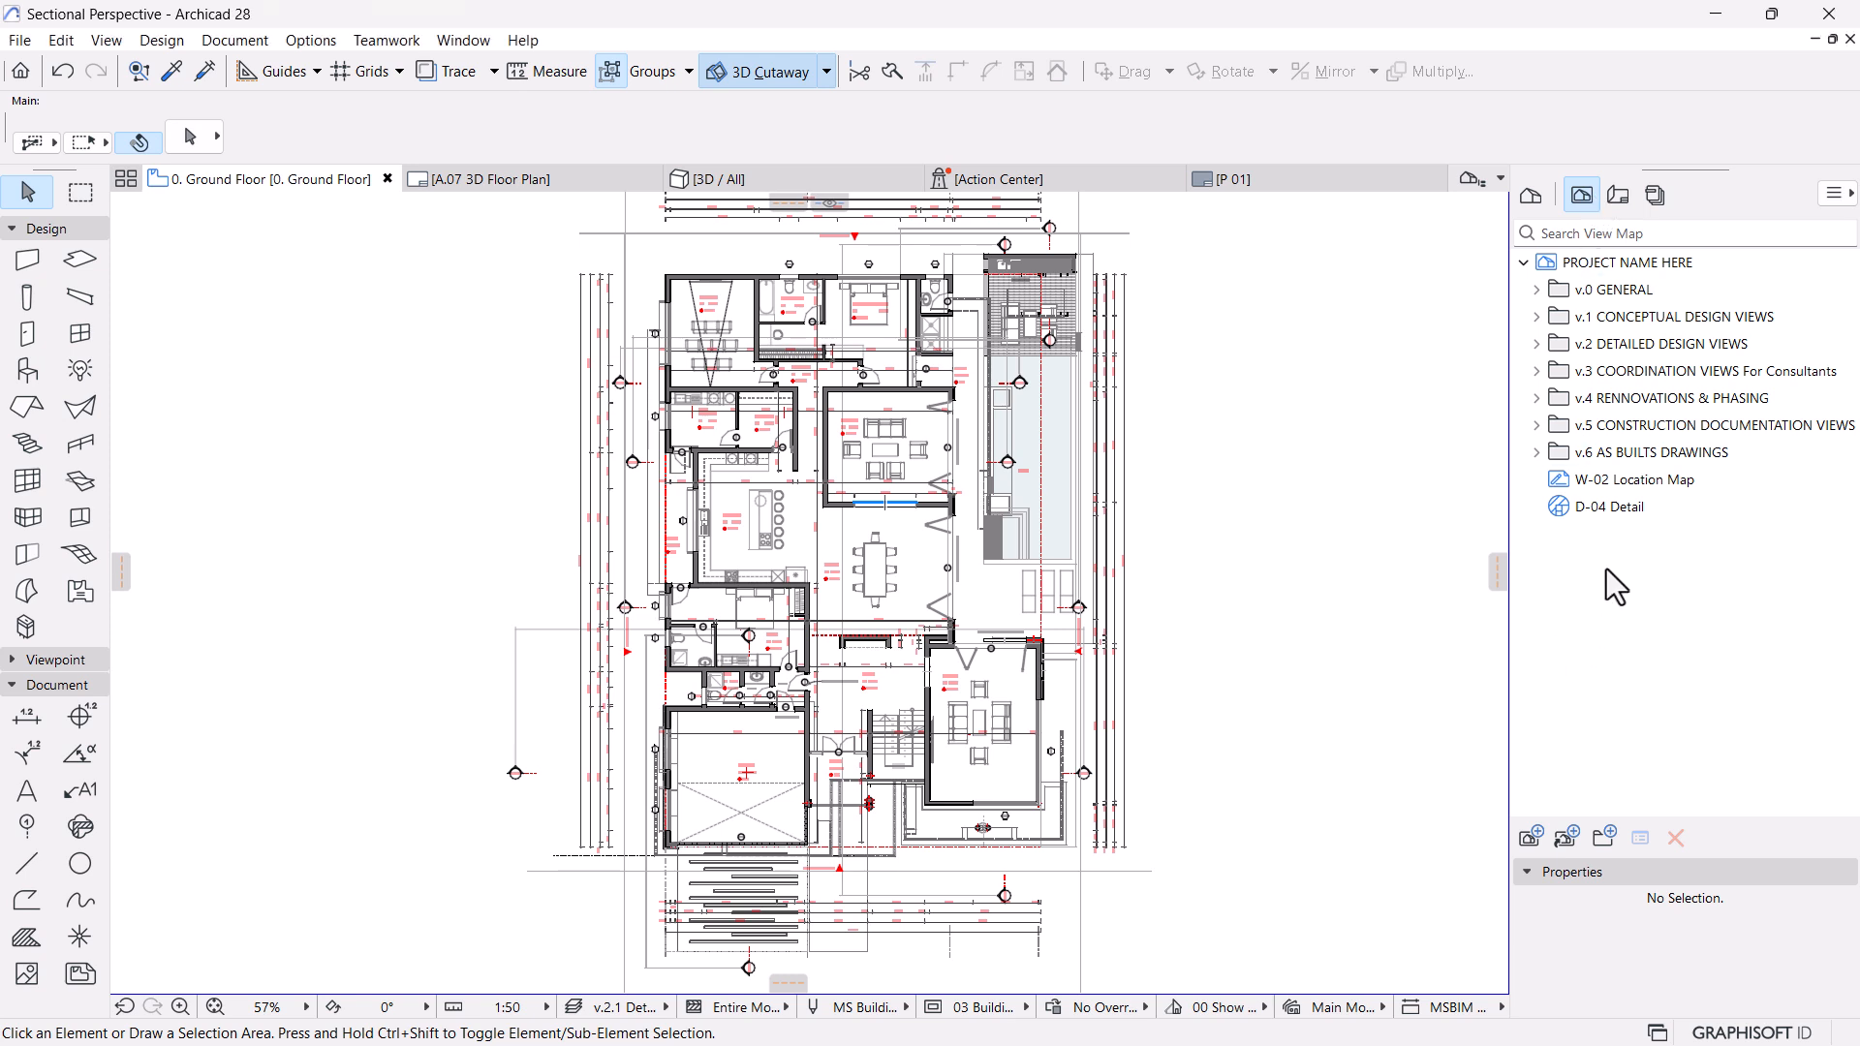
# Create a view map folder named WHITE ON BLACK DRAWINGS
pyautogui.click(1607, 834)
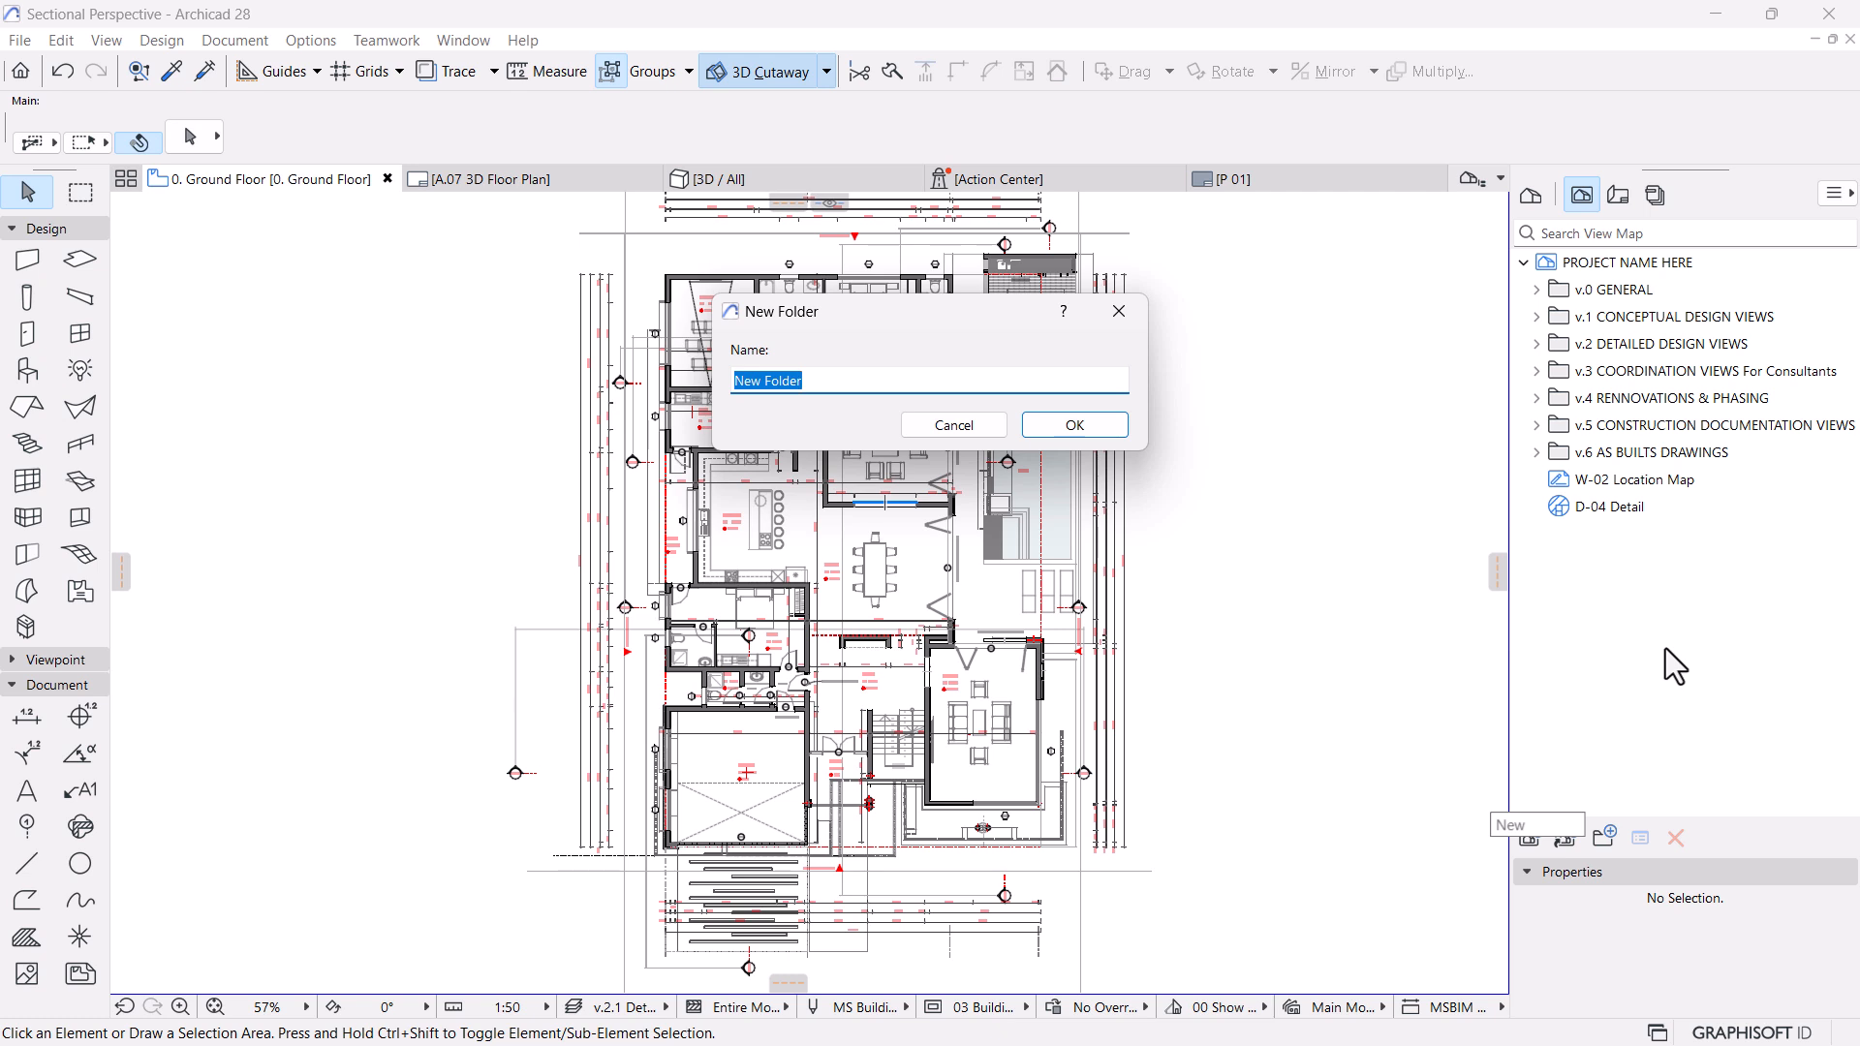
pyautogui.write('WHITE ON')
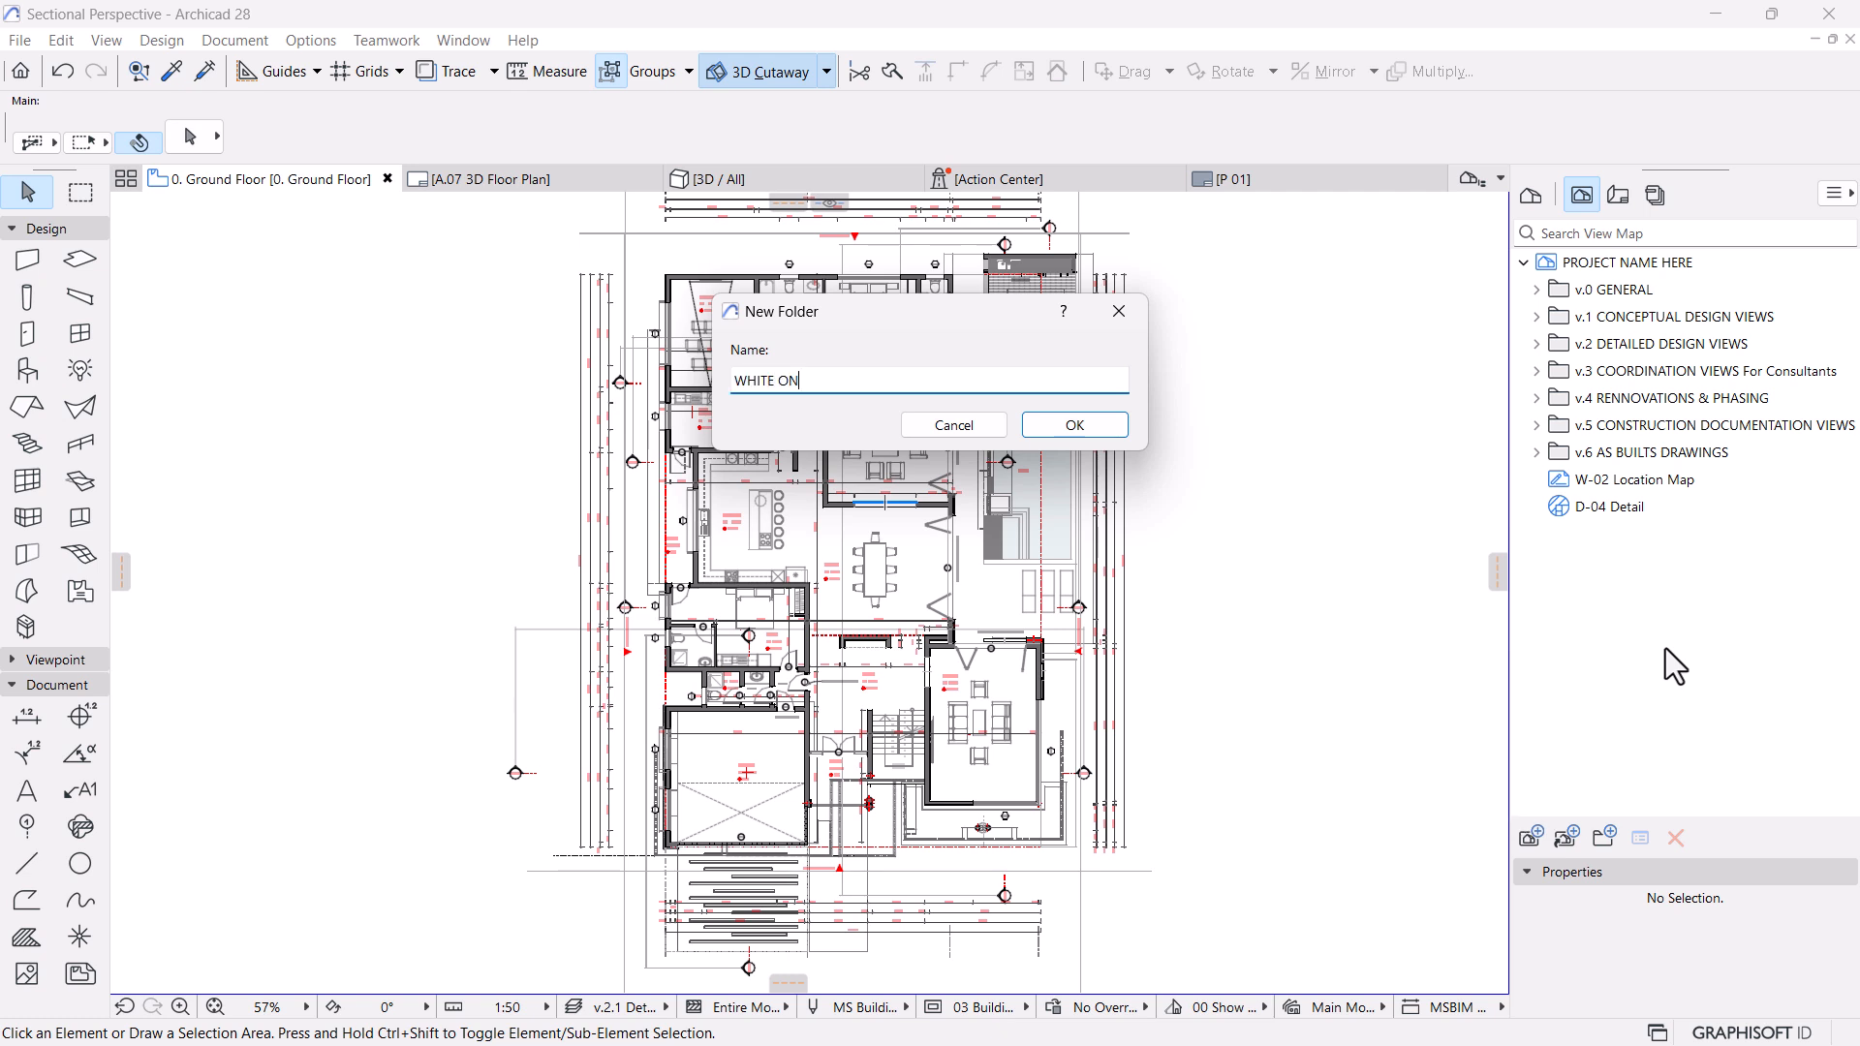
pyautogui.write(' BLACK DRAWINGS')
pyautogui.press('Return')
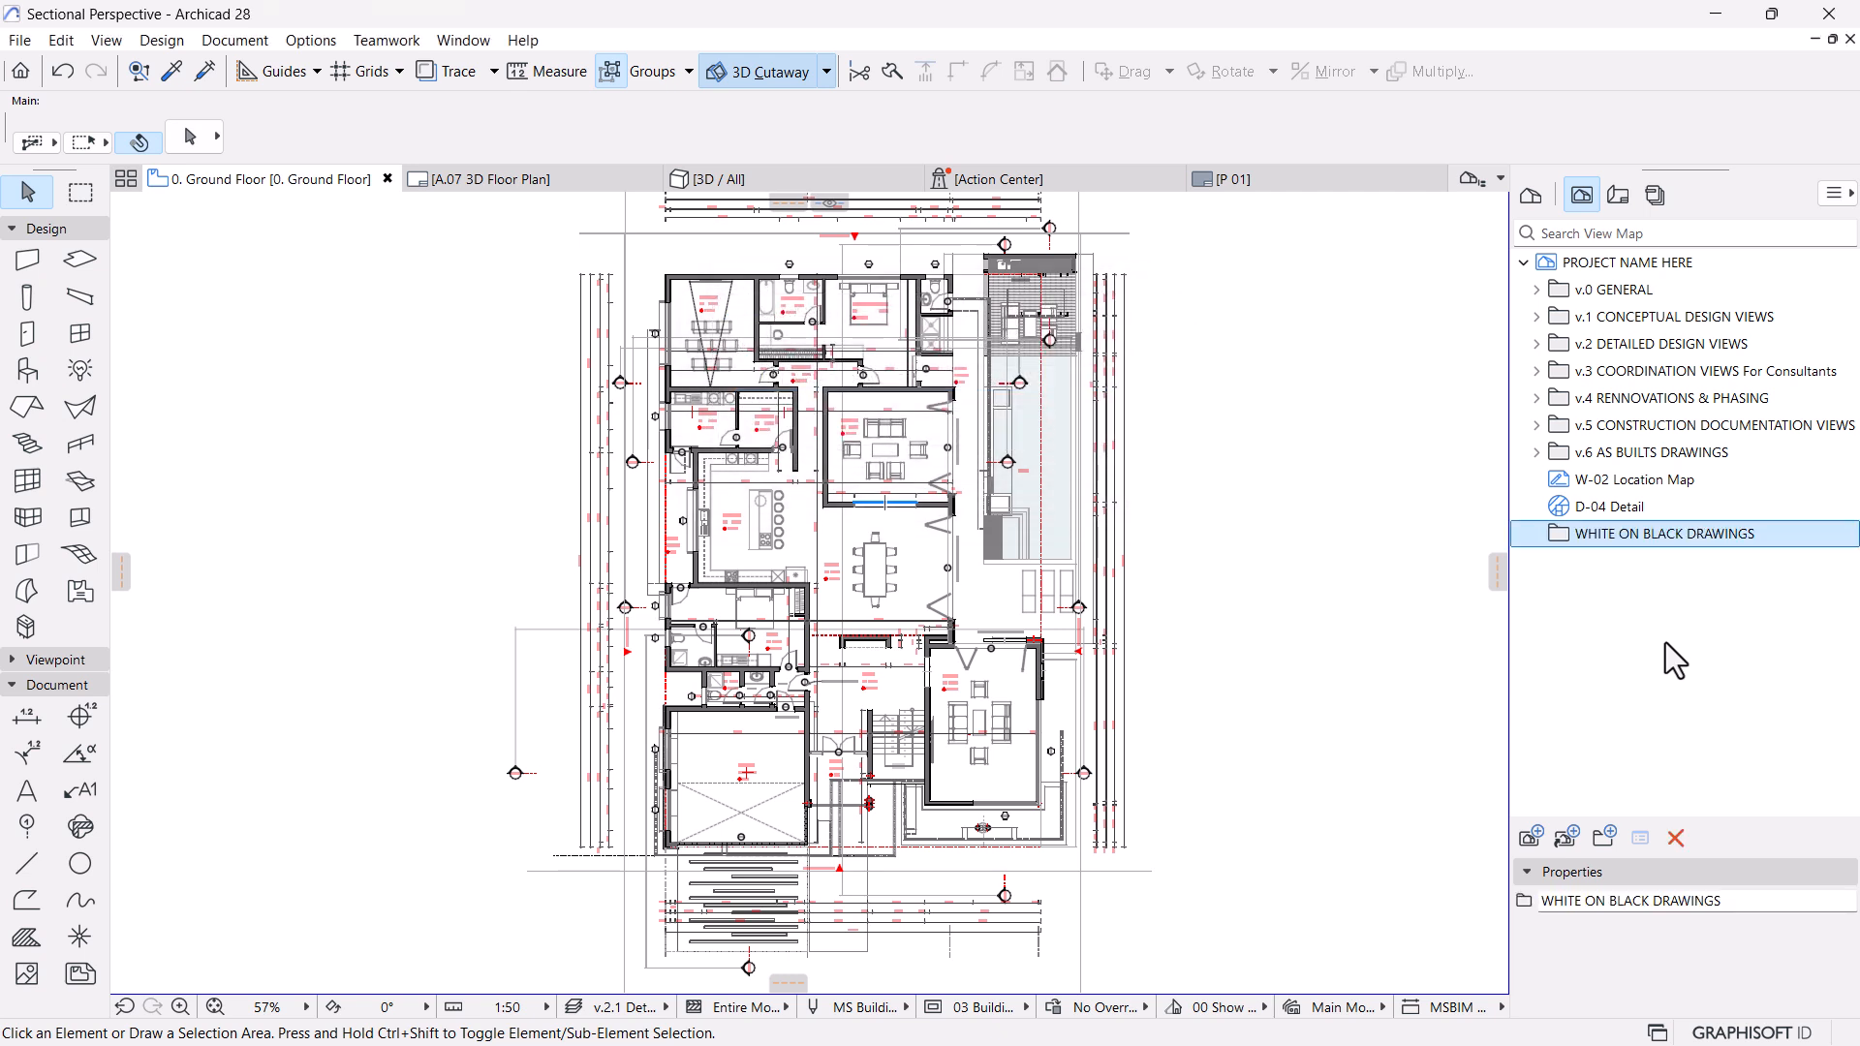
# Clone the Stories folder into WHITE ON BLACK DRAWINGS using the layer combination v.3.11 Black on White Plans
pyautogui.click(1568, 837)
pyautogui.click(743, 231)
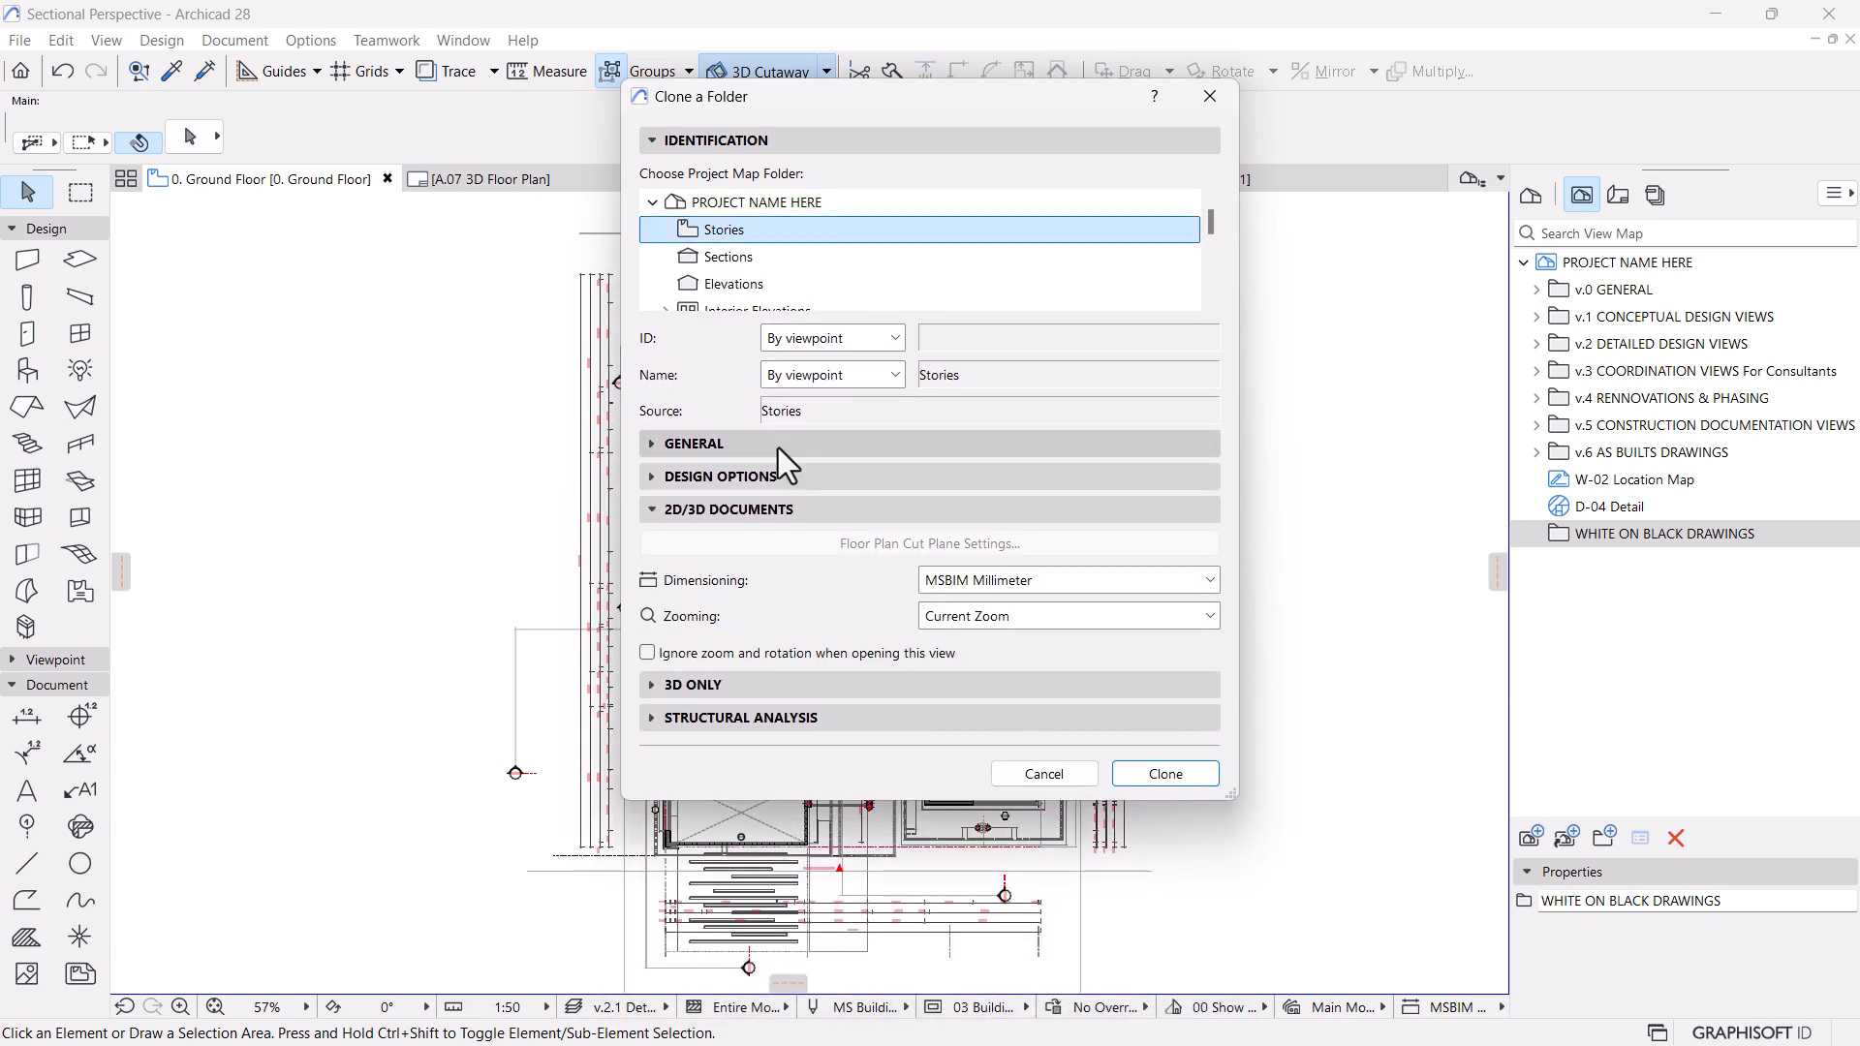
pyautogui.click(684, 450)
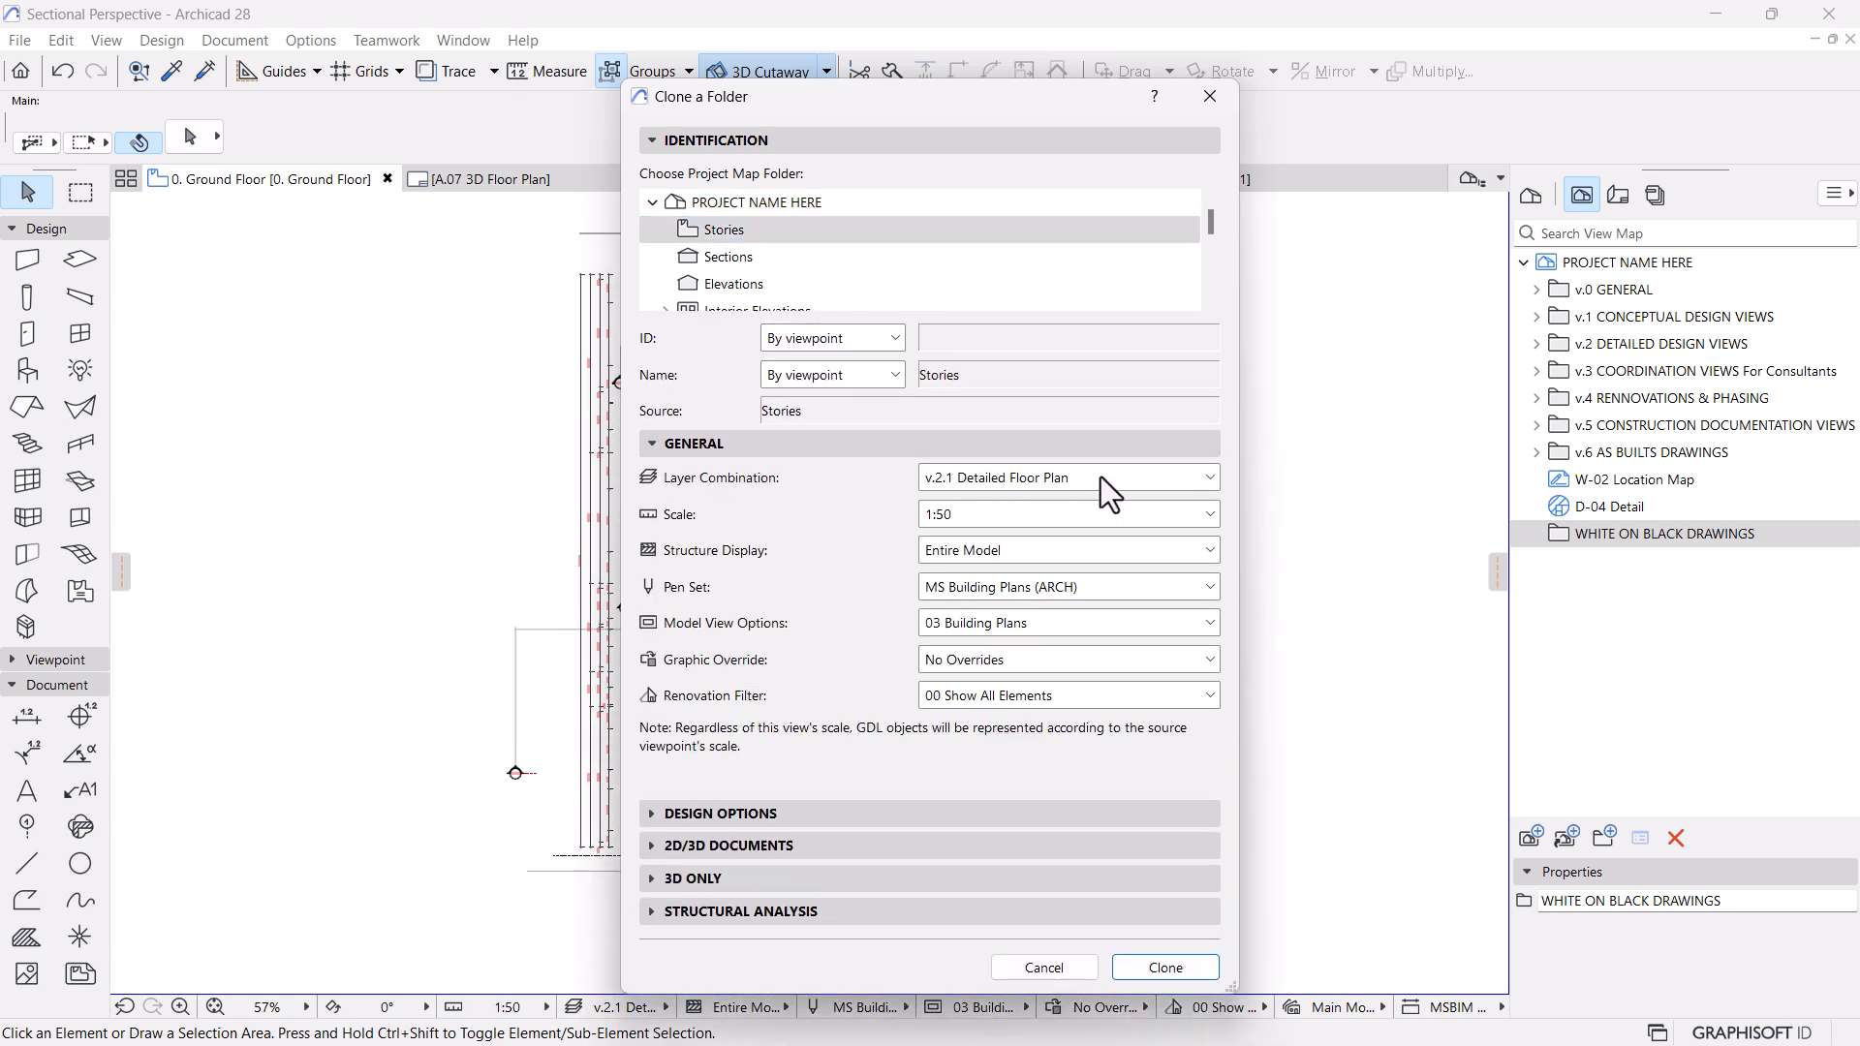
pyautogui.click(1101, 478)
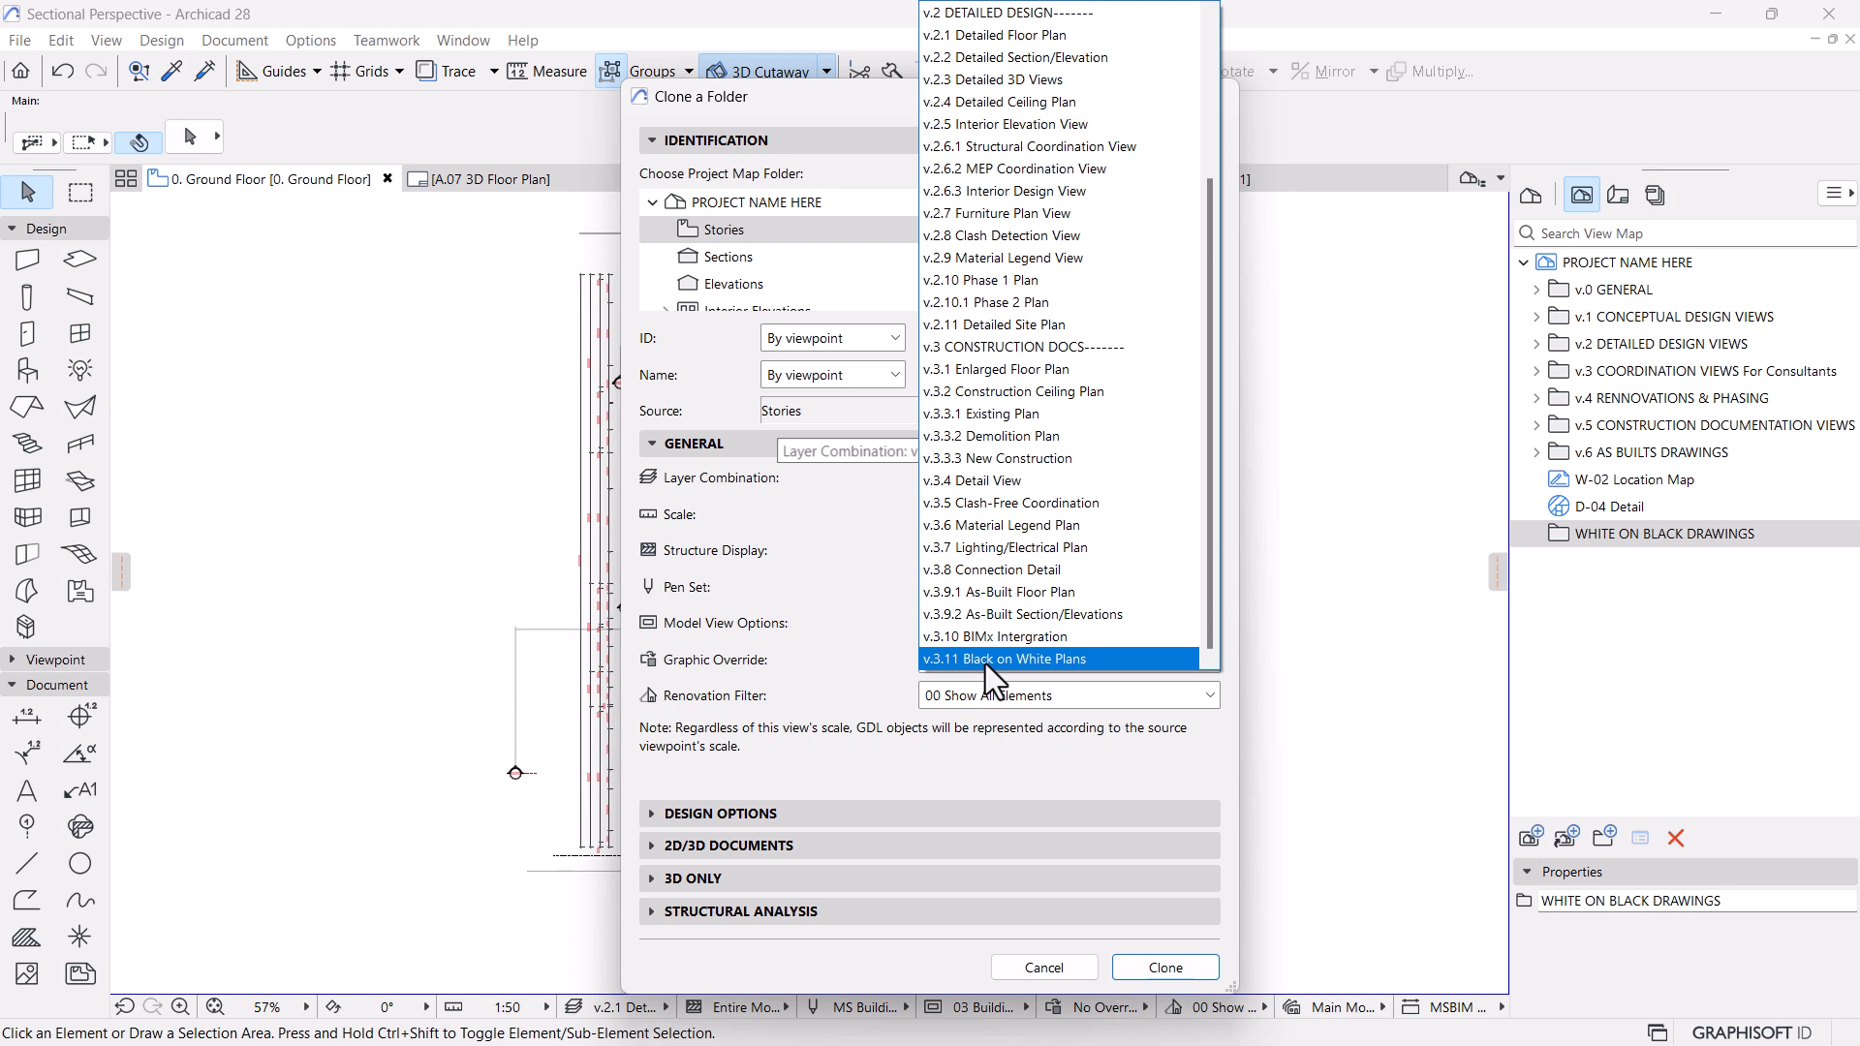
pyautogui.click(1082, 660)
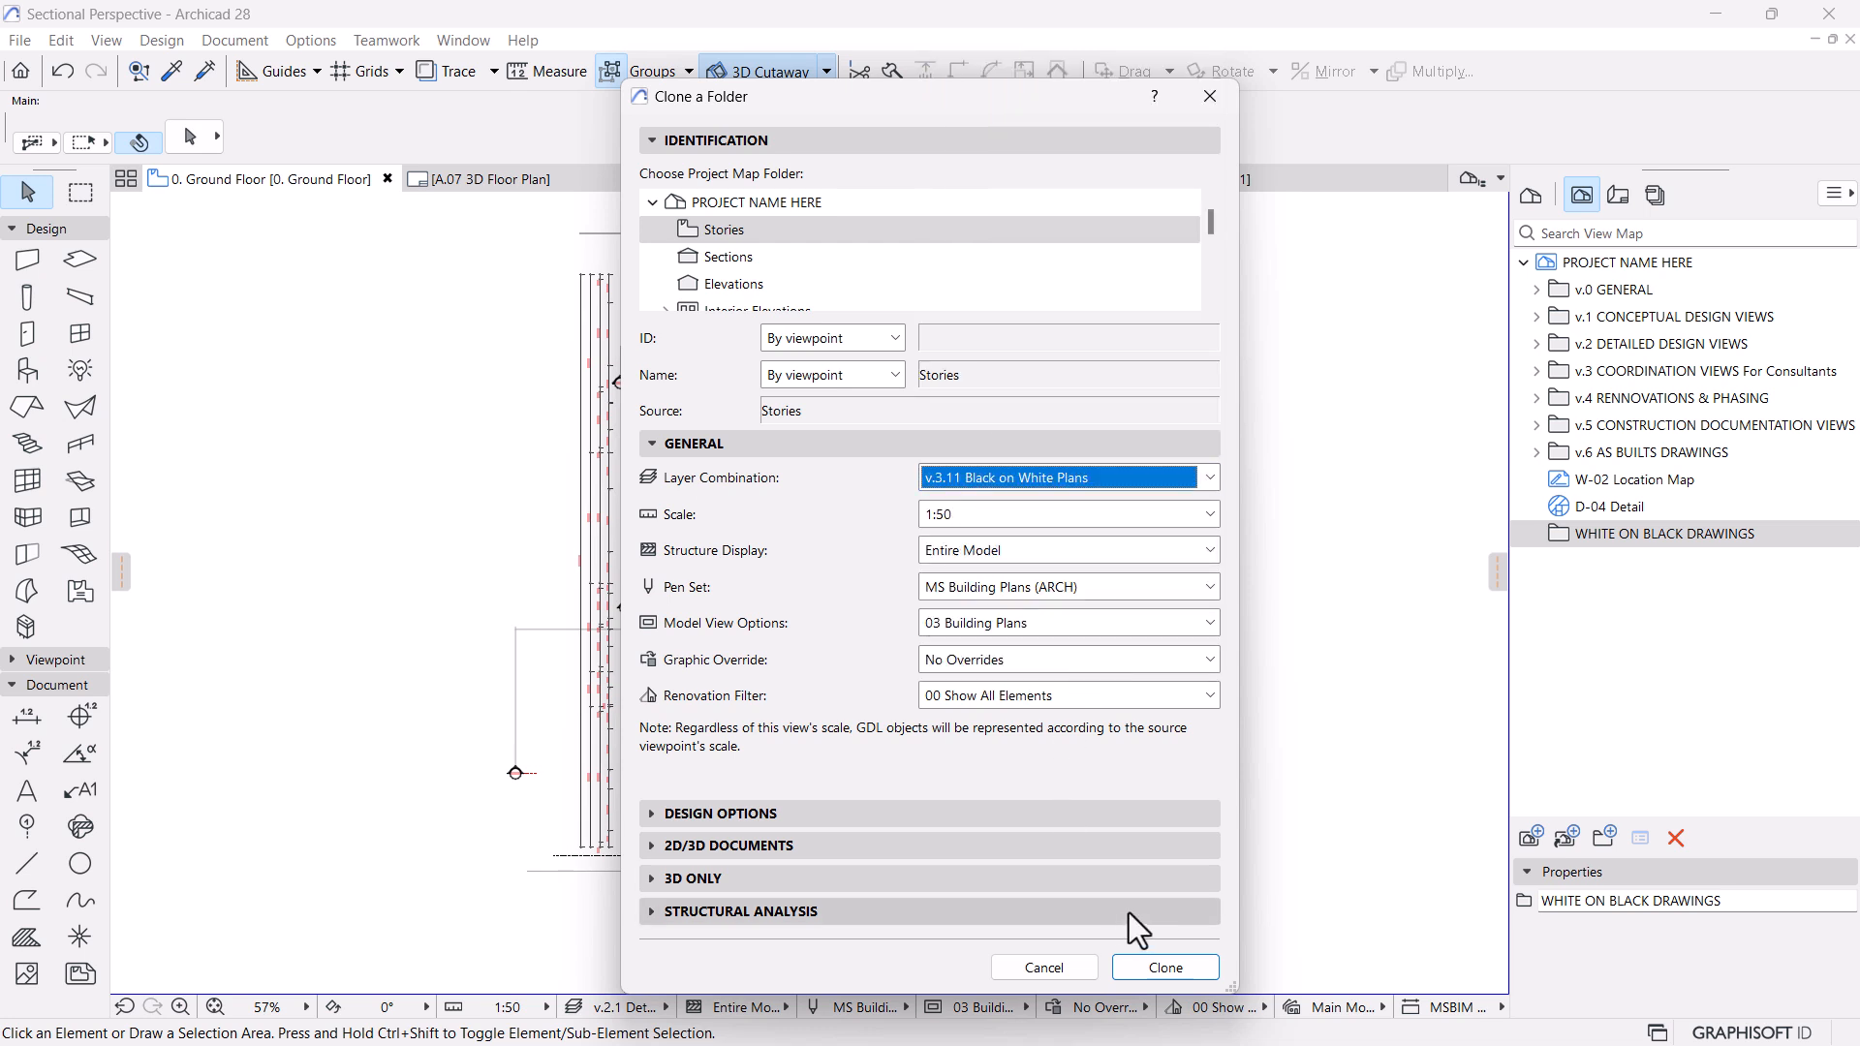
pyautogui.click(1157, 965)
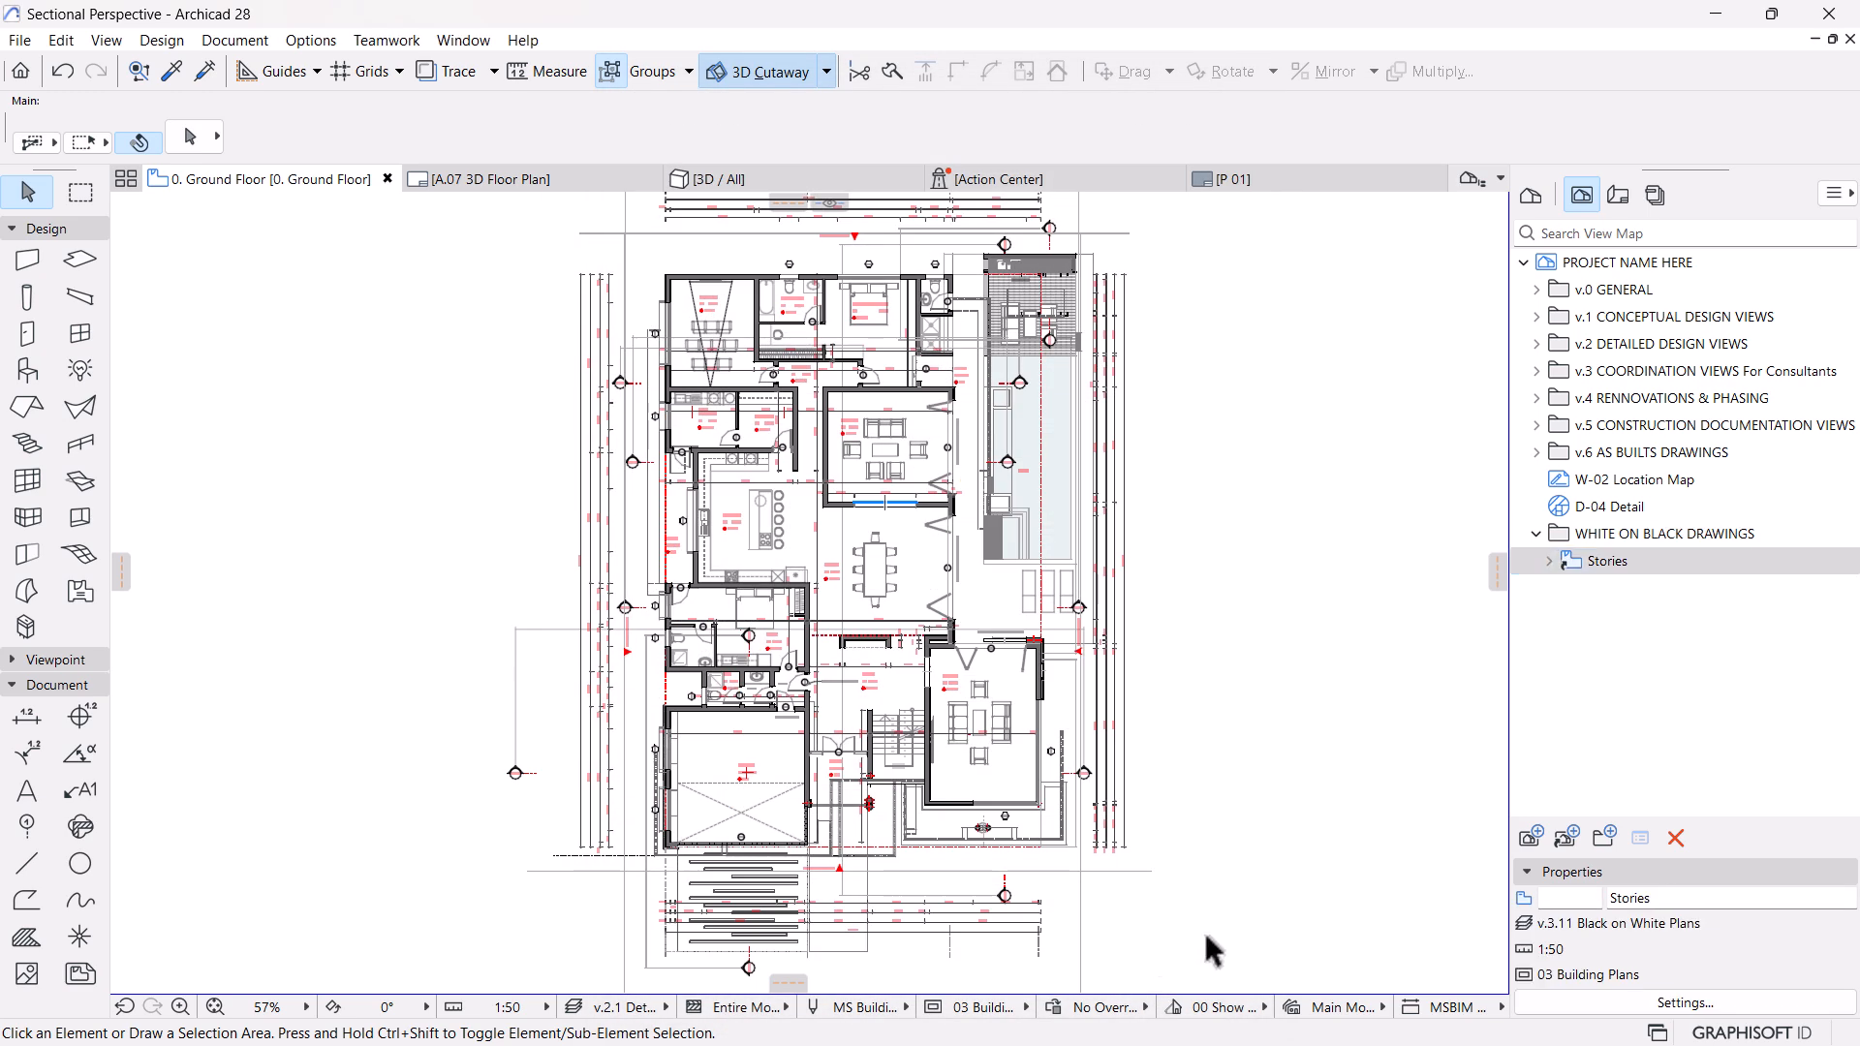
# Open the Ground Floor view from the cloned Stories folder and examine the floor plan
pyautogui.click(1550, 561)
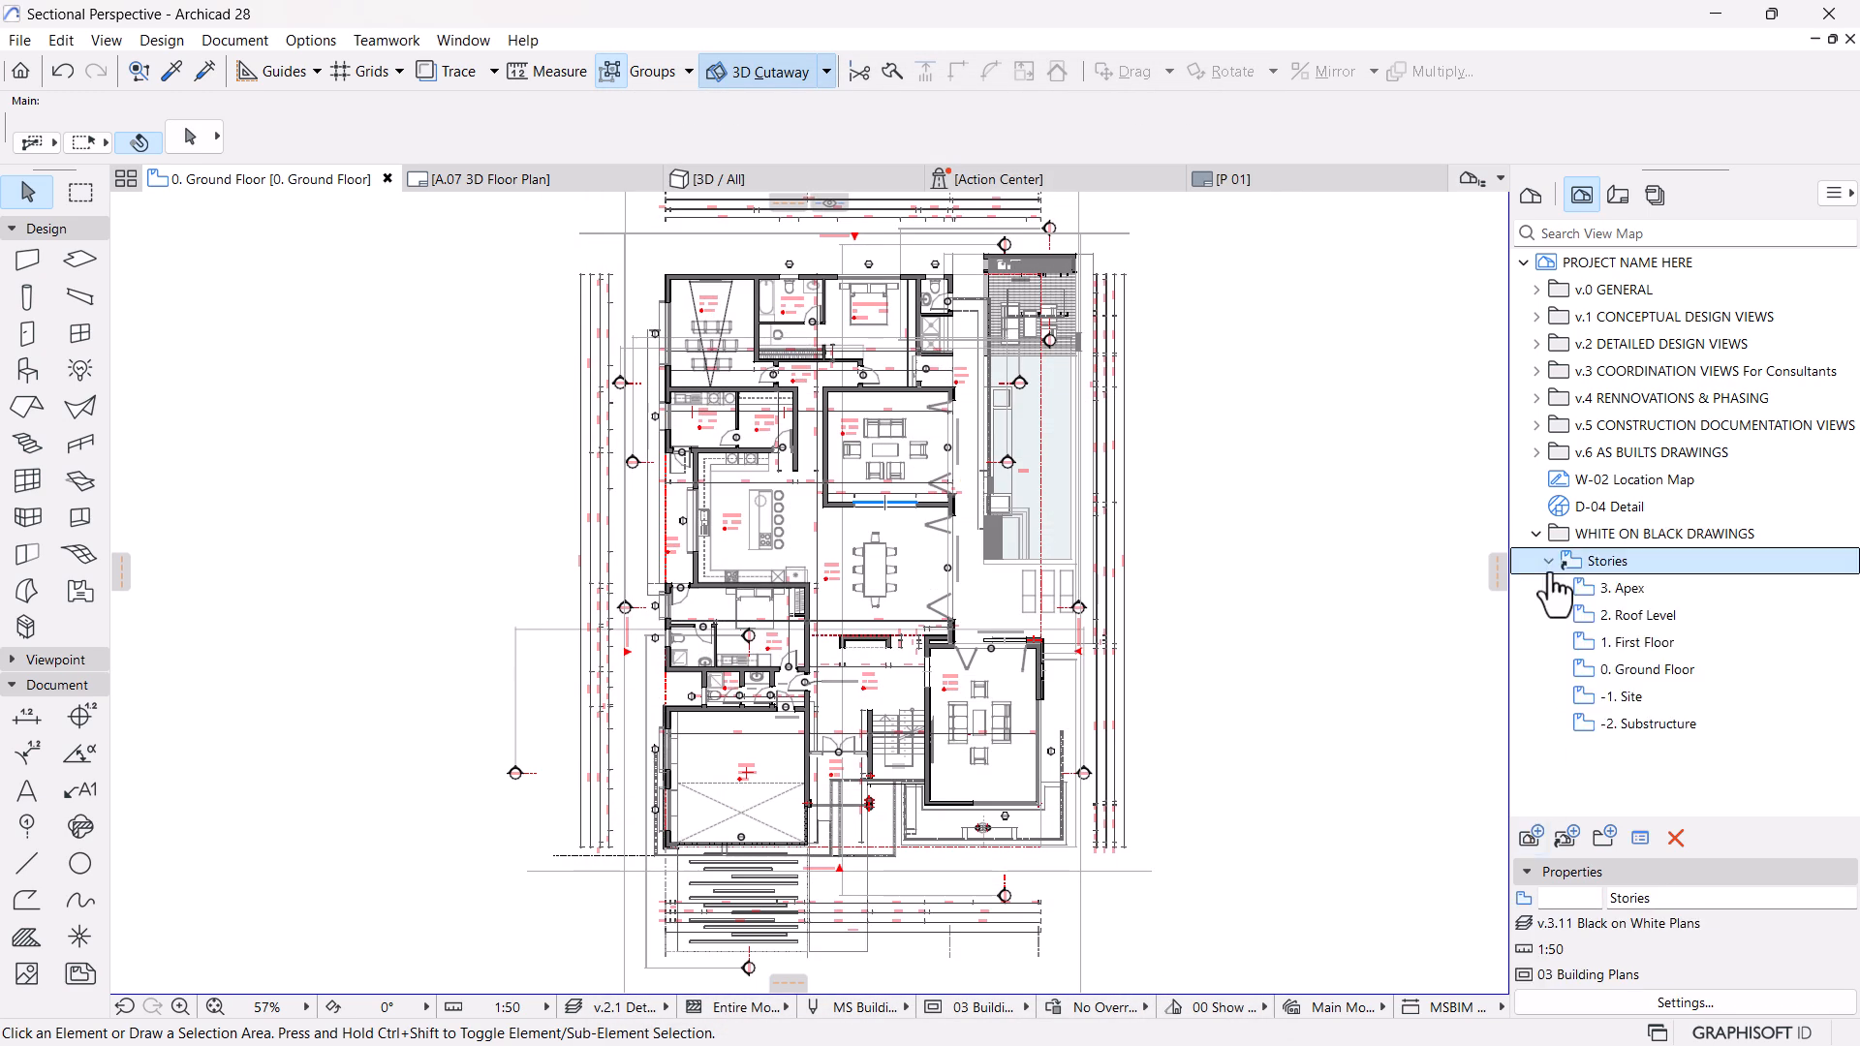
pyautogui.click(1641, 670)
pyautogui.doubleClick(1642, 670)
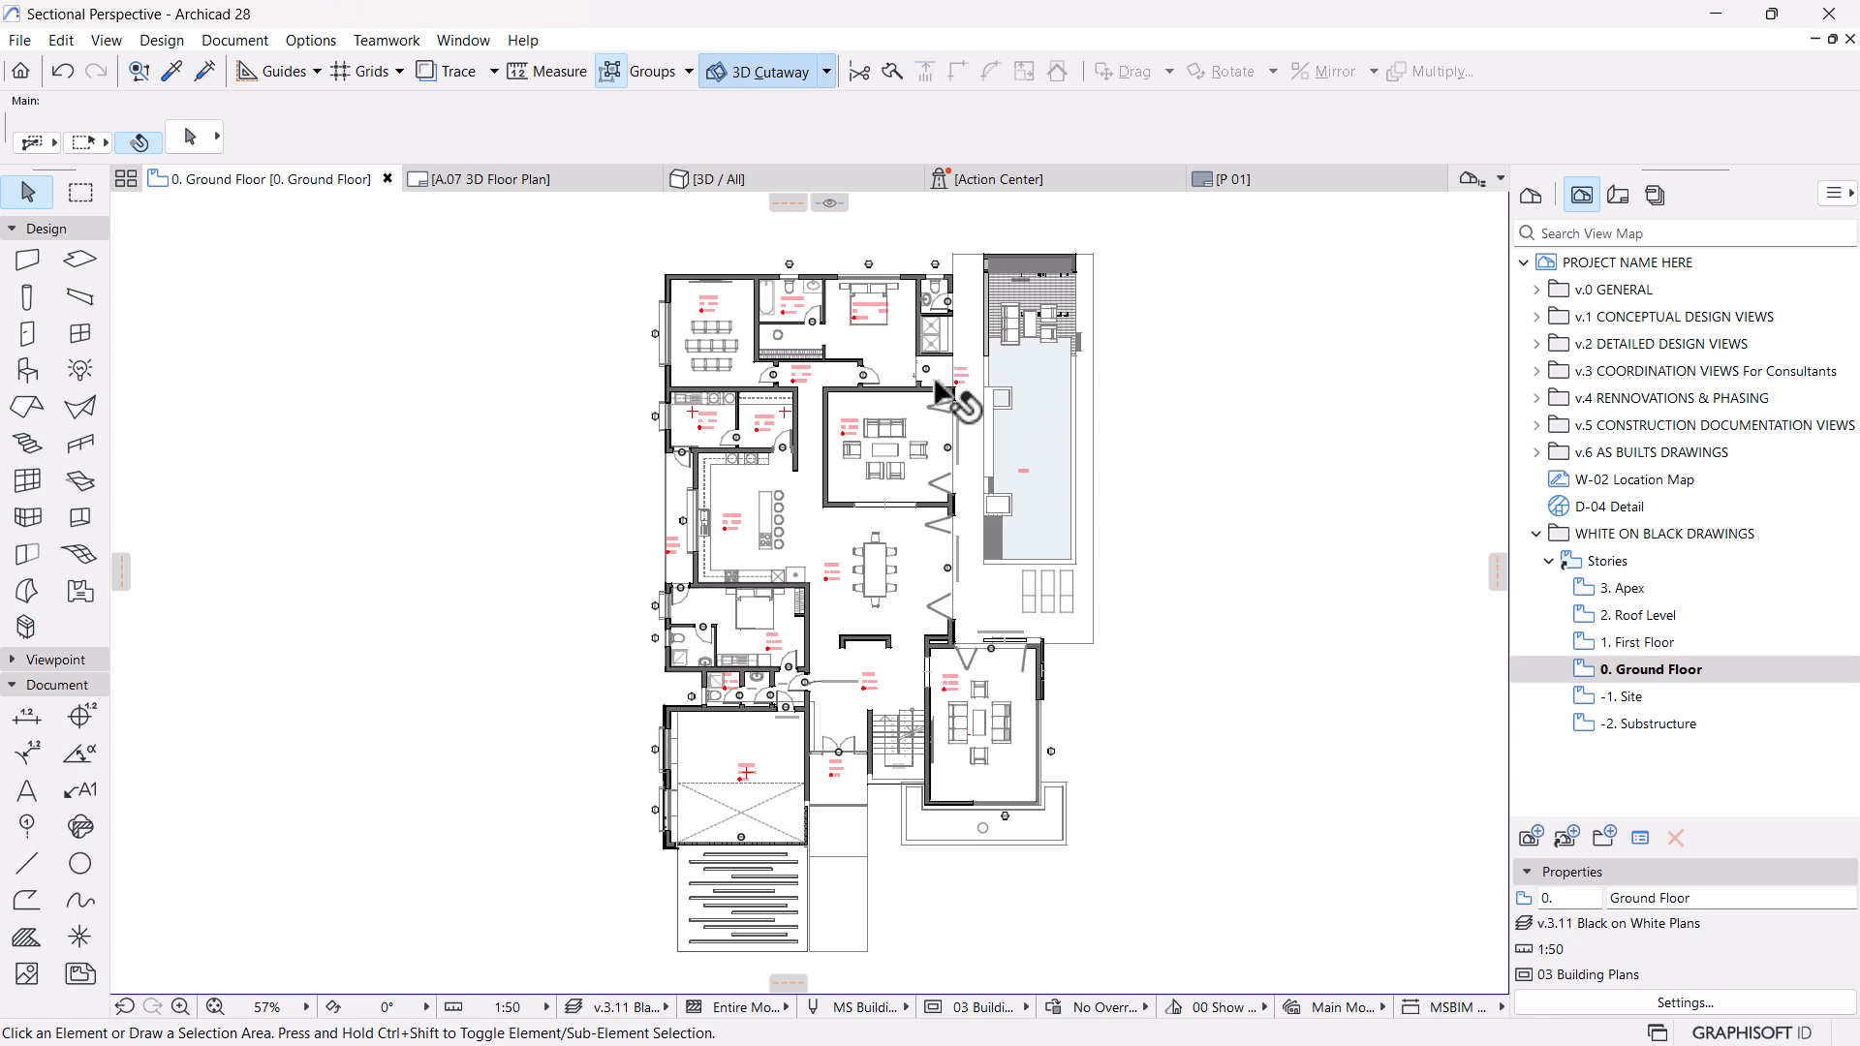
pyautogui.moveTo(969, 605); pyautogui.dragTo(998, 644, button='middle')
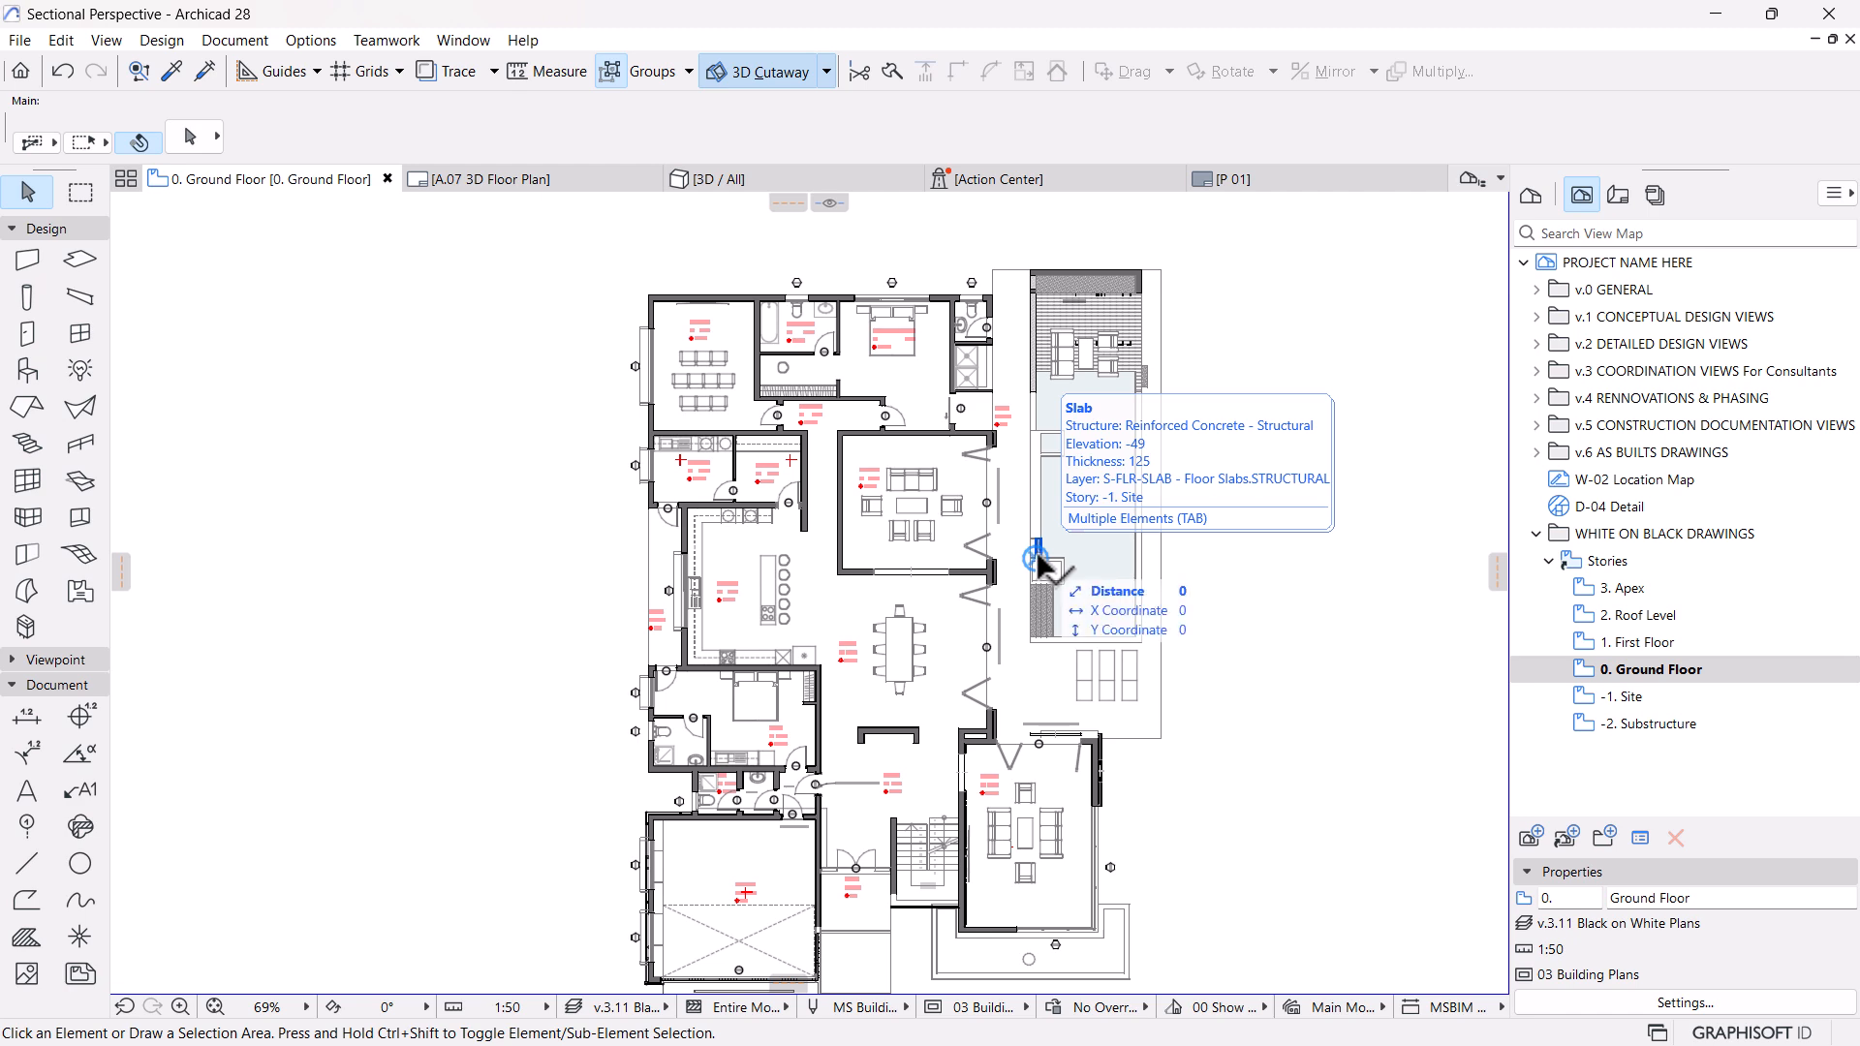
pyautogui.scroll(-4, 1037, 560)
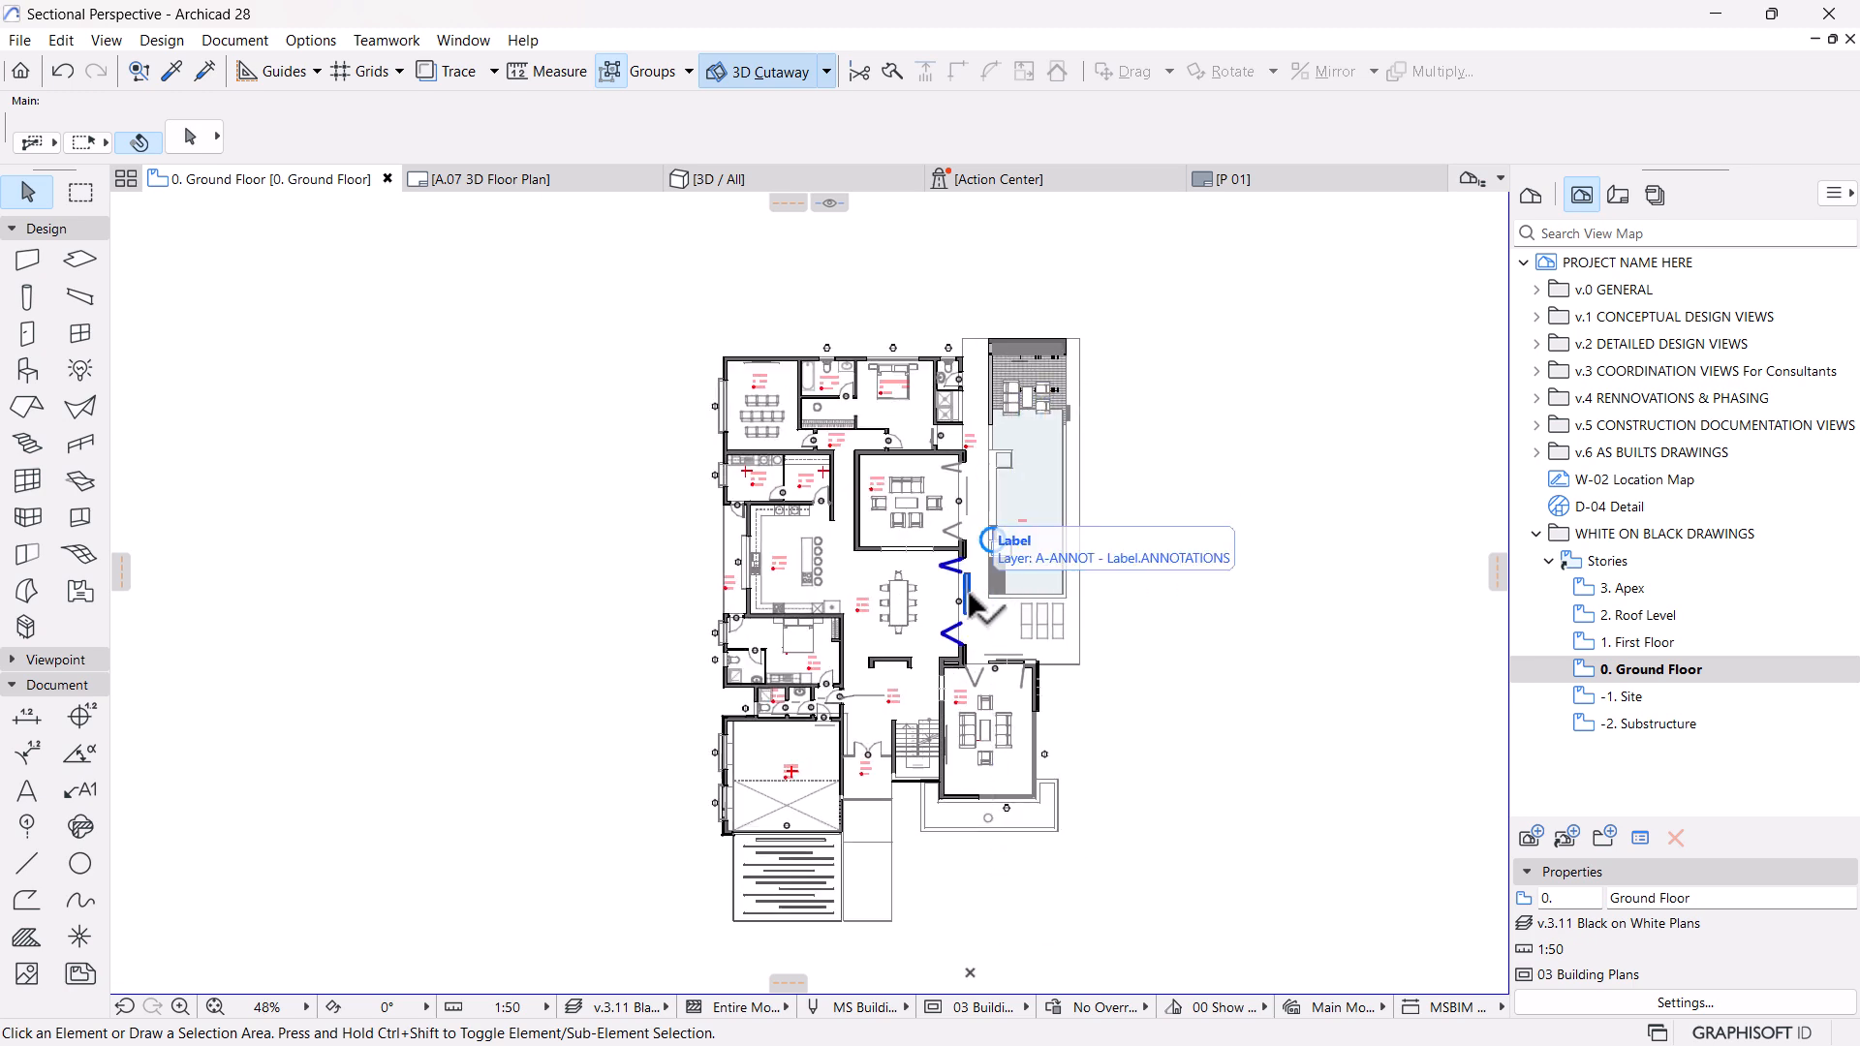
pyautogui.scroll(4, 969, 606)
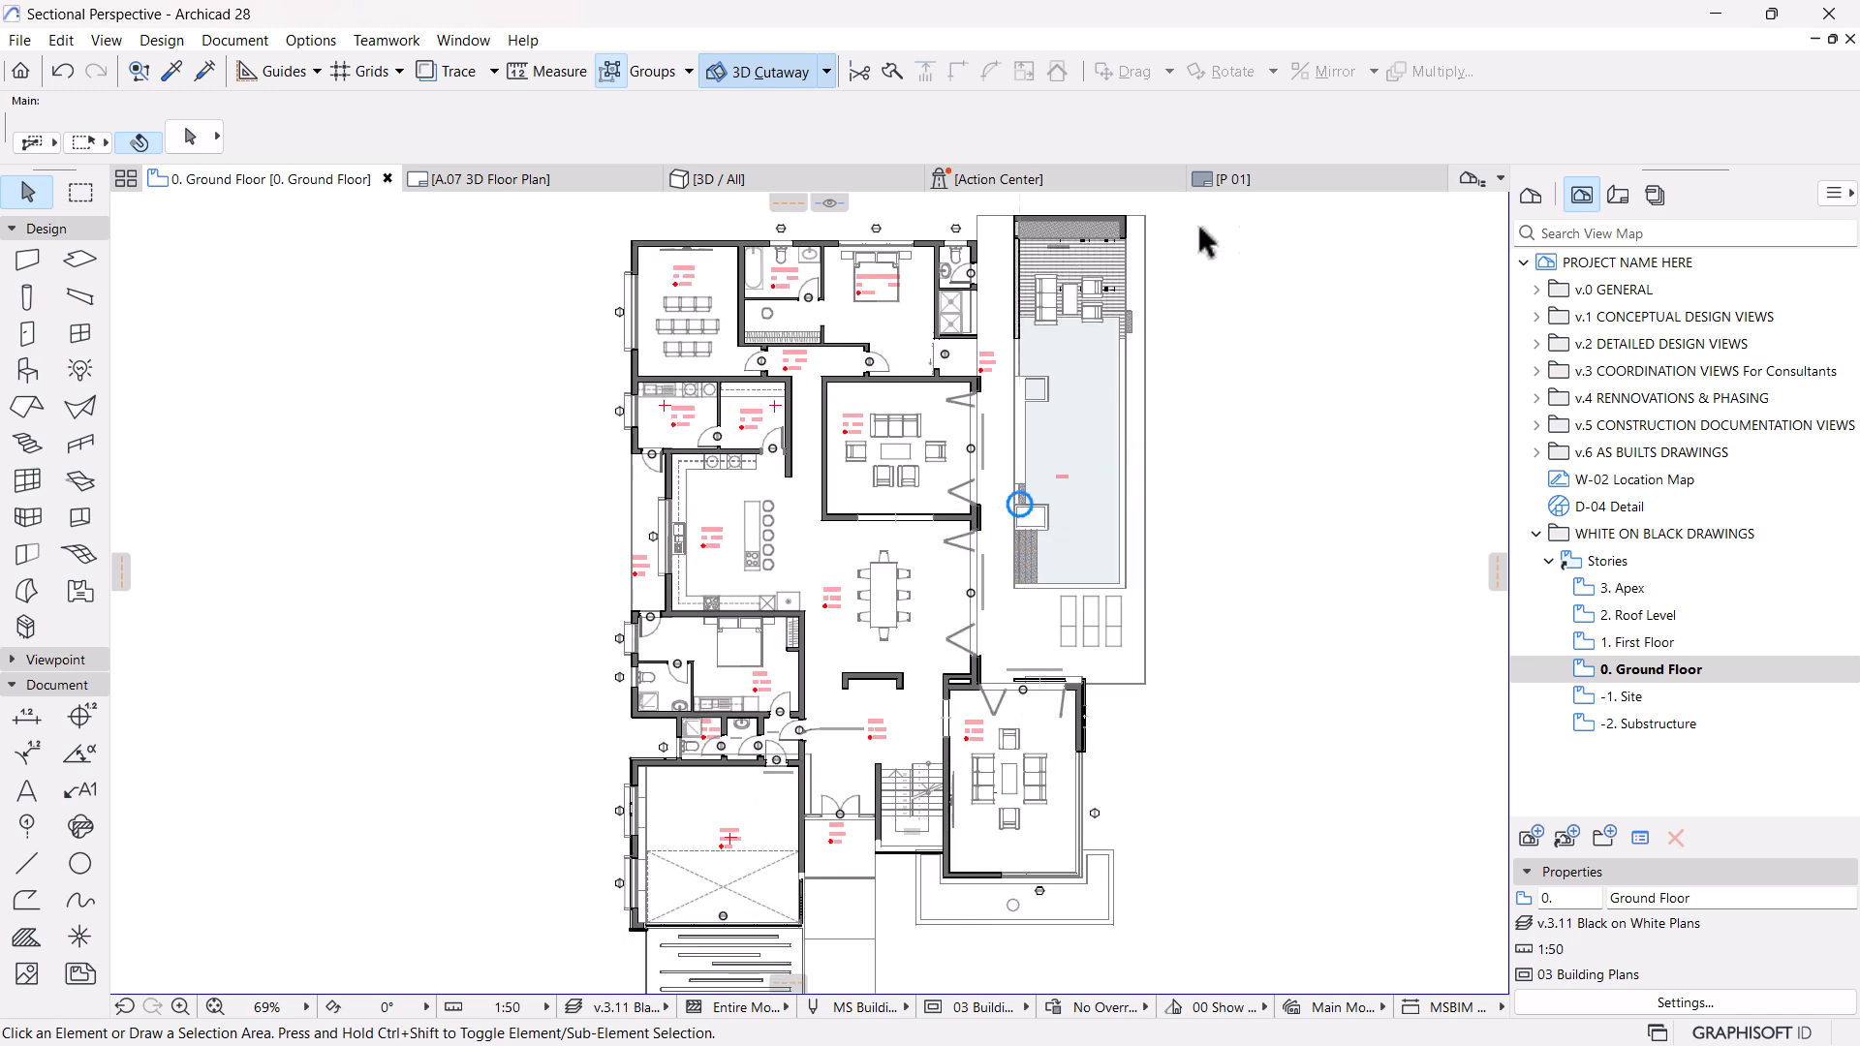
# Start a new master layout in the layout book and name it WHITE ON BLACK P
pyautogui.click(1618, 195)
pyautogui.click(1563, 836)
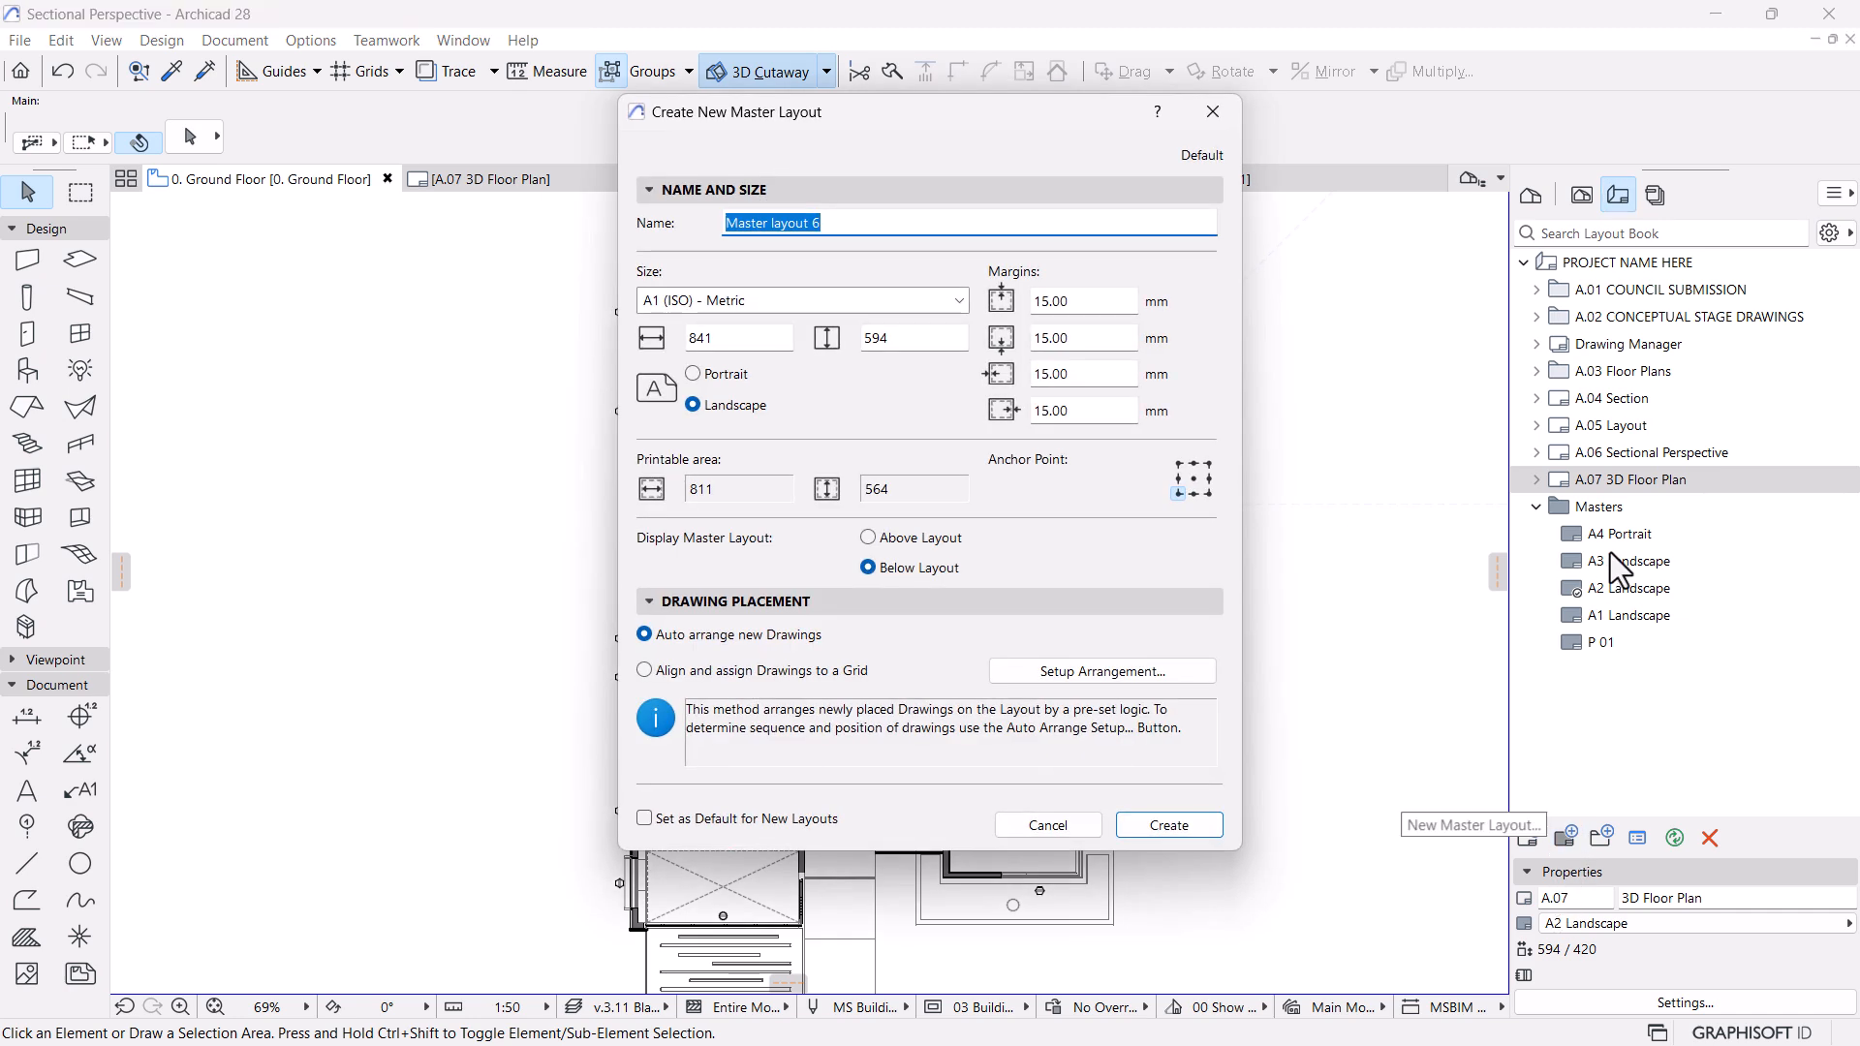
pyautogui.write('A')
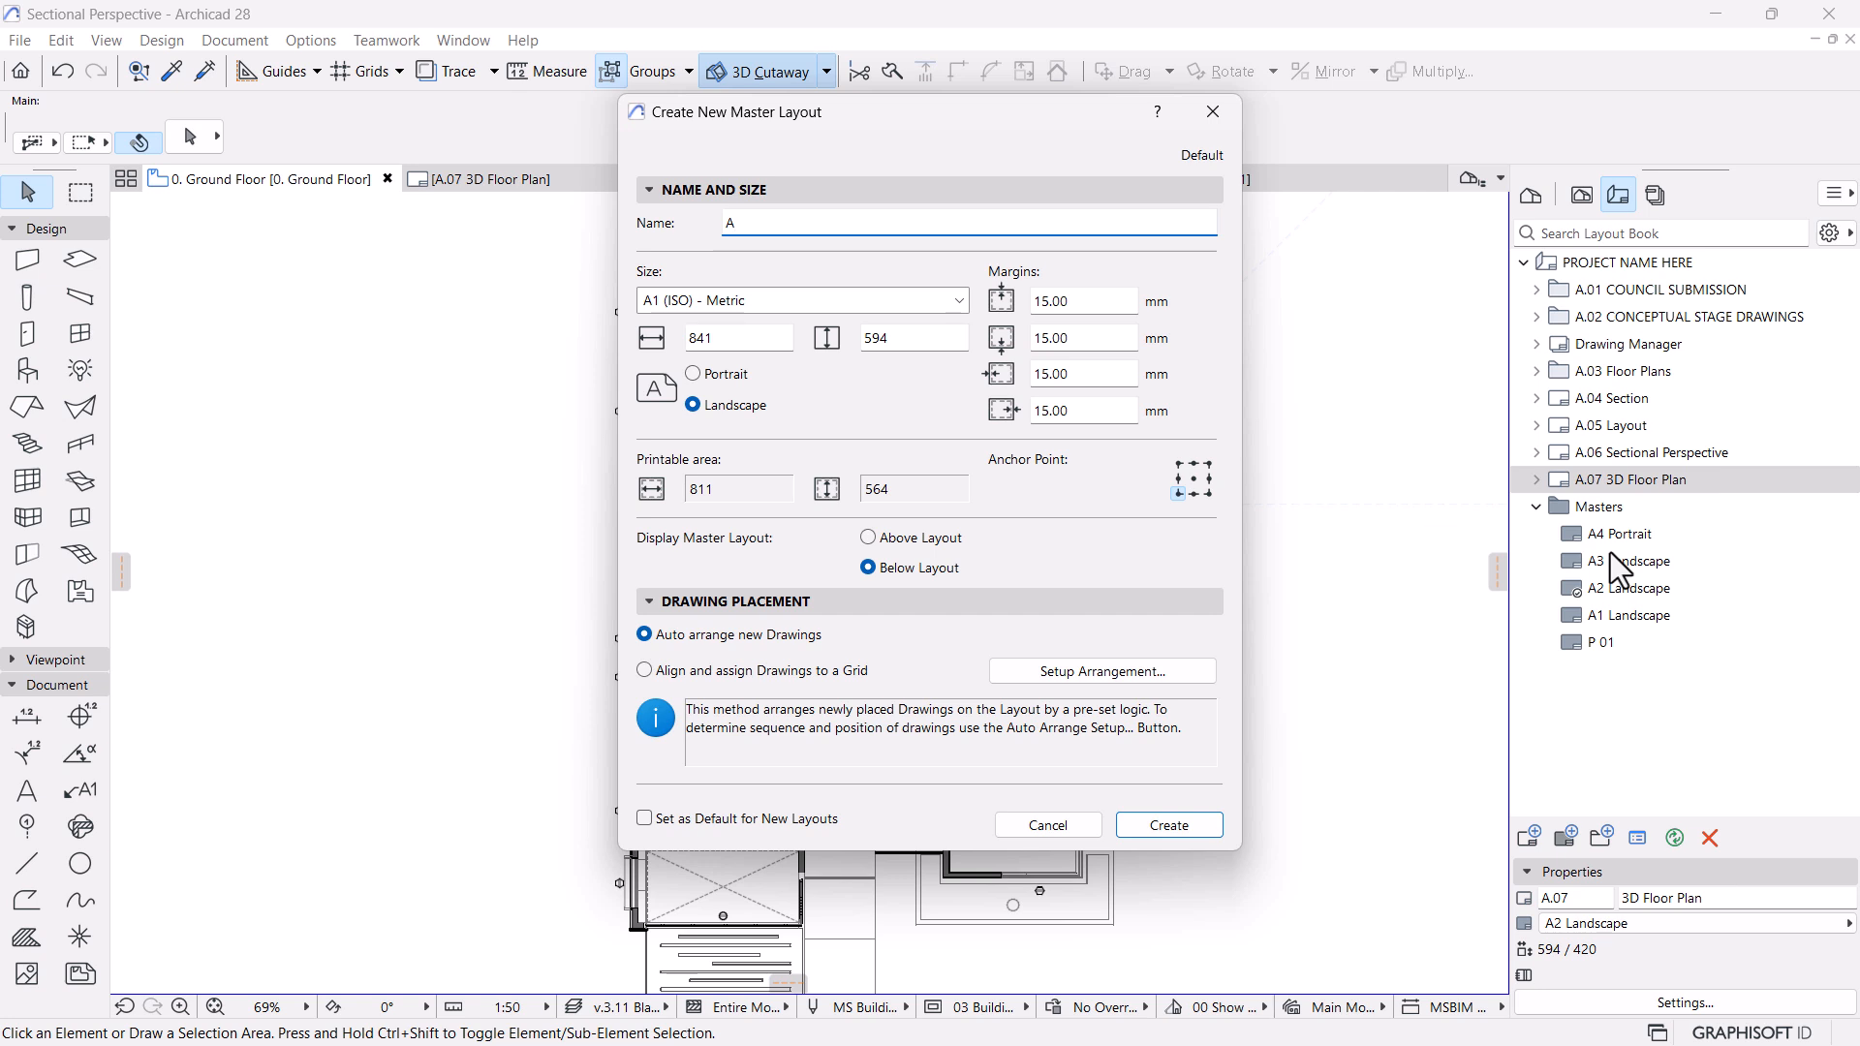
pyautogui.press('BackSpace')
pyautogui.write('WHITE ON BLACK P')
# Set the master layout's size to 500 mm wide by 700 mm high and create it
pyautogui.click(895, 339)
pyautogui.moveTo(894, 339); pyautogui.dragTo(804, 338)
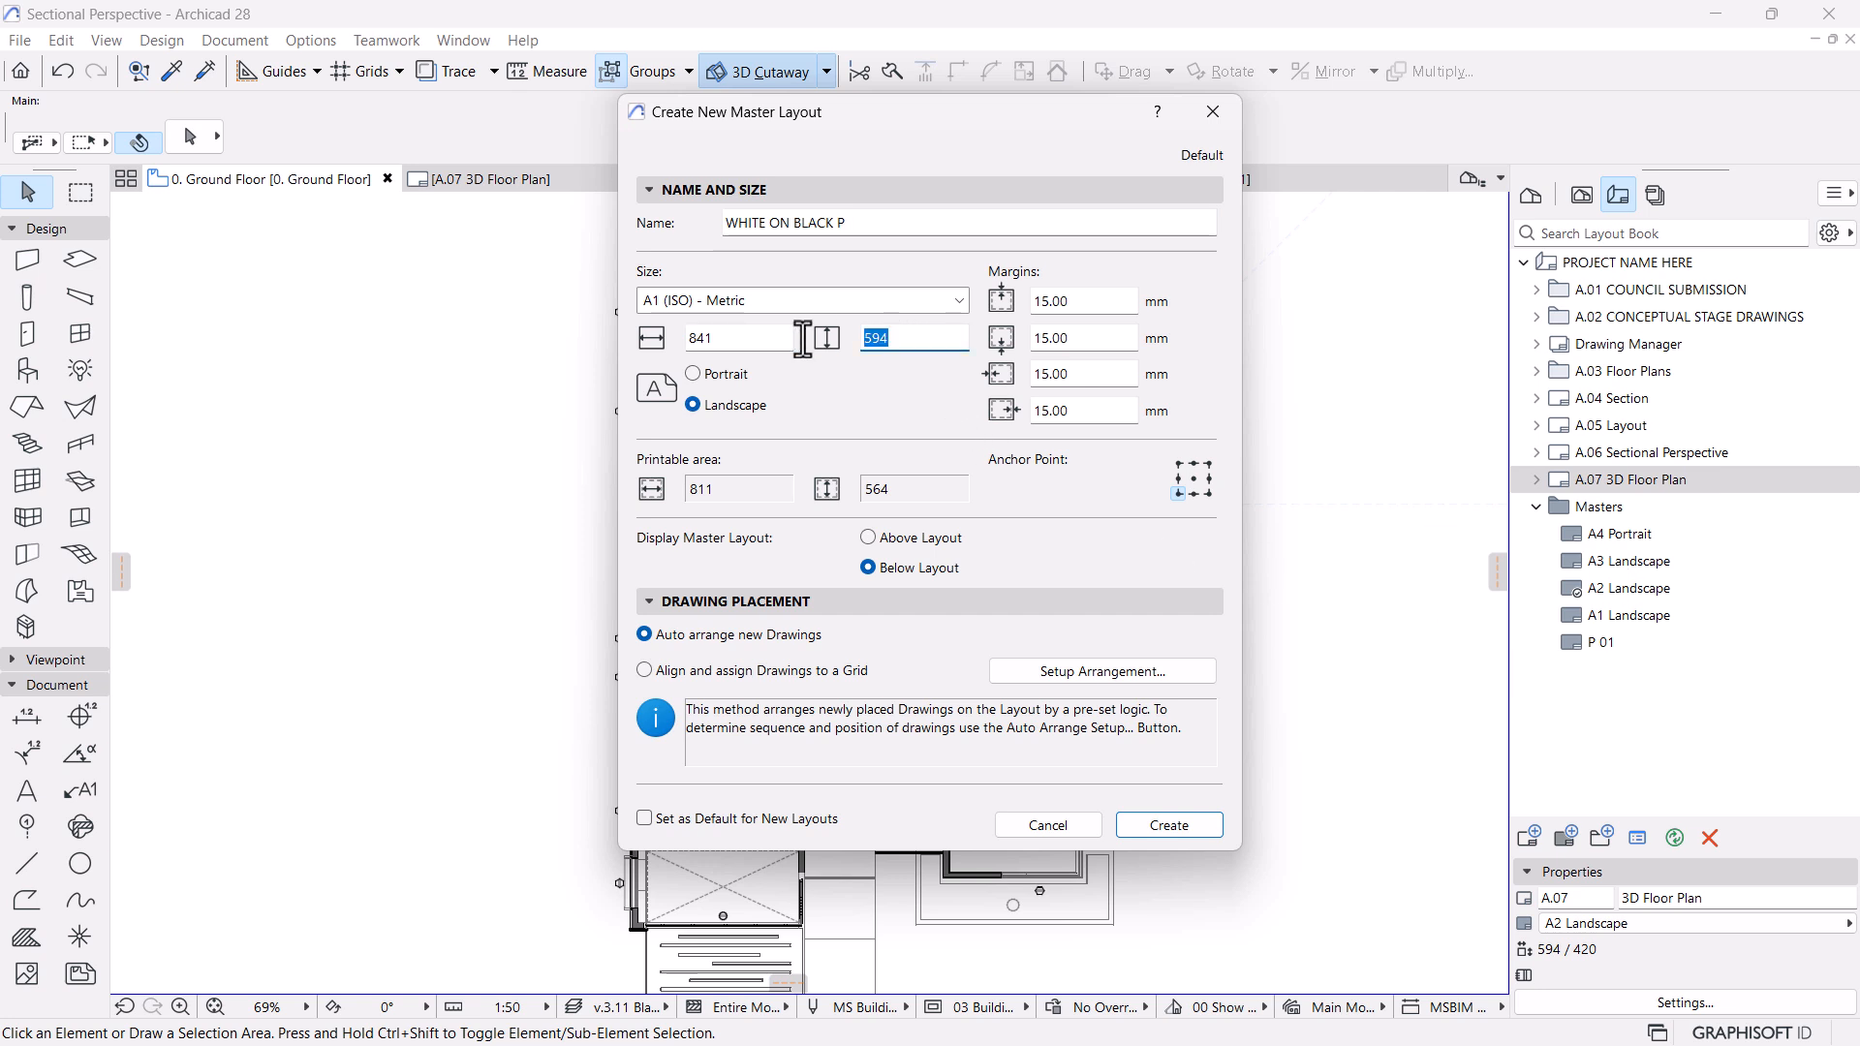
pyautogui.write('700')
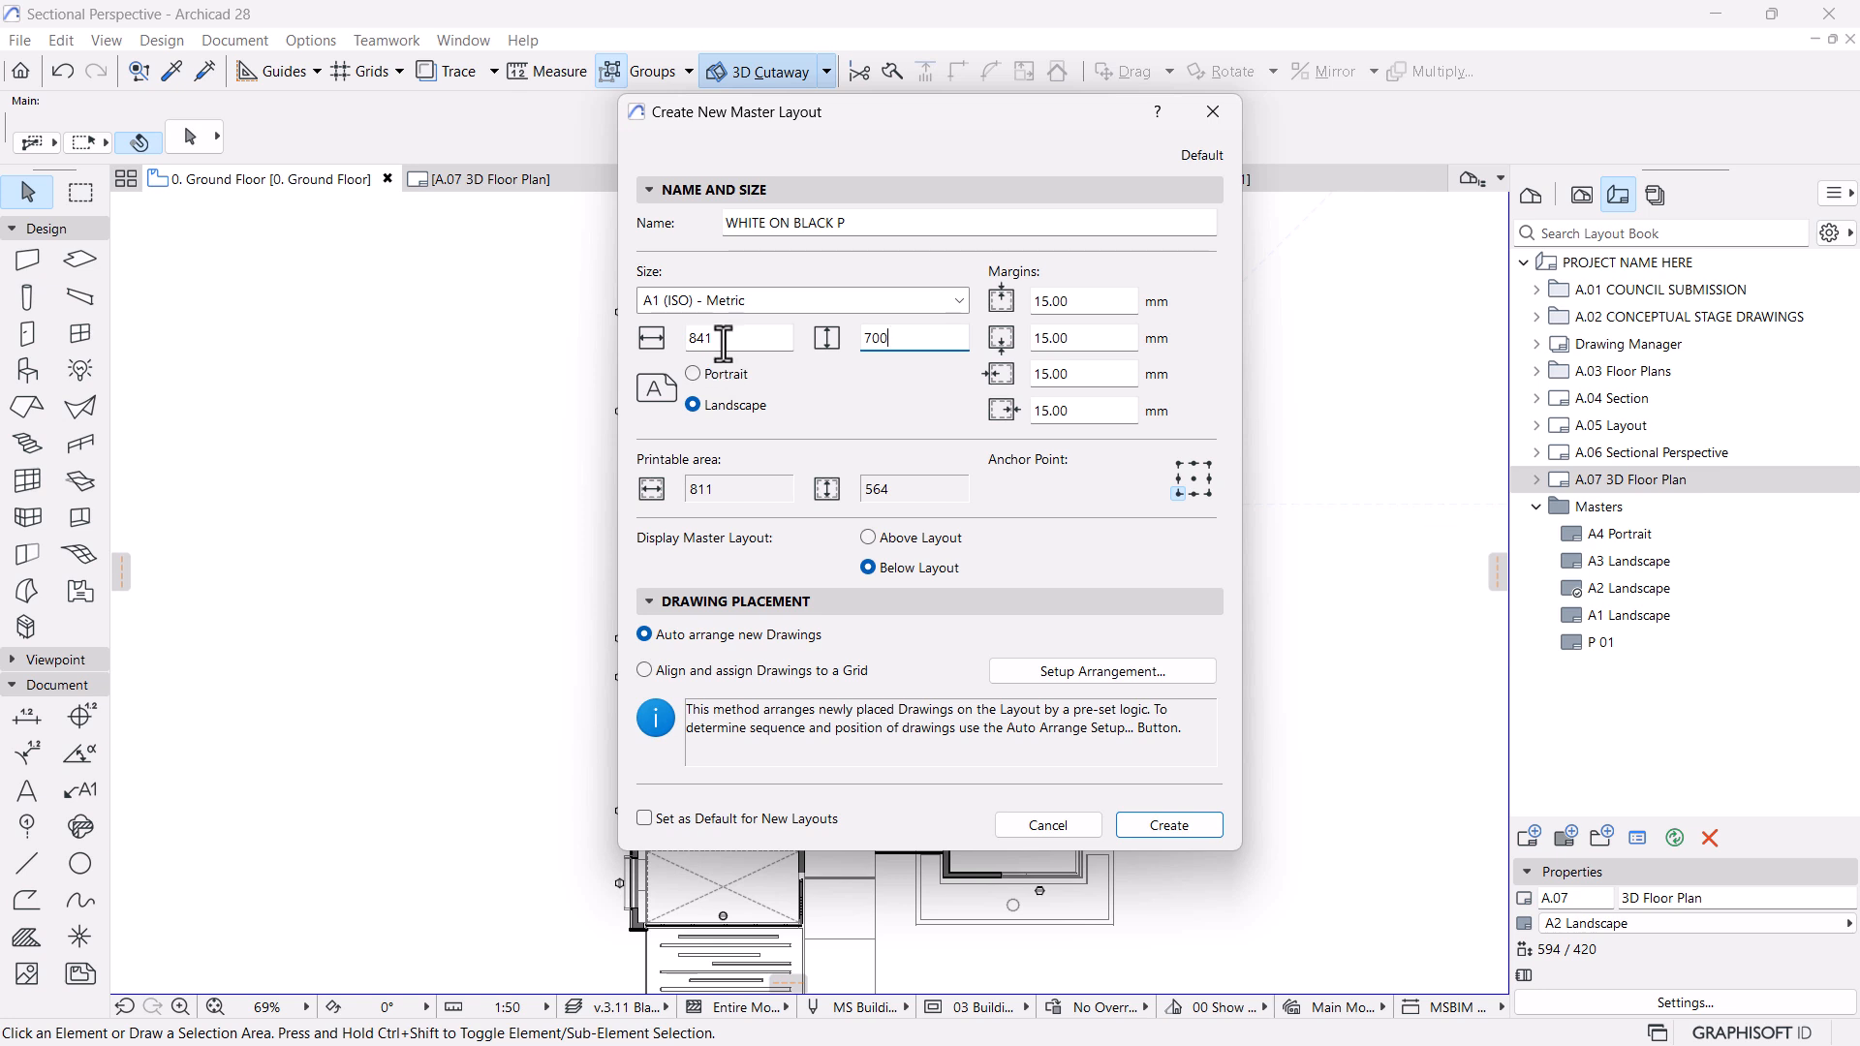
pyautogui.hotkey('shift', 'Tab')
pyautogui.write('500')
pyautogui.click(1168, 826)
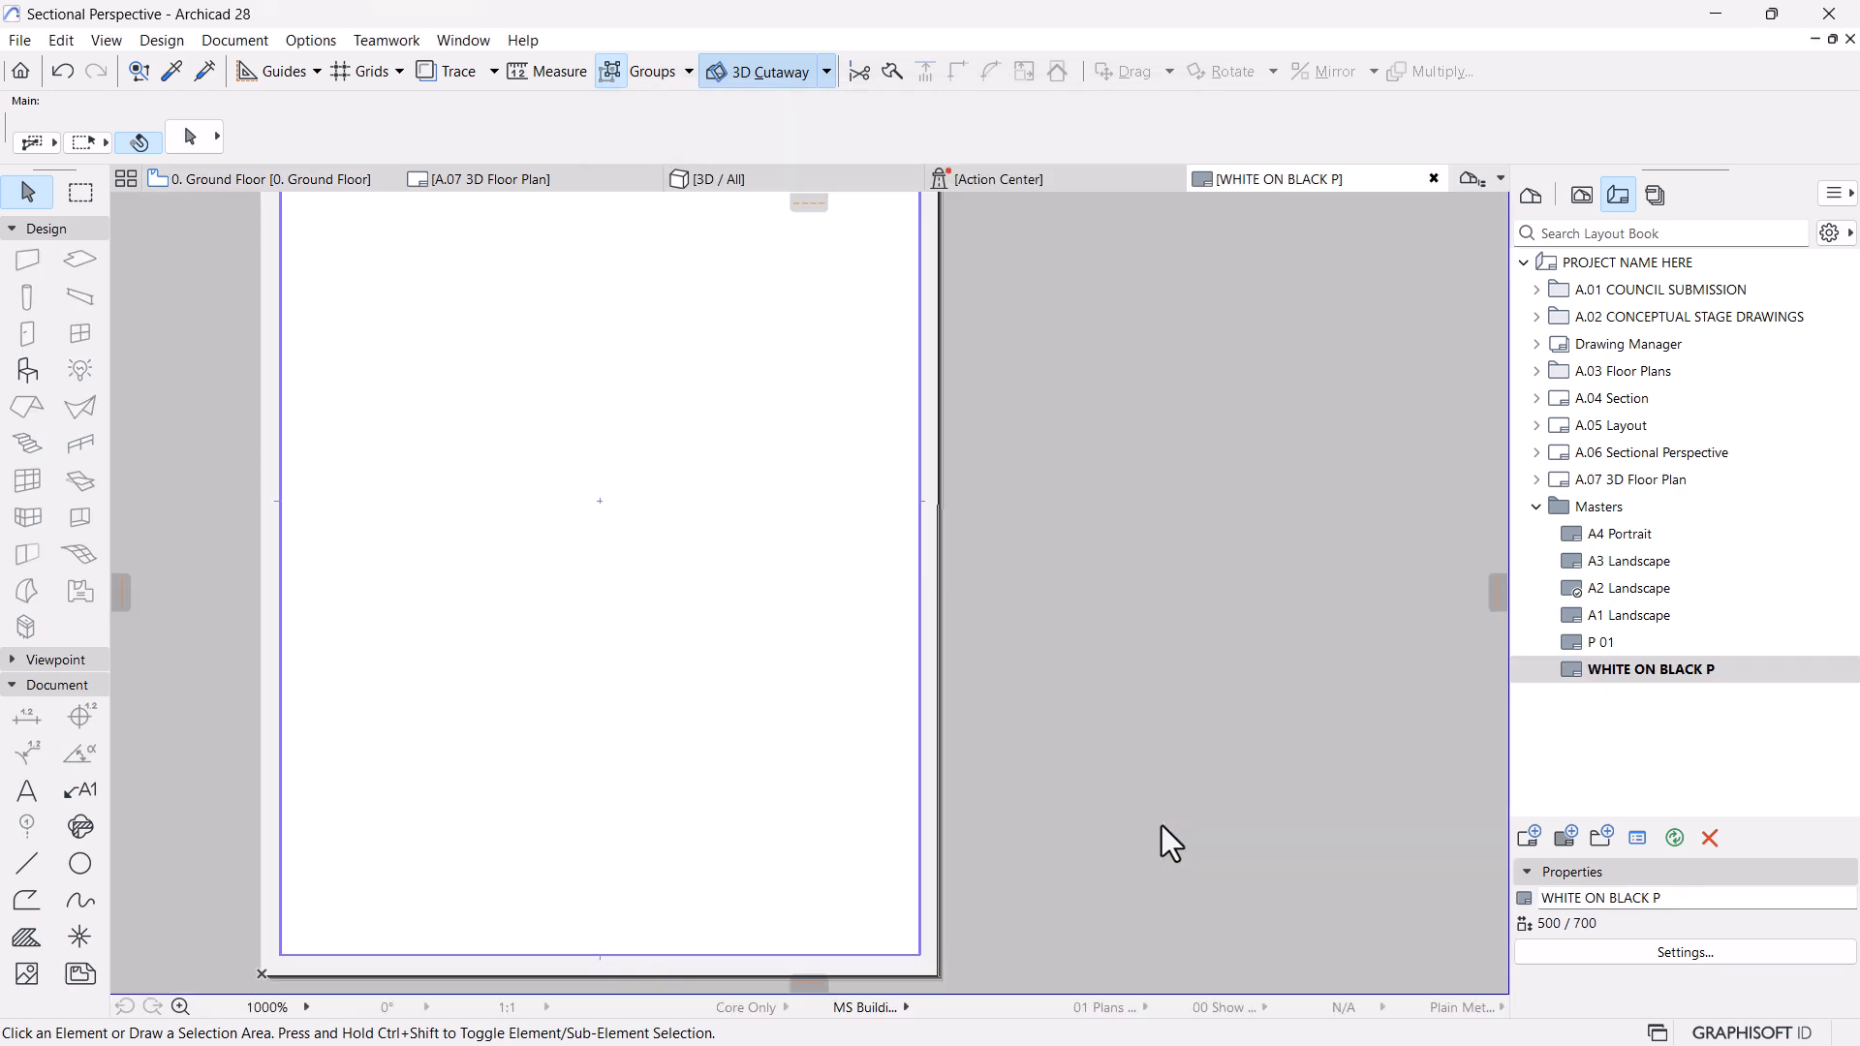
pyautogui.scroll(2, 919, 705)
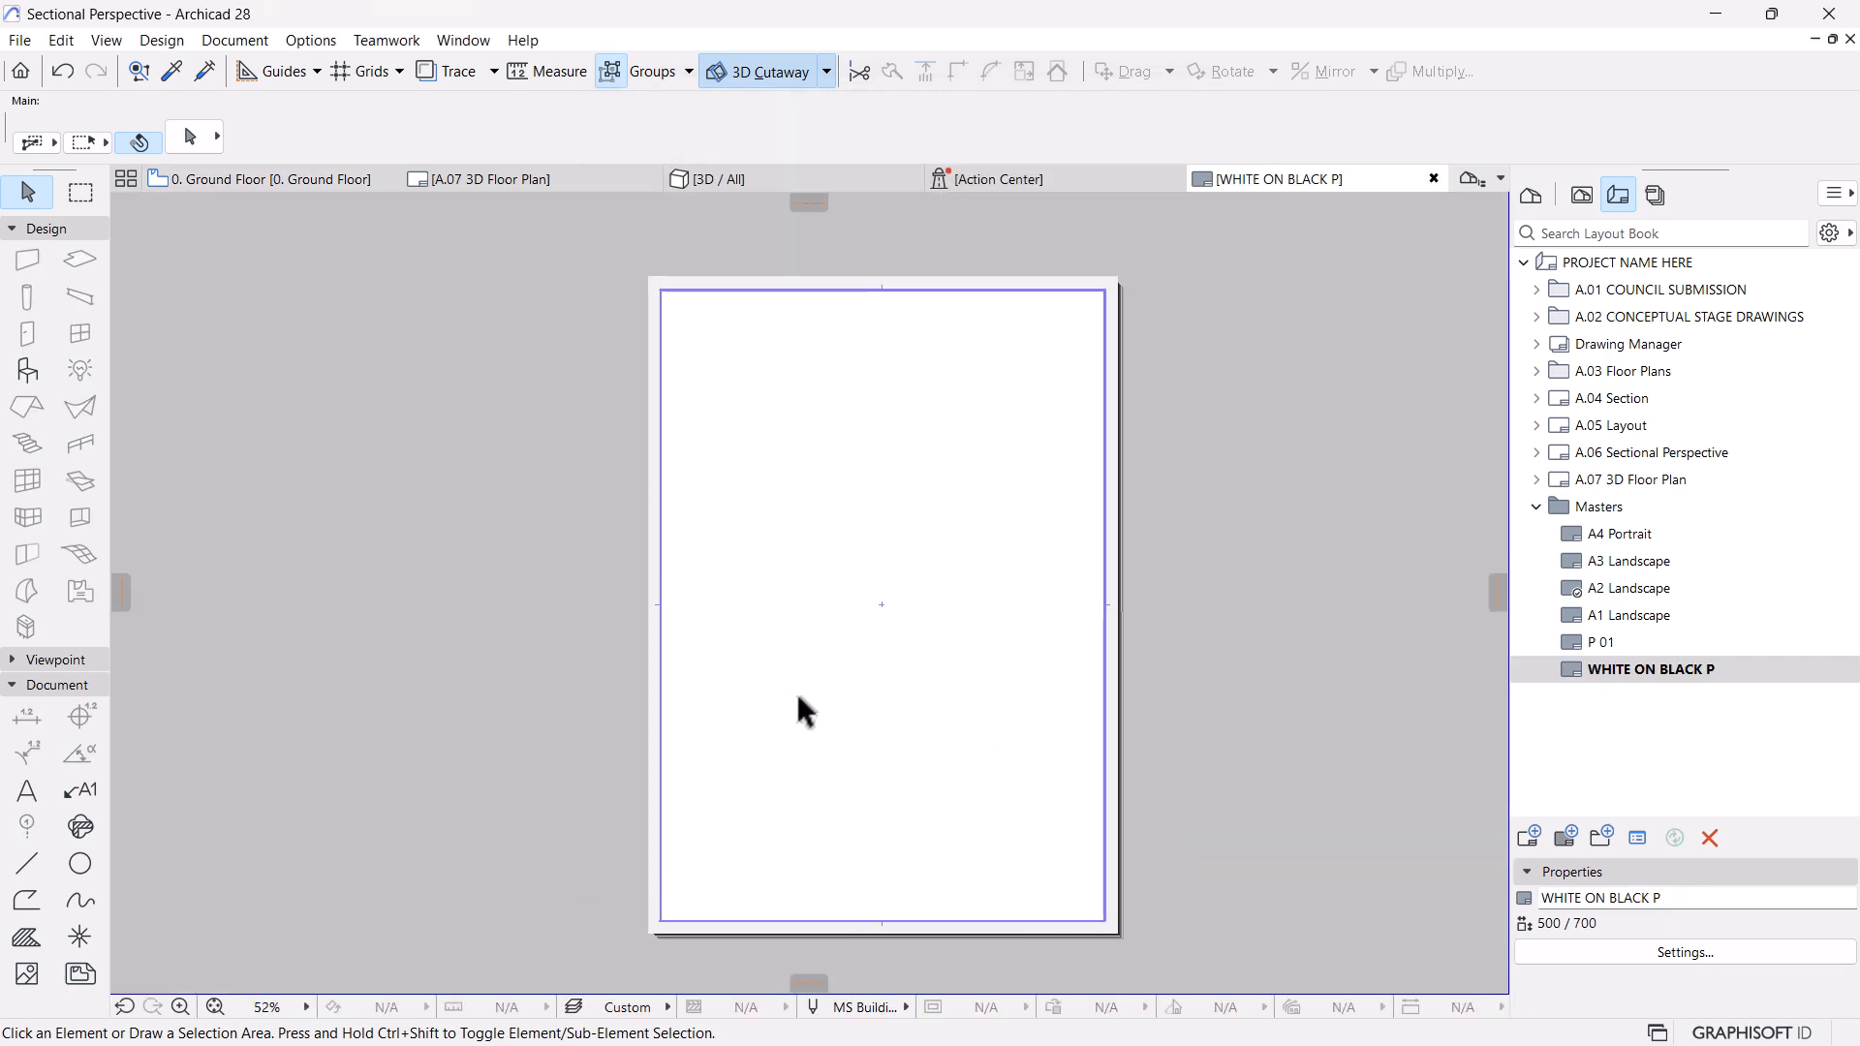
# Start a new layout and name it WHITE ON BLACK PRESENTATION
pyautogui.click(1532, 840)
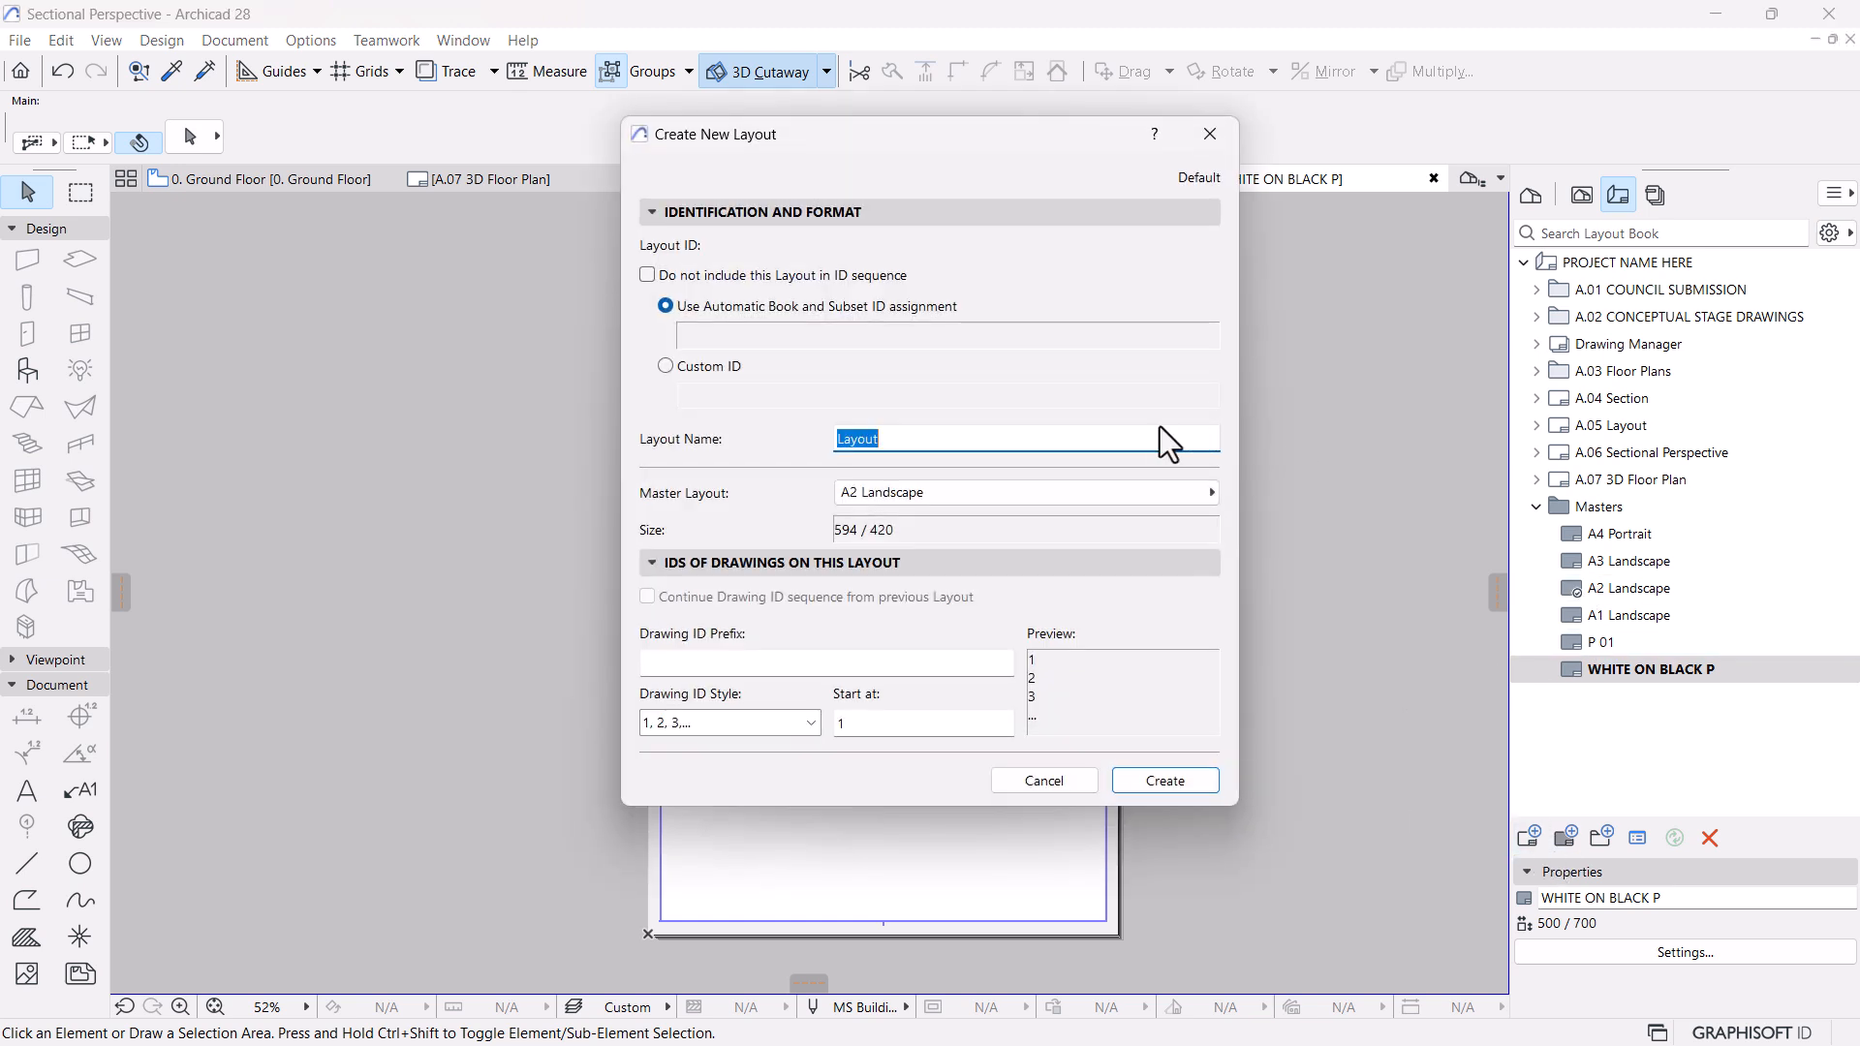
pyautogui.write('WHITE ON BACK')
pyautogui.press('BackSpace')
pyautogui.press('BackSpace')
pyautogui.press('BackSpace')
pyautogui.write('LACK')
pyautogui.write(' D')
pyautogui.press('BackSpace')
pyautogui.write('PRESENTATION')
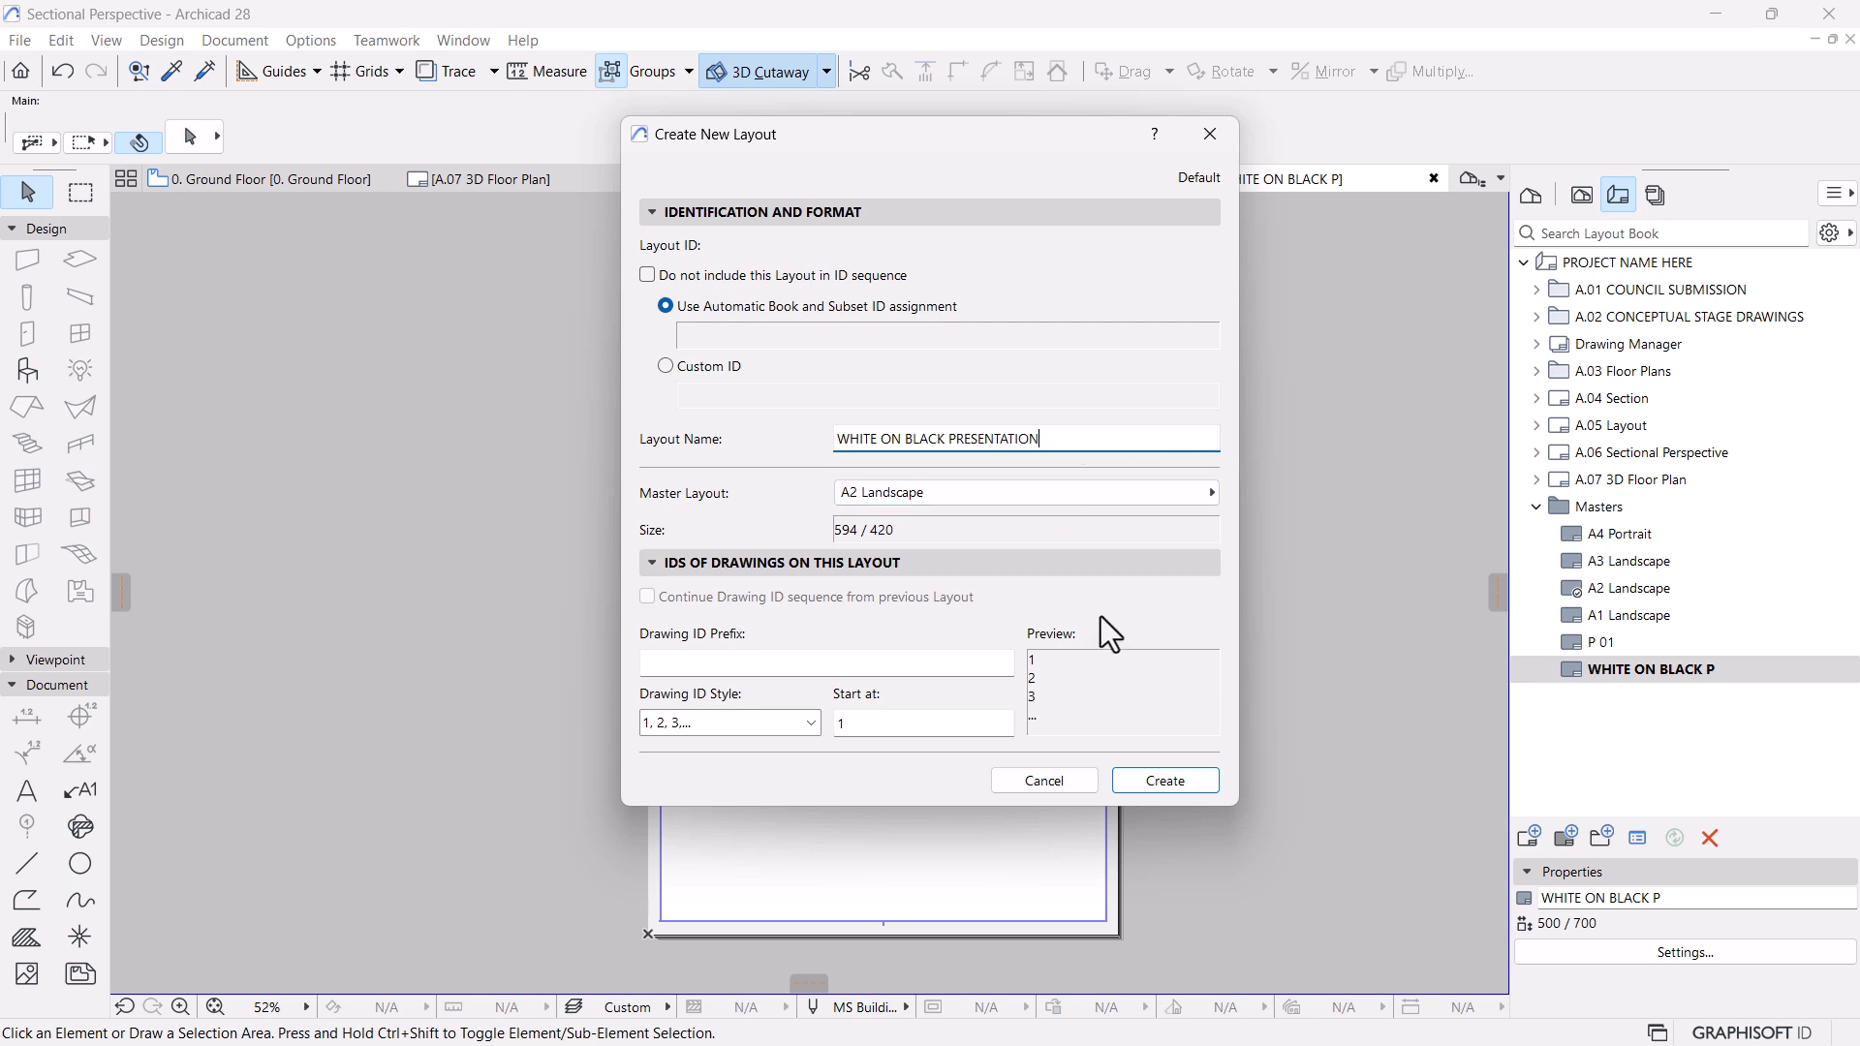
# Assign the WHITE ON BLACK P master to the new layout and create it
pyautogui.click(1155, 496)
pyautogui.click(1298, 595)
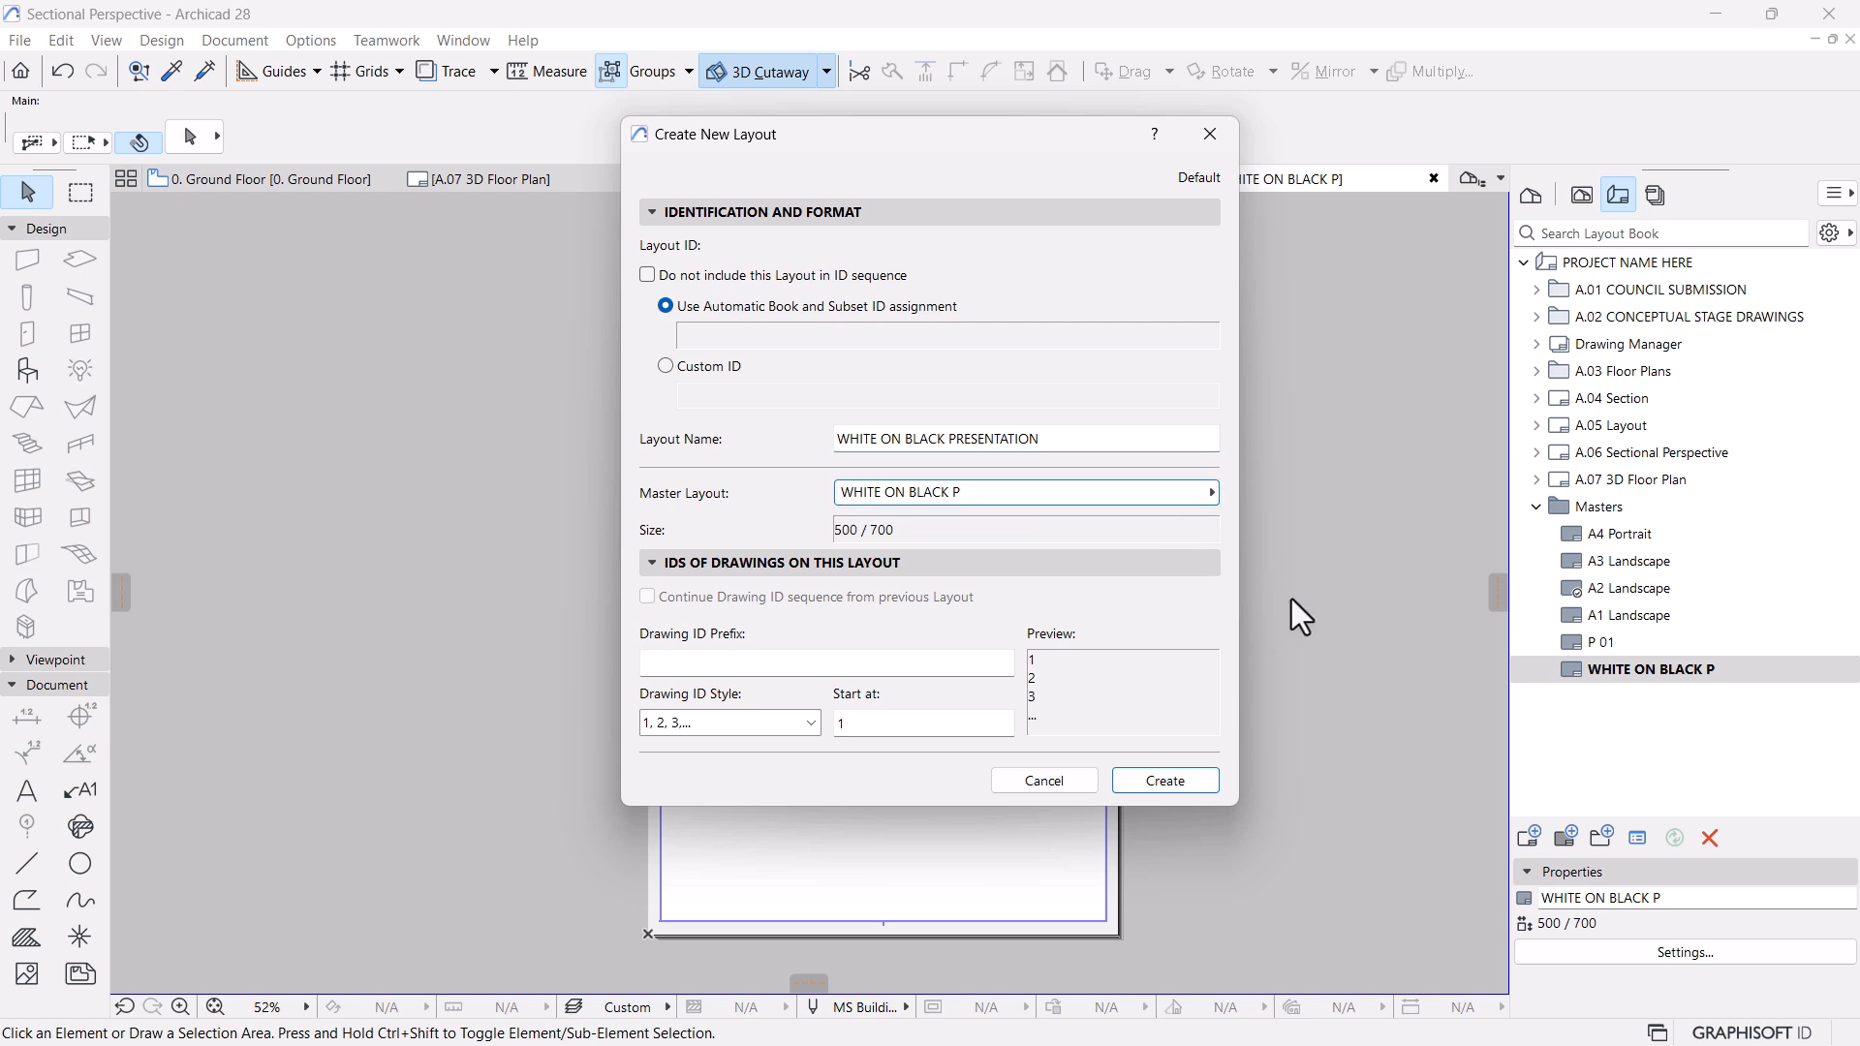
pyautogui.click(1155, 775)
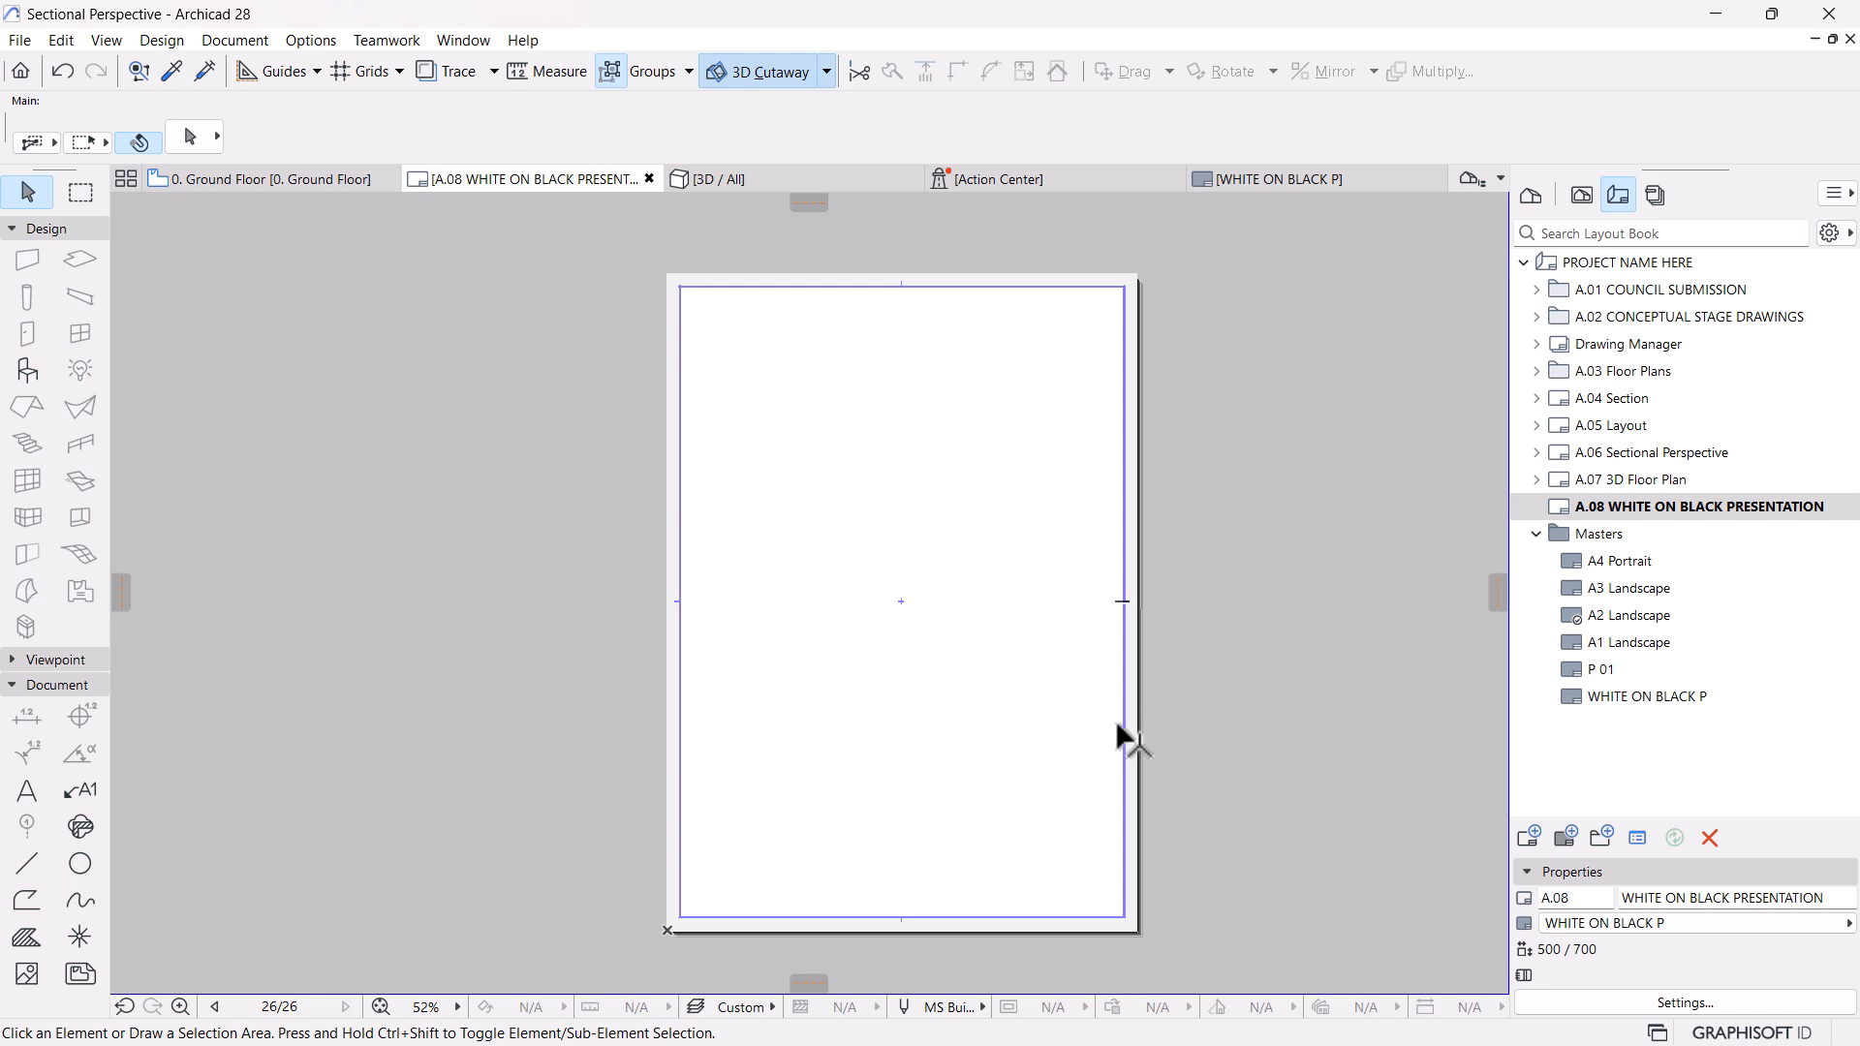
pyautogui.scroll(1, 1147, 581)
pyautogui.scroll(-1, 1147, 582)
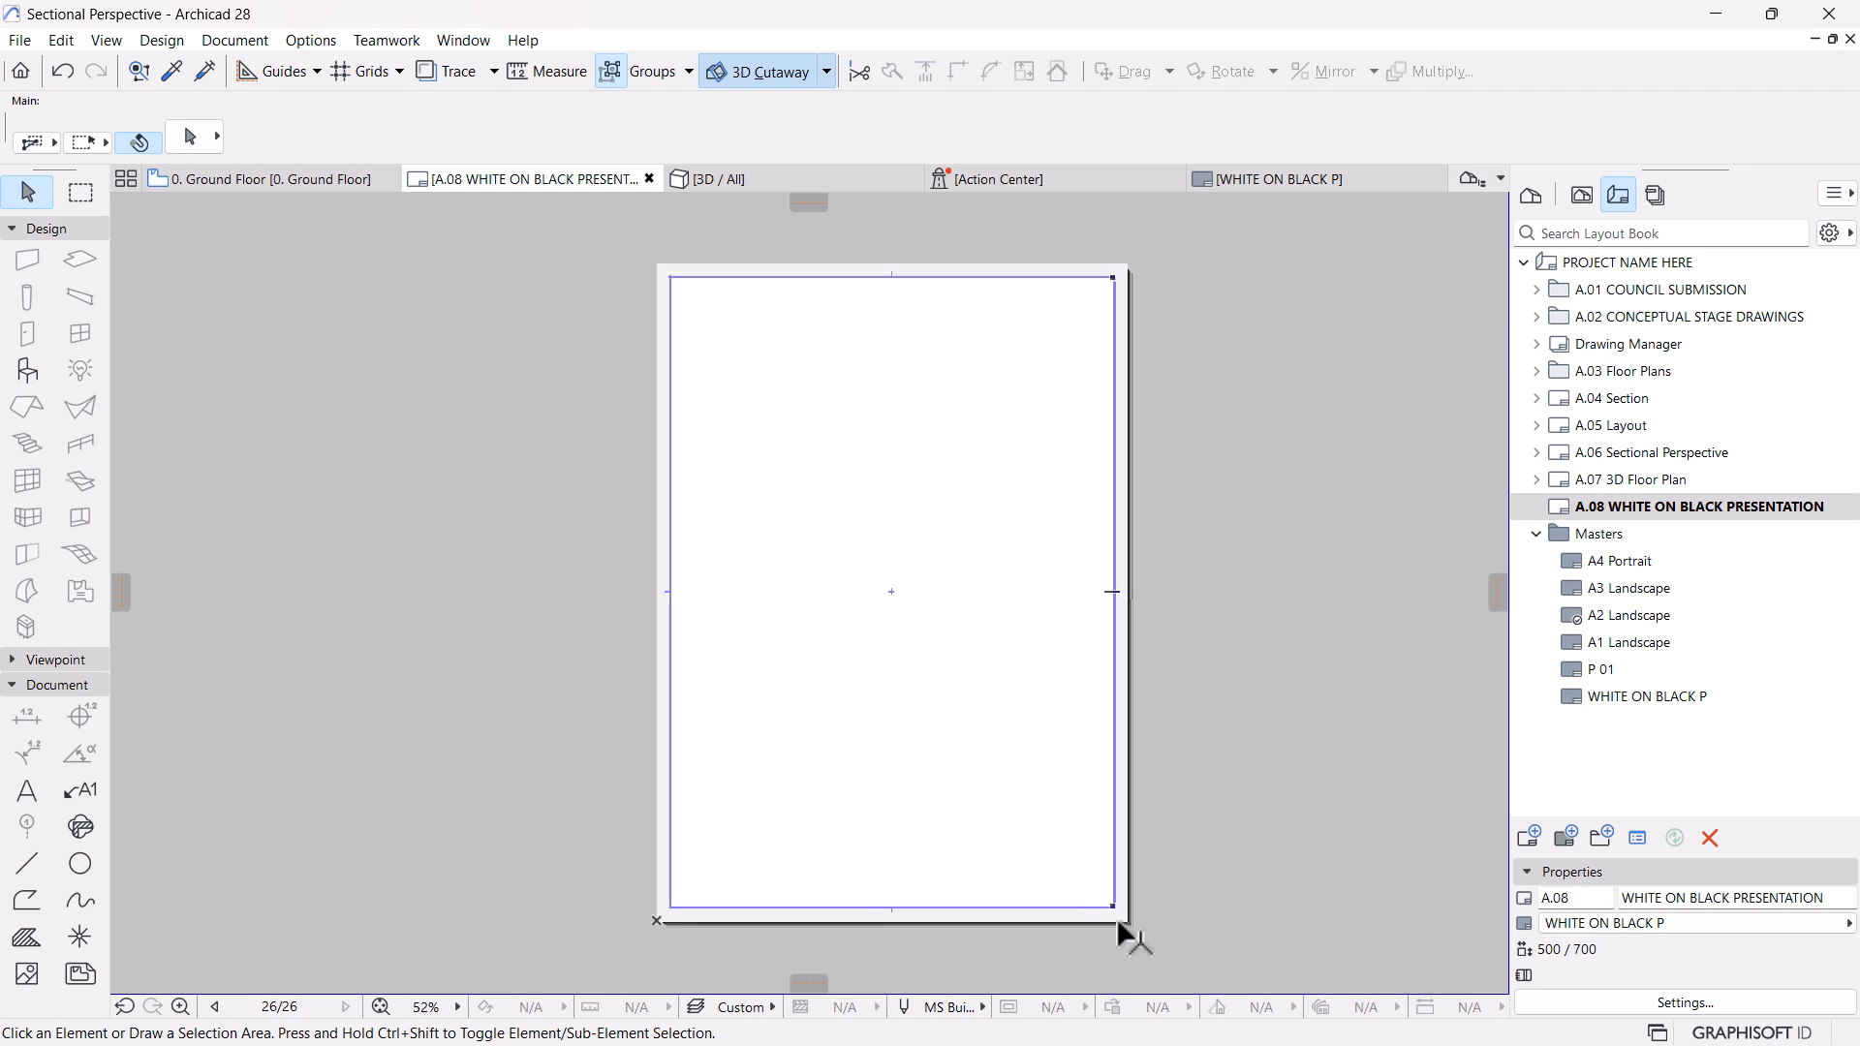
# Switch to Lumion and restore the saved camera of 1 - Photo
pyautogui.press('super')
pyautogui.click(1142, 1002)
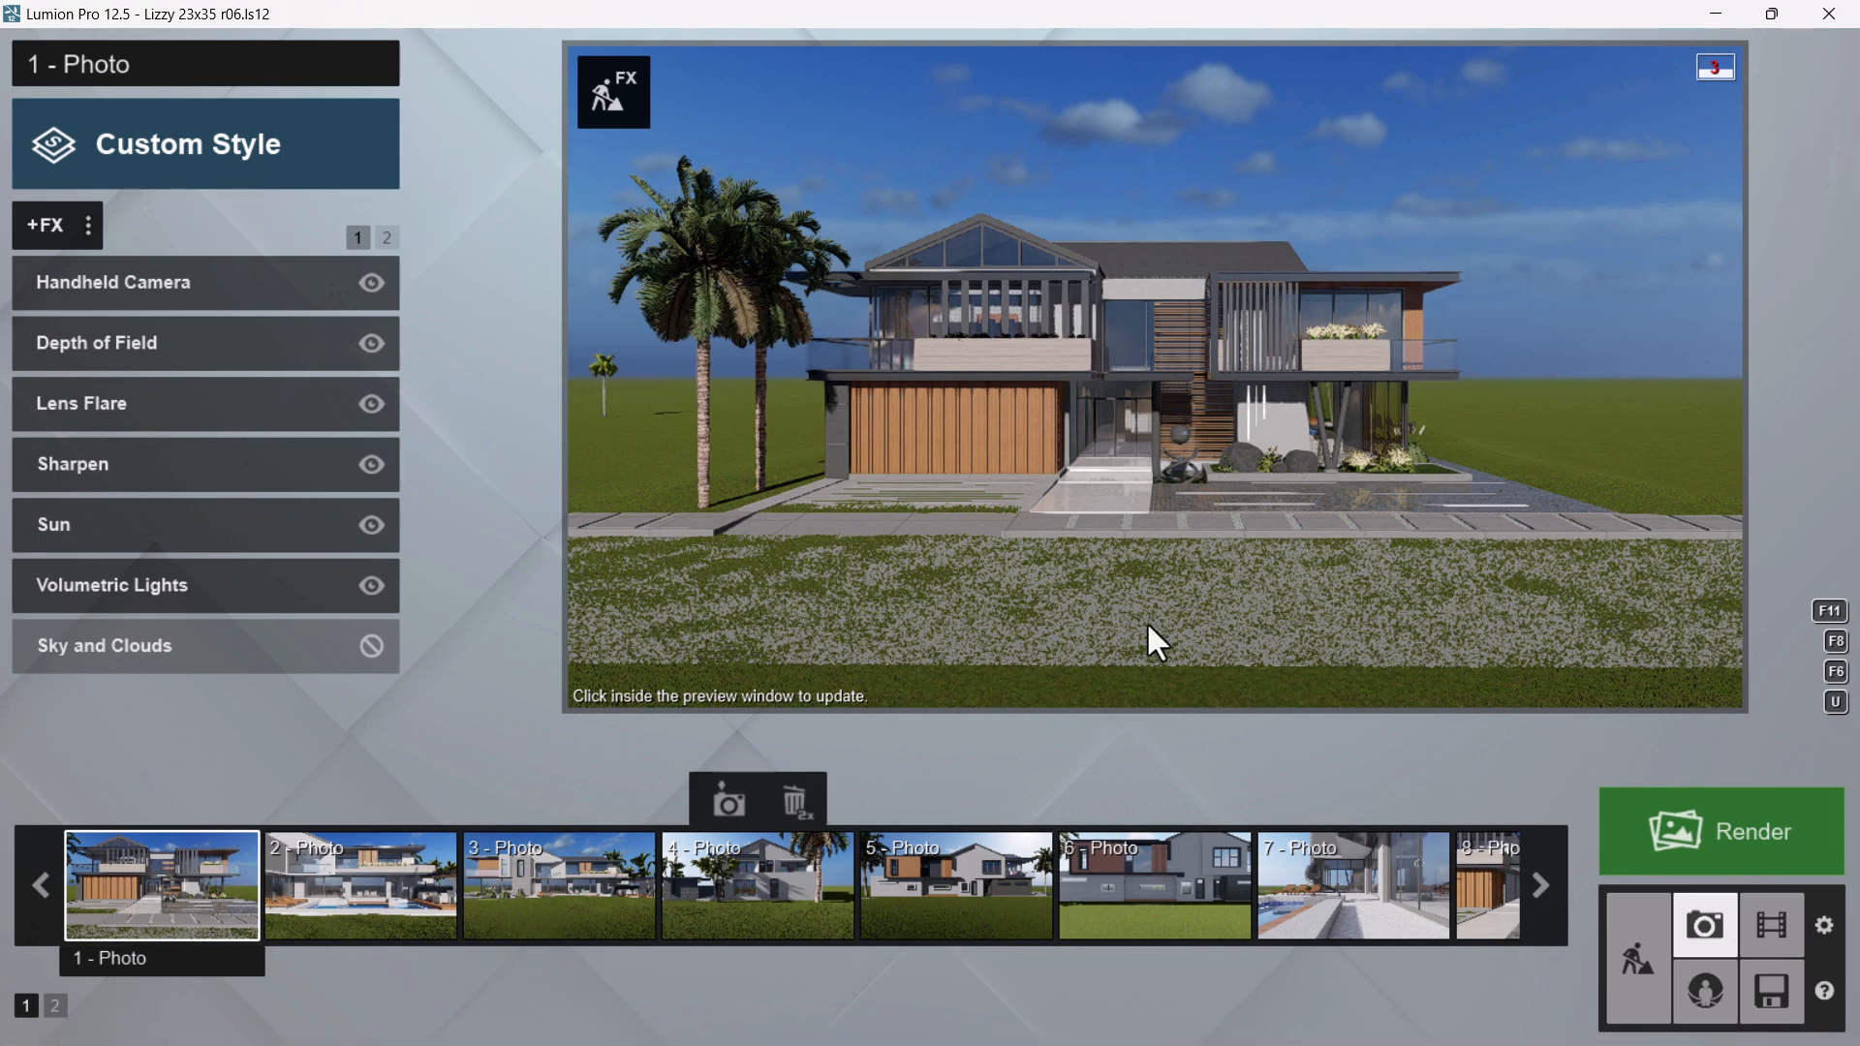
pyautogui.moveTo(1259, 552)
pyautogui.click(153, 888)
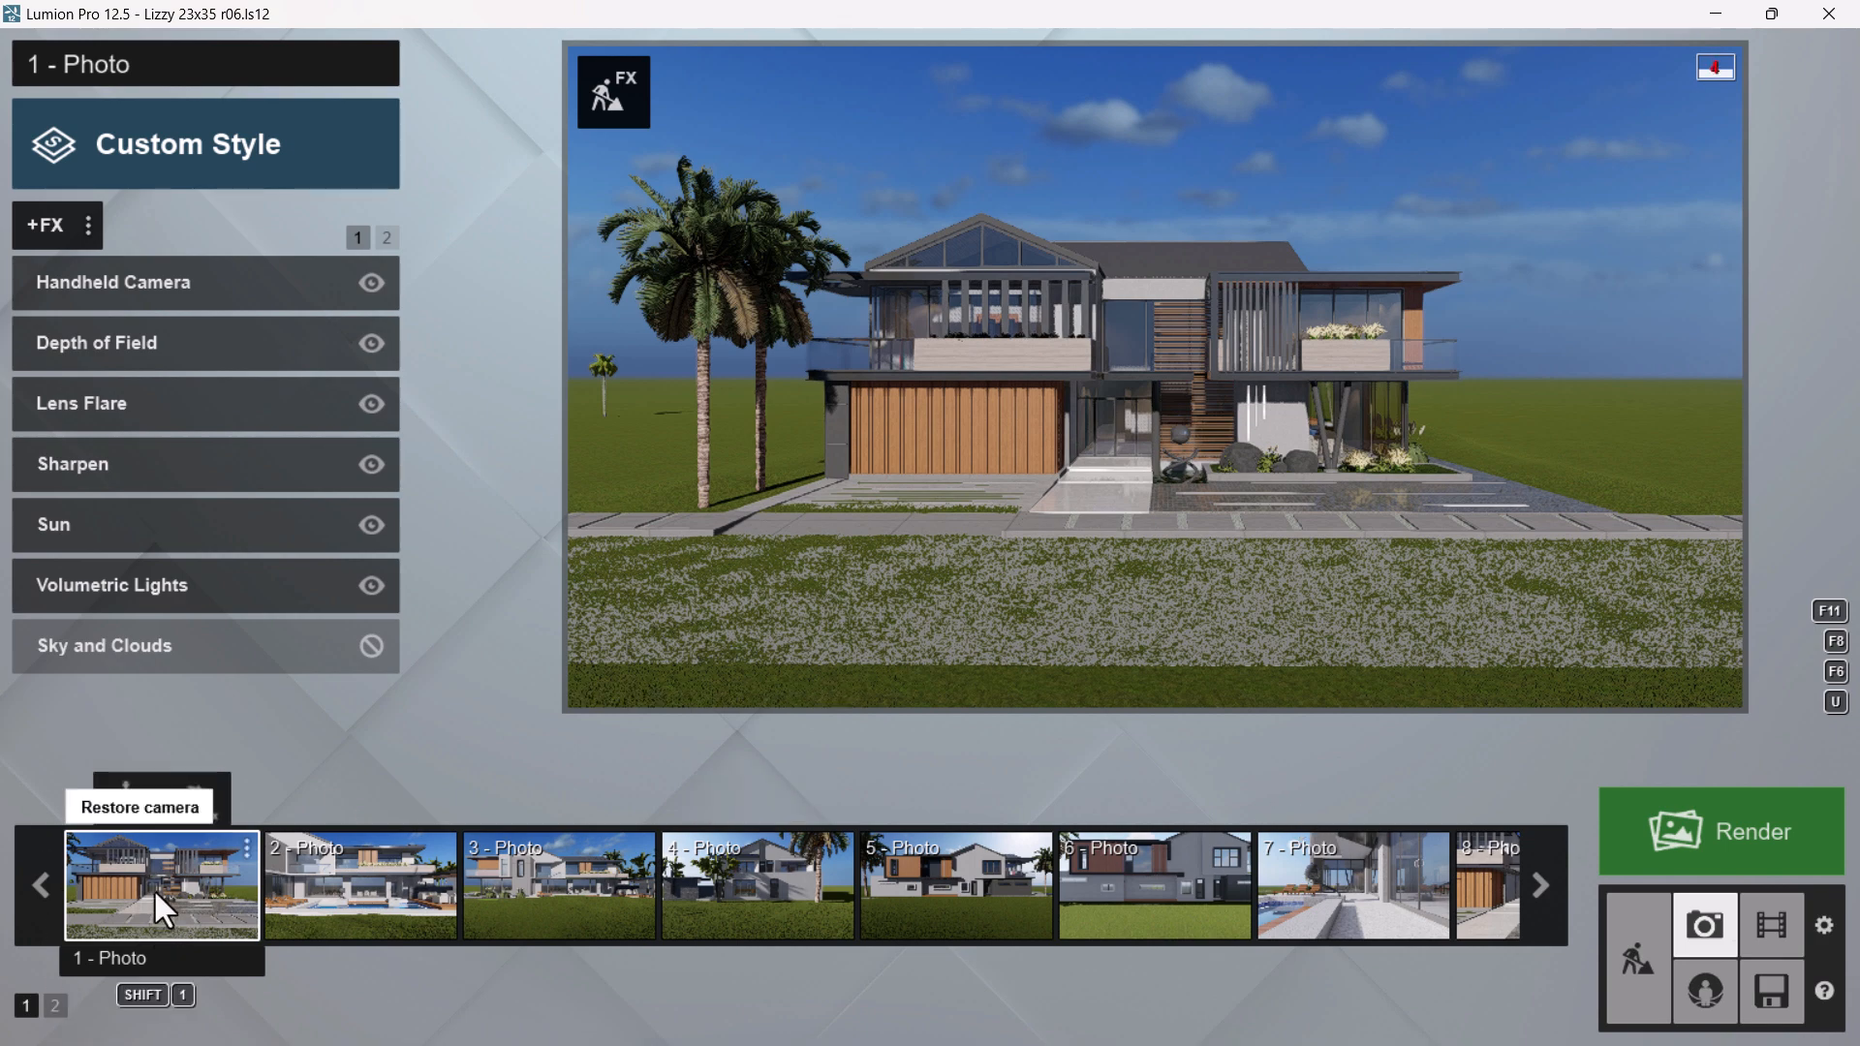
# Pull the photo camera straight back until the whole front facade and the palm trees fit in the frame
pyautogui.moveTo(1009, 433)
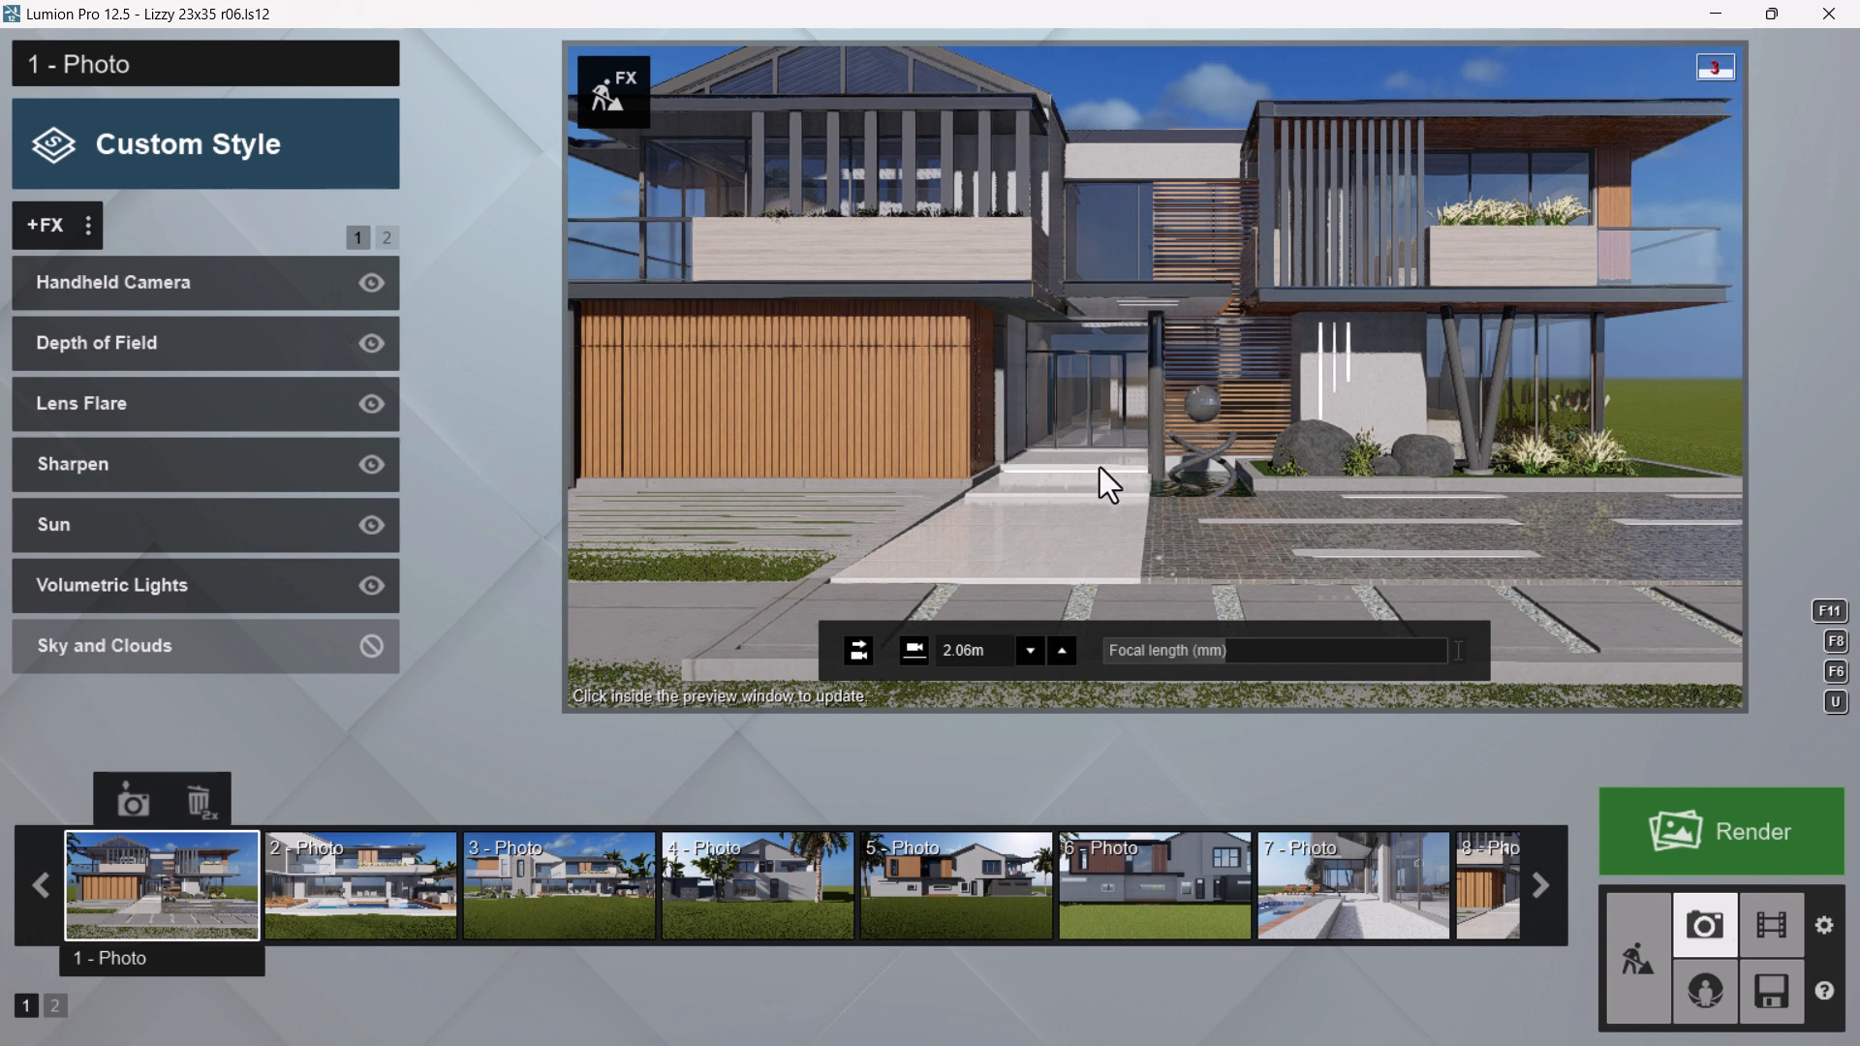
pyautogui.scroll(-2, 1049, 488)
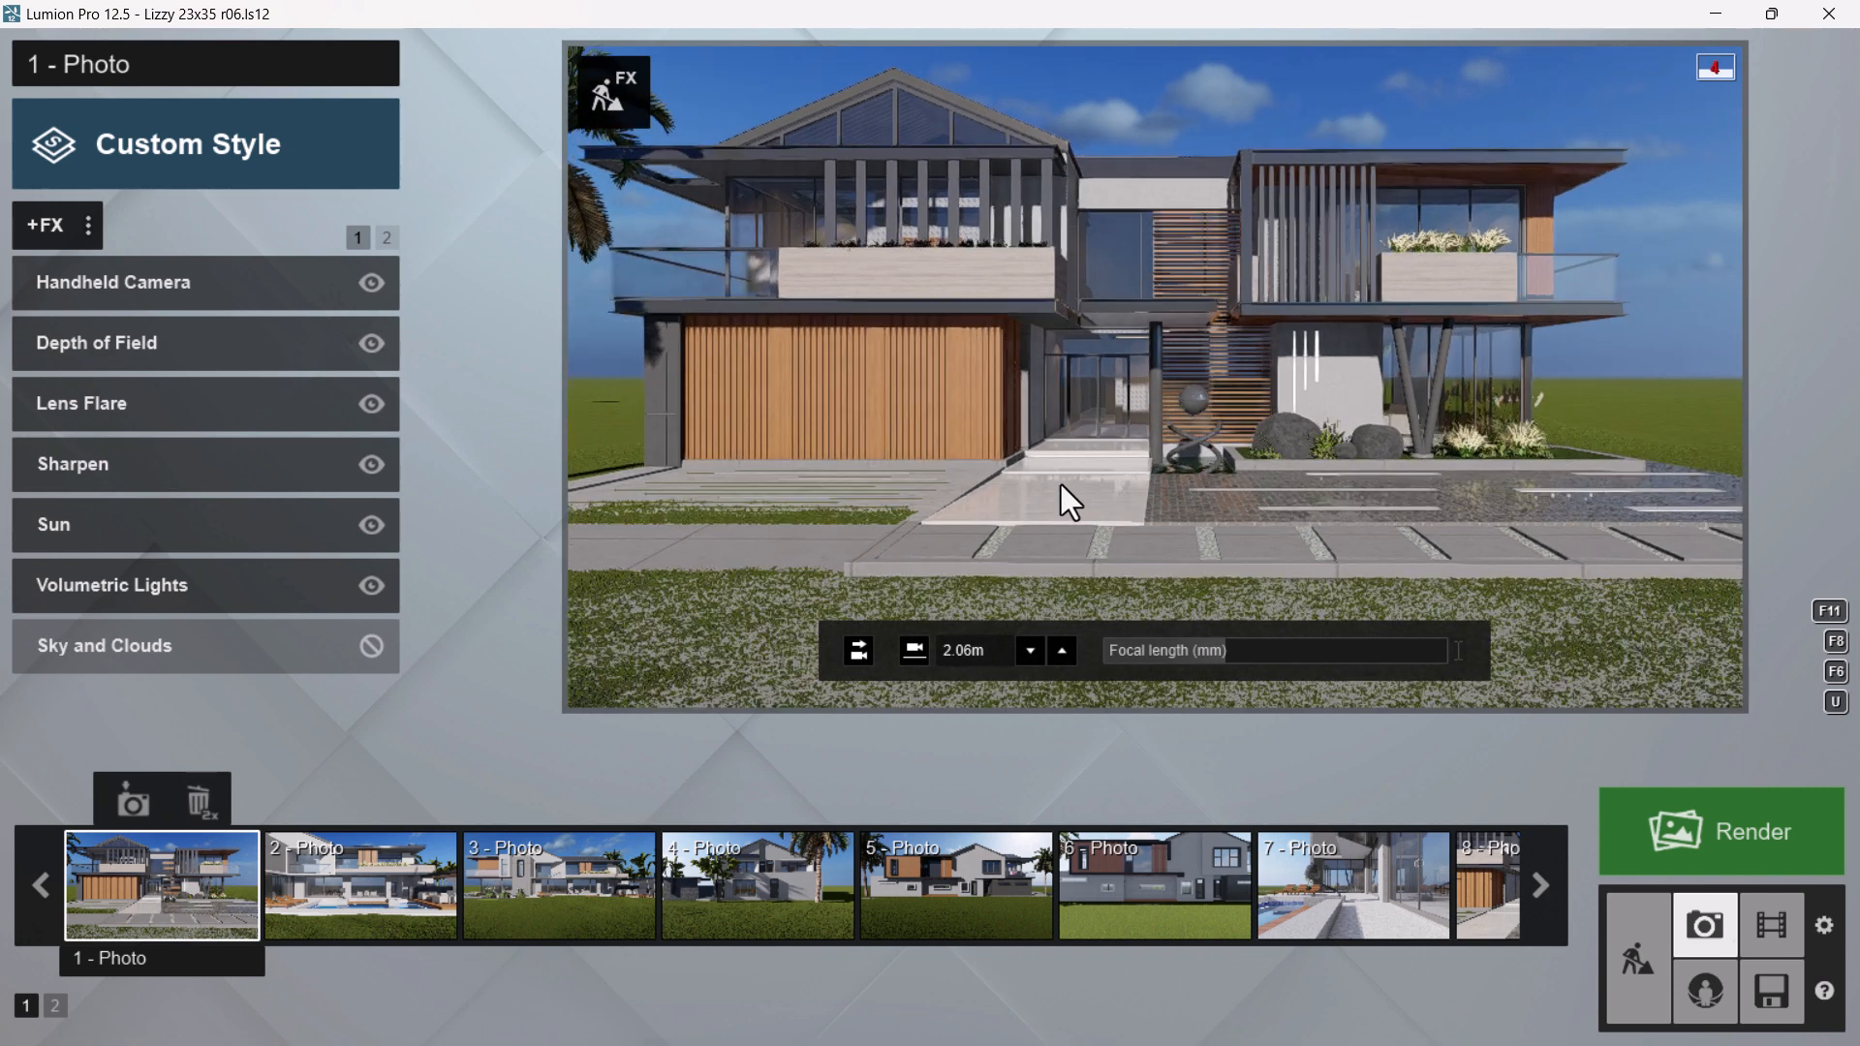
pyautogui.scroll(-2, 1061, 485)
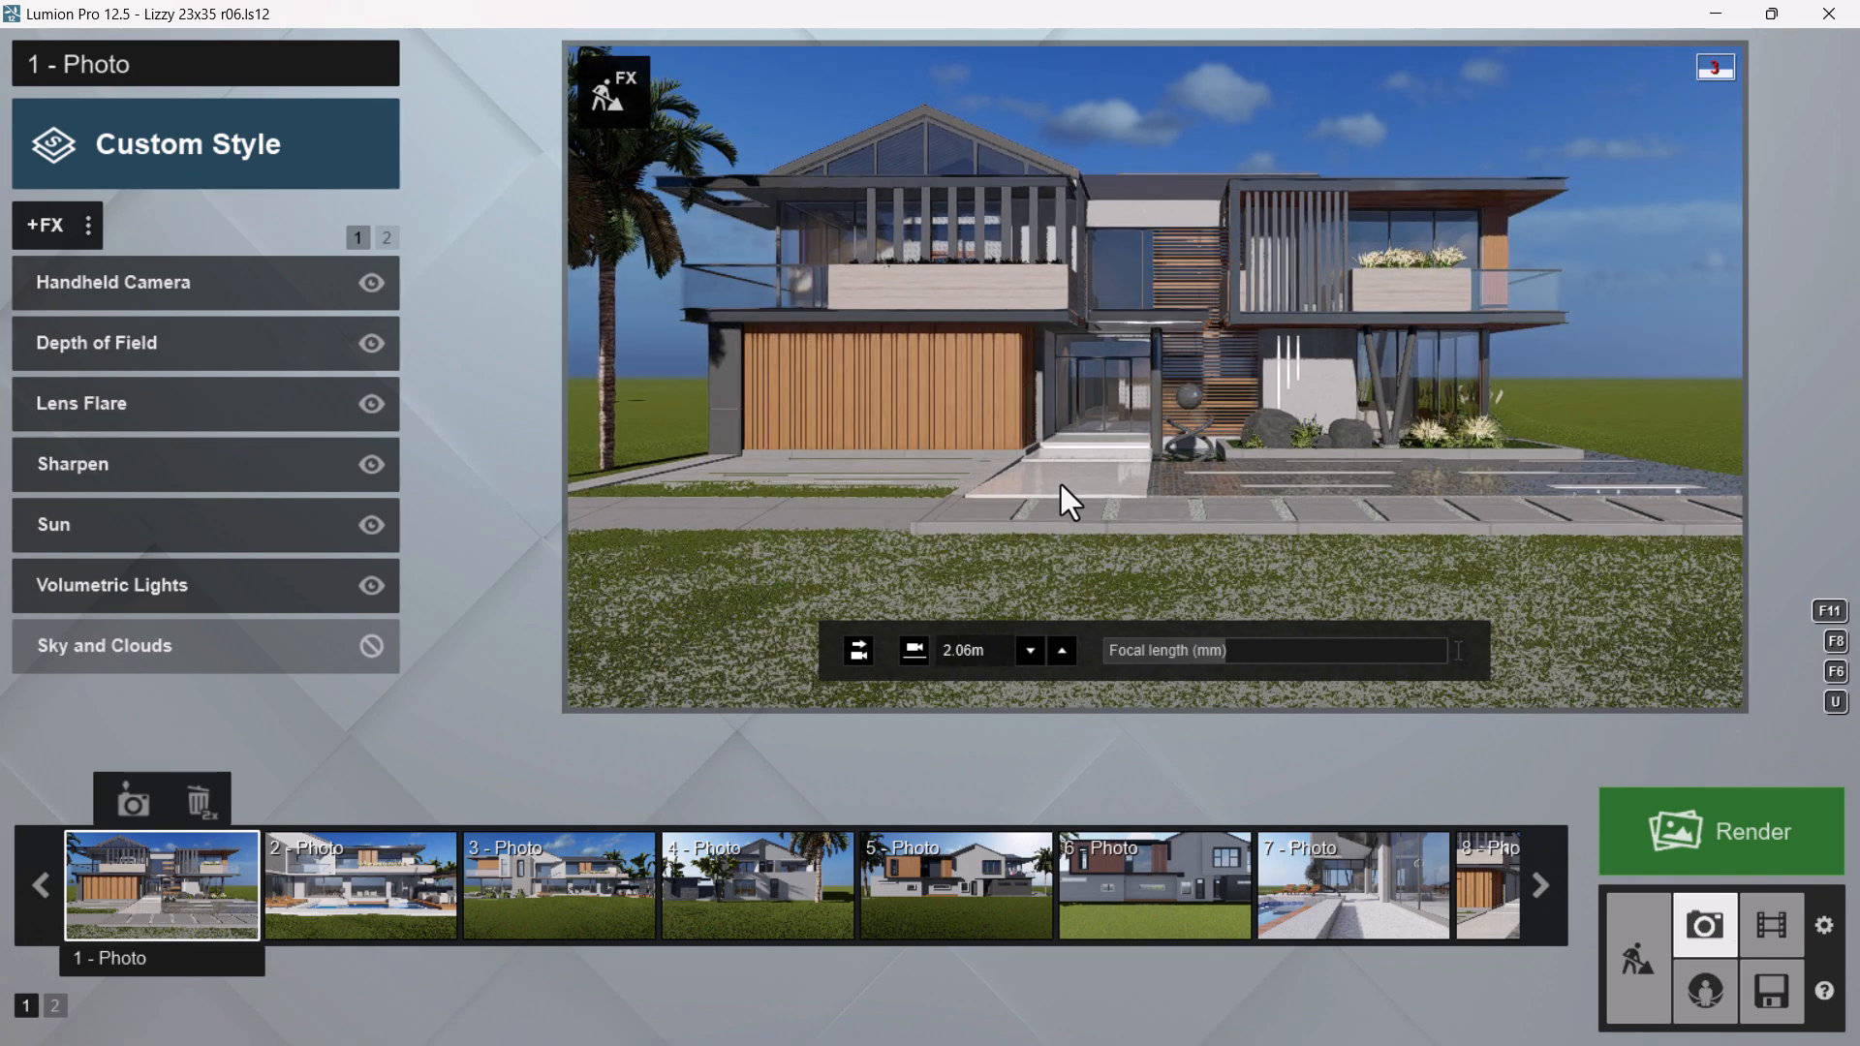
pyautogui.scroll(-1, 1061, 485)
pyautogui.scroll(-1, 1060, 481)
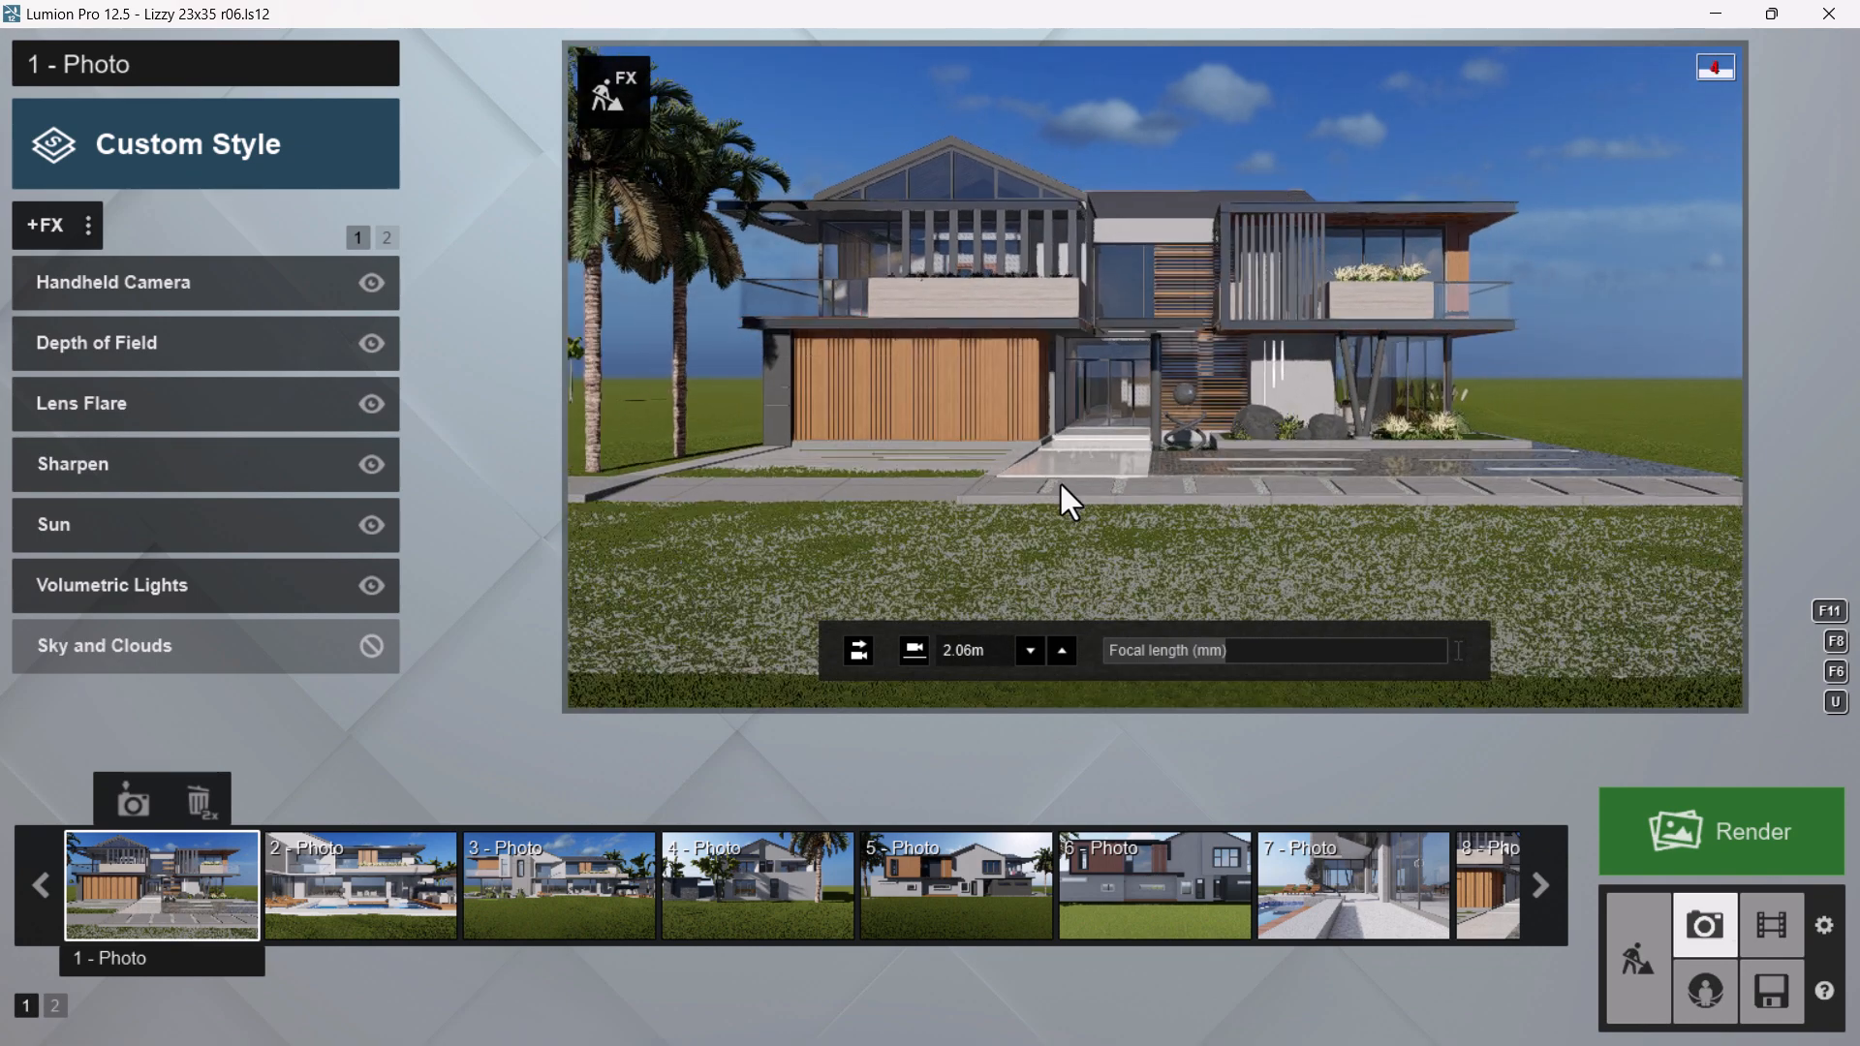
pyautogui.scroll(-1, 1060, 480)
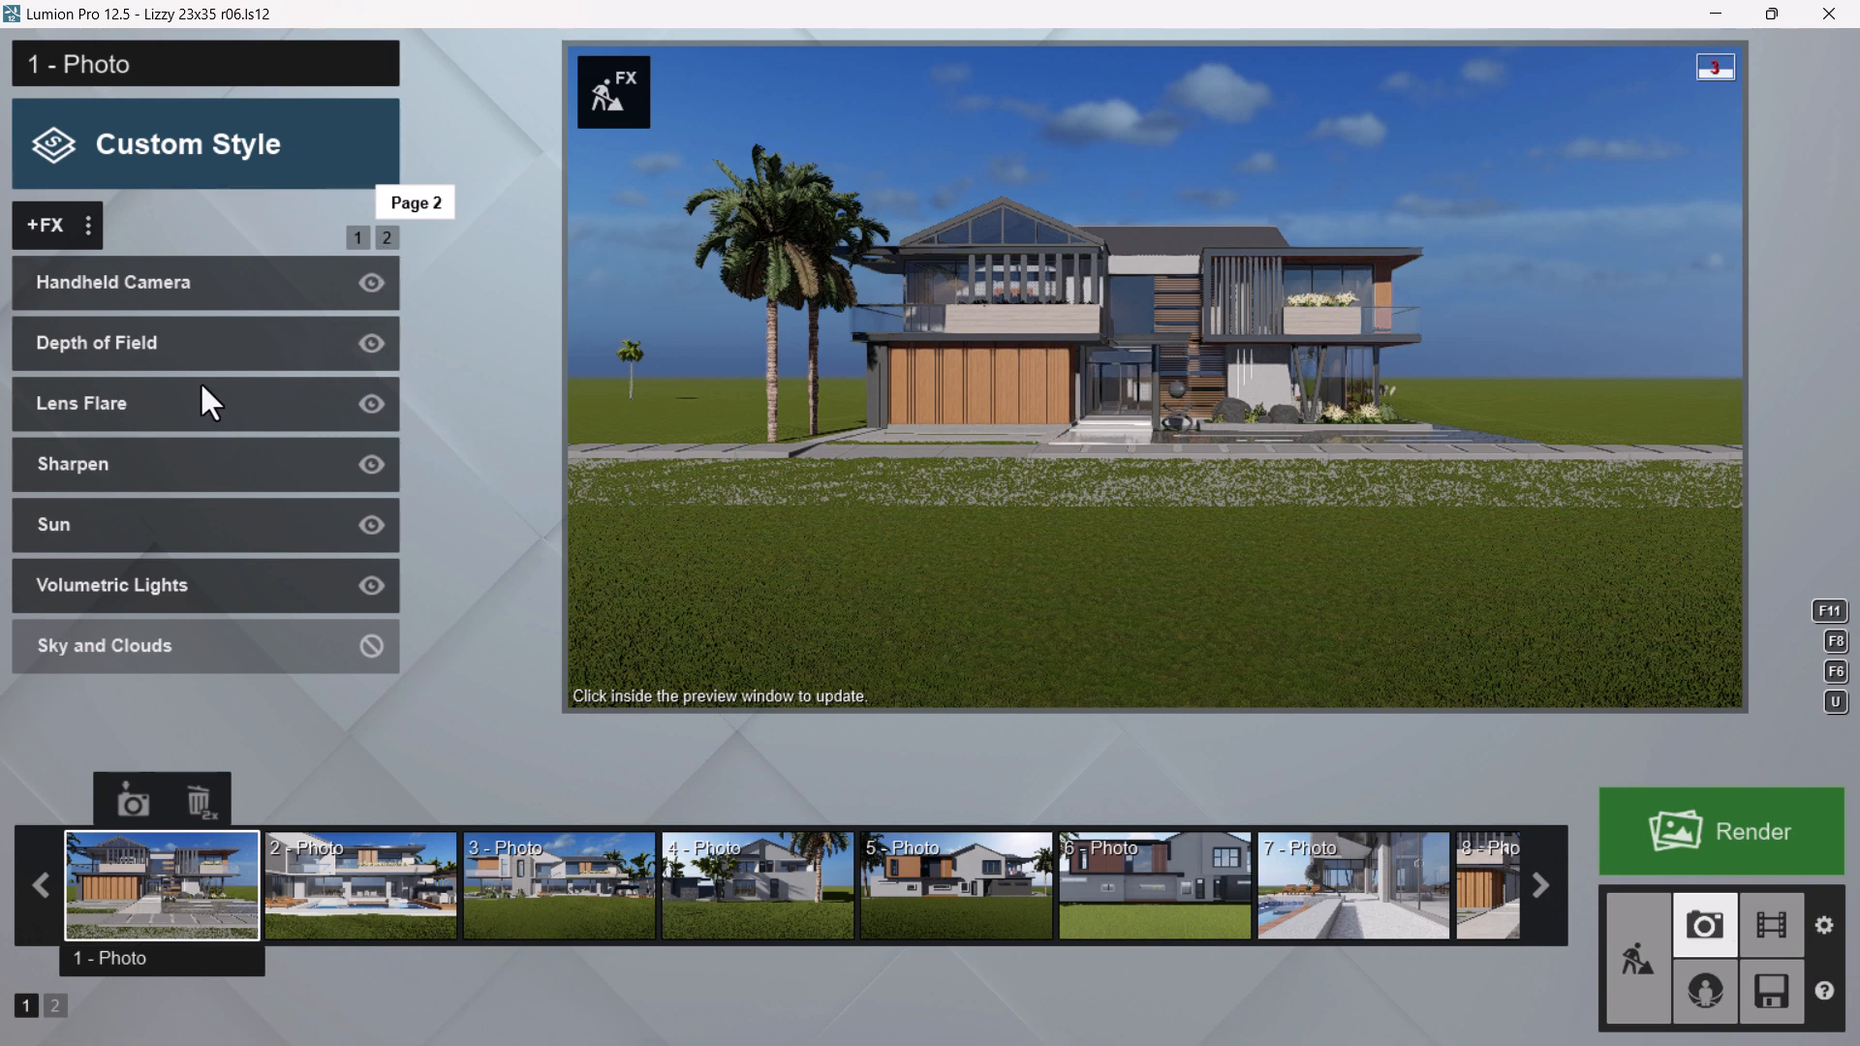
# Change the photo's Real Skies effect to the Clear 1 sky
pyautogui.click(387, 239)
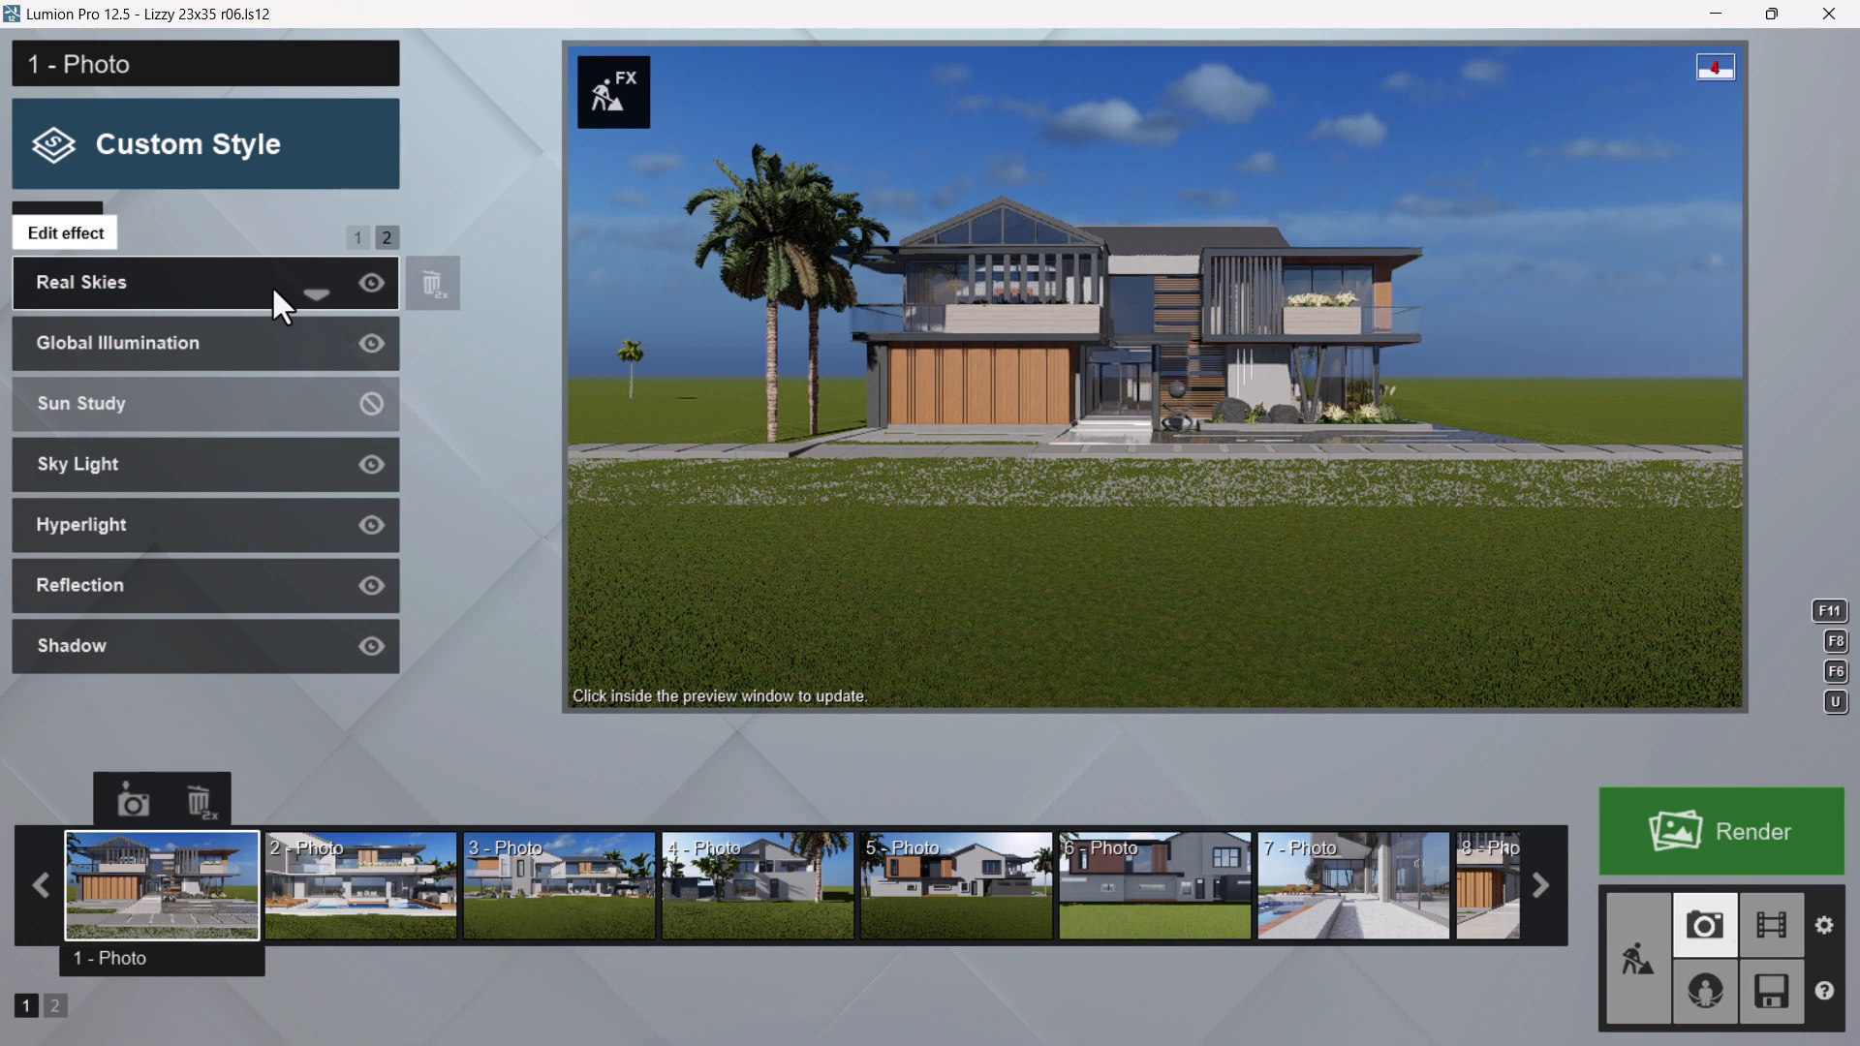
pyautogui.click(221, 289)
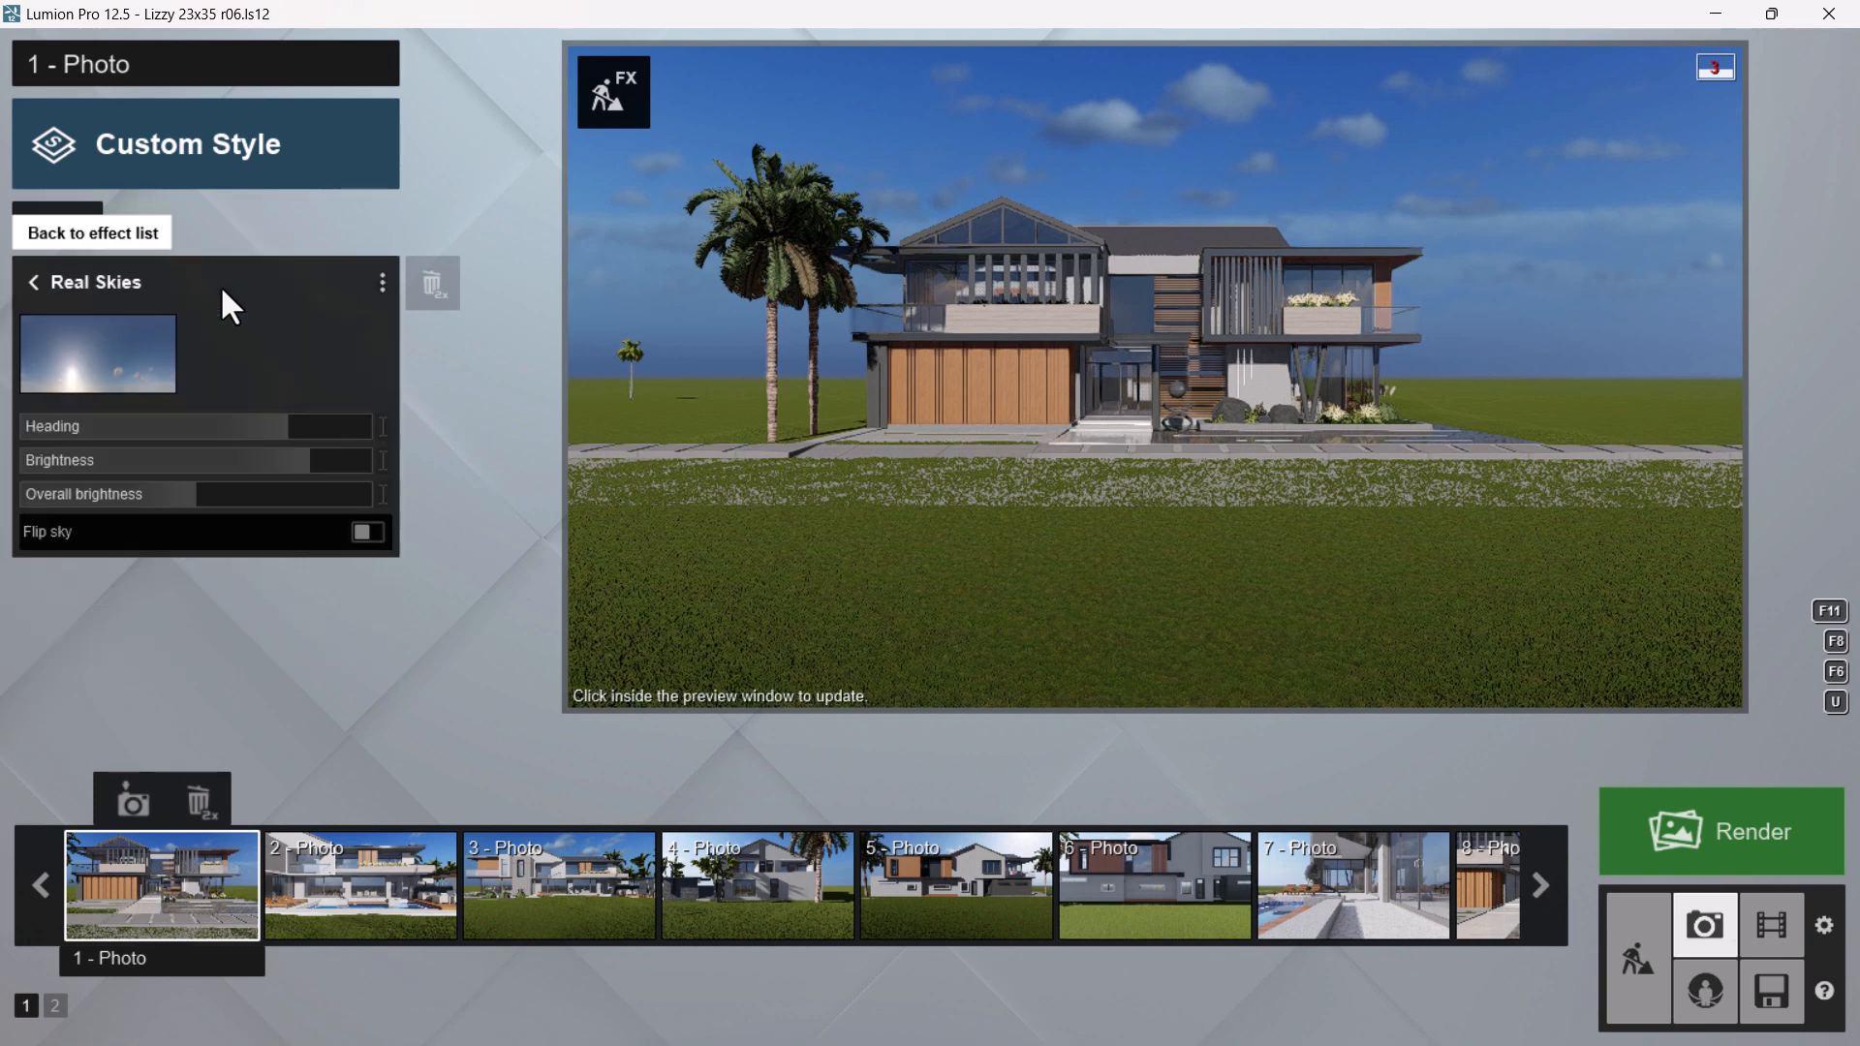
pyautogui.click(117, 374)
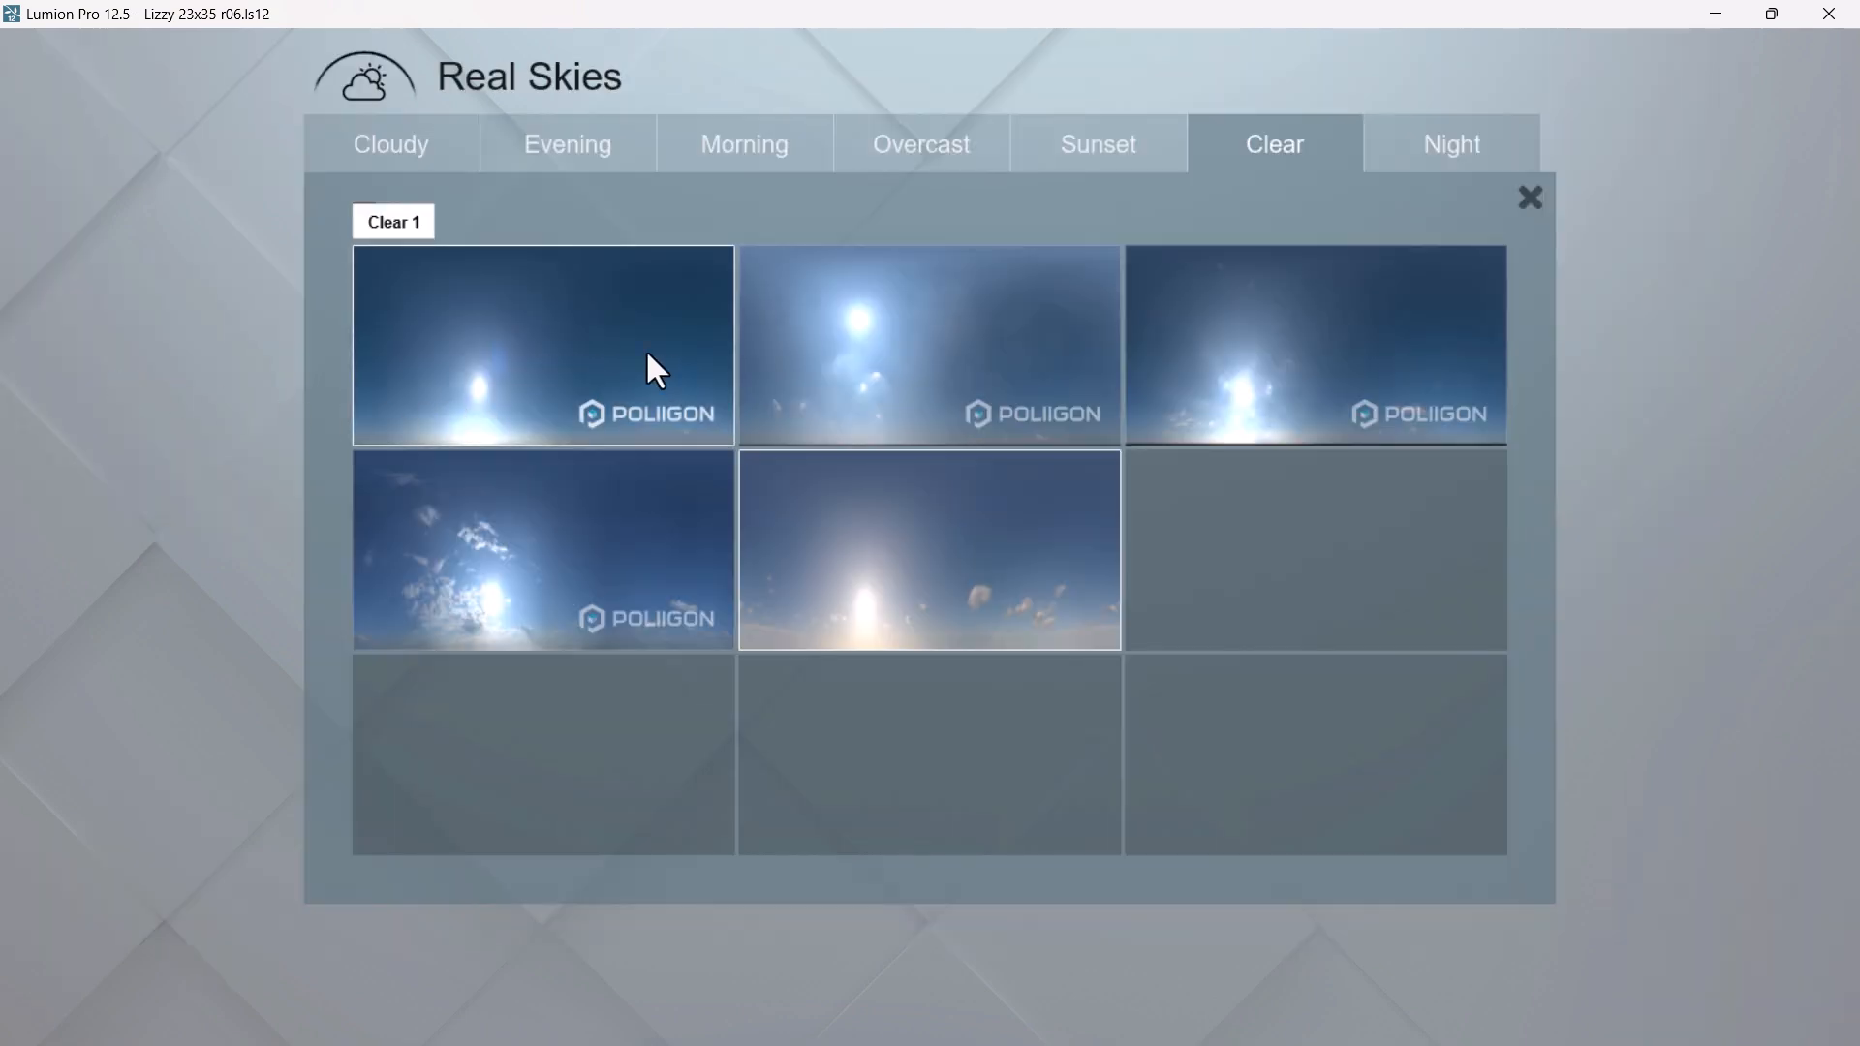
pyautogui.click(544, 341)
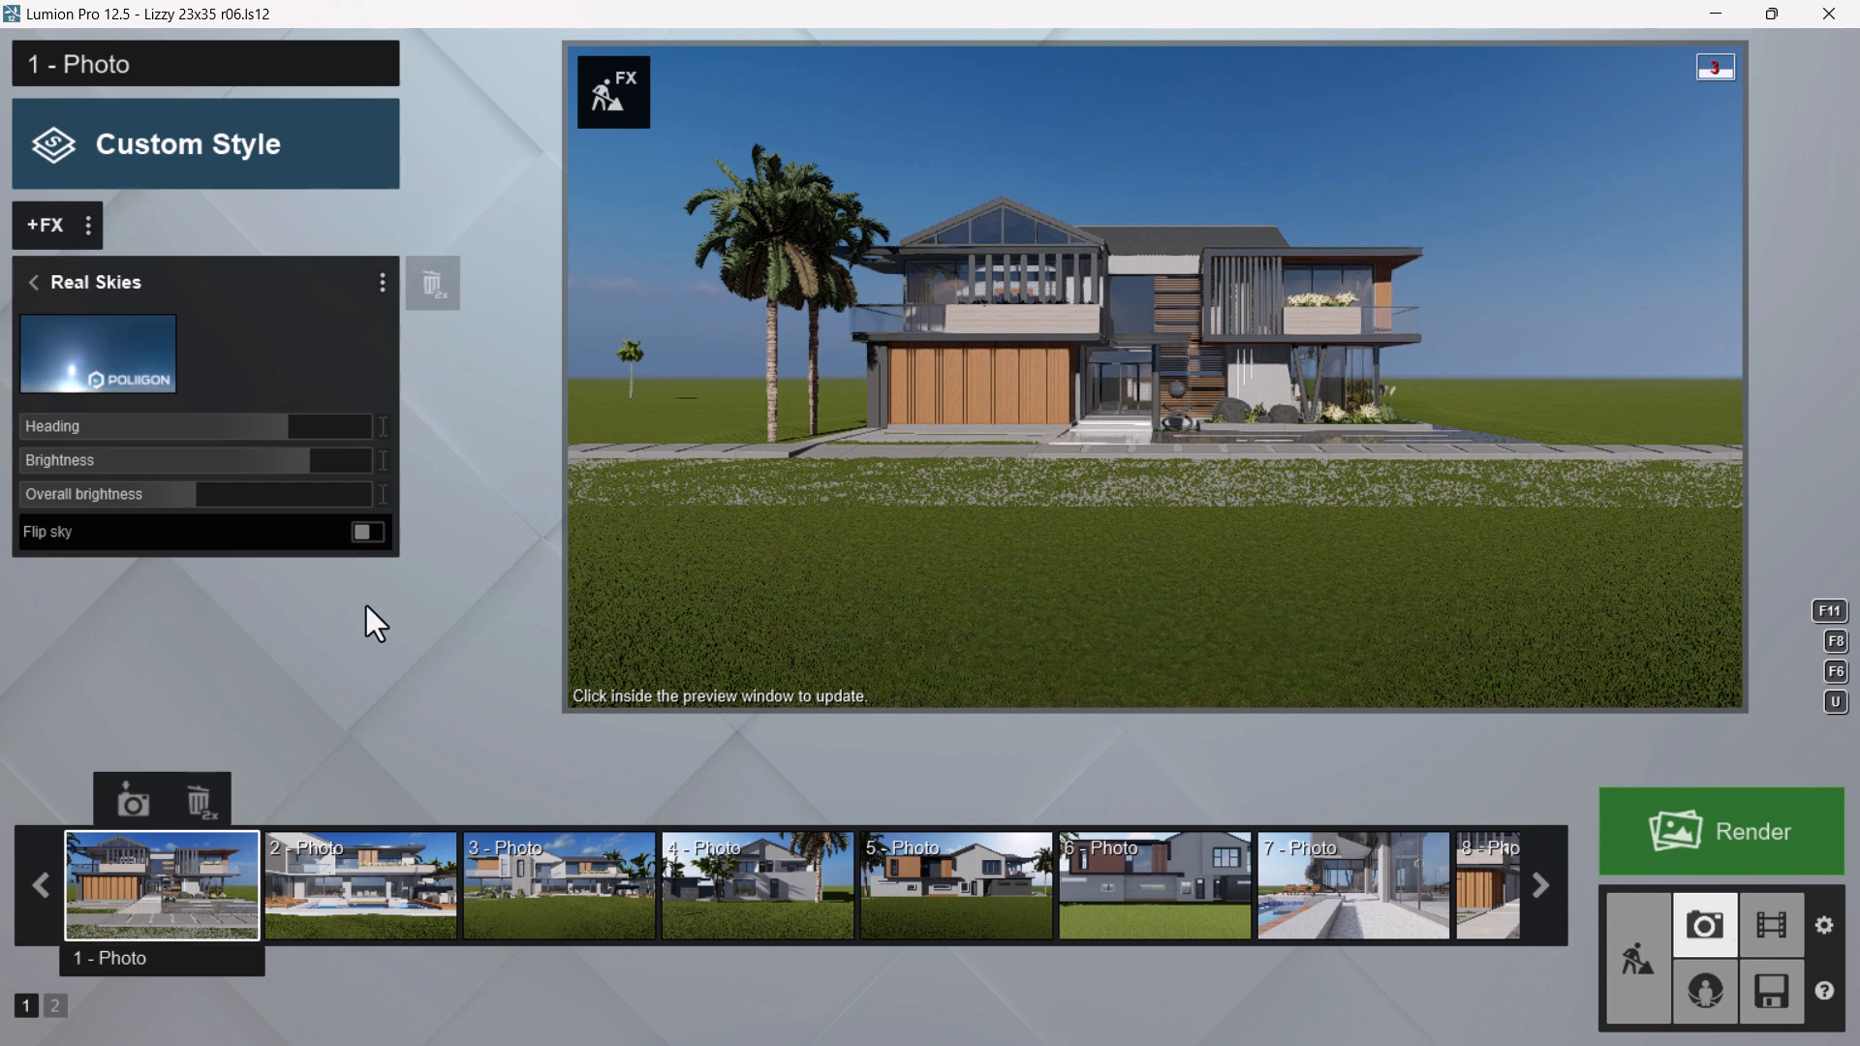
# Store the current camera in 1 - Photo and delete the small distant palm beside the house from the scene
pyautogui.moveTo(1286, 255)
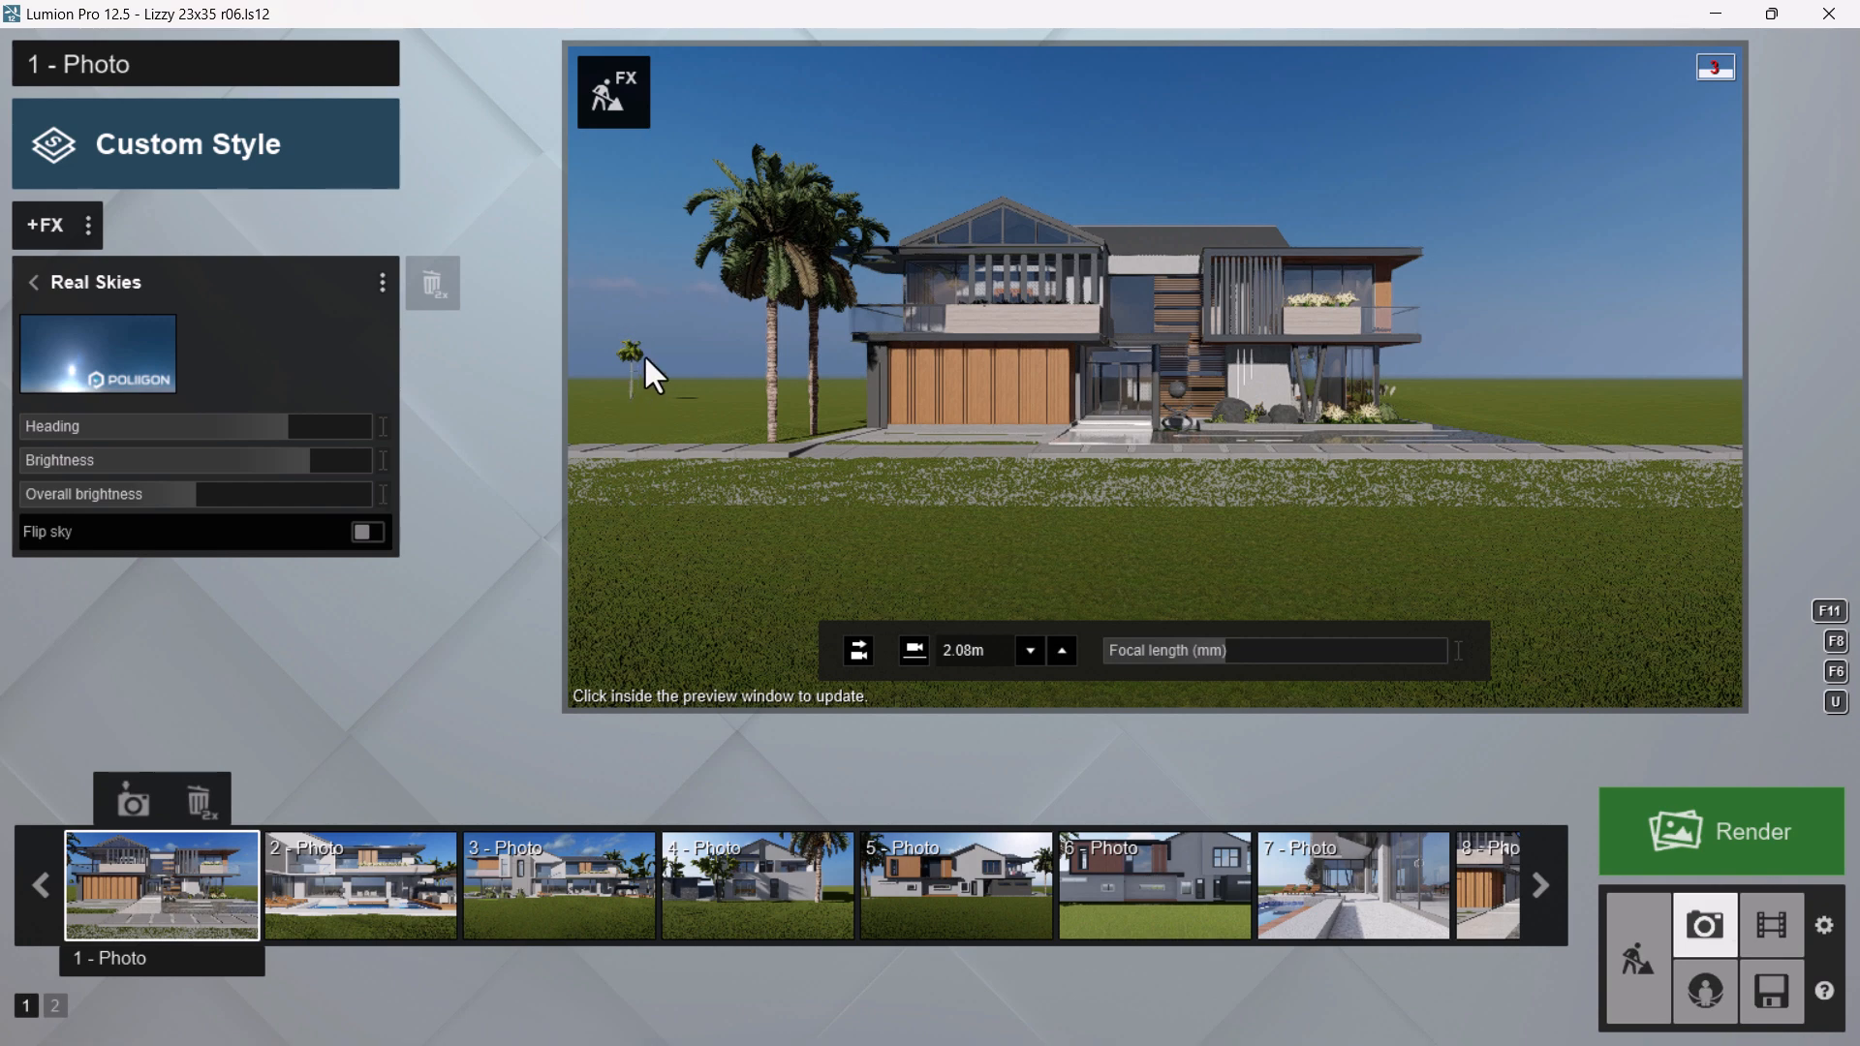
pyautogui.click(122, 804)
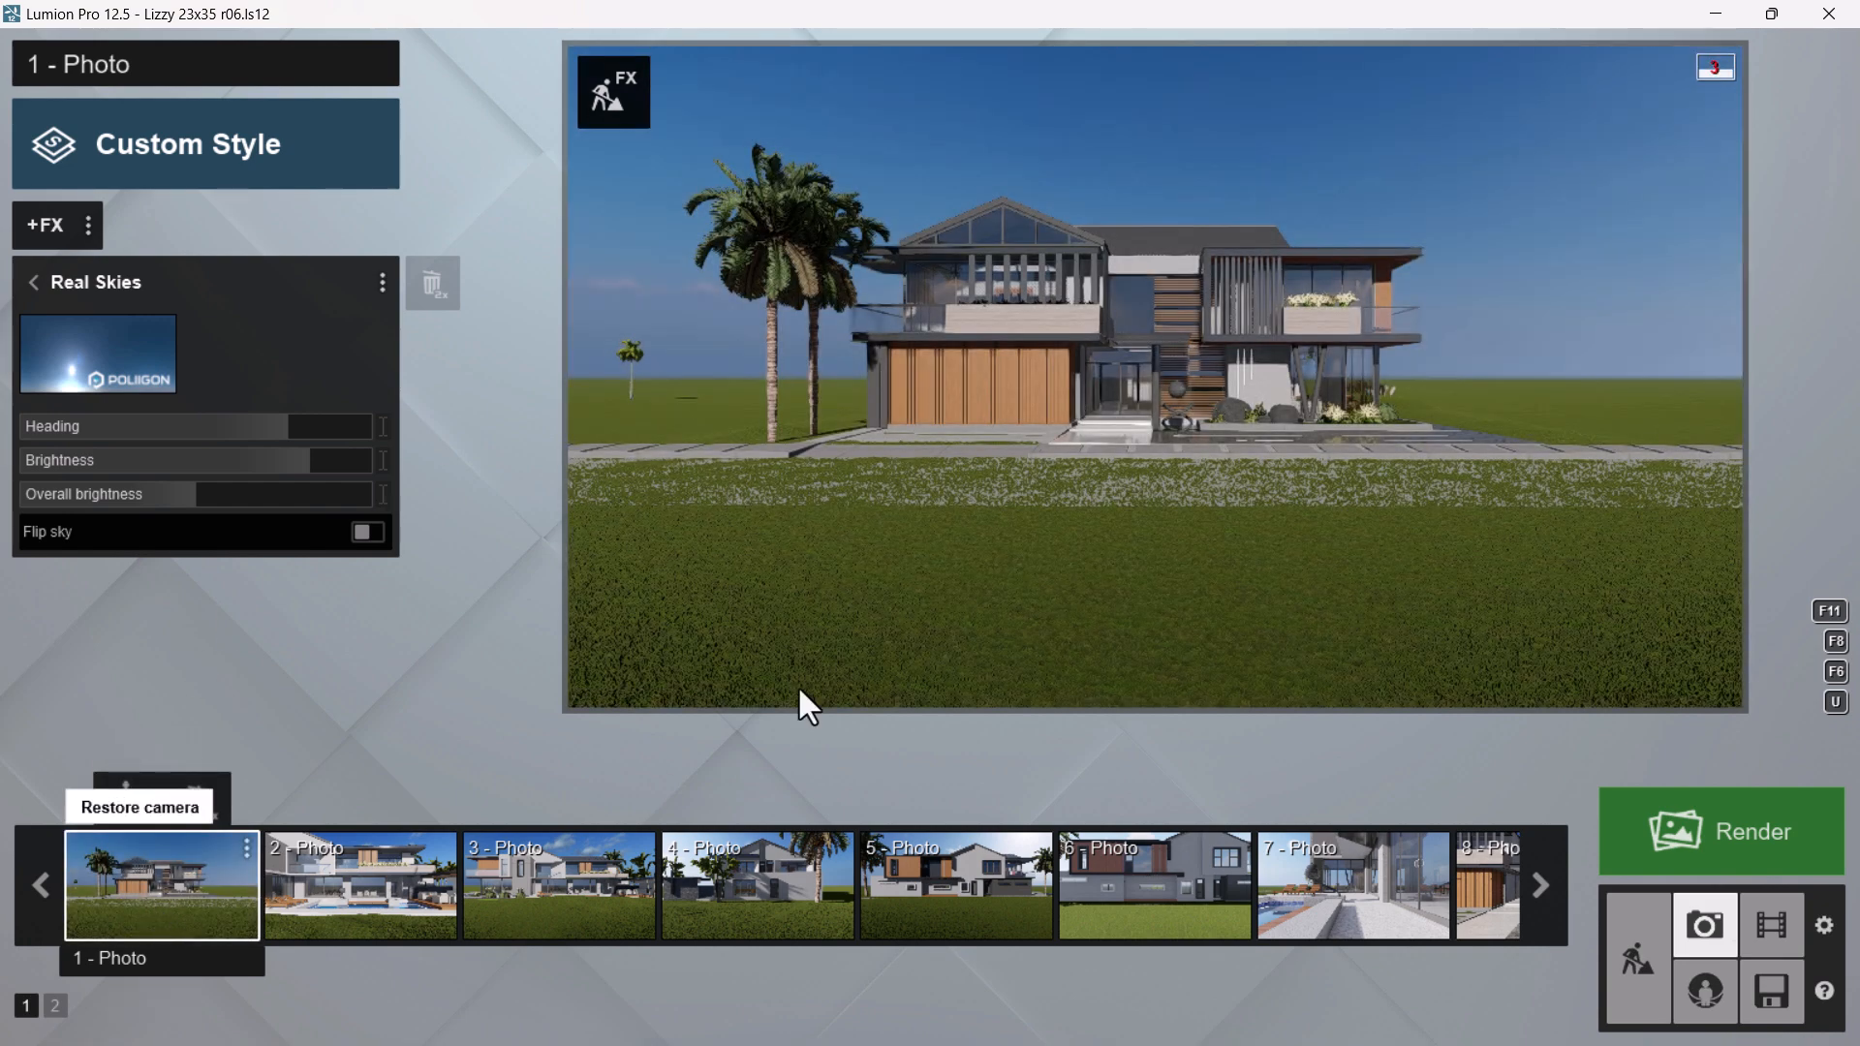
pyautogui.click(1664, 958)
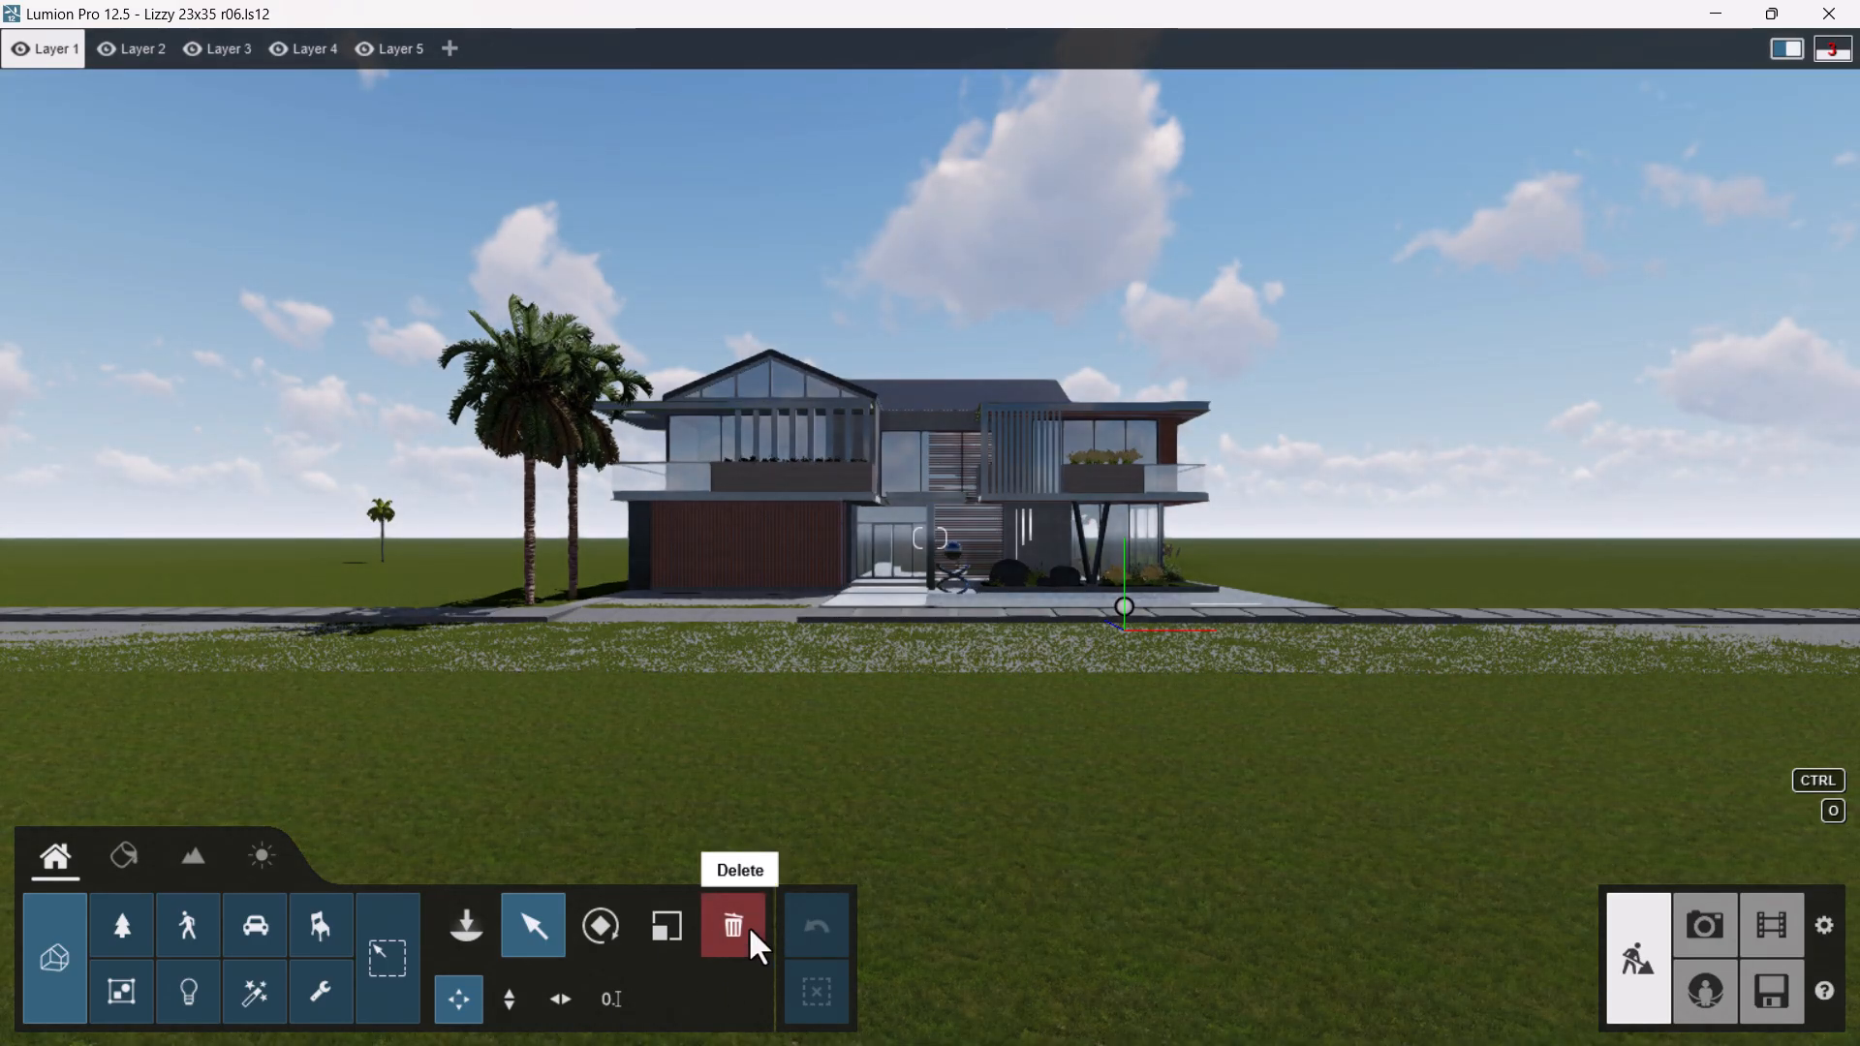
pyautogui.click(748, 928)
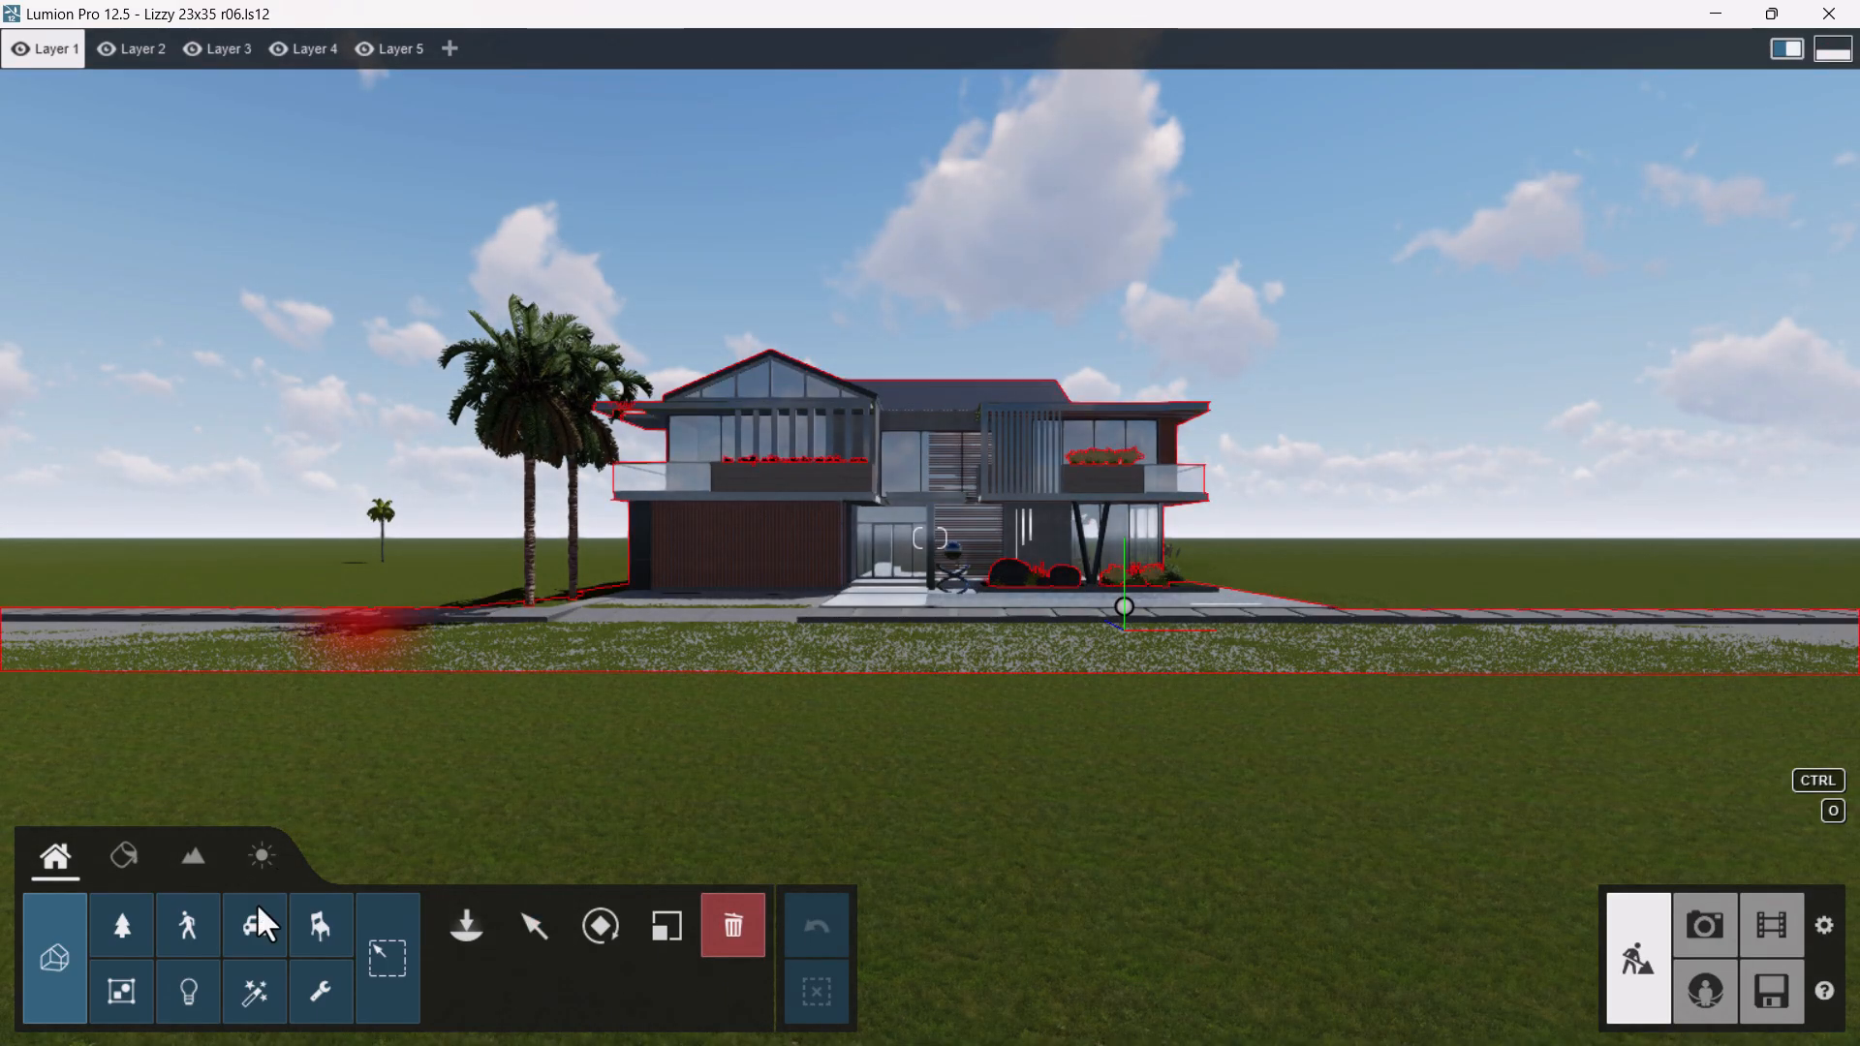
pyautogui.click(126, 932)
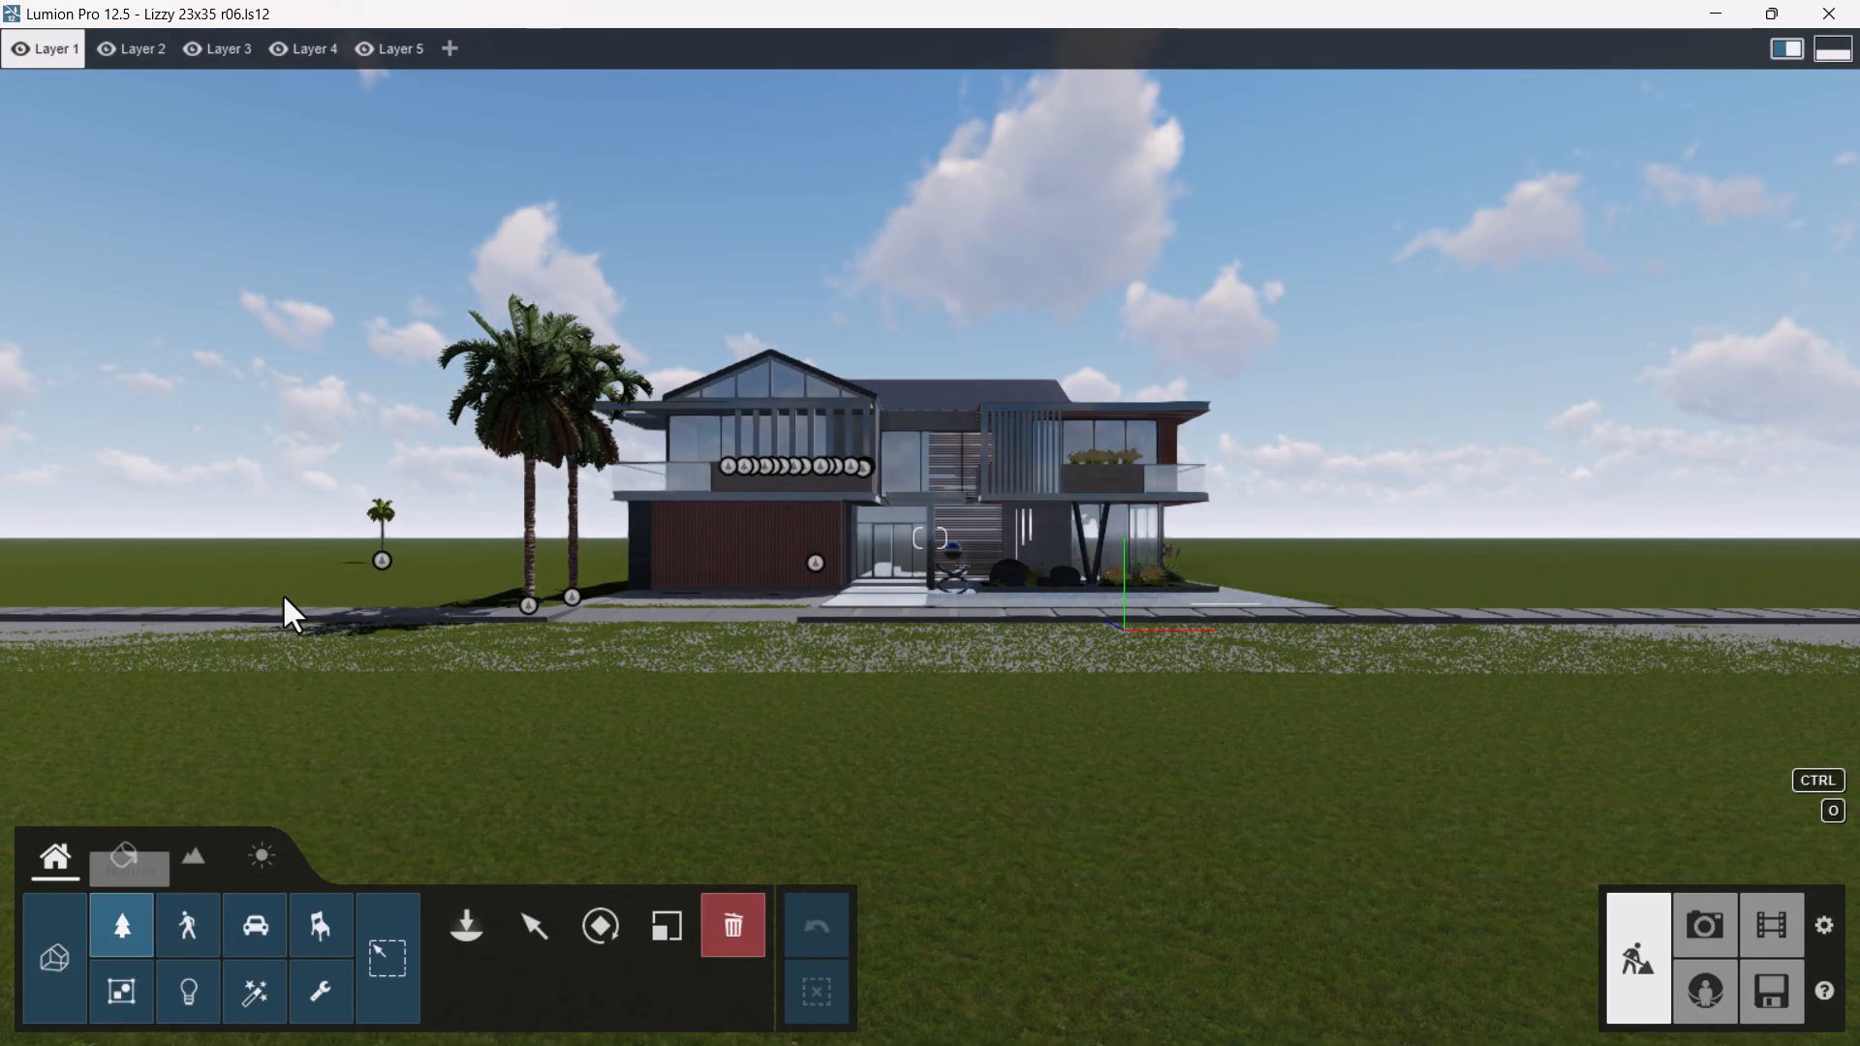
pyautogui.click(380, 559)
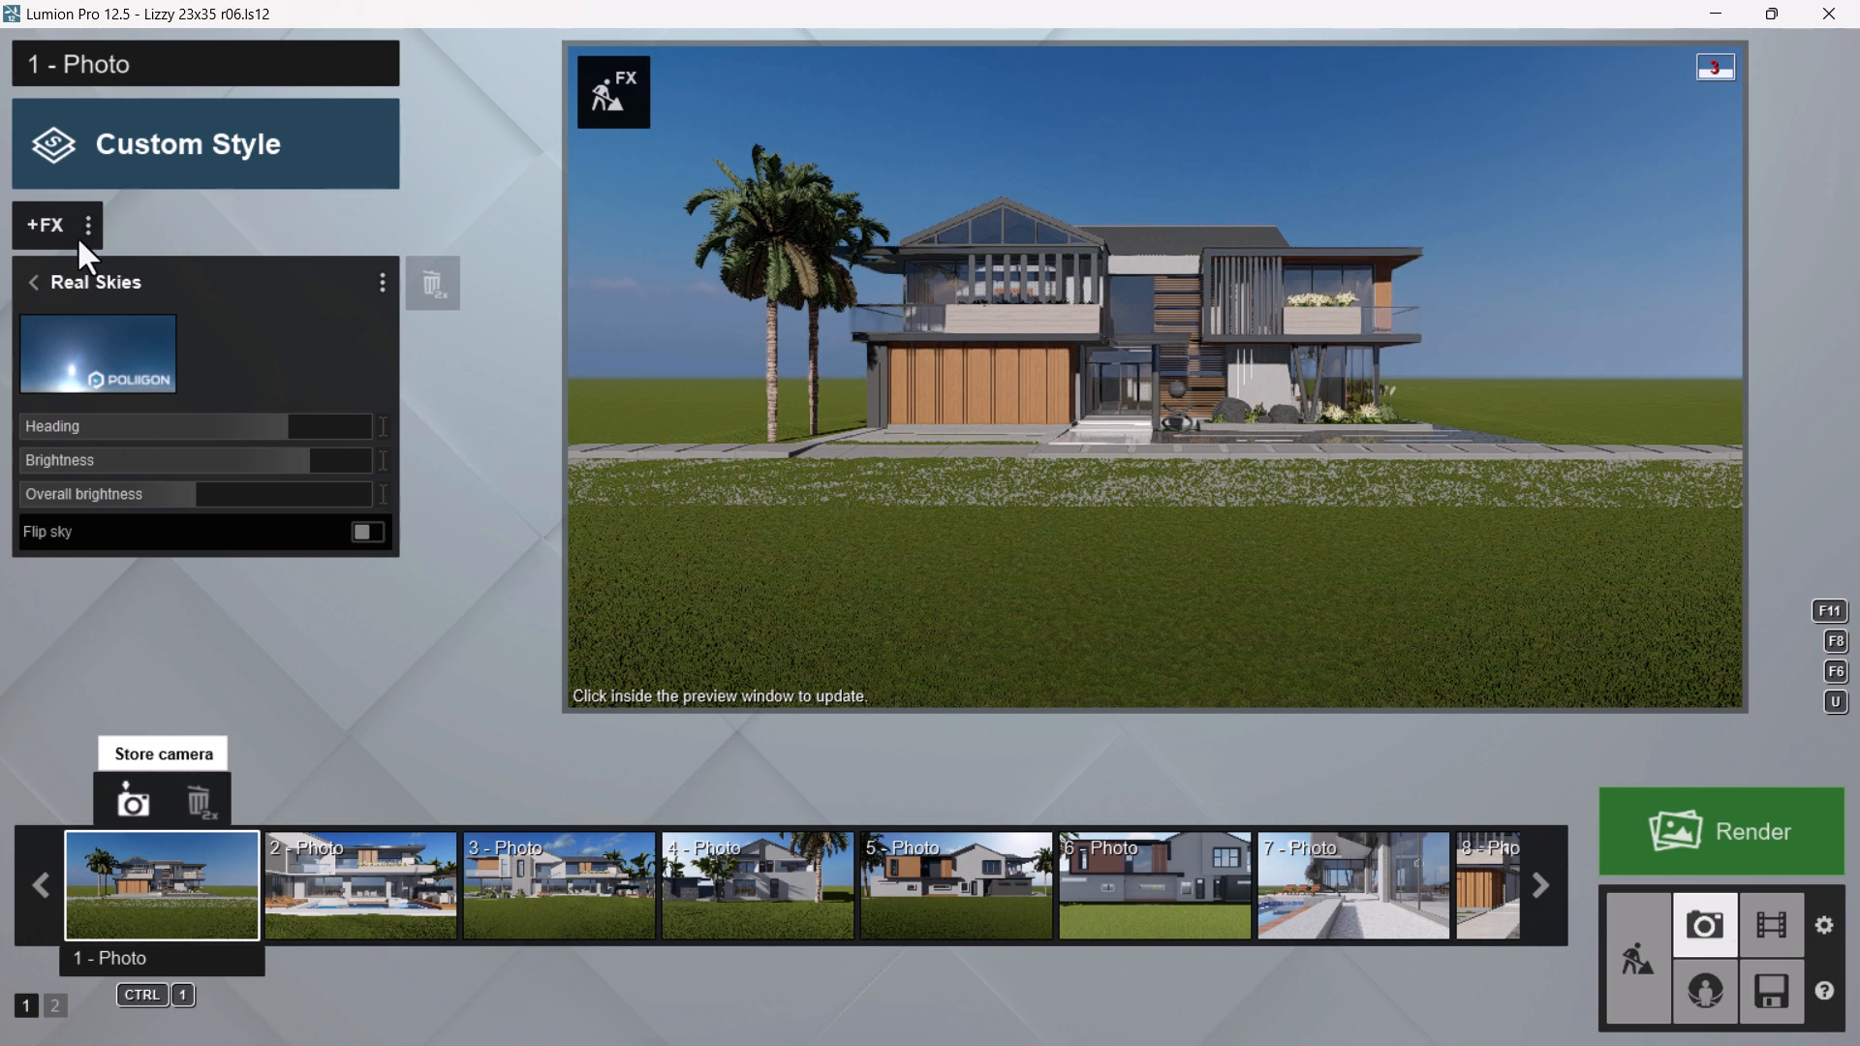
# Browse the photo effect categories, including Tools/Utilities, Enhancements, Artistic, Animation, Camera, Sky/Weather and Lighting, to examine the available effects
pyautogui.click(44, 218)
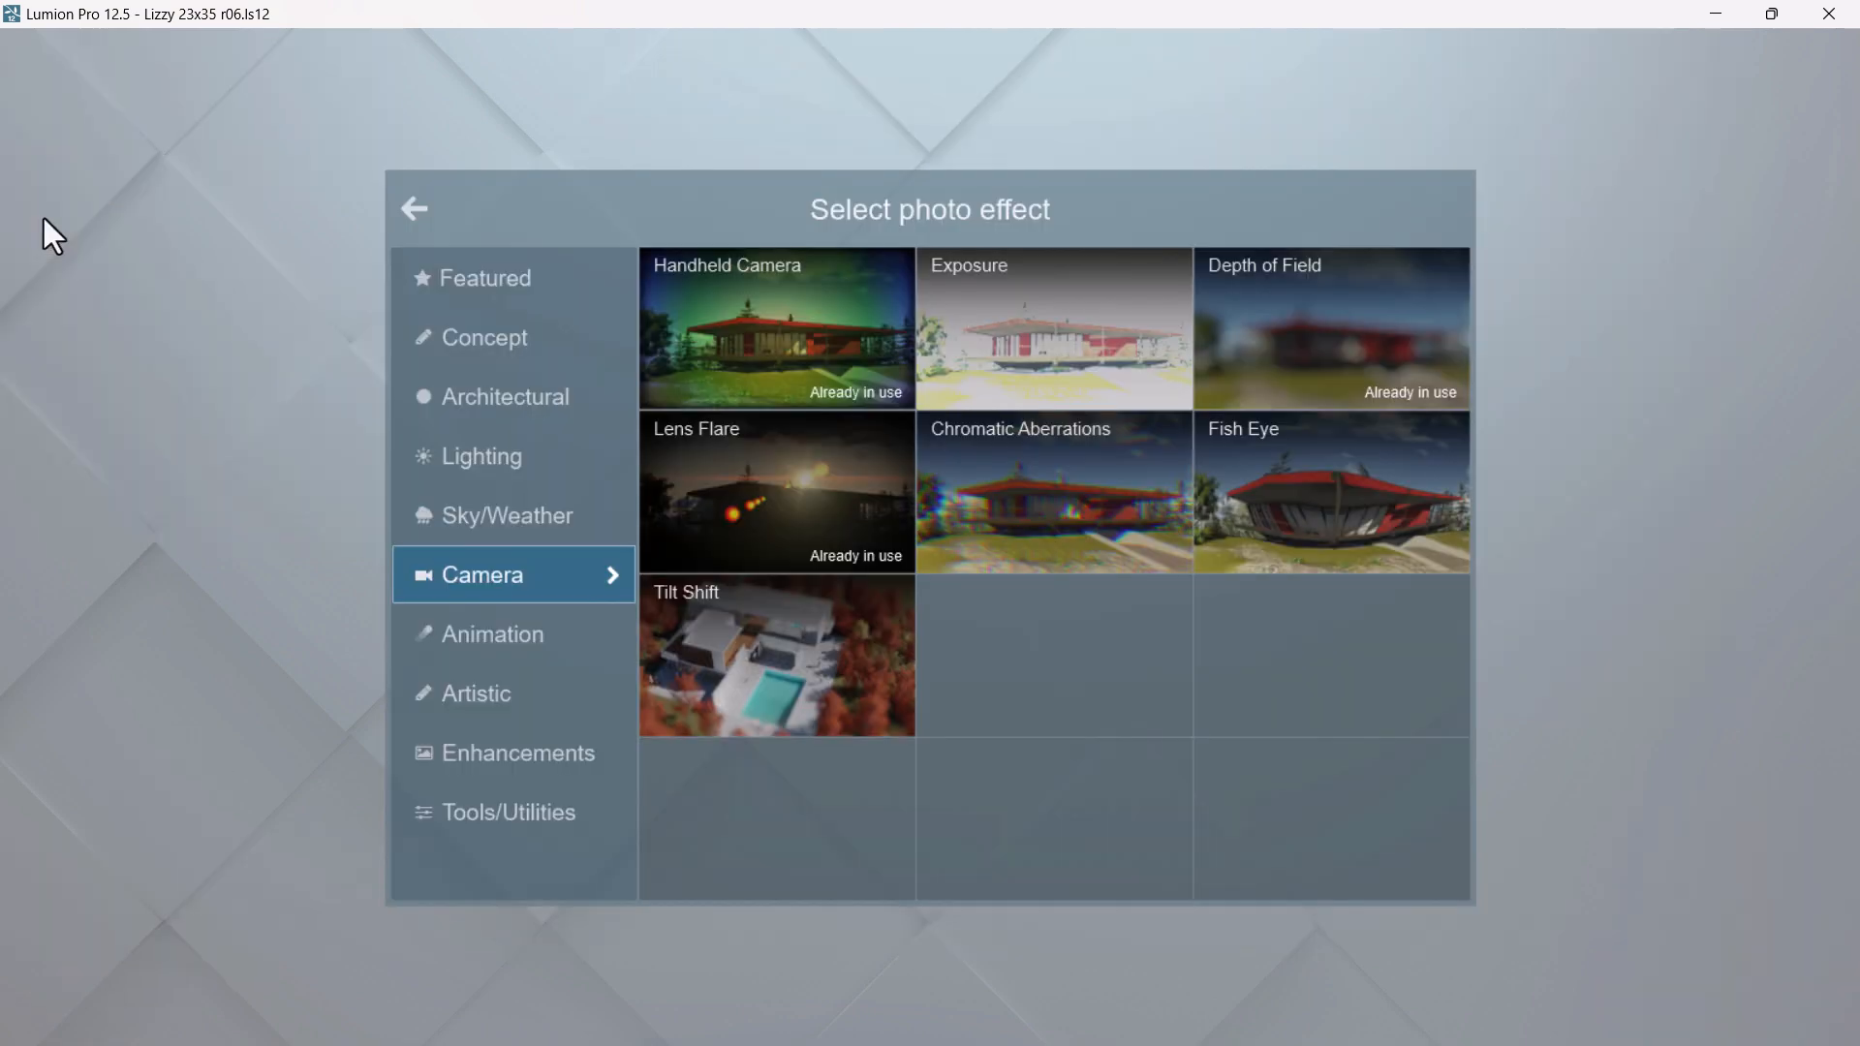
pyautogui.click(494, 814)
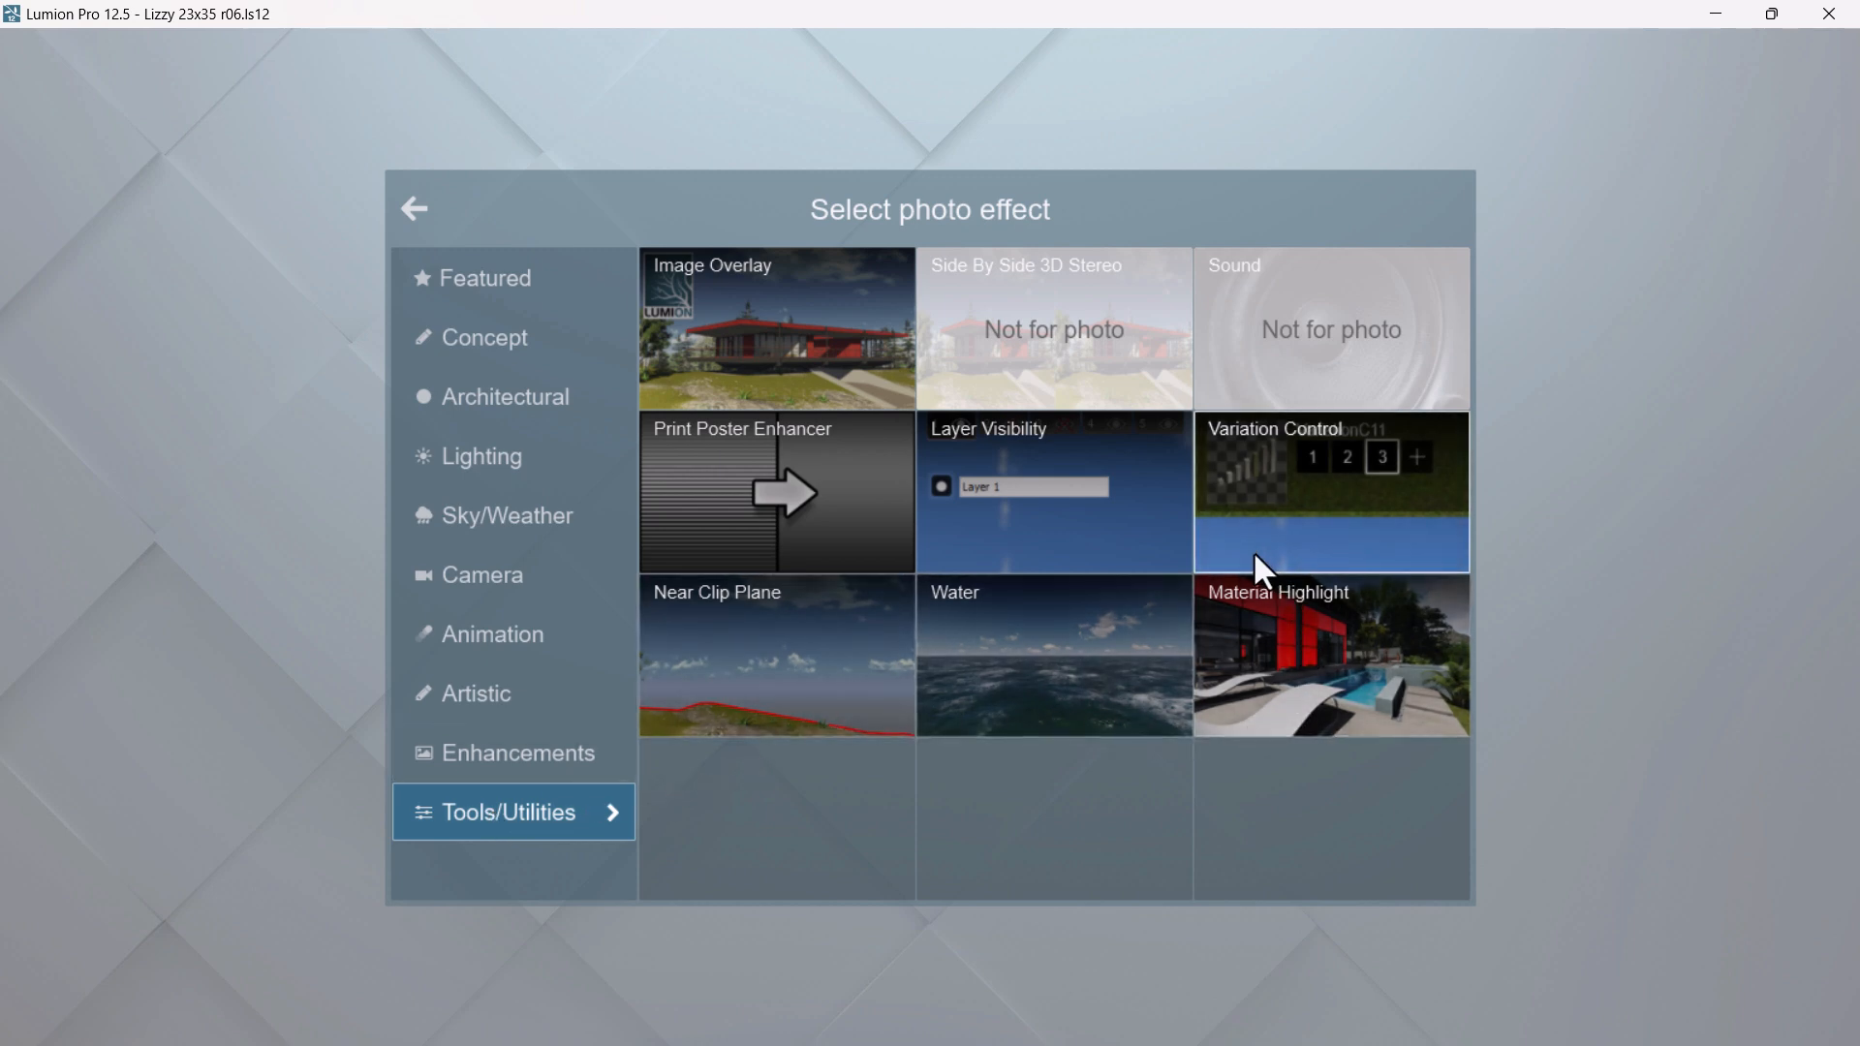
pyautogui.click(485, 756)
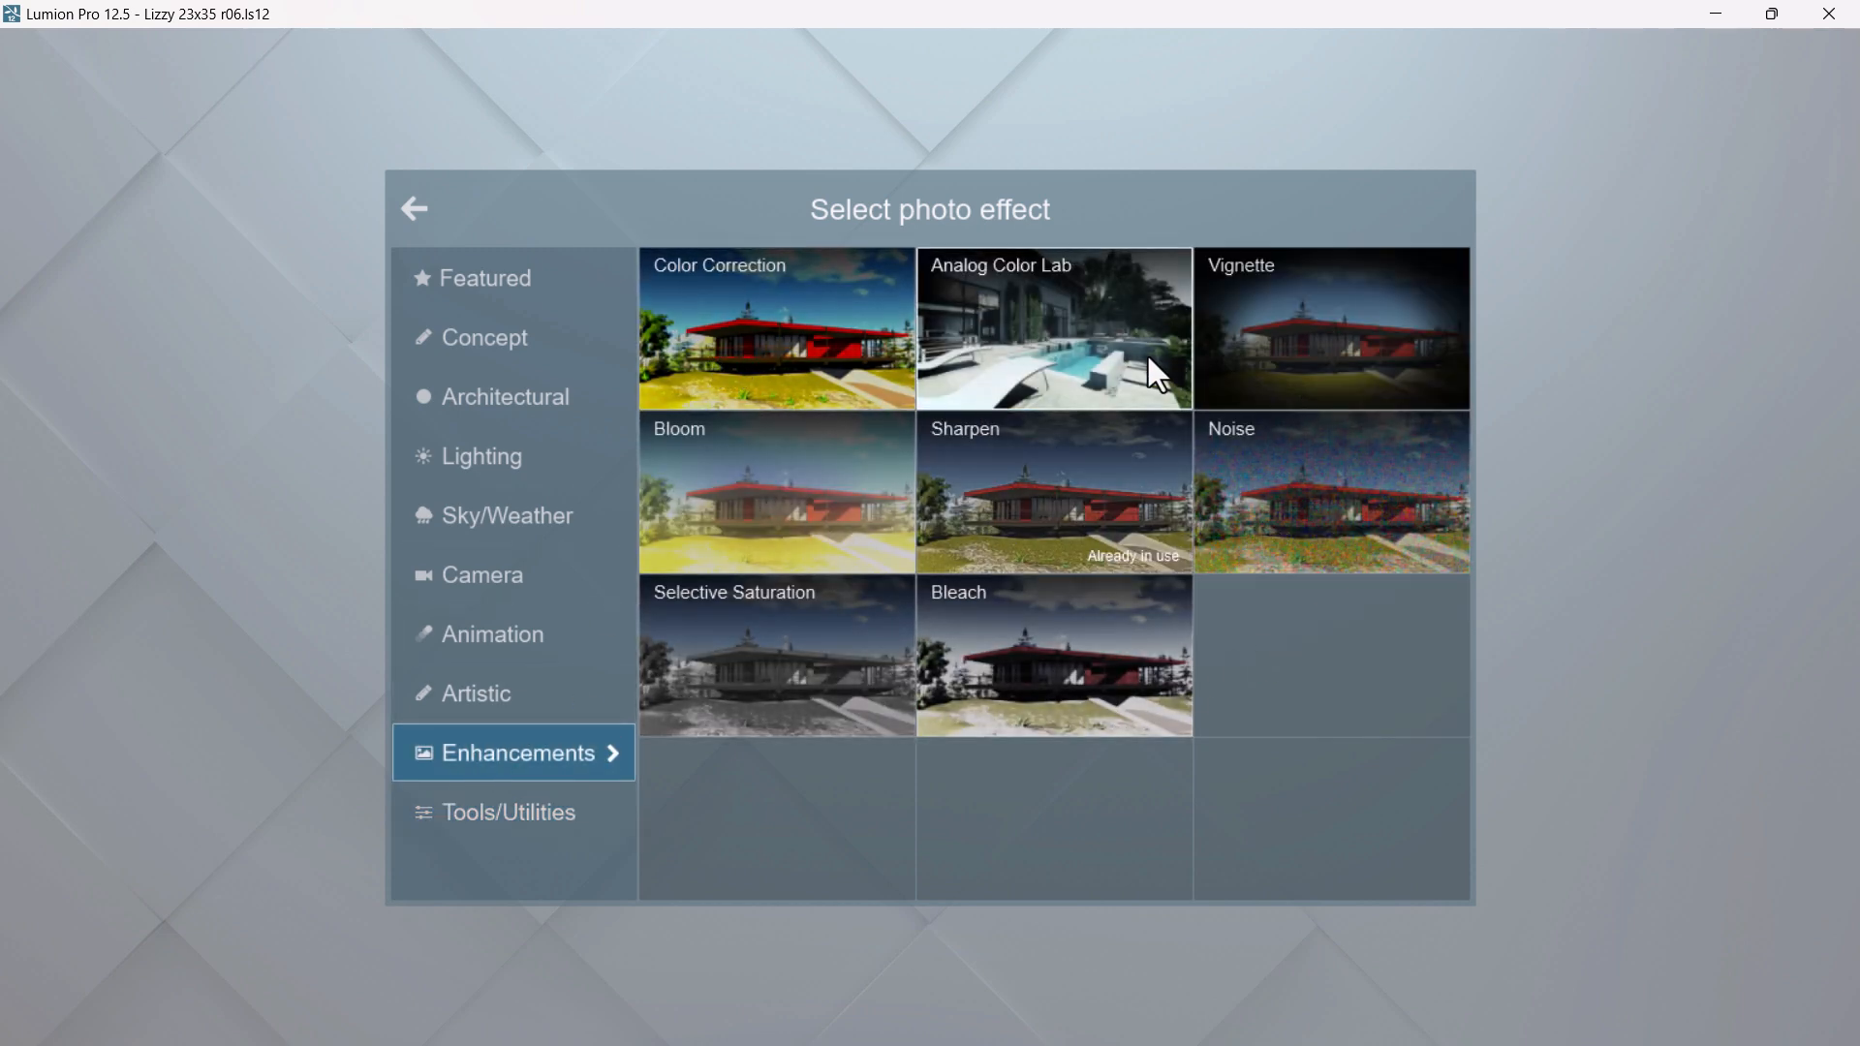
pyautogui.click(499, 690)
pyautogui.click(507, 628)
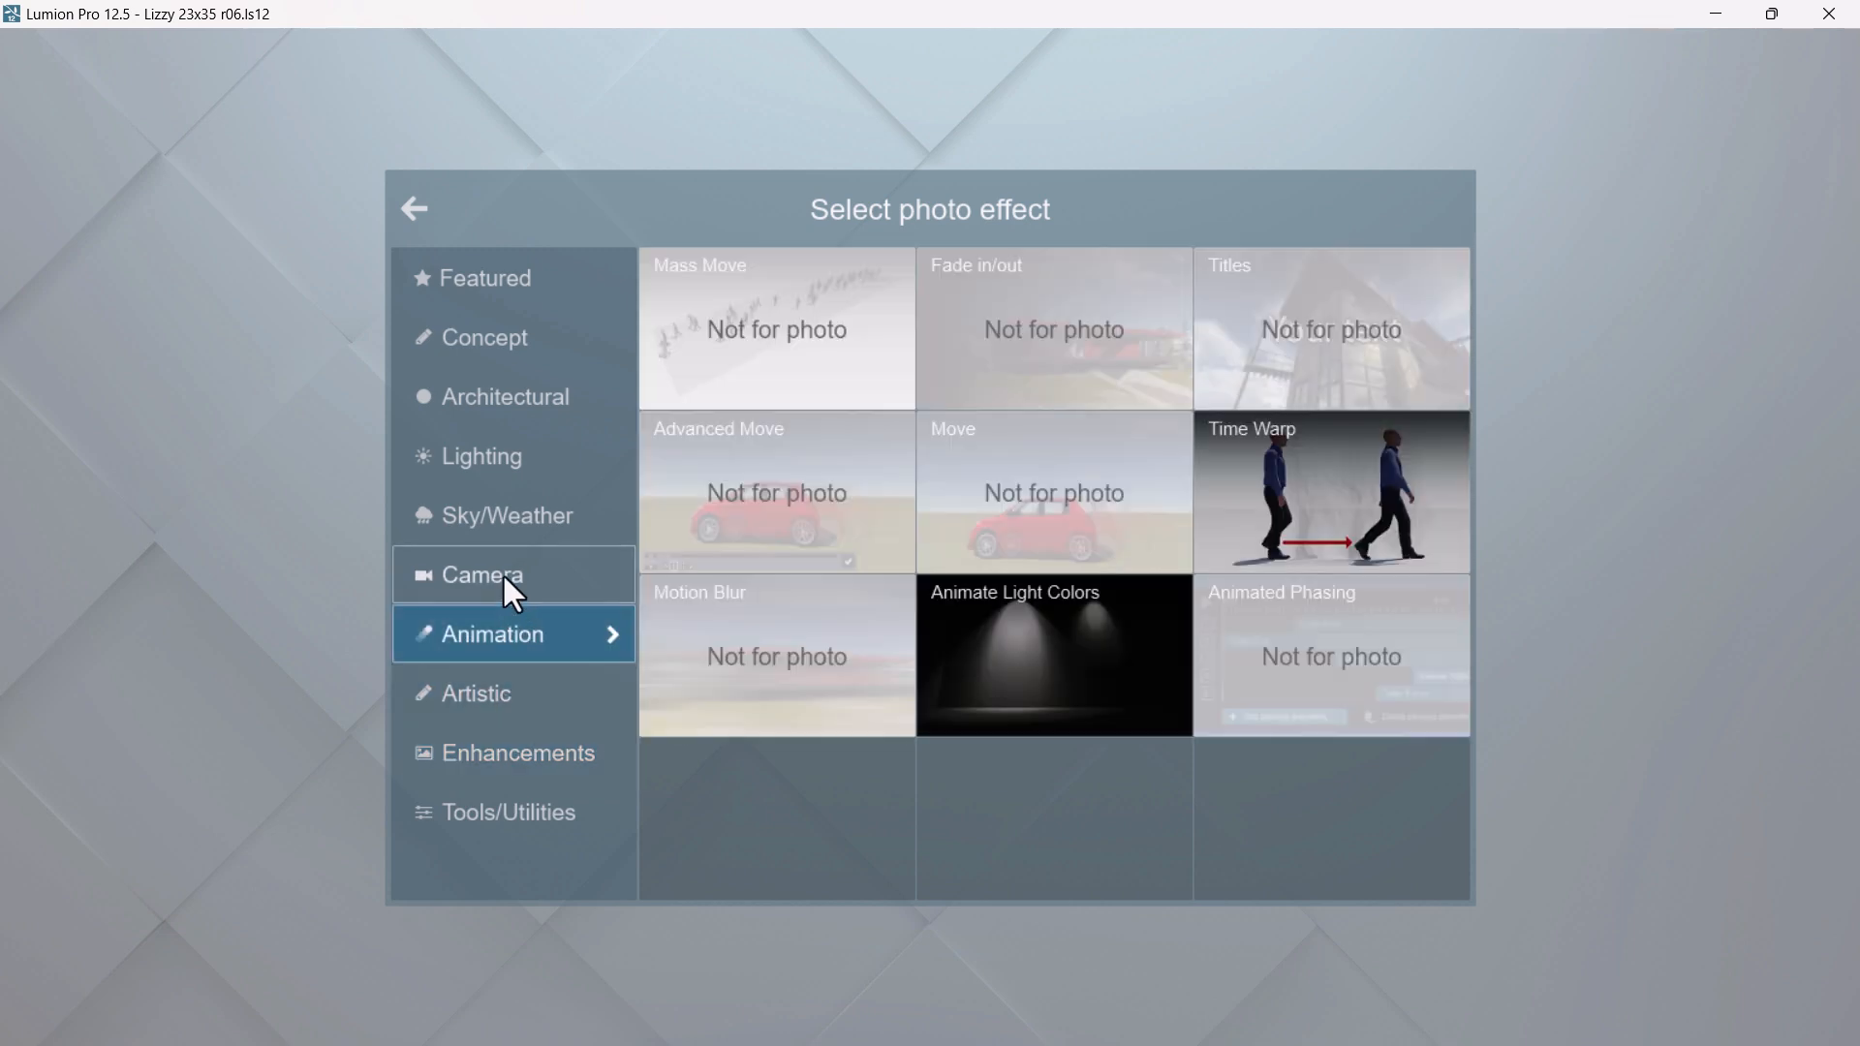
pyautogui.click(513, 587)
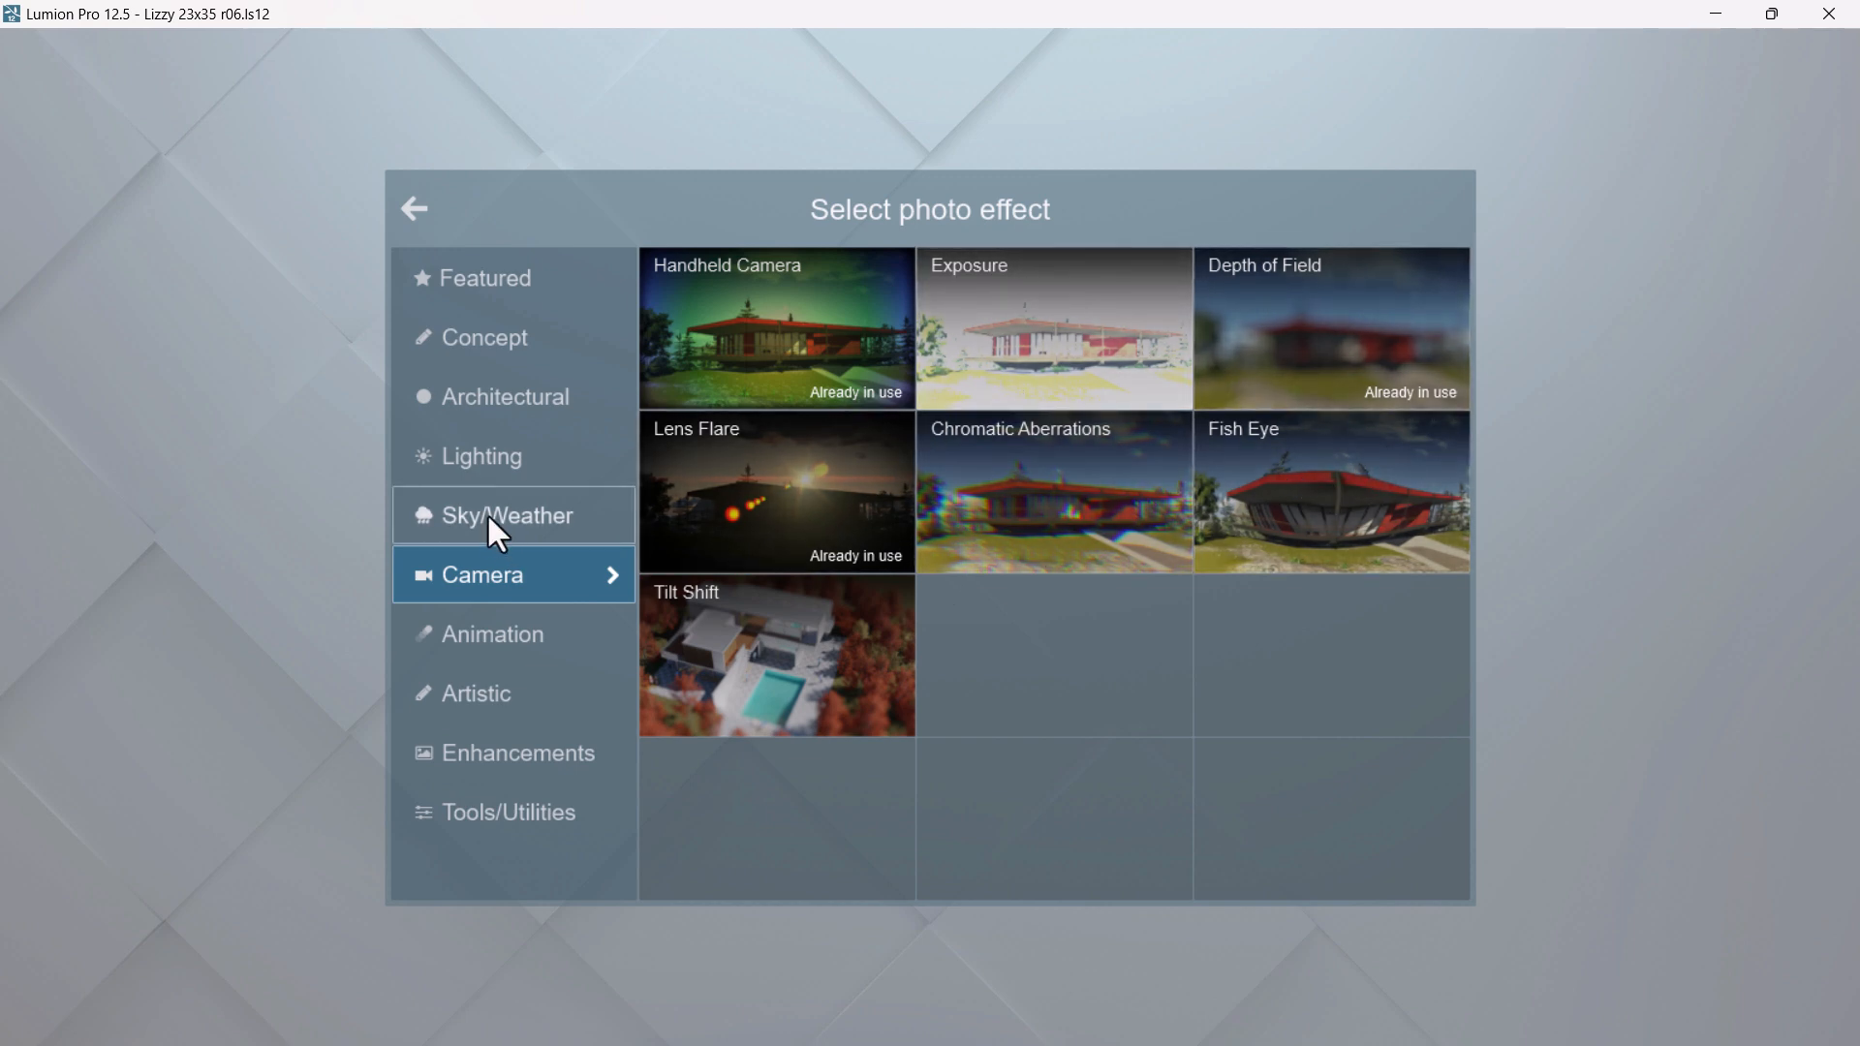
pyautogui.click(472, 682)
pyautogui.click(472, 755)
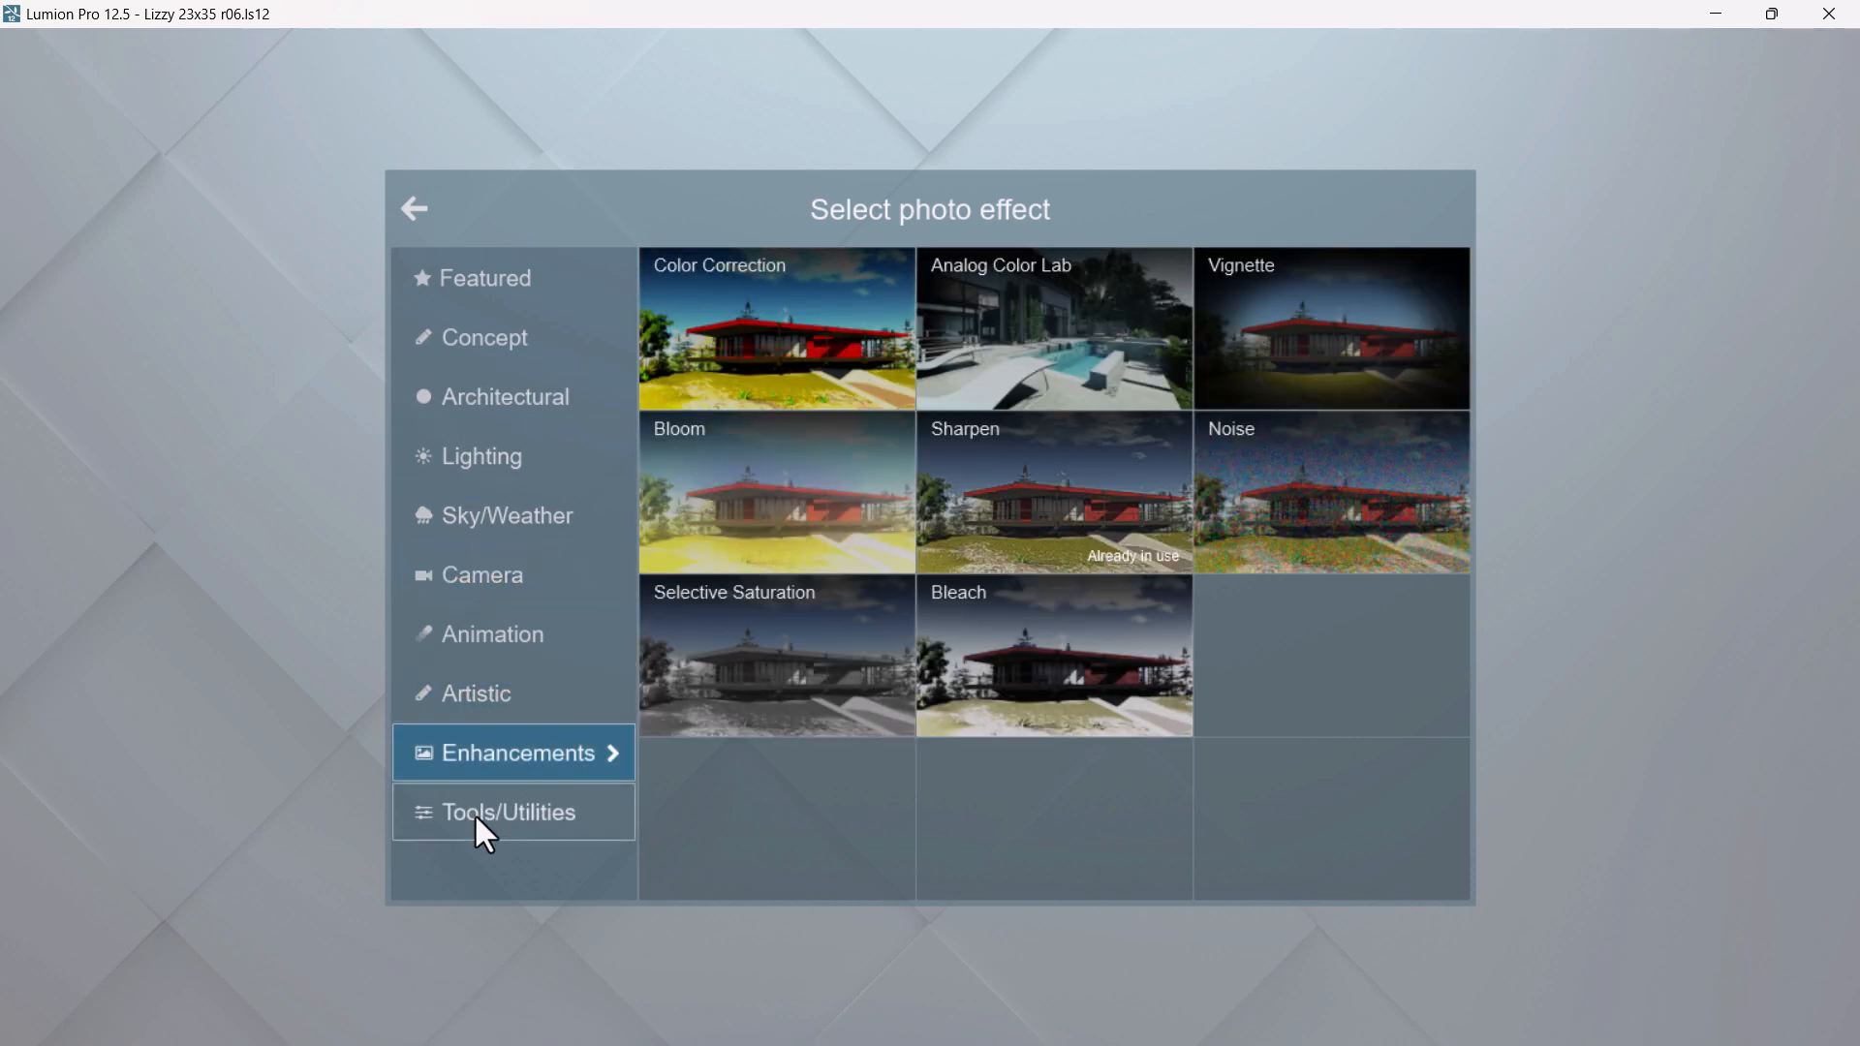
pyautogui.click(476, 820)
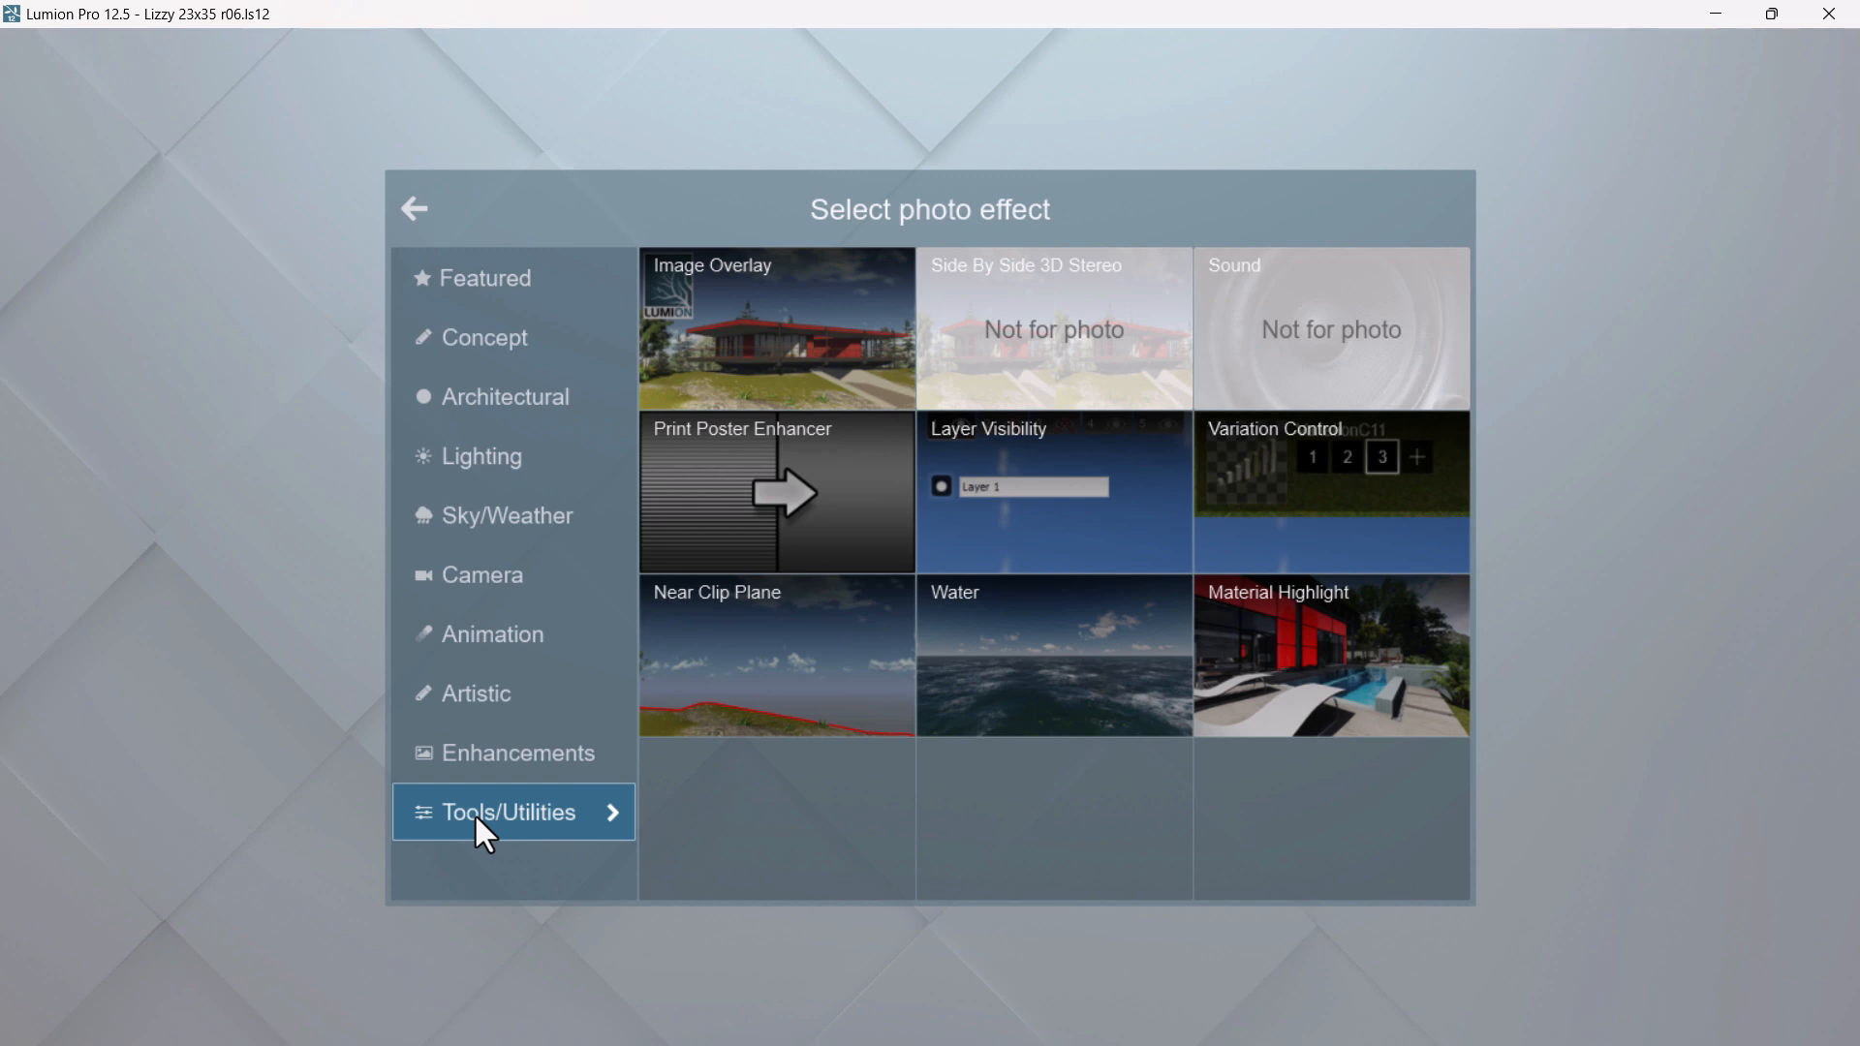
pyautogui.click(479, 747)
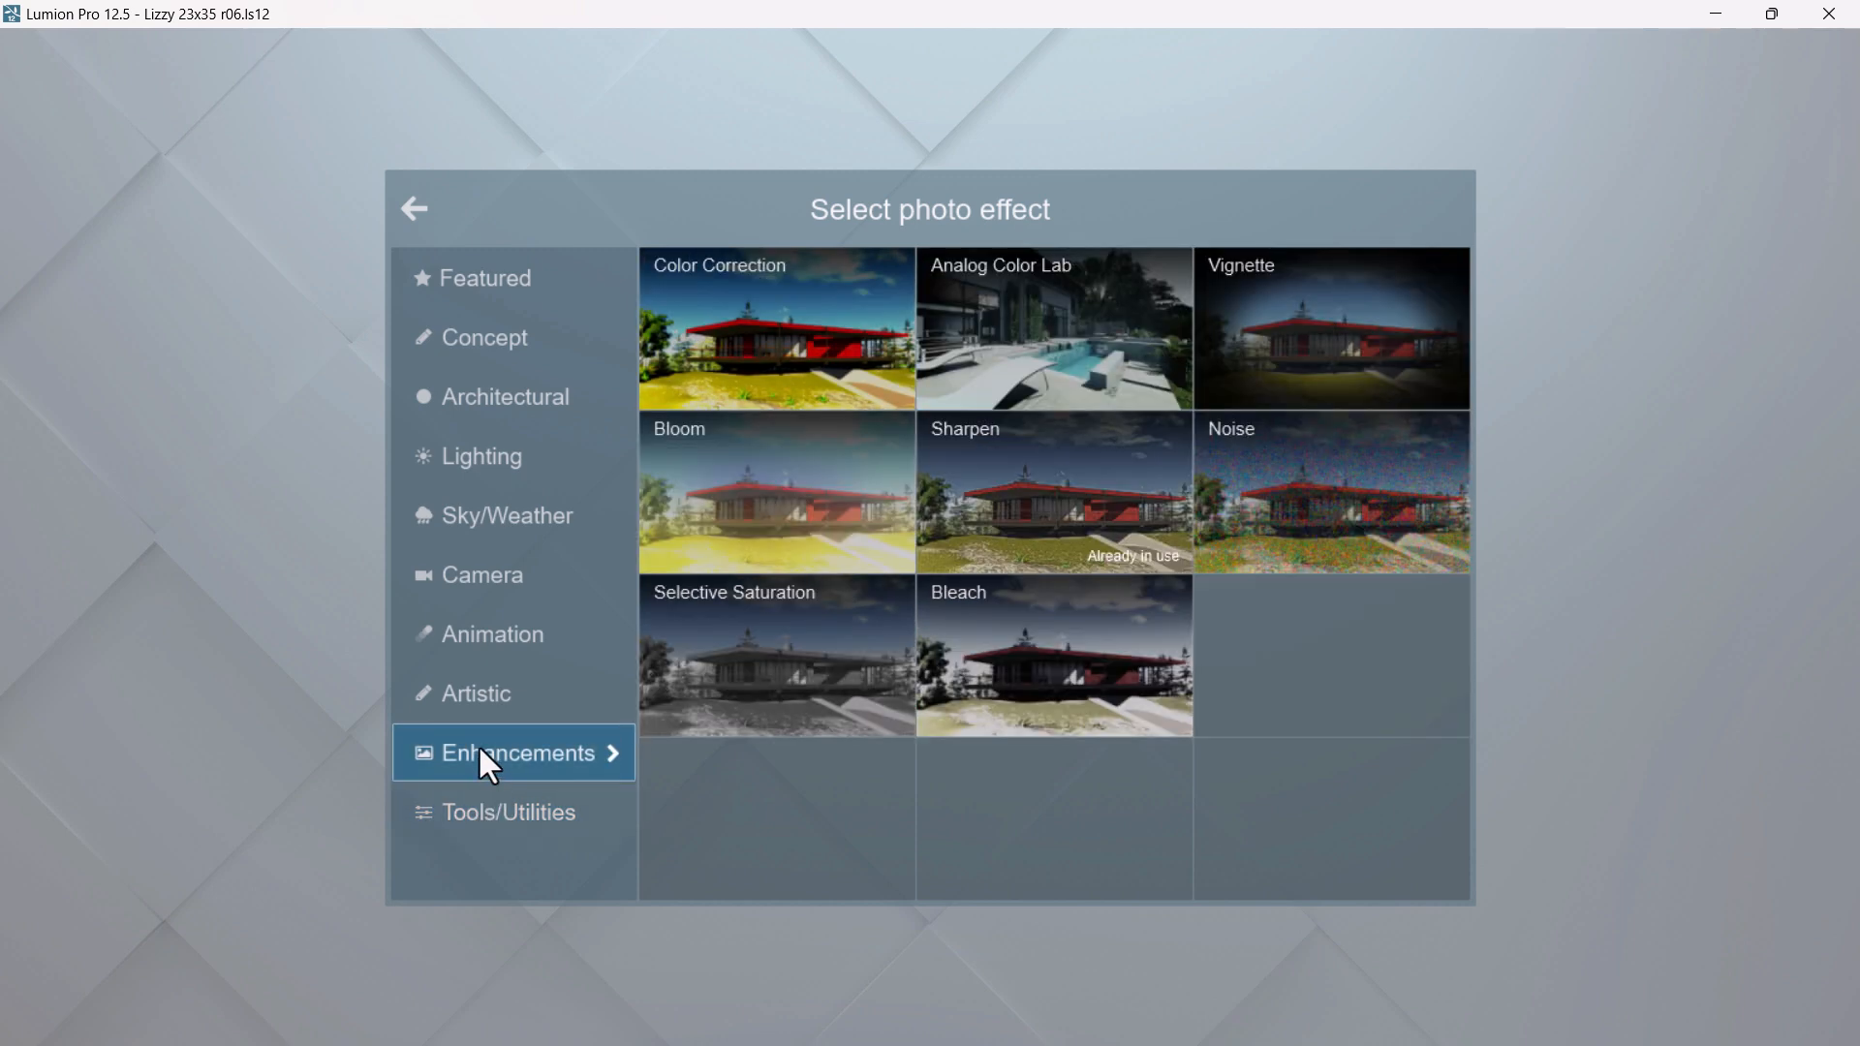
pyautogui.click(485, 833)
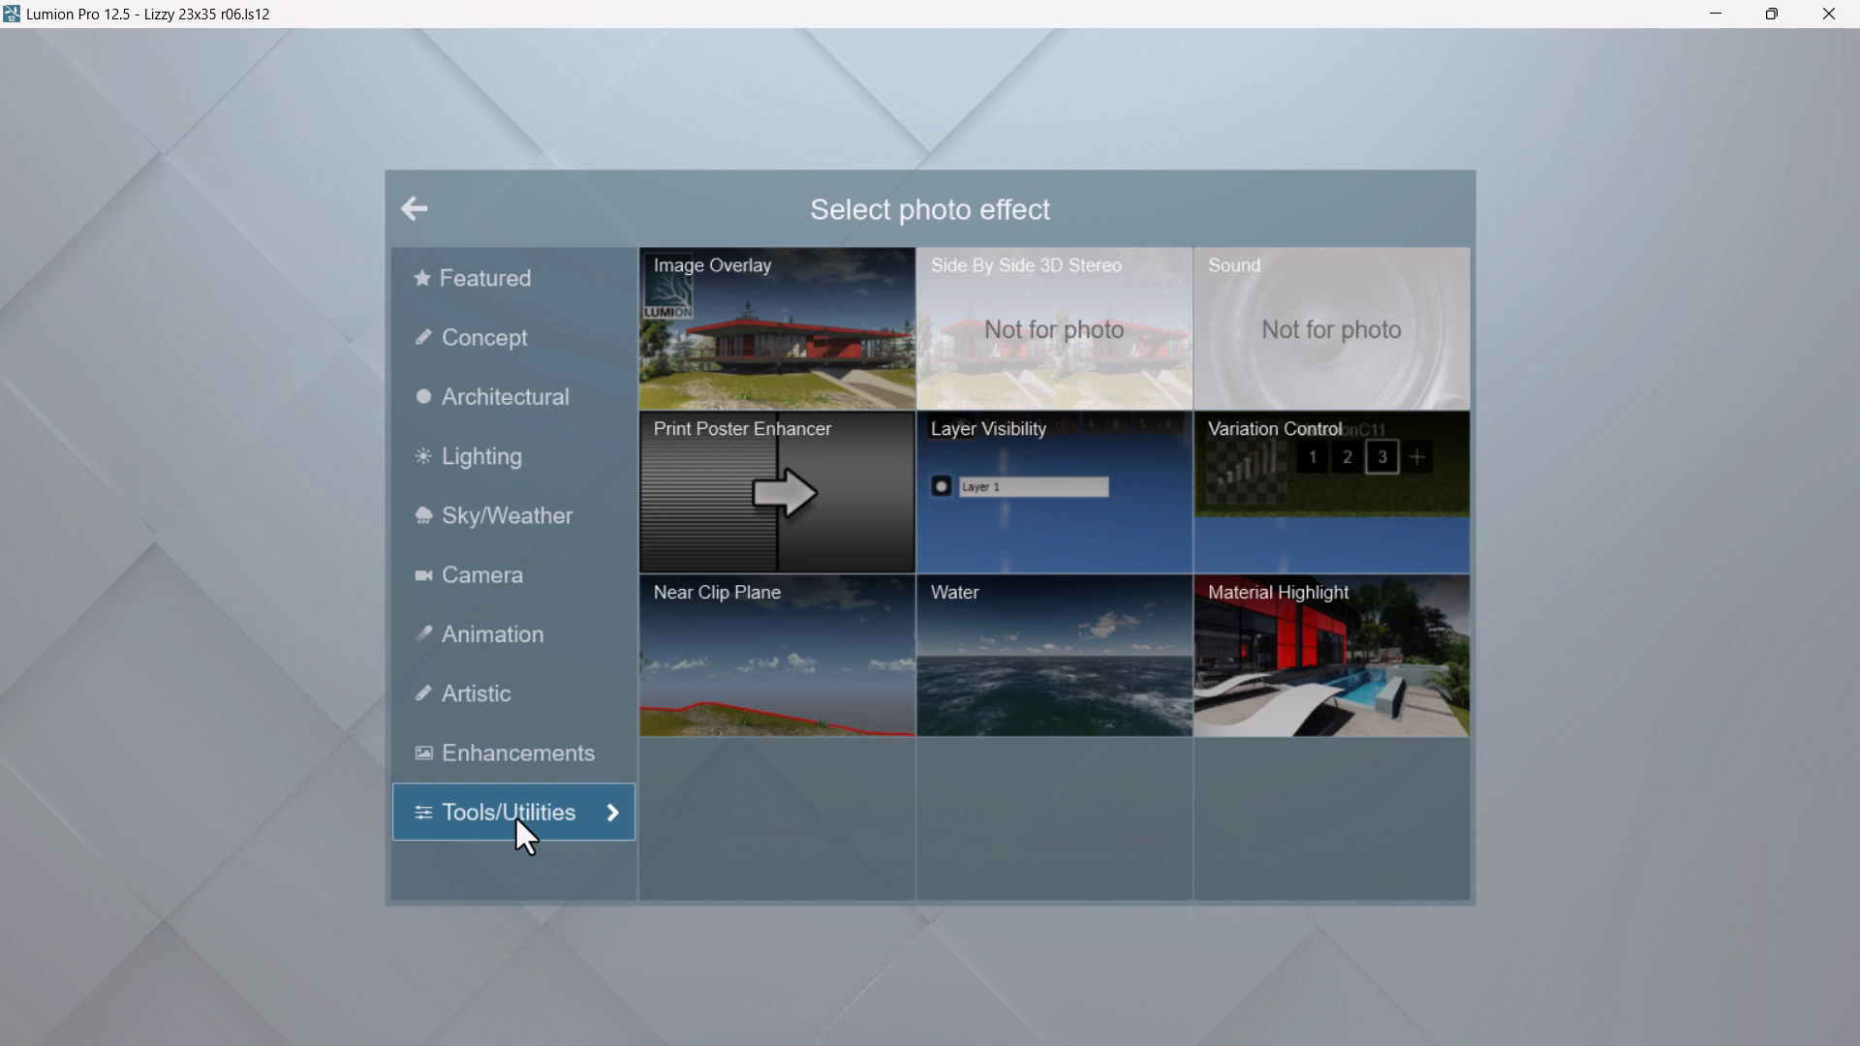
pyautogui.click(478, 720)
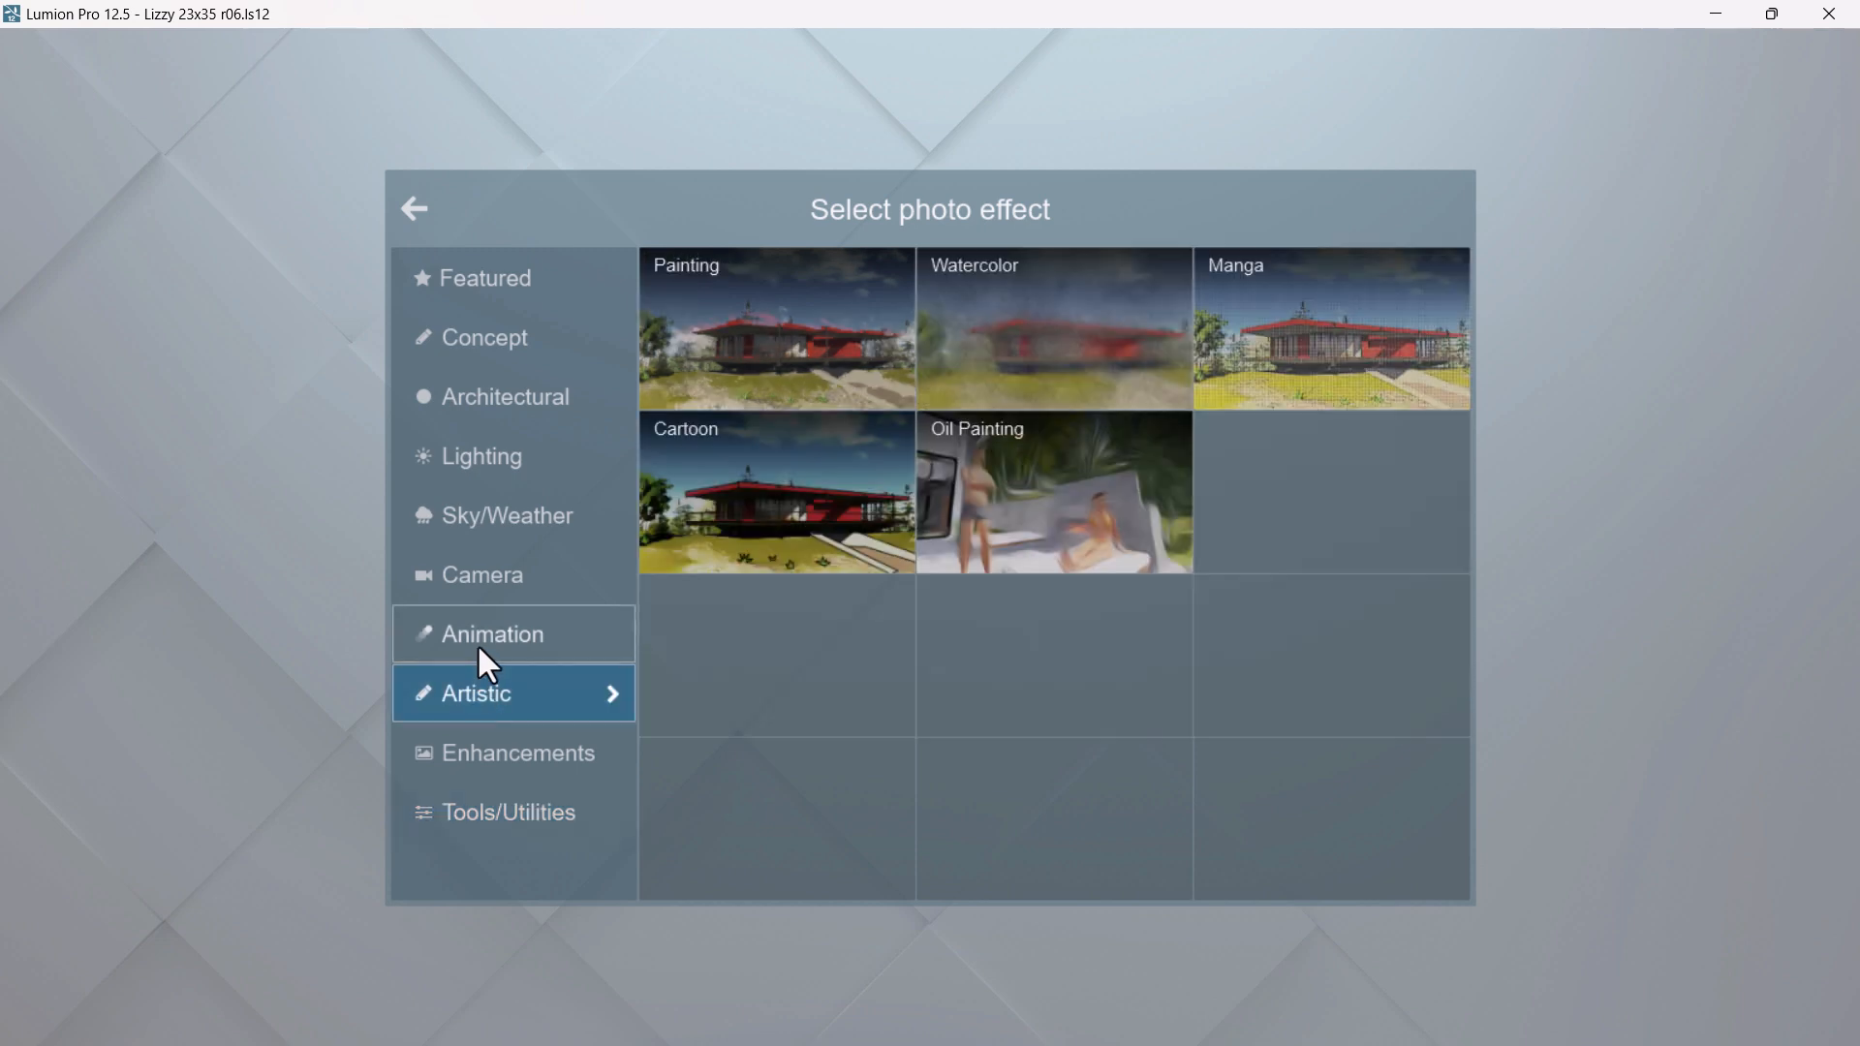
pyautogui.click(478, 647)
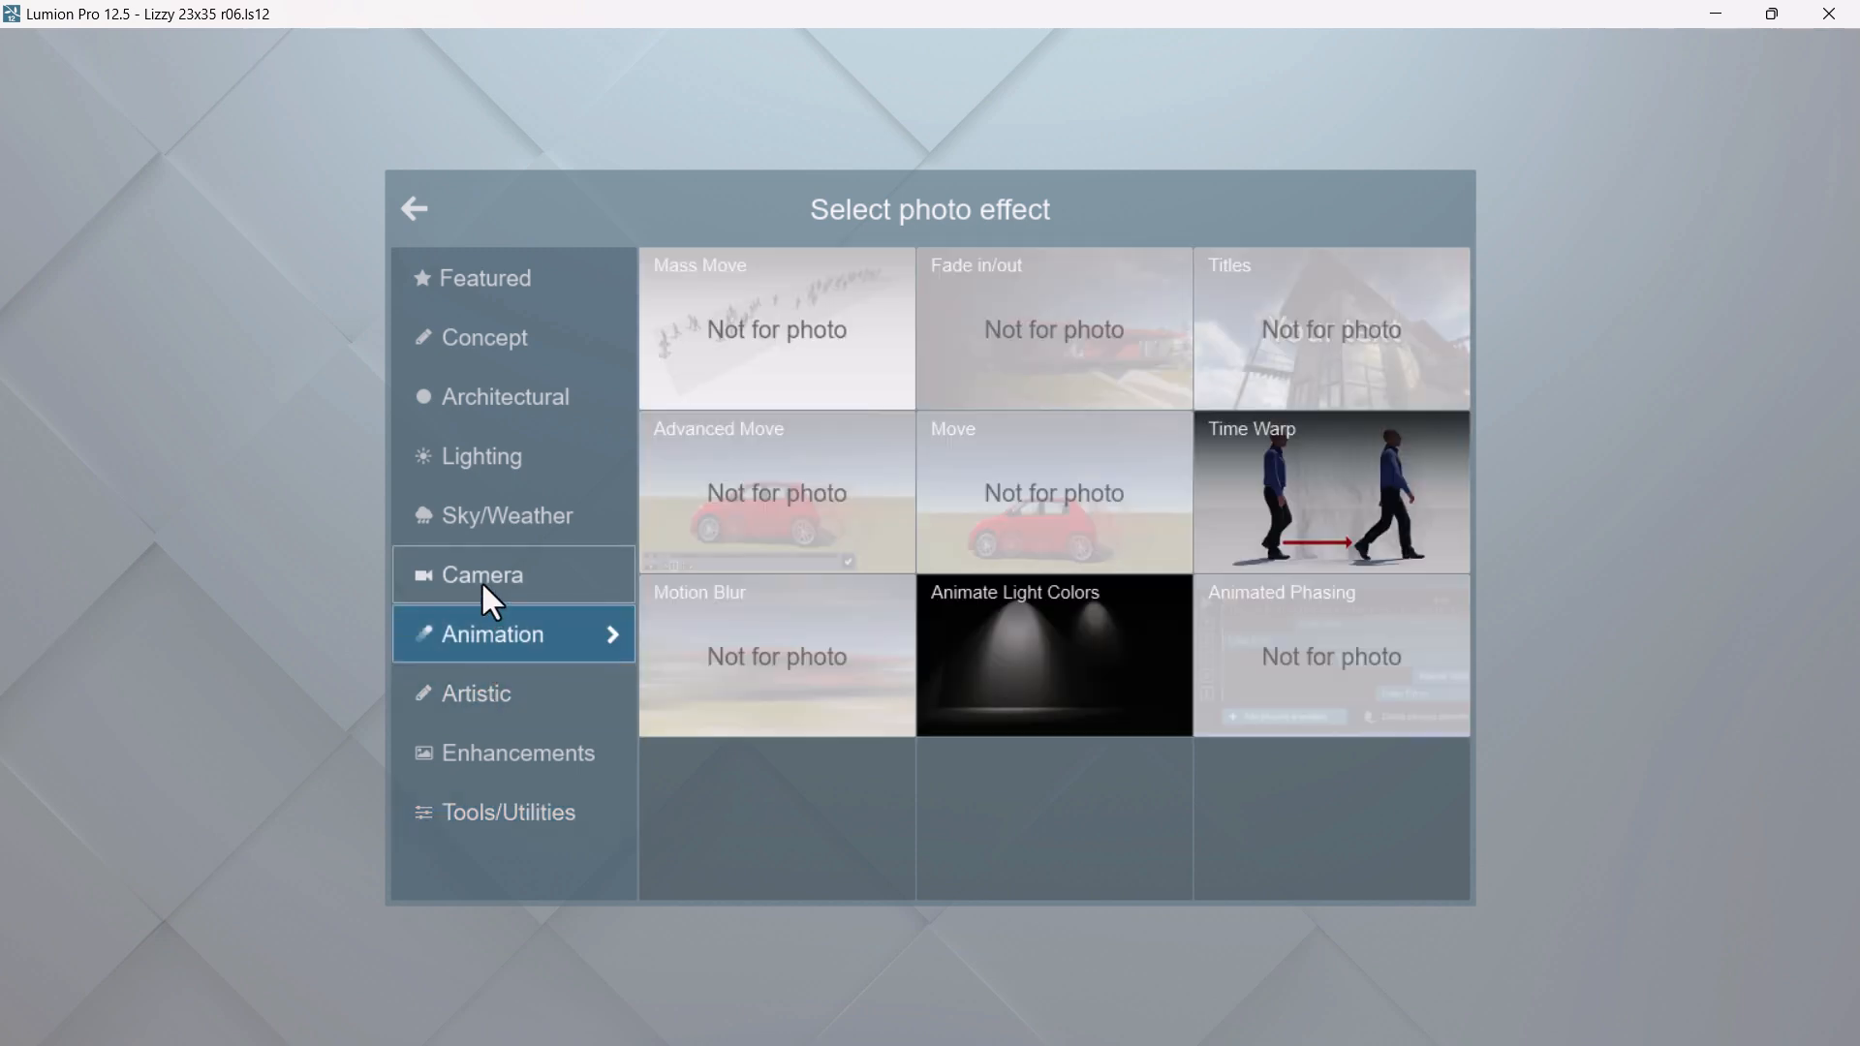
pyautogui.click(482, 585)
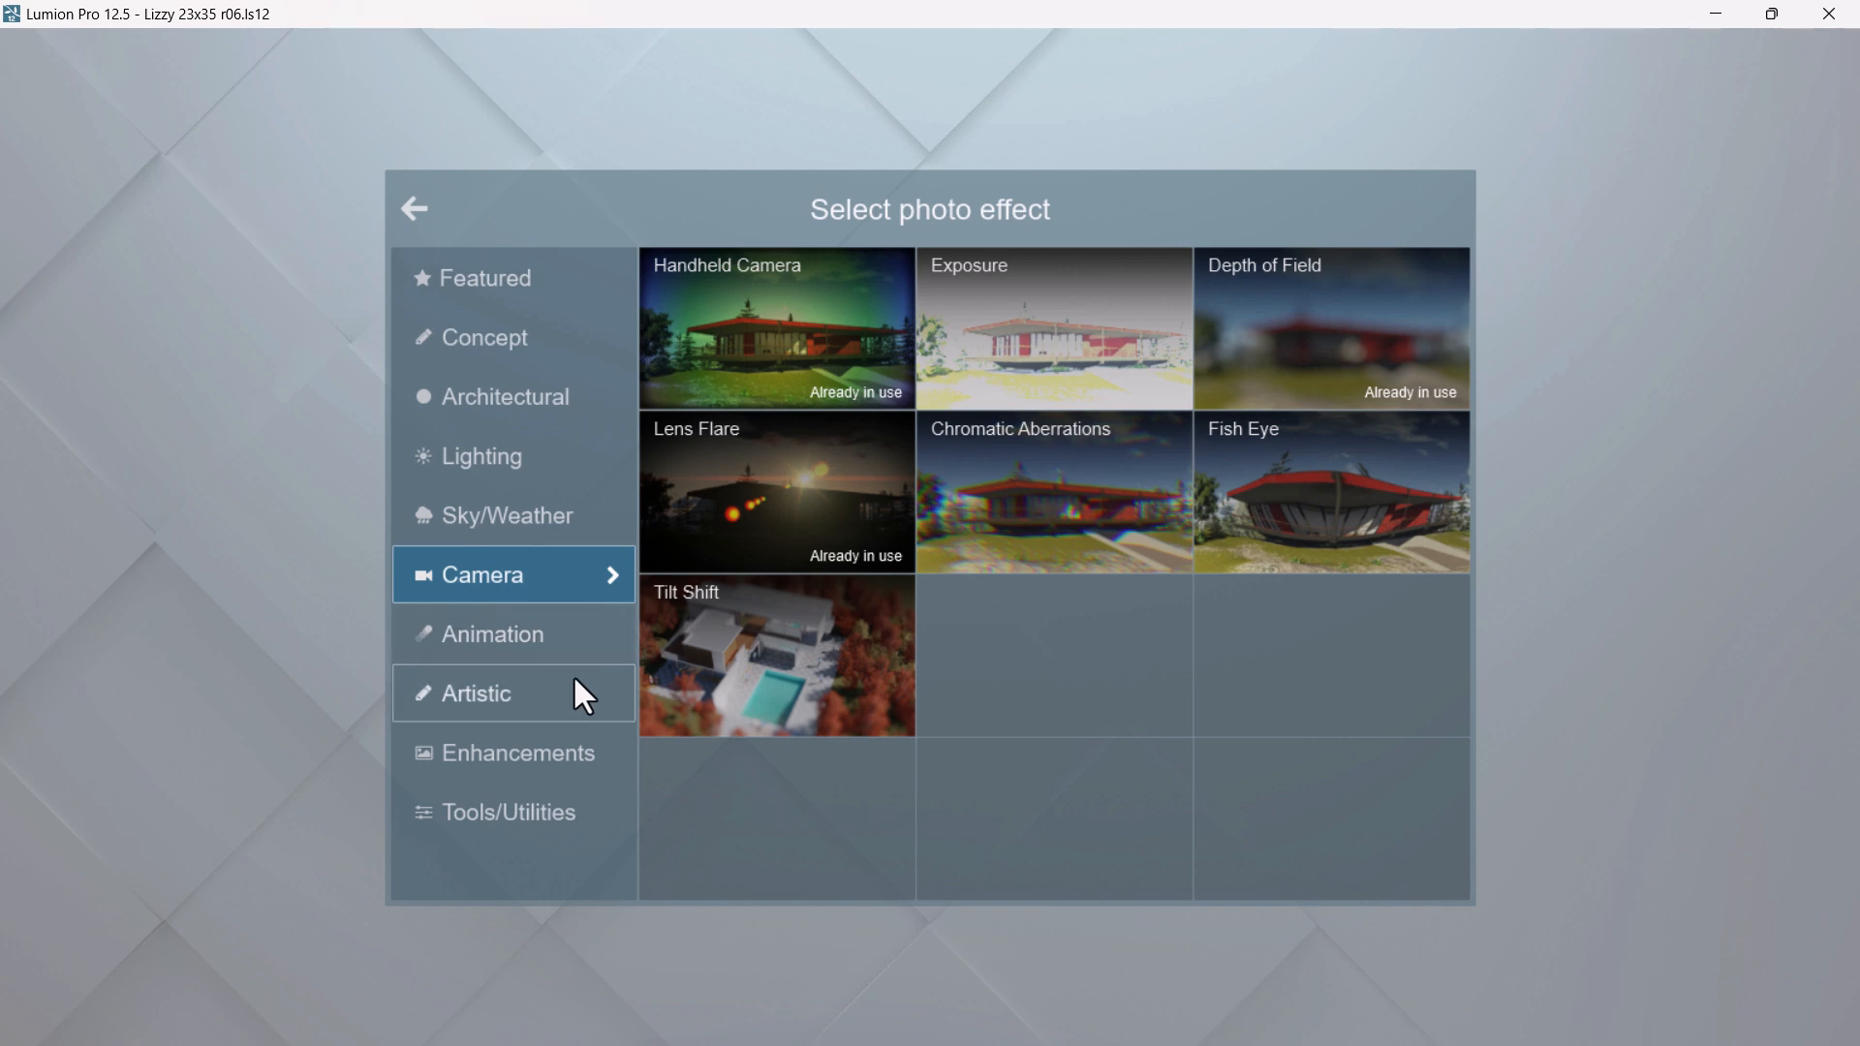
pyautogui.click(502, 526)
pyautogui.click(500, 475)
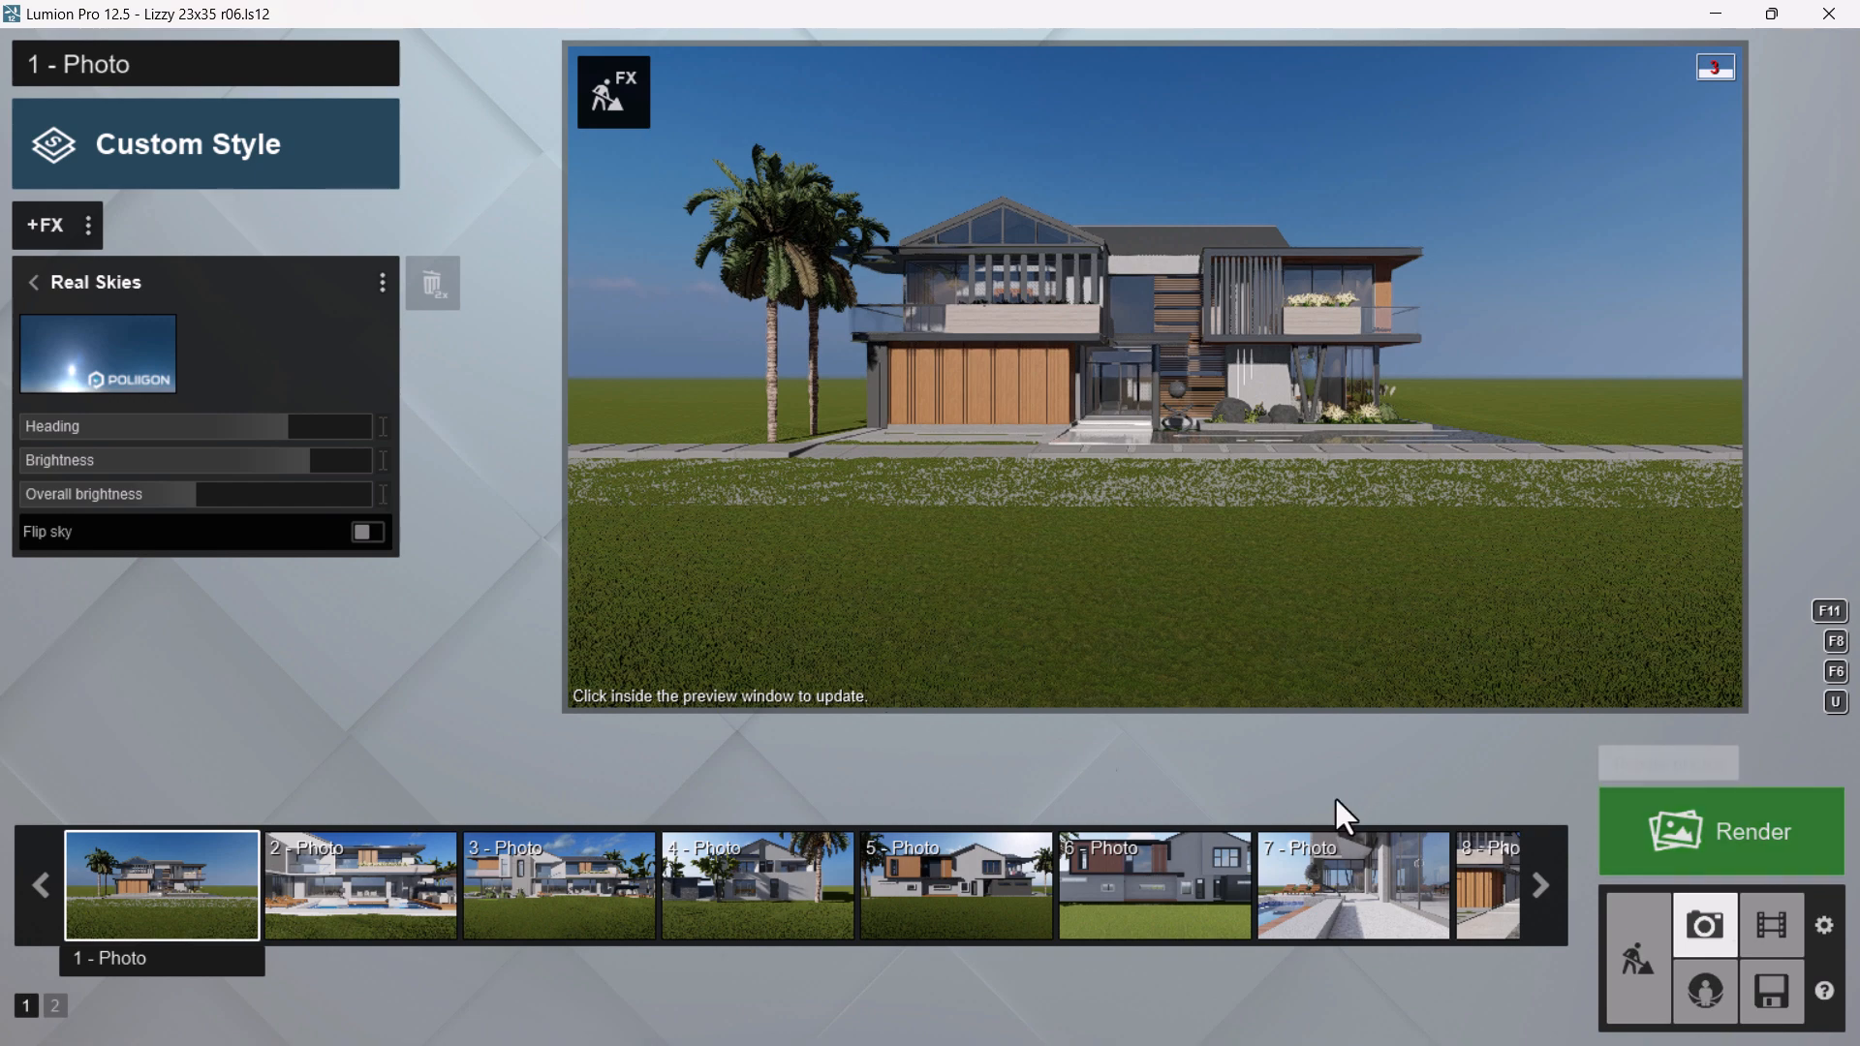
# Render the current shot at Poster size, 7680x4320, as a JPG file named a in the Sectional Perspective folder
pyautogui.click(1688, 826)
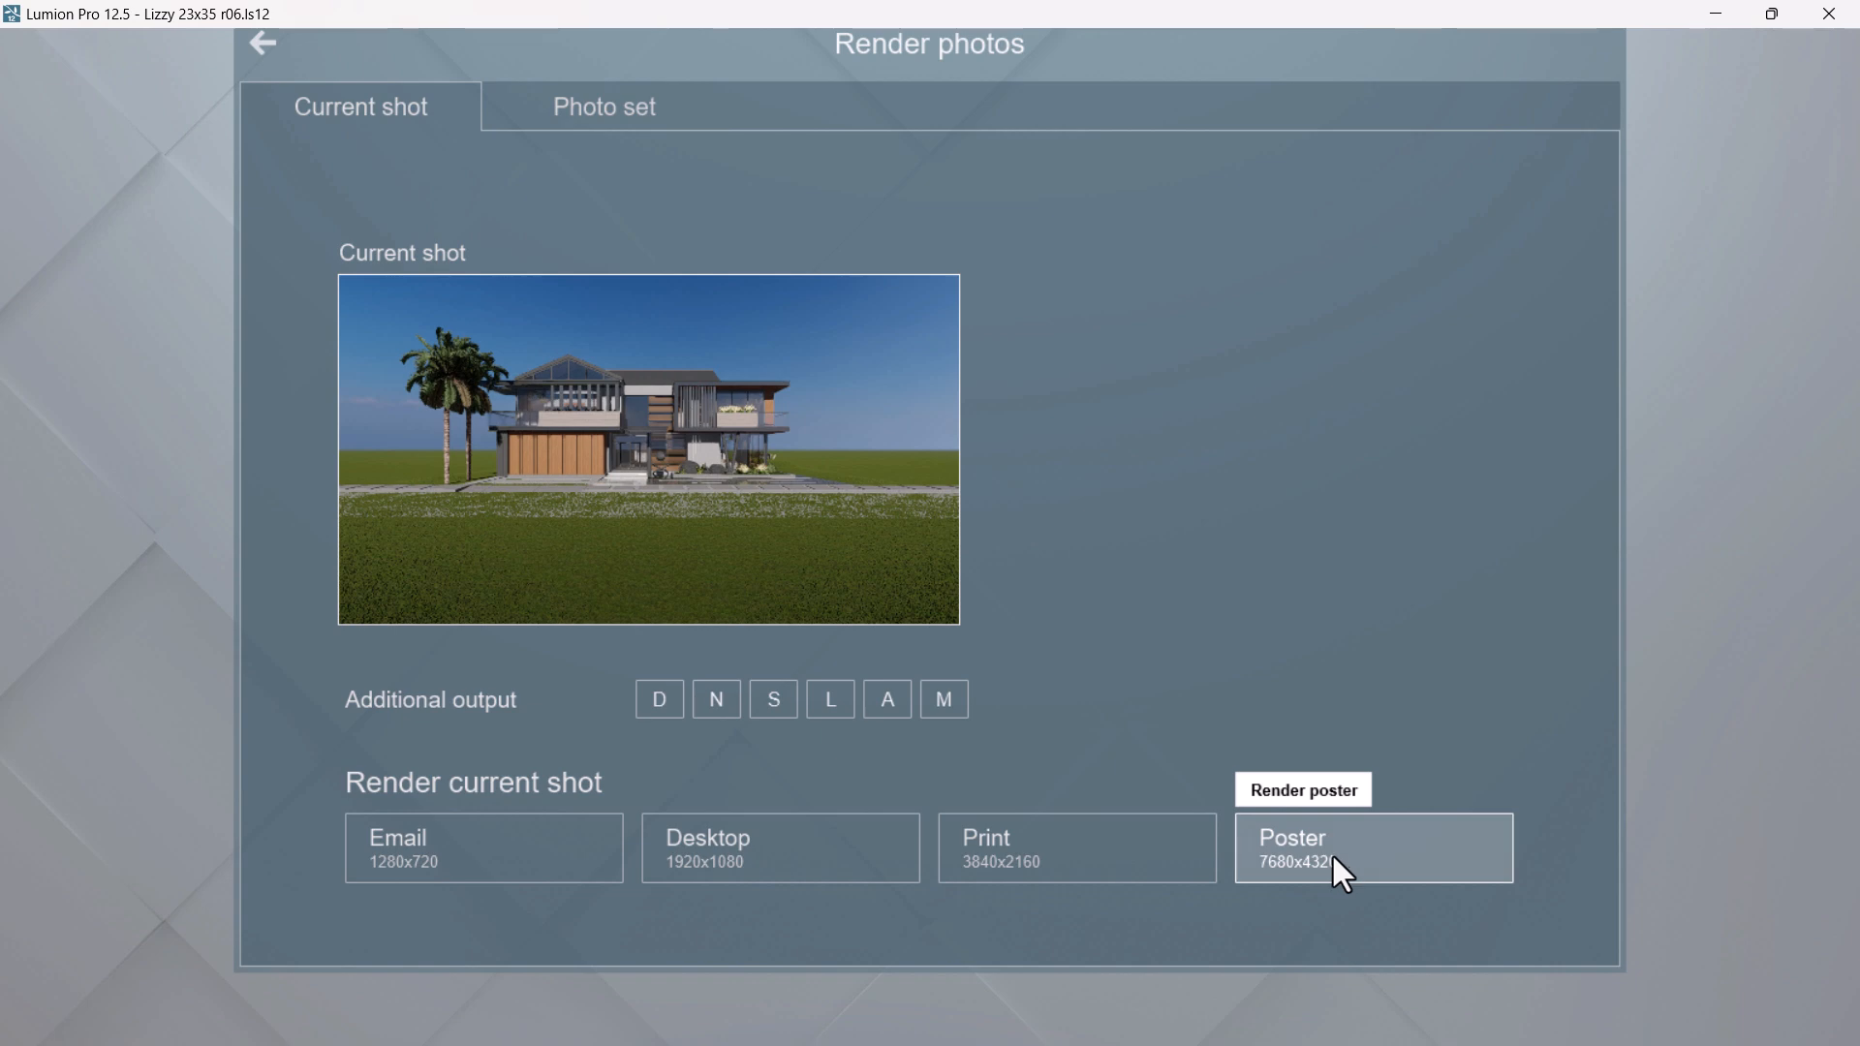
pyautogui.click(1370, 849)
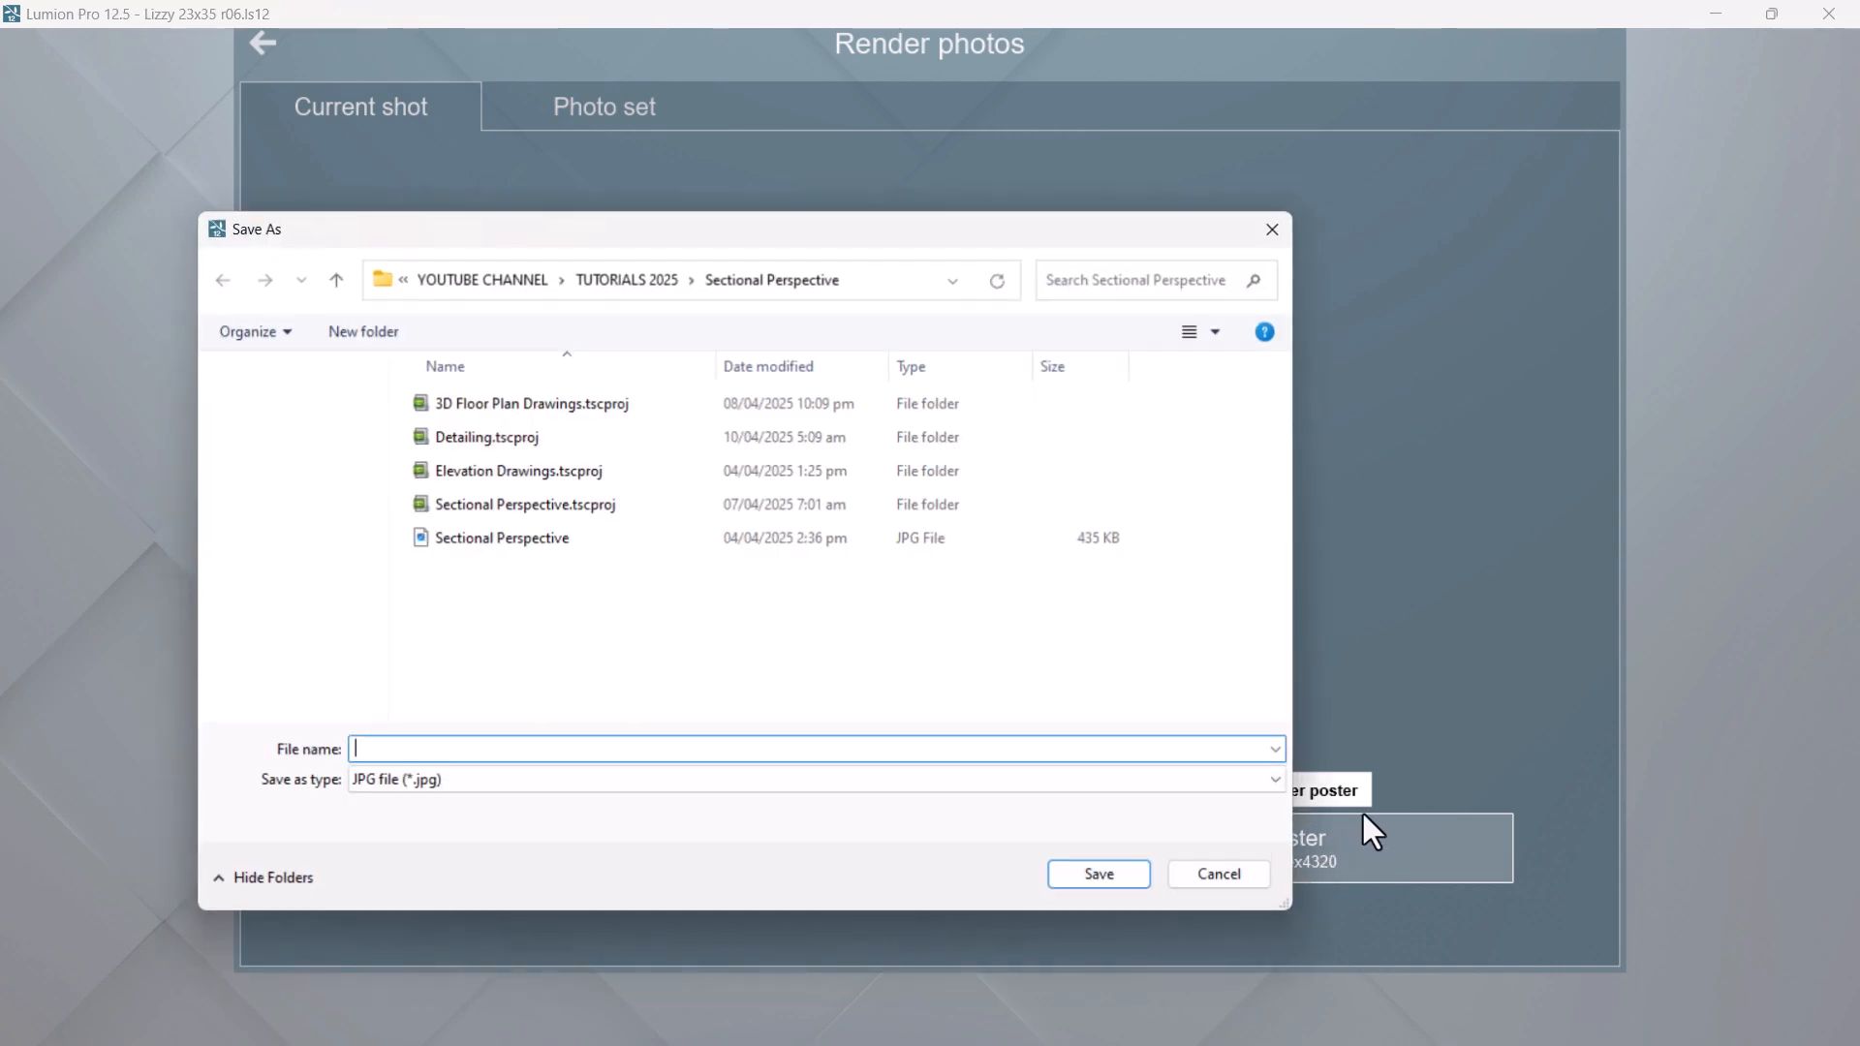
pyautogui.write('a')
pyautogui.click(1089, 870)
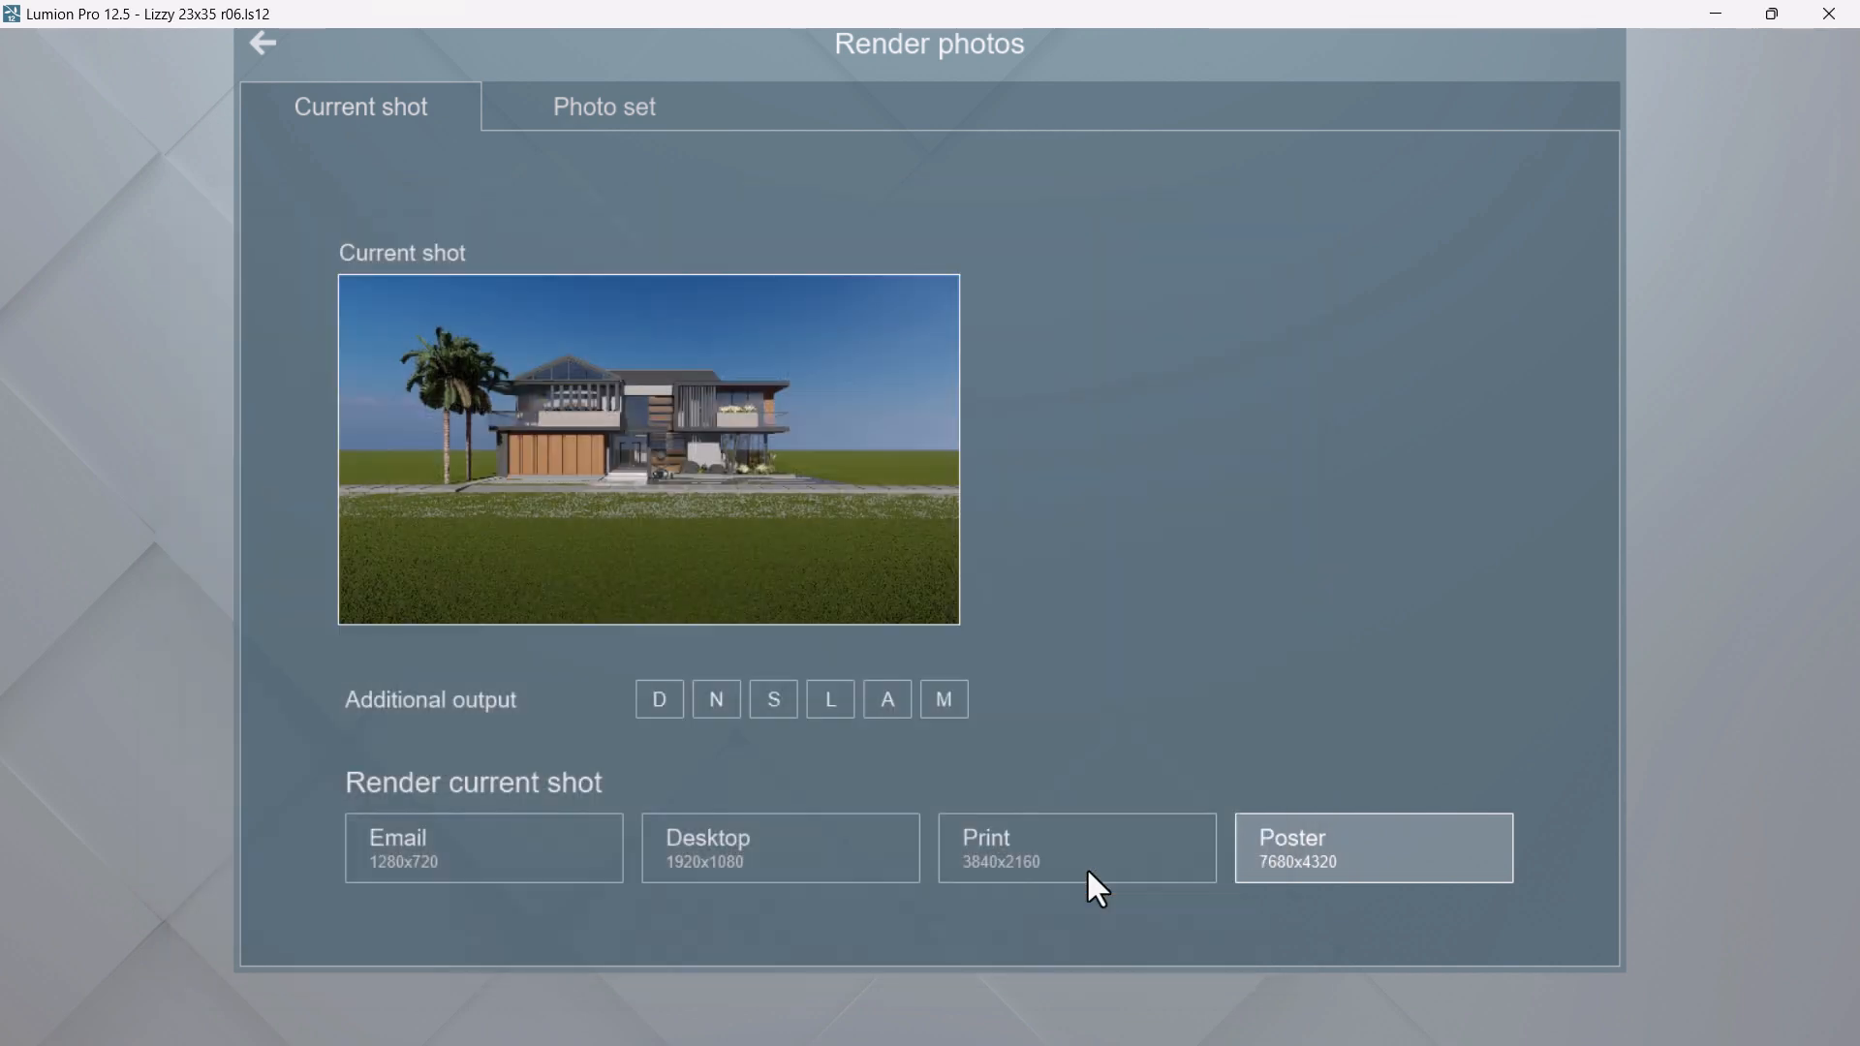
# Switch to Archicad and cover the A.08 layout's 470 x 670 inner frame with a rectangular black % 100 drafting fill
pyautogui.press('super')
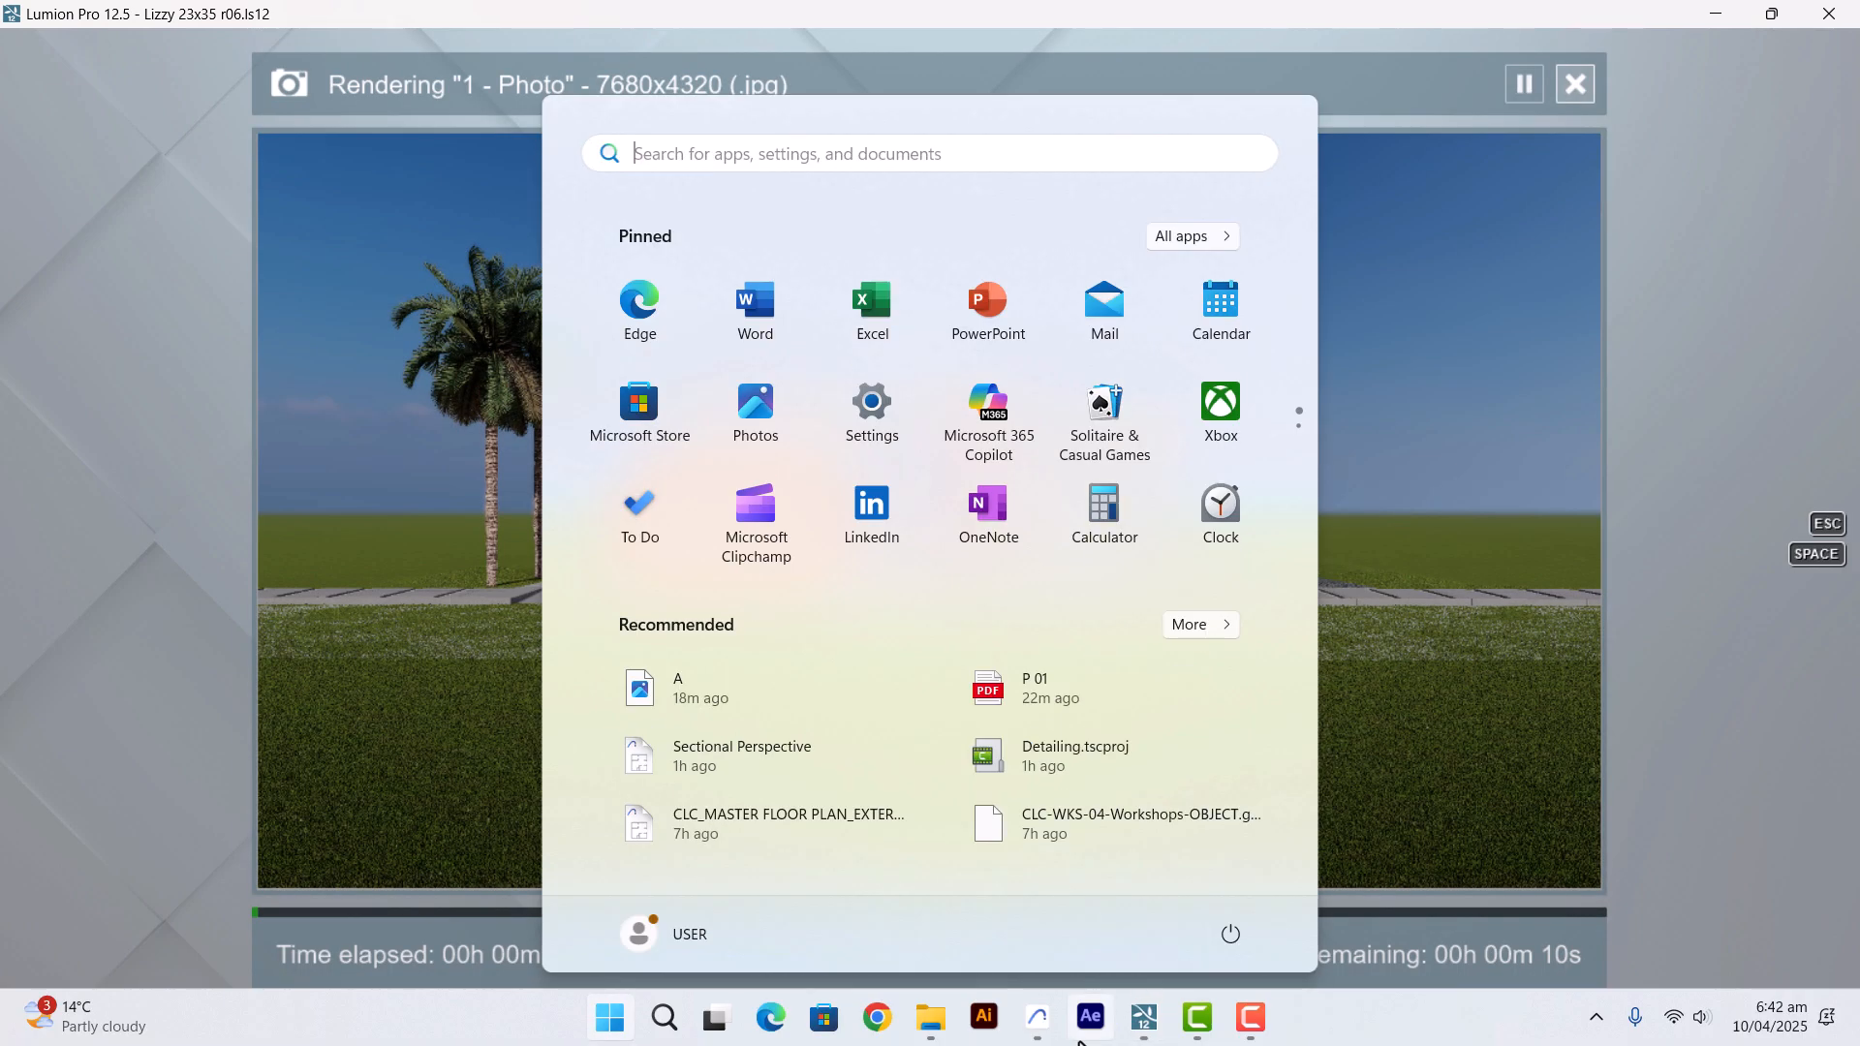
pyautogui.moveTo(1040, 1023)
pyautogui.click(1038, 921)
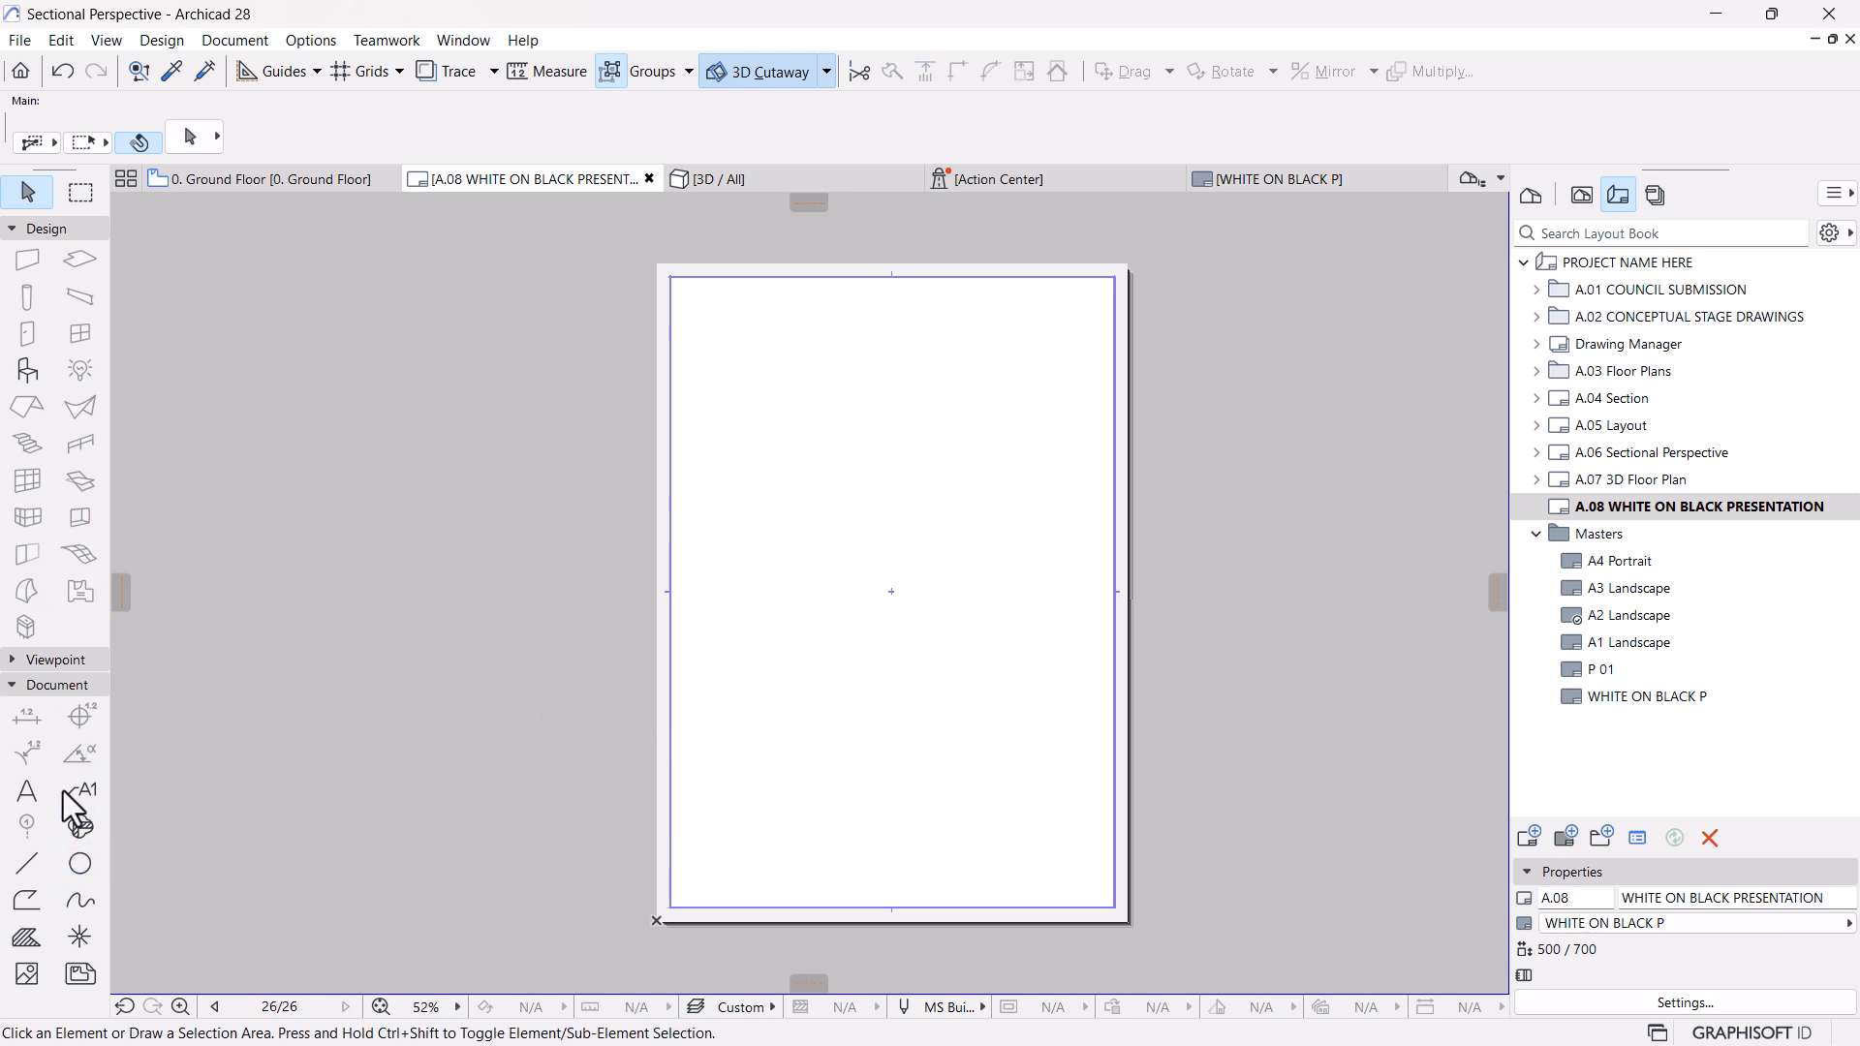
pyautogui.click(33, 937)
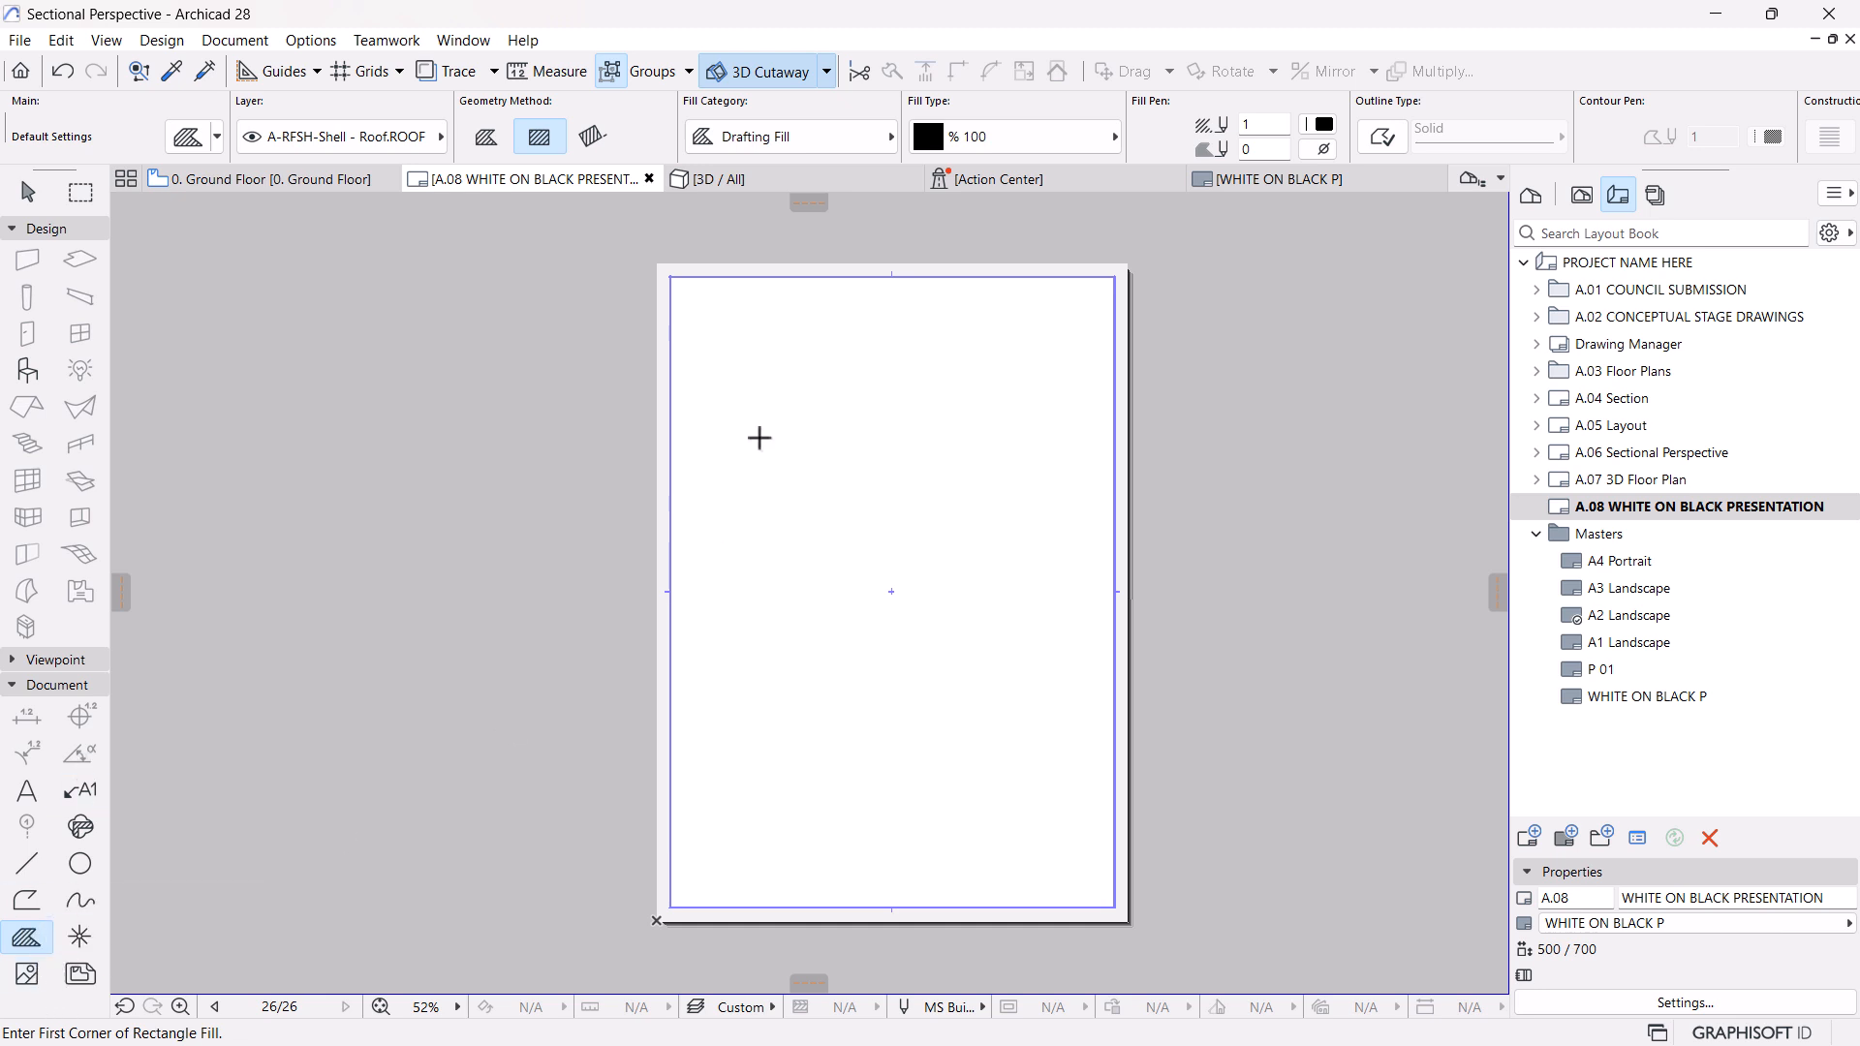
pyautogui.click(671, 907)
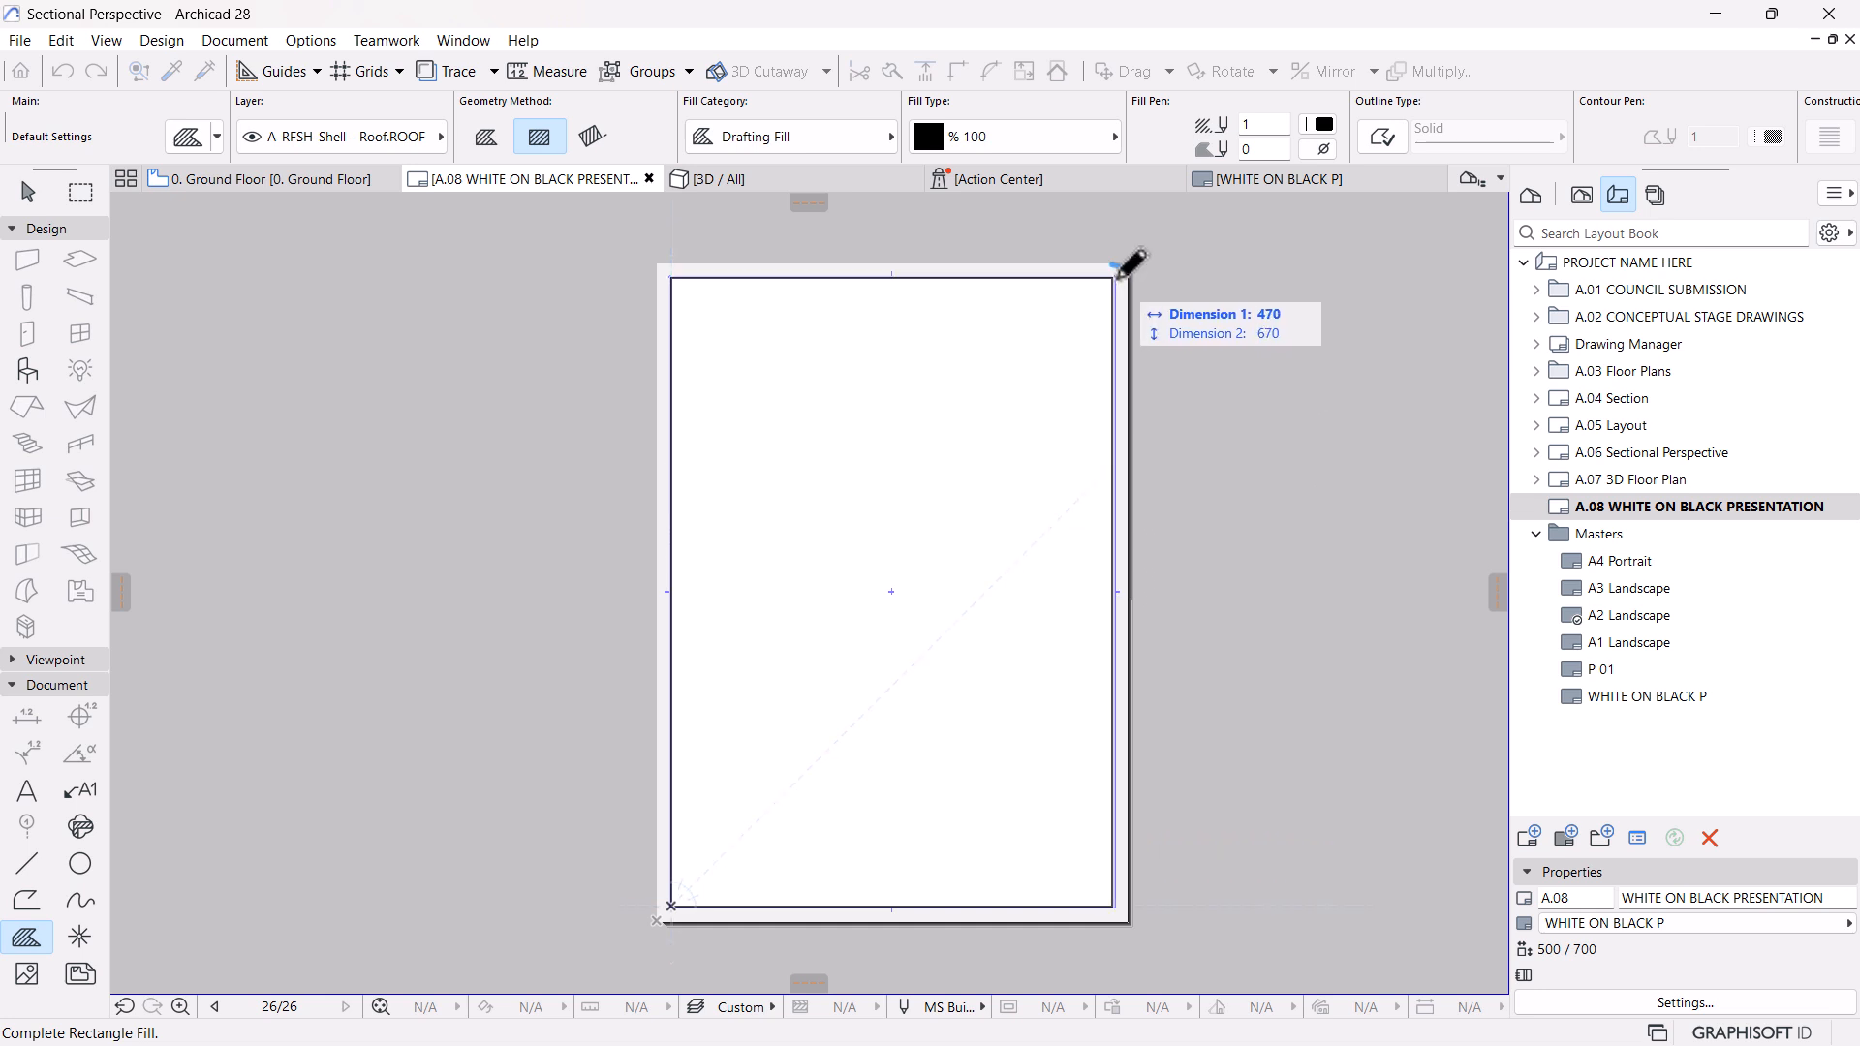
pyautogui.click(1121, 276)
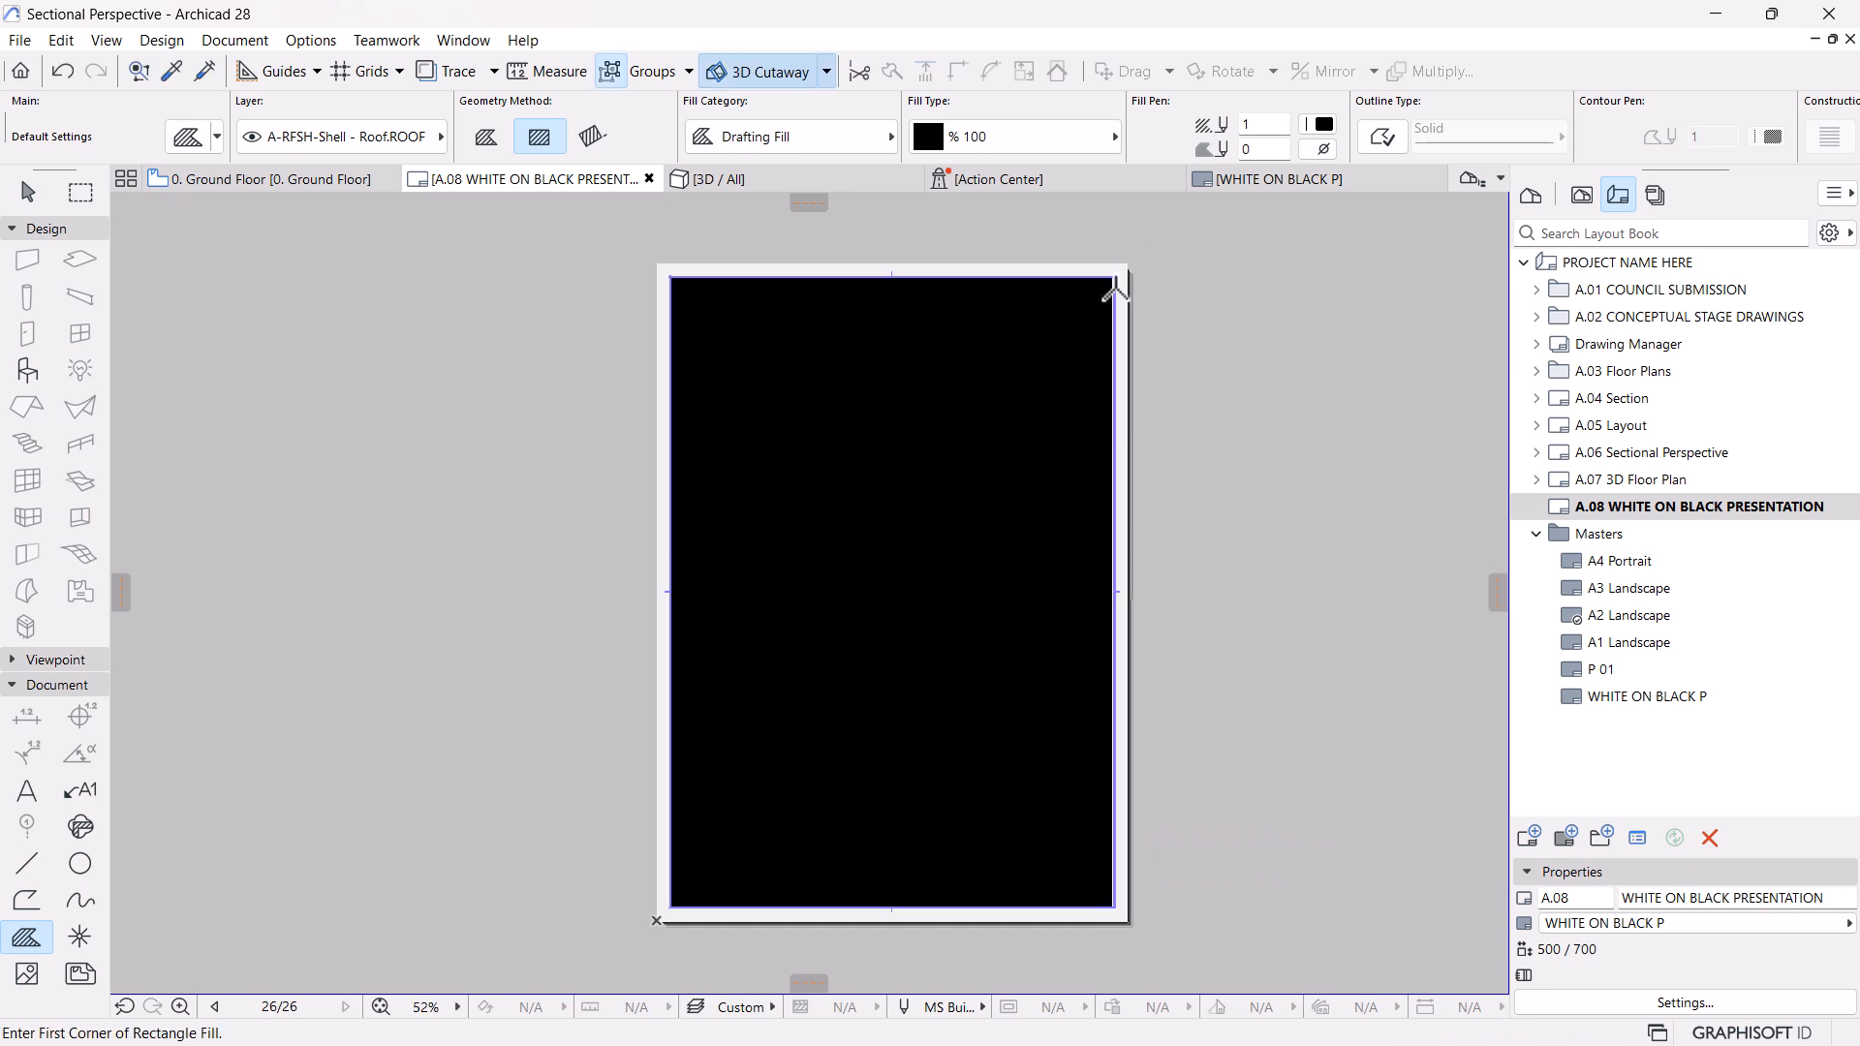
pyautogui.press('Escape')
# Change the fill type of the black rectangle to Linear Gradient Fill
pyautogui.click(1030, 433)
pyautogui.click(1019, 147)
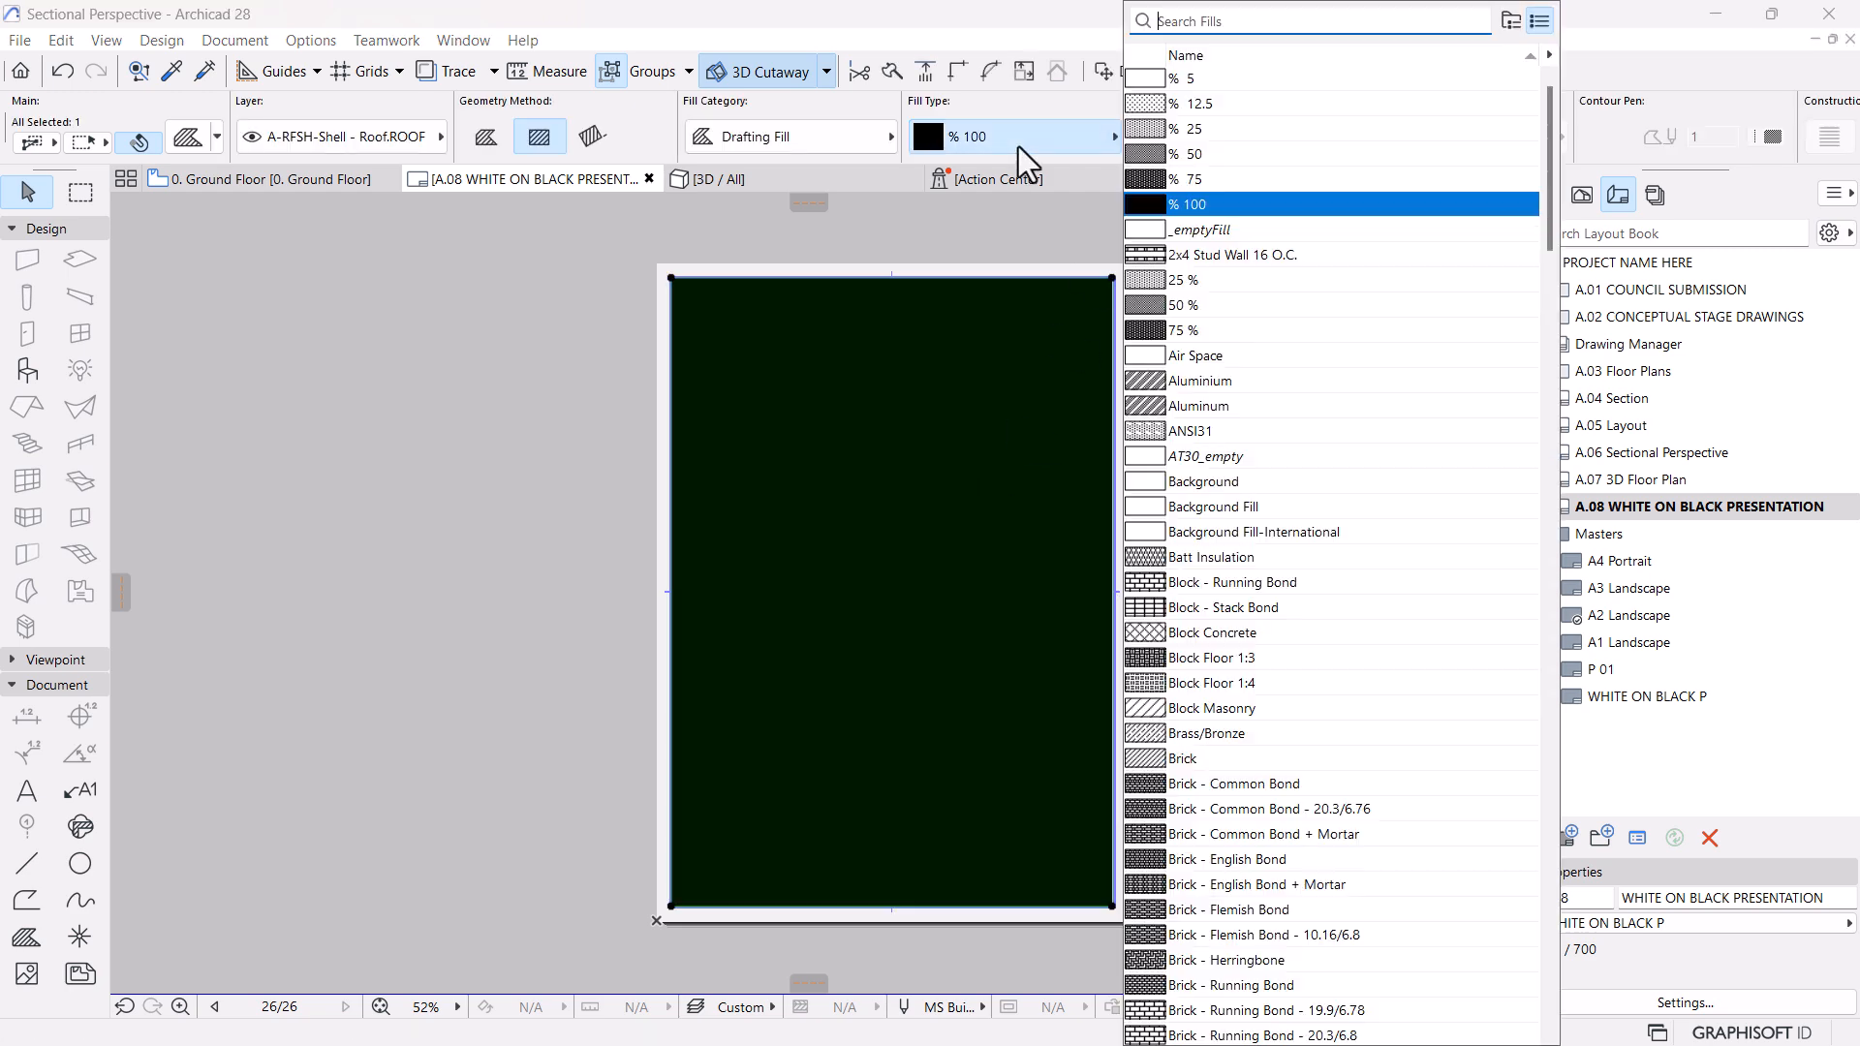
pyautogui.write('GRA')
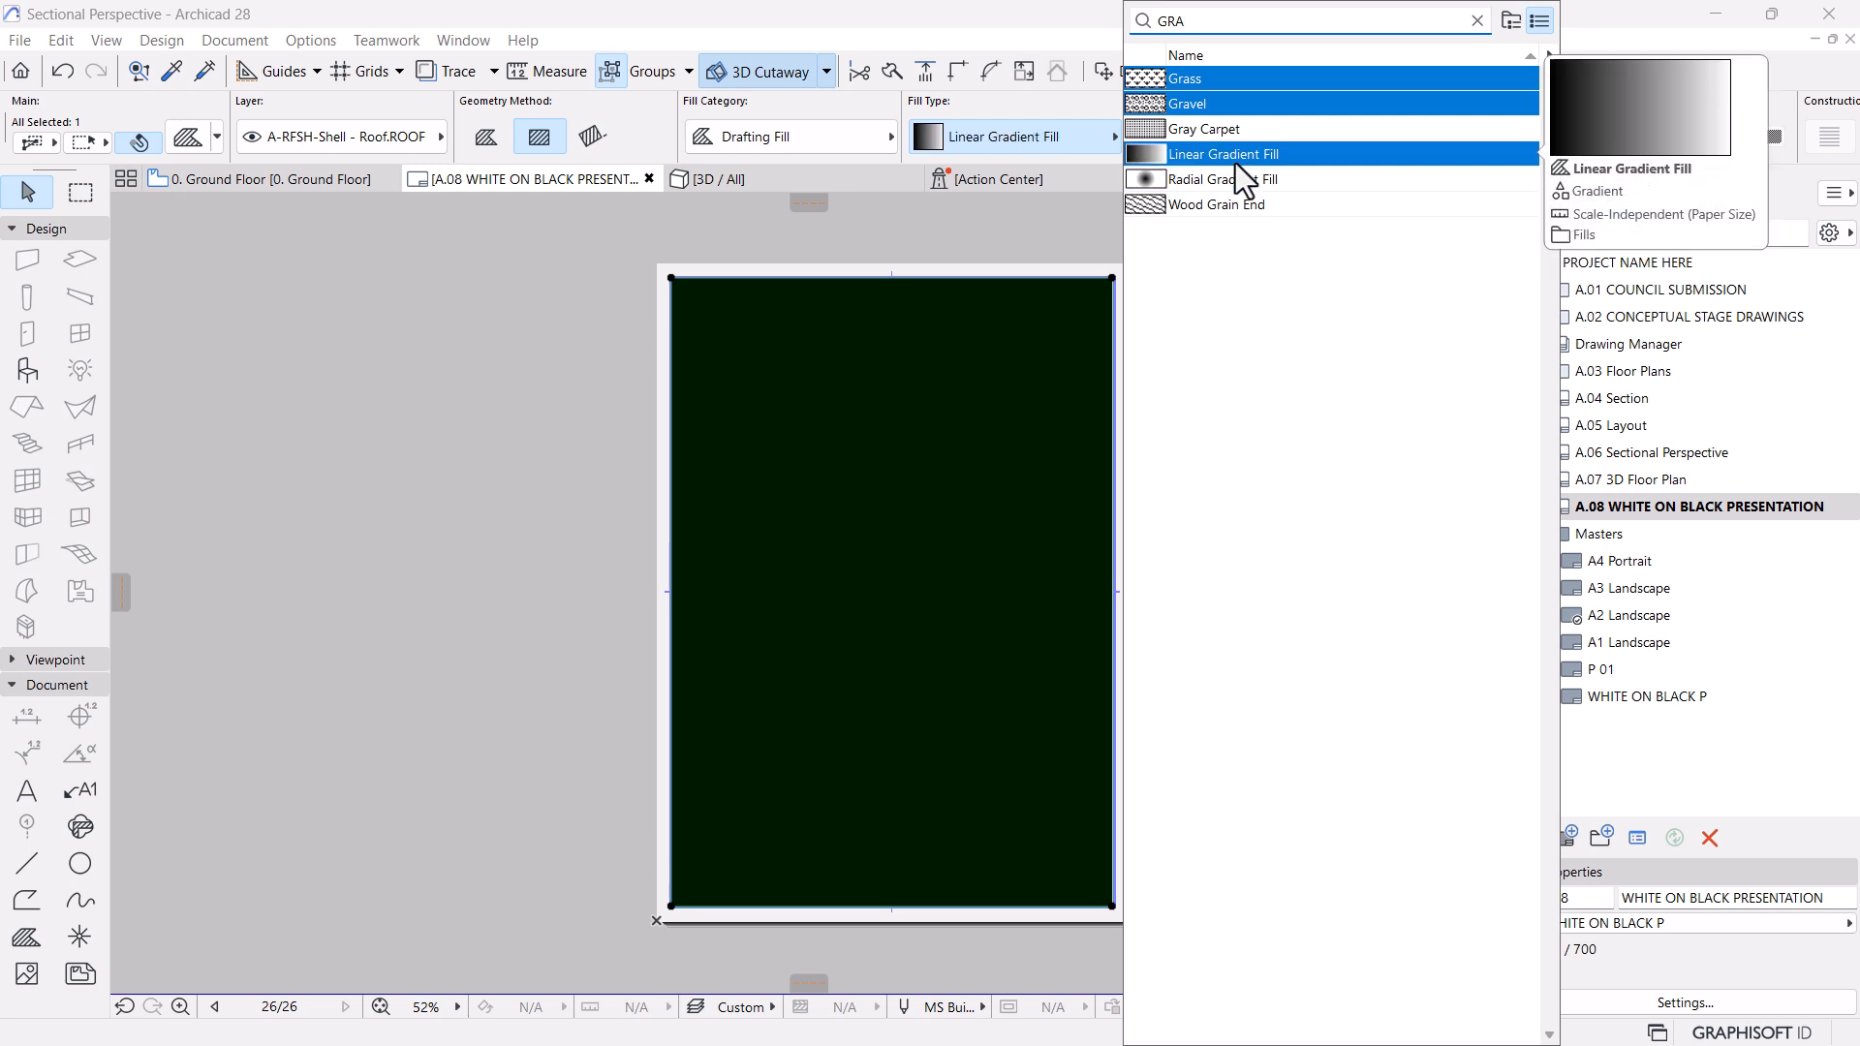
pyautogui.click(1233, 155)
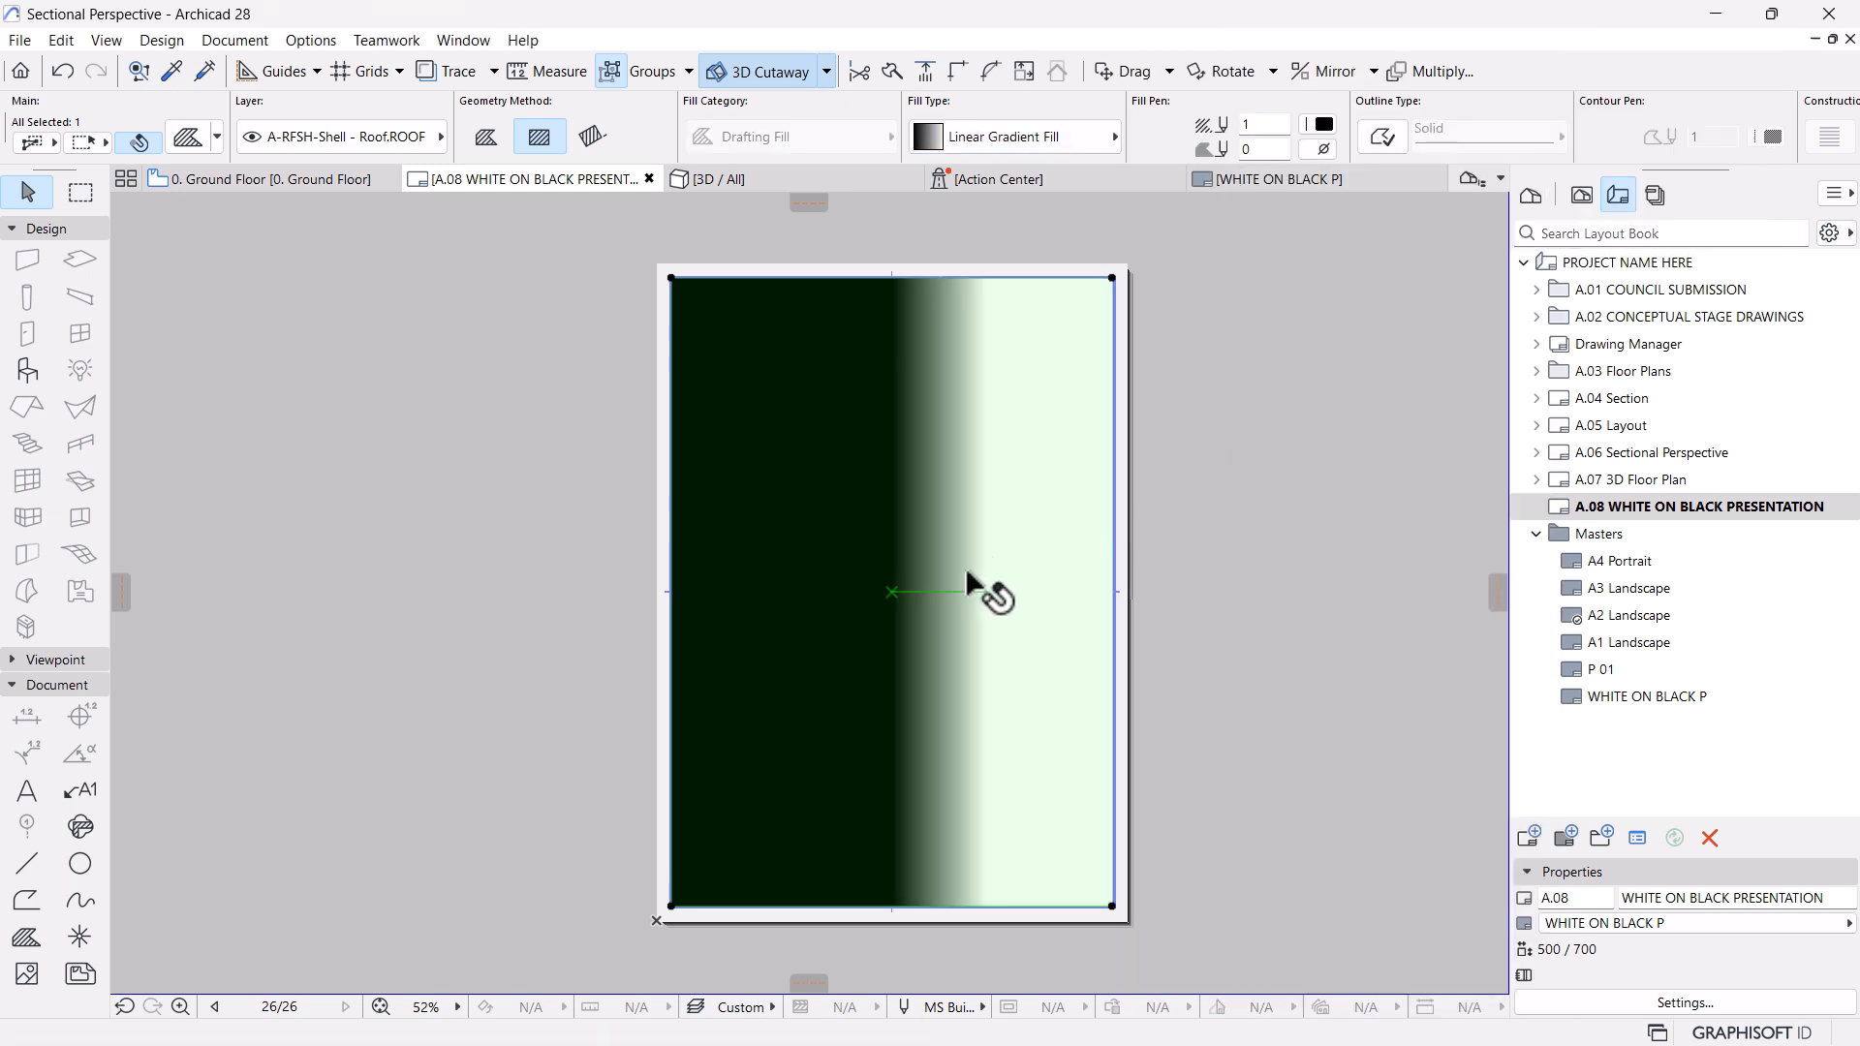
# Try moving the gradient's start point about 305 horizontally from the sheet centre to beyond the right edge, and undo it
pyautogui.click(891, 591)
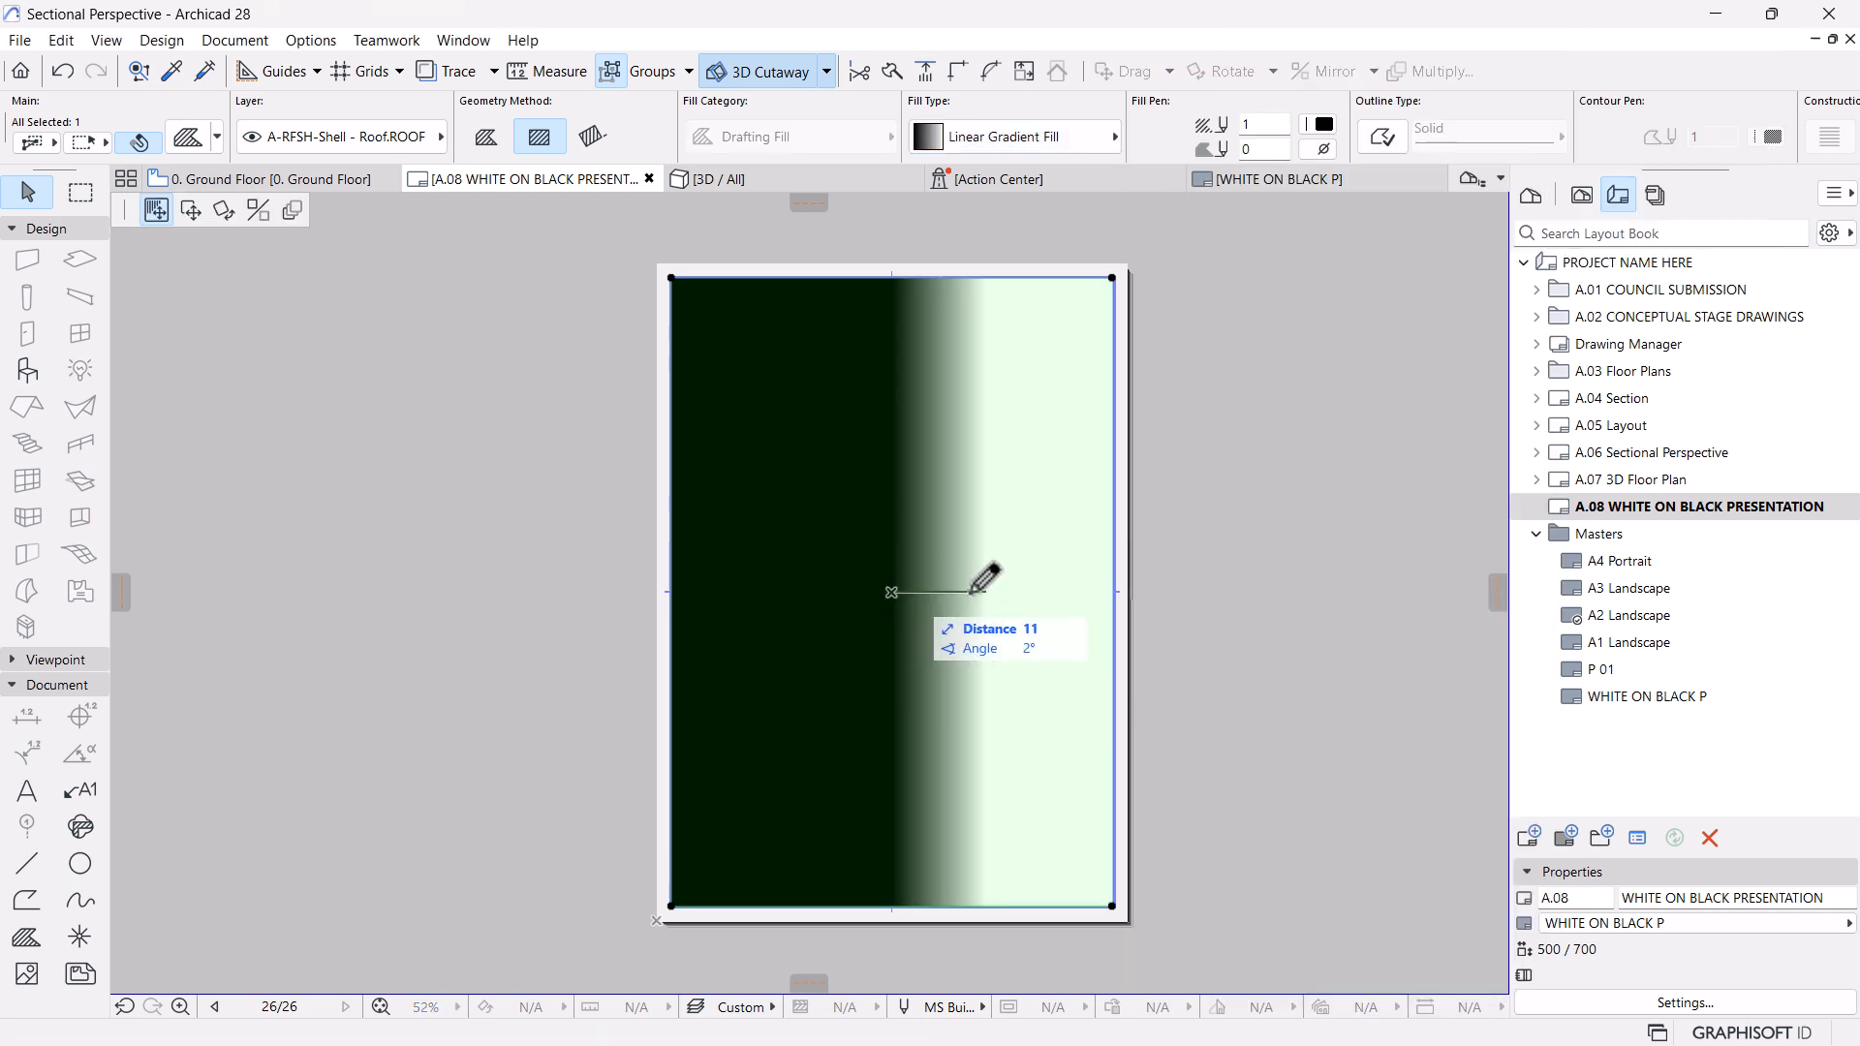
pyautogui.click(1181, 591)
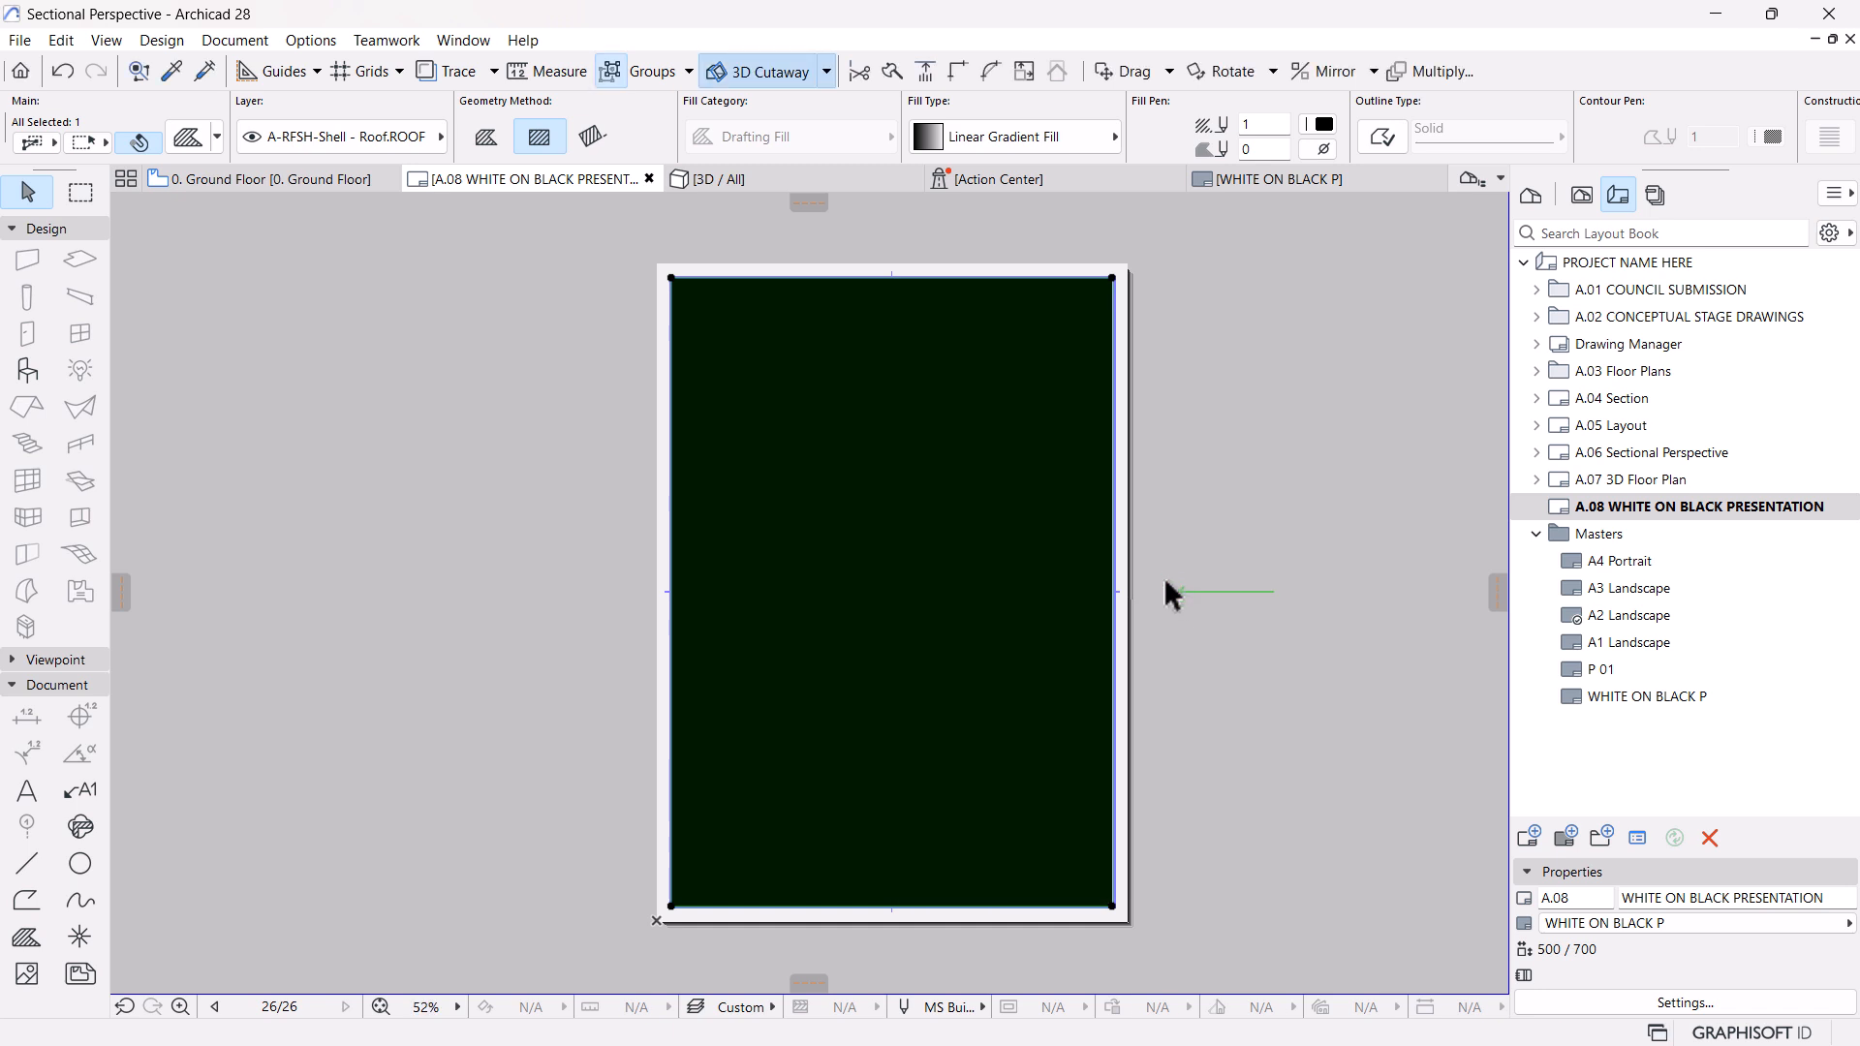
pyautogui.hotkey('ctrl', 'z')
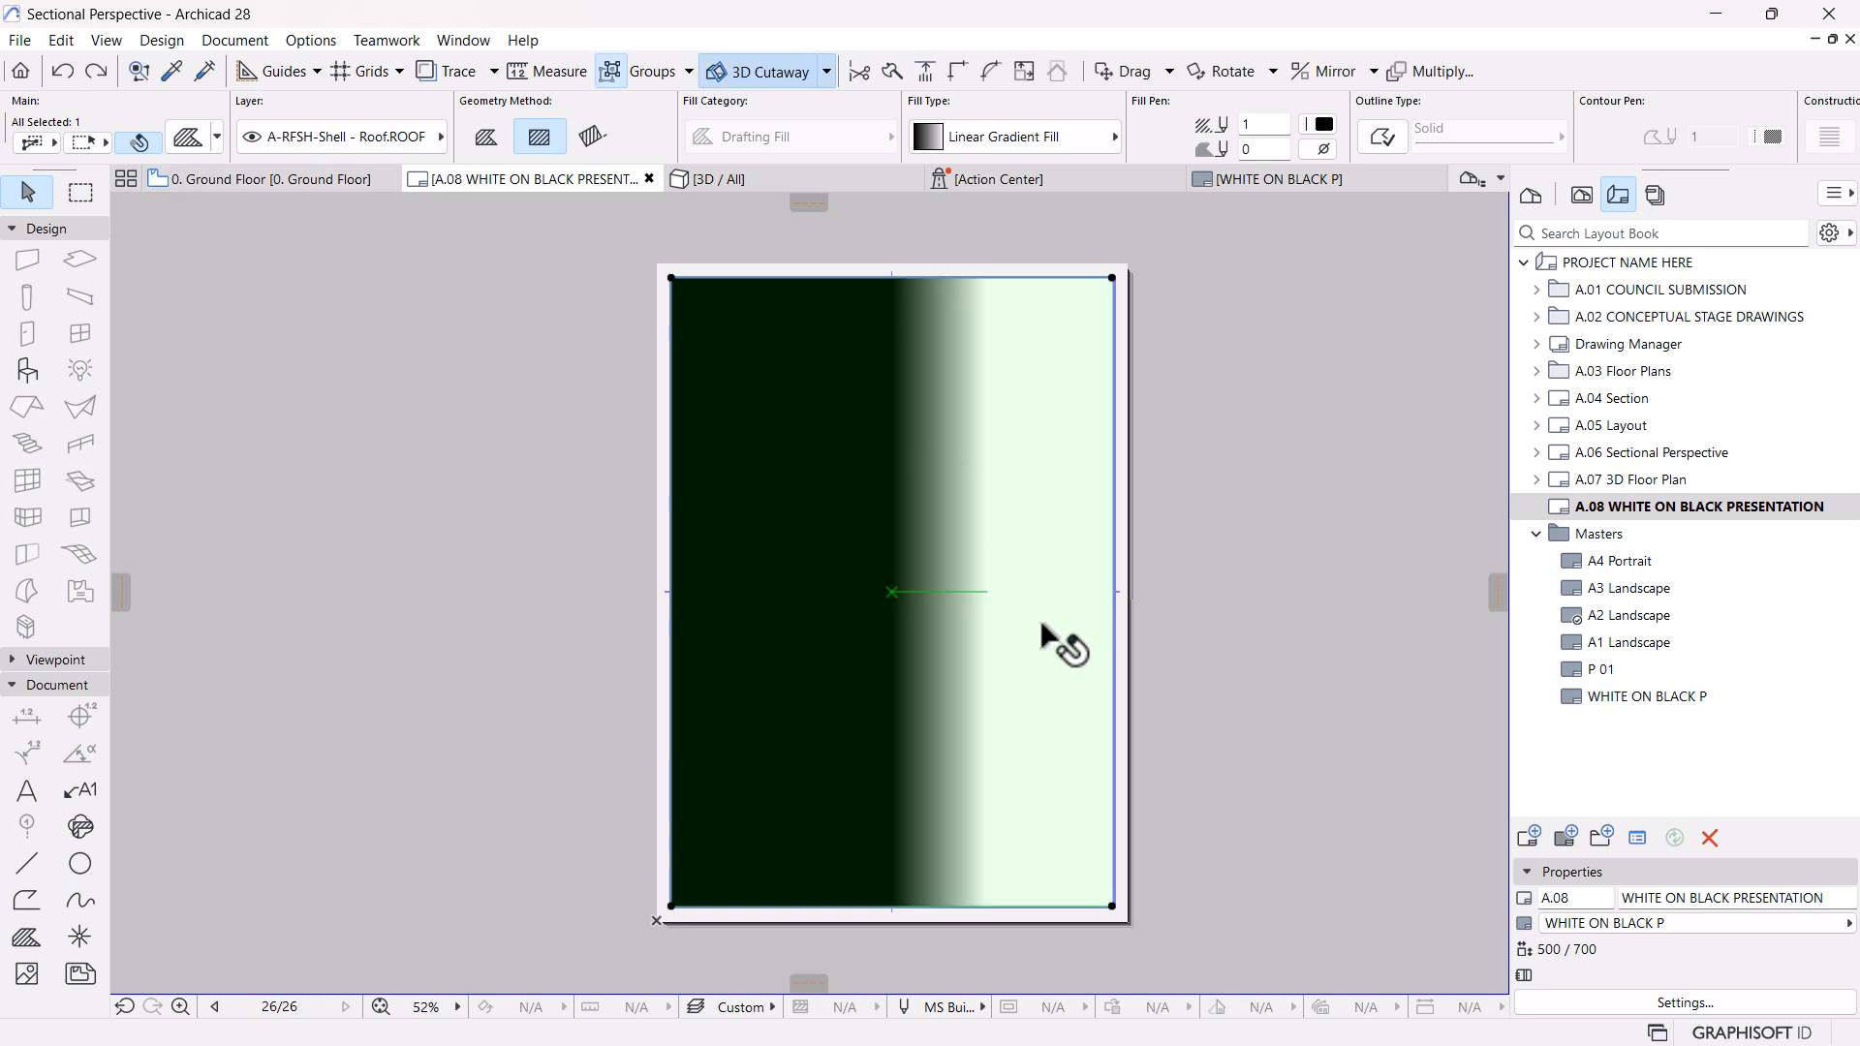
# Turn and stretch the gradient vector vertically so it runs from the fill's centre up to just below its top edge
pyautogui.click(986, 591)
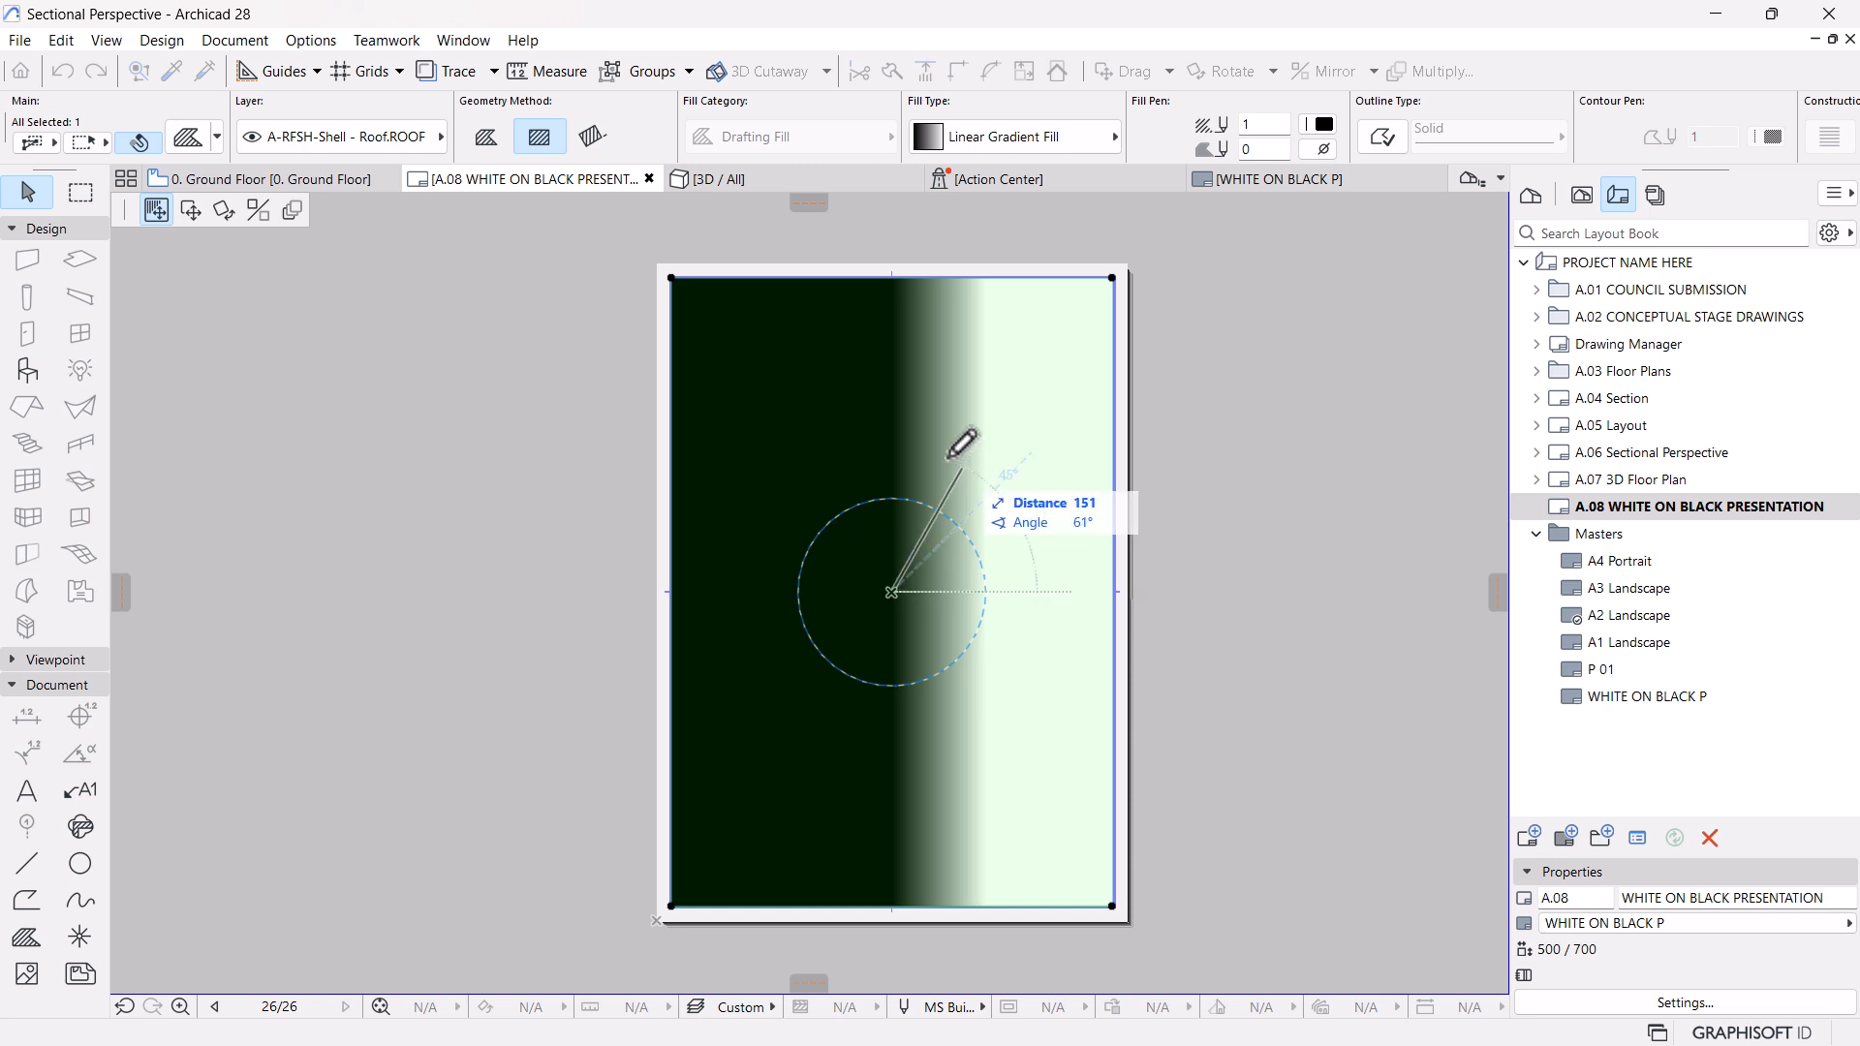
pyautogui.click(891, 293)
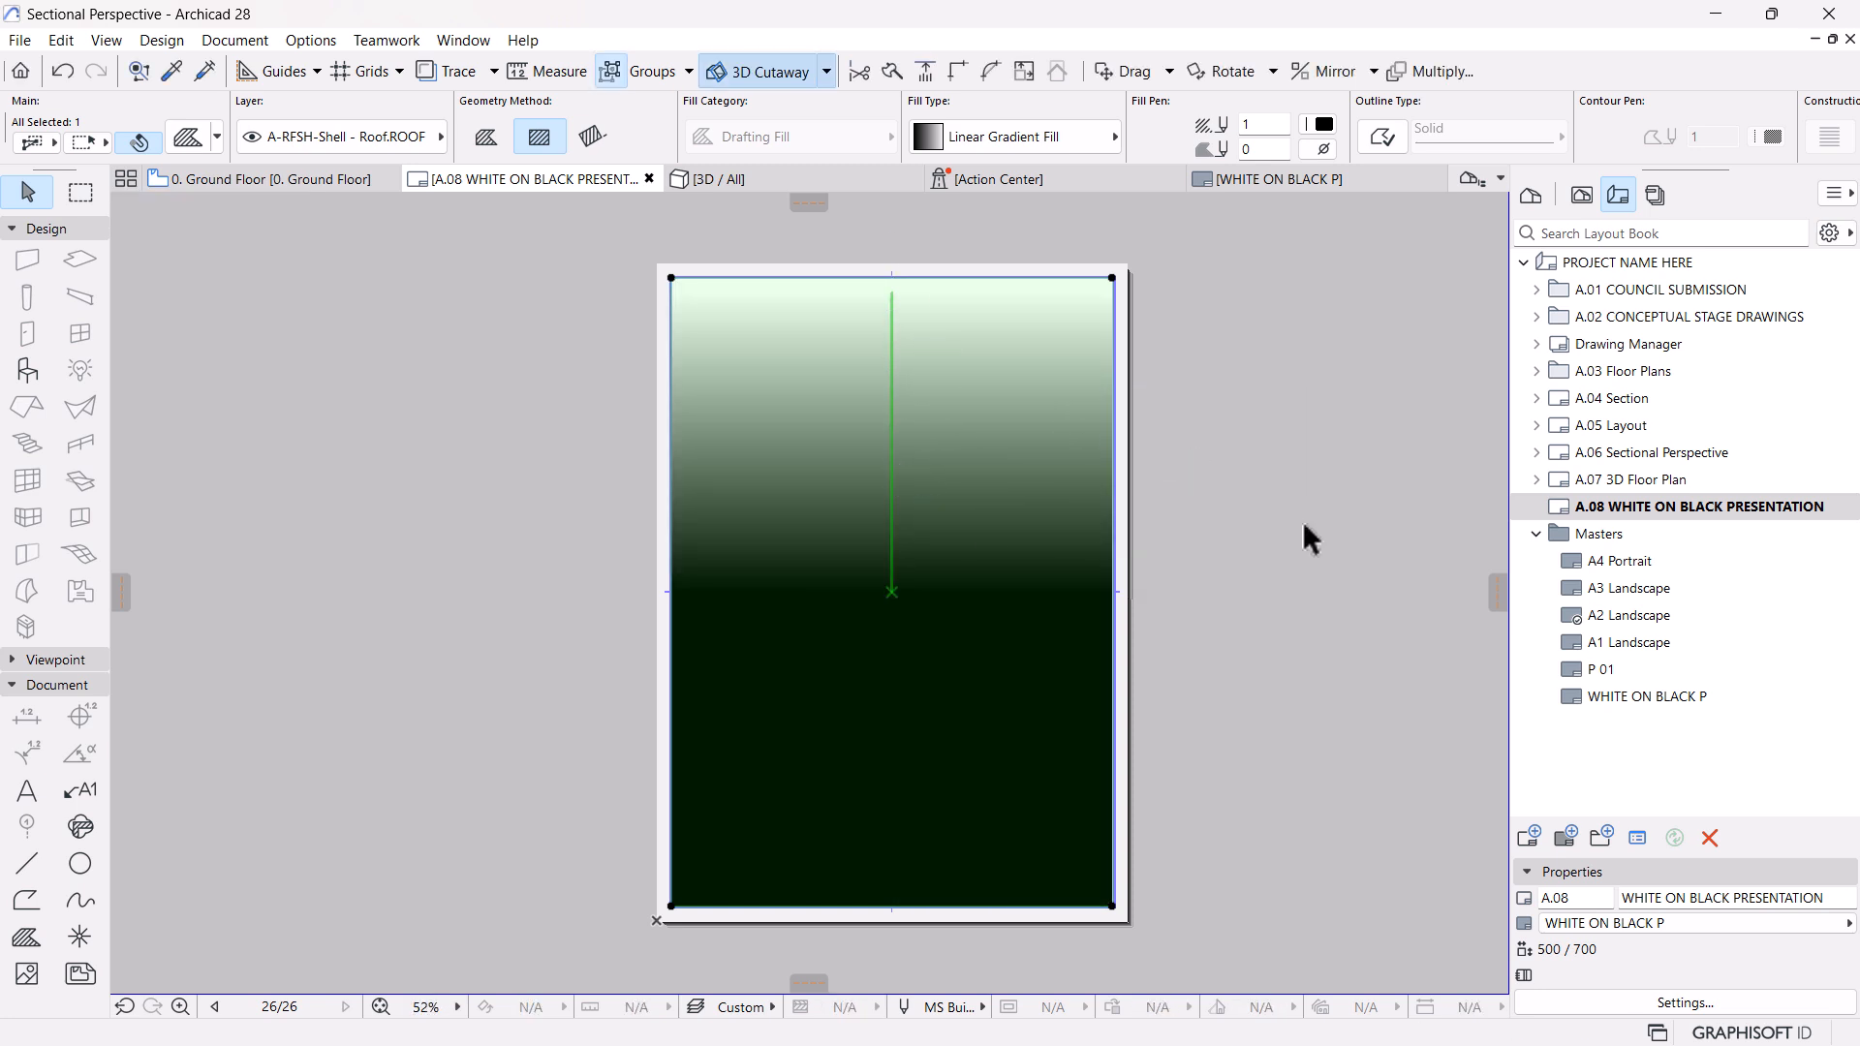
# Move the gradient vector's start point vertically up about 45 from the fill's centre
pyautogui.click(1150, 585)
pyautogui.scroll(-2, 922, 608)
pyautogui.scroll(2, 921, 591)
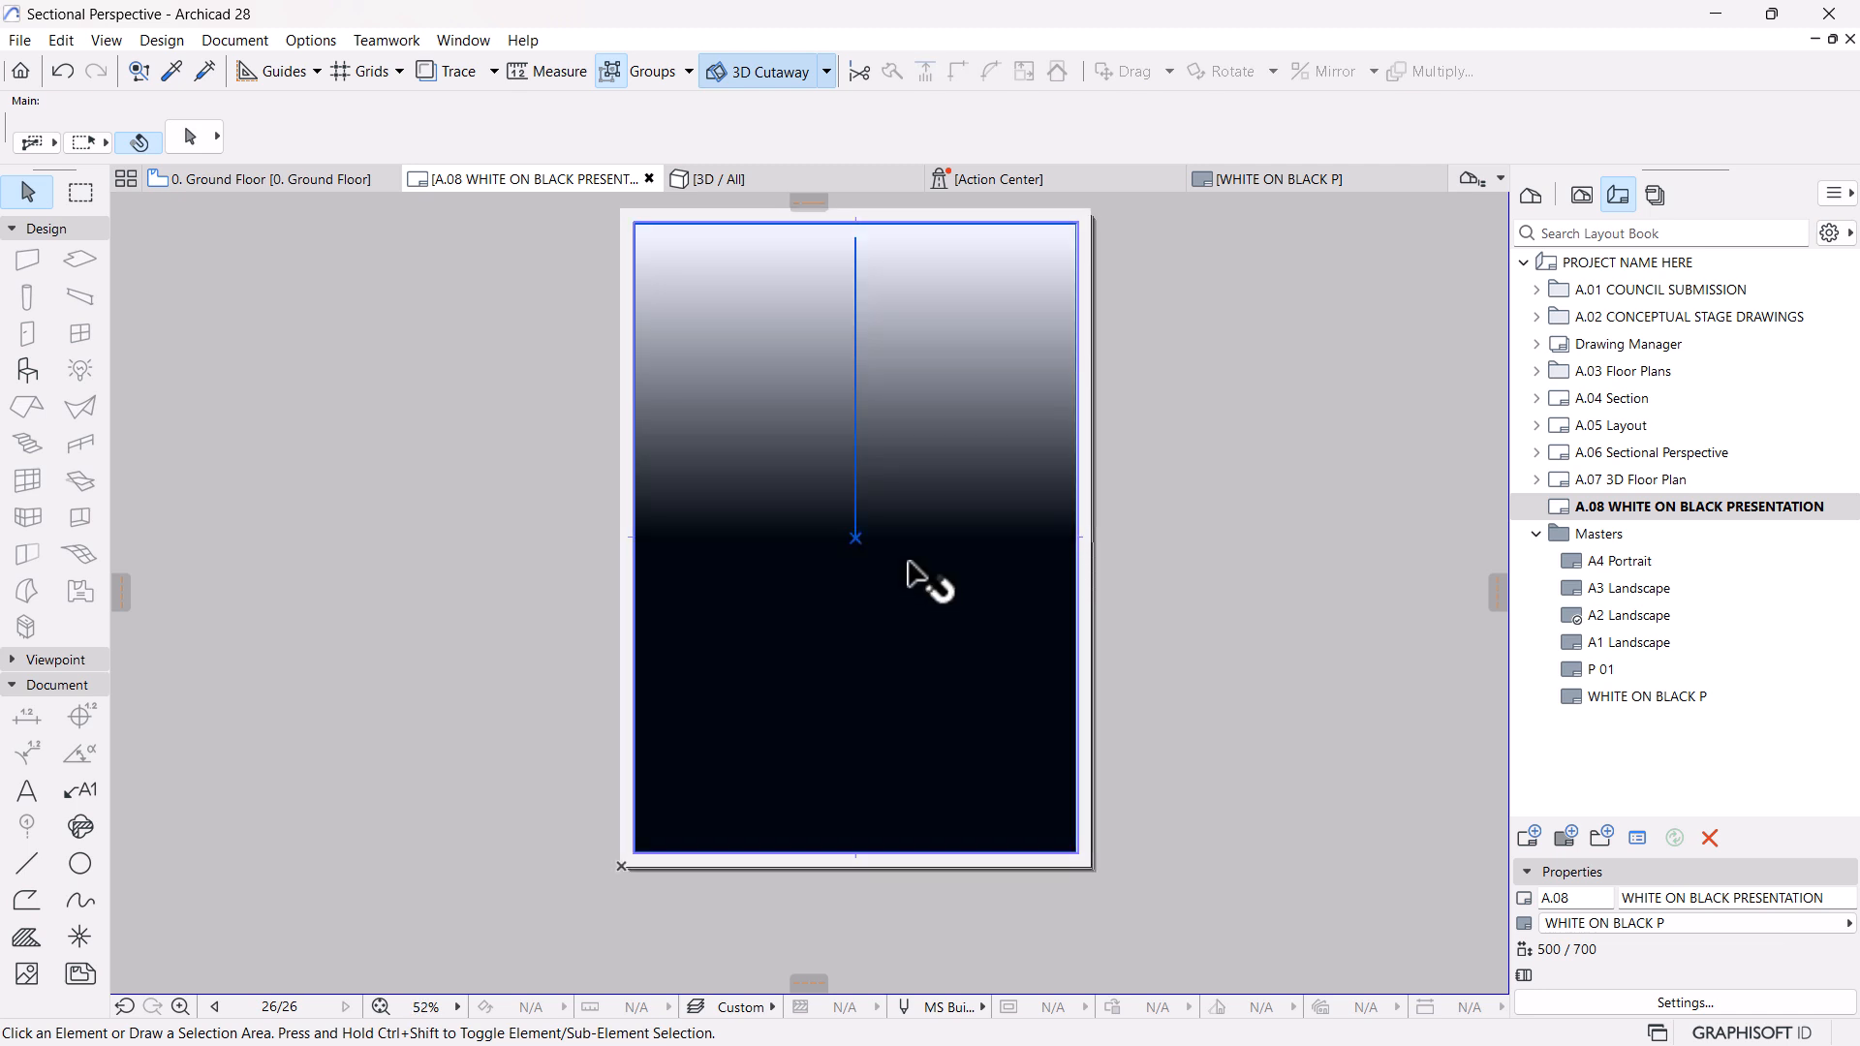
pyautogui.click(863, 548)
pyautogui.click(857, 538)
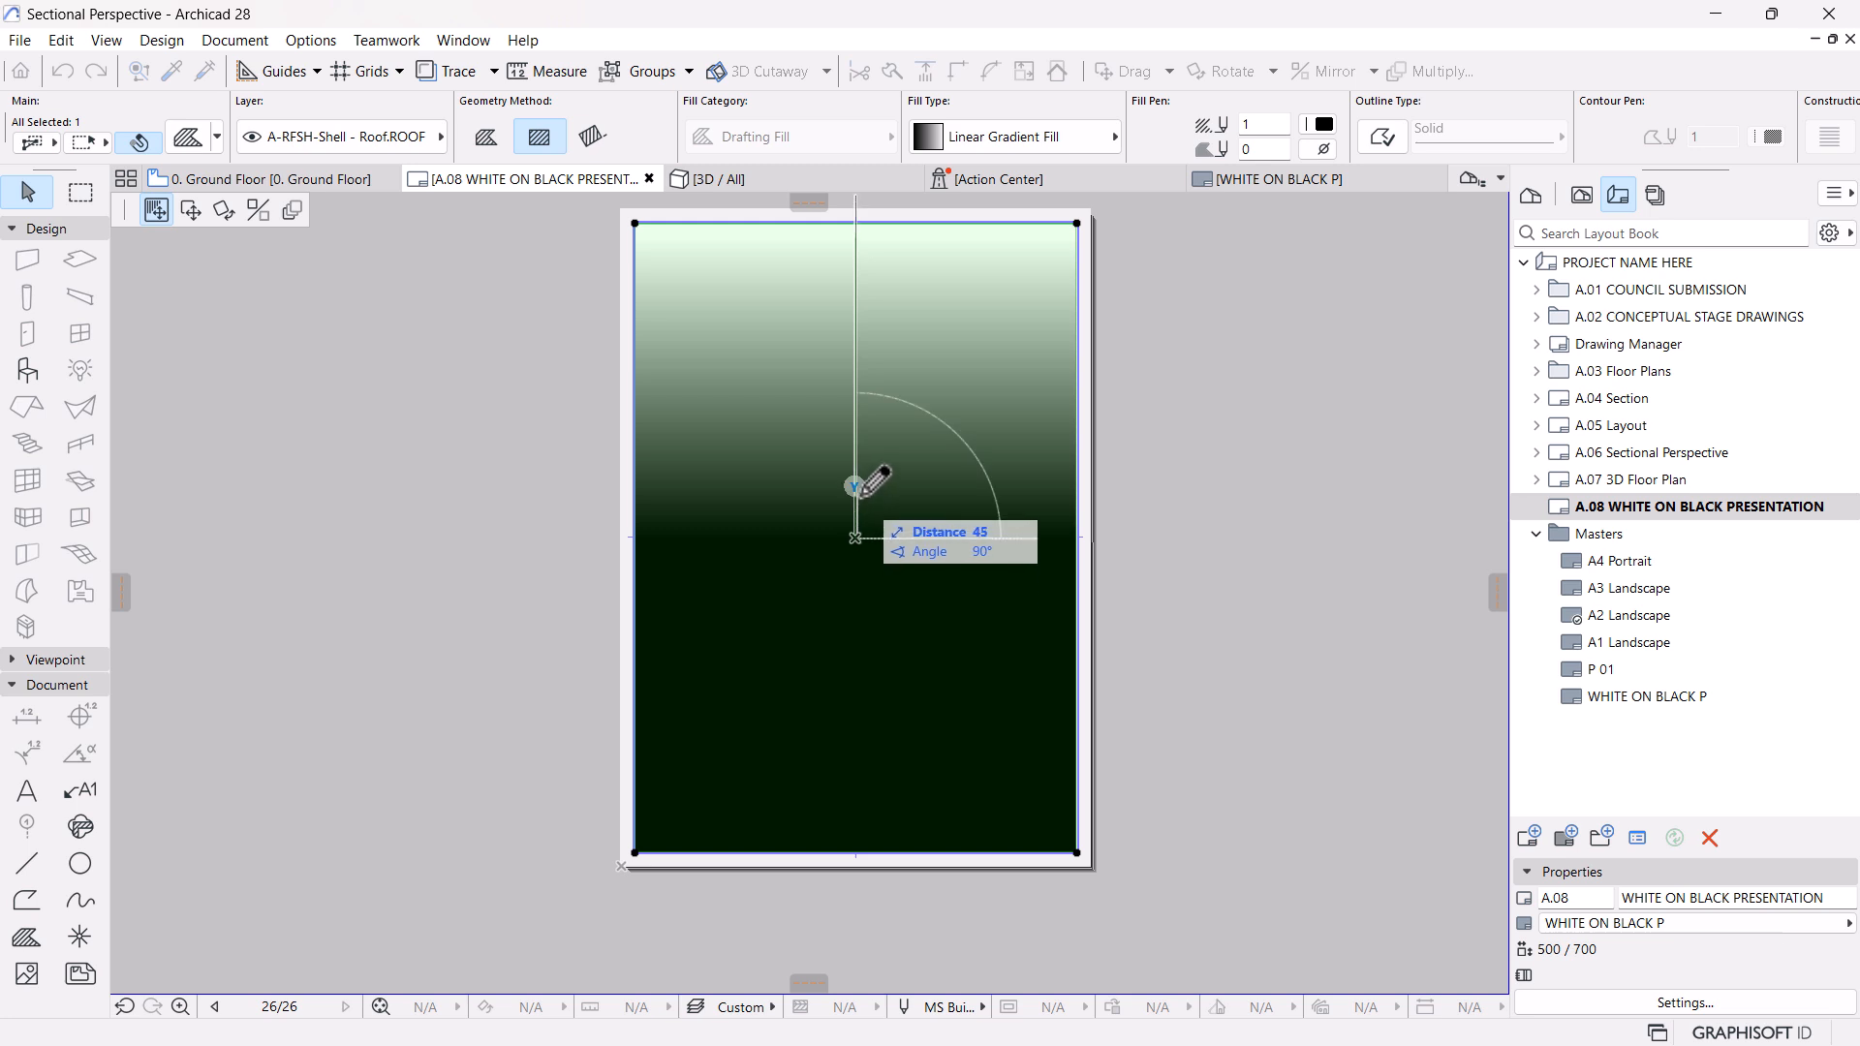
pyautogui.click(855, 491)
pyautogui.click(1176, 601)
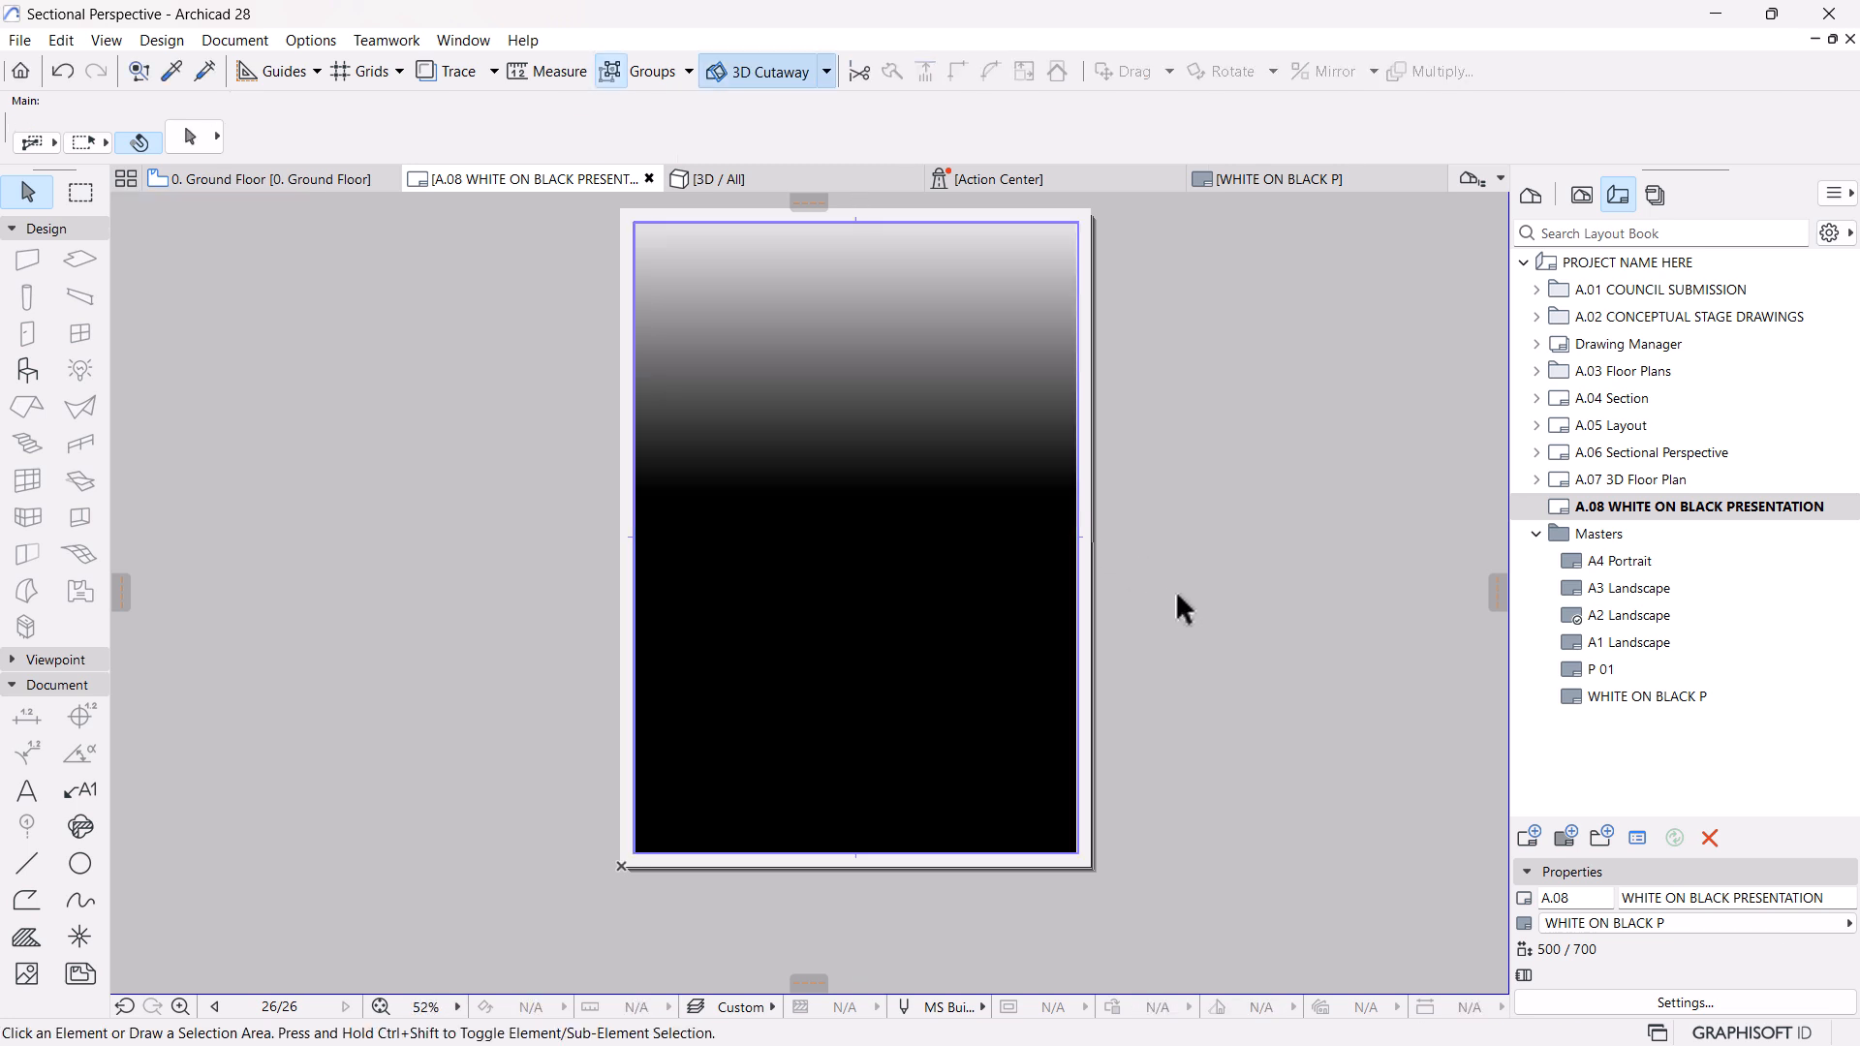
pyautogui.scroll(-3, 1100, 591)
pyautogui.scroll(1, 1068, 700)
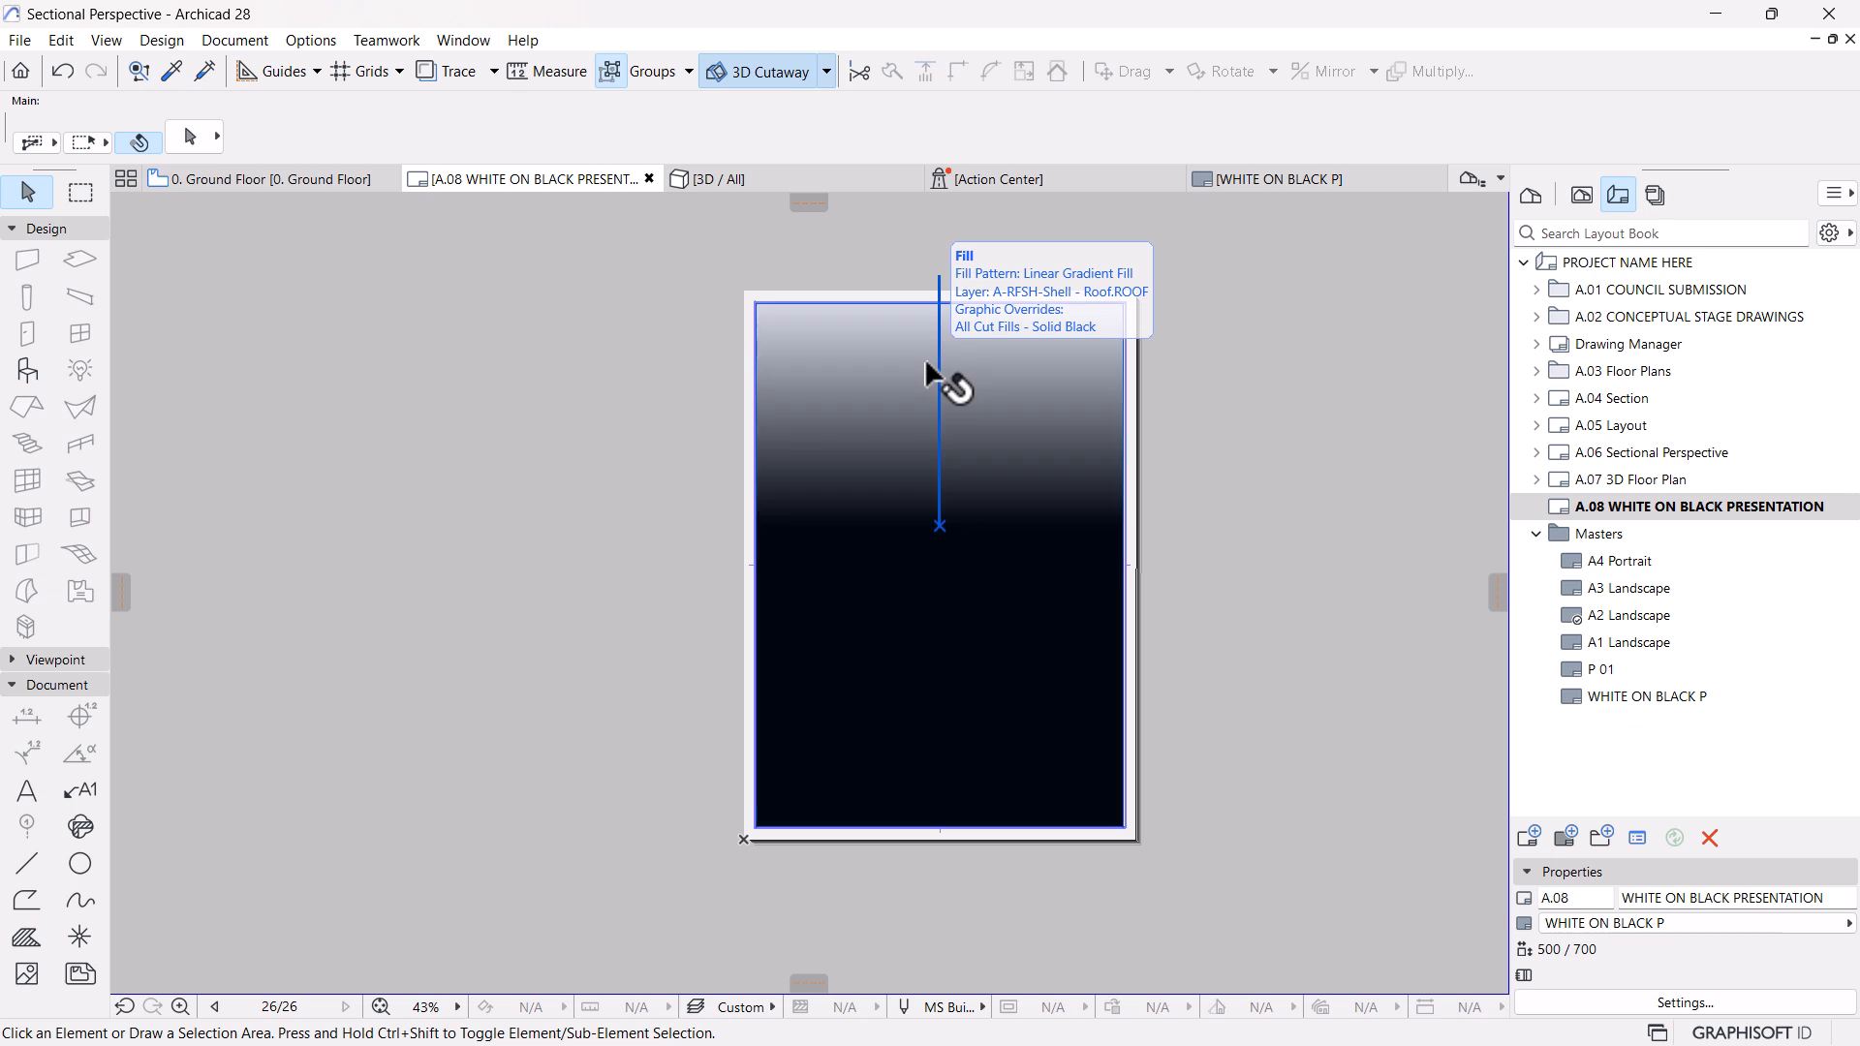
pyautogui.scroll(2, 1025, 523)
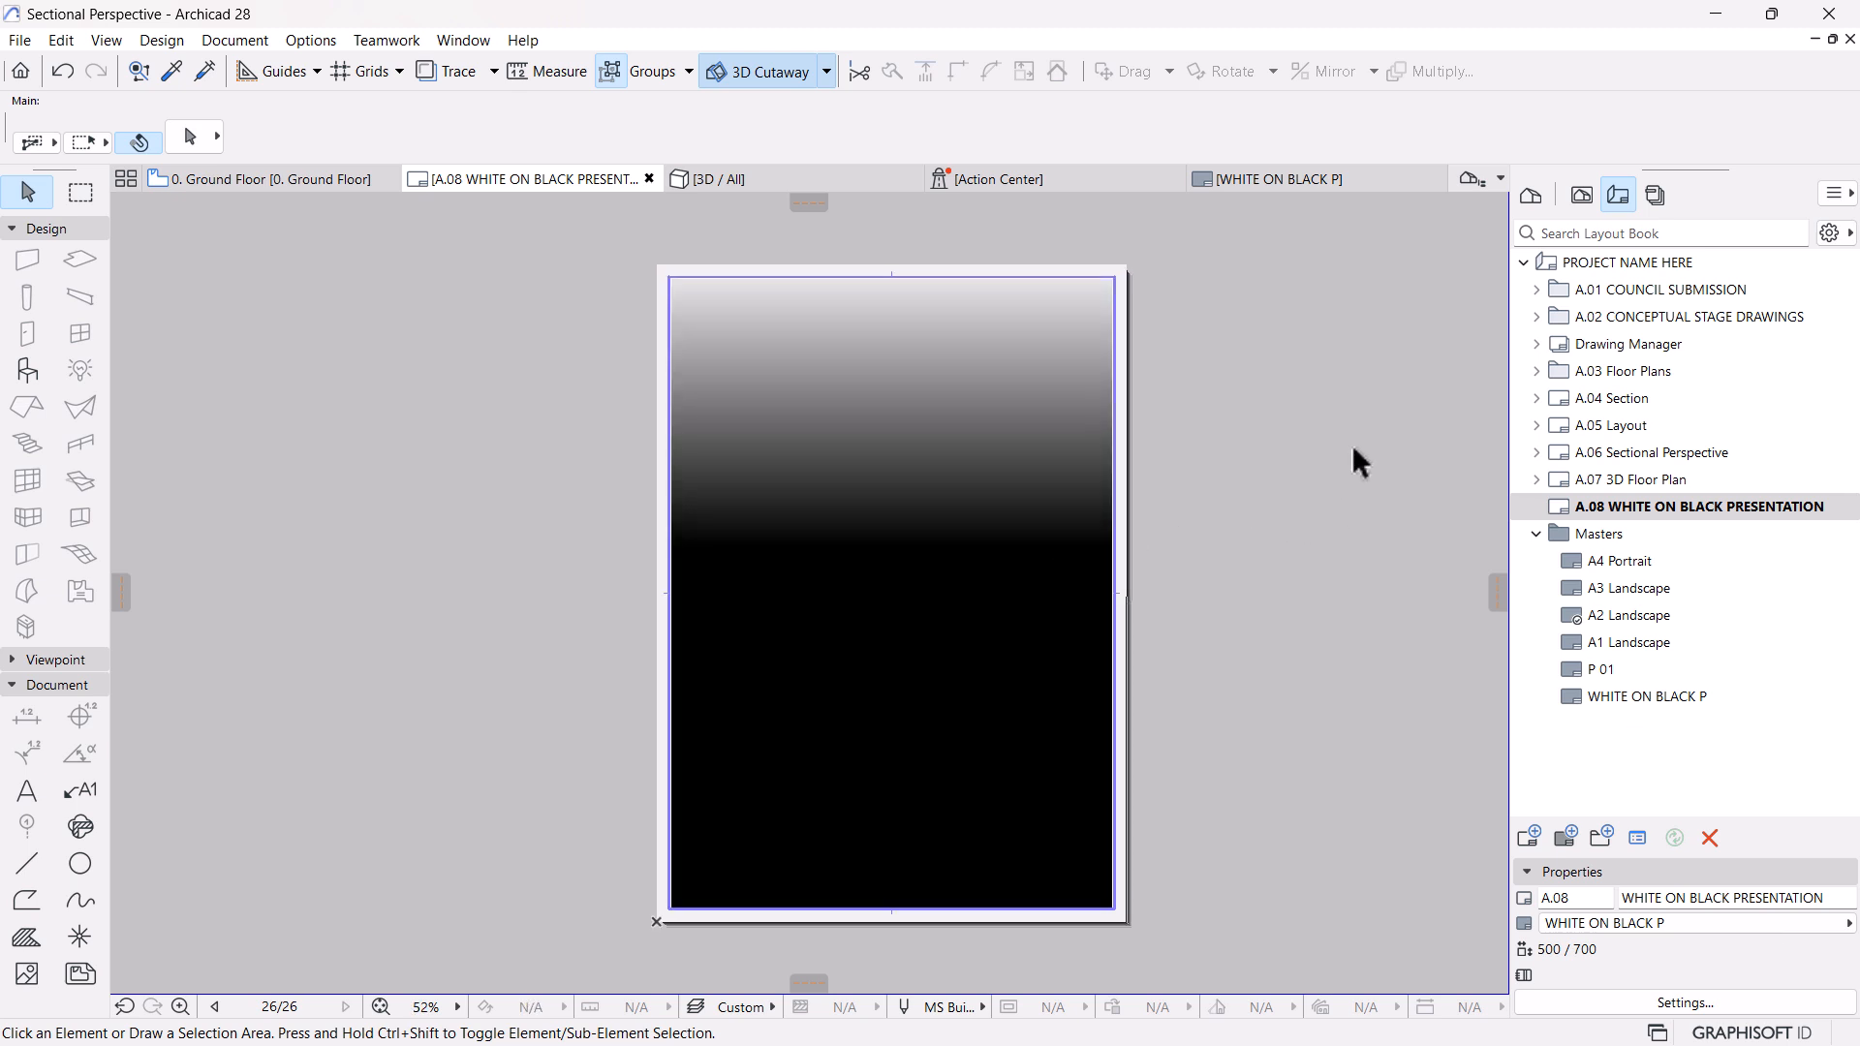
# Open the 0. Ground Floor view from the WHITE ON BLACK DRAWINGS folder of the View Map
pyautogui.click(1581, 195)
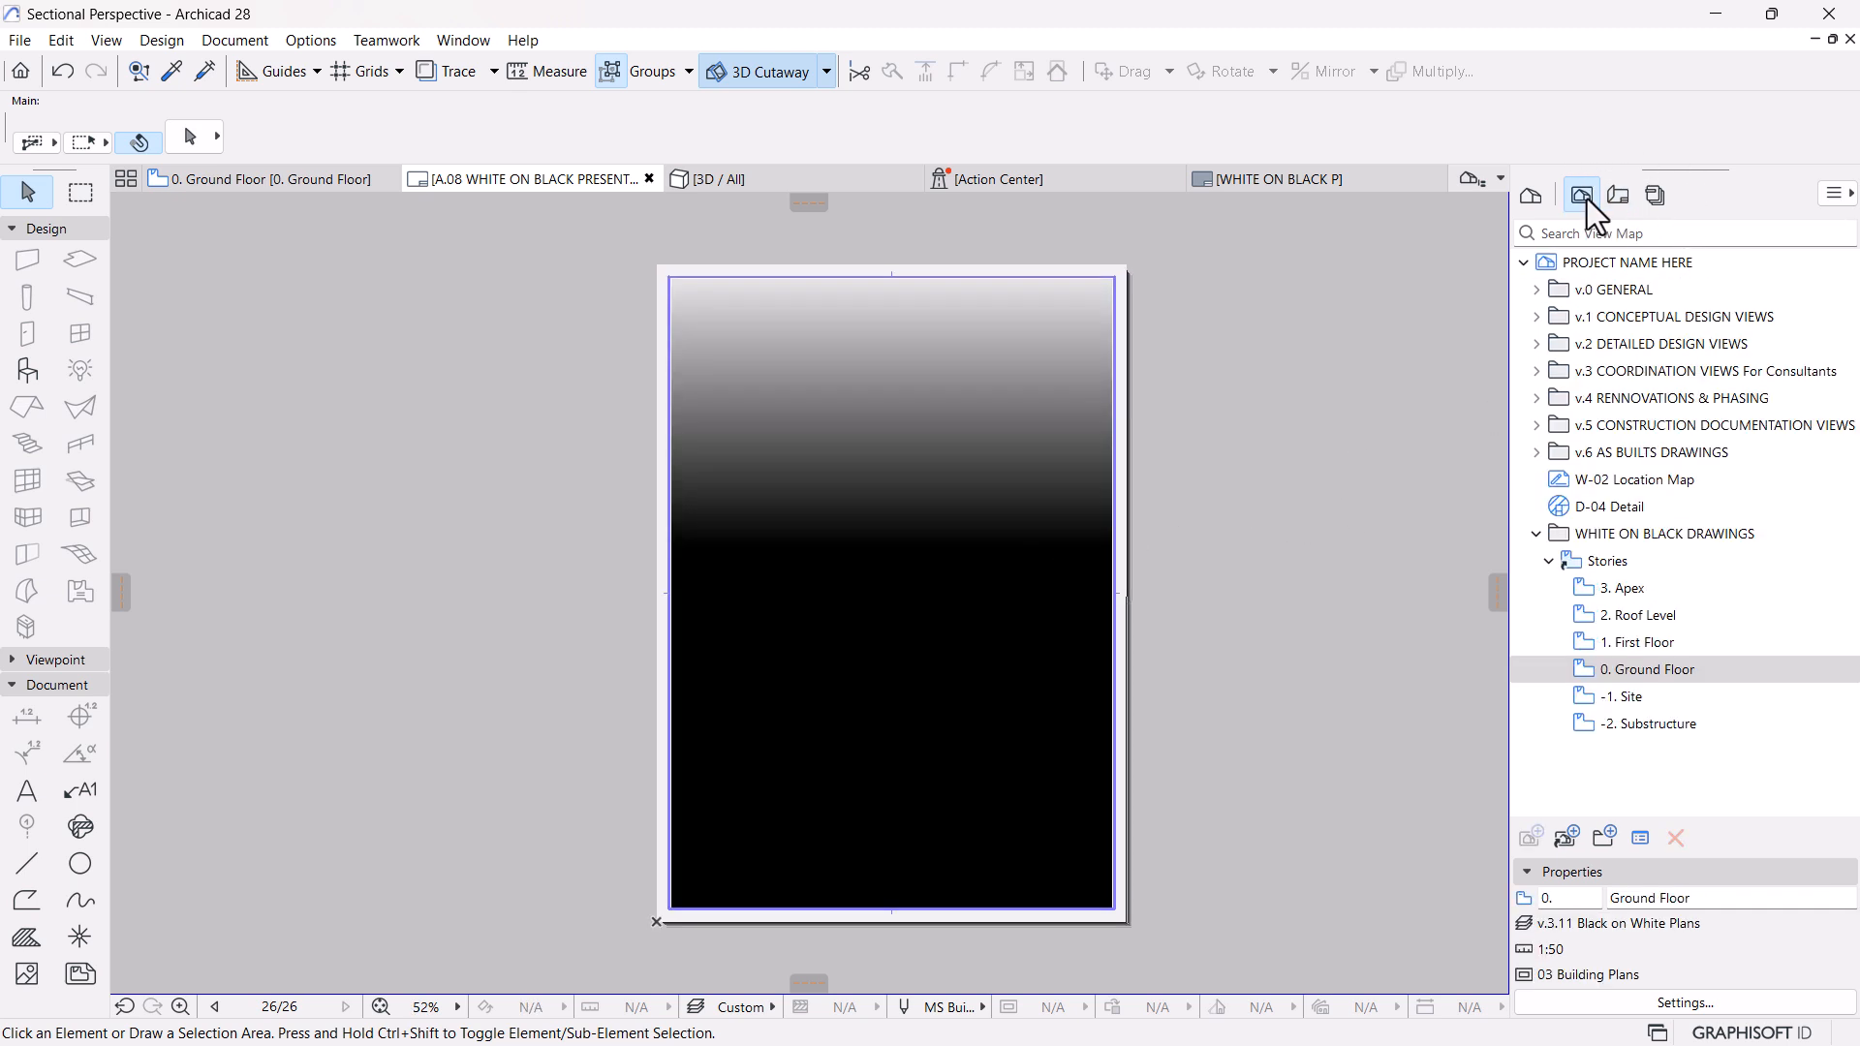
pyautogui.doubleClick(1647, 669)
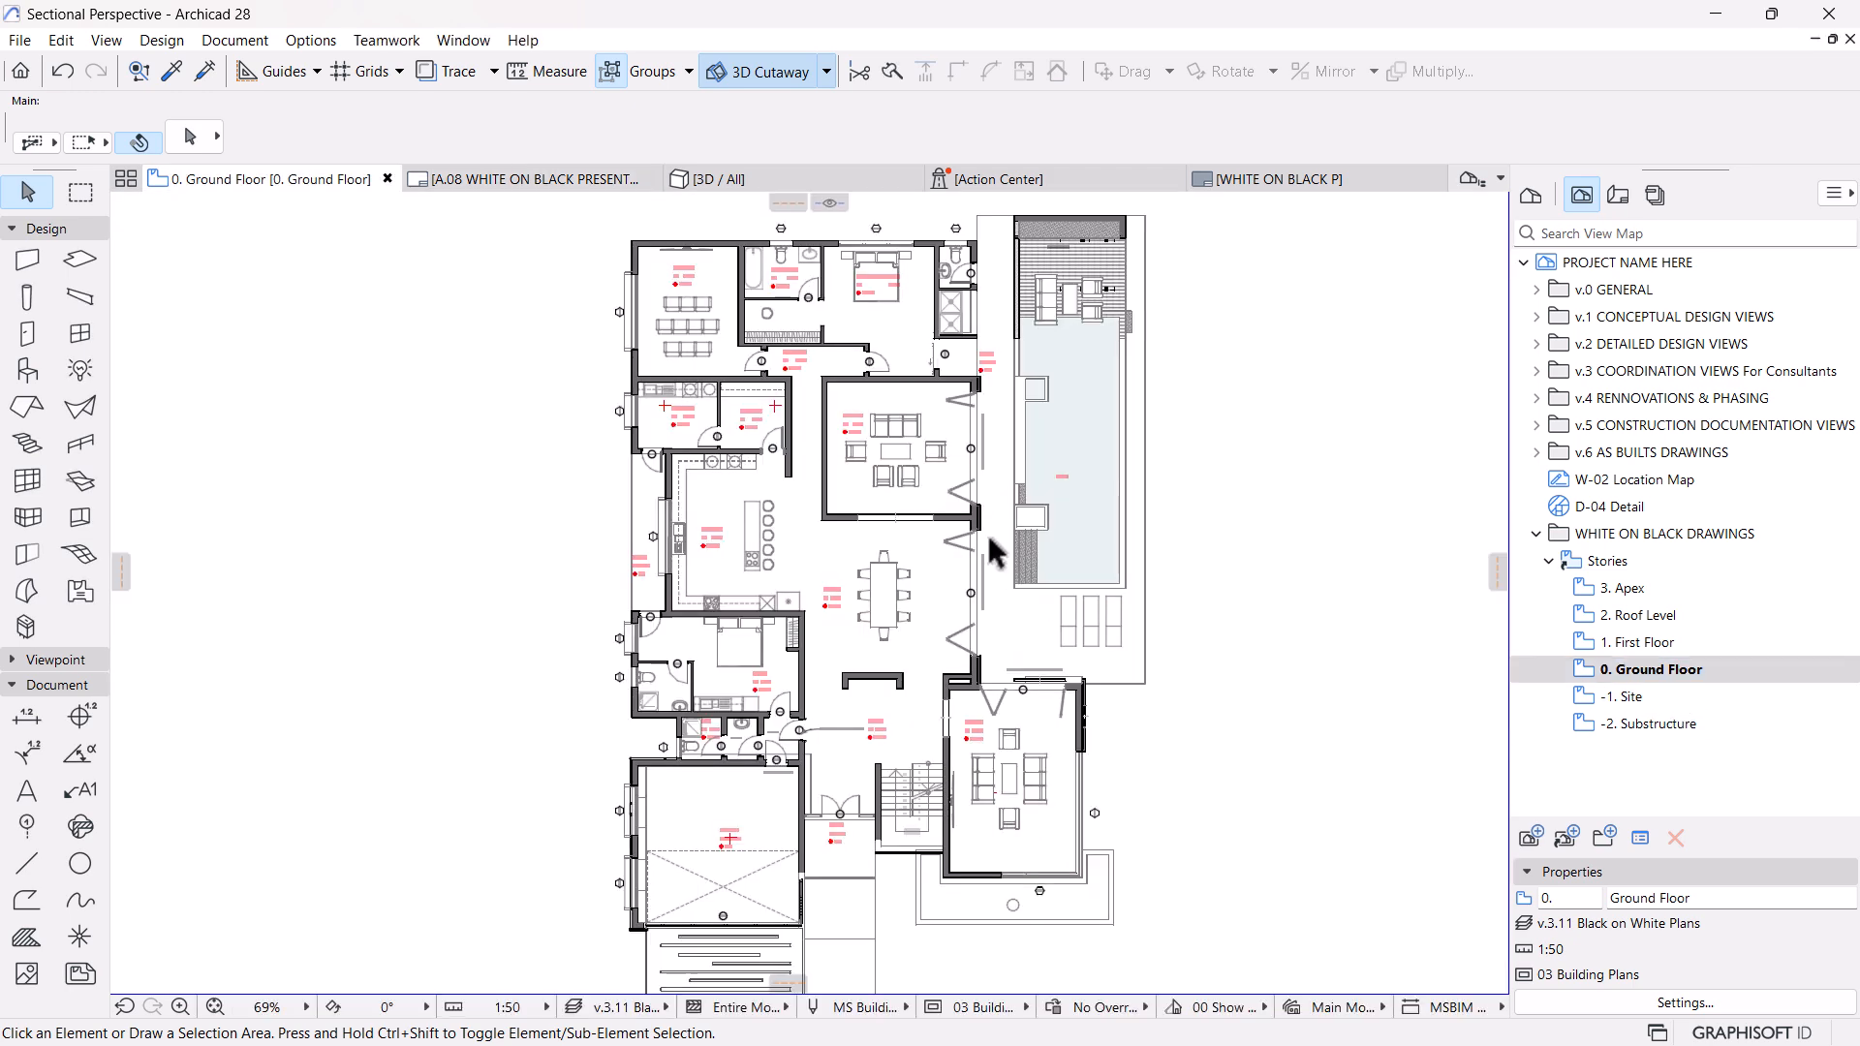
pyautogui.scroll(2, 972, 557)
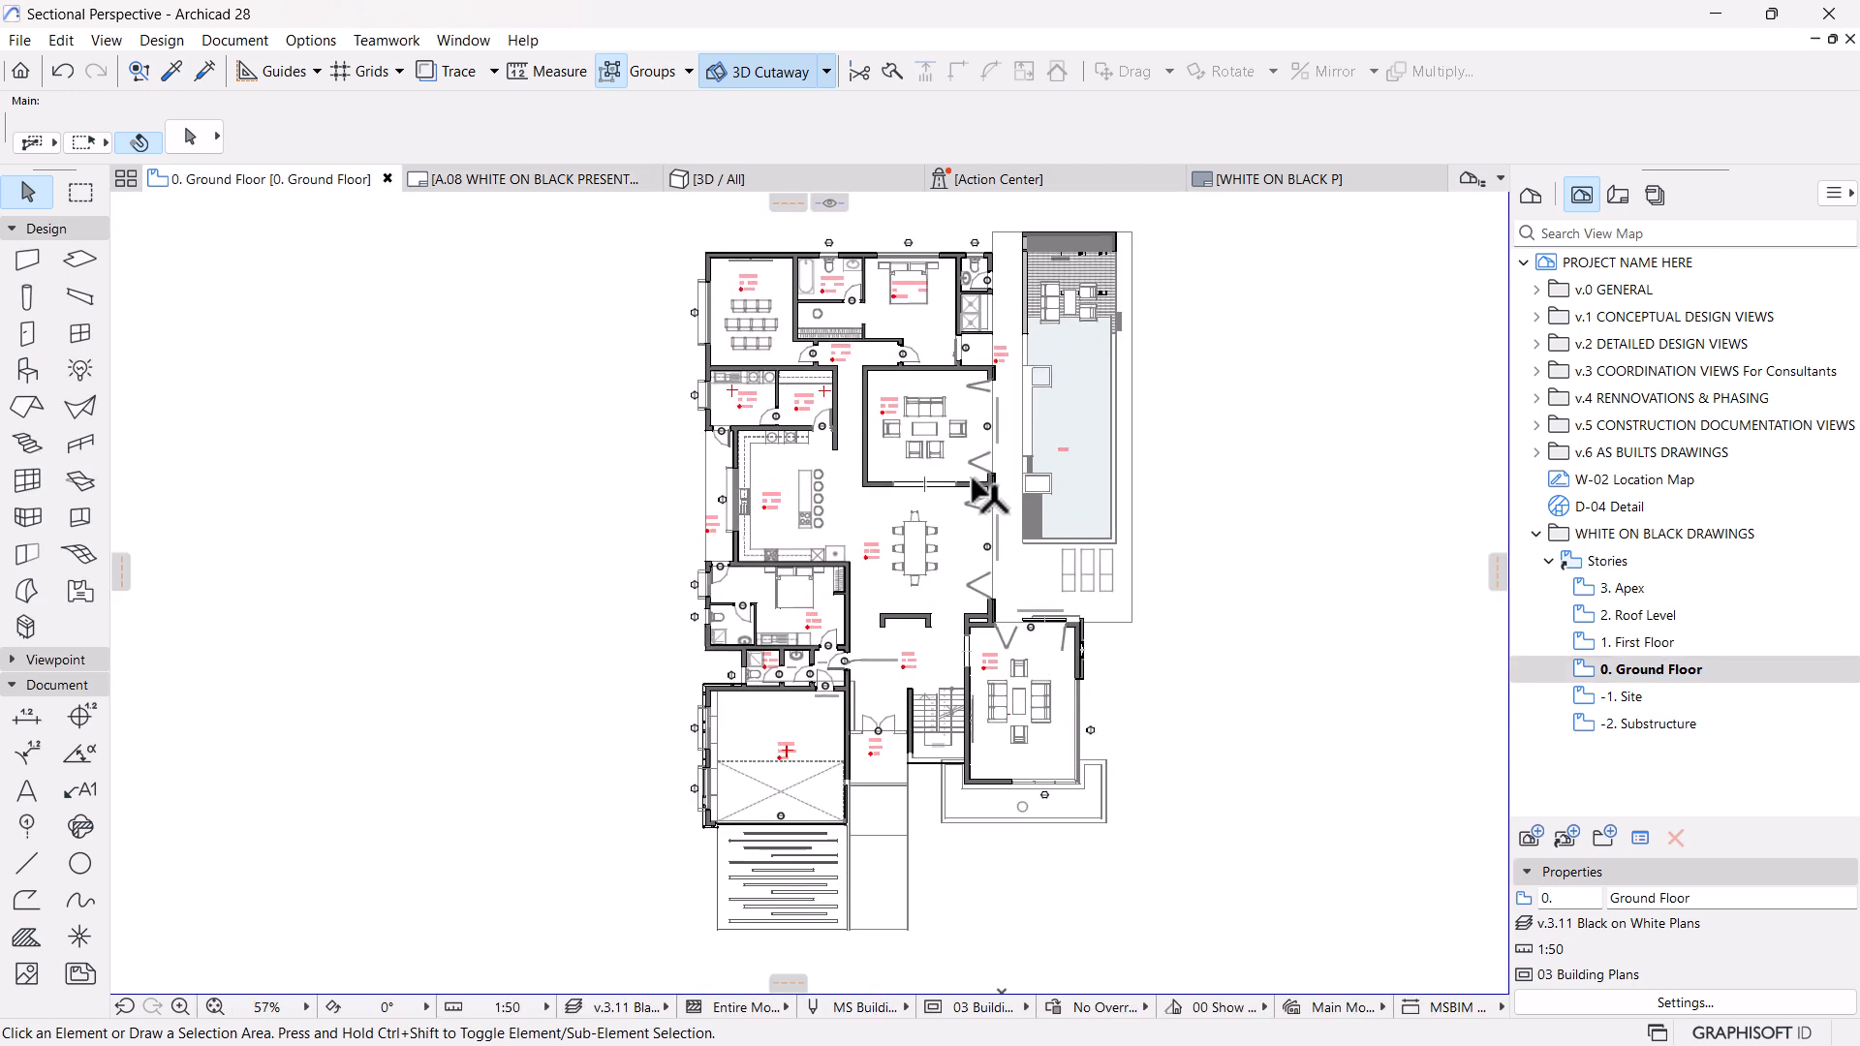
# Examine the ground floor plan's zone stamps, door and window markers, wall hatching and text notes across the rooms
pyautogui.scroll(10, 978, 494)
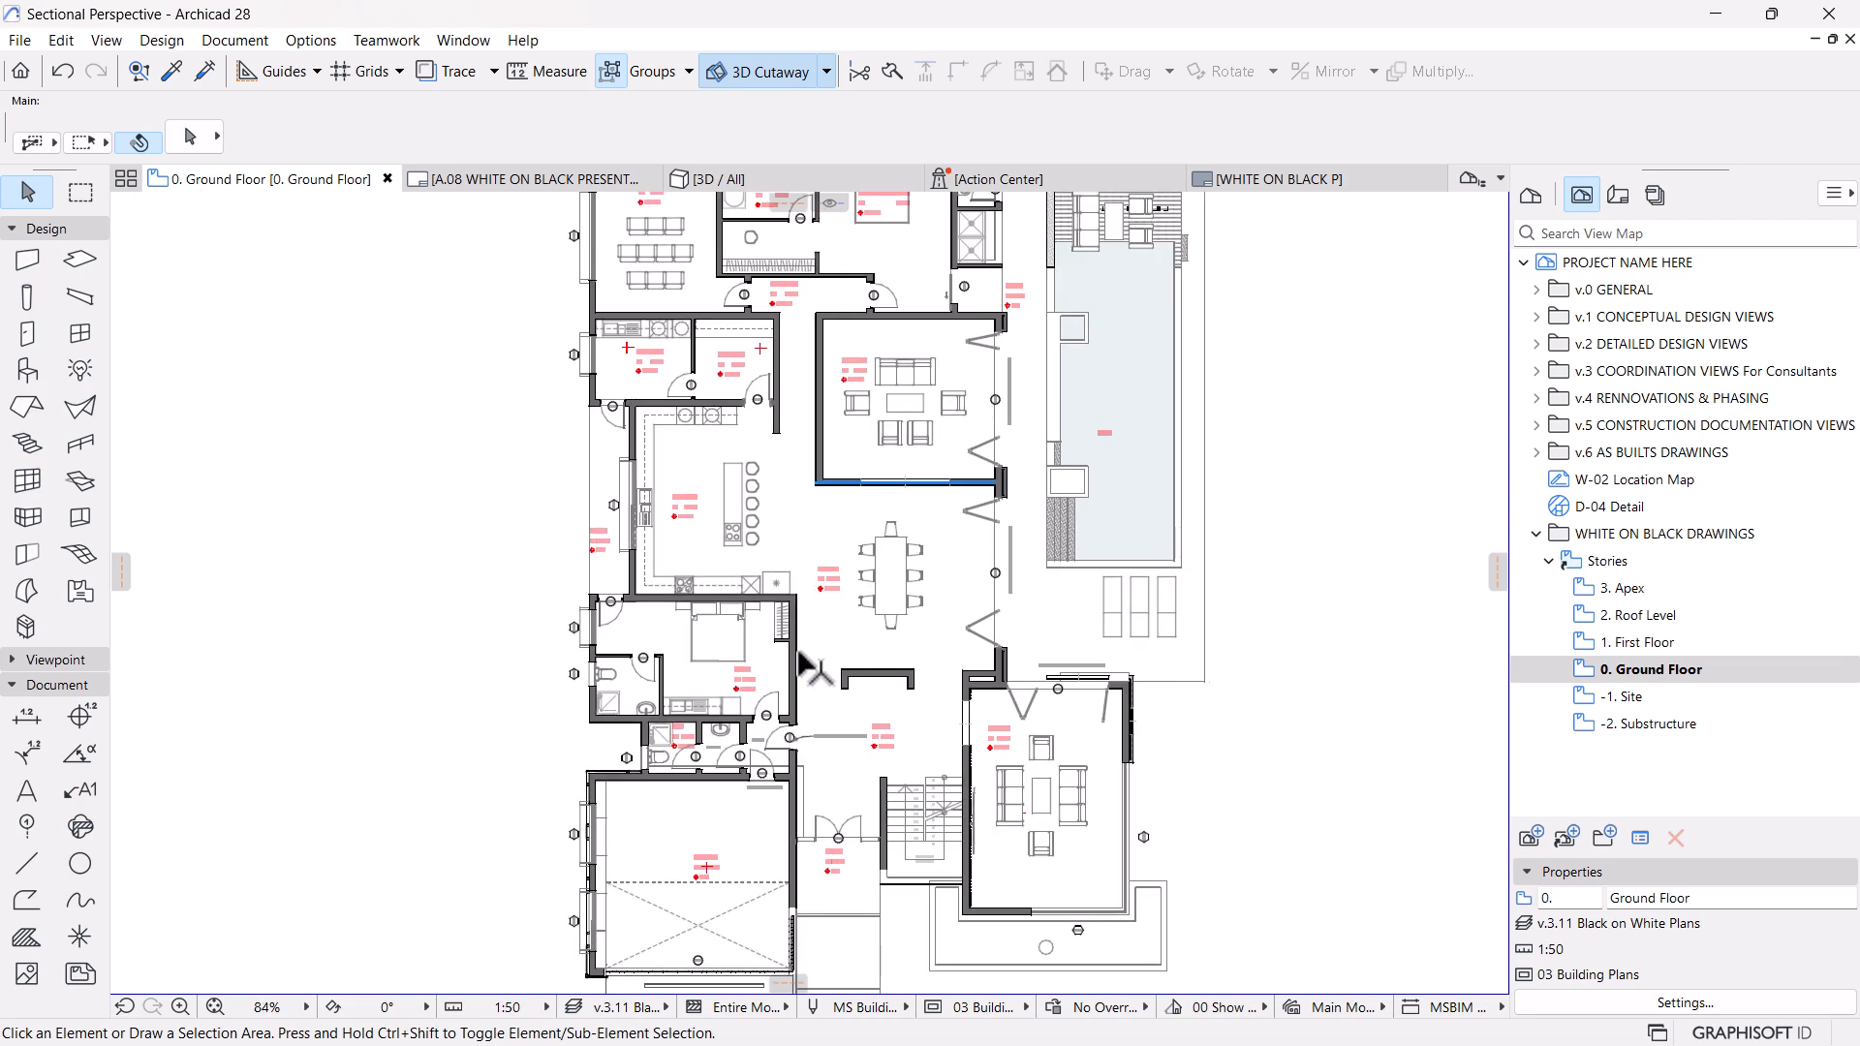
pyautogui.scroll(9, 787, 823)
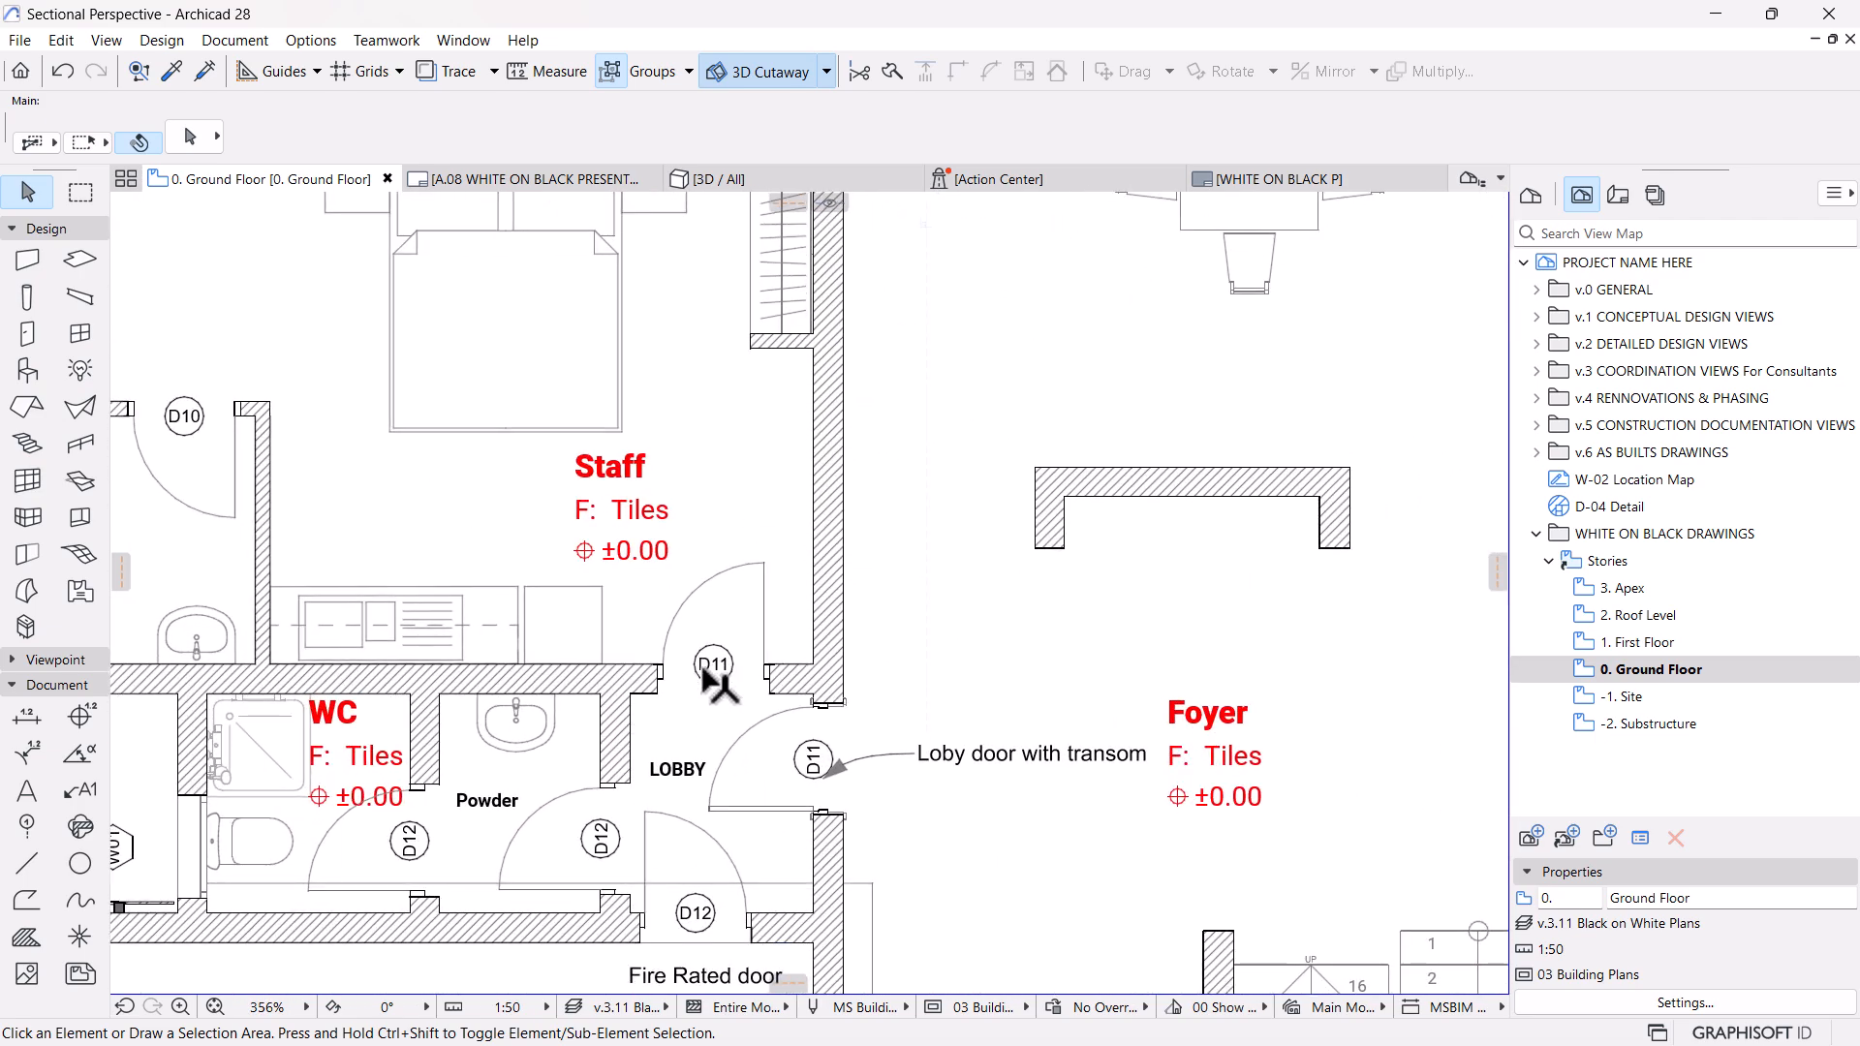
pyautogui.scroll(-9, 717, 679)
pyautogui.scroll(13, 543, 853)
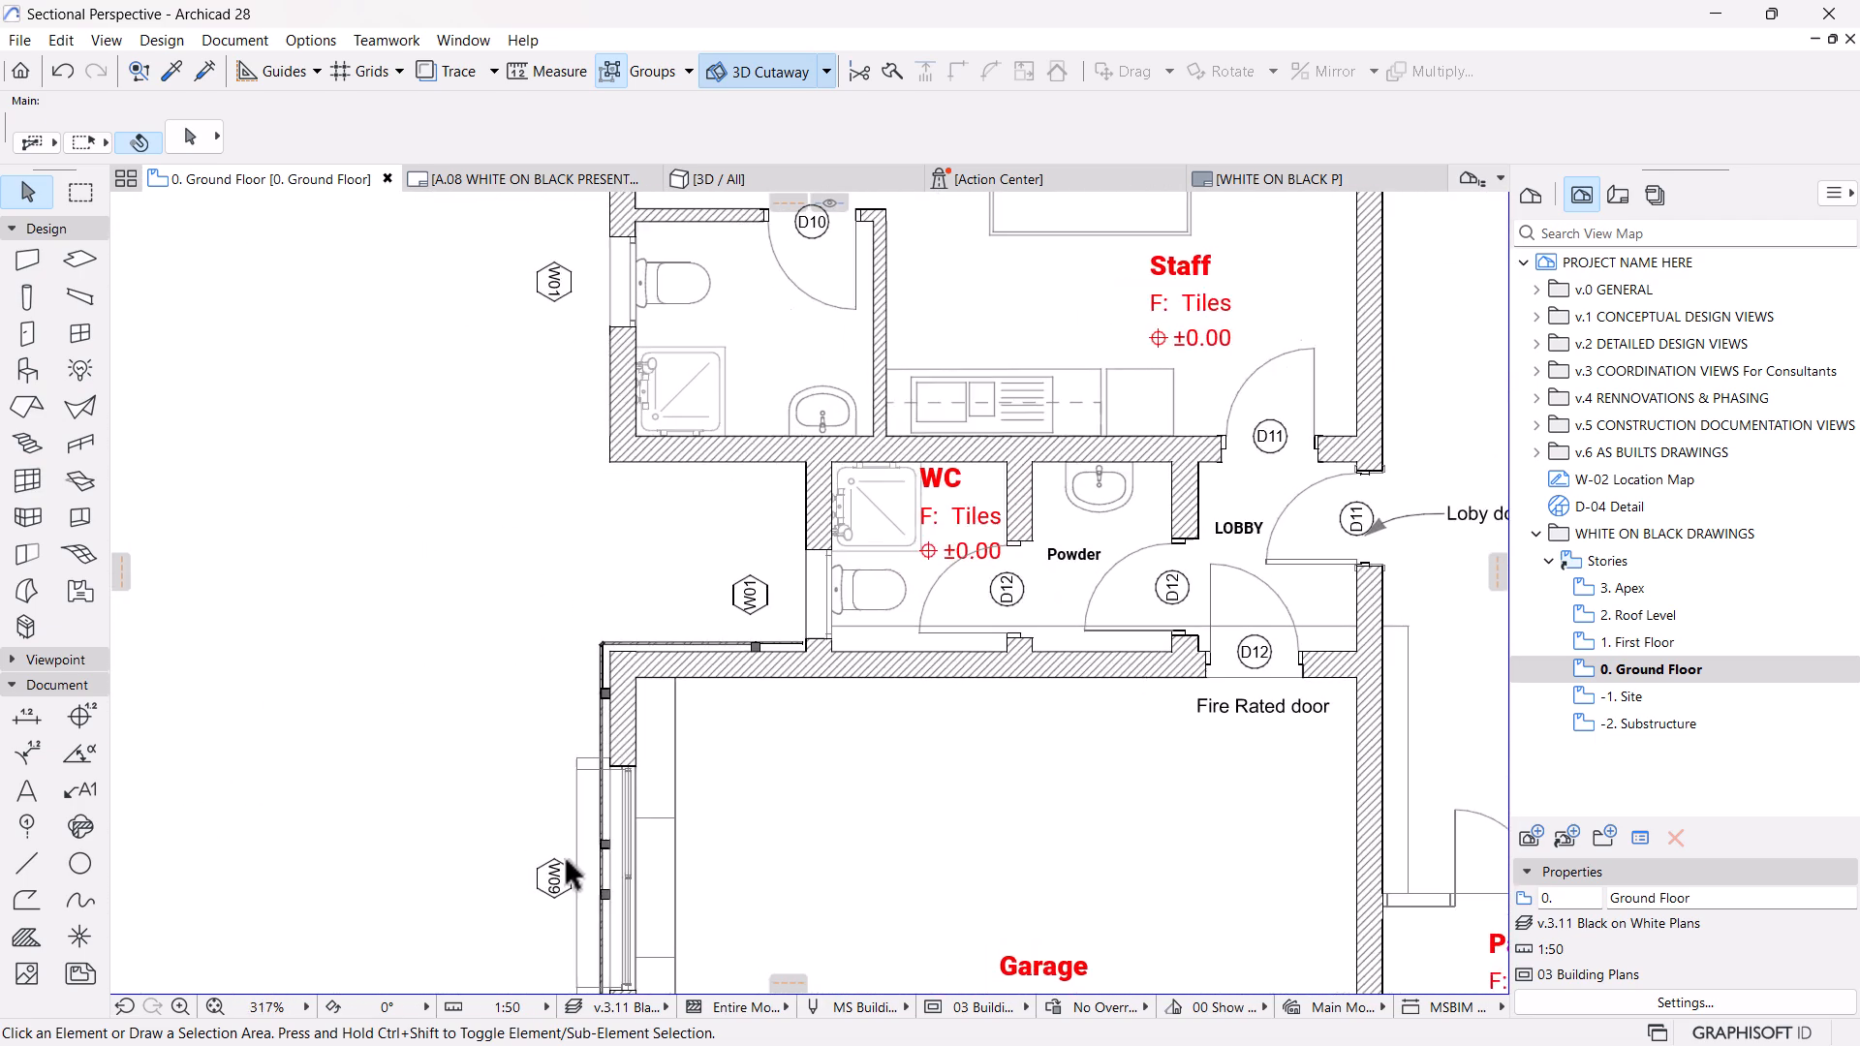
pyautogui.scroll(-8, 843, 775)
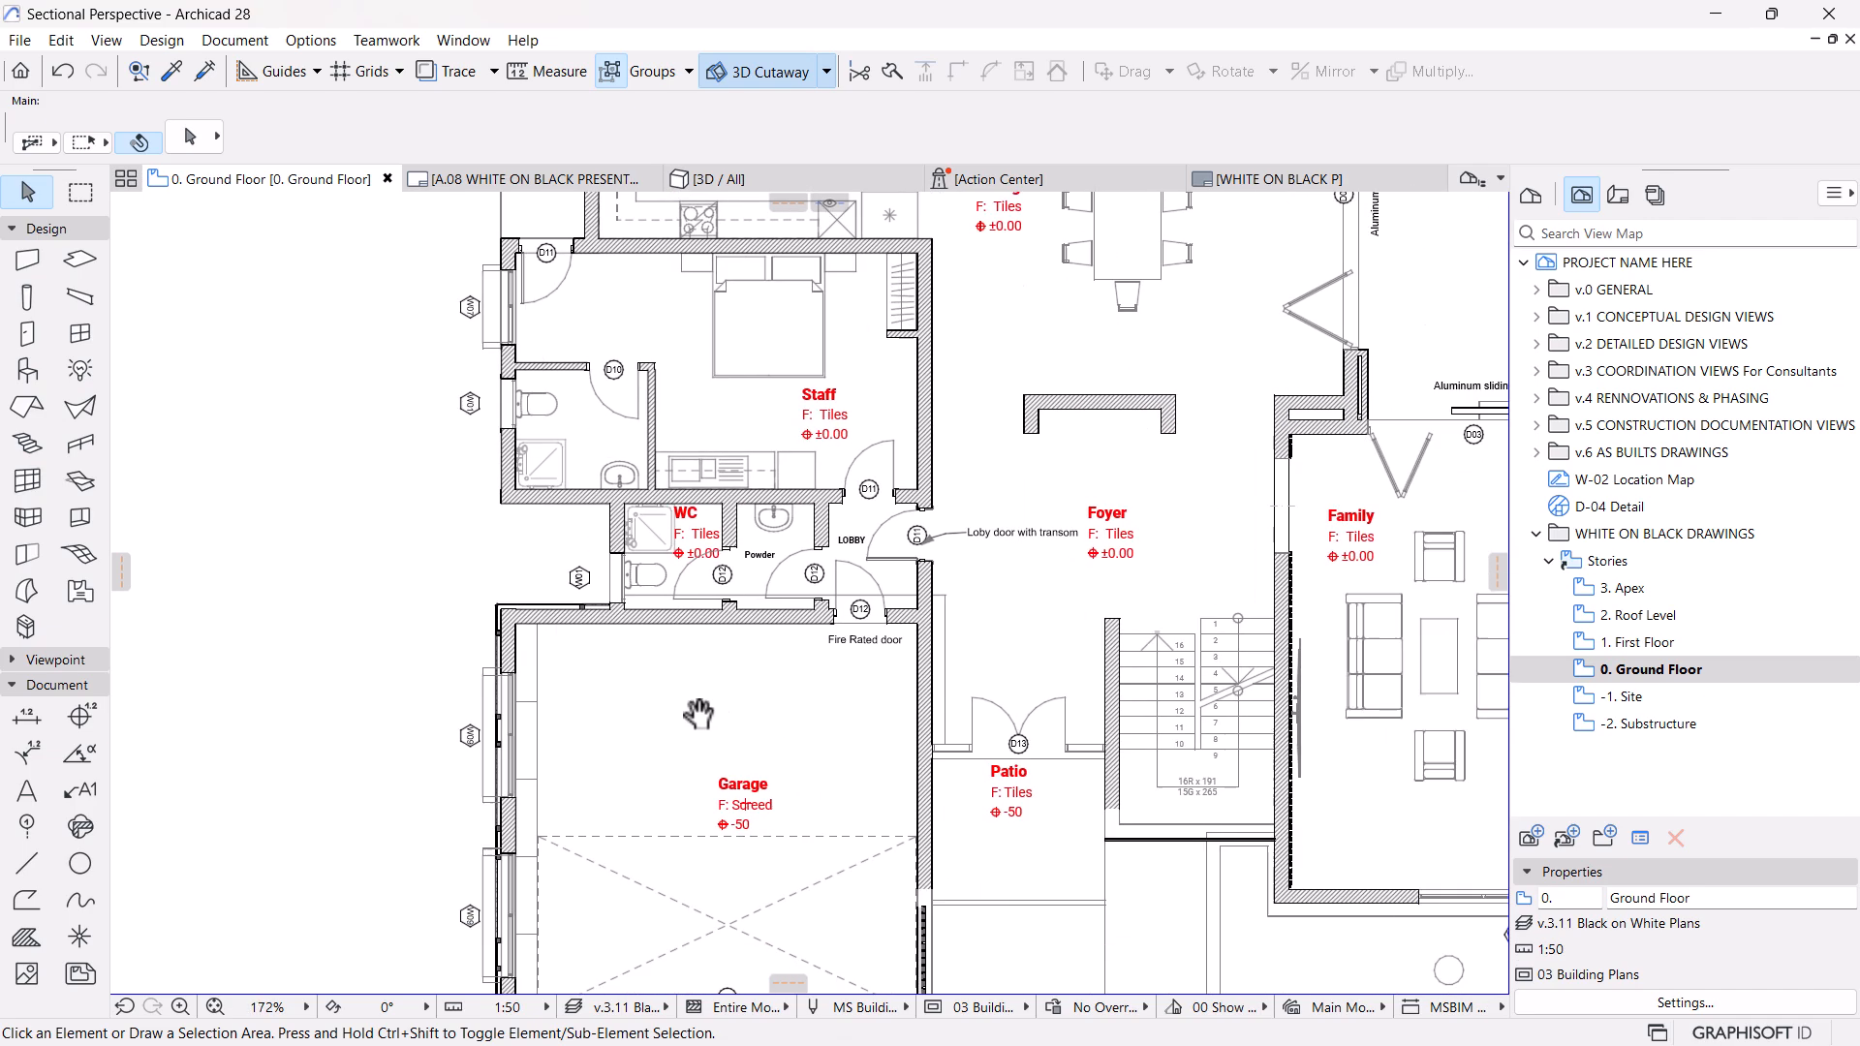
pyautogui.scroll(-3, 762, 715)
pyautogui.moveTo(1071, 824); pyautogui.dragTo(826, 901, button='middle')
pyautogui.moveTo(583, 620); pyautogui.dragTo(767, 829, button='middle')
pyautogui.scroll(3, 600, 590)
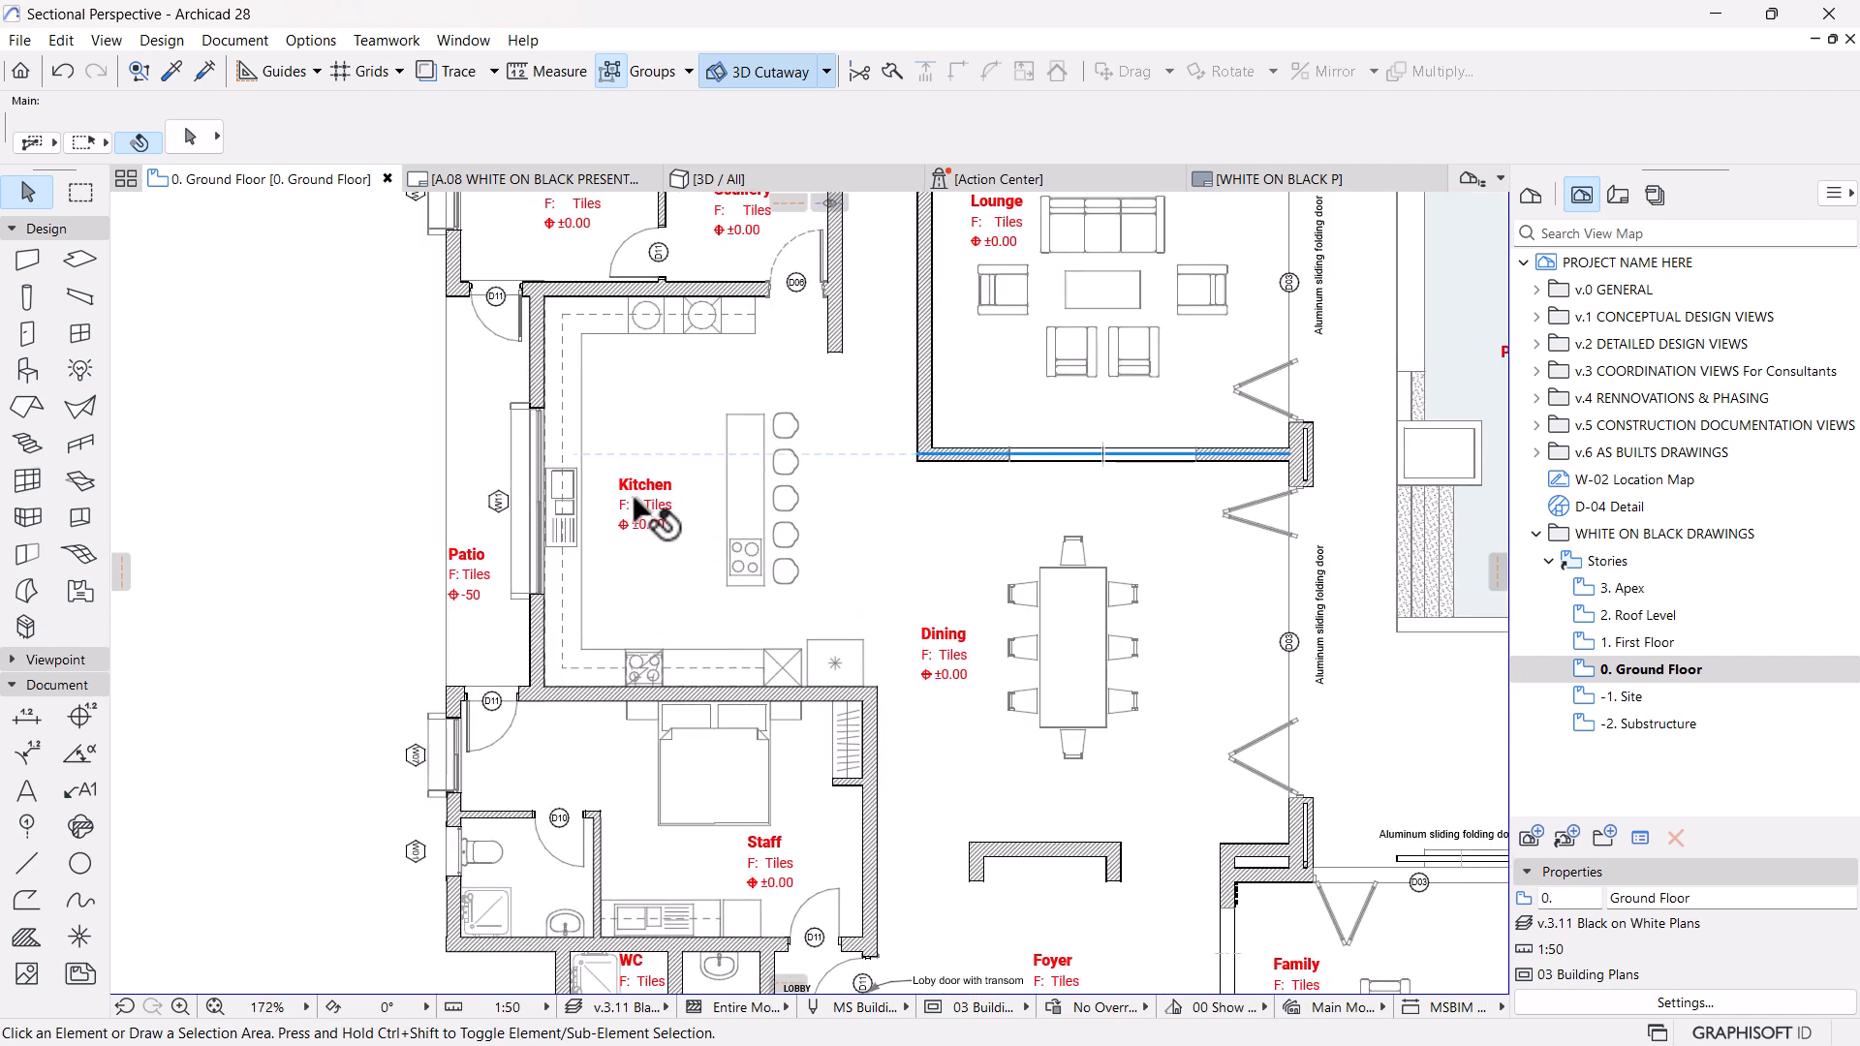
pyautogui.scroll(-5, 1088, 698)
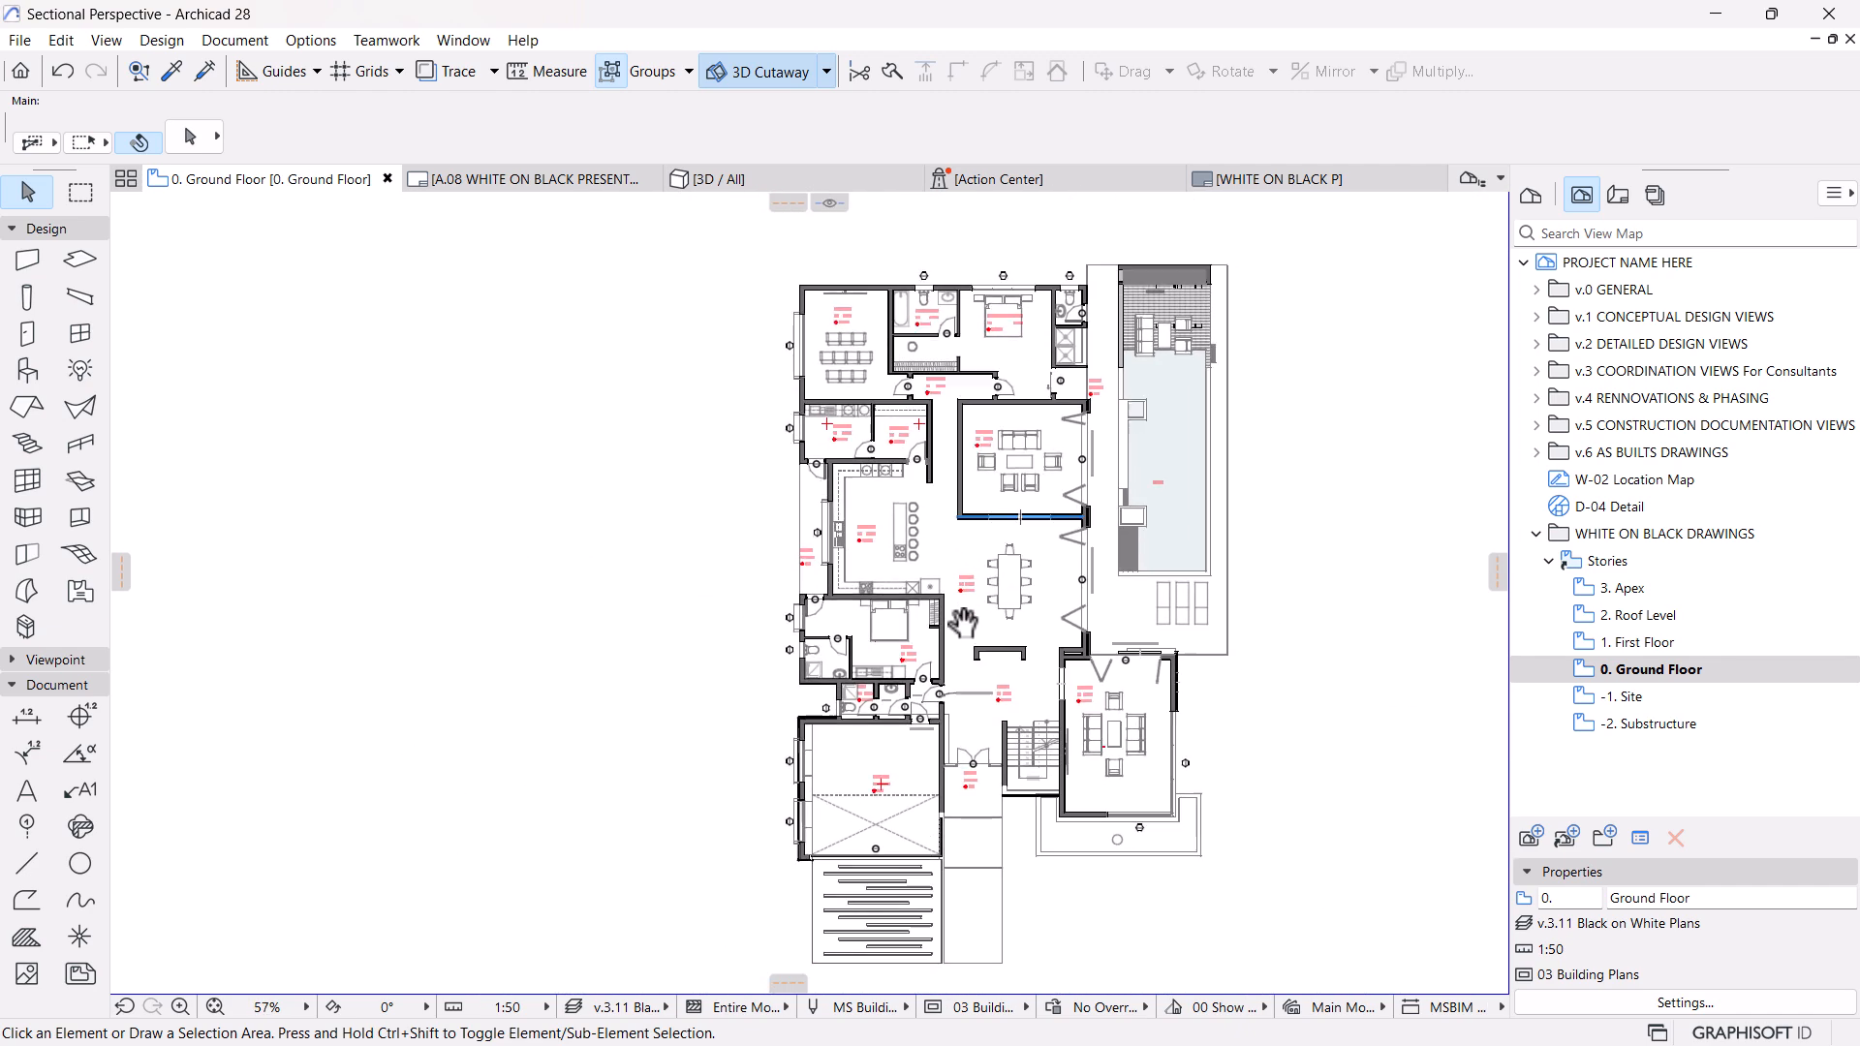
pyautogui.scroll(5, 1071, 758)
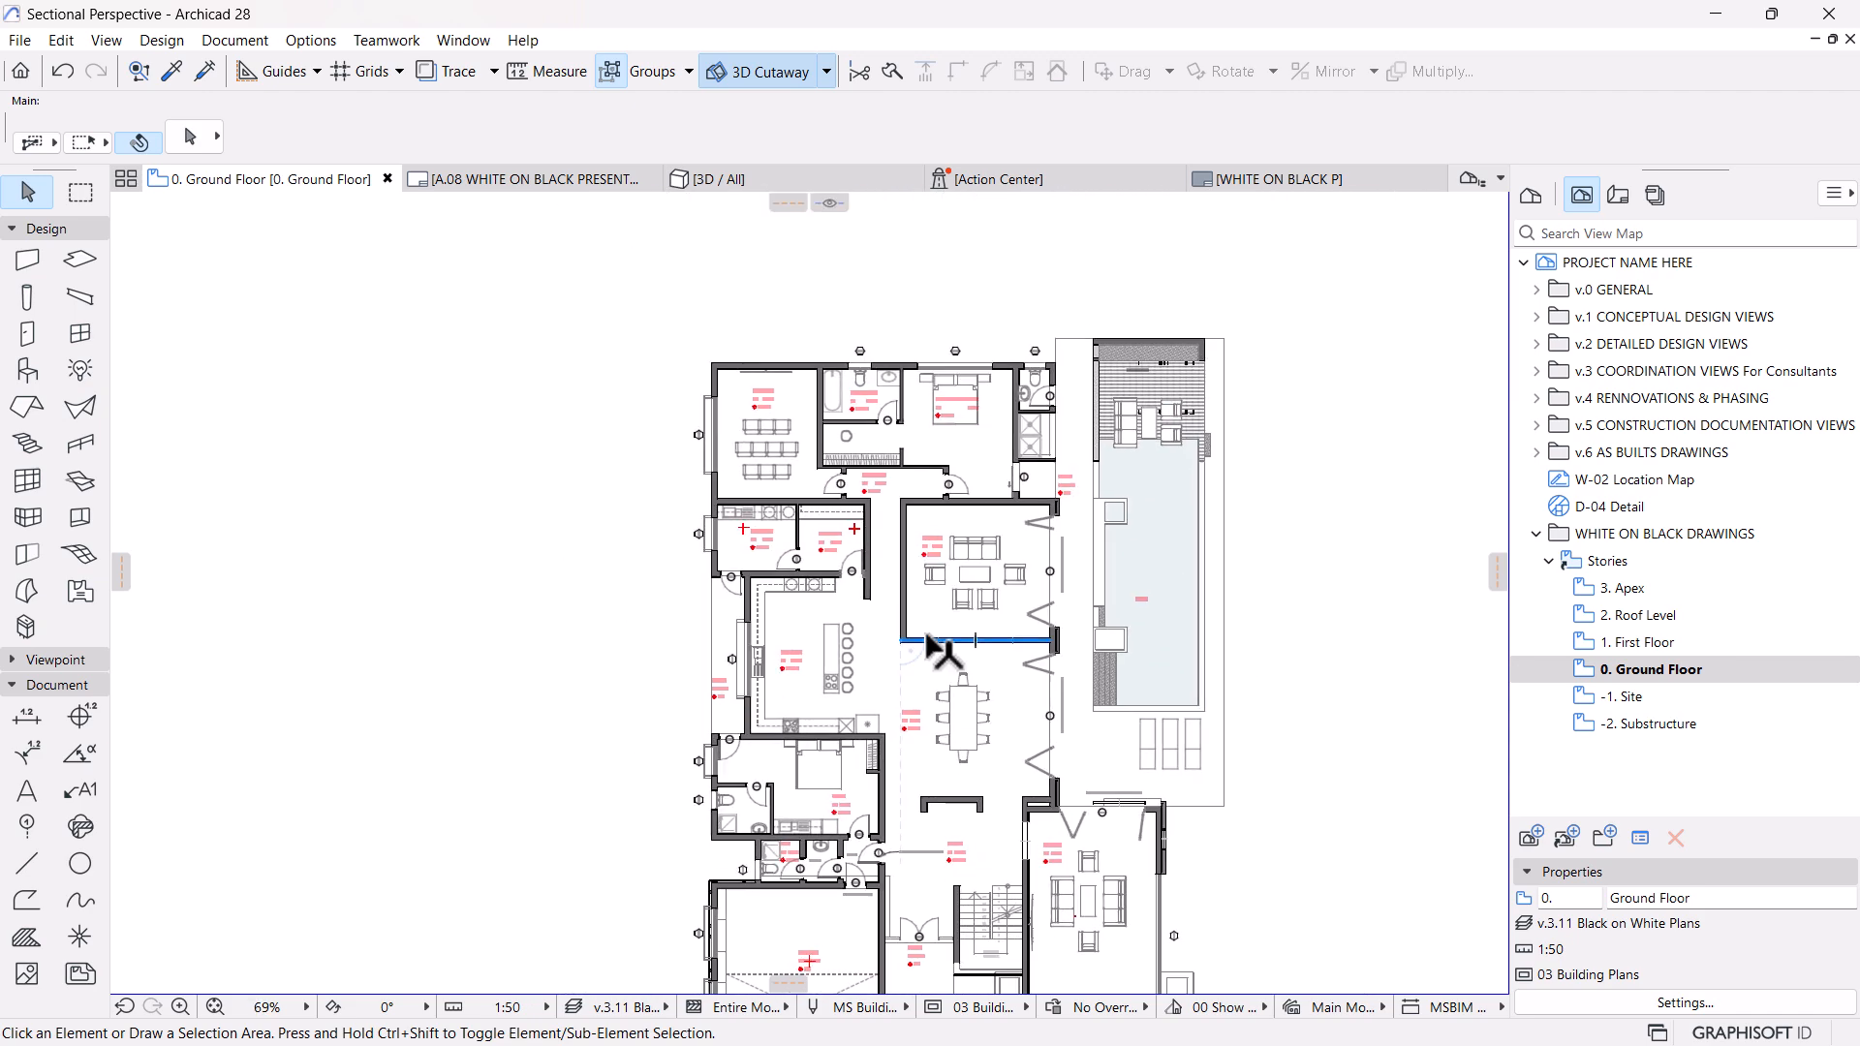
pyautogui.scroll(1, 889, 591)
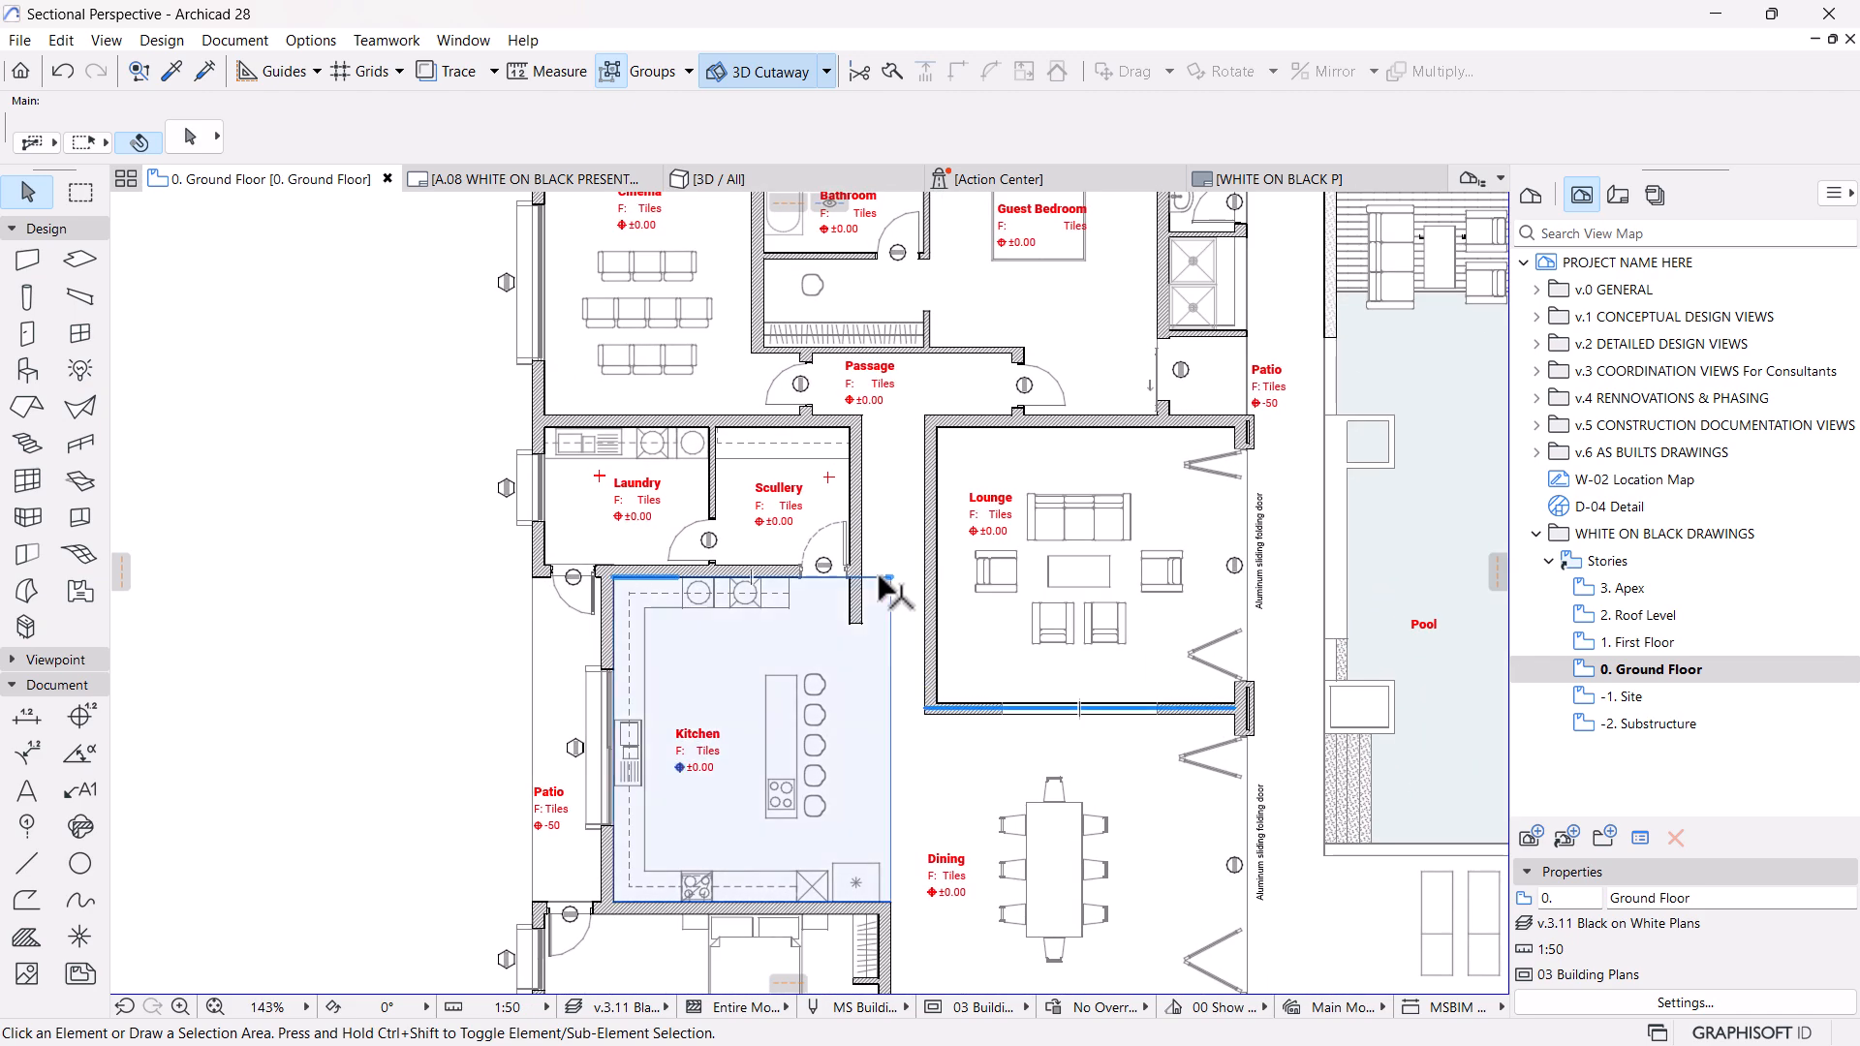
pyautogui.scroll(-2, 988, 581)
pyautogui.scroll(-4, 980, 557)
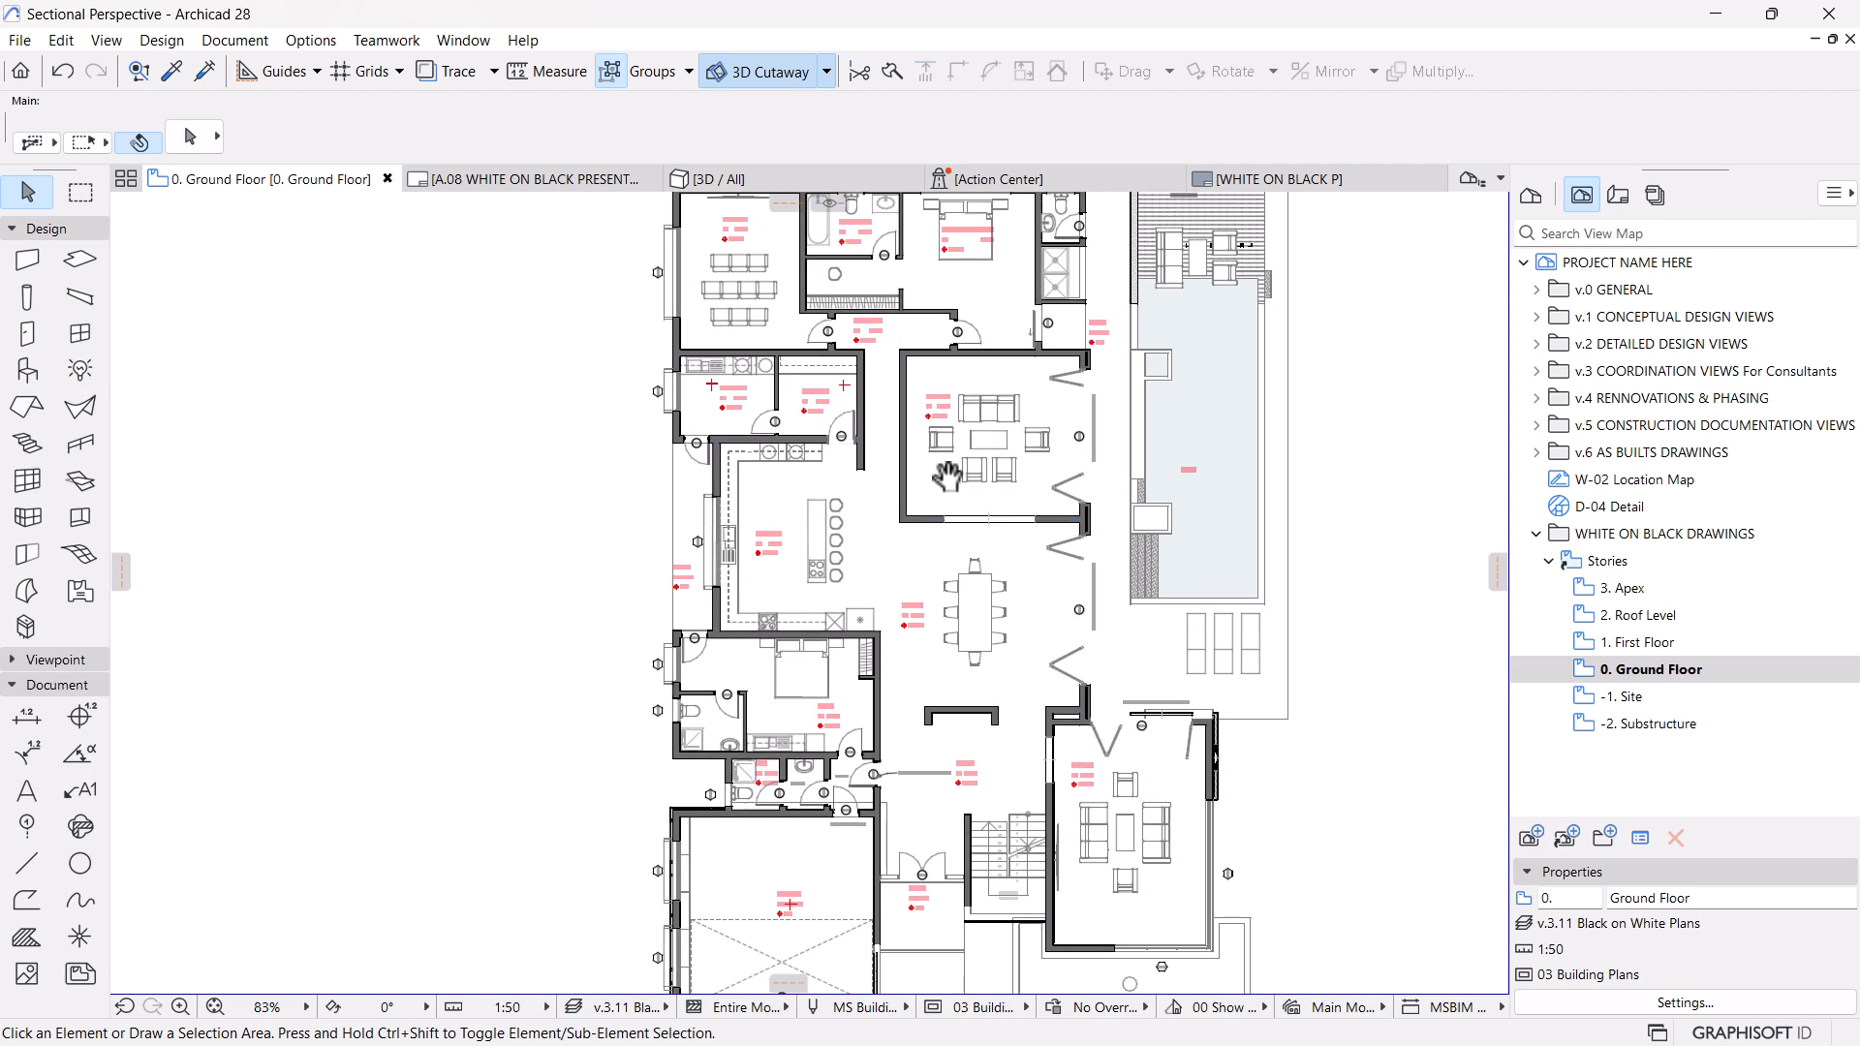
pyautogui.scroll(3, 1054, 516)
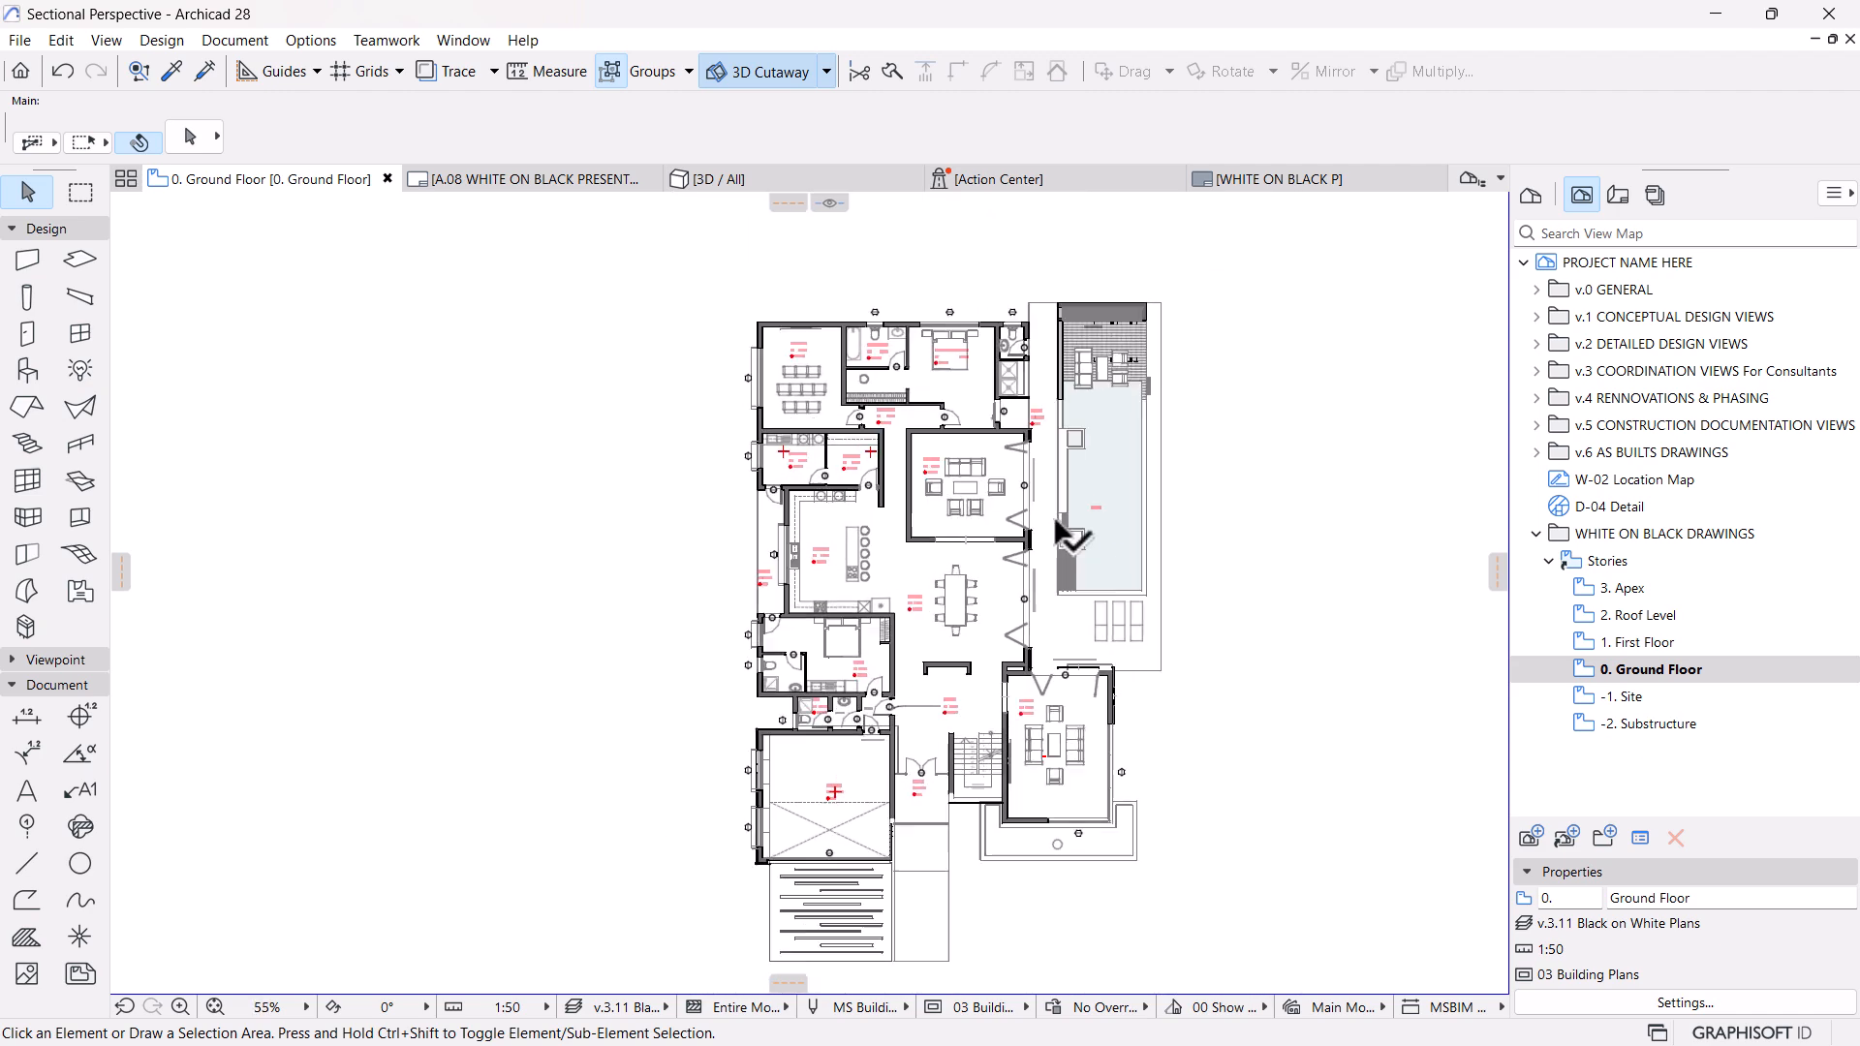
pyautogui.scroll(1, 908, 621)
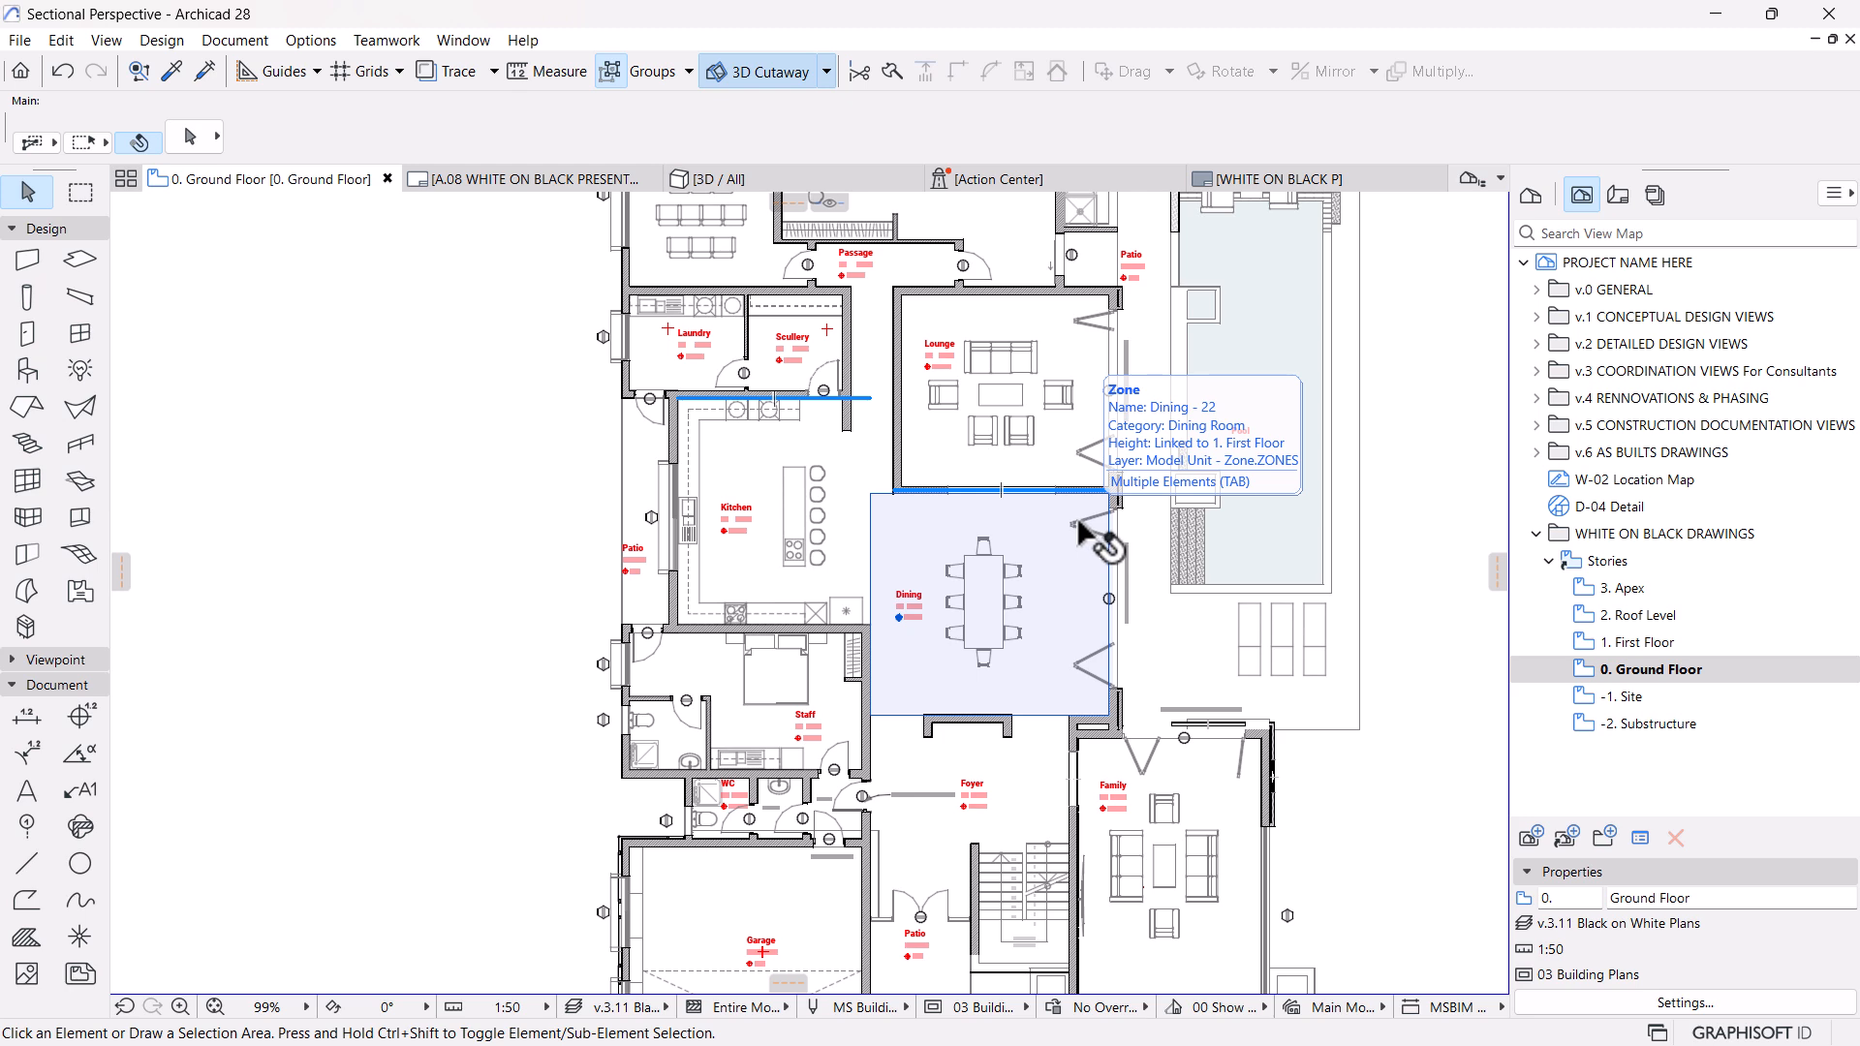
pyautogui.scroll(3, 548, 768)
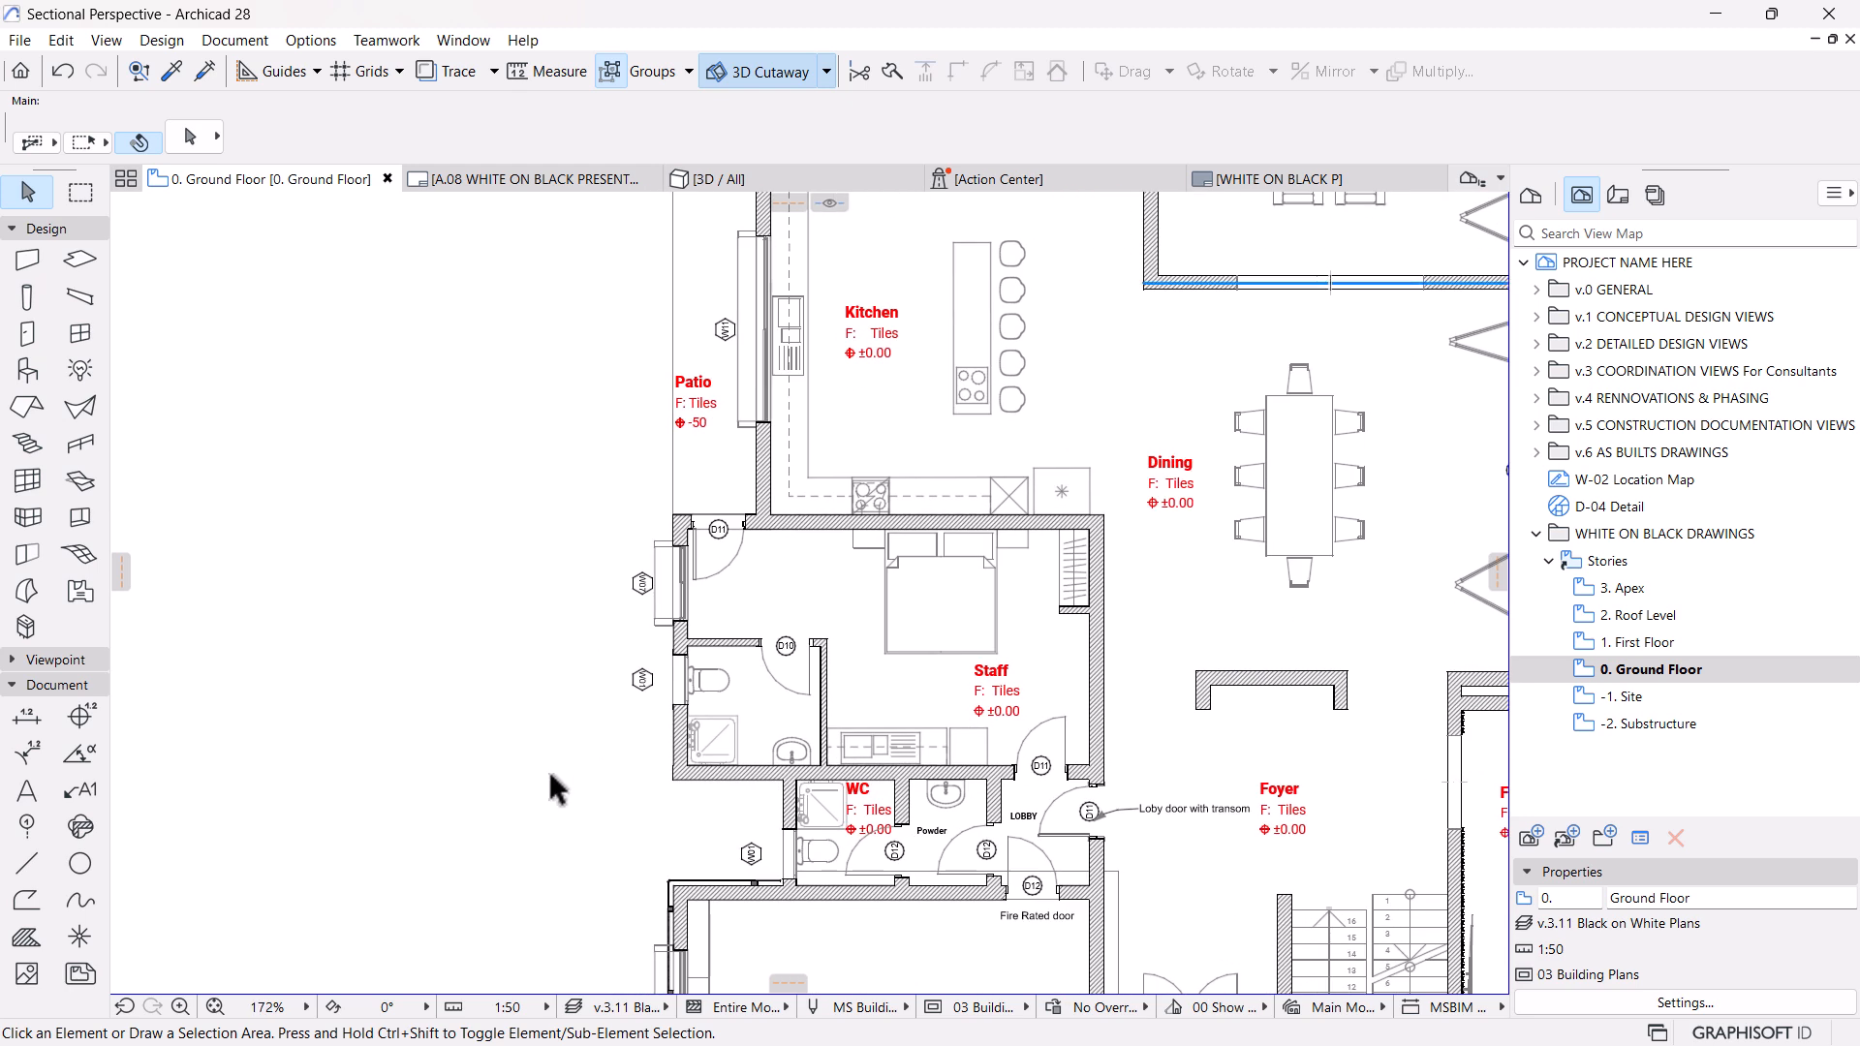
pyautogui.scroll(3, 659, 605)
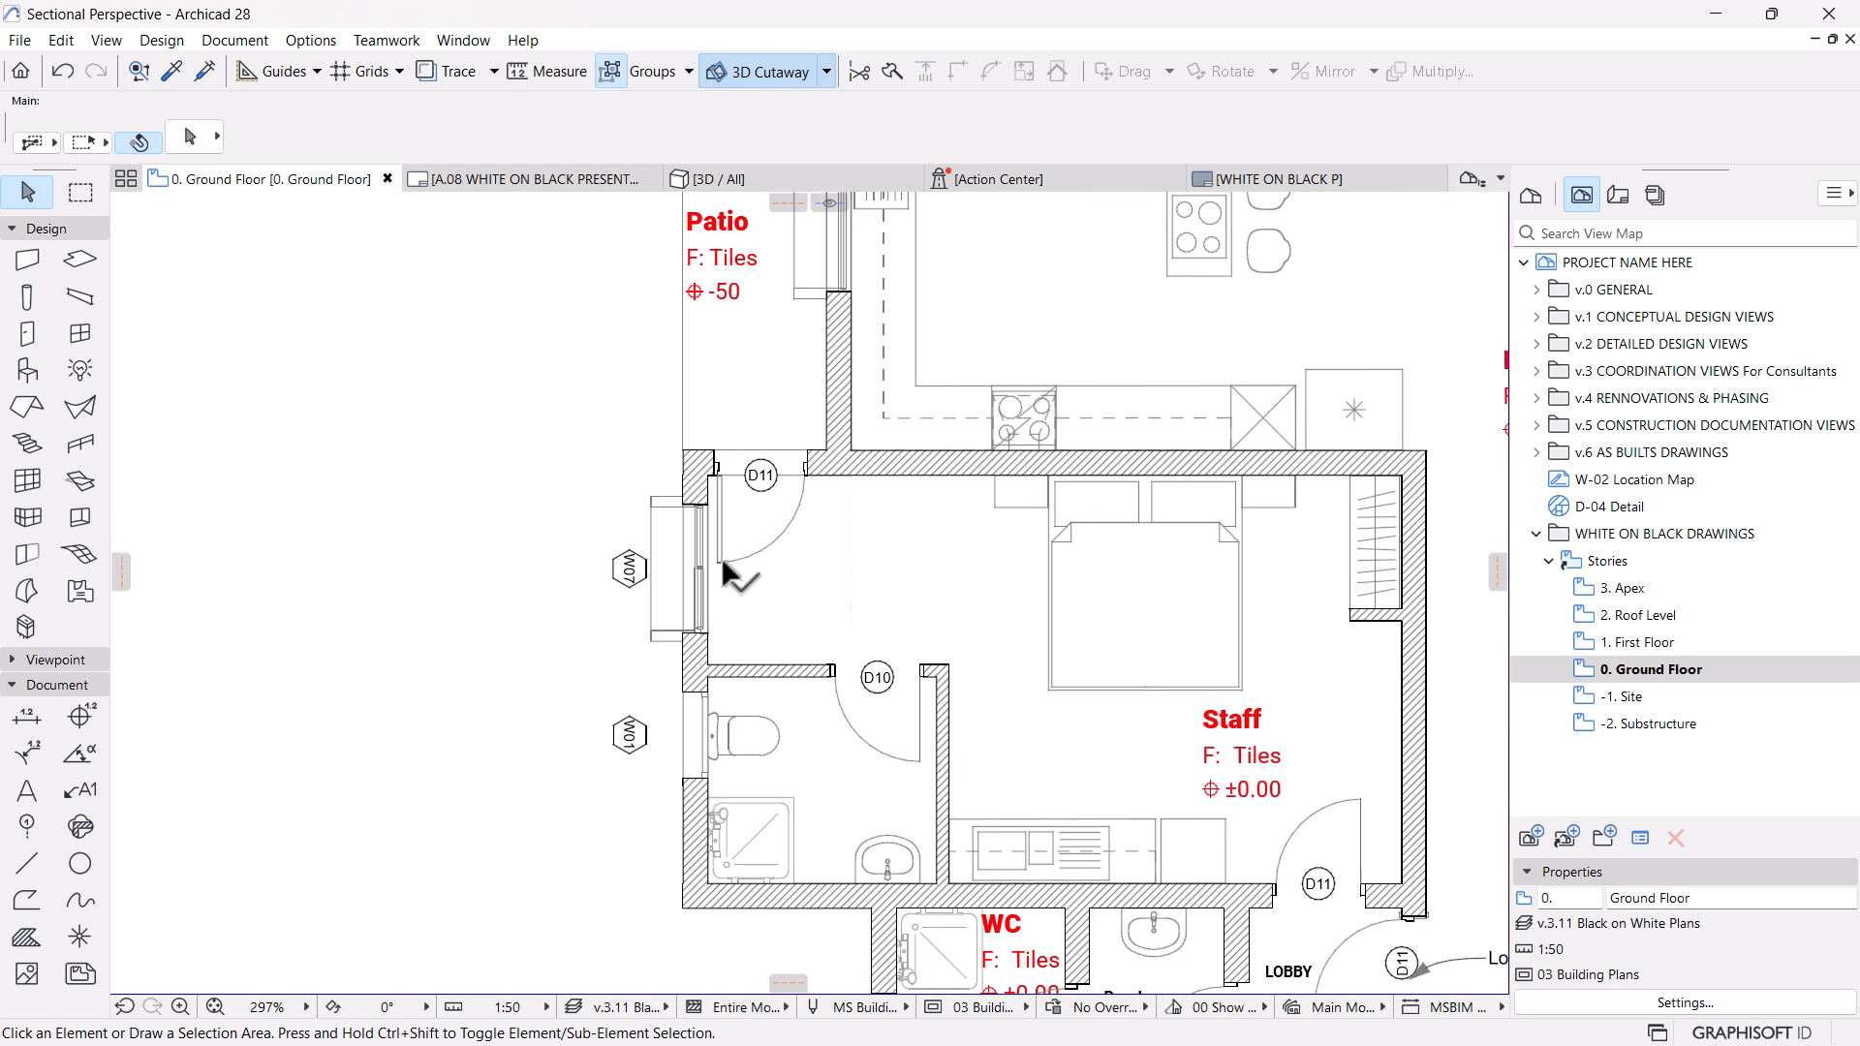
# Select the D11 door between the staff room and the patio, inspect its marker and floor plan settings, and clear the selection
pyautogui.click(733, 576)
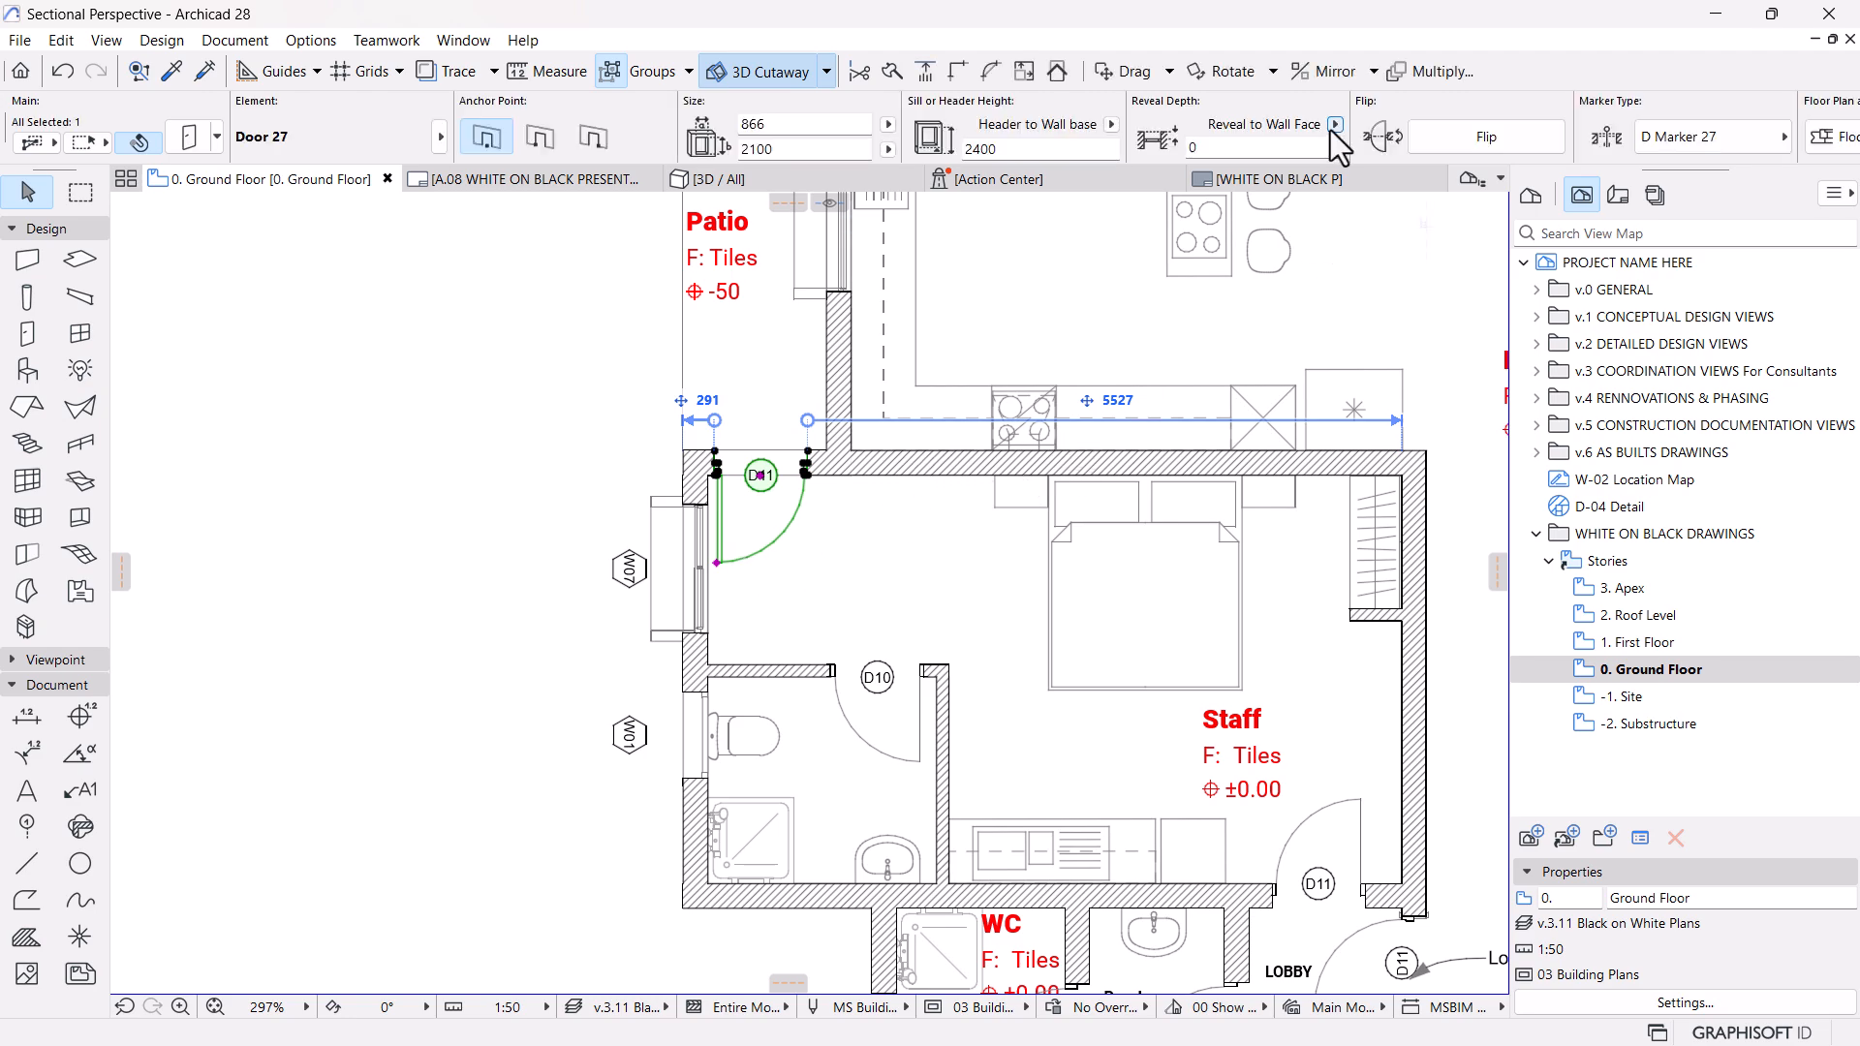
pyautogui.scroll(-3, 1332, 130)
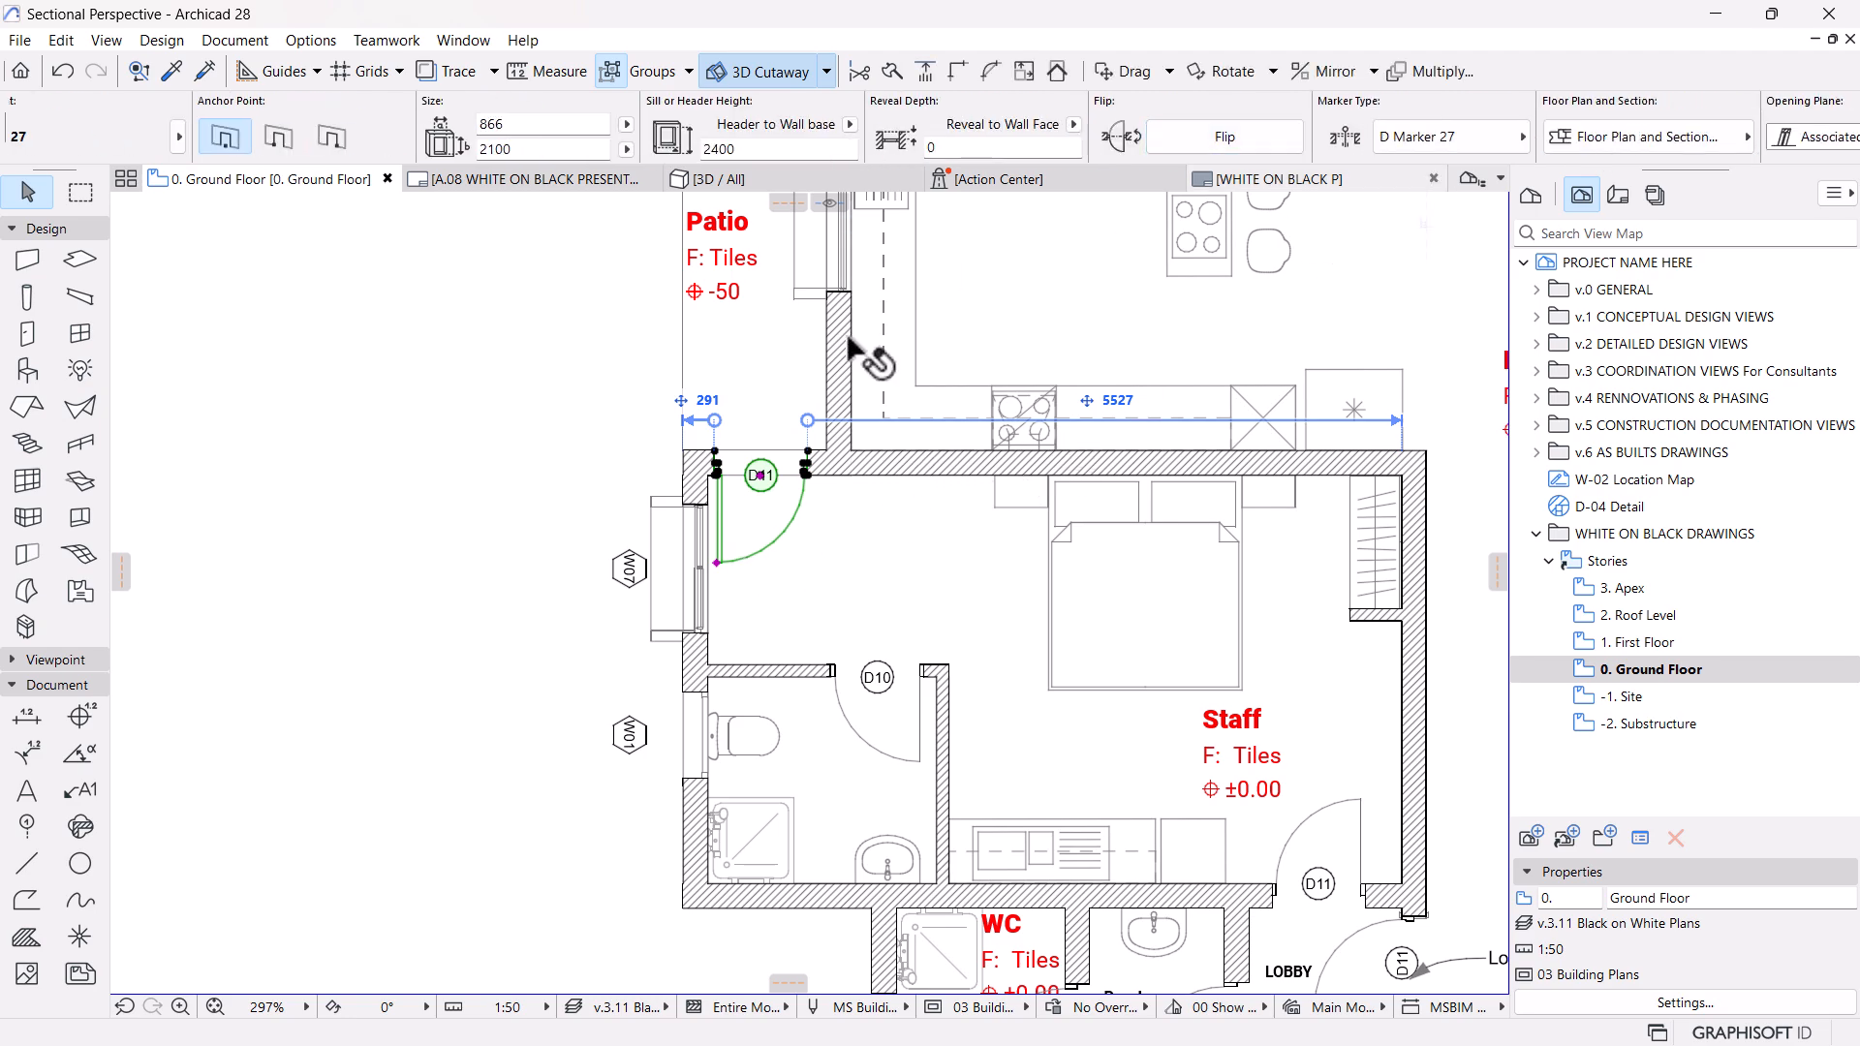
pyautogui.scroll(-1, 795, 594)
pyautogui.scroll(-5, 794, 596)
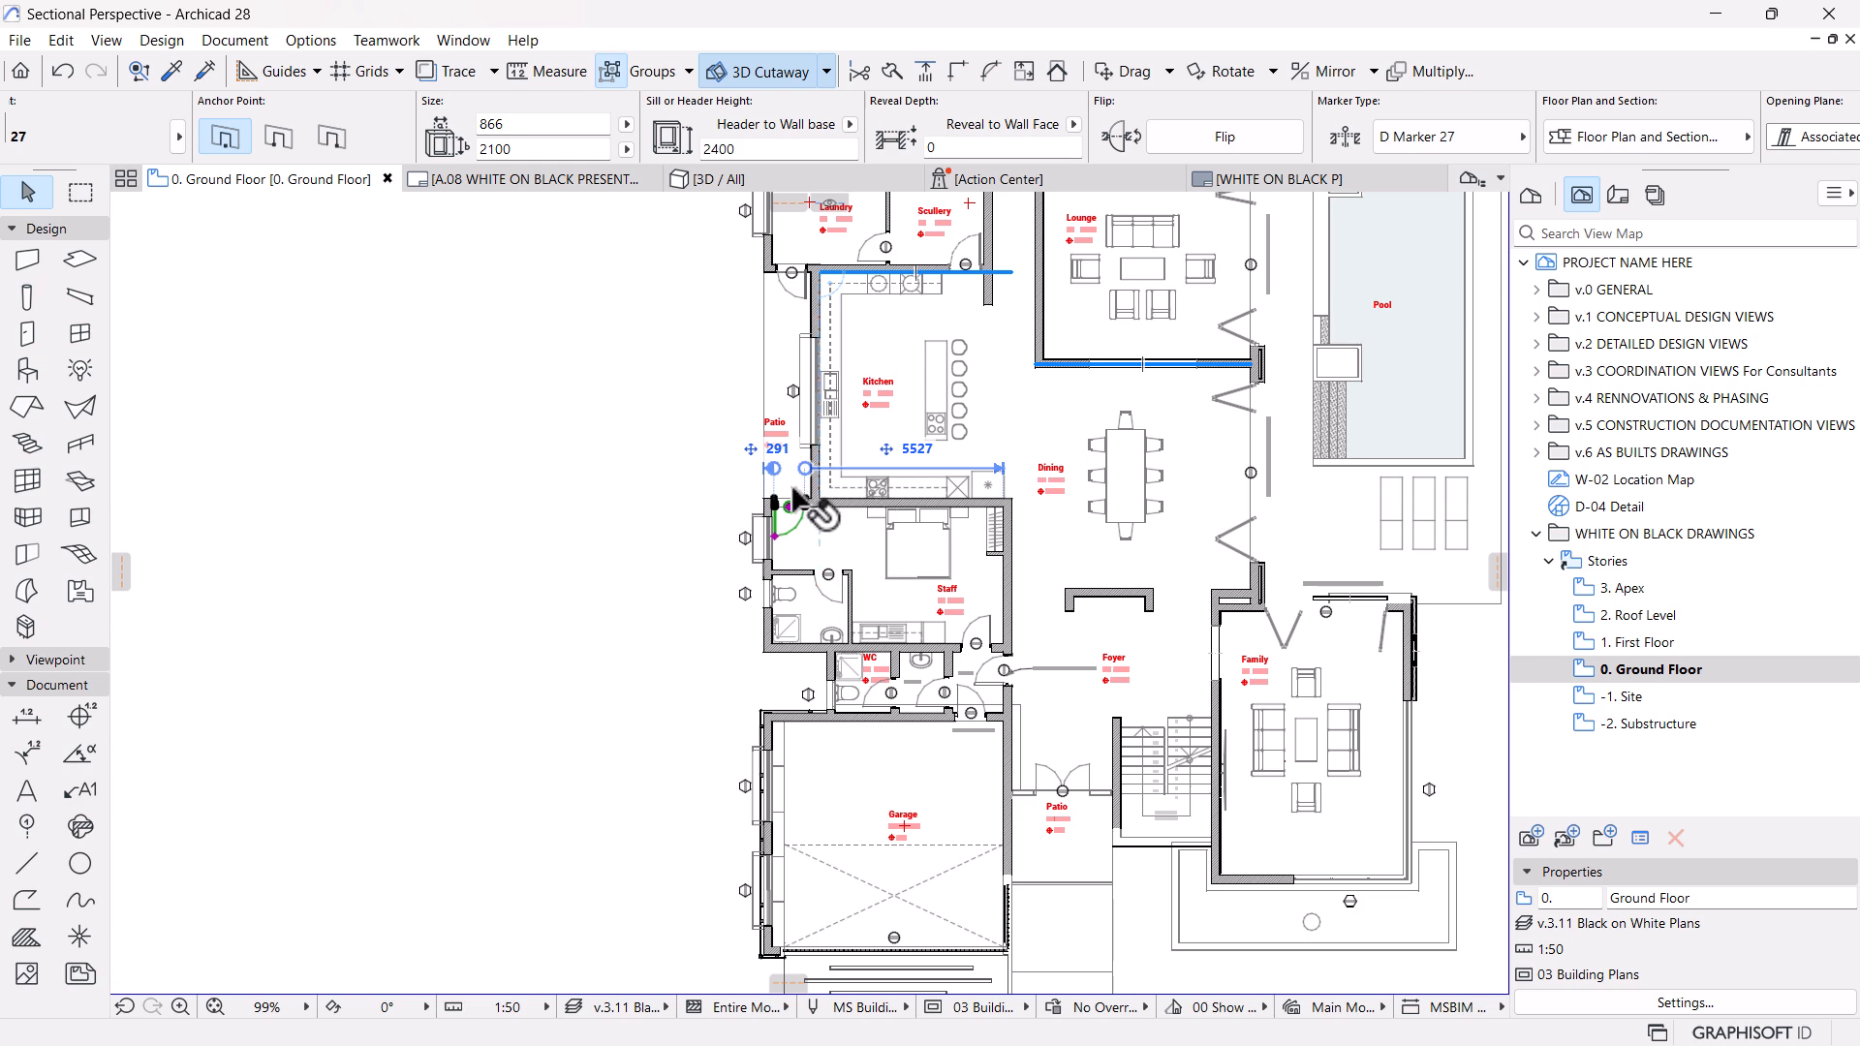
pyautogui.press('Escape')
pyautogui.scroll(-3, 1044, 602)
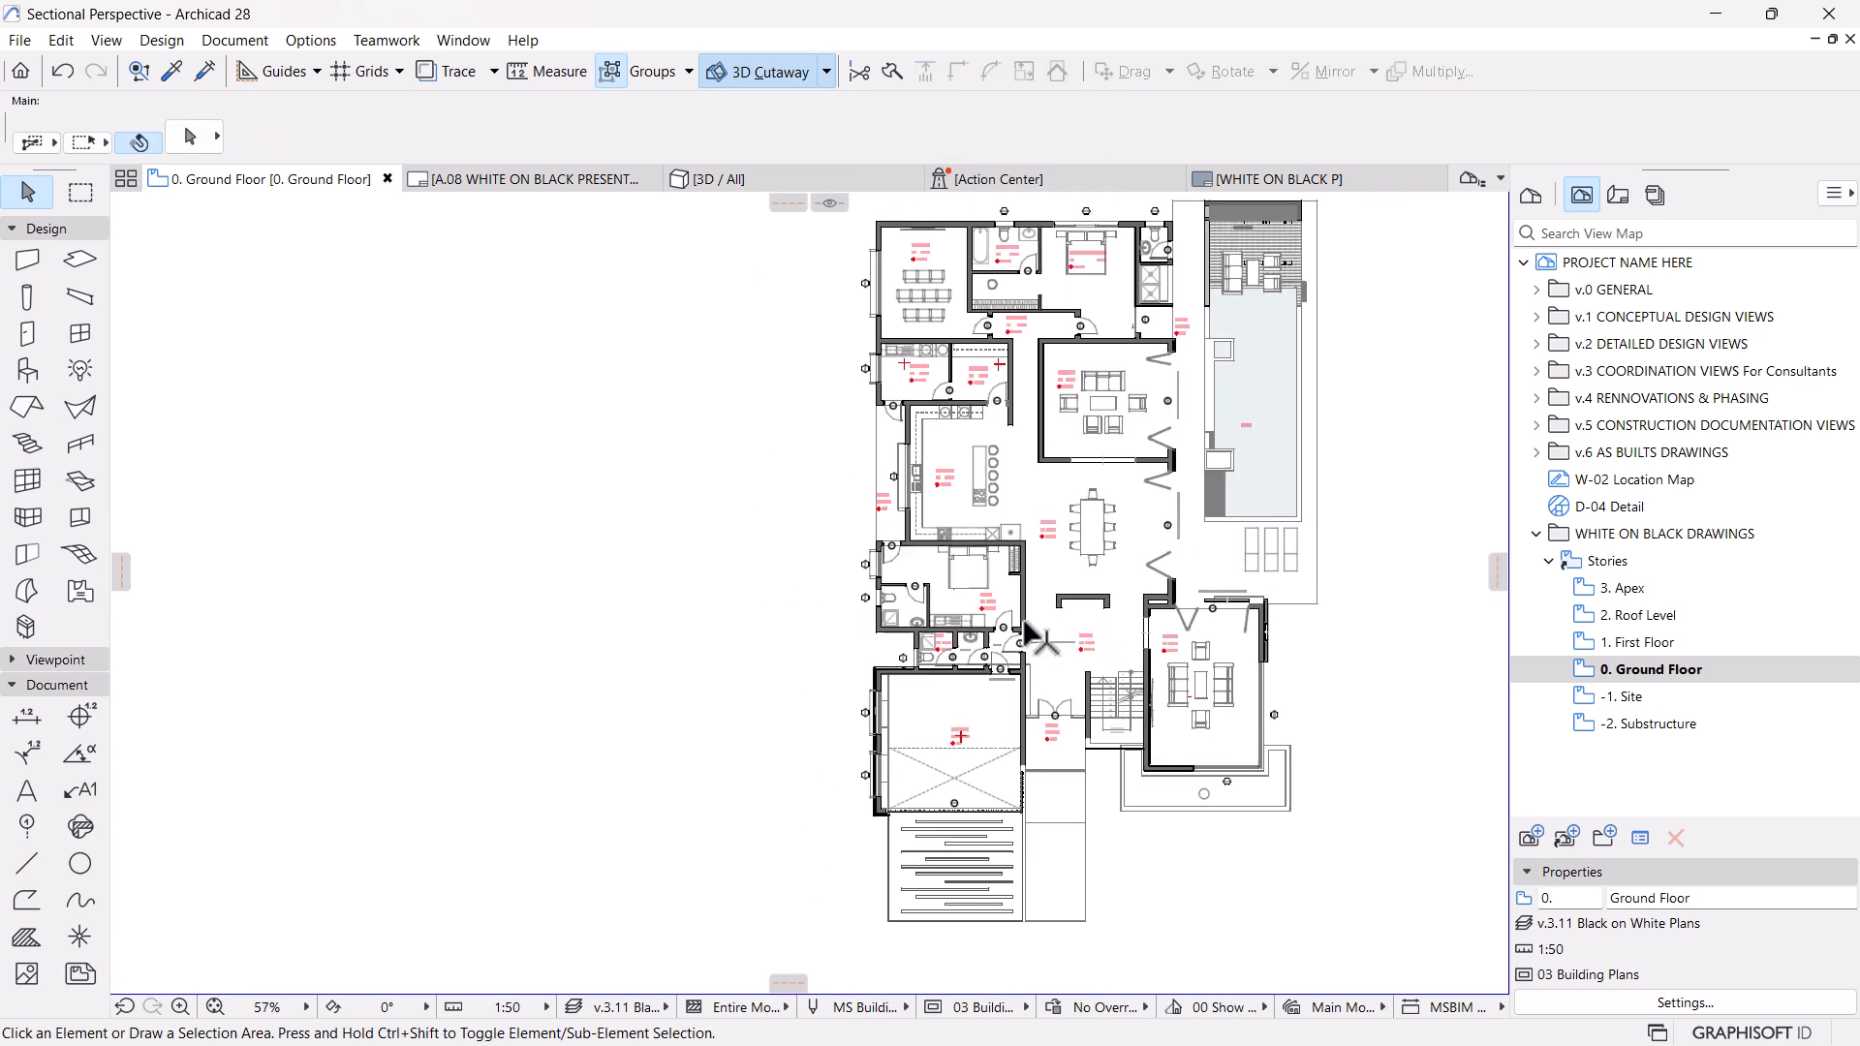
pyautogui.moveTo(1030, 622); pyautogui.dragTo(963, 671, button='middle')
pyautogui.scroll(1, 968, 657)
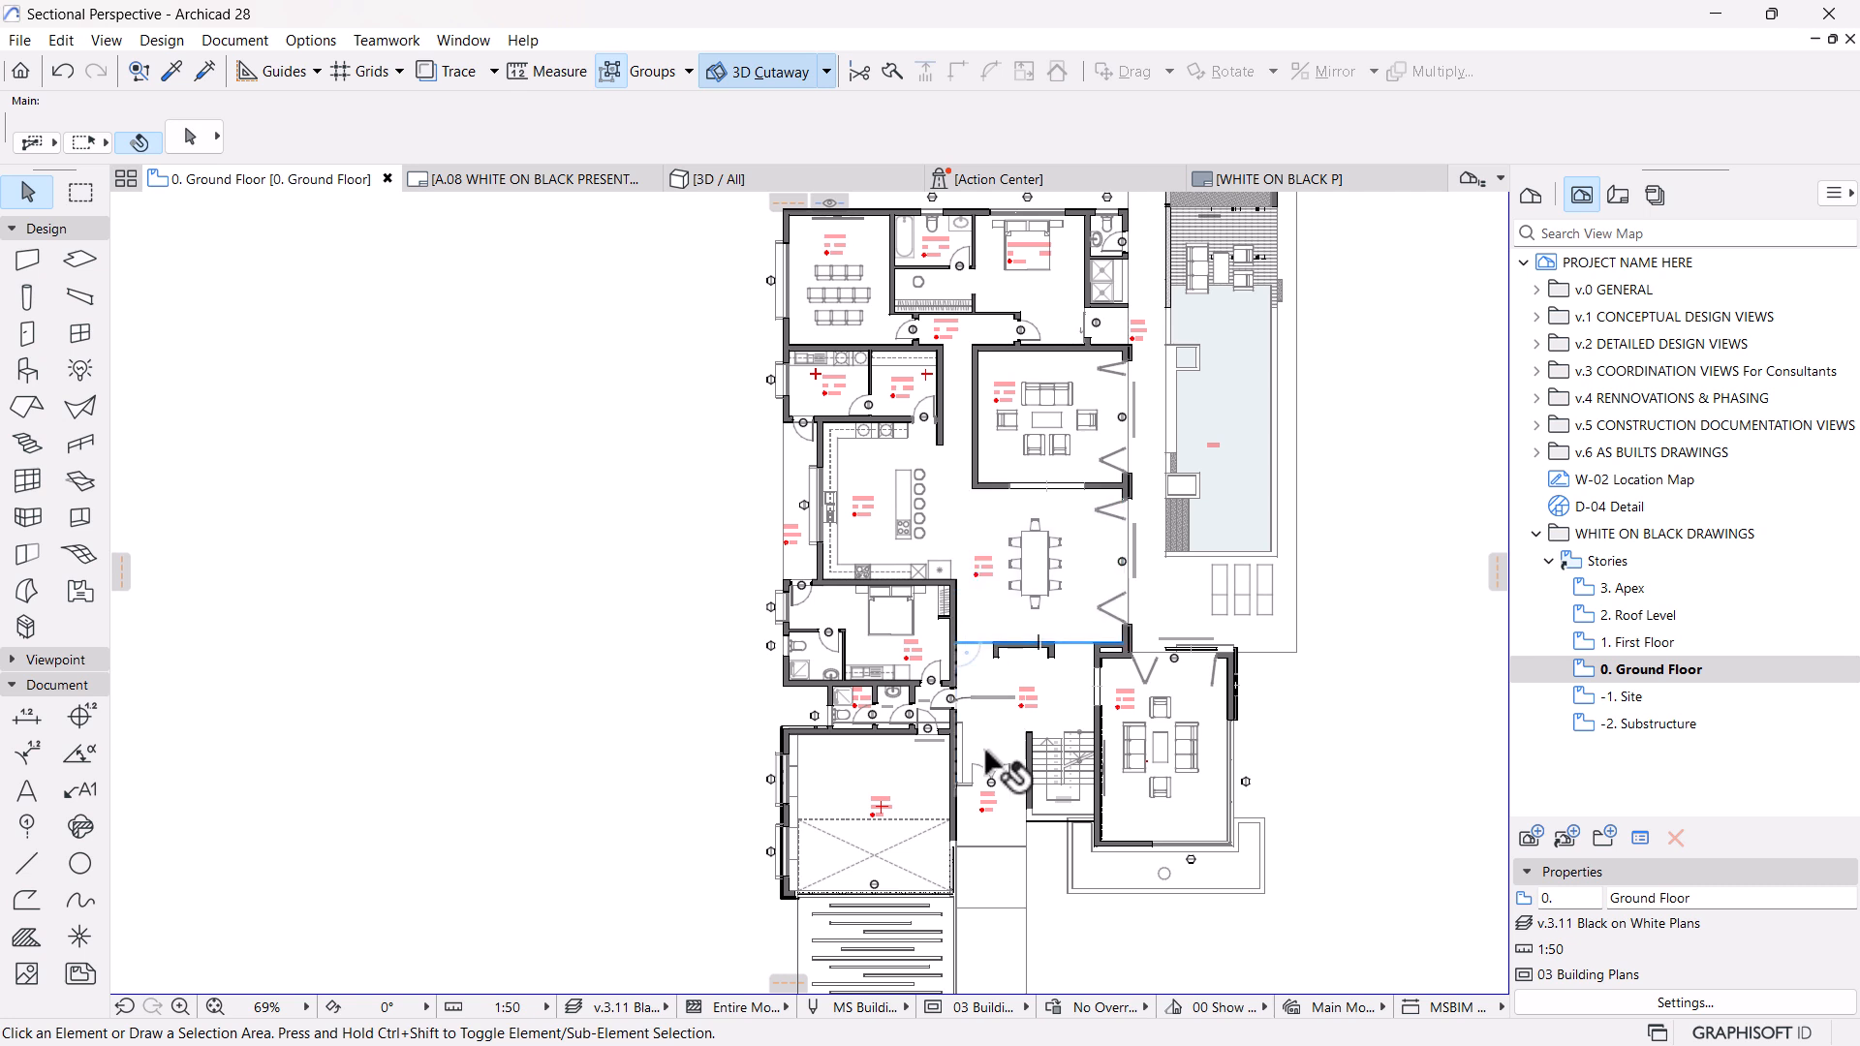
# Create a new model view option combination named 07 White on Black Plans, based on 03 Building Plans
pyautogui.click(207, 43)
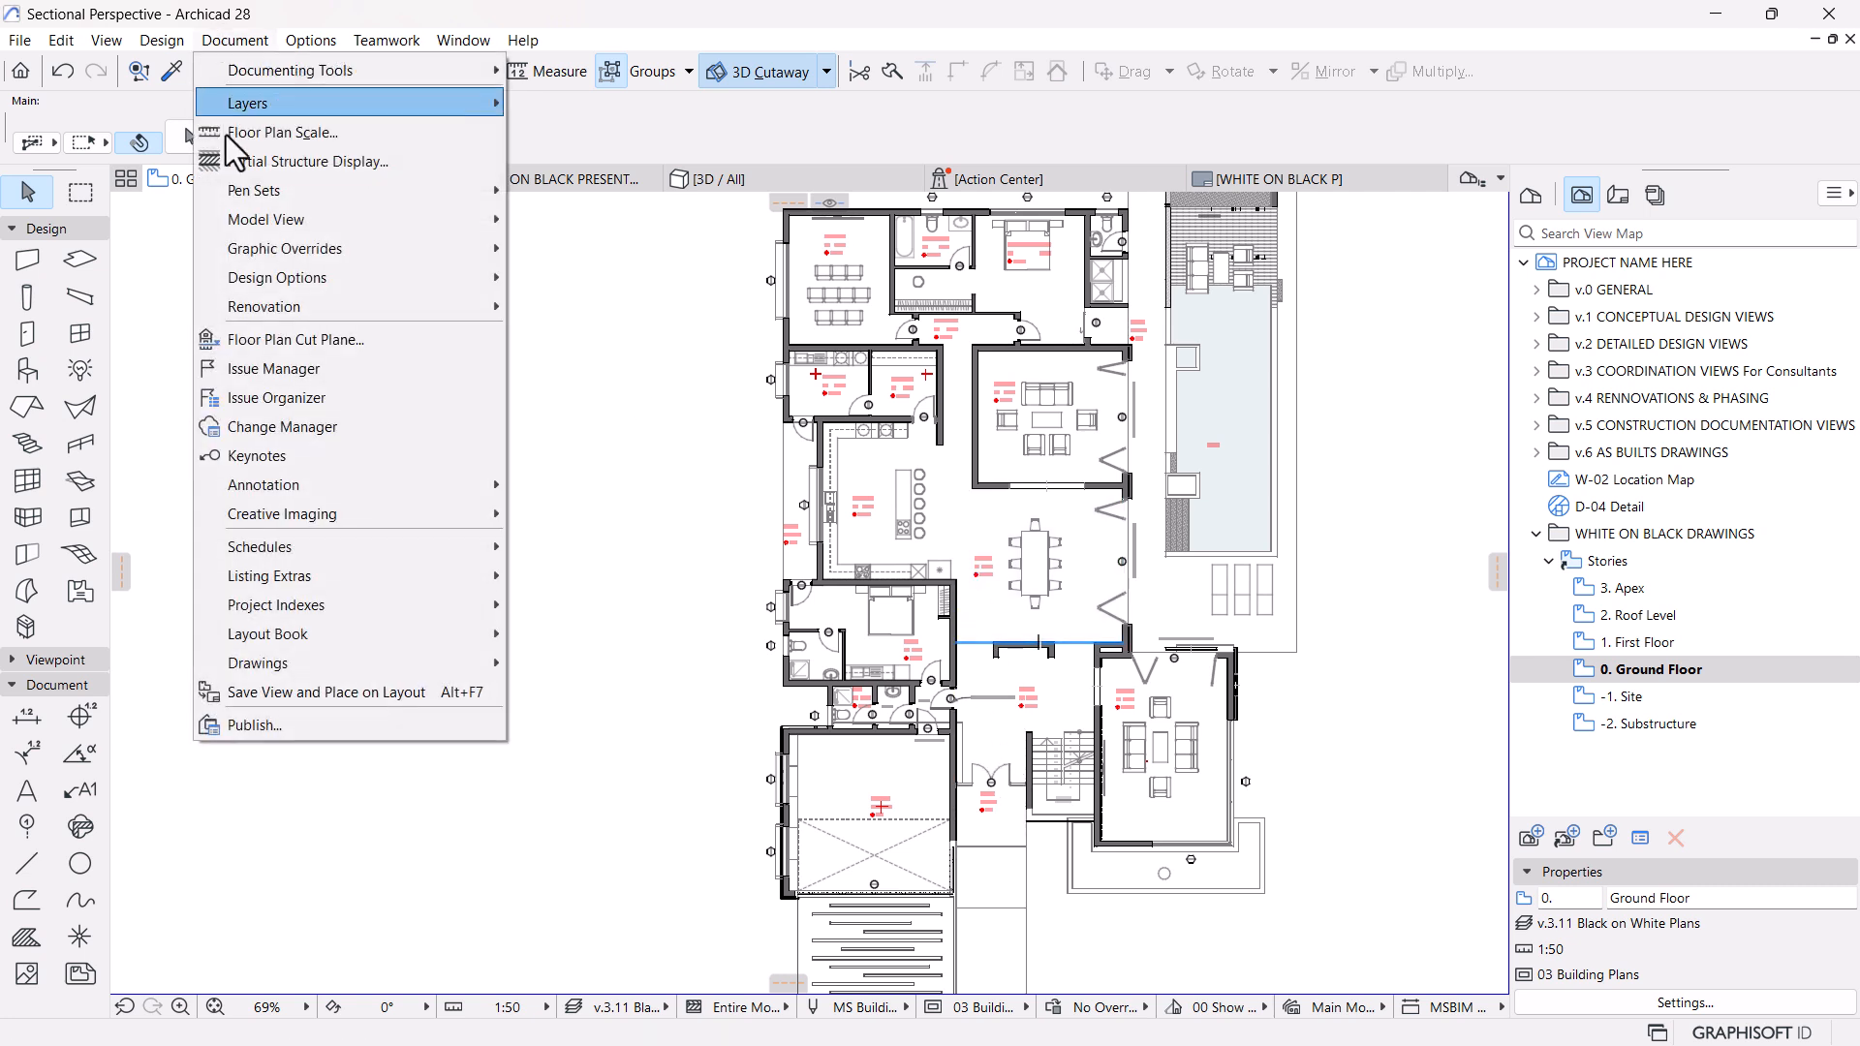
pyautogui.moveTo(279, 229)
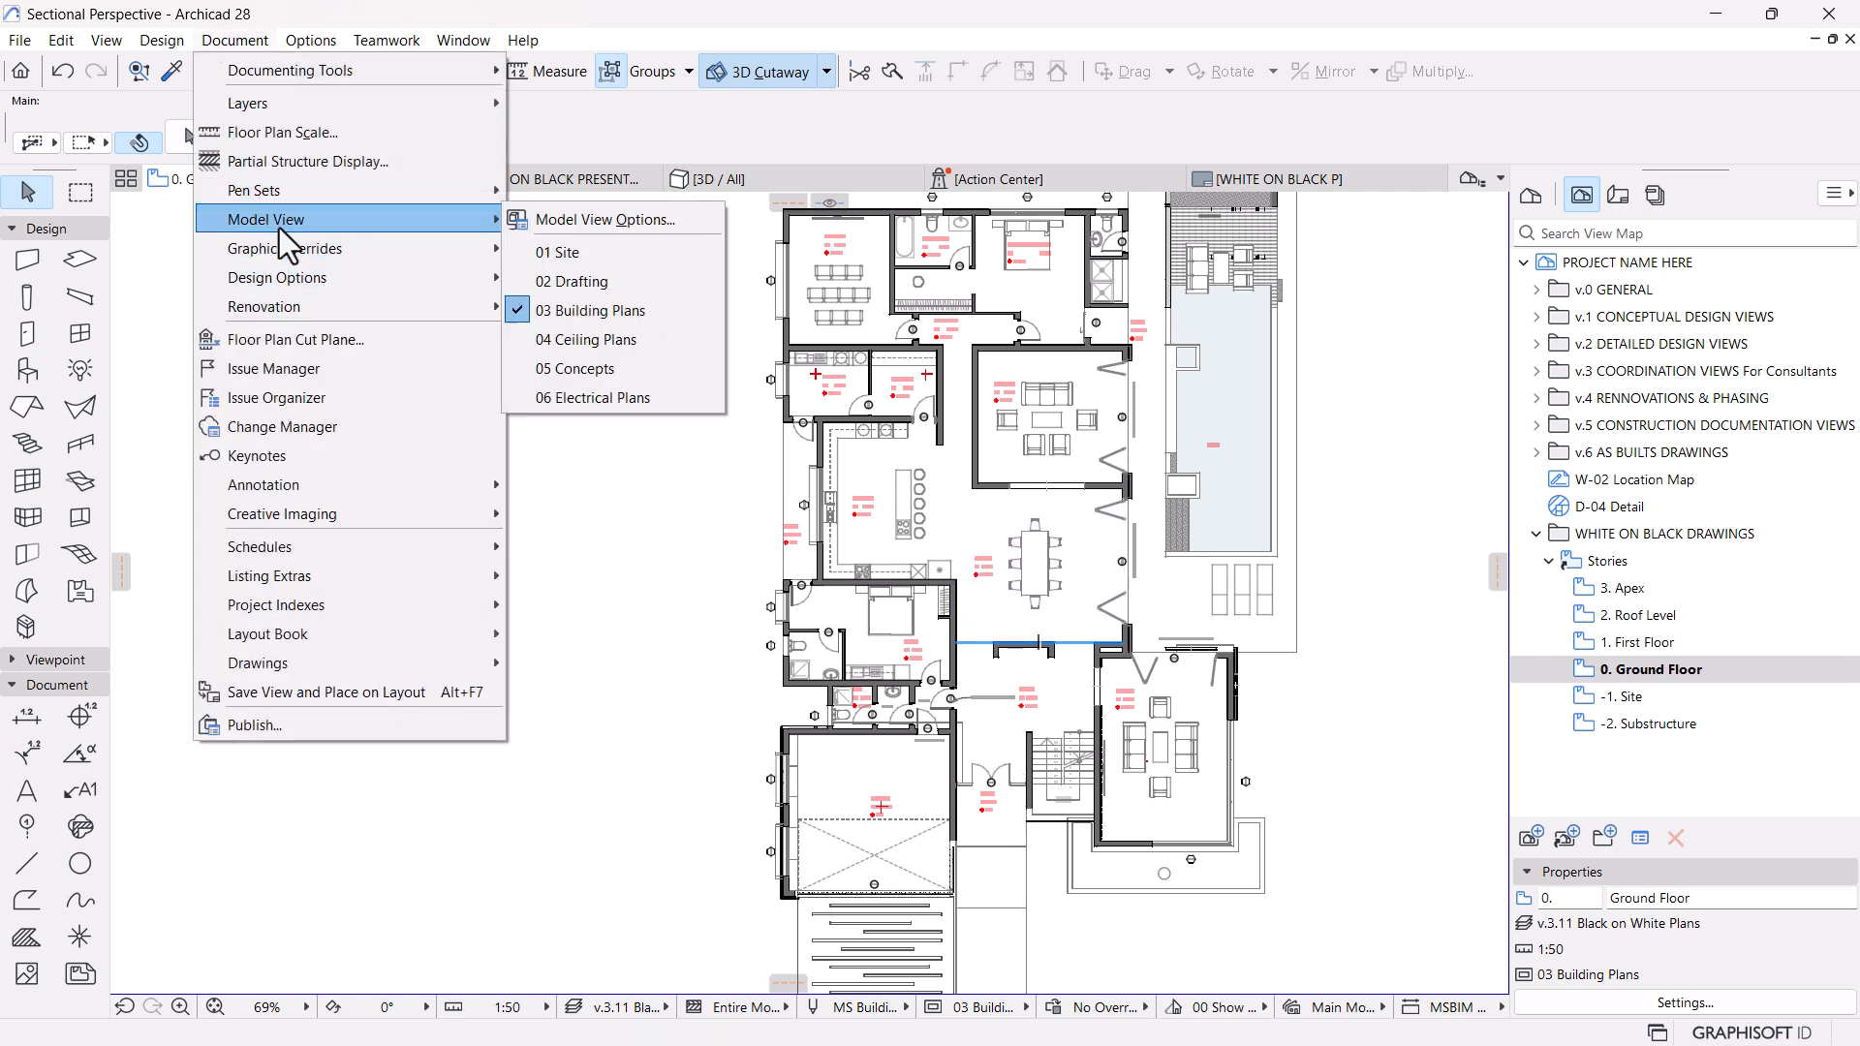
pyautogui.click(651, 221)
pyautogui.scroll(-1, 432, 170)
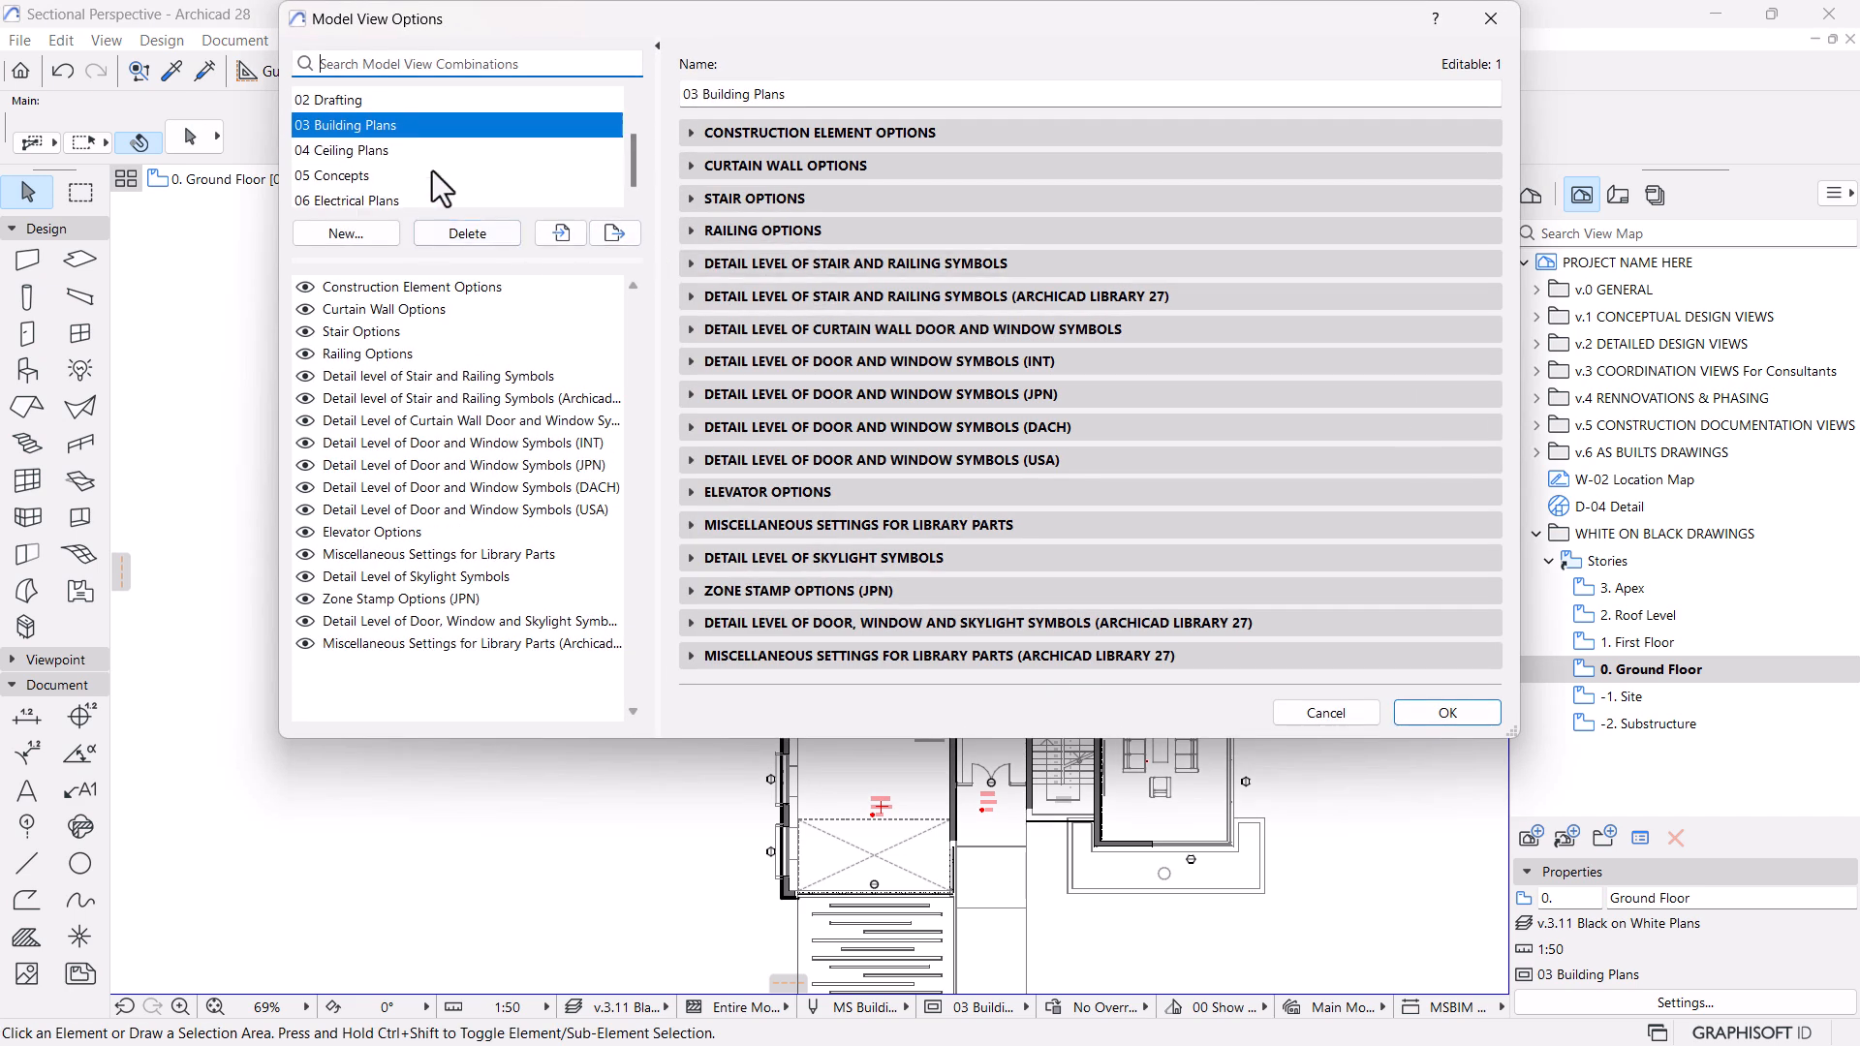
pyautogui.moveTo(707, 737)
pyautogui.mouseDown()
pyautogui.moveTo(698, 859)
pyautogui.moveTo(702, 757)
pyautogui.mouseUp()
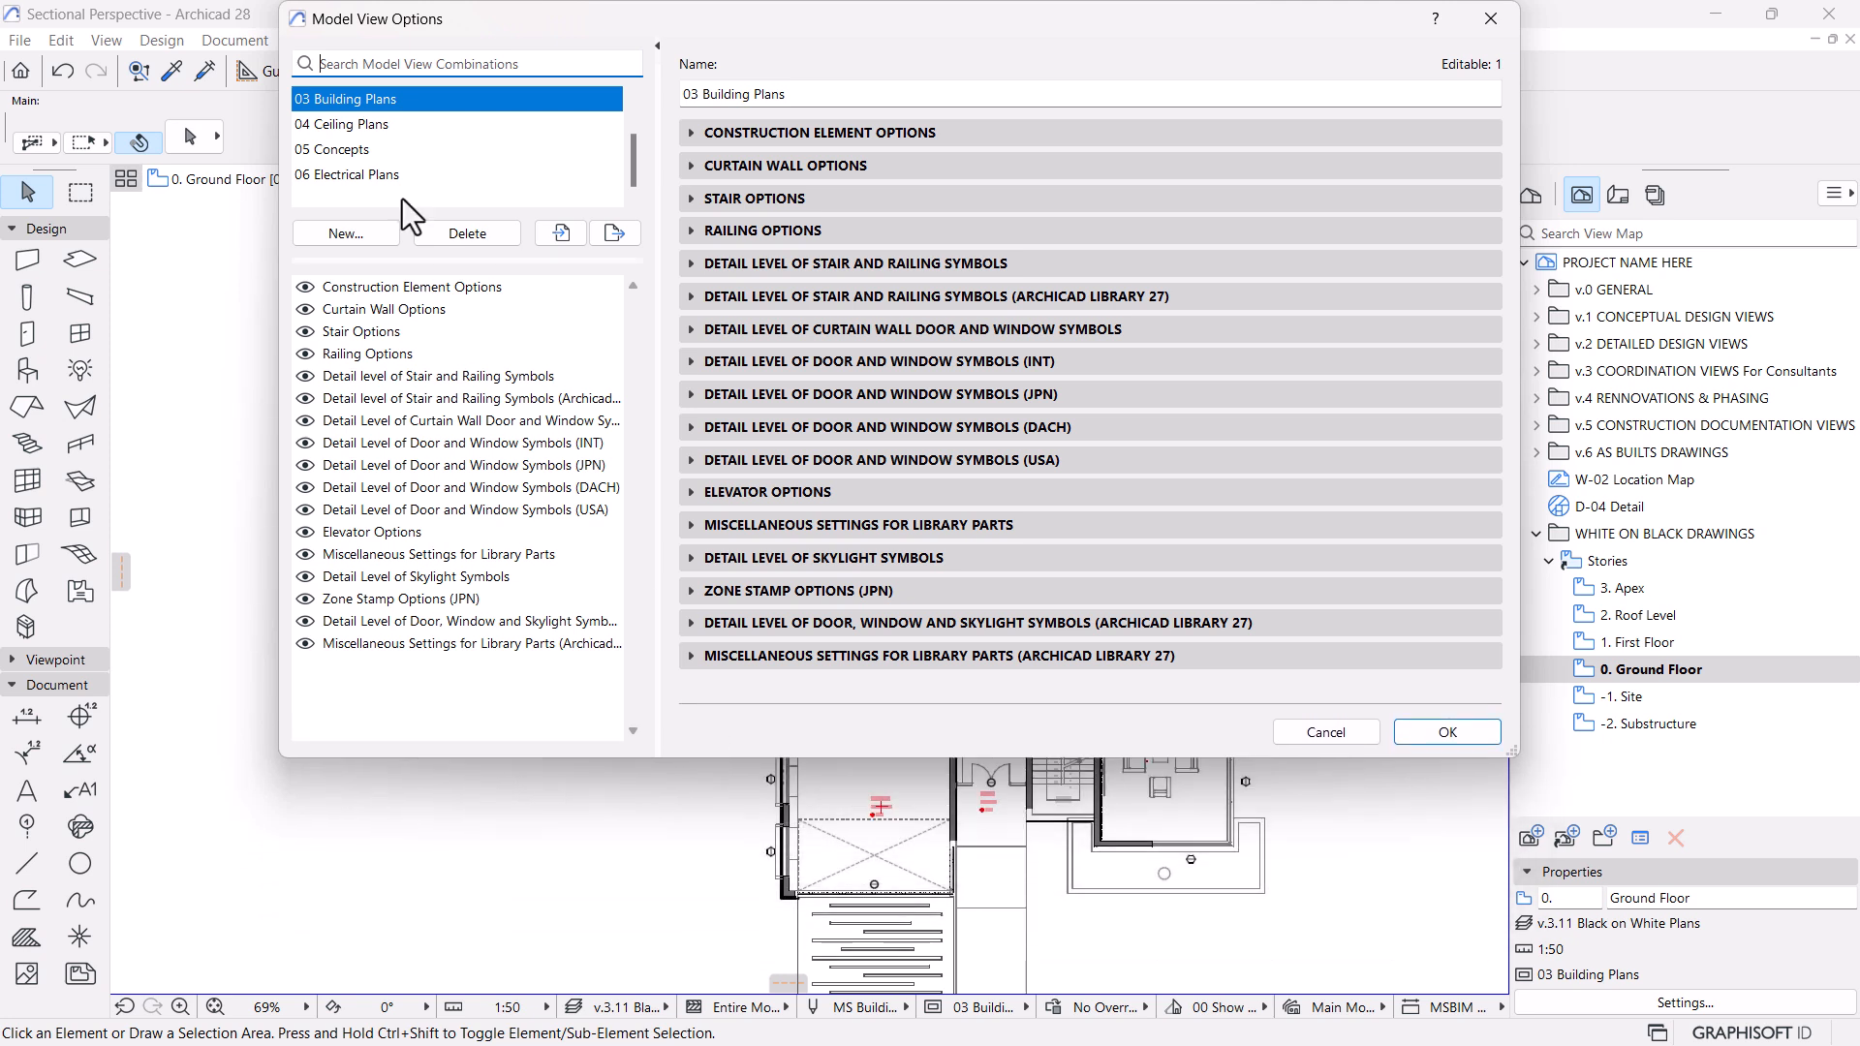
pyautogui.scroll(1, 339, 120)
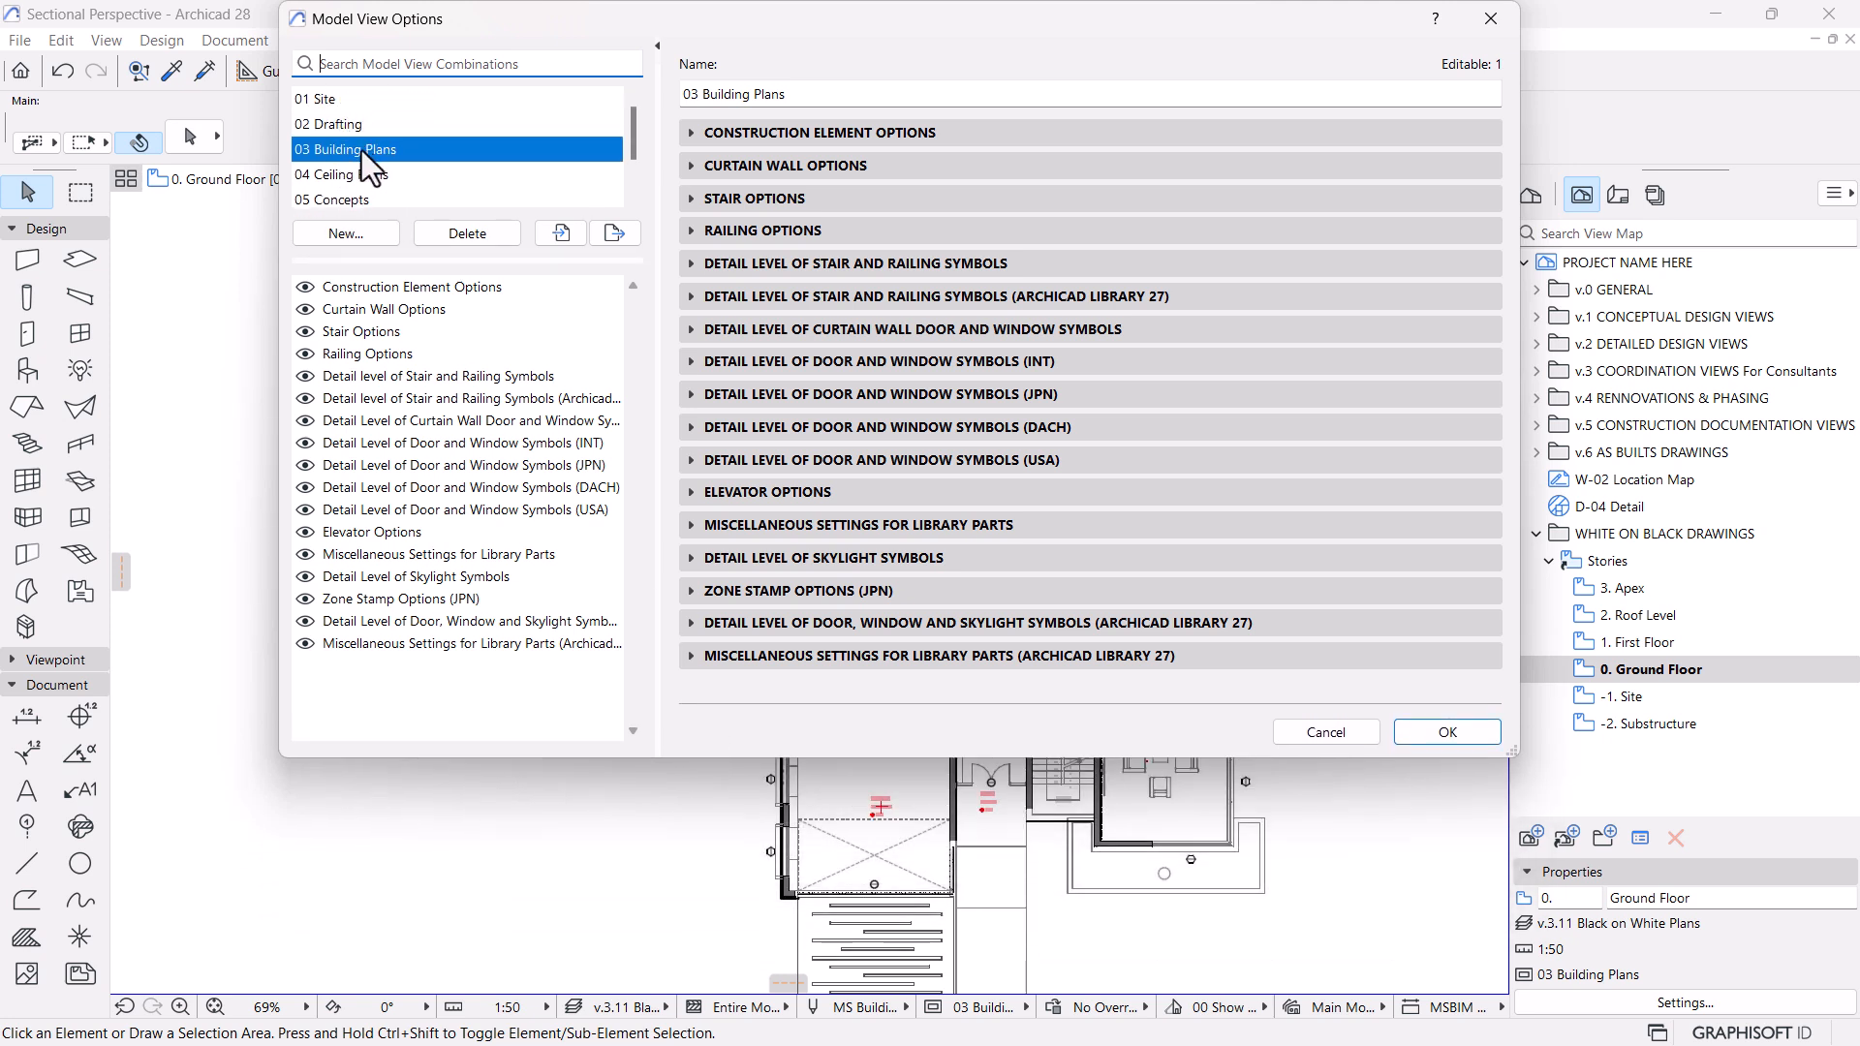
pyautogui.scroll(-1, 363, 148)
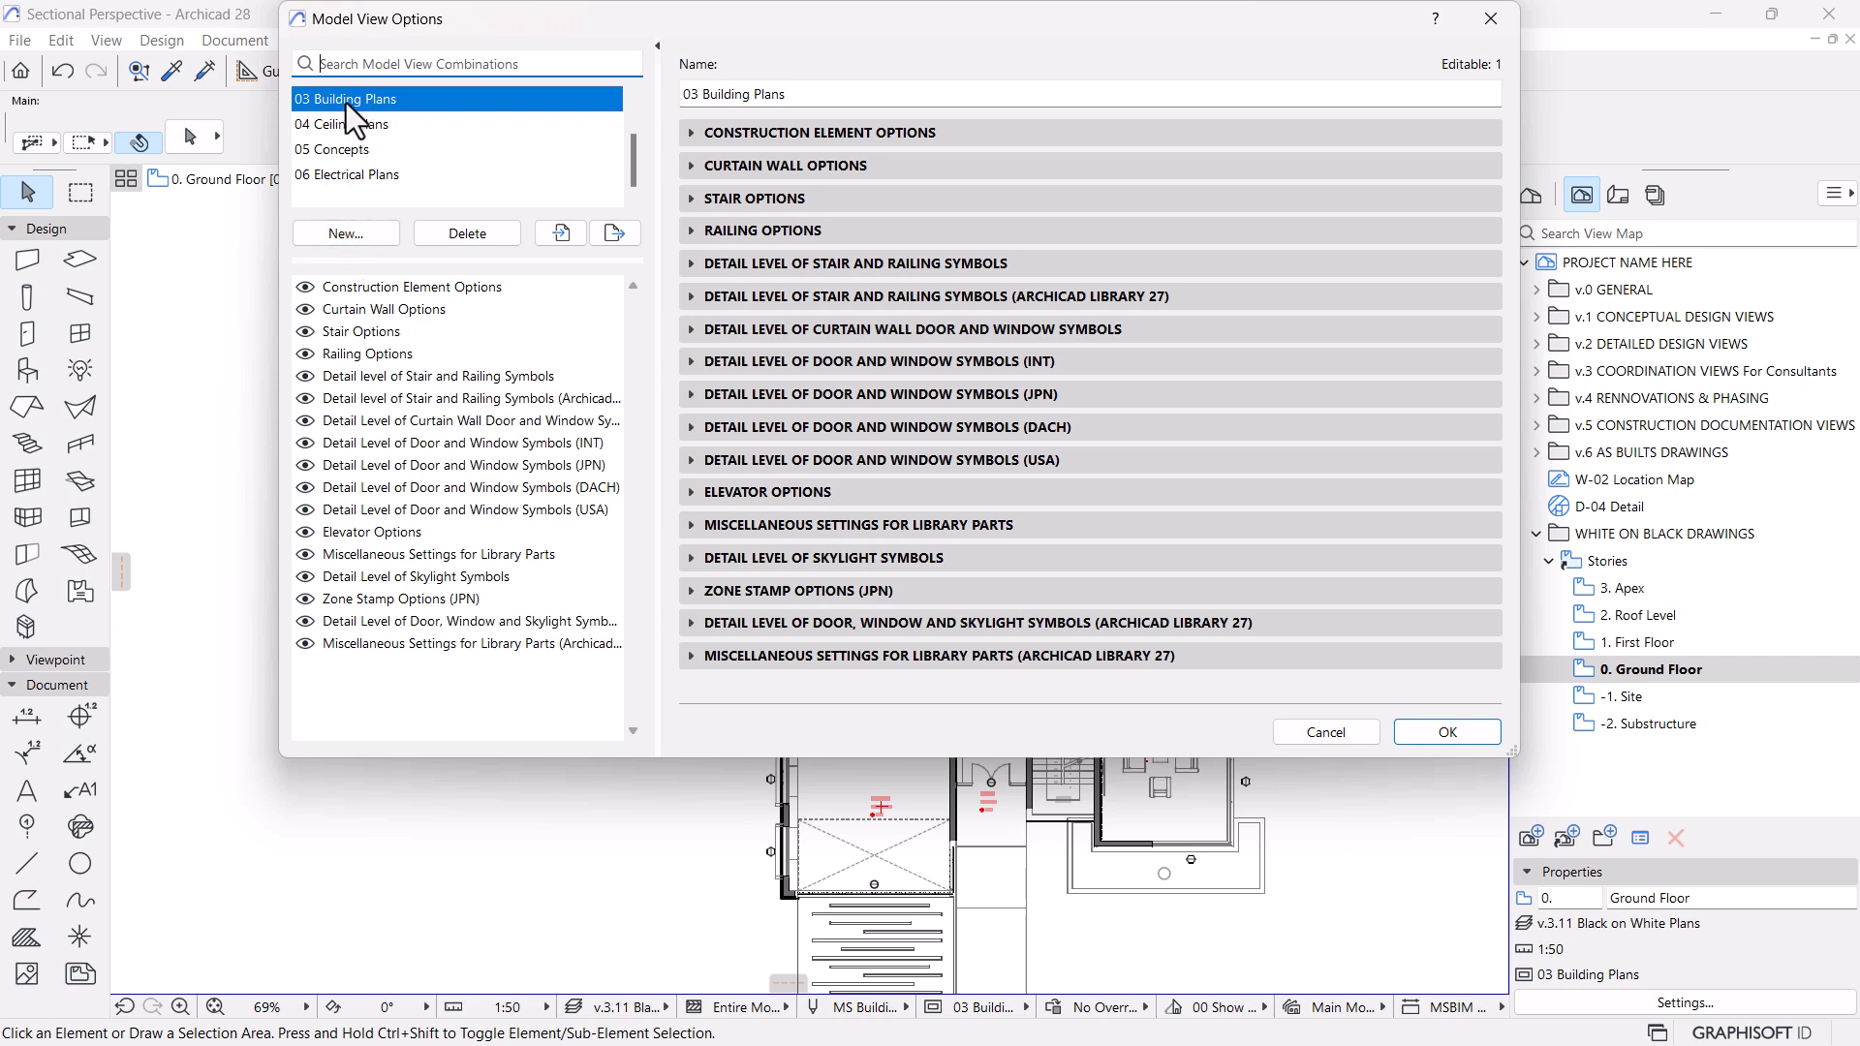
pyautogui.click(329, 240)
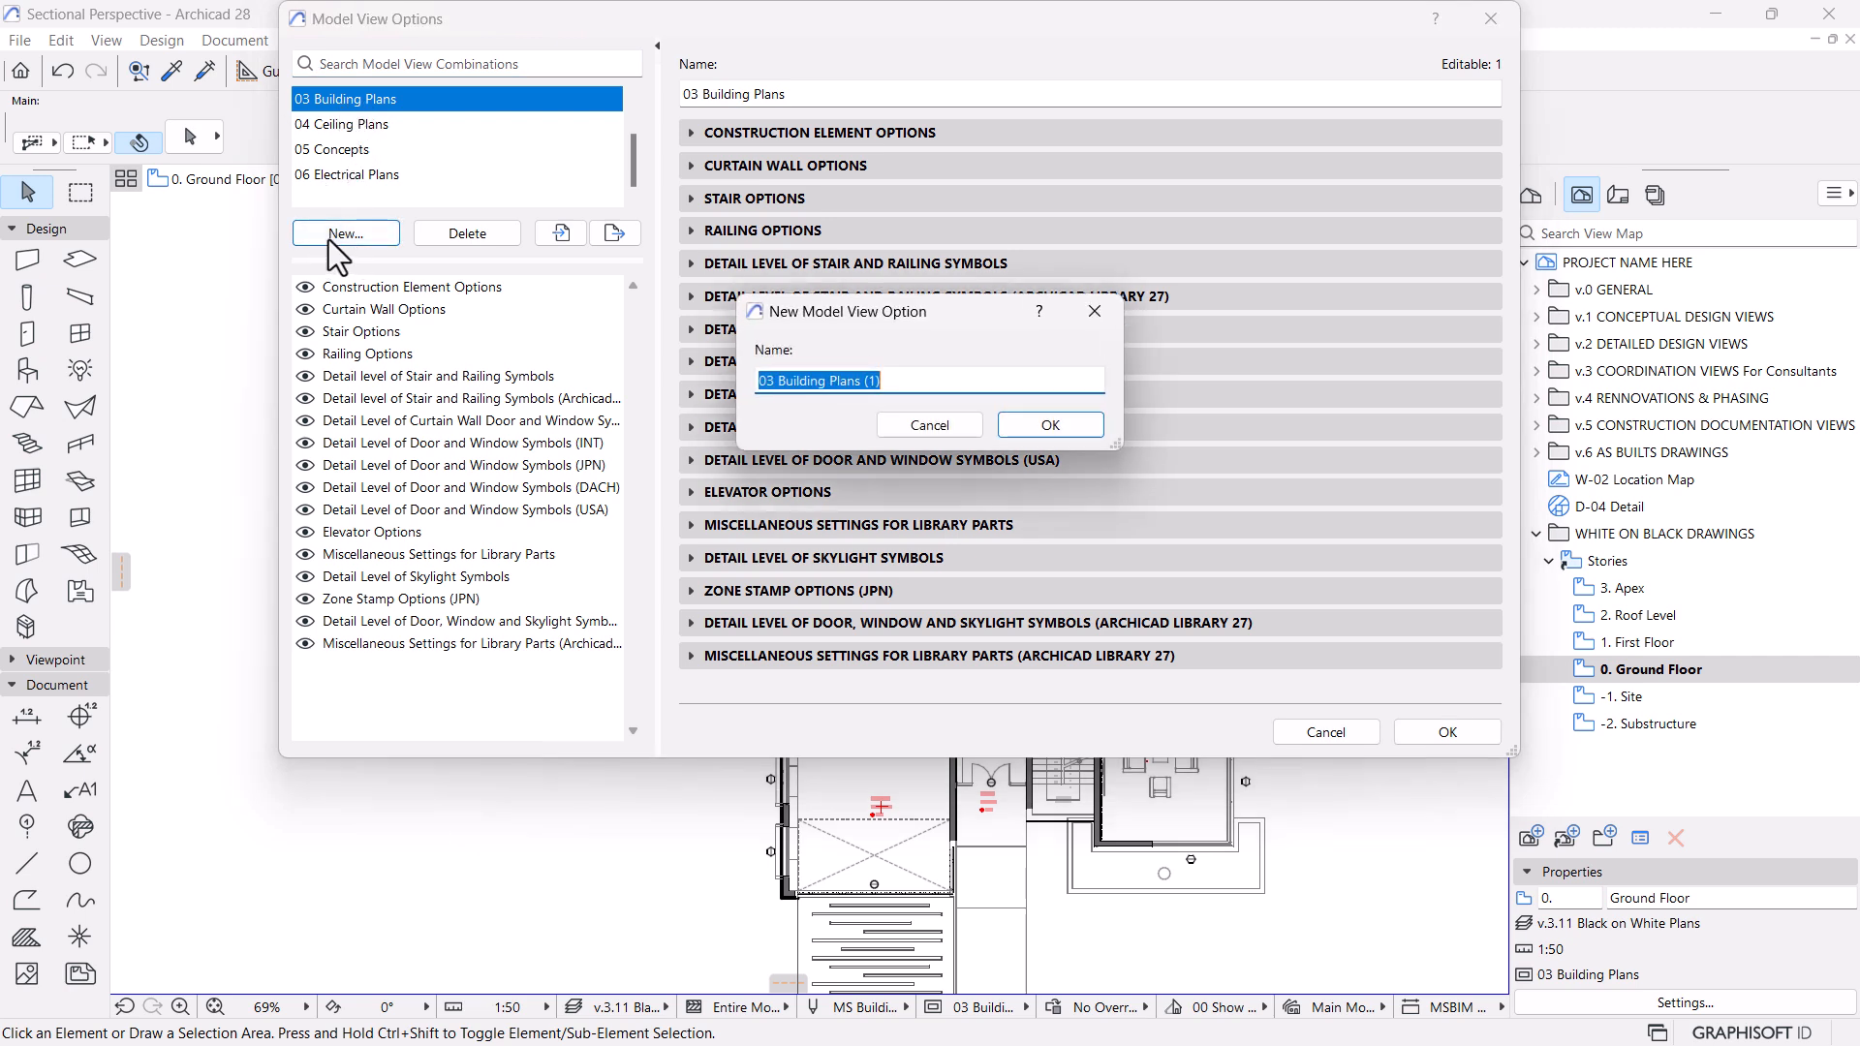
pyautogui.moveTo(893, 385); pyautogui.dragTo(768, 389)
pyautogui.press('BackSpace')
pyautogui.write('Plans')
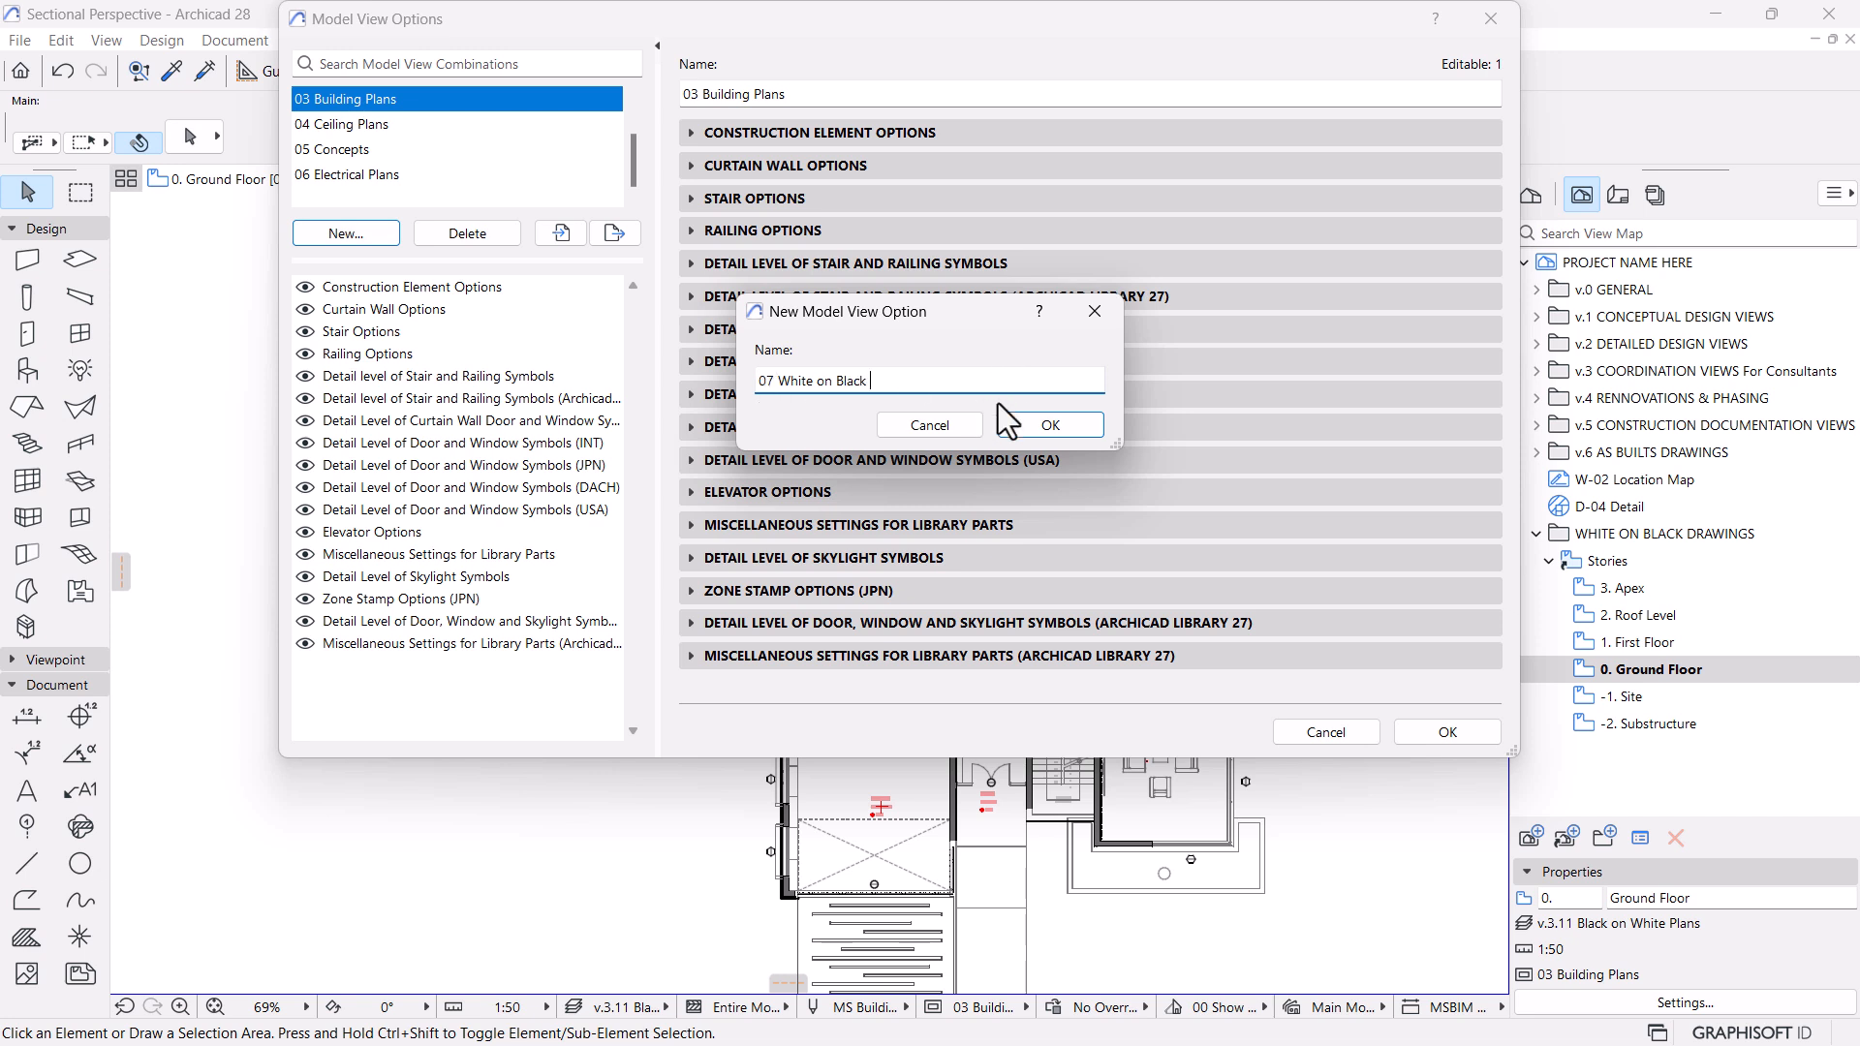
pyautogui.click(1037, 421)
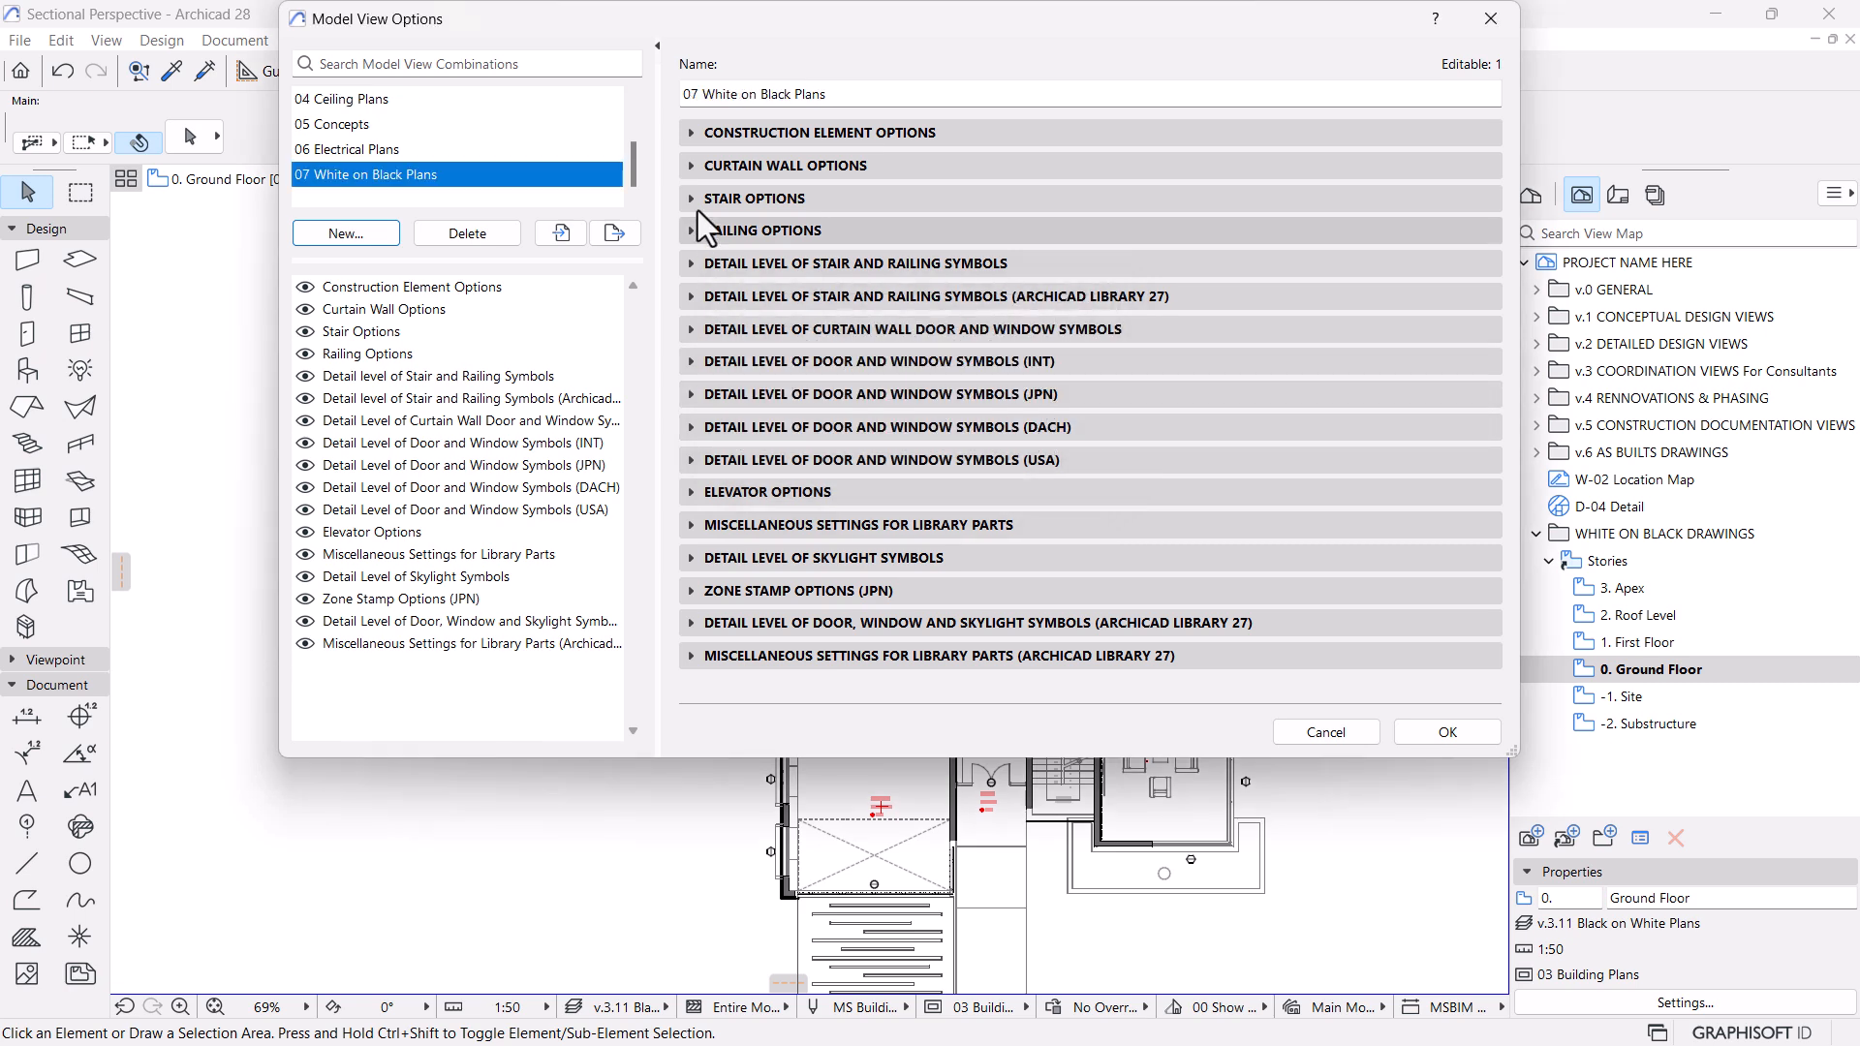
# Turn off zone stamps, door markers and window markers in the 07 White on Black Plans model view option combination
pyautogui.click(690, 136)
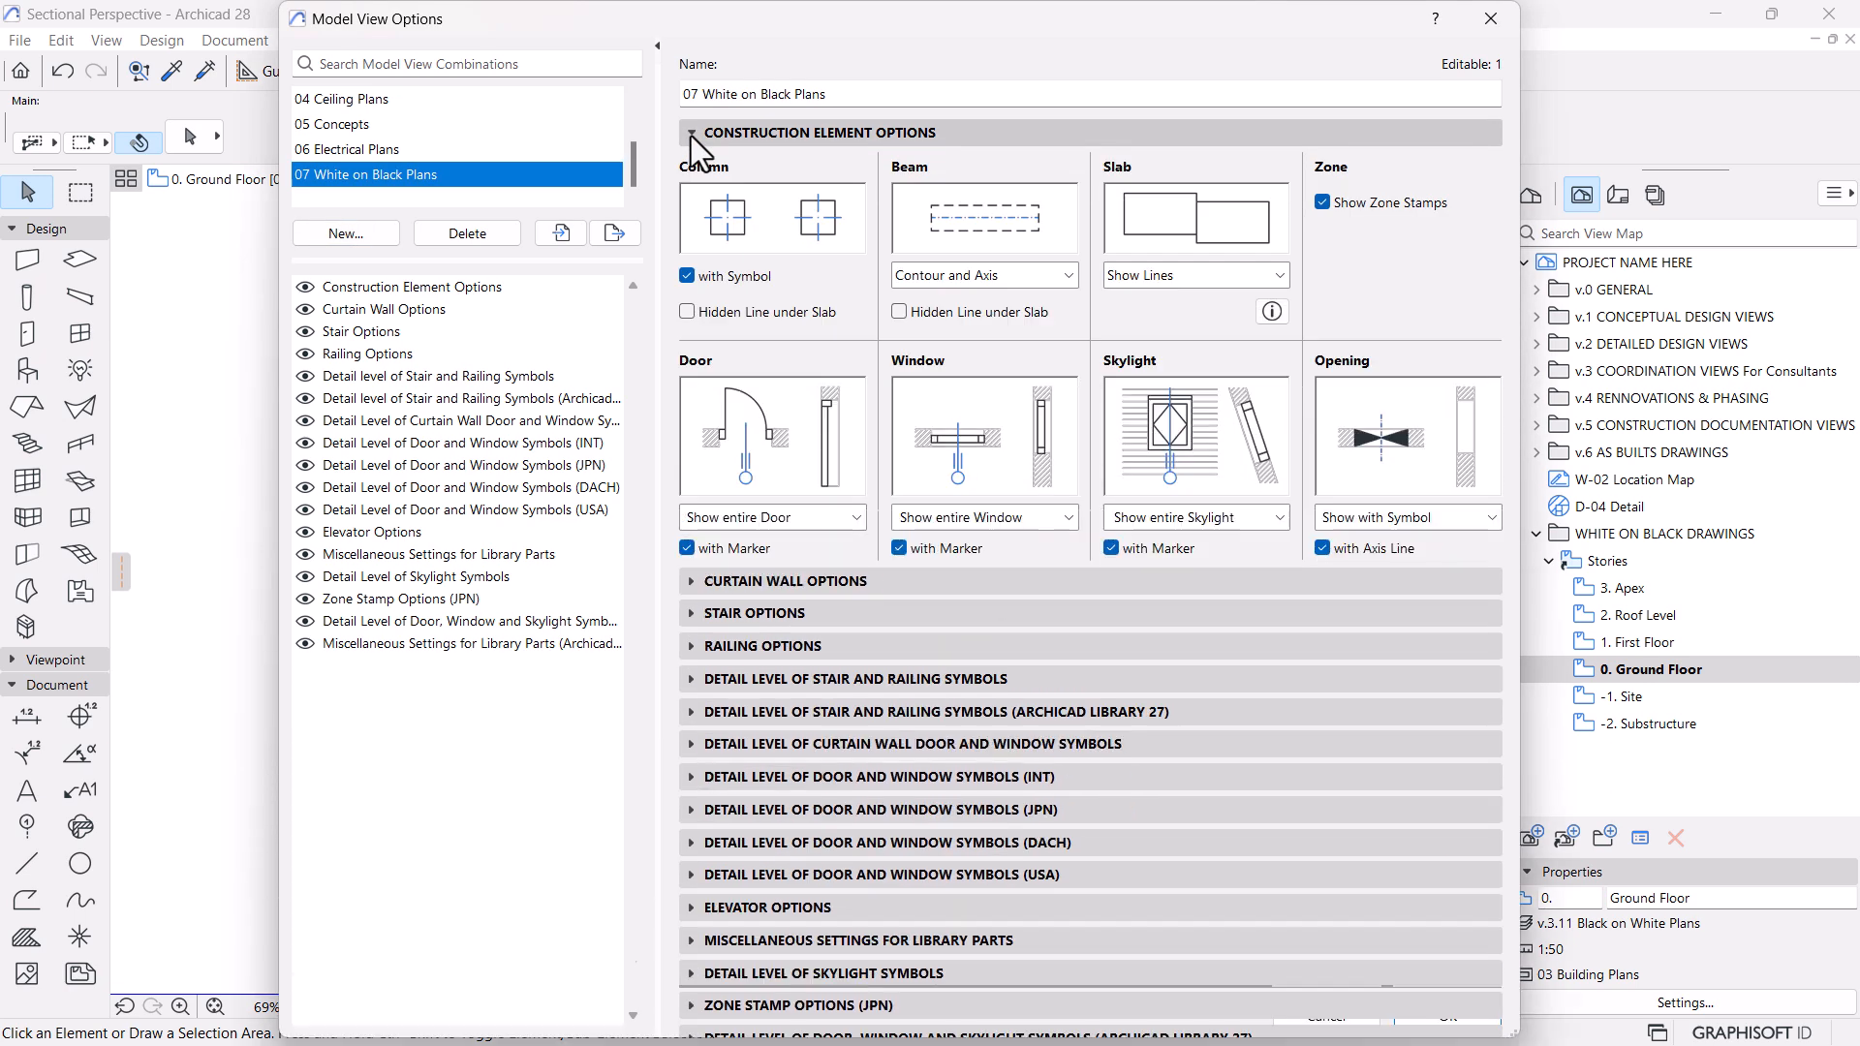
pyautogui.click(1324, 203)
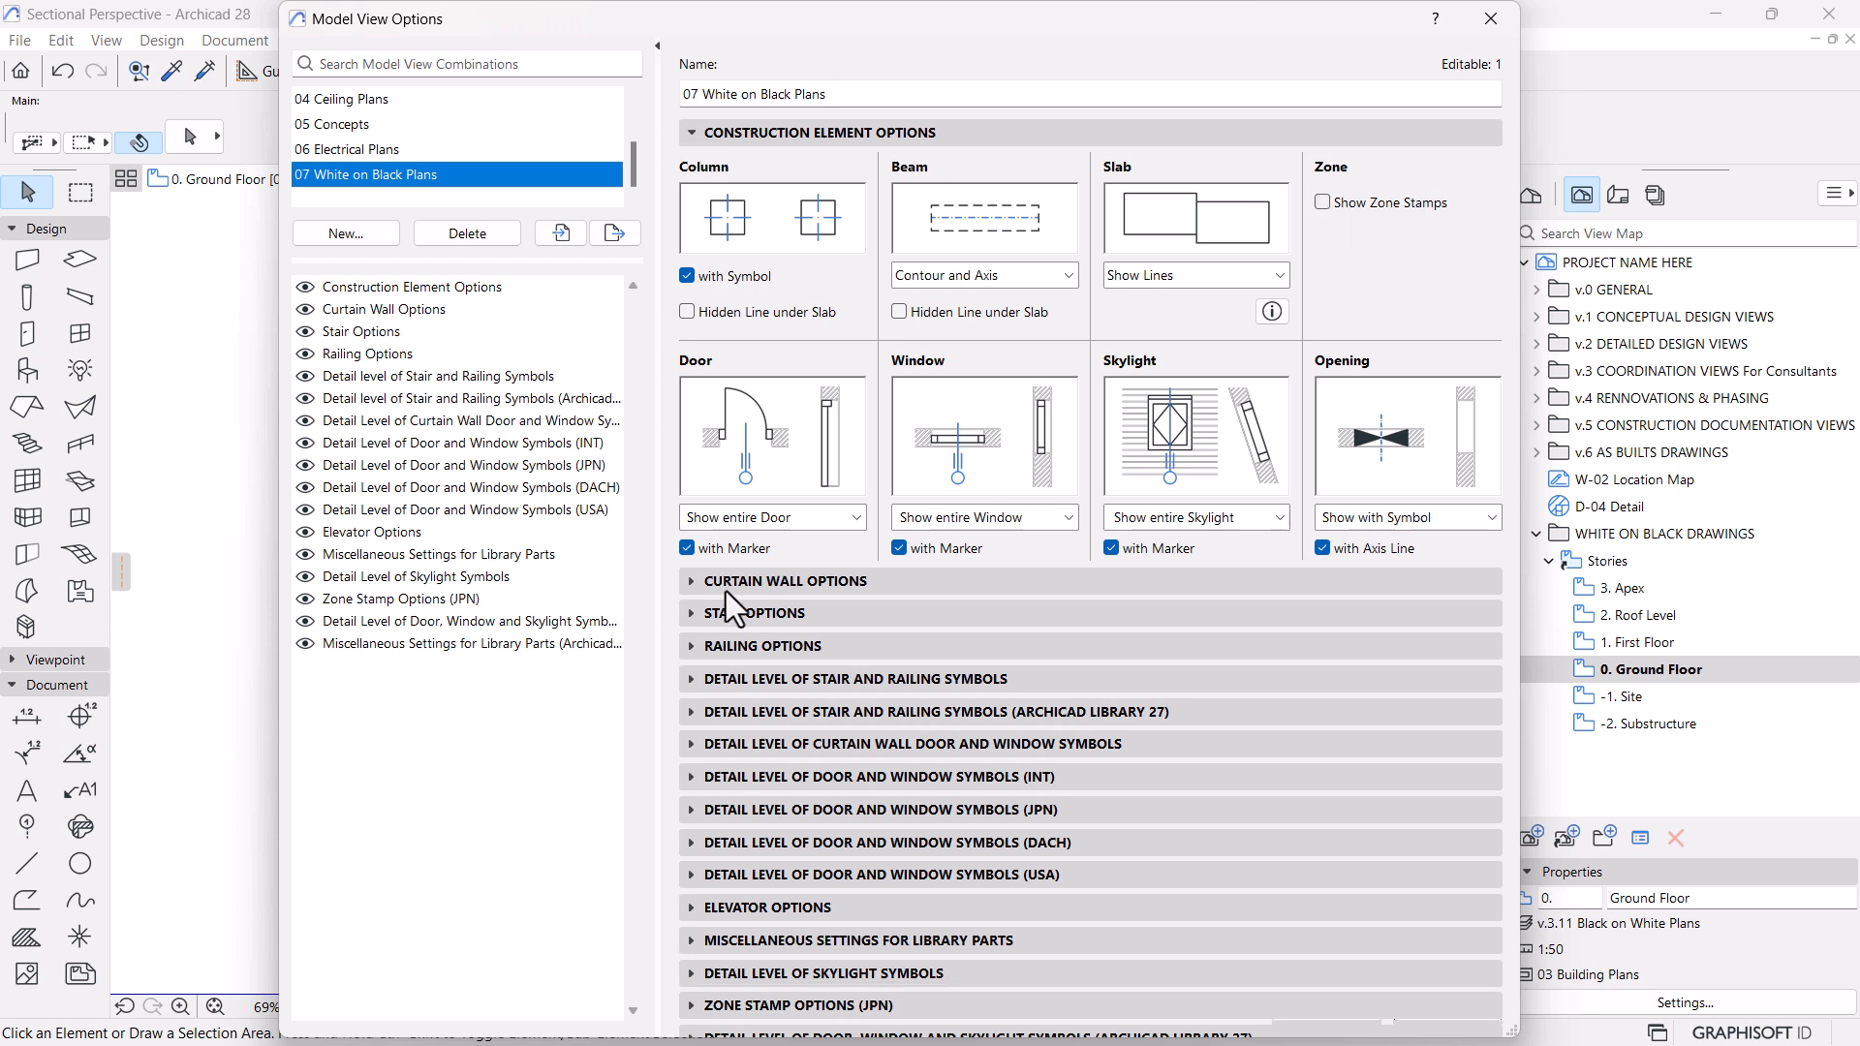
pyautogui.click(688, 553)
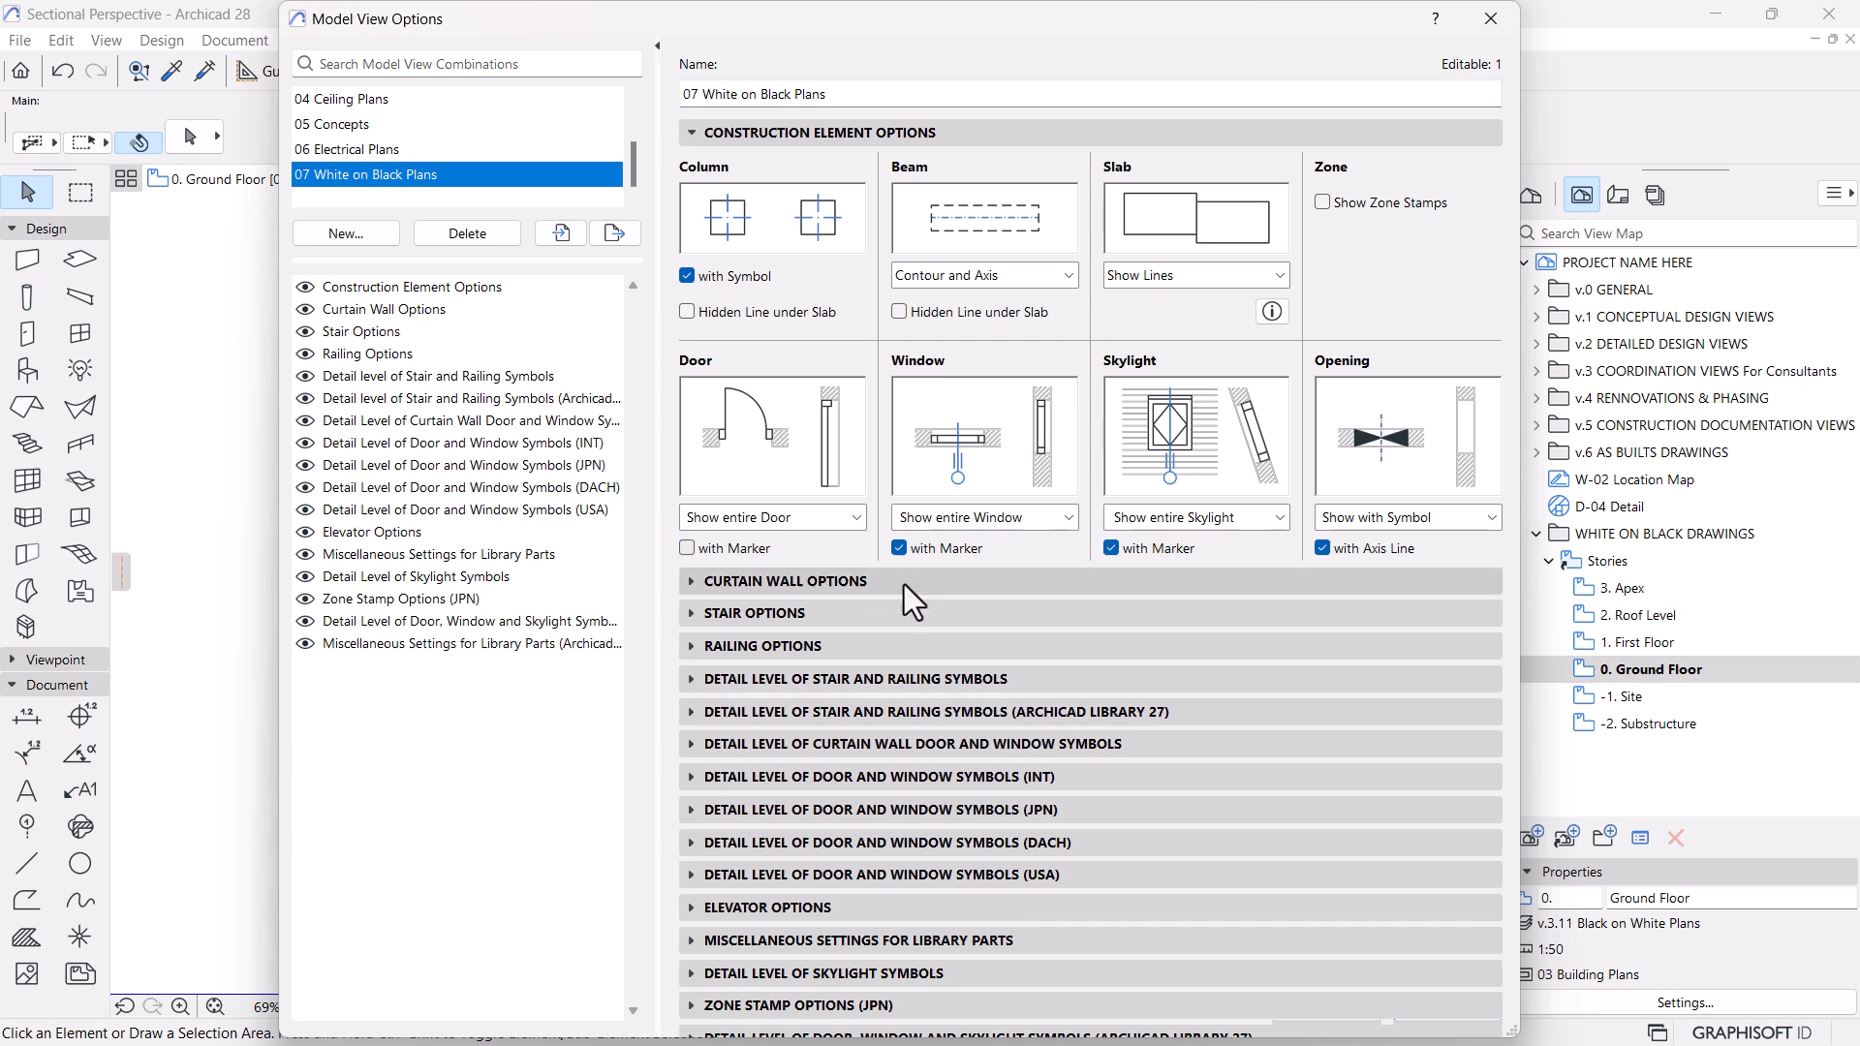
pyautogui.click(899, 552)
pyautogui.click(690, 131)
pyautogui.click(1434, 713)
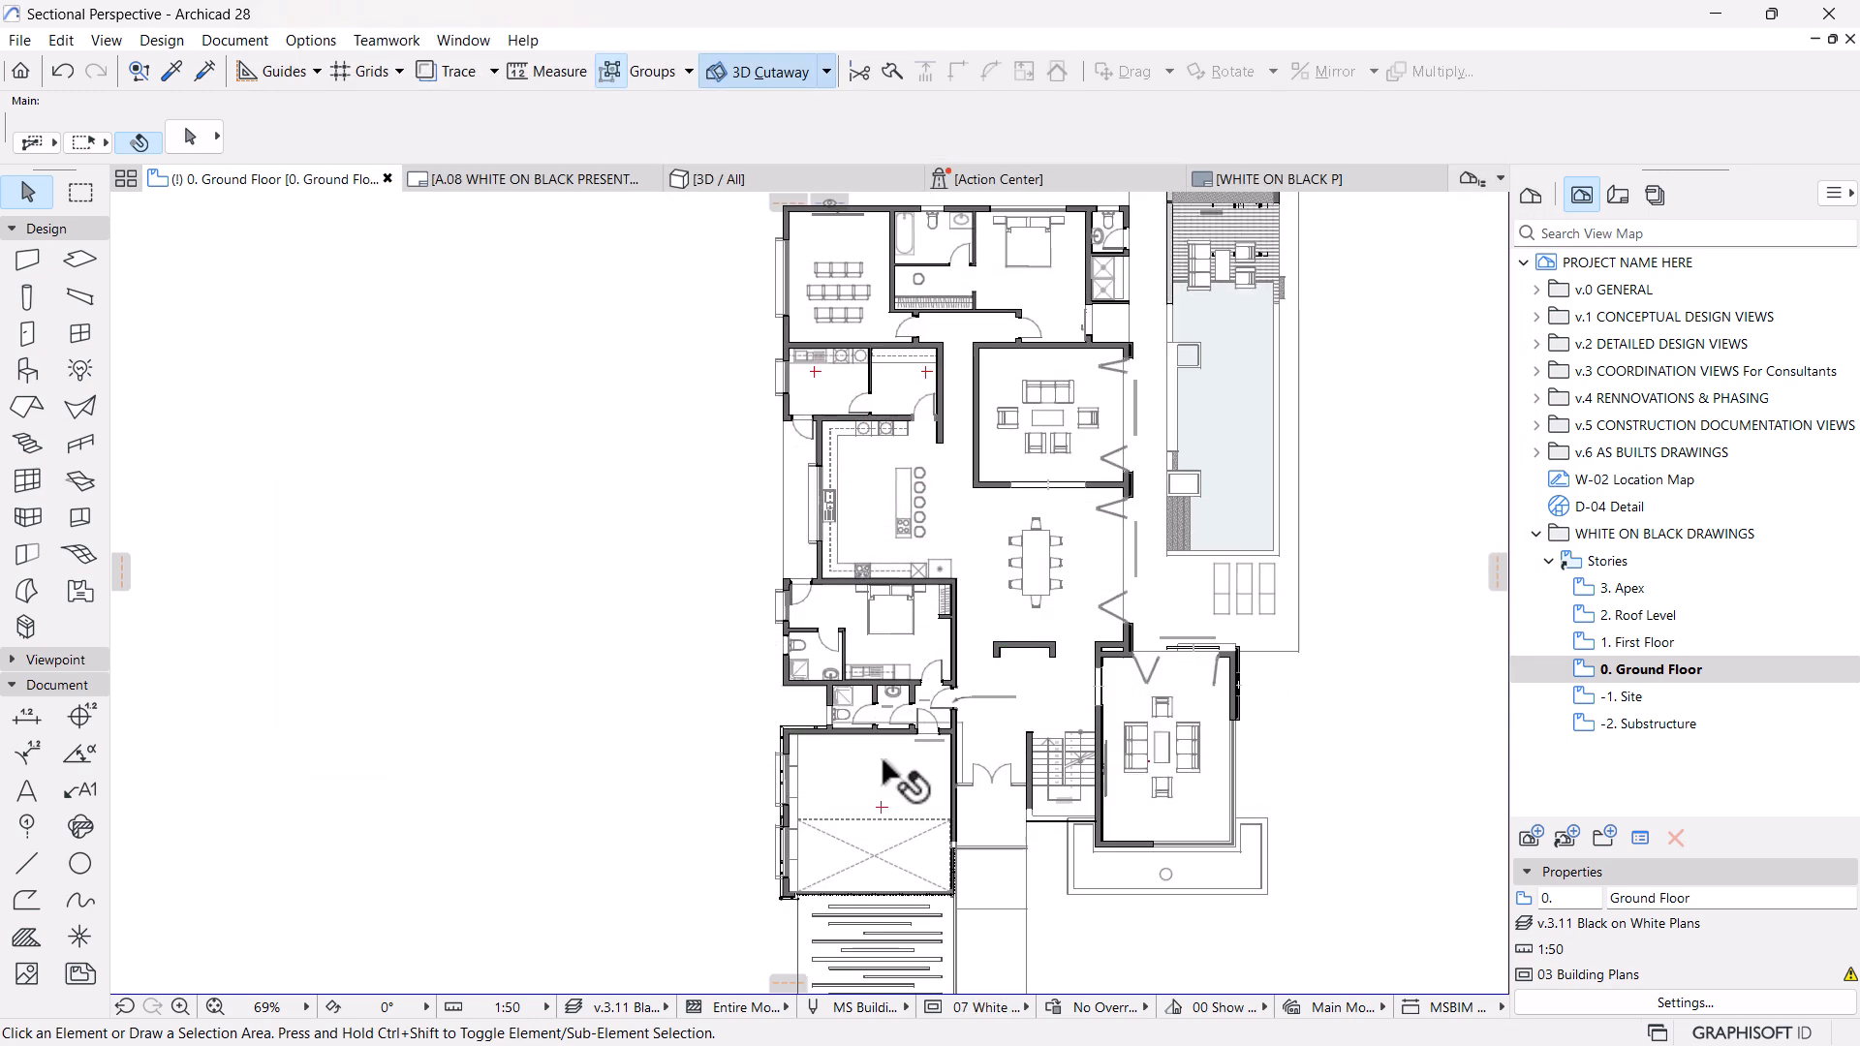
# Set the 0. Ground Floor view's model view options to 07 White on Black Plans in its view settings
pyautogui.scroll(3, 886, 756)
pyautogui.scroll(-3, 830, 465)
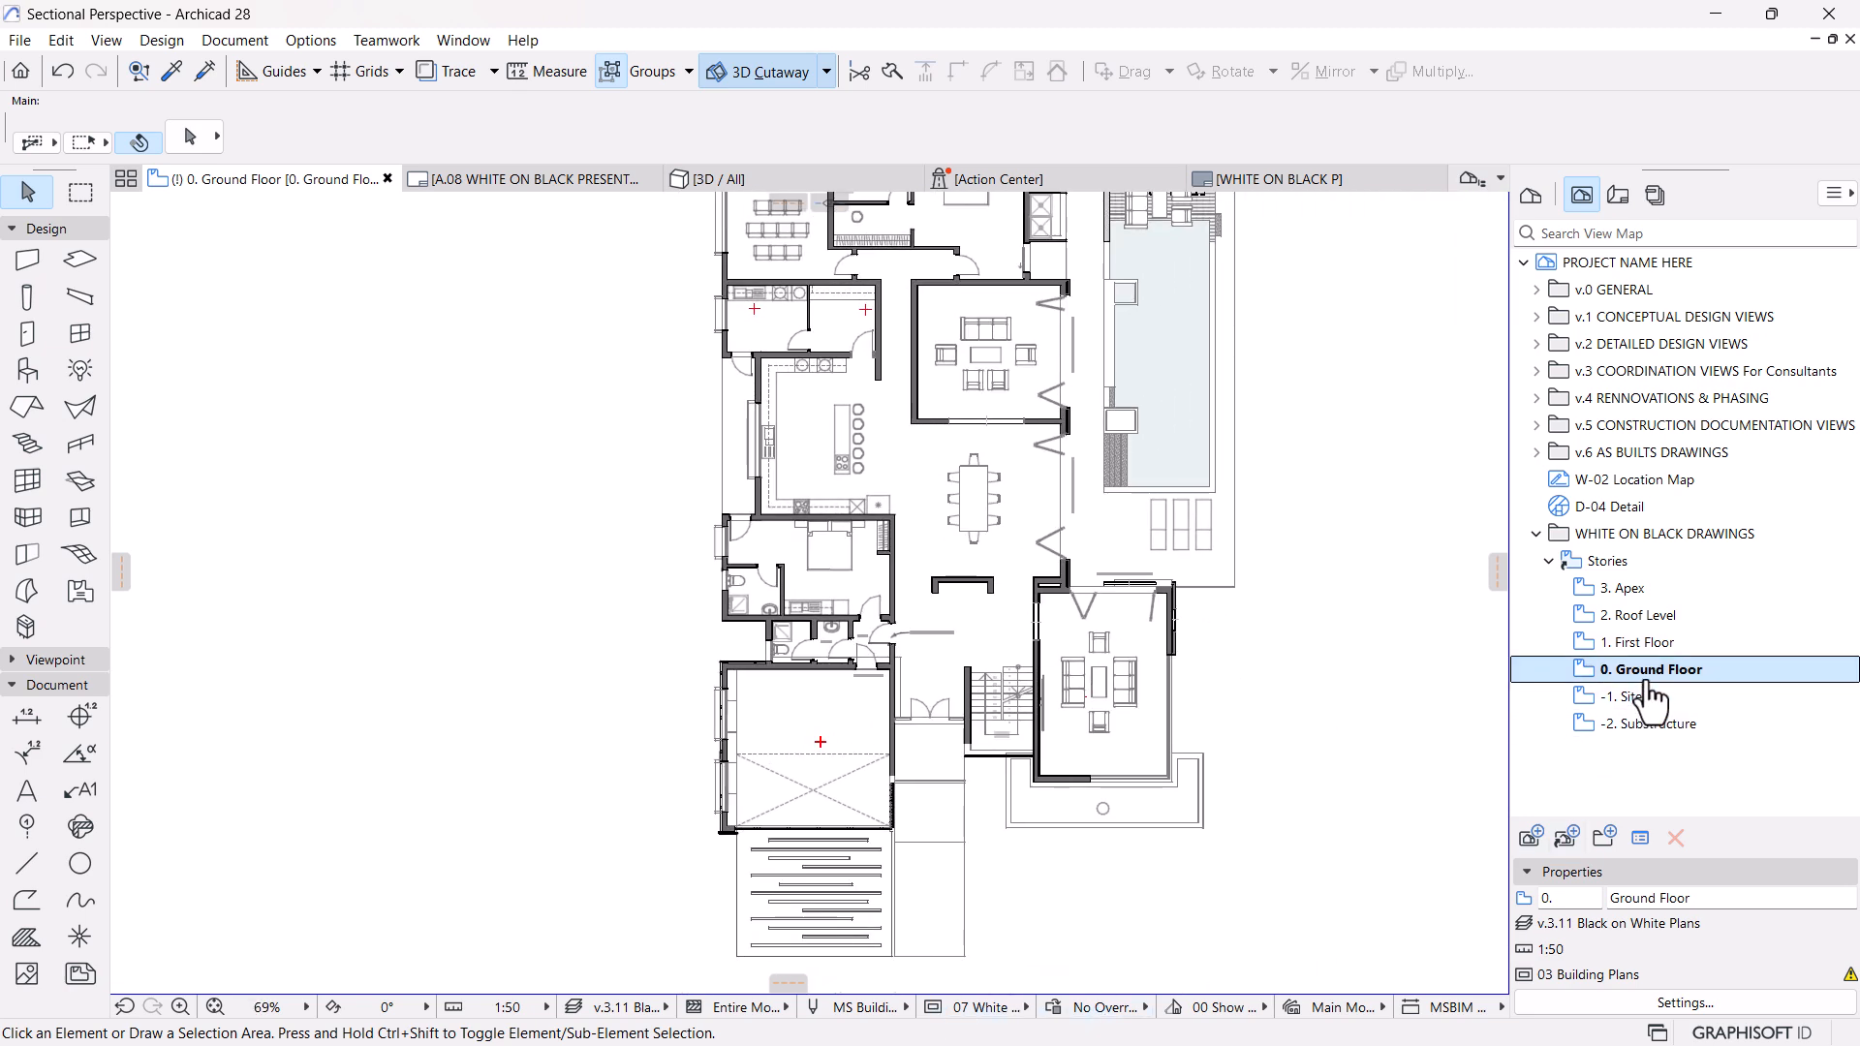
pyautogui.click(1672, 1004)
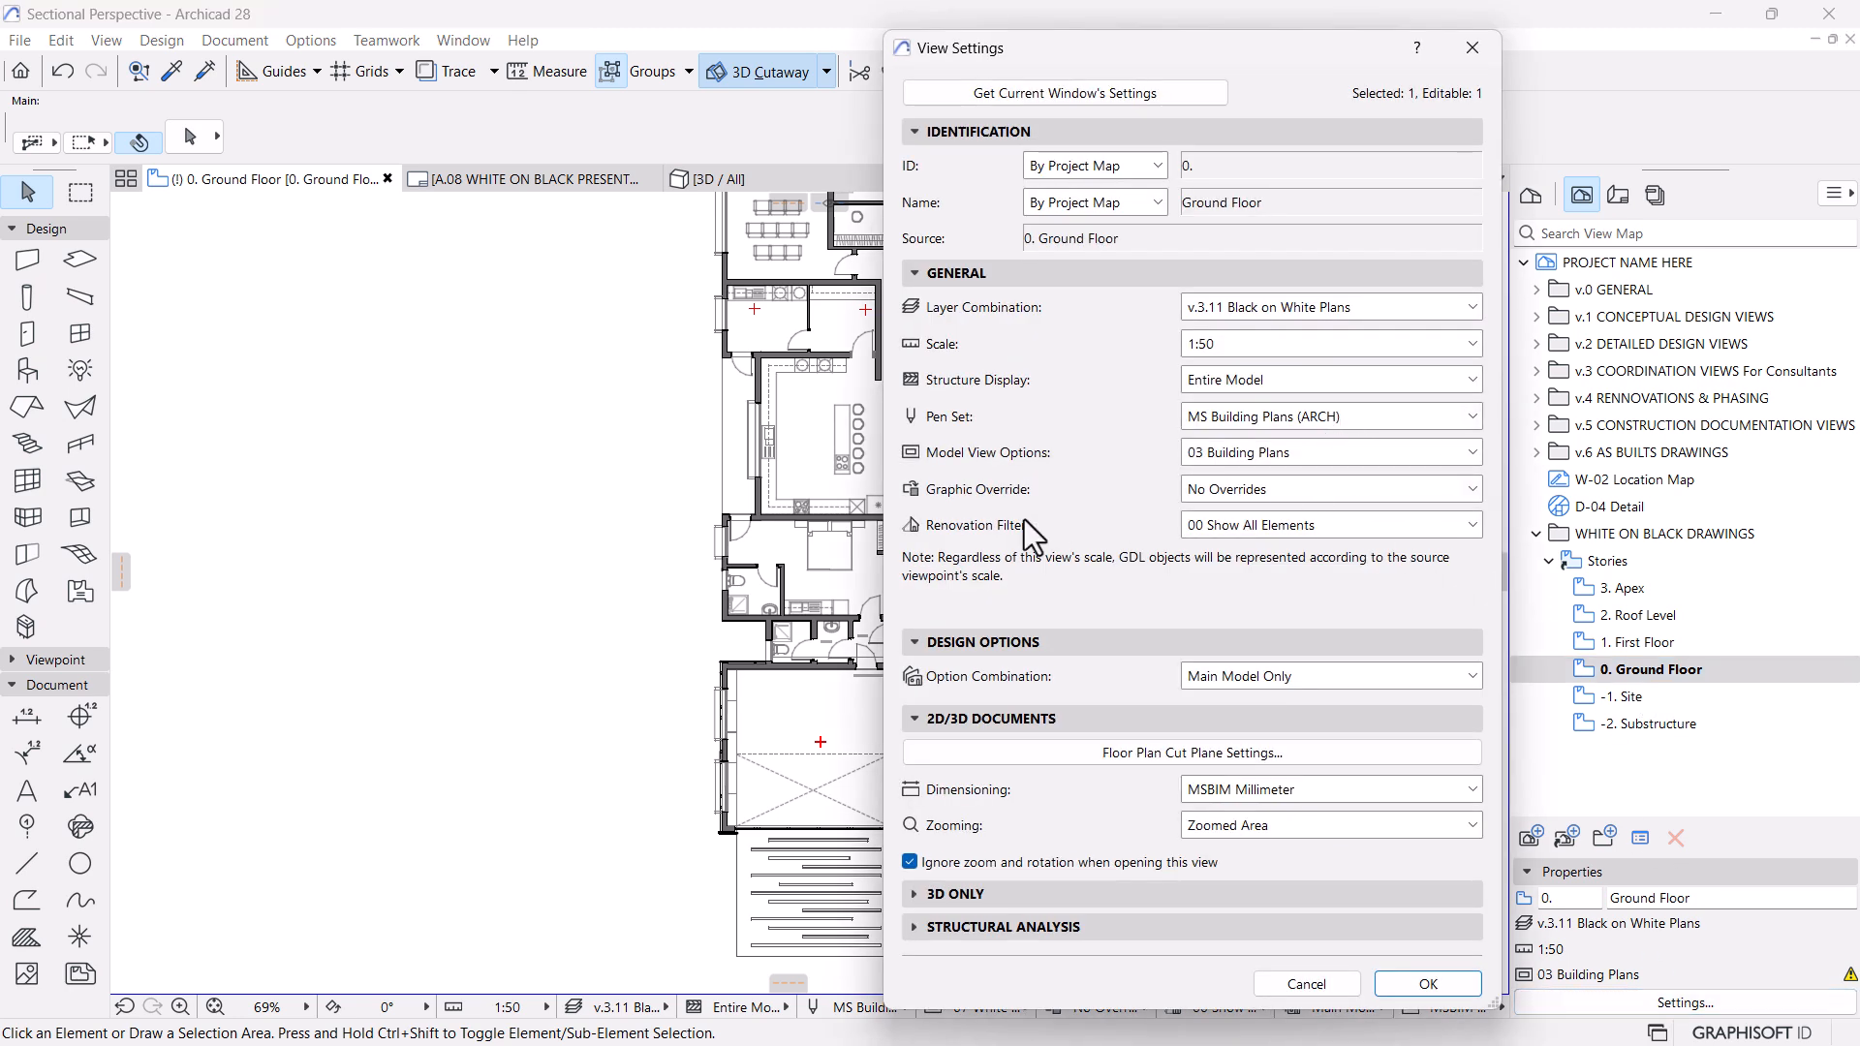
pyautogui.click(1275, 452)
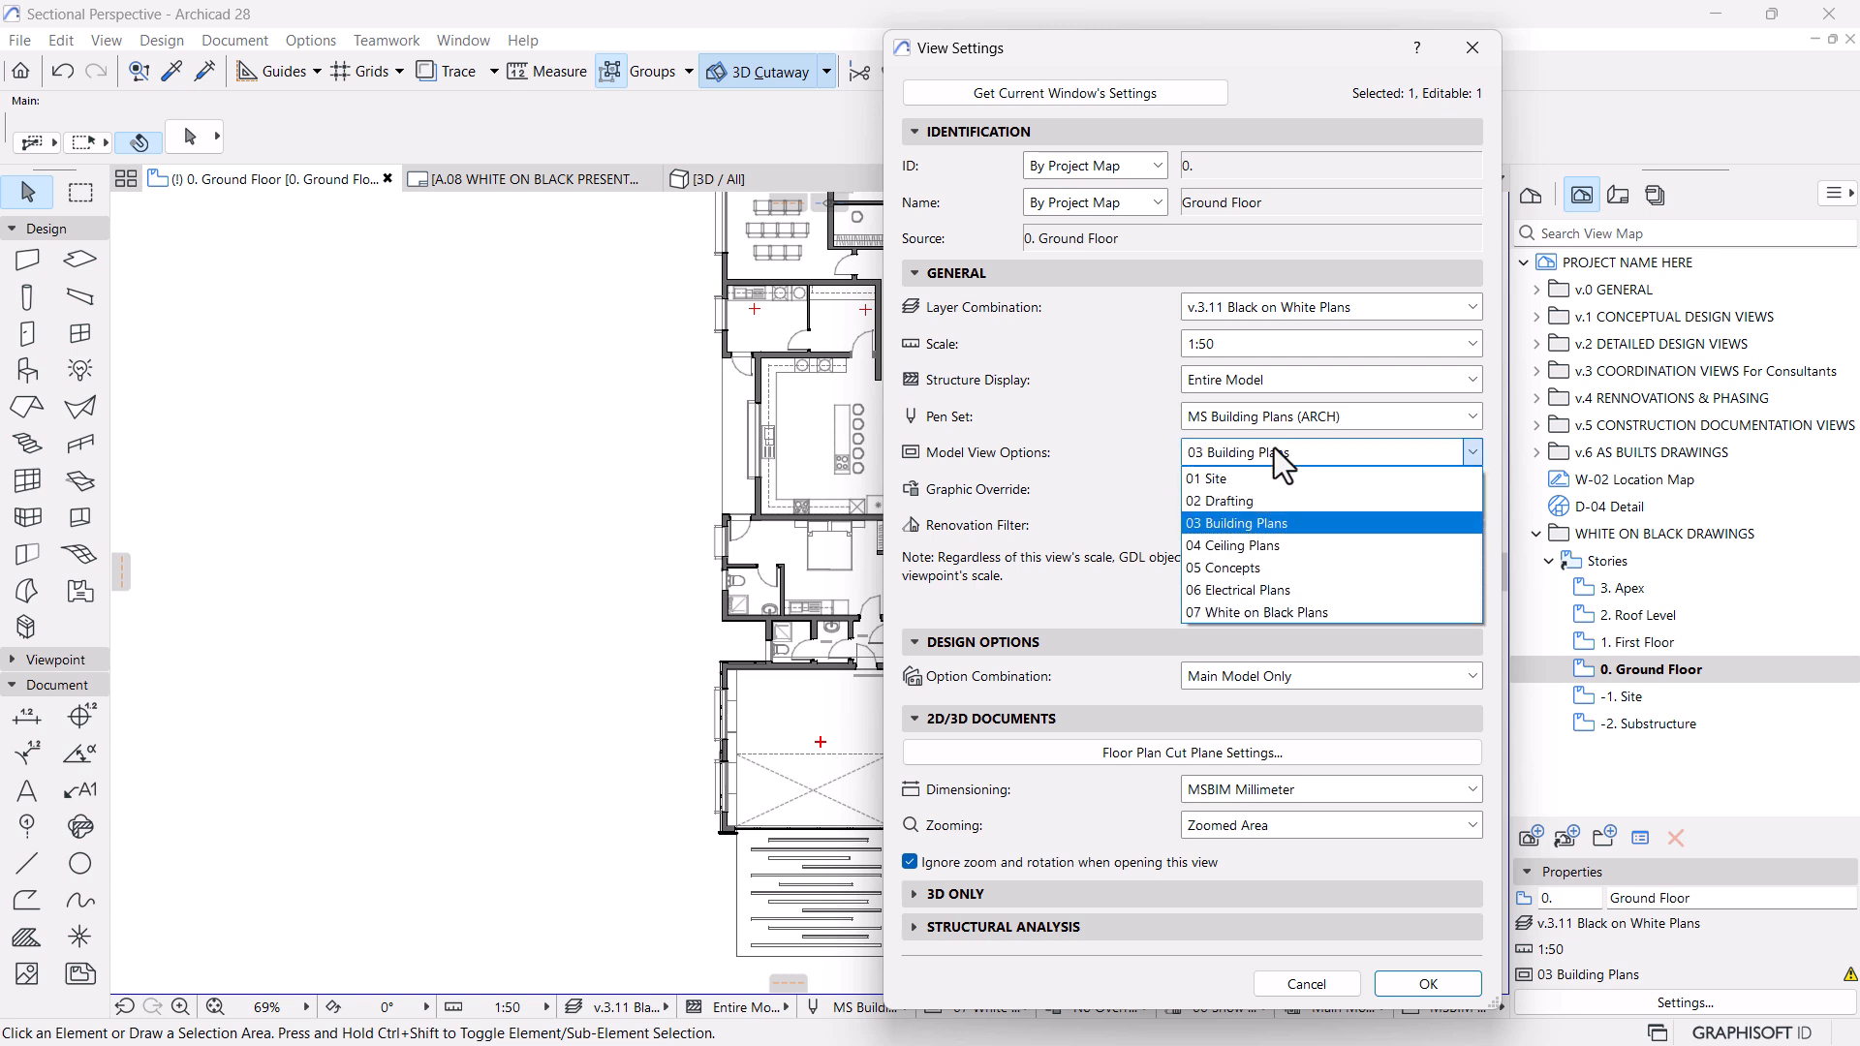
pyautogui.click(1235, 619)
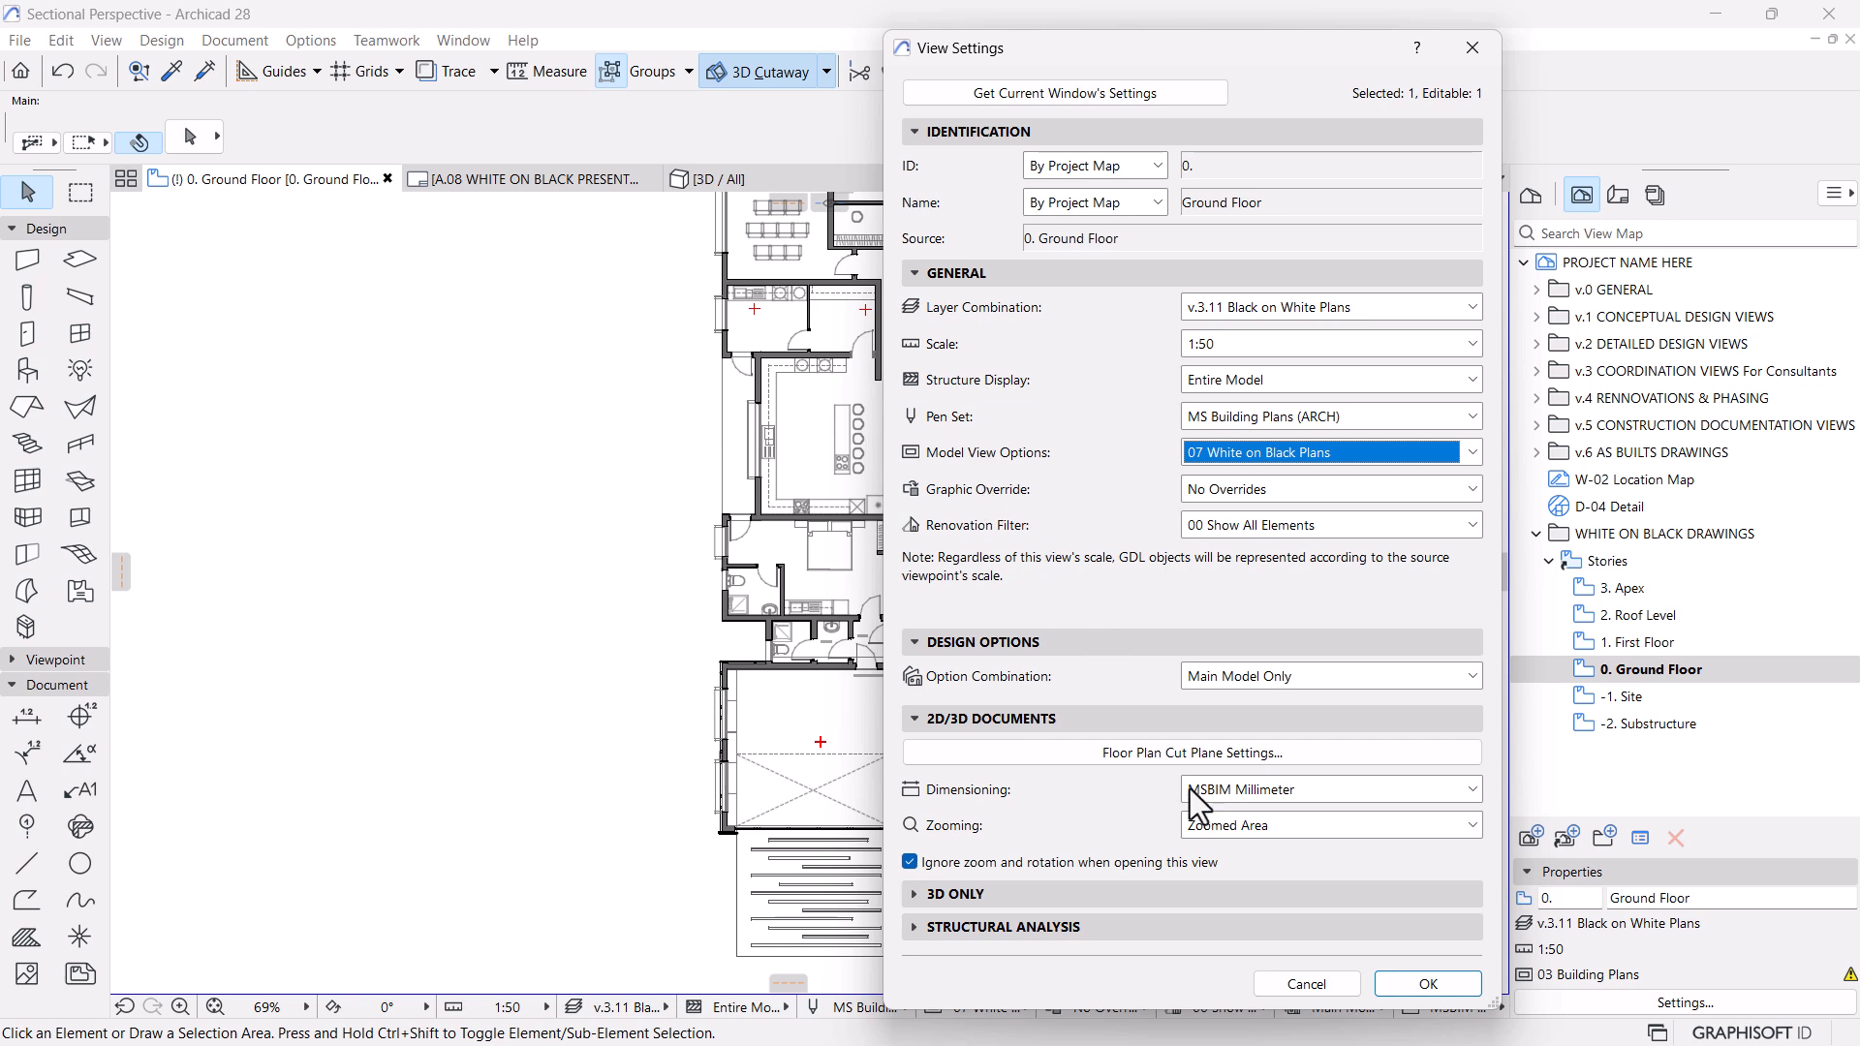
pyautogui.click(1426, 990)
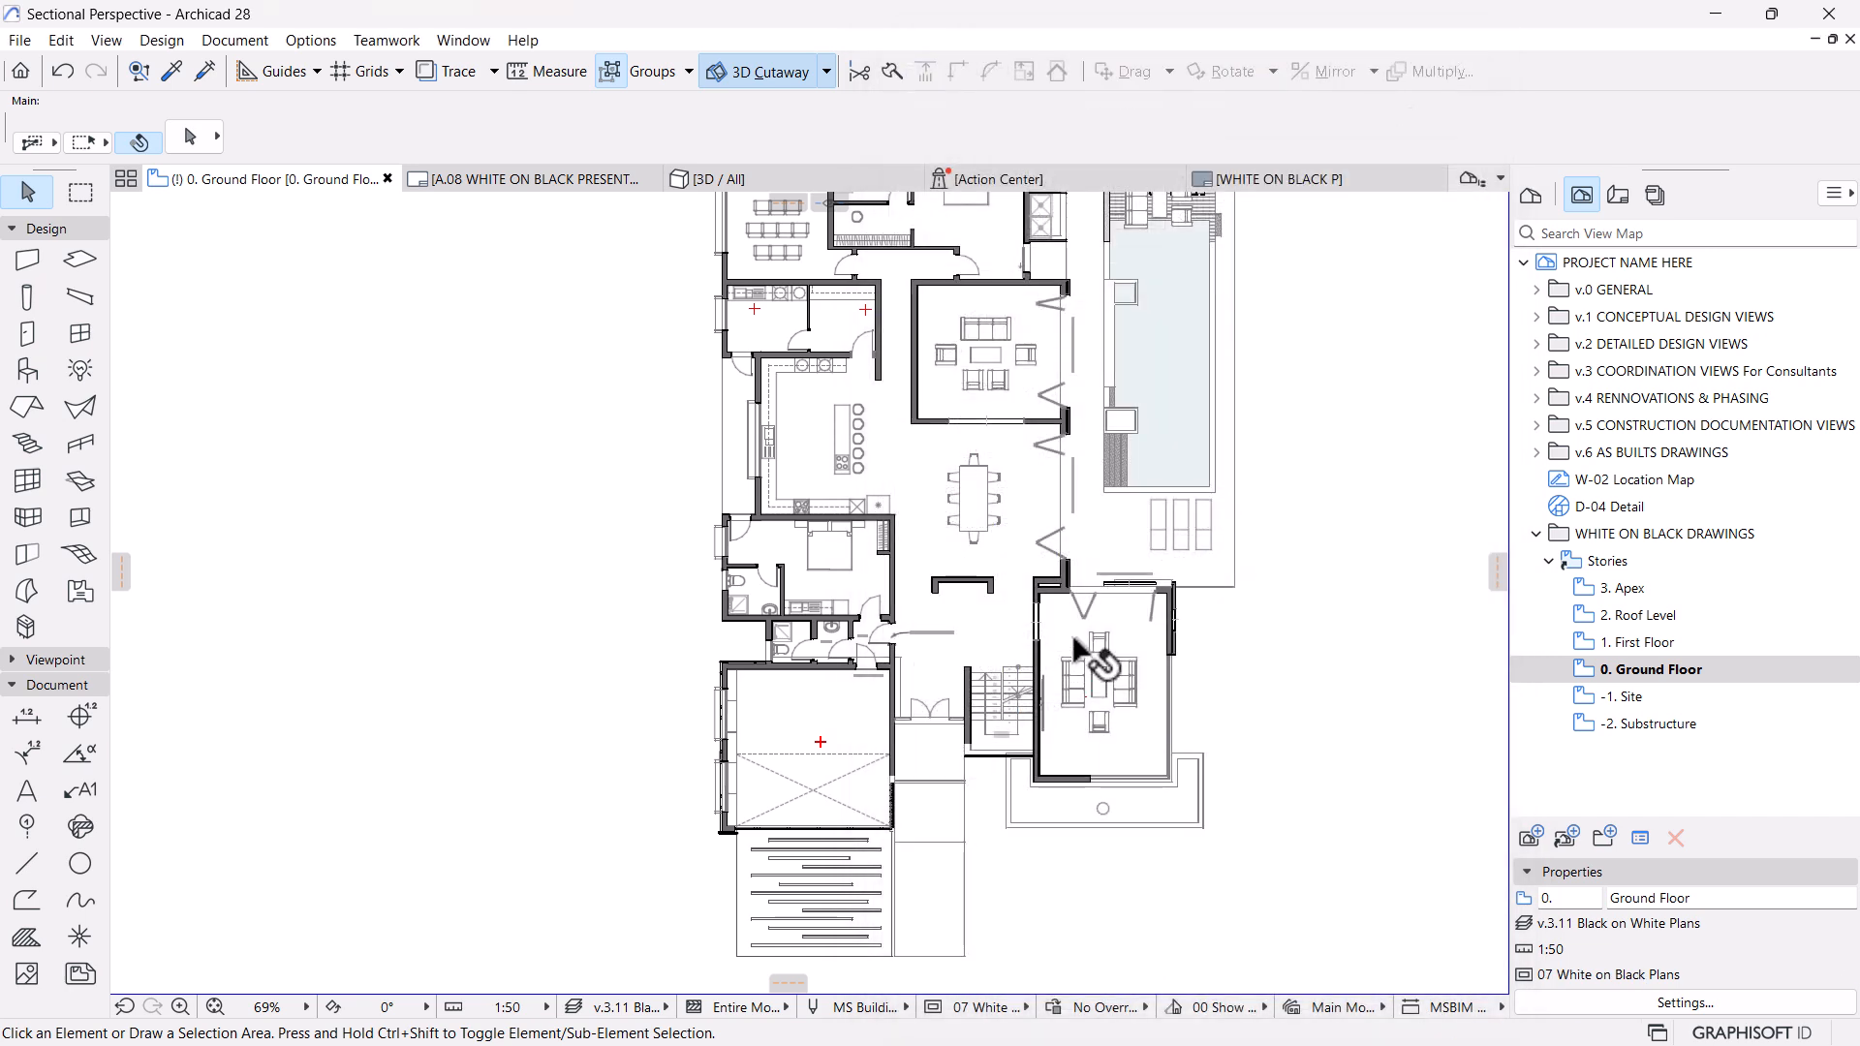
# Create a new graphic override combination named White on Black Plans
pyautogui.scroll(1, 939, 631)
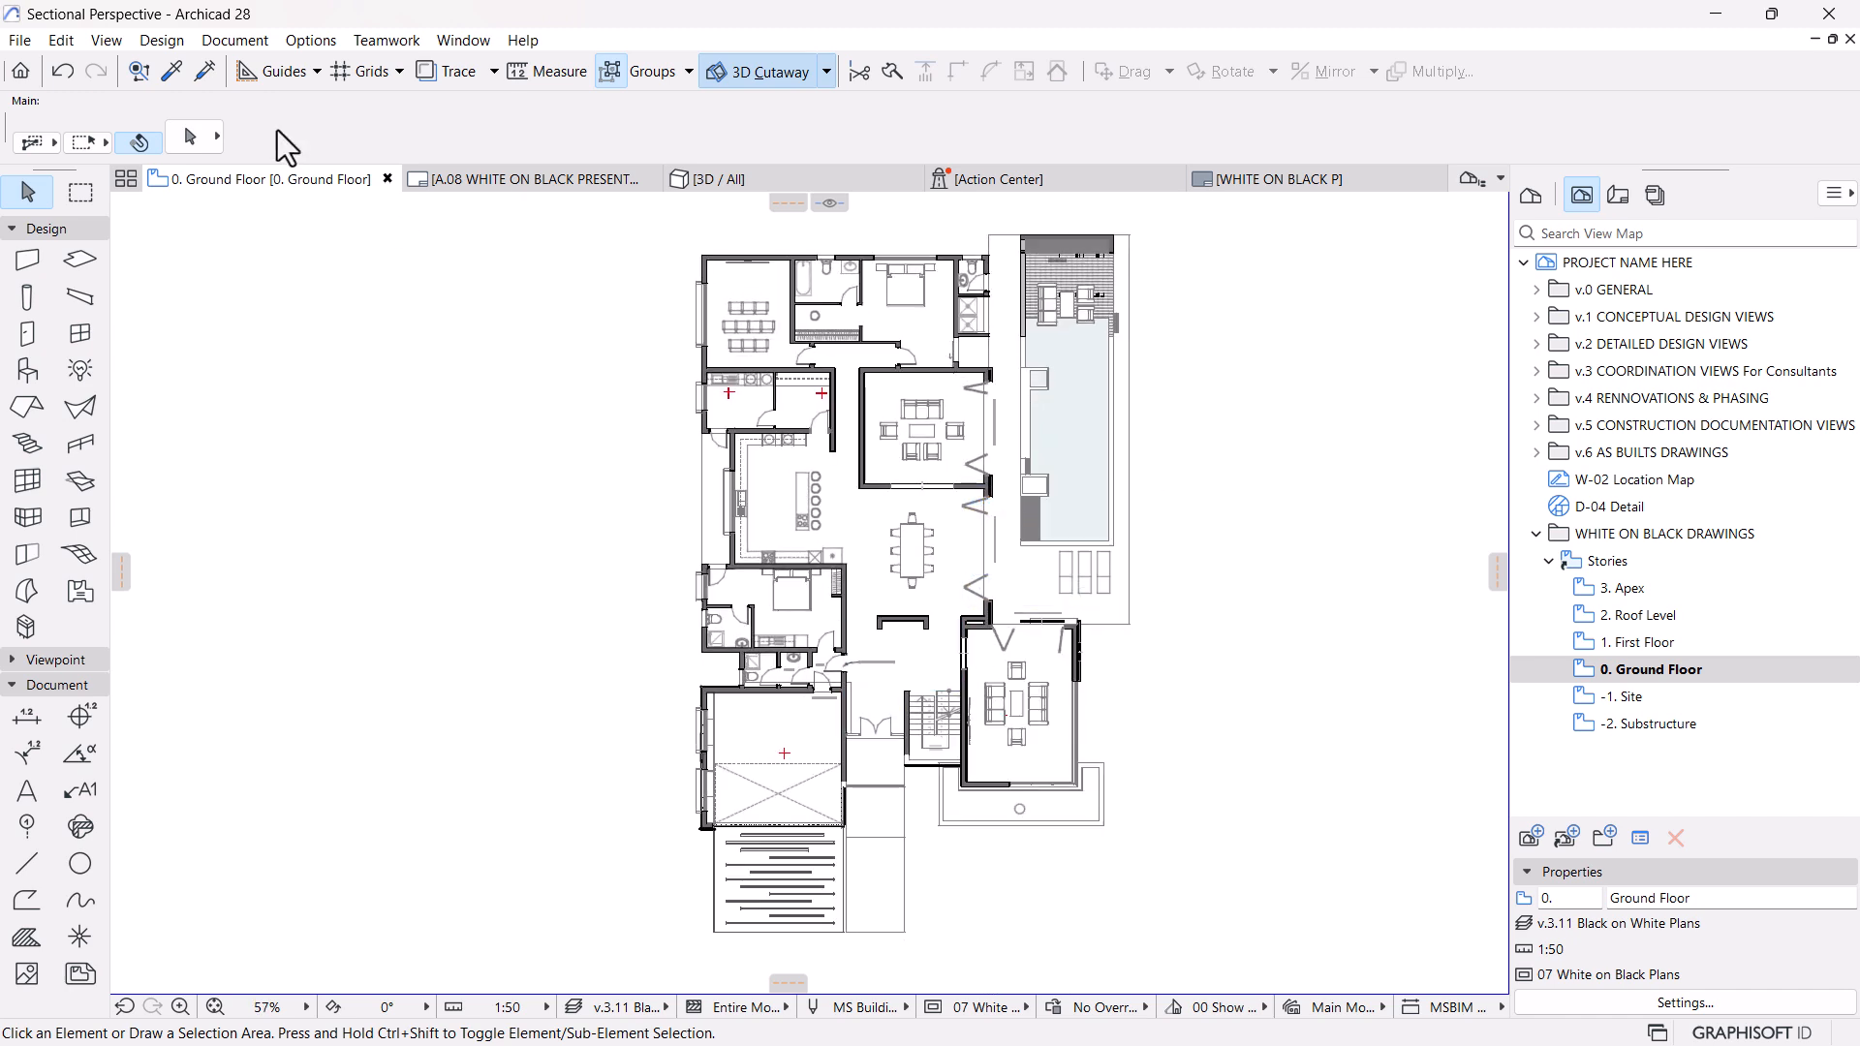
pyautogui.click(247, 40)
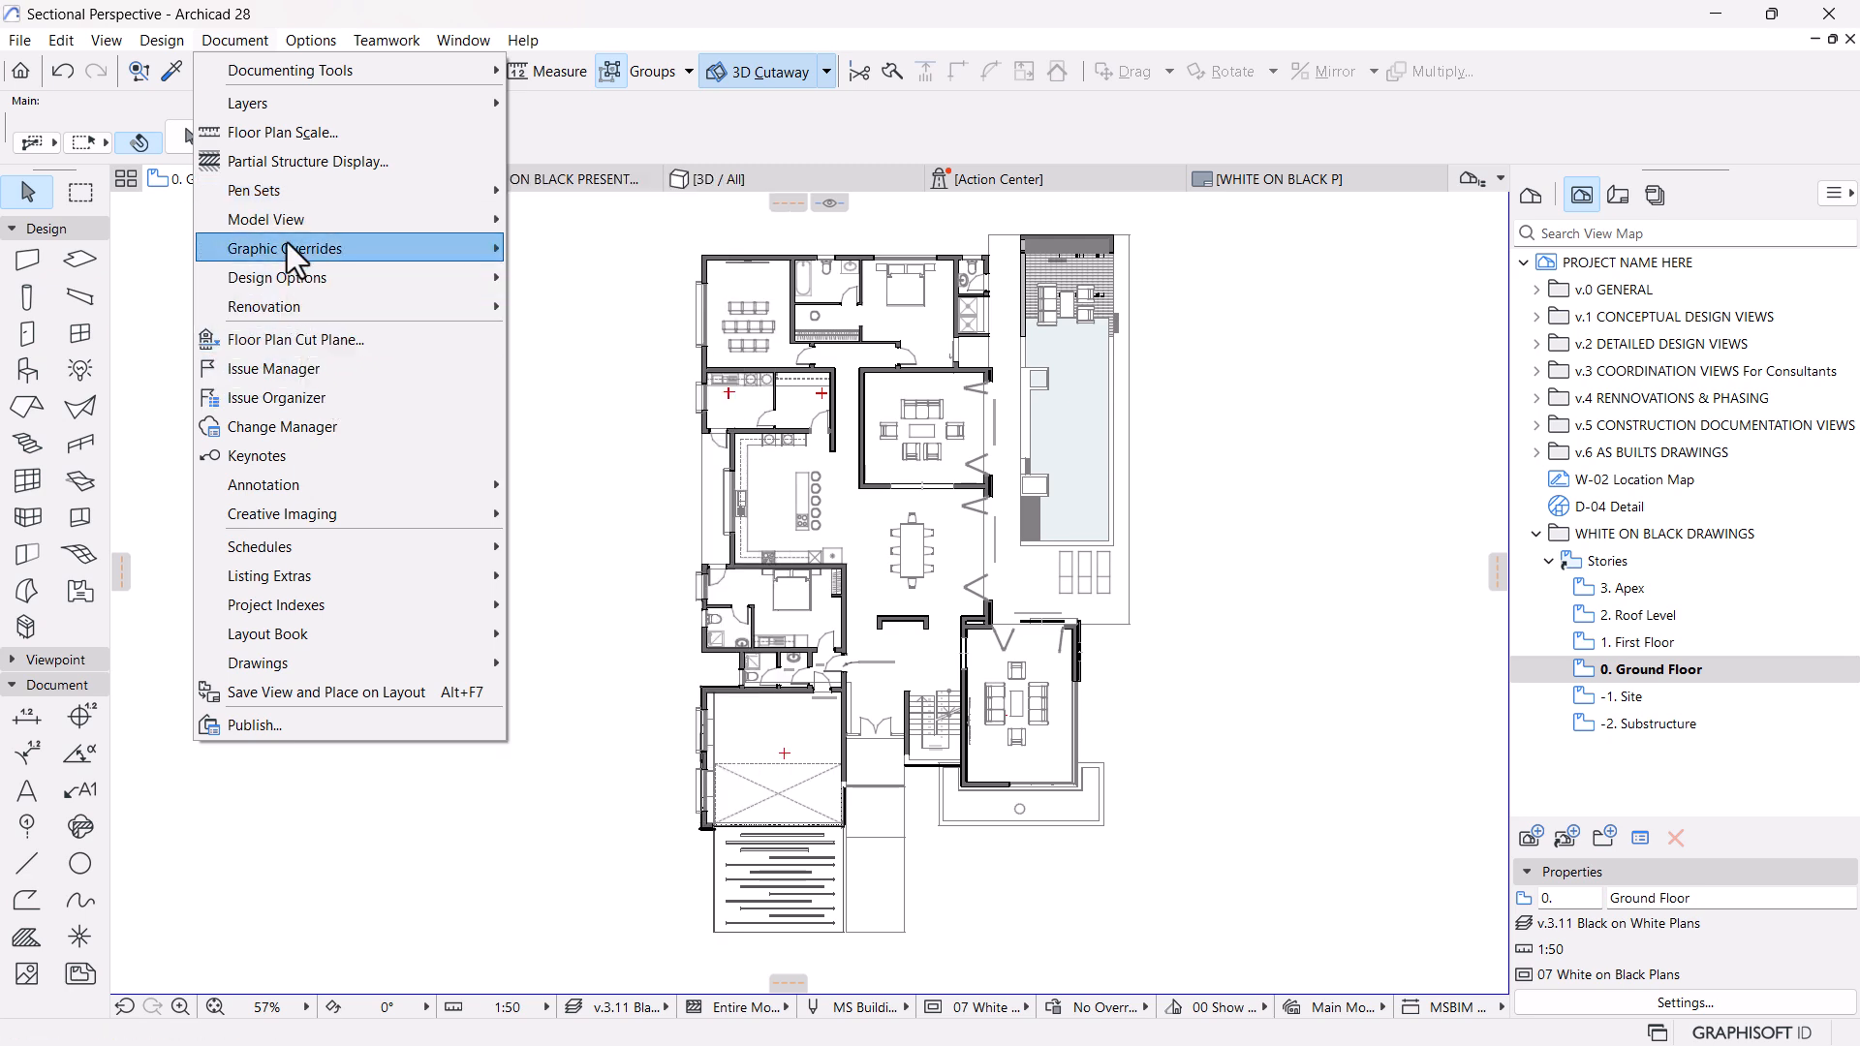
pyautogui.moveTo(287, 244)
pyautogui.click(624, 245)
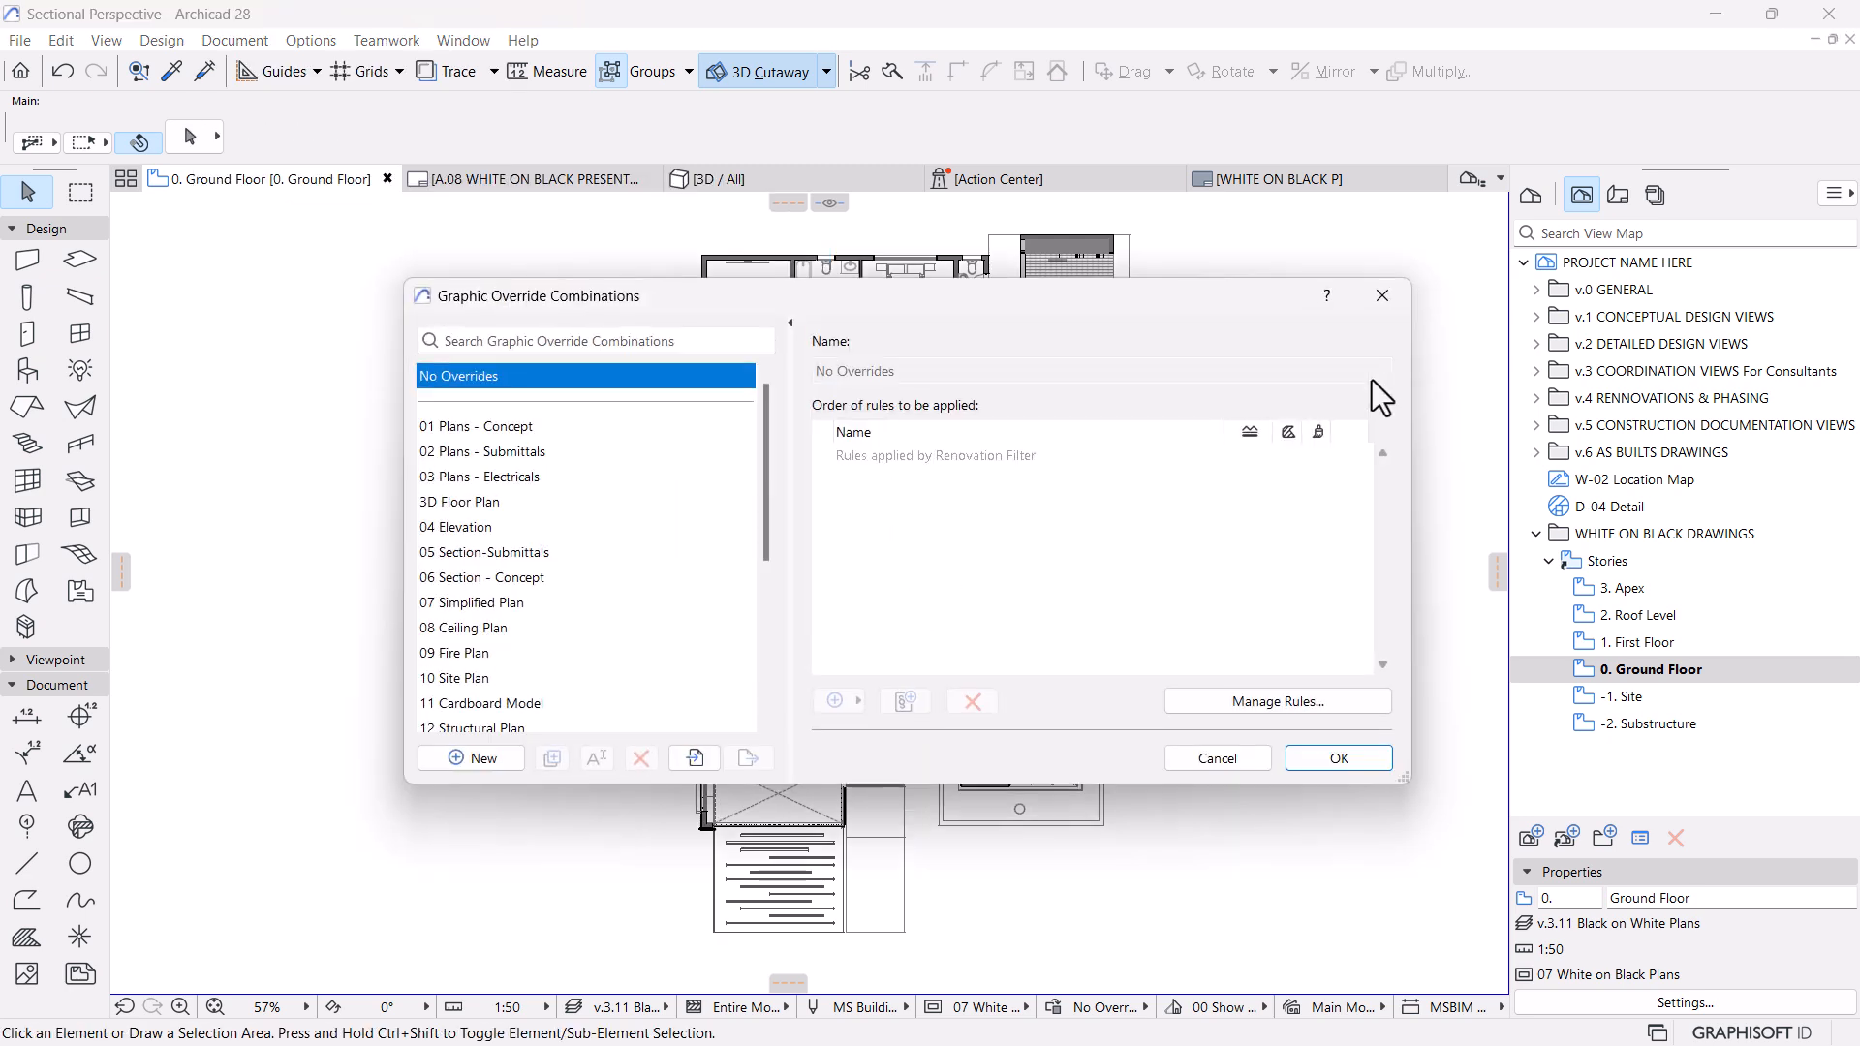
pyautogui.scroll(-4, 500, 663)
pyautogui.click(471, 758)
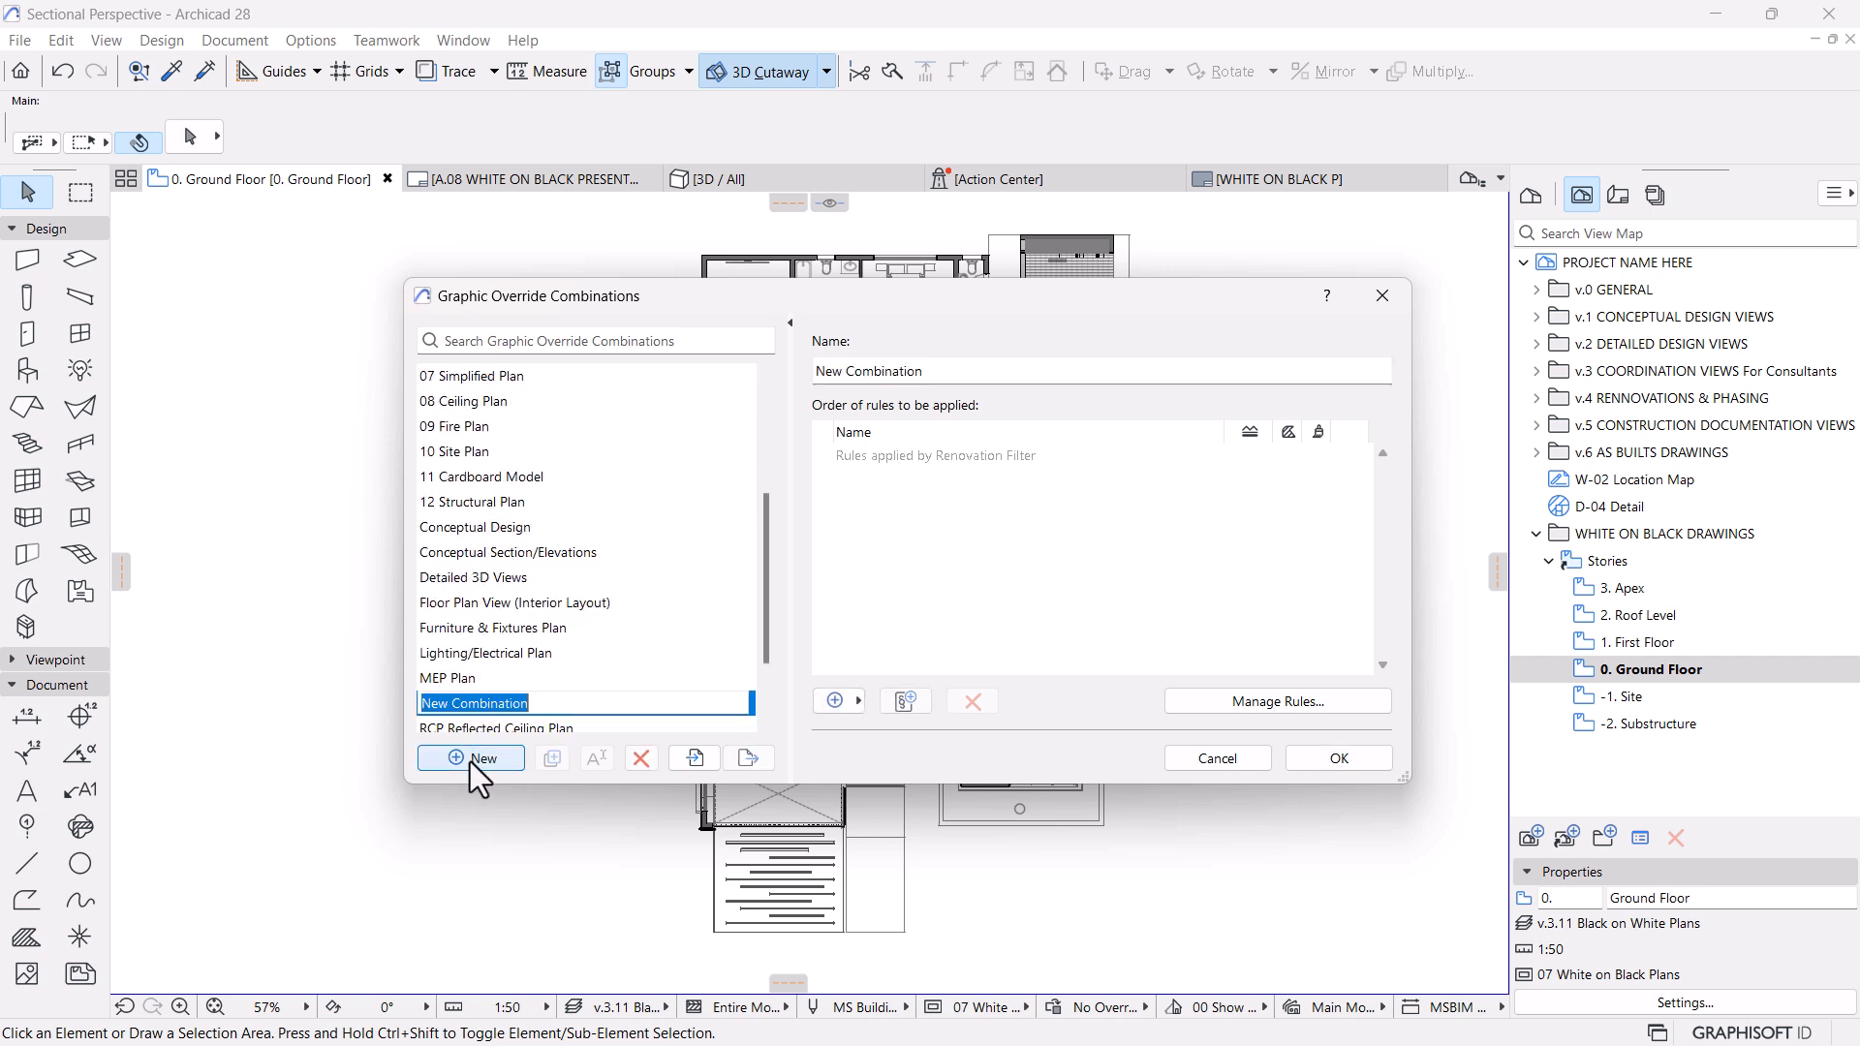
pyautogui.write('Whi')
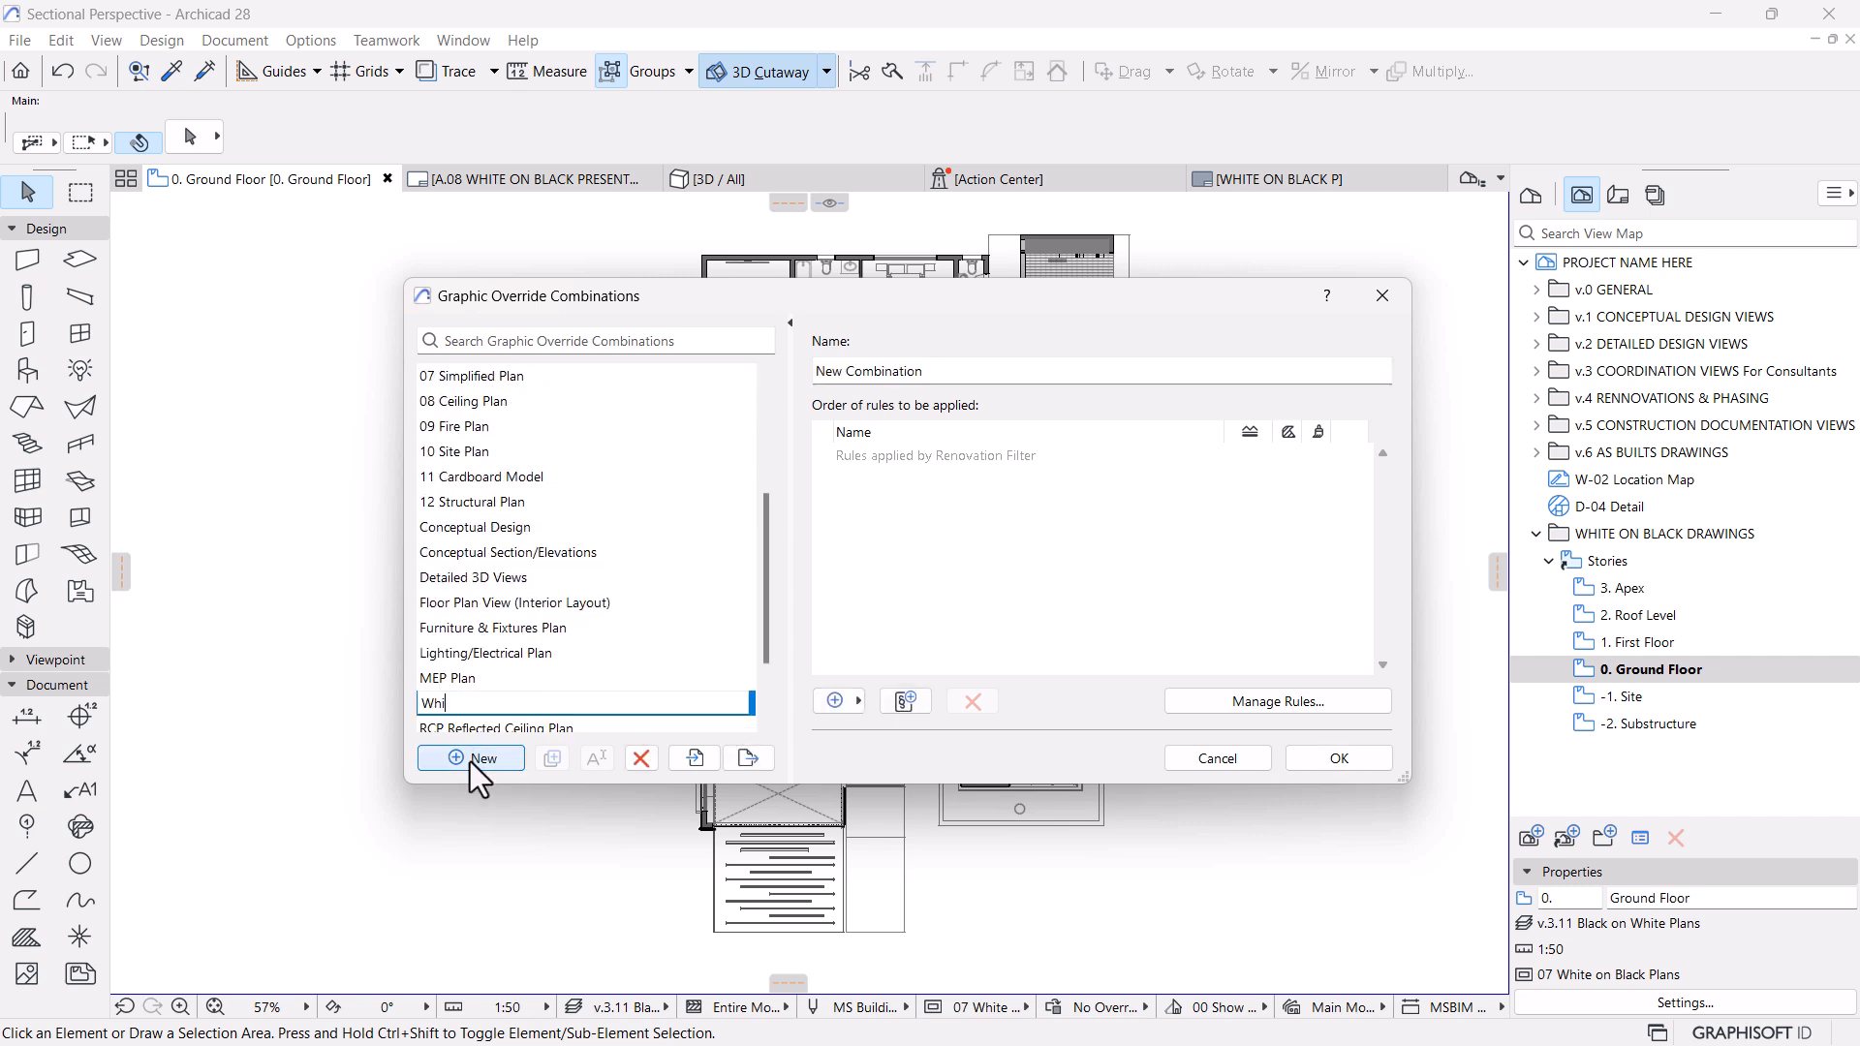
pyautogui.write('te on Black Plans')
pyautogui.click(886, 538)
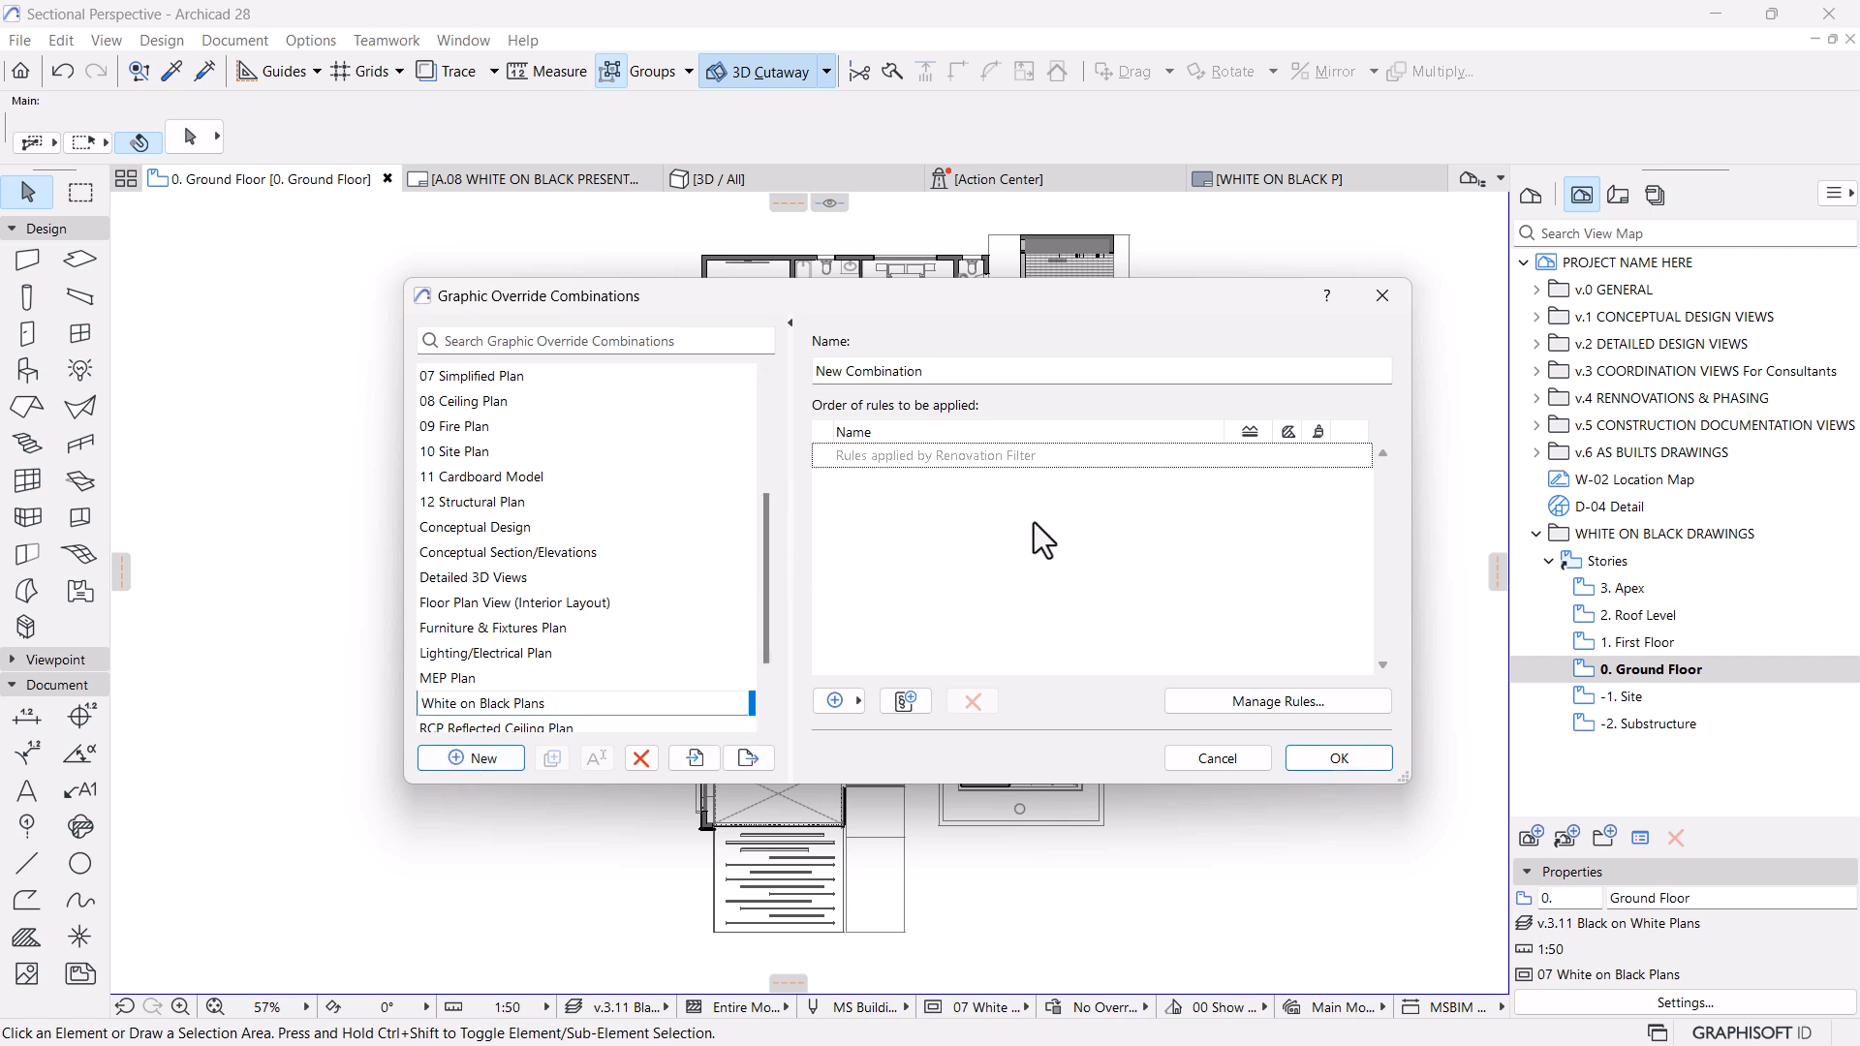
# Duplicate the graphic override rule All Cut Fills - Solid Black and try to name the copy All Cut Fills - Solid White
pyautogui.click(1346, 704)
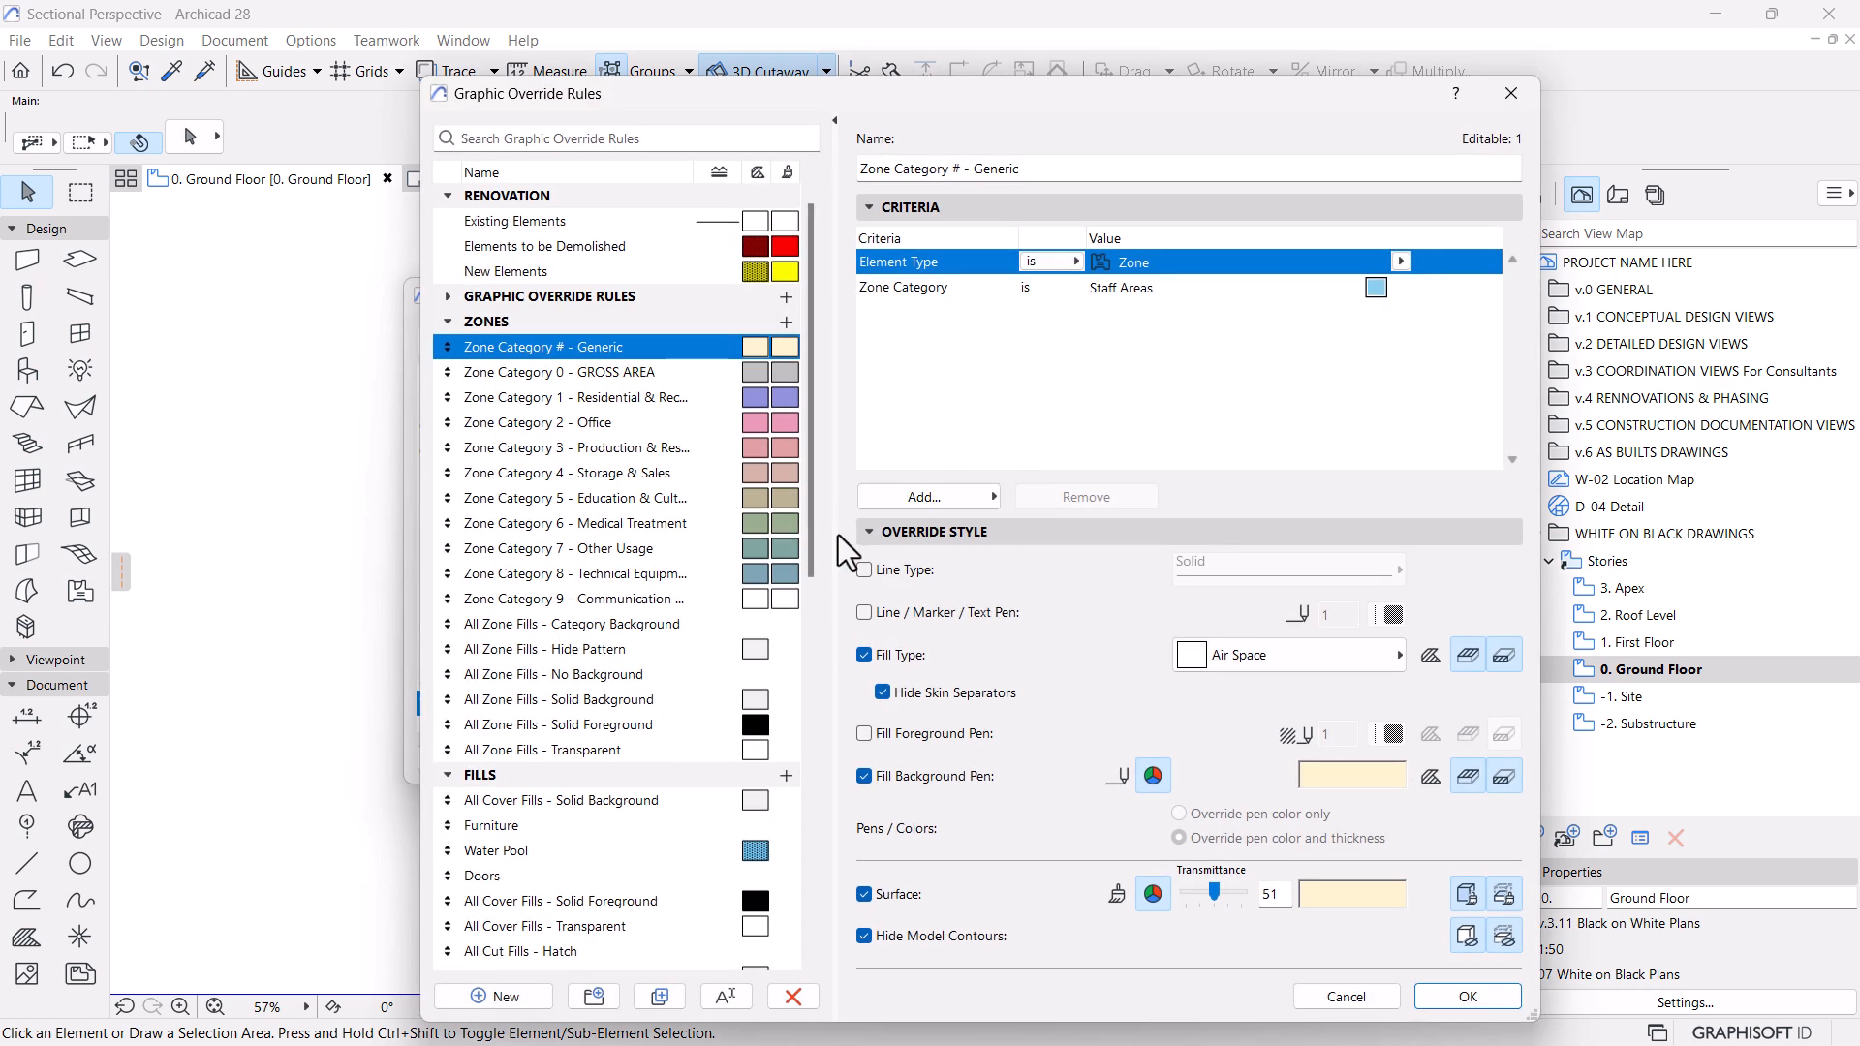
pyautogui.click(448, 322)
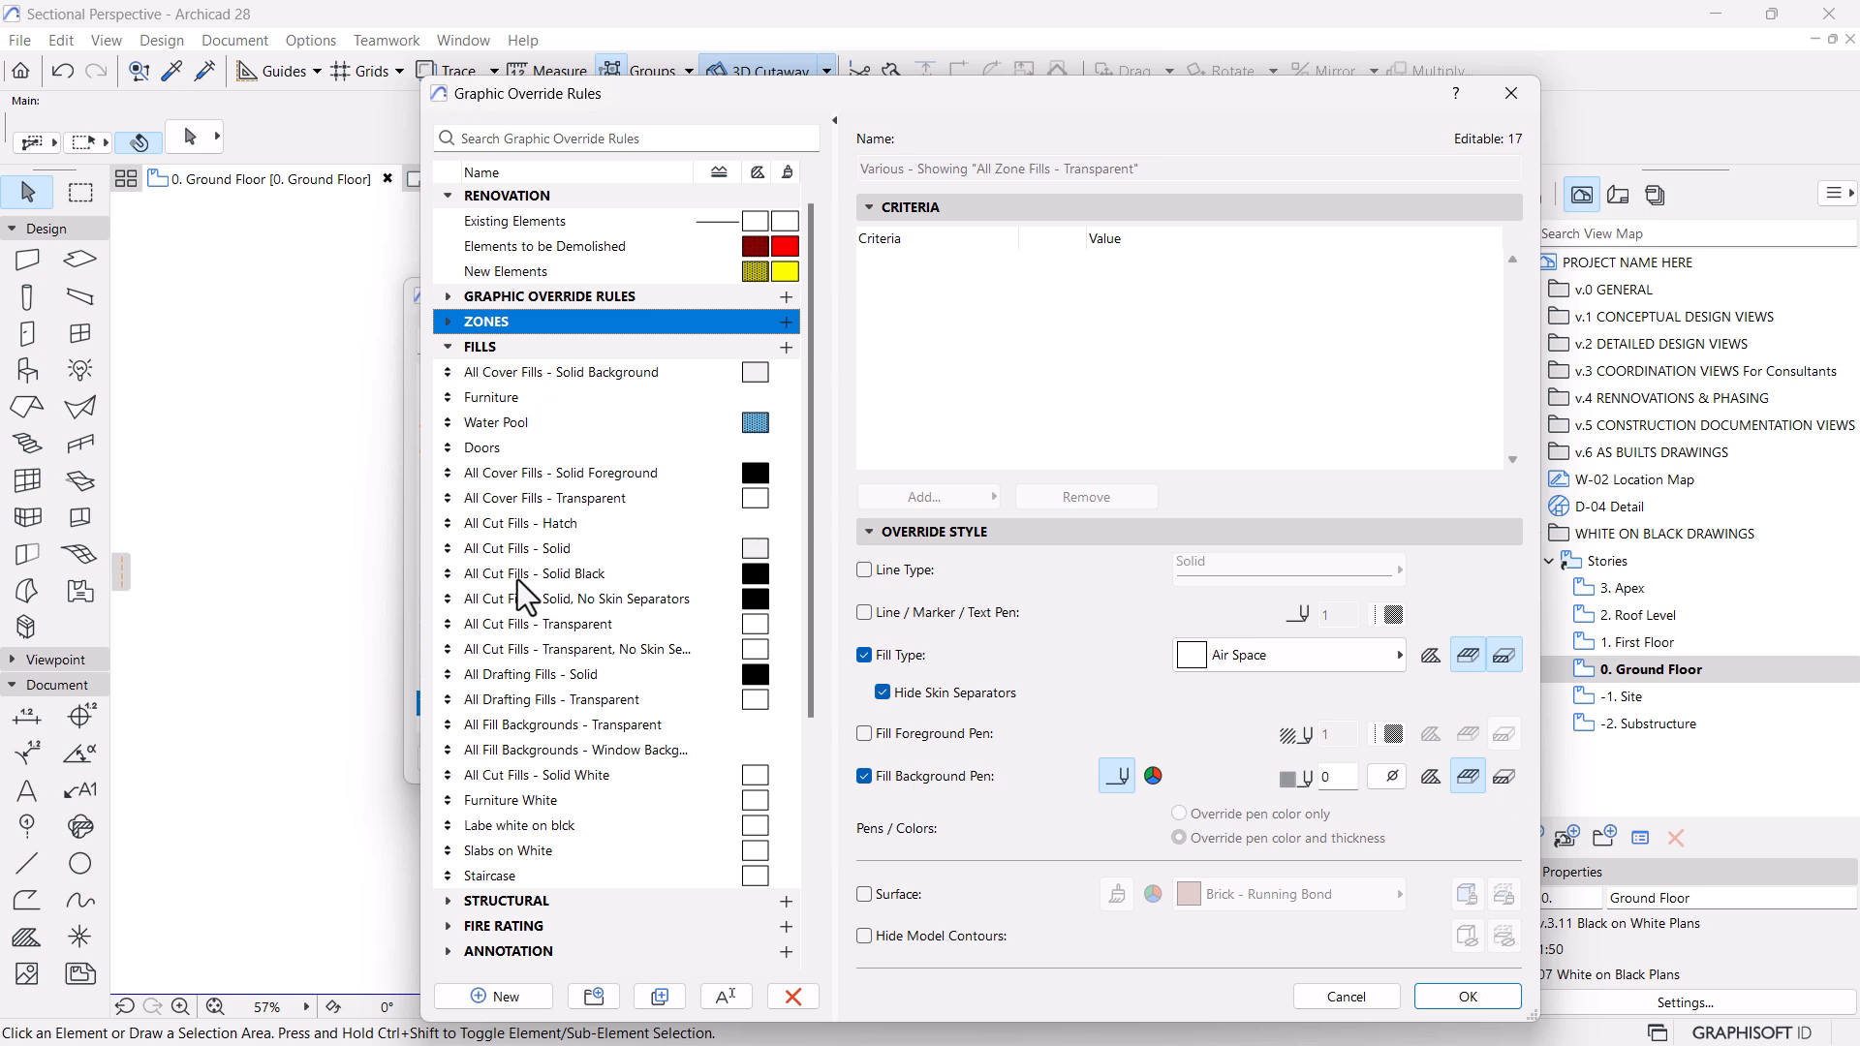
pyautogui.click(569, 580)
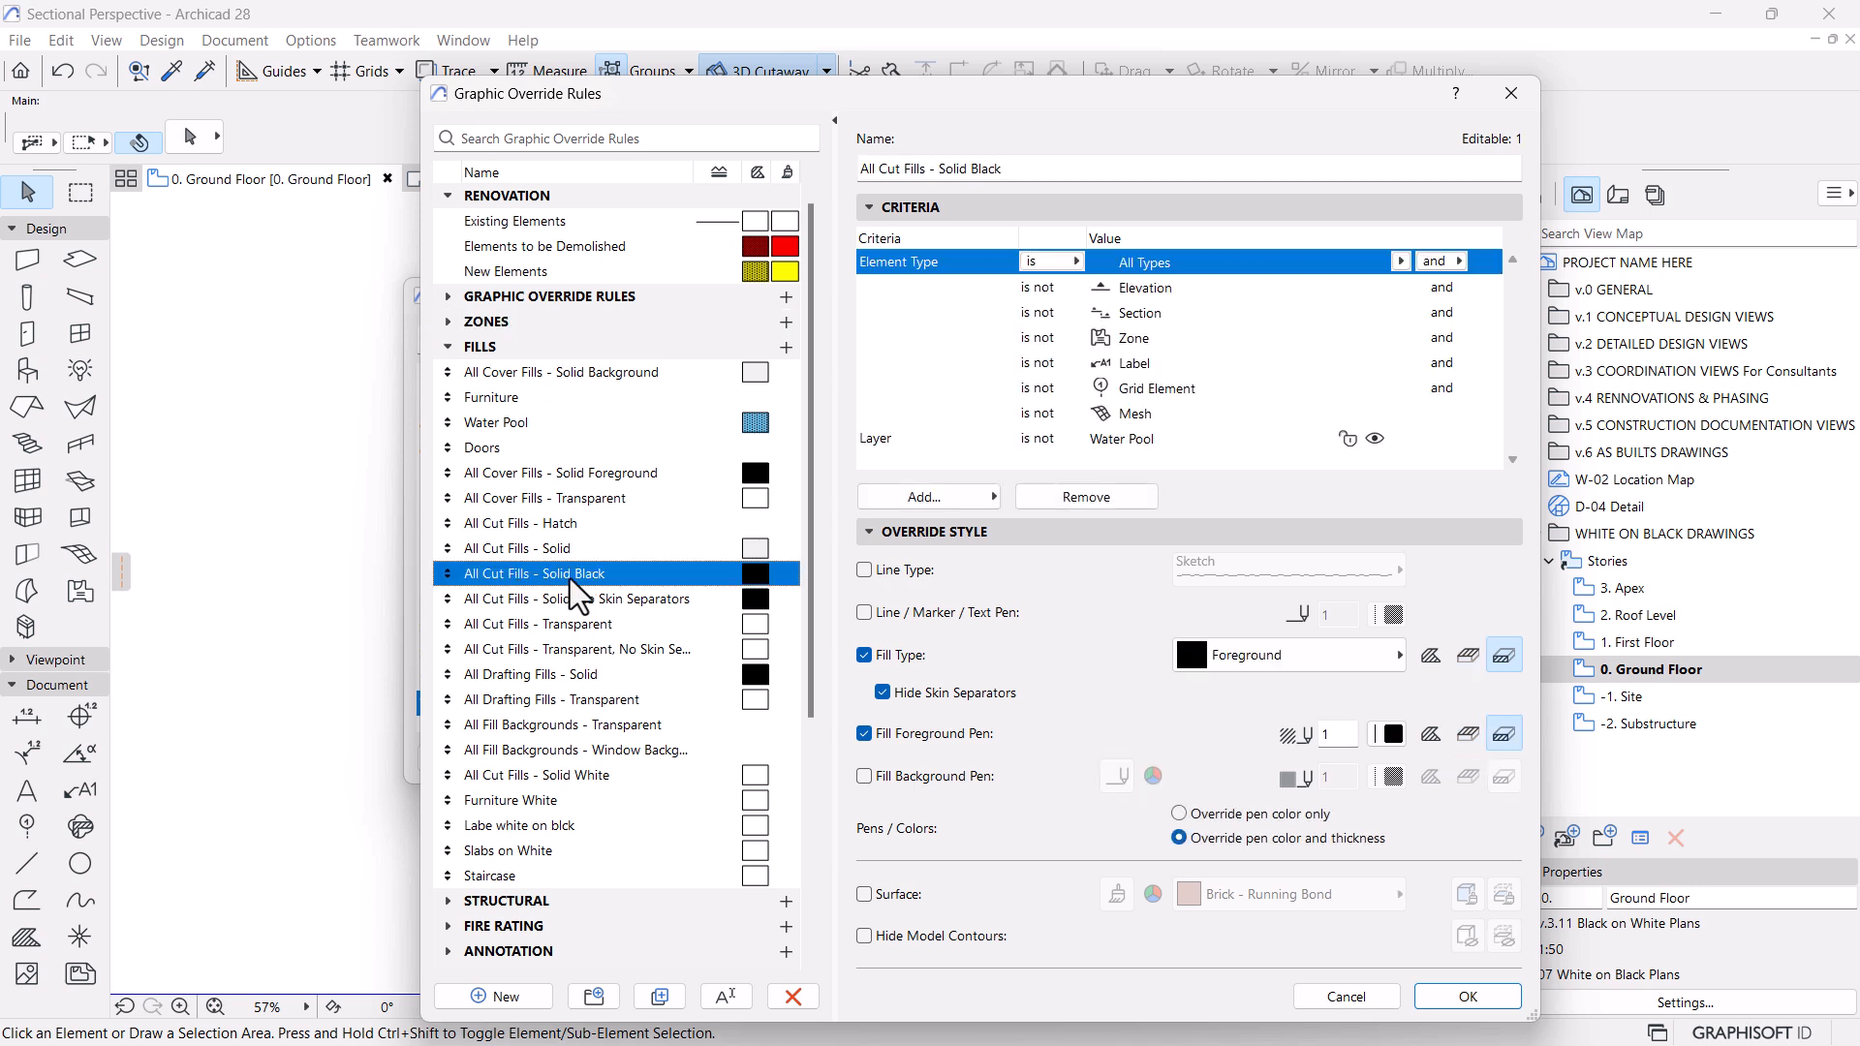
pyautogui.click(659, 997)
pyautogui.click(646, 899)
pyautogui.moveTo(645, 899); pyautogui.dragTo(577, 904)
pyautogui.write('White')
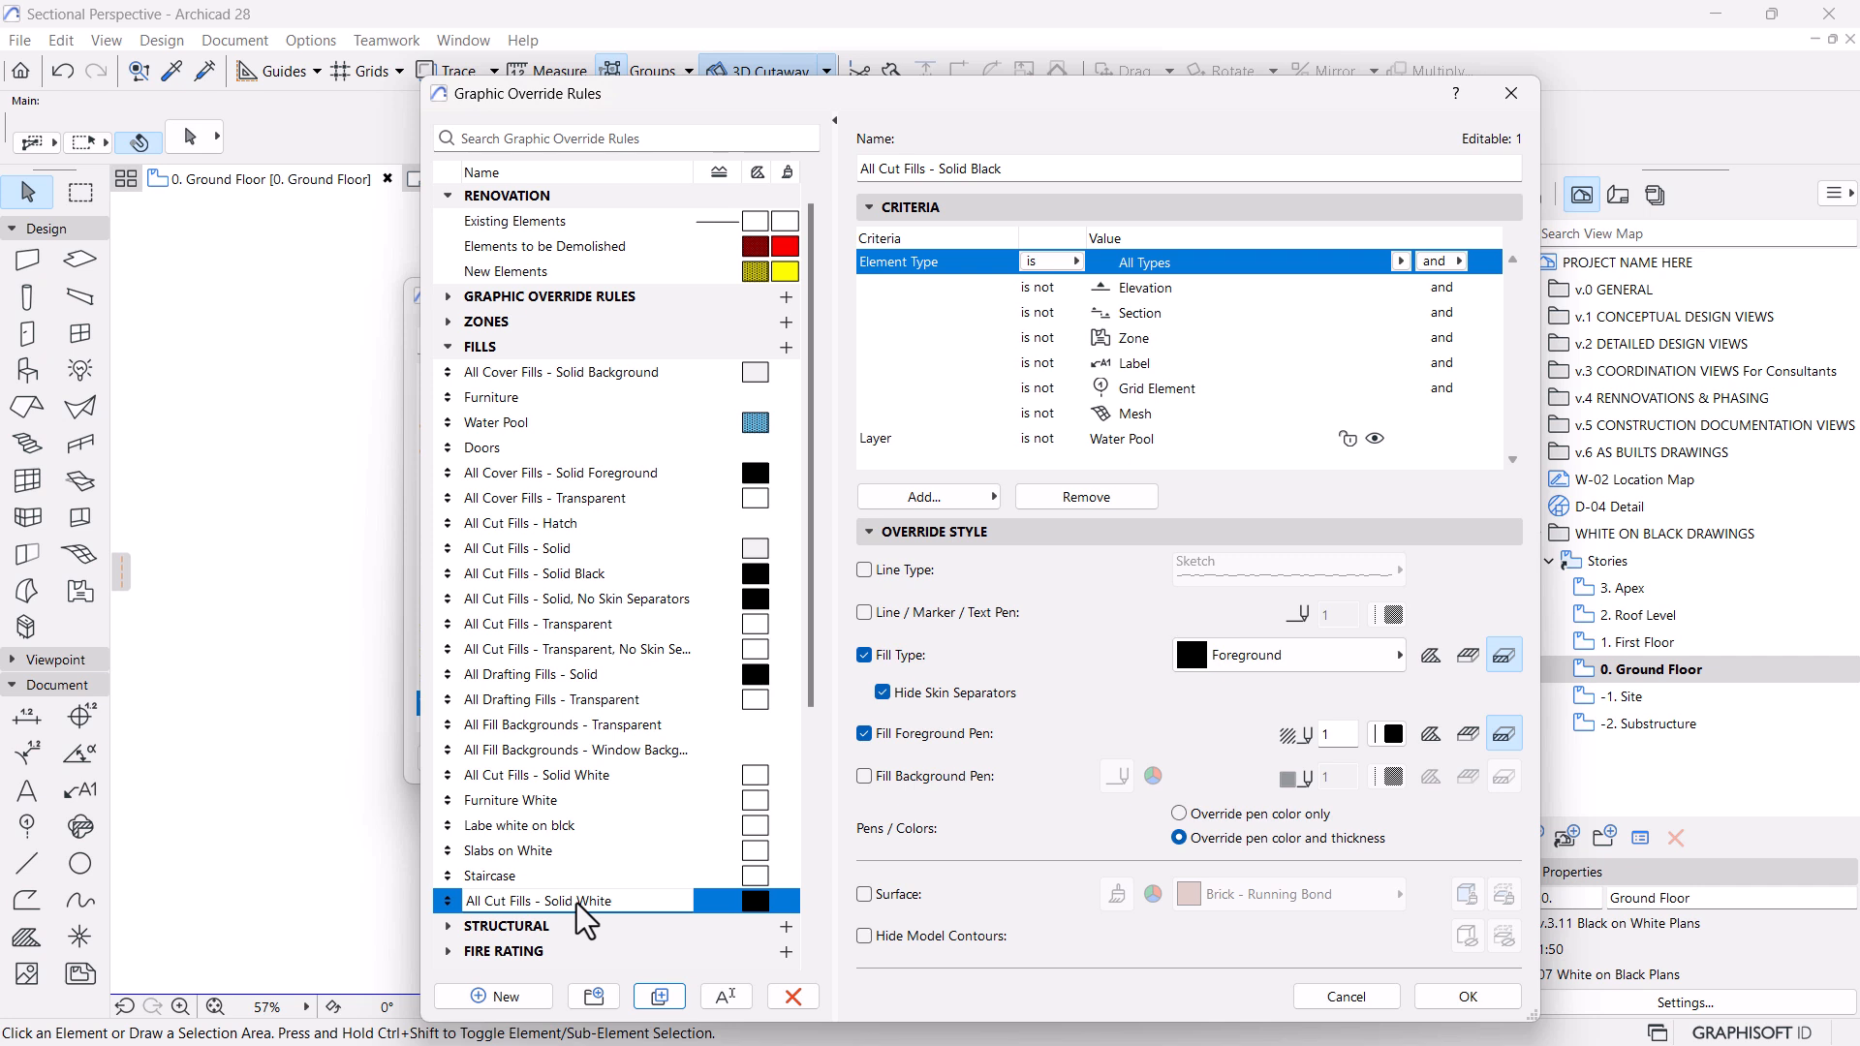
pyautogui.click(1184, 489)
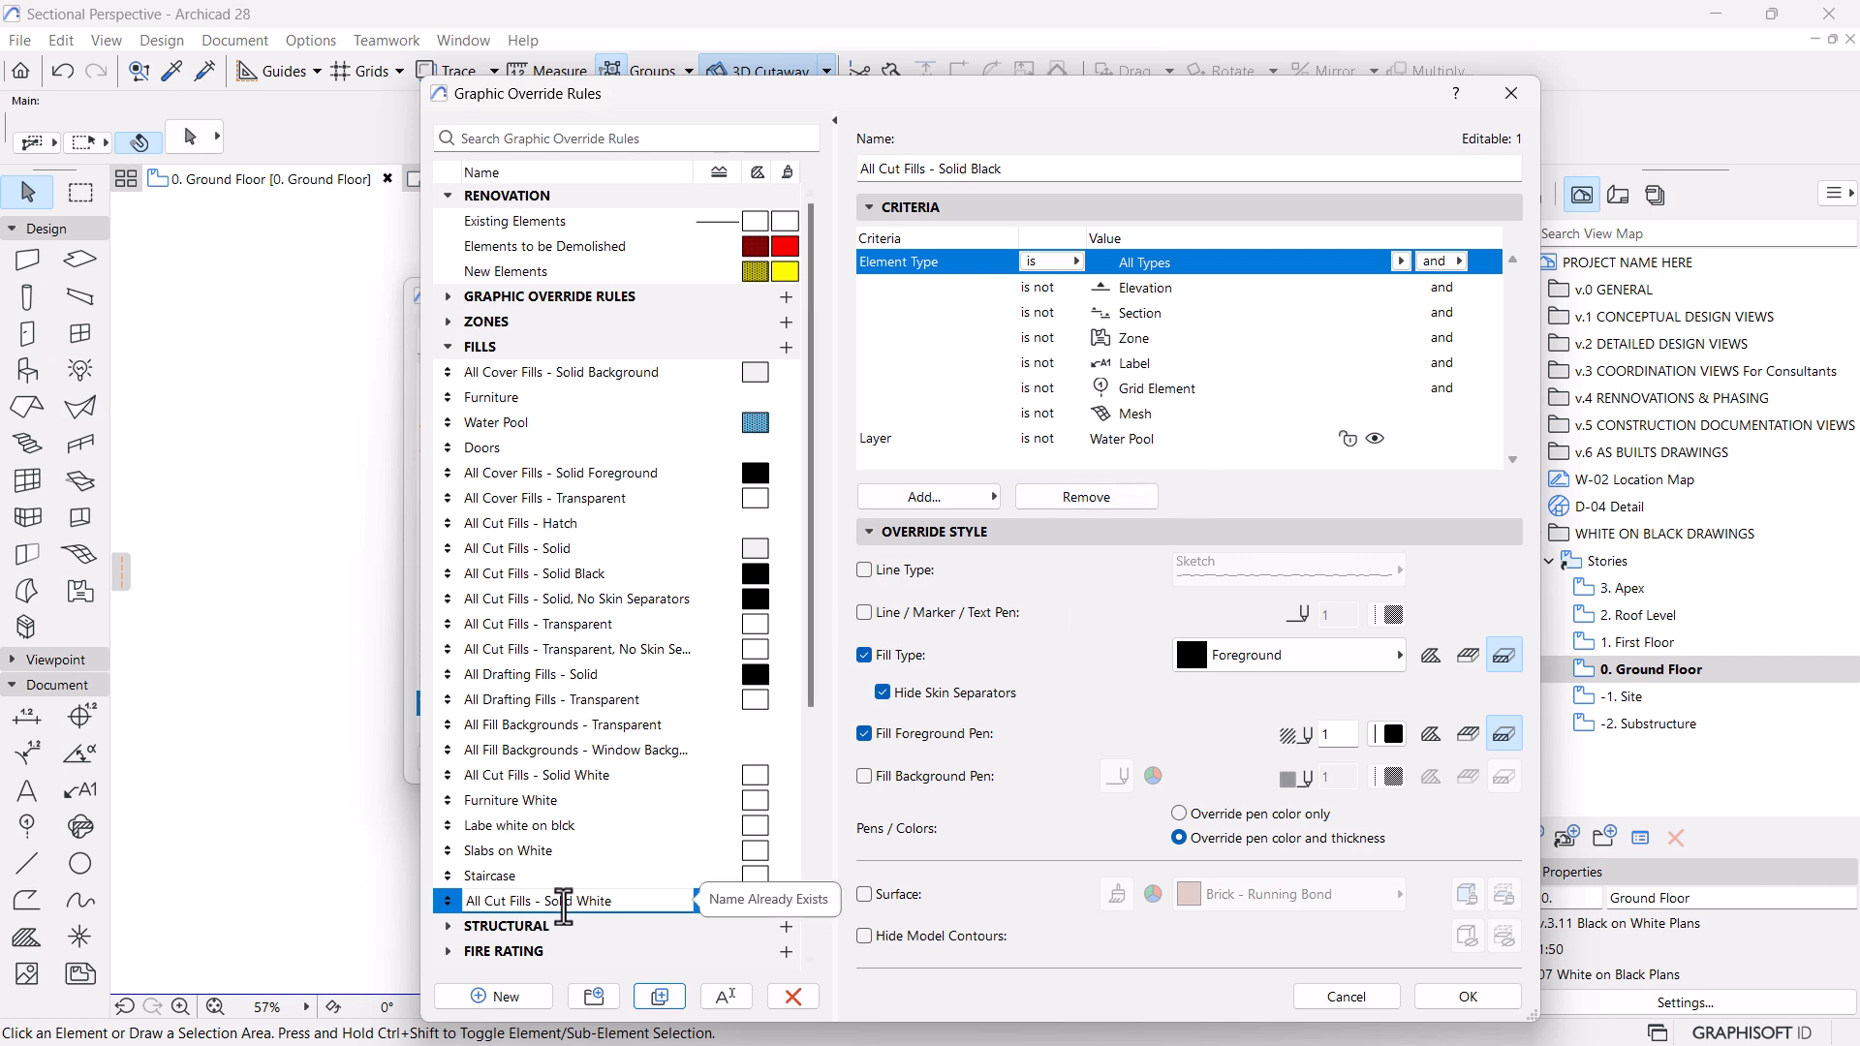
# Name the duplicated override rule All Cut Fills - Solid White 02
pyautogui.click(1013, 168)
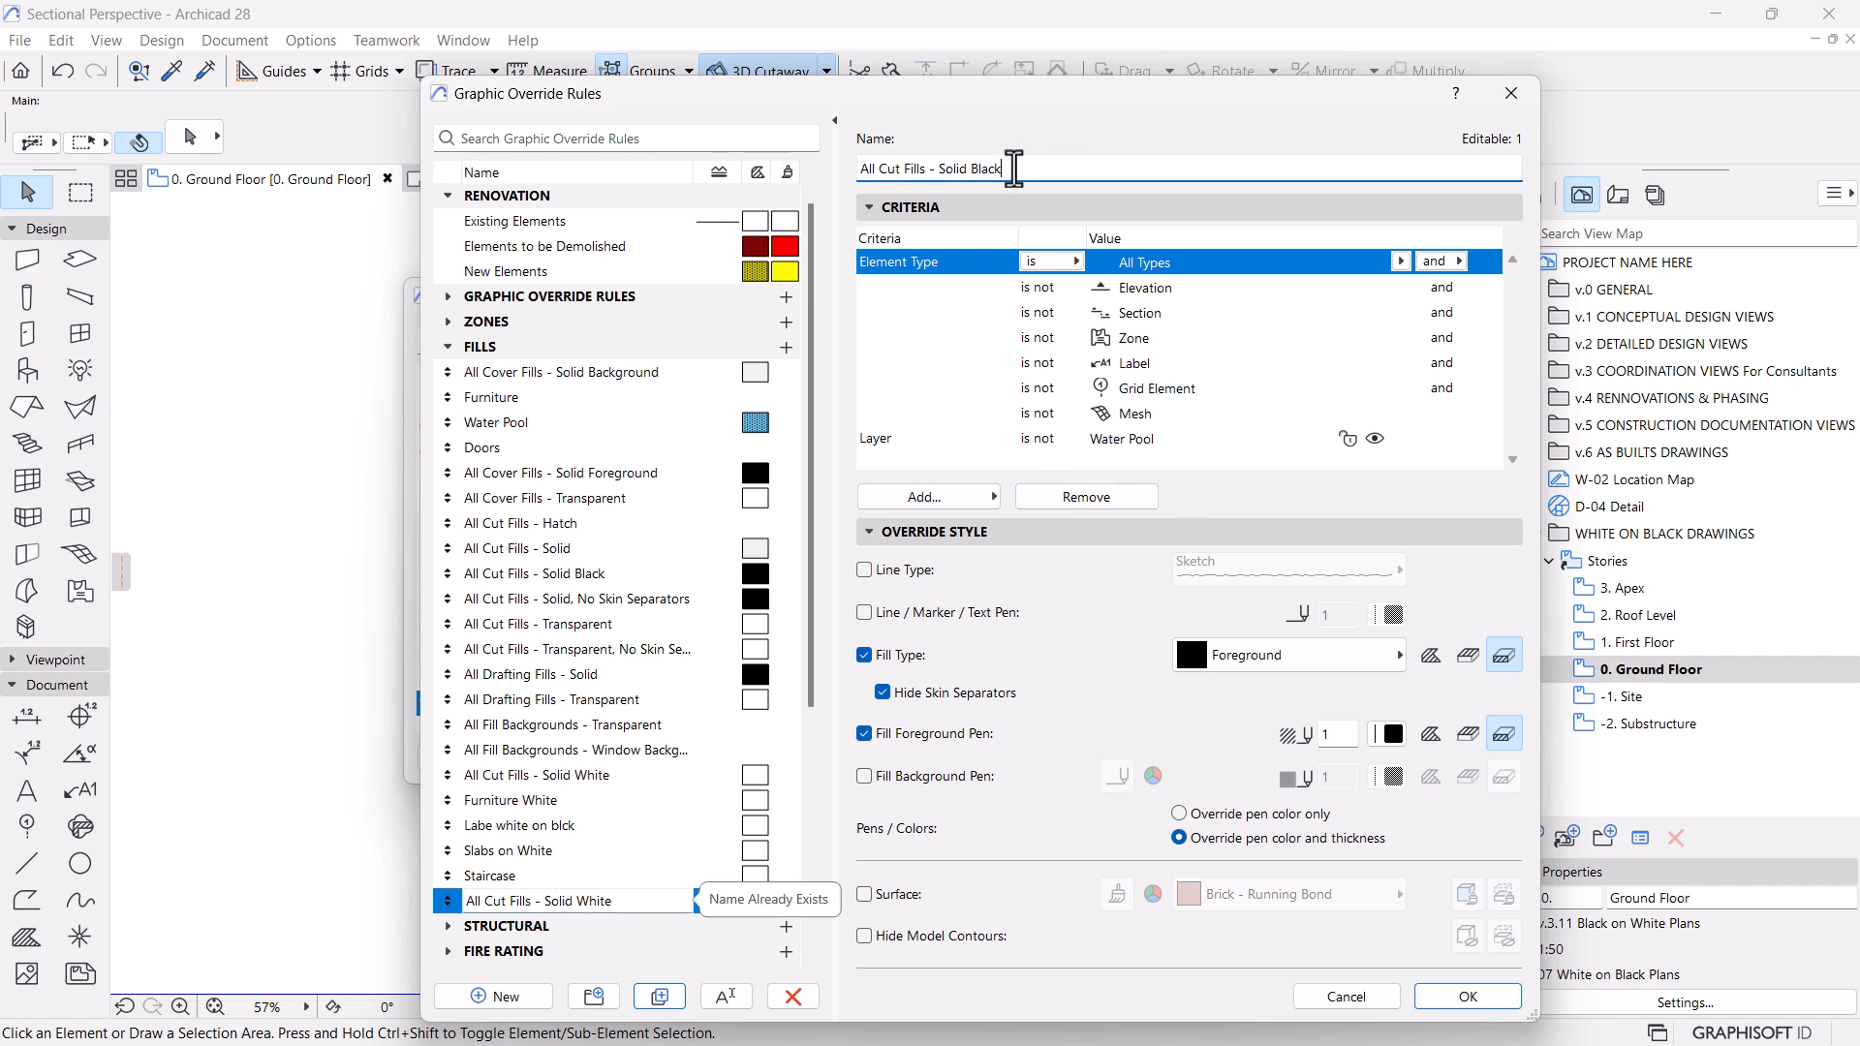
pyautogui.scroll(-1, 563, 766)
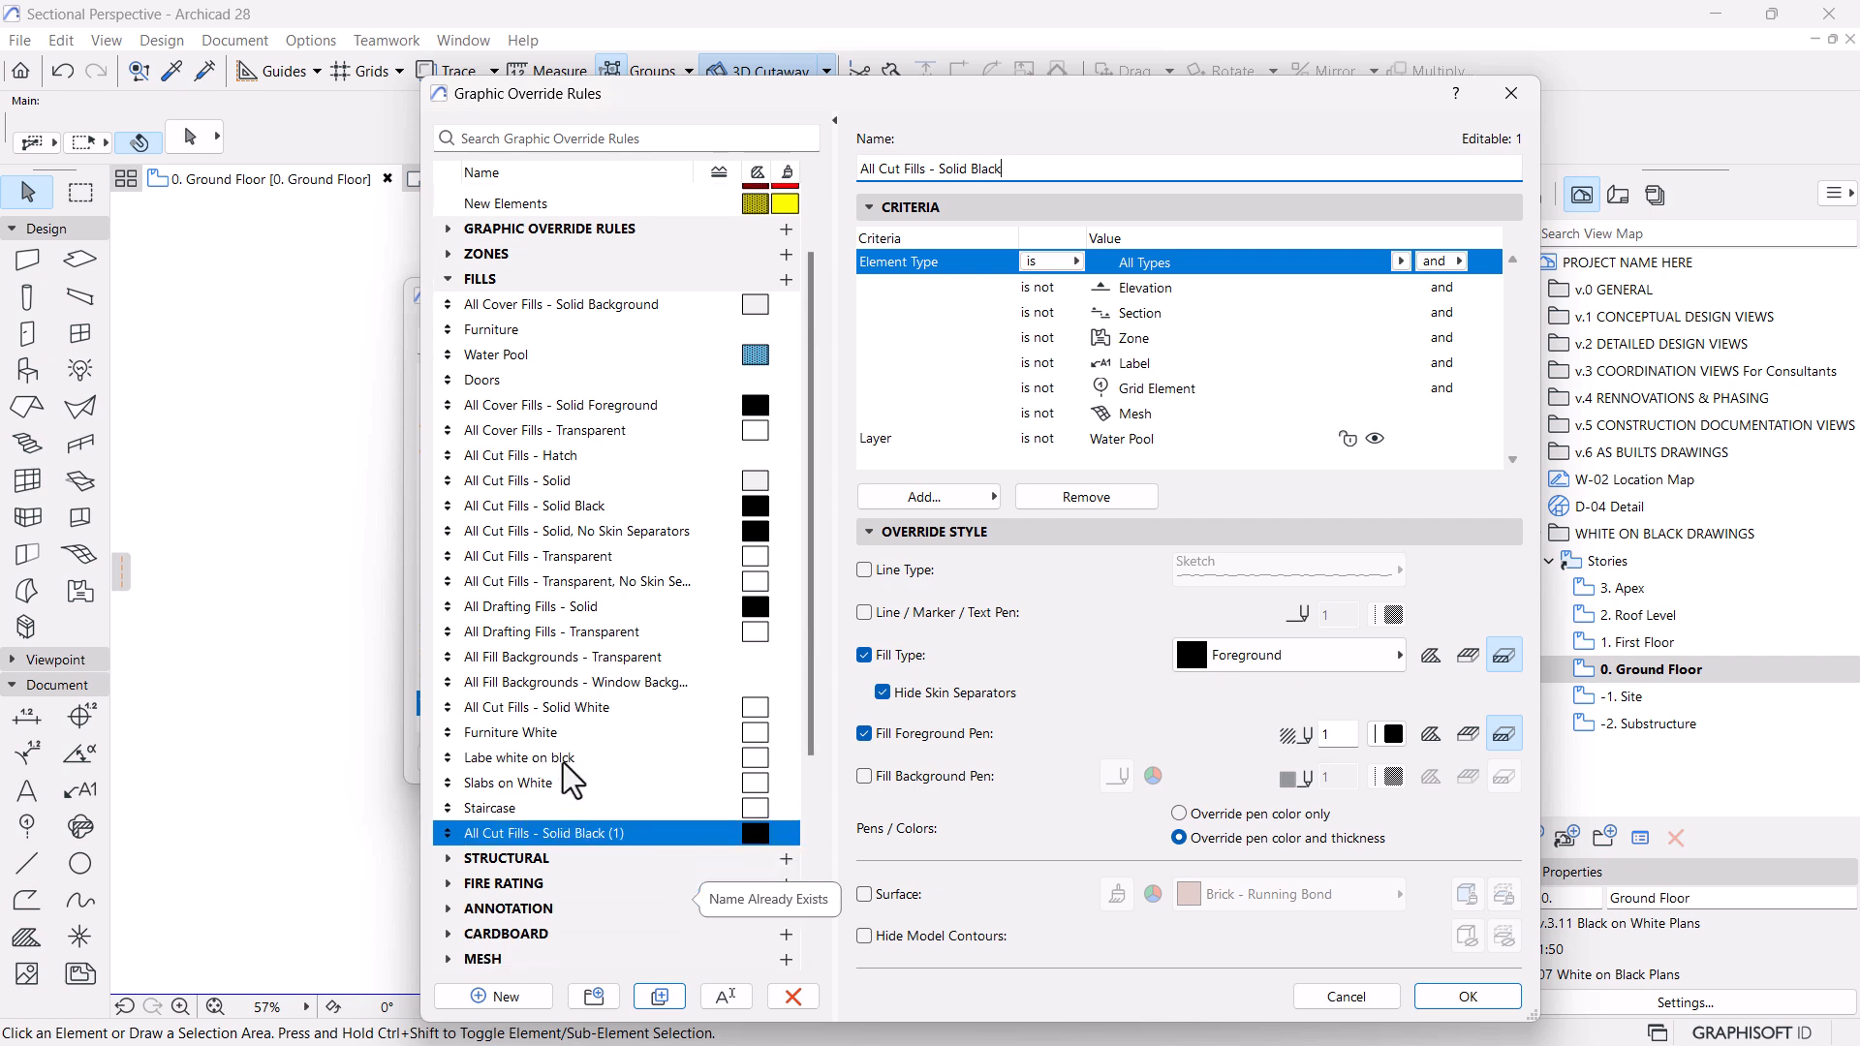
pyautogui.click(620, 826)
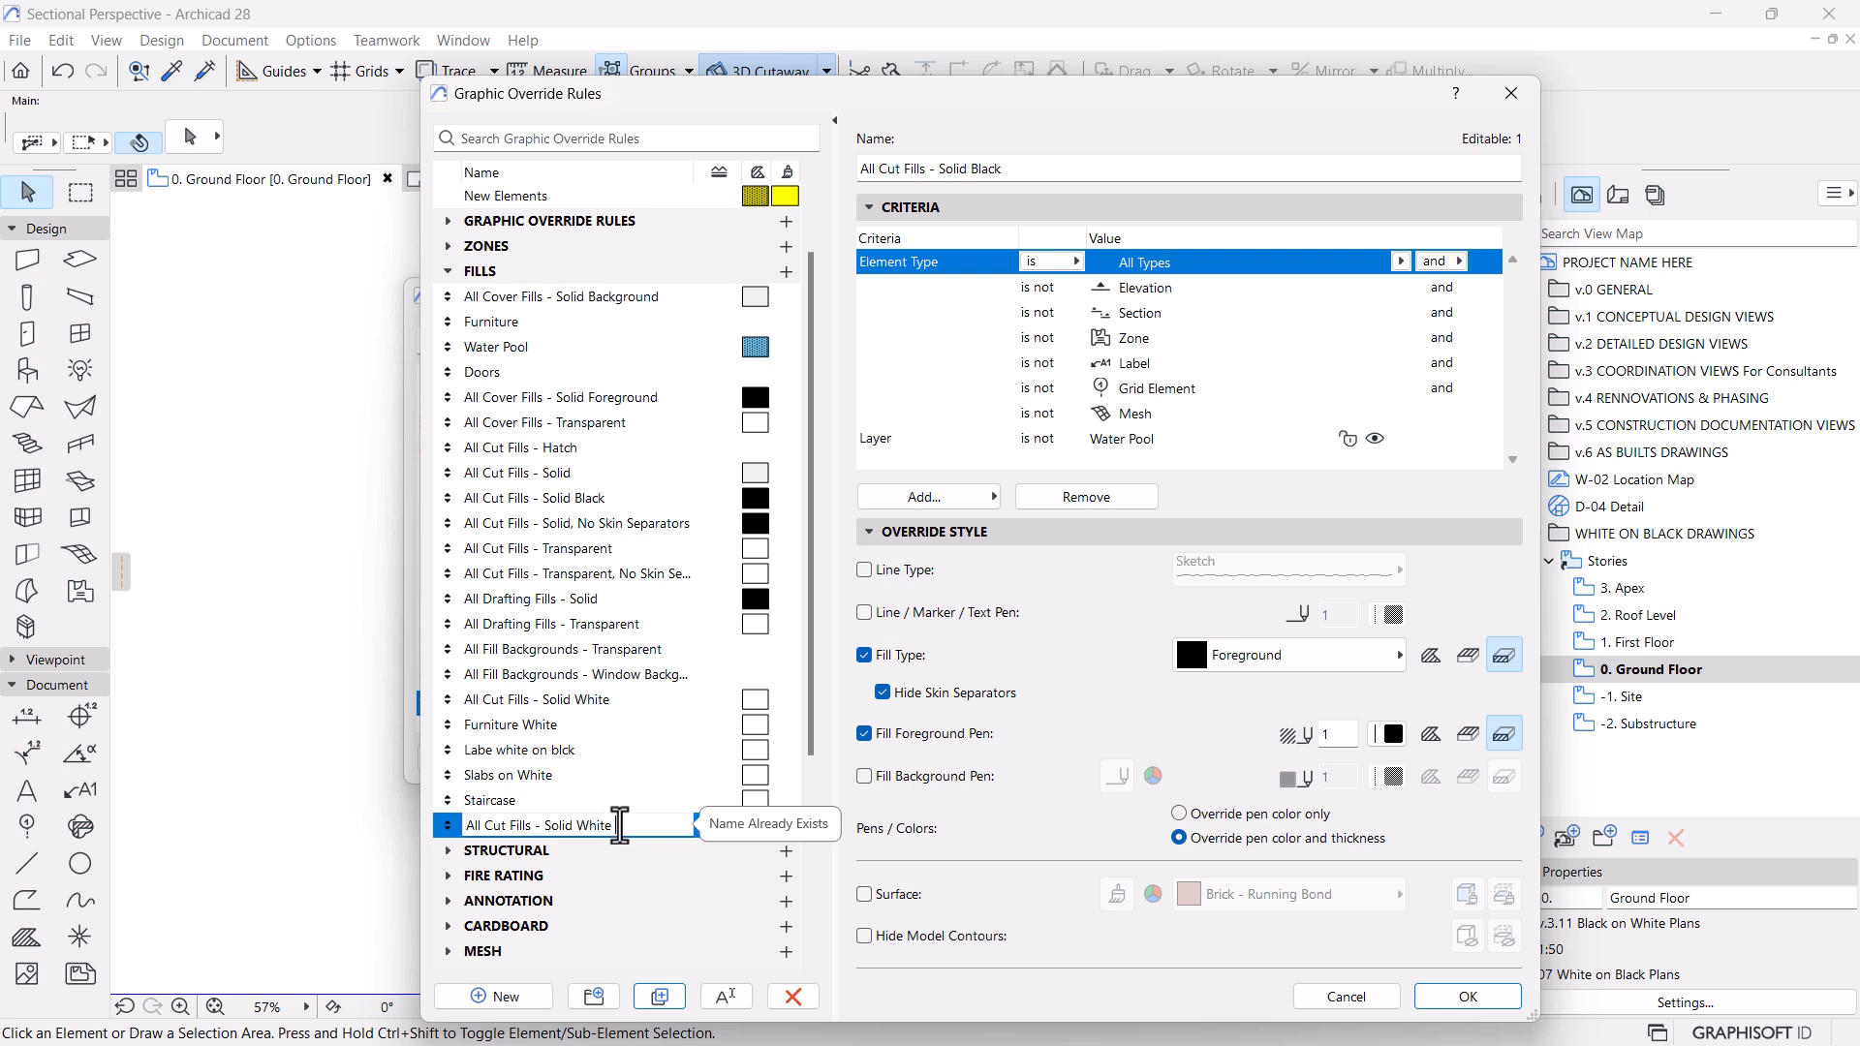
pyautogui.scroll(-3, 671, 715)
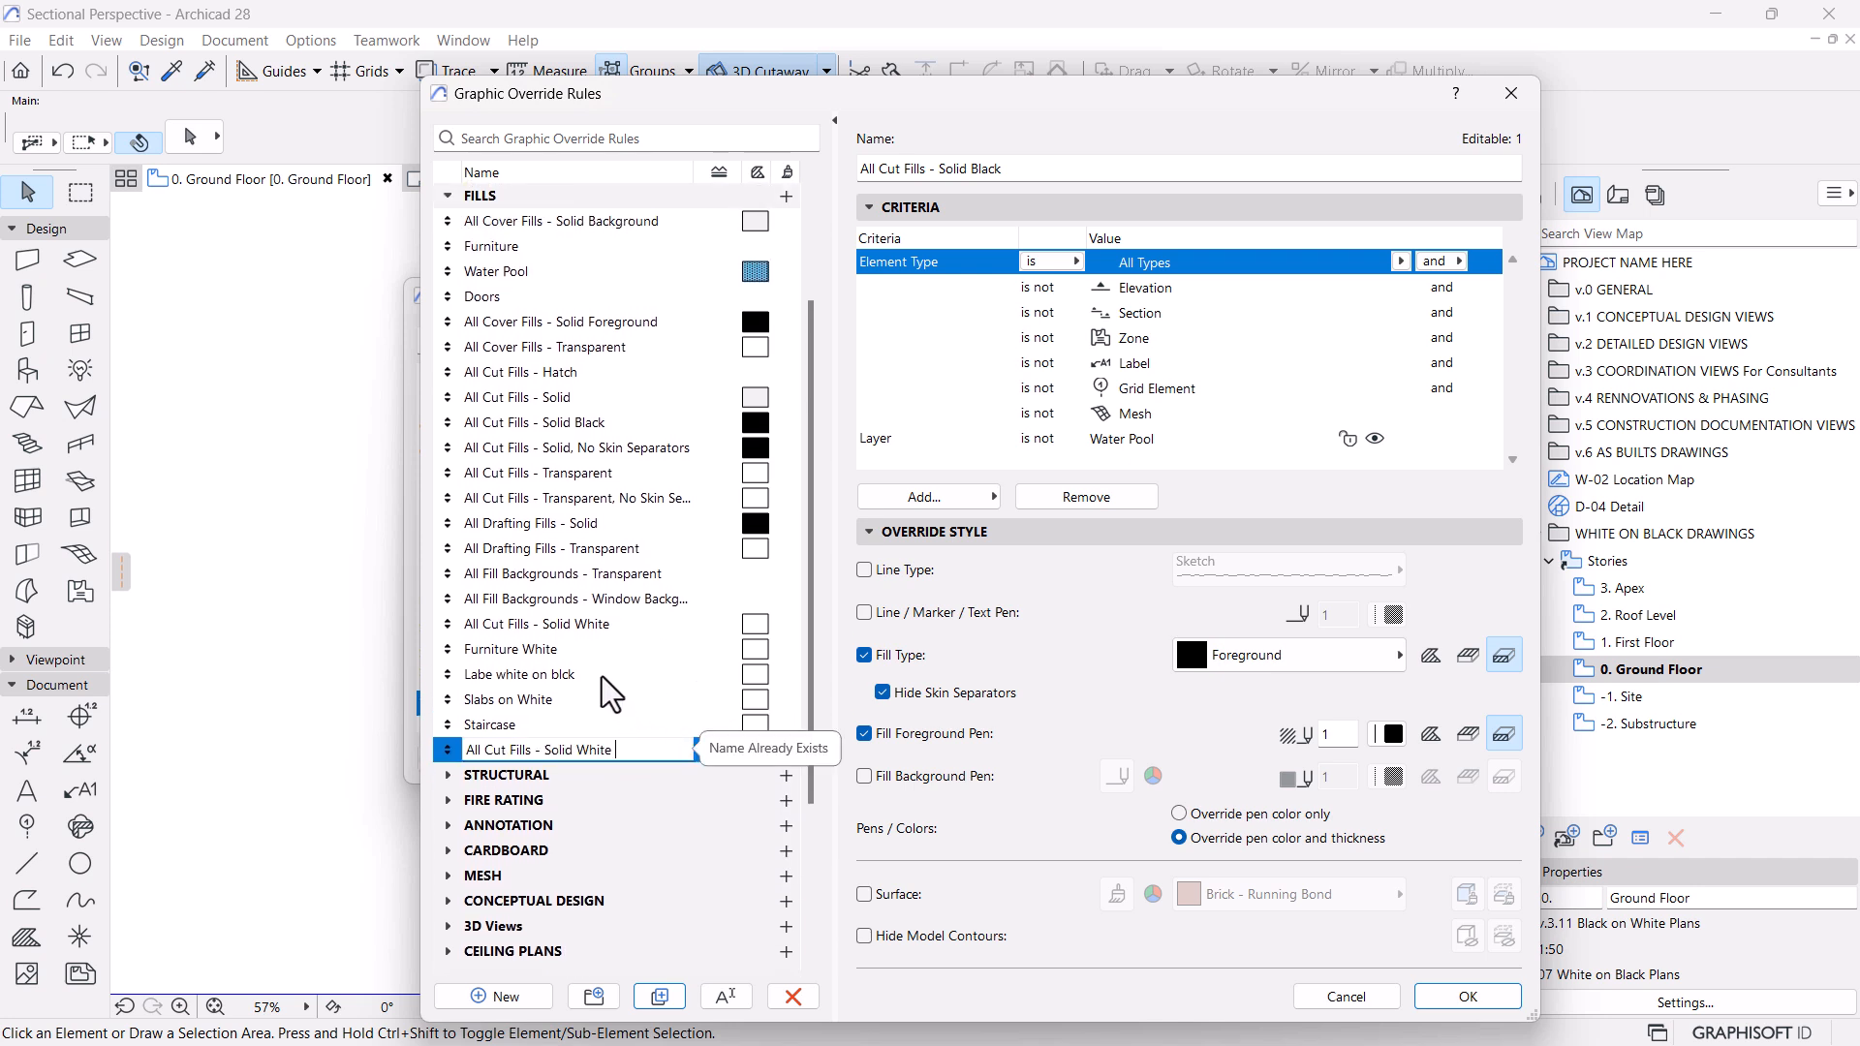
pyautogui.scroll(3, 585, 451)
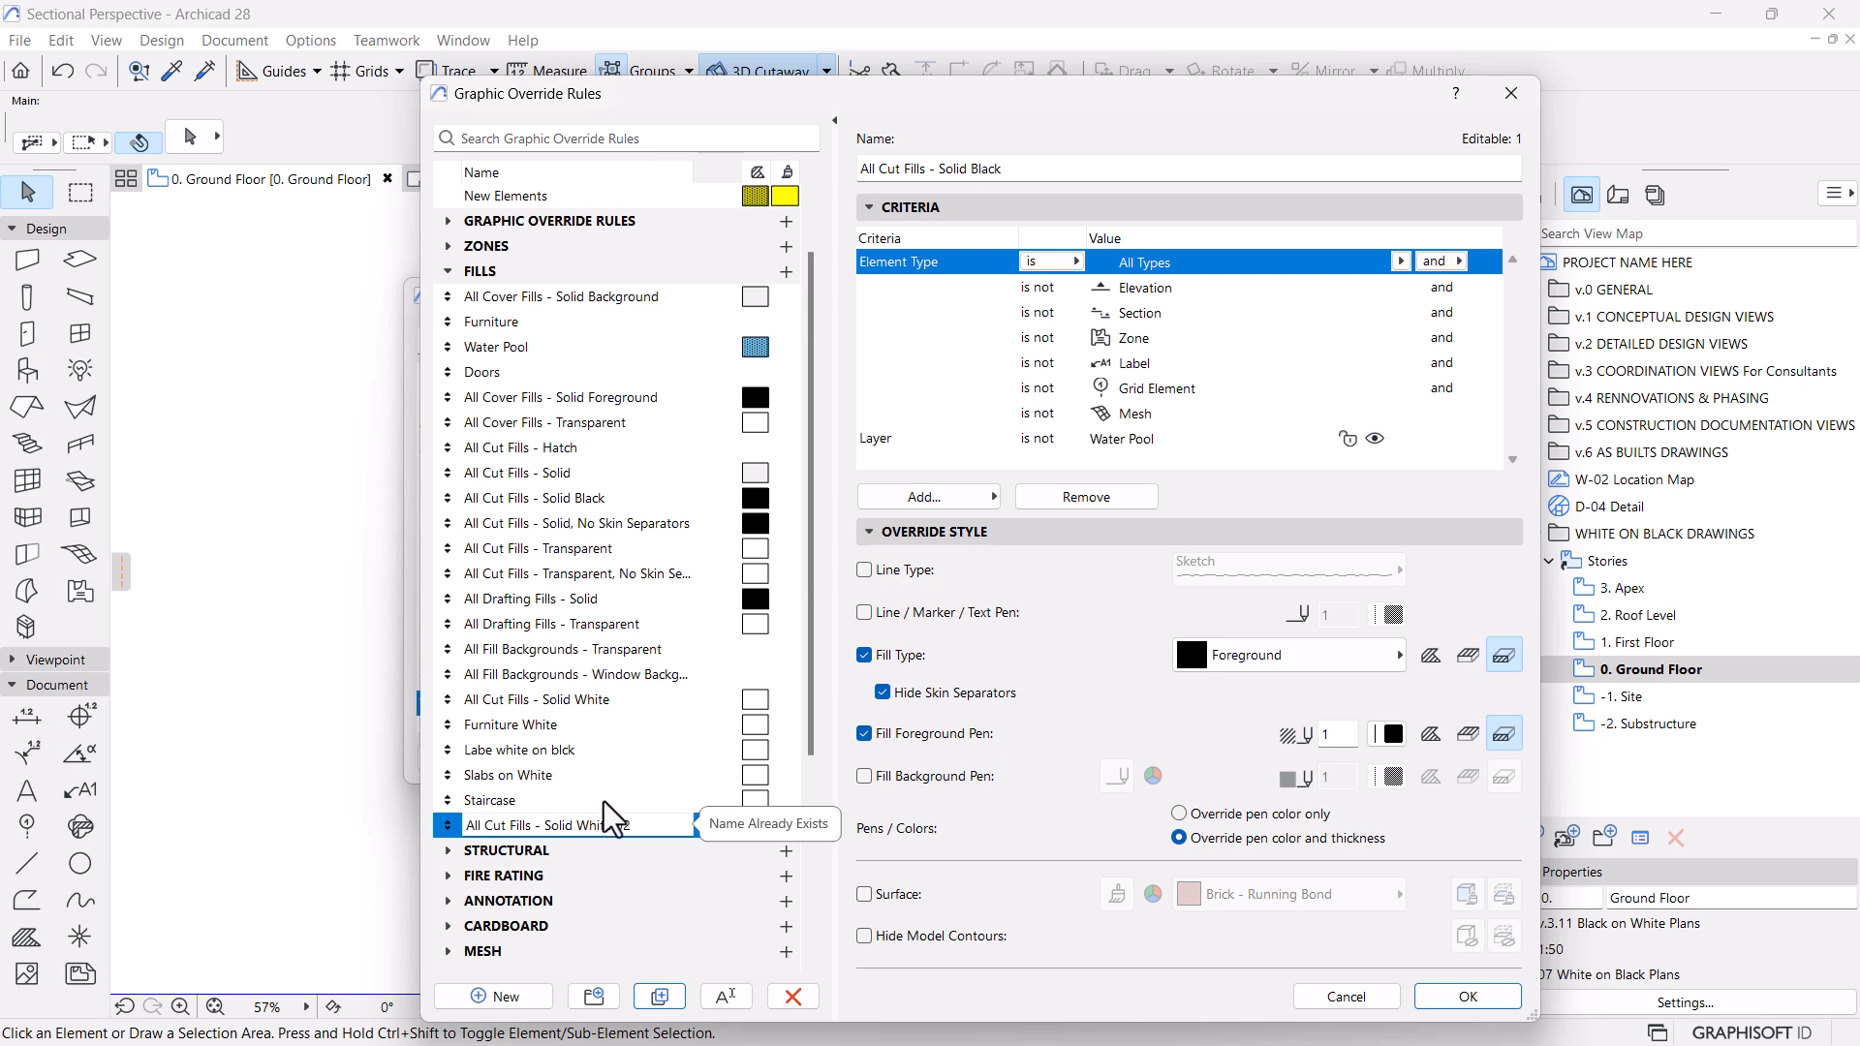
pyautogui.click(628, 684)
pyautogui.click(572, 834)
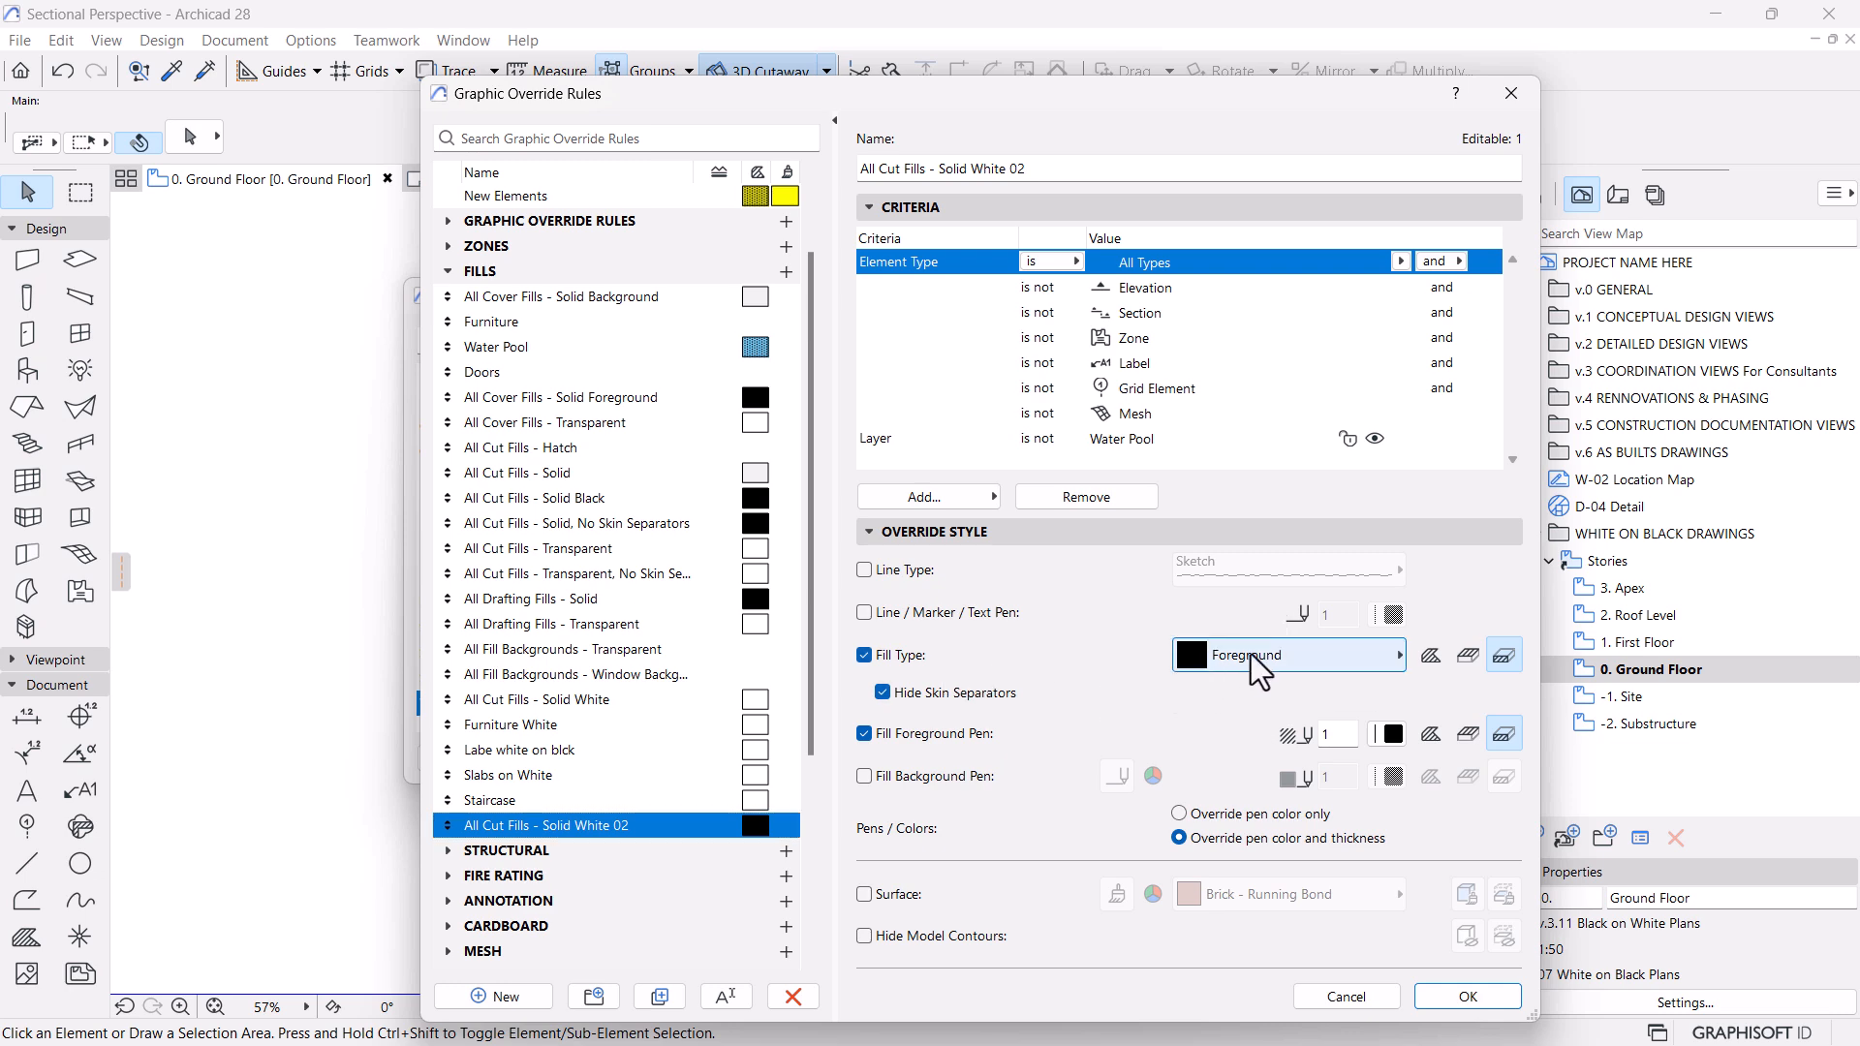
# Set the rule's fill type to Empty Fill and override the fill background pen instead of the foreground pen
pyautogui.click(1202, 659)
pyautogui.click(1483, 280)
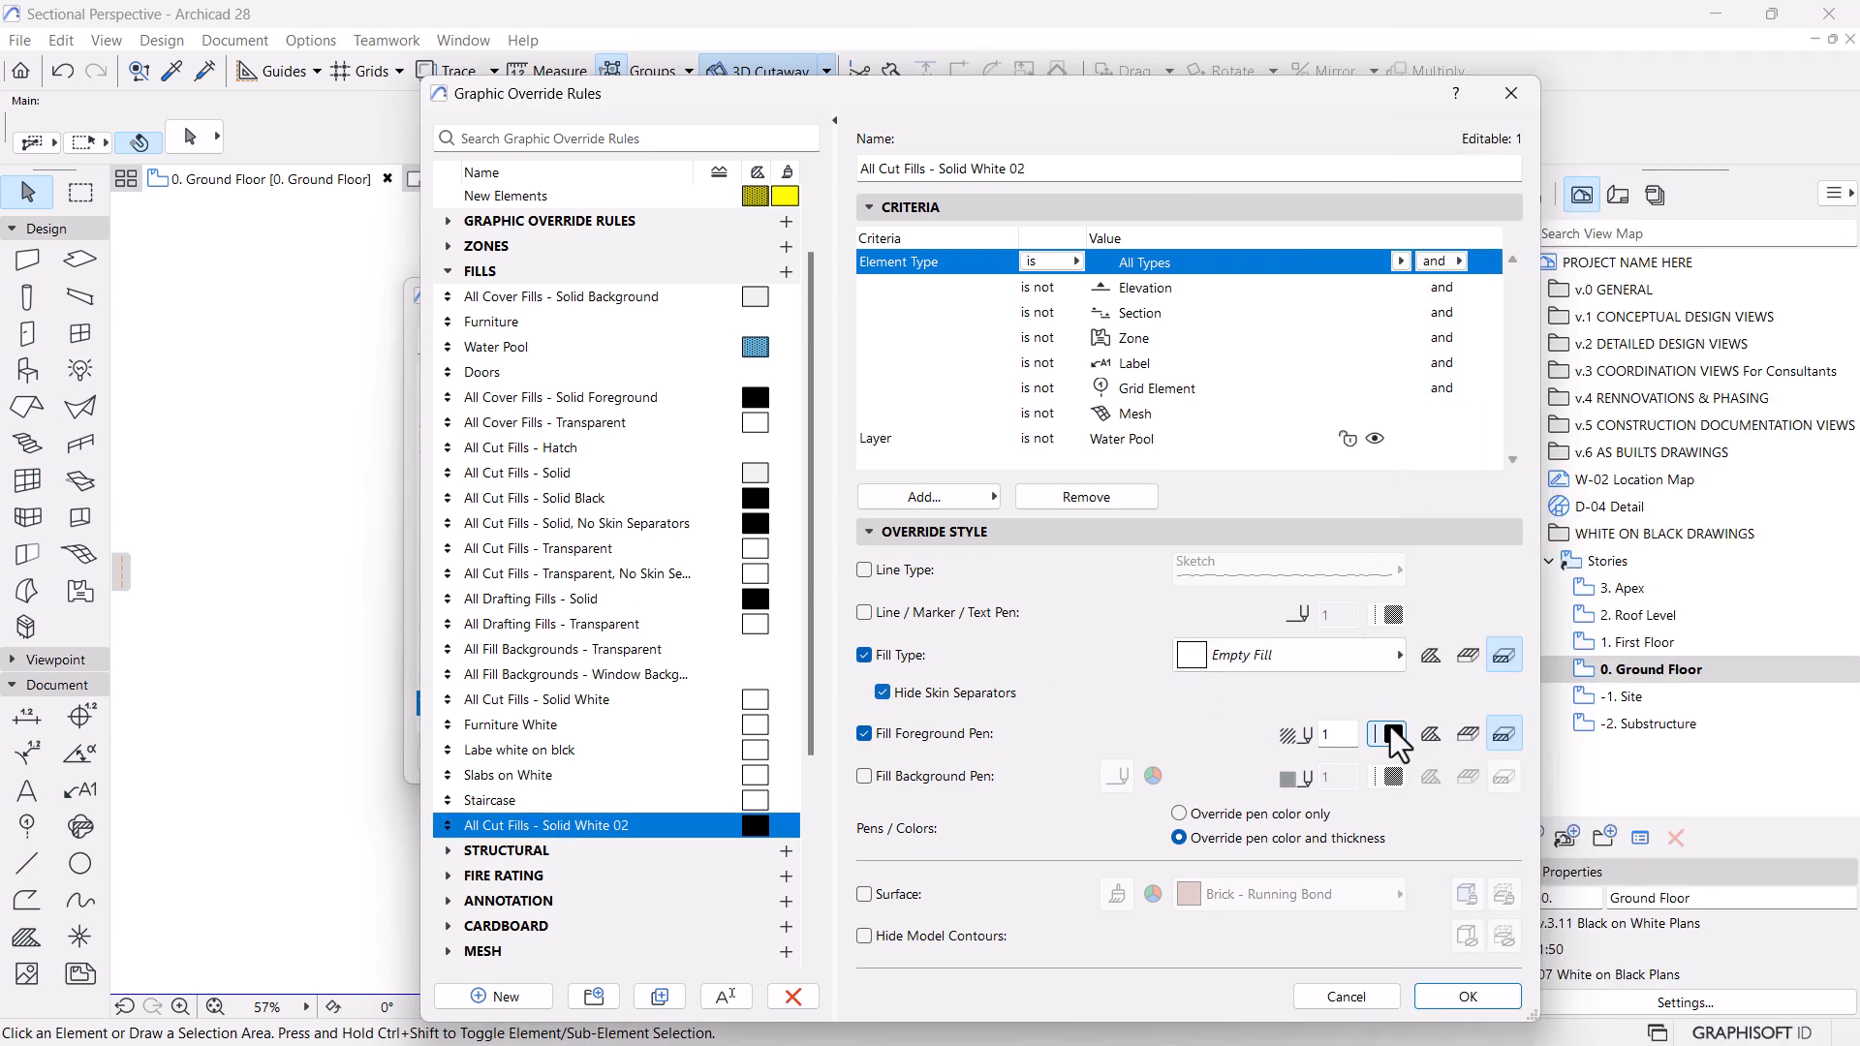
pyautogui.click(905, 778)
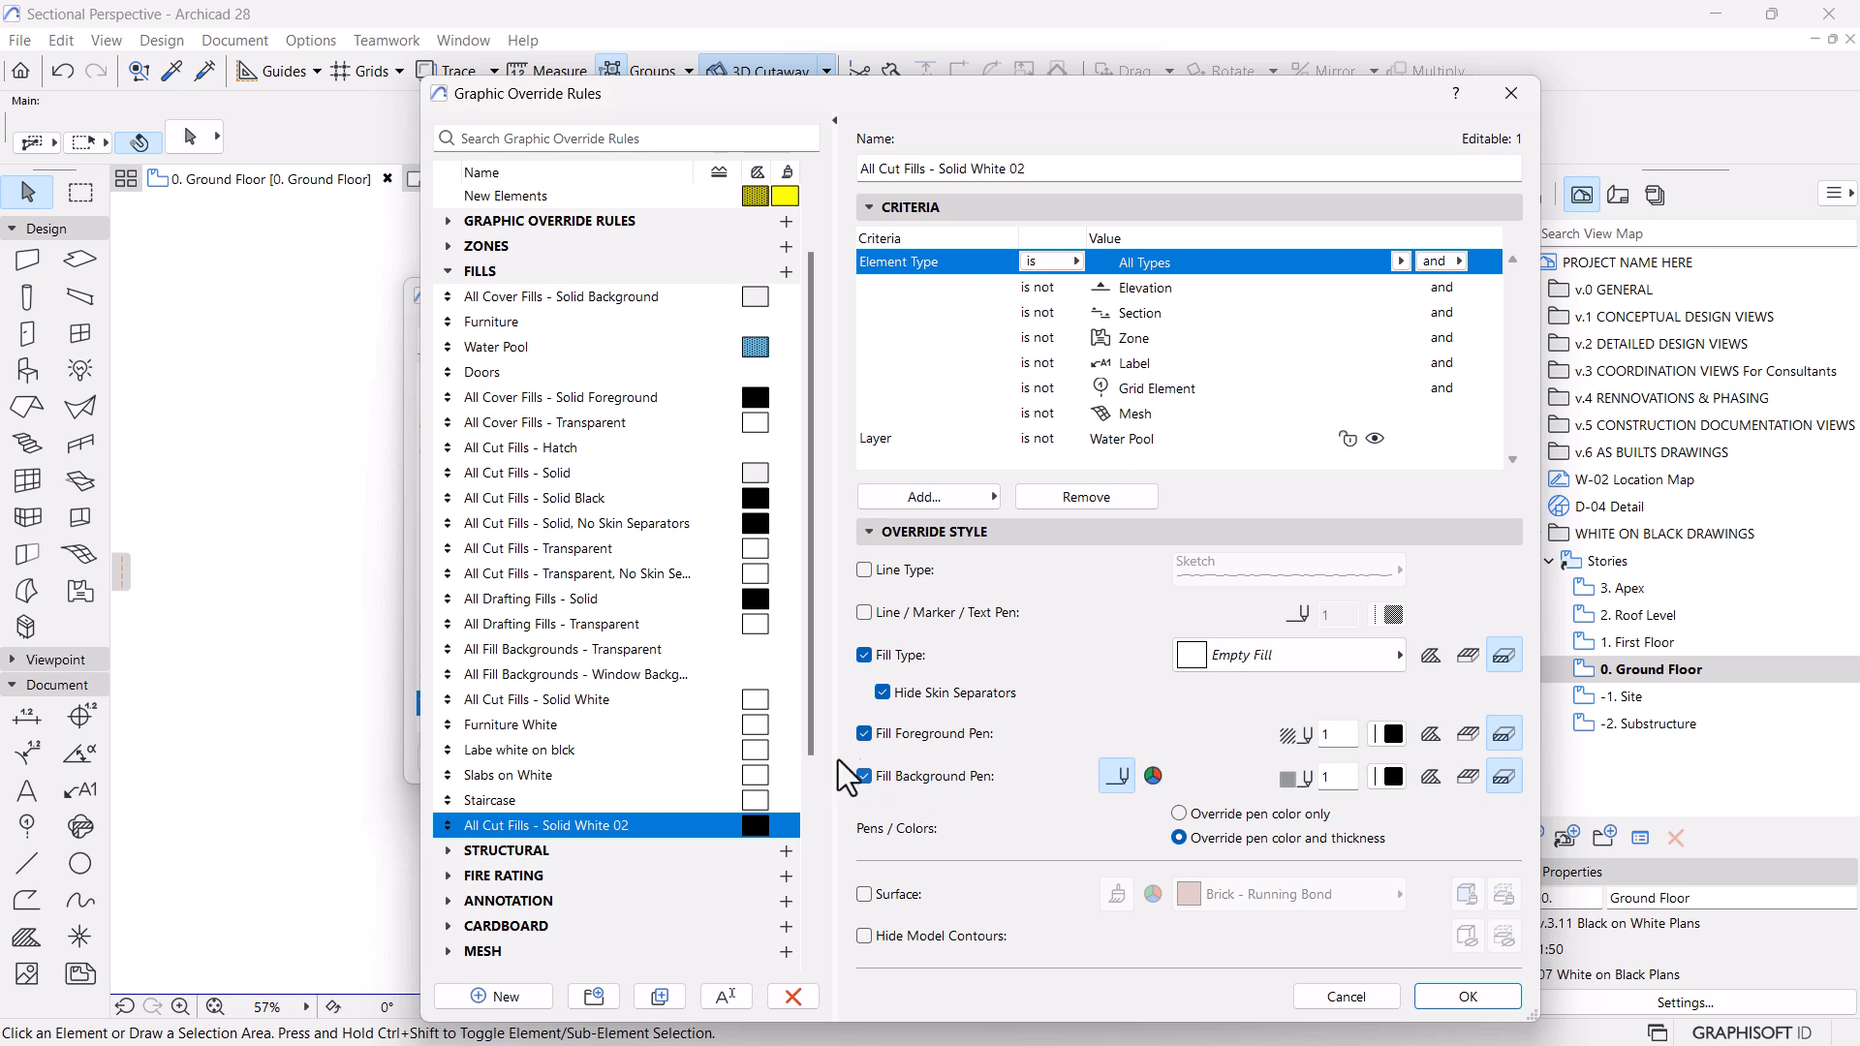
pyautogui.click(884, 739)
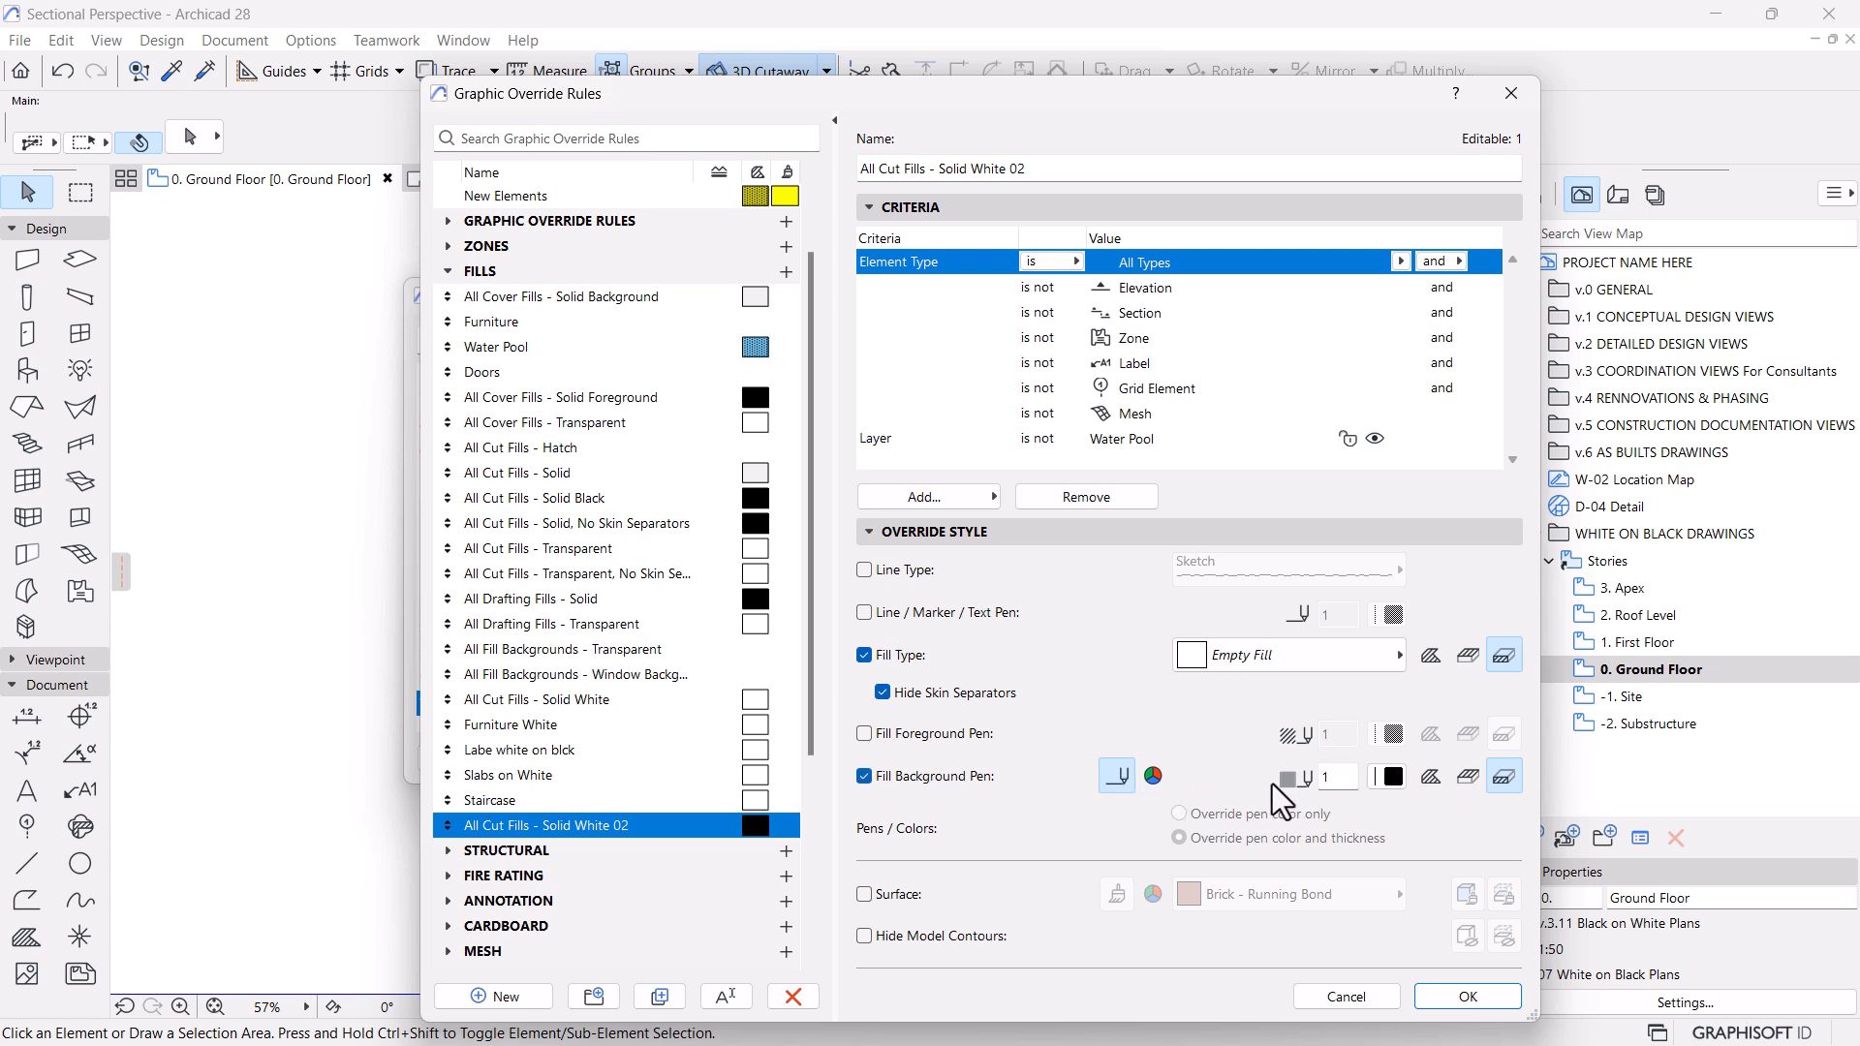
# Set the rule's fill background to a white custom color and apply the fill type and background overrides to cover fills too
pyautogui.click(1390, 779)
pyautogui.click(1152, 778)
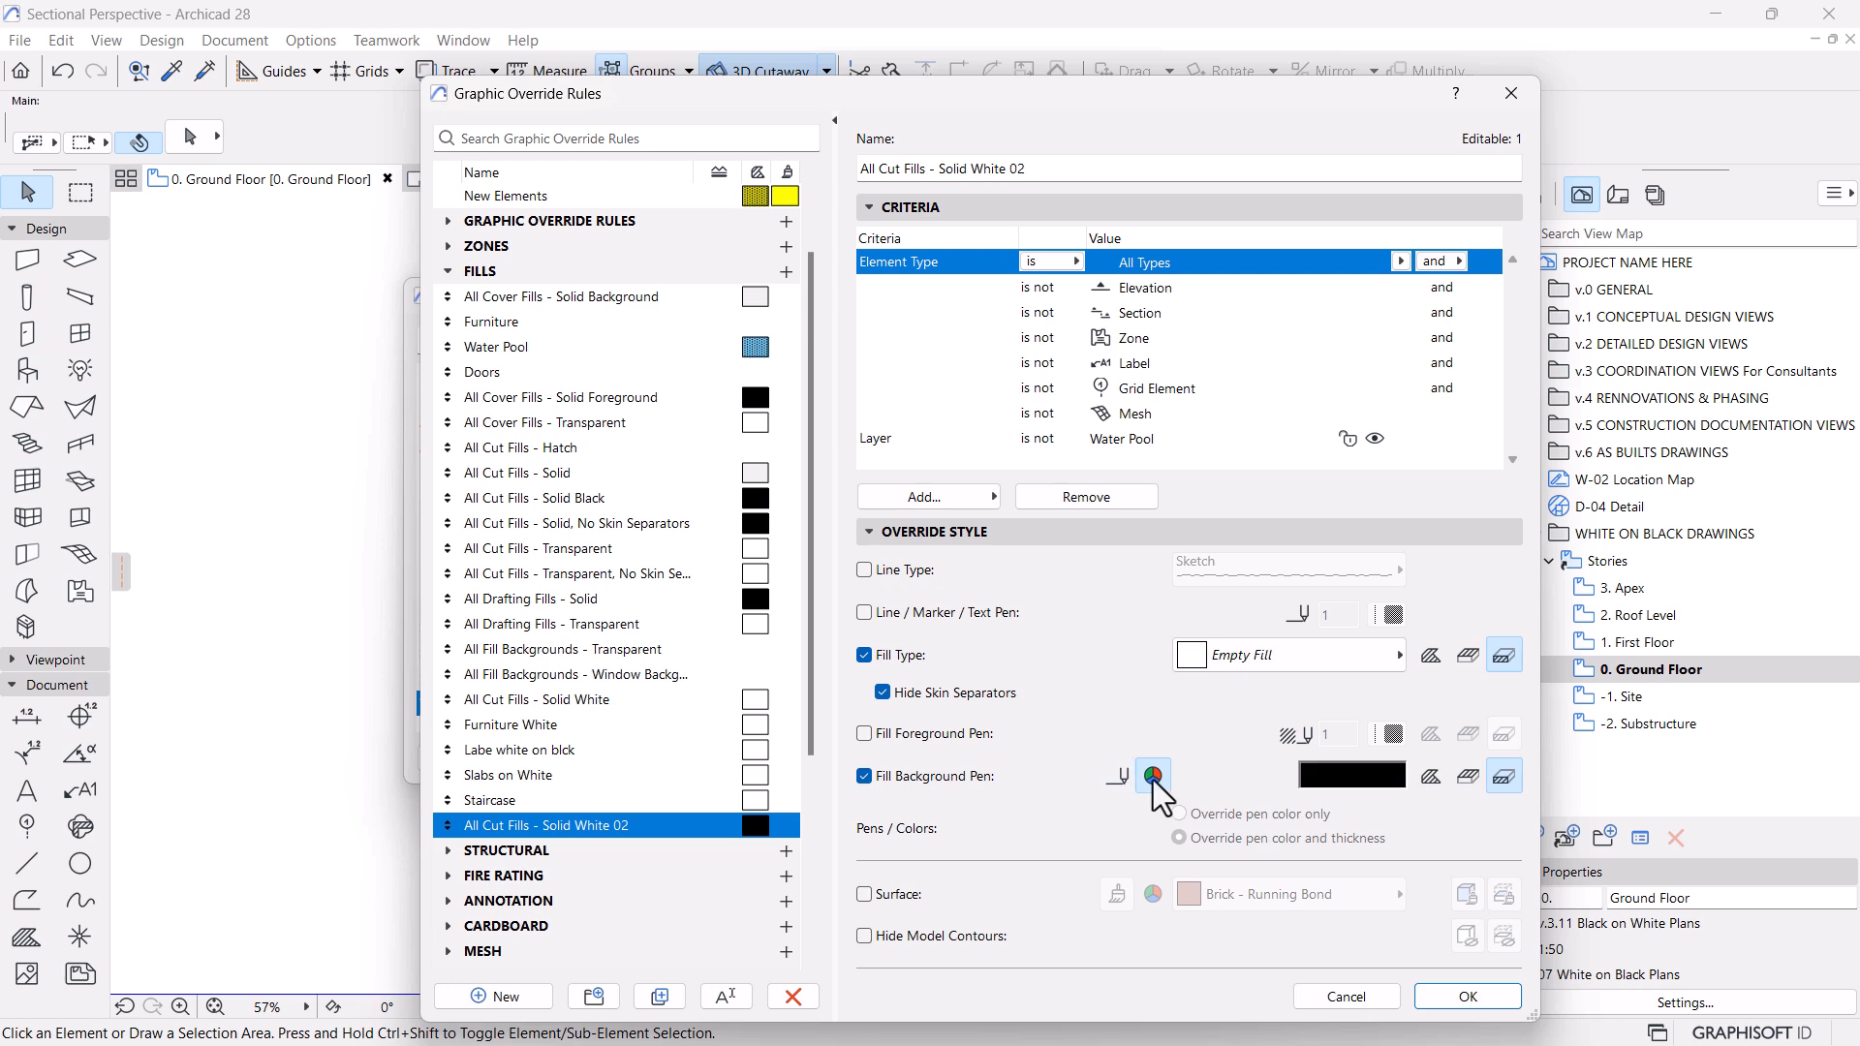
pyautogui.click(1327, 780)
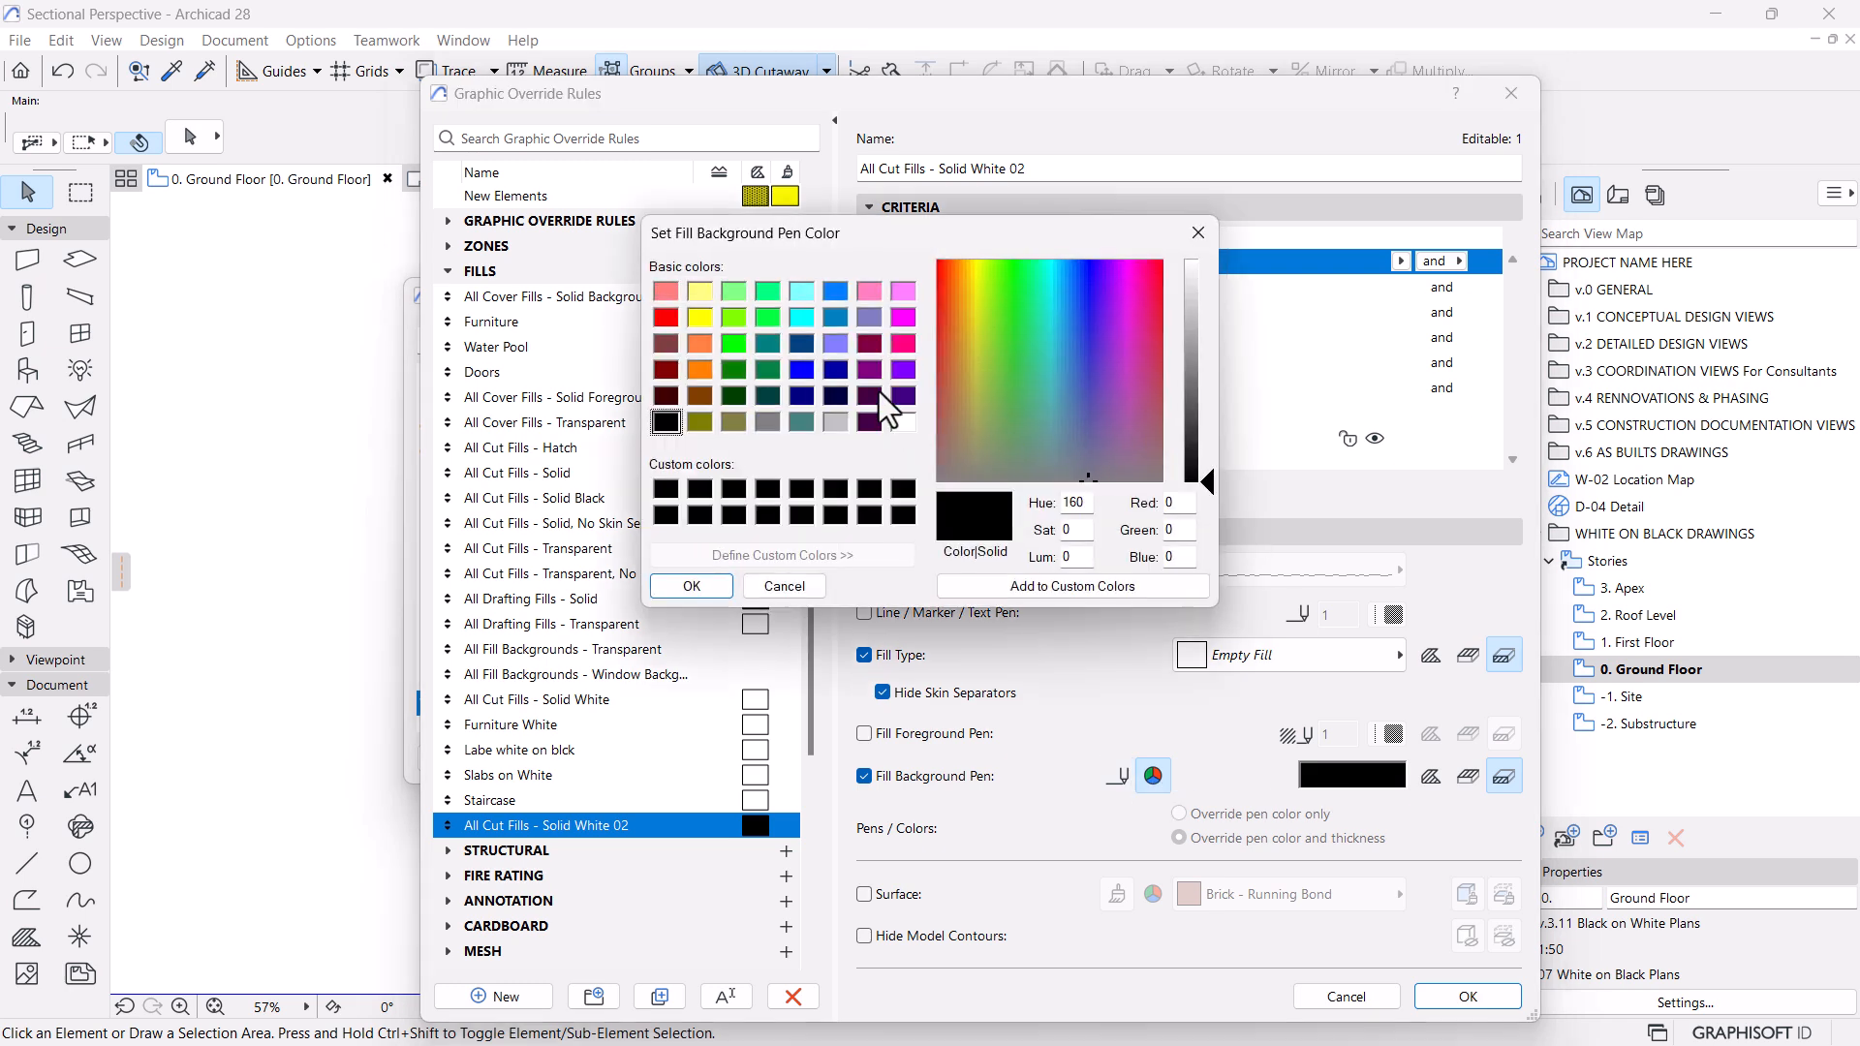
pyautogui.click(903, 423)
pyautogui.click(708, 585)
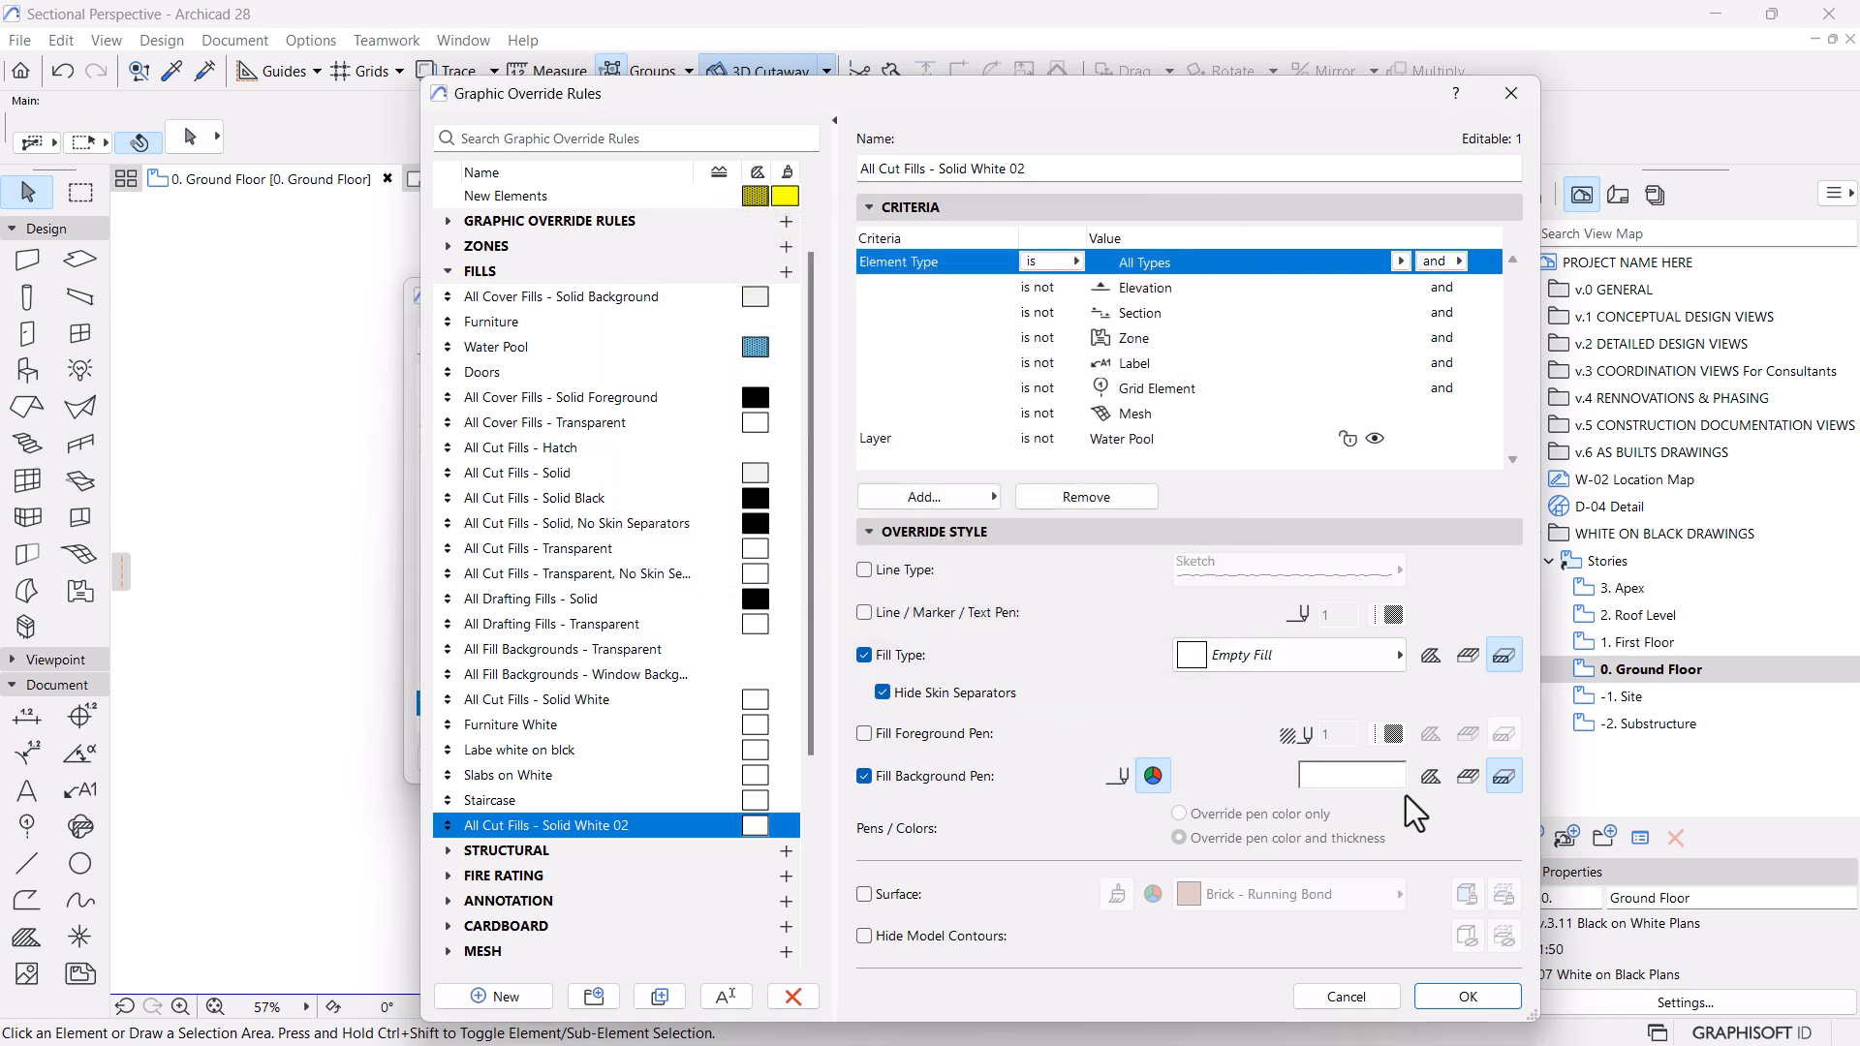
pyautogui.click(1466, 778)
pyautogui.click(1468, 656)
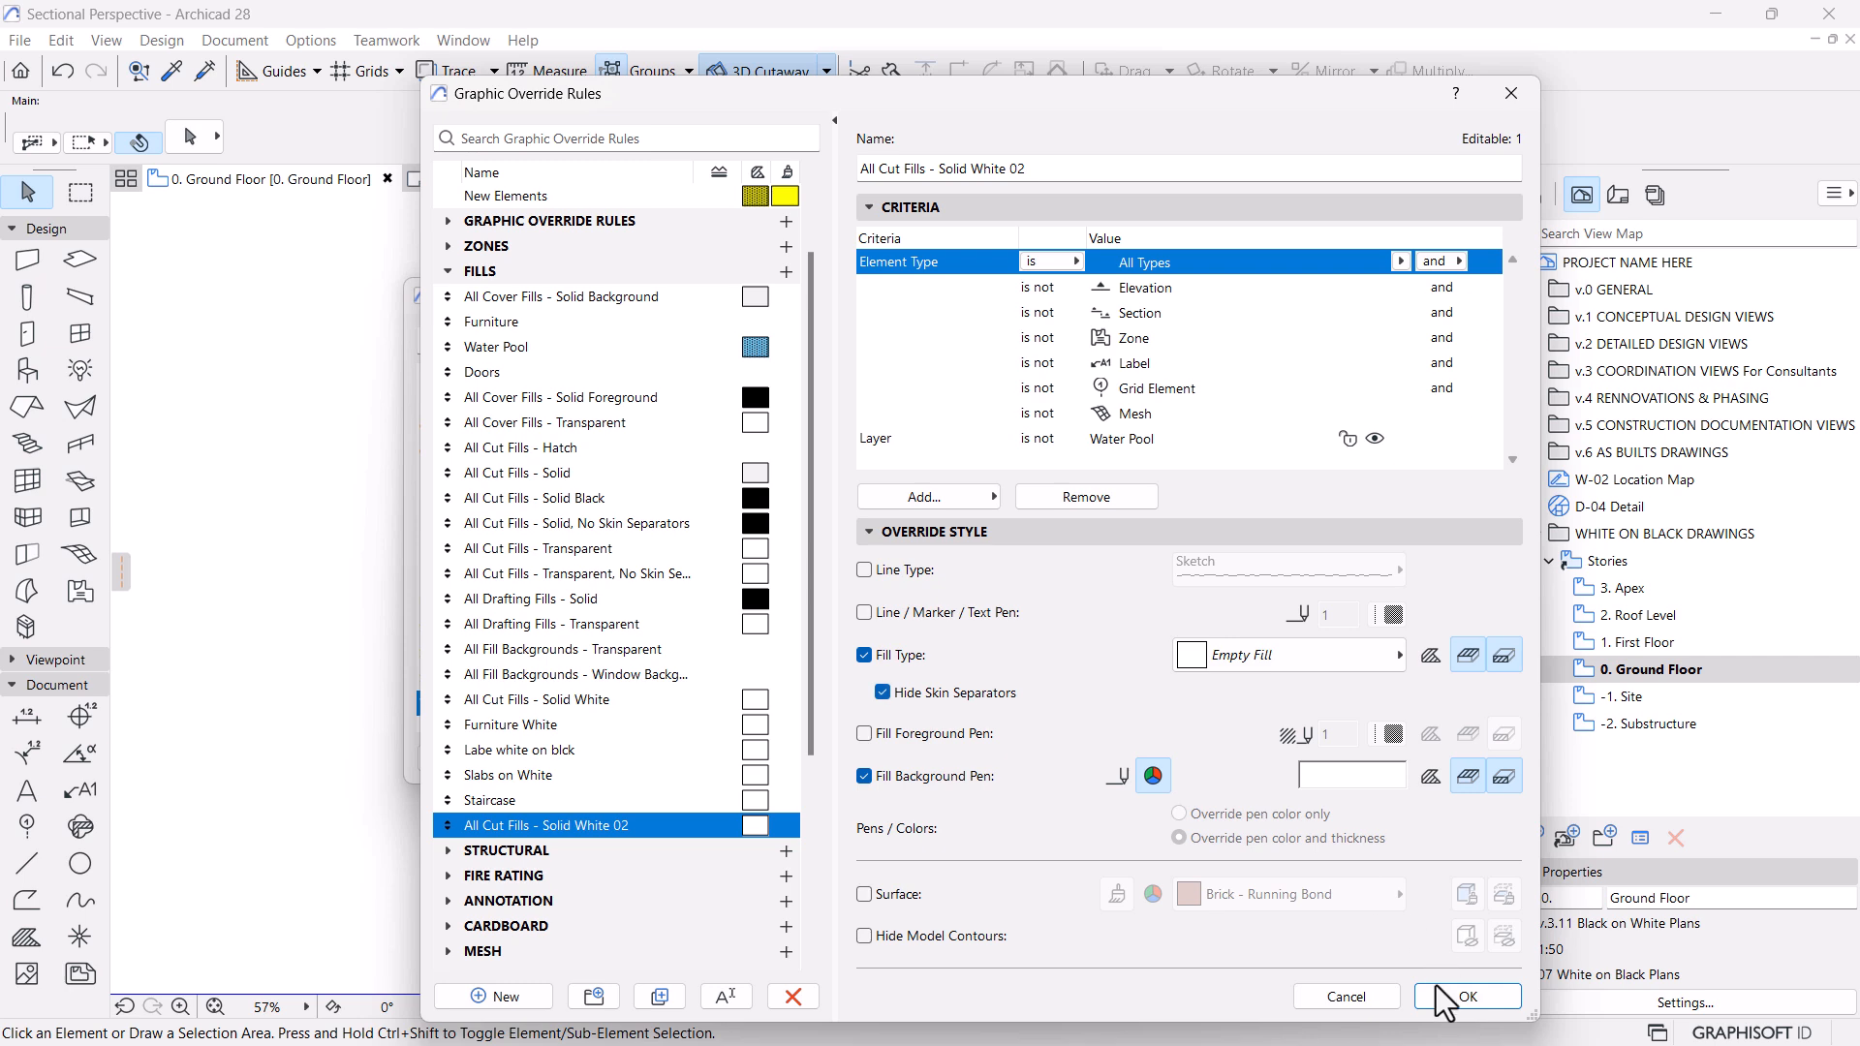
pyautogui.click(1463, 997)
# Add the All Cut Fills - Solid White 02 rule to the White on Black Plans override combination
pyautogui.click(901, 702)
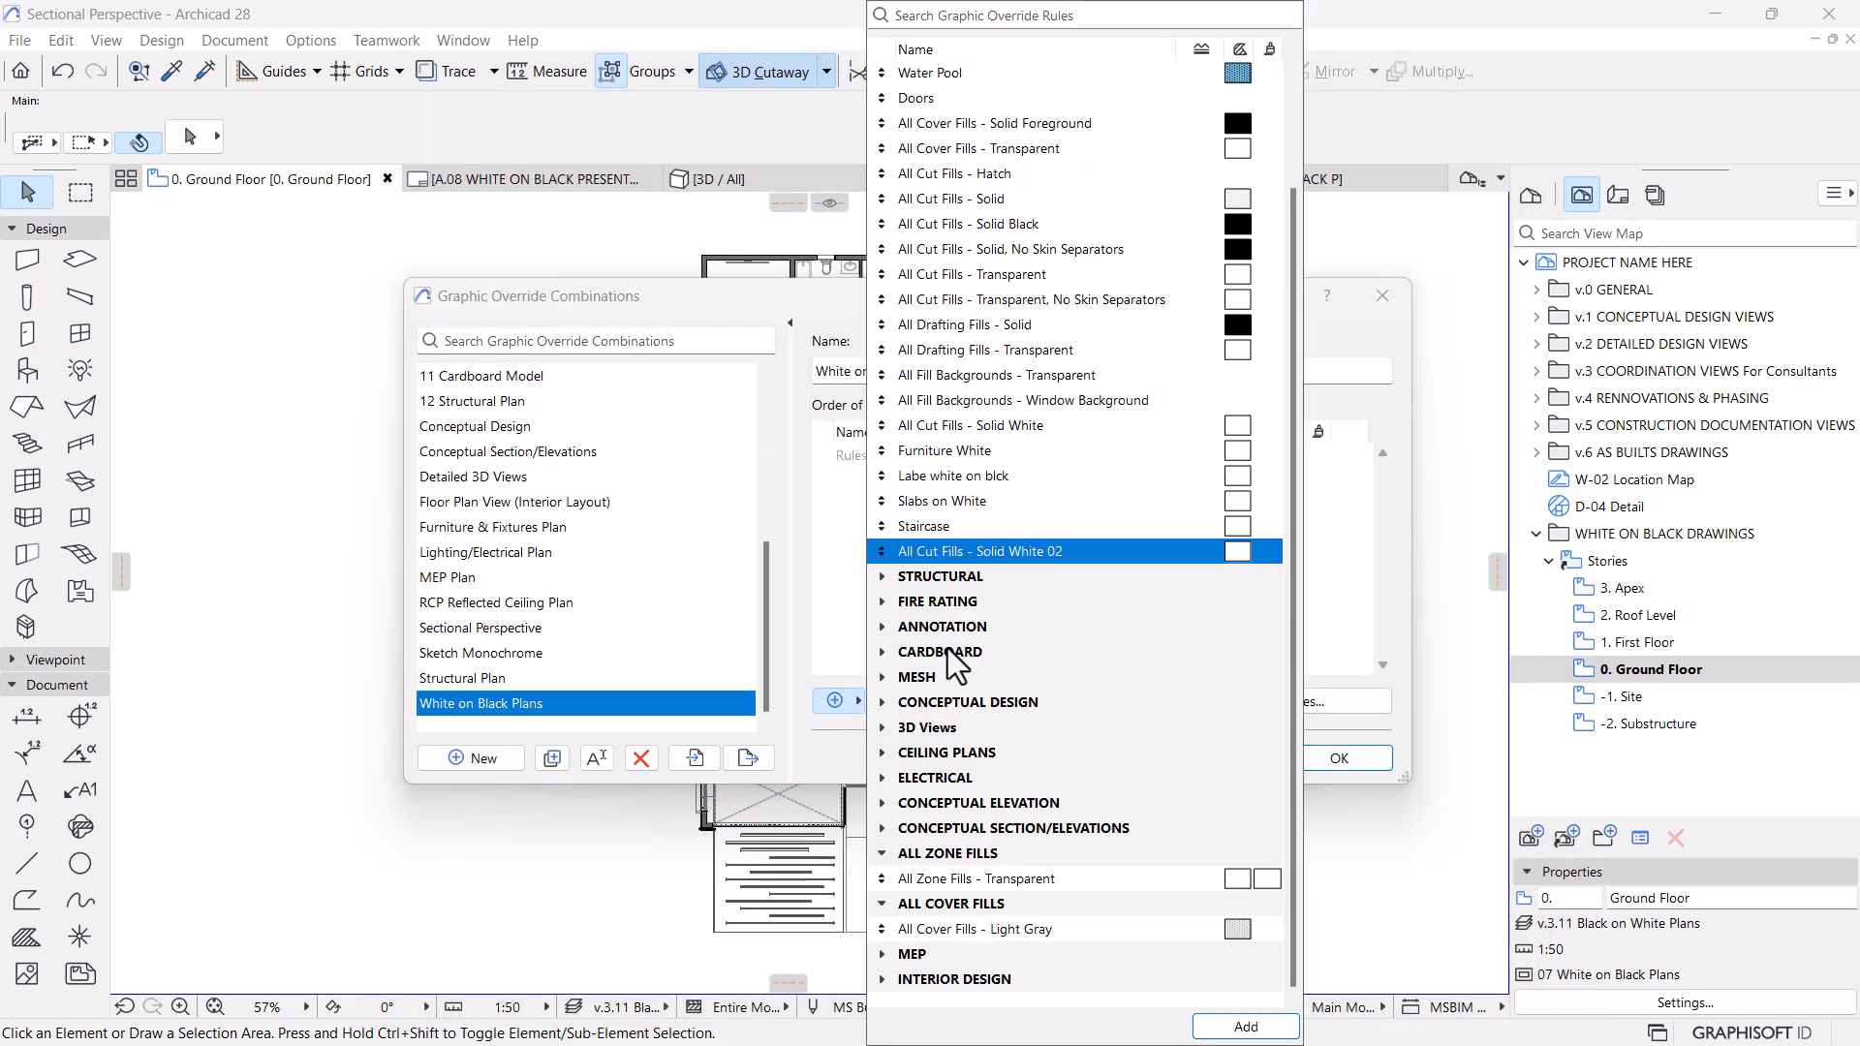
pyautogui.click(1246, 1026)
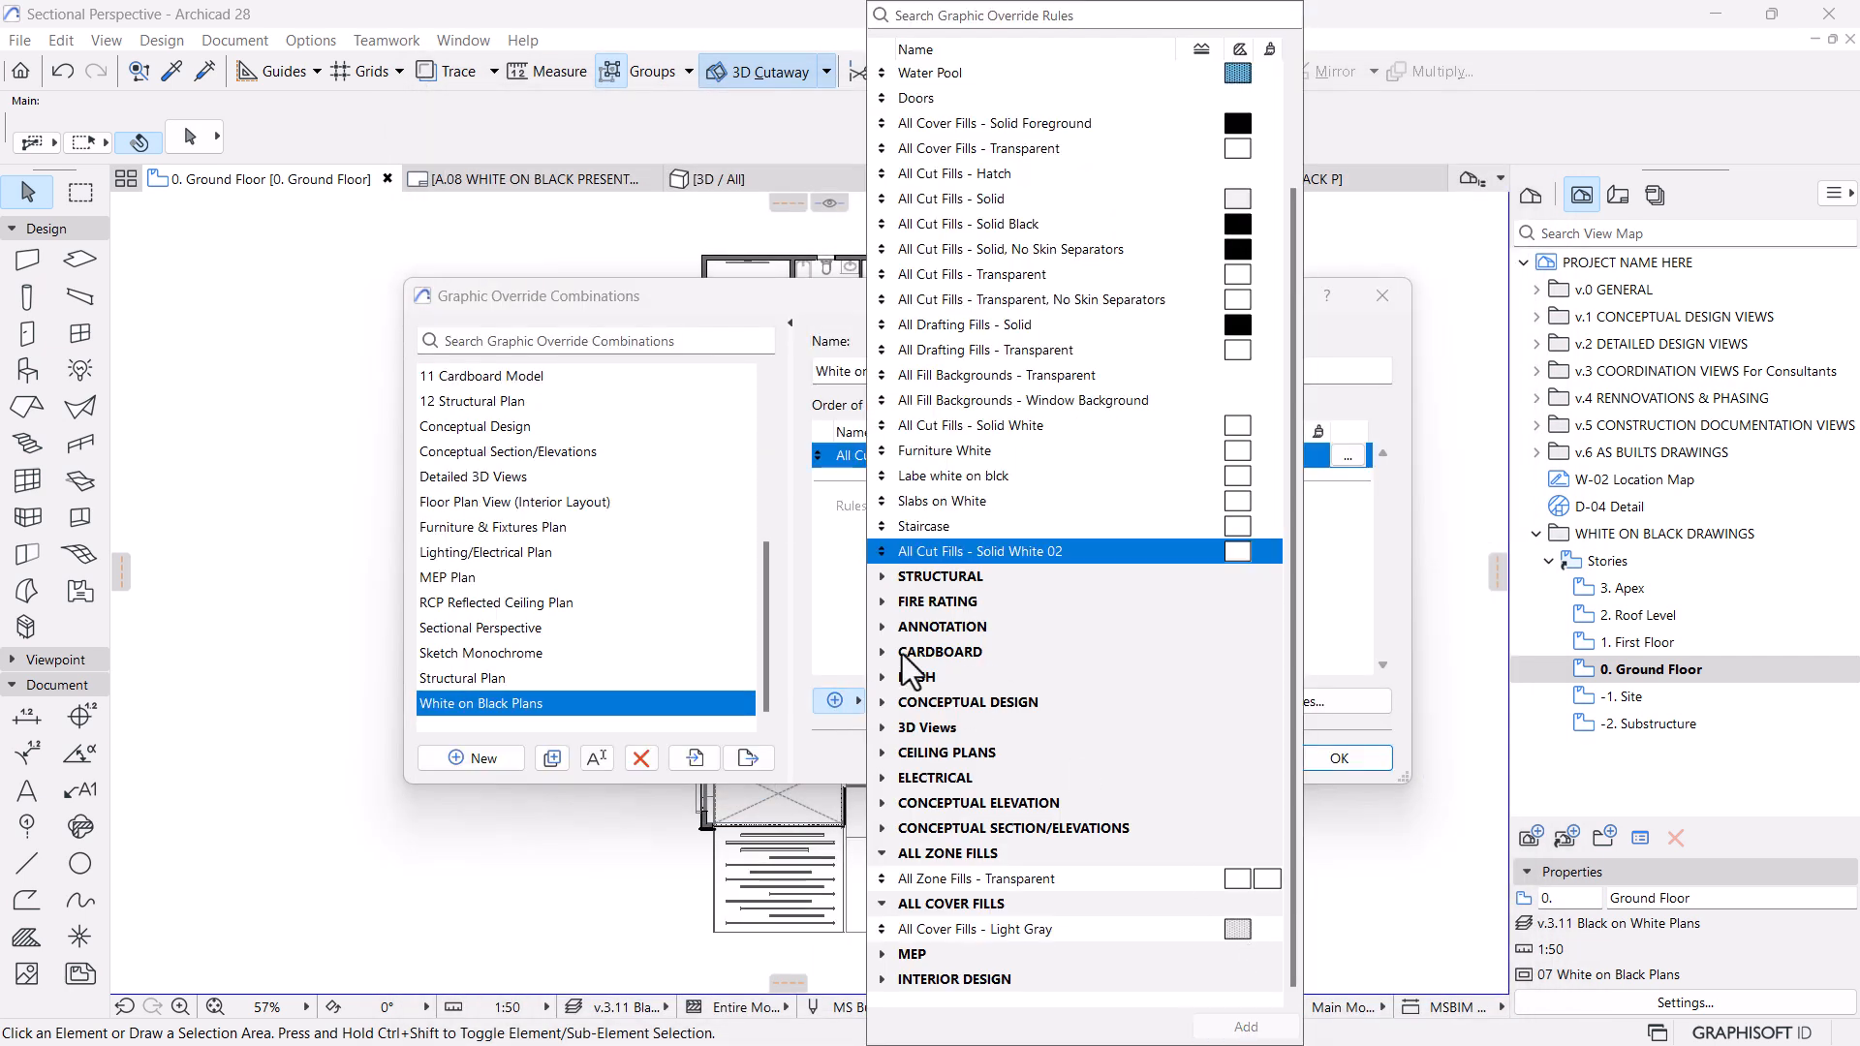
# Apply the edited White on Black Plans override combination to the ground floor view and check the plan
pyautogui.click(857, 572)
pyautogui.click(1337, 758)
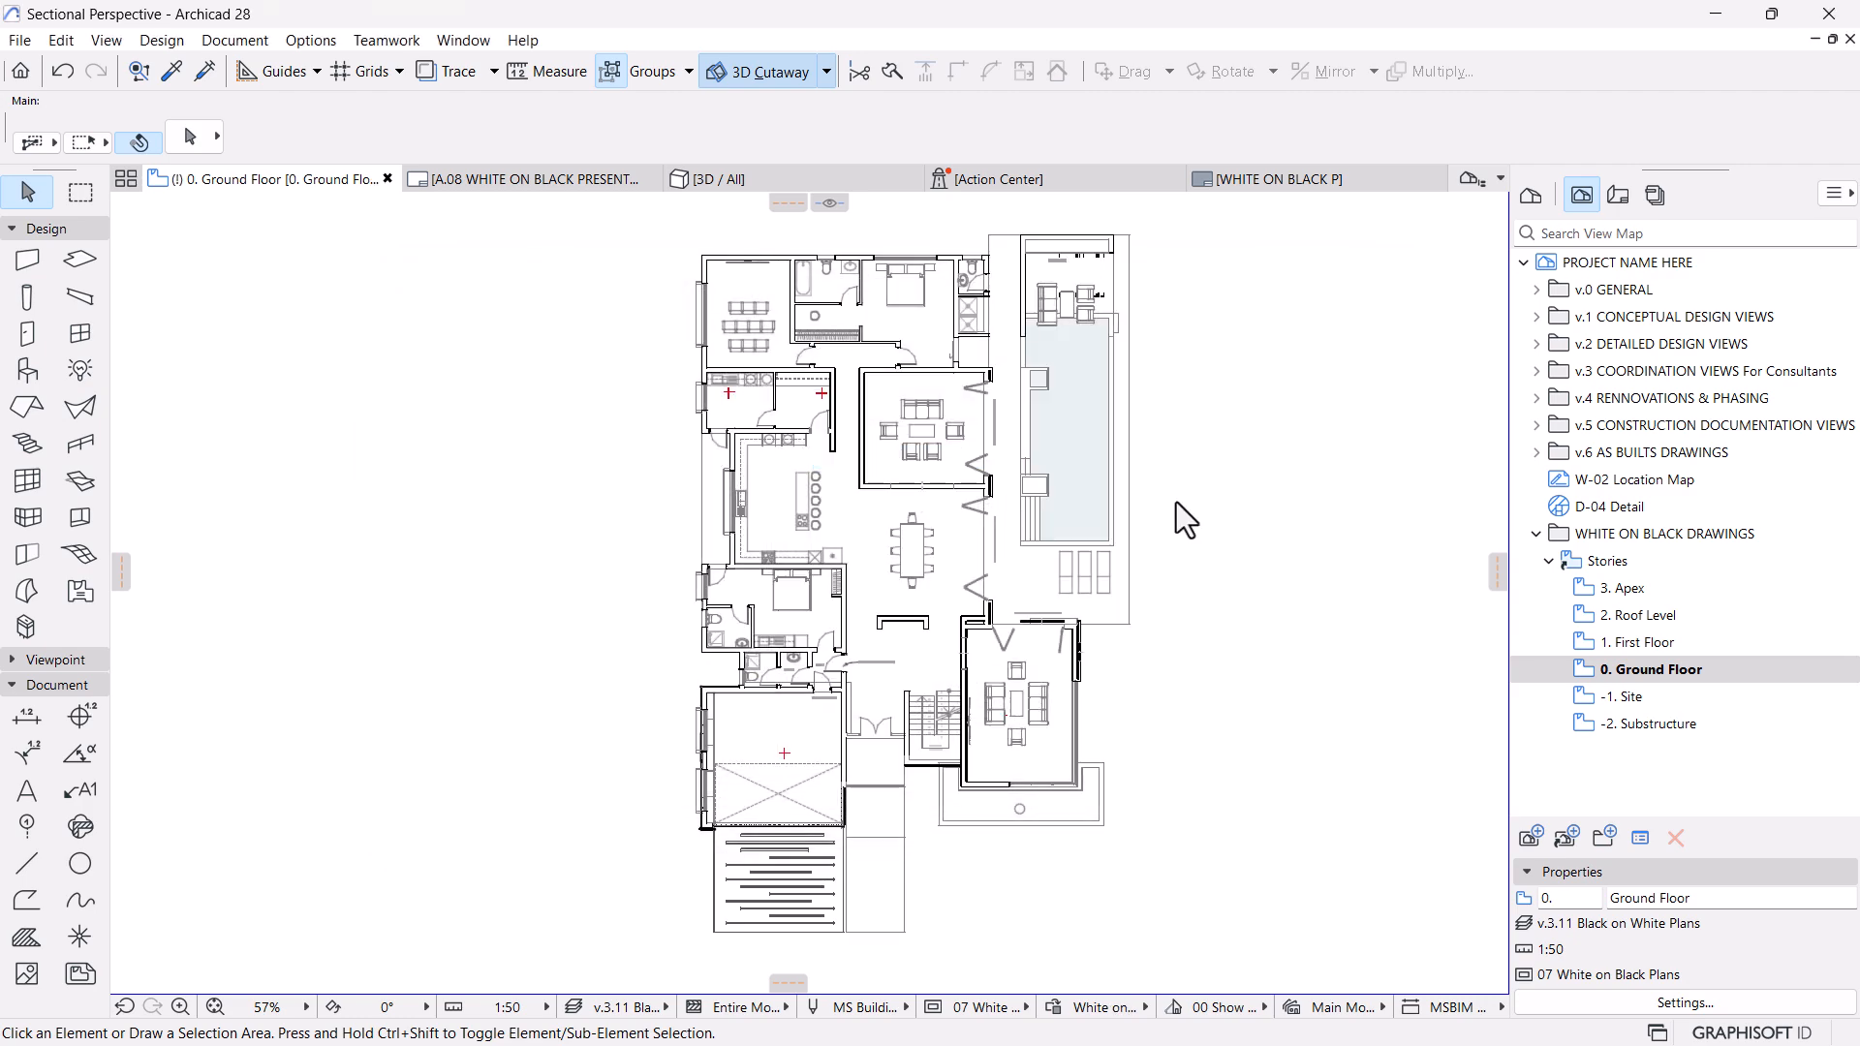
pyautogui.scroll(10, 831, 498)
pyautogui.scroll(-6, 820, 618)
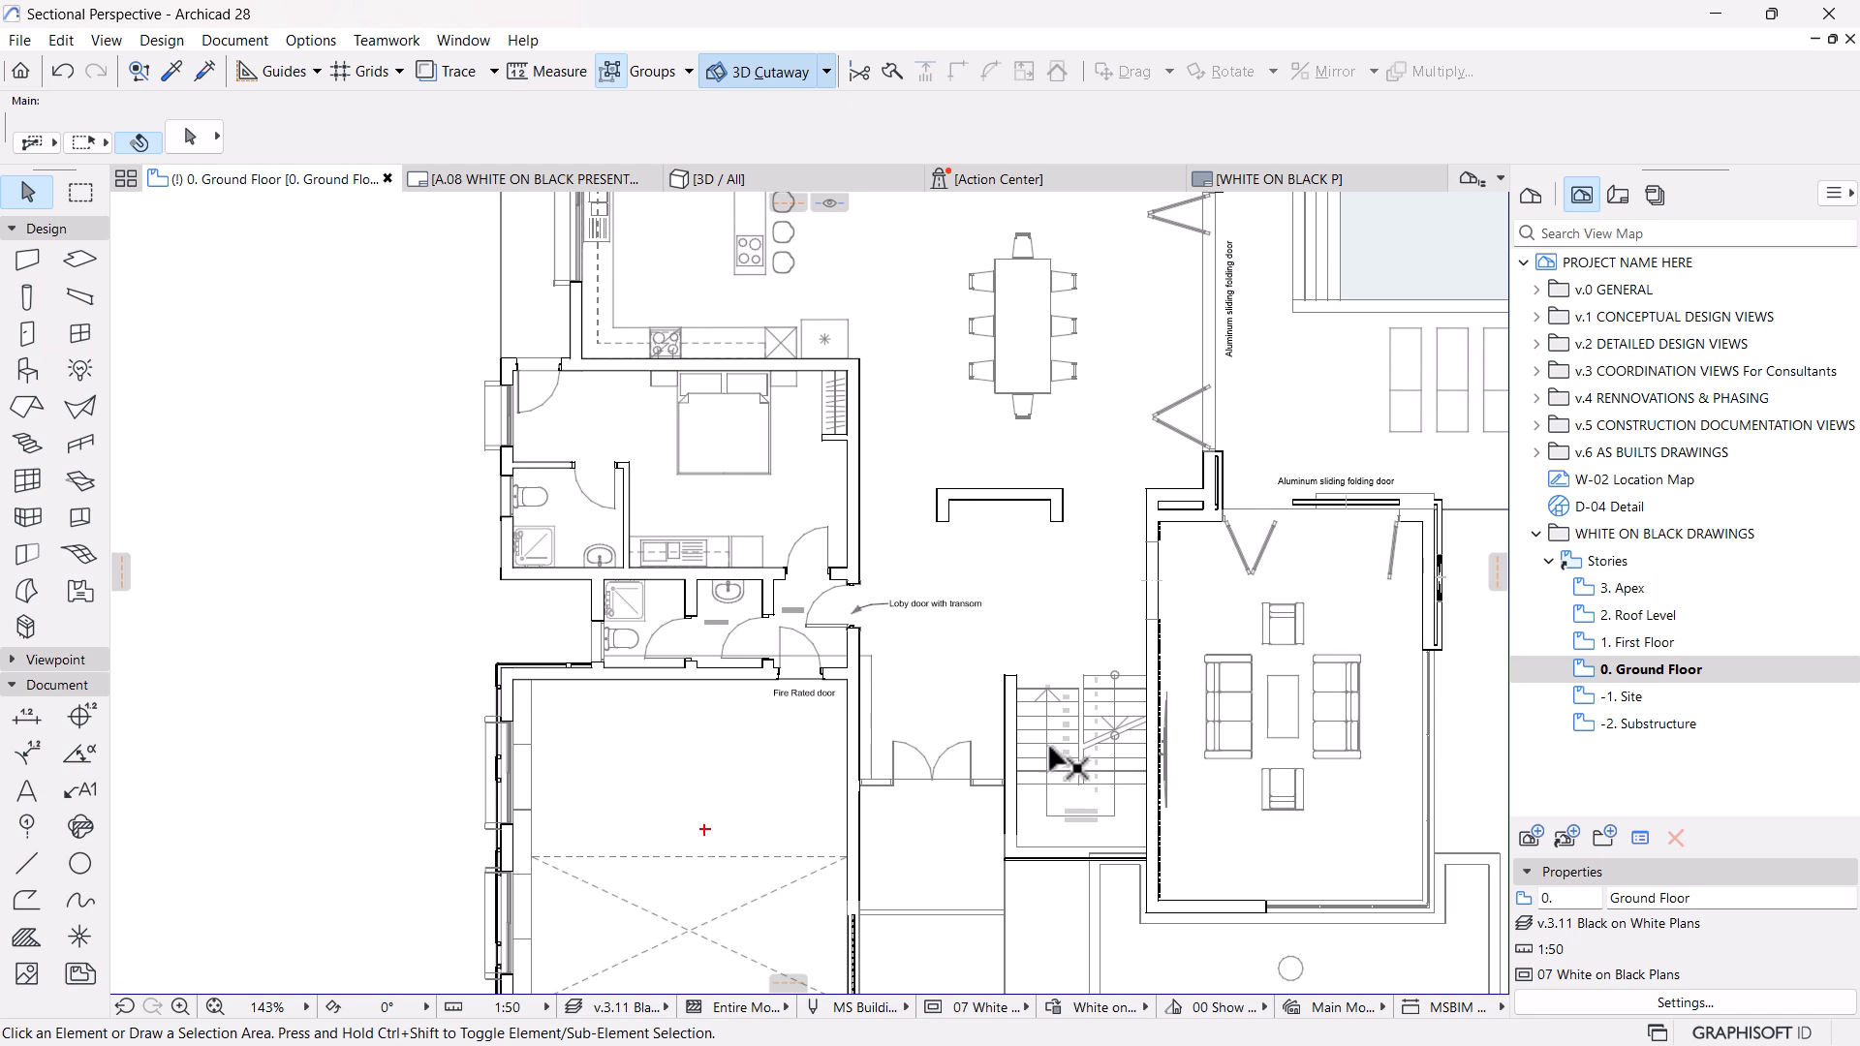
# Reduce the criteria of the All Cut Fills - Solid White 02 rule to All Types, removing the Water Pool layer and element exclusions
pyautogui.click(1061, 1008)
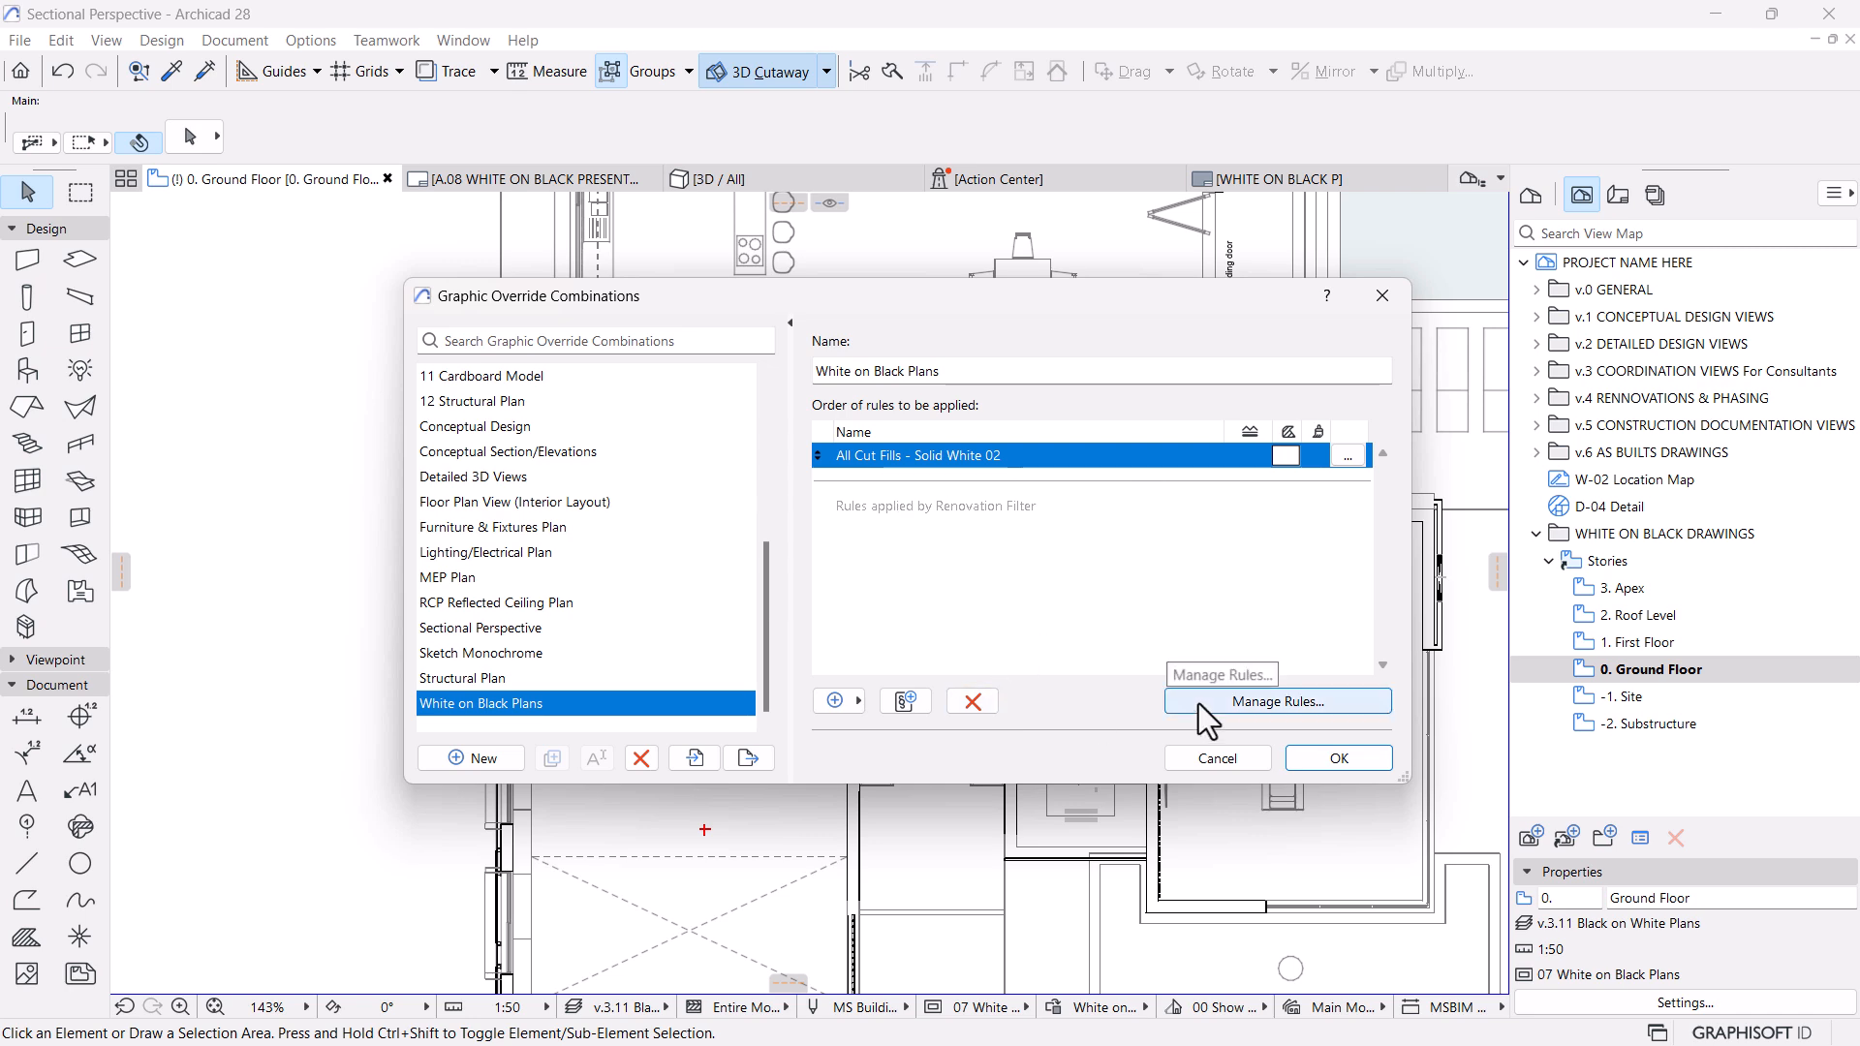
pyautogui.click(1245, 702)
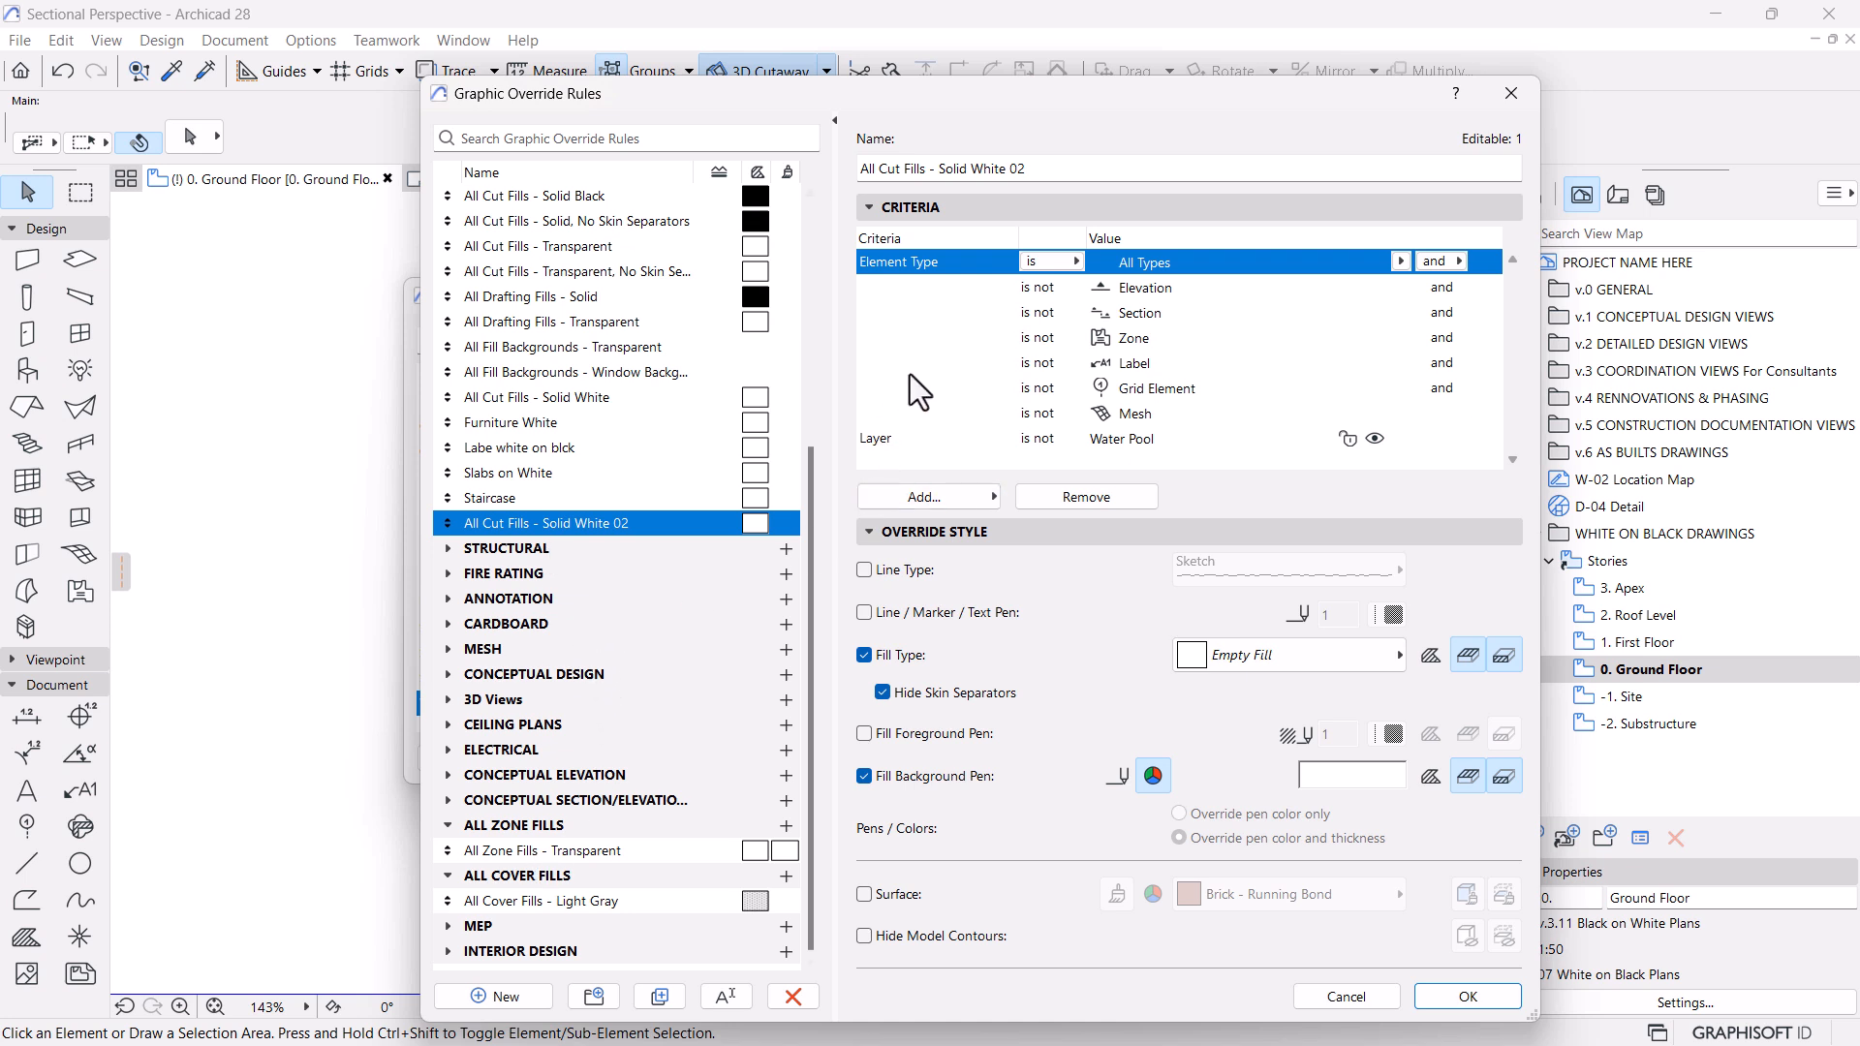
pyautogui.click(1402, 262)
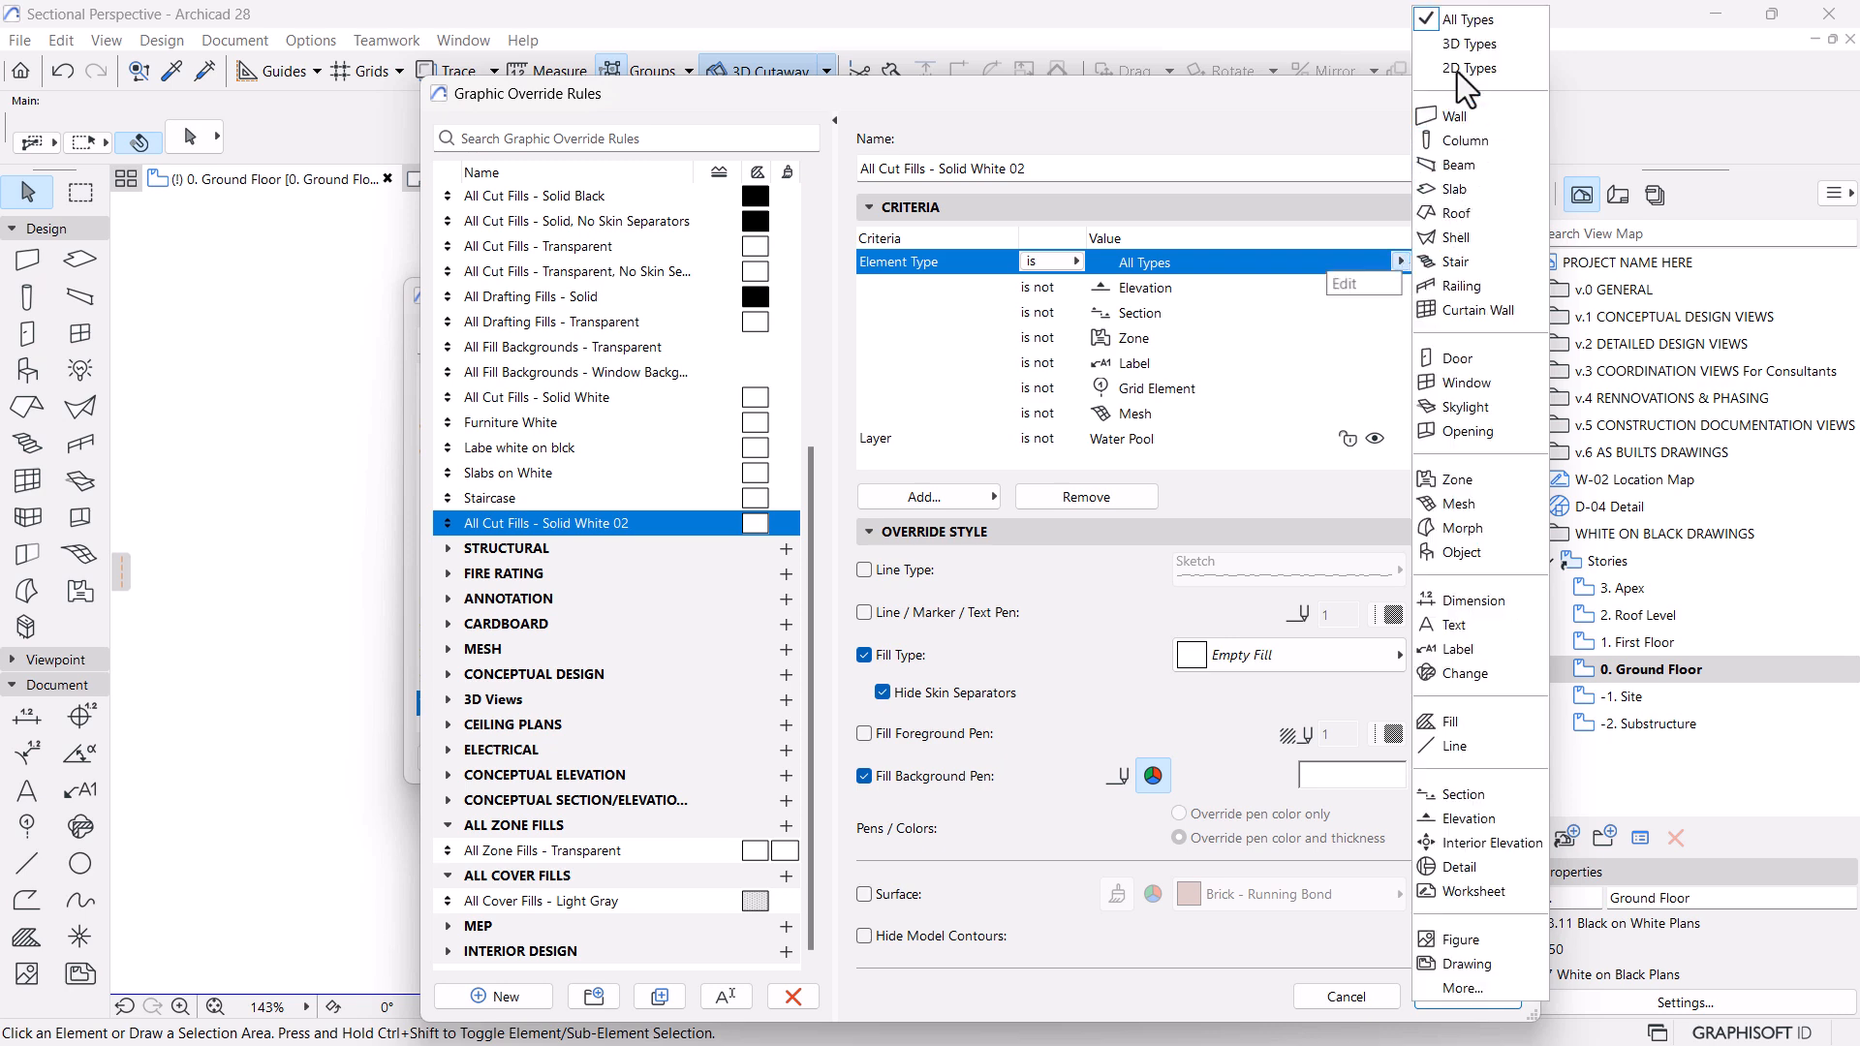
pyautogui.click(1479, 24)
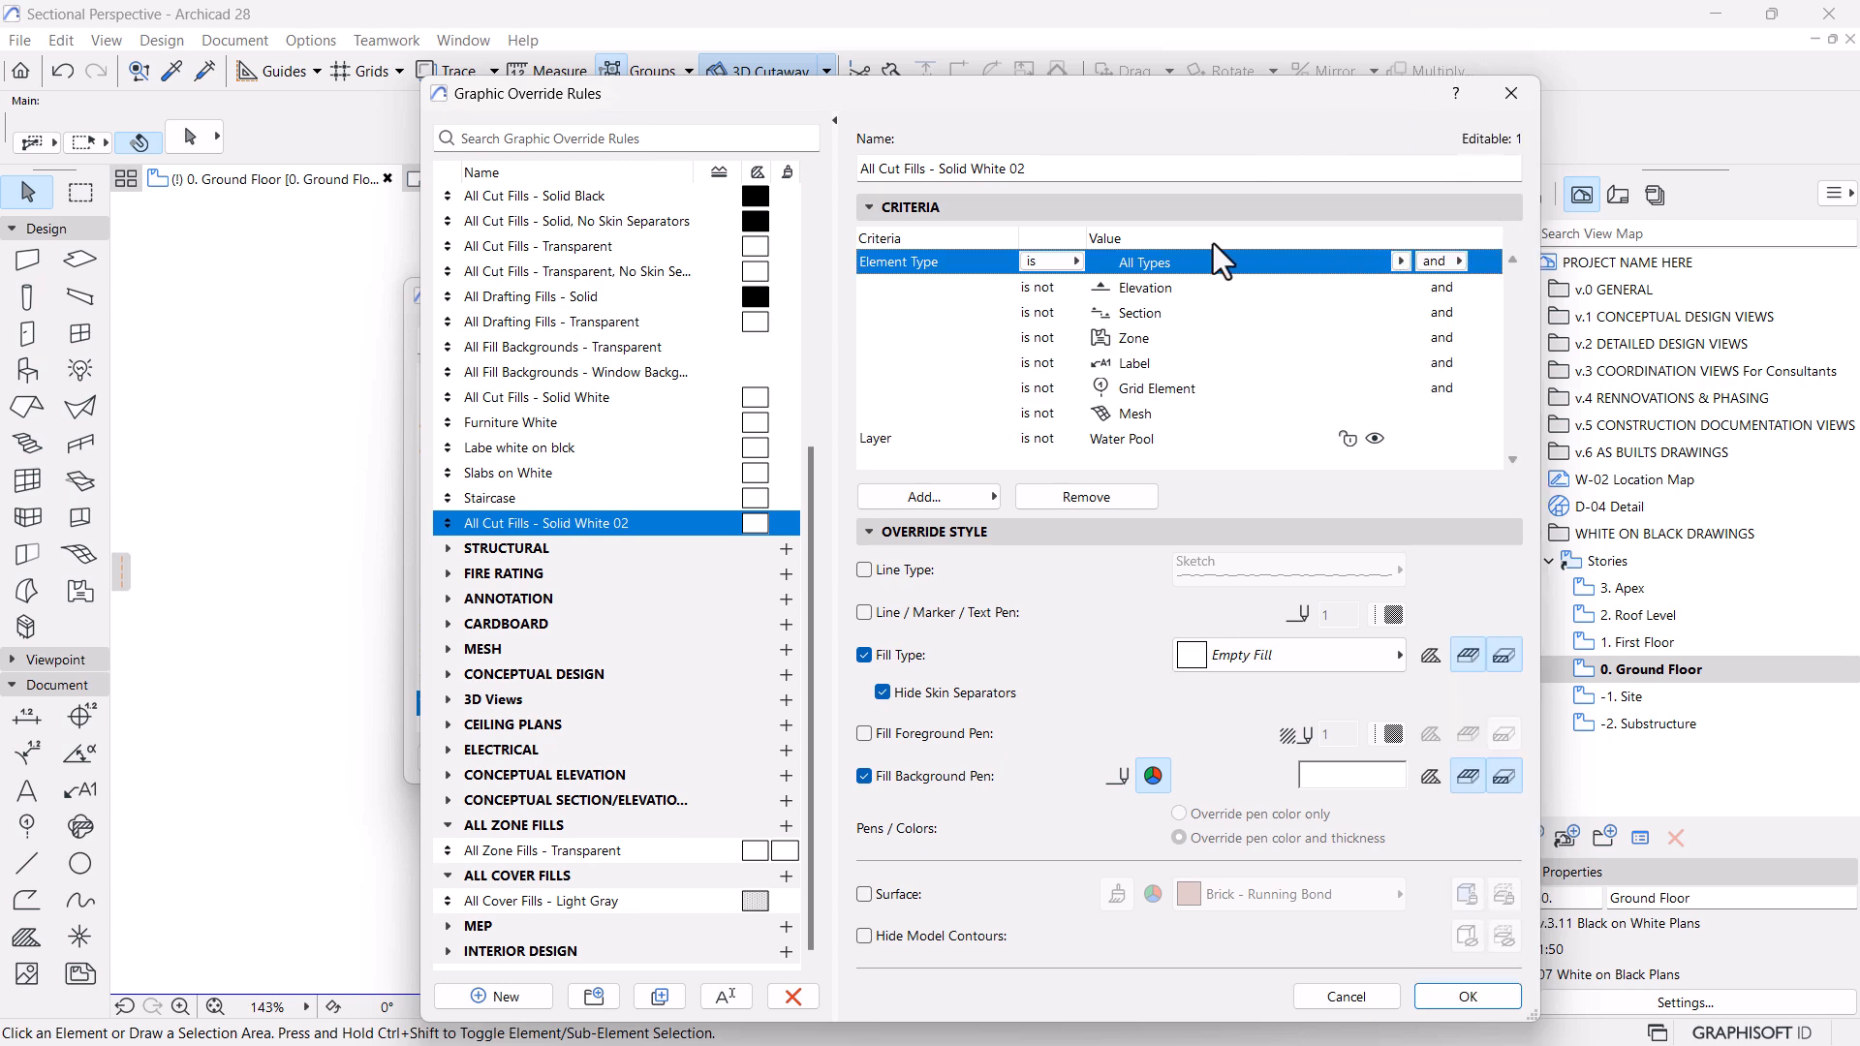
pyautogui.click(1143, 443)
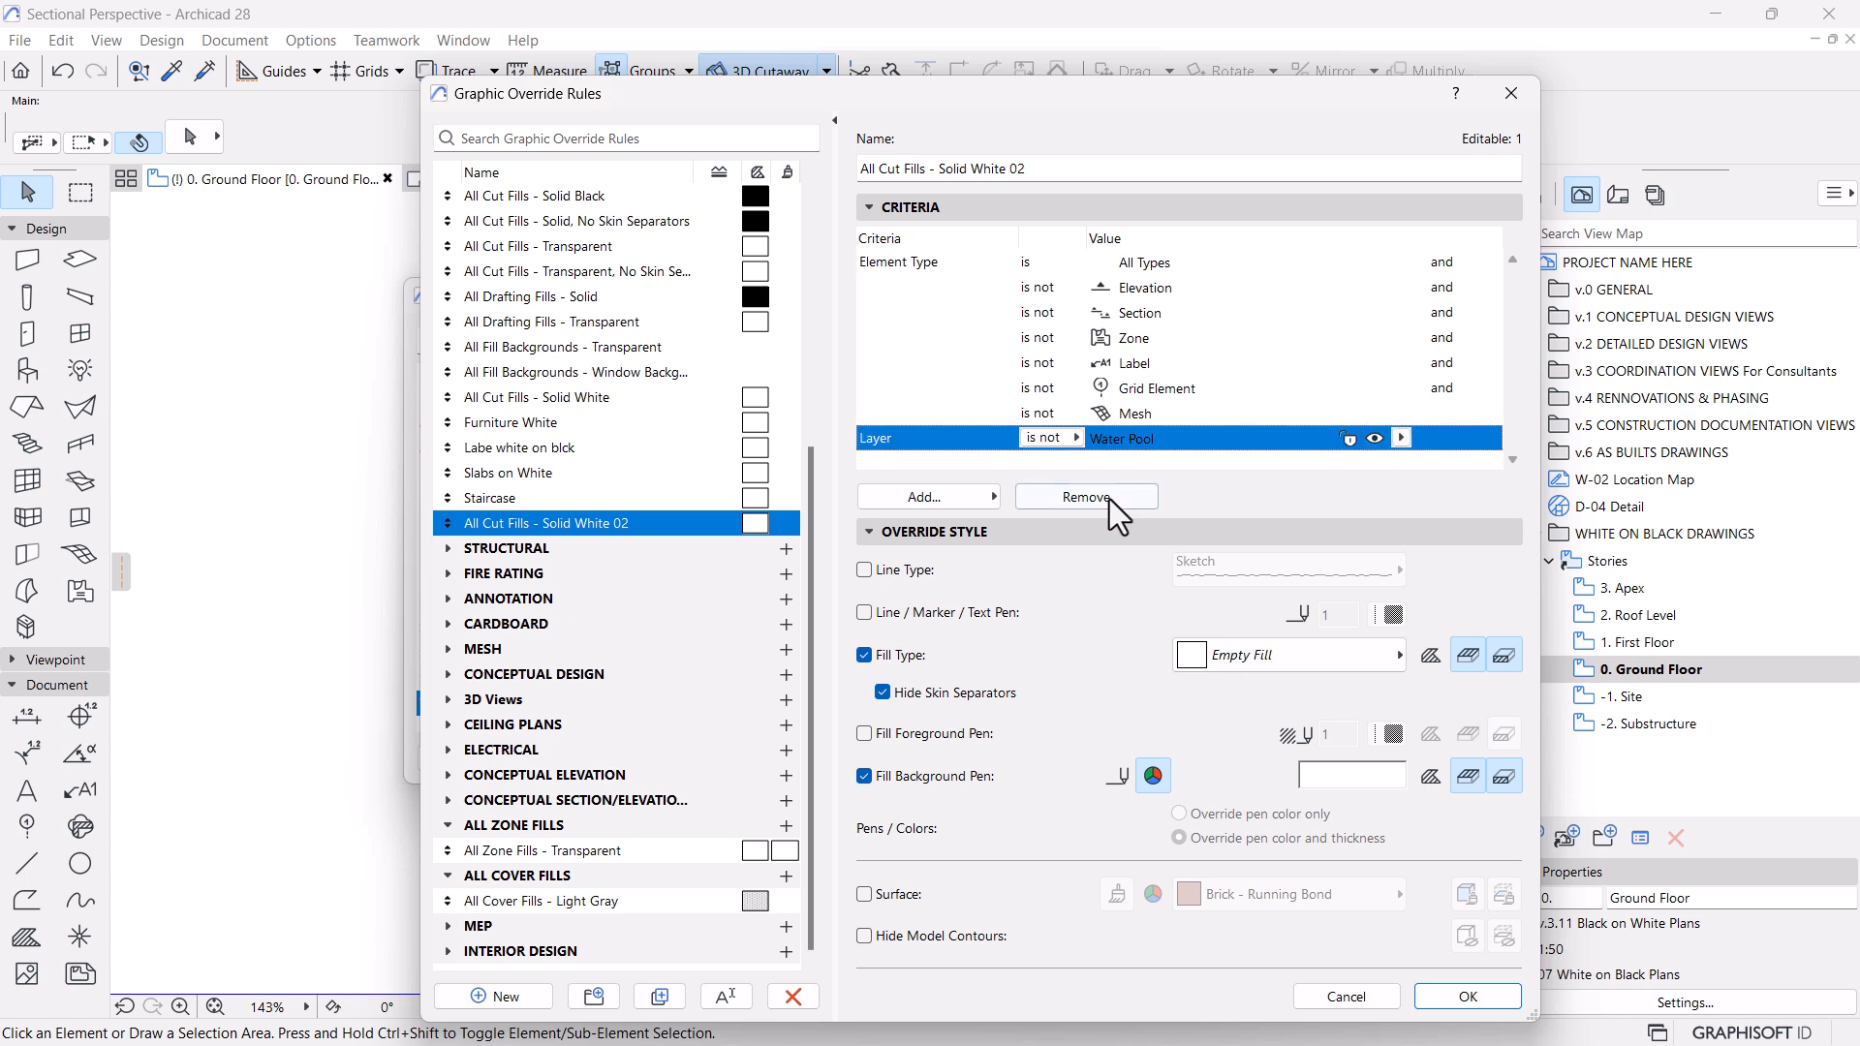
pyautogui.click(1075, 497)
pyautogui.click(1076, 497)
pyautogui.click(1075, 497)
pyautogui.click(1075, 497)
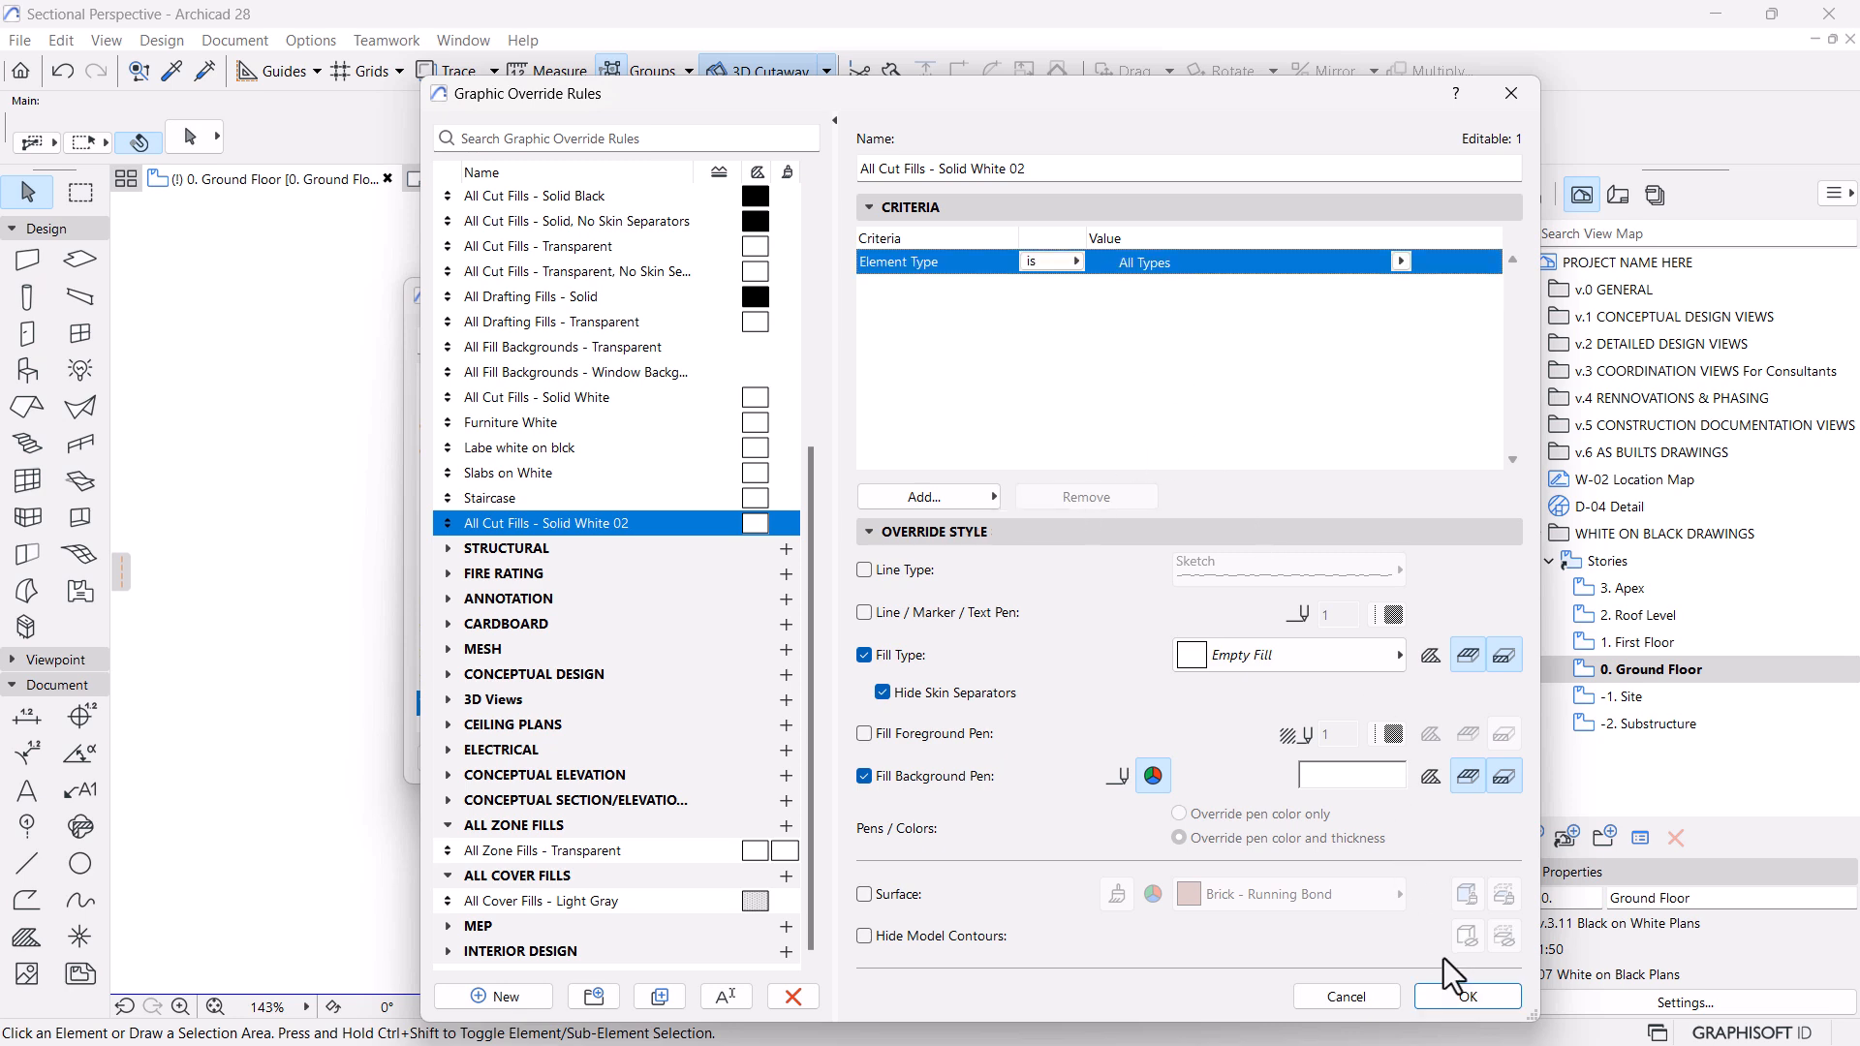
pyautogui.click(1445, 997)
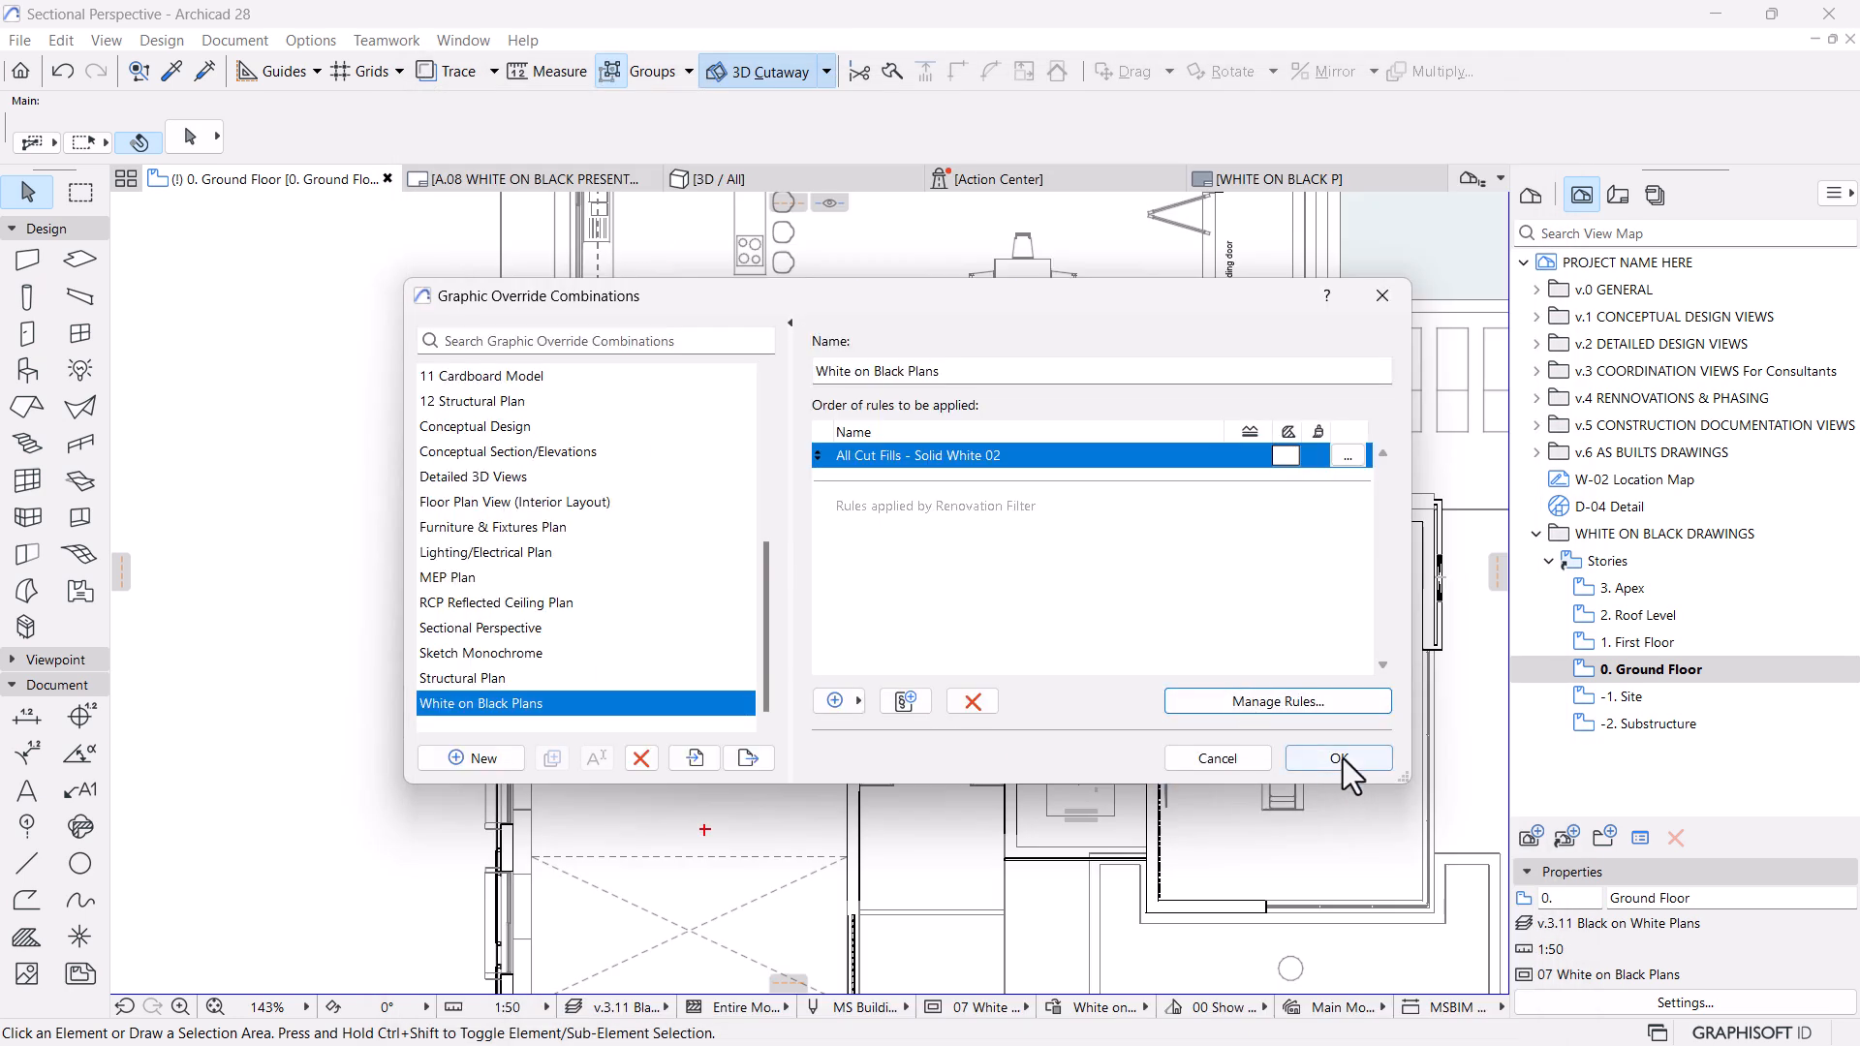
pyautogui.click(1340, 759)
# Add a new graphic override rule with its default name below All Cut Fills - Solid White 02
pyautogui.scroll(2, 959, 702)
pyautogui.scroll(1, 953, 698)
pyautogui.scroll(-1, 996, 893)
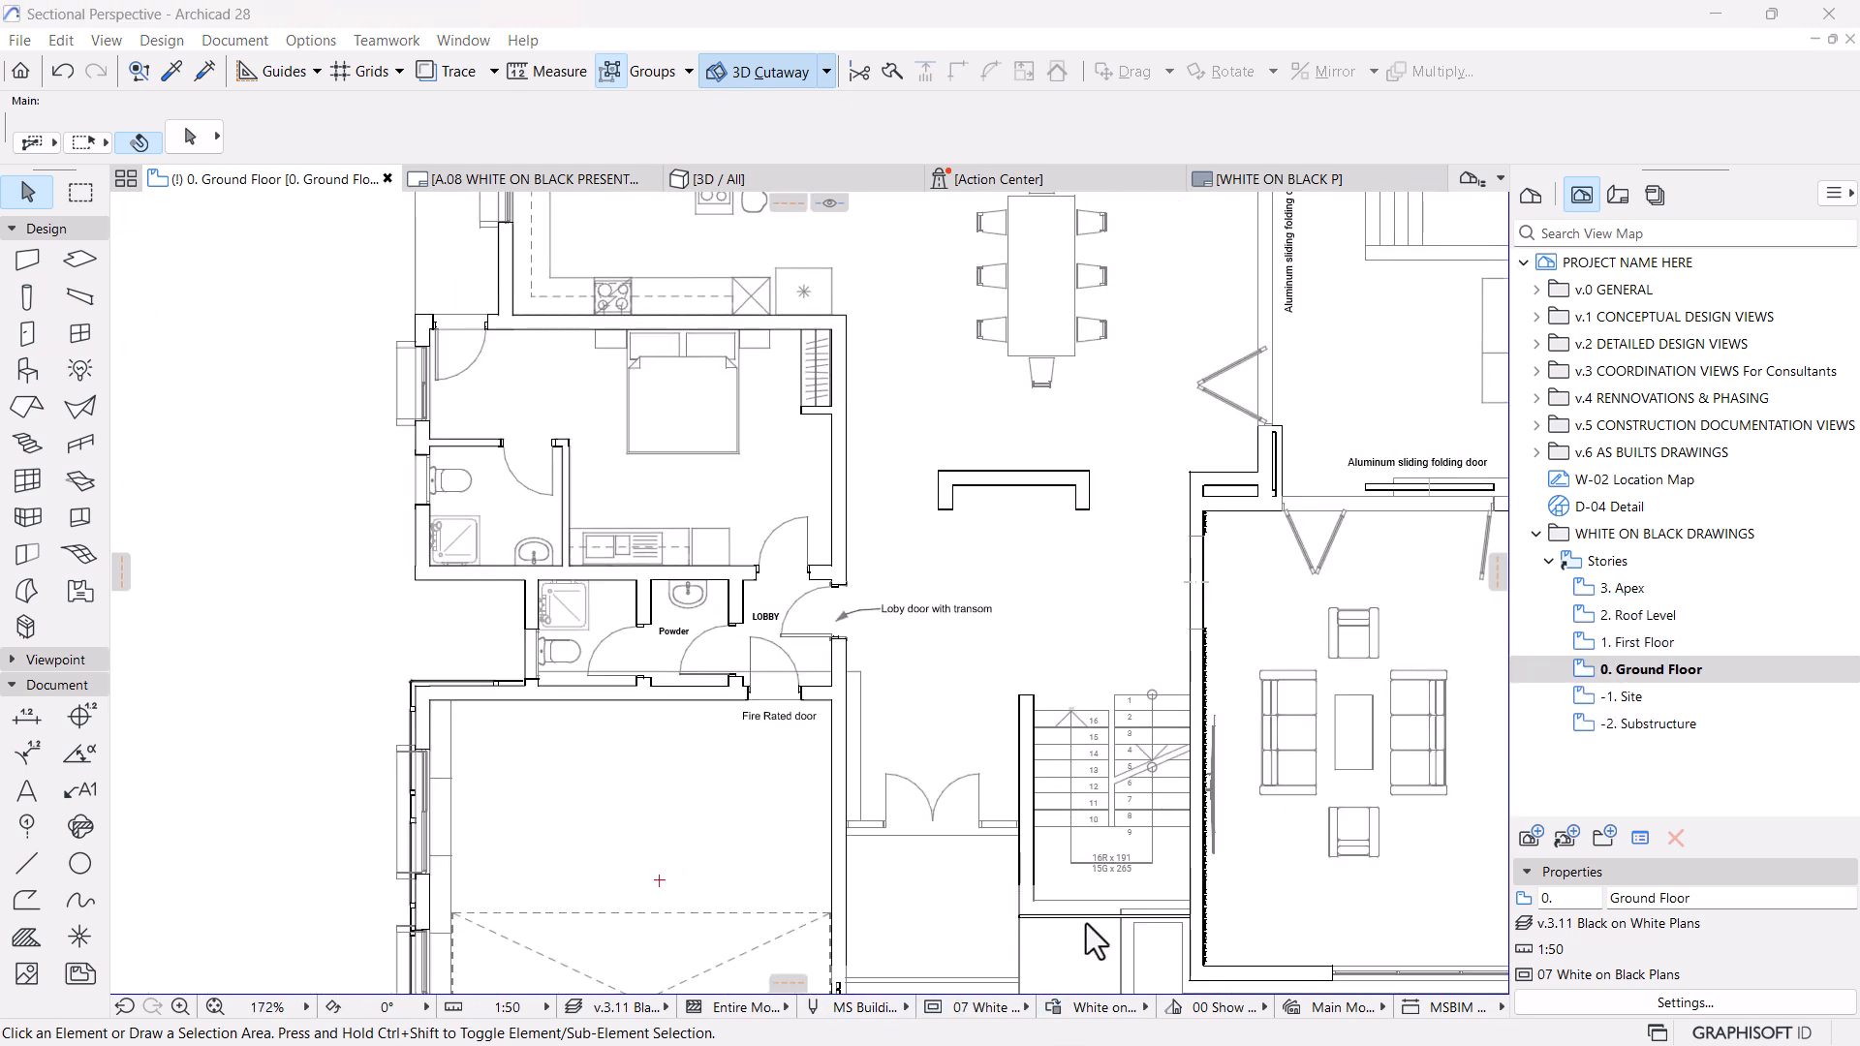
pyautogui.click(1053, 1008)
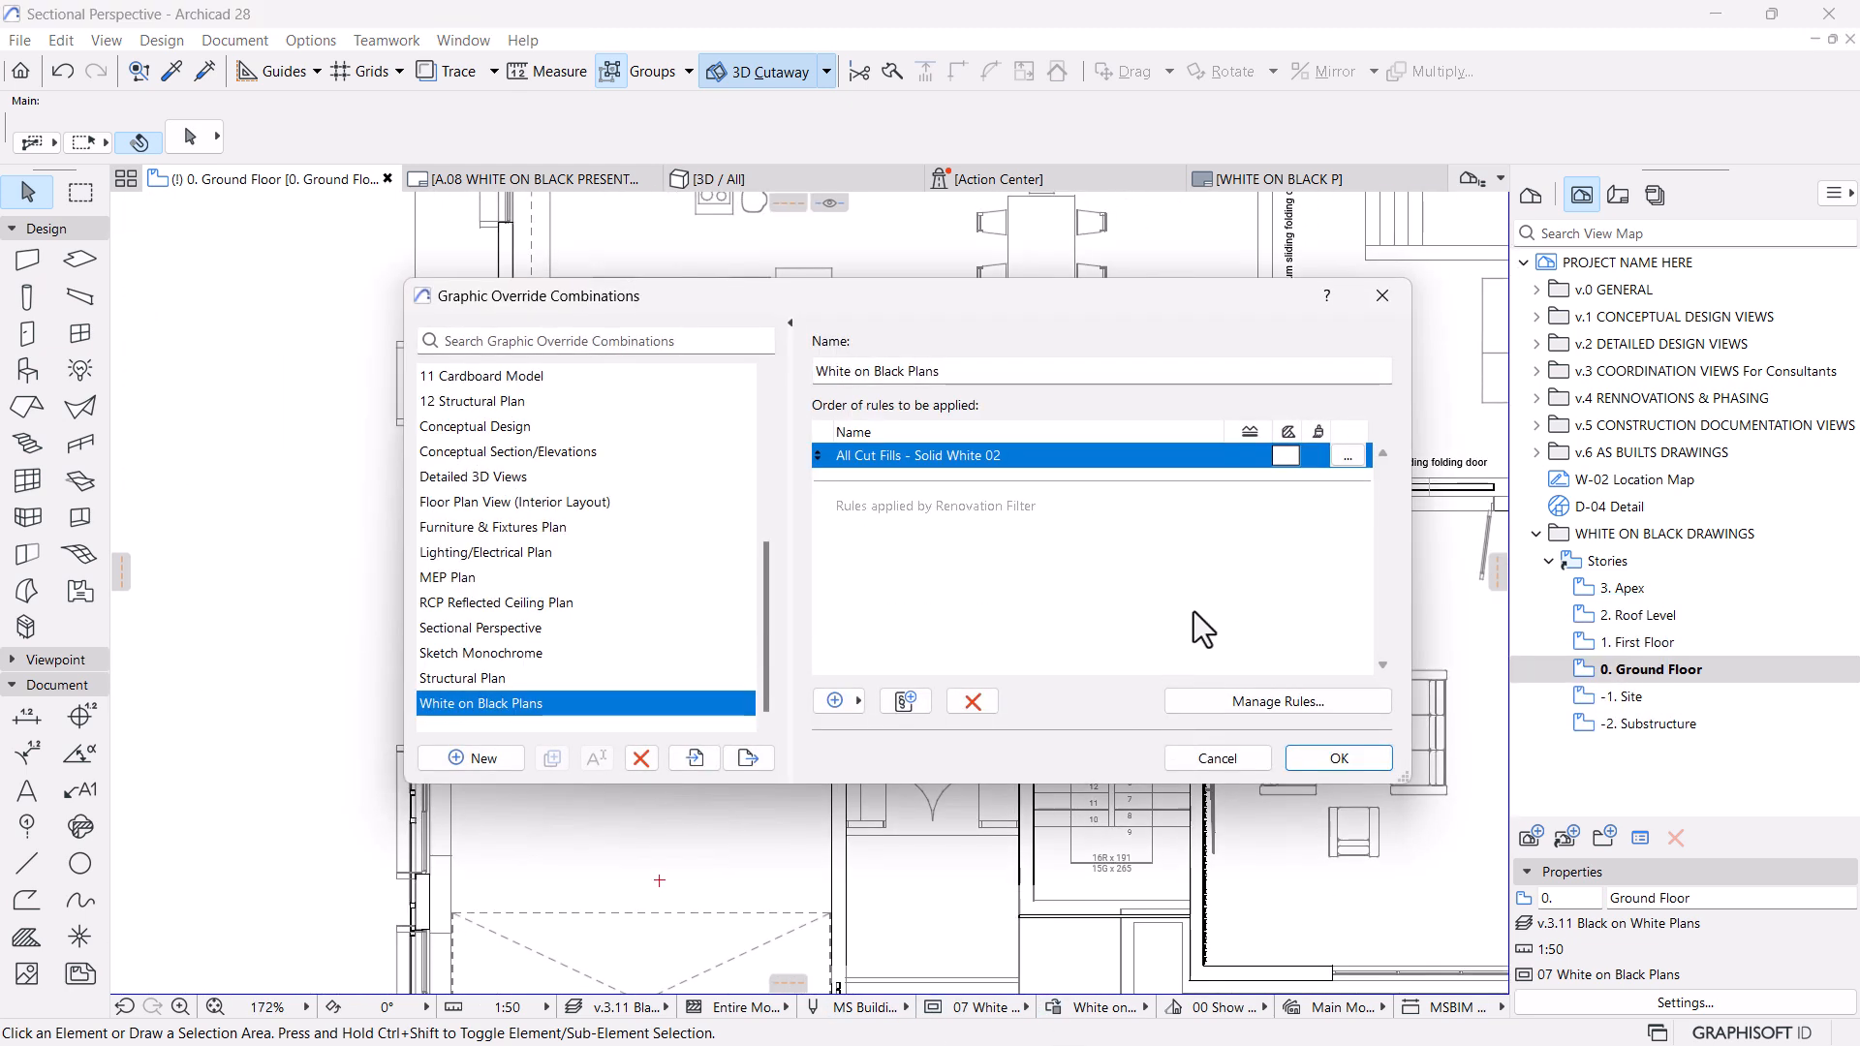
pyautogui.click(1299, 705)
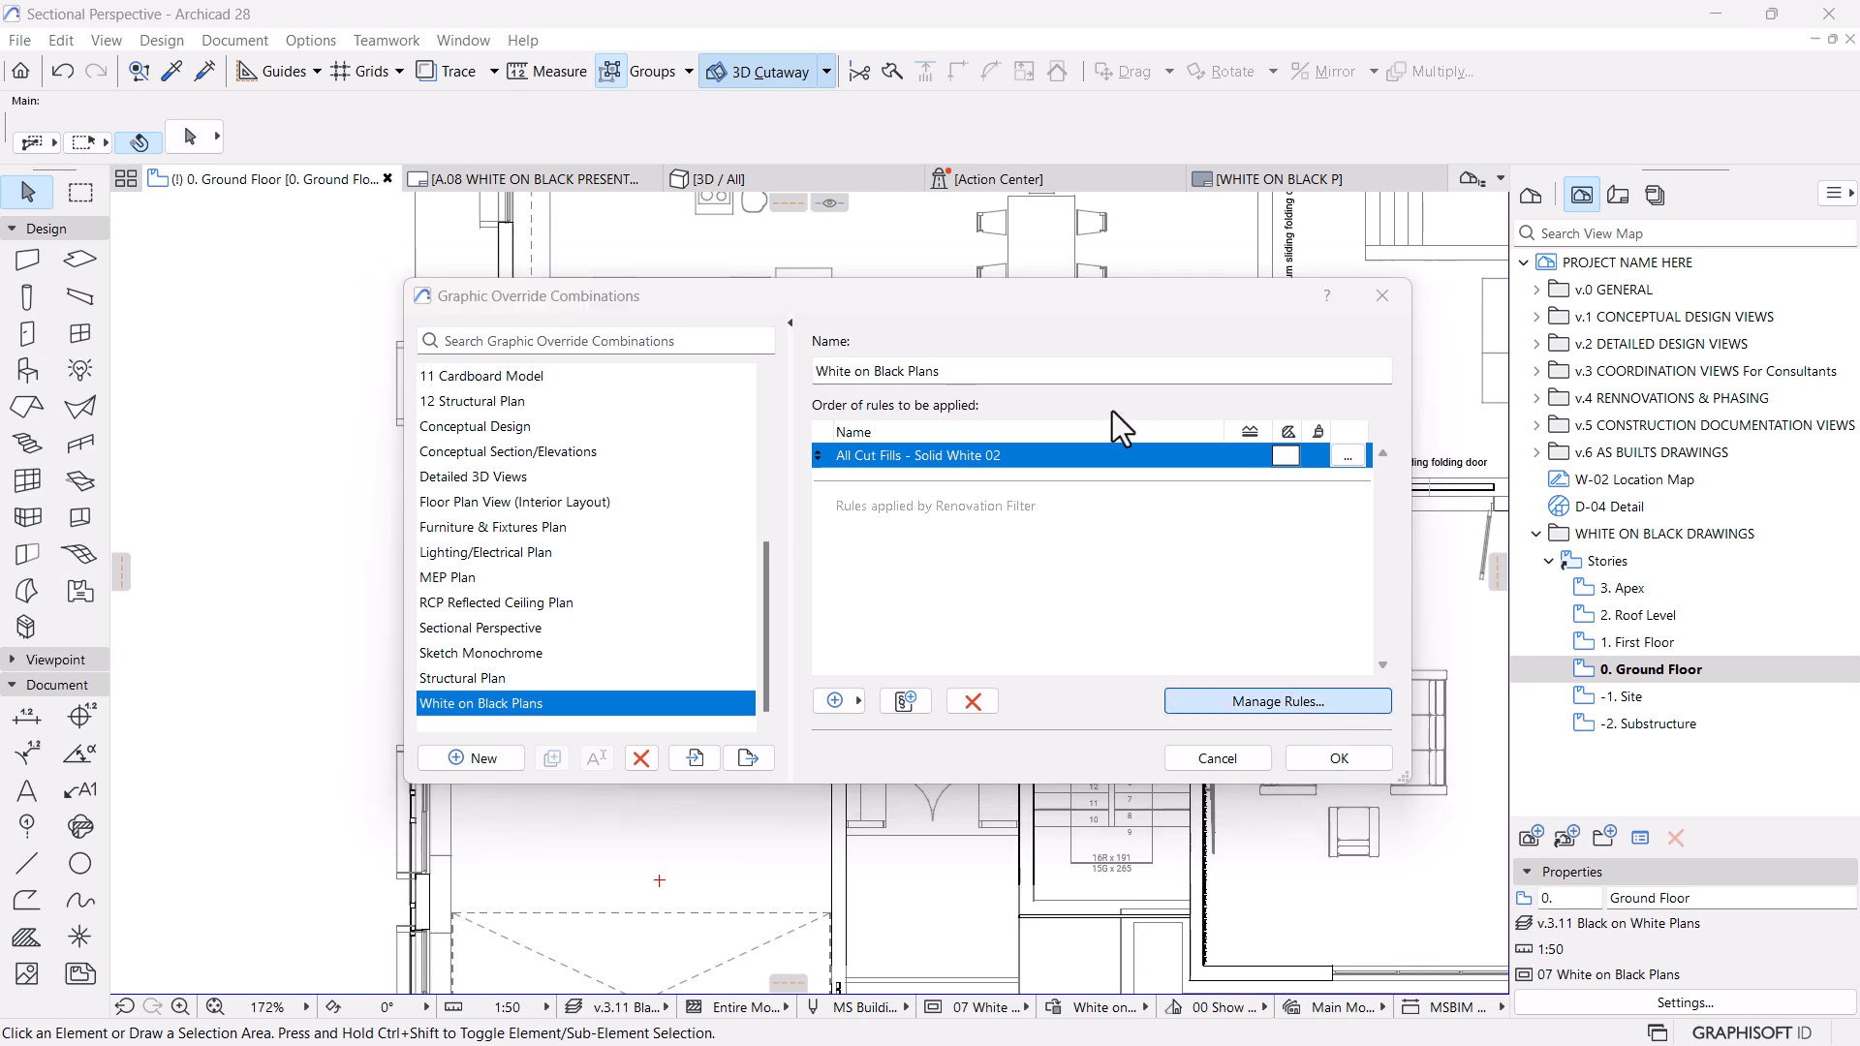
pyautogui.click(493, 997)
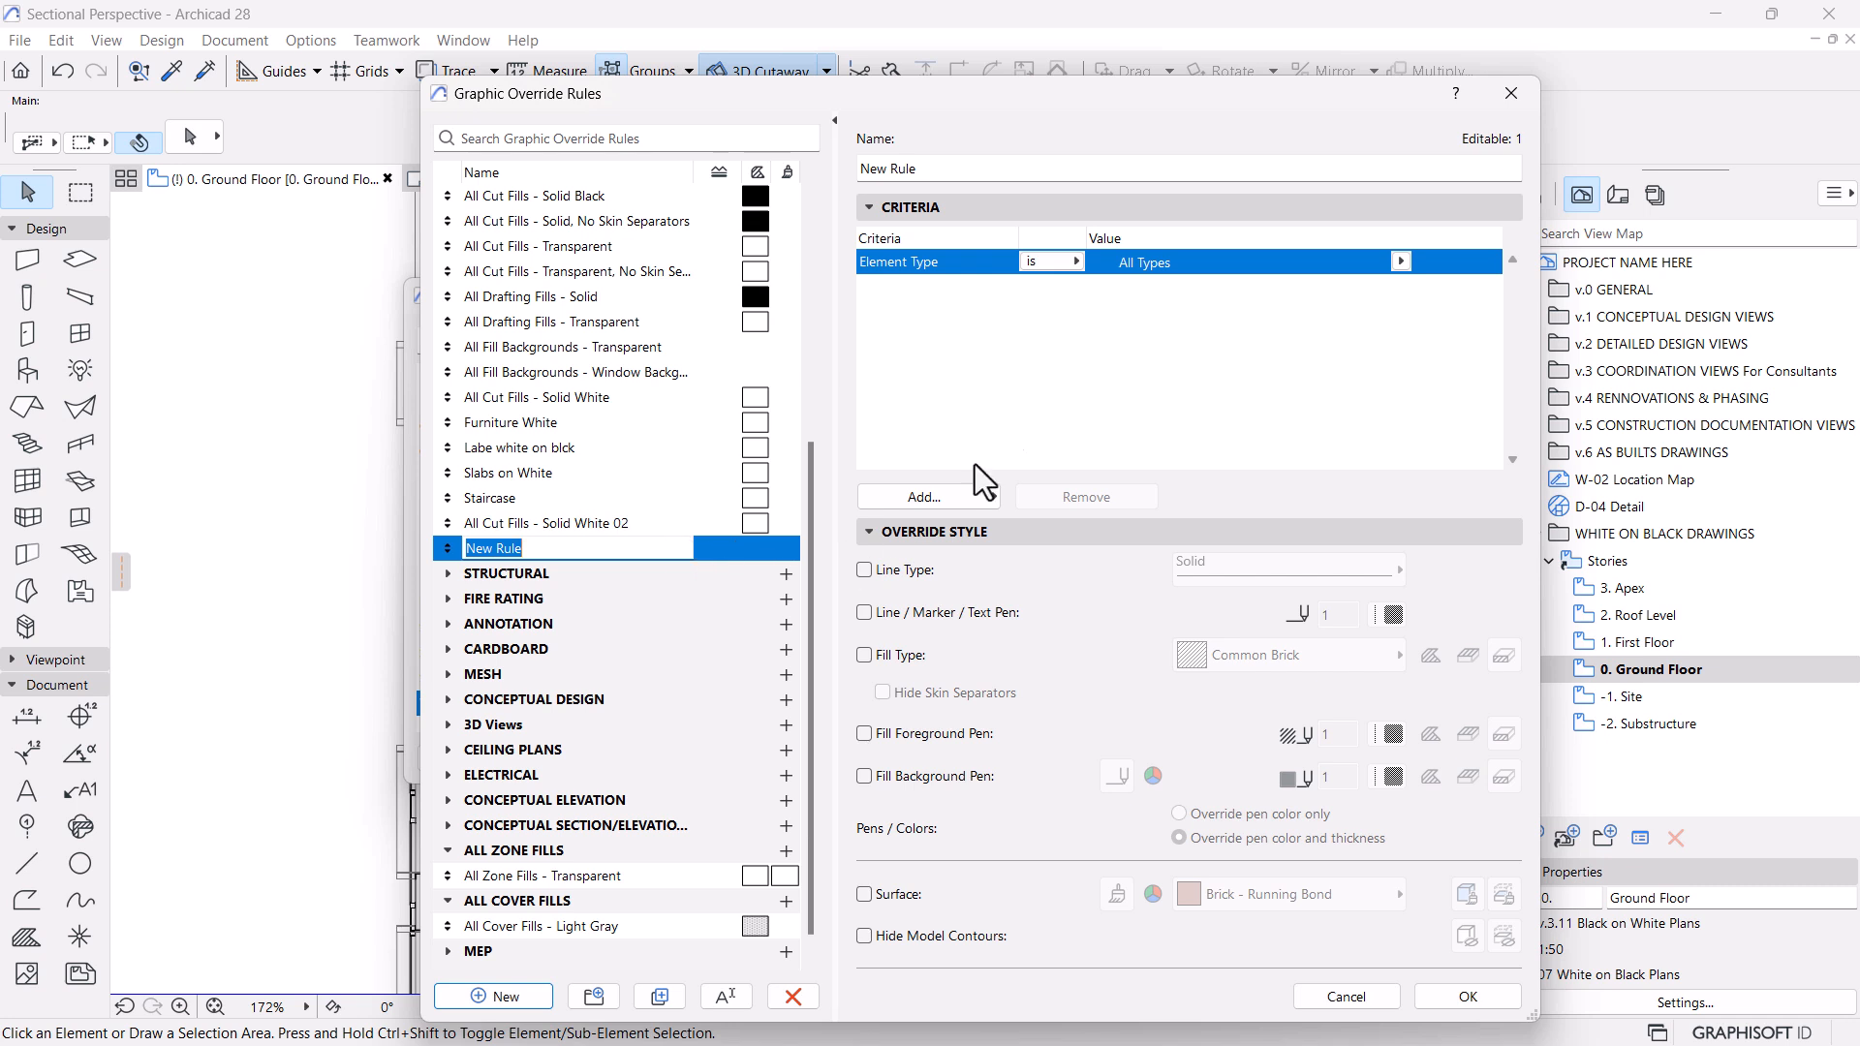
pyautogui.click(1009, 401)
# Try overriding the line, marker and text pen of All Cut Fills - Solid White 02 with pen 121
pyautogui.click(514, 527)
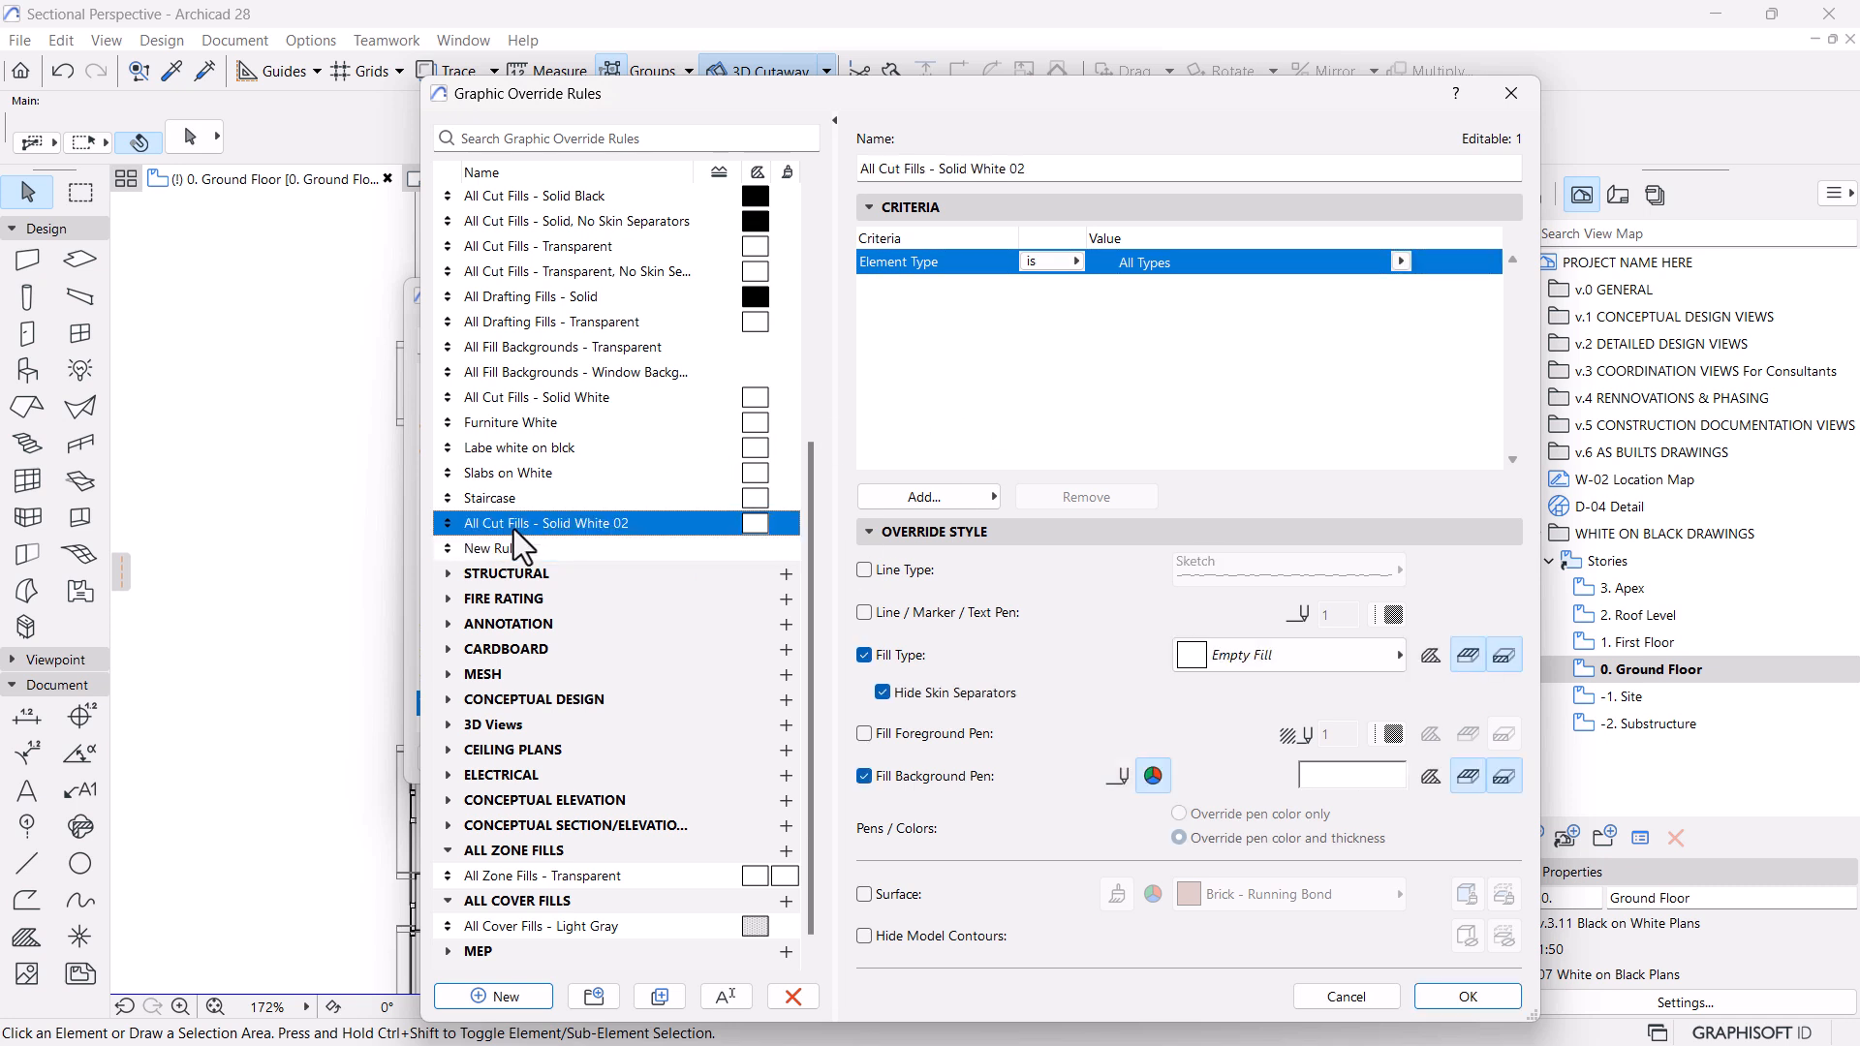
pyautogui.click(869, 612)
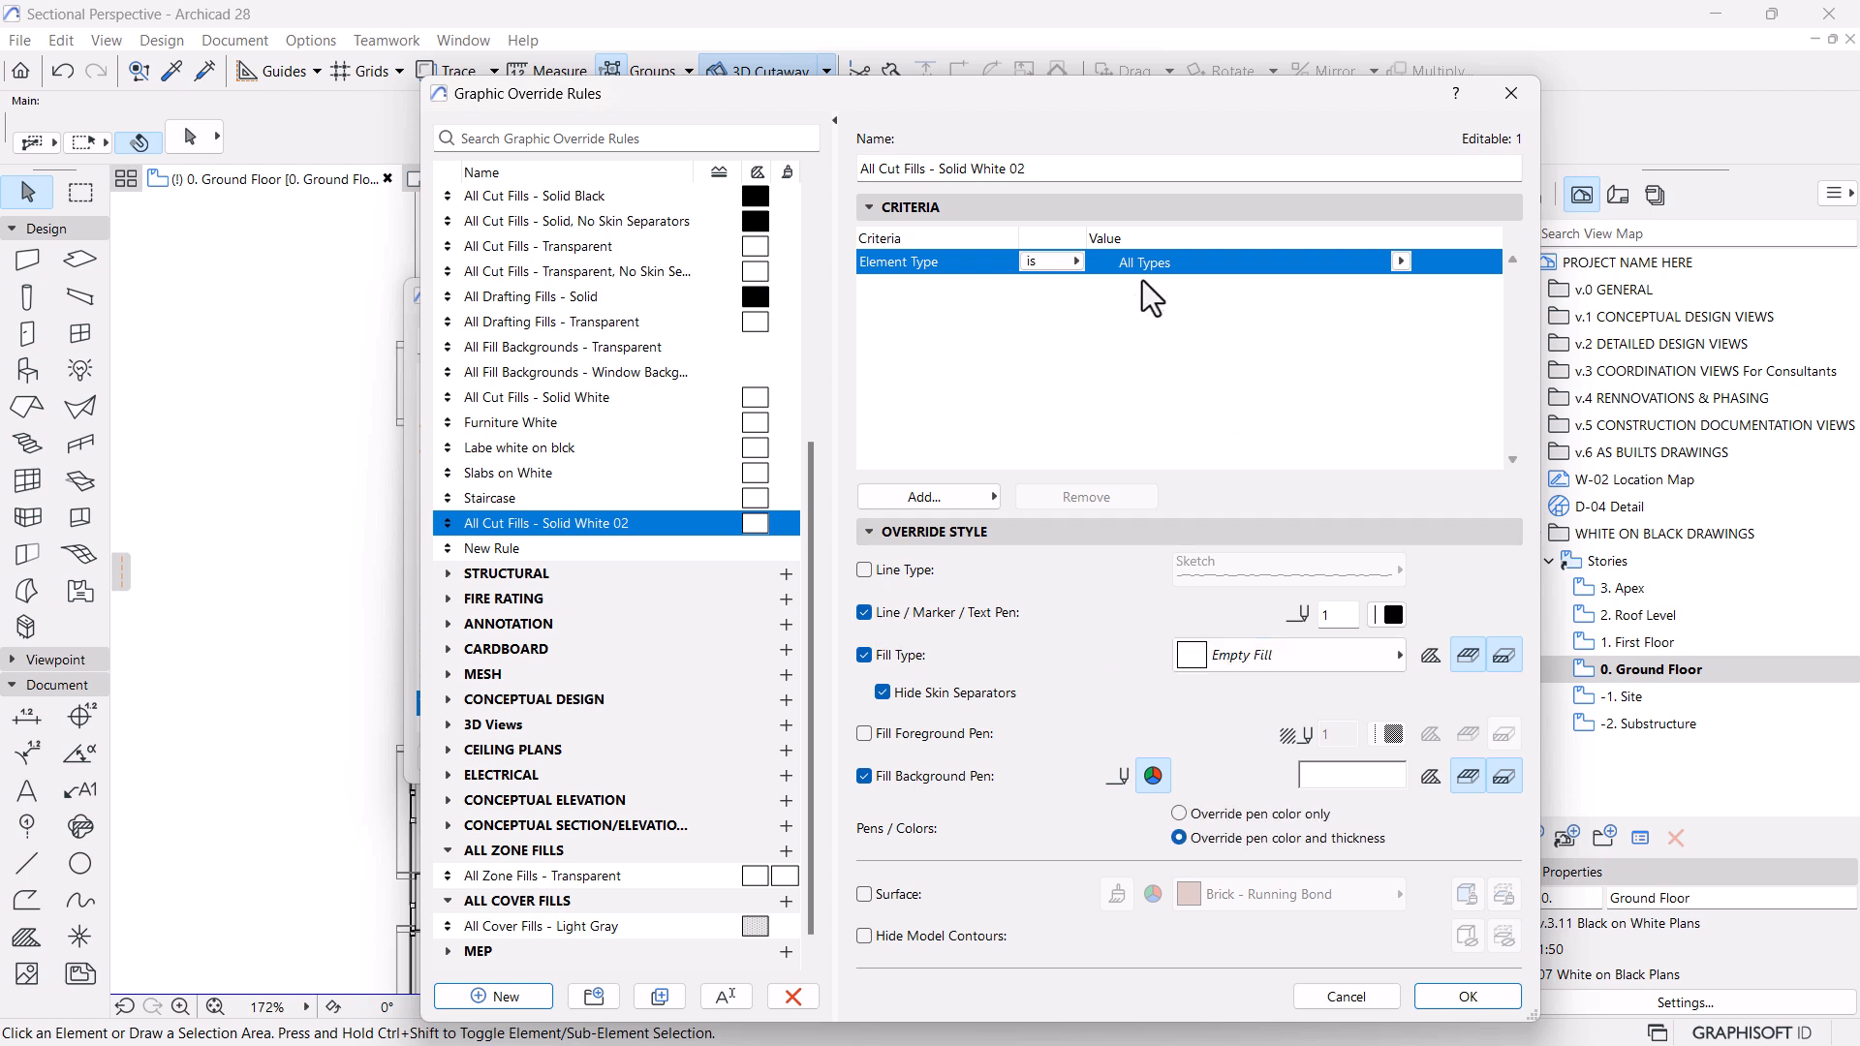
pyautogui.click(1390, 611)
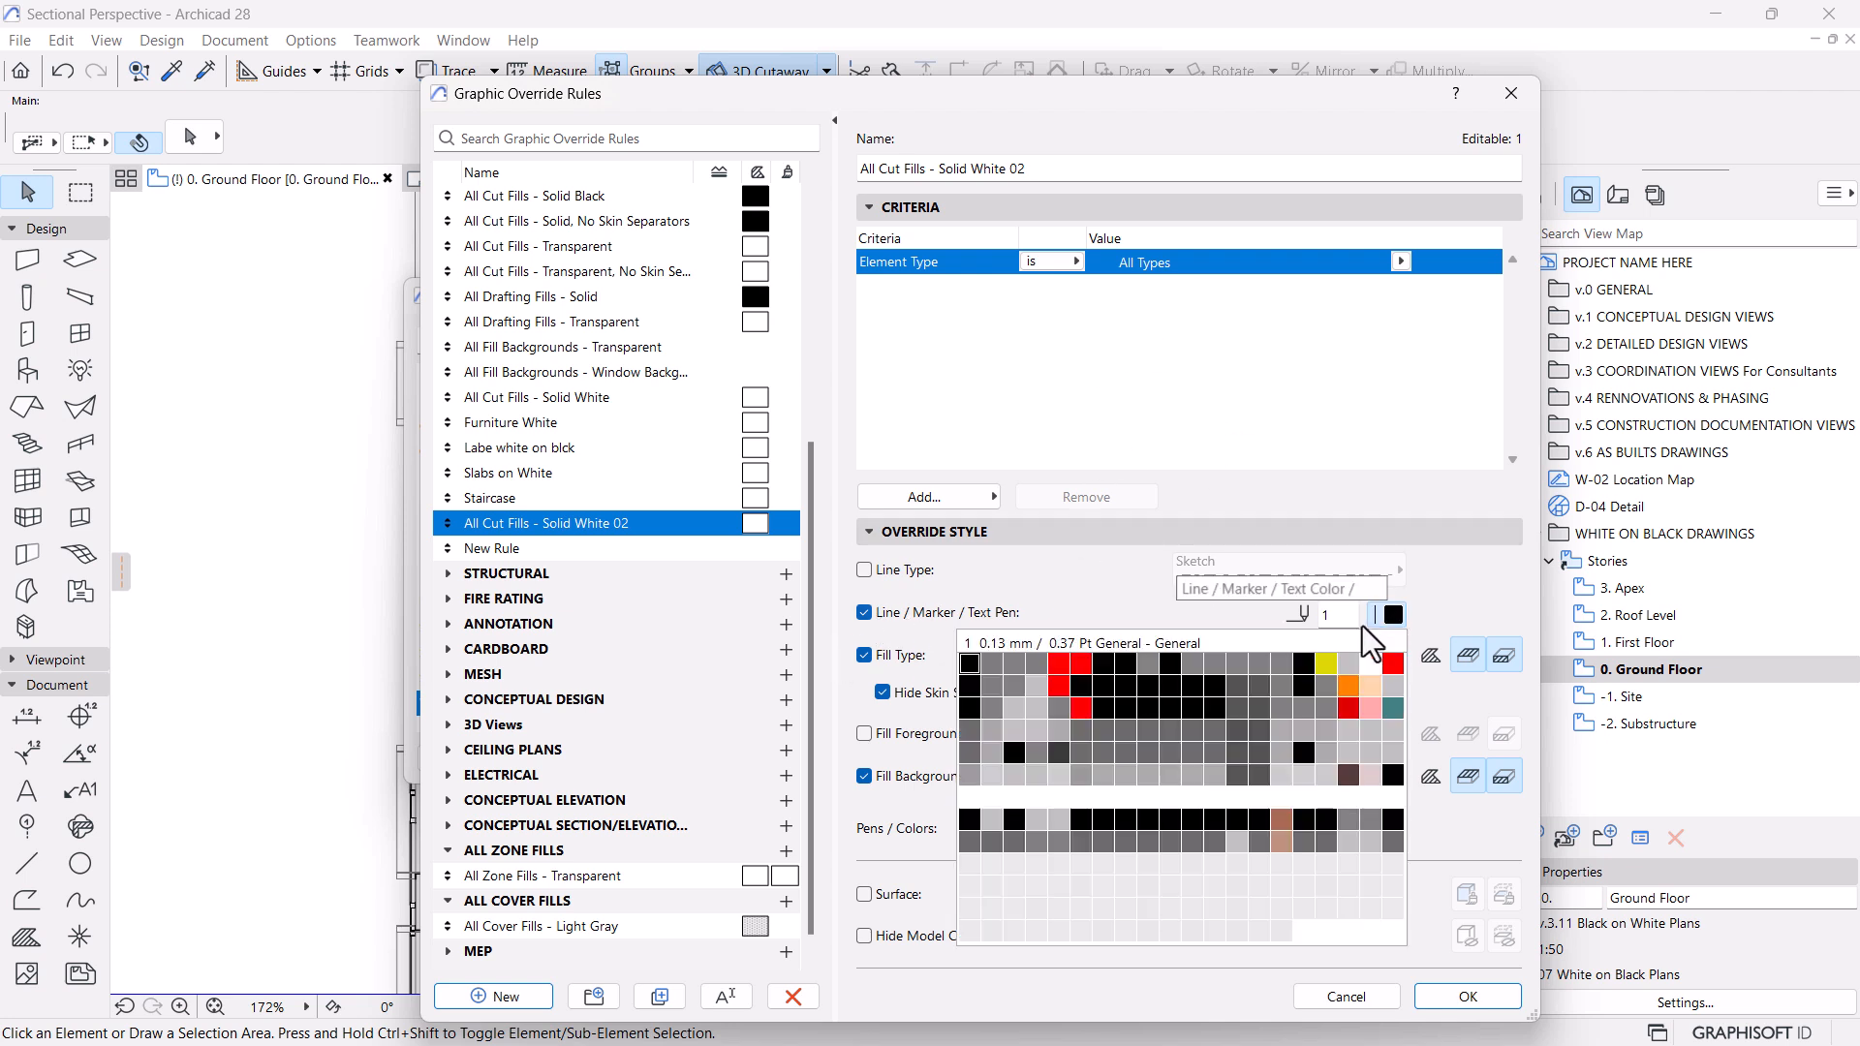
pyautogui.click(978, 795)
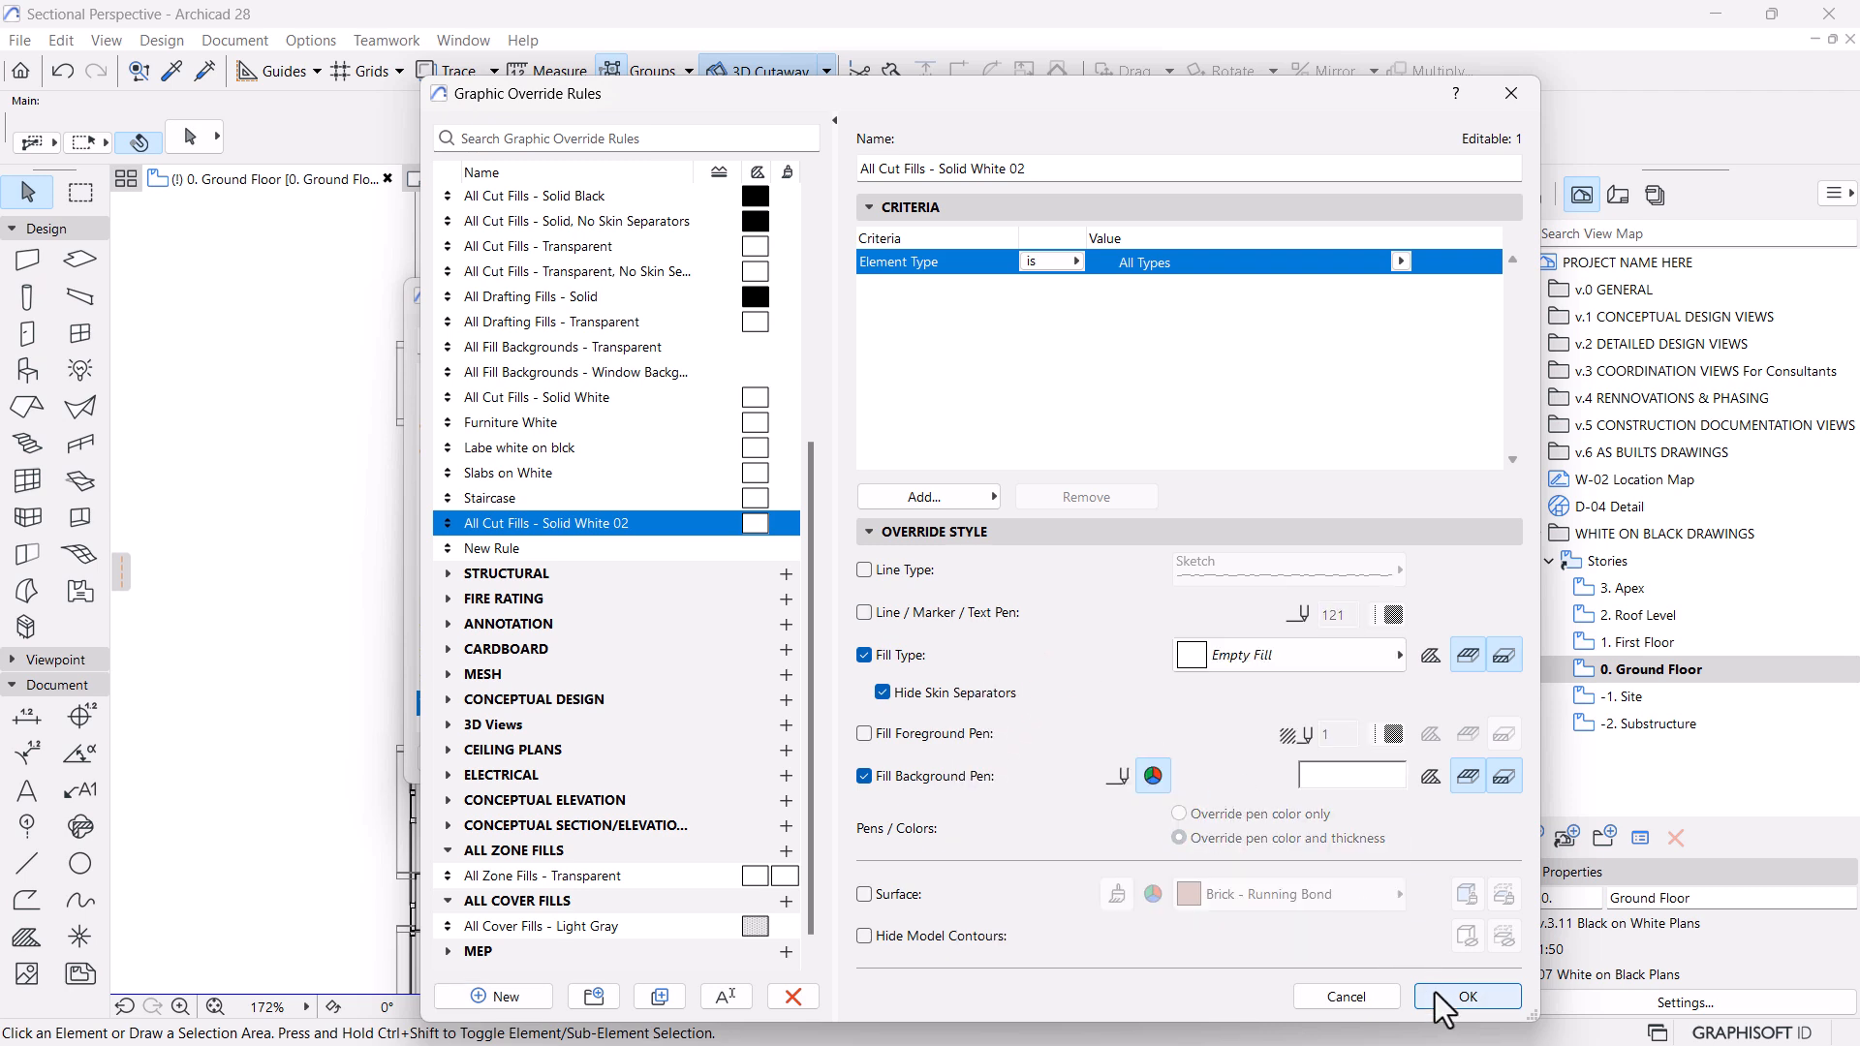
pyautogui.click(1465, 997)
pyautogui.click(1322, 760)
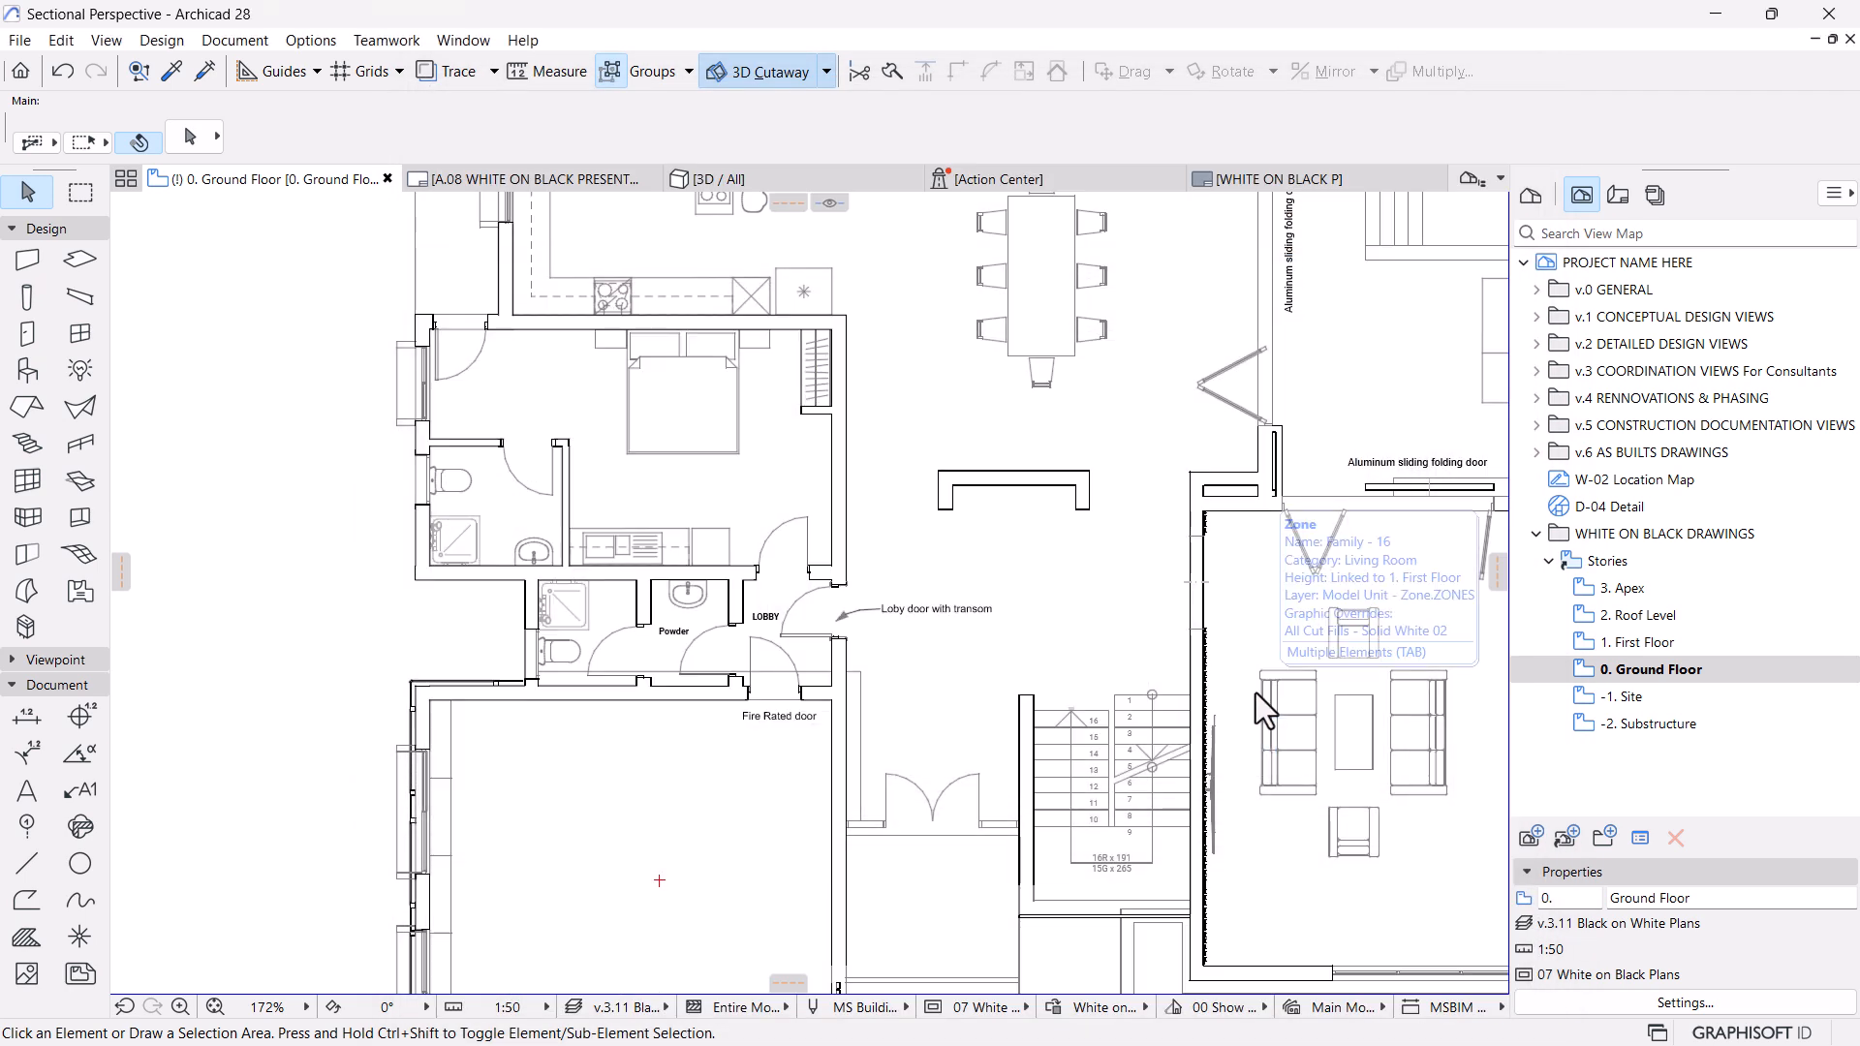
# Extend the fill type and fill background overrides of All Cut Fills - Solid White 02 to drafting fills
pyautogui.scroll(-5, 1056, 616)
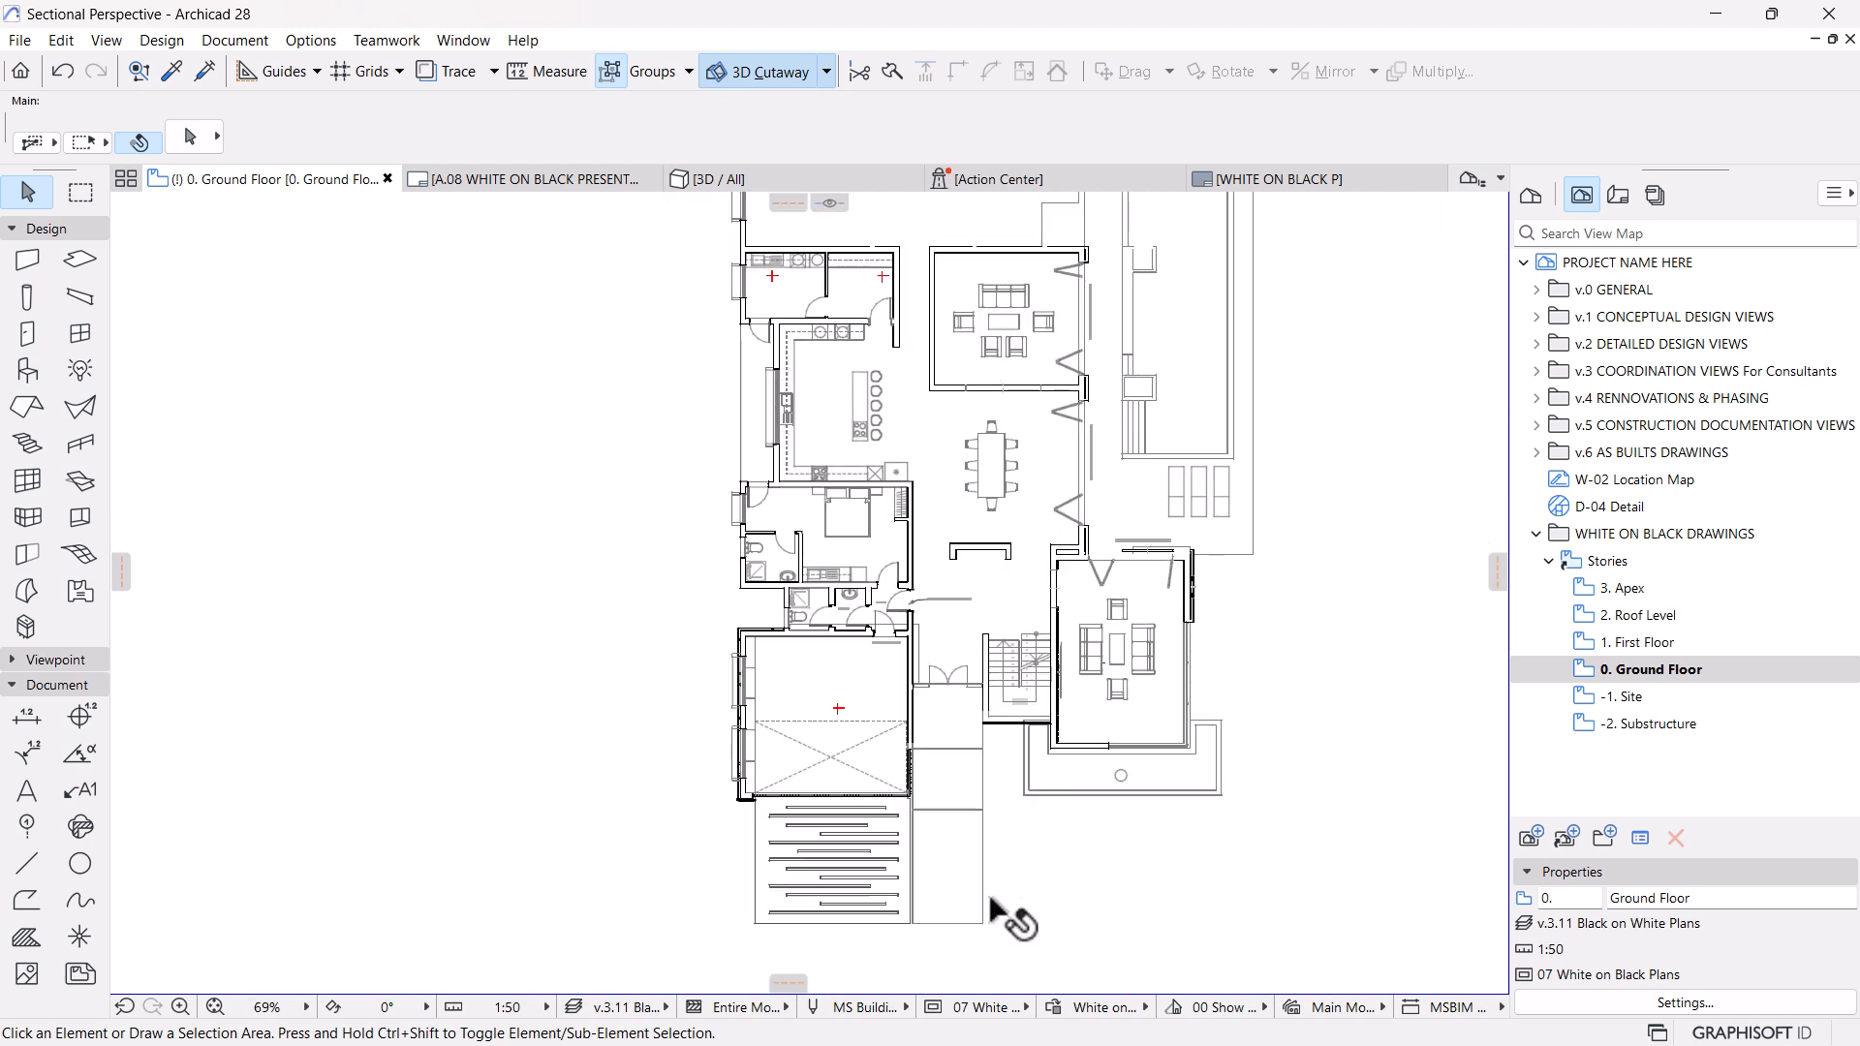
pyautogui.click(1075, 1008)
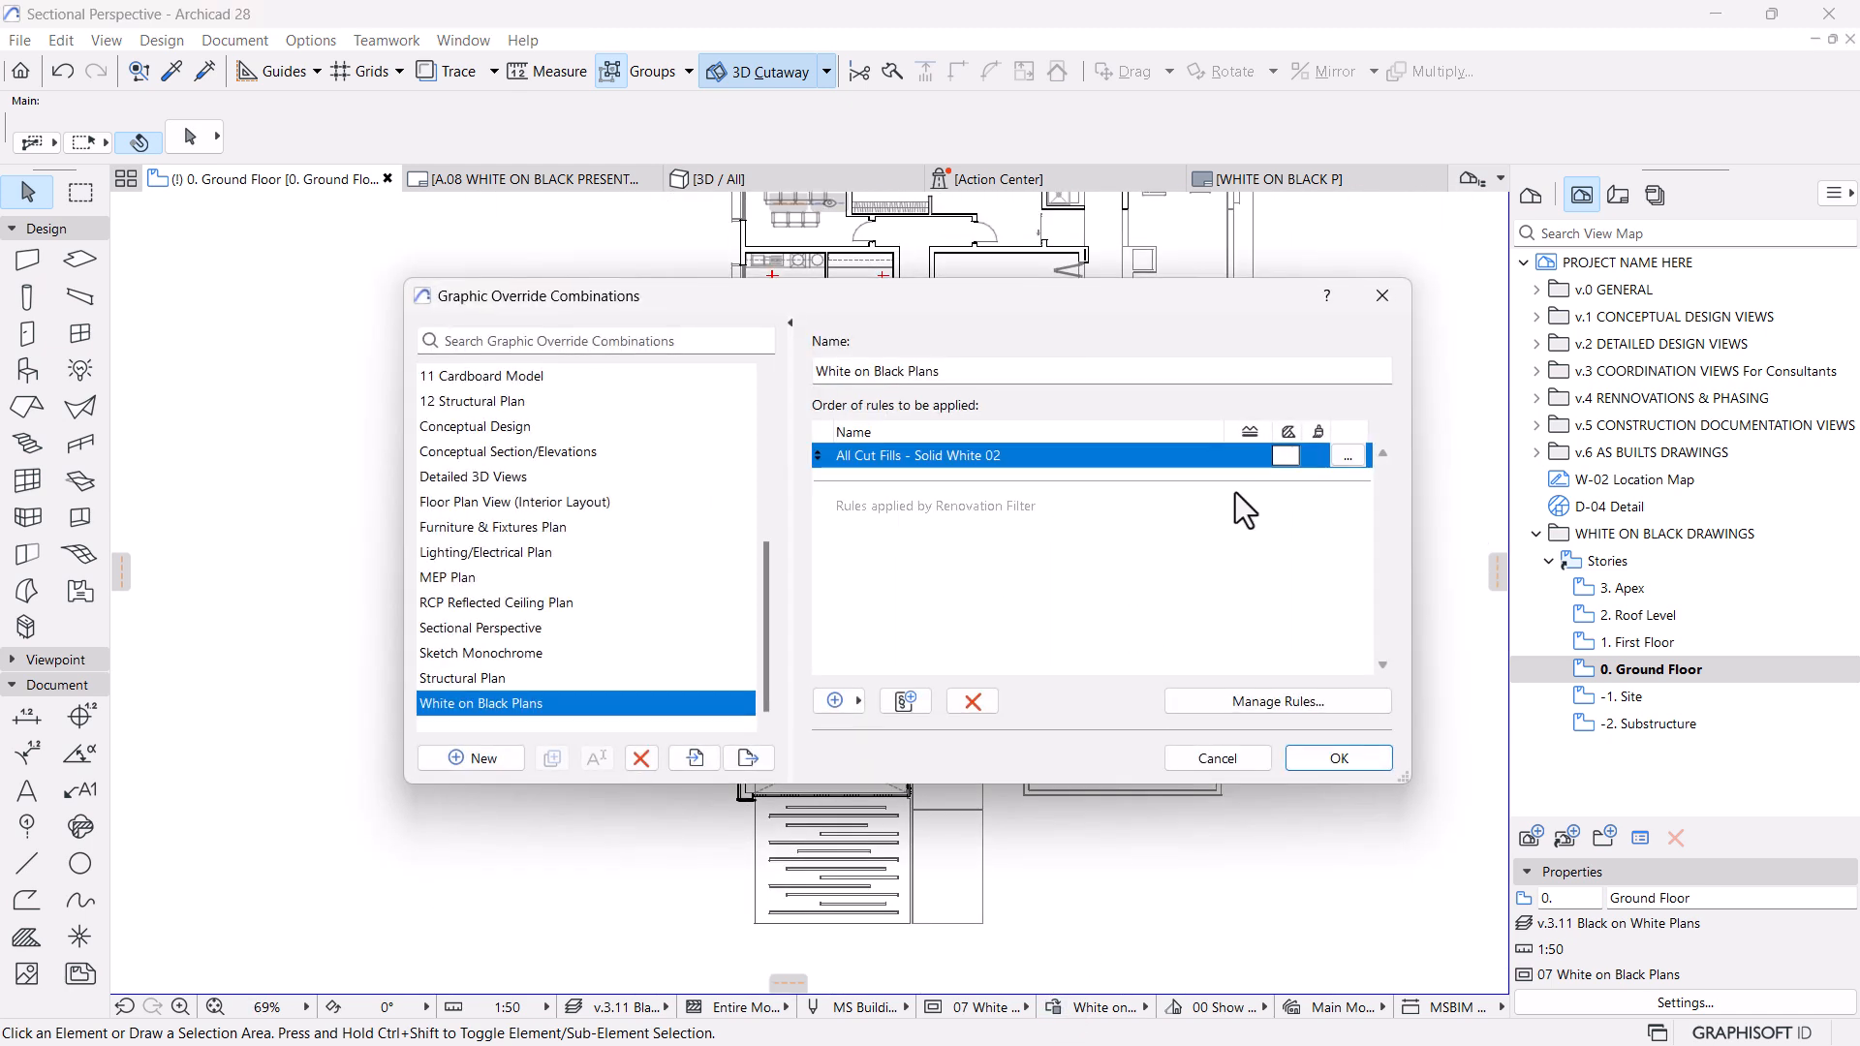
pyautogui.click(1347, 455)
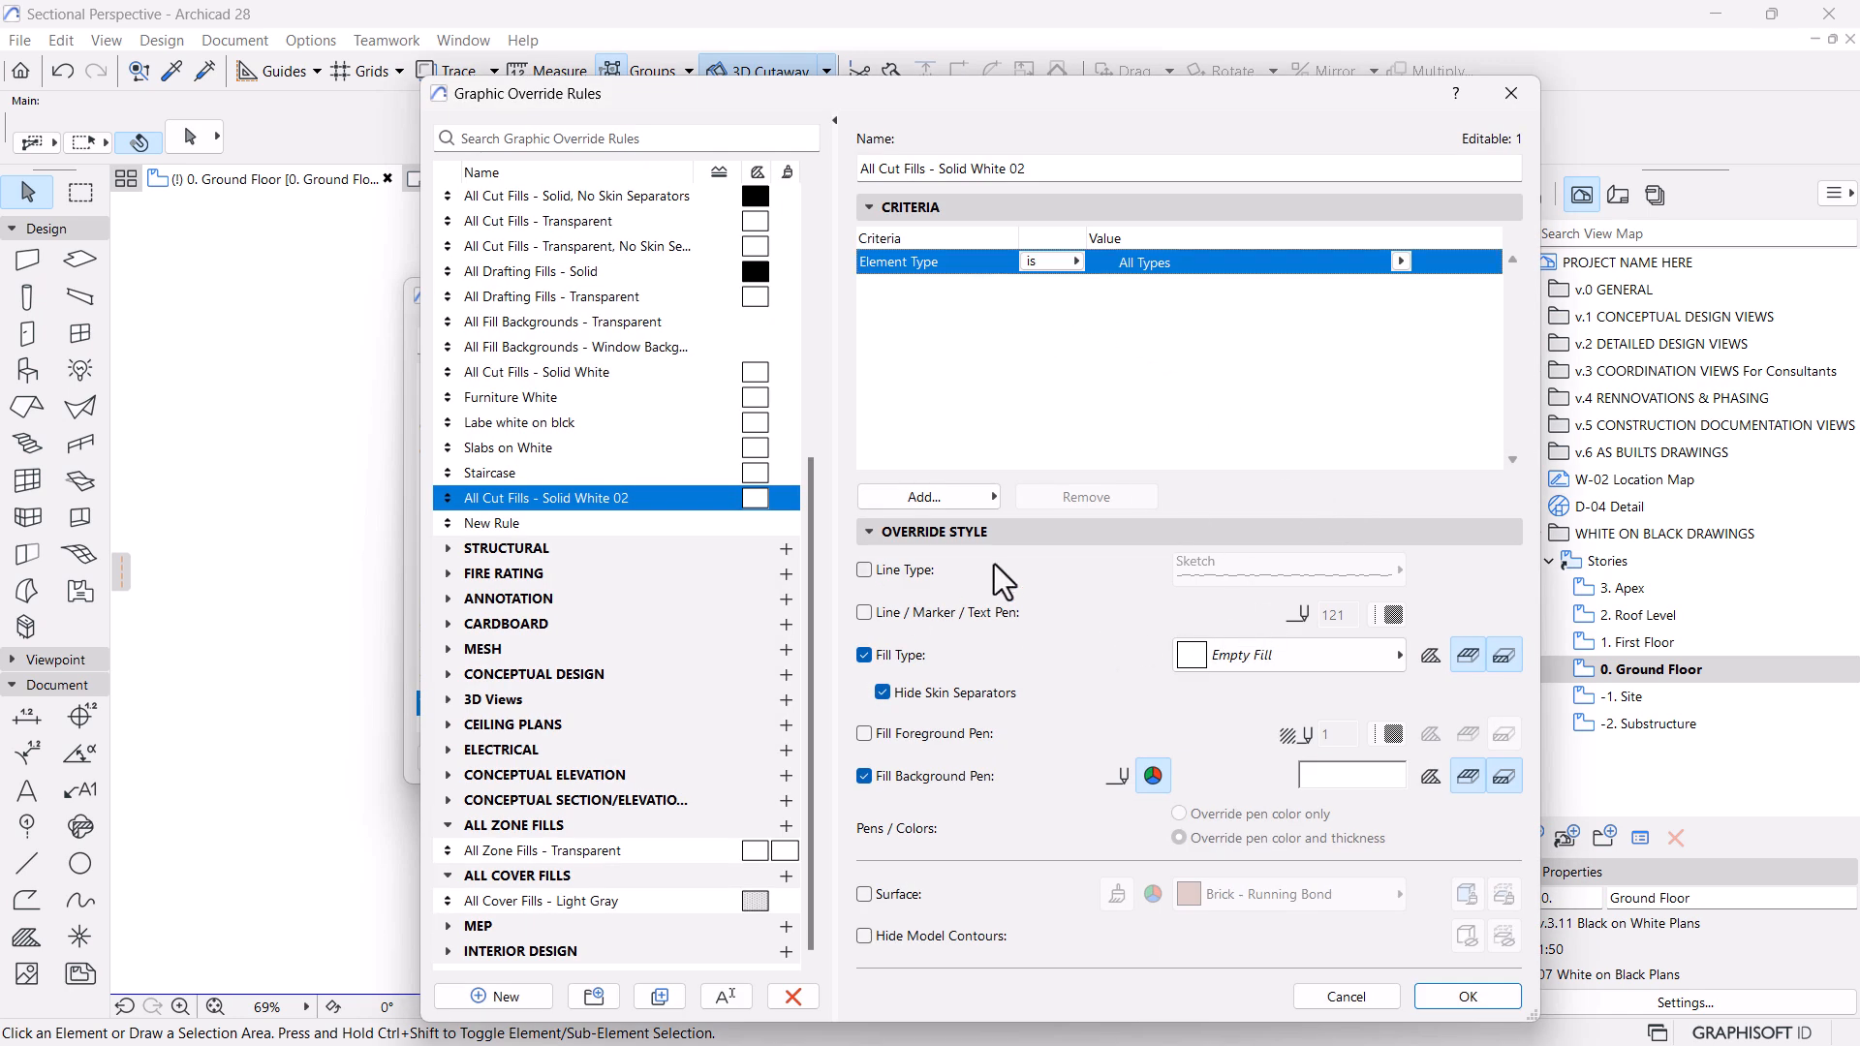
pyautogui.click(1431, 777)
pyautogui.click(1431, 655)
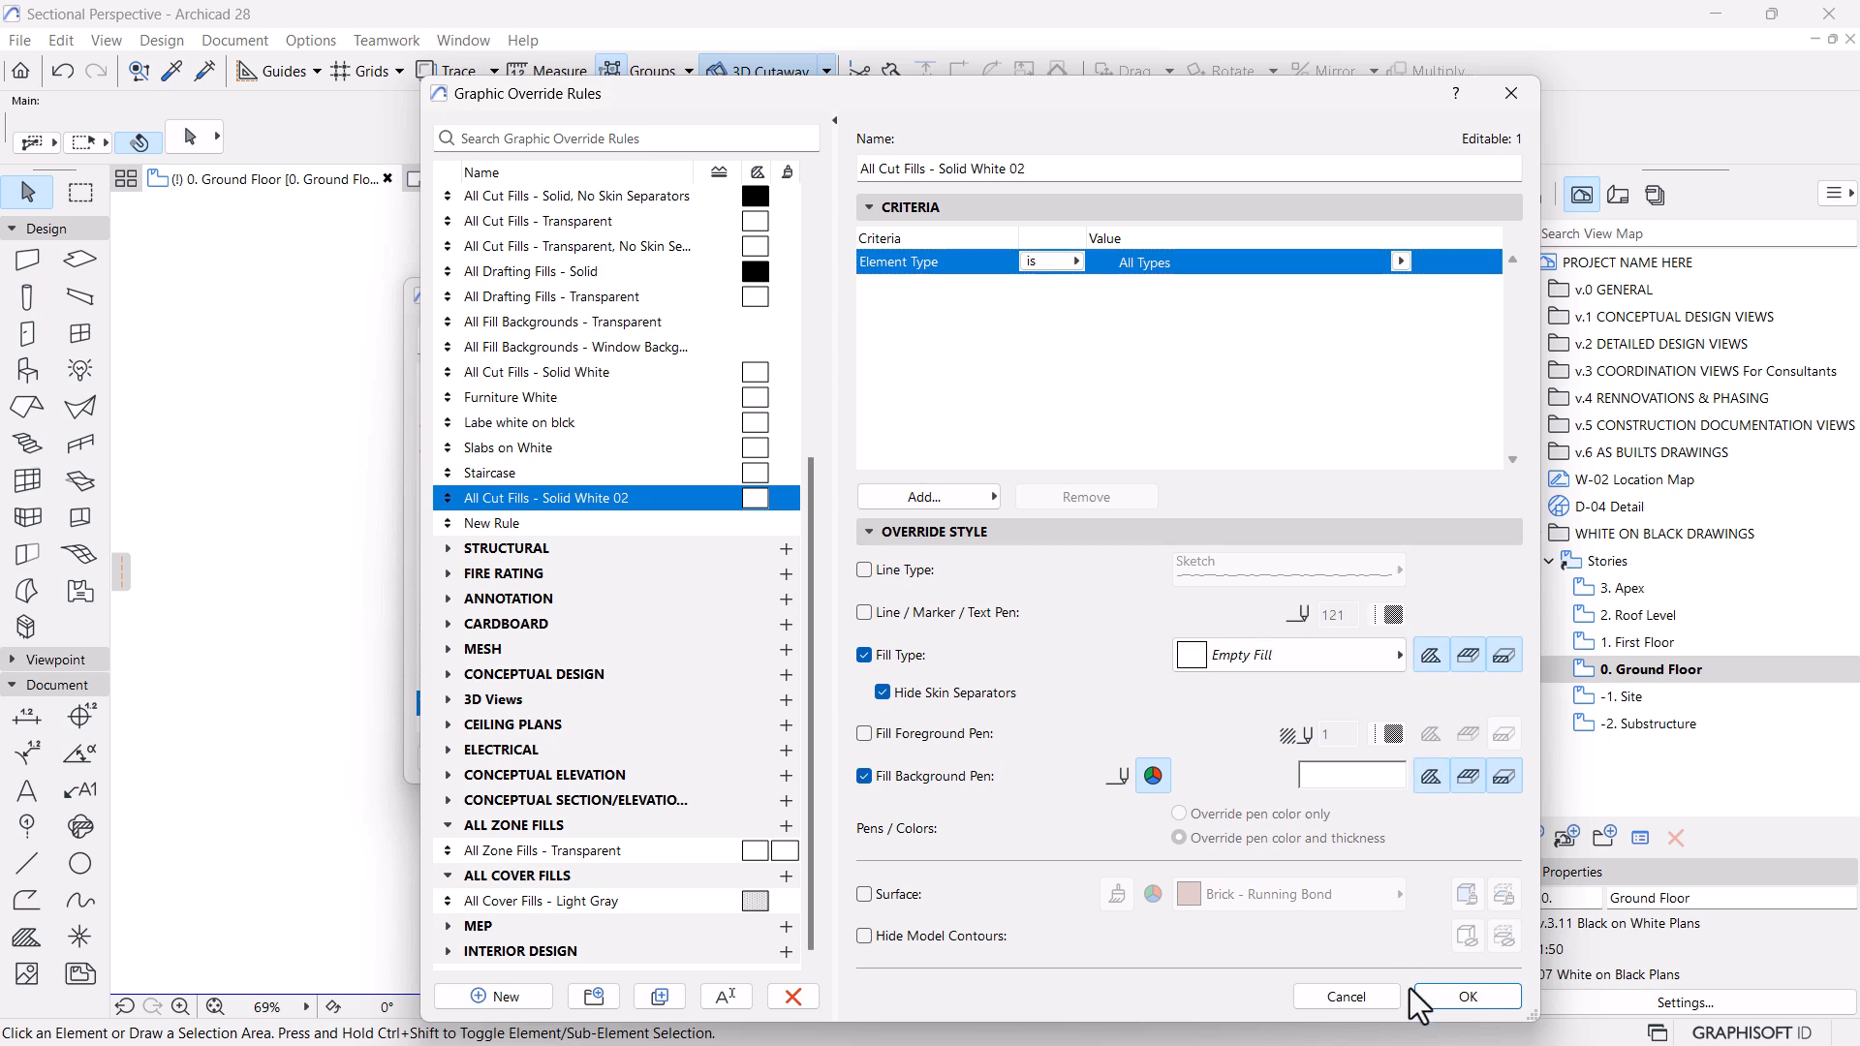
pyautogui.click(1432, 1001)
pyautogui.click(1339, 758)
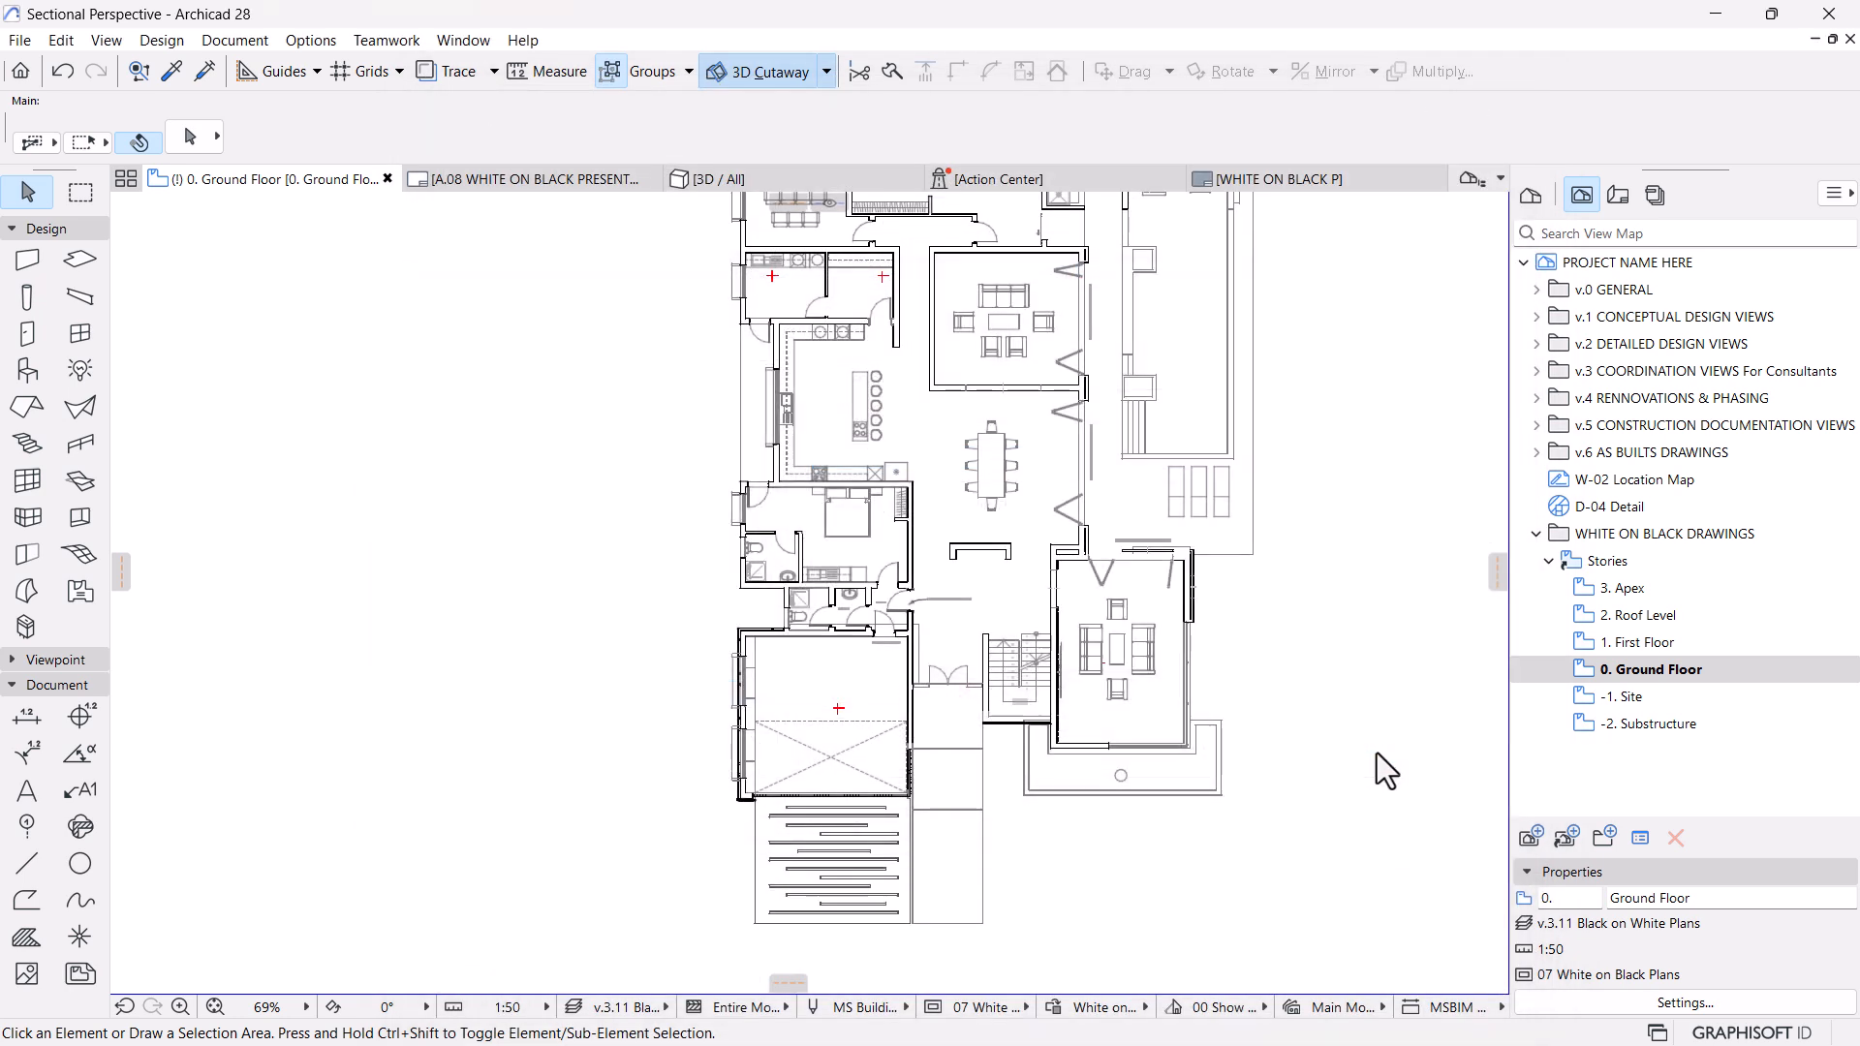
# Override the fill foreground pen of All Cut Fills - Solid White 02 with white background pen 121
pyautogui.scroll(5, 1071, 640)
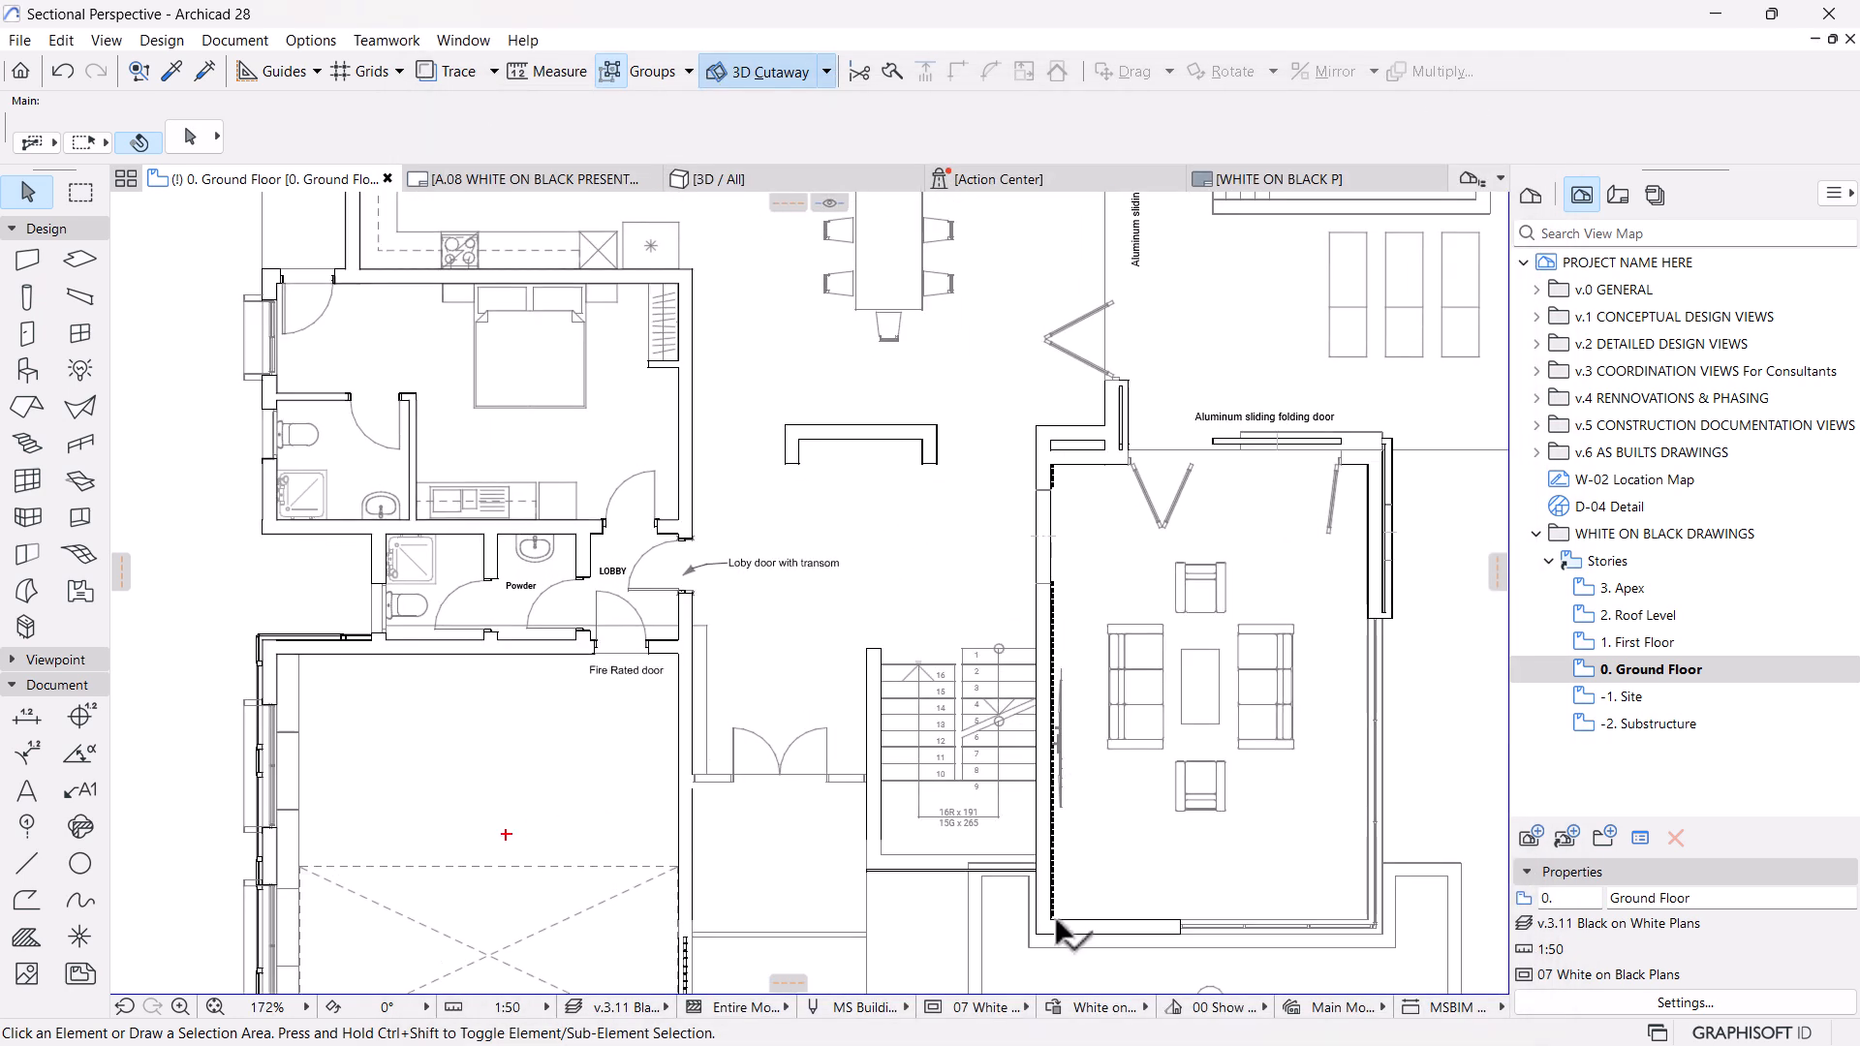
pyautogui.click(1055, 1007)
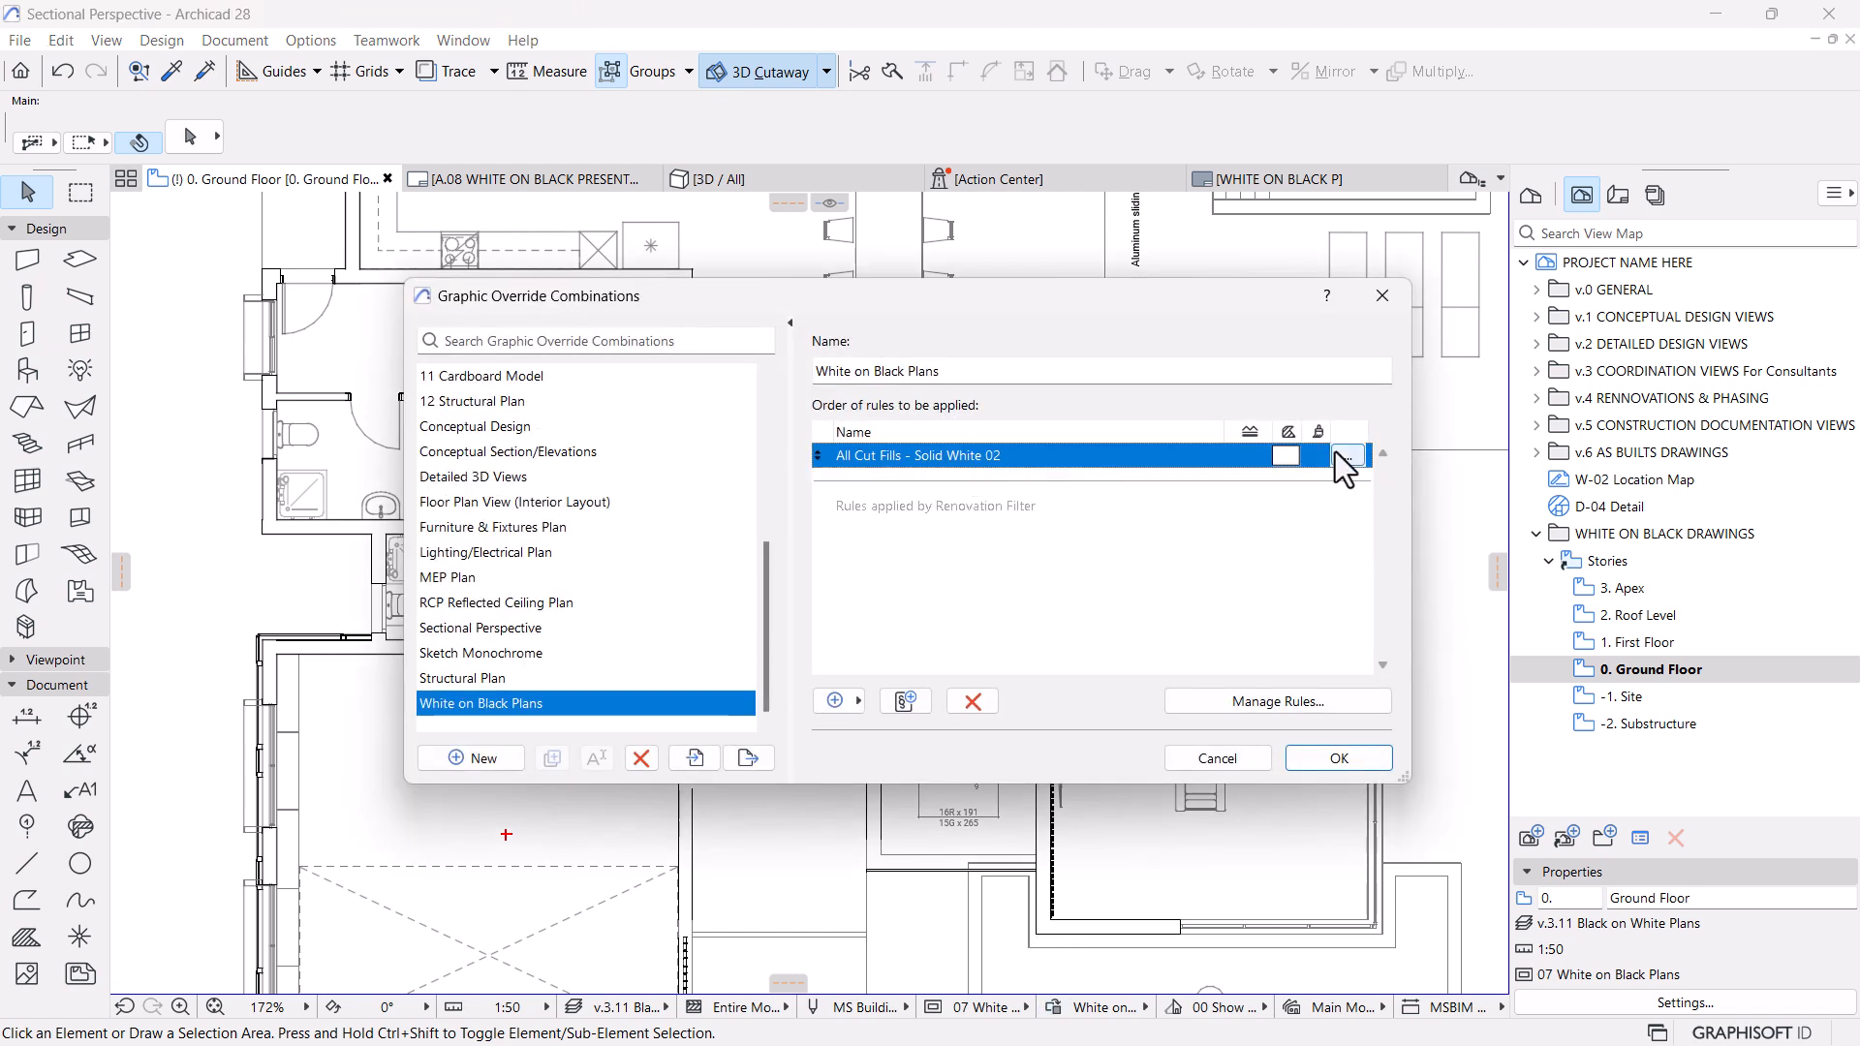
pyautogui.click(1337, 454)
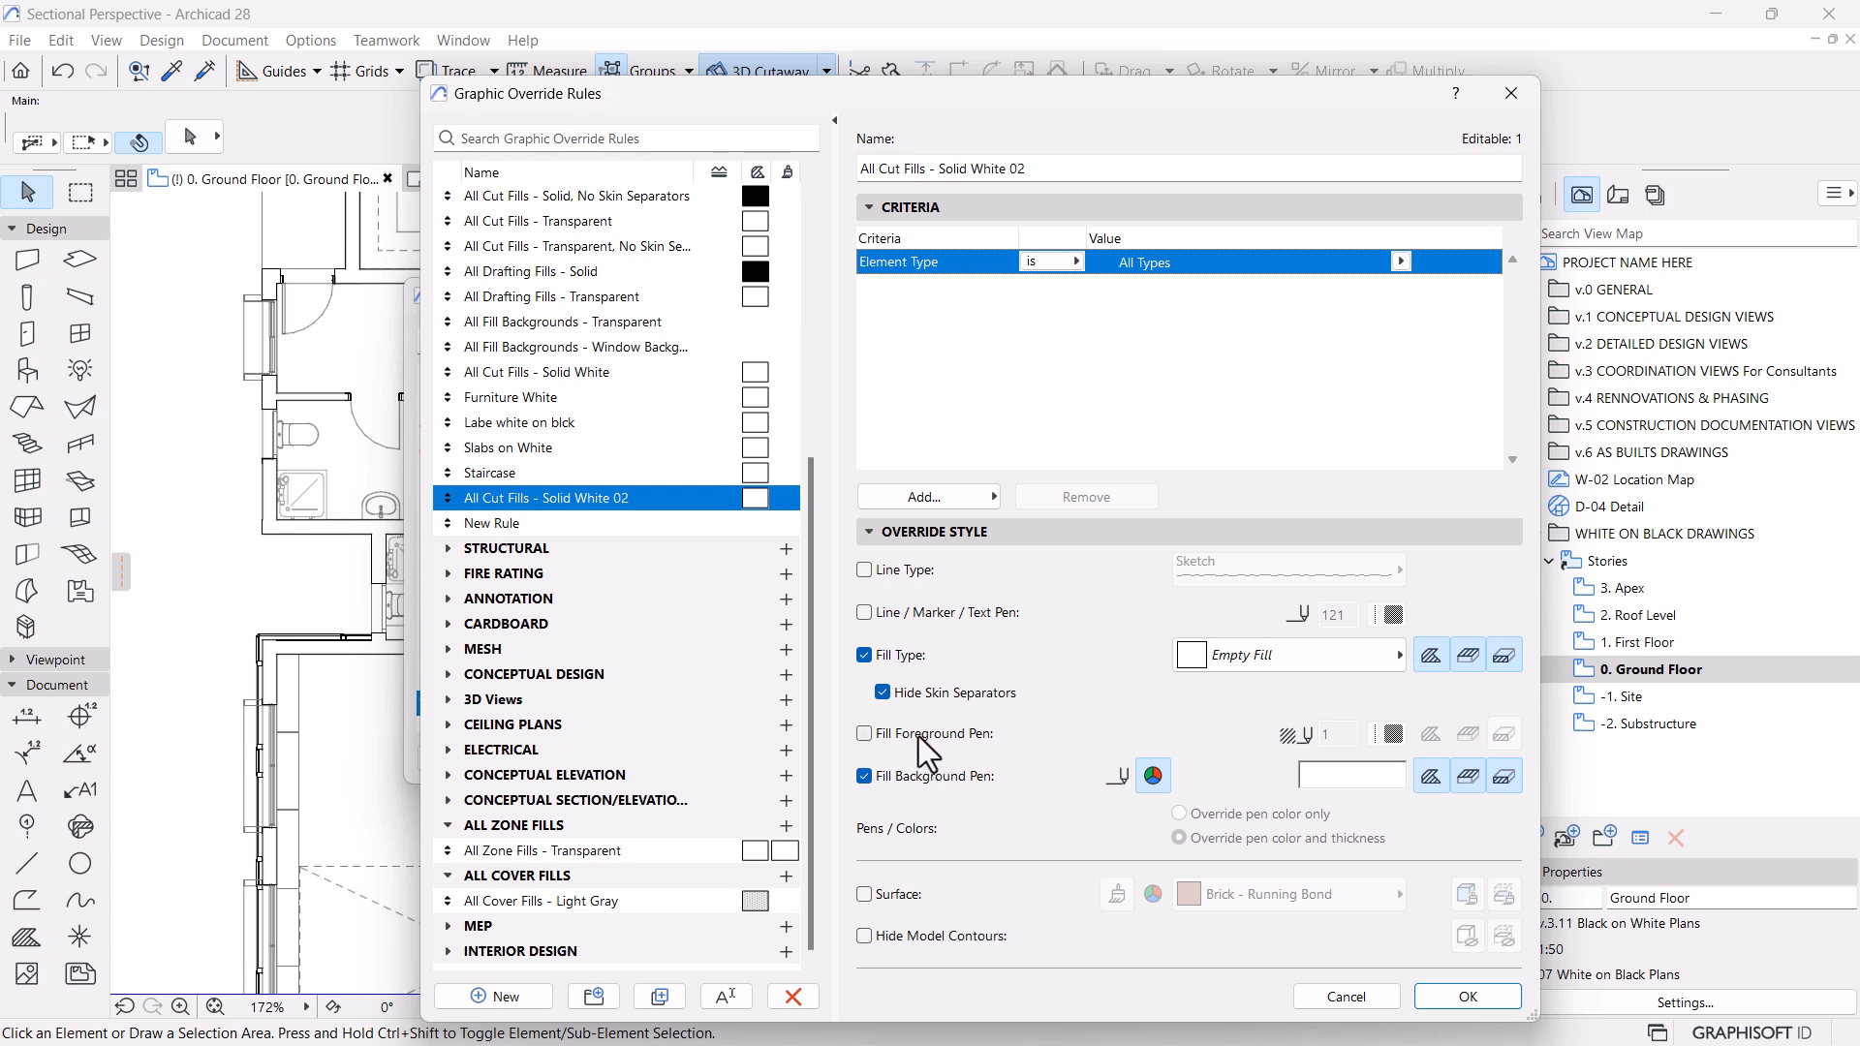
pyautogui.click(865, 733)
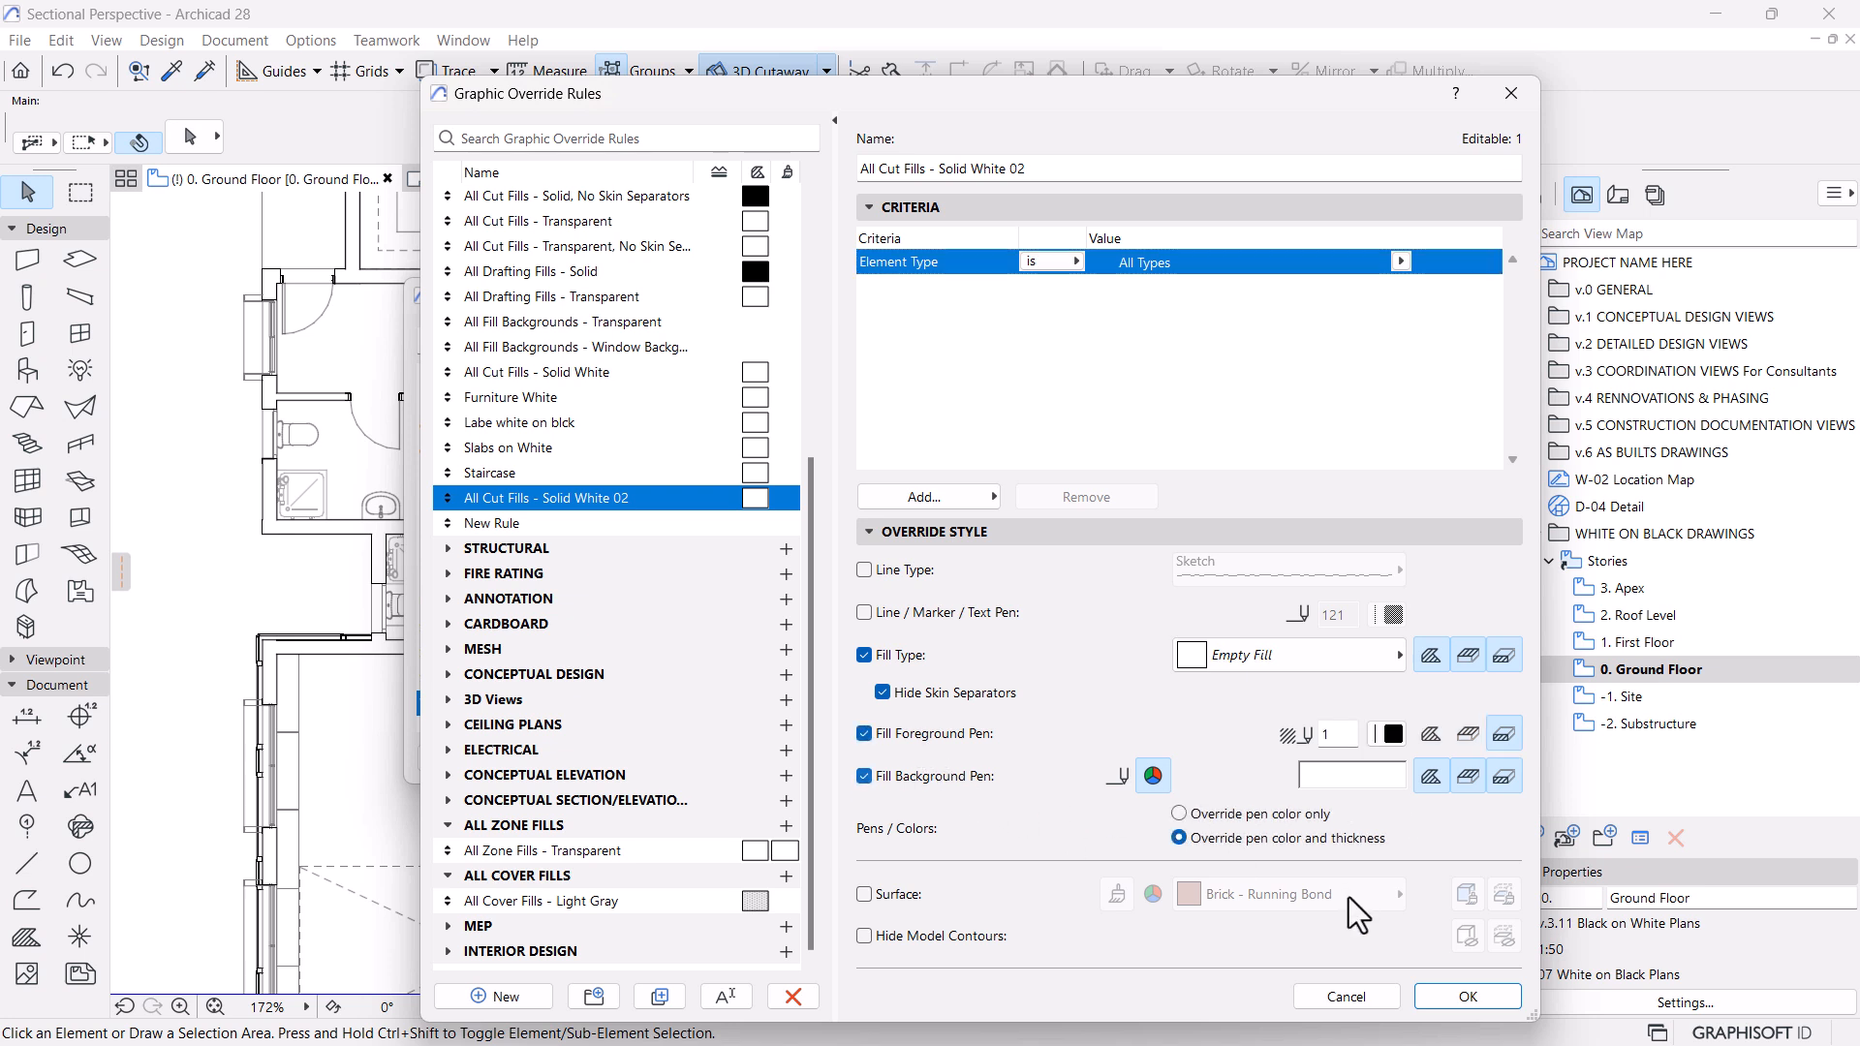
pyautogui.click(1389, 739)
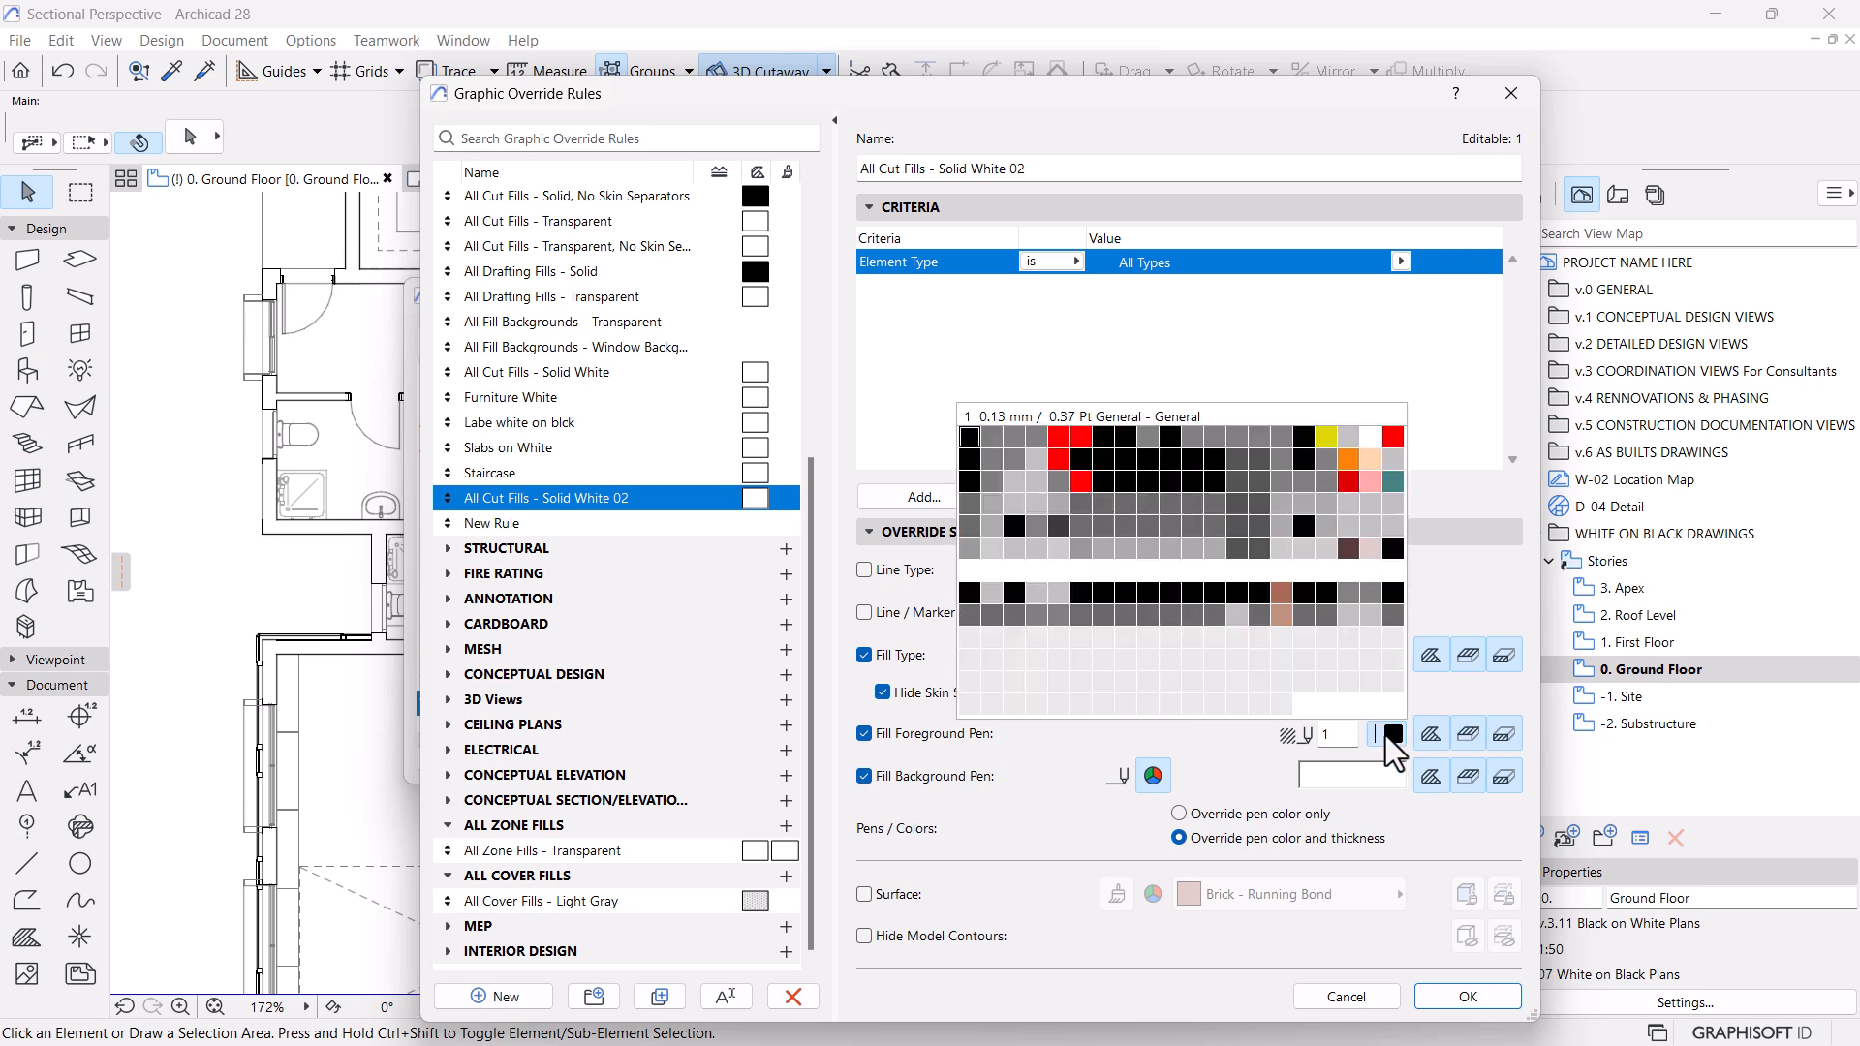
pyautogui.click(969, 593)
pyautogui.click(1468, 997)
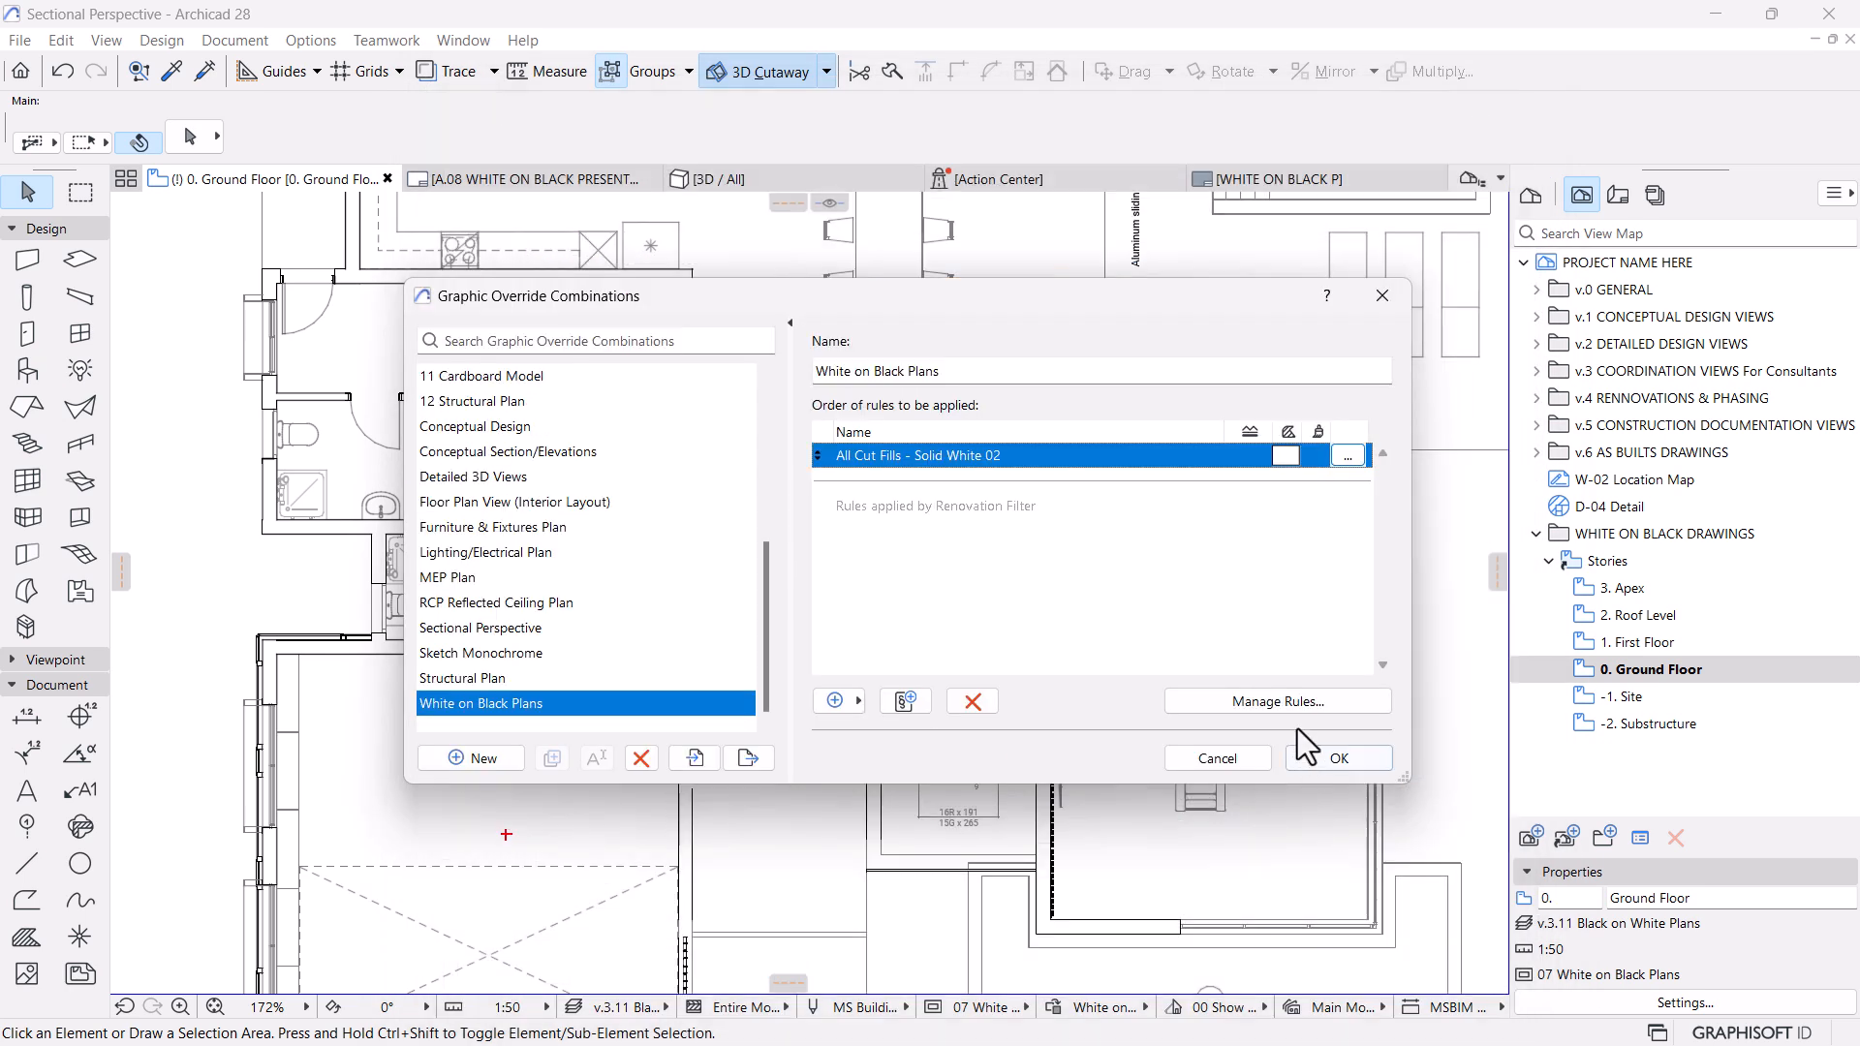
pyautogui.click(1337, 759)
# Add a new graphic override rule named All types directly below All Cut Fills - Solid White 02
pyautogui.scroll(-3, 1051, 794)
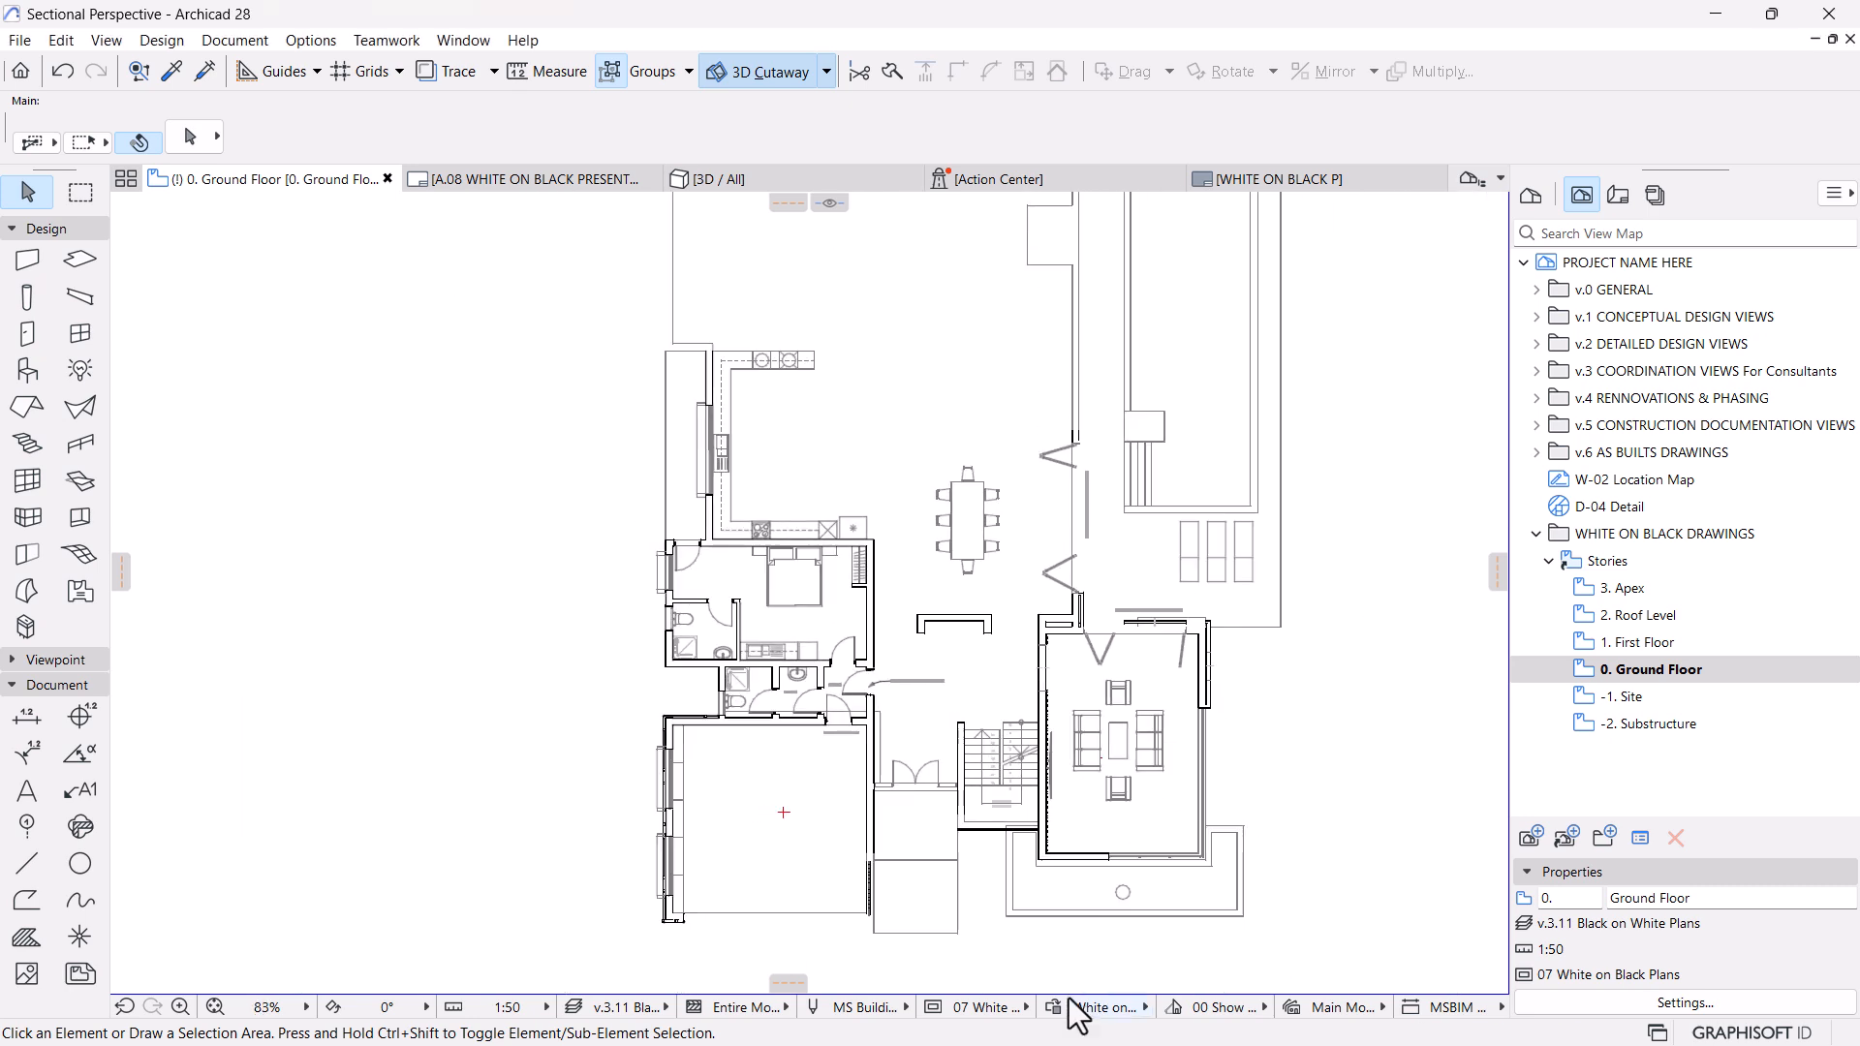
pyautogui.click(1059, 1010)
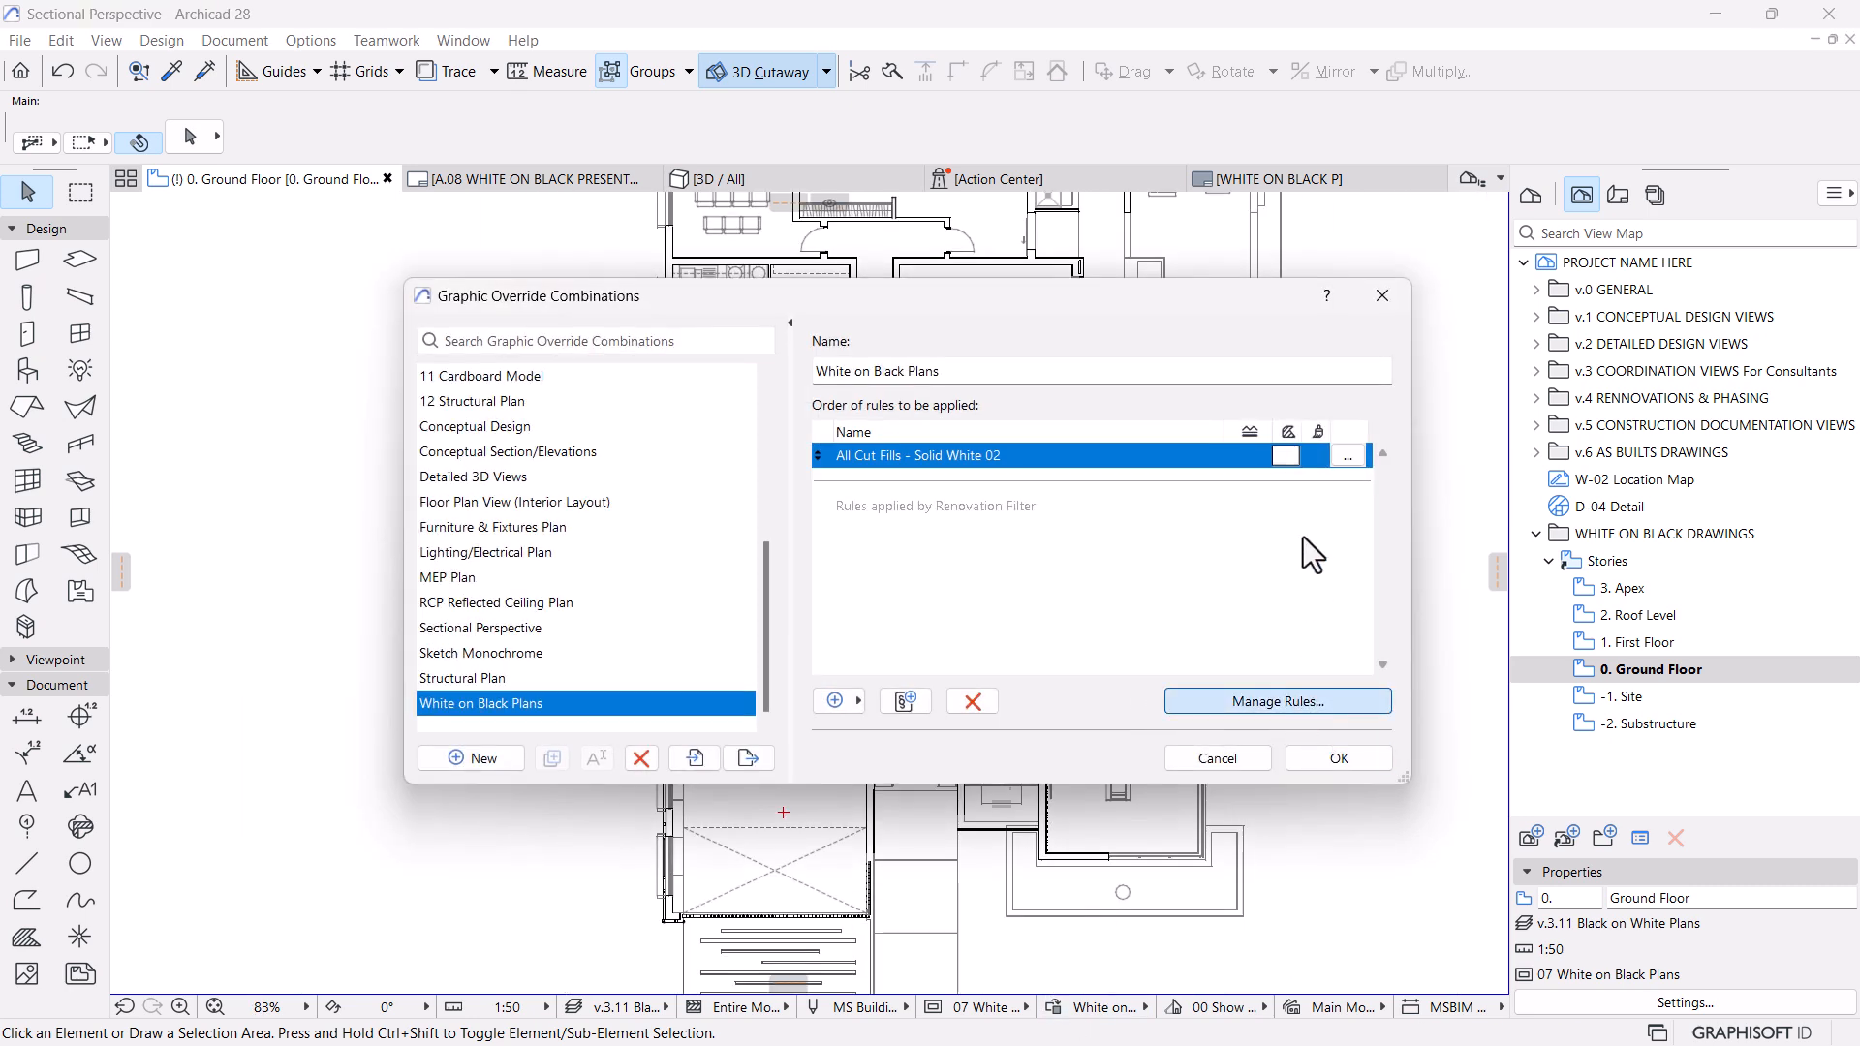
pyautogui.click(1299, 705)
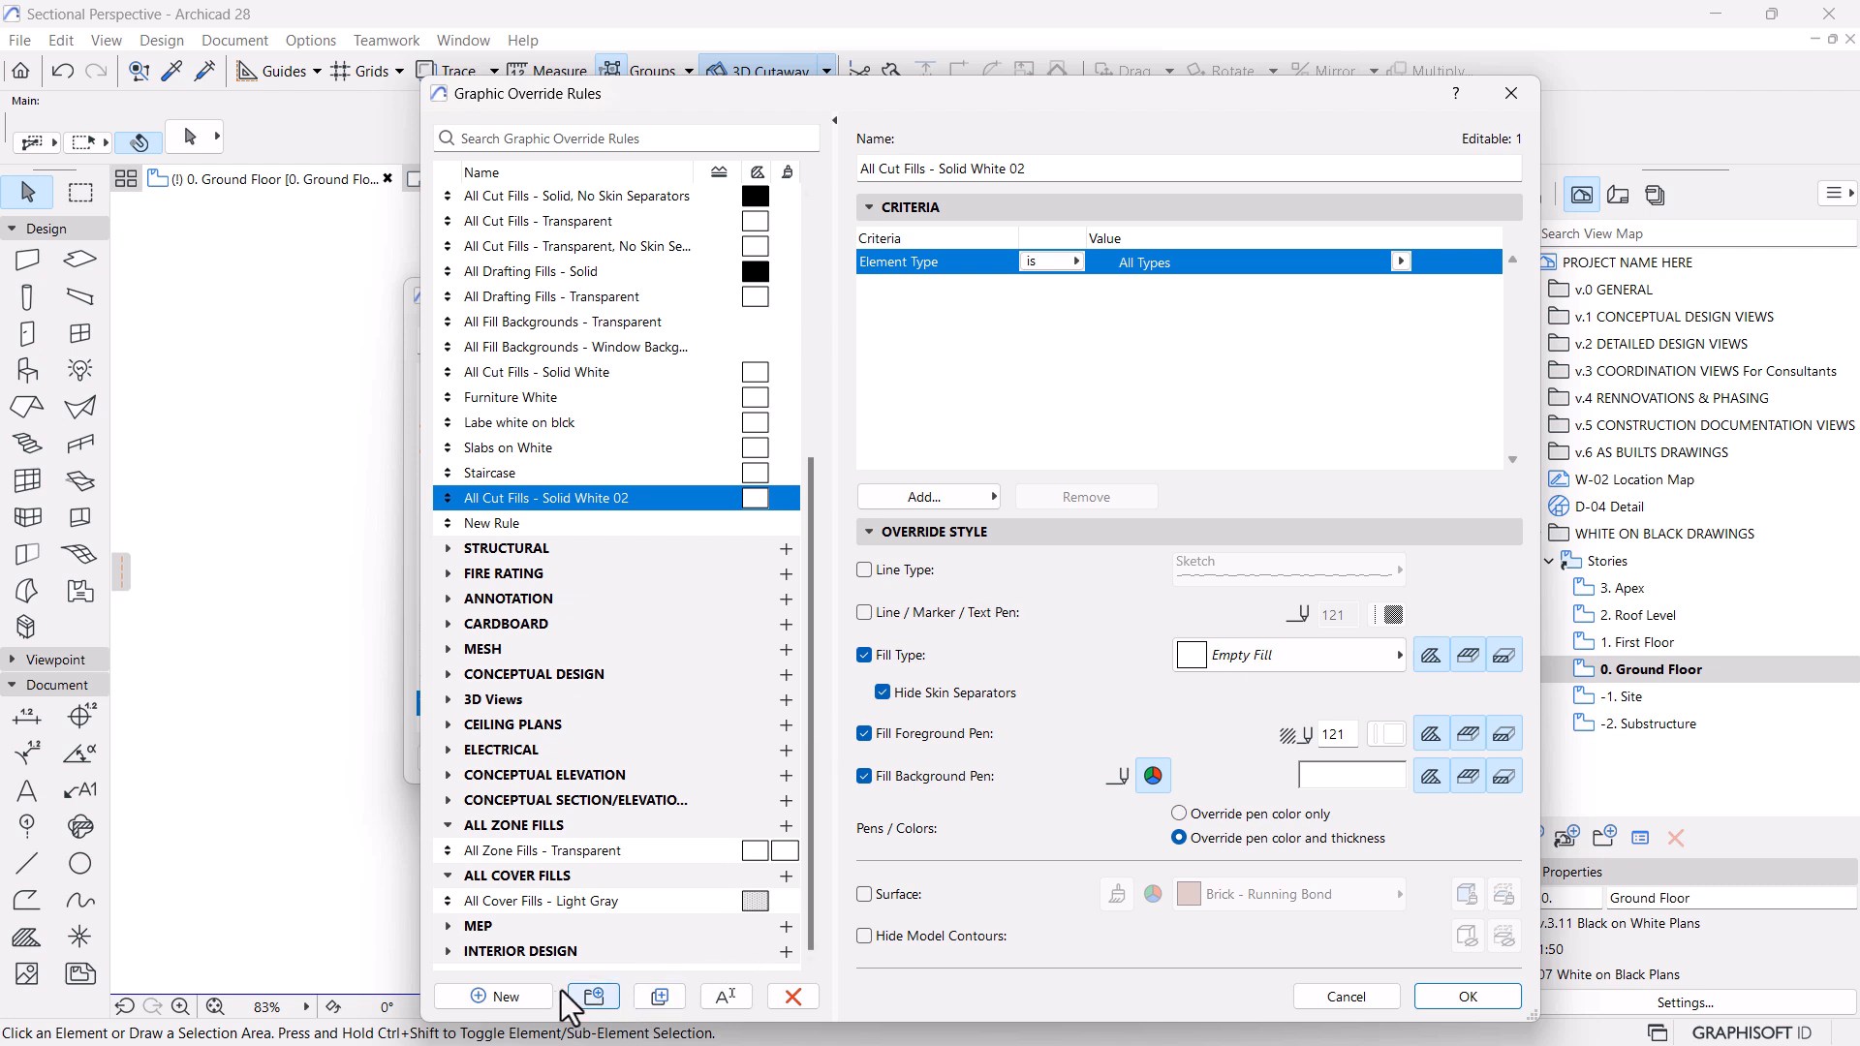
pyautogui.click(504, 997)
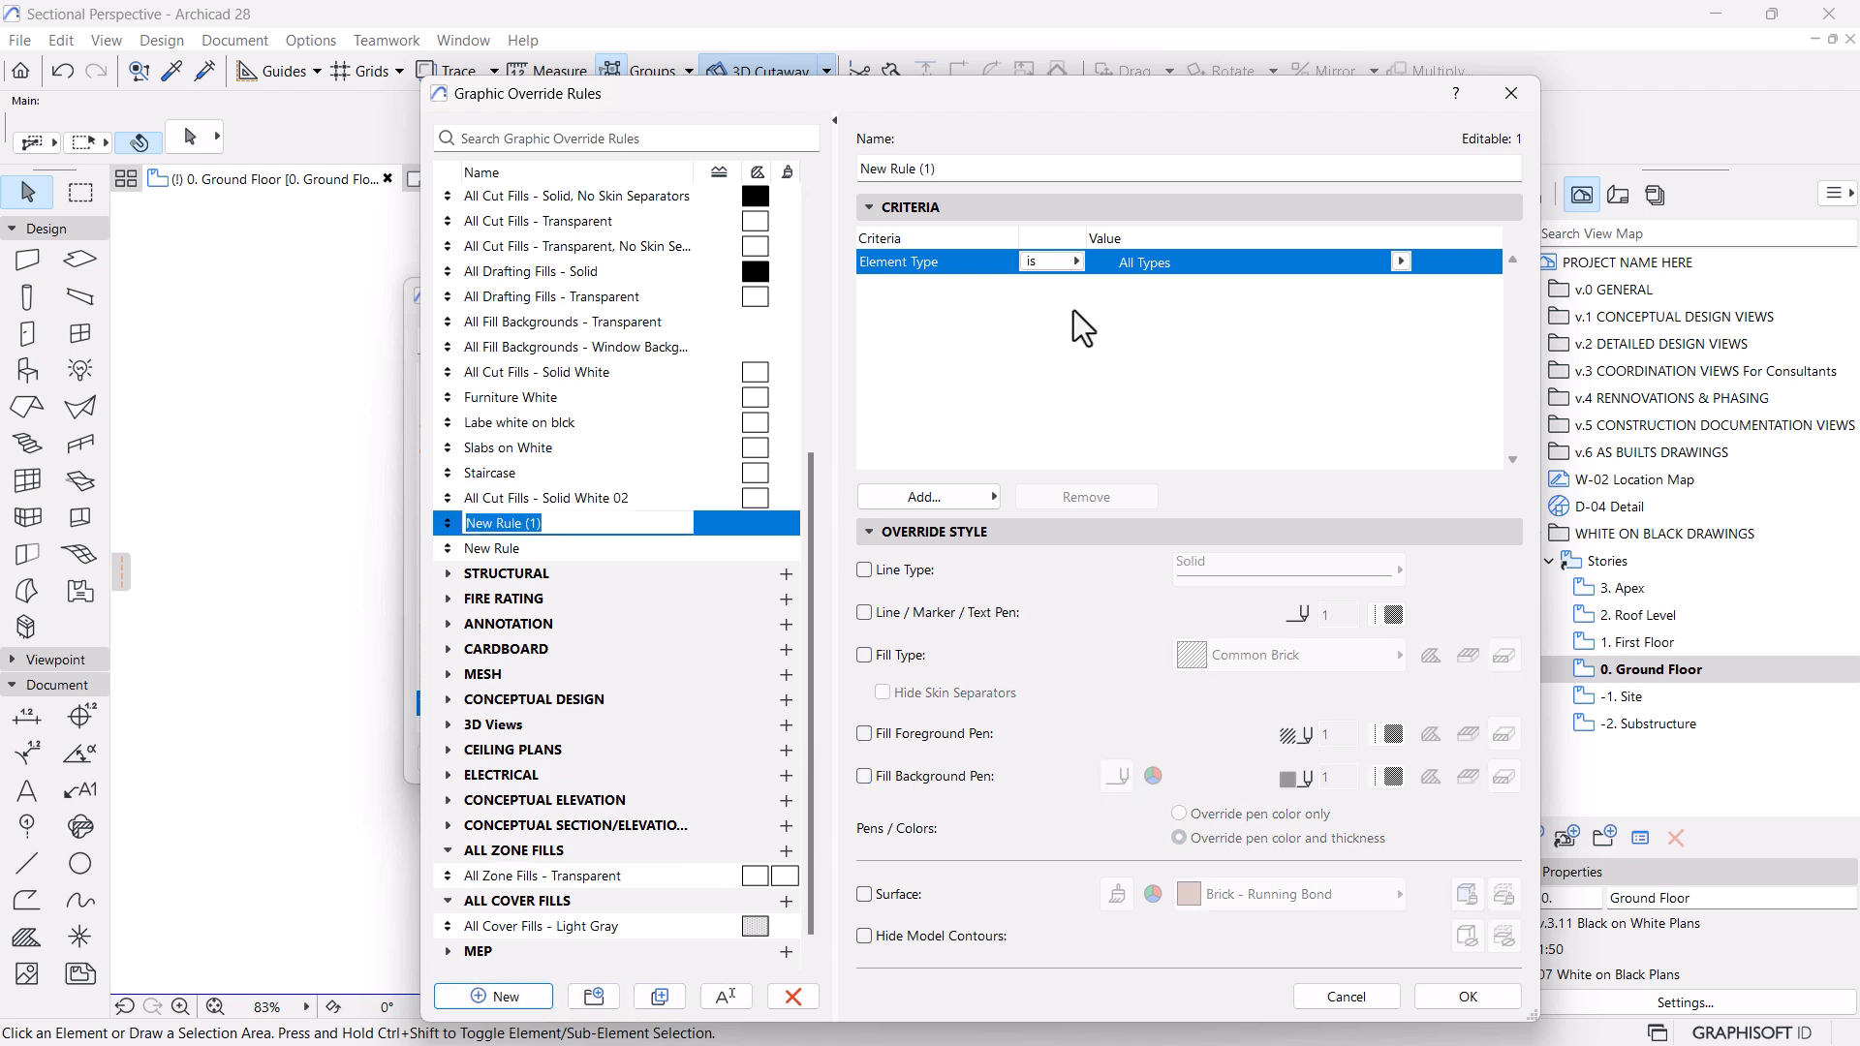
pyautogui.write('All types')
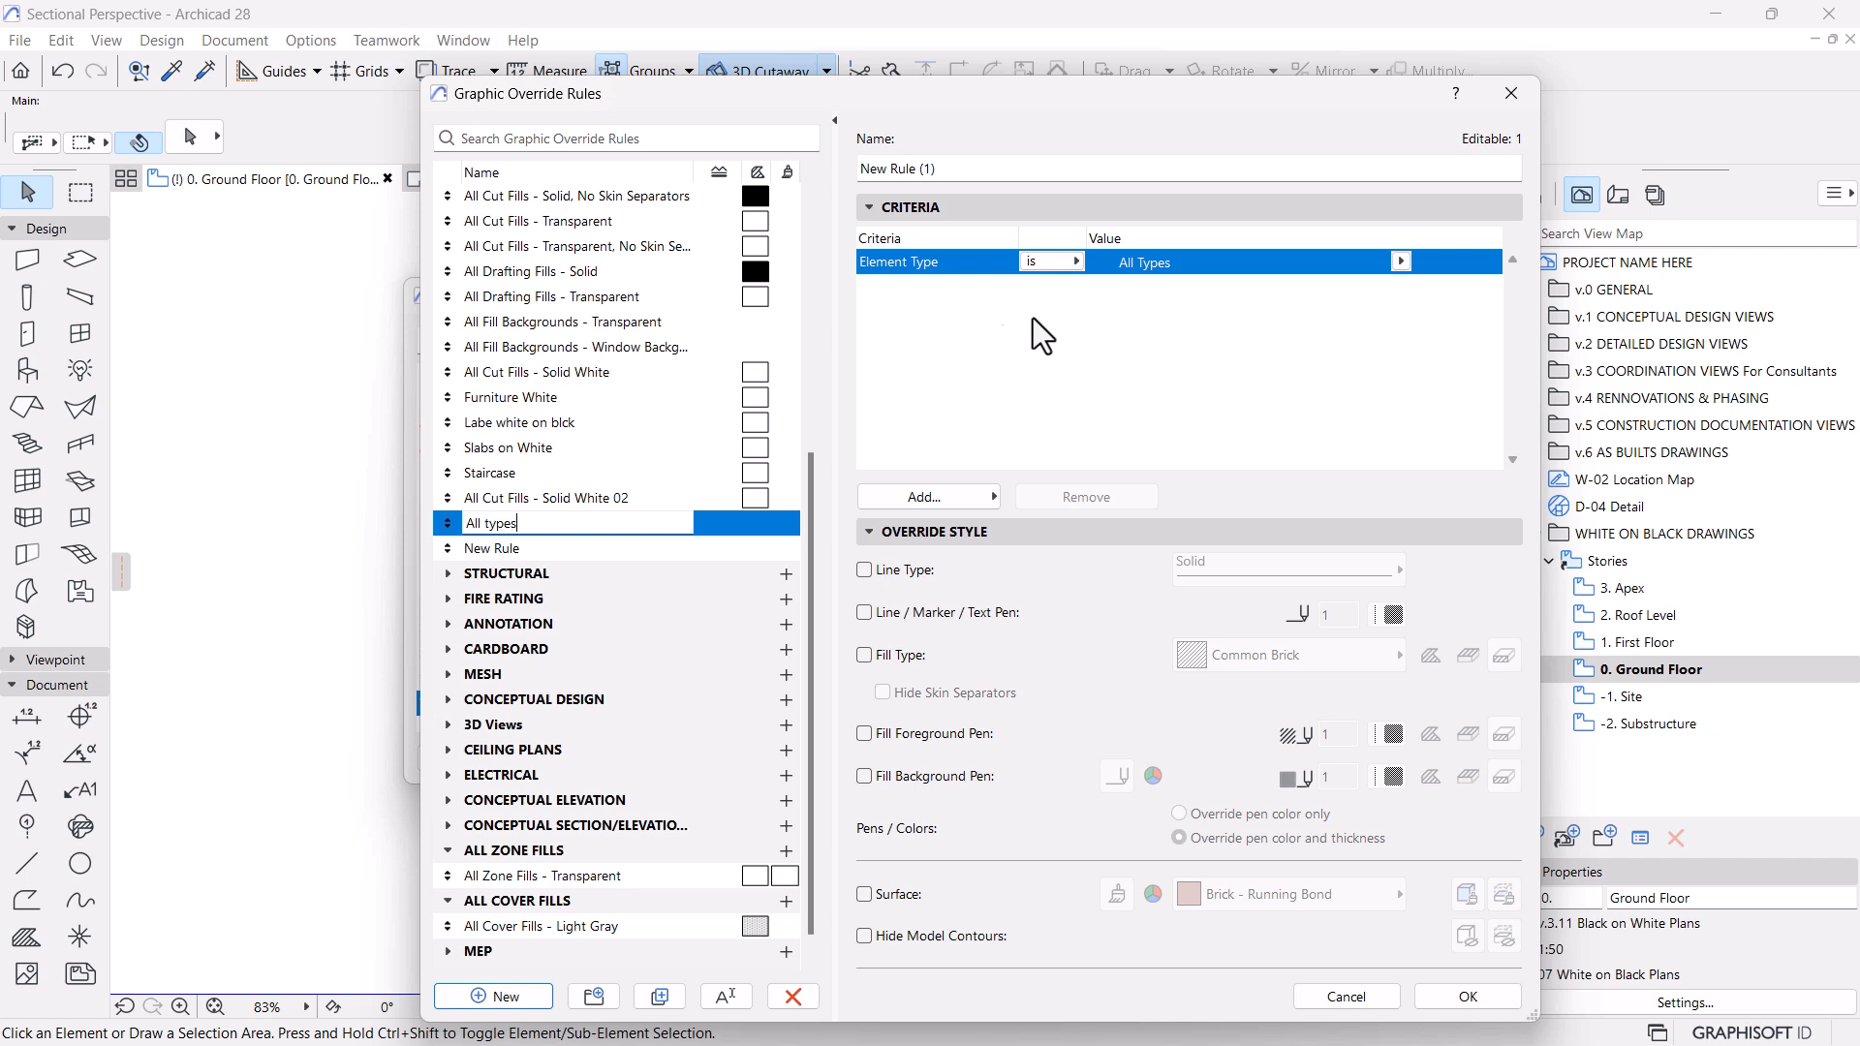
pyautogui.scroll(1, 747, 395)
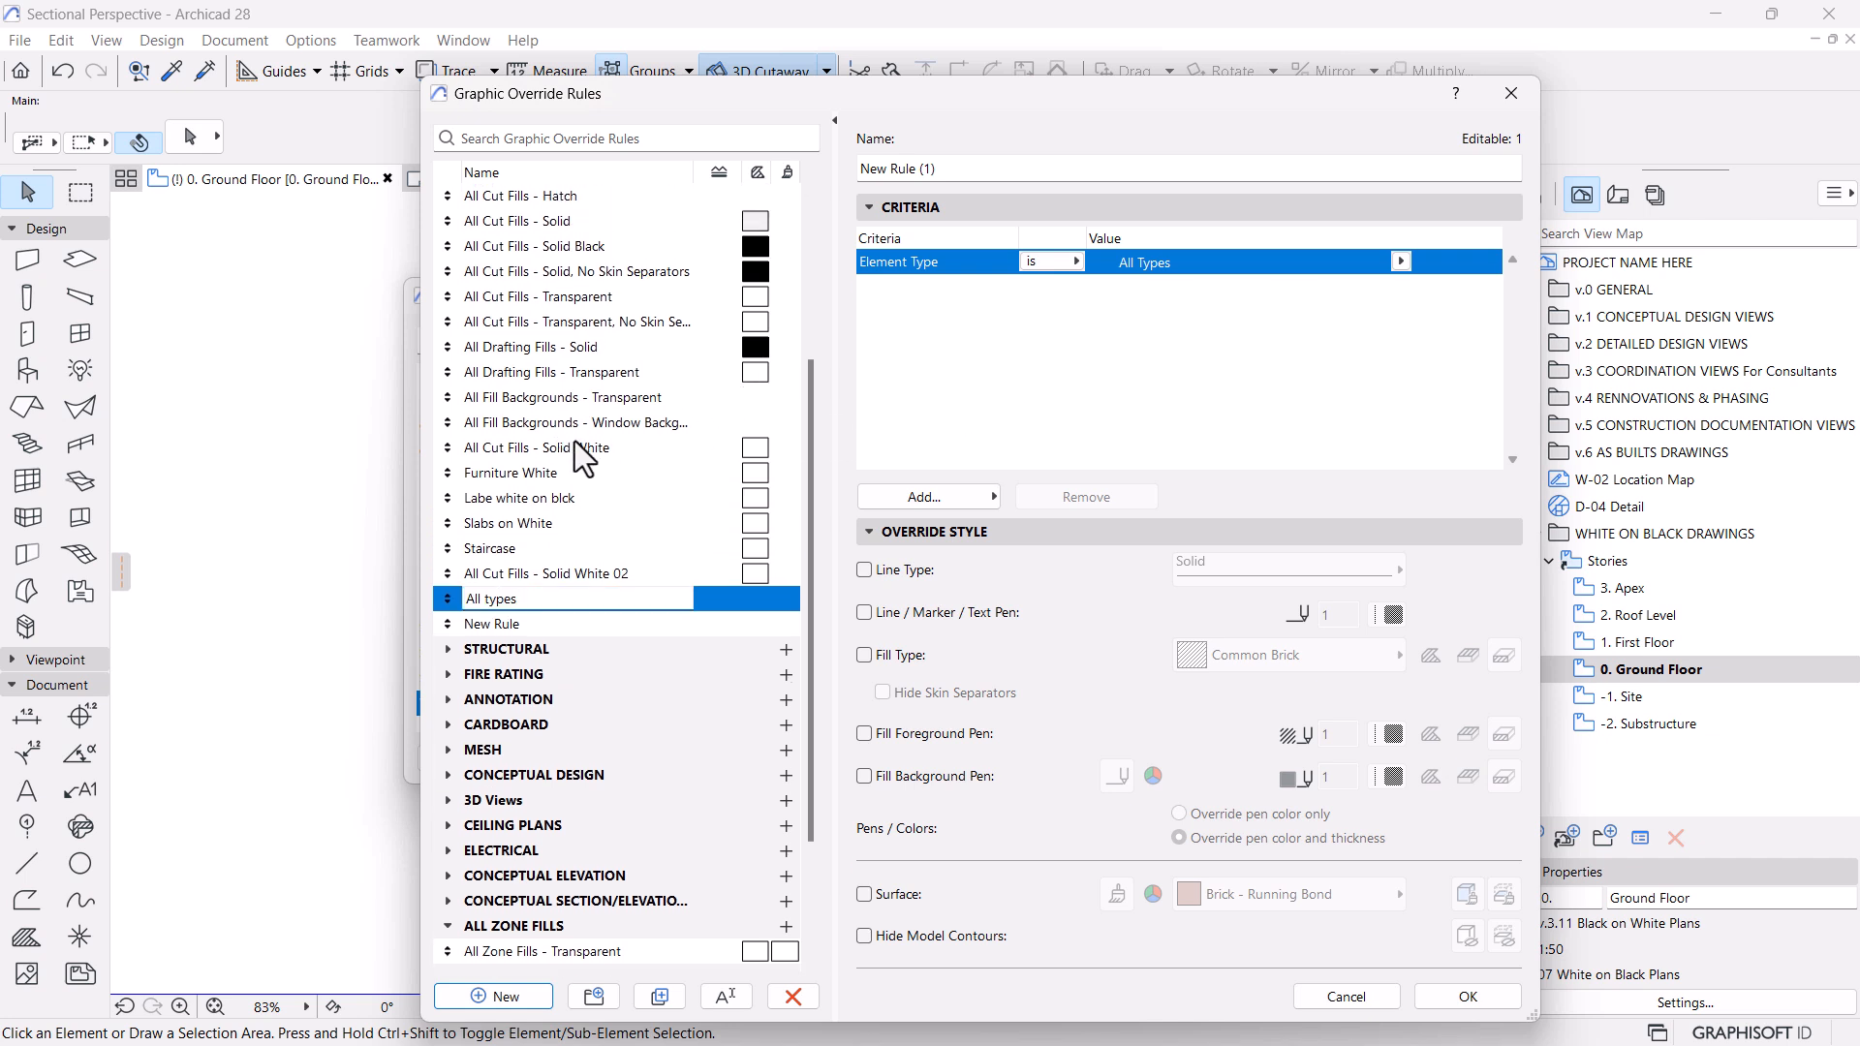
pyautogui.scroll(1, 574, 439)
pyautogui.scroll(1, 586, 412)
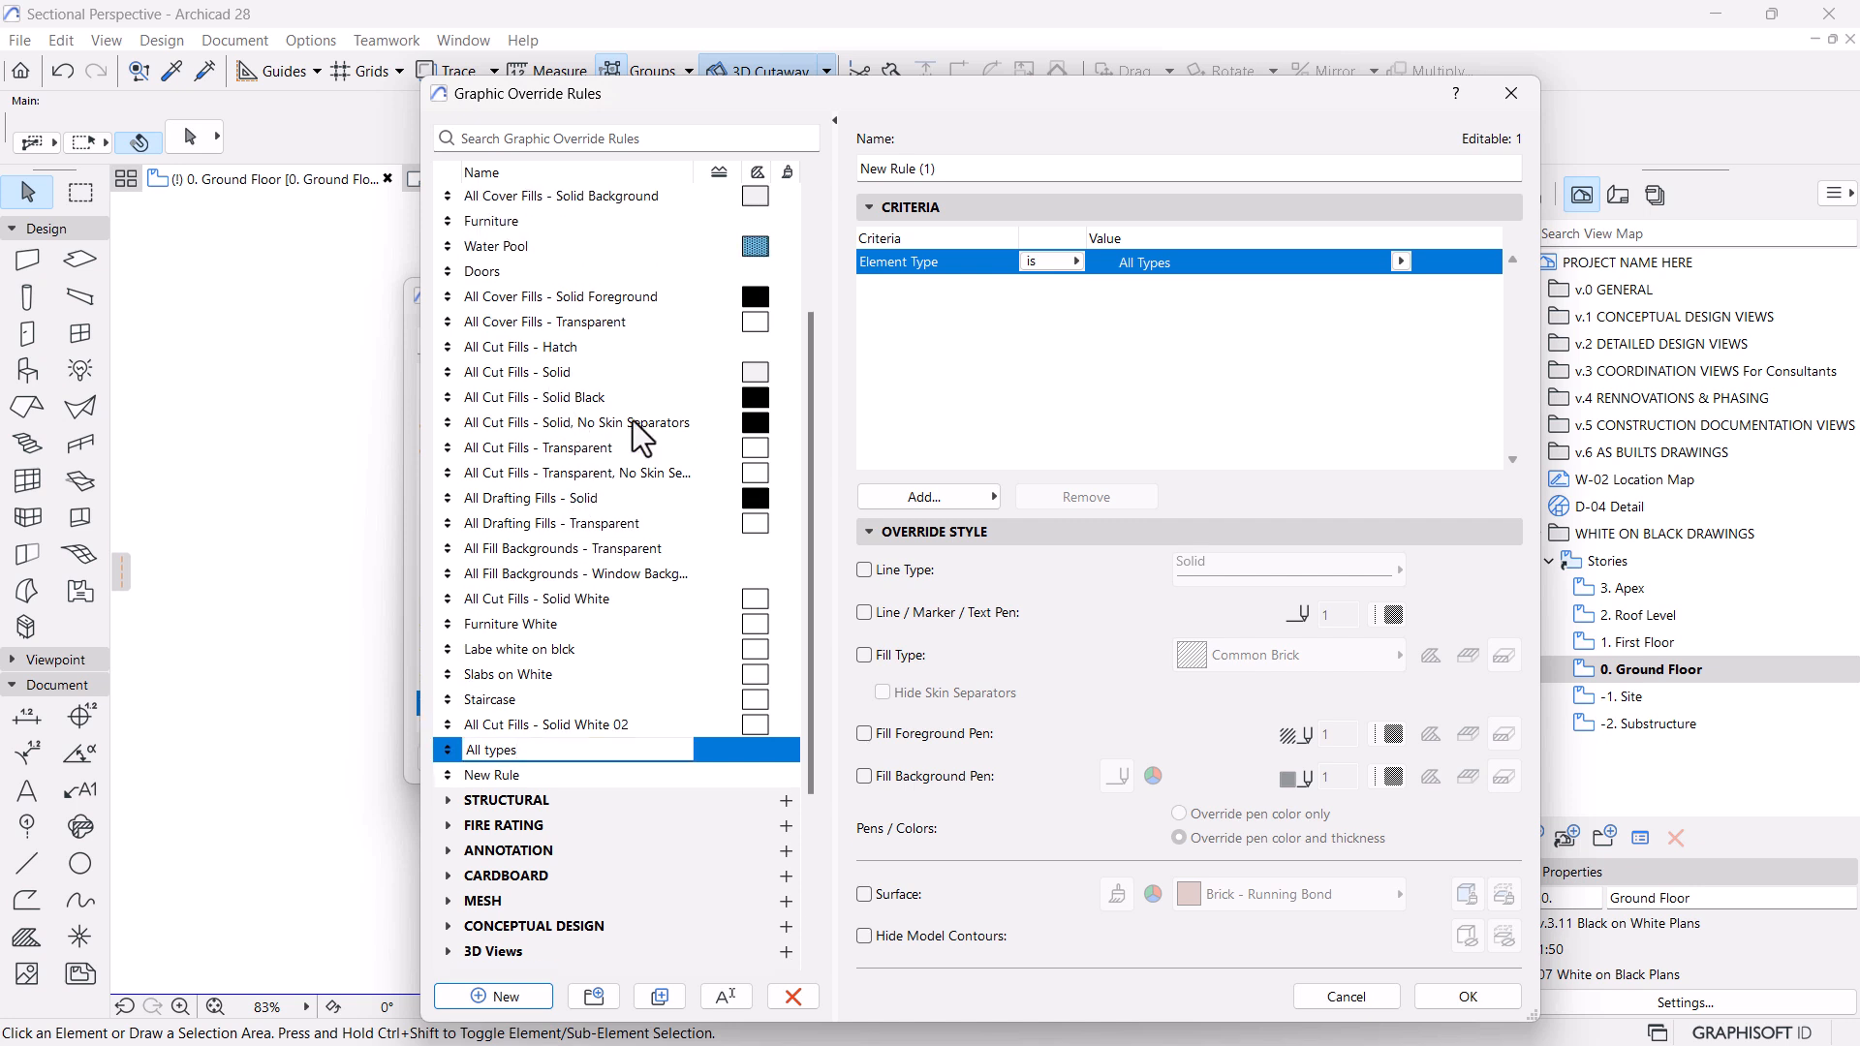
pyautogui.scroll(1, 510, 423)
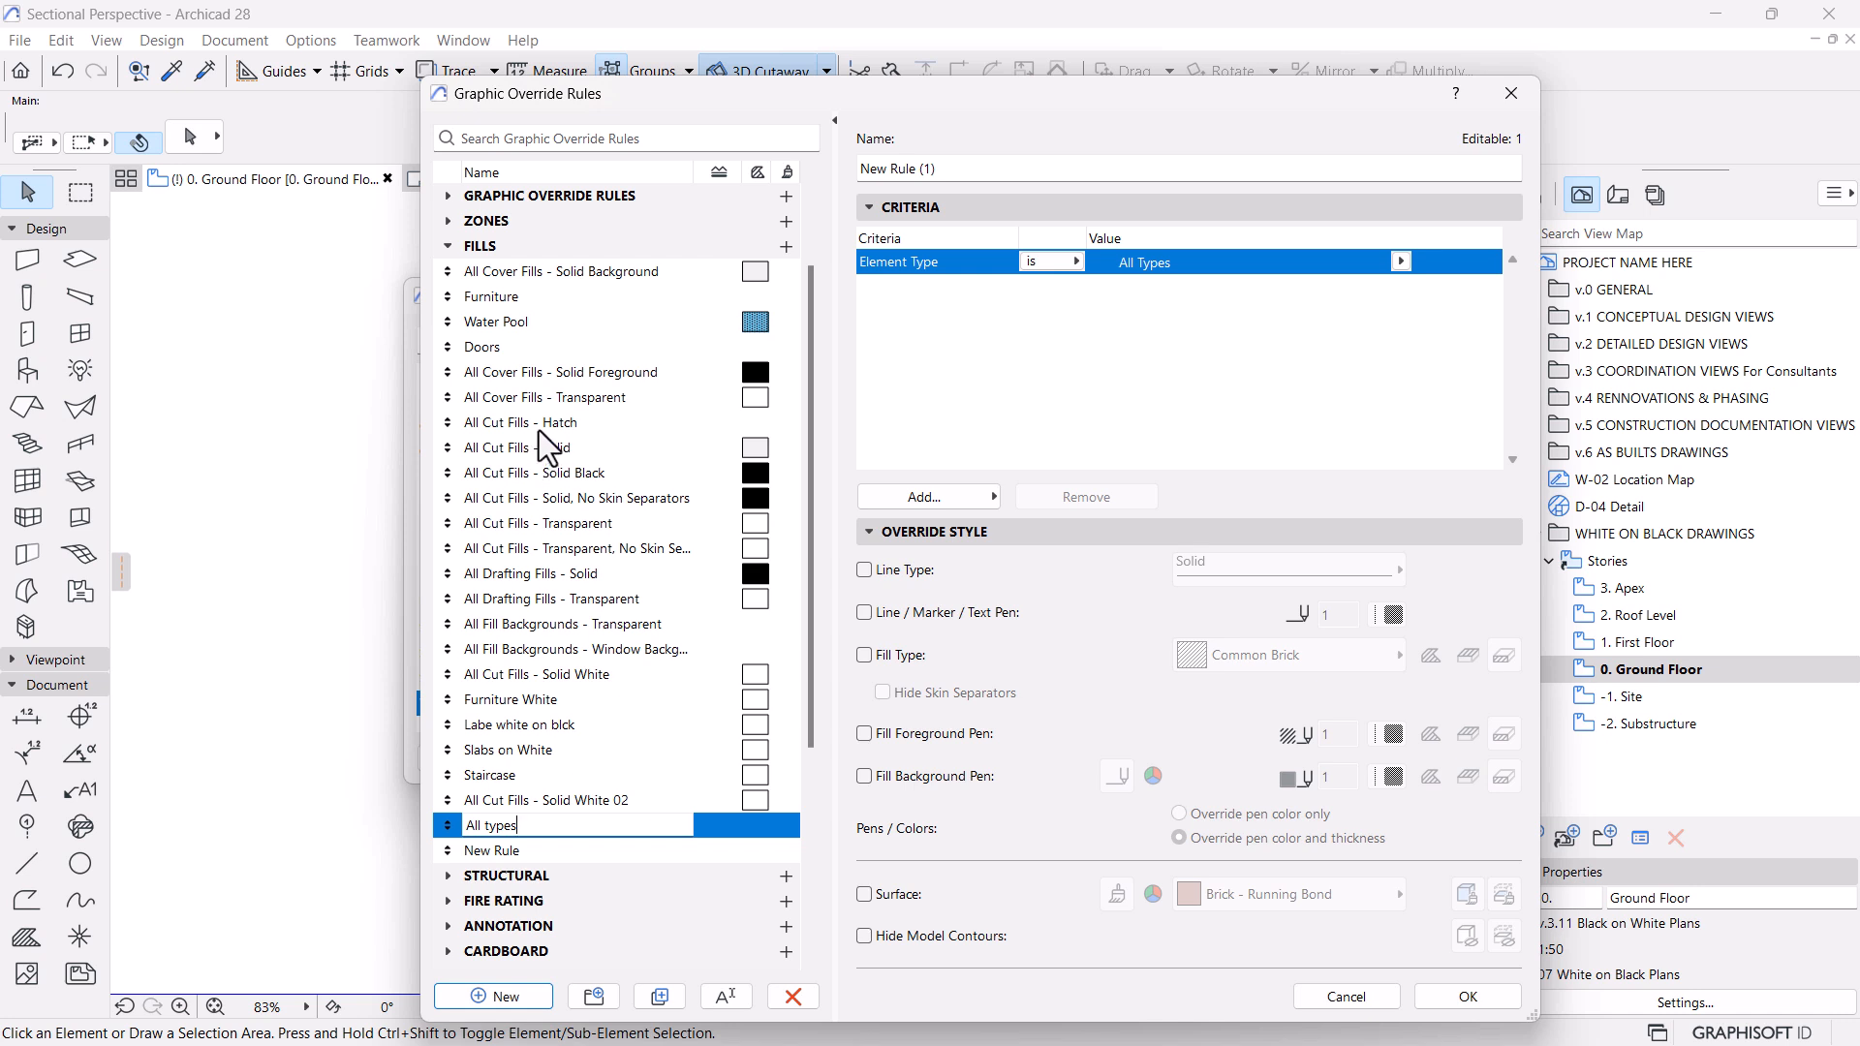
pyautogui.scroll(-1, 550, 448)
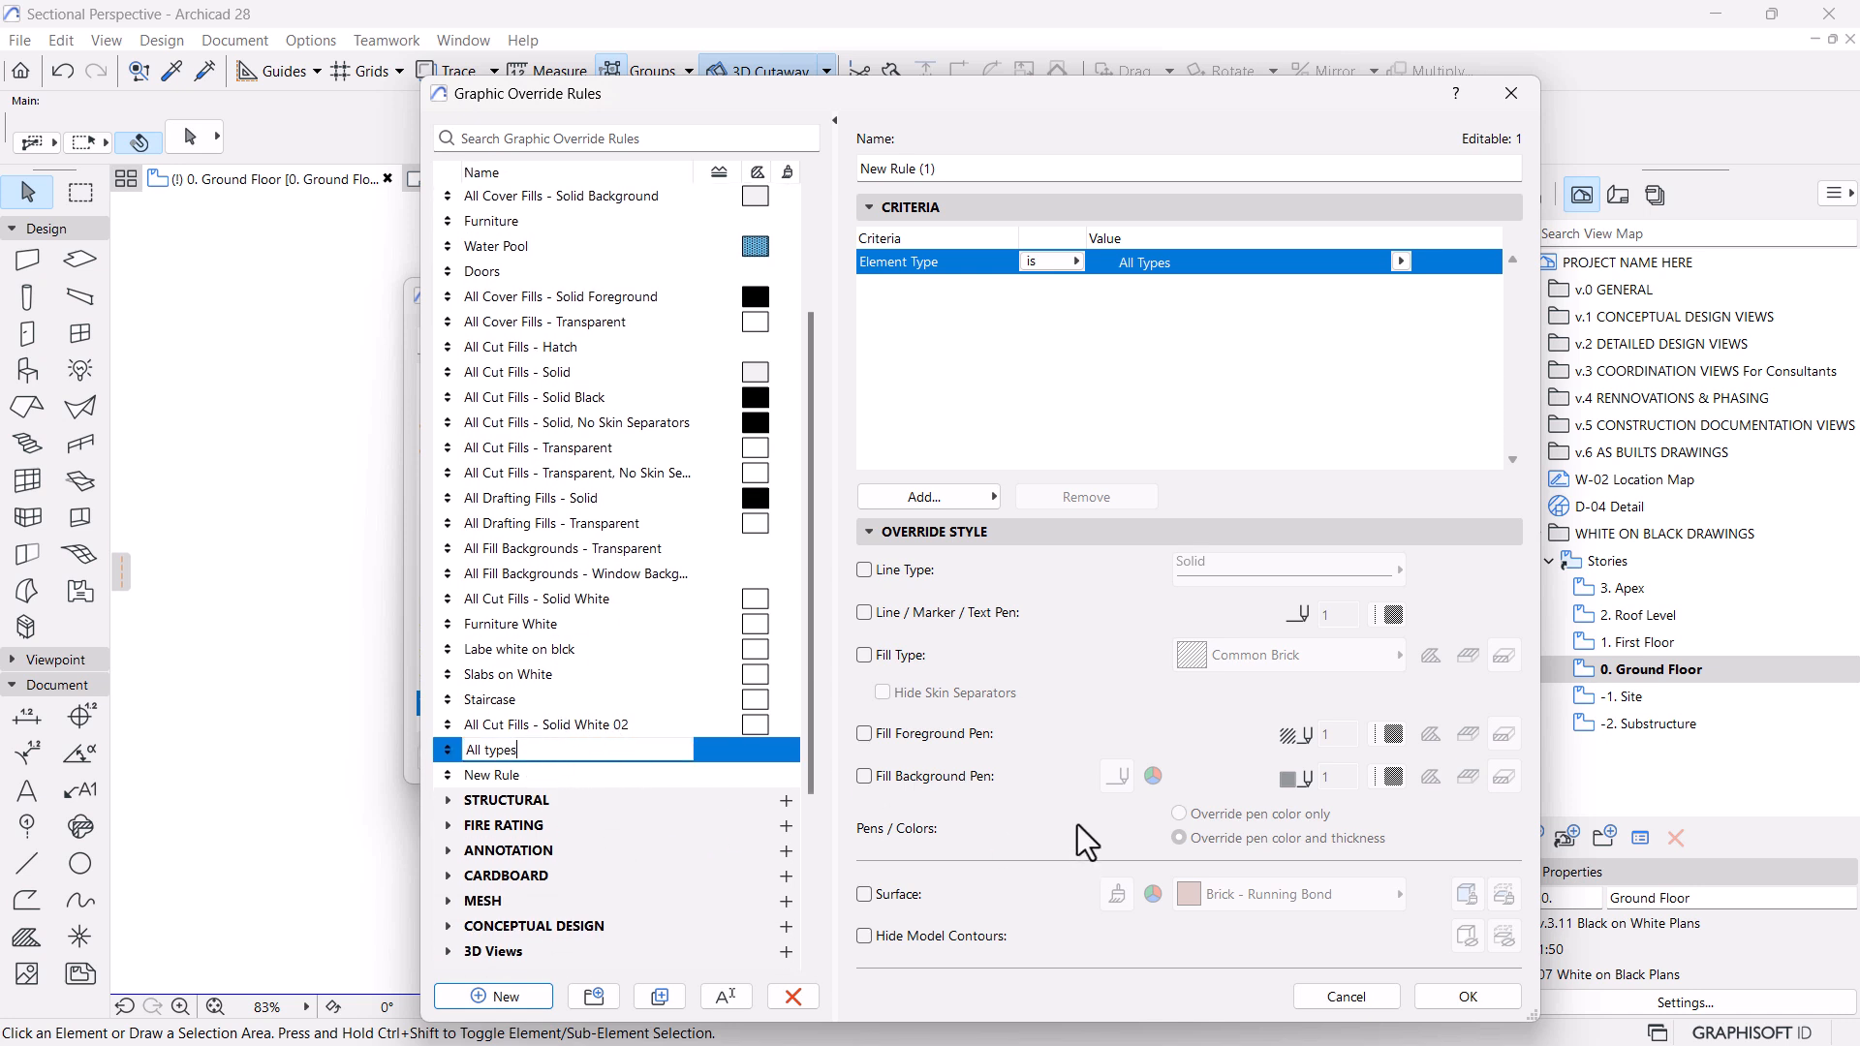
pyautogui.click(543, 727)
pyautogui.click(545, 758)
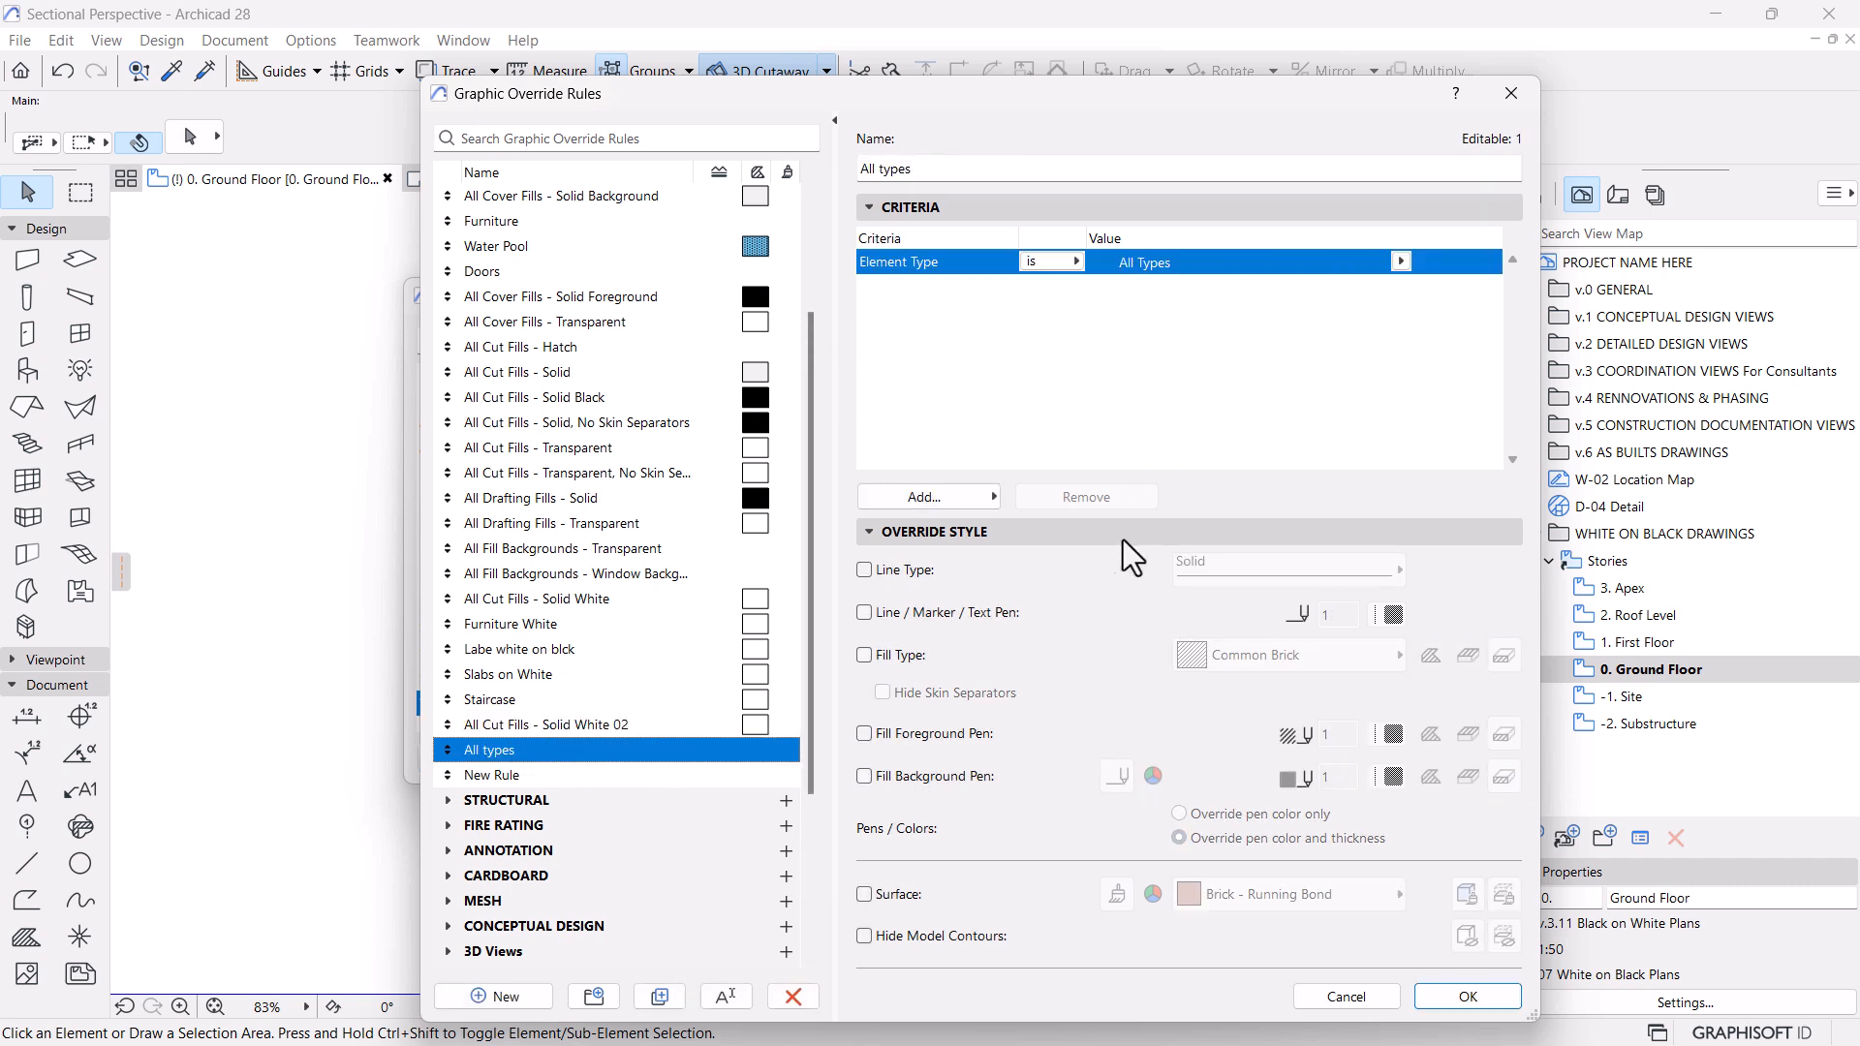
# Override the All types rule with pen 121 for lines, markers and text, and _emptyFill for cut, cover and drafting fills
pyautogui.click(865, 655)
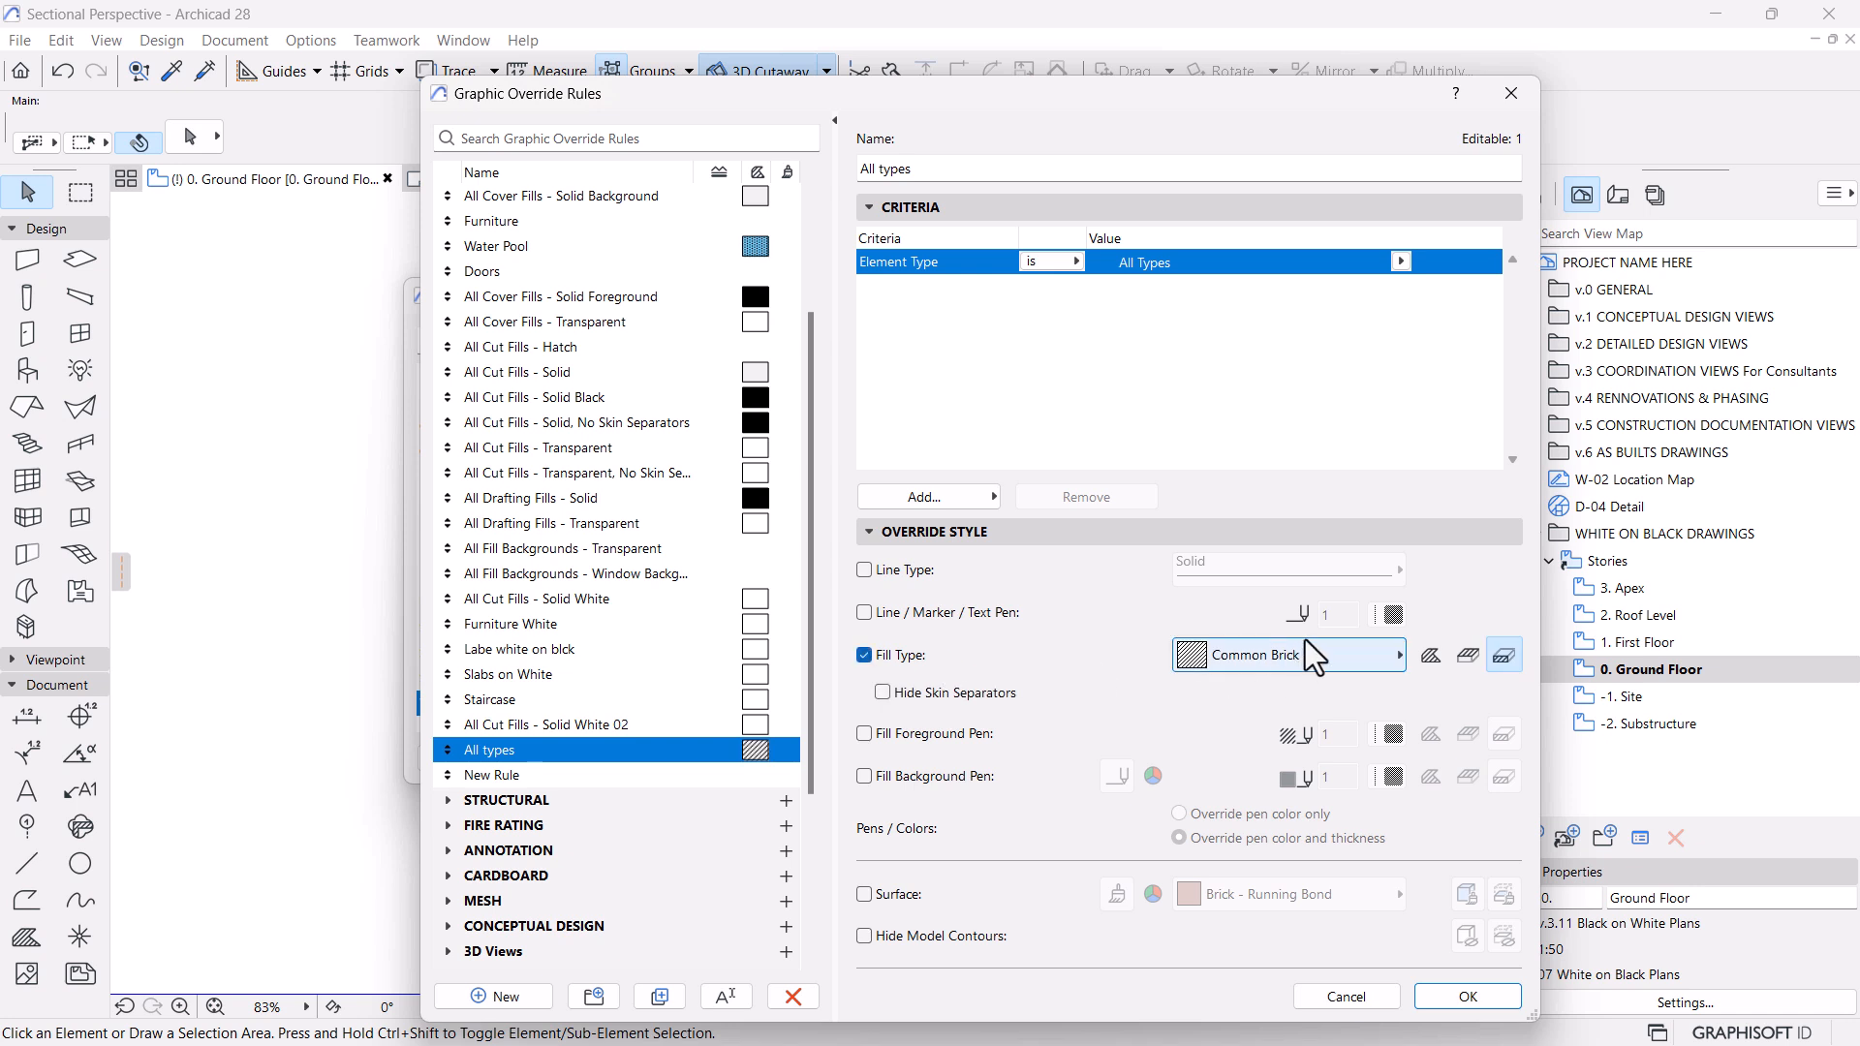
pyautogui.click(1463, 662)
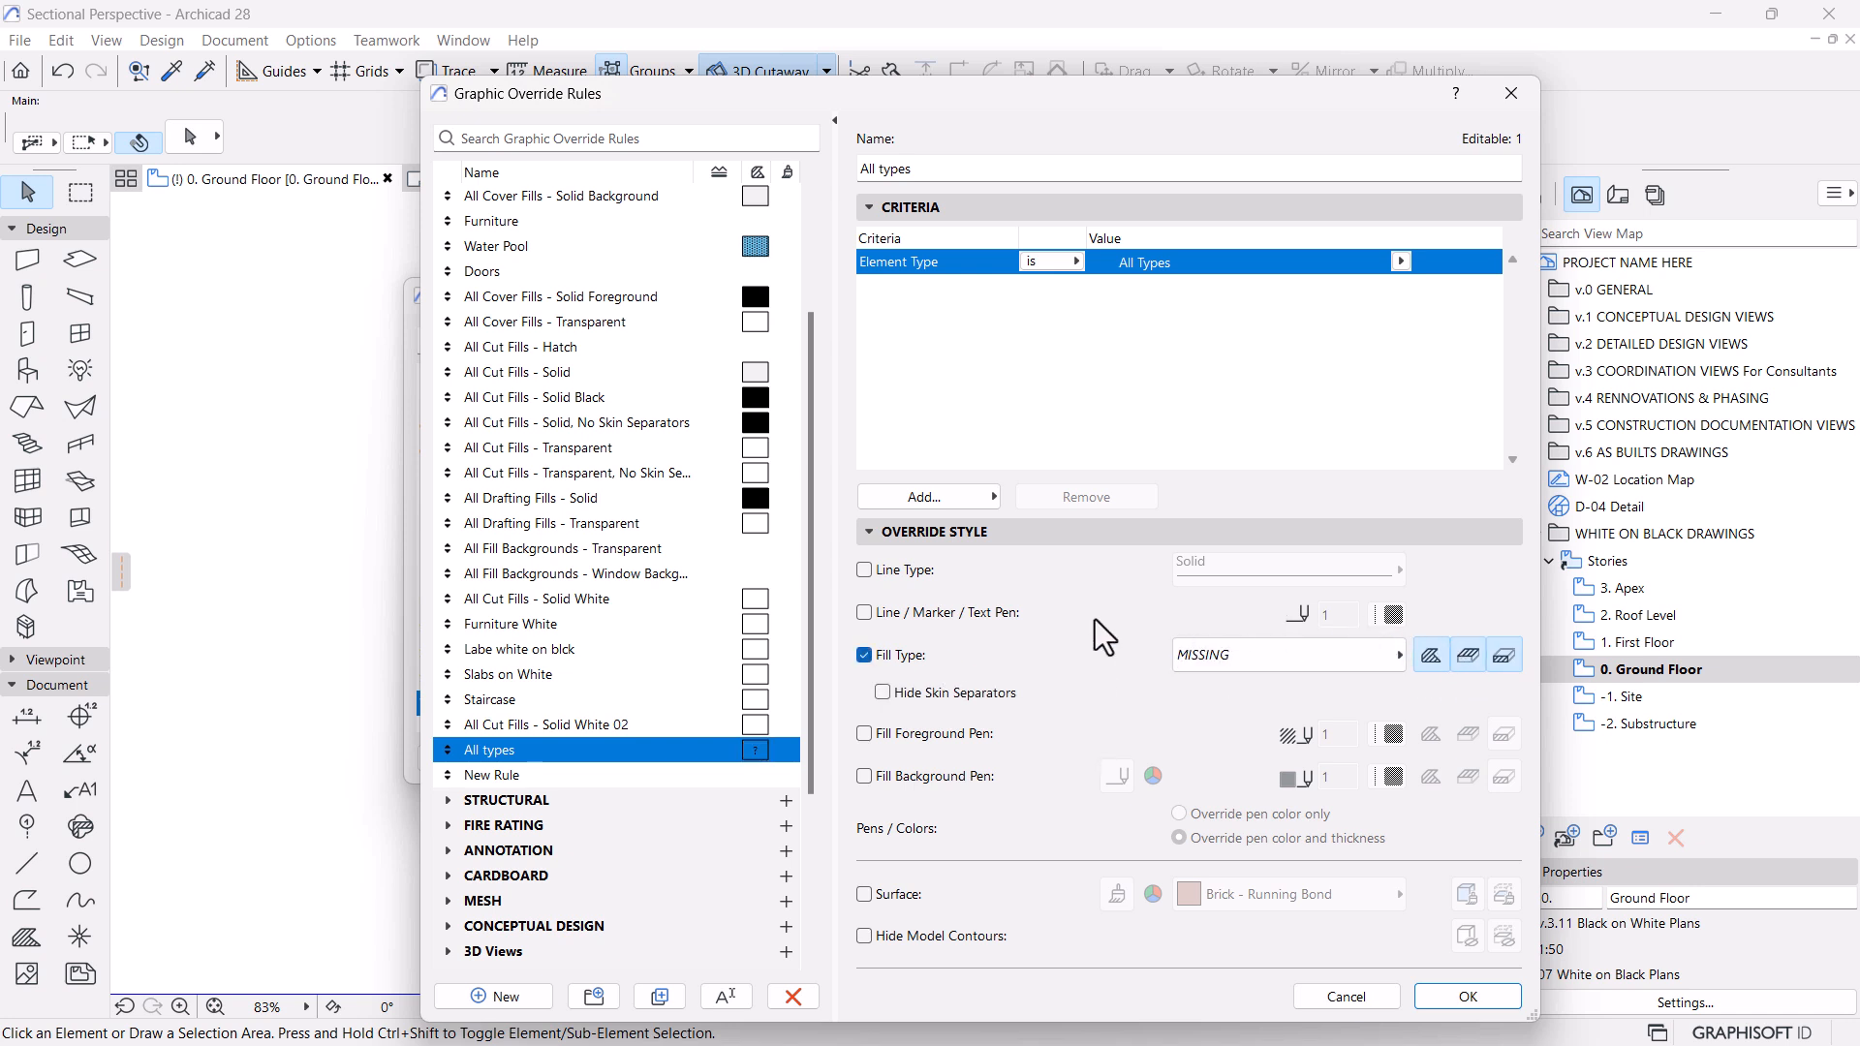
pyautogui.click(967, 618)
pyautogui.click(1392, 614)
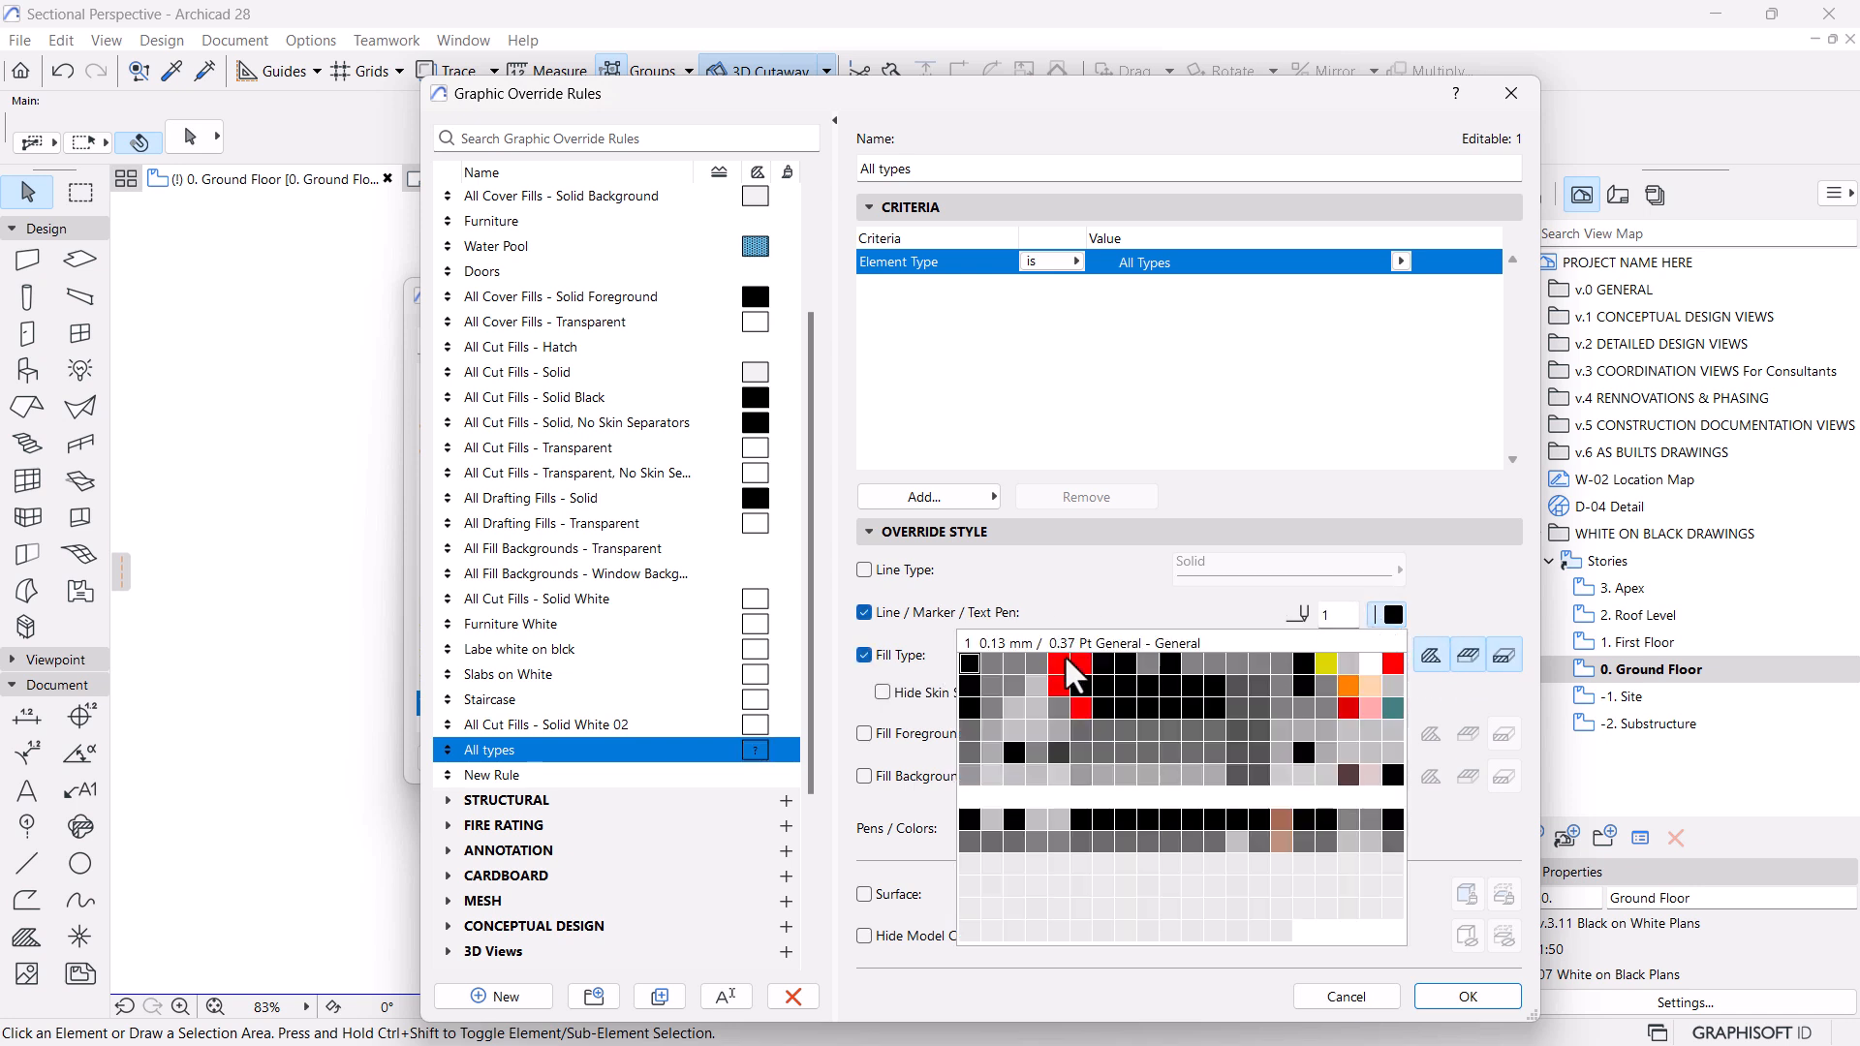
pyautogui.click(971, 799)
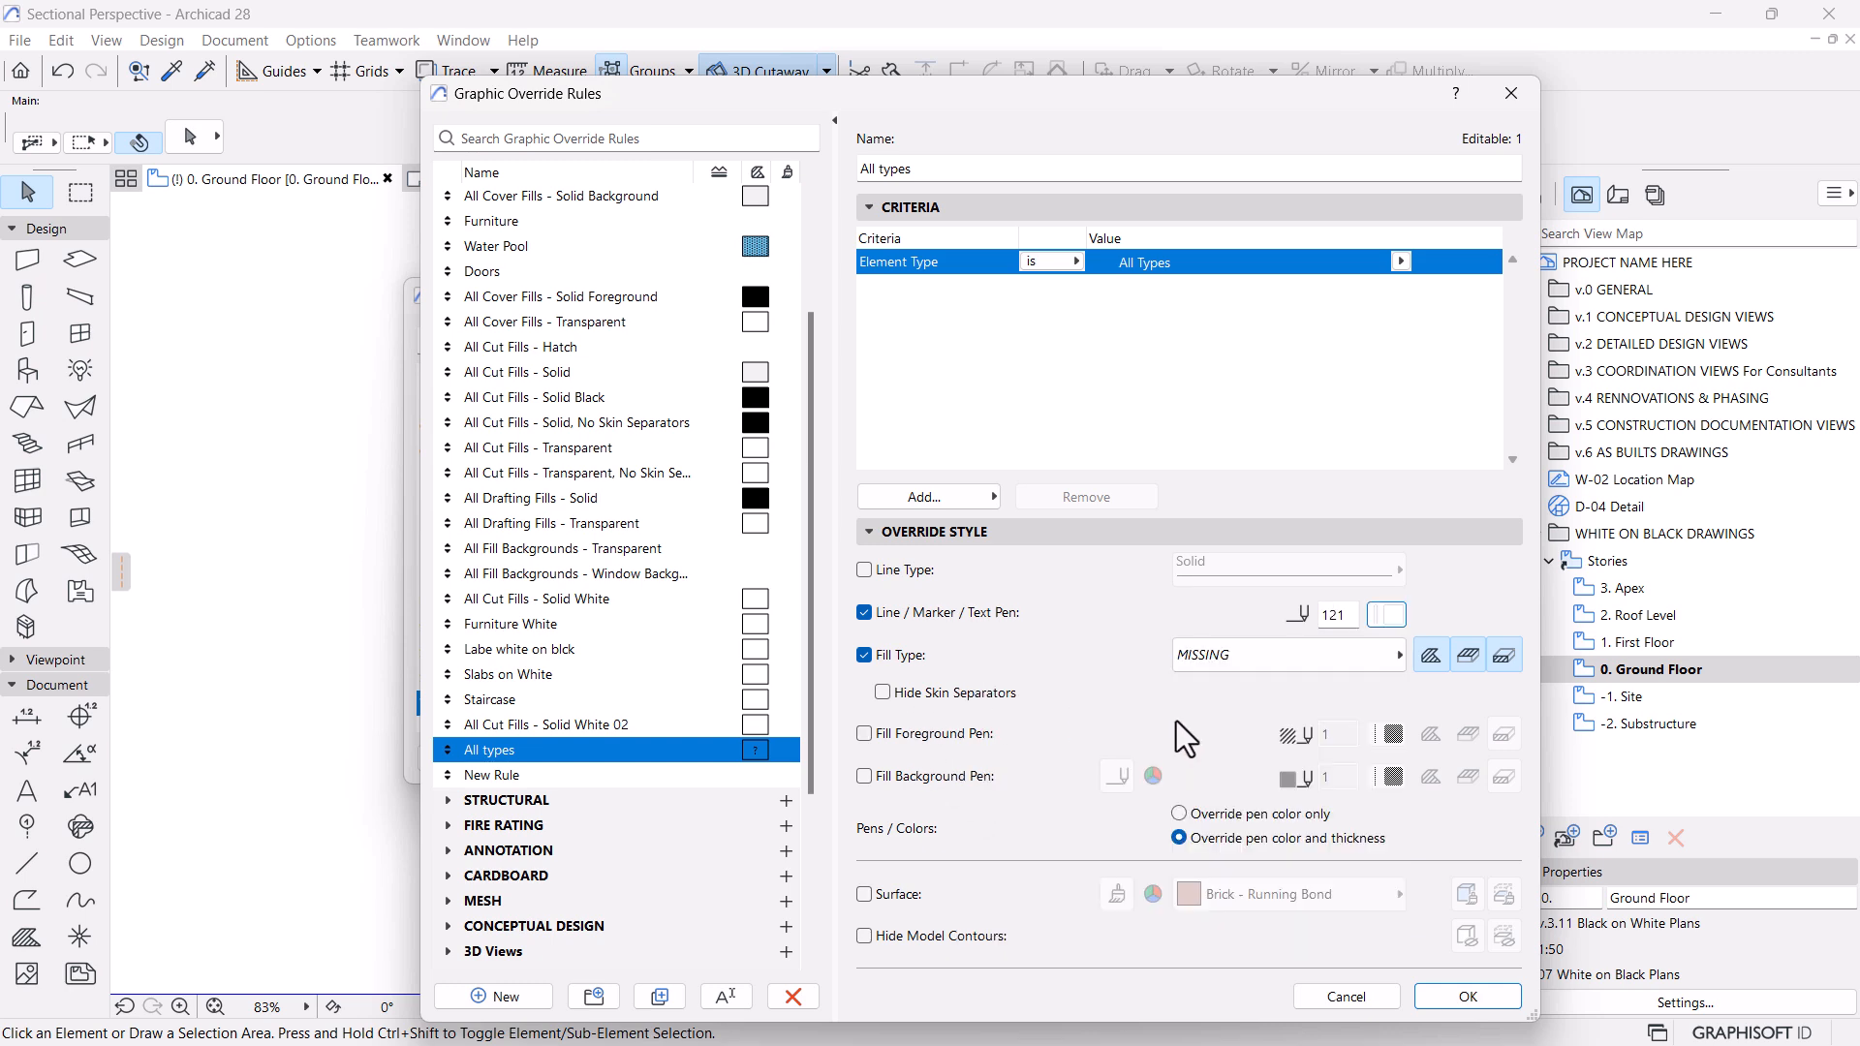
pyautogui.click(1259, 657)
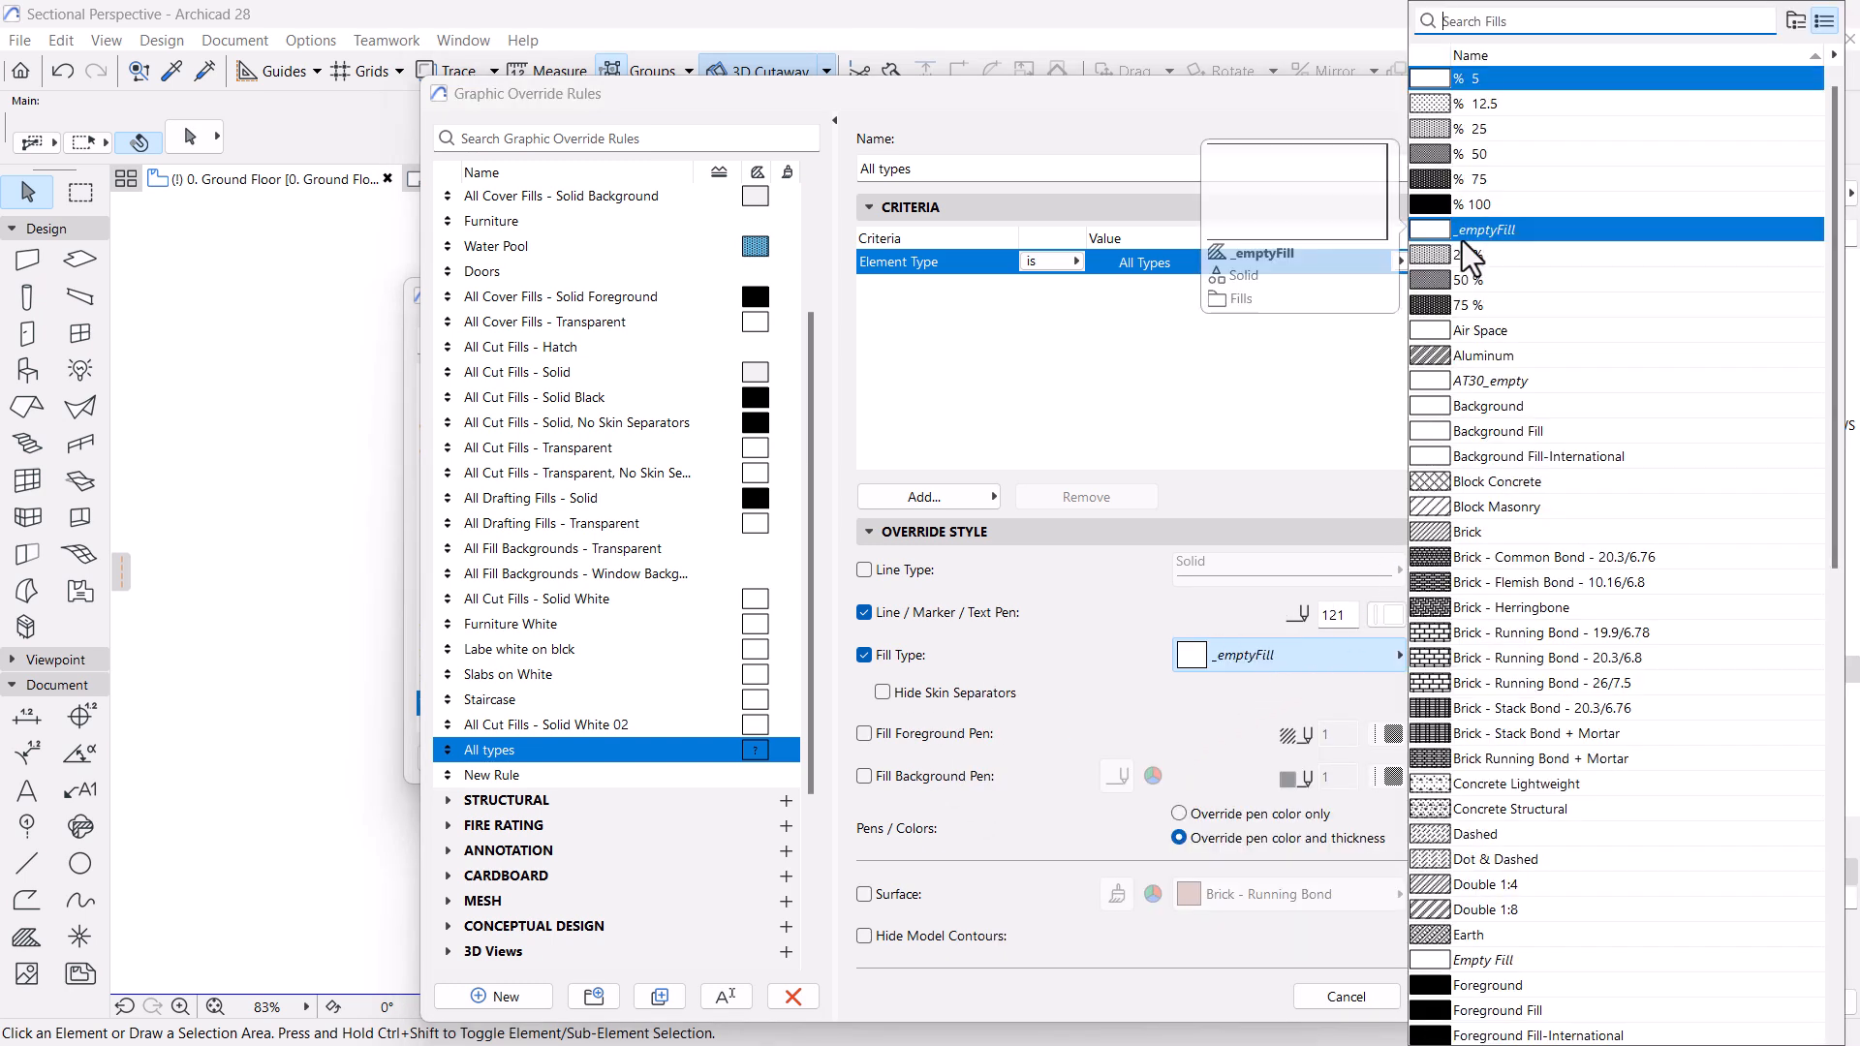
pyautogui.click(1492, 233)
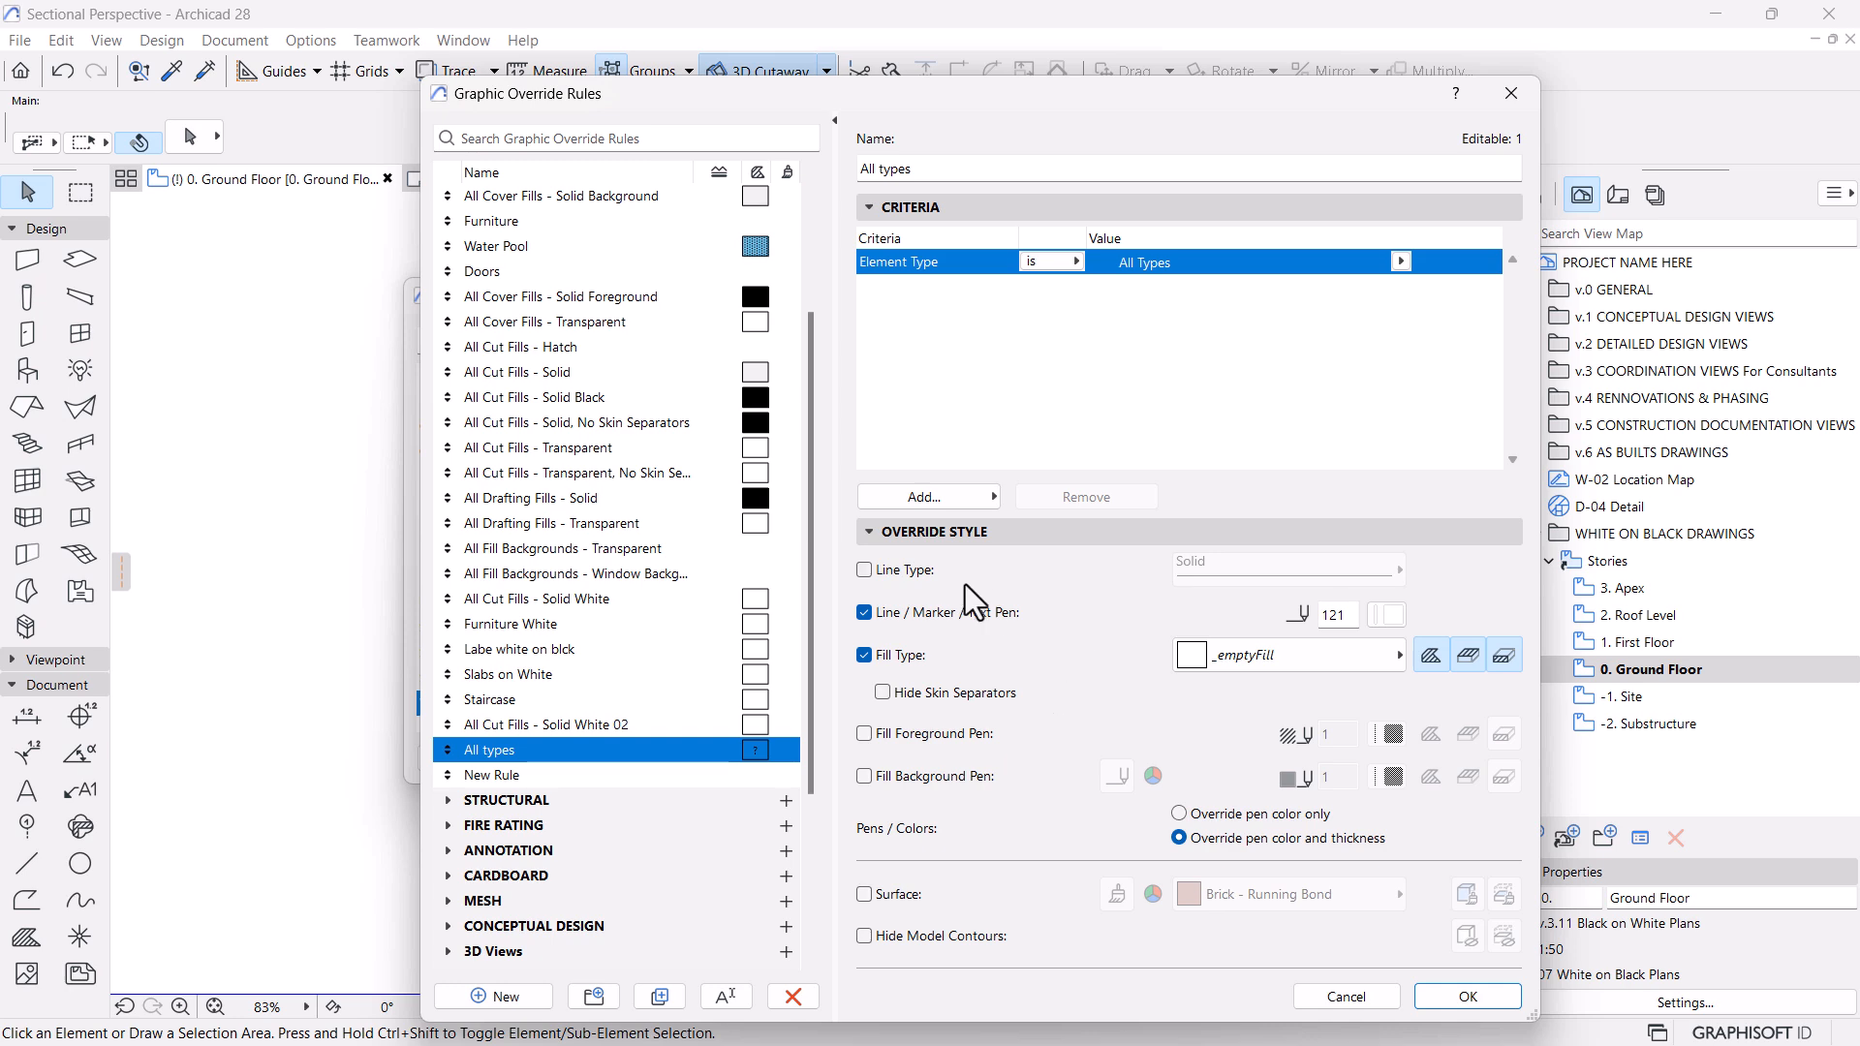
pyautogui.click(1468, 997)
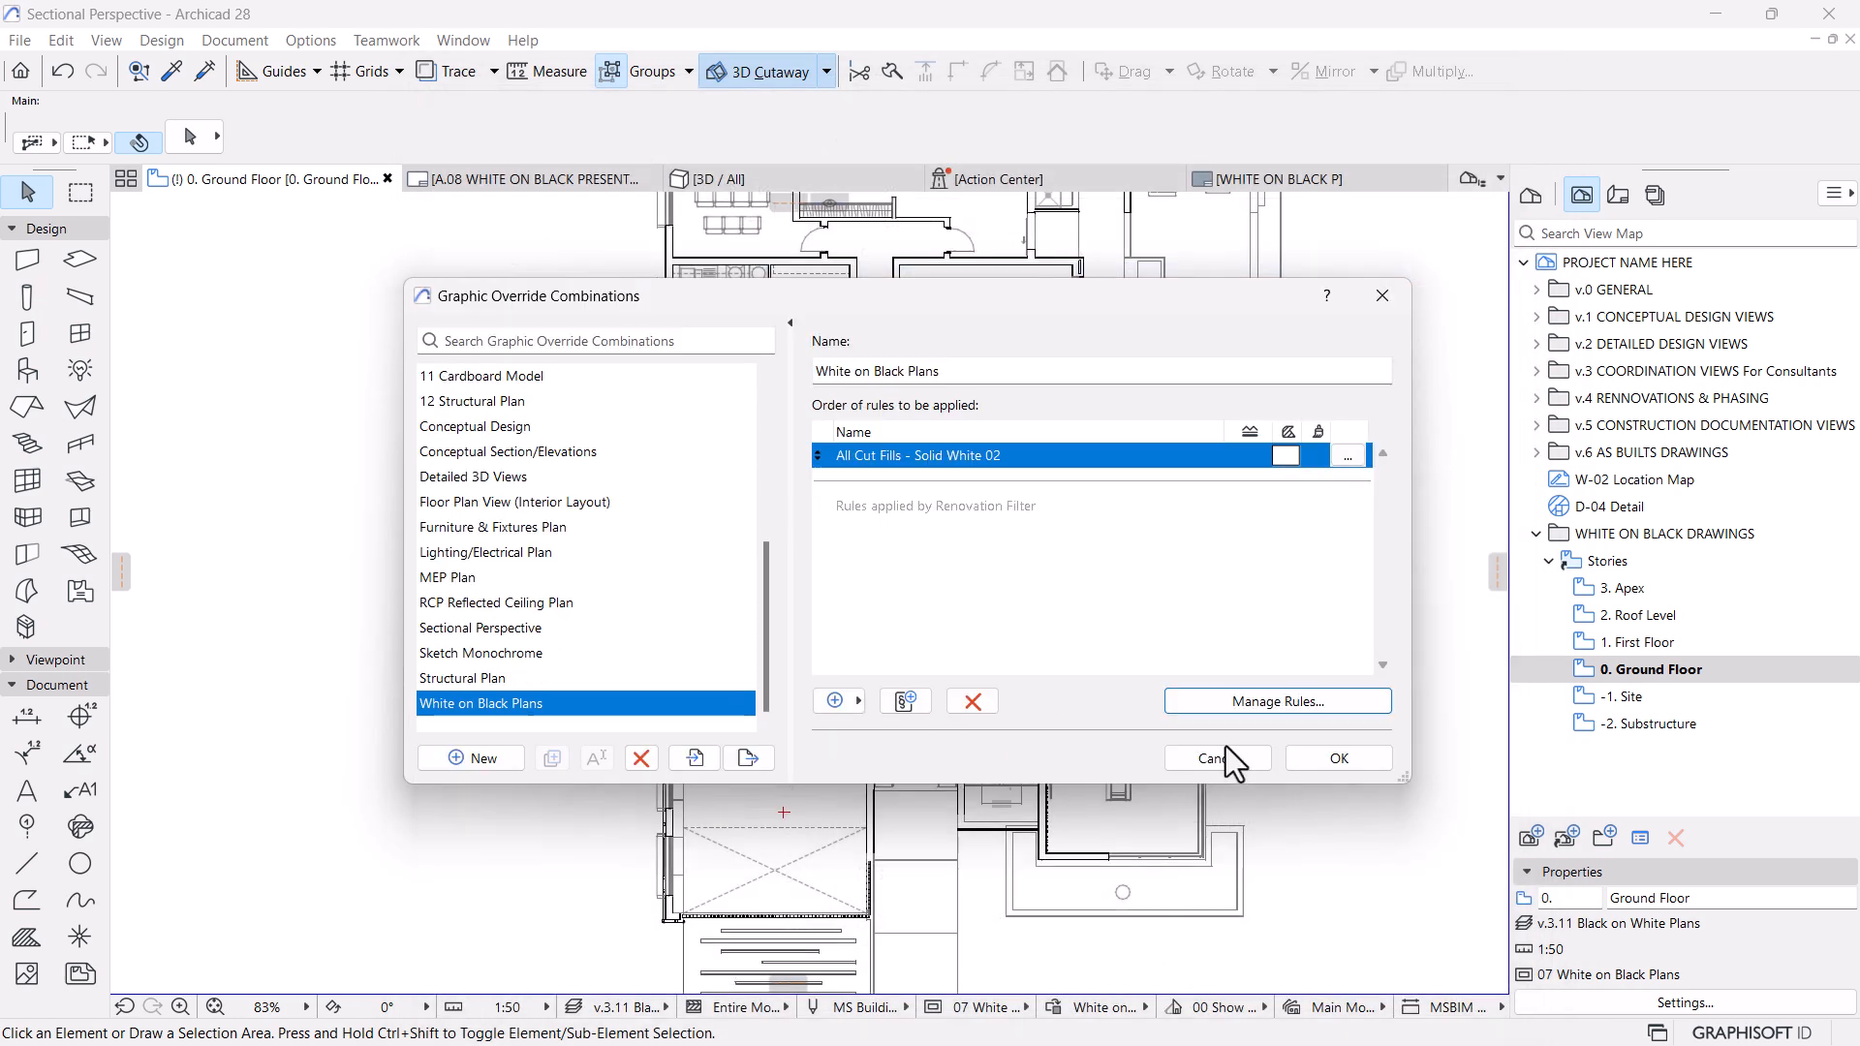
# Add the All types rule to the White on Black Plans combination, ordered above All Cut Fills - Solid White 02
pyautogui.click(884, 694)
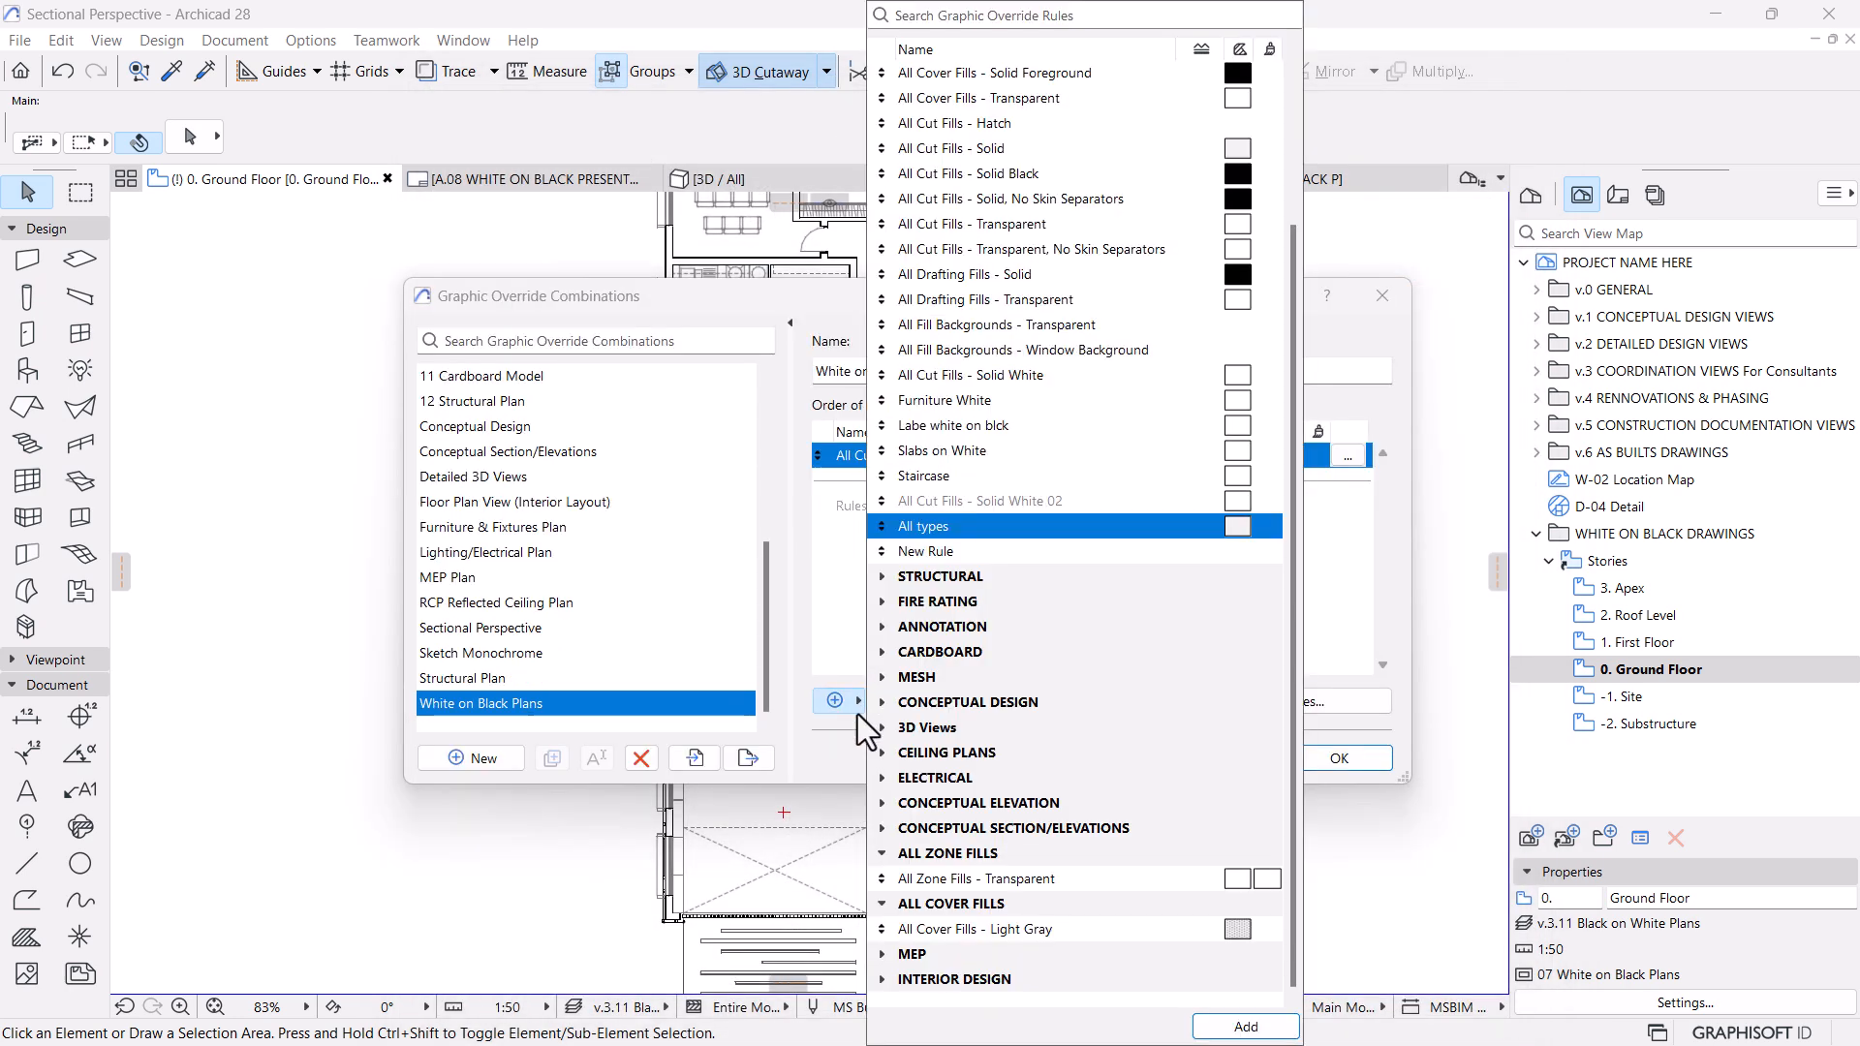
pyautogui.click(1236, 1017)
pyautogui.moveTo(820, 484); pyautogui.dragTo(830, 454)
pyautogui.moveTo(829, 452); pyautogui.dragTo(831, 451)
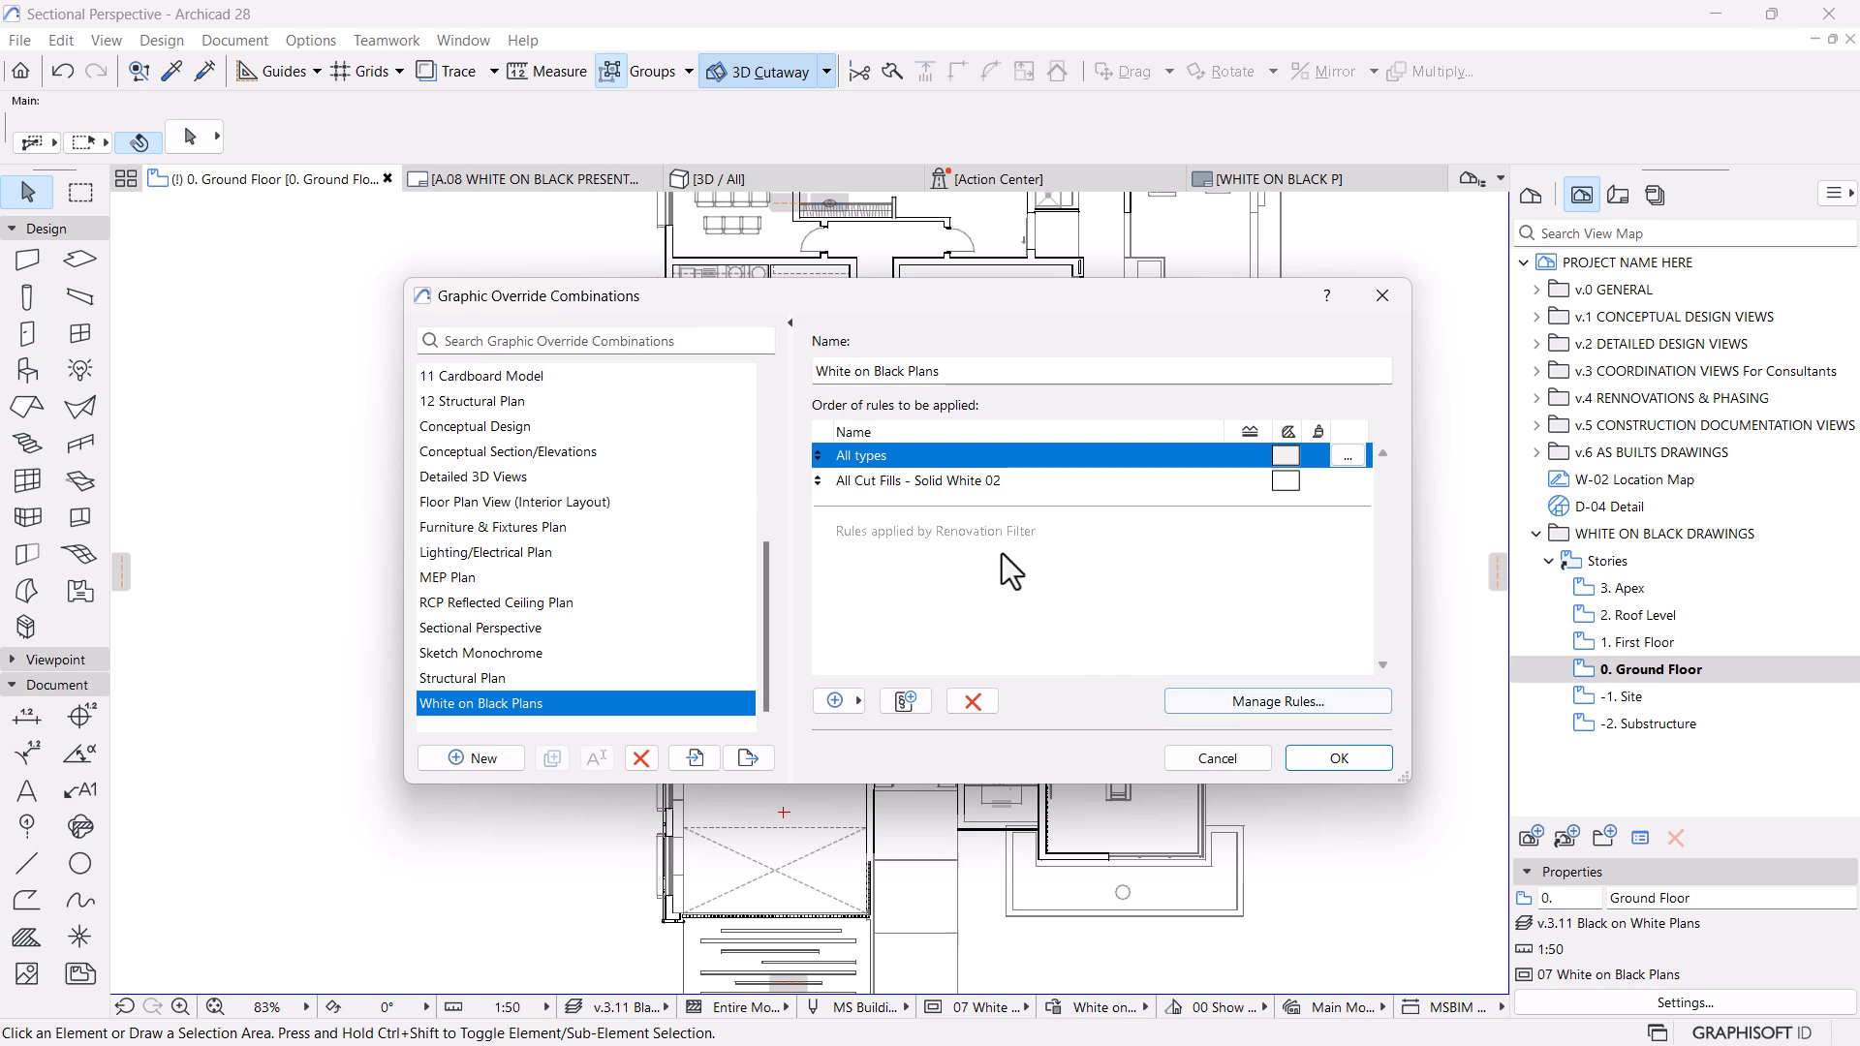
pyautogui.click(1316, 758)
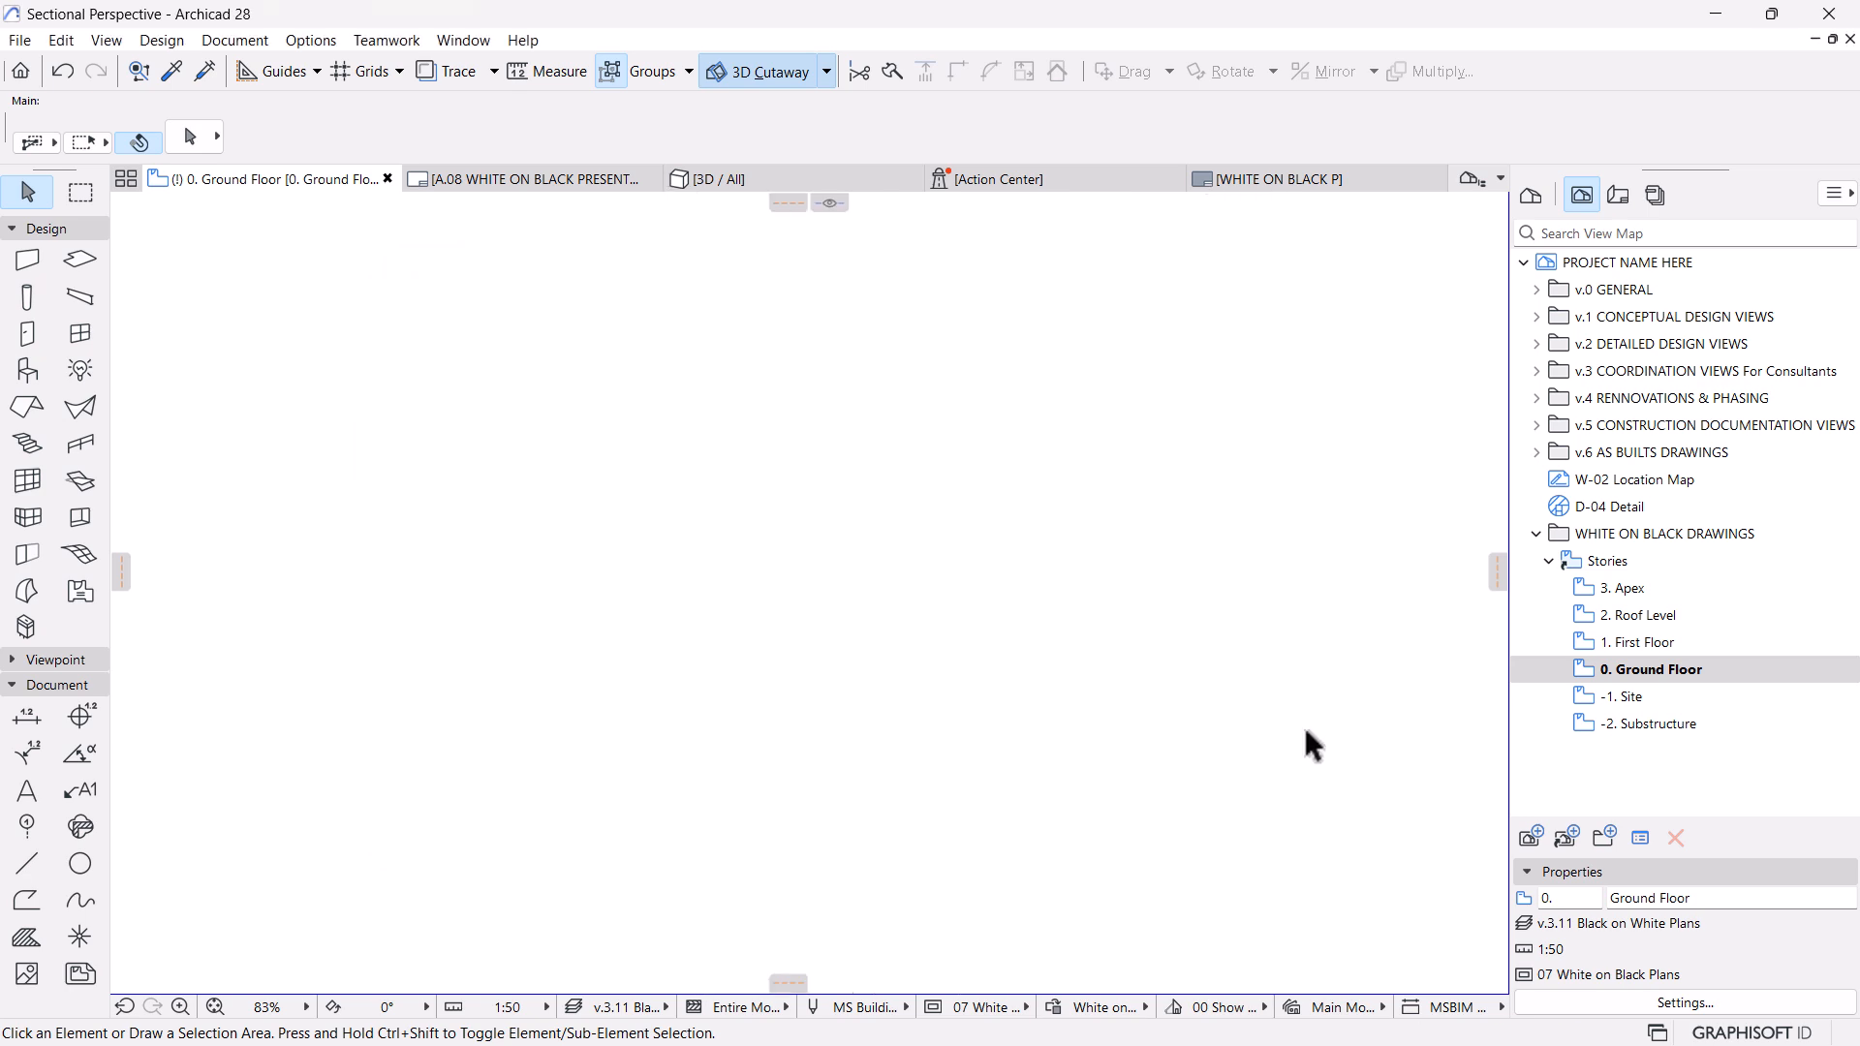
# Set the graphic override of the 0. Ground Floor view to White on Black Plans
pyautogui.moveTo(1195, 672)
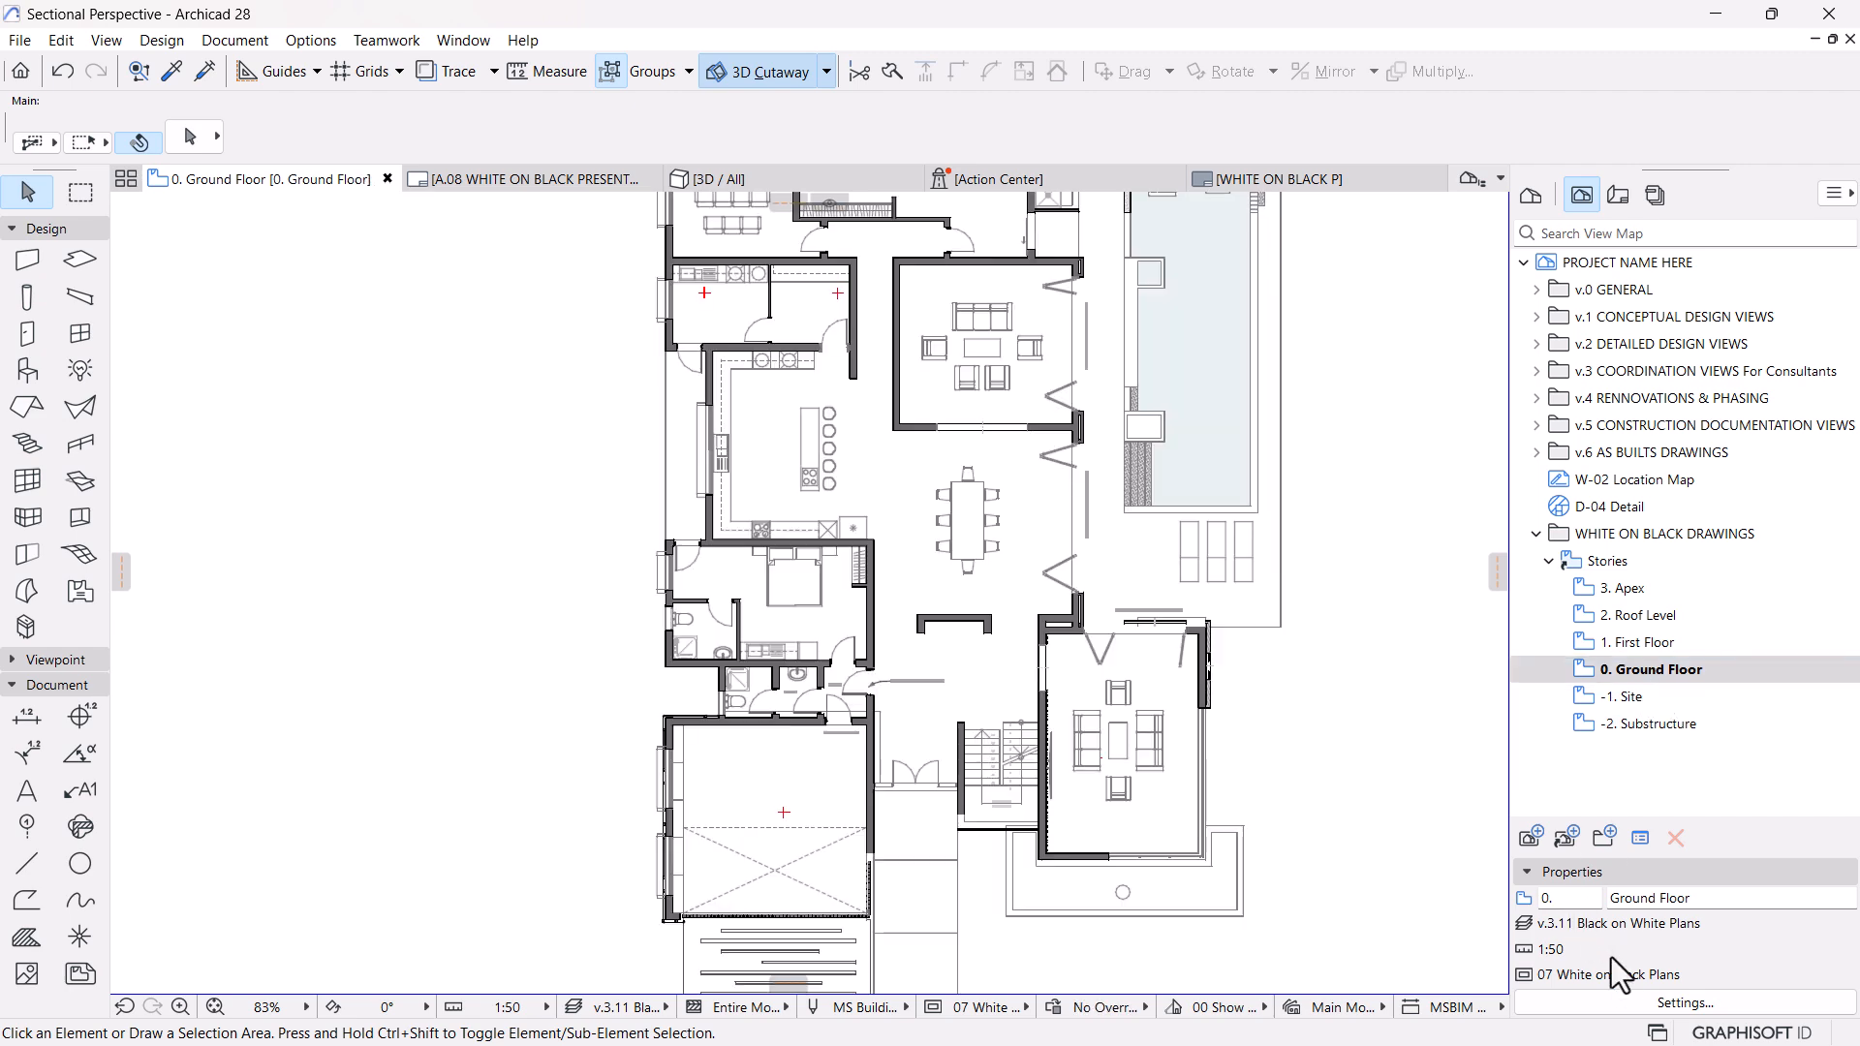
pyautogui.click(1684, 1004)
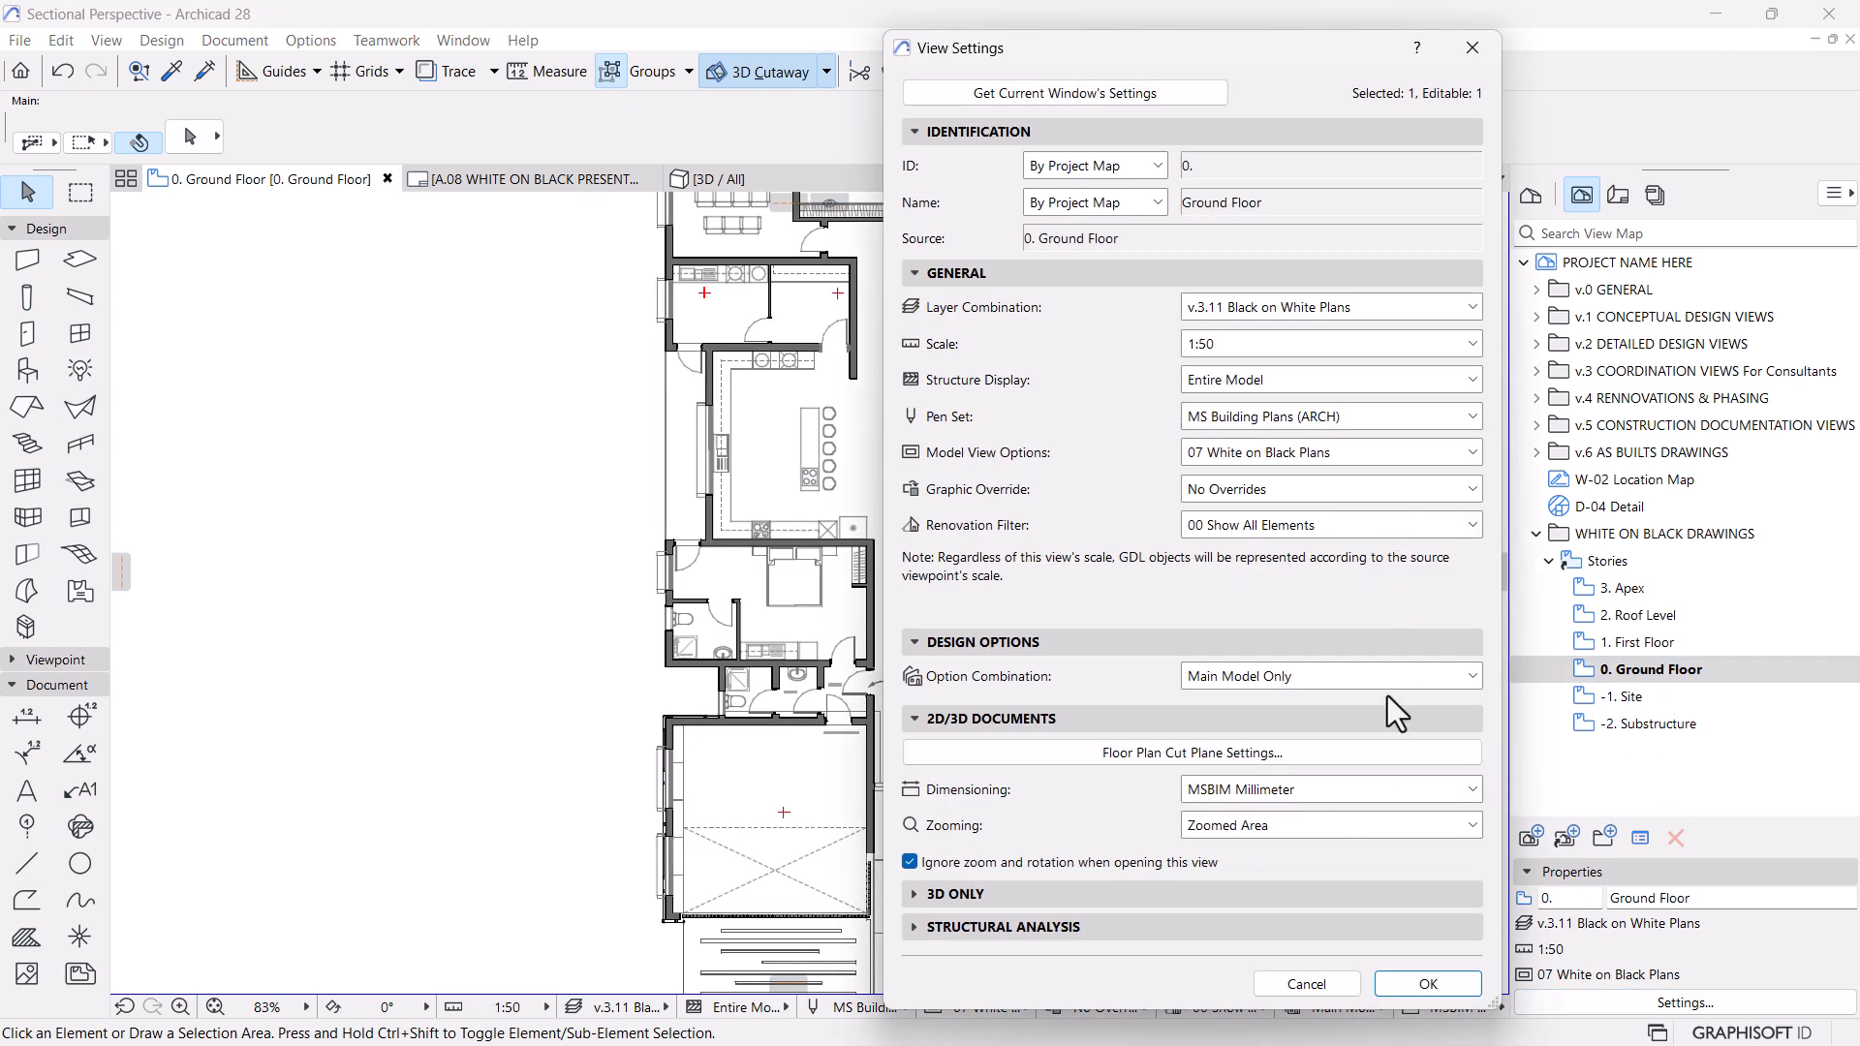
pyautogui.click(1283, 488)
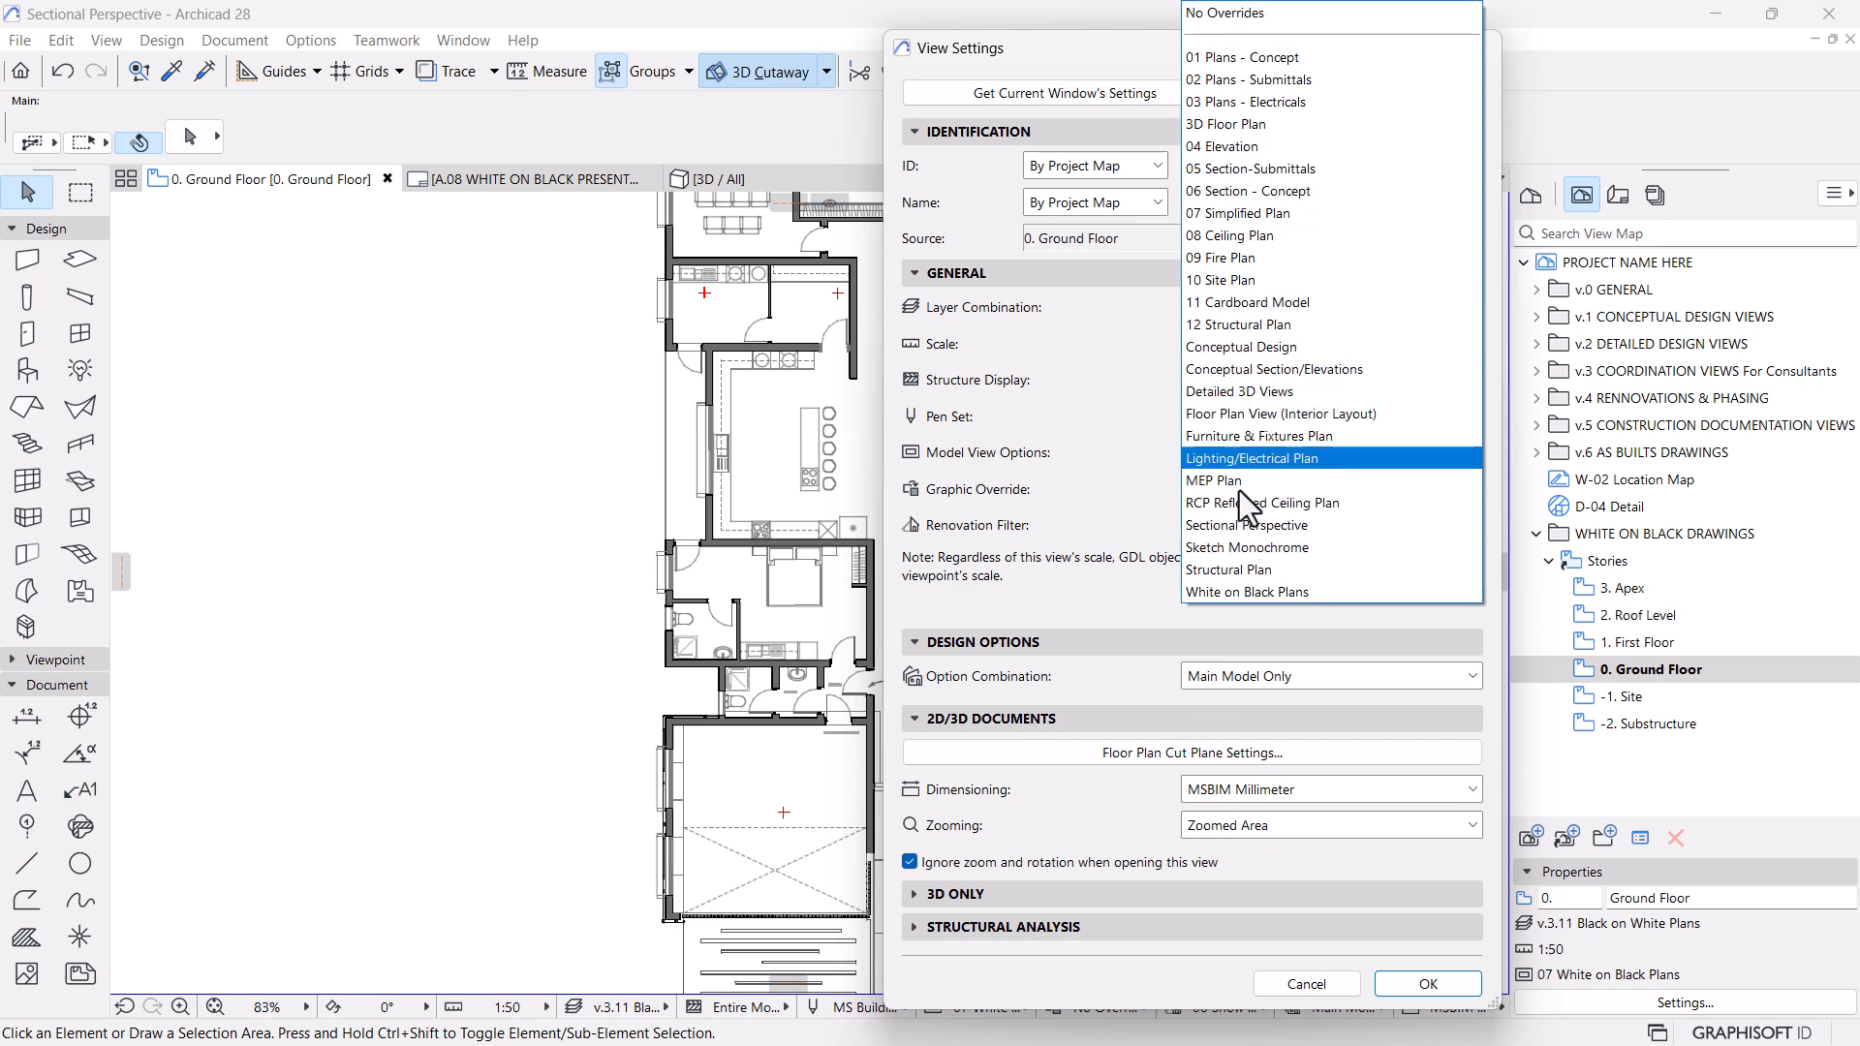
pyautogui.click(1229, 589)
pyautogui.click(1428, 983)
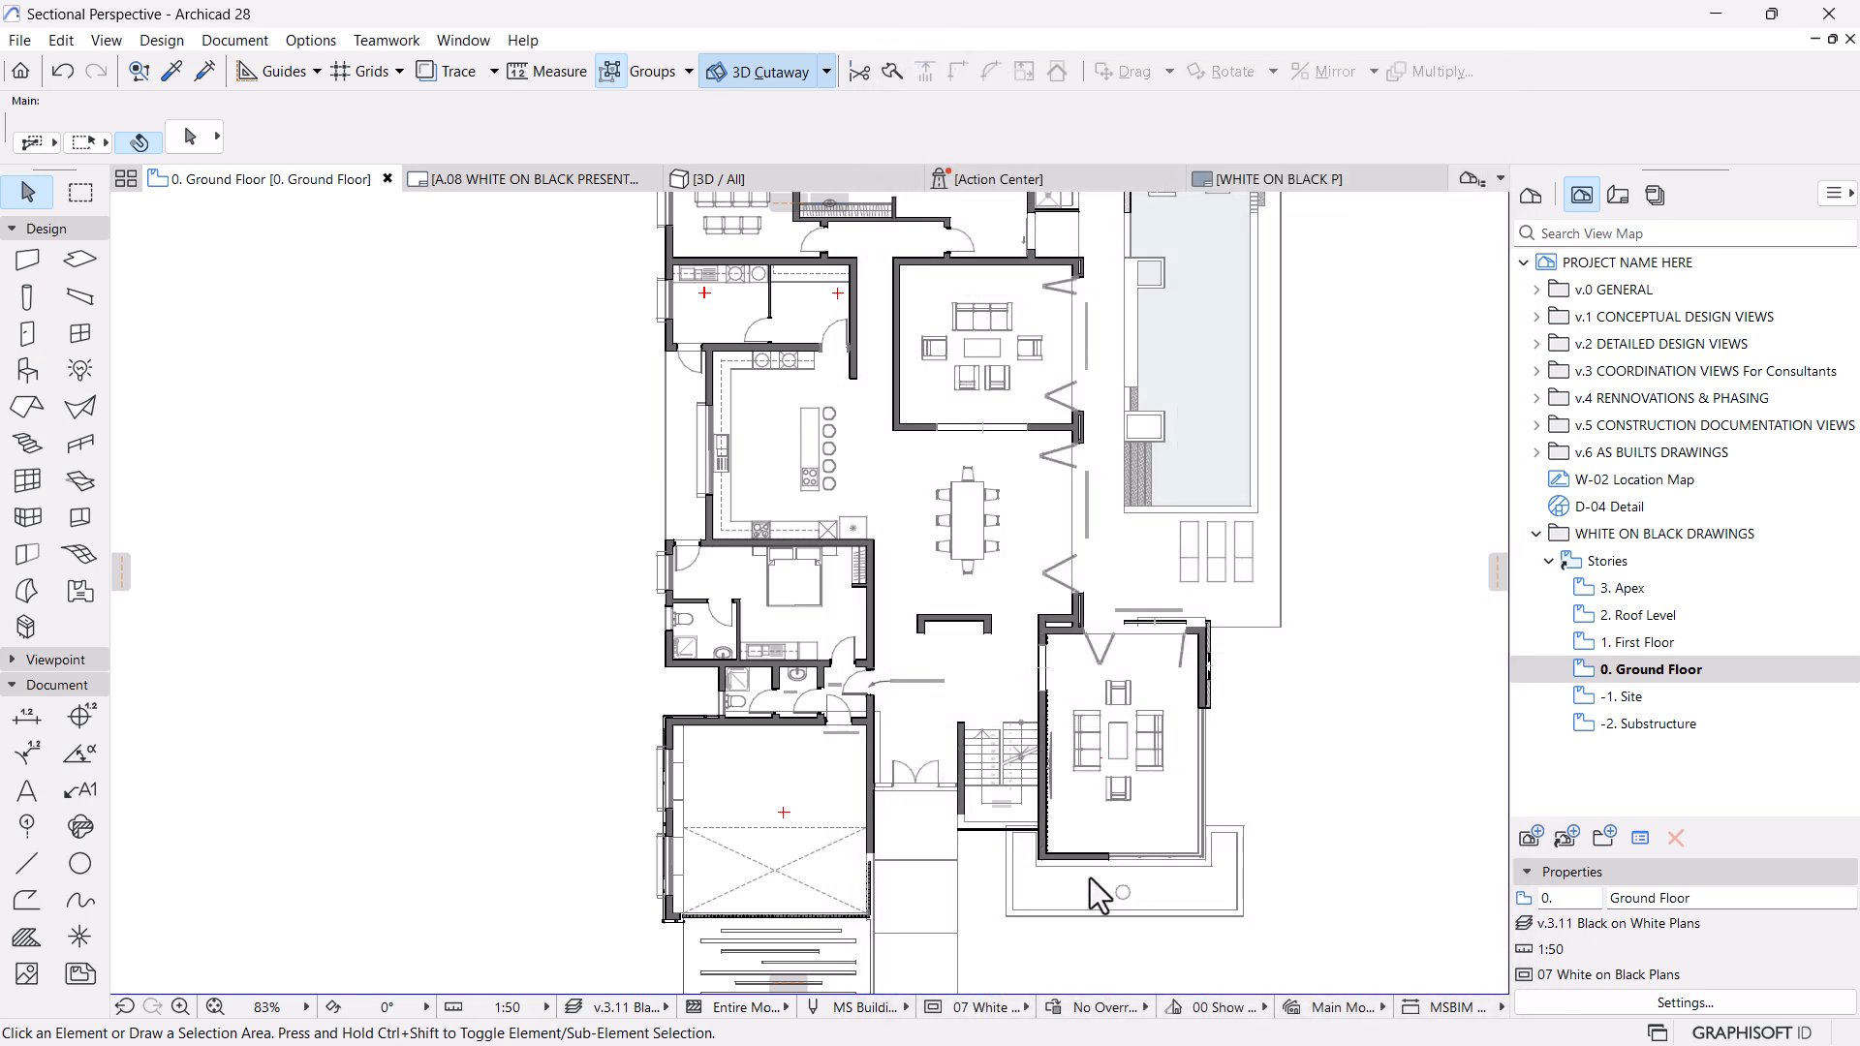
# Place the 0. Ground Floor view as a drawing on the A.08 WHITE ON BLACK PRESENTATION layout
pyautogui.click(532, 188)
pyautogui.moveTo(1647, 669)
pyautogui.mouseDown()
pyautogui.moveTo(1550, 686)
pyautogui.moveTo(875, 683)
pyautogui.mouseUp()
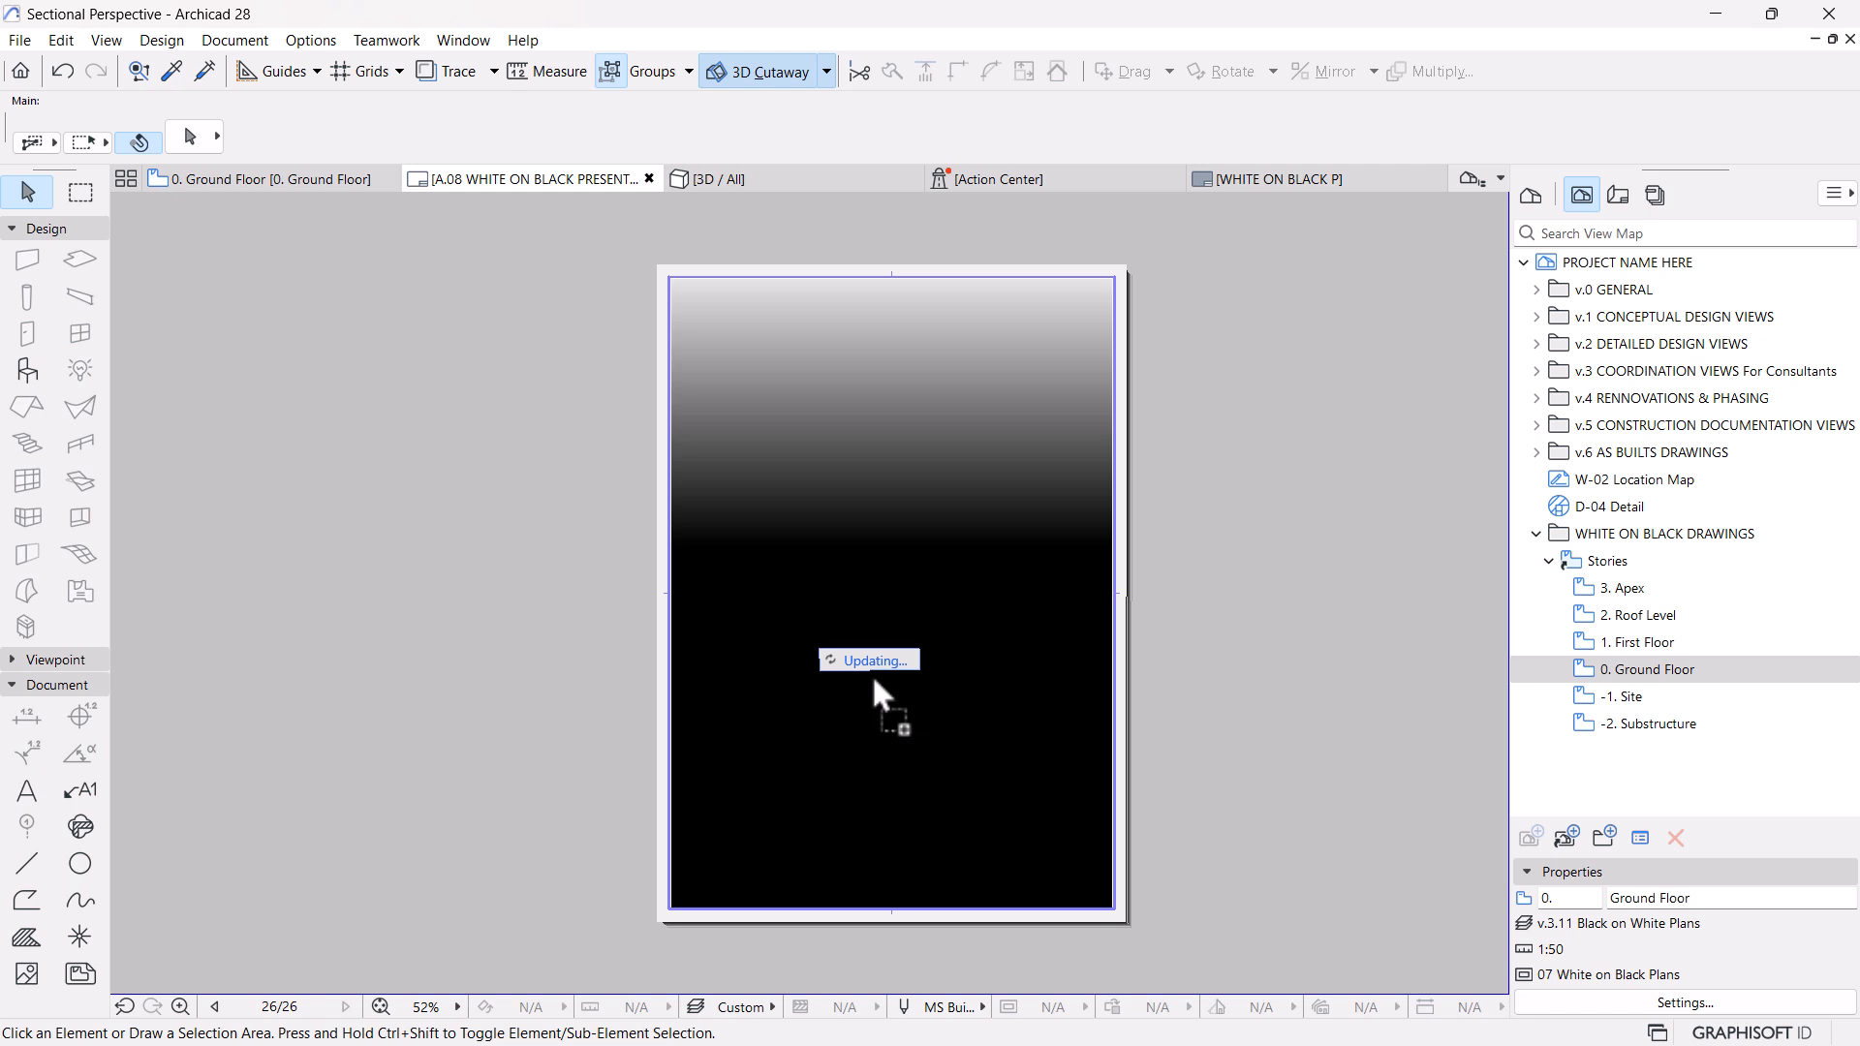
pyautogui.scroll(-3, 872, 678)
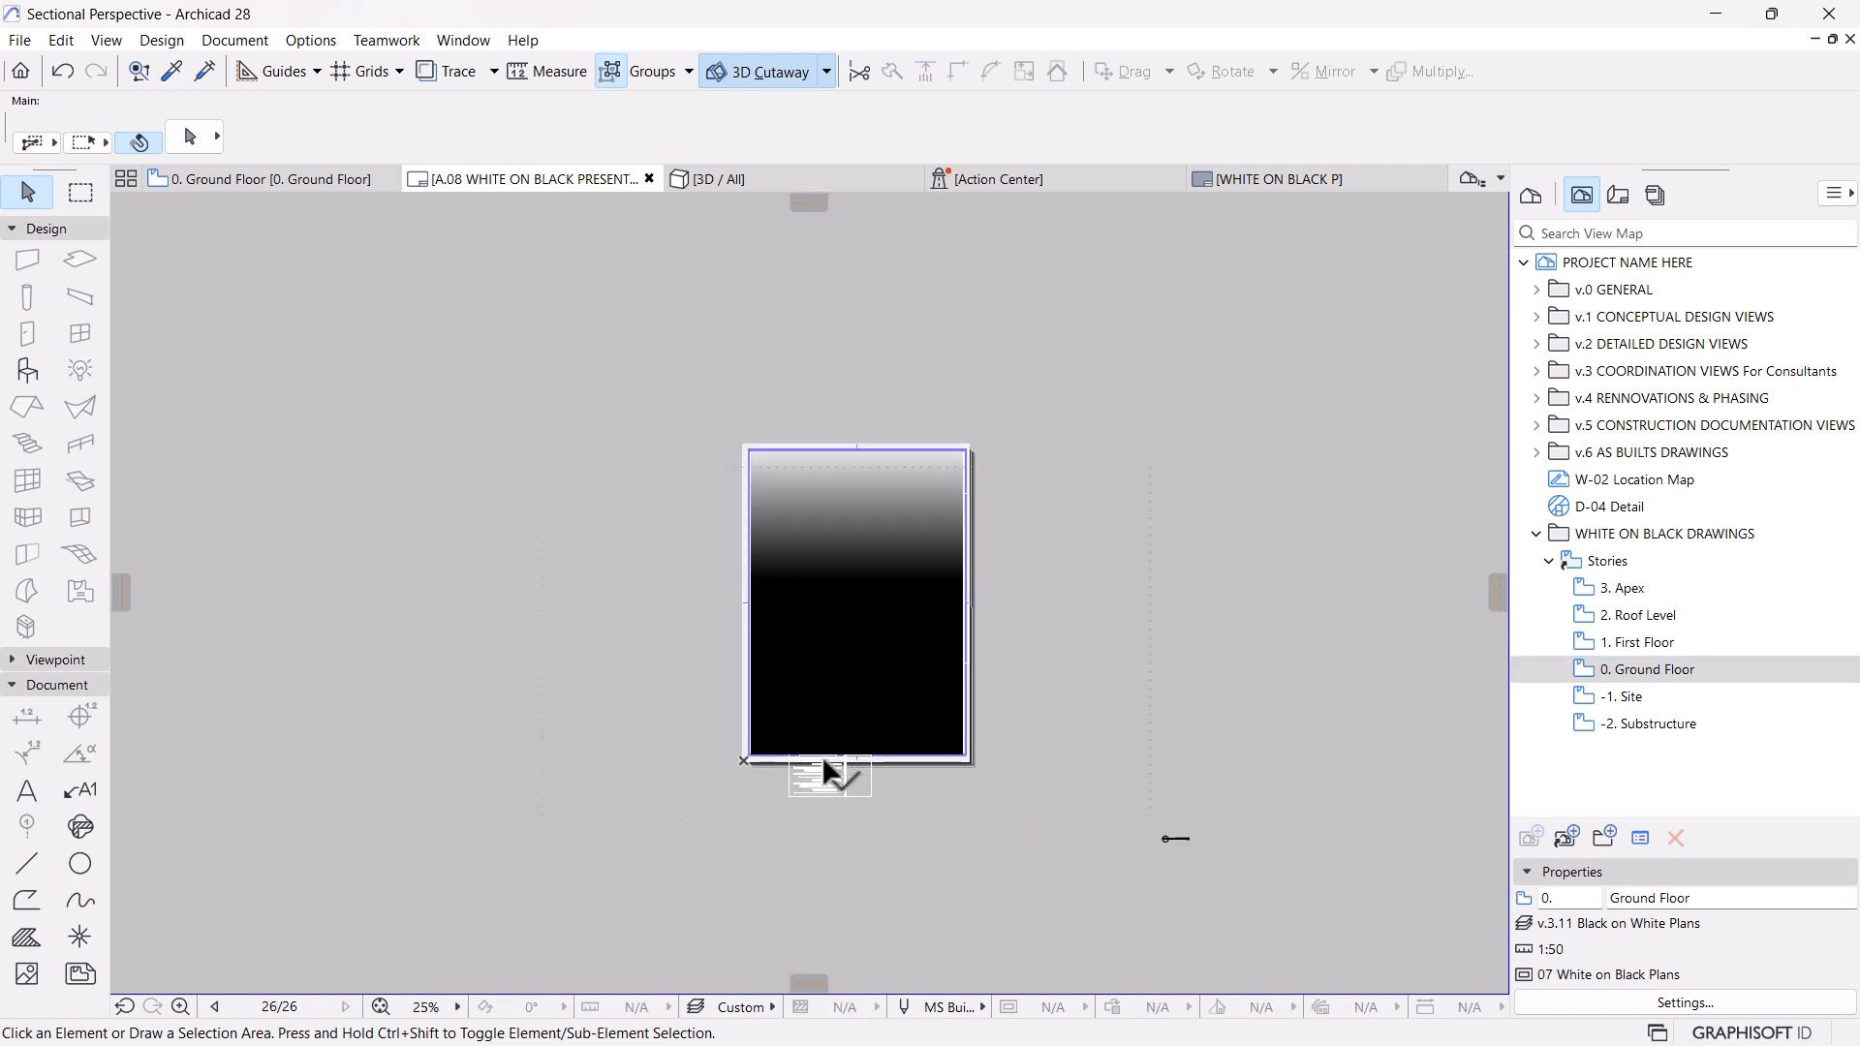
# Change the ground floor drawing's display order so it lies in front of the gradient background
pyautogui.rightClick(1209, 538)
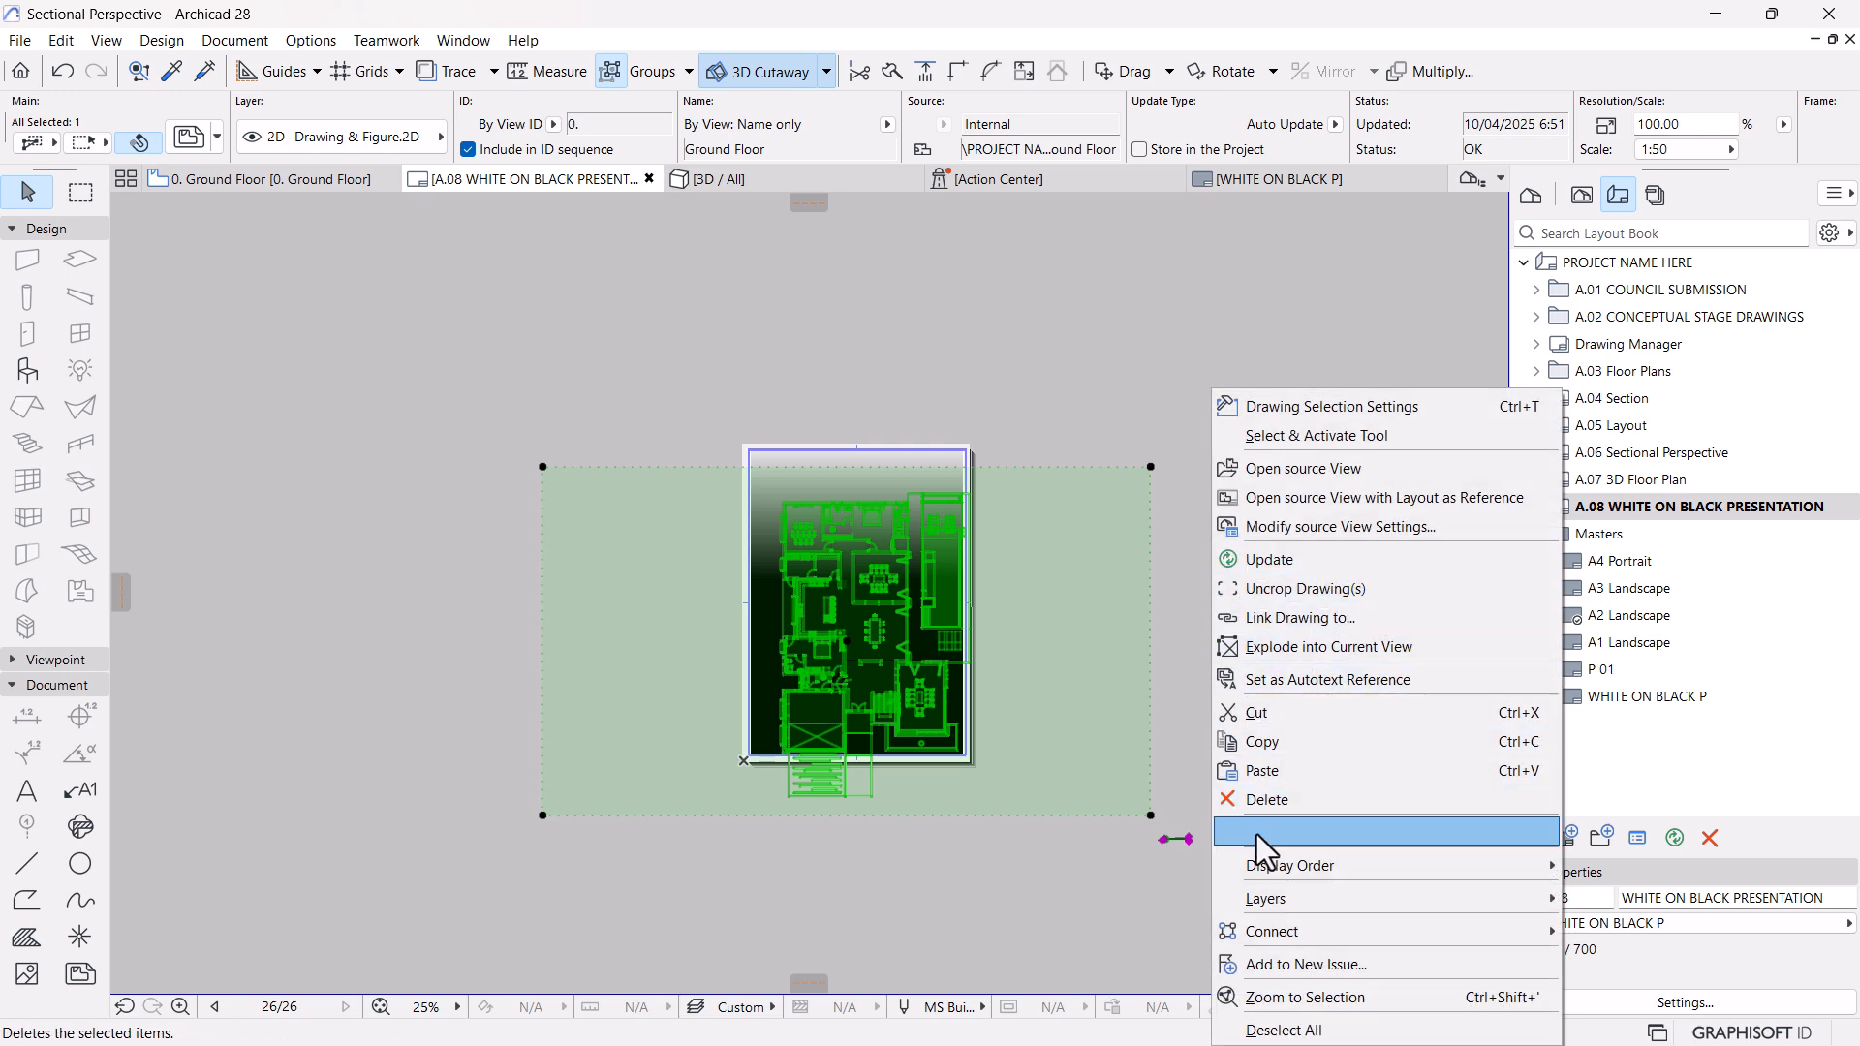
pyautogui.moveTo(1255, 866)
pyautogui.click(1589, 866)
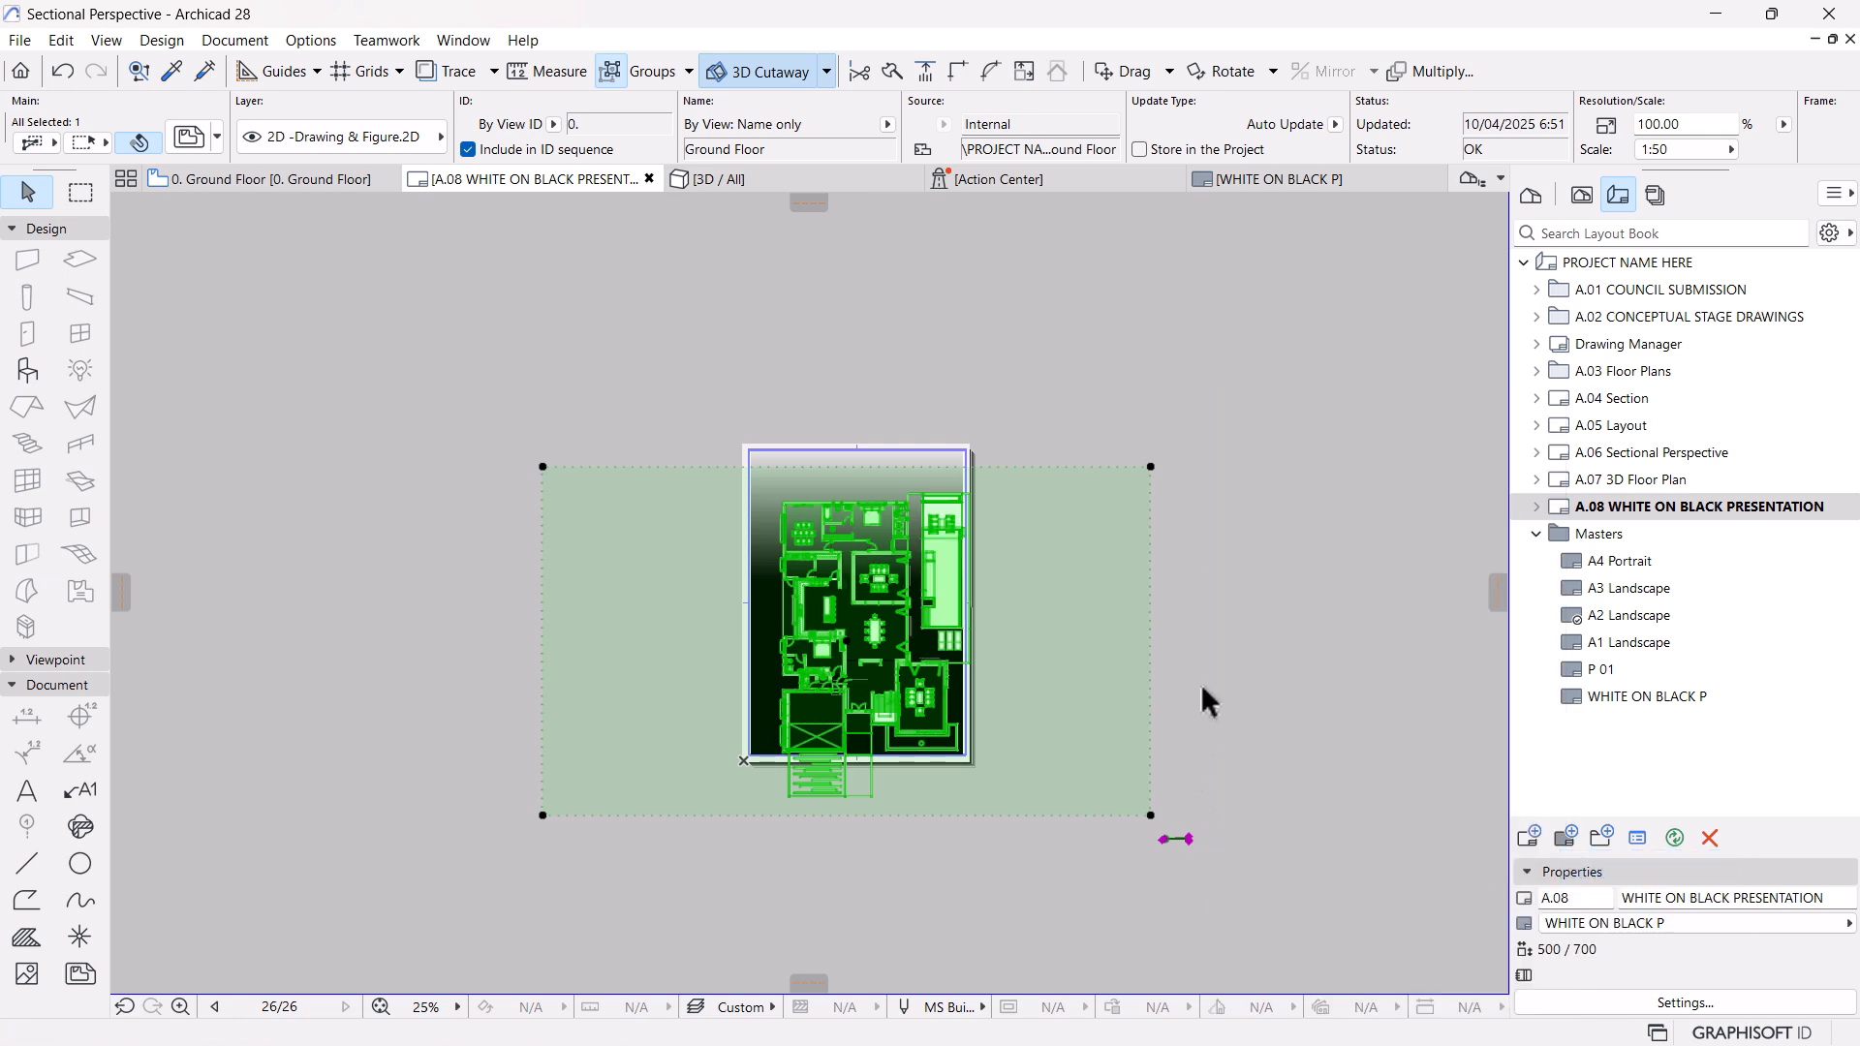
pyautogui.click(1228, 637)
# Crop the ground floor drawing's frame on all four sides around the plan, to about 464 by 706 mm
pyautogui.scroll(3, 871, 661)
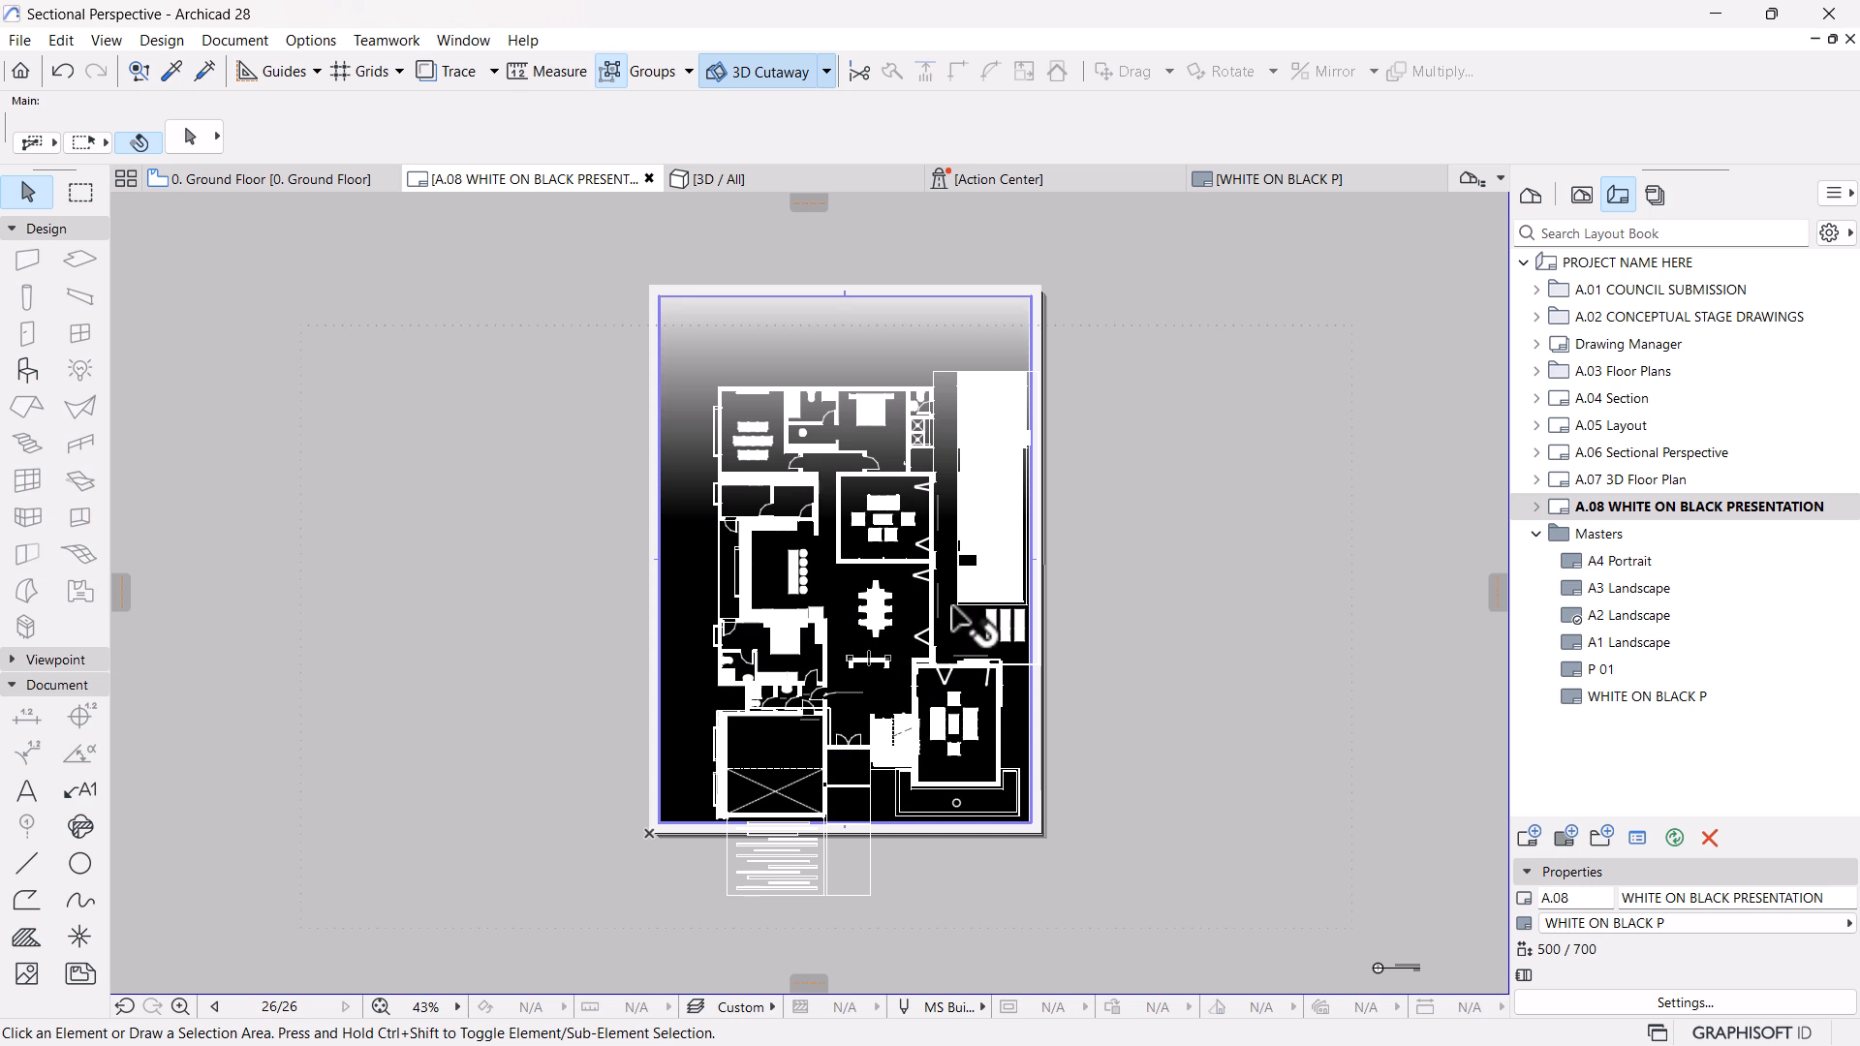
pyautogui.click(953, 606)
pyautogui.click(1352, 484)
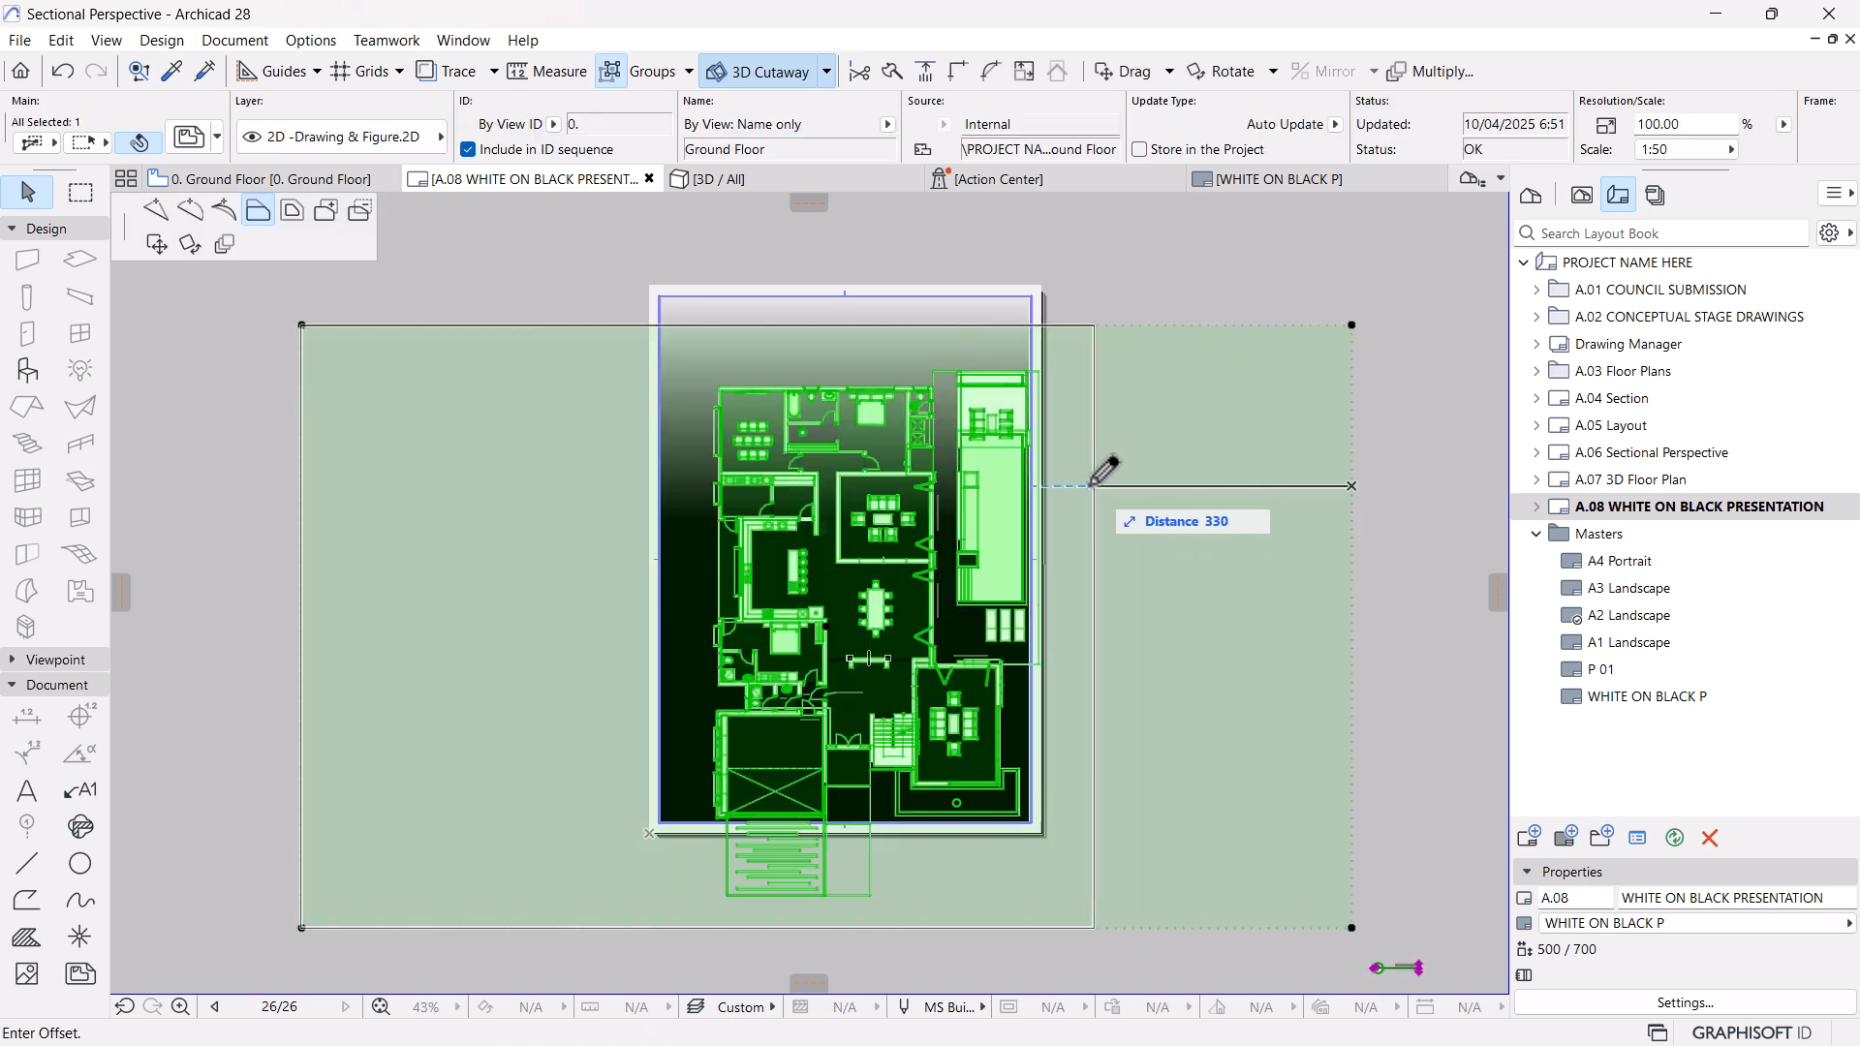
pyautogui.click(1056, 486)
pyautogui.click(301, 405)
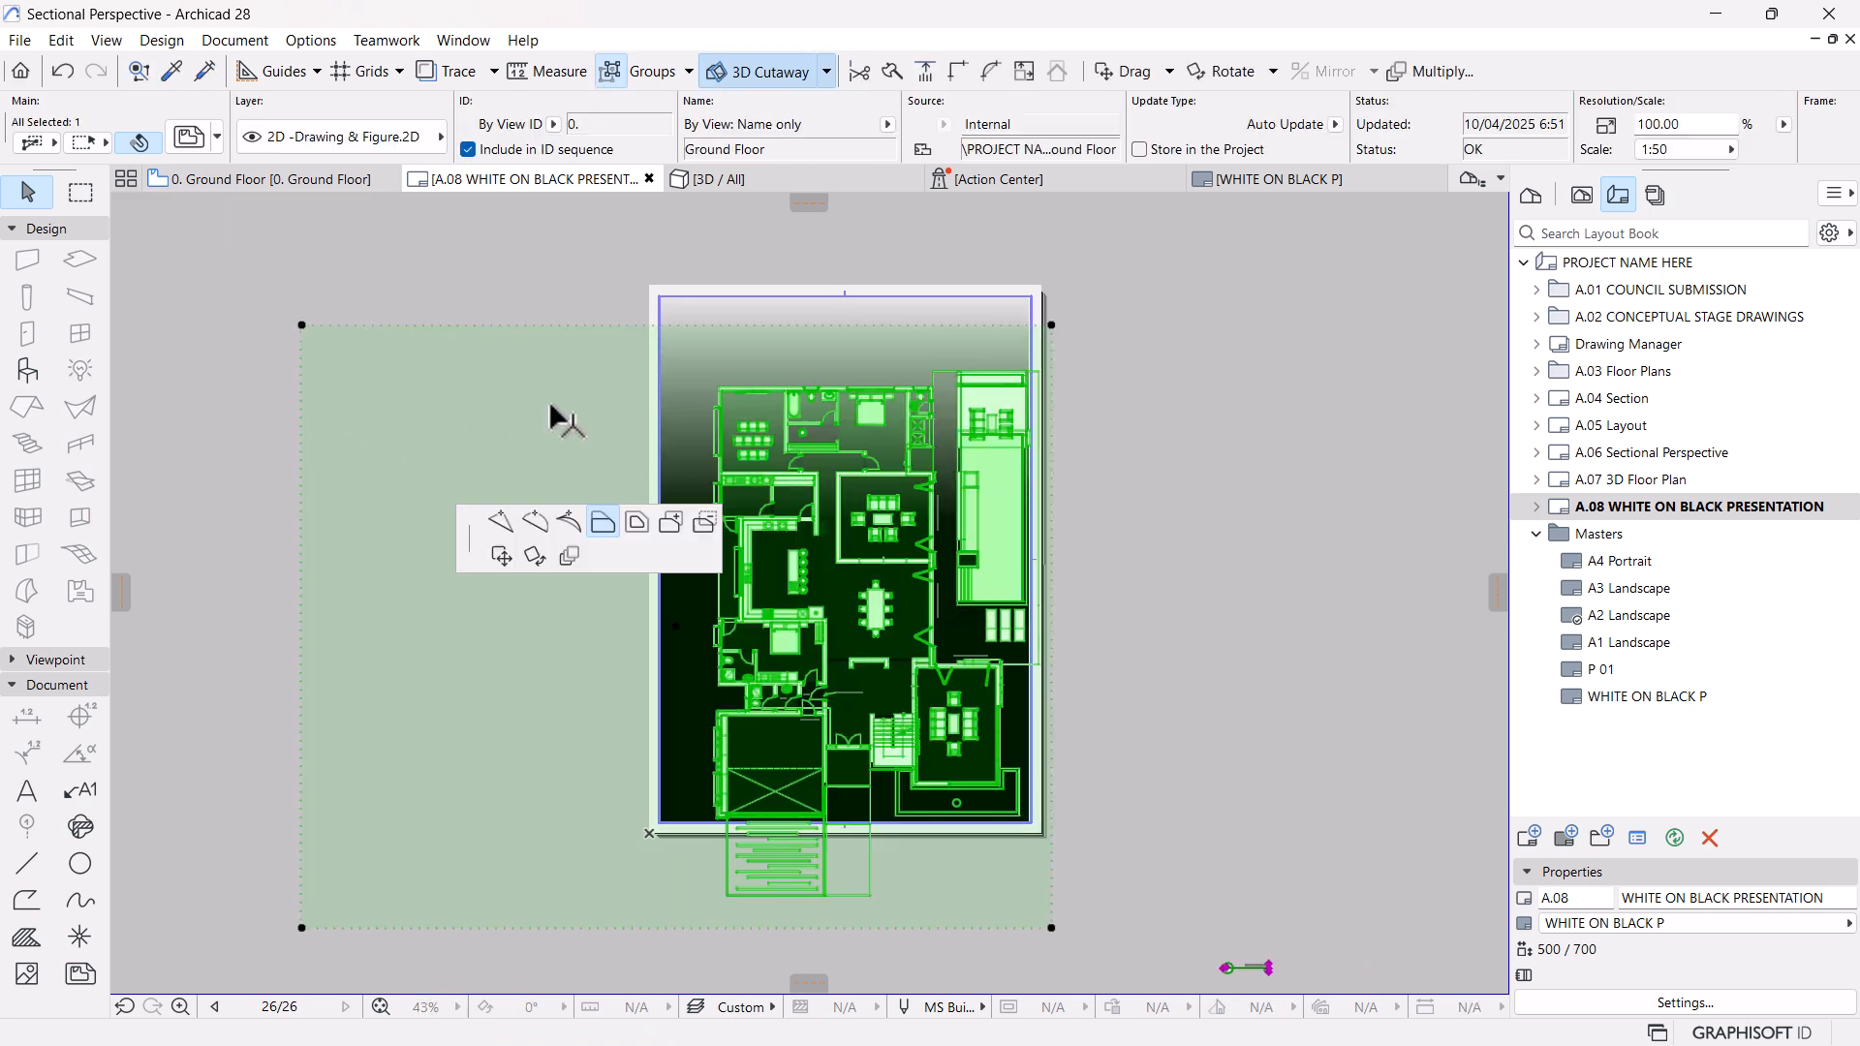
pyautogui.click(690, 392)
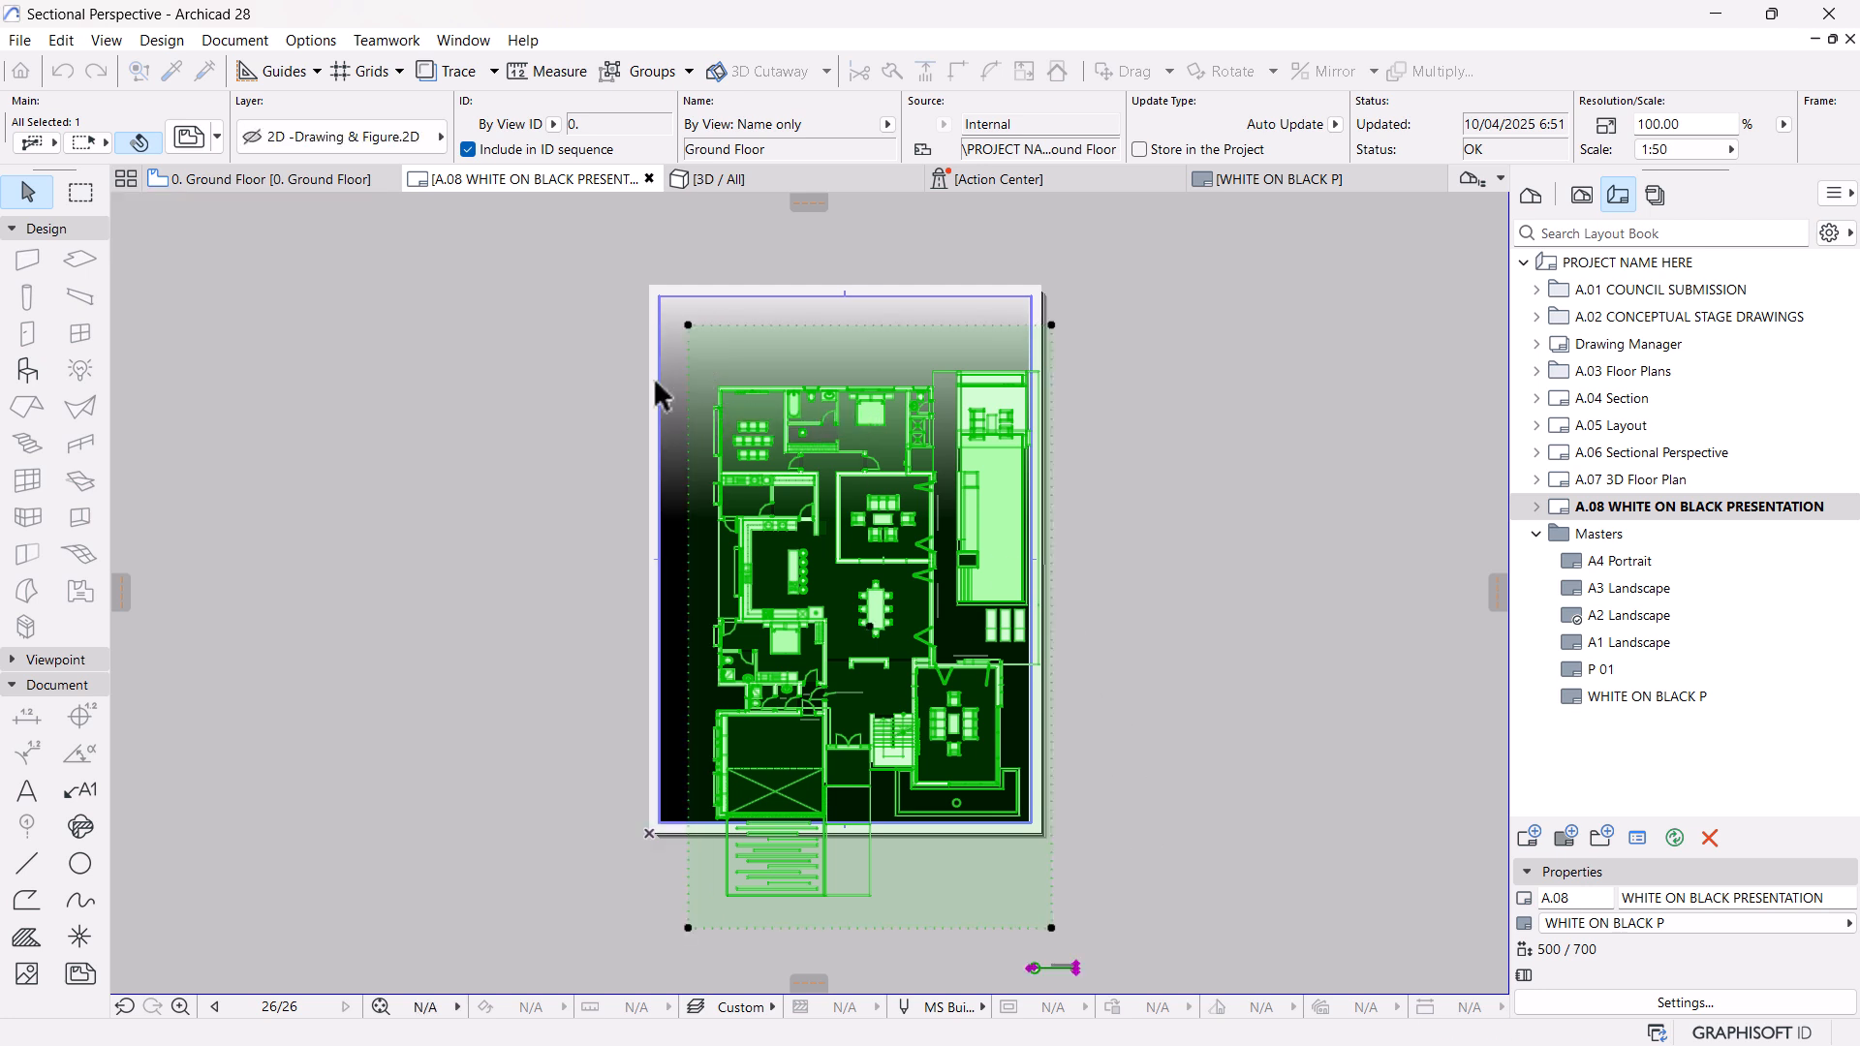
pyautogui.click(916, 908)
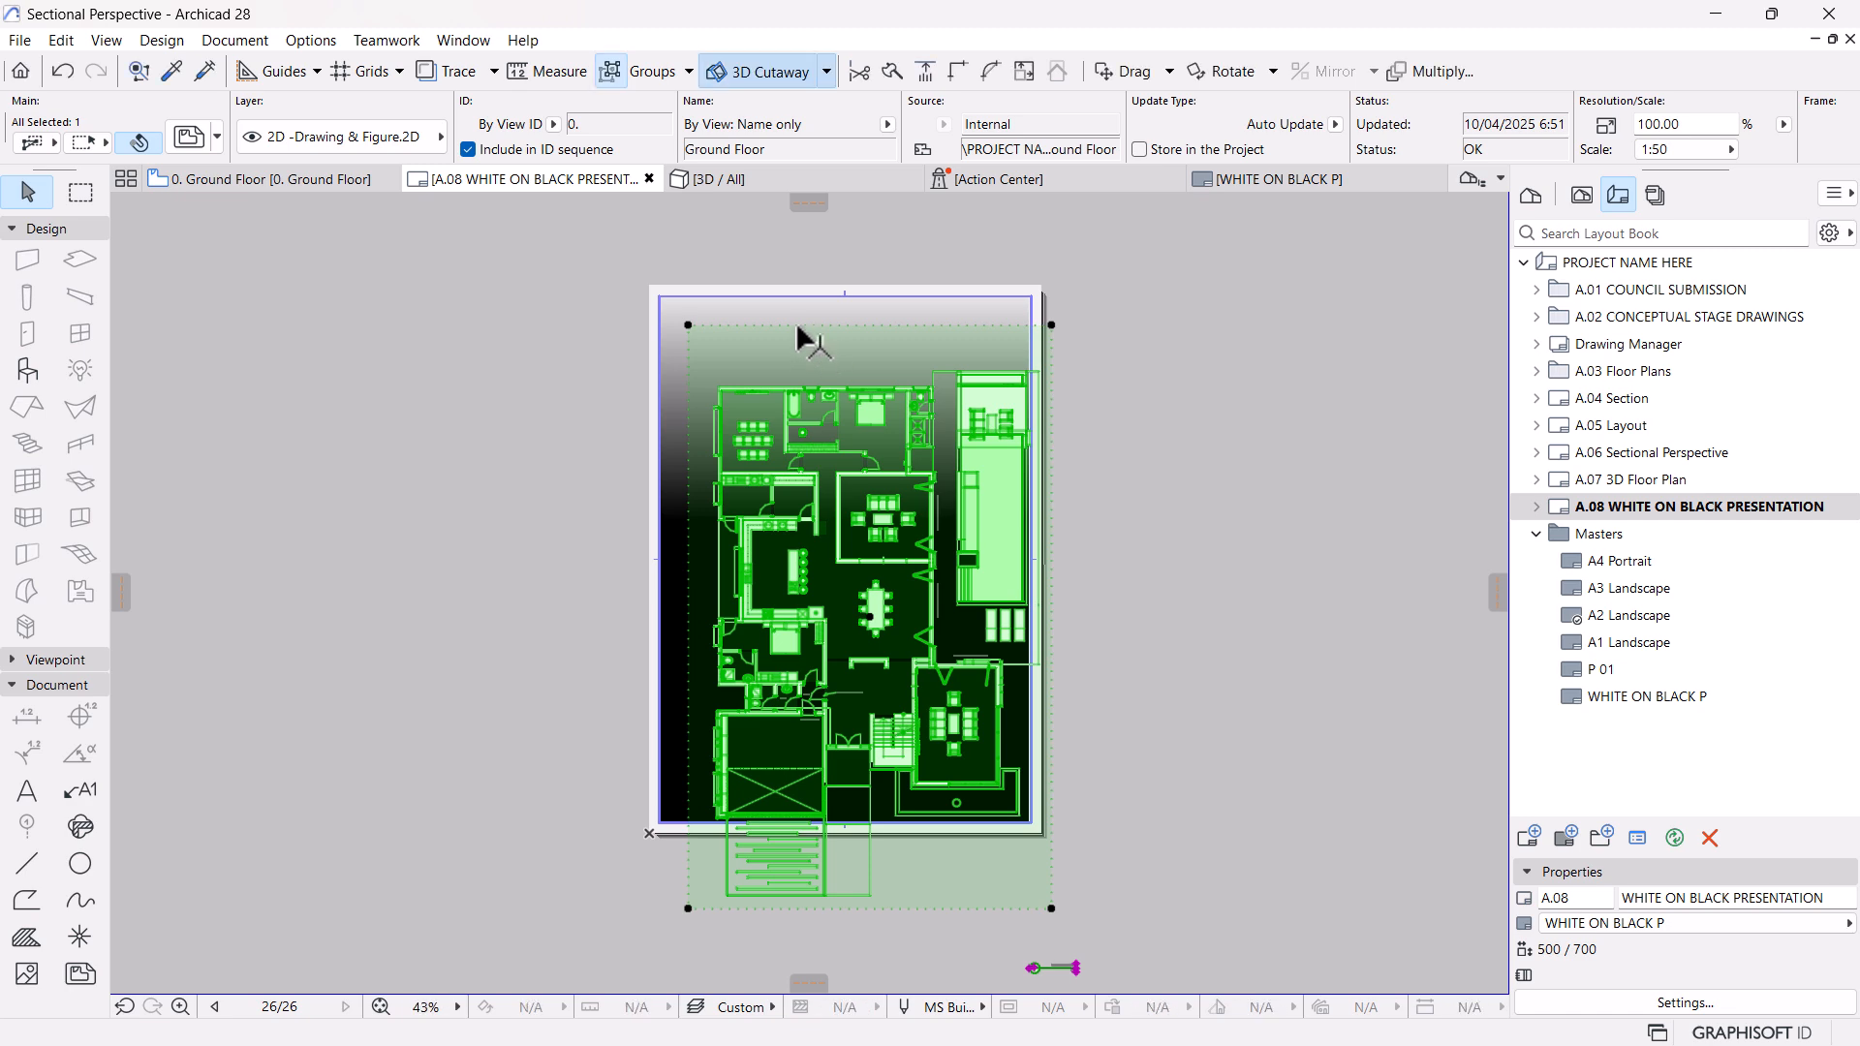
pyautogui.click(810, 356)
# Set the ground floor drawing to No Title and change its angle to turn the plan a quarter turn counter-clockwise
pyautogui.click(193, 143)
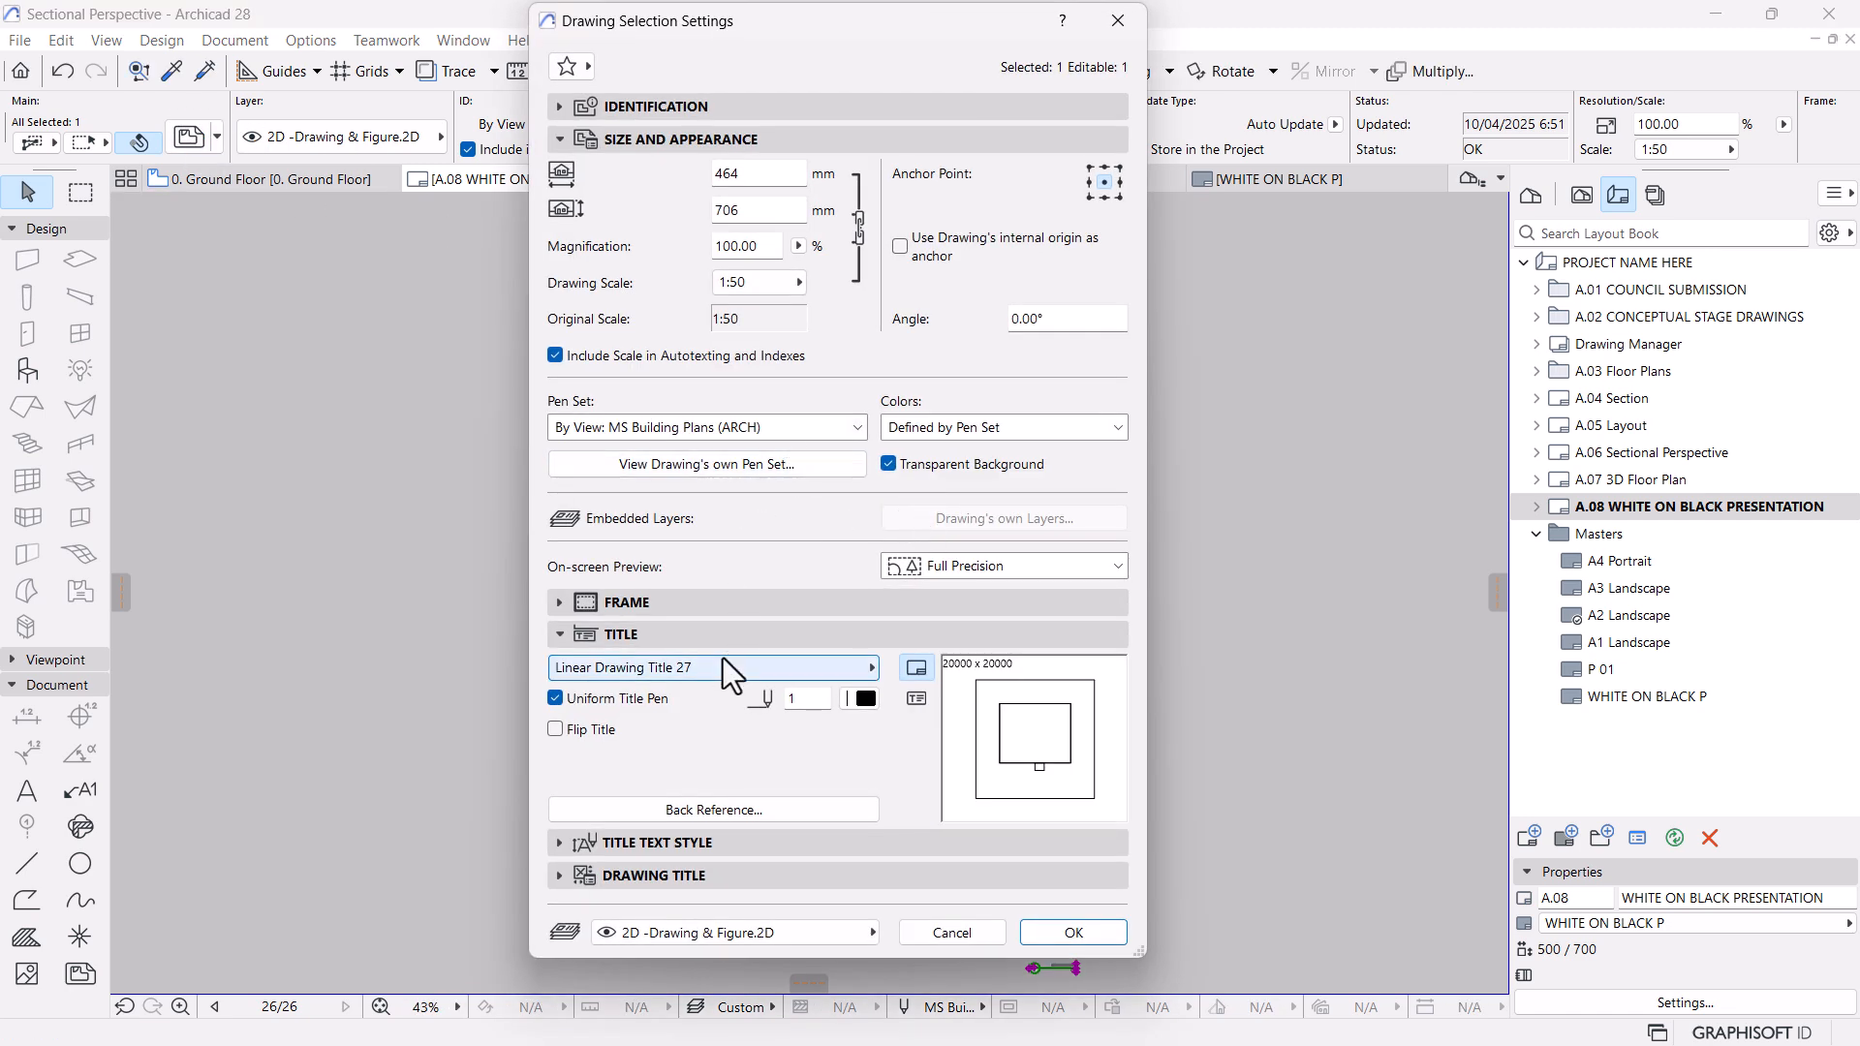
pyautogui.click(725, 667)
pyautogui.click(906, 668)
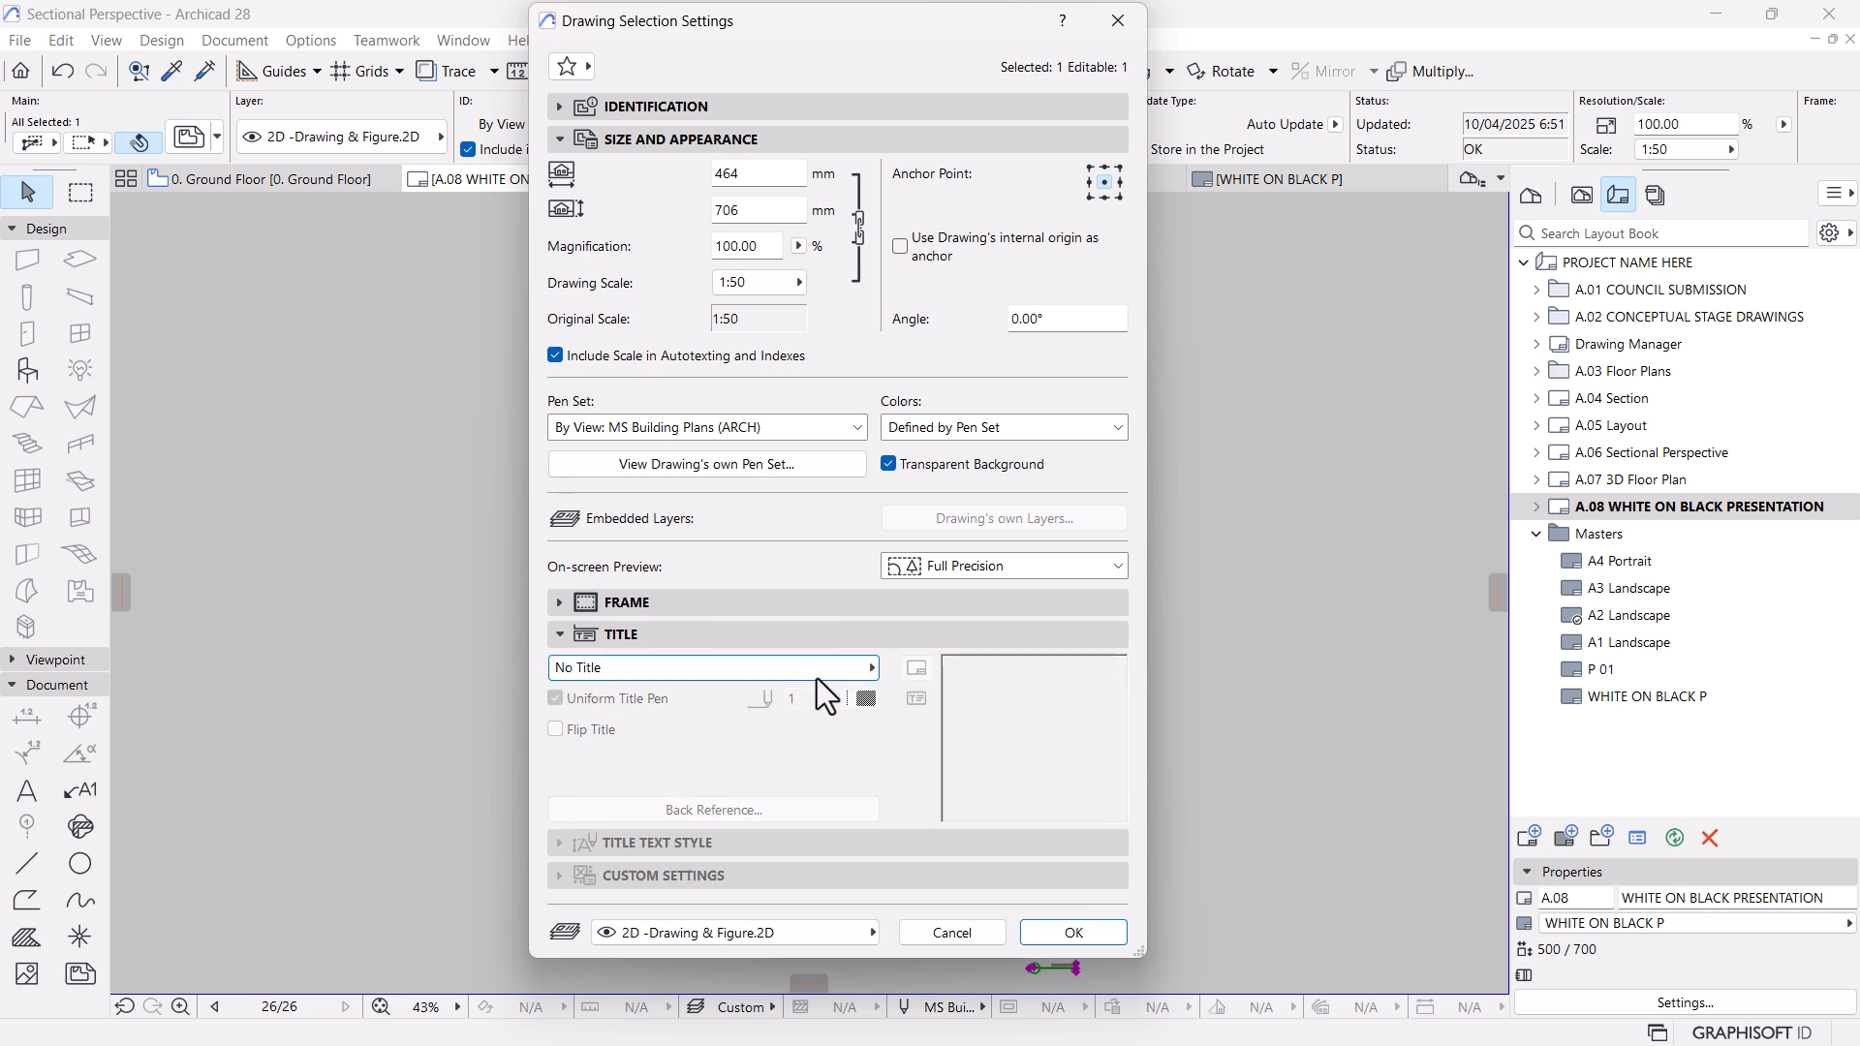
pyautogui.click(1055, 327)
pyautogui.press('Return')
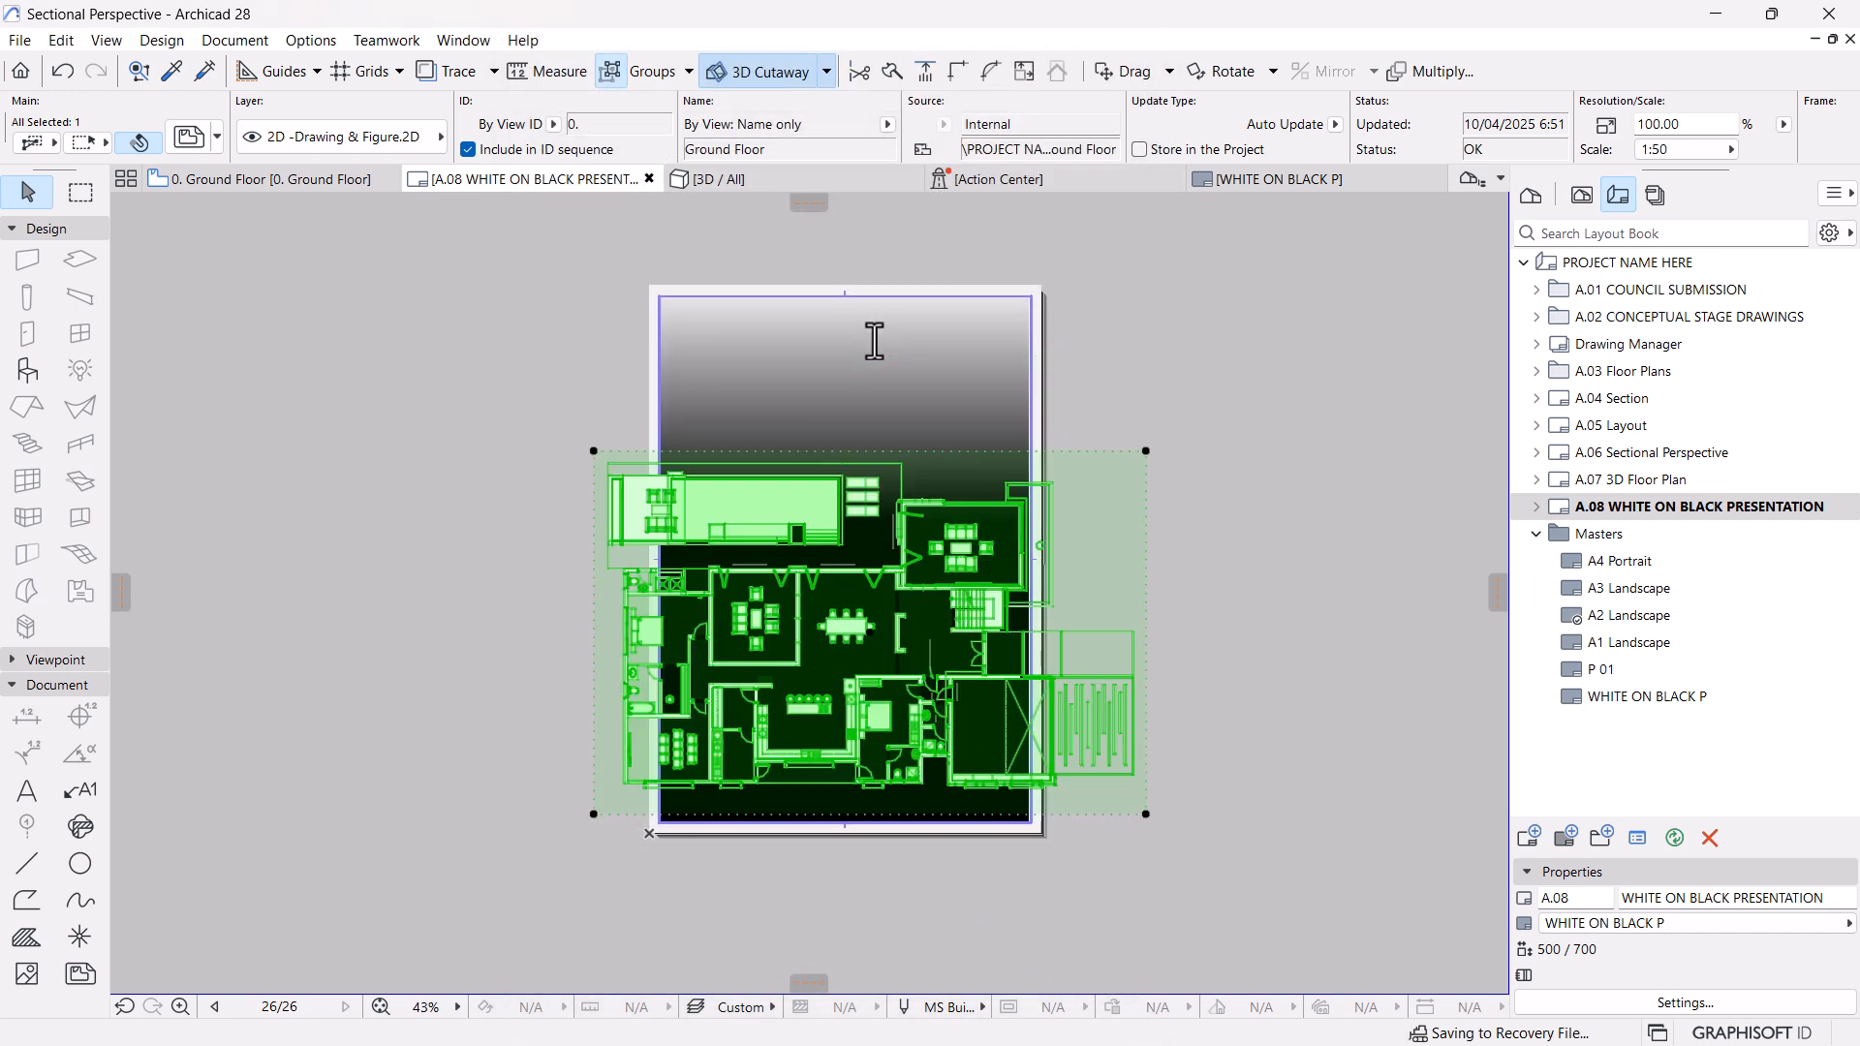
# Rotate the ground floor drawing 180° about a point near the middle of the plan
pyautogui.hotkey('ctrl', 'e')
pyautogui.click(870, 633)
pyautogui.click(1302, 631)
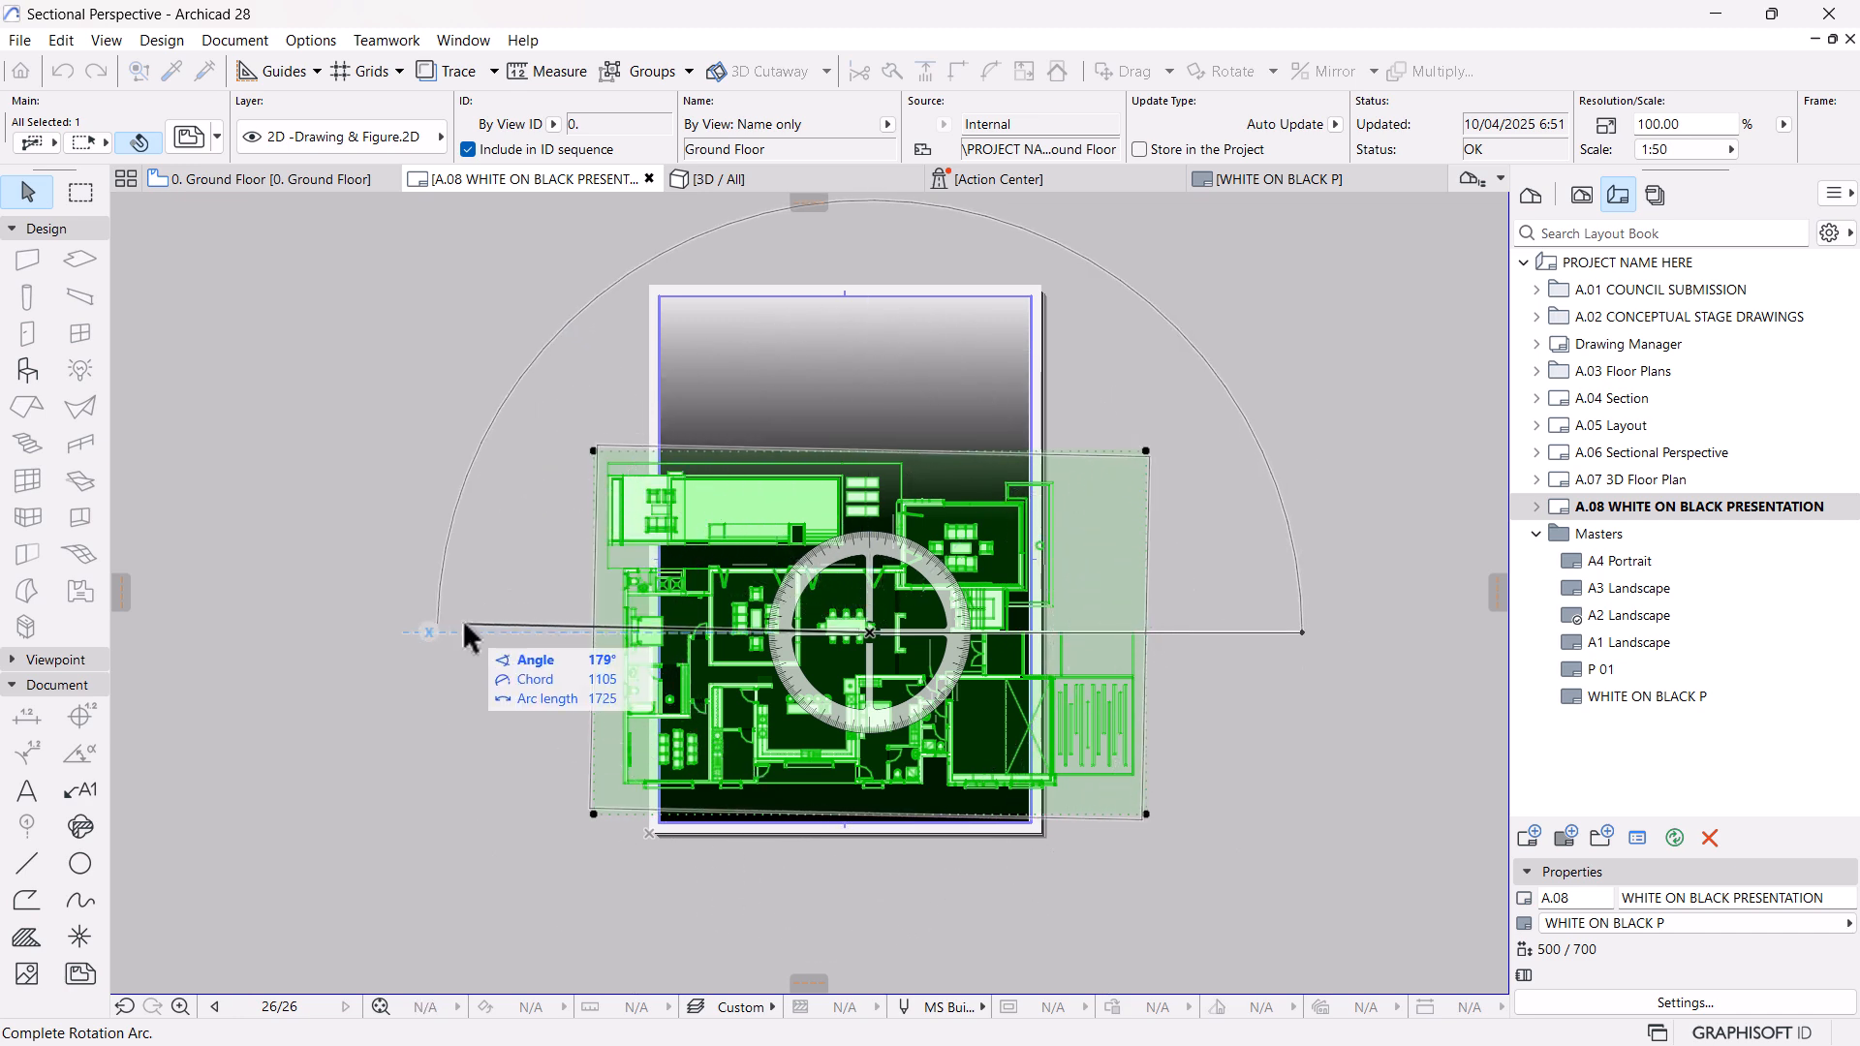
pyautogui.click(430, 632)
pyautogui.scroll(4, 914, 643)
pyautogui.hotkey('ctrl', 'k')
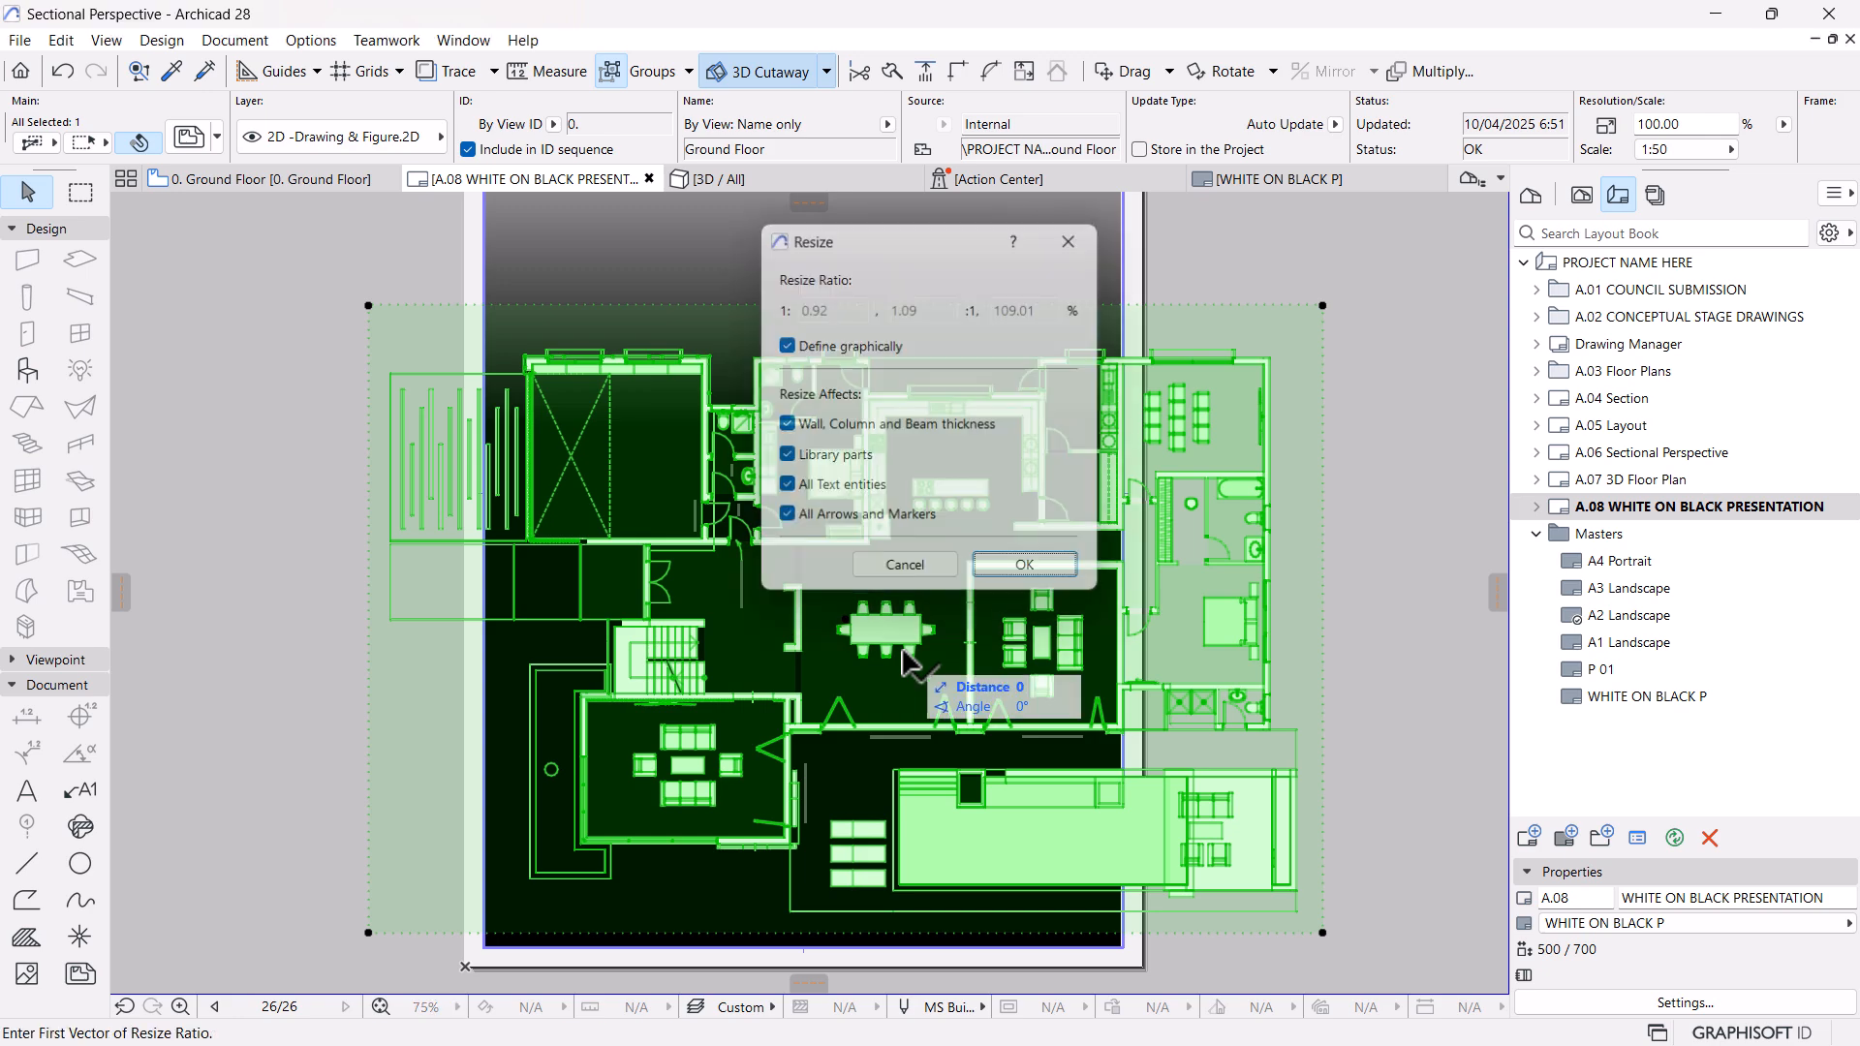
pyautogui.press('Return')
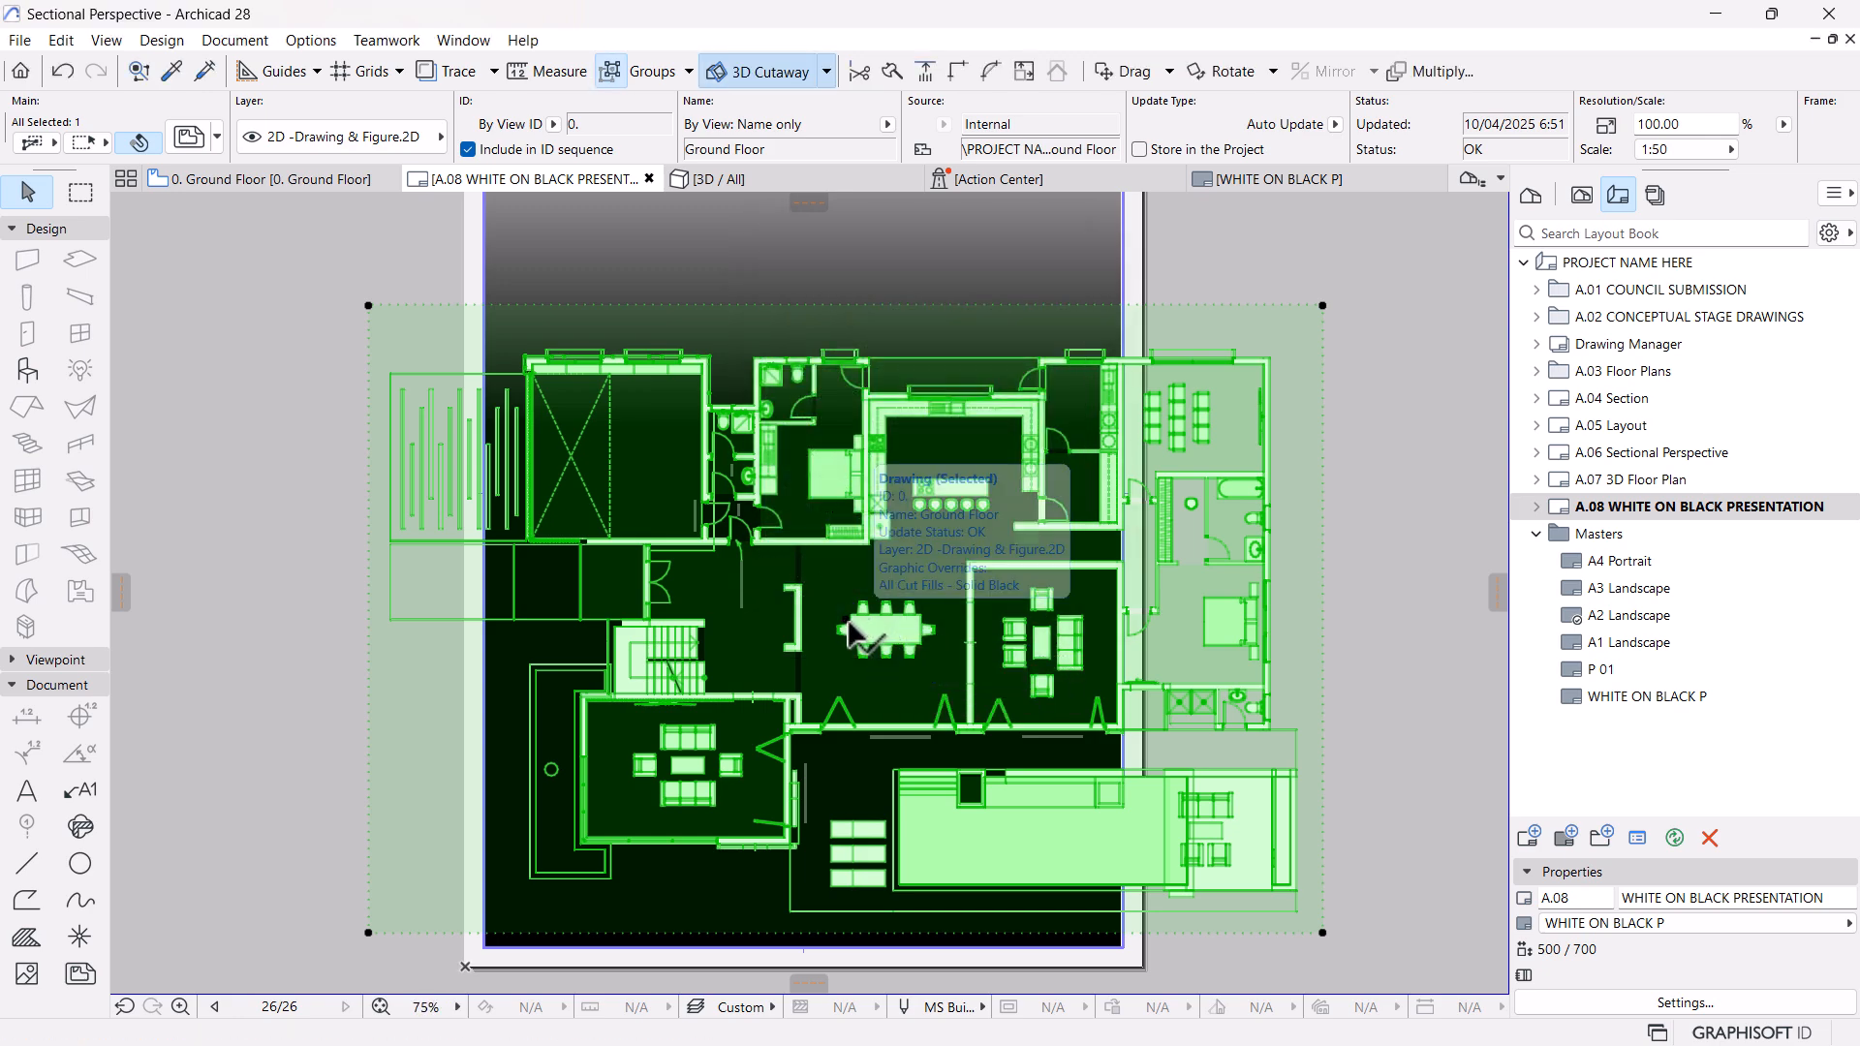
pyautogui.hotkey('ctrl', 'l')
pyautogui.press('Escape')
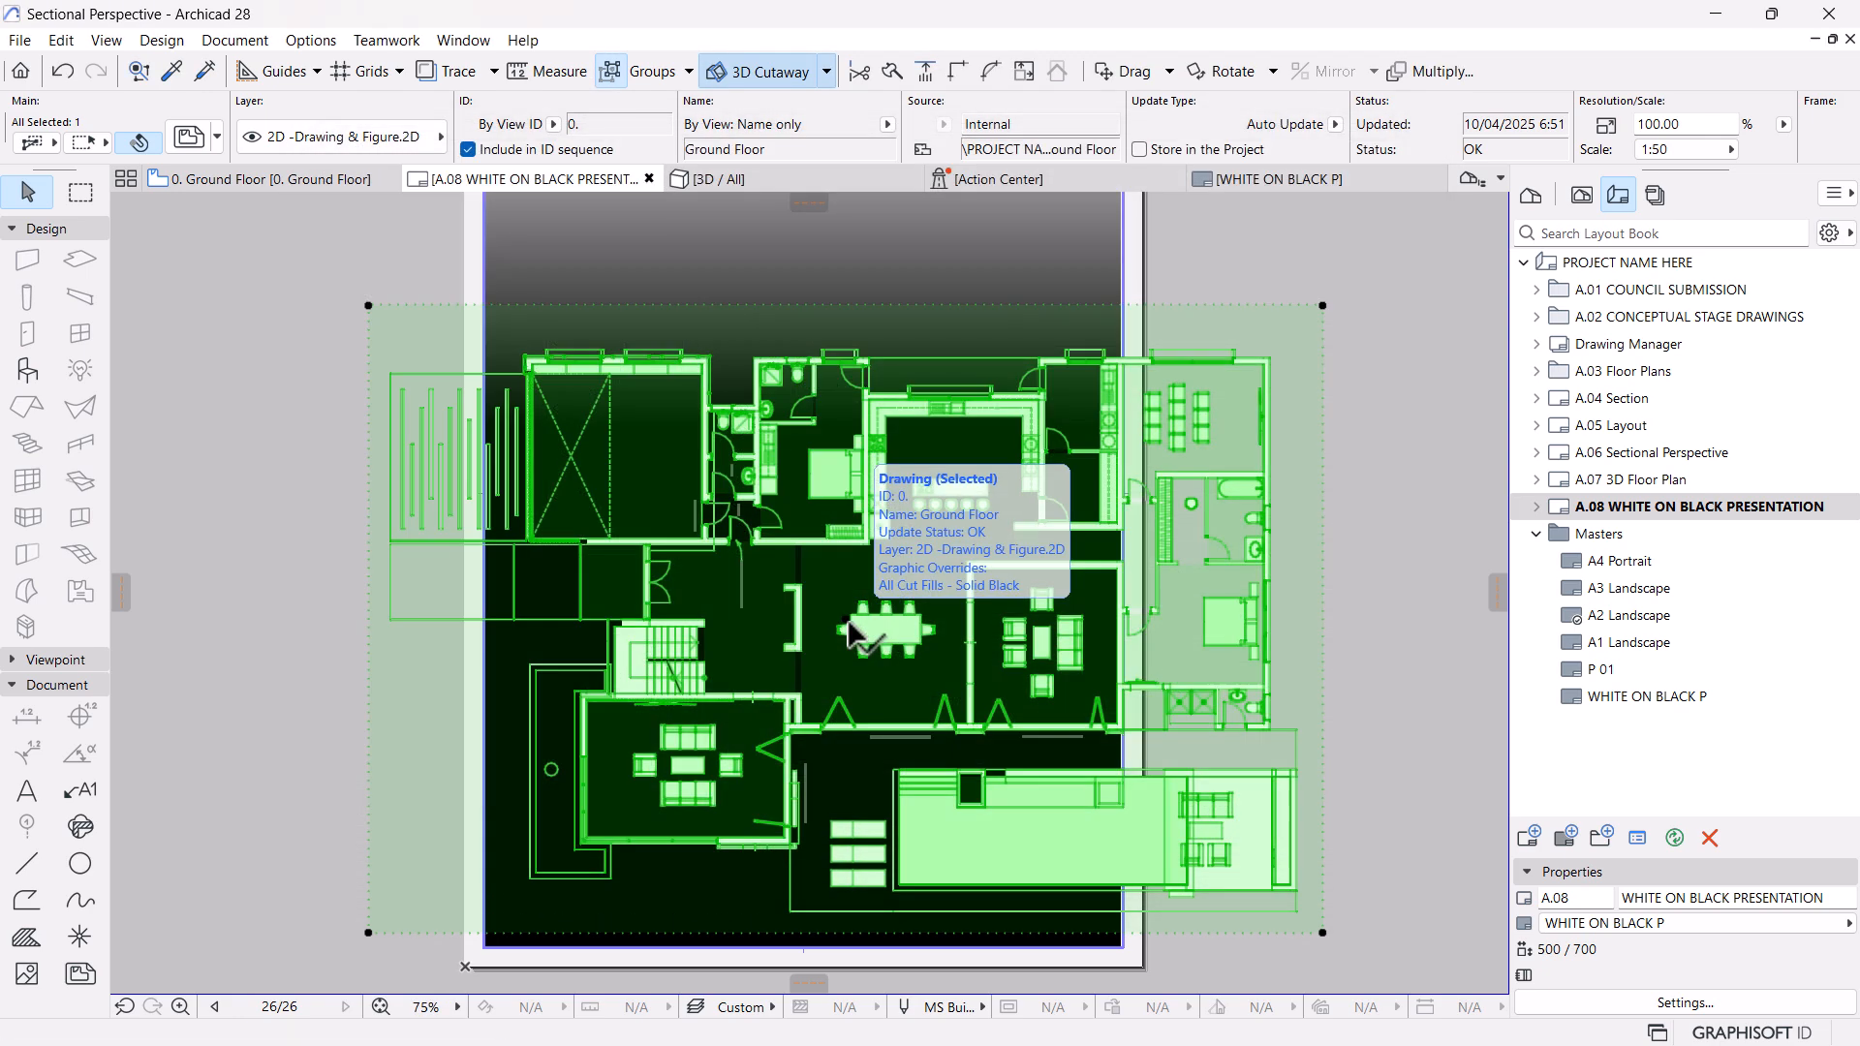
# Resize the ground floor drawing graphically to about 54% magnification so that it fits within the layout's width
pyautogui.hotkey('ctrl', 'k')
pyautogui.click(1023, 568)
pyautogui.click(846, 617)
pyautogui.click(1255, 619)
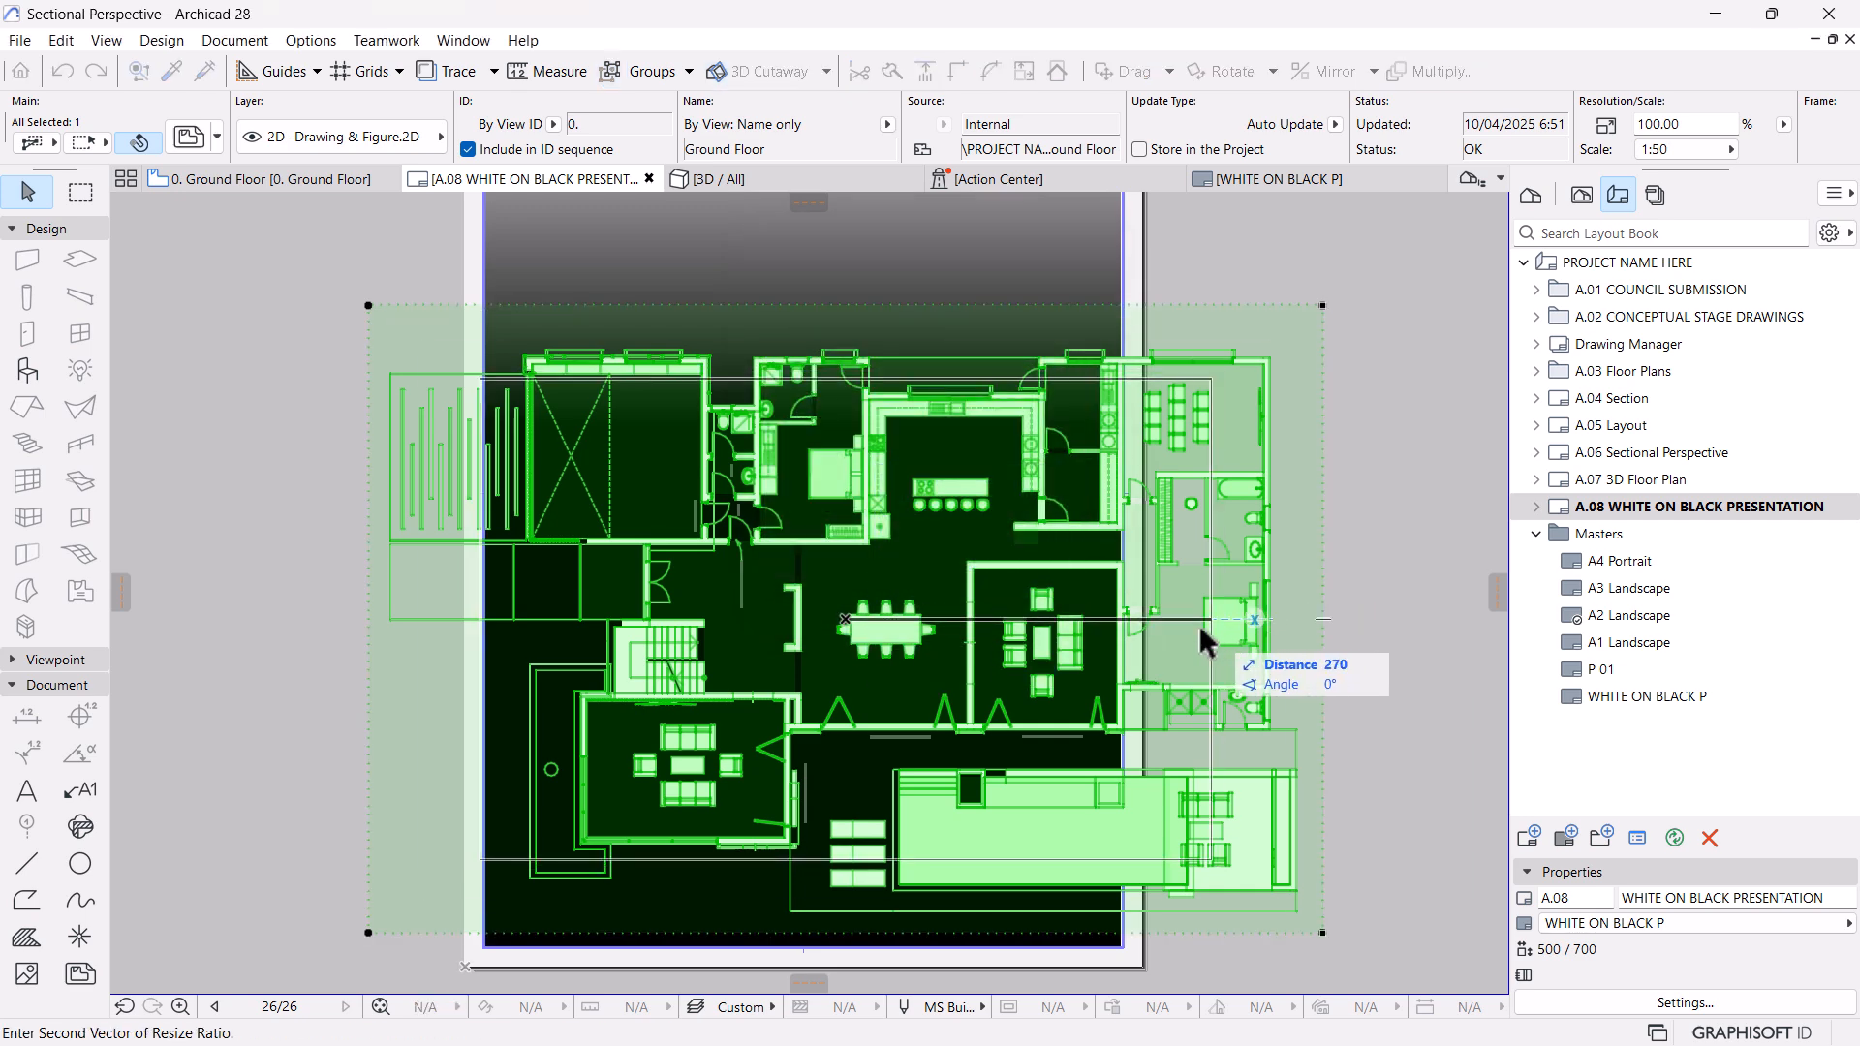
pyautogui.click(1066, 624)
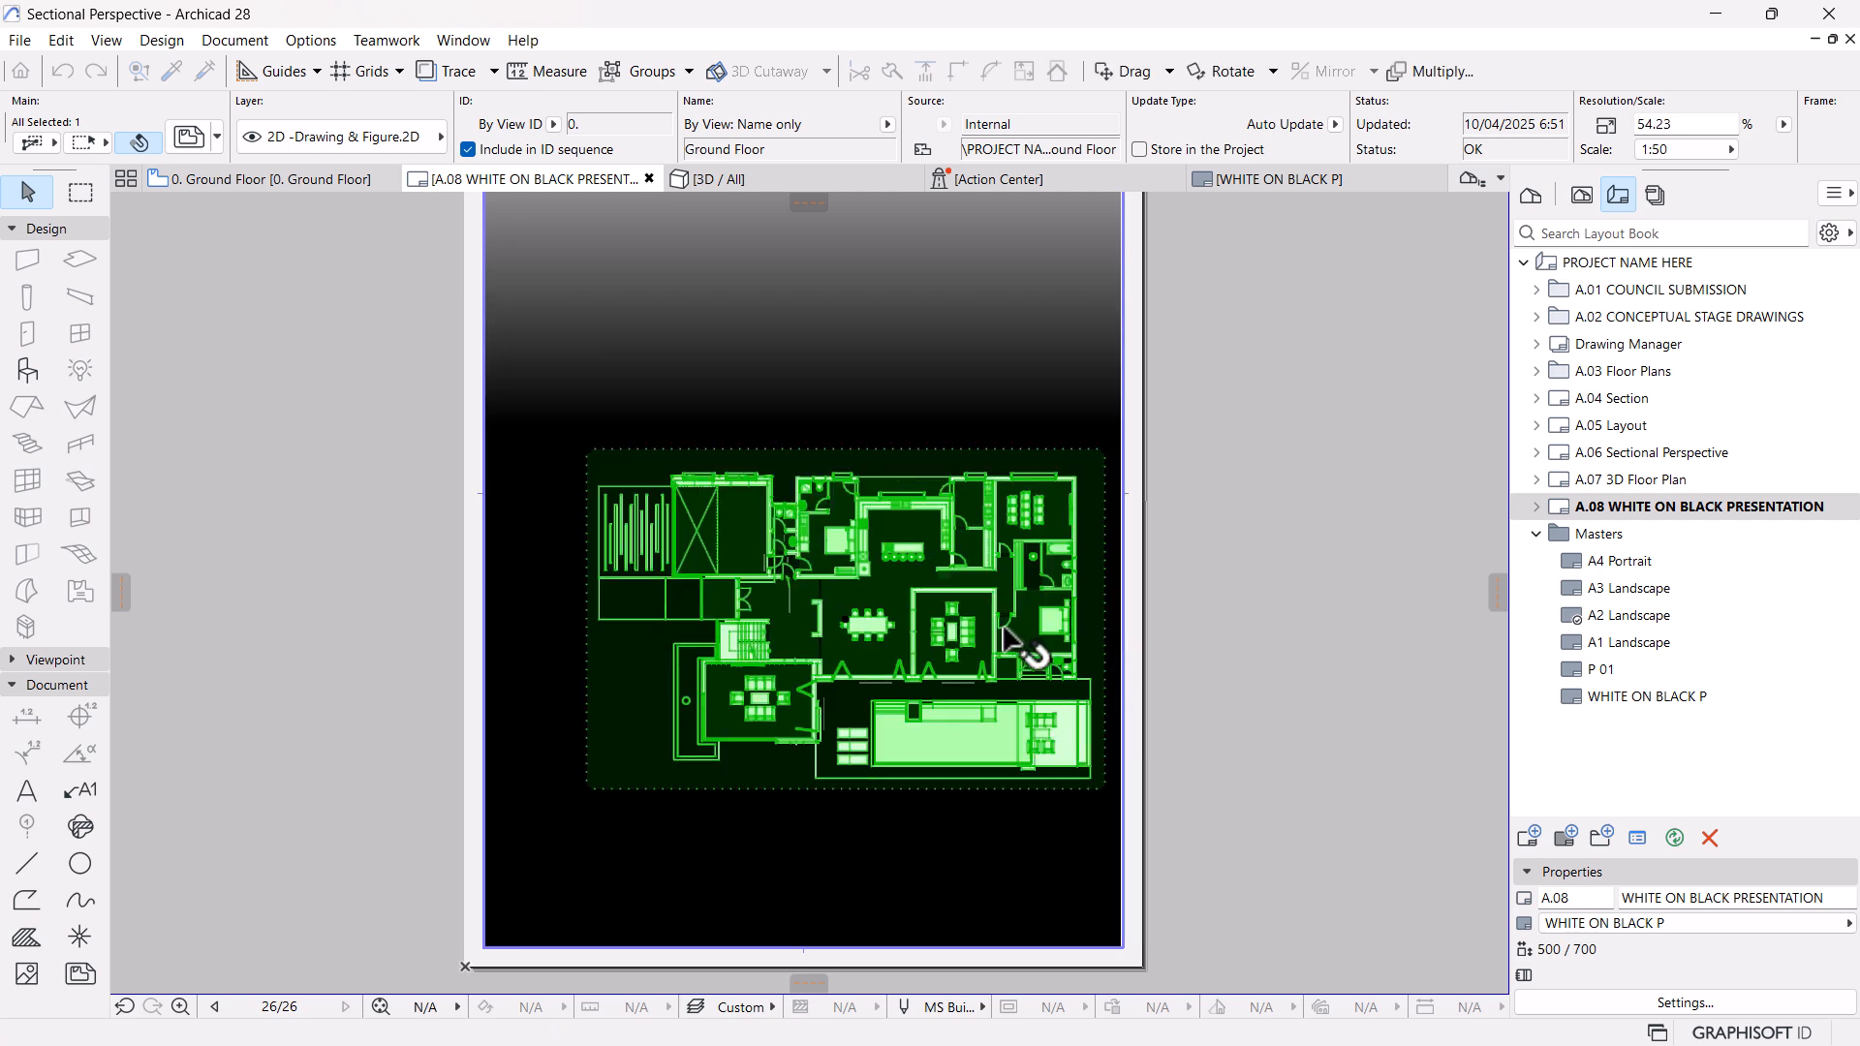
# Move the ground floor drawing to the lower part of the layout and centre it horizontally on the black background
pyautogui.hotkey('ctrl', 'd')
pyautogui.click(845, 618)
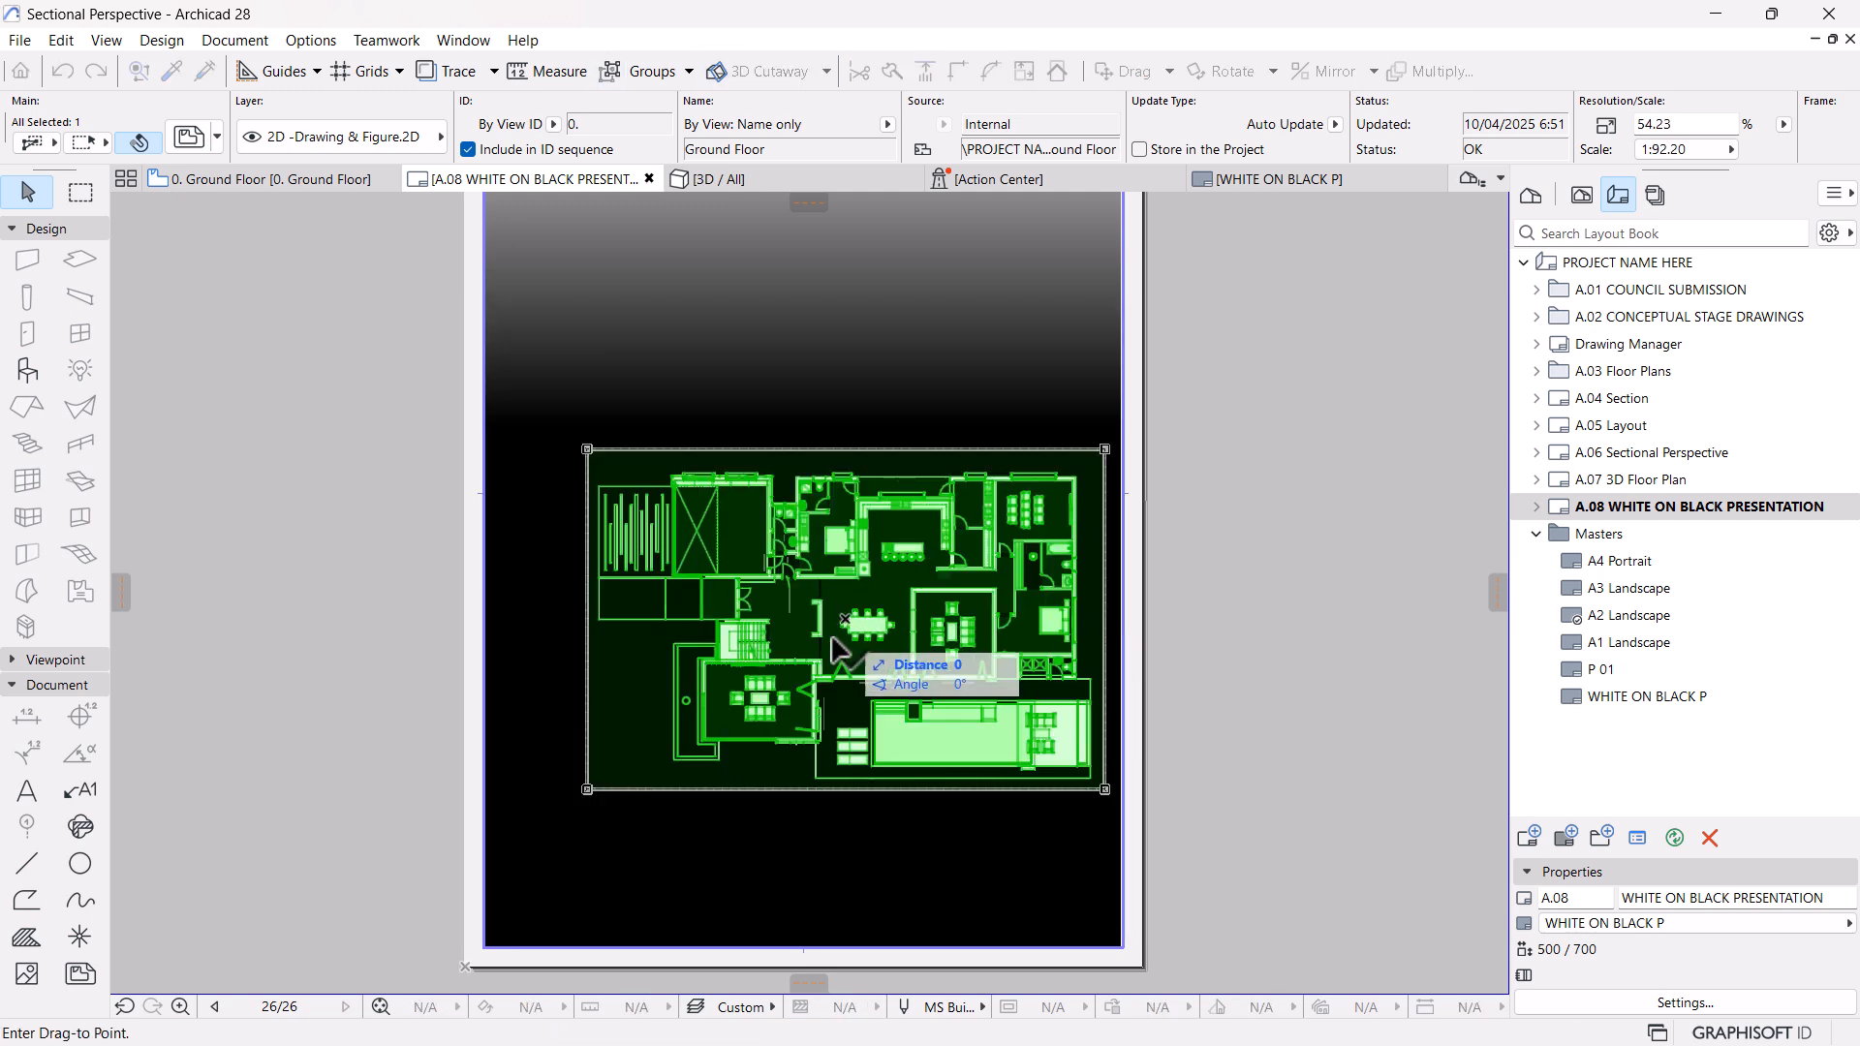
pyautogui.click(787, 753)
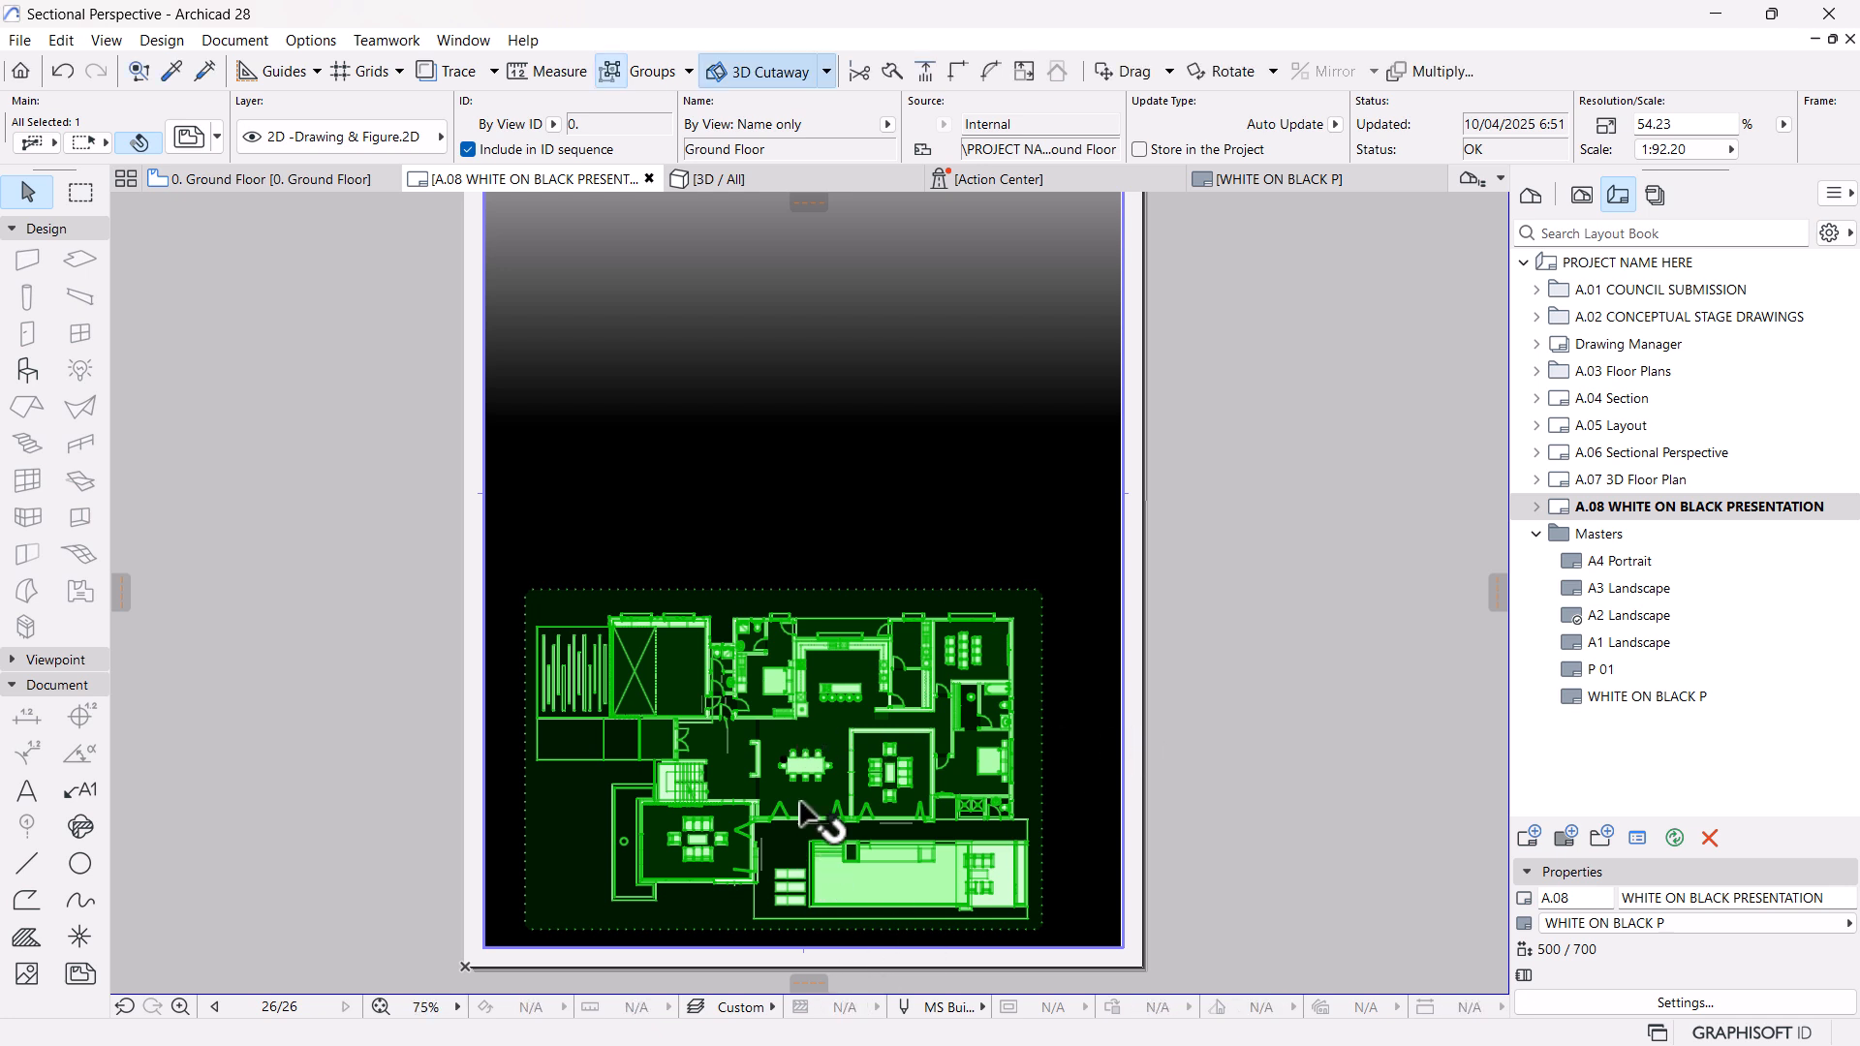
pyautogui.hotkey('ctrl', 'd')
pyautogui.click(782, 759)
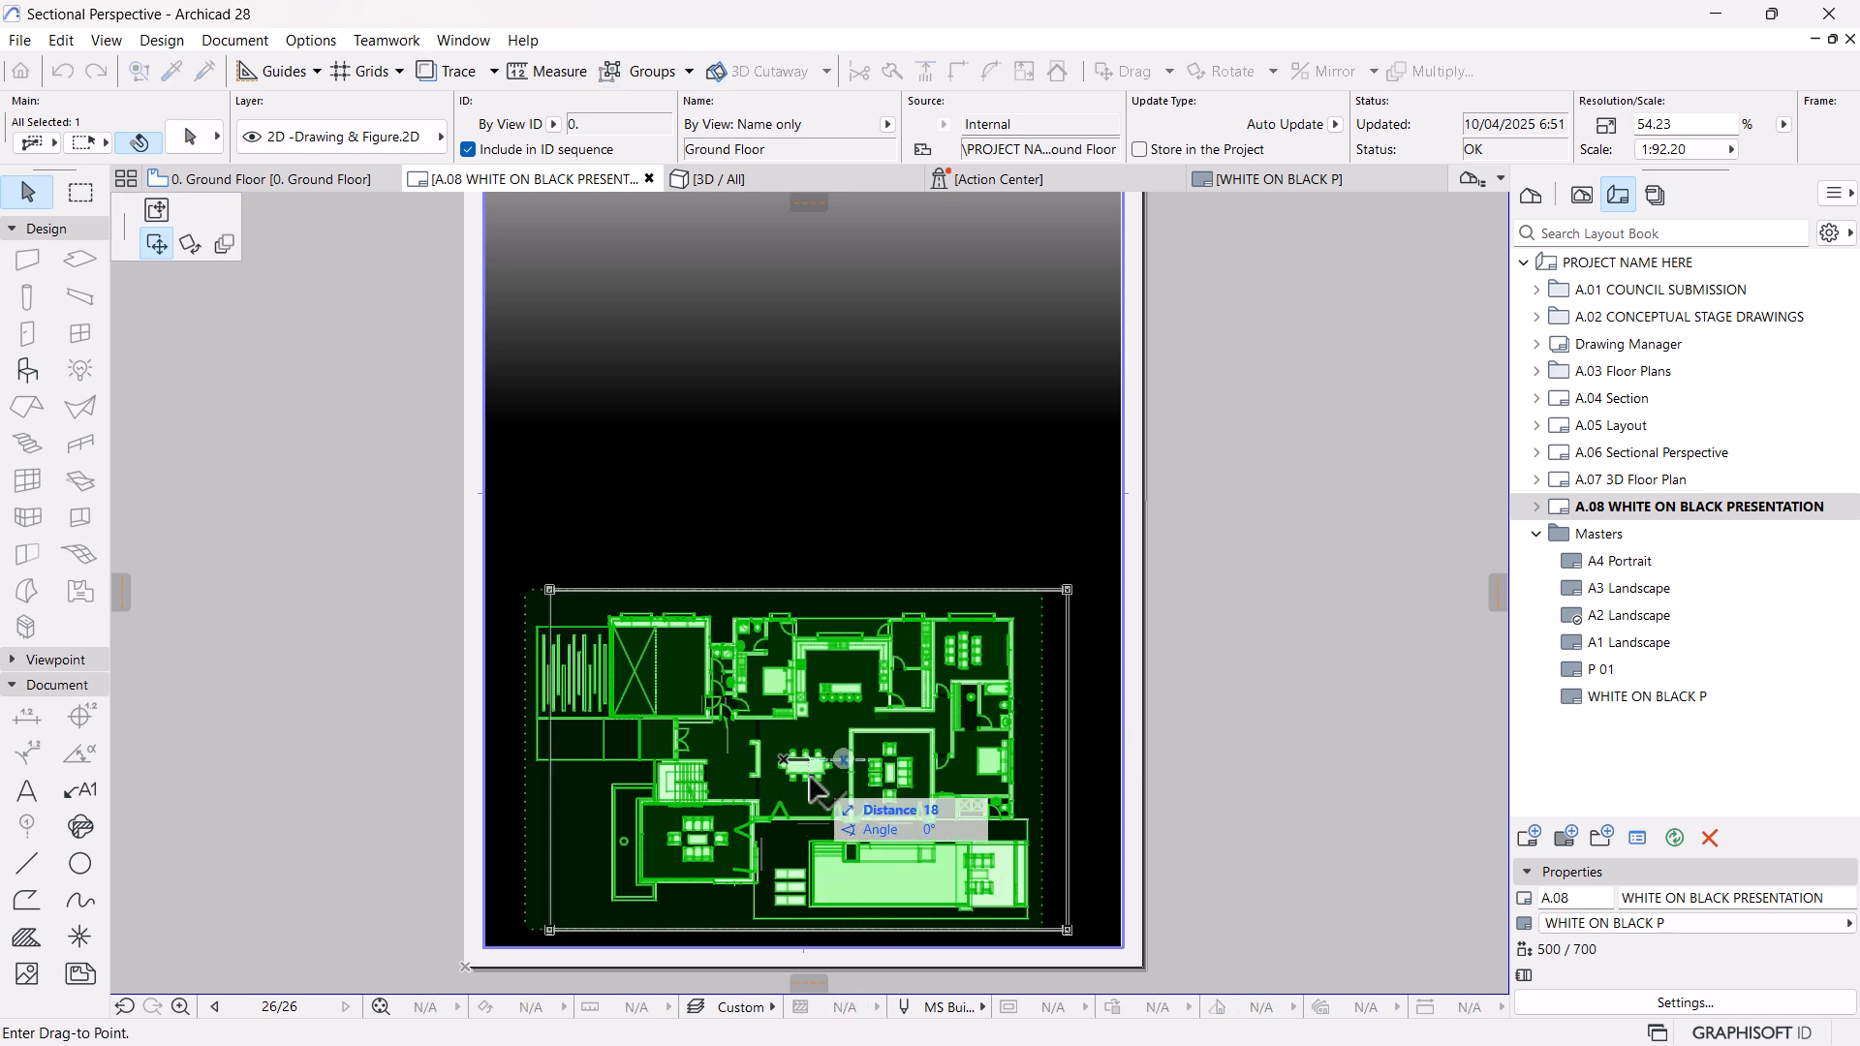
pyautogui.click(806, 948)
pyautogui.click(1192, 734)
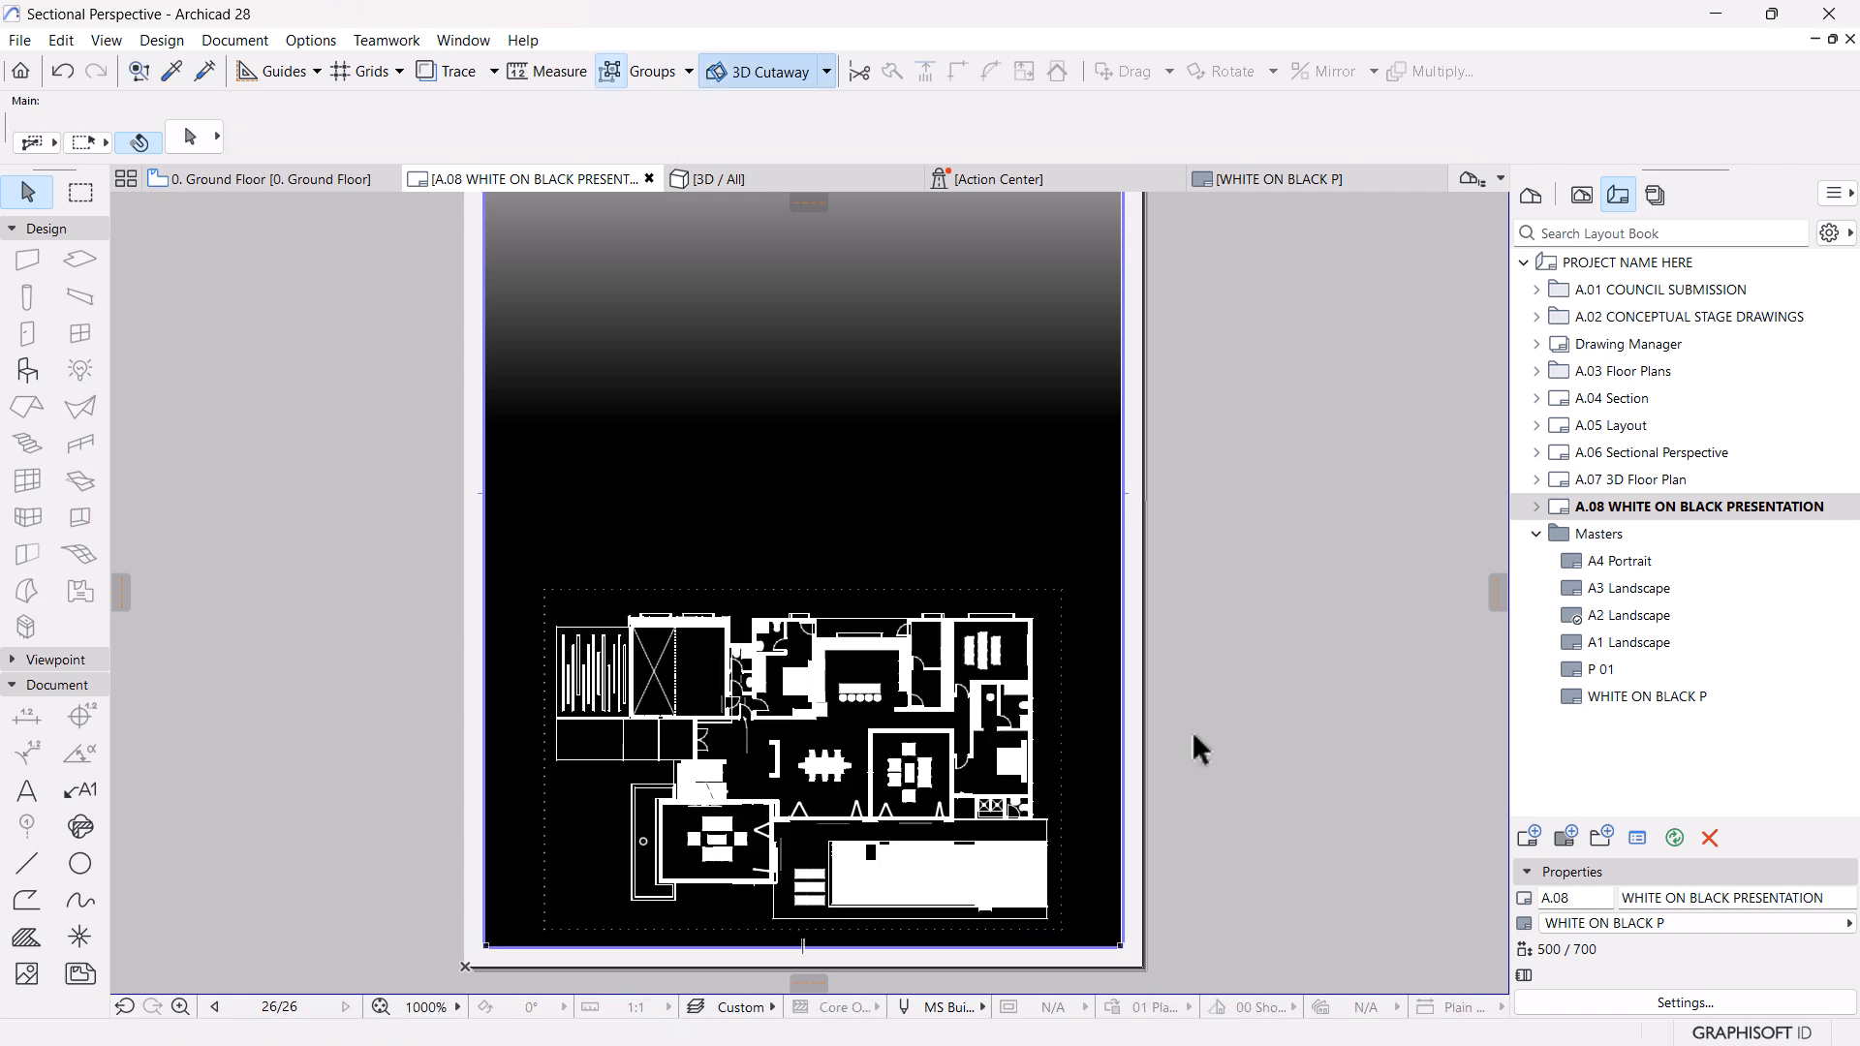
pyautogui.moveTo(972, 739); pyautogui.dragTo(985, 687, button='middle')
pyautogui.scroll(3, 783, 712)
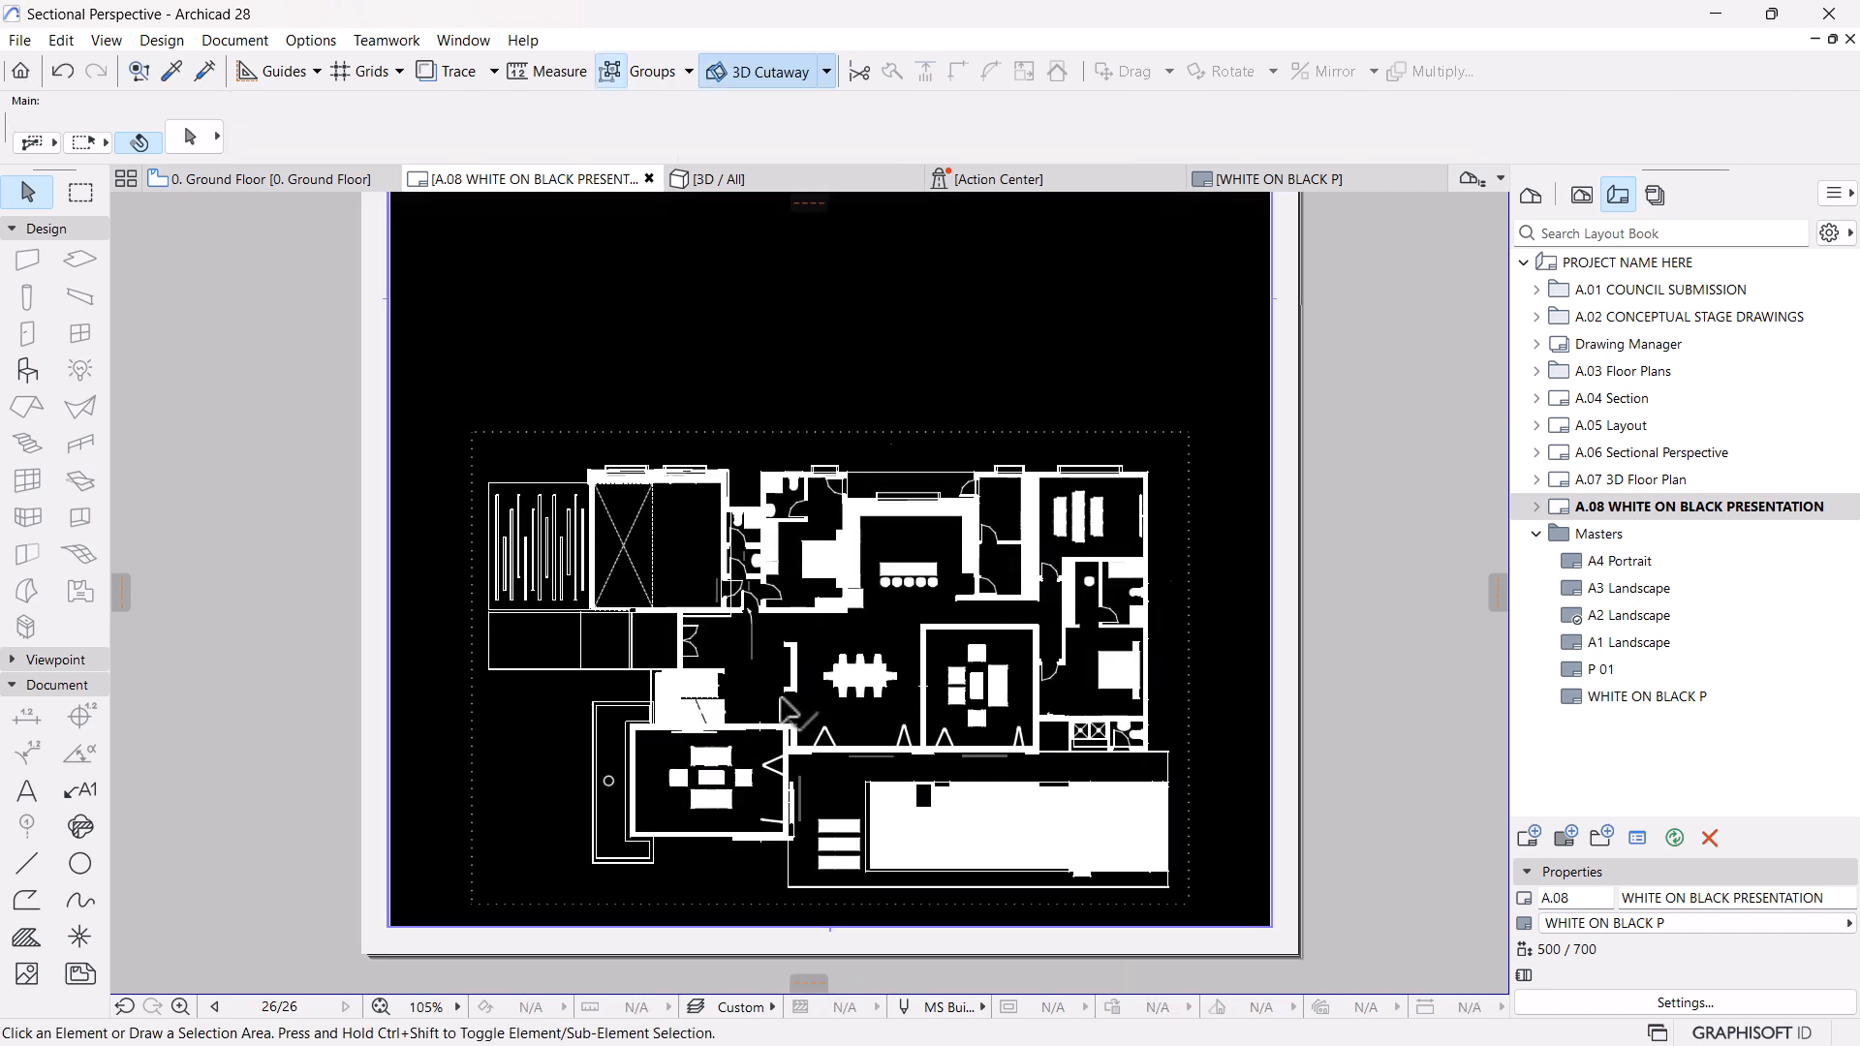
pyautogui.scroll(2, 788, 698)
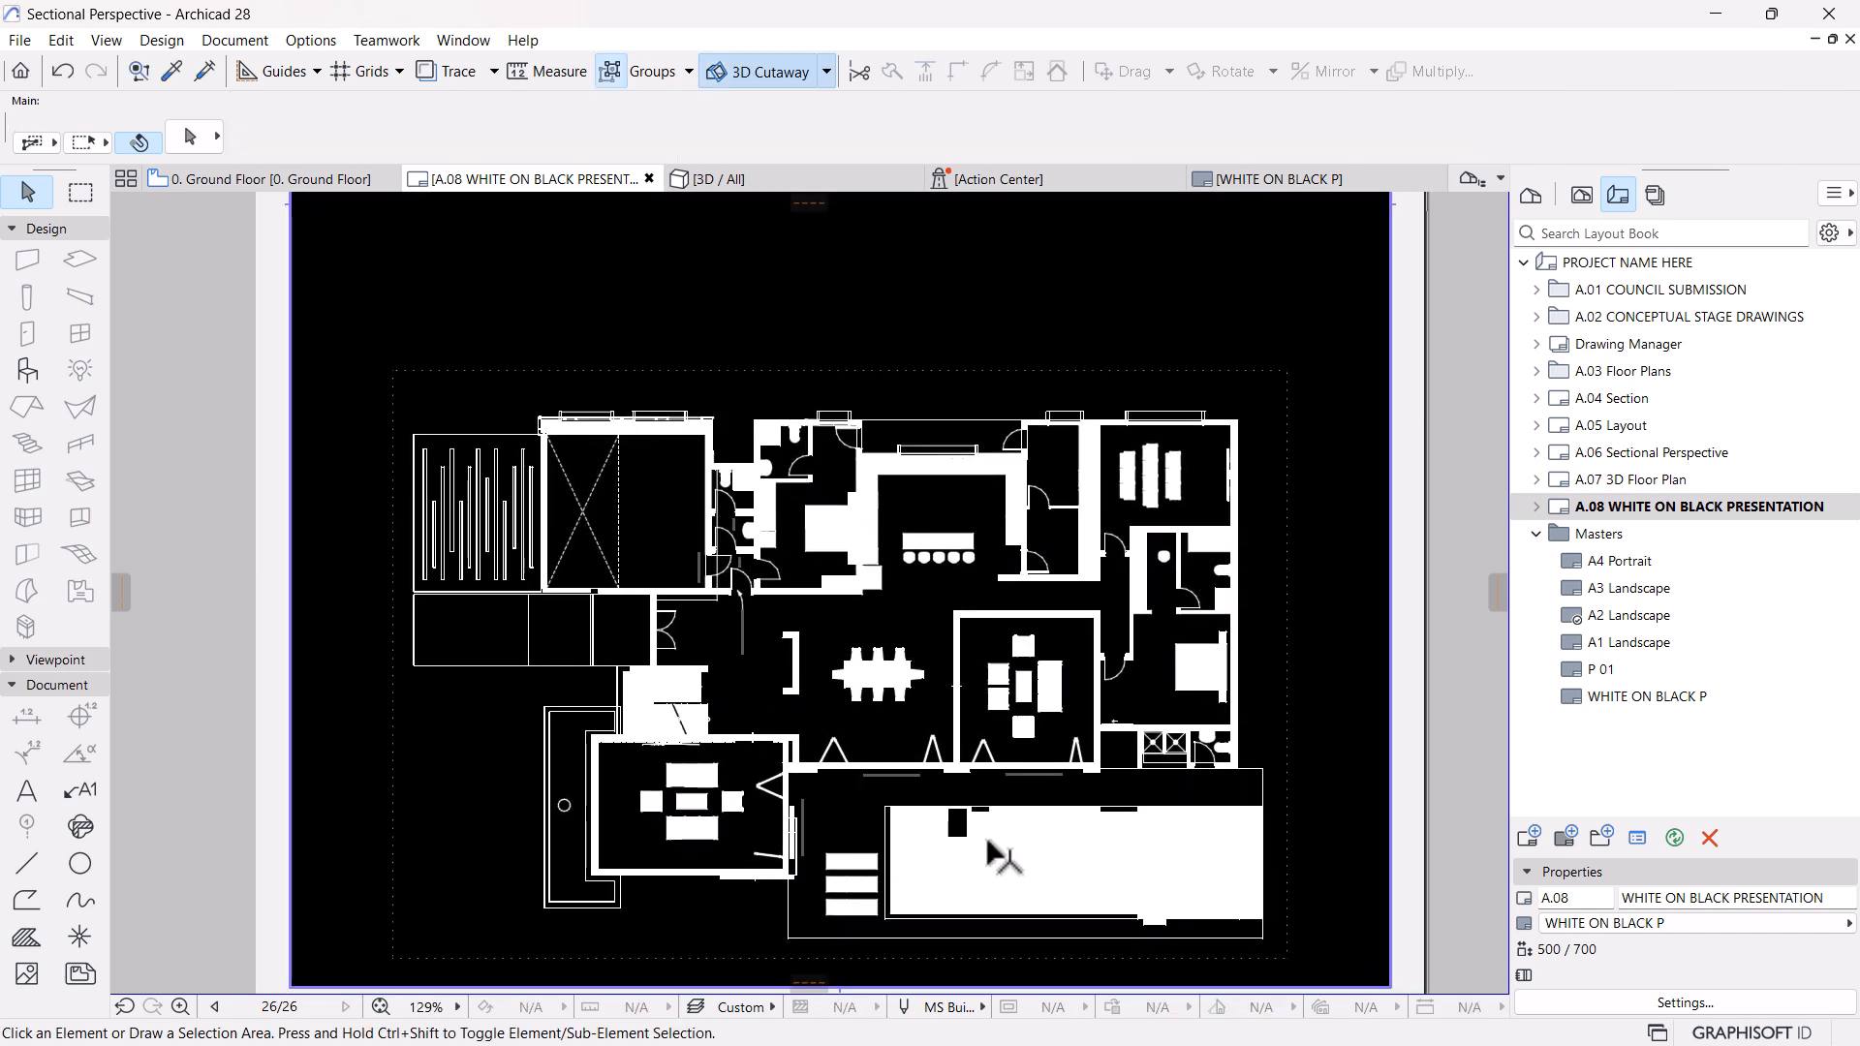
pyautogui.scroll(2, 930, 834)
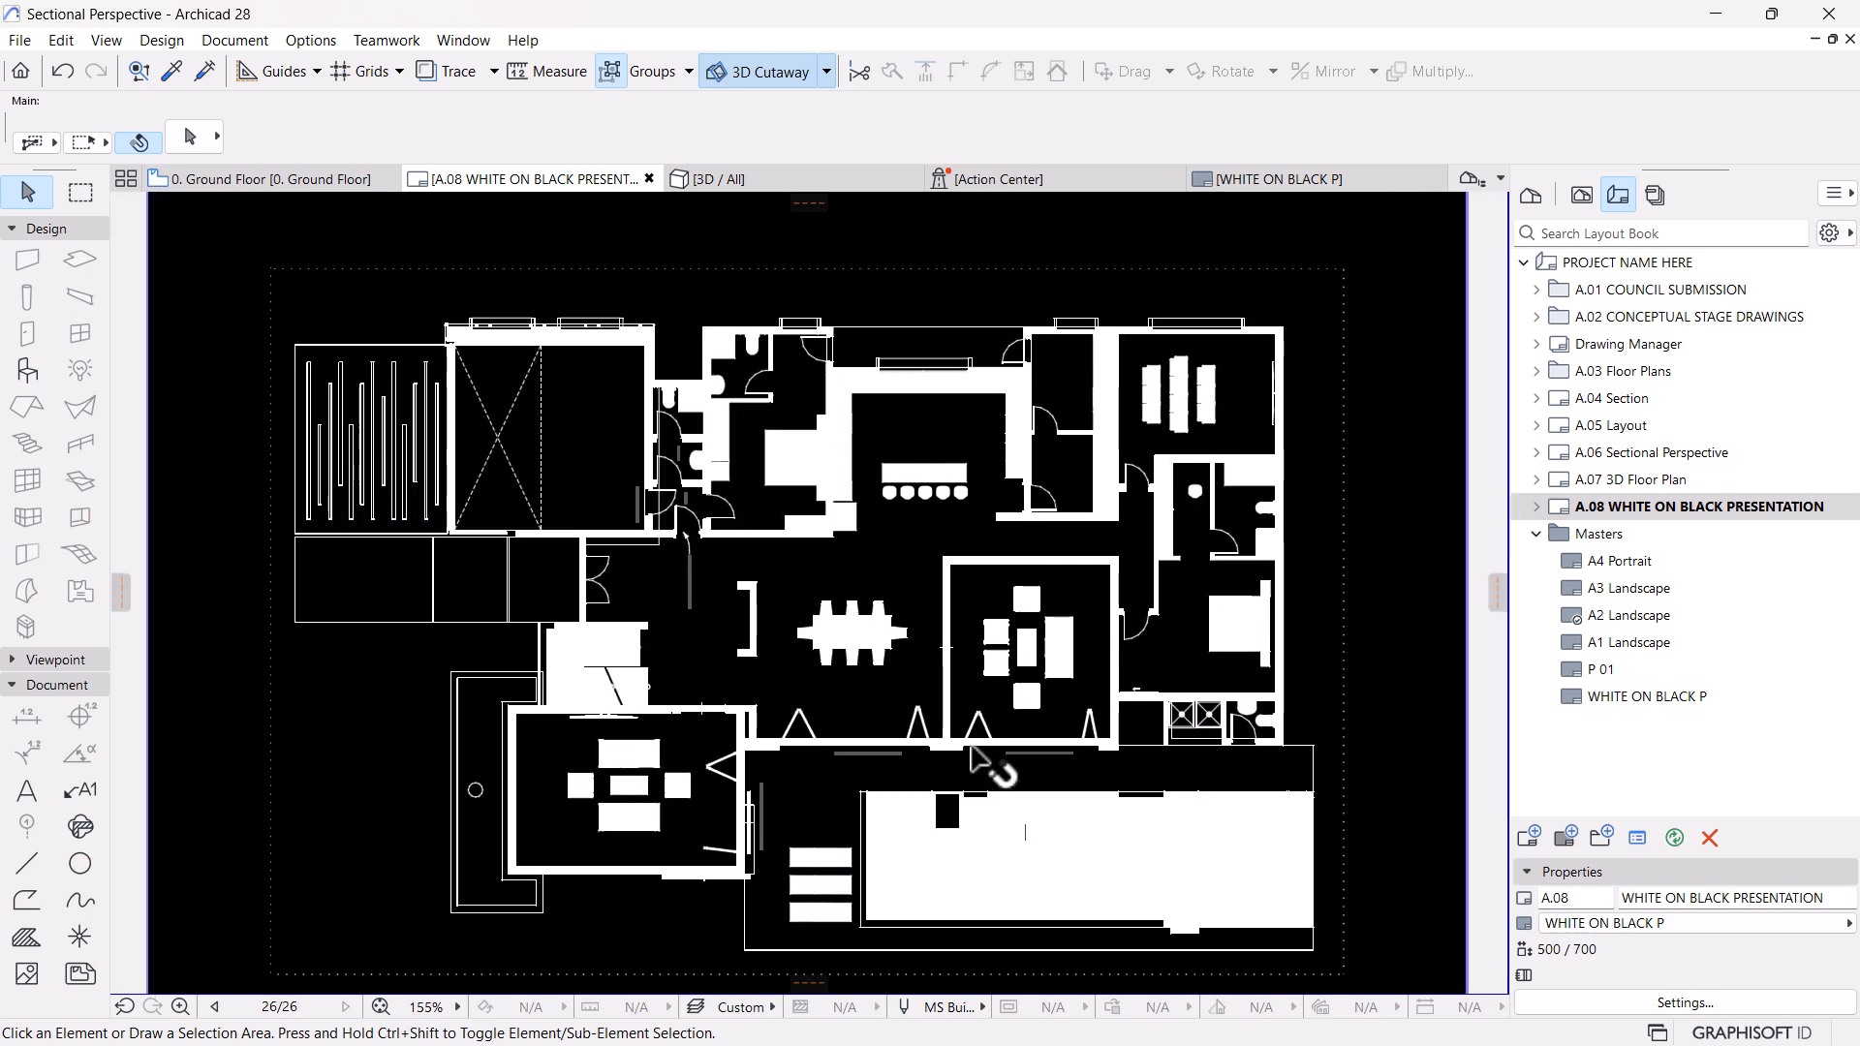
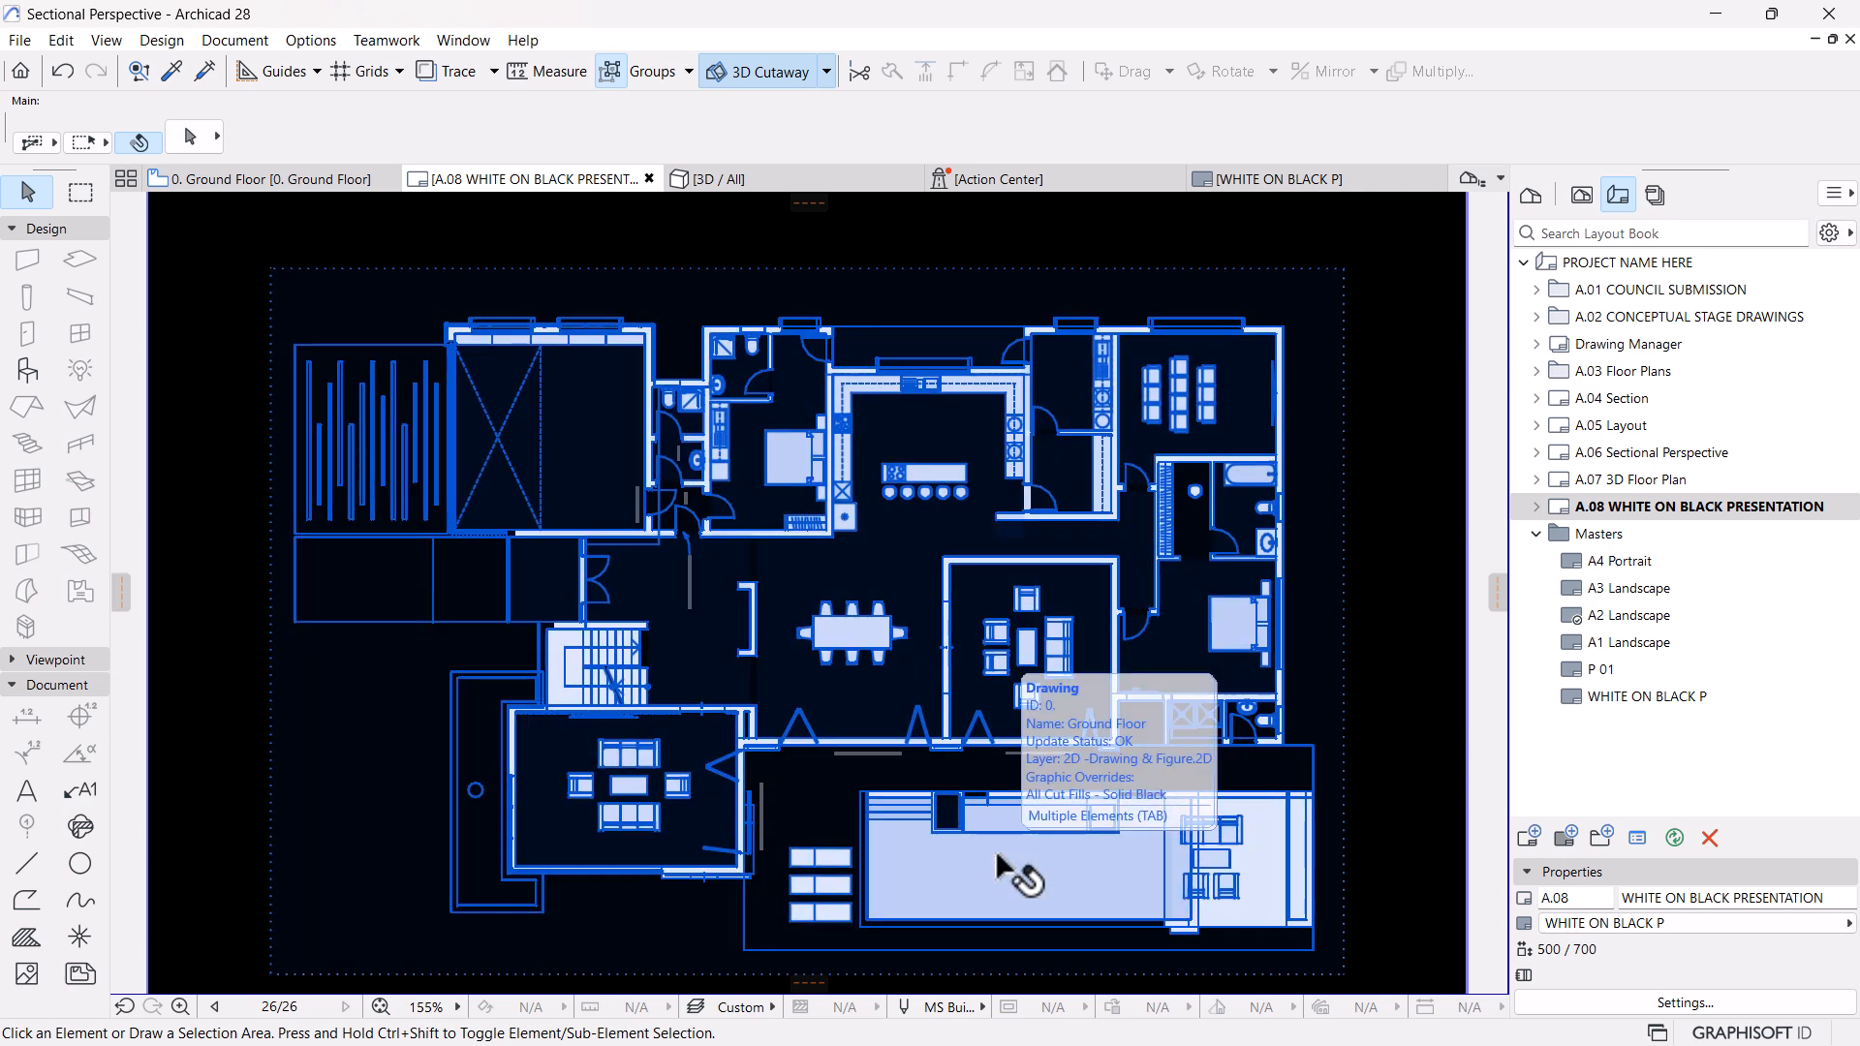
# Open the Ground Floor view from the WHITE ON BLACK DRAWINGS folder of the view map
pyautogui.scroll(3, 683, 721)
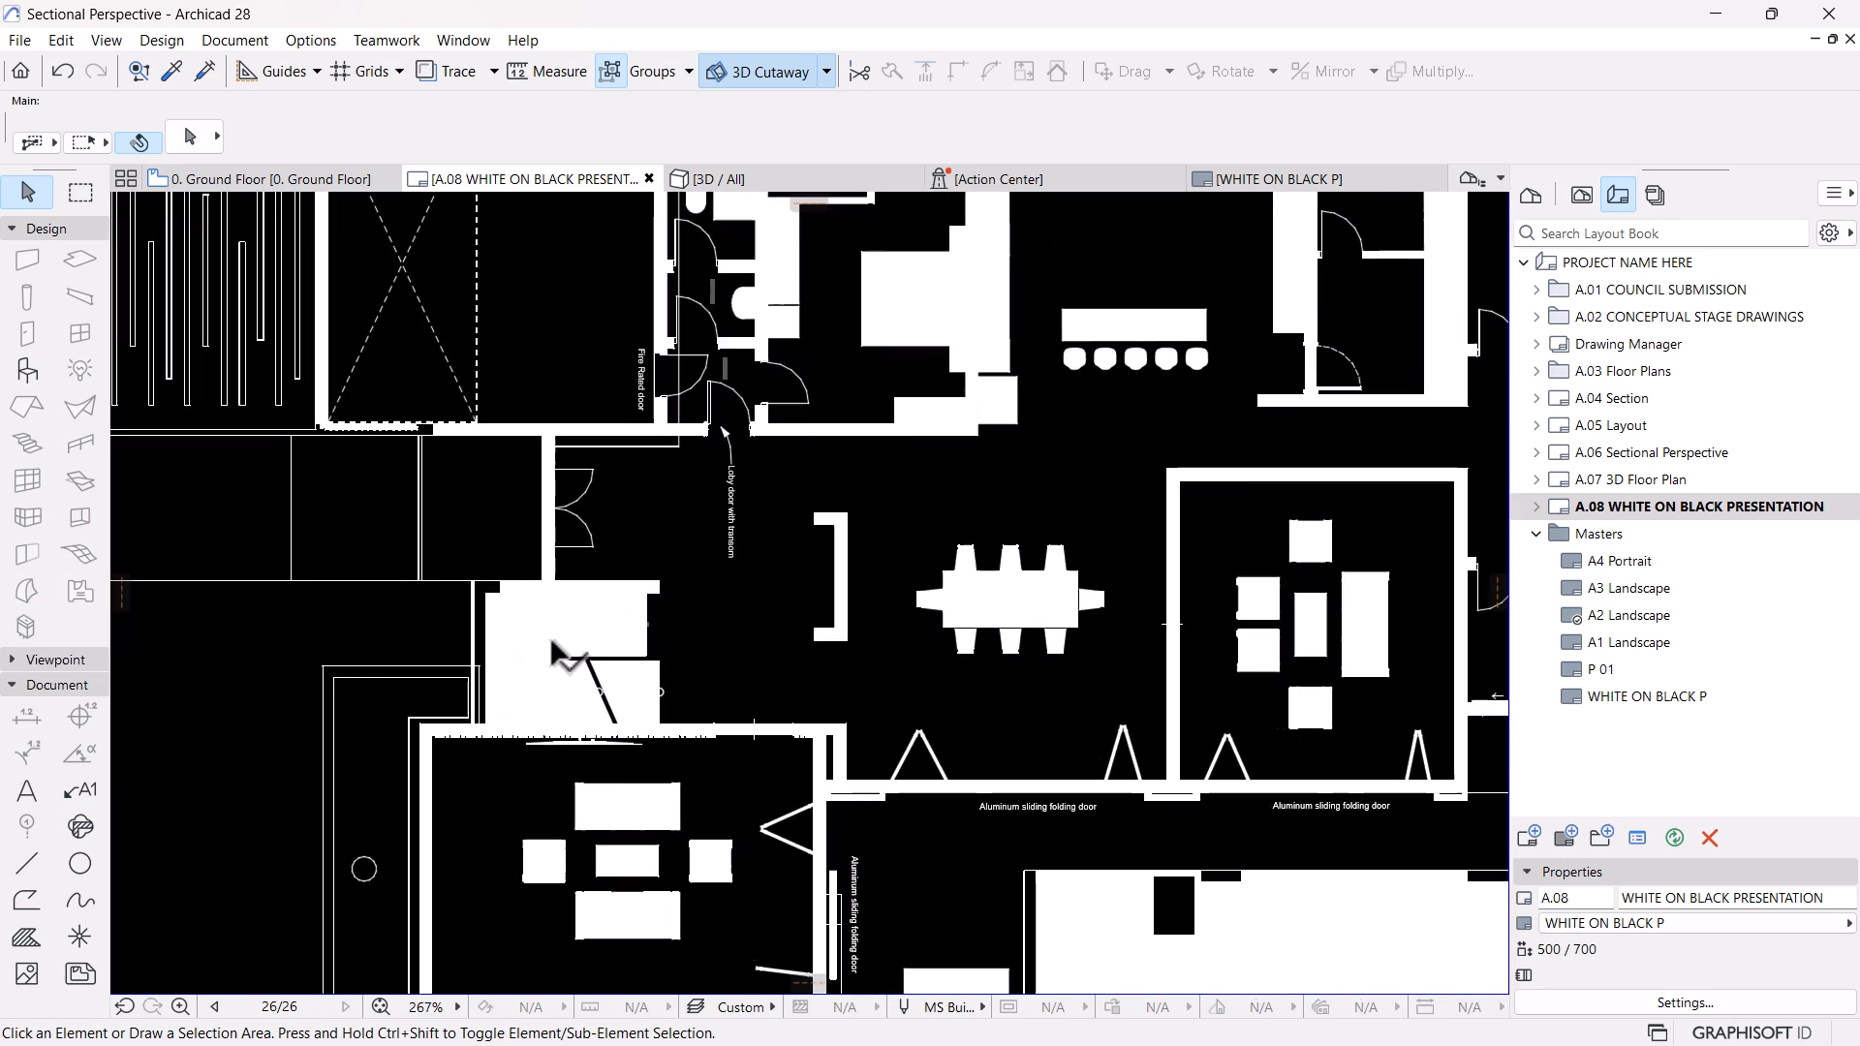
pyautogui.scroll(-3, 693, 711)
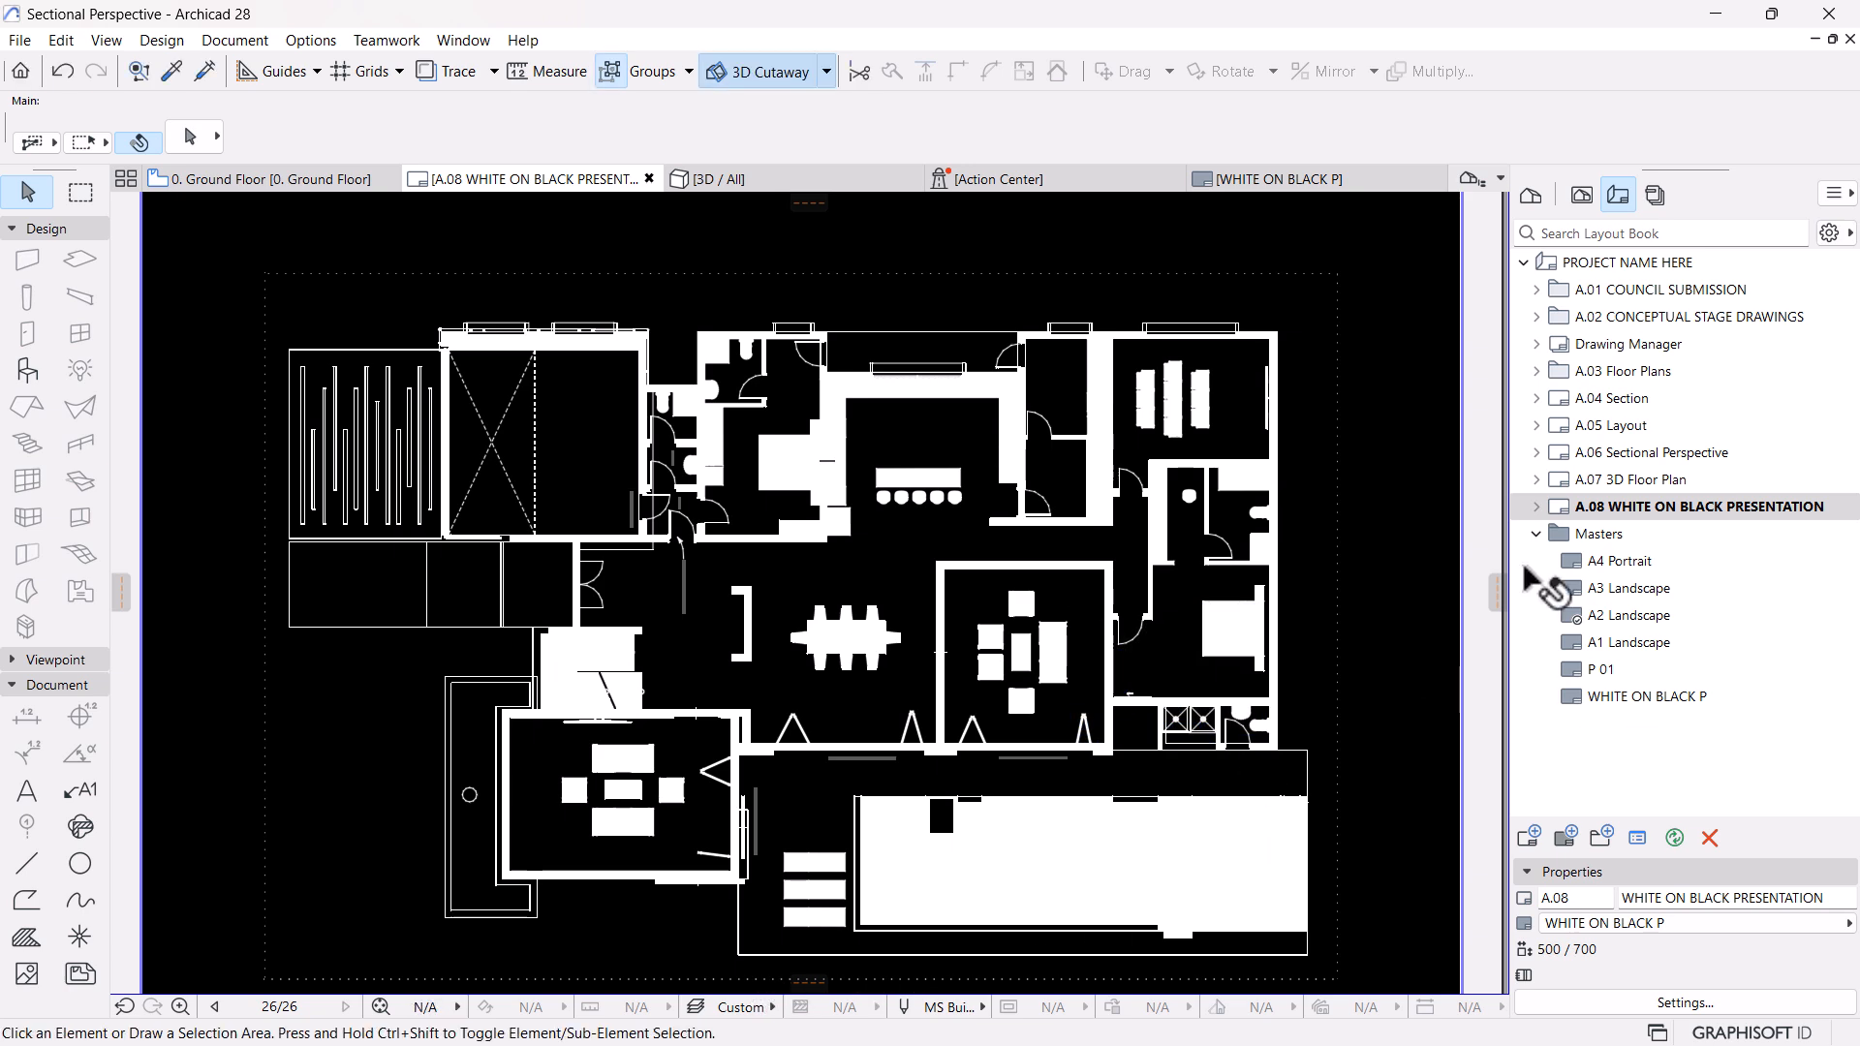
pyautogui.click(1585, 195)
pyautogui.click(1624, 669)
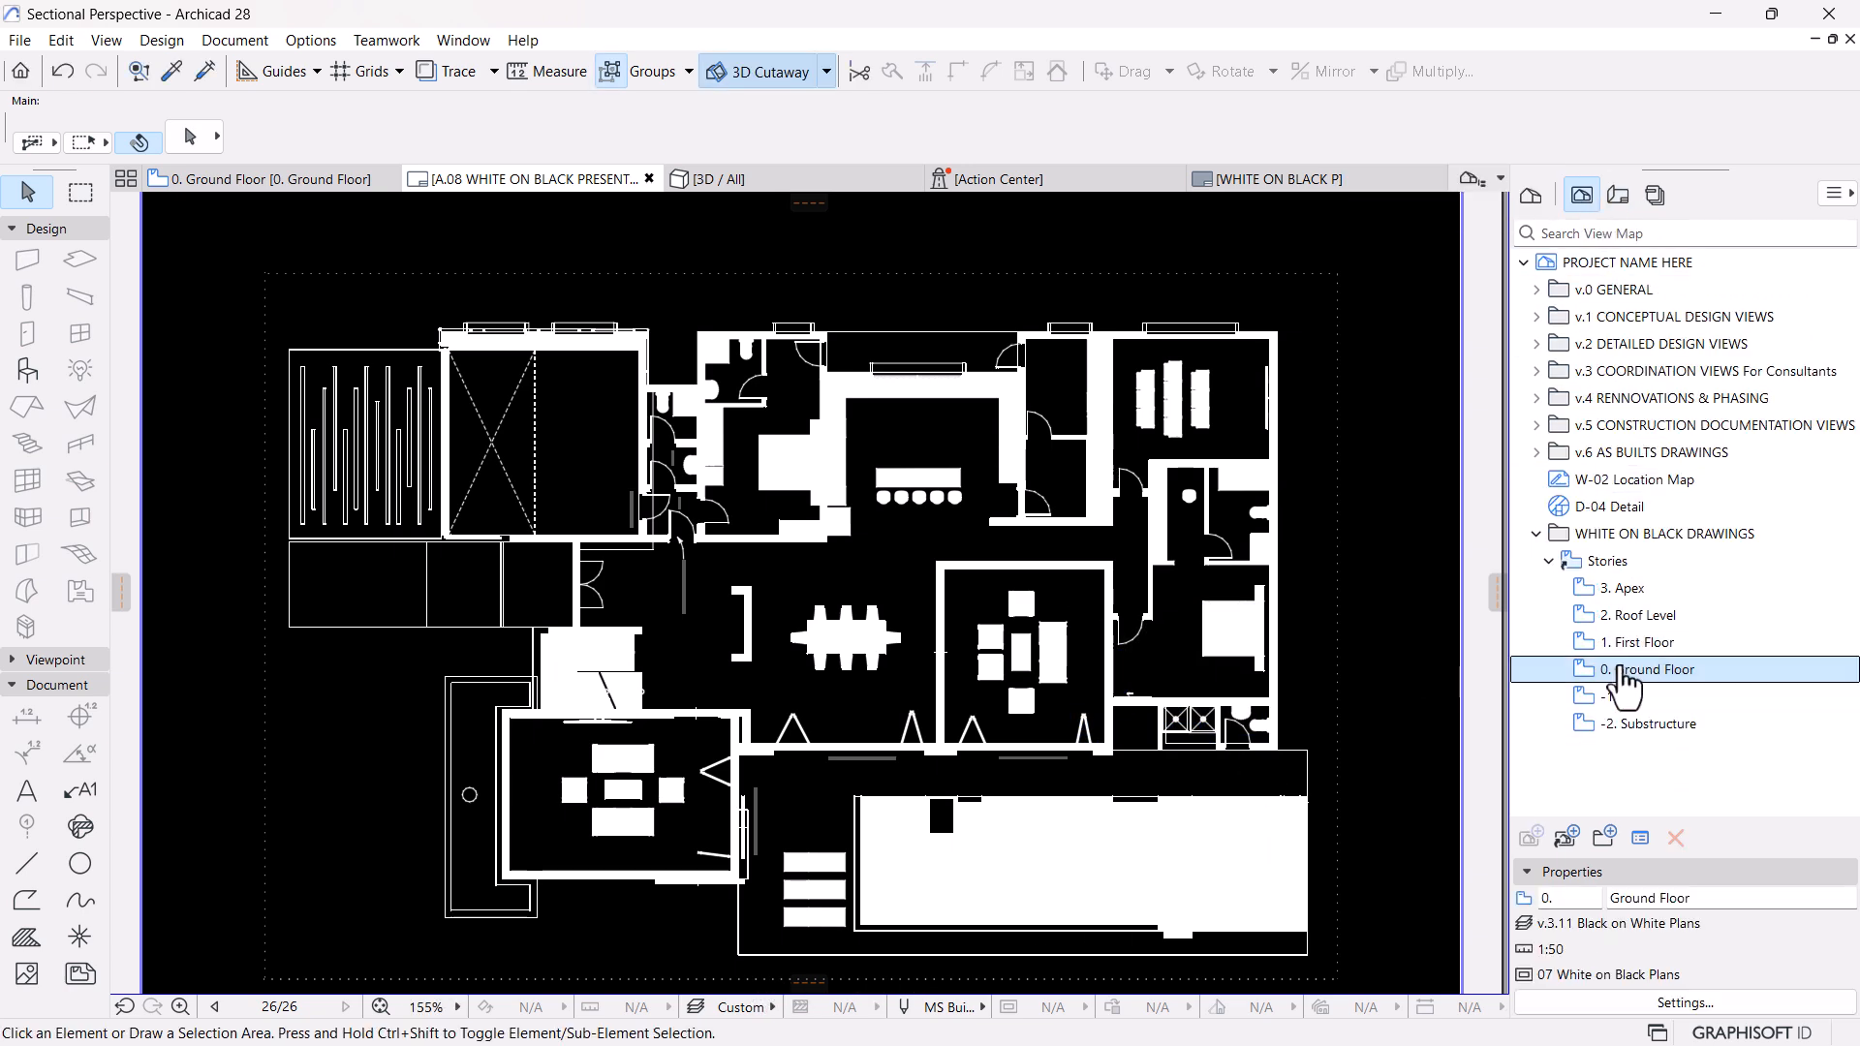
pyautogui.doubleClick(1626, 671)
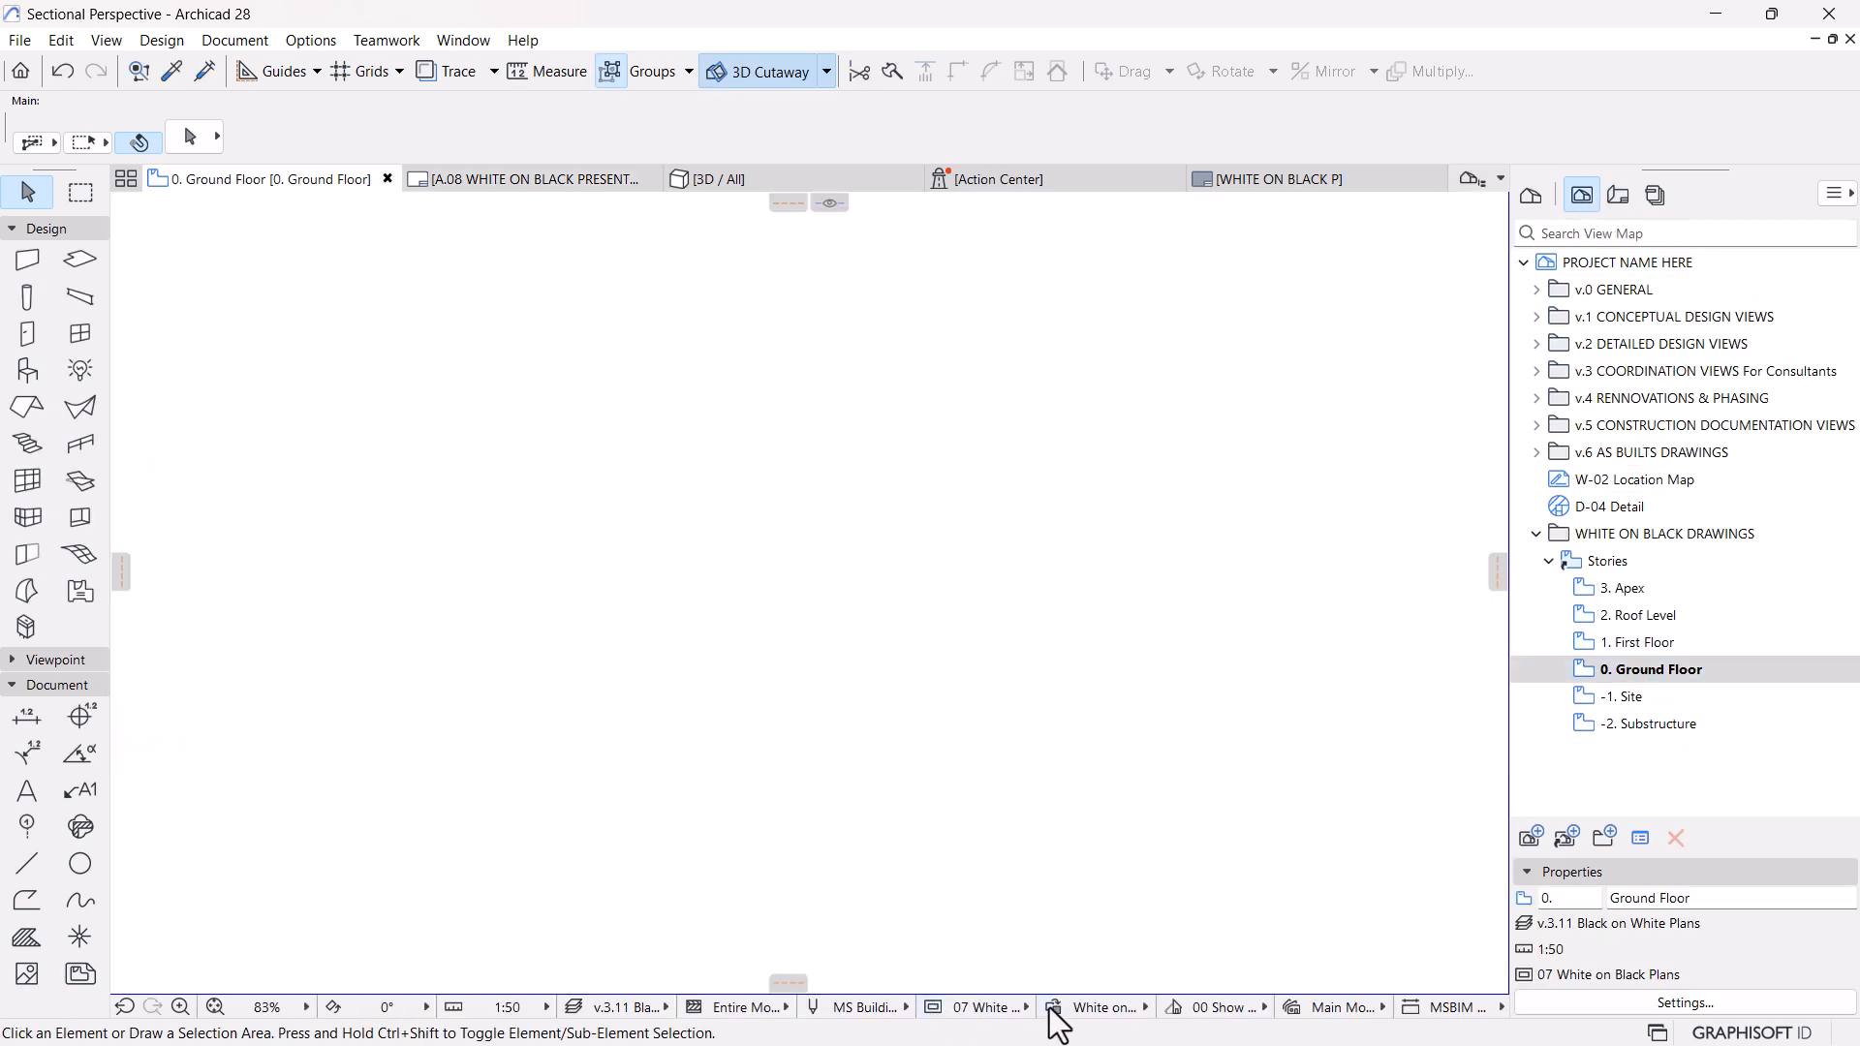
# Create a new graphic override rule named Furniture on Black from the override combinations settings
pyautogui.click(1050, 1012)
pyautogui.click(918, 913)
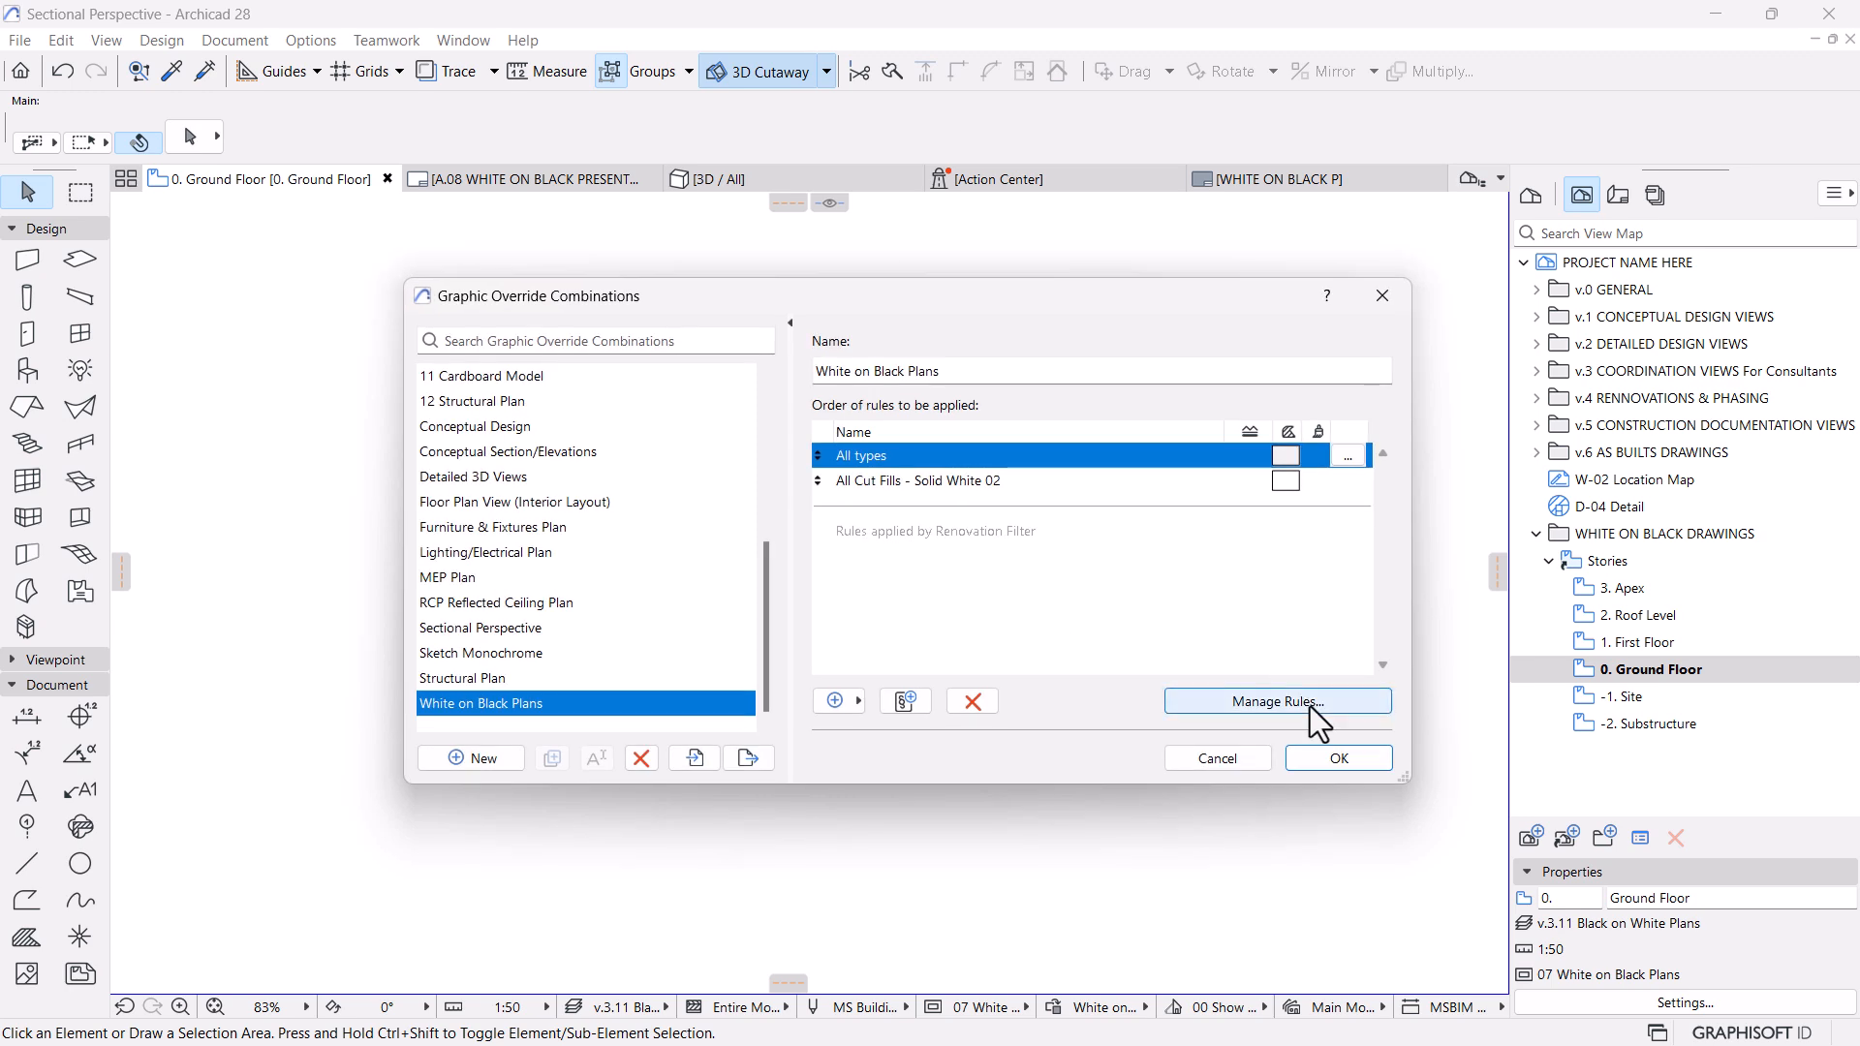
pyautogui.click(1310, 703)
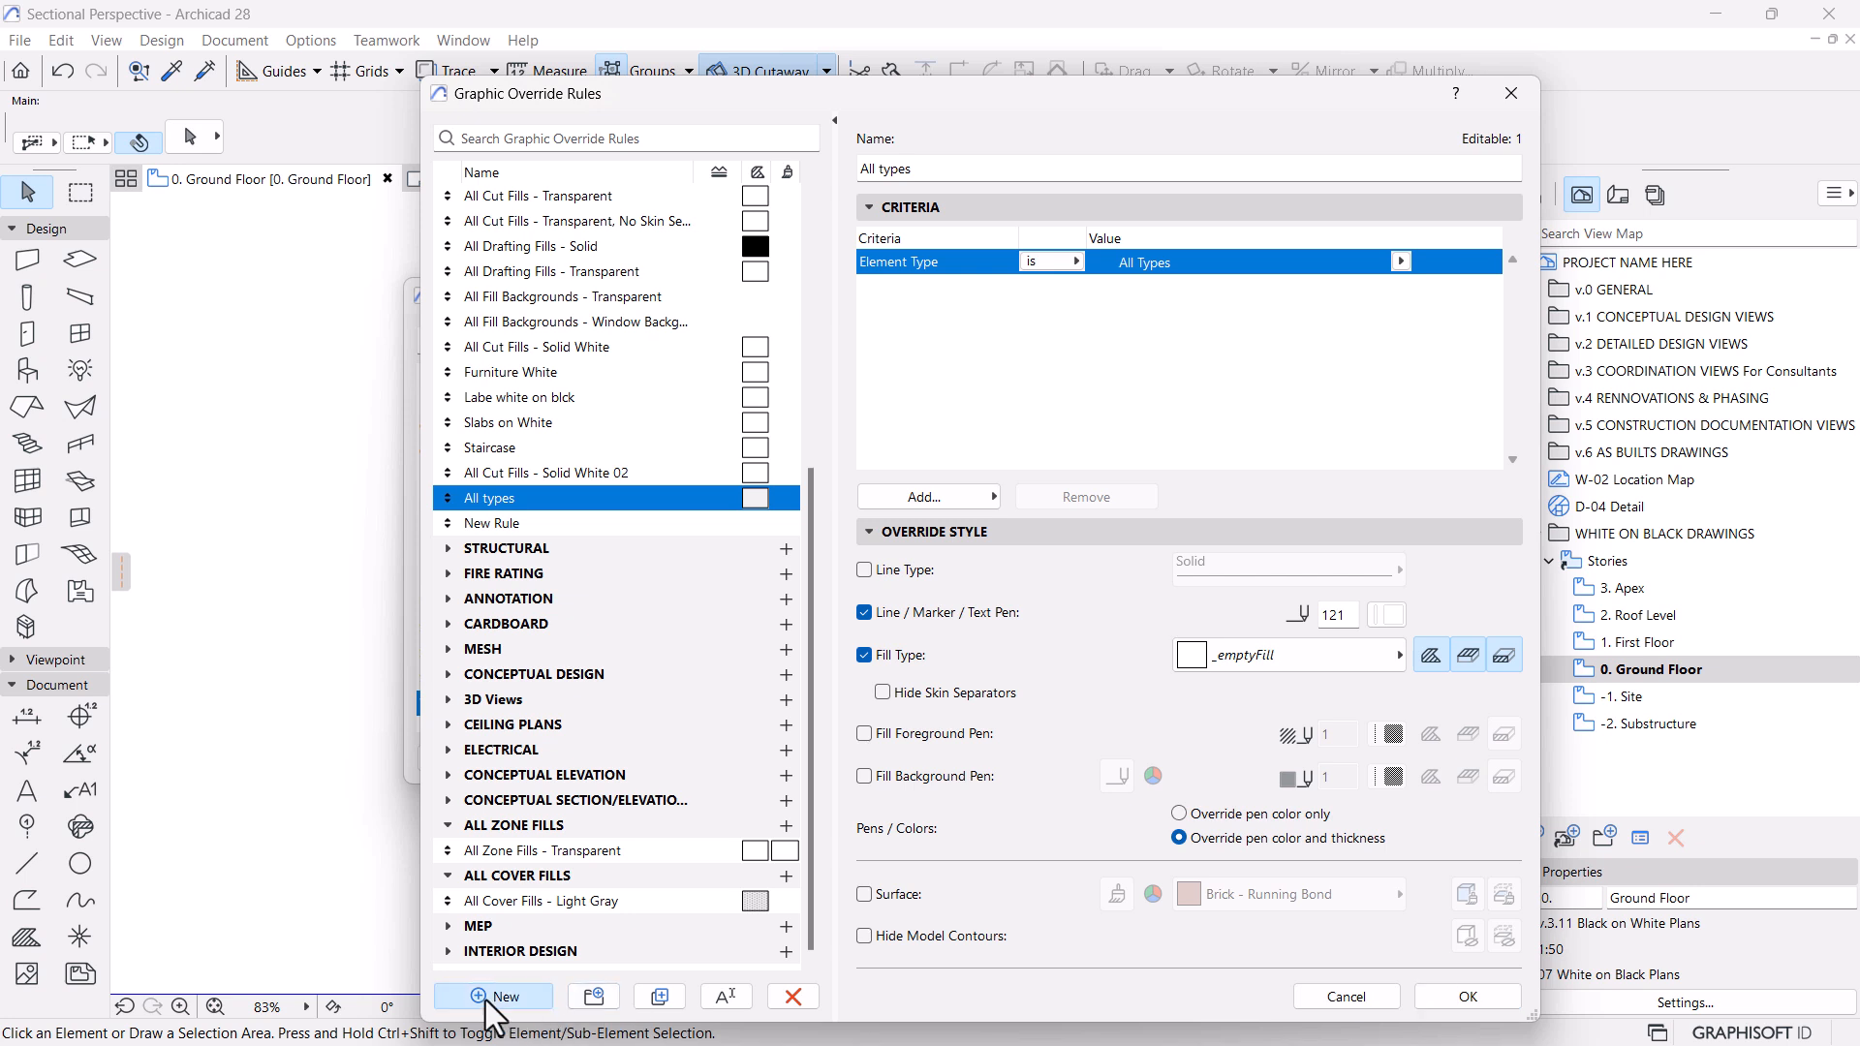
pyautogui.click(489, 997)
pyautogui.write('Furniture')
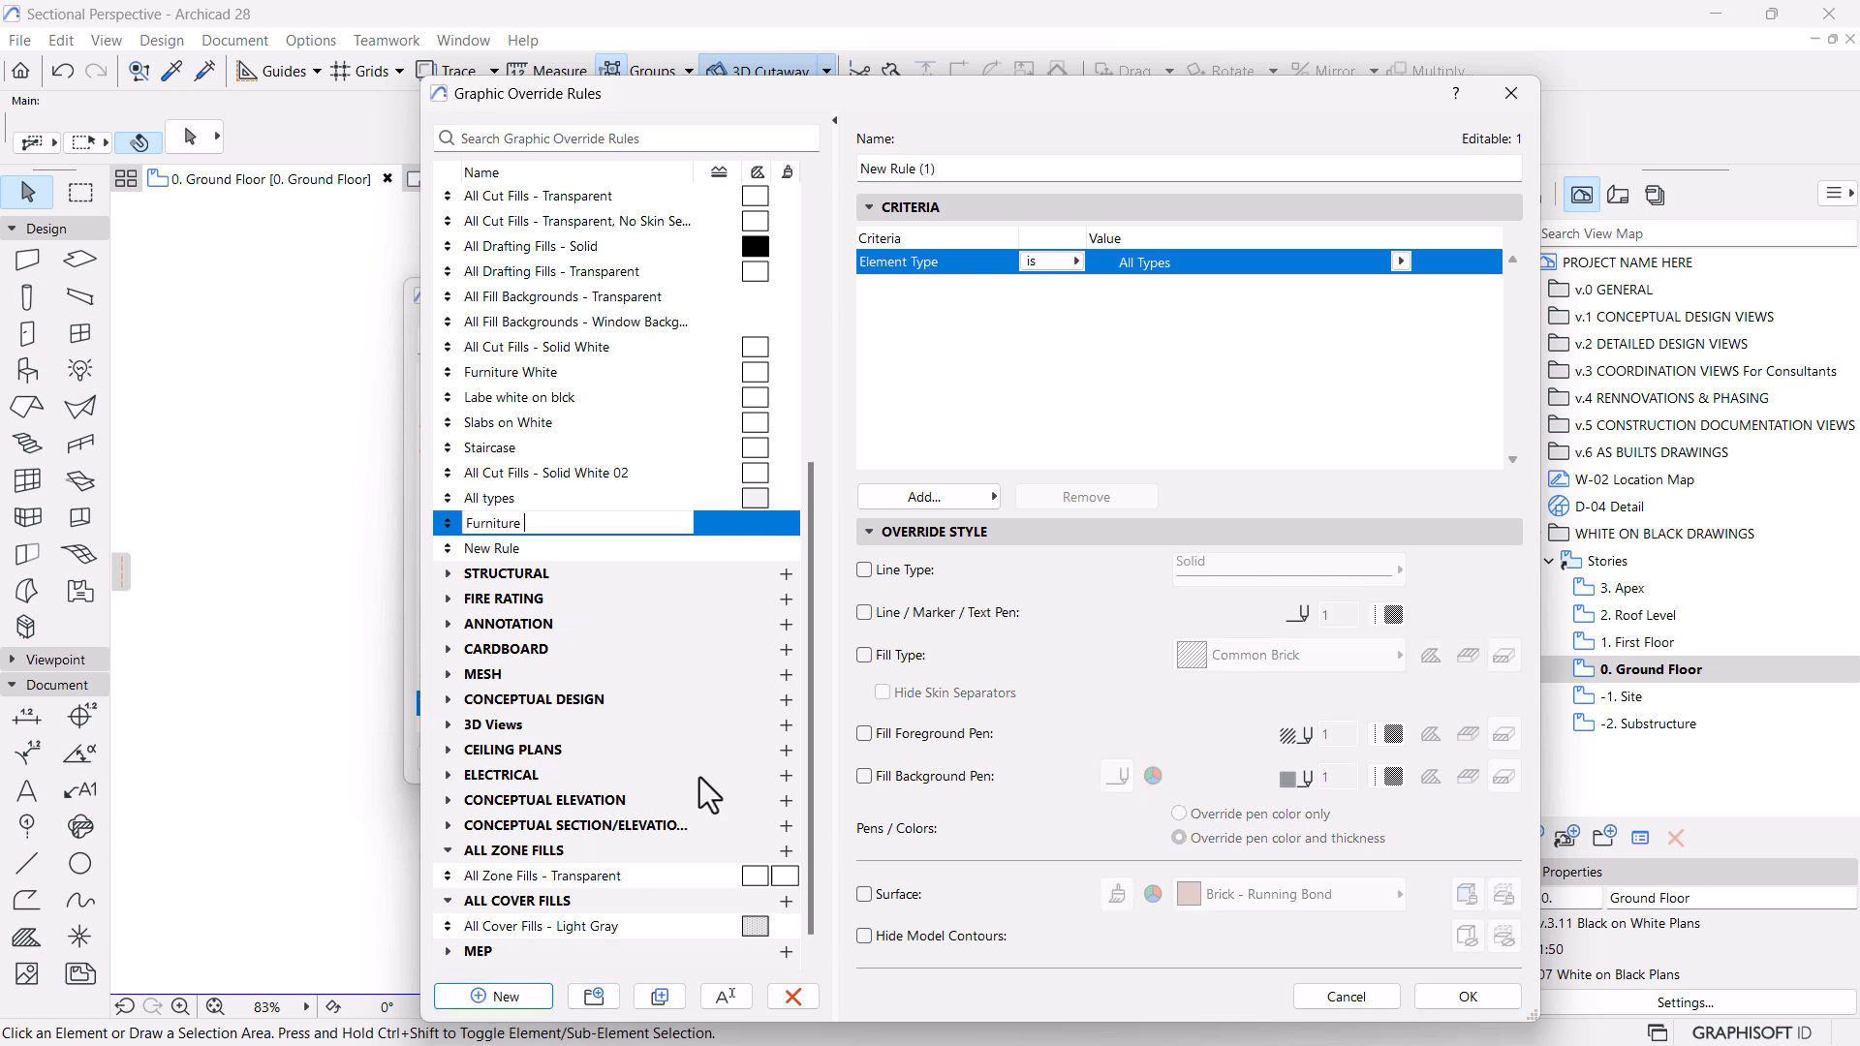
pyautogui.write(' on Black')
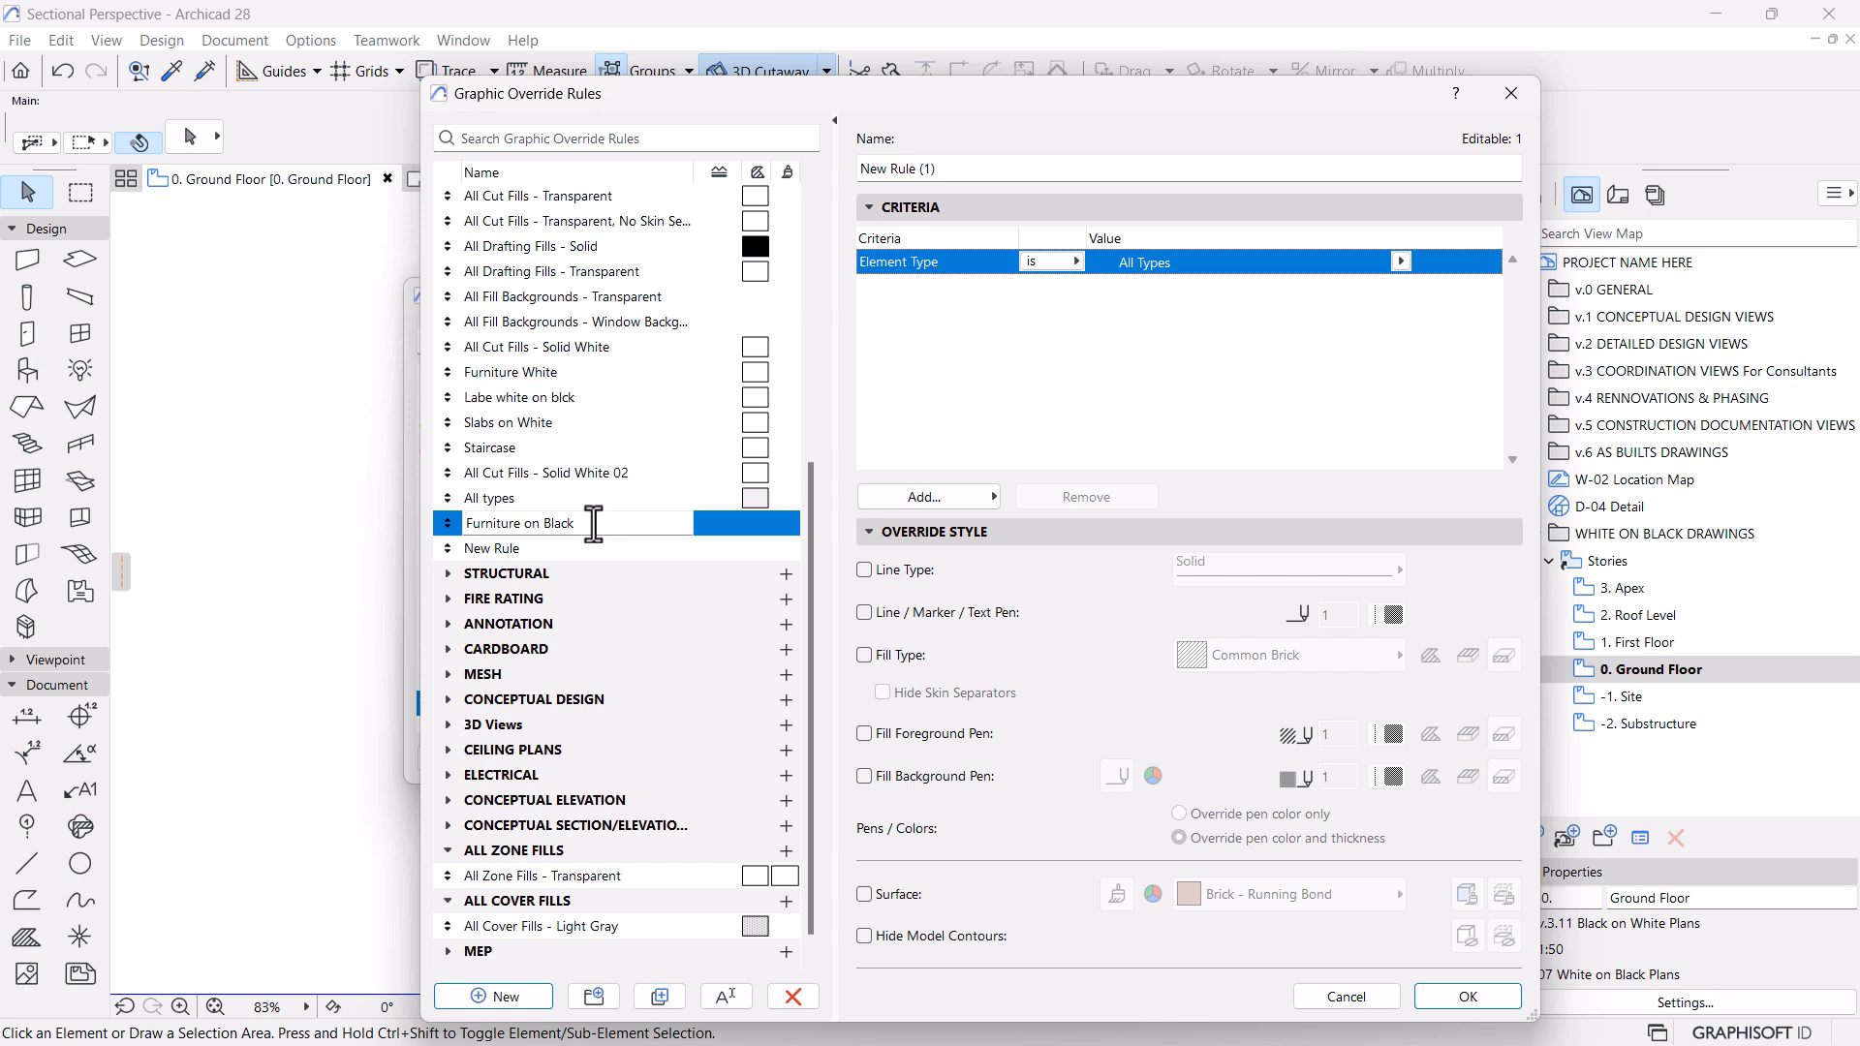
pyautogui.moveTo(521, 526); pyautogui.dragTo(466, 524)
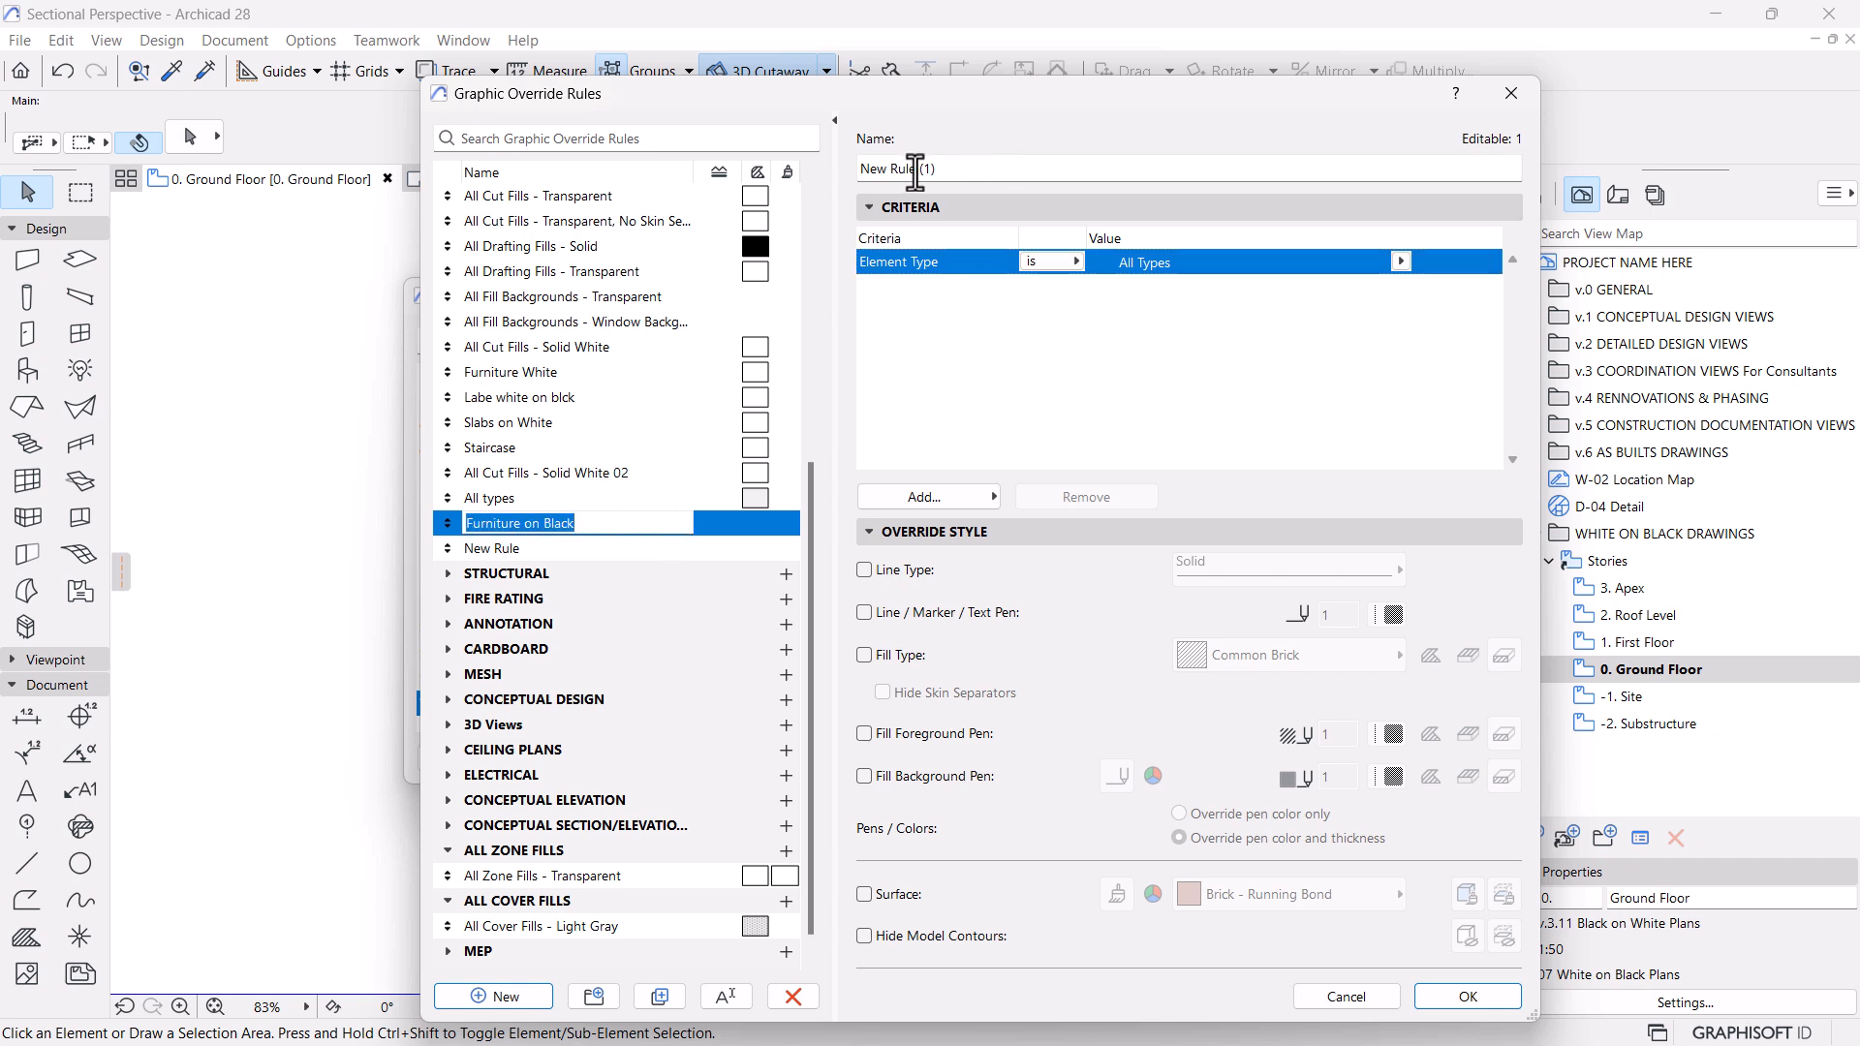
pyautogui.click(956, 170)
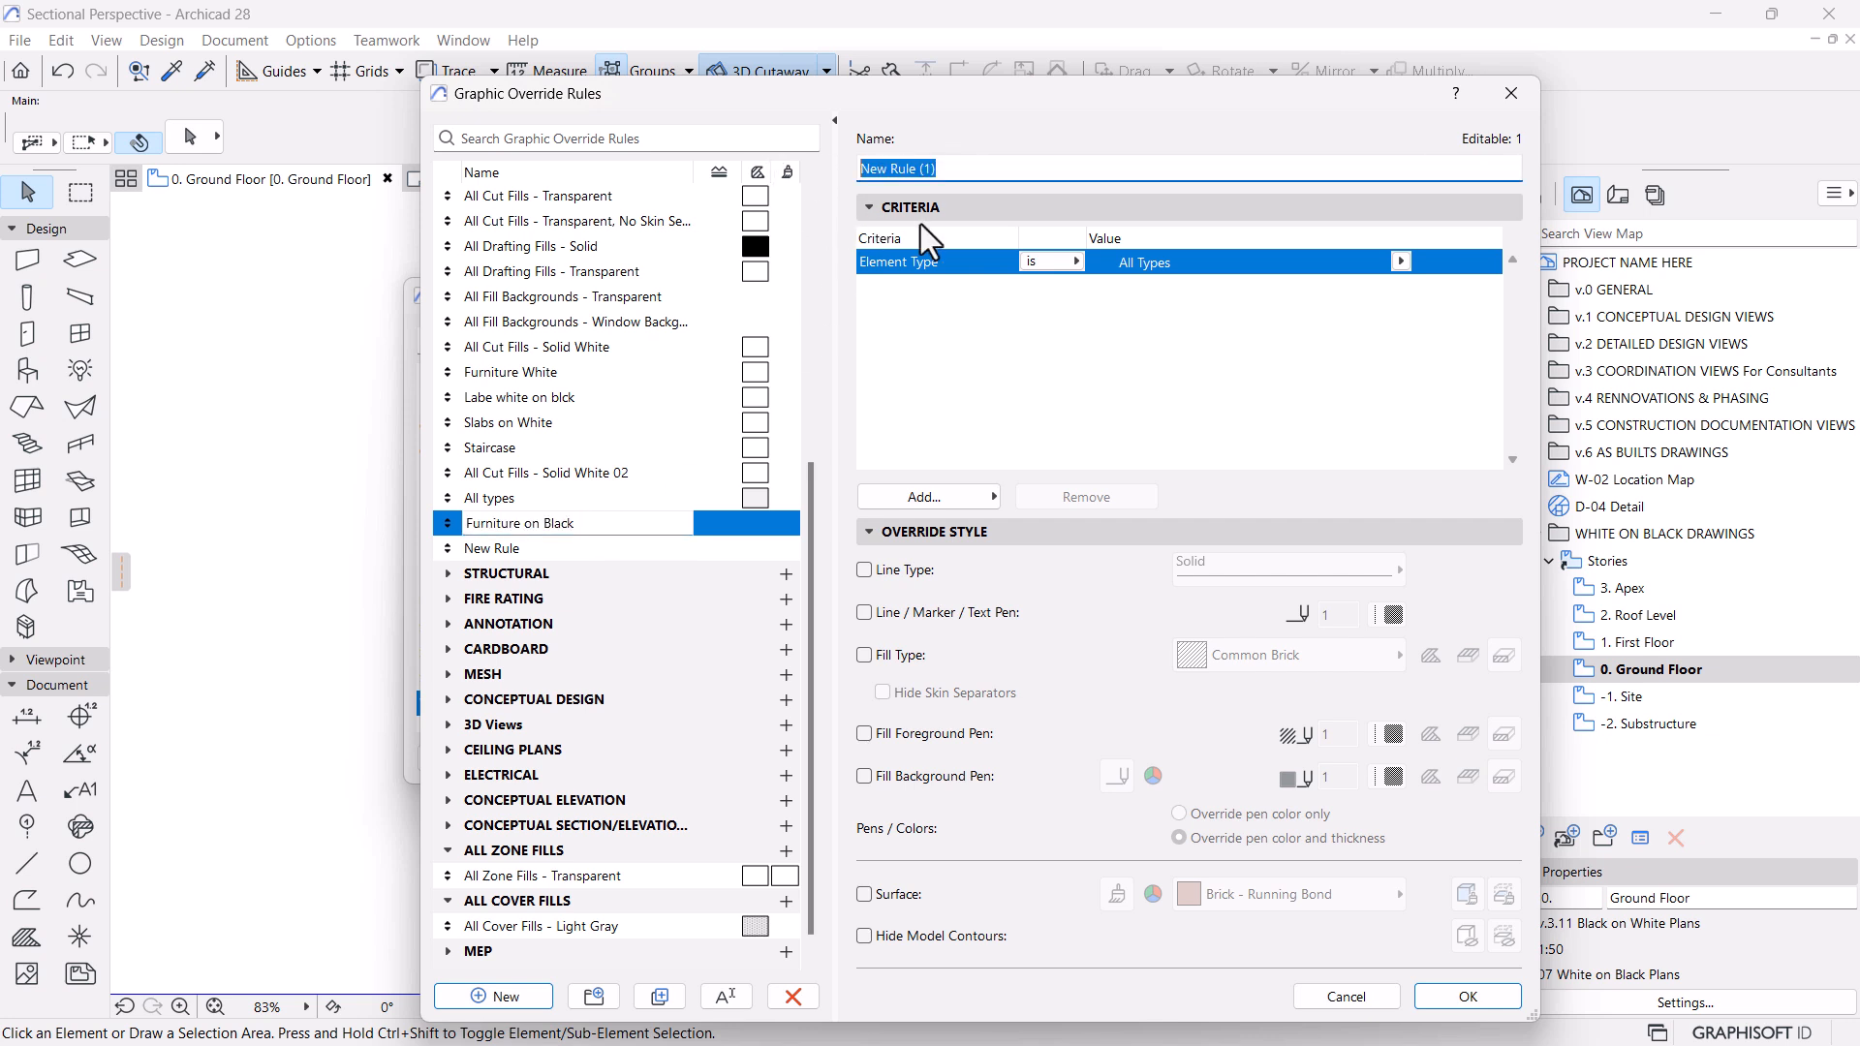
# Set the Furniture on Black rule's criteria to element type Object or Stair
pyautogui.click(1402, 261)
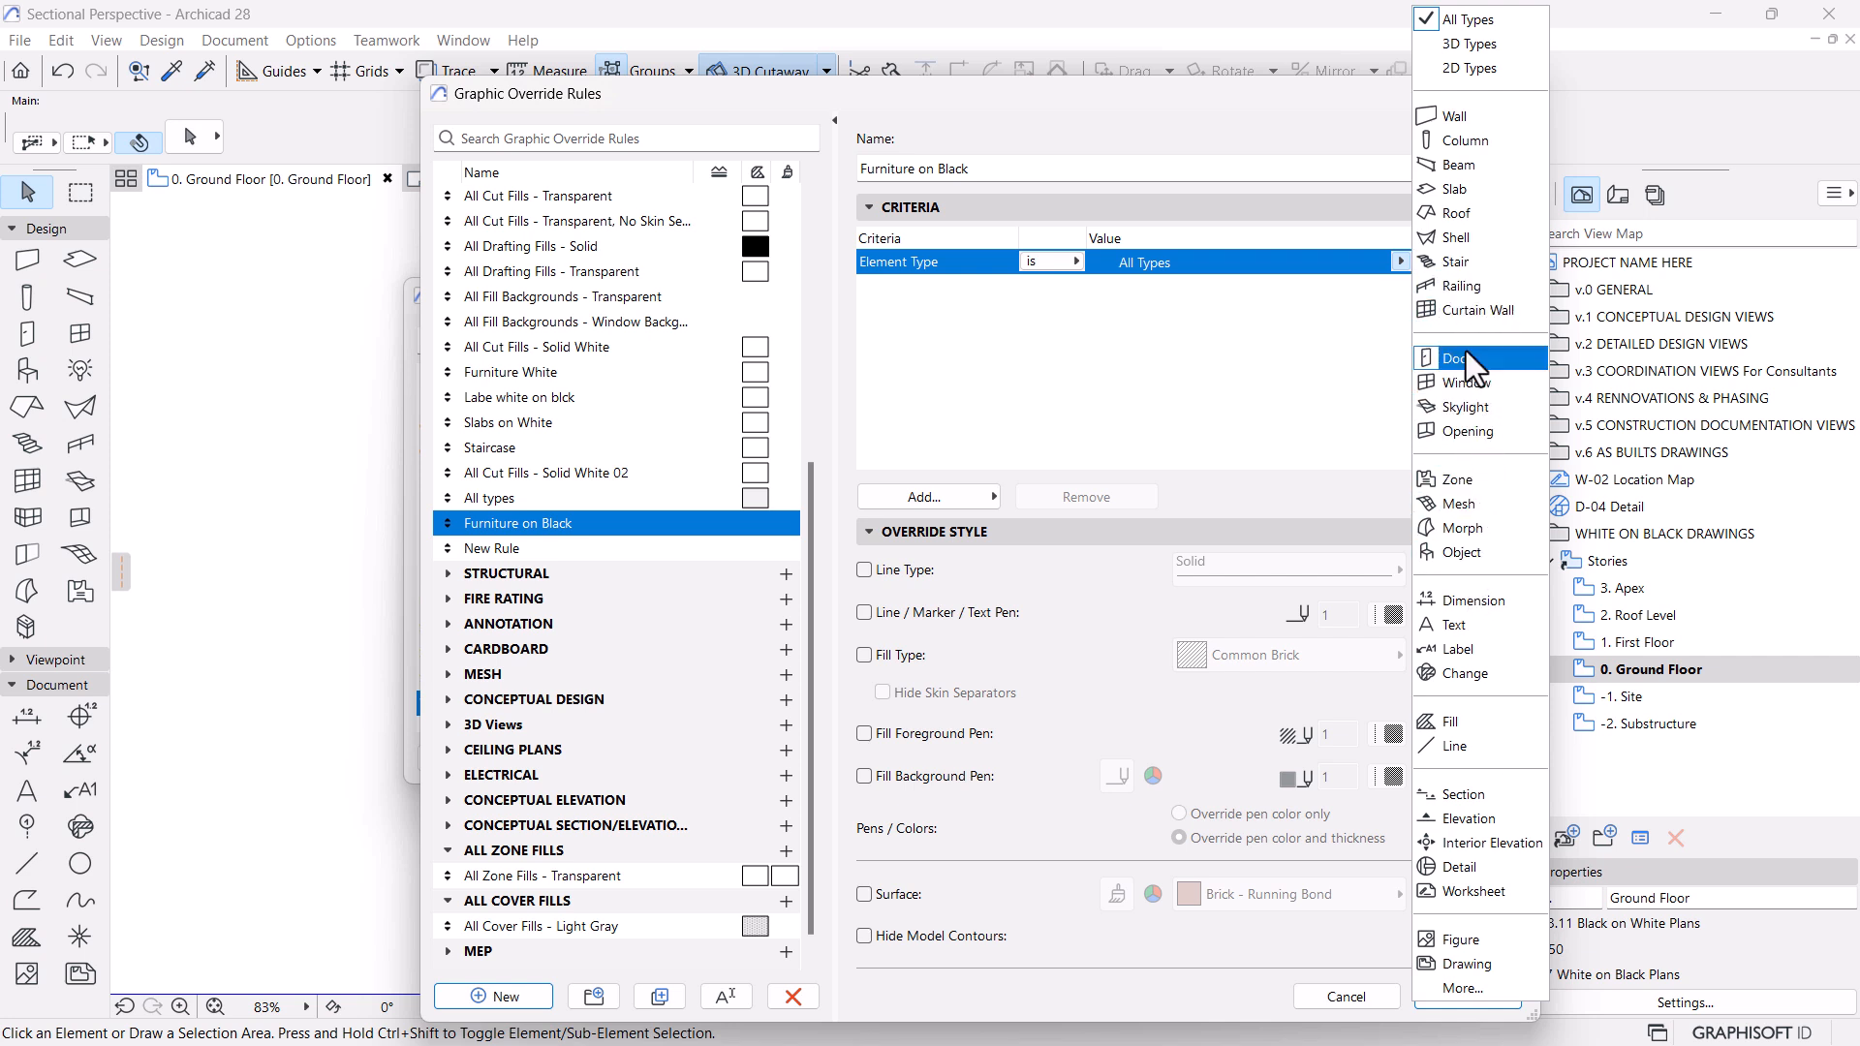
pyautogui.click(1467, 553)
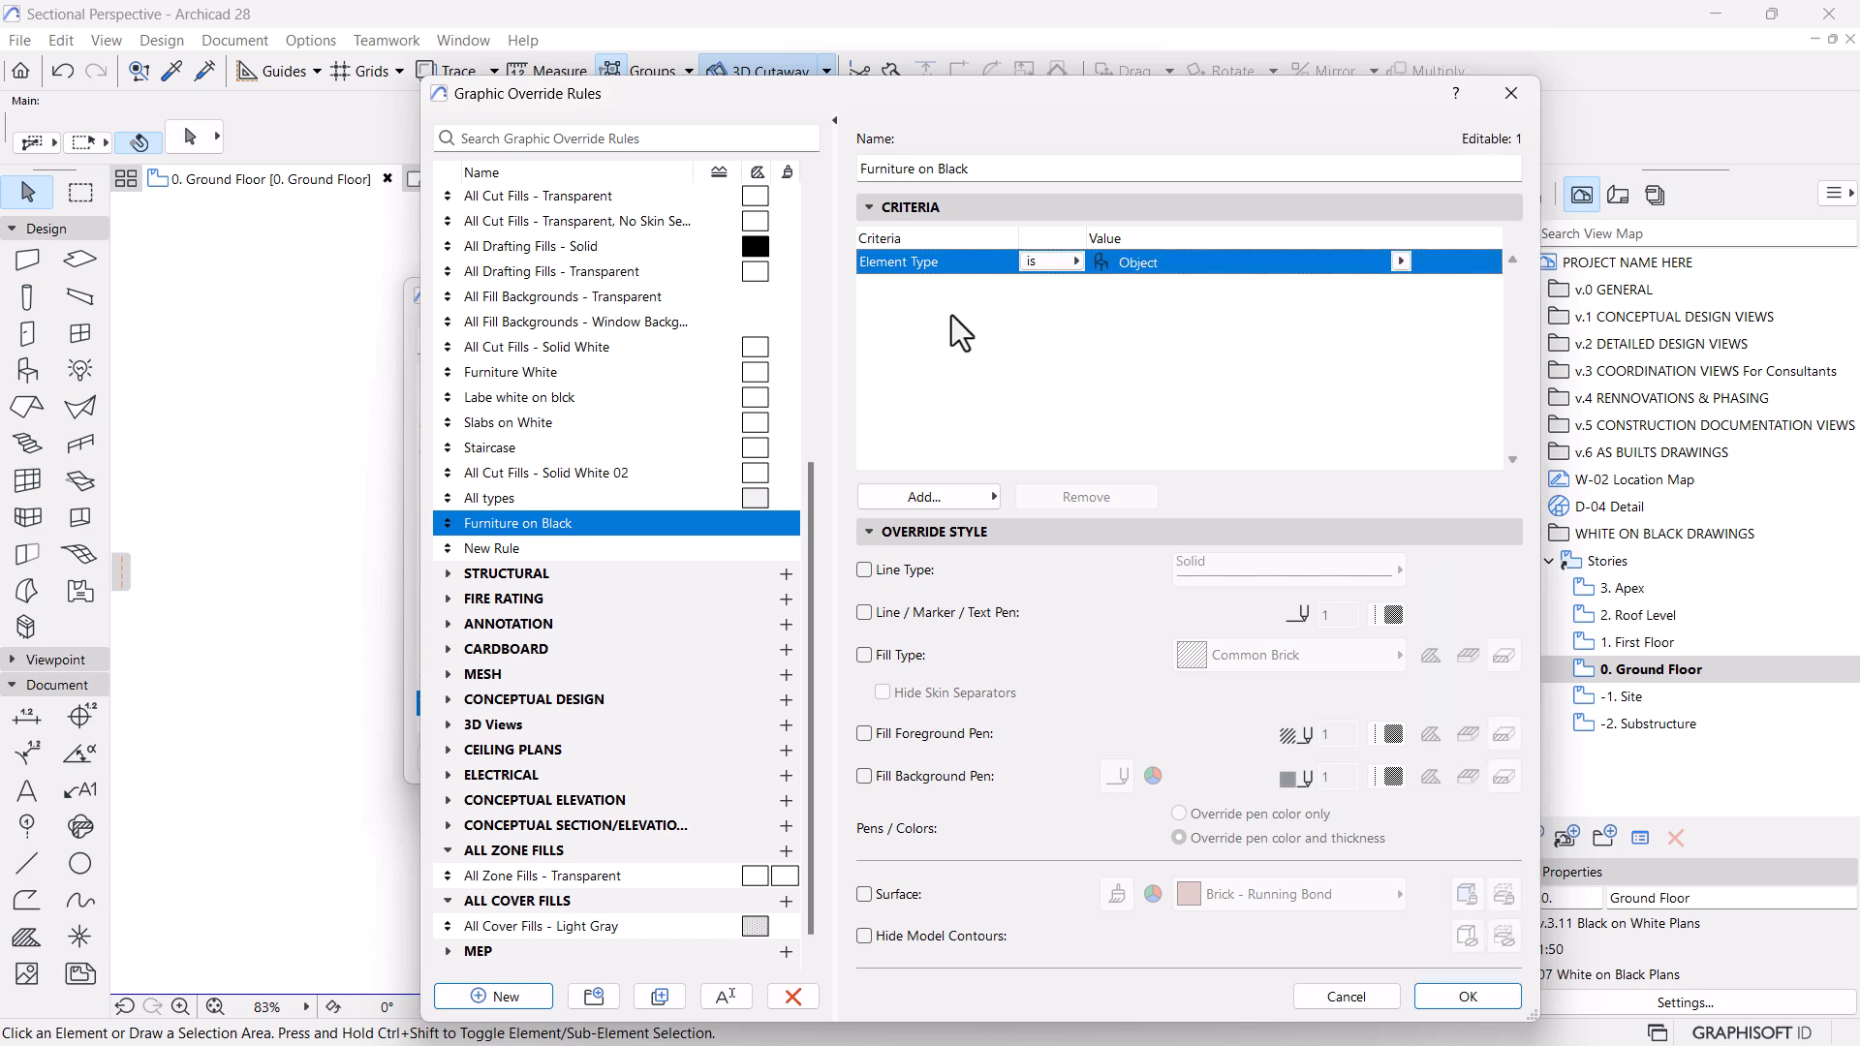
pyautogui.click(938, 506)
pyautogui.click(433, 275)
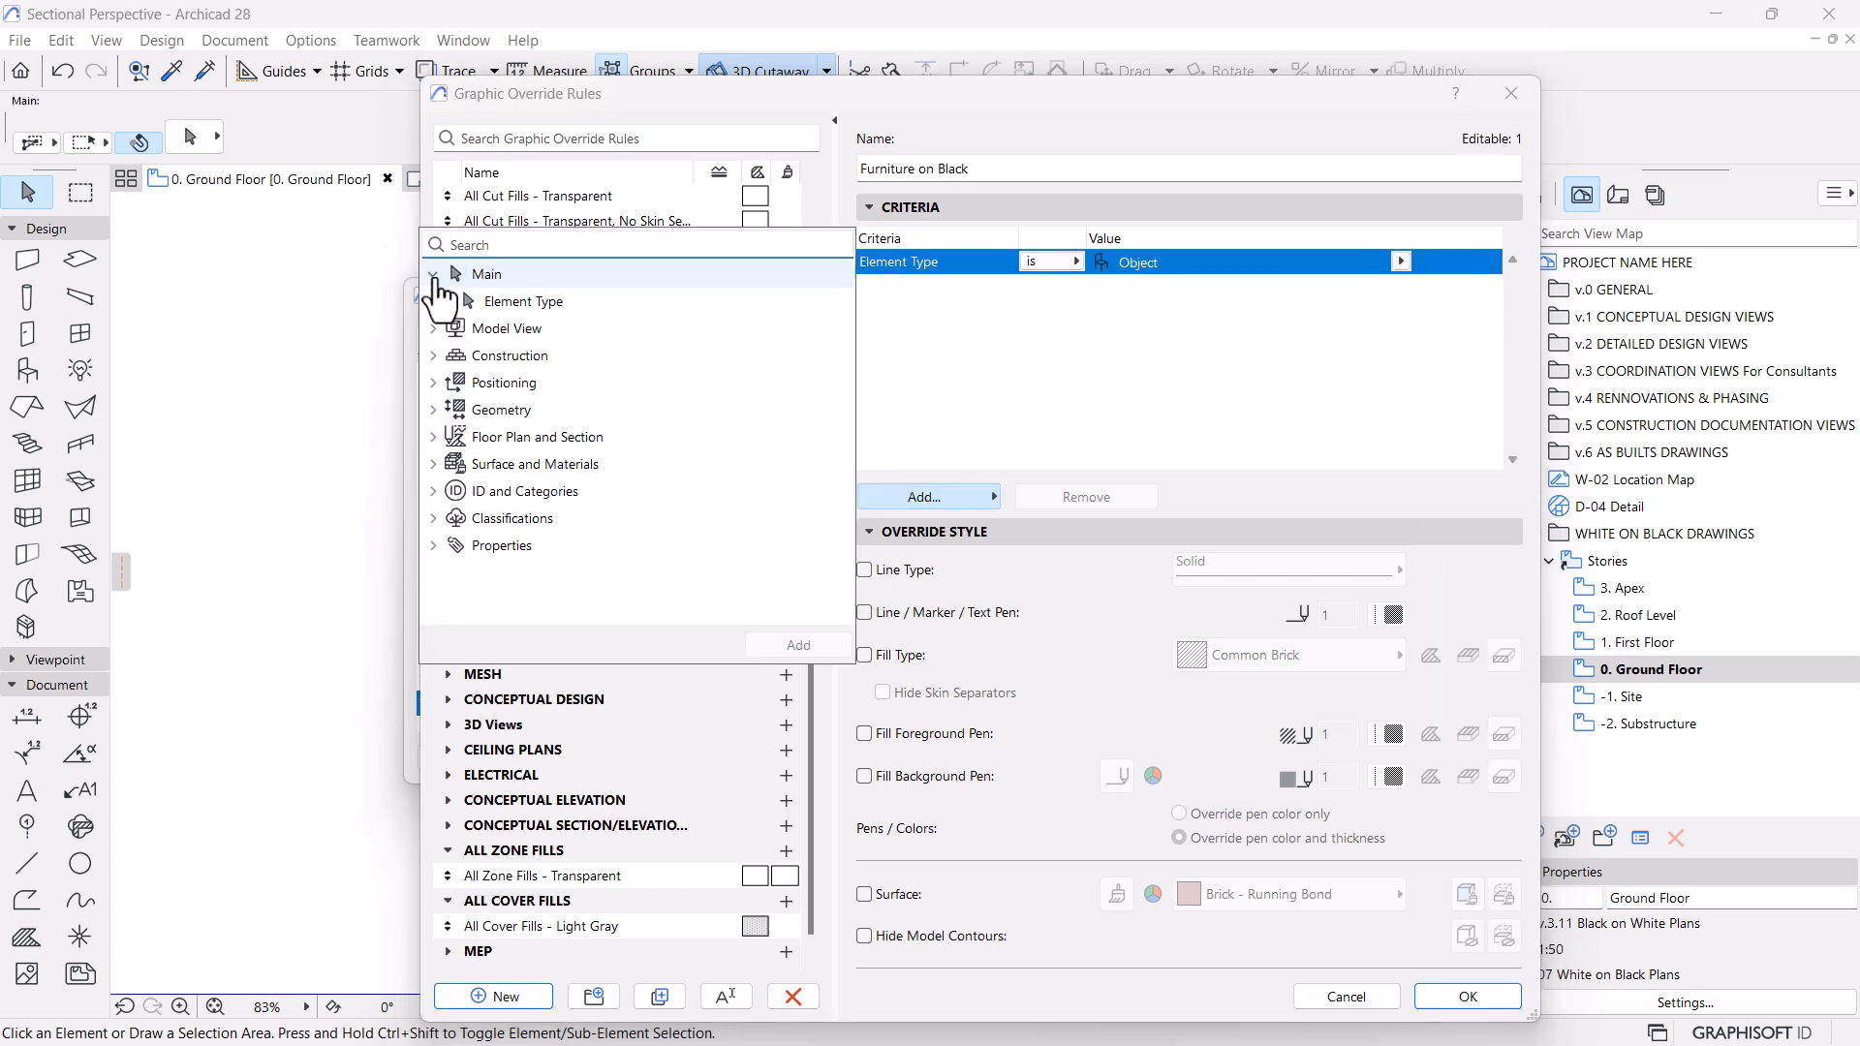
pyautogui.click(559, 301)
pyautogui.click(841, 642)
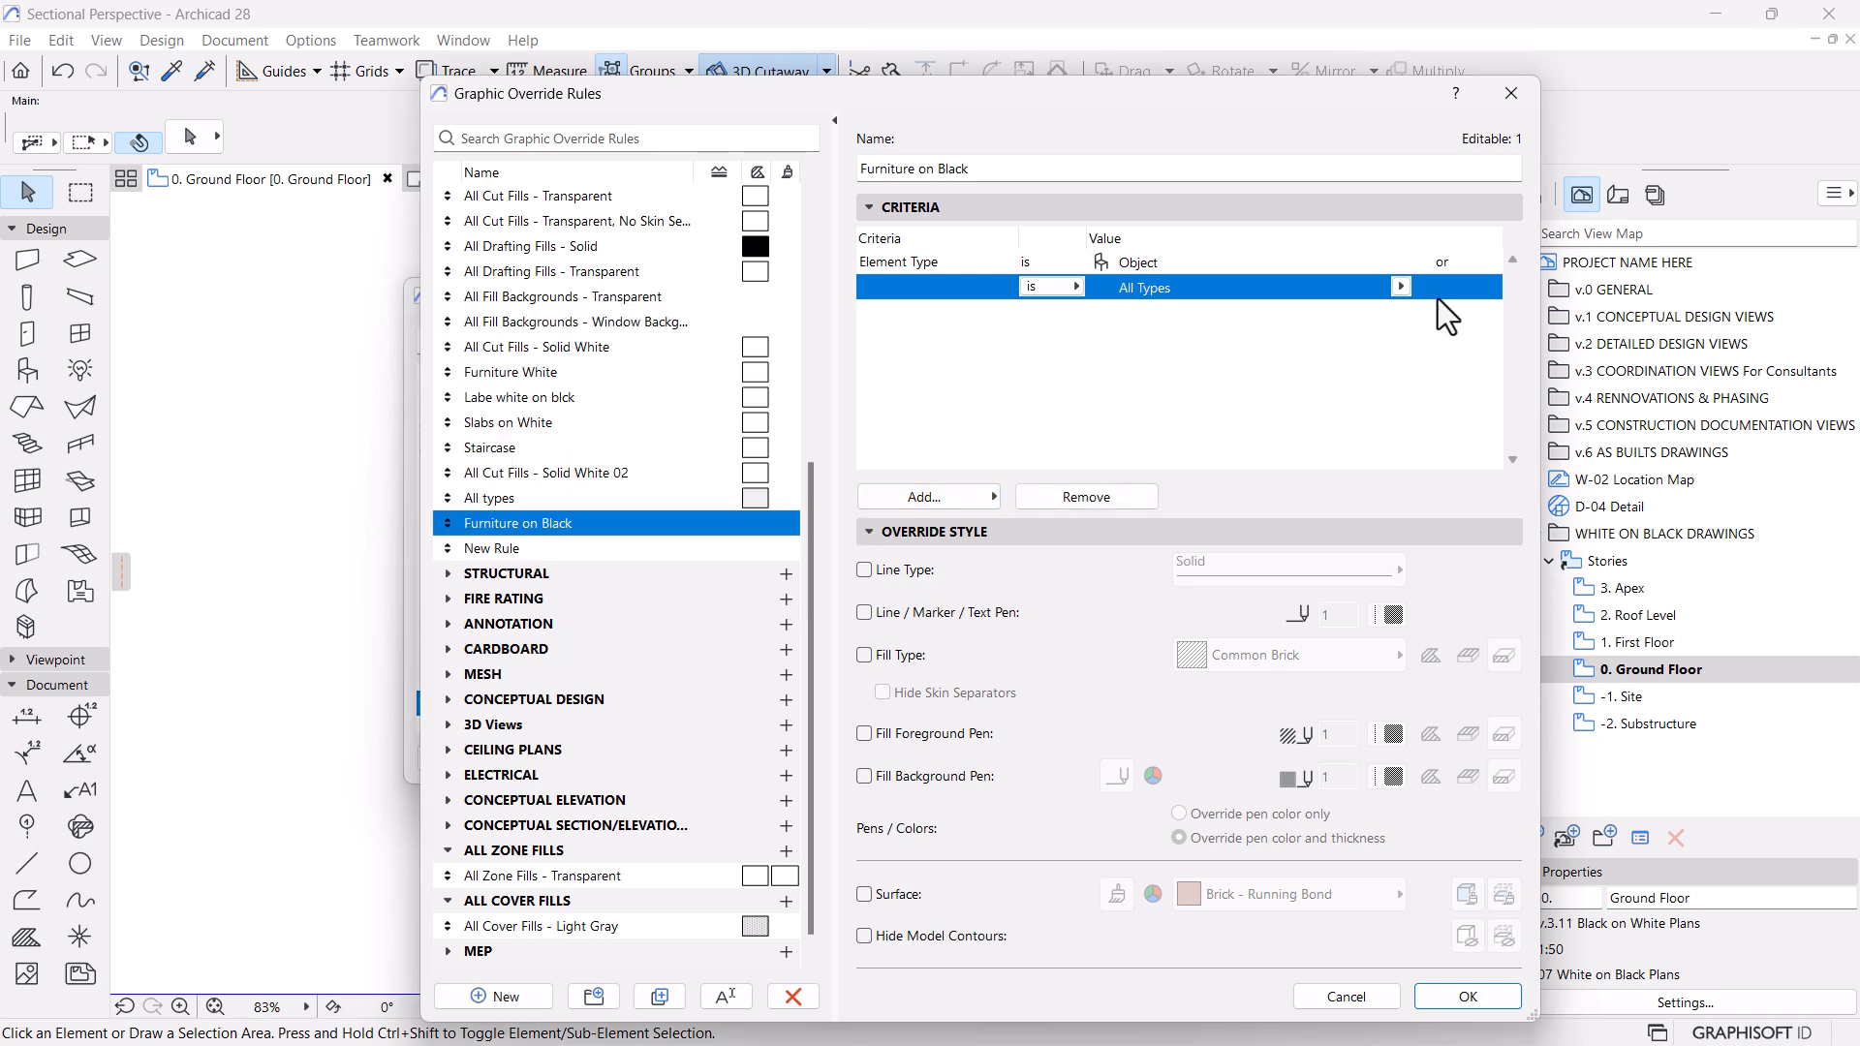
pyautogui.click(1404, 287)
pyautogui.click(1473, 259)
# Override the rule's fill type with Empty Fill for all three fill categories and accept the rule
pyautogui.click(864, 655)
pyautogui.click(1279, 655)
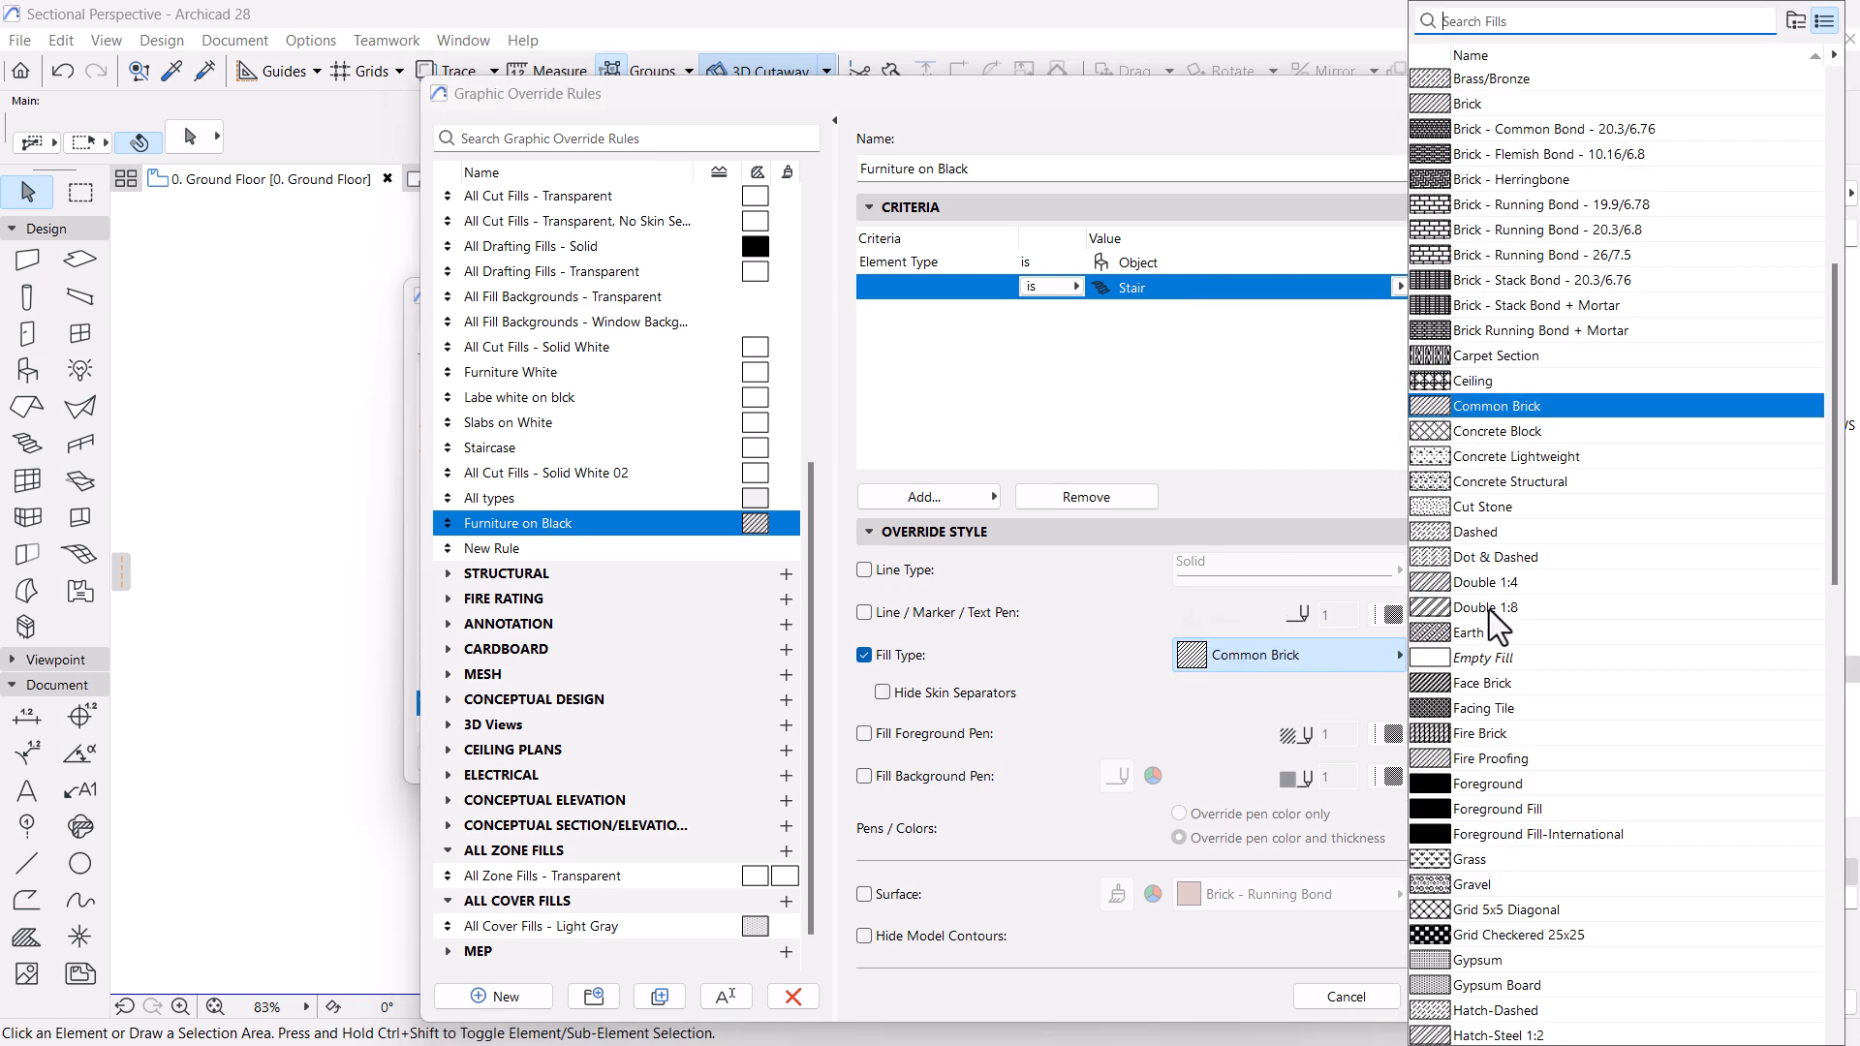
pyautogui.click(1486, 655)
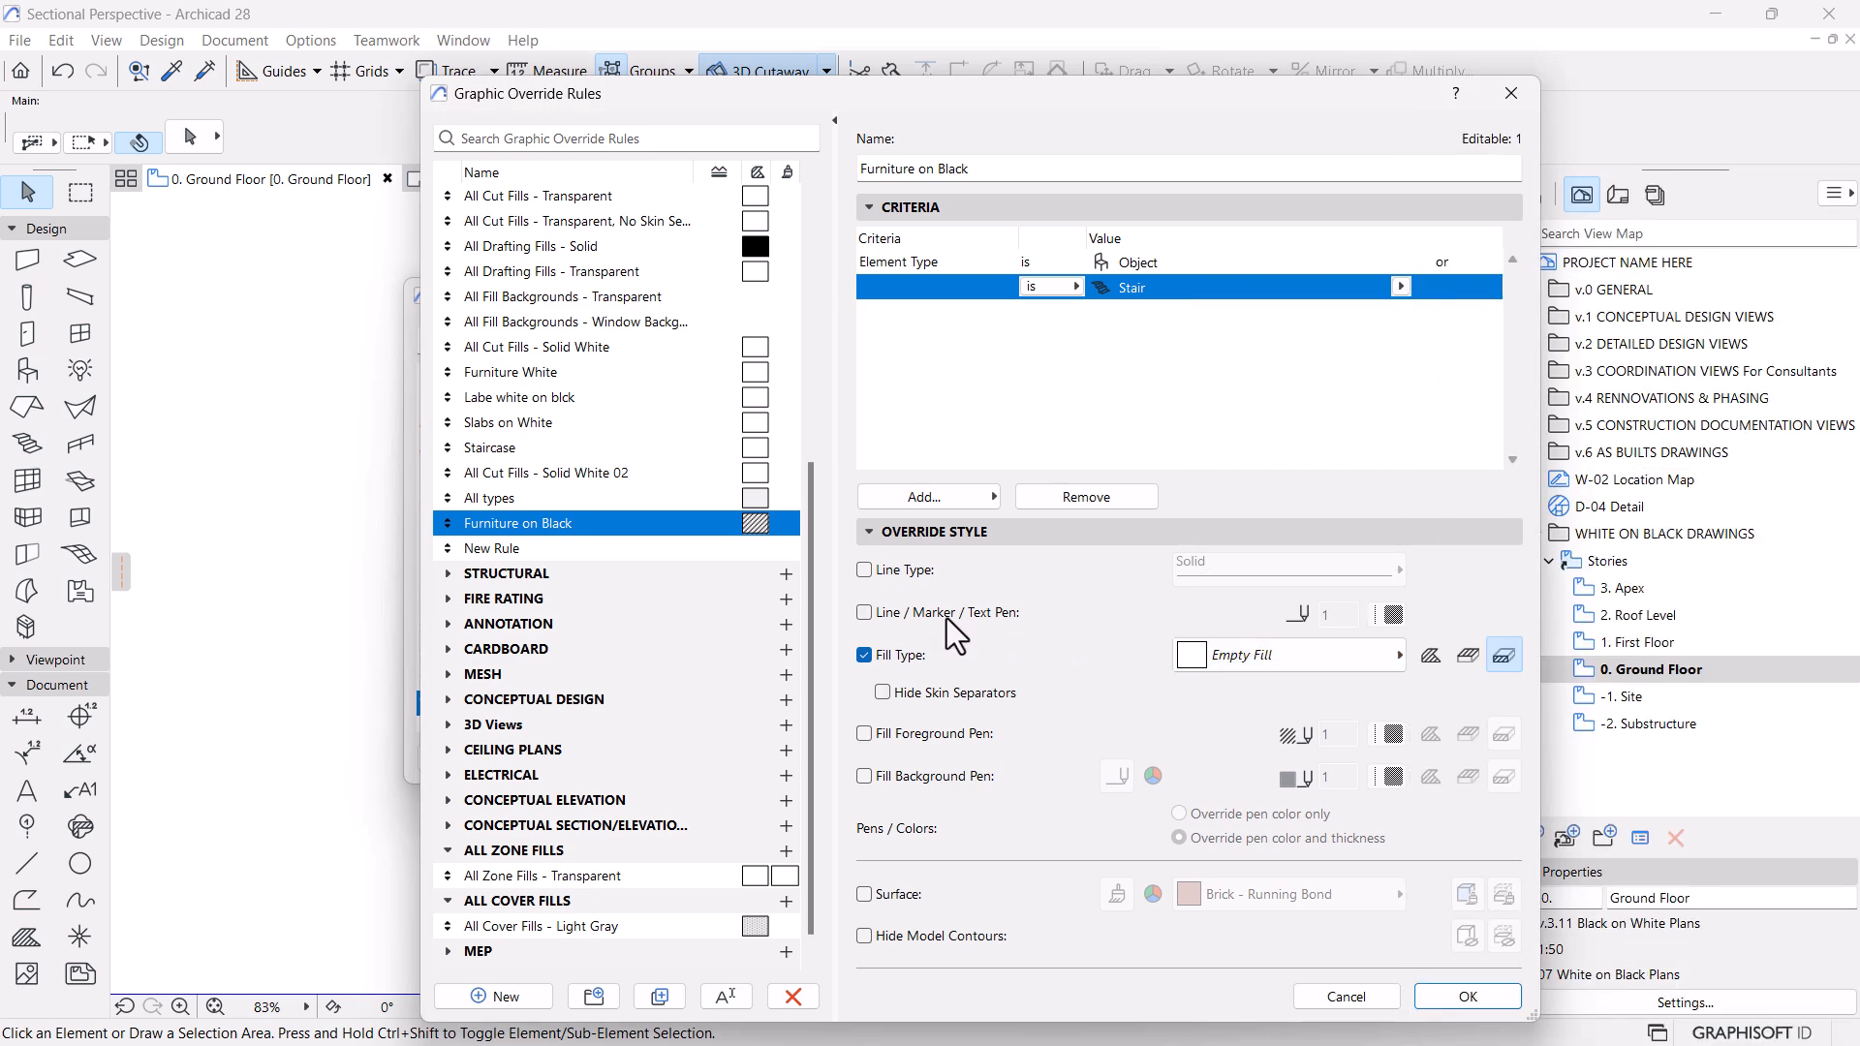
pyautogui.click(1428, 657)
pyautogui.click(1469, 657)
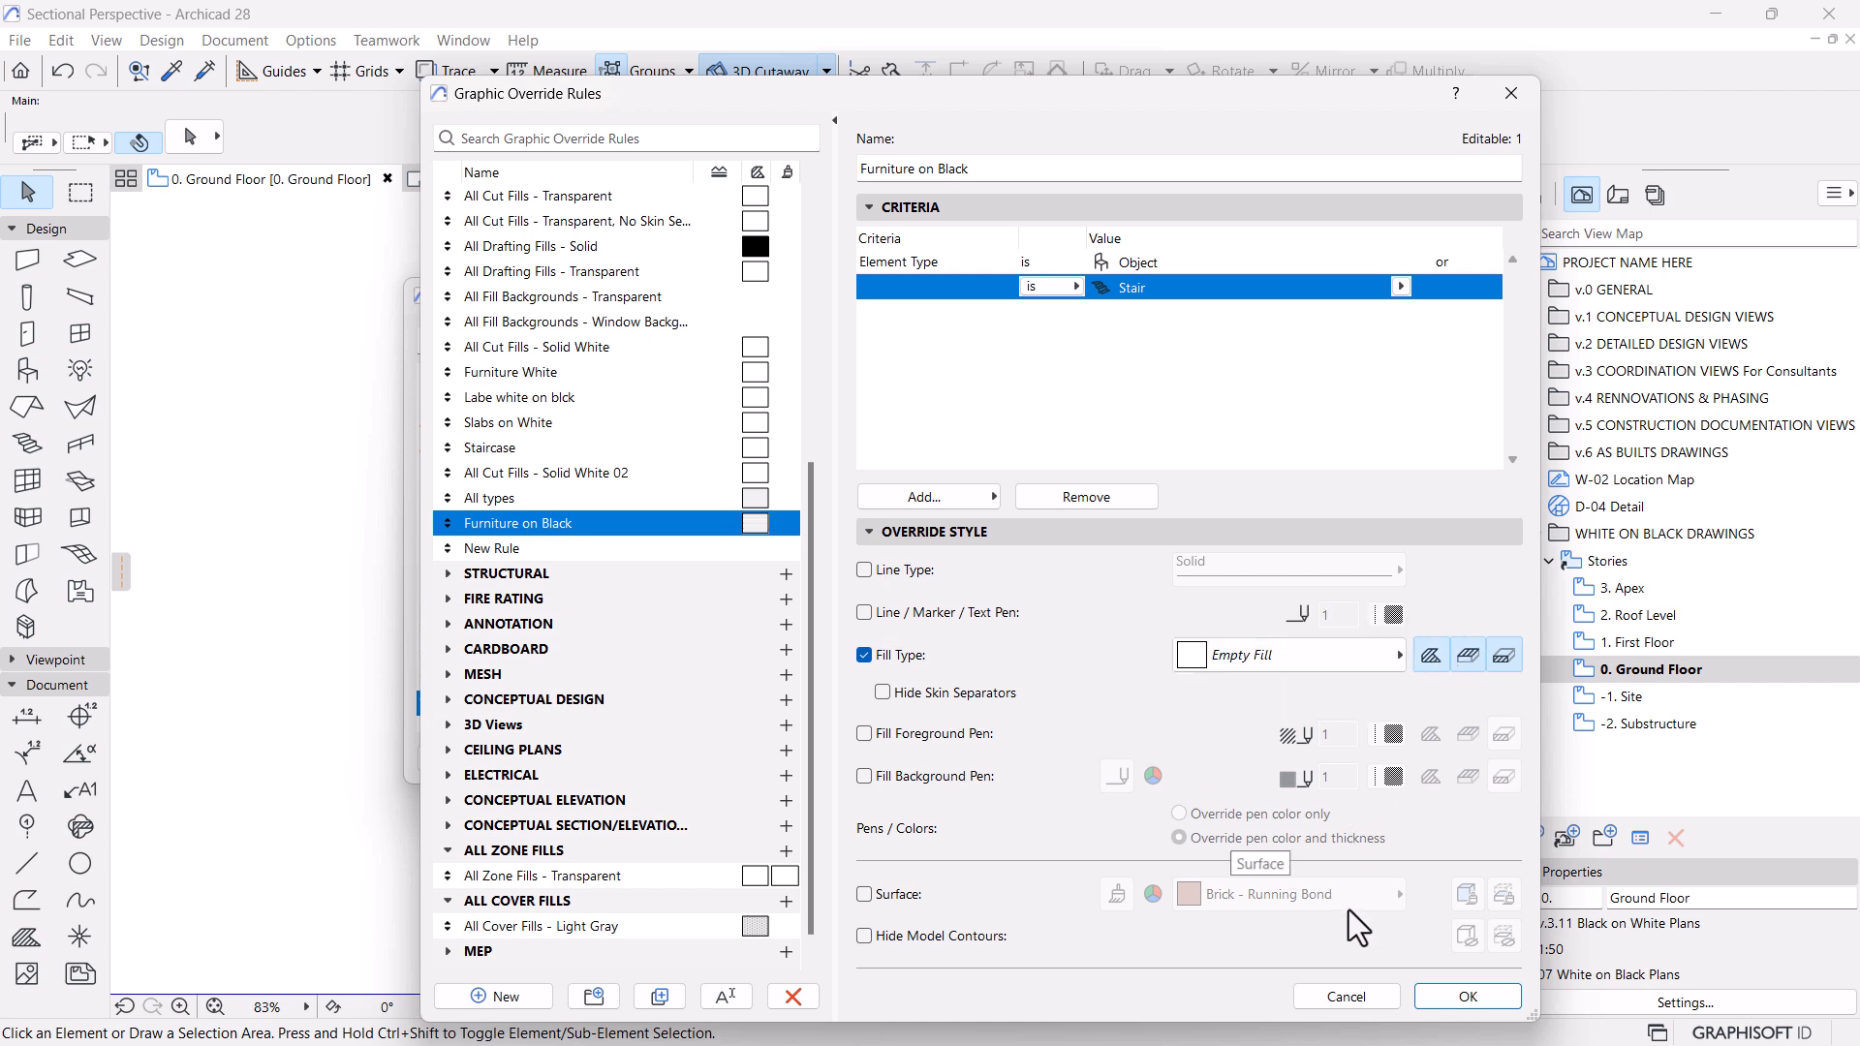
pyautogui.click(1465, 997)
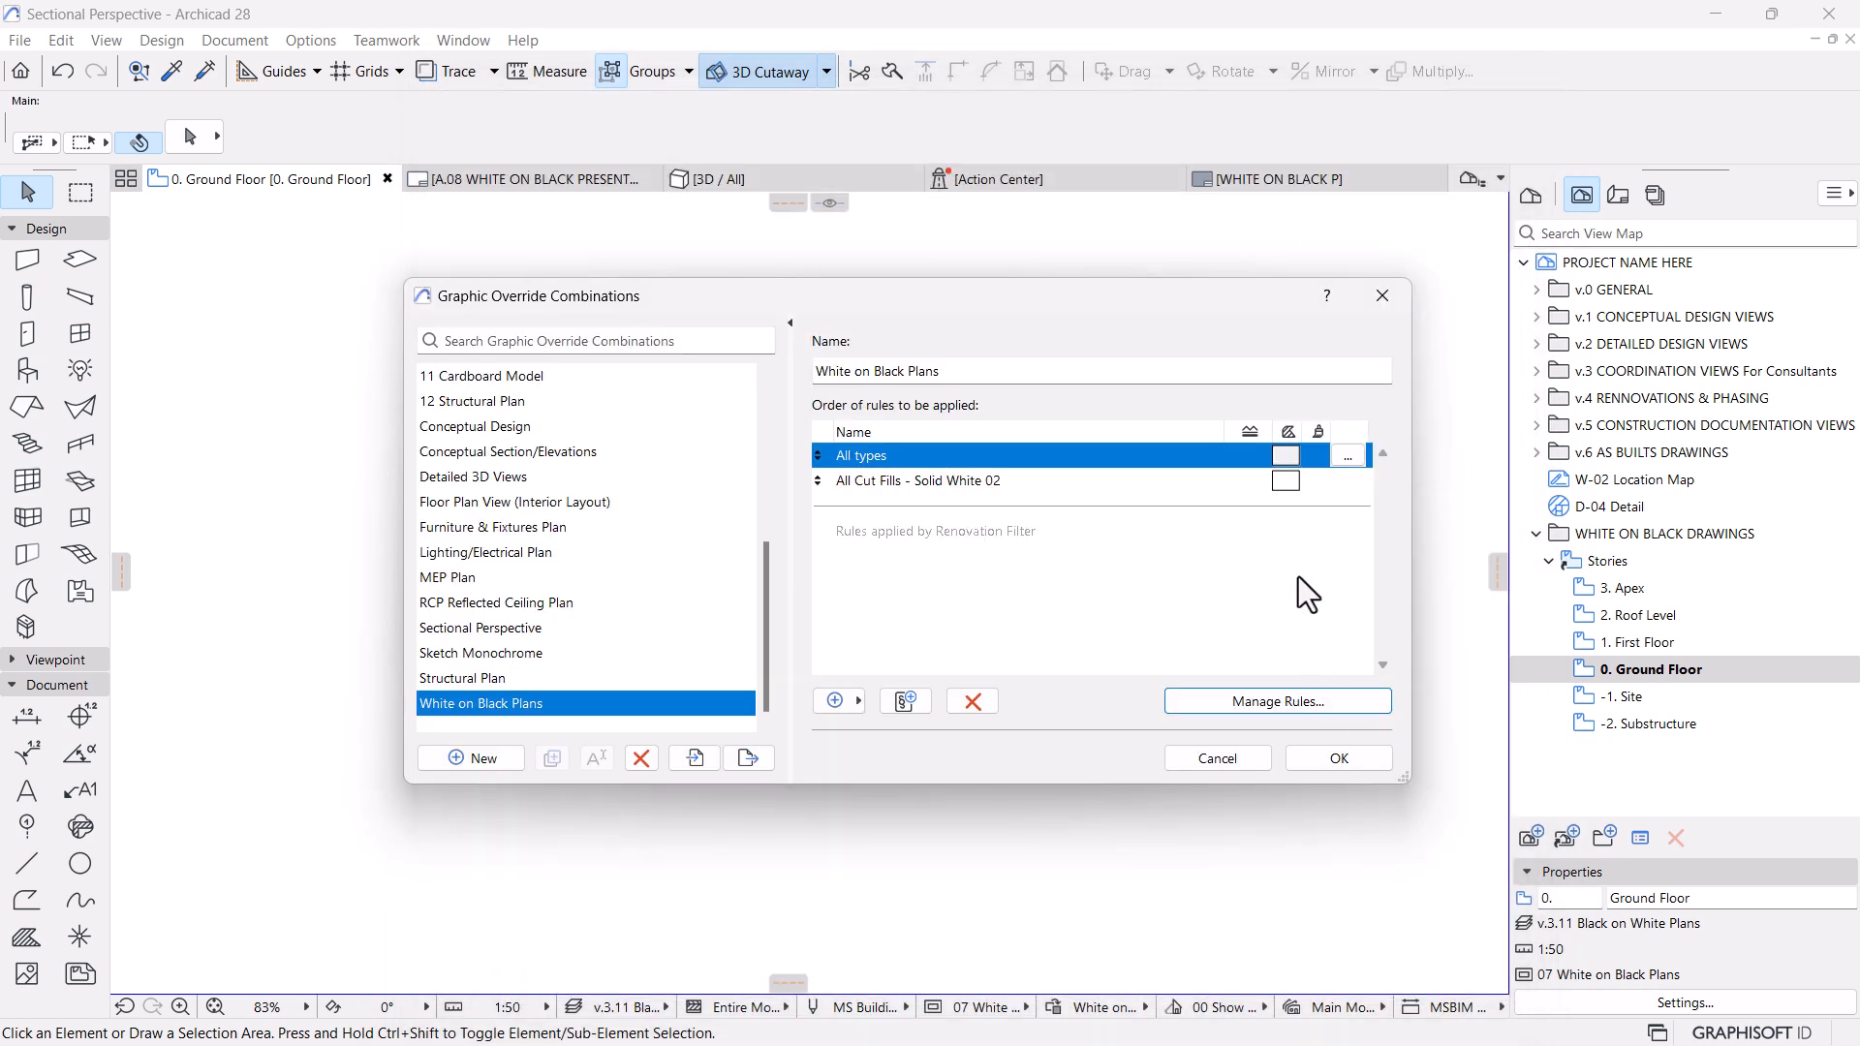
# Add Furniture on Black to the White on Black Plans combination as its first rule, and return to the A.08 layout
pyautogui.click(843, 698)
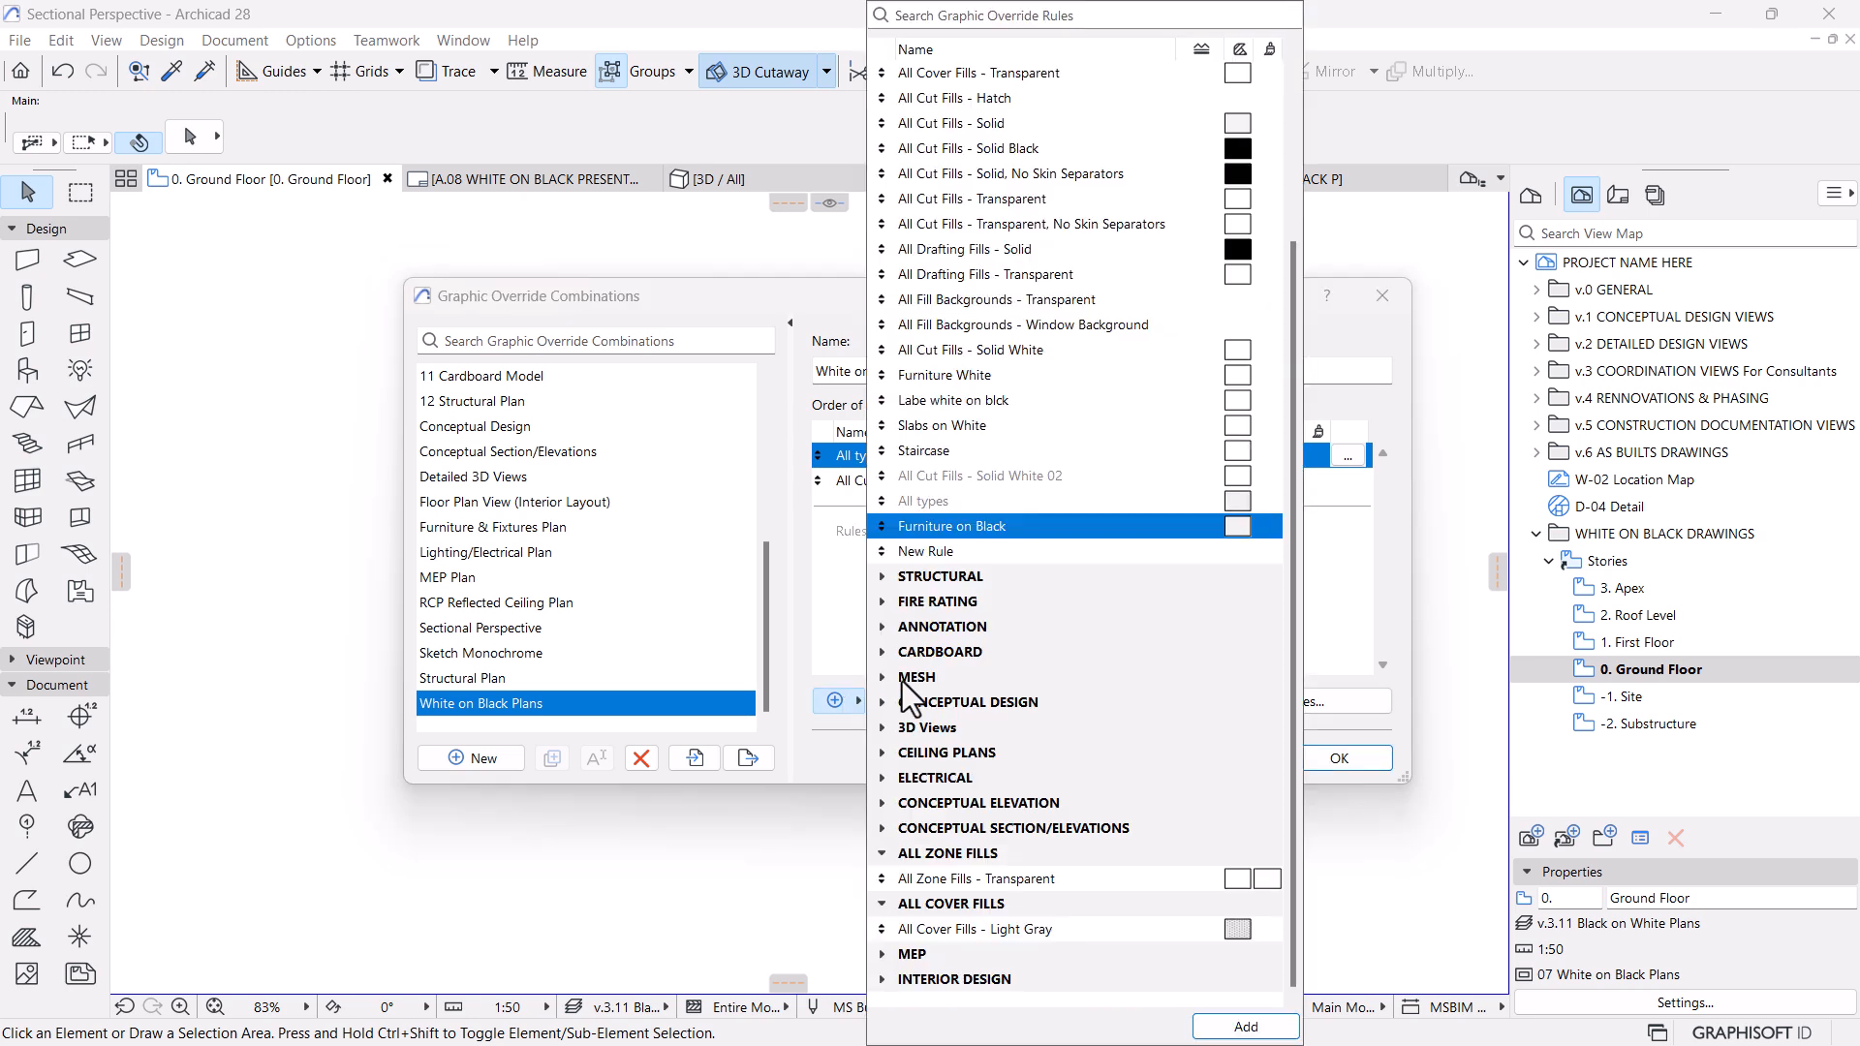
pyautogui.click(1246, 1026)
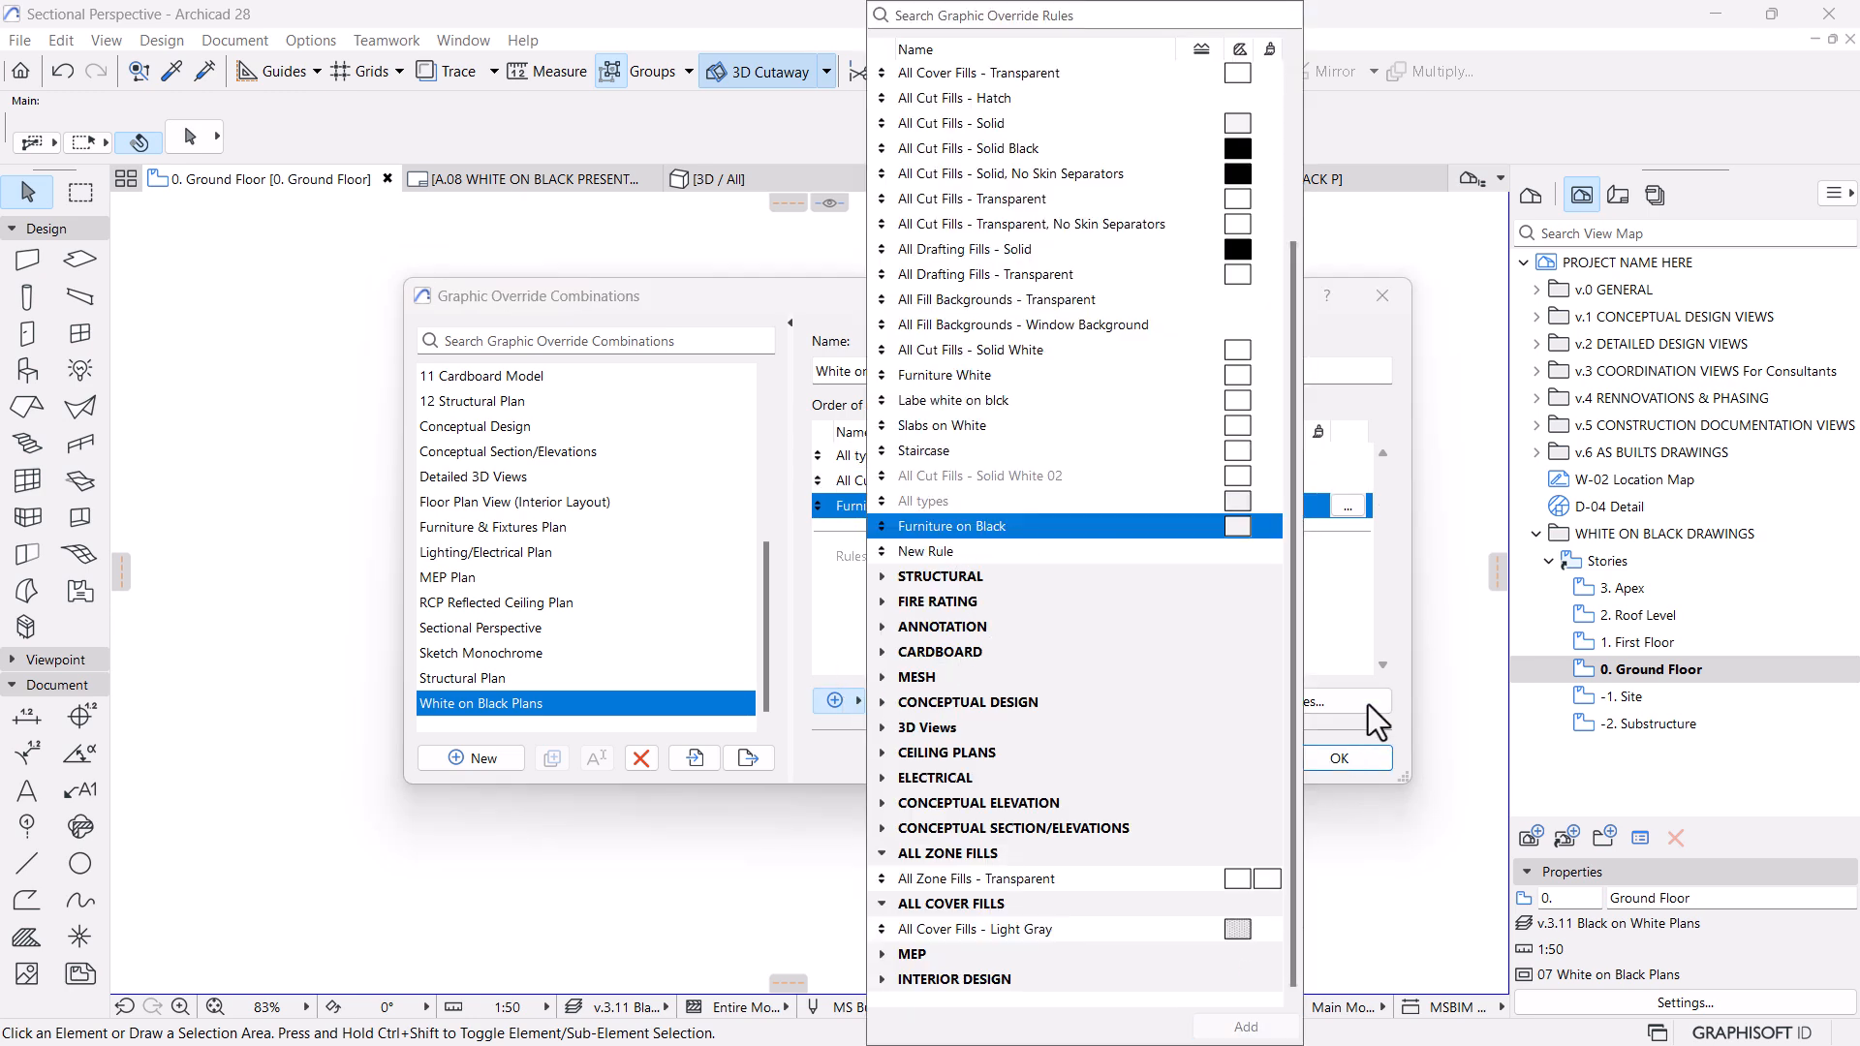
pyautogui.moveTo(819, 506); pyautogui.dragTo(831, 449)
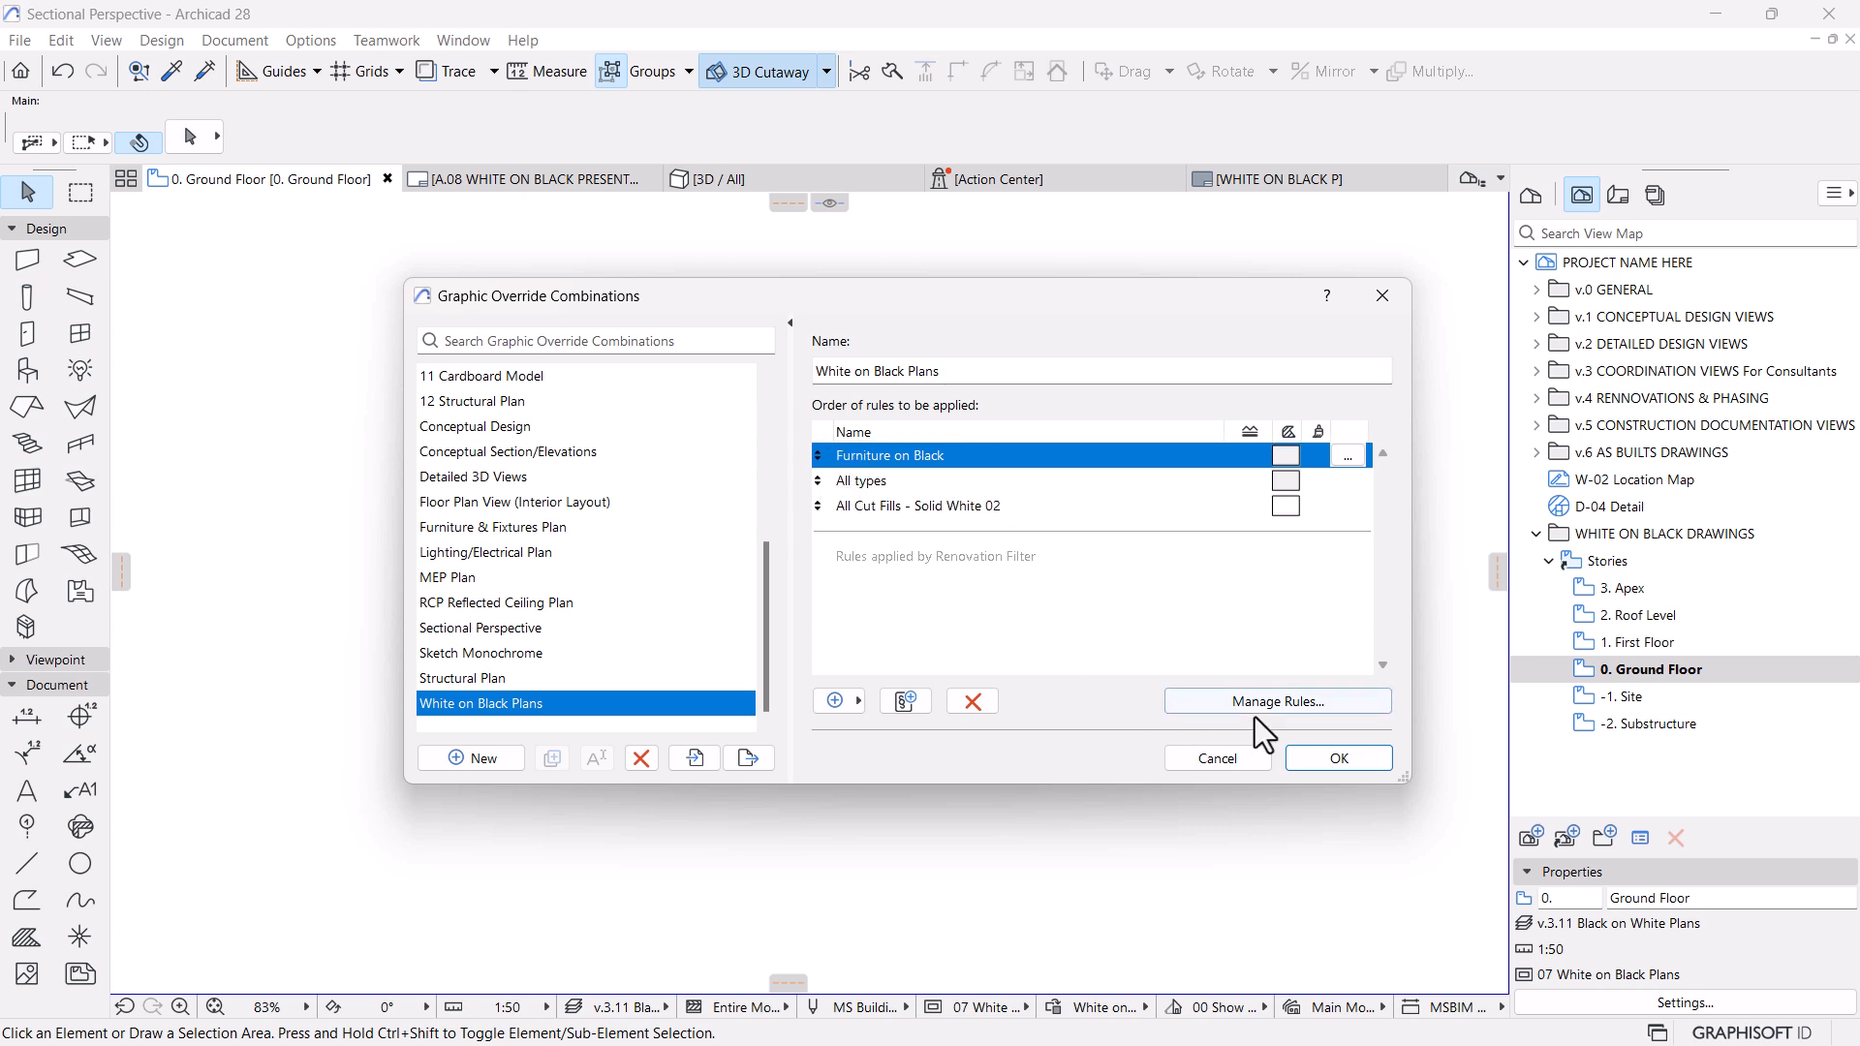
pyautogui.click(1335, 757)
pyautogui.click(566, 182)
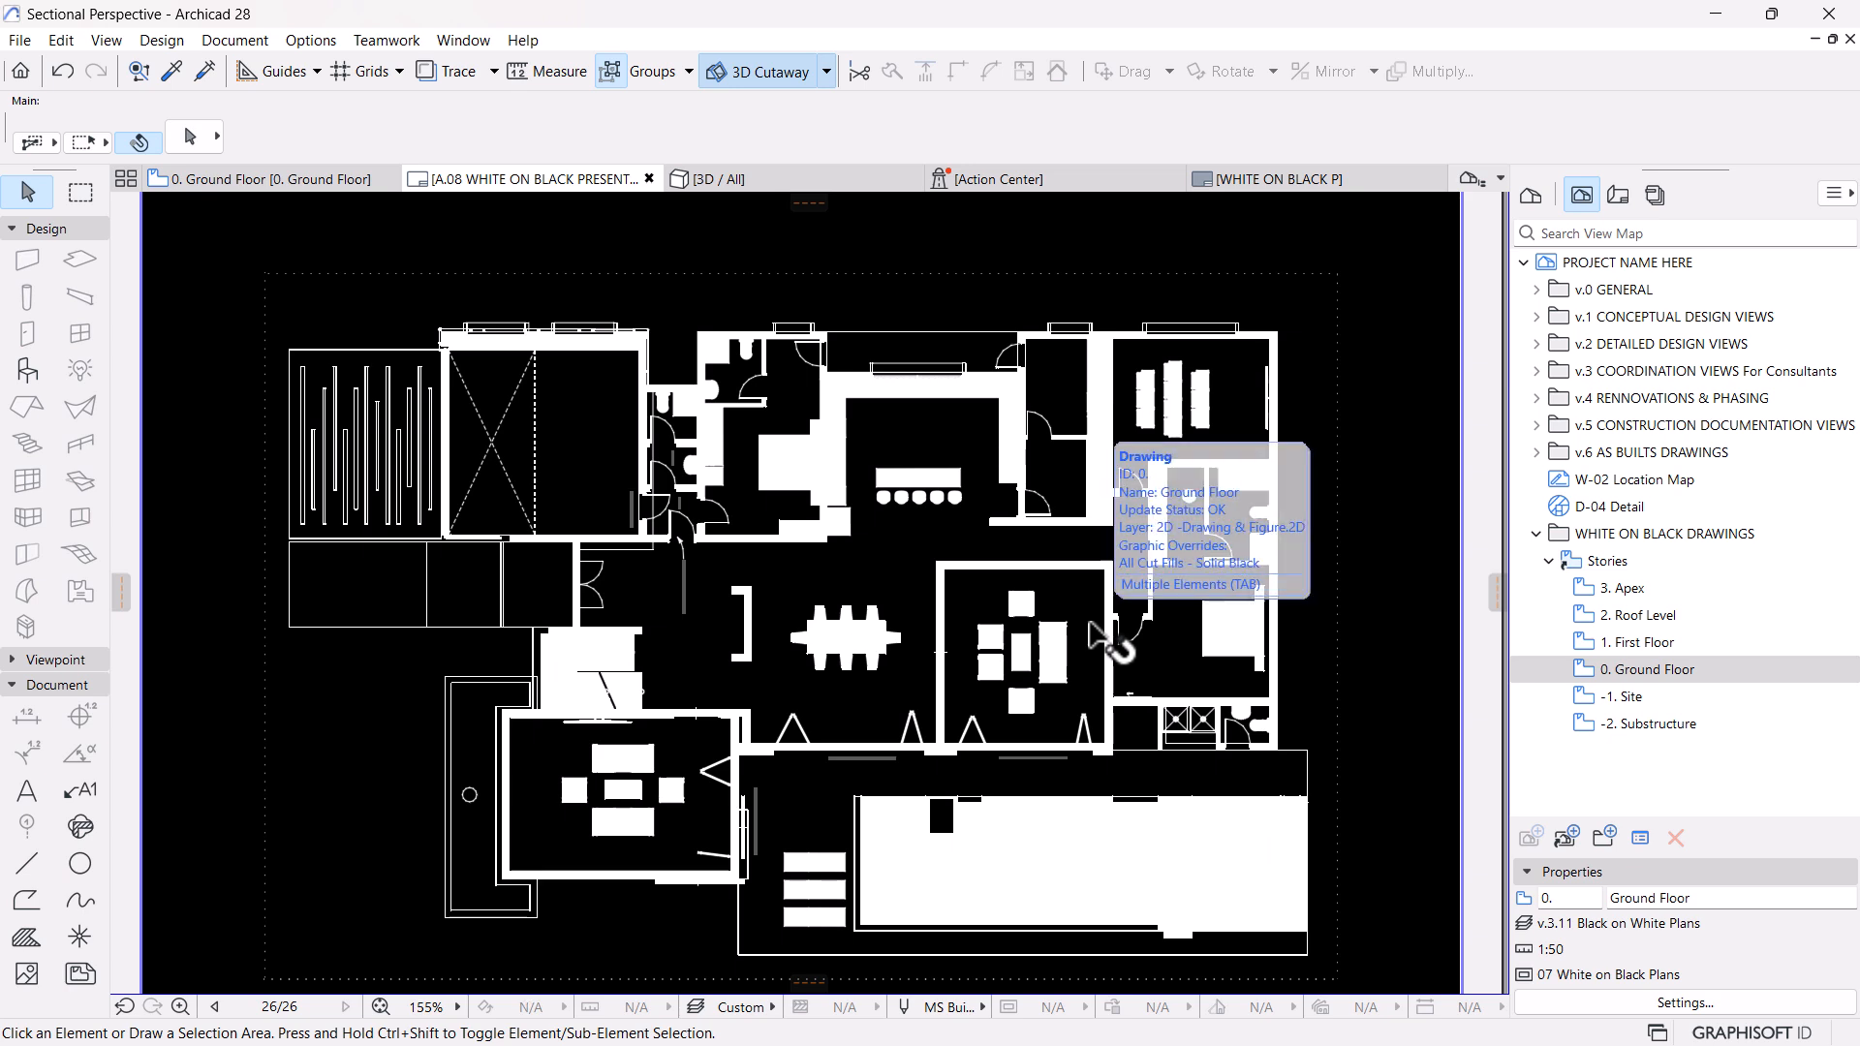
pyautogui.scroll(-2, 1114, 641)
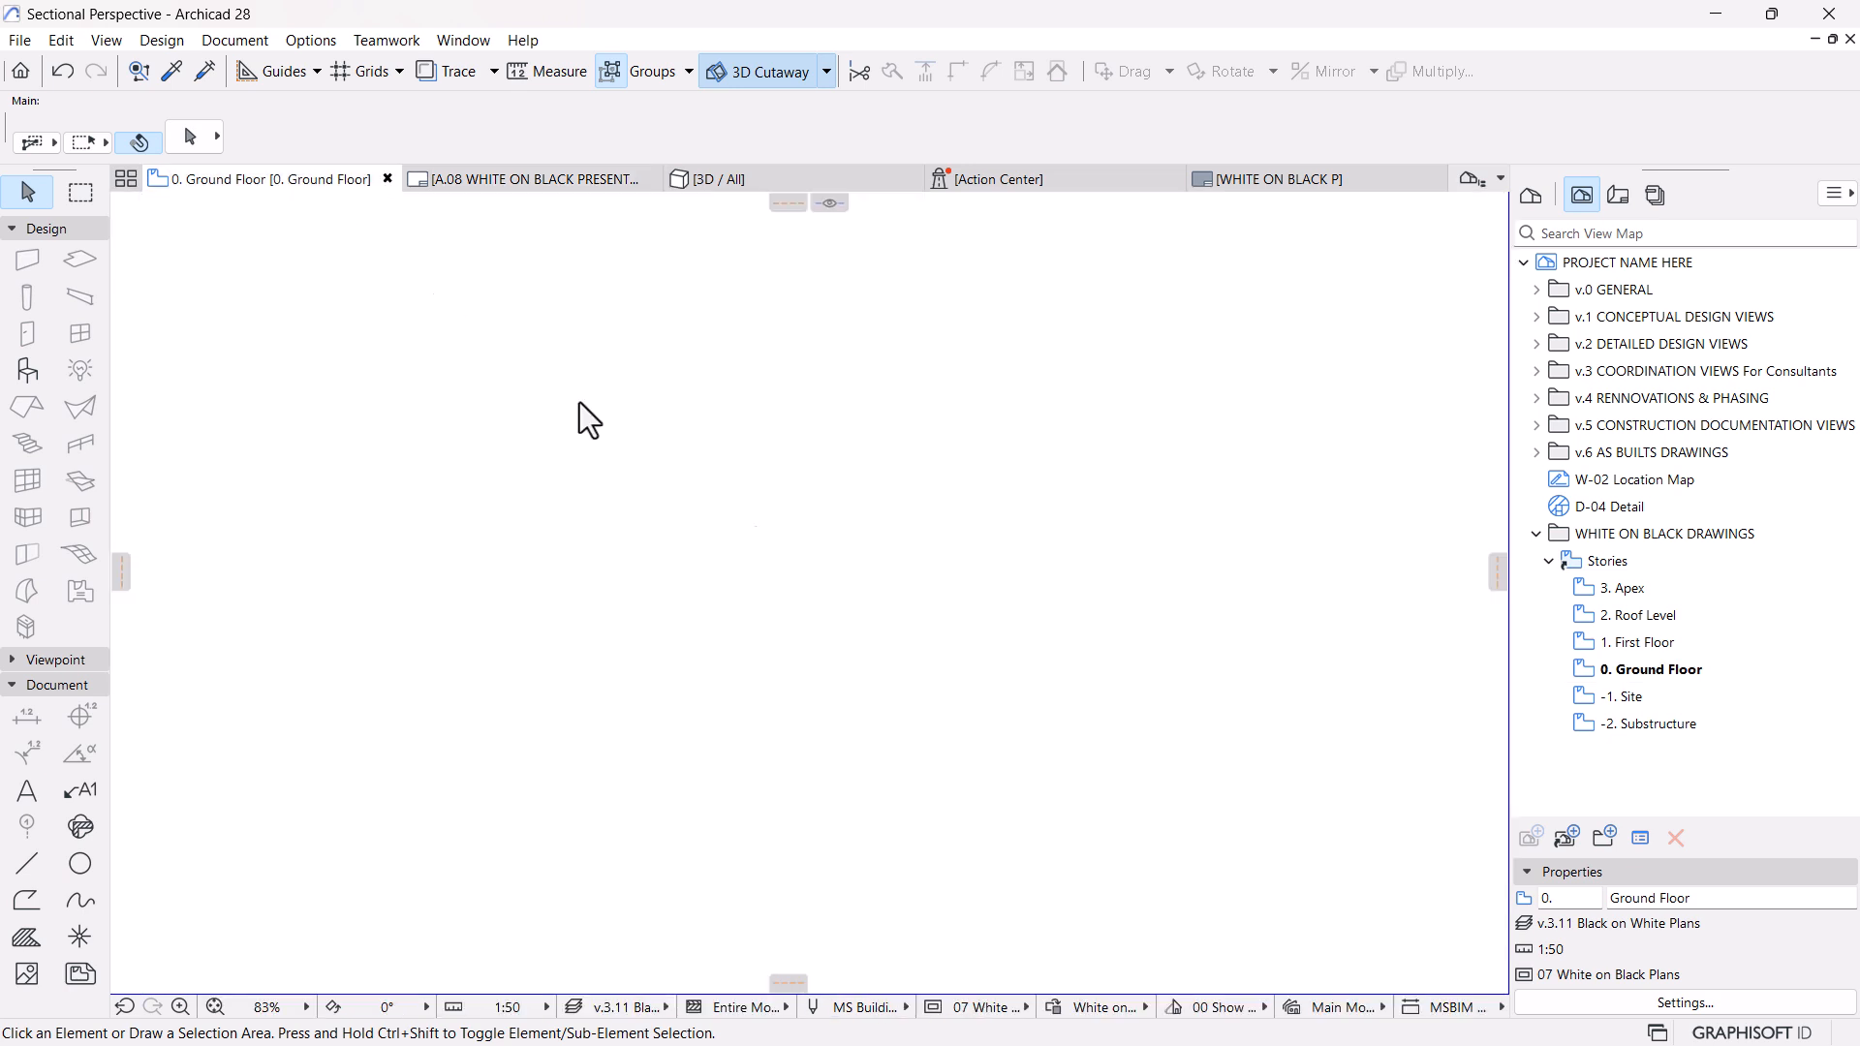
# Change the operator between the Object and Stair criteria of Furniture on Black to "and", and check the A.08 layout
pyautogui.click(1056, 1022)
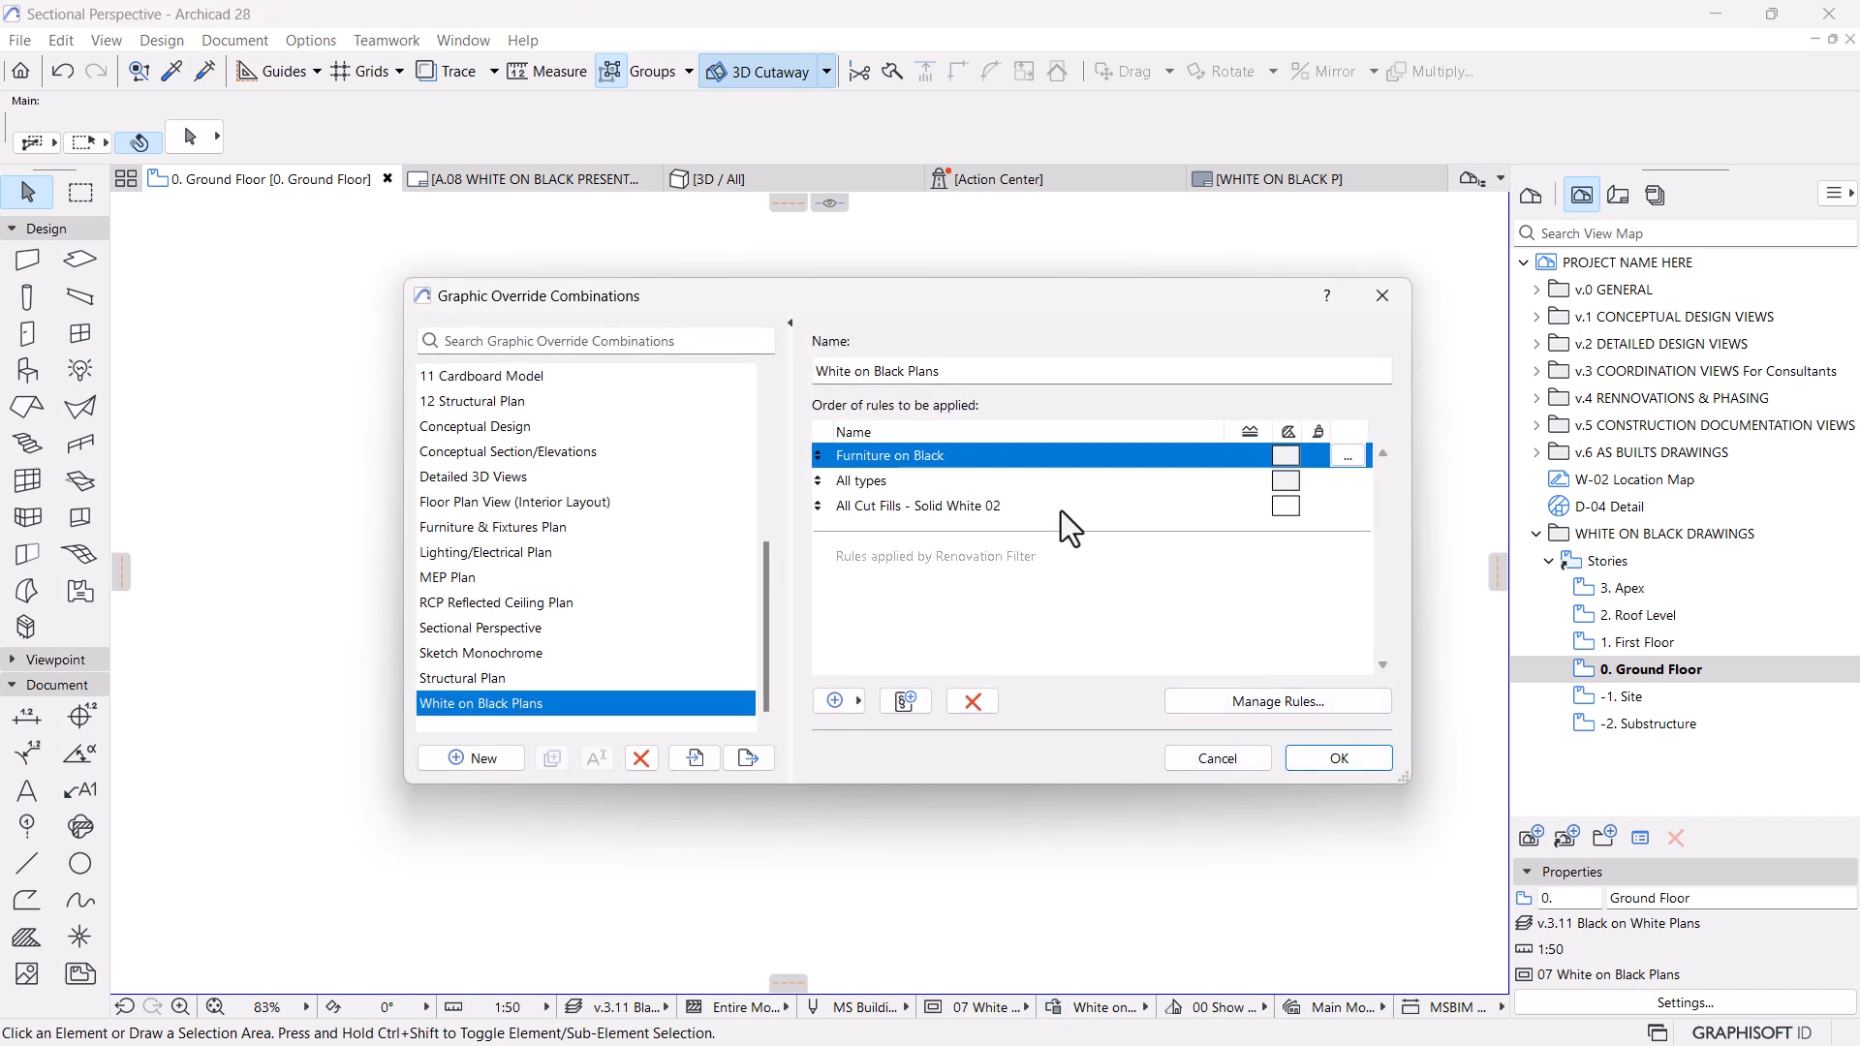
pyautogui.click(1349, 453)
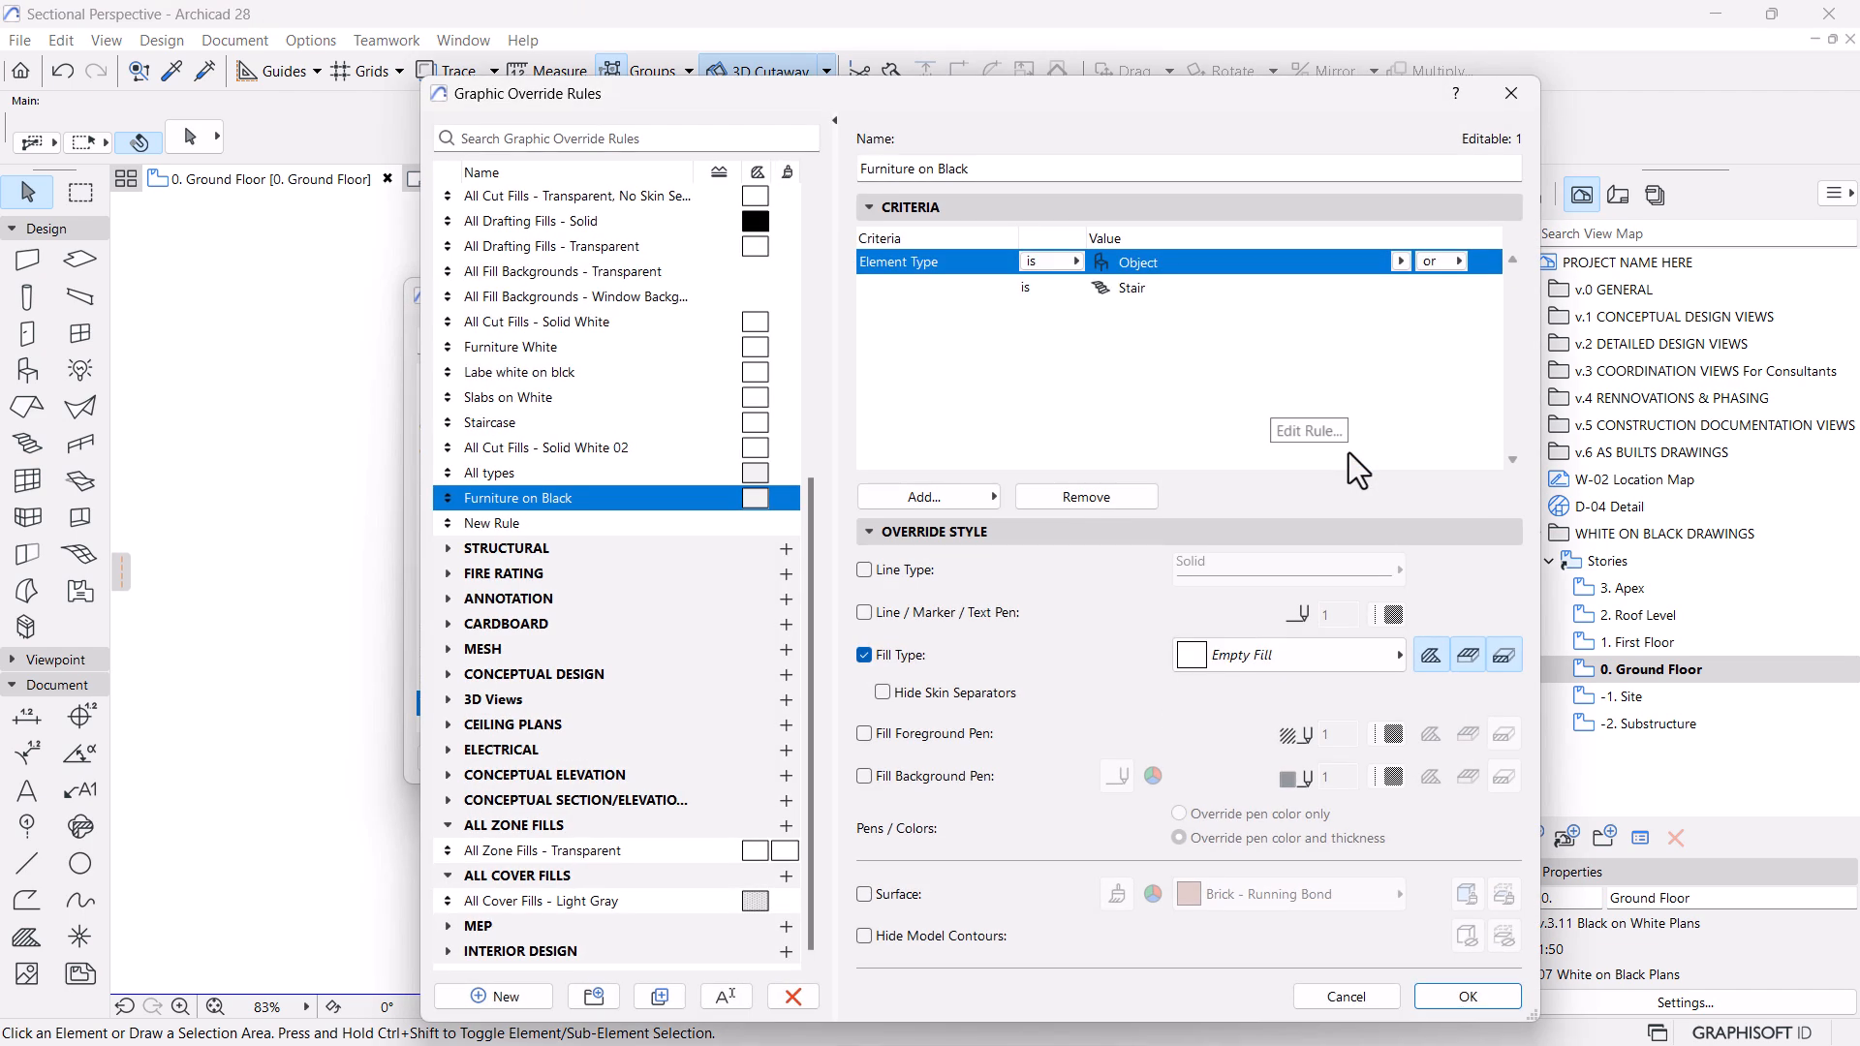
pyautogui.click(1451, 258)
pyautogui.click(1458, 993)
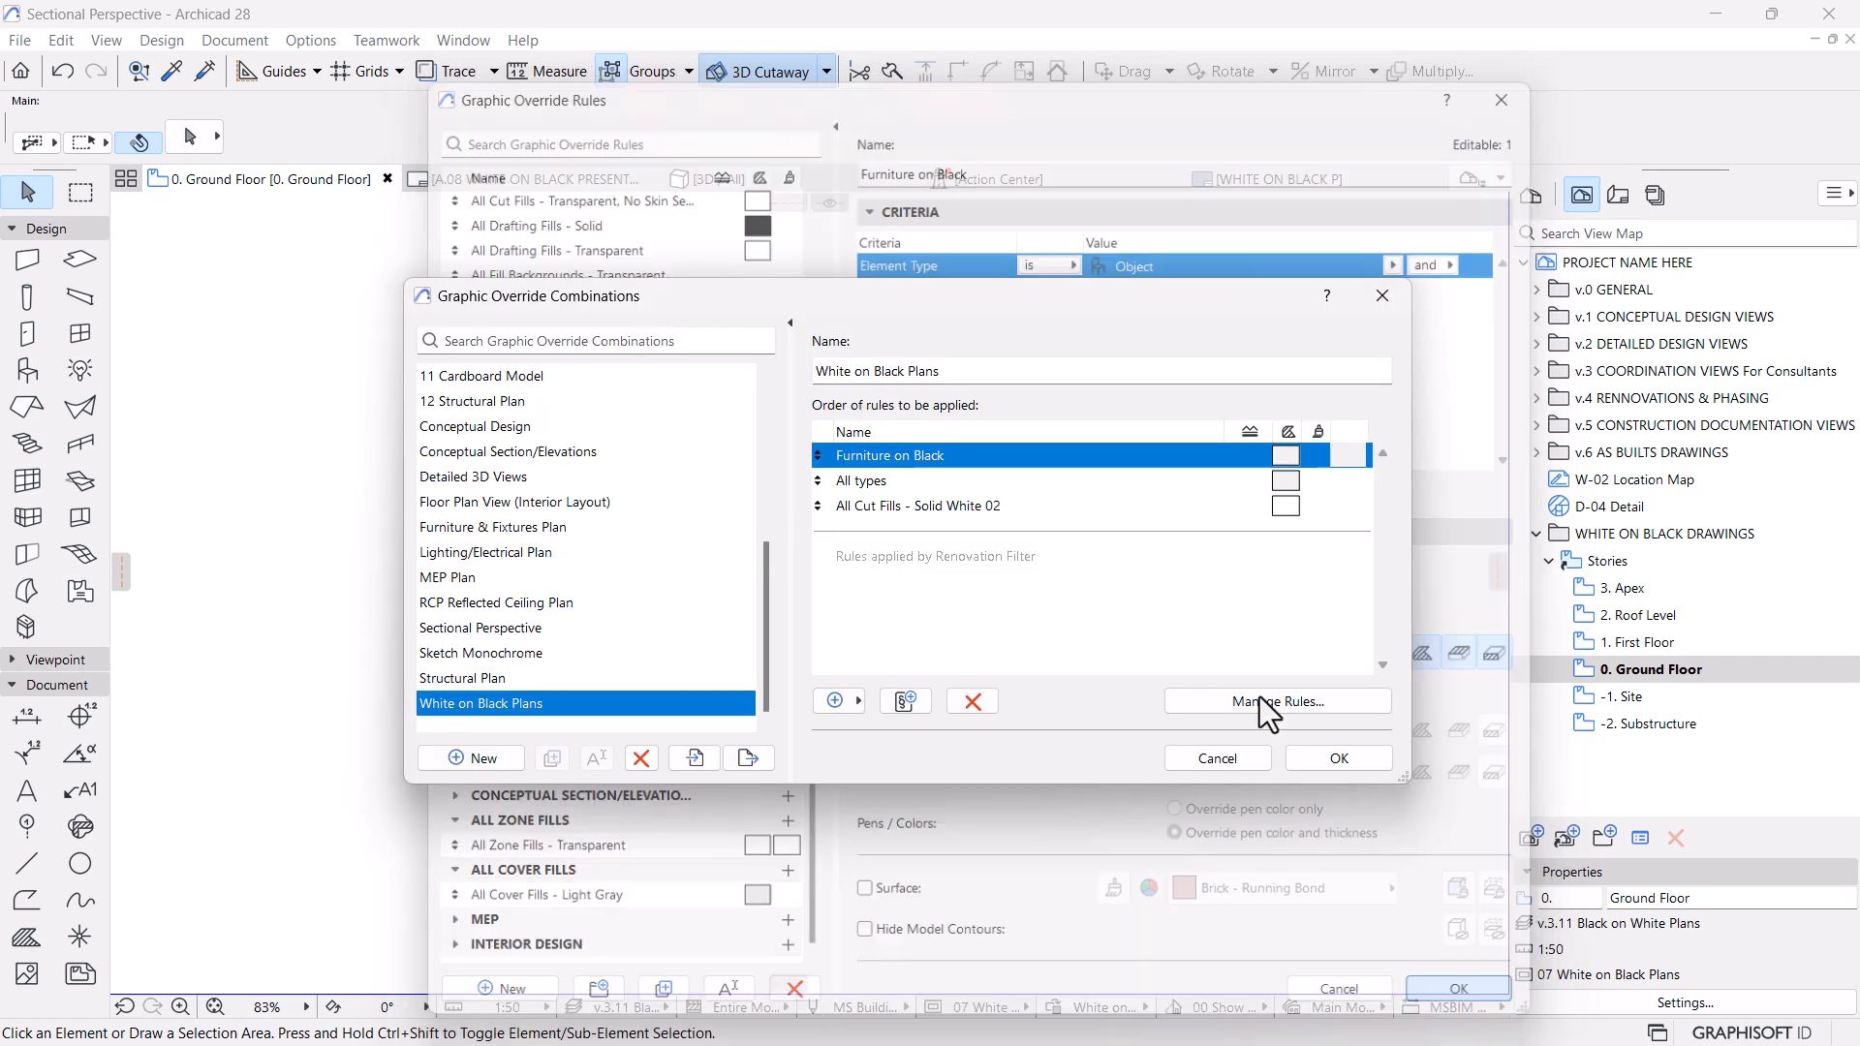
pyautogui.click(1340, 759)
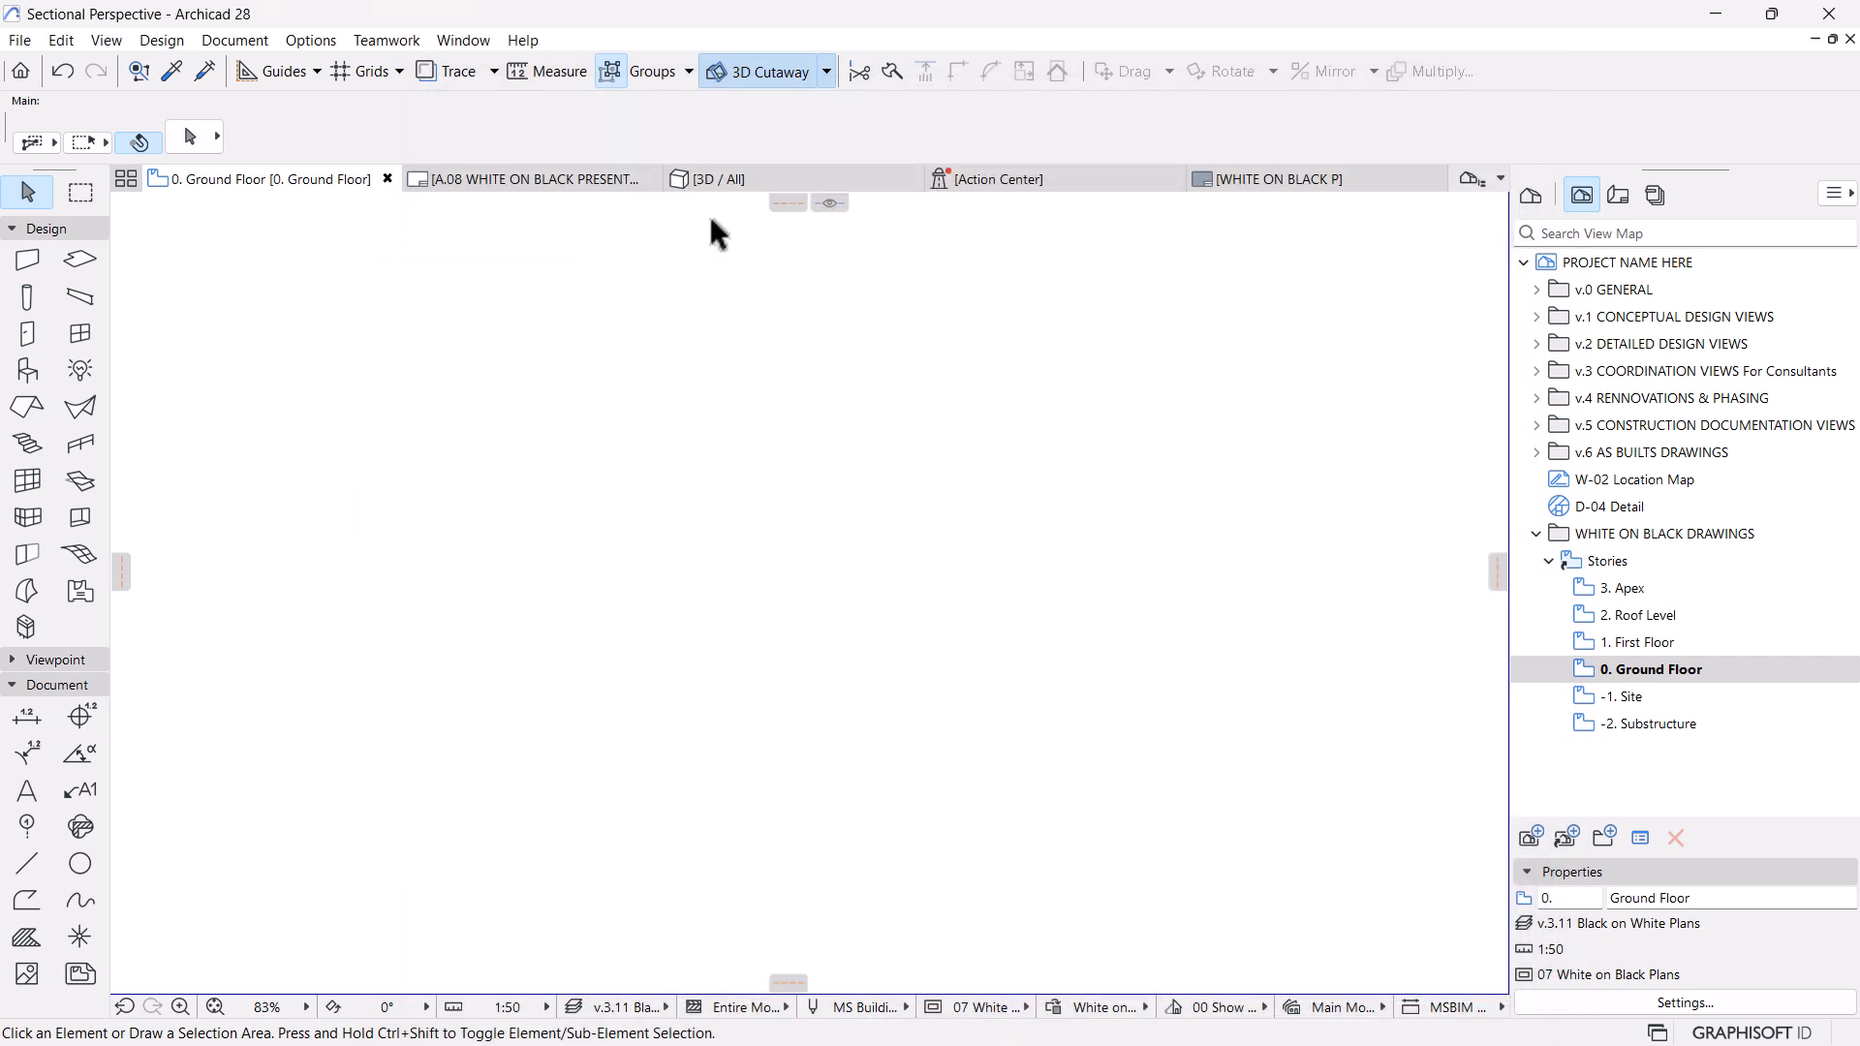
pyautogui.click(497, 176)
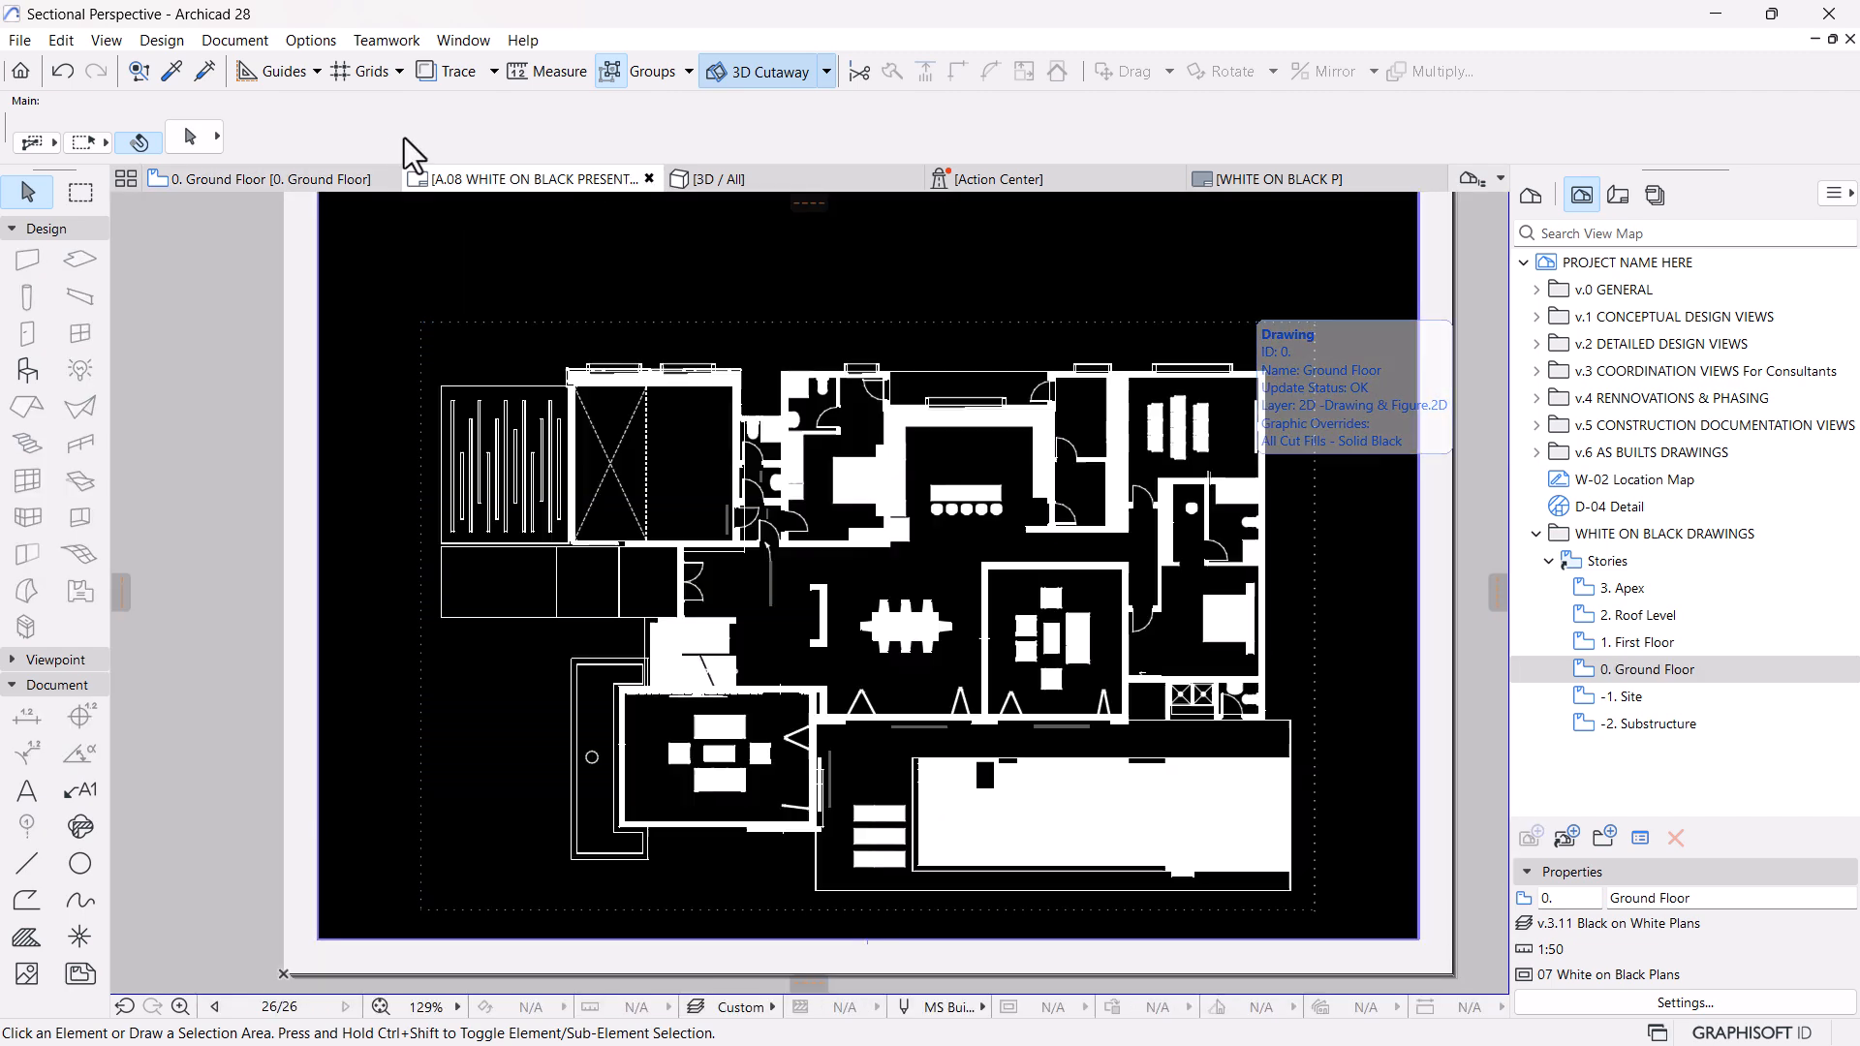
# Override the fill background pen of Furniture on Black with transparent pen 0, and return to the A.08 layout
pyautogui.click(315, 180)
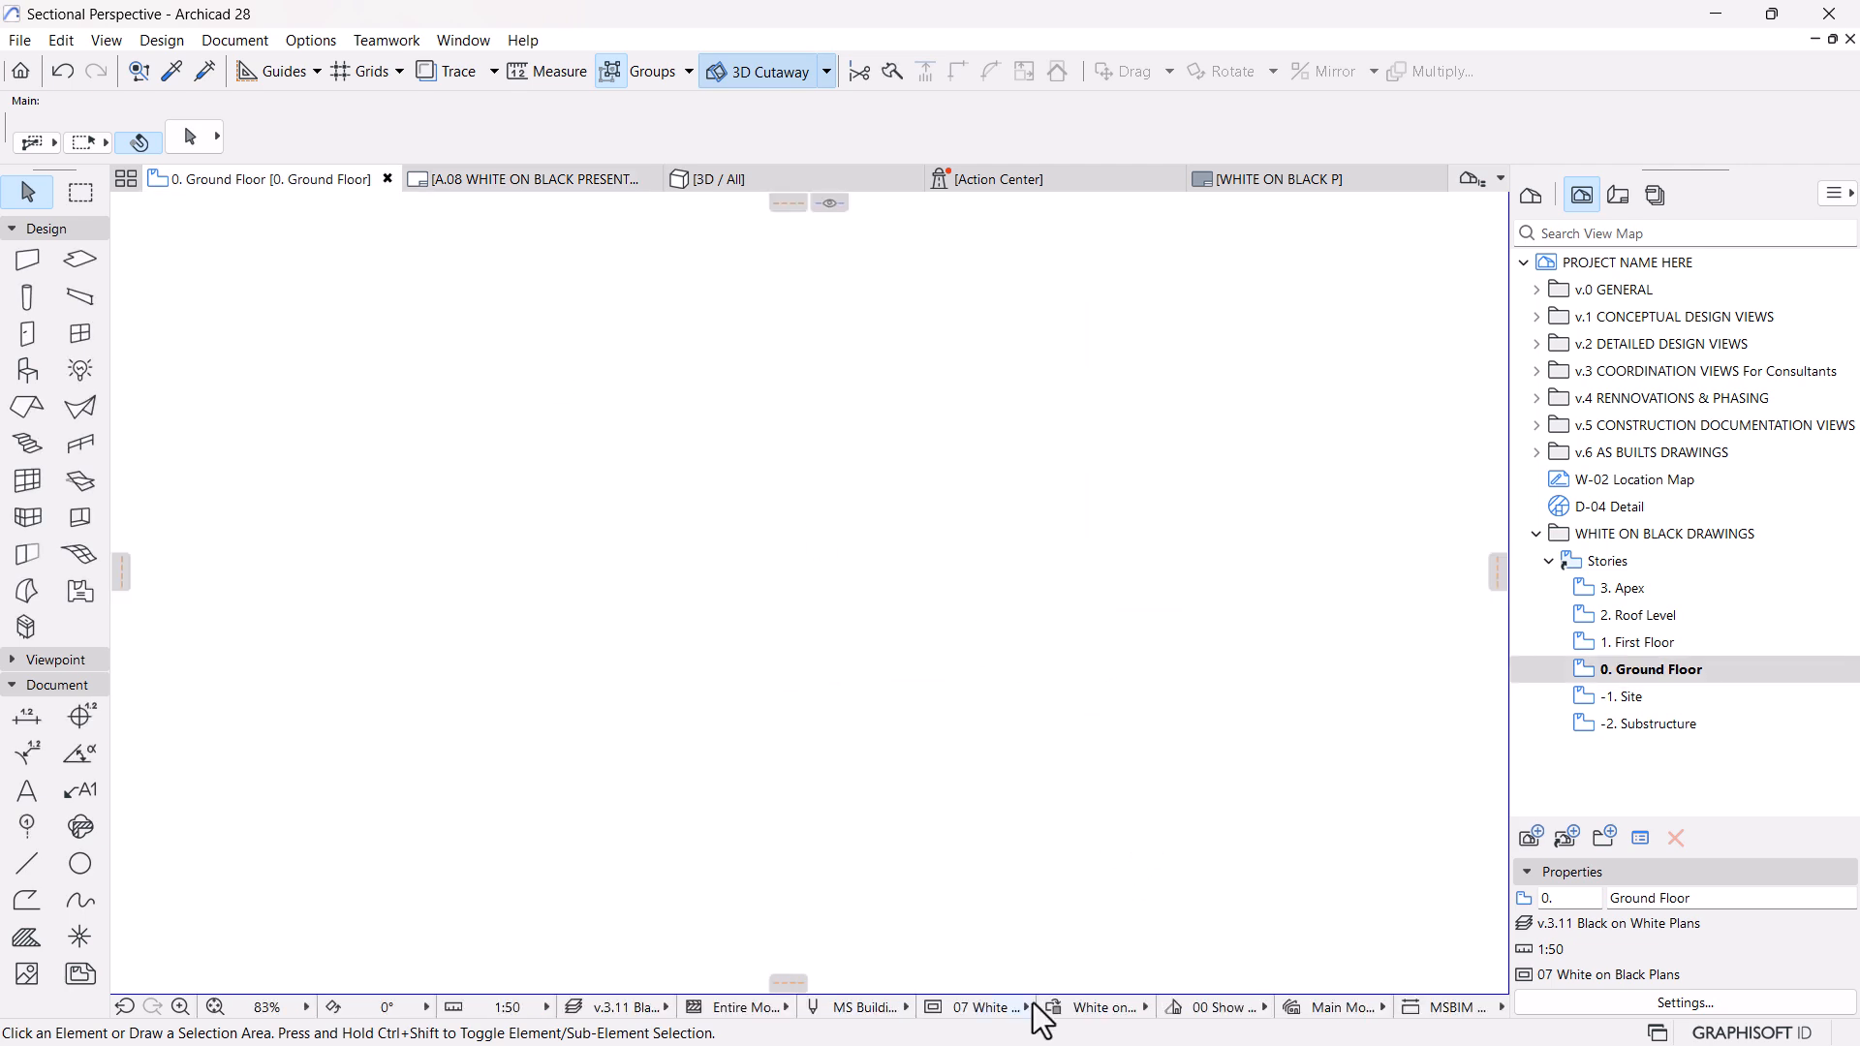
pyautogui.click(1068, 1006)
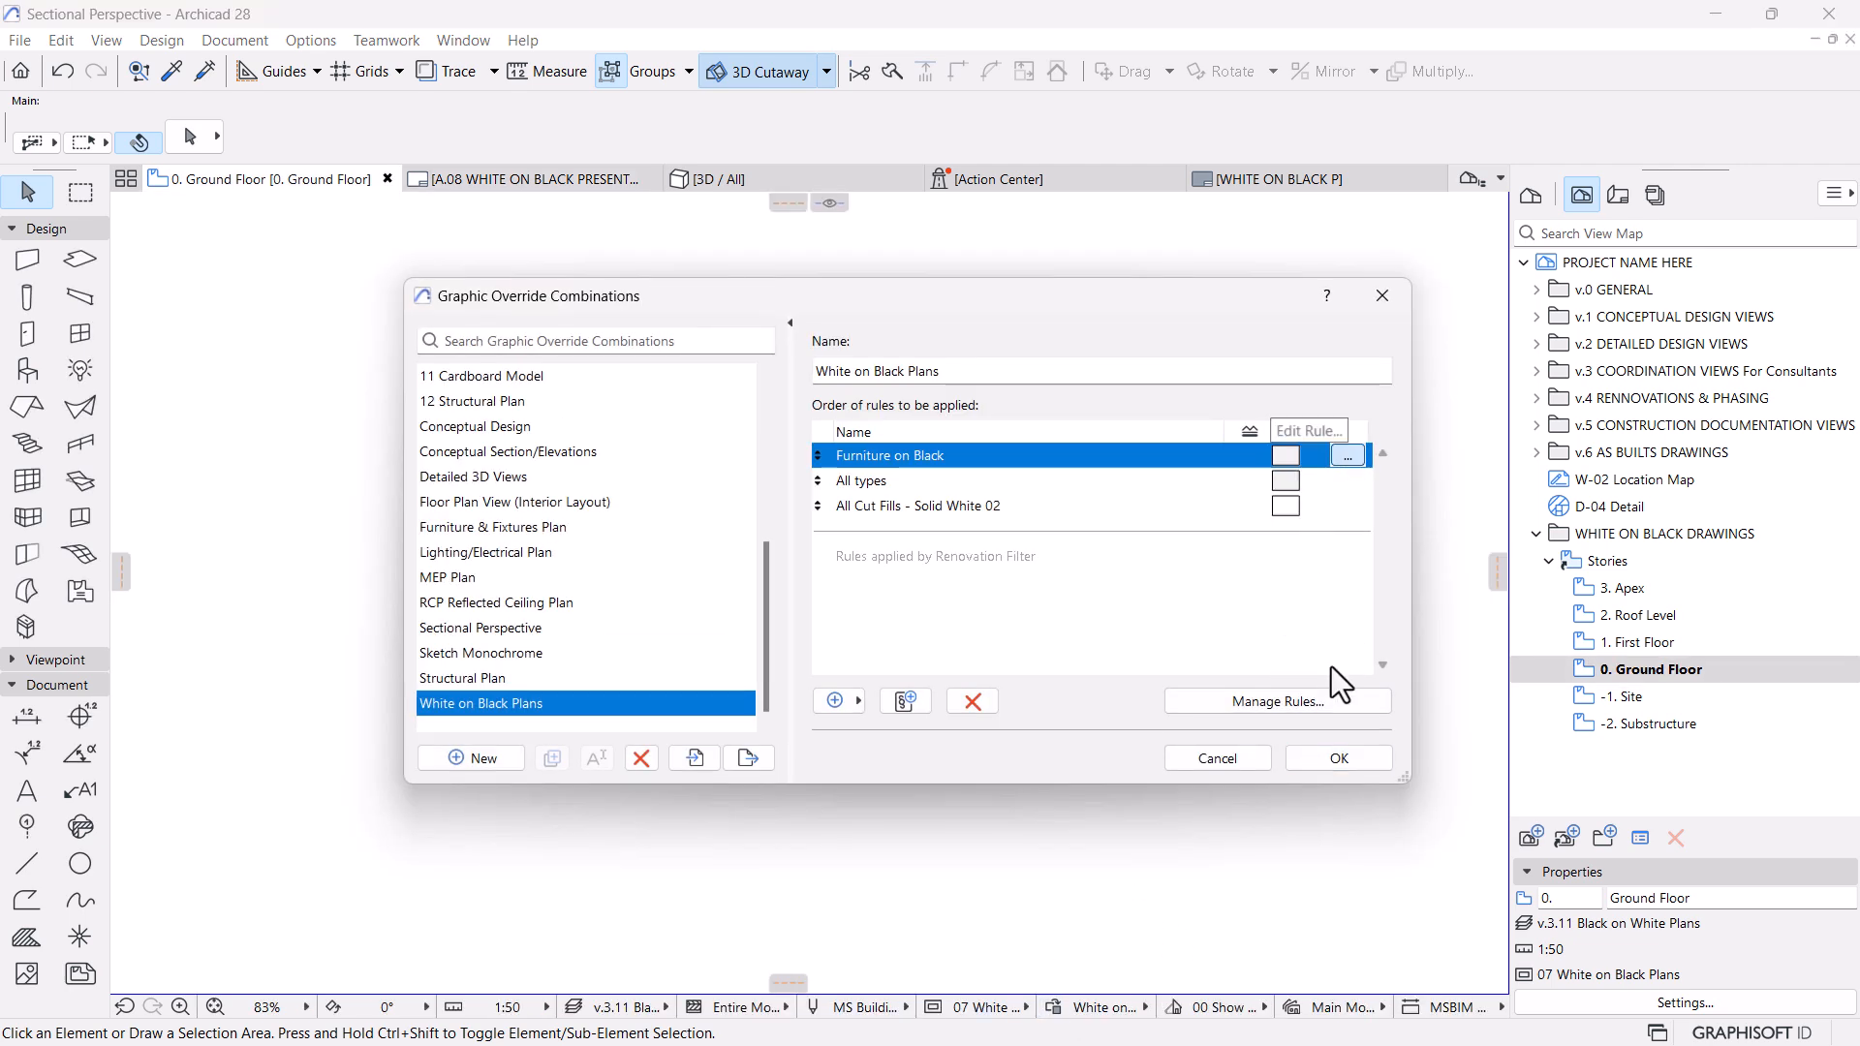
pyautogui.click(1329, 699)
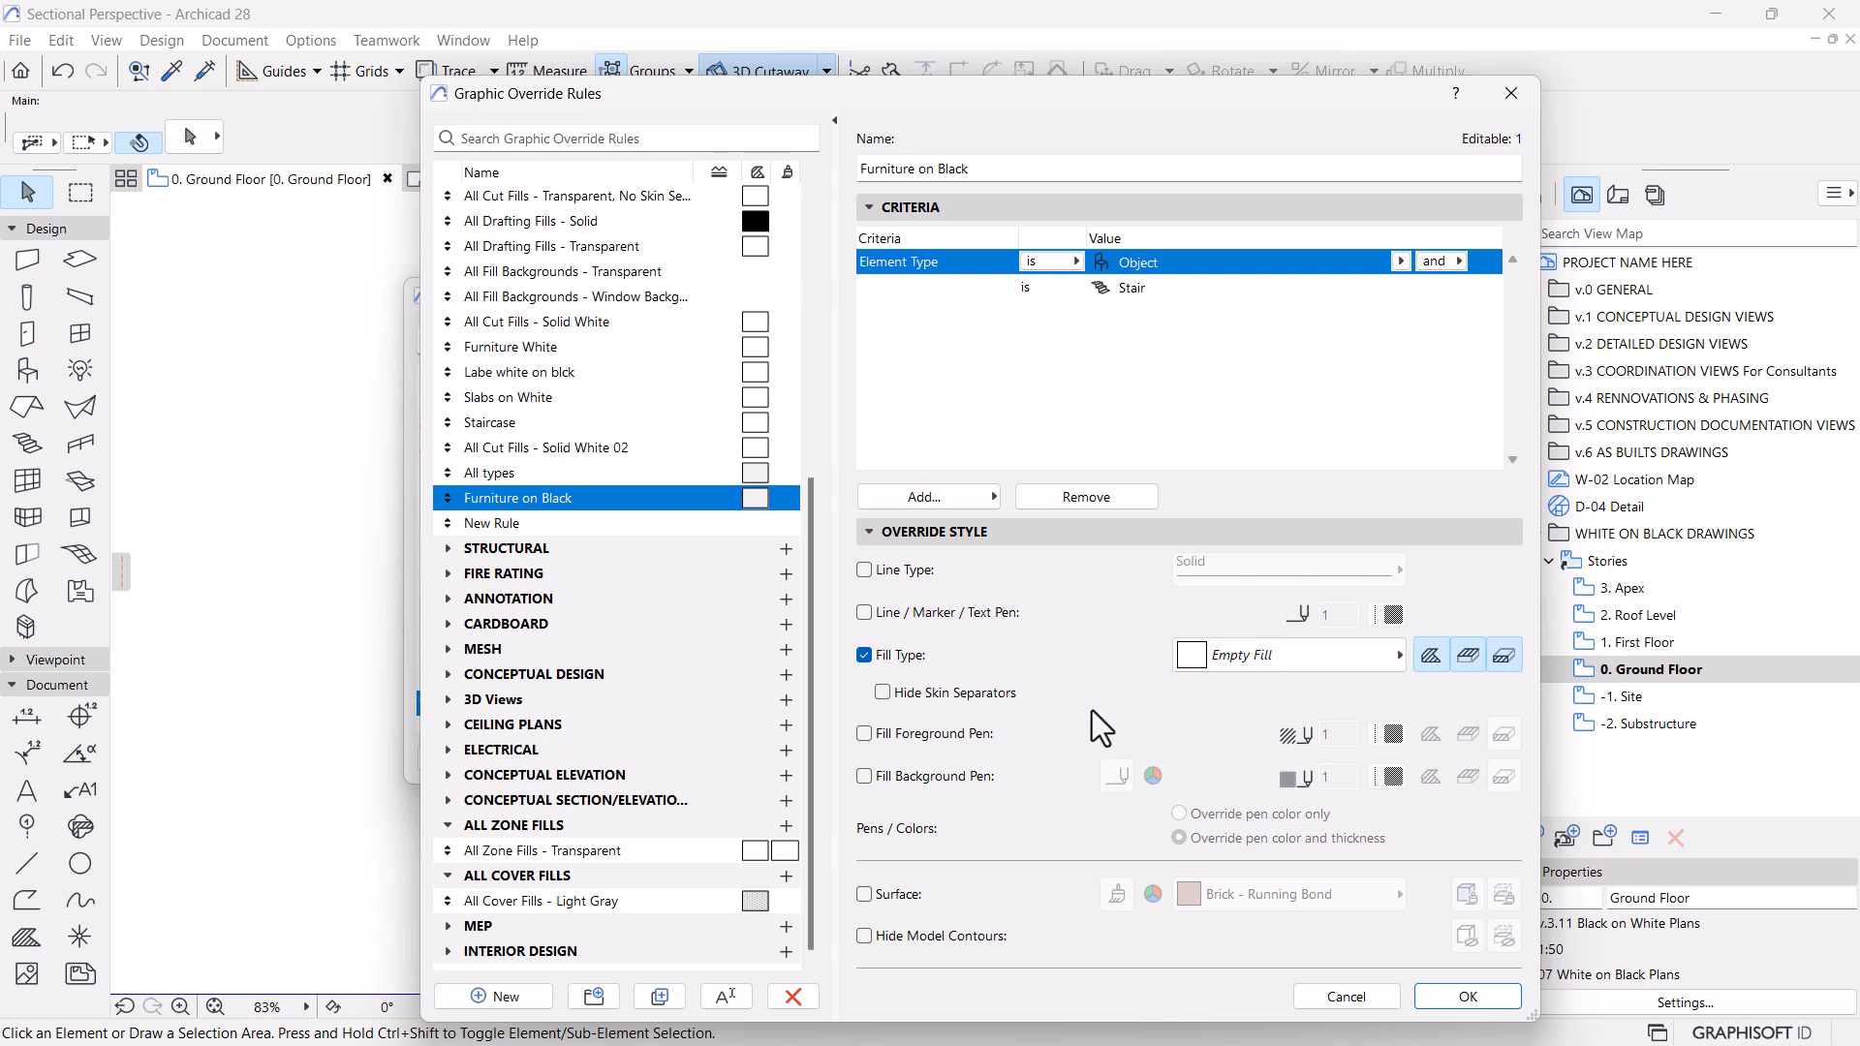
pyautogui.click(865, 776)
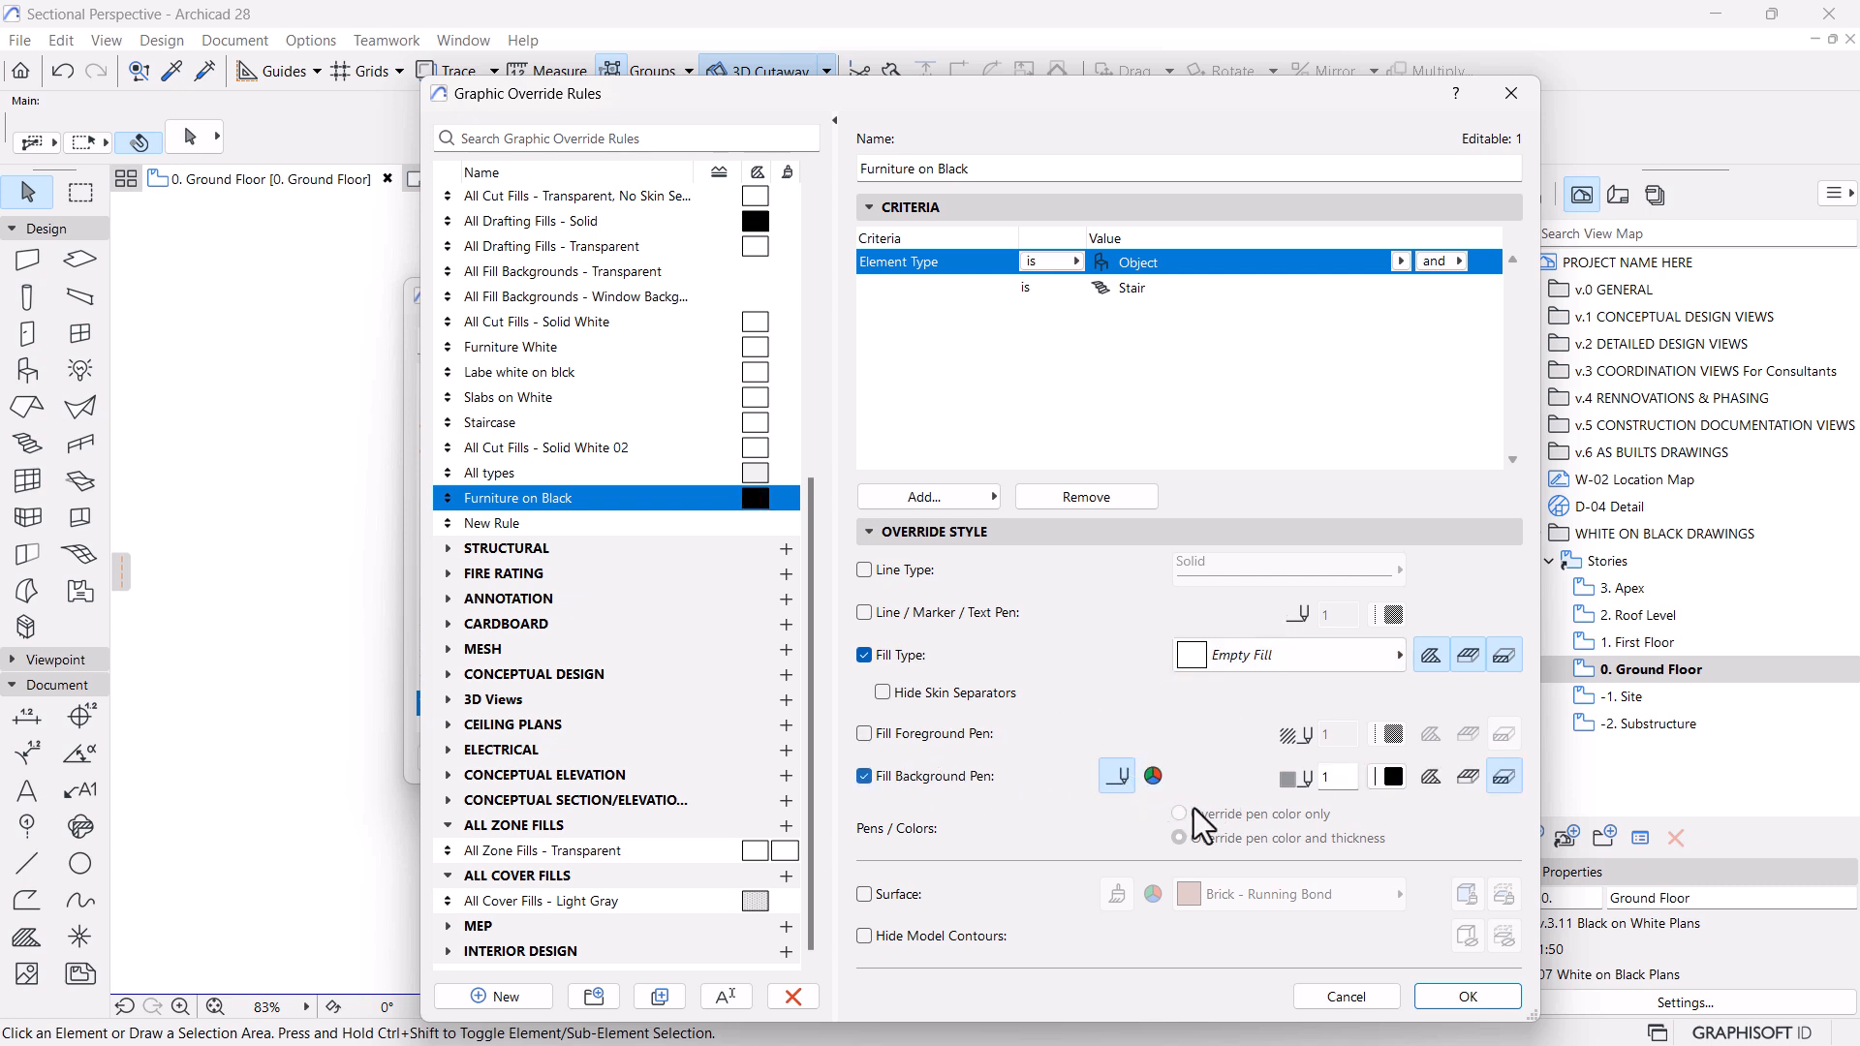
pyautogui.click(1392, 779)
pyautogui.click(1304, 749)
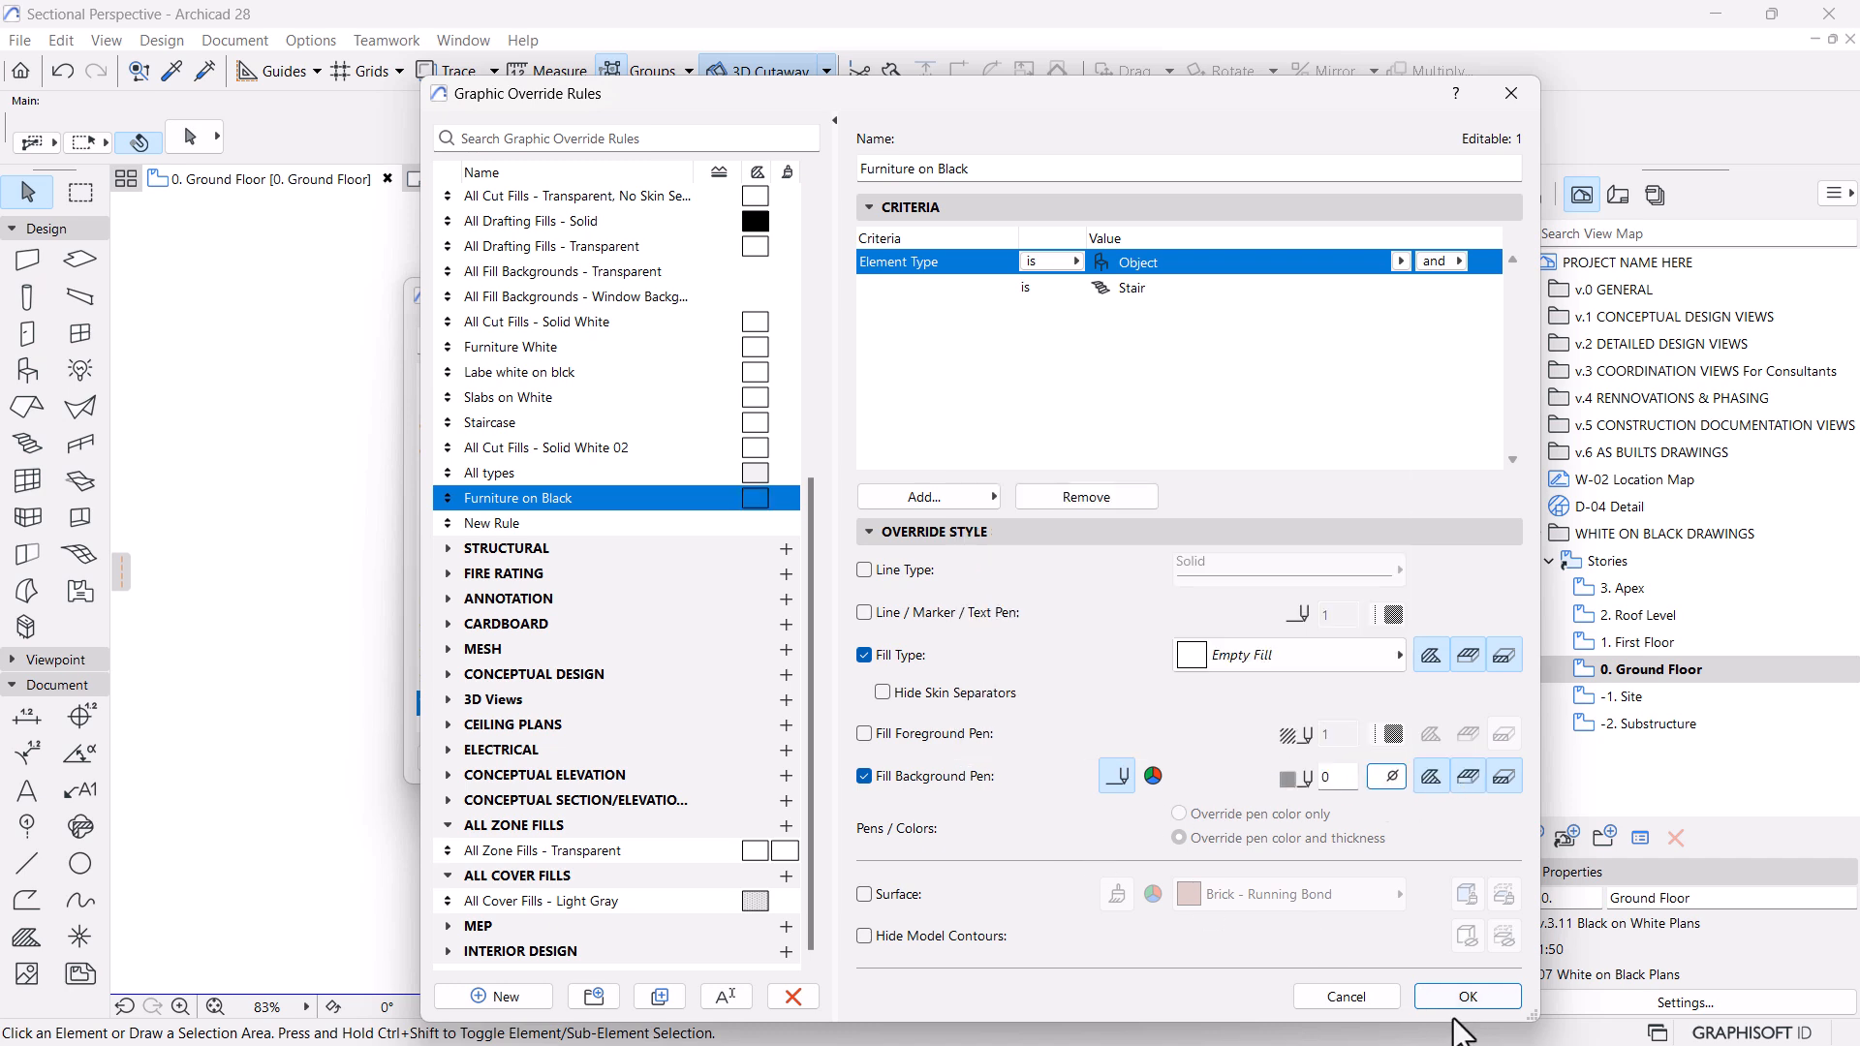
pyautogui.click(1468, 997)
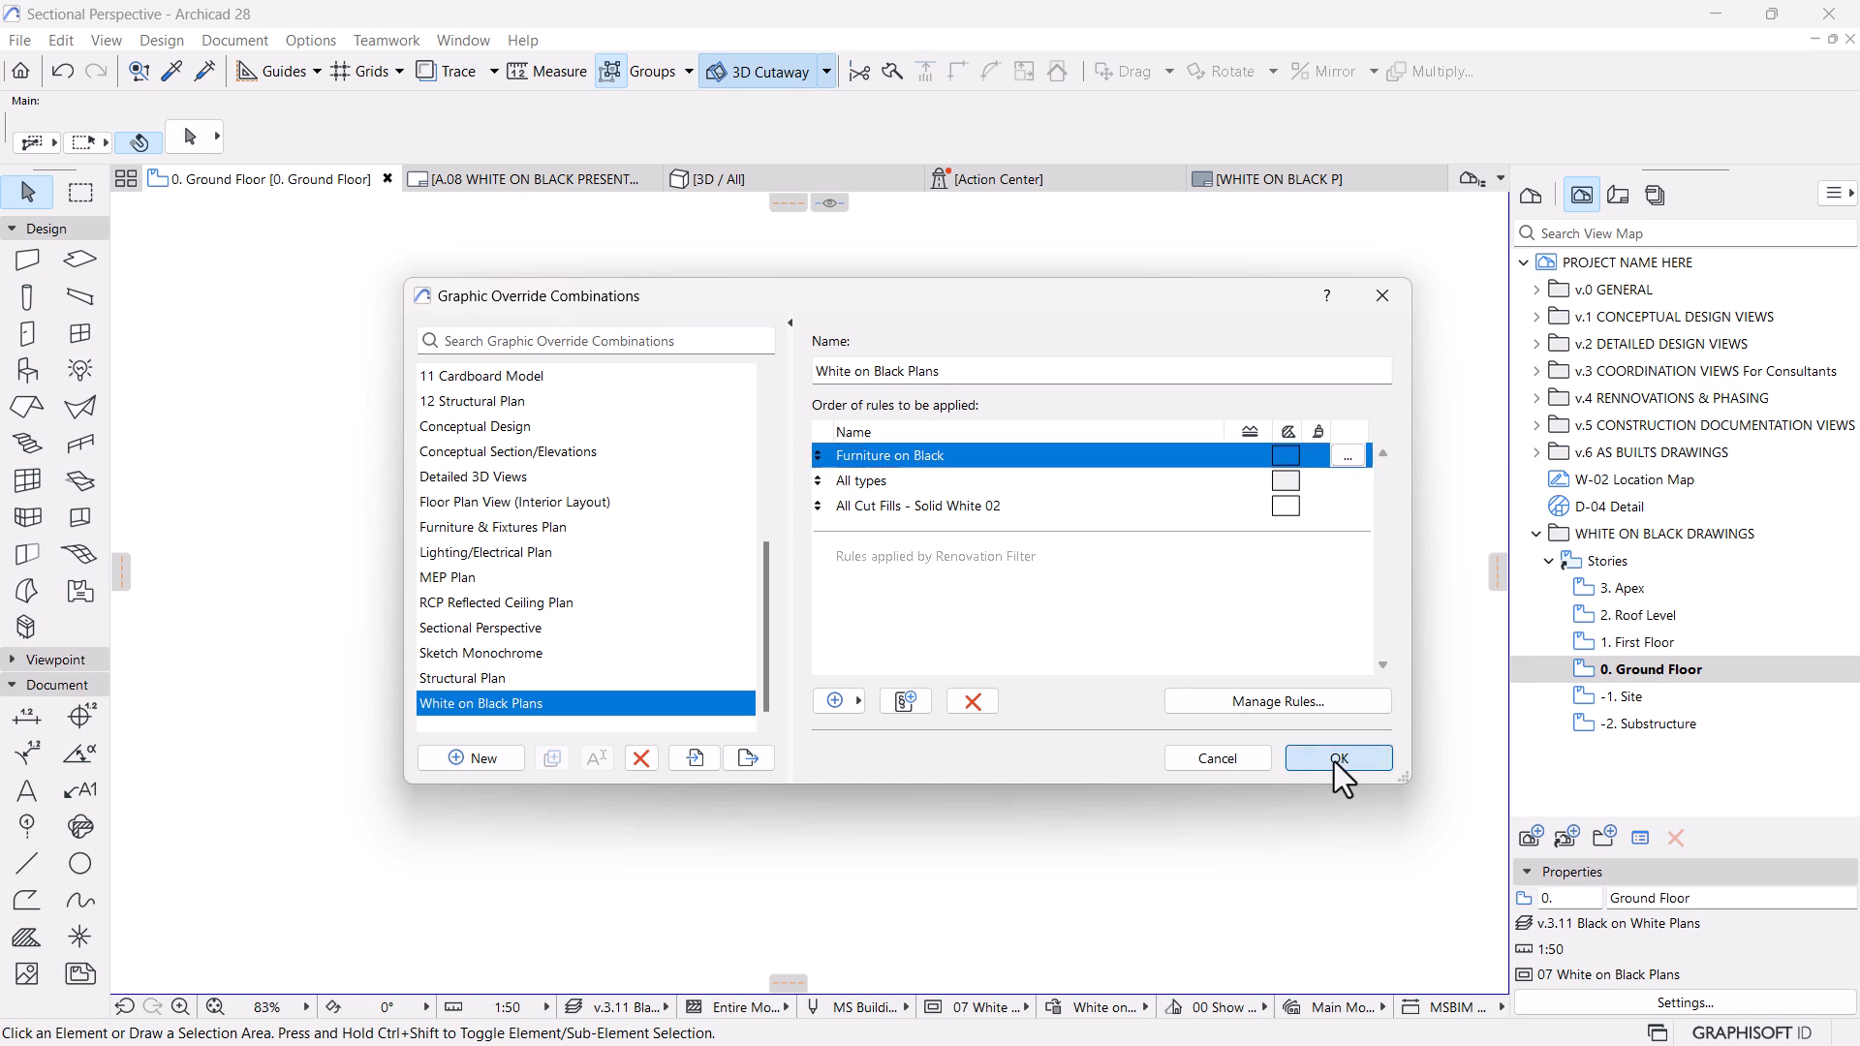
pyautogui.click(1339, 759)
pyautogui.click(607, 186)
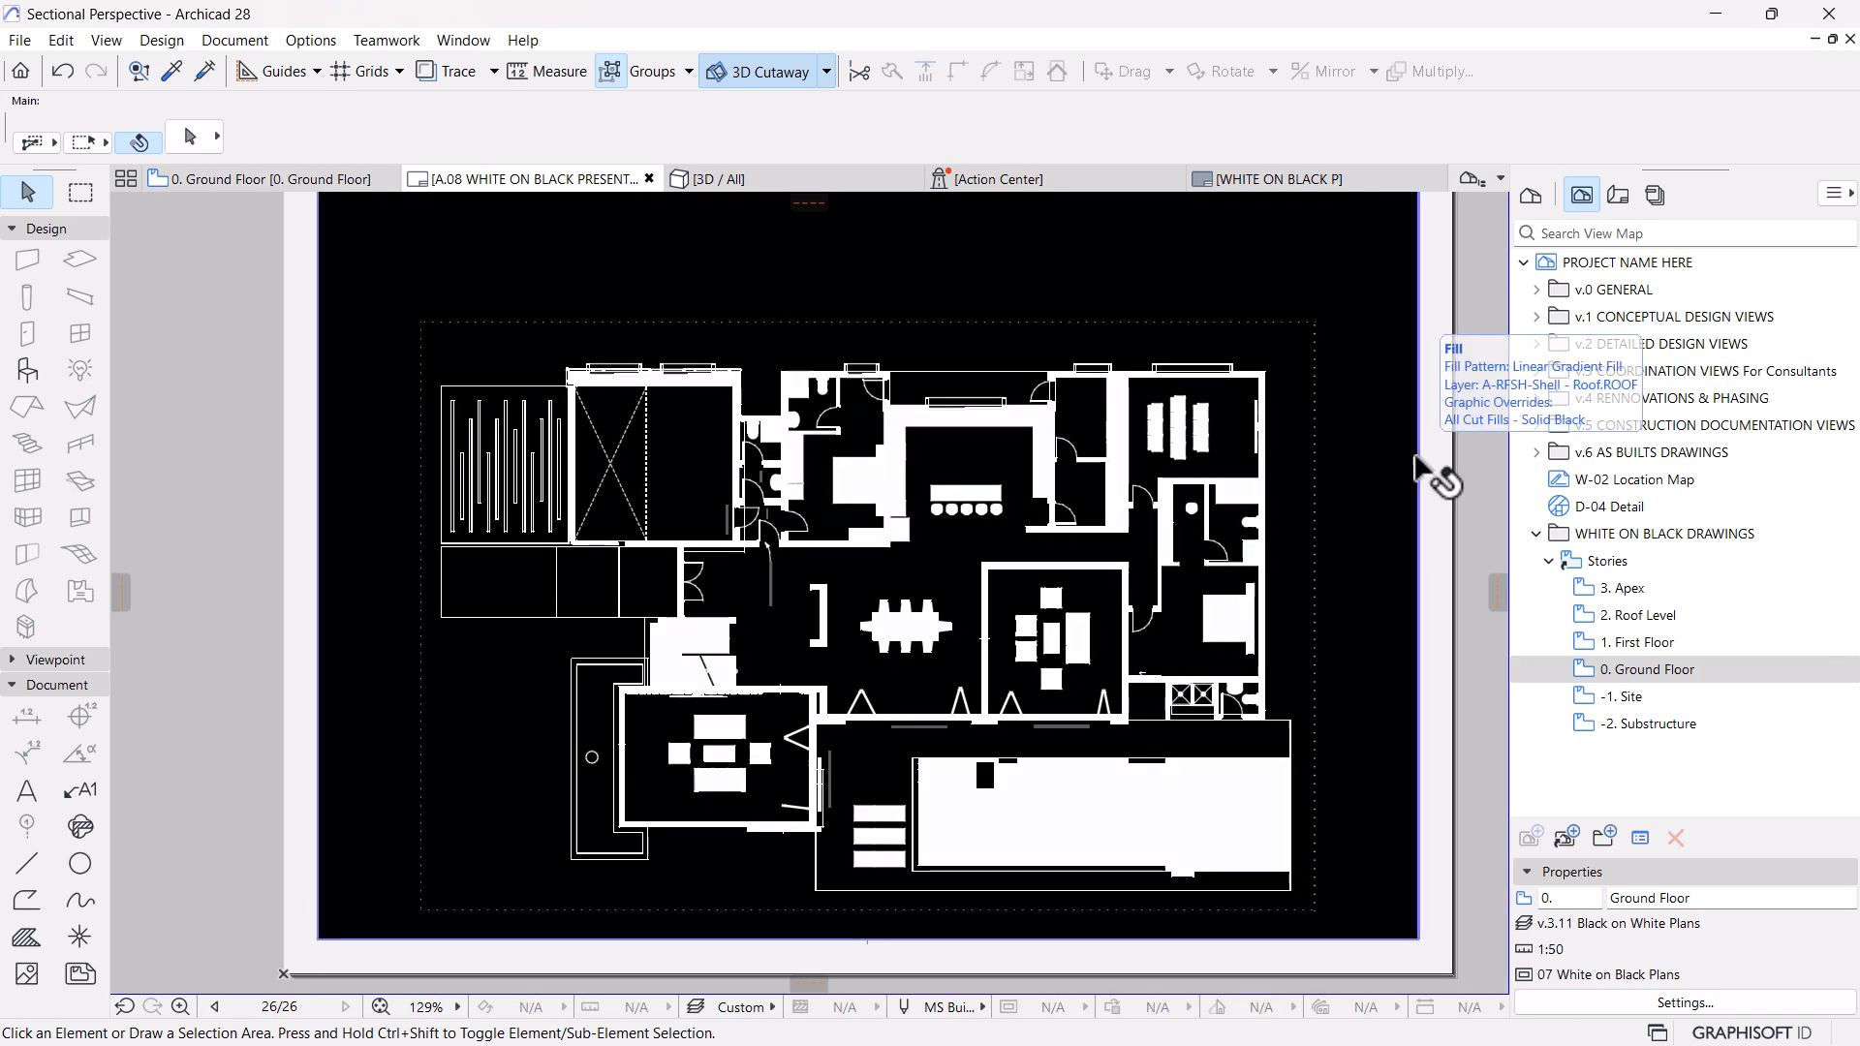
# Change the operator between the Object and Stair criteria of Furniture on Black to "or", and check the A.08 layout
pyautogui.scroll(2, 1158, 824)
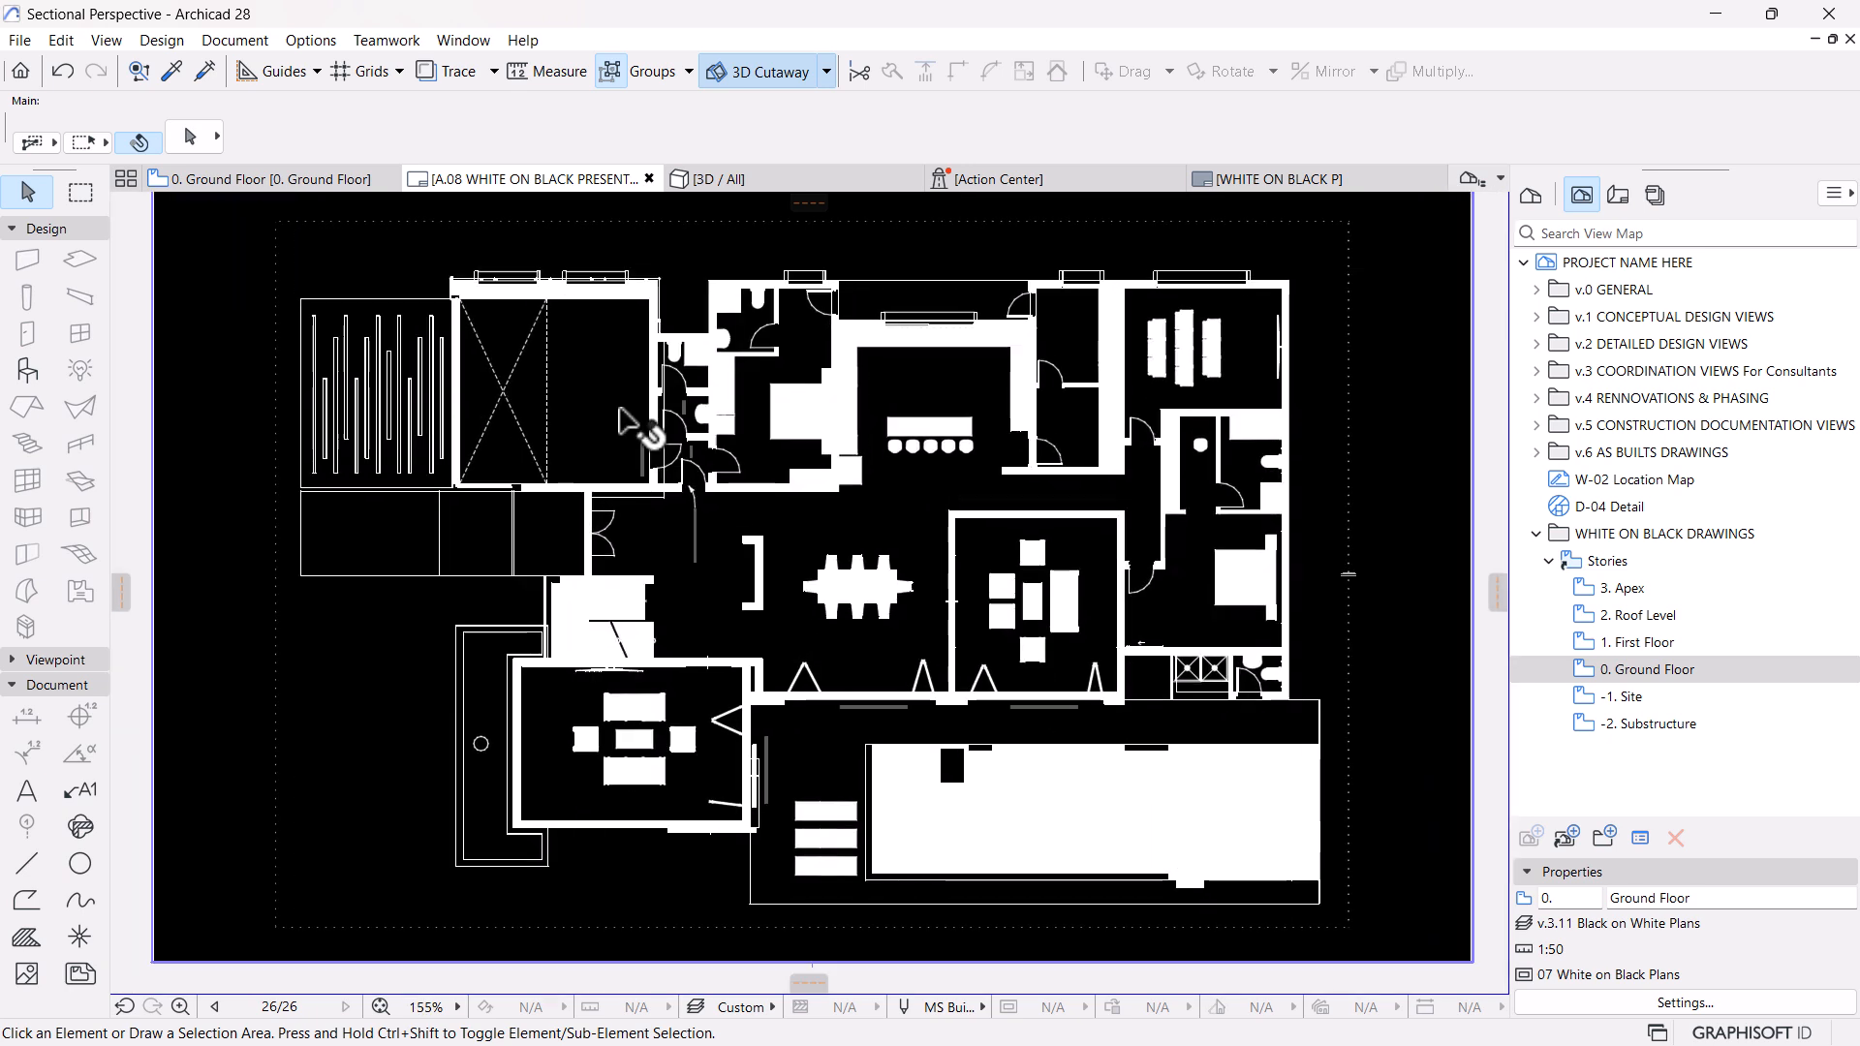
pyautogui.click(302, 179)
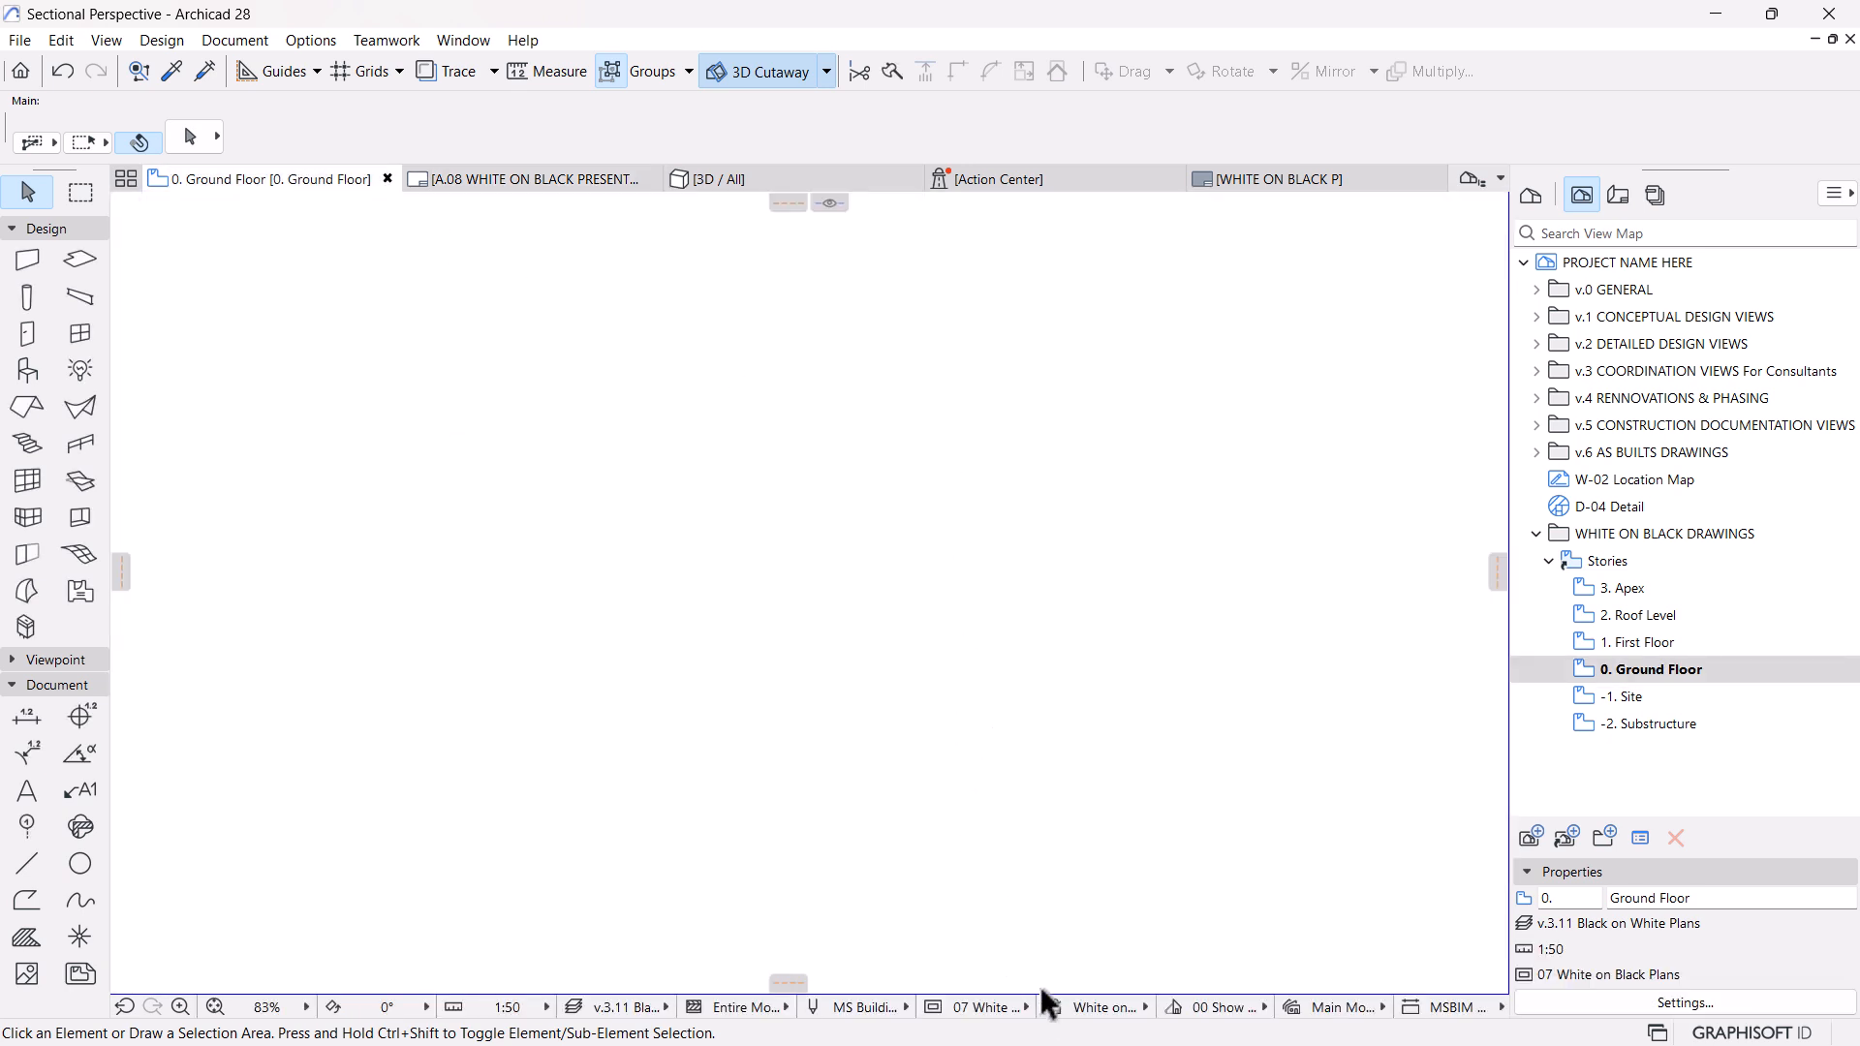
pyautogui.click(1092, 1006)
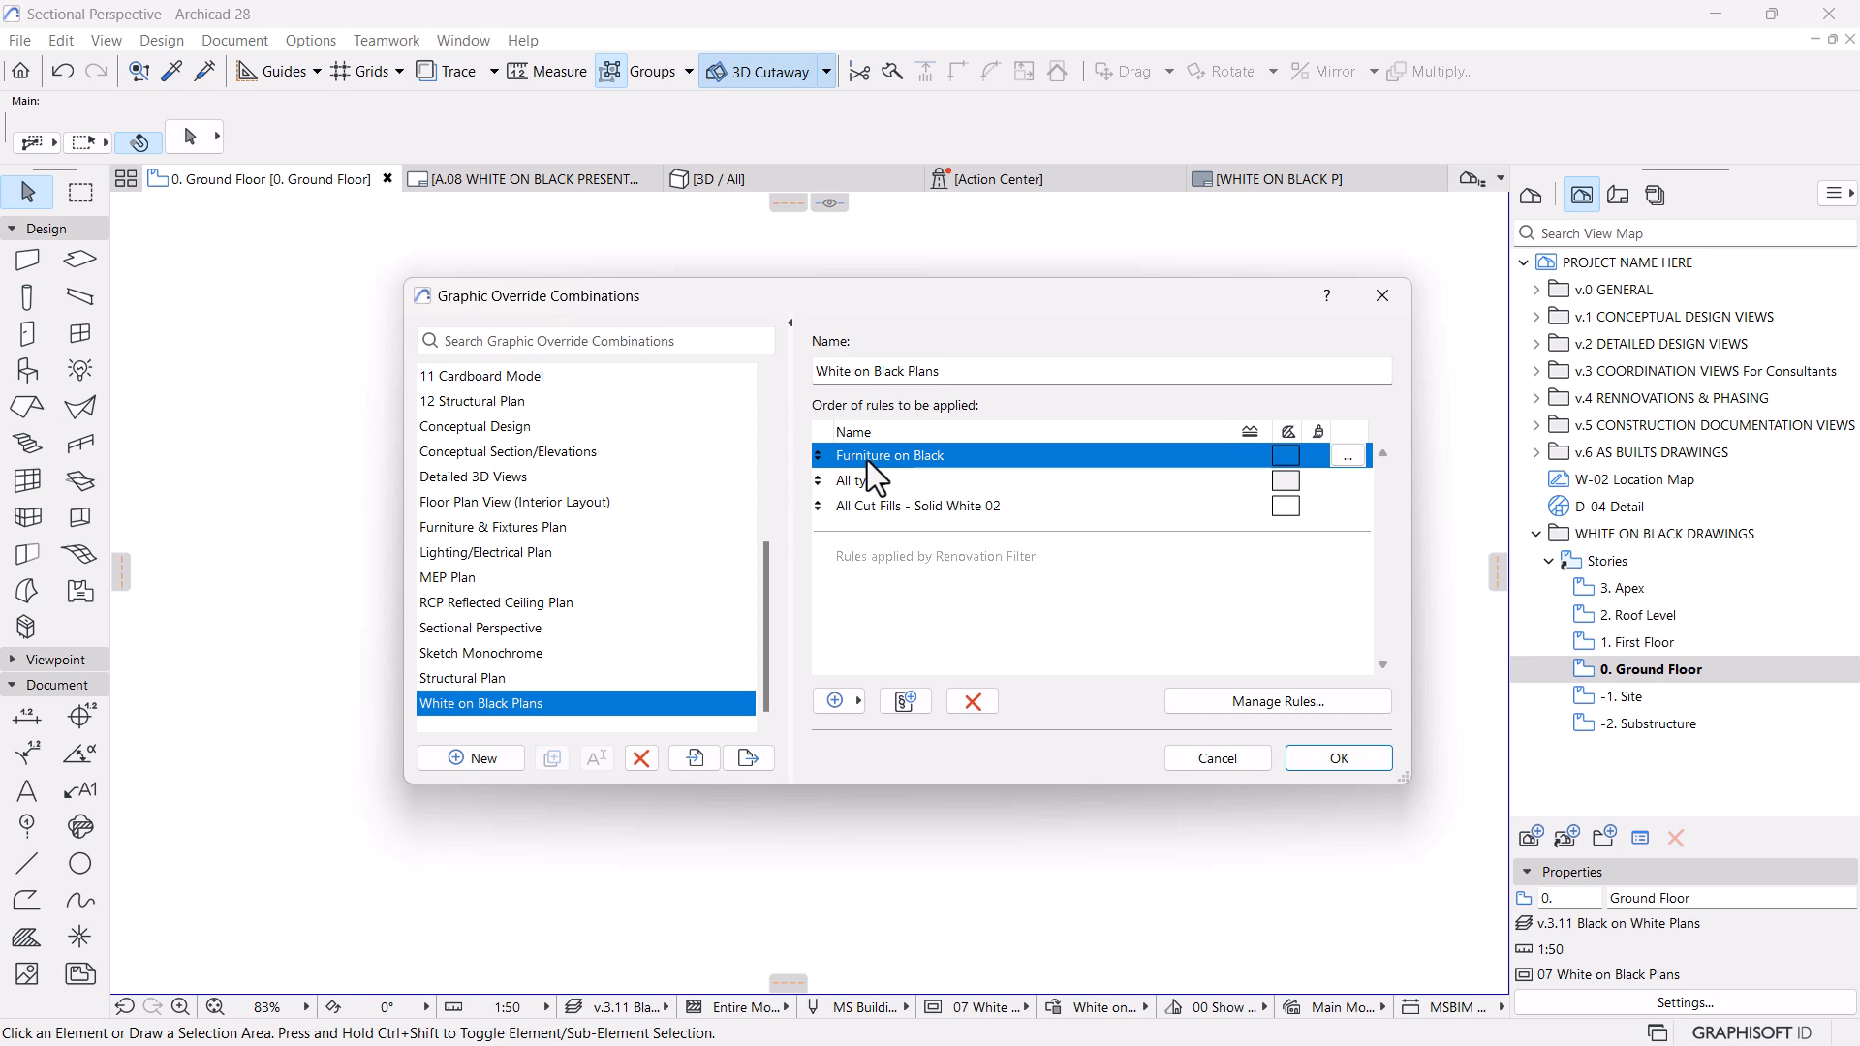
pyautogui.click(1347, 456)
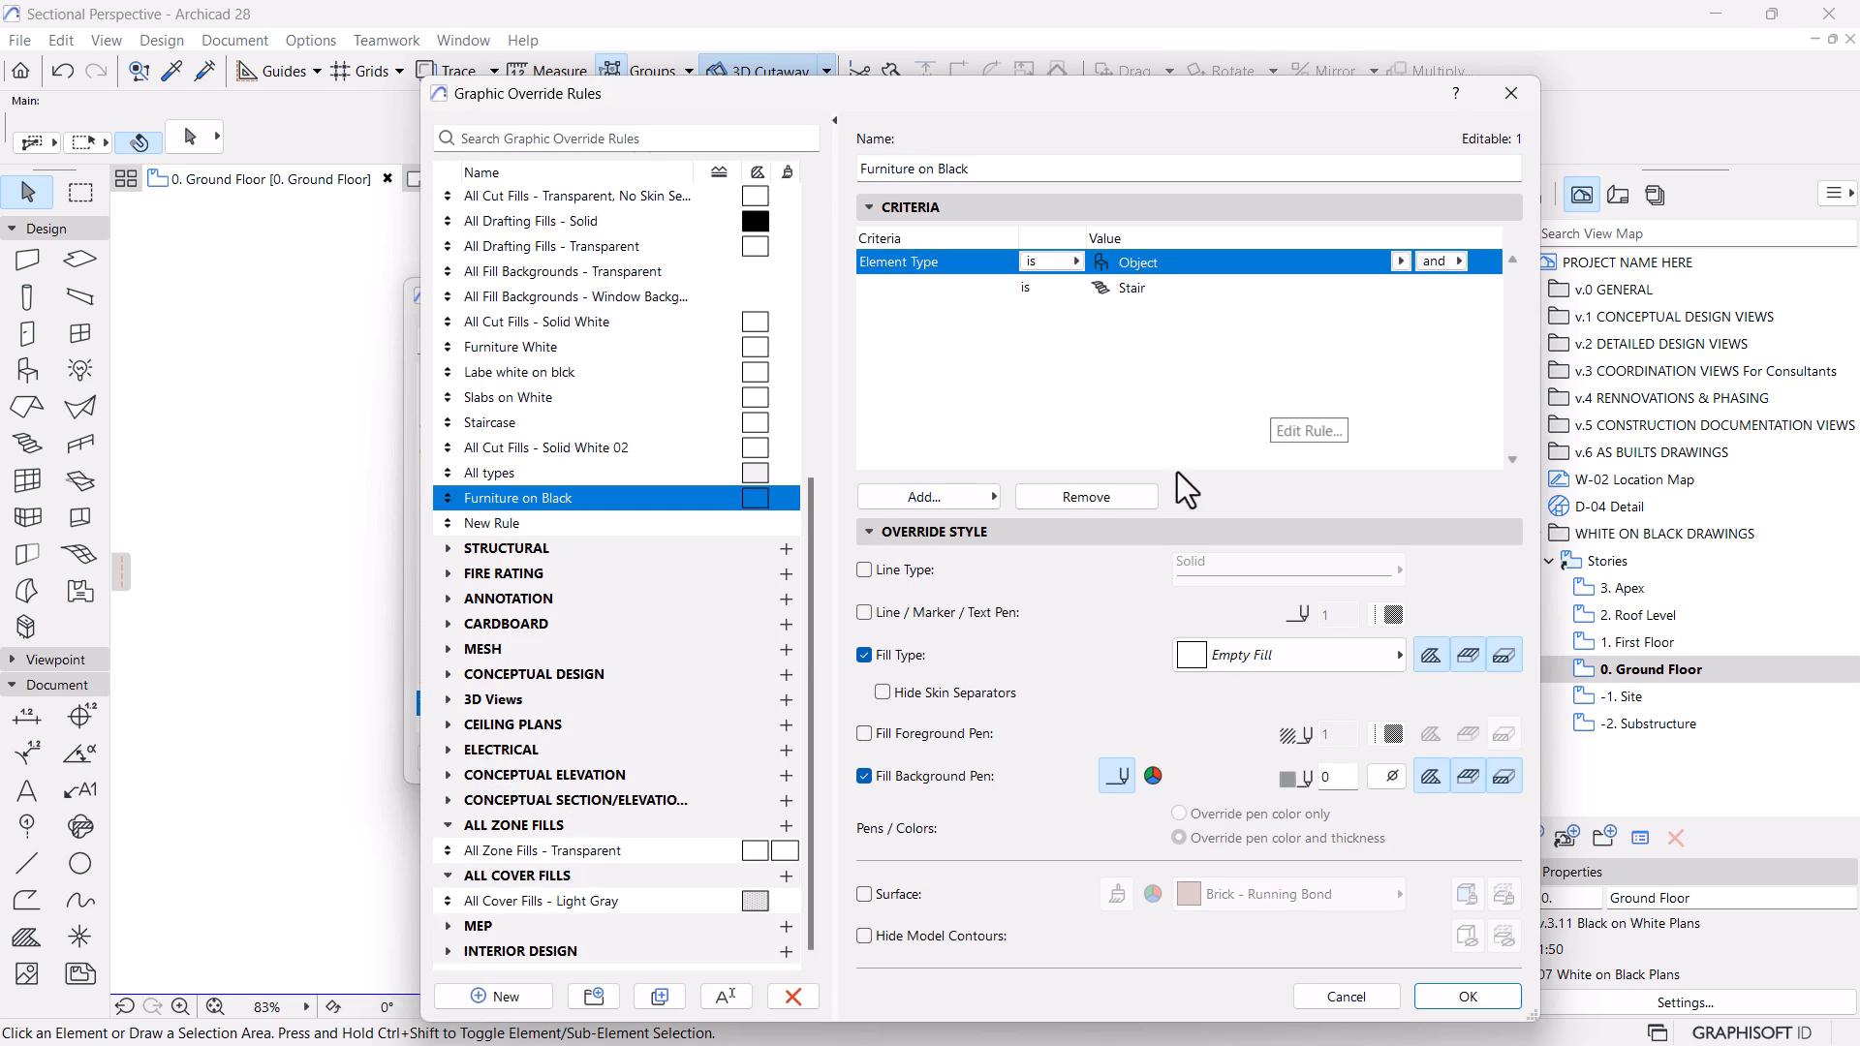
pyautogui.click(1166, 294)
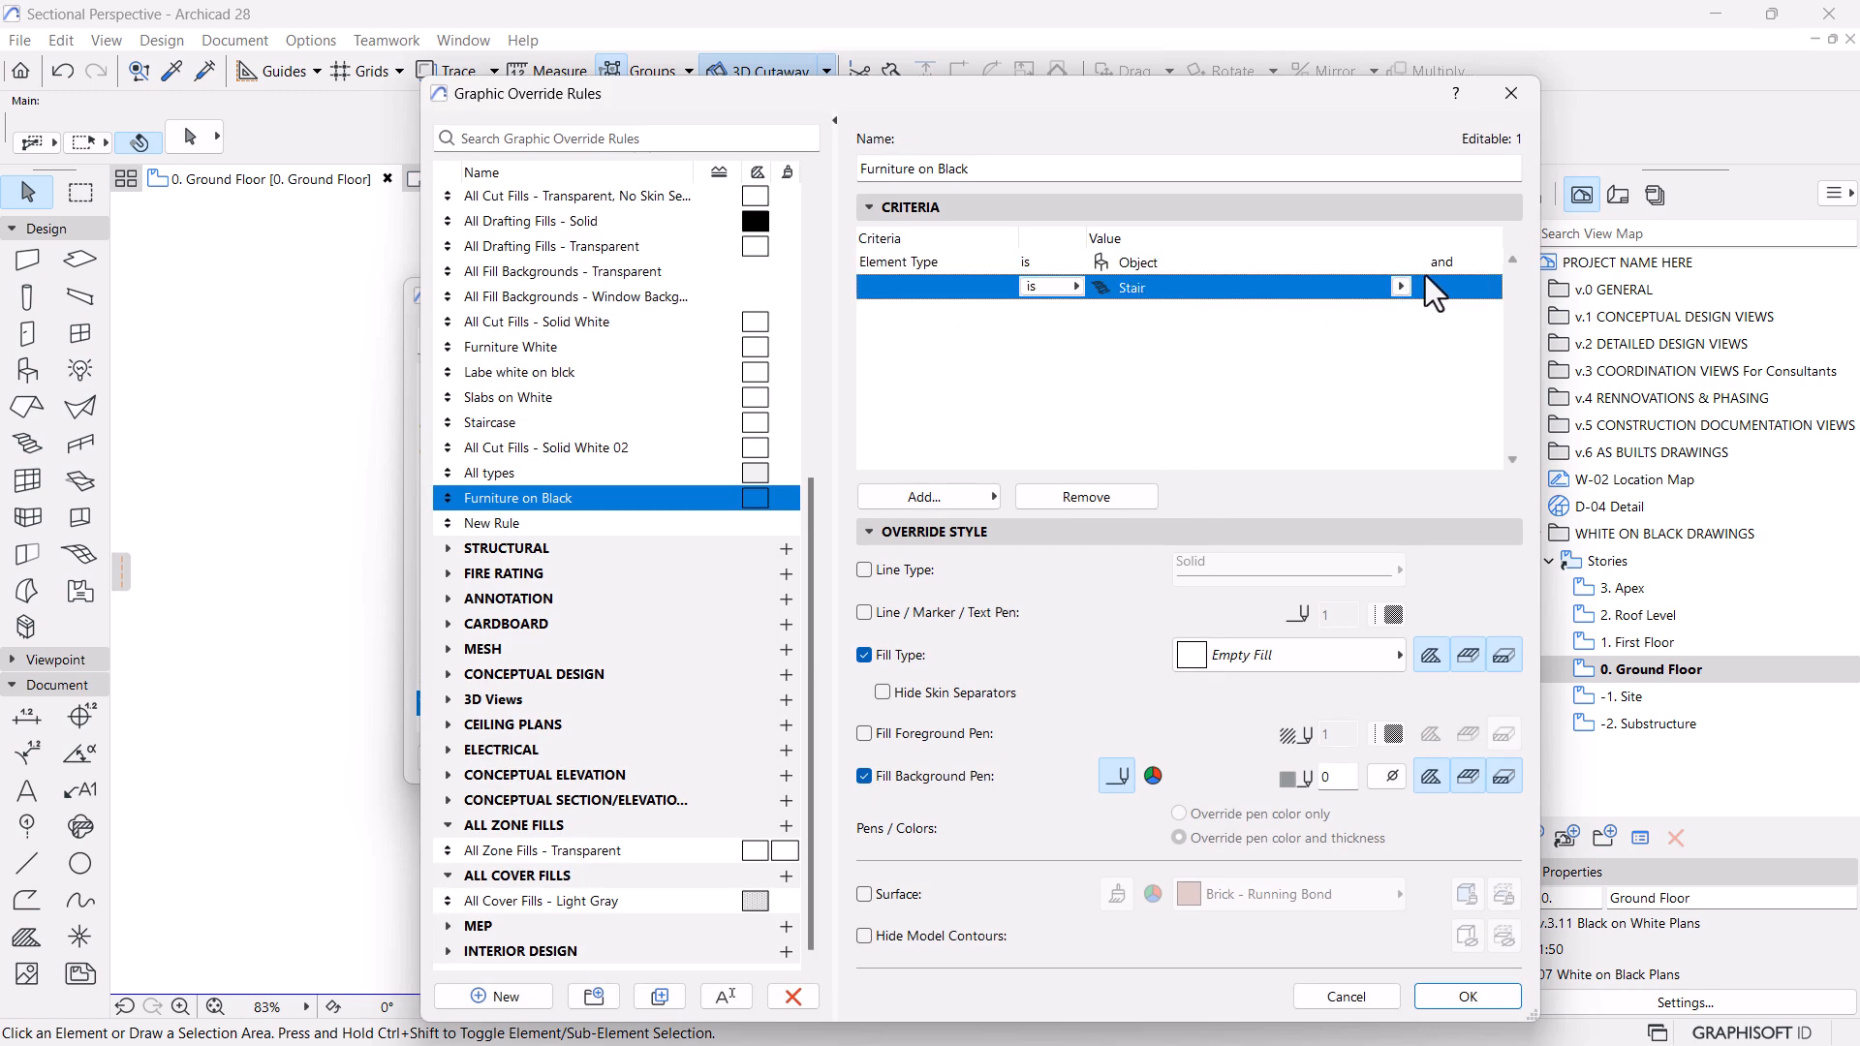
pyautogui.click(1438, 267)
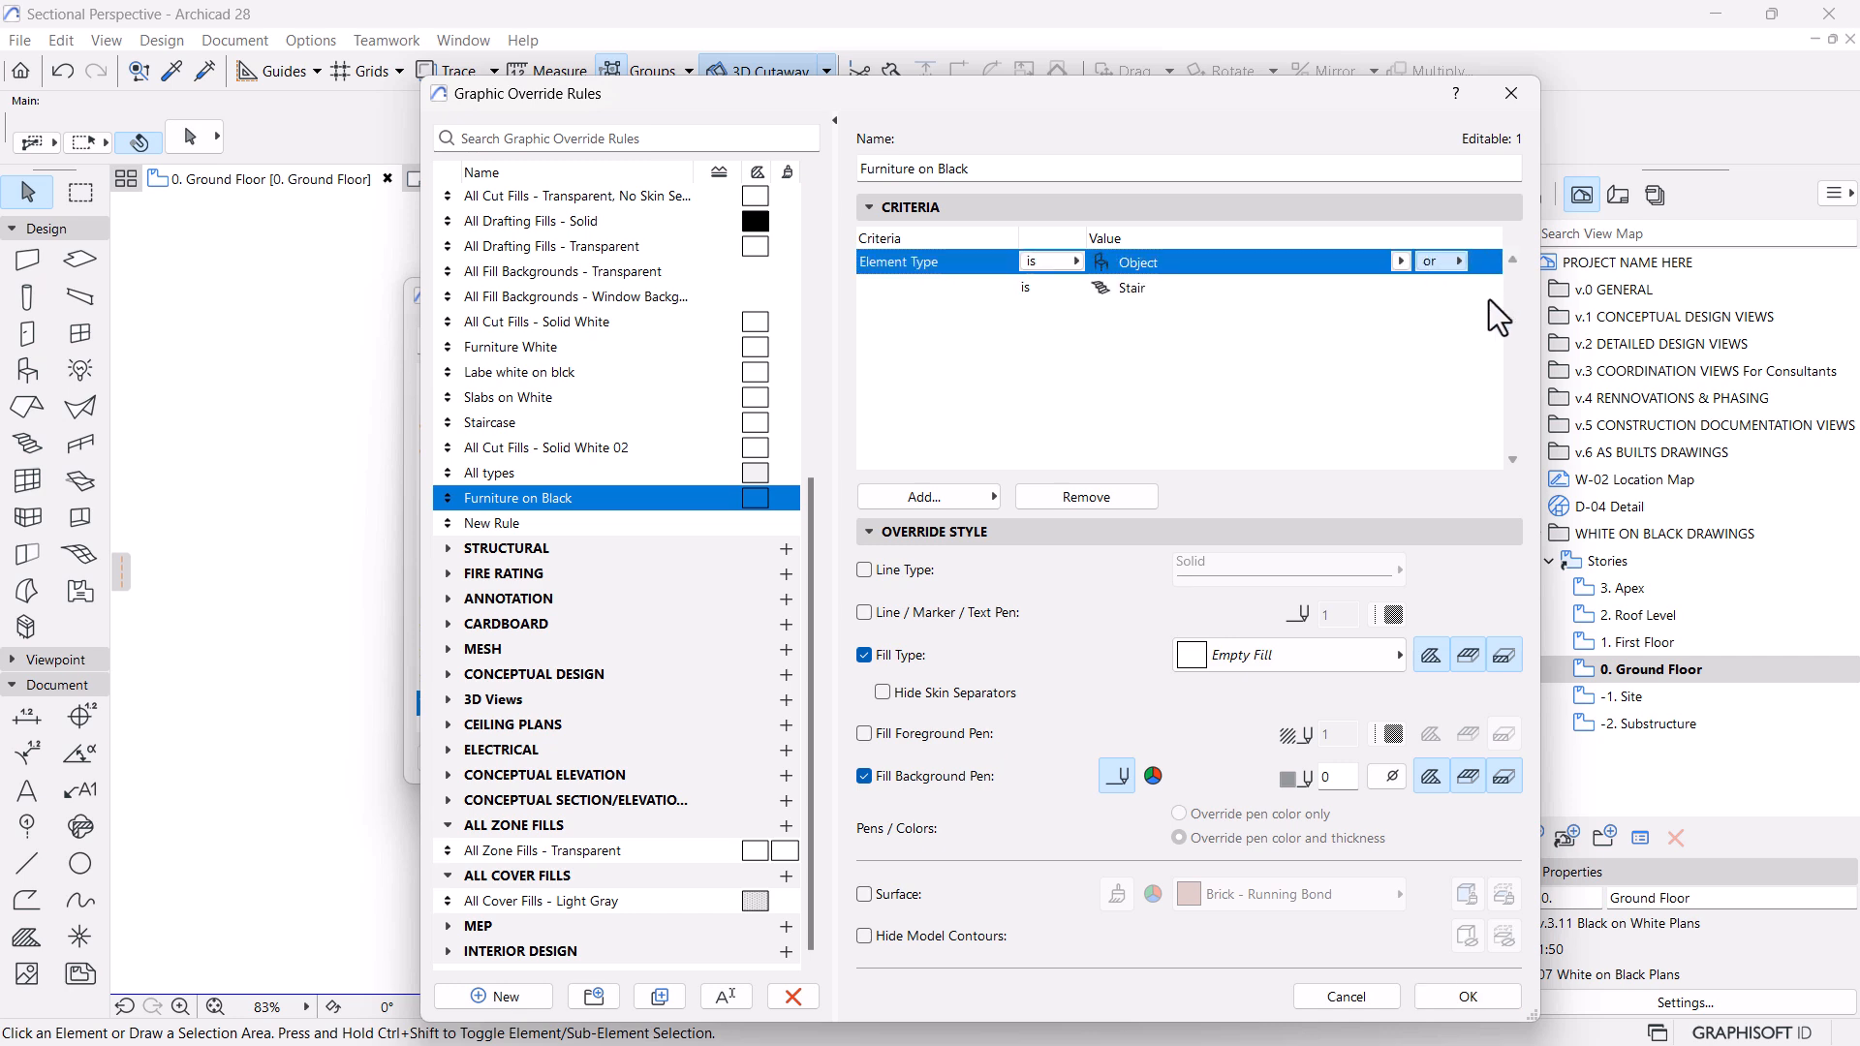
pyautogui.click(1465, 996)
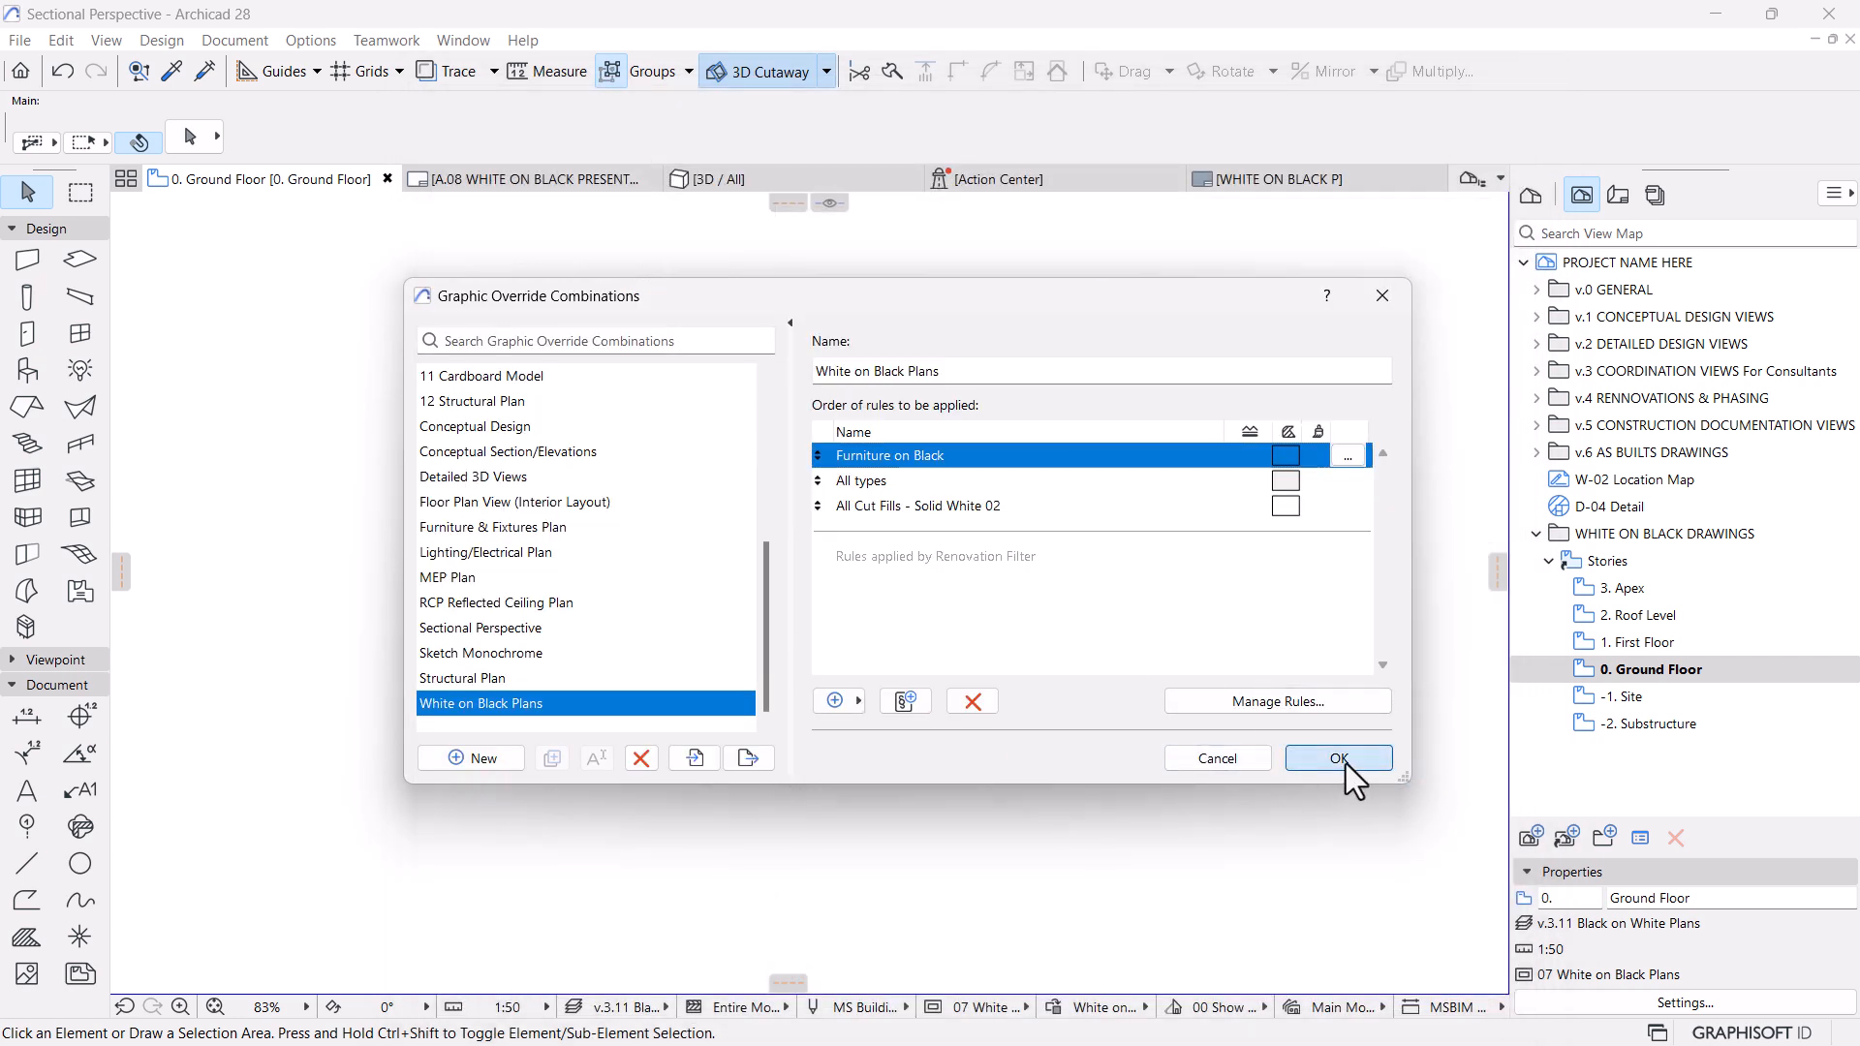
pyautogui.click(1346, 764)
pyautogui.click(534, 182)
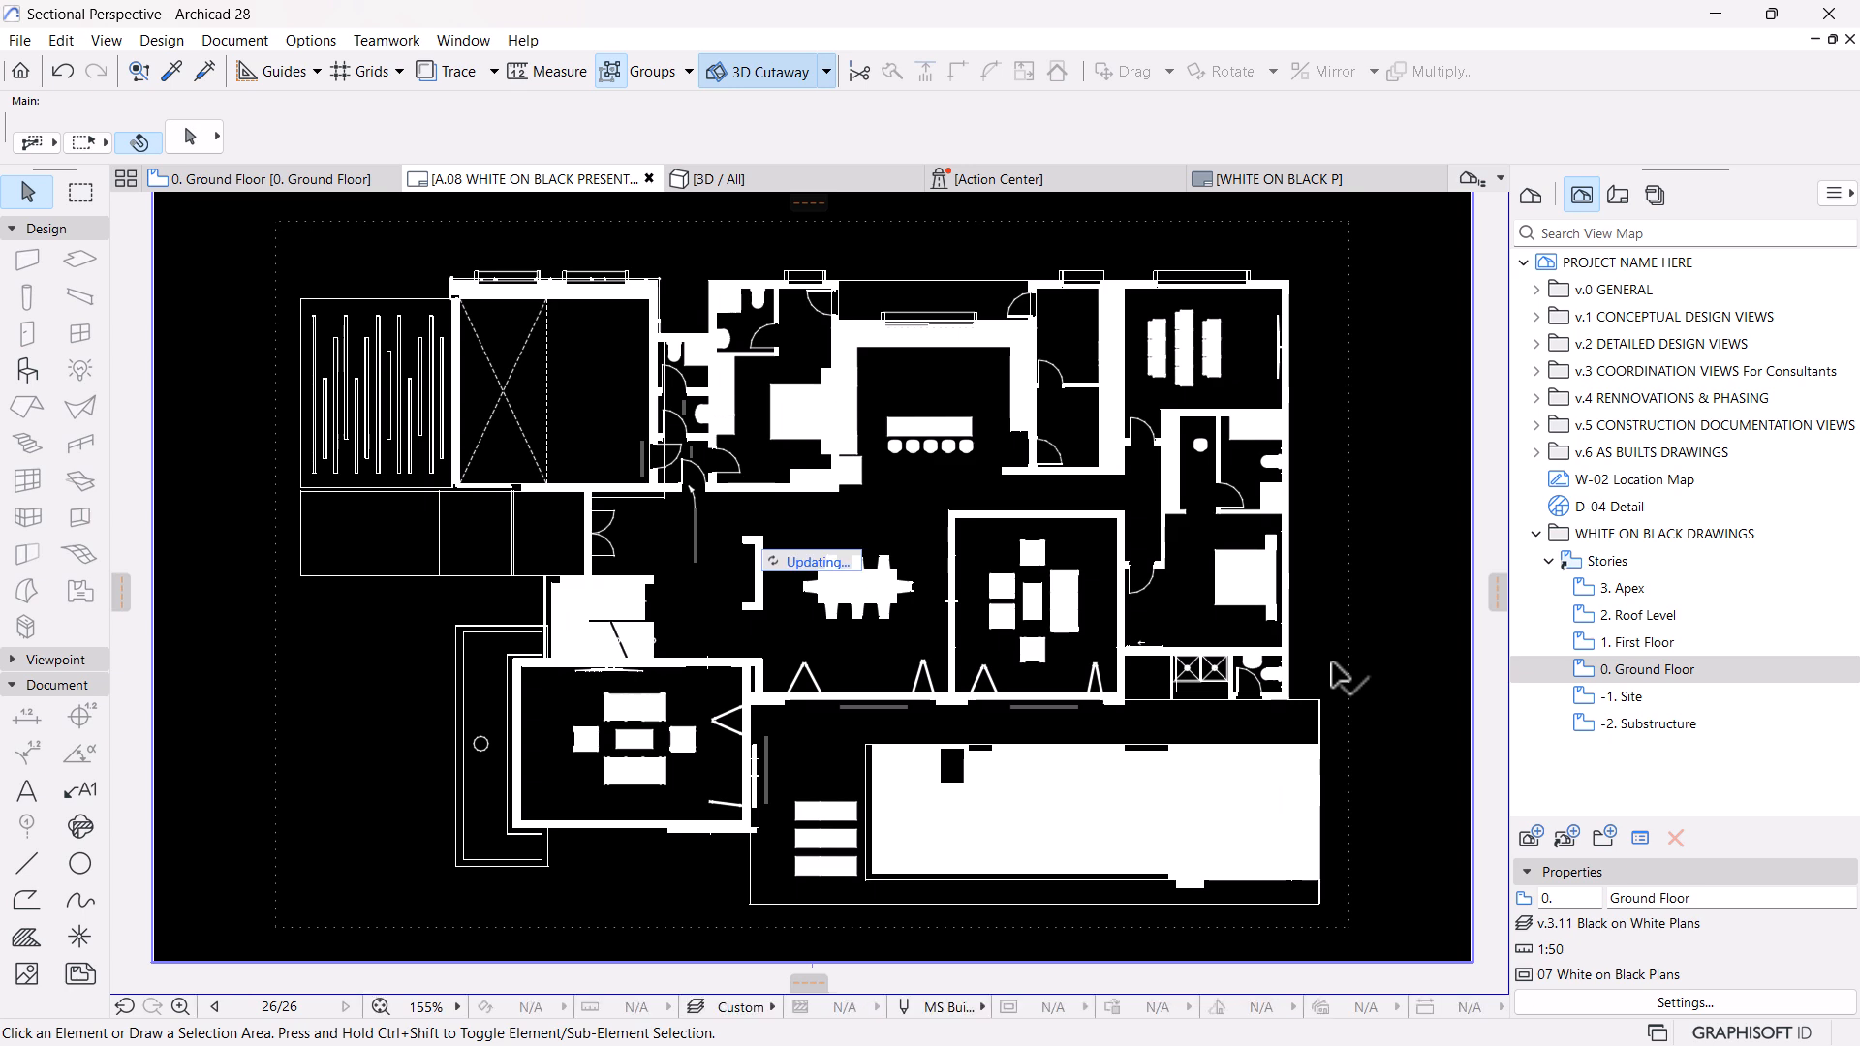
pyautogui.scroll(-2, 1085, 659)
pyautogui.moveTo(983, 592); pyautogui.dragTo(996, 600, button='middle')
pyautogui.scroll(2, 1025, 707)
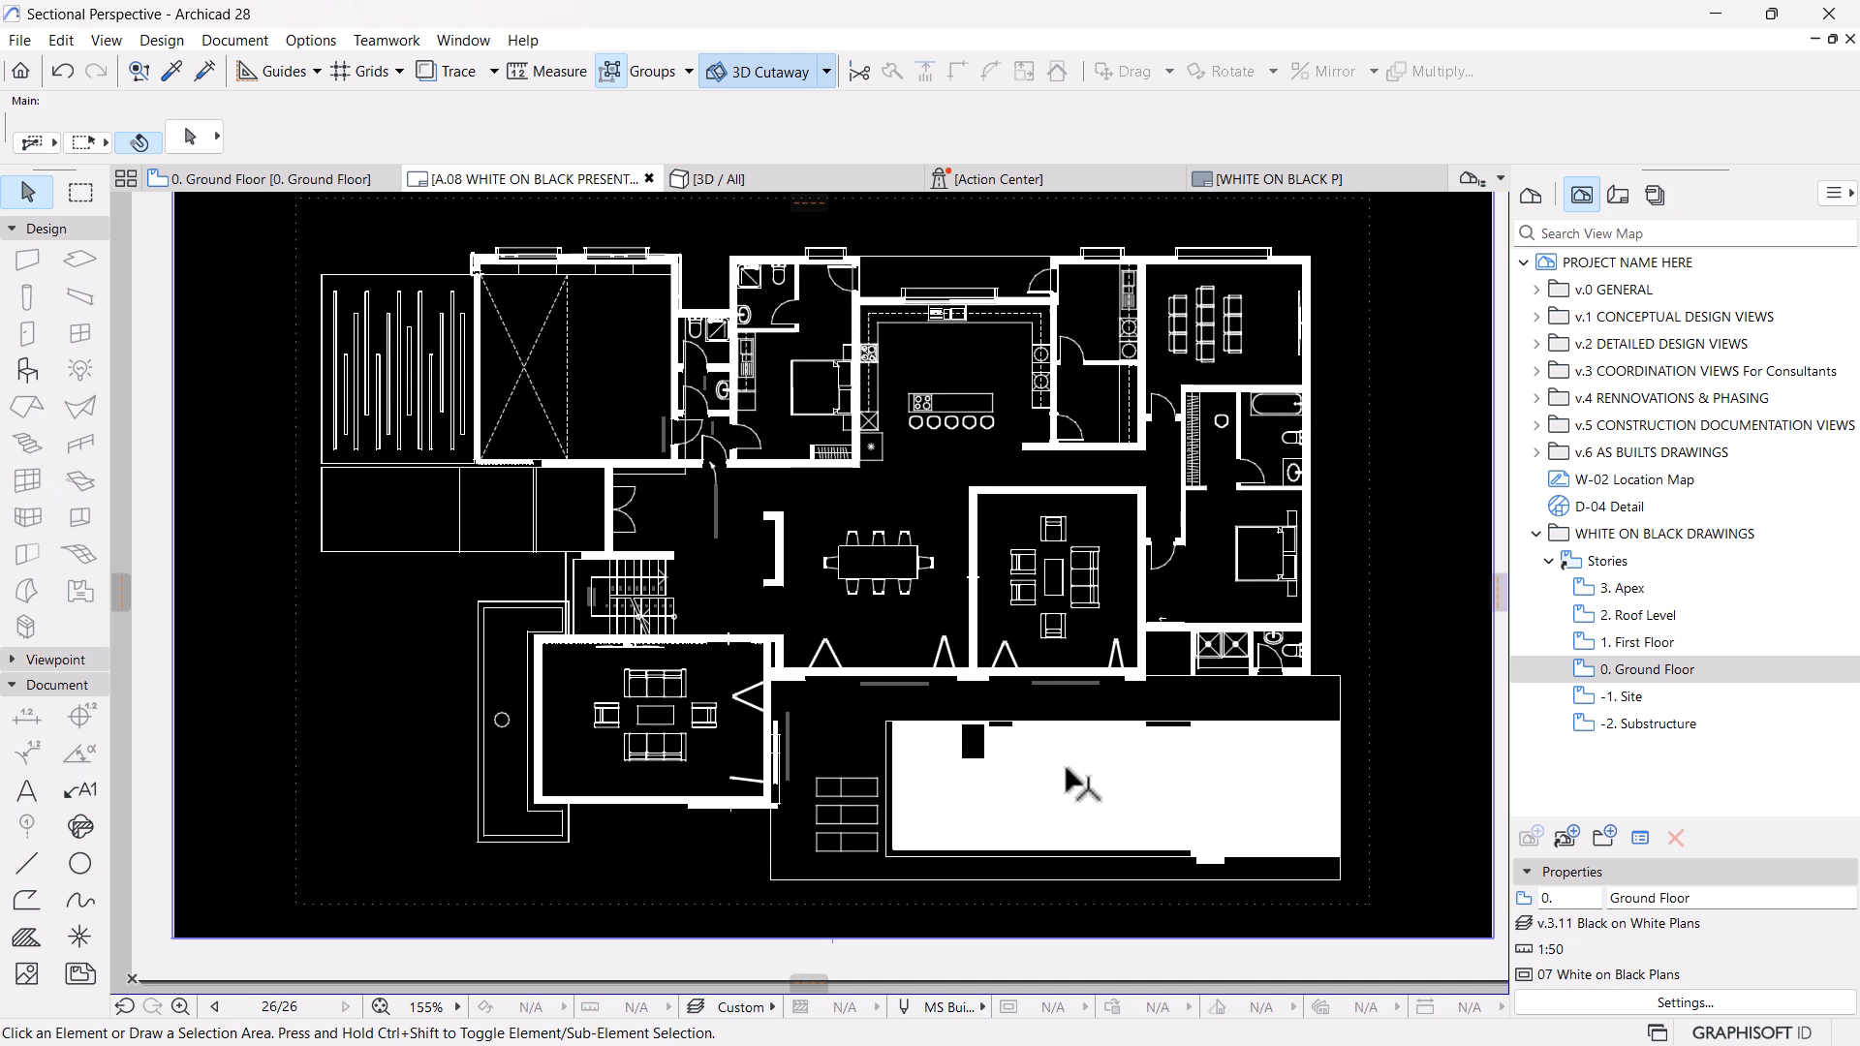
# Add a third Furniture on Black criterion, Element Type is Slab, and accept the rule and the White on Black Plans combination
pyautogui.click(293, 182)
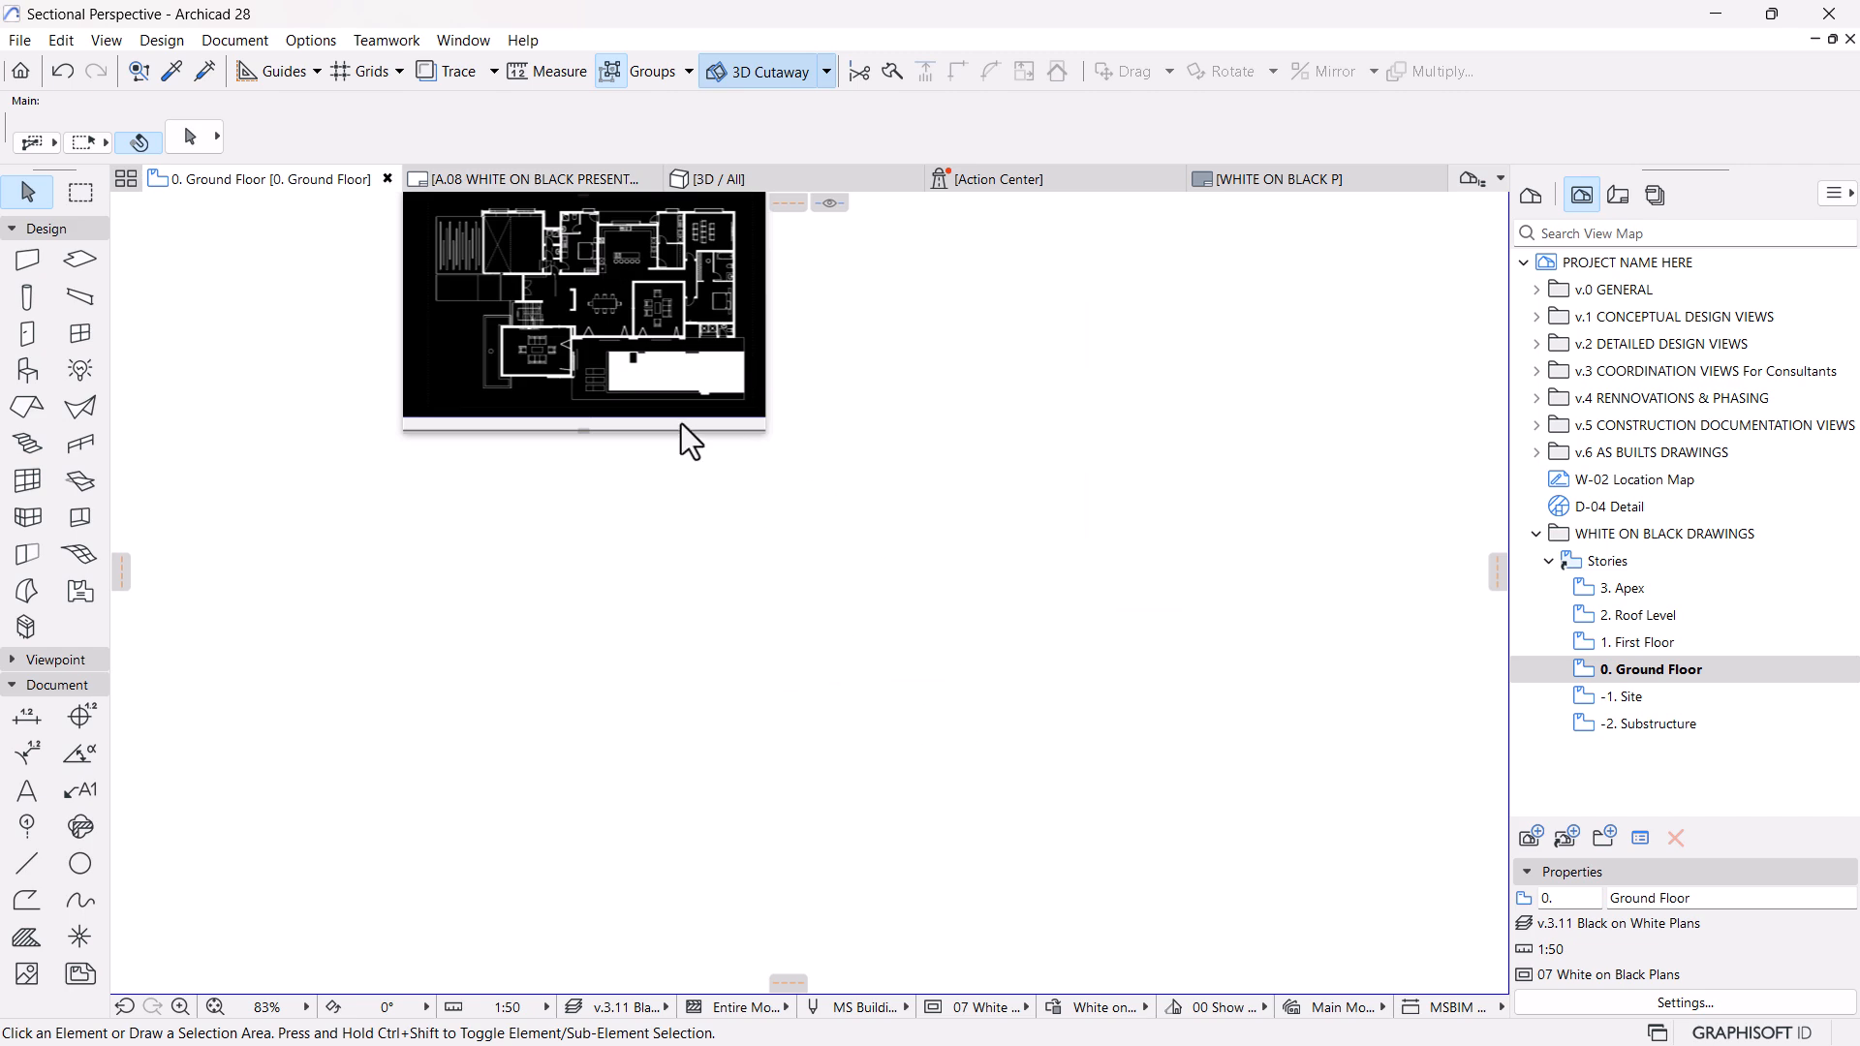
pyautogui.click(1054, 1011)
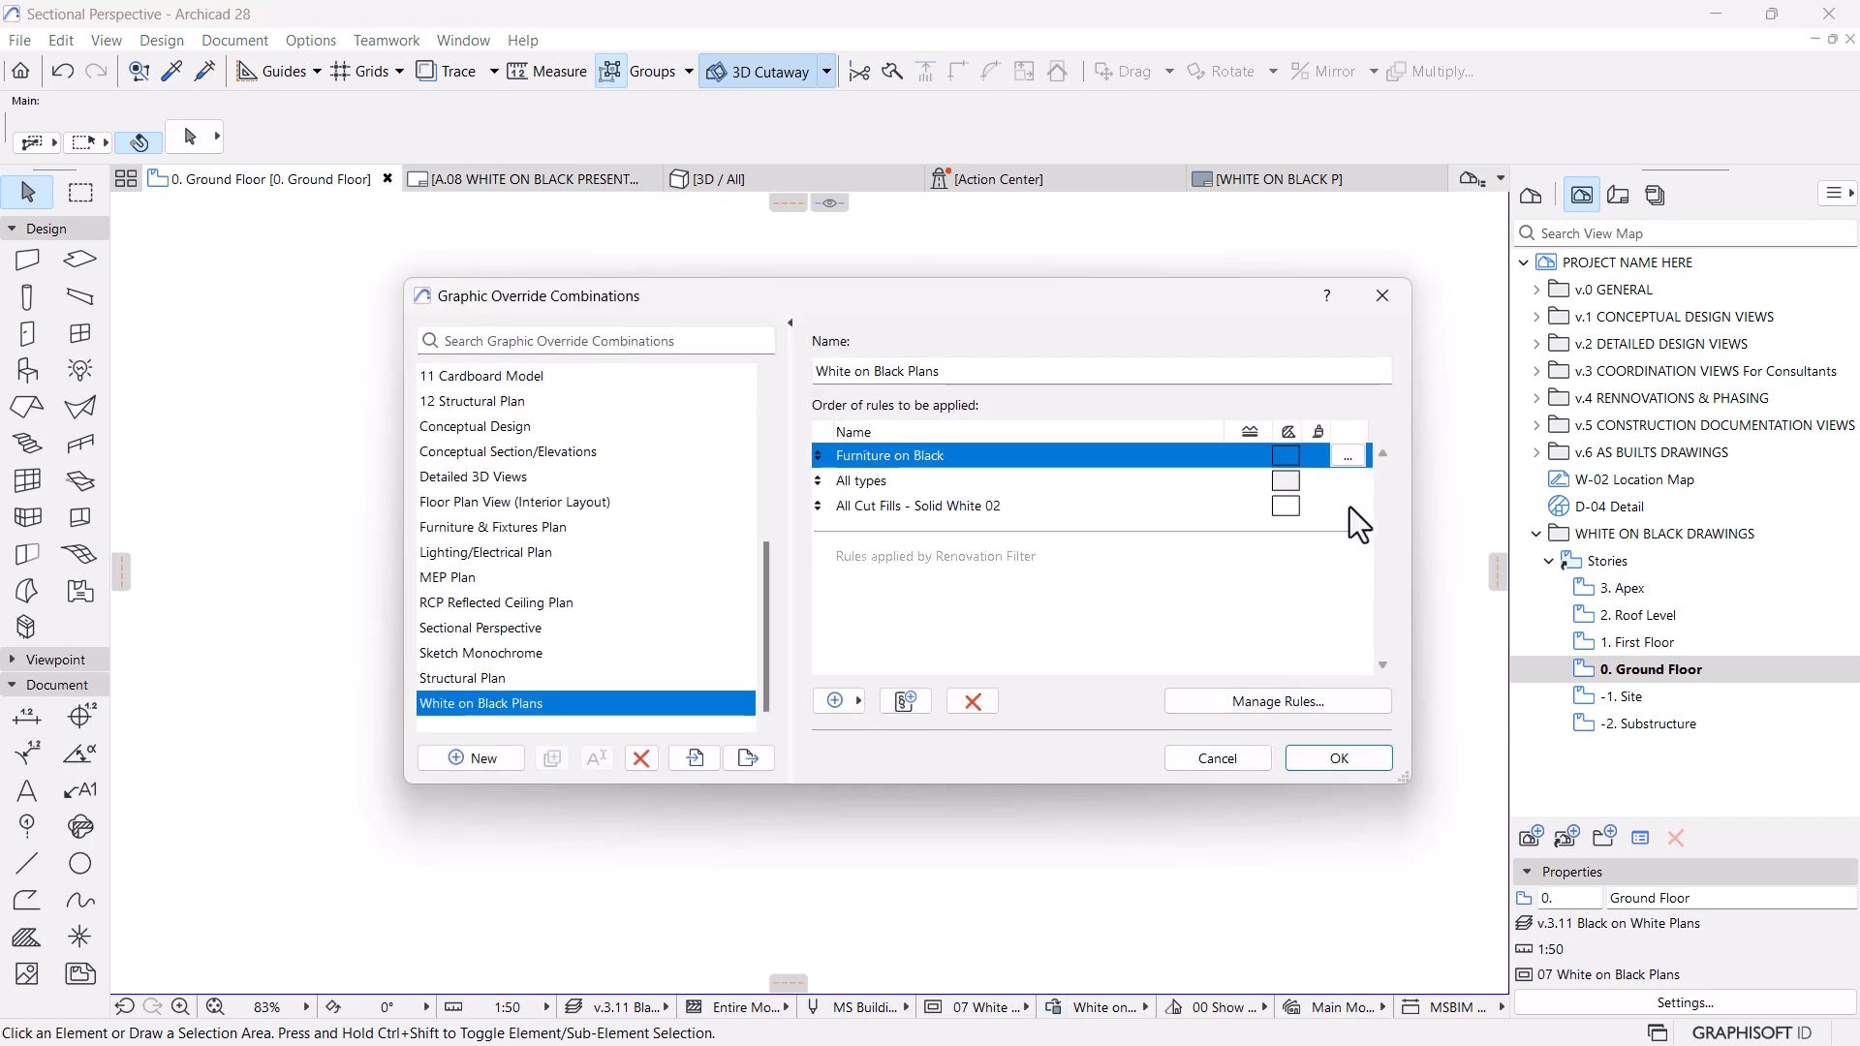
pyautogui.click(1348, 455)
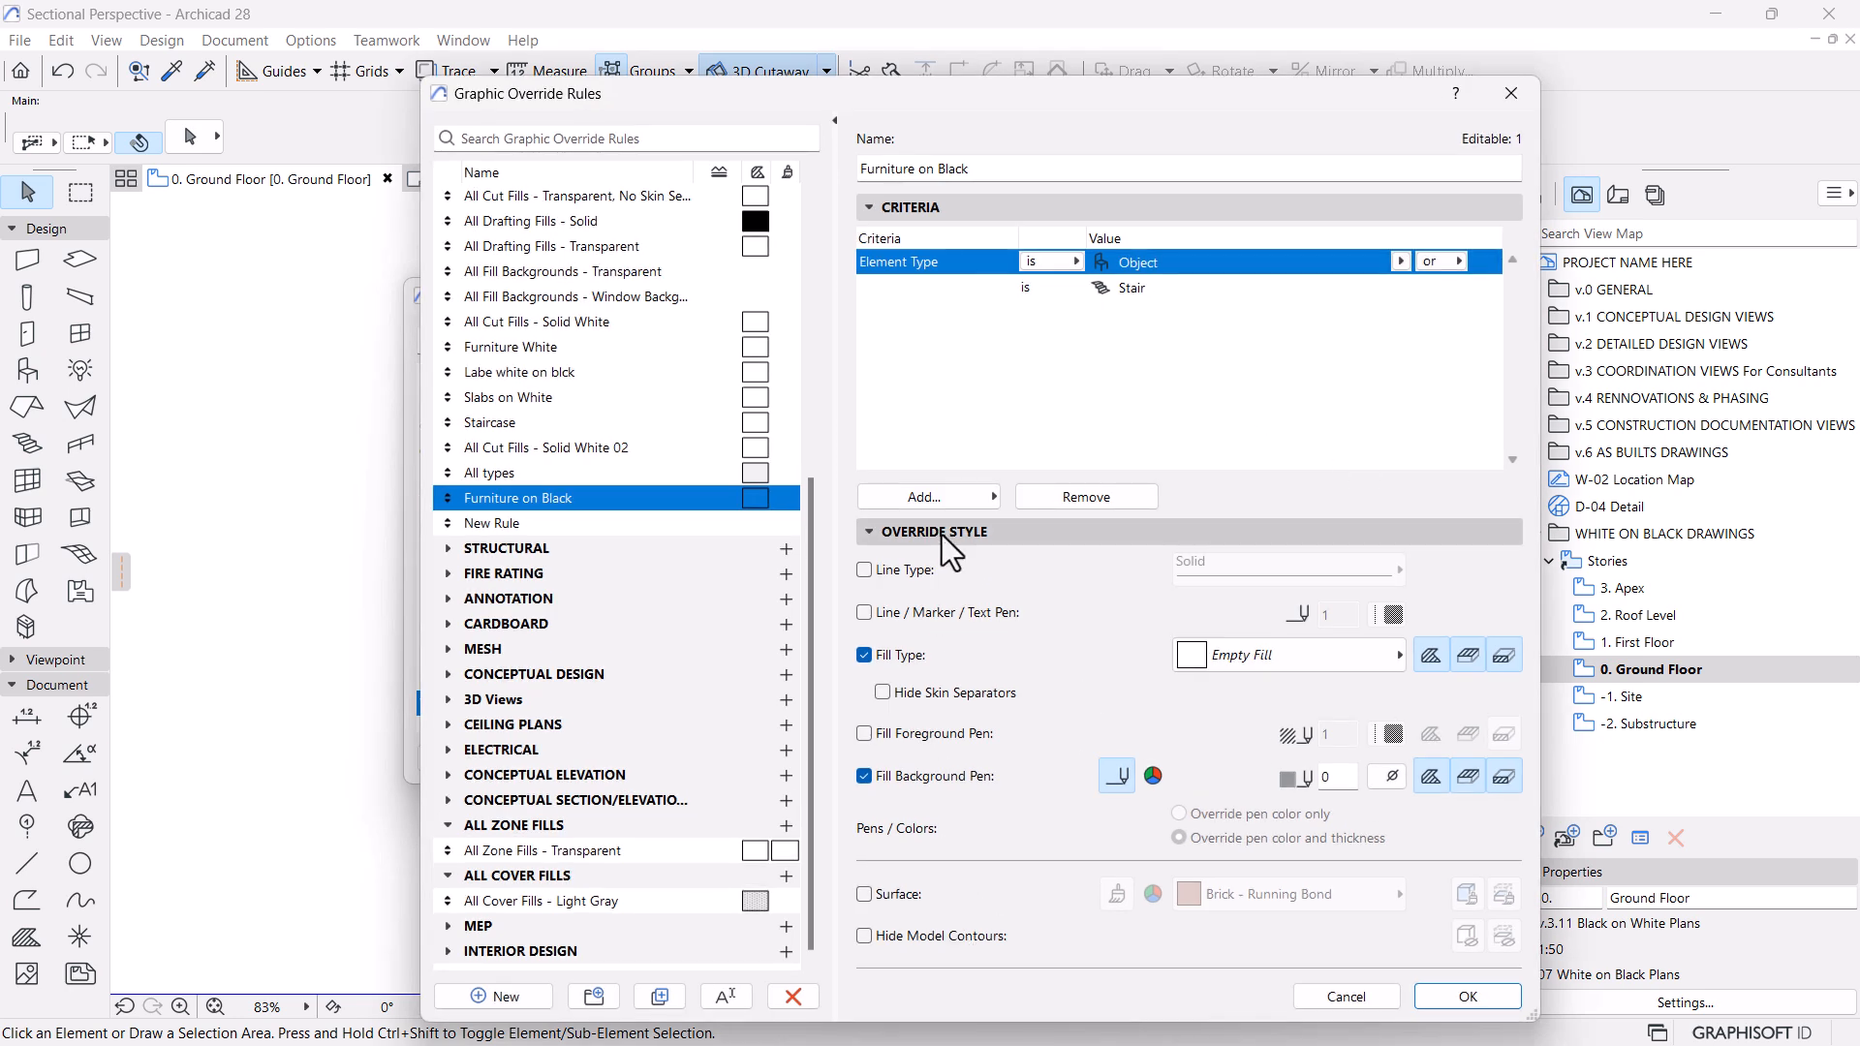
pyautogui.click(932, 498)
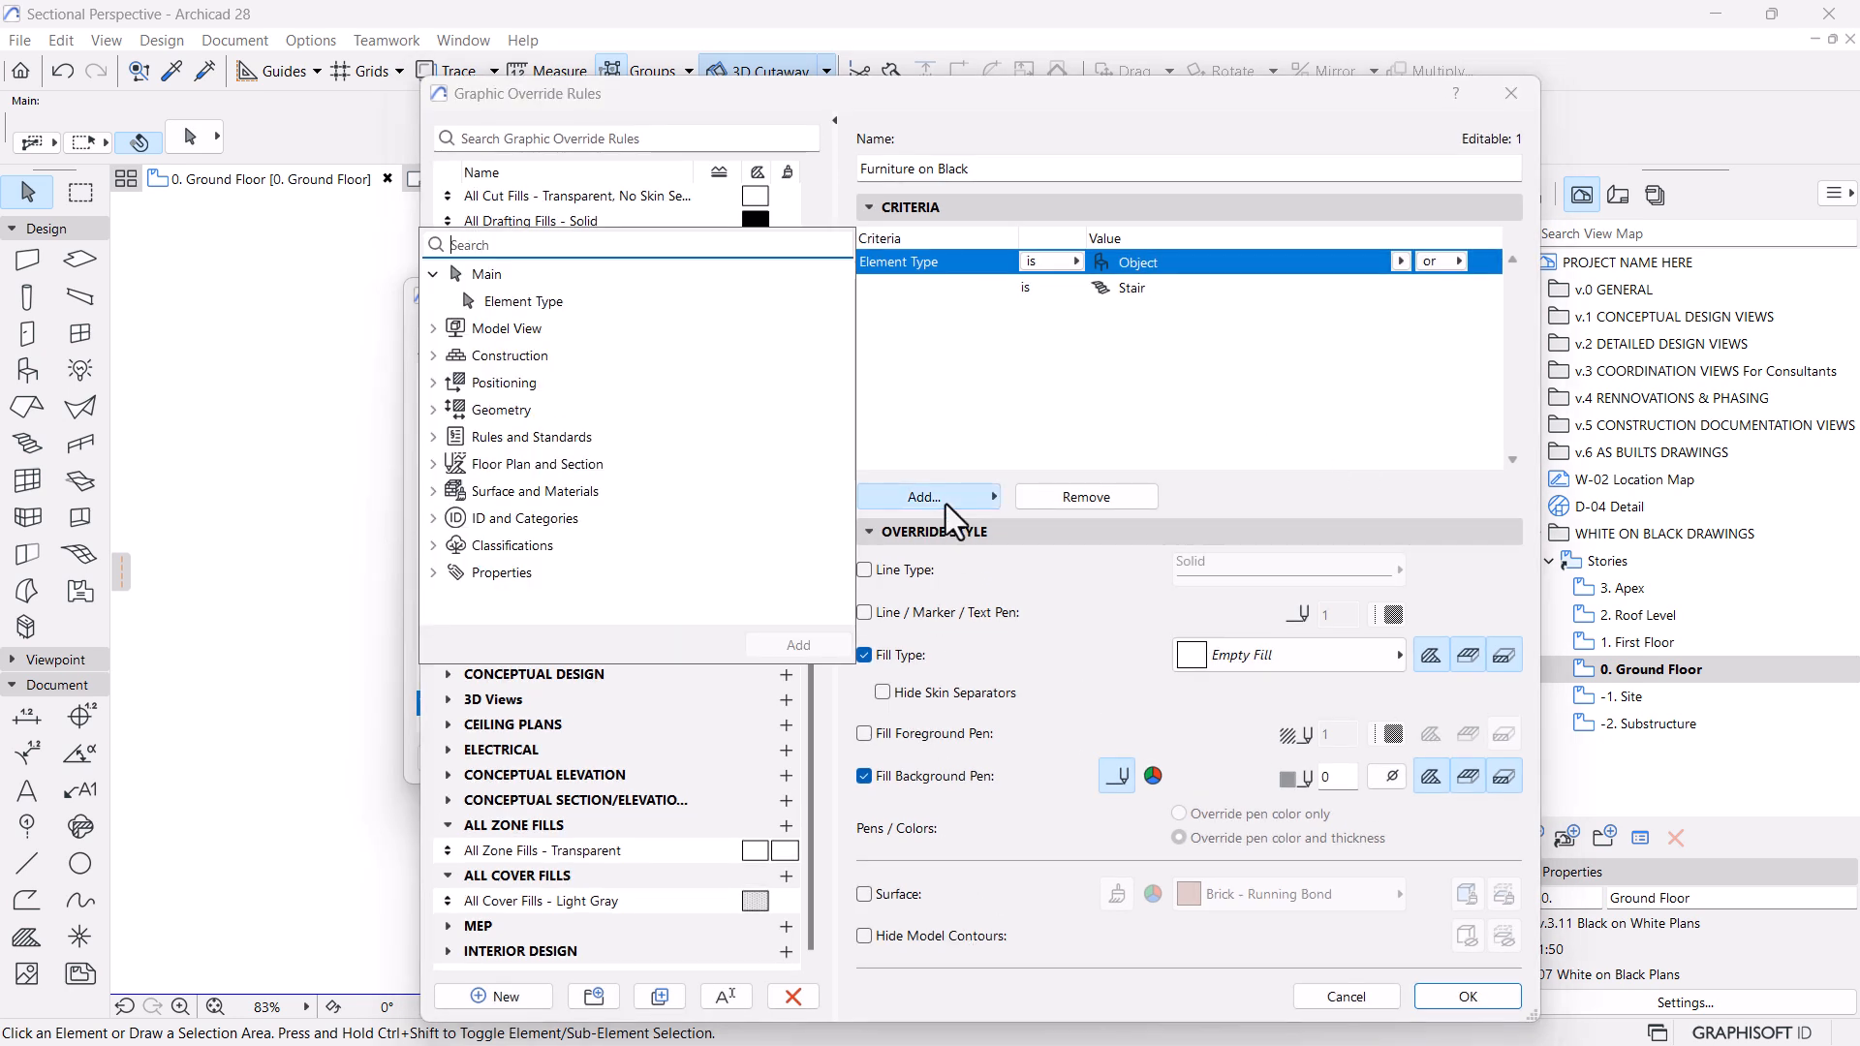
pyautogui.click(499, 303)
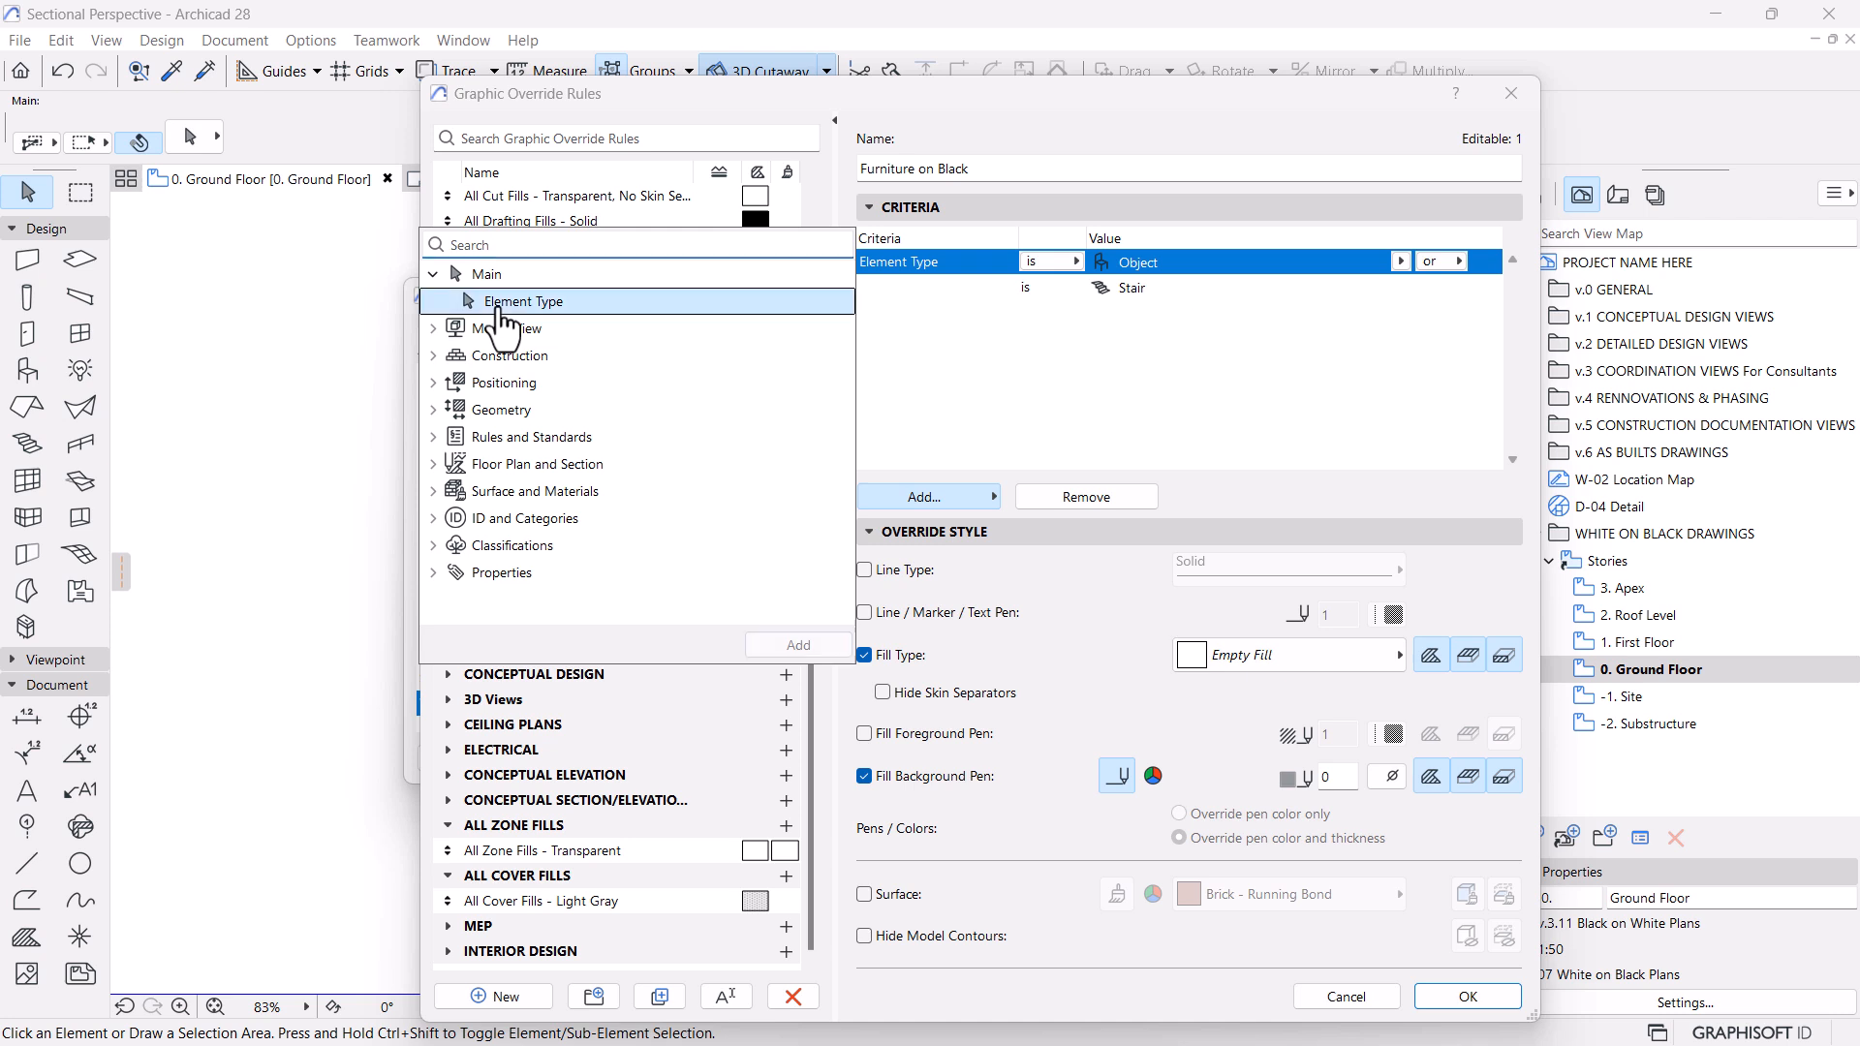
pyautogui.click(755, 644)
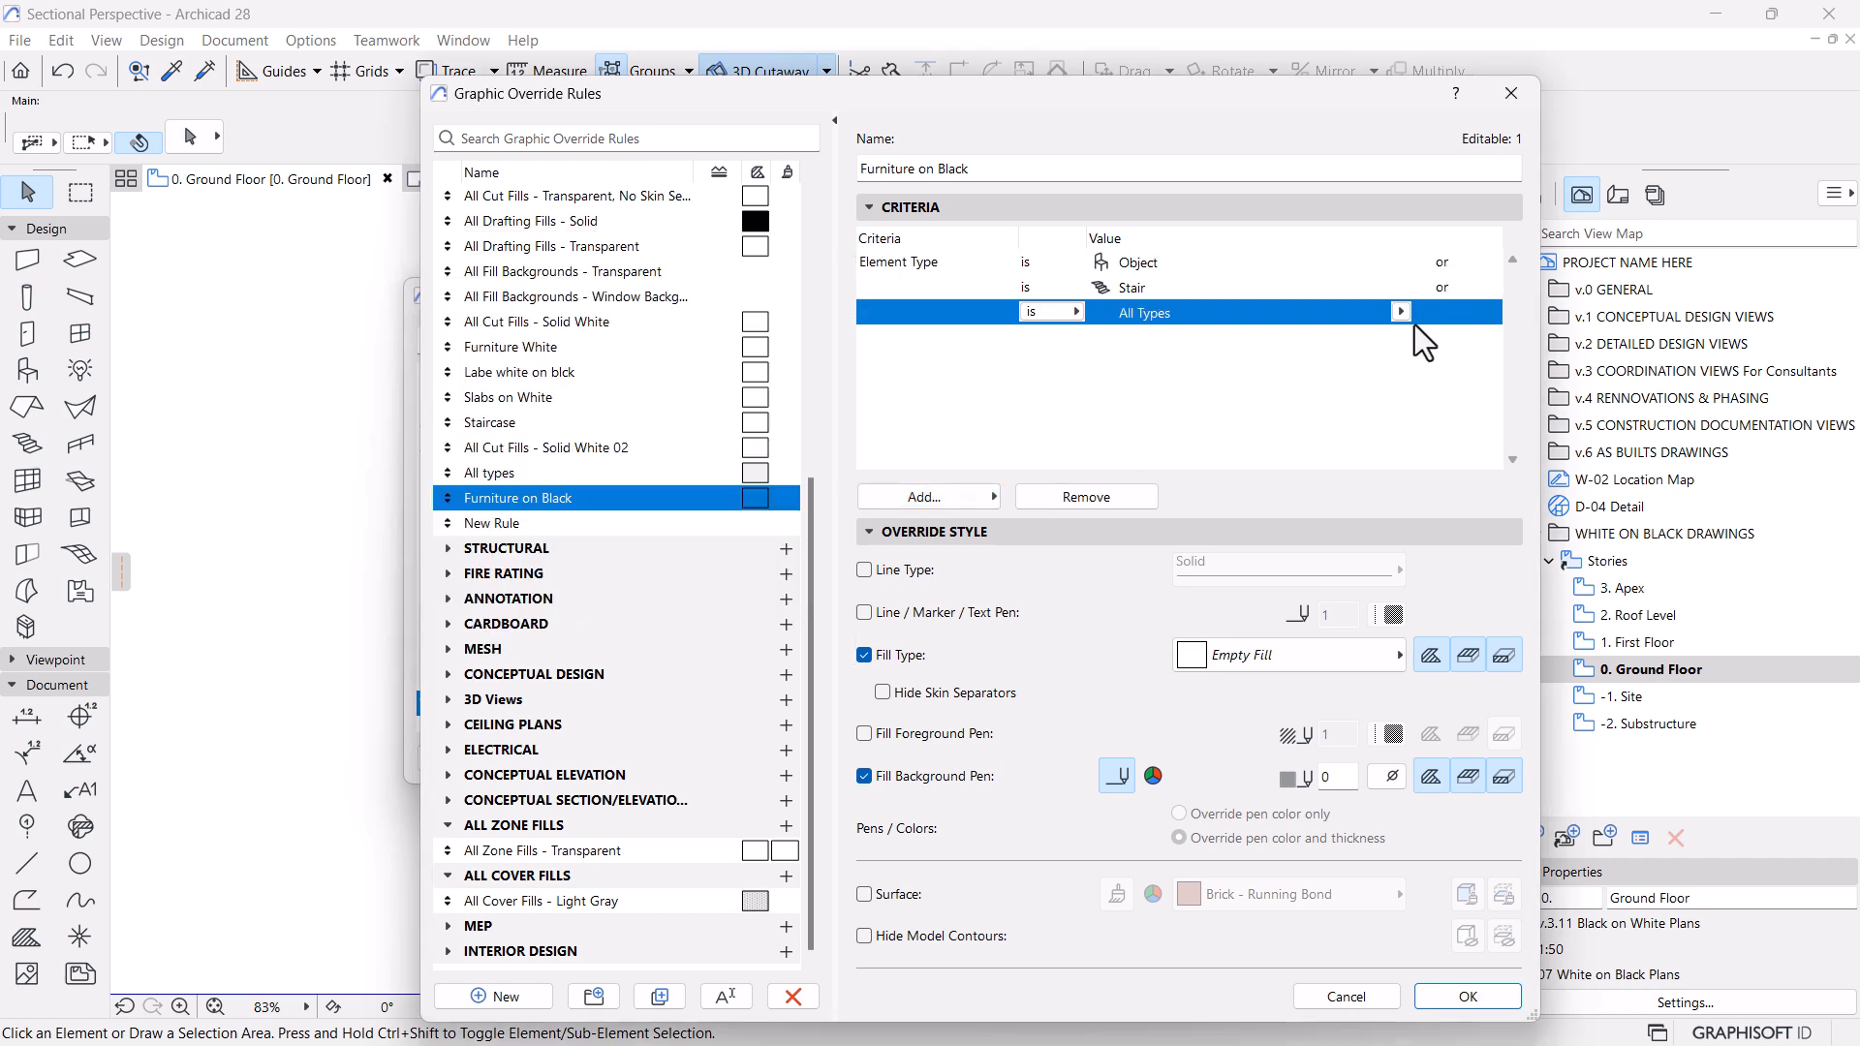
pyautogui.click(1401, 311)
pyautogui.click(1456, 190)
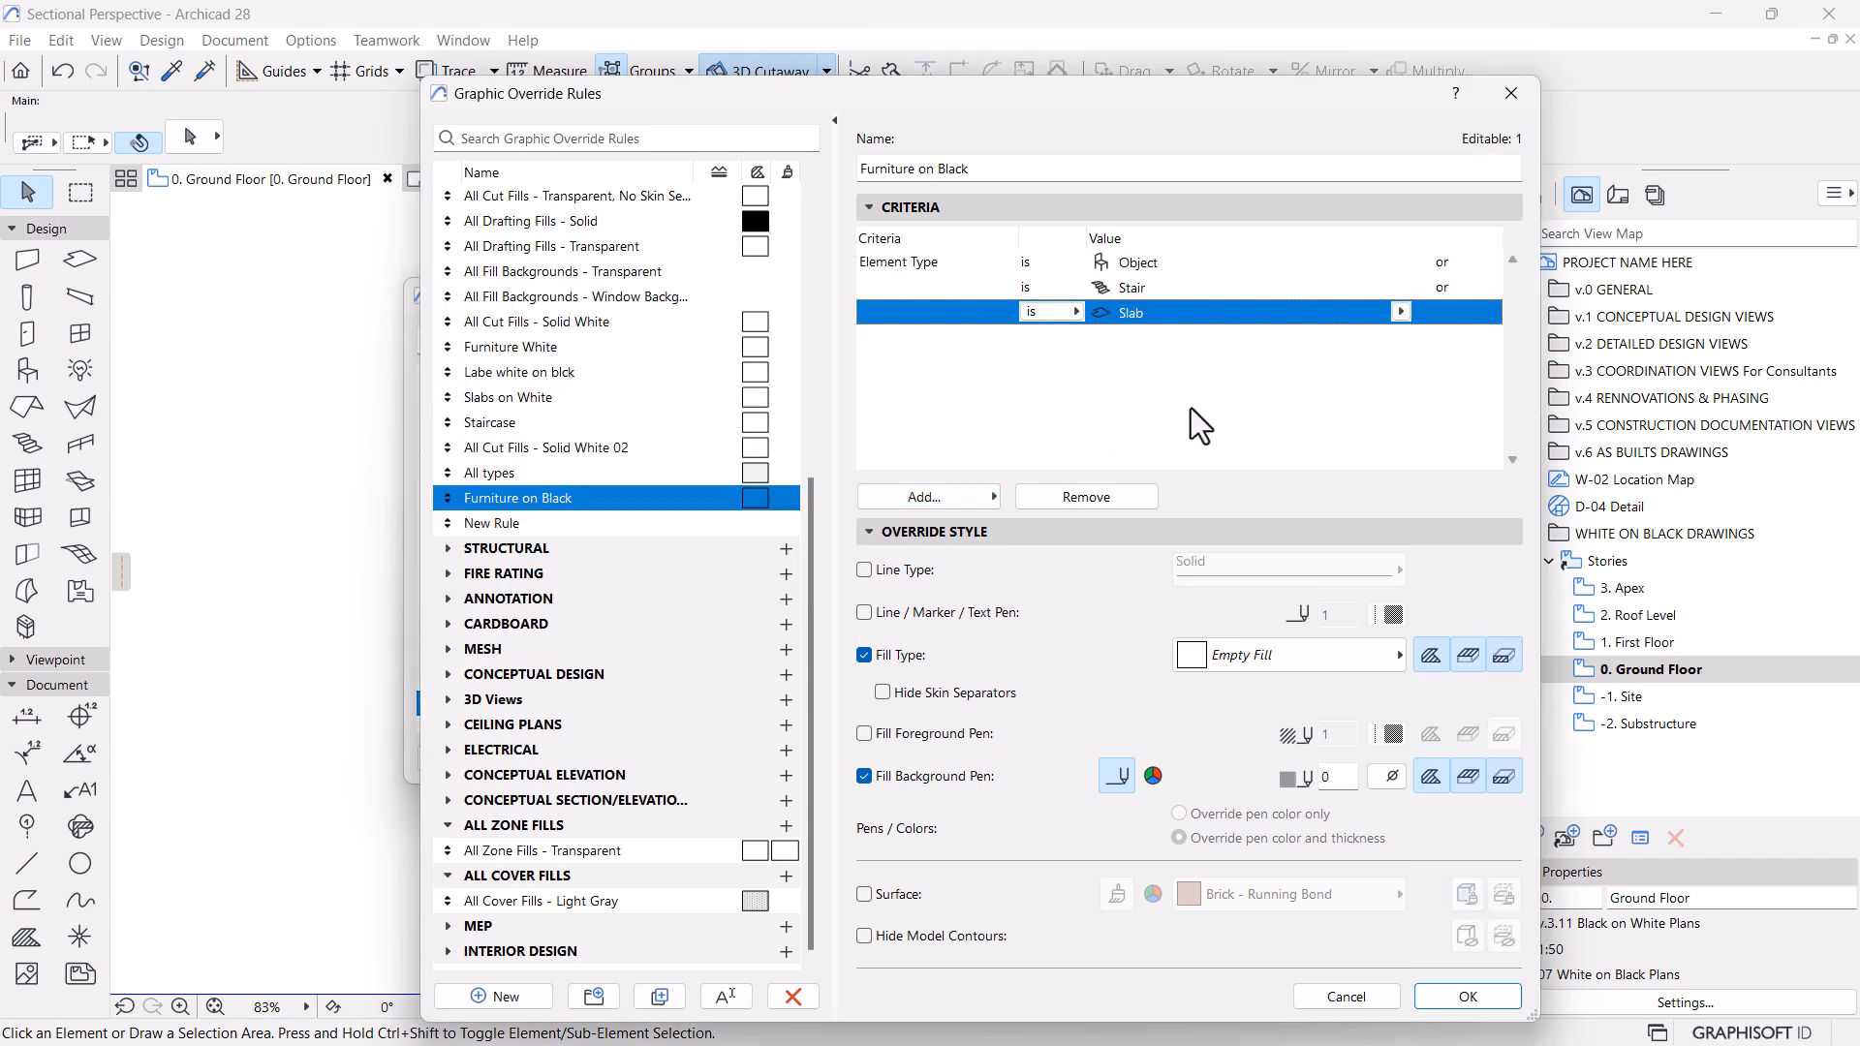
pyautogui.click(1465, 995)
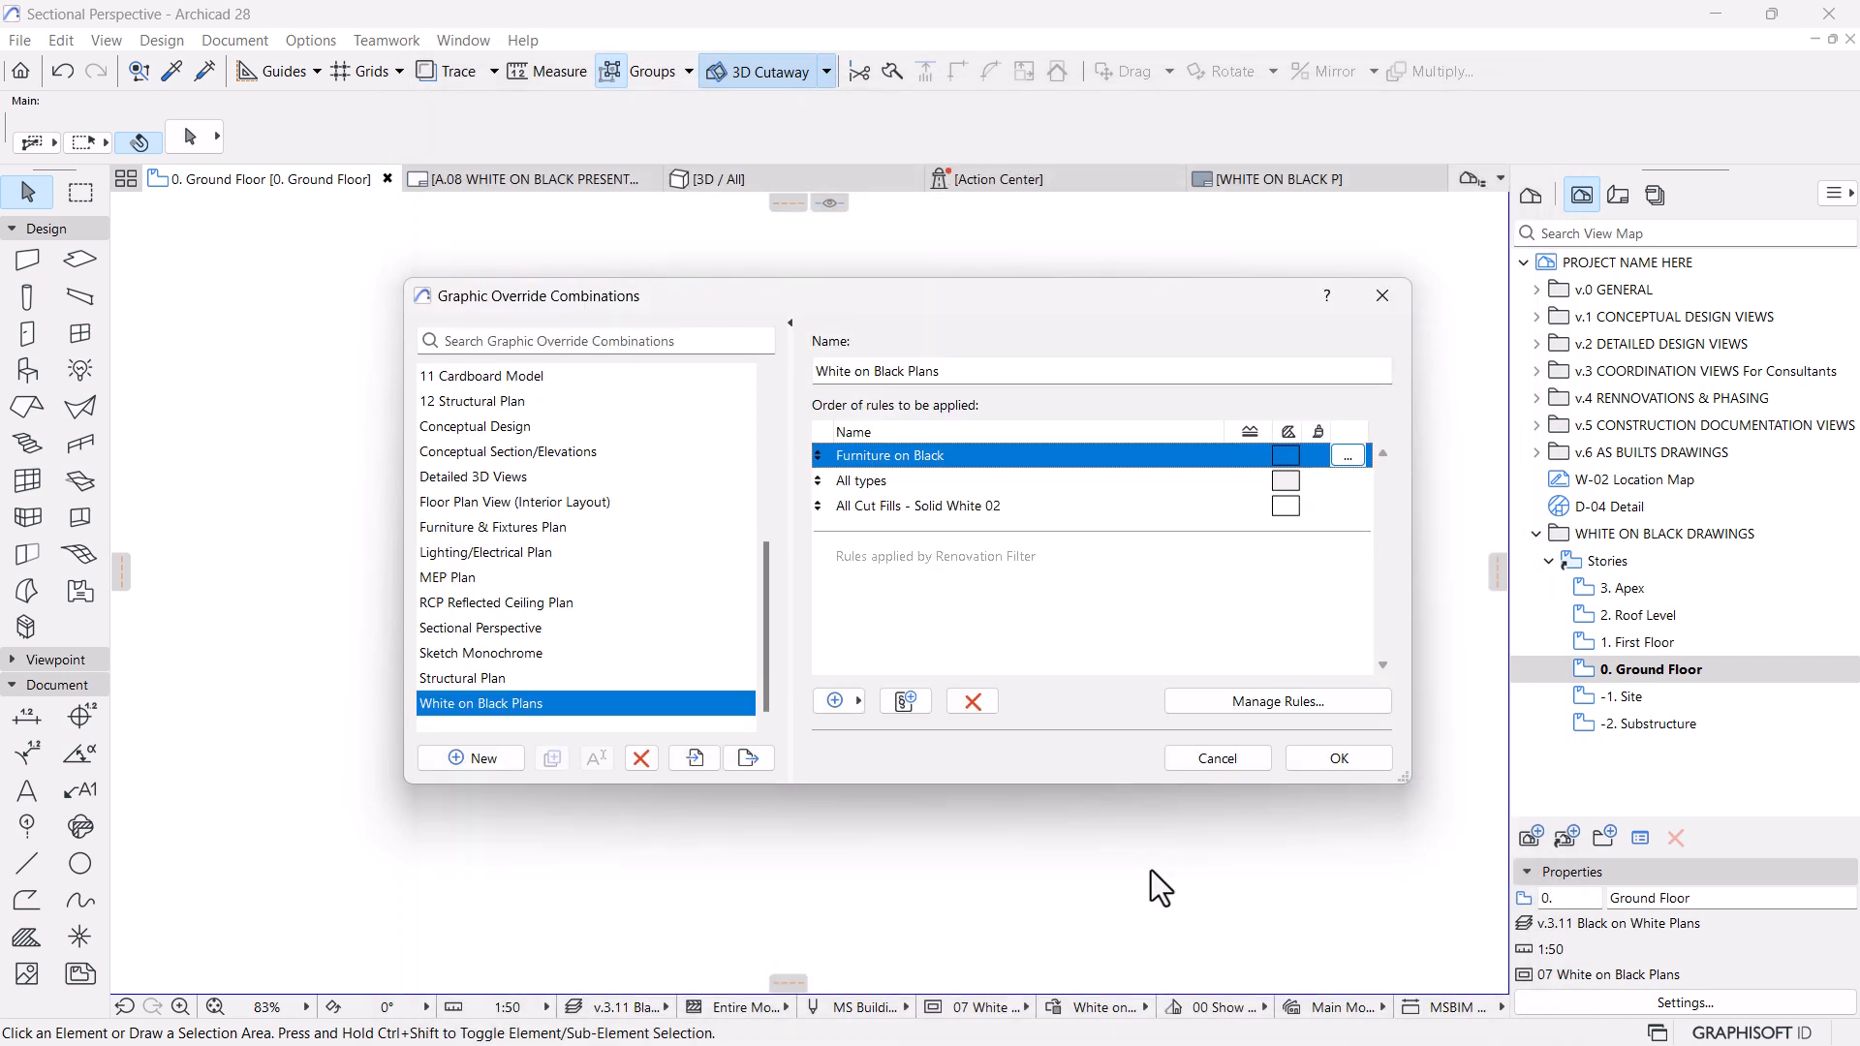
pyautogui.click(1340, 762)
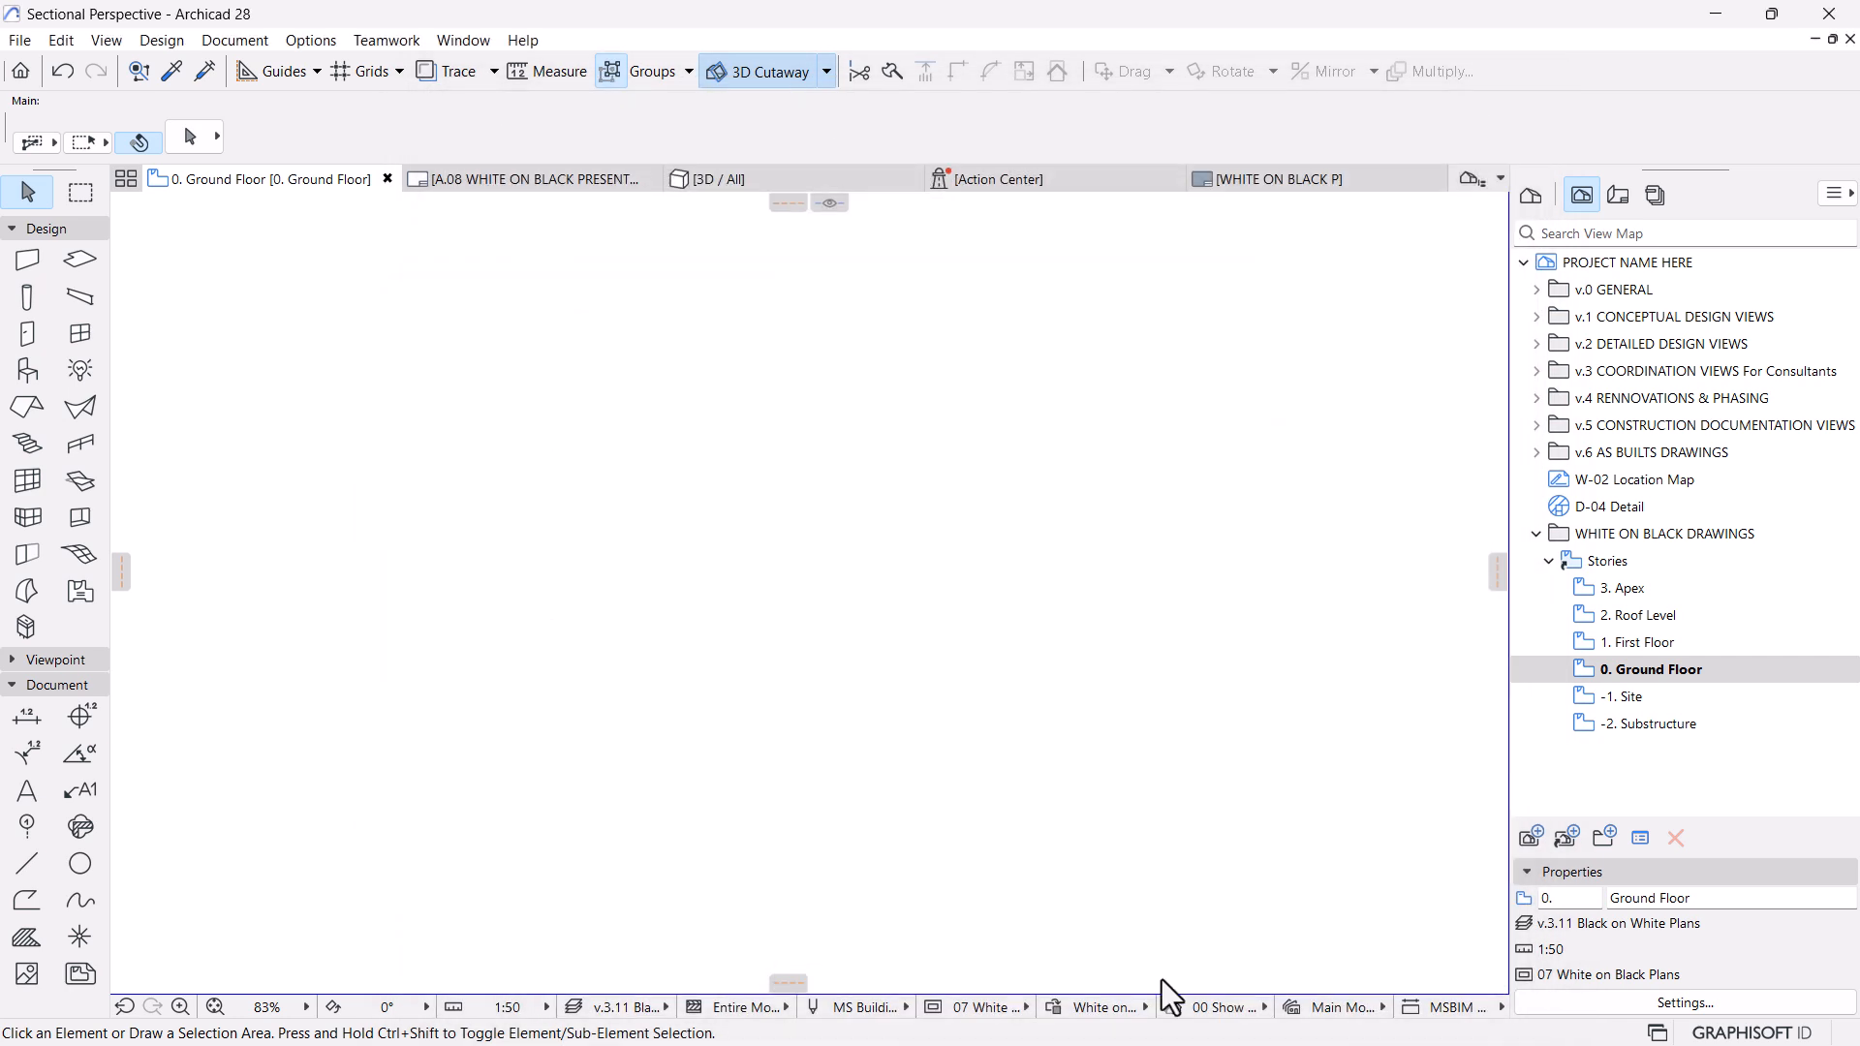
# Return to the A.08 layout and examine the furniture, stairs and pool area in the updated plan
pyautogui.click(533, 178)
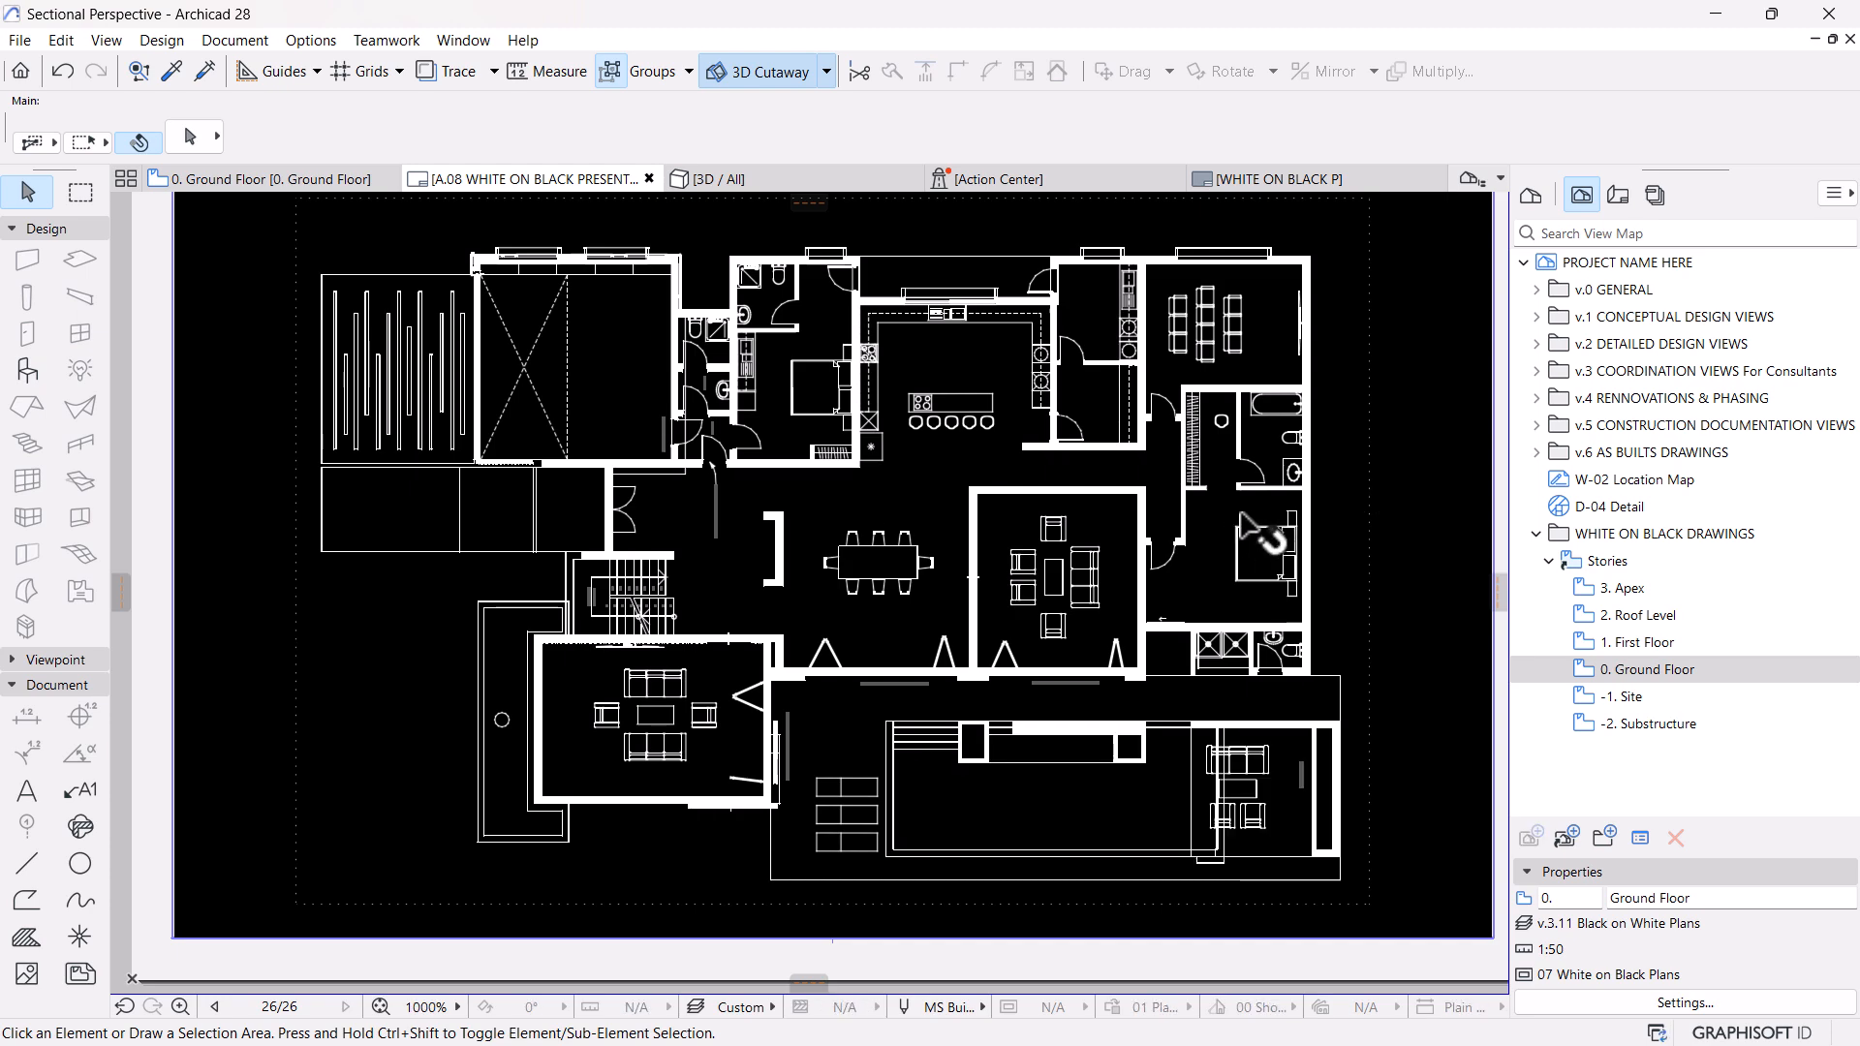
pyautogui.scroll(-4, 1211, 518)
pyautogui.scroll(1, 1172, 528)
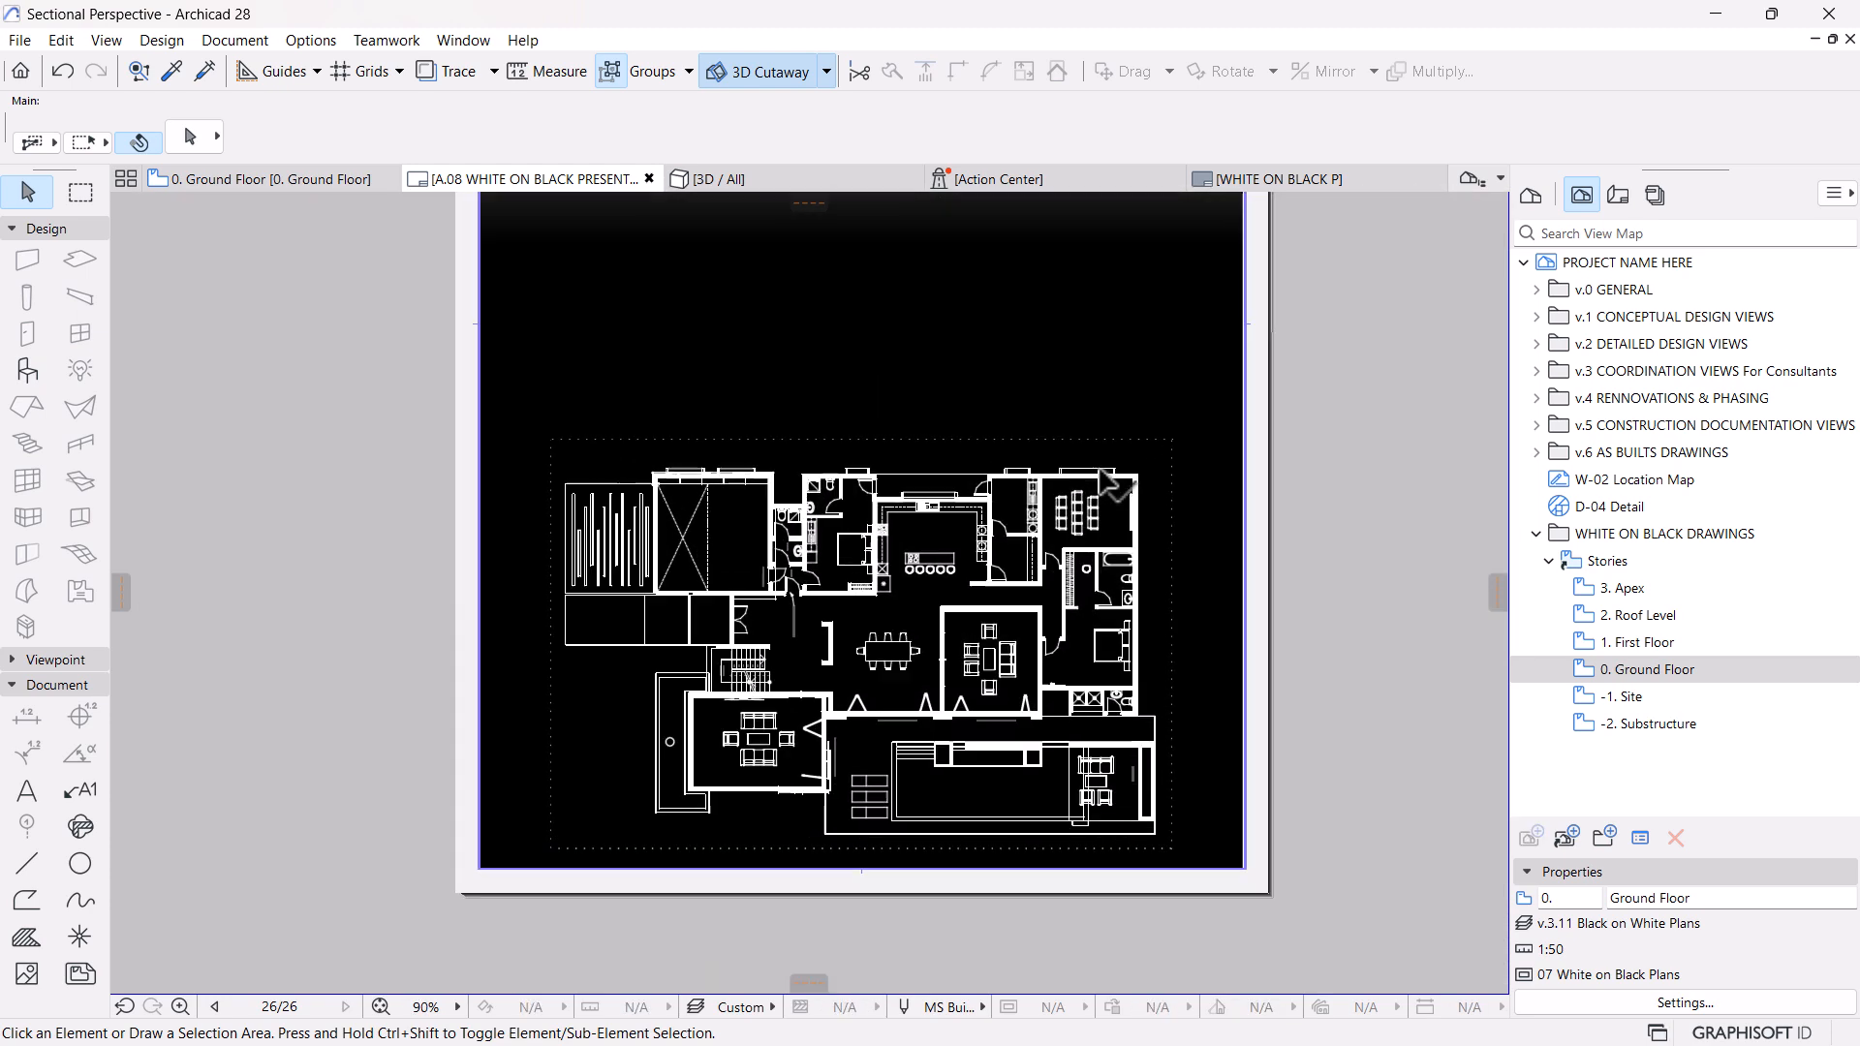
pyautogui.scroll(-2, 1111, 481)
pyautogui.scroll(4, 980, 604)
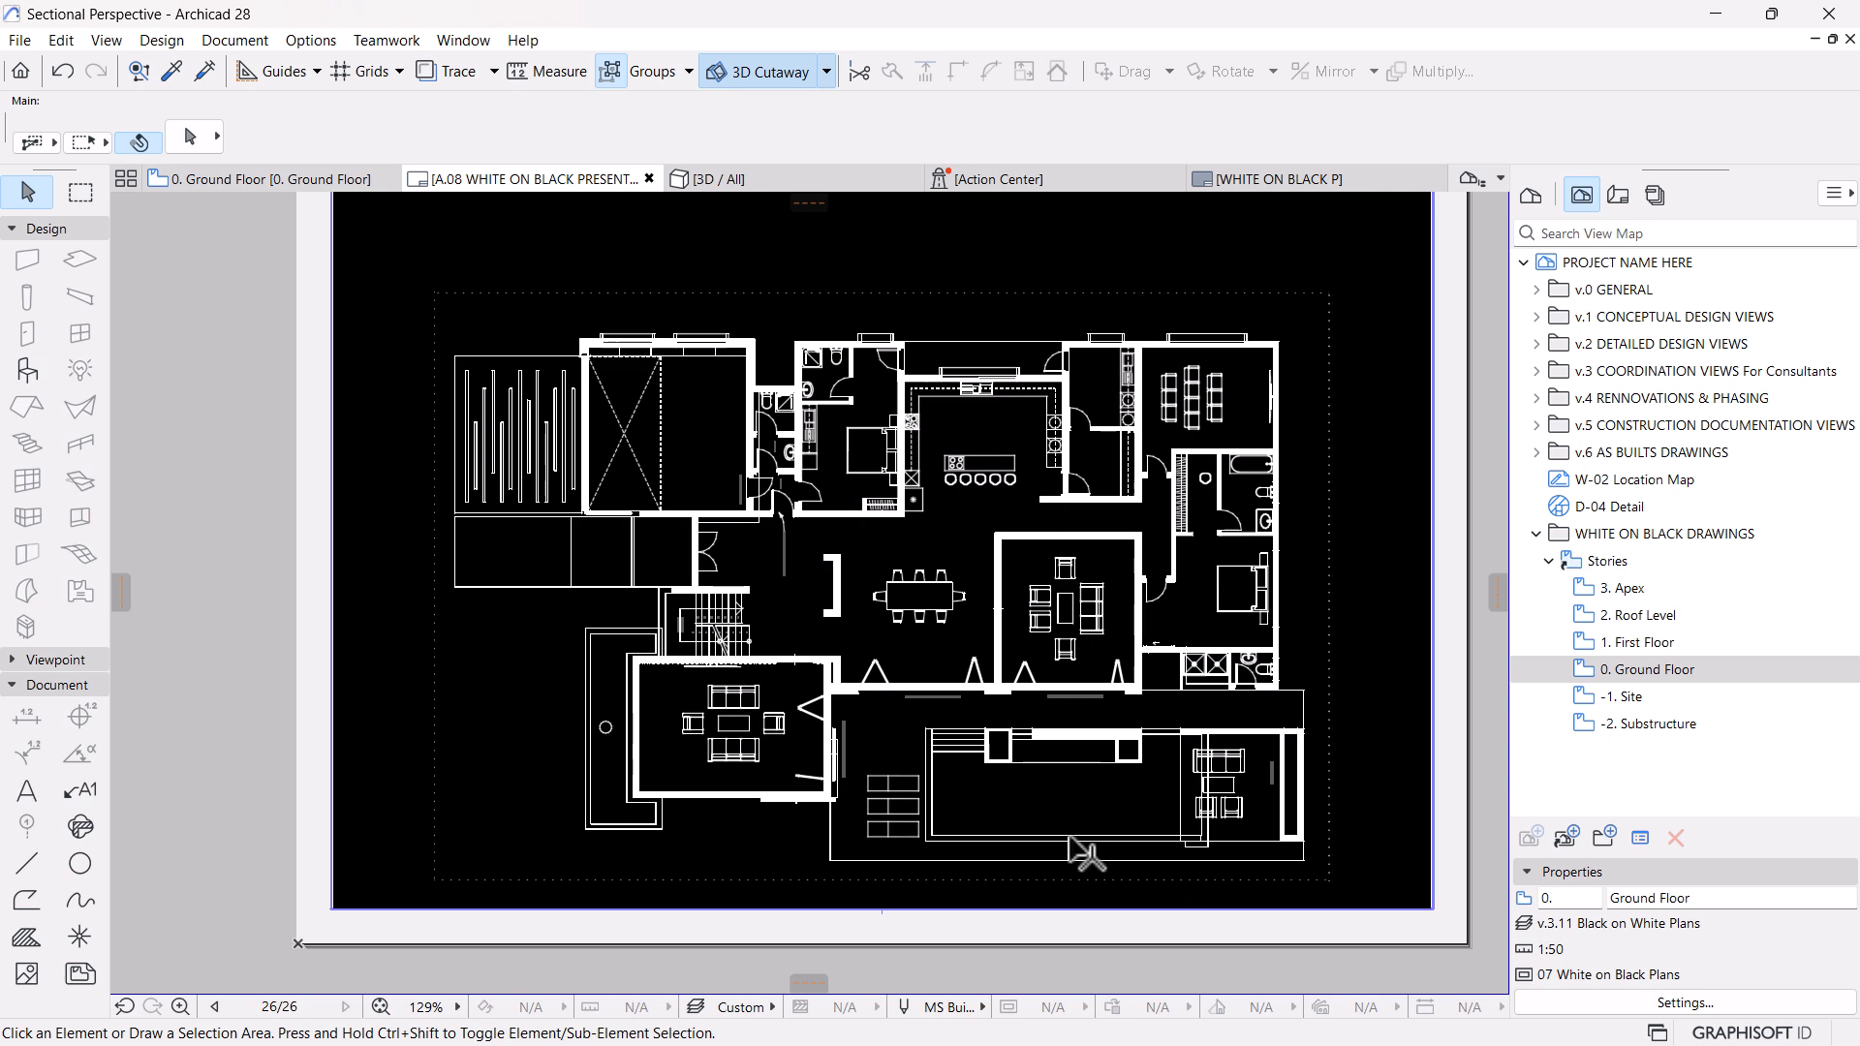
pyautogui.scroll(-3, 858, 560)
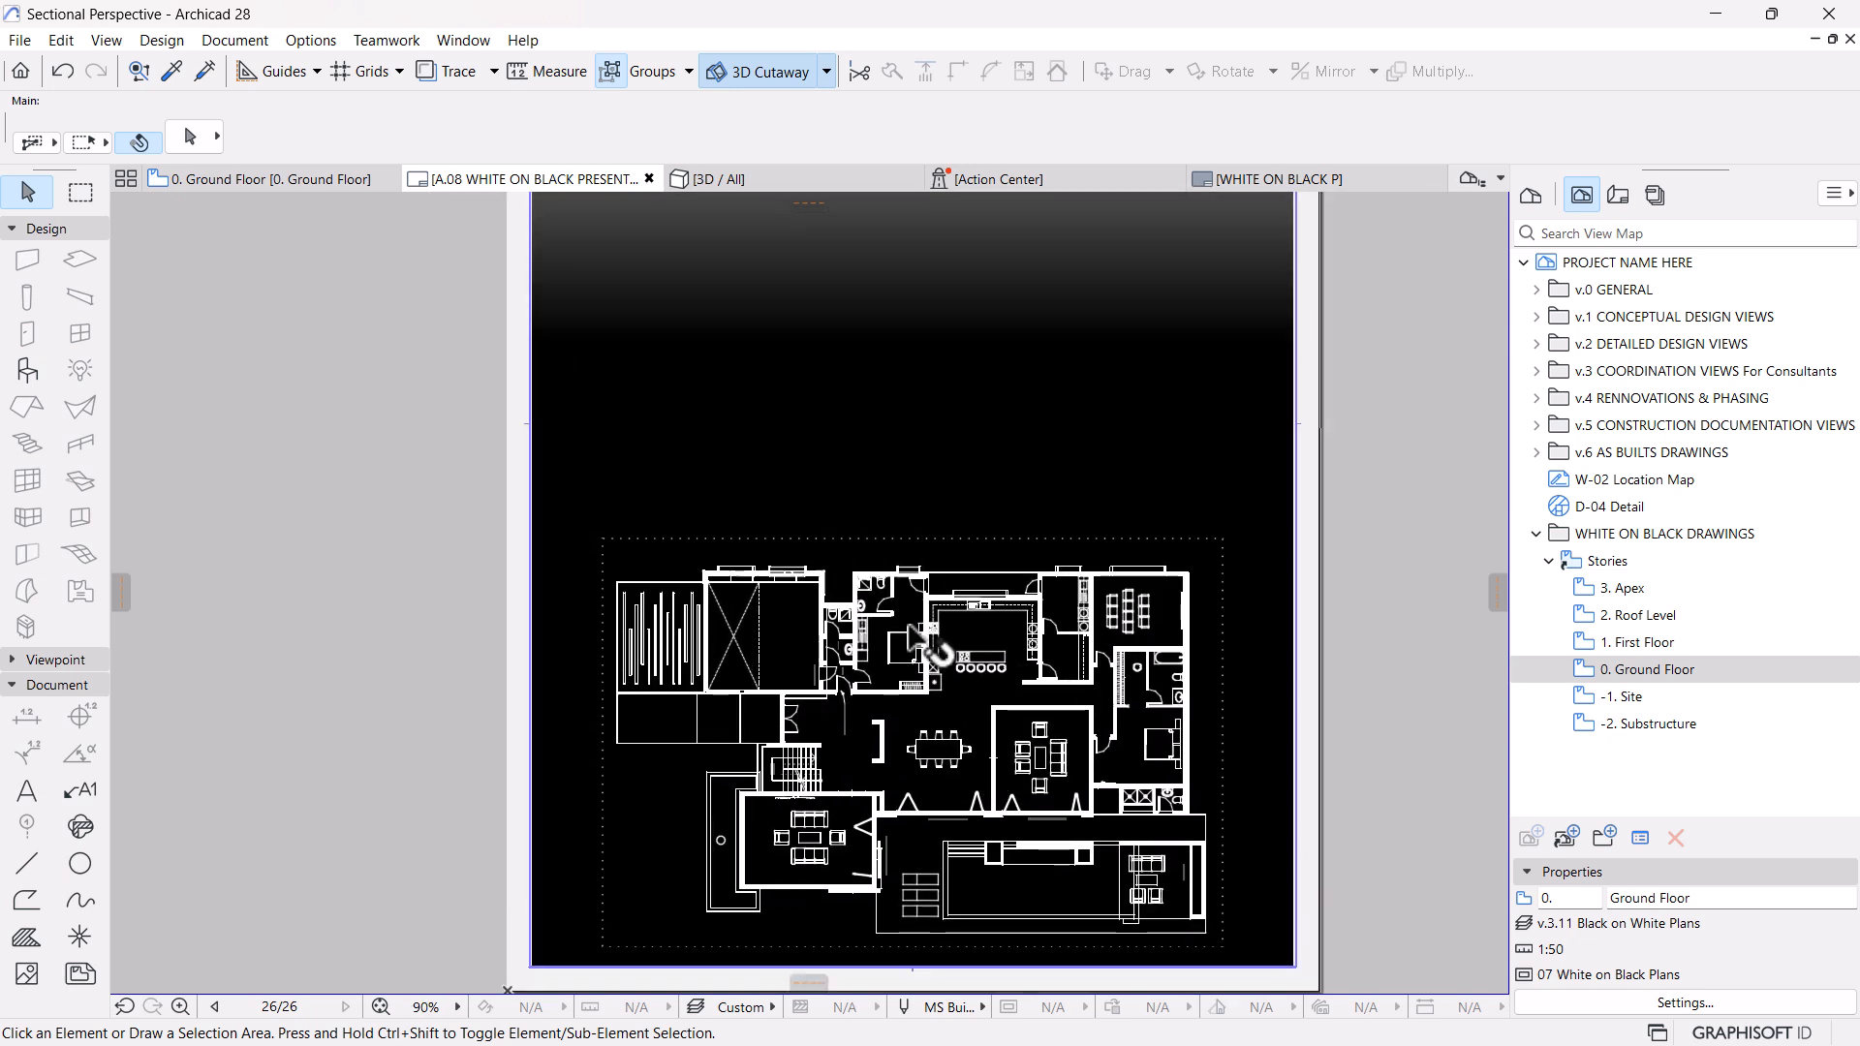
# Select all zones in the Ground Floor view and add labels to the selected elements
pyautogui.click(271, 177)
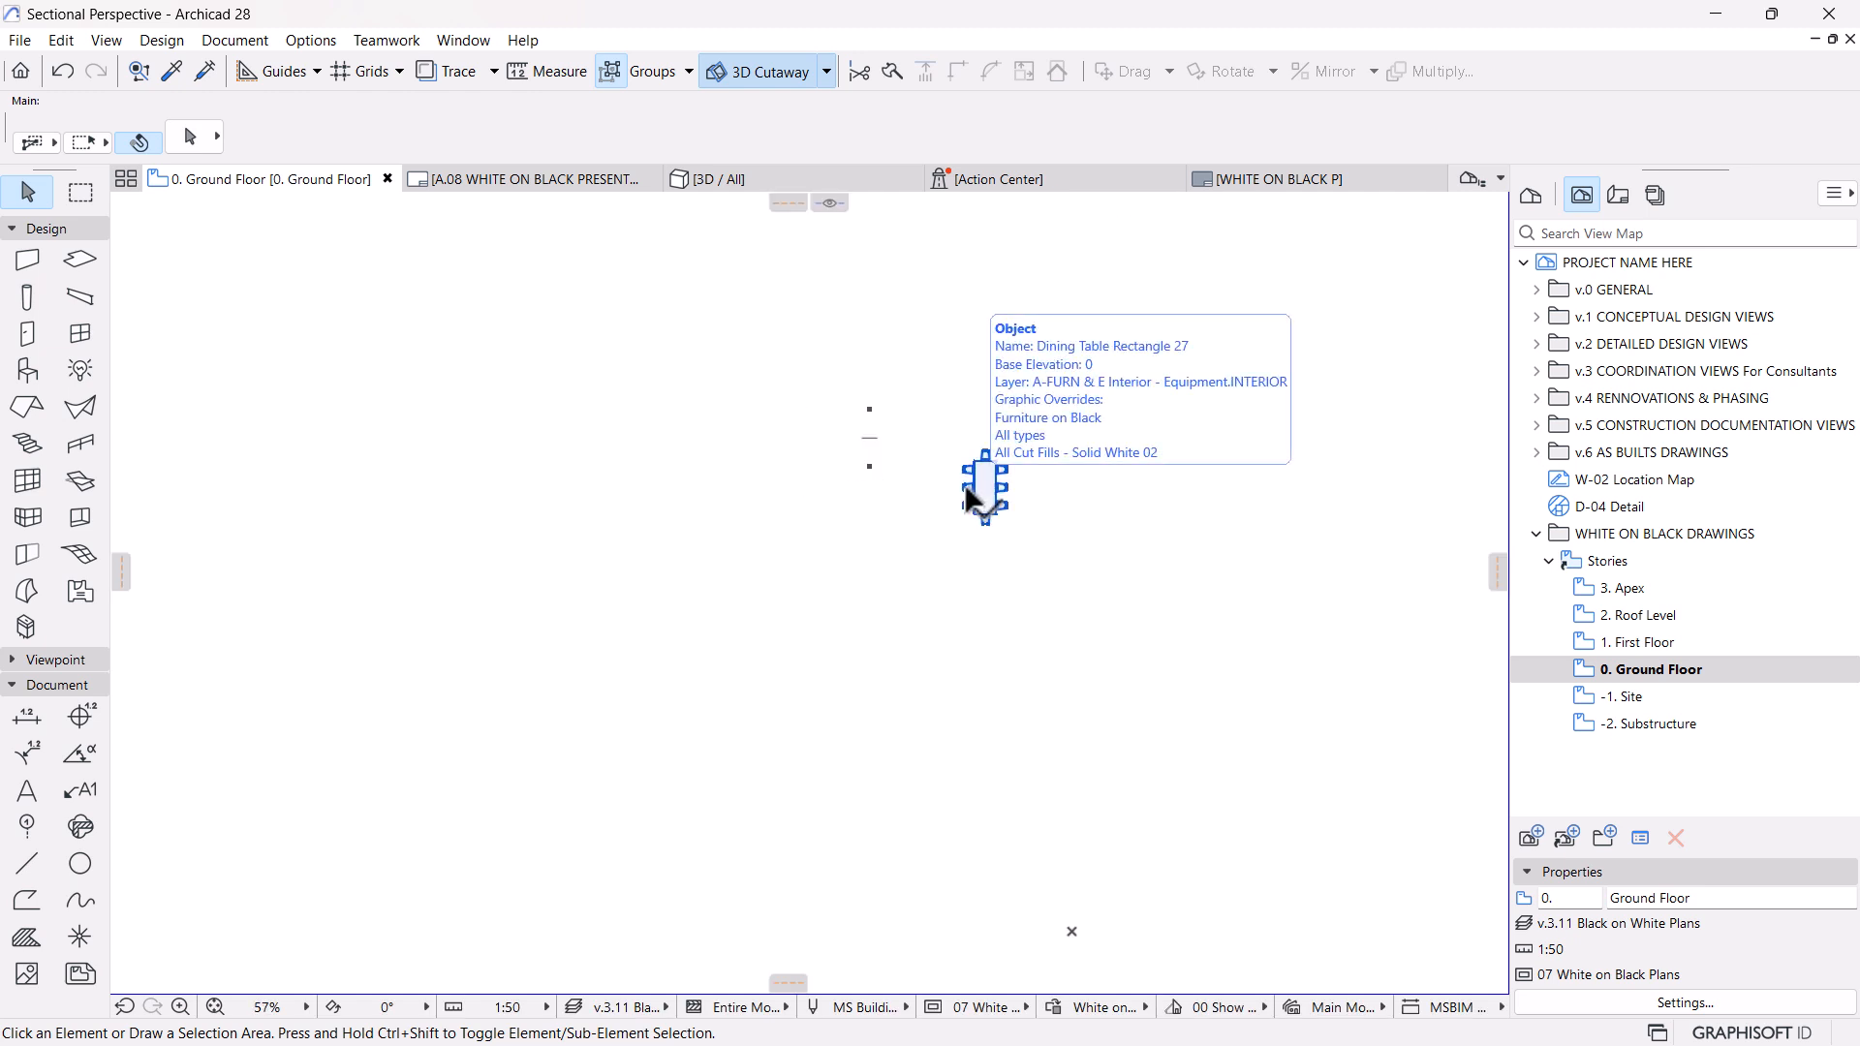
pyautogui.scroll(1, 955, 390)
pyautogui.scroll(-1, 892, 642)
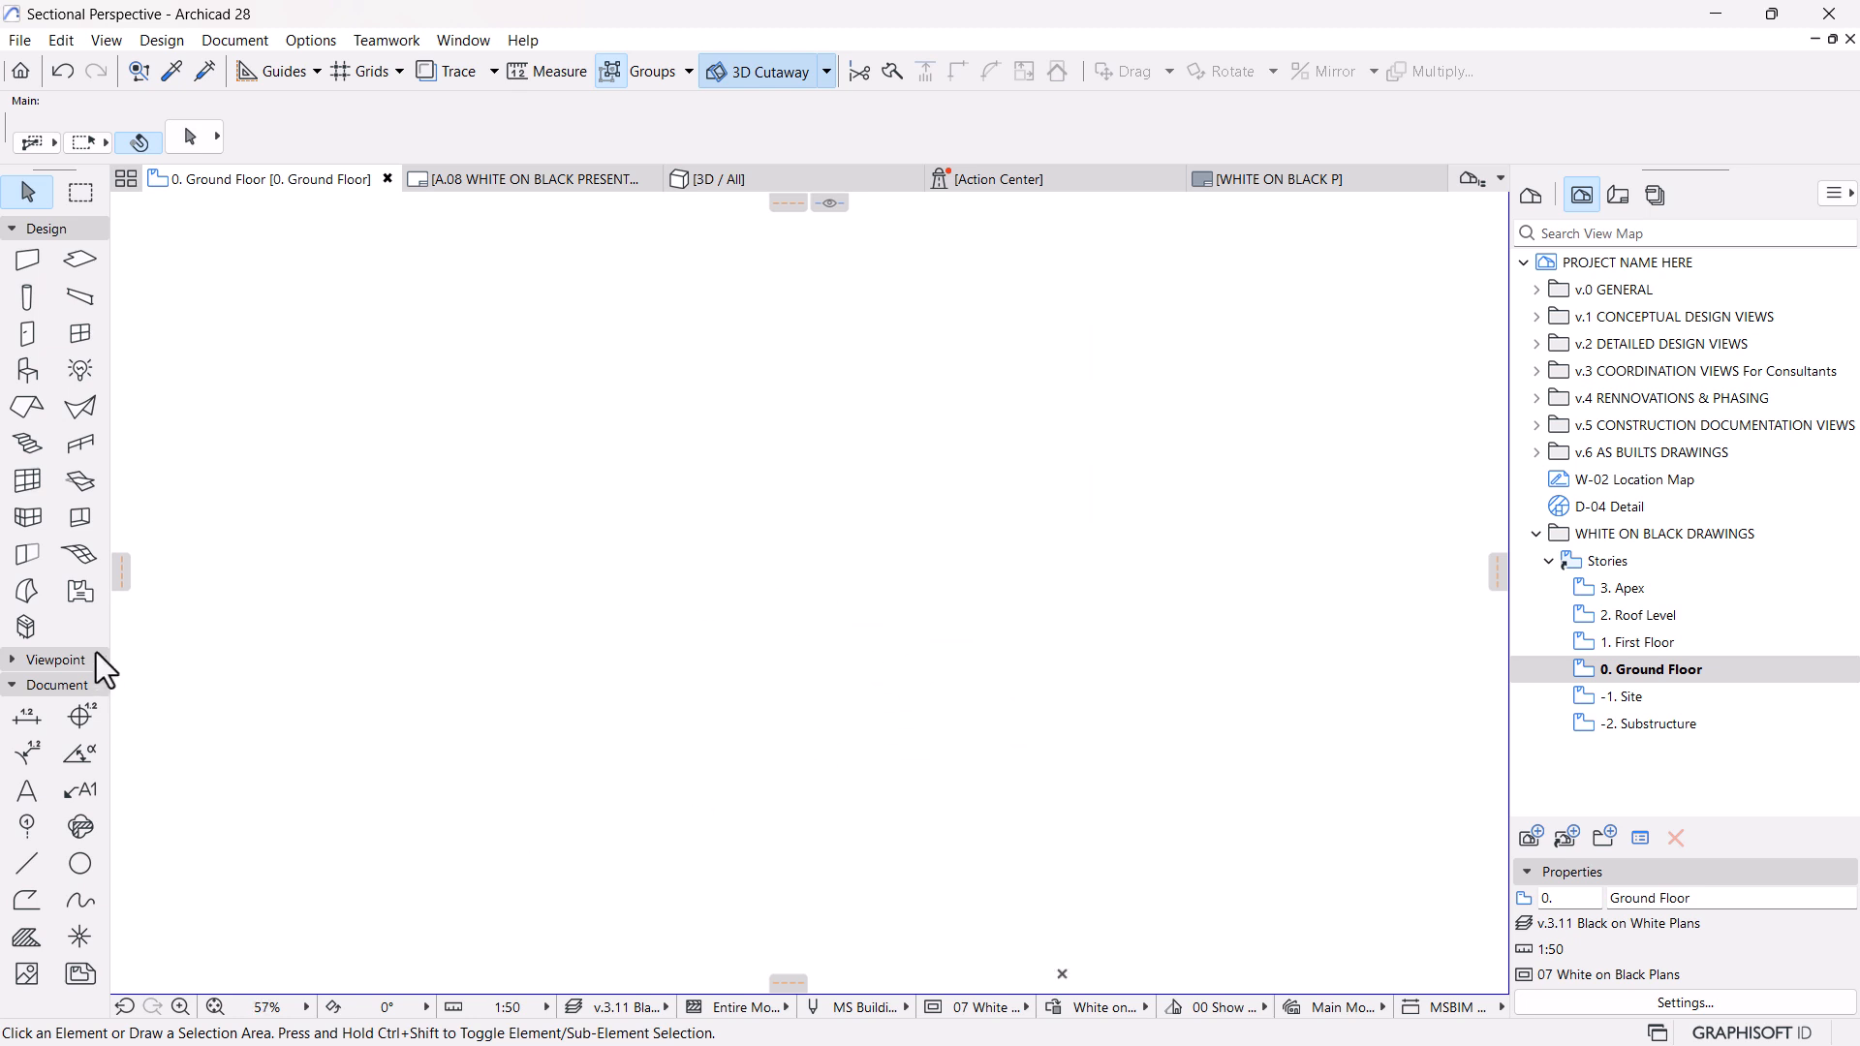
pyautogui.click(80, 594)
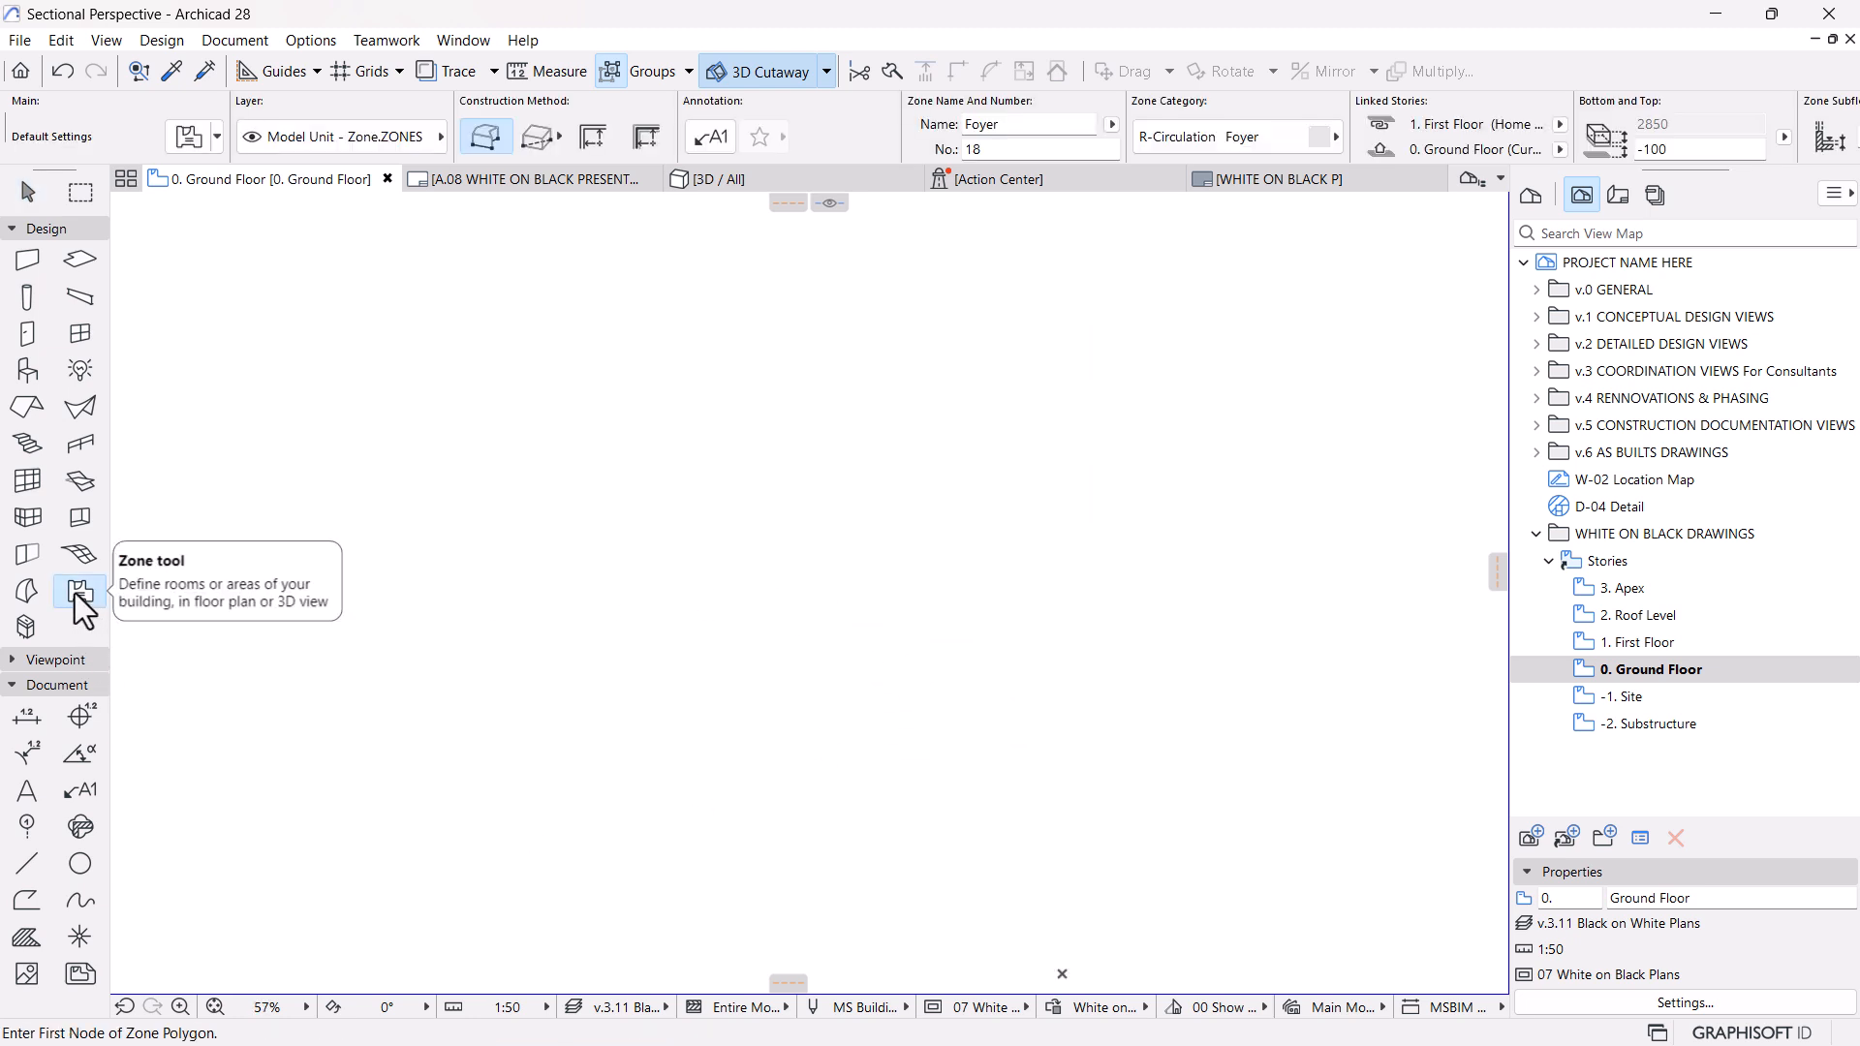
pyautogui.hotkey('ctrl', 'a')
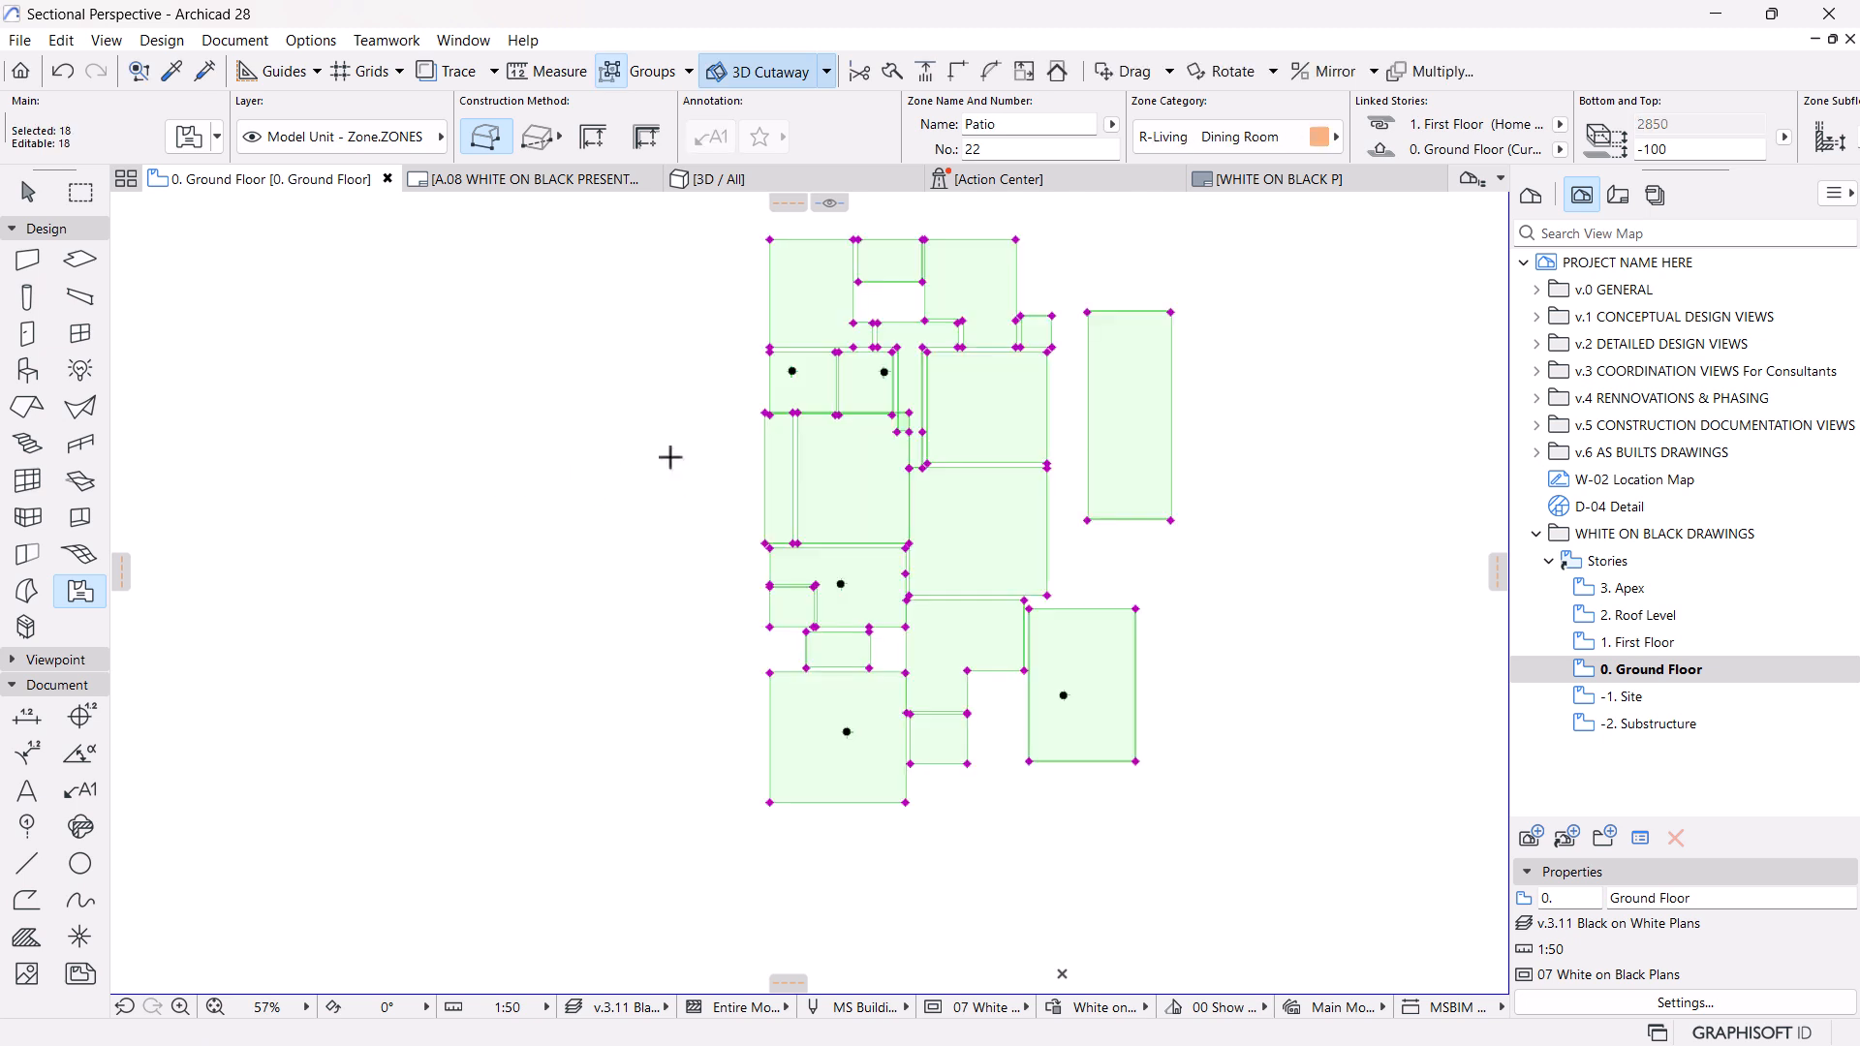
pyautogui.click(235, 40)
pyautogui.moveTo(329, 508)
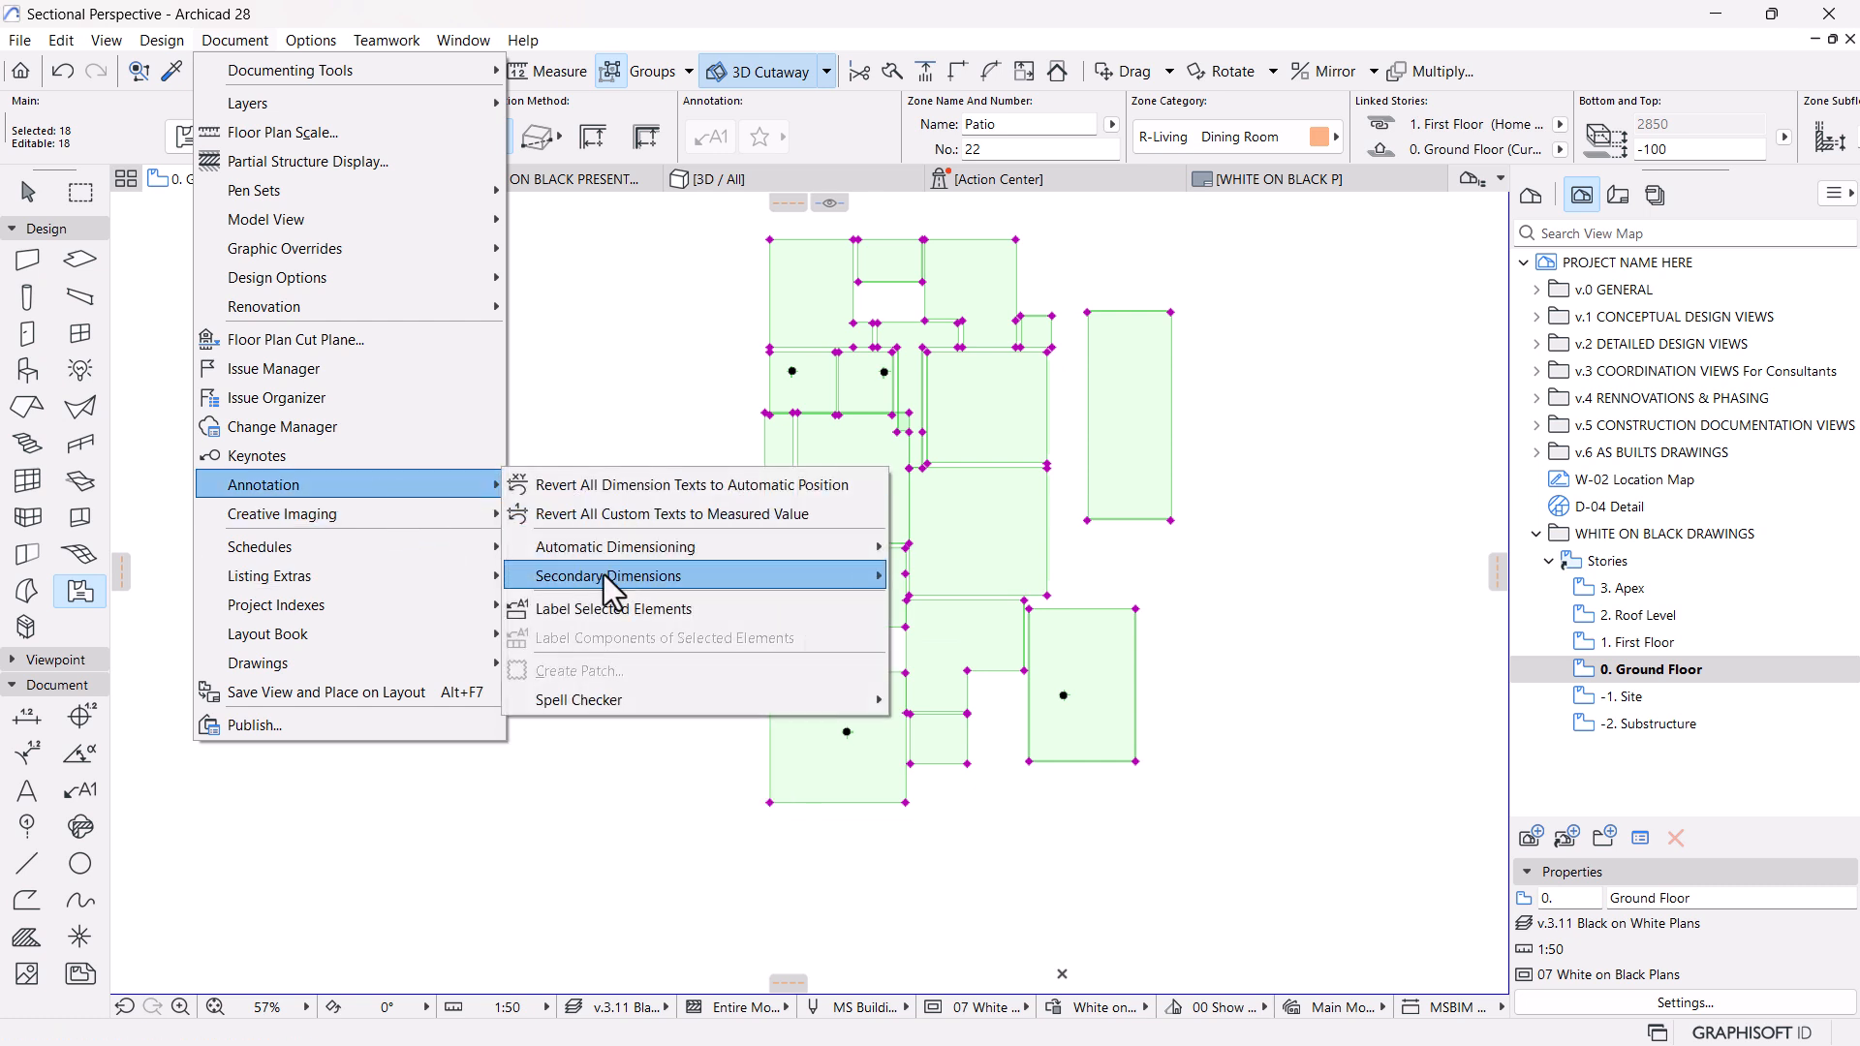
pyautogui.click(559, 609)
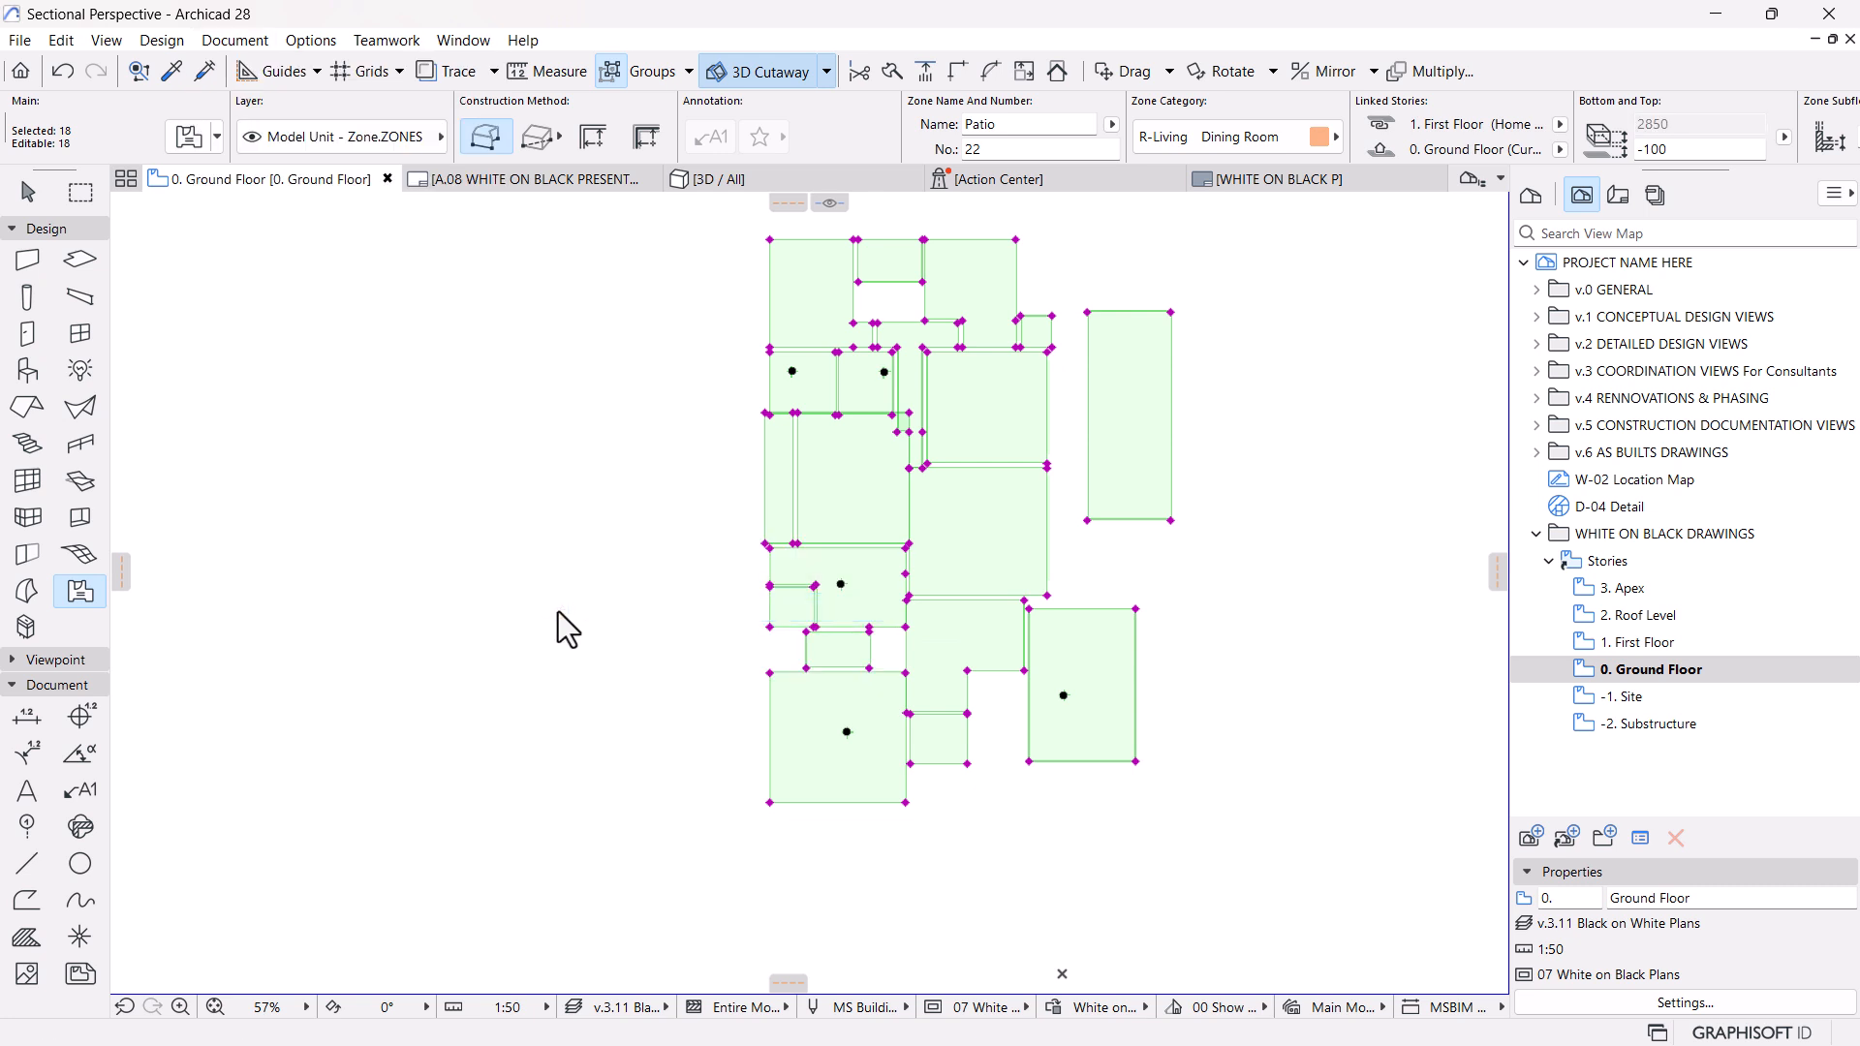
# Undo the creation of the zone labels and redo it
pyautogui.press('Delete')
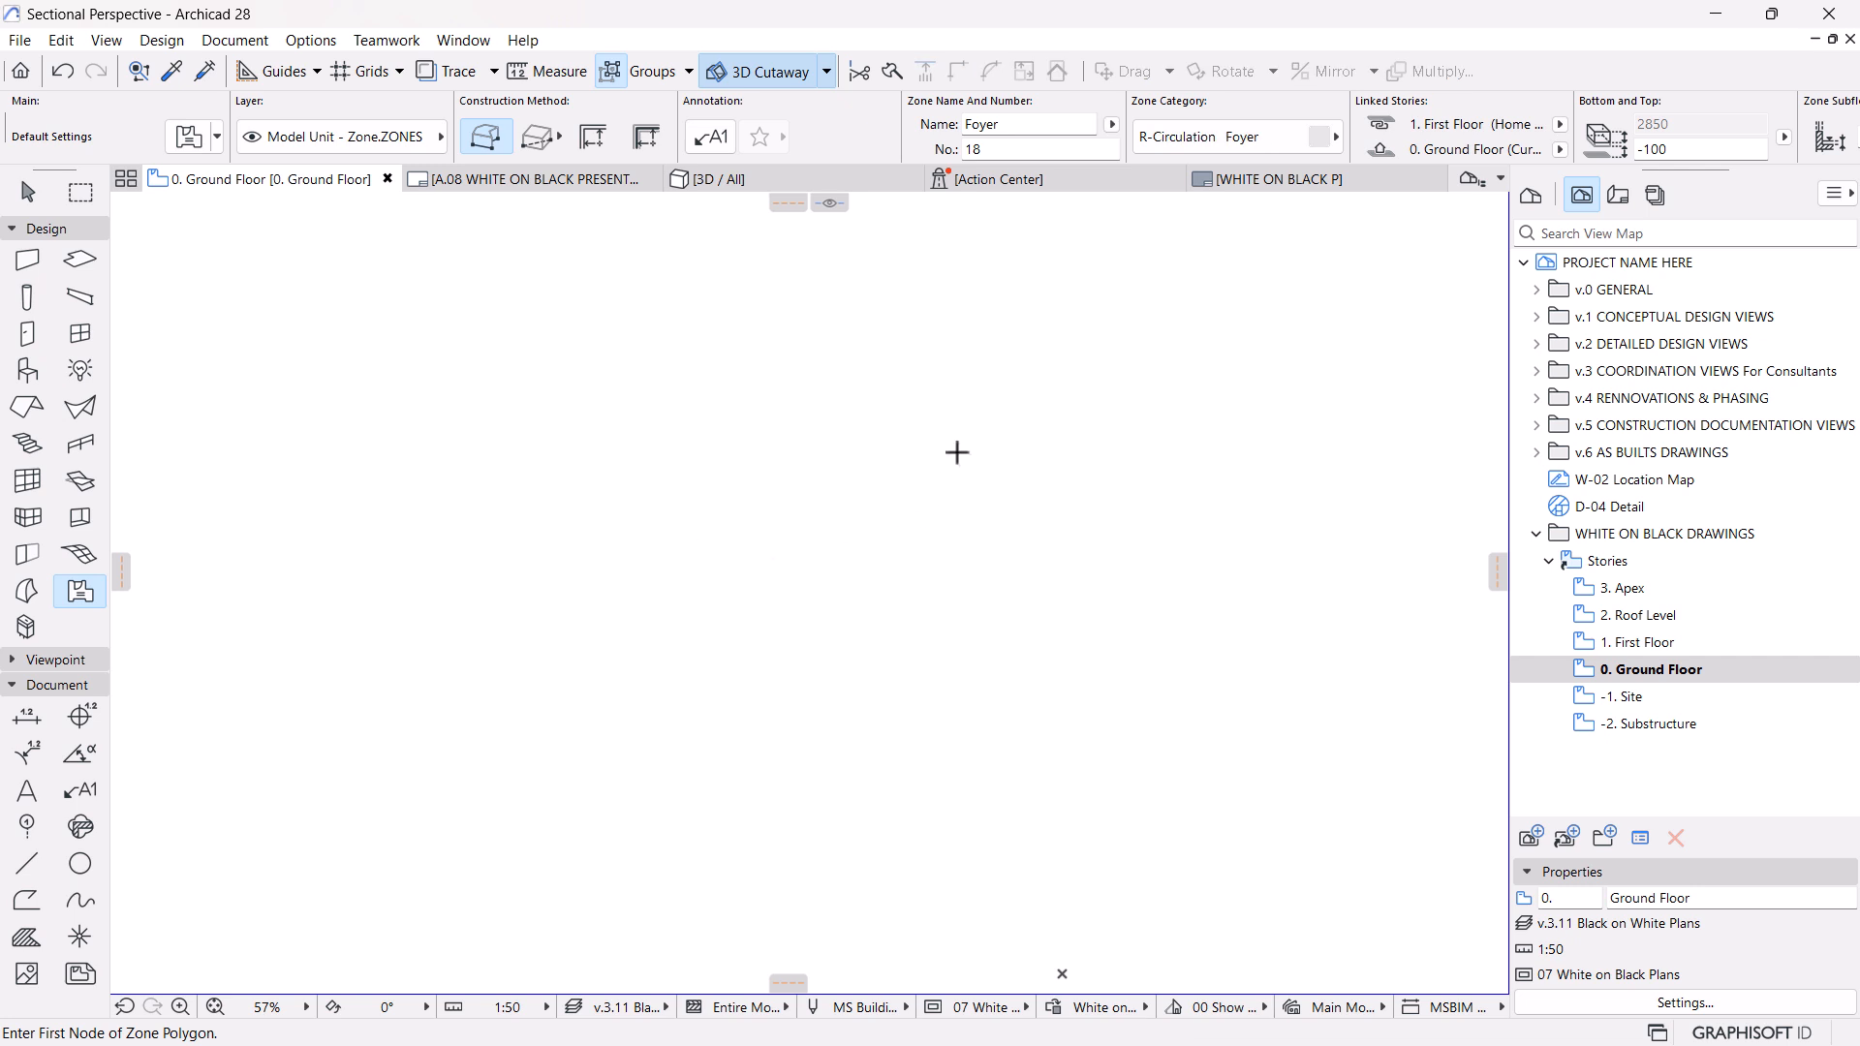
pyautogui.click(60, 74)
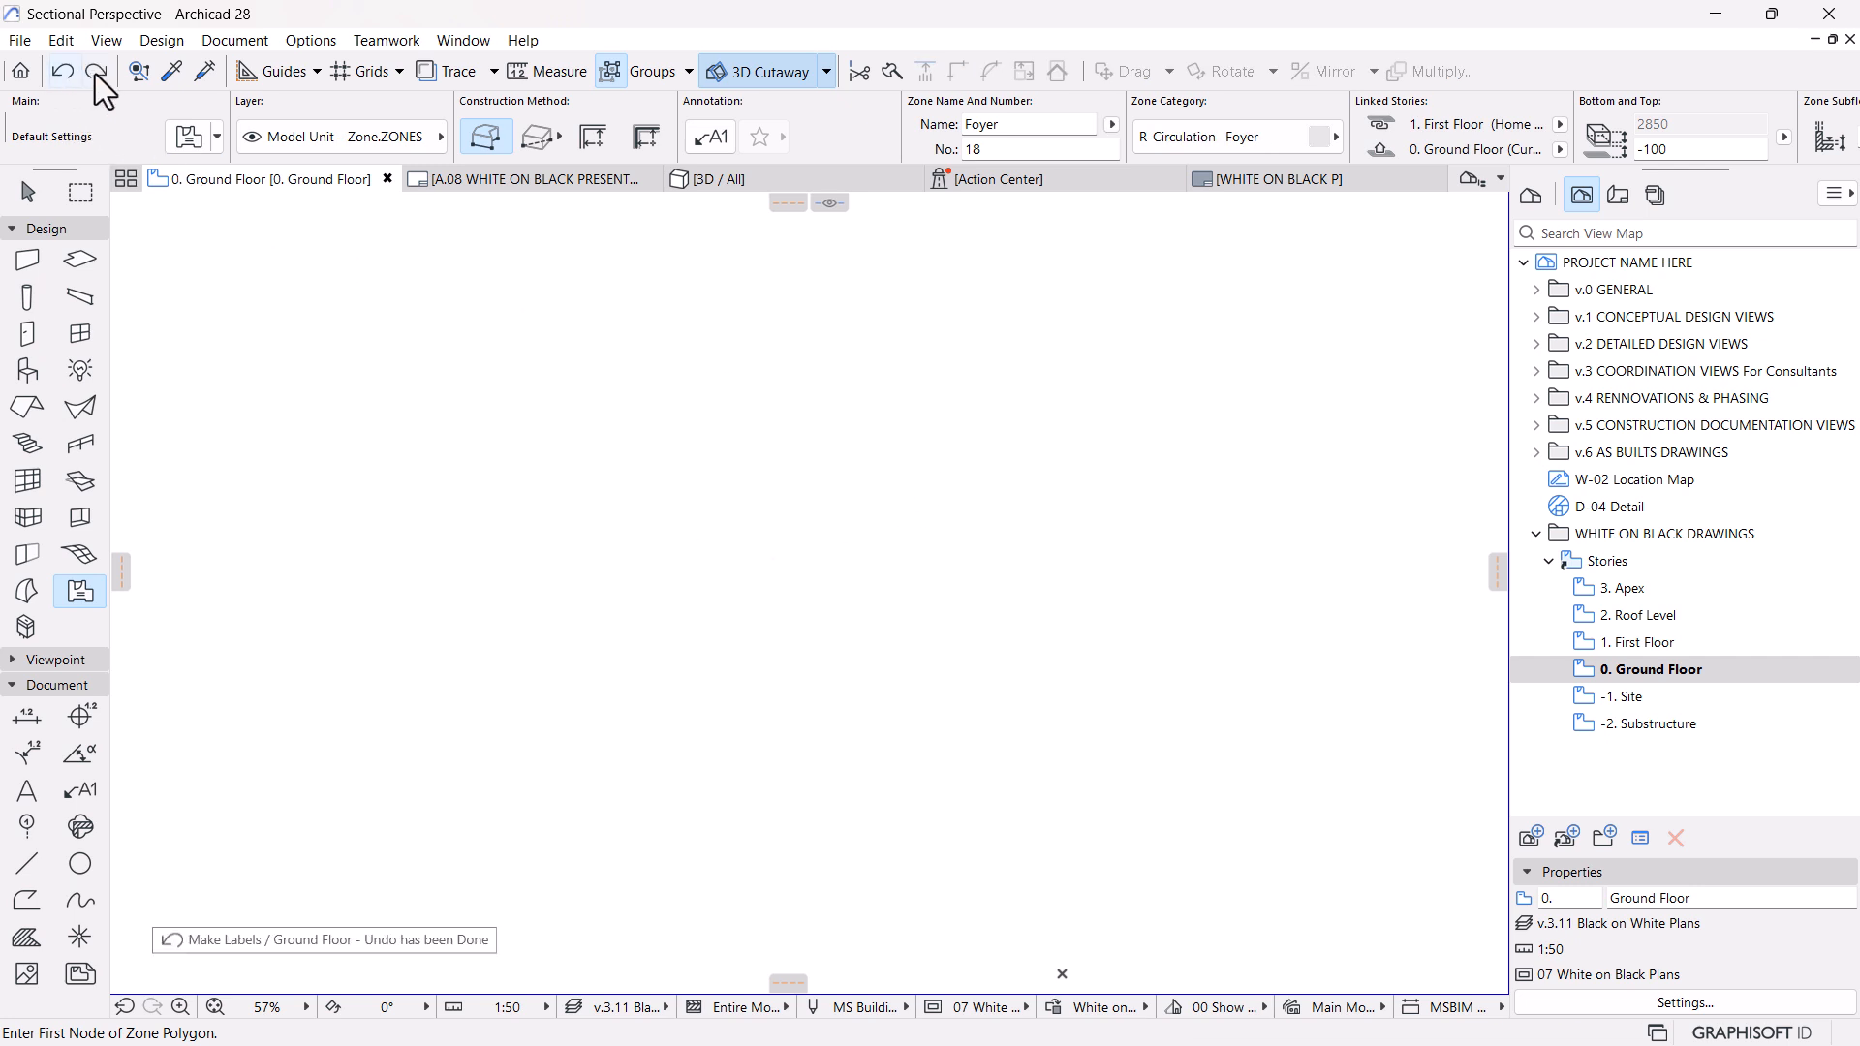
pyautogui.click(97, 74)
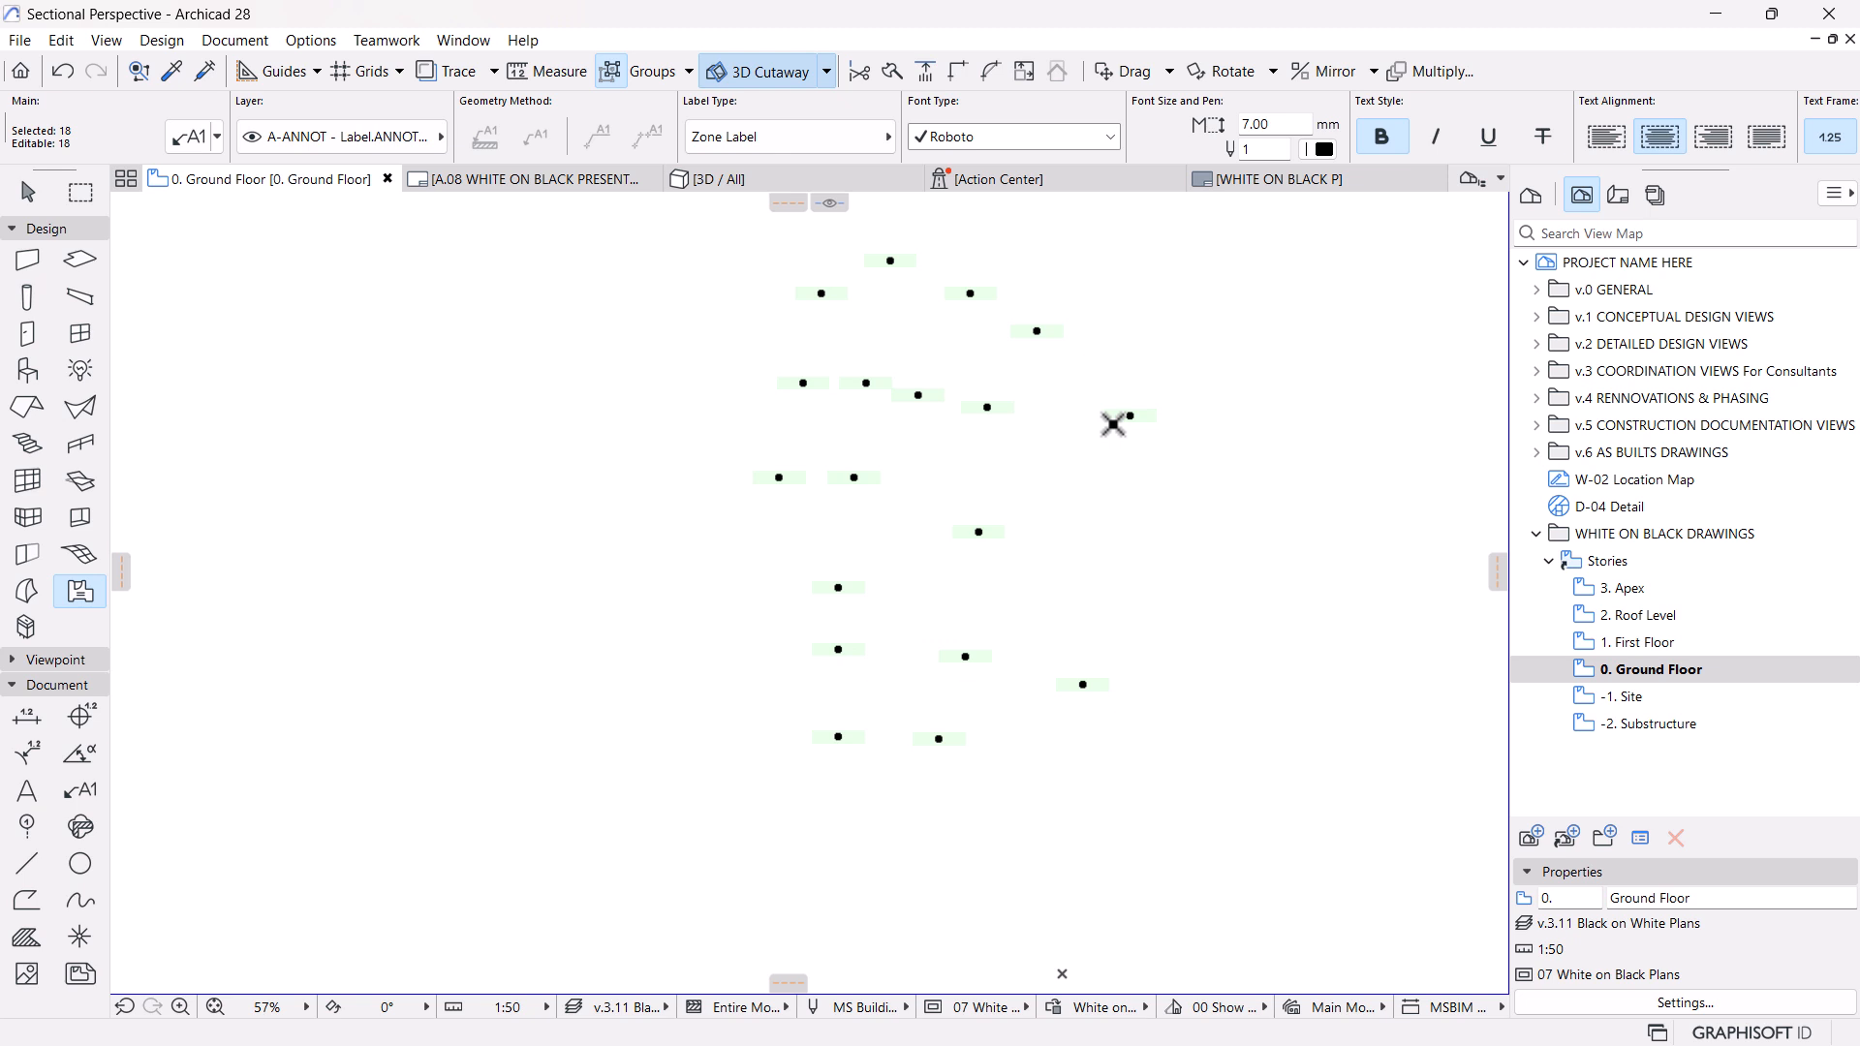
# Bring all the selected zone labels to the front of the display order
pyautogui.scroll(1, 1067, 382)
pyautogui.scroll(1, 1067, 385)
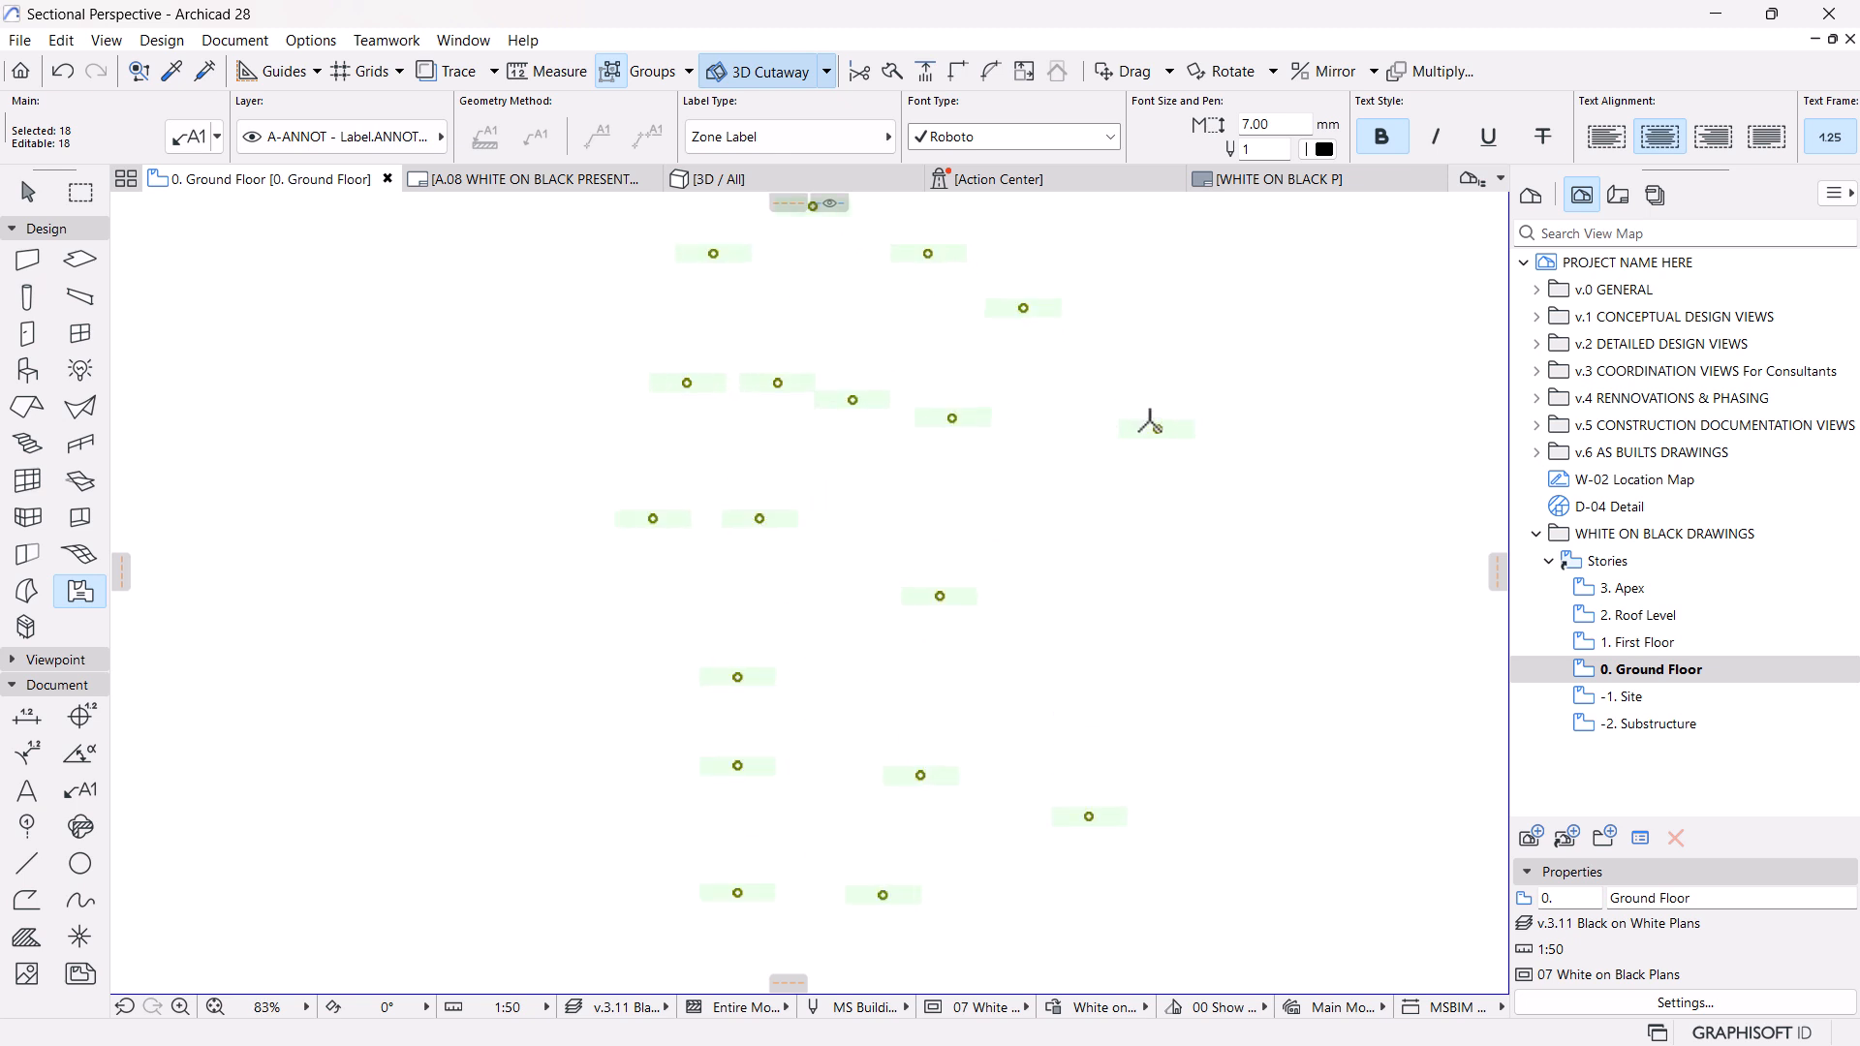
pyautogui.rightClick(398, 636)
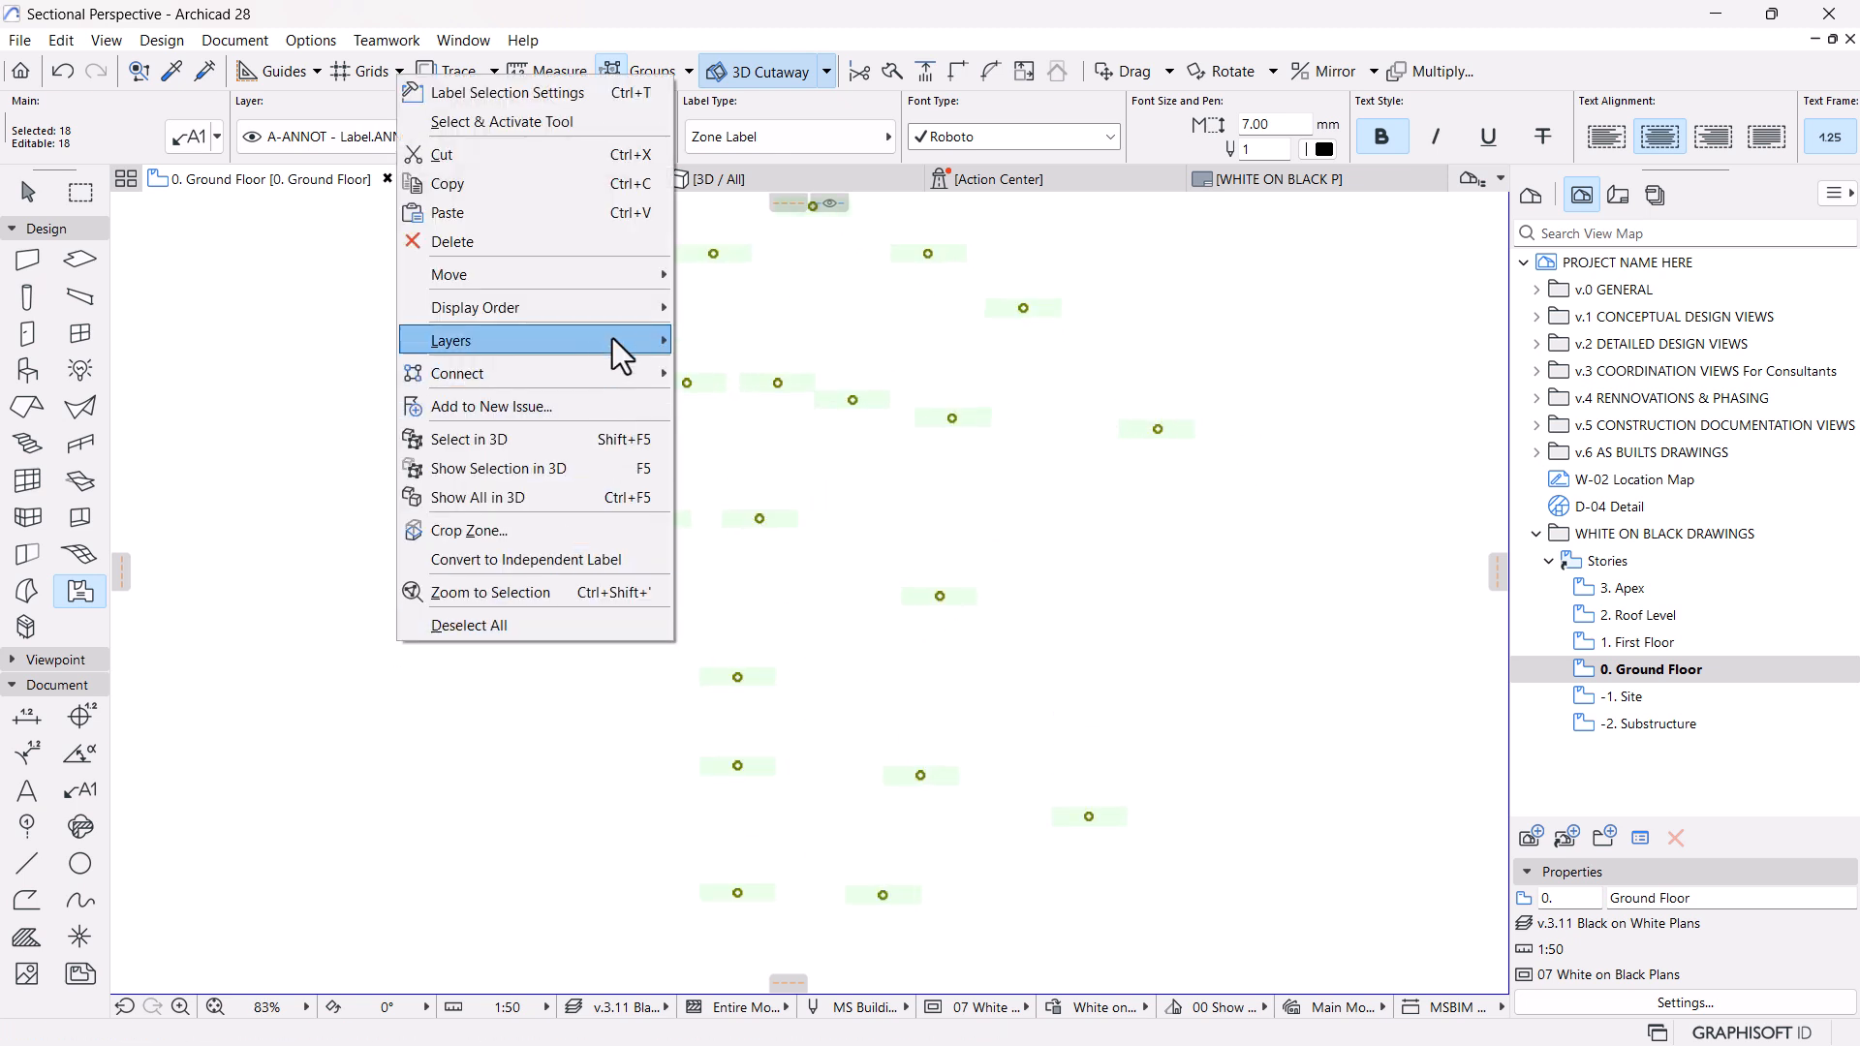
pyautogui.moveTo(612, 306)
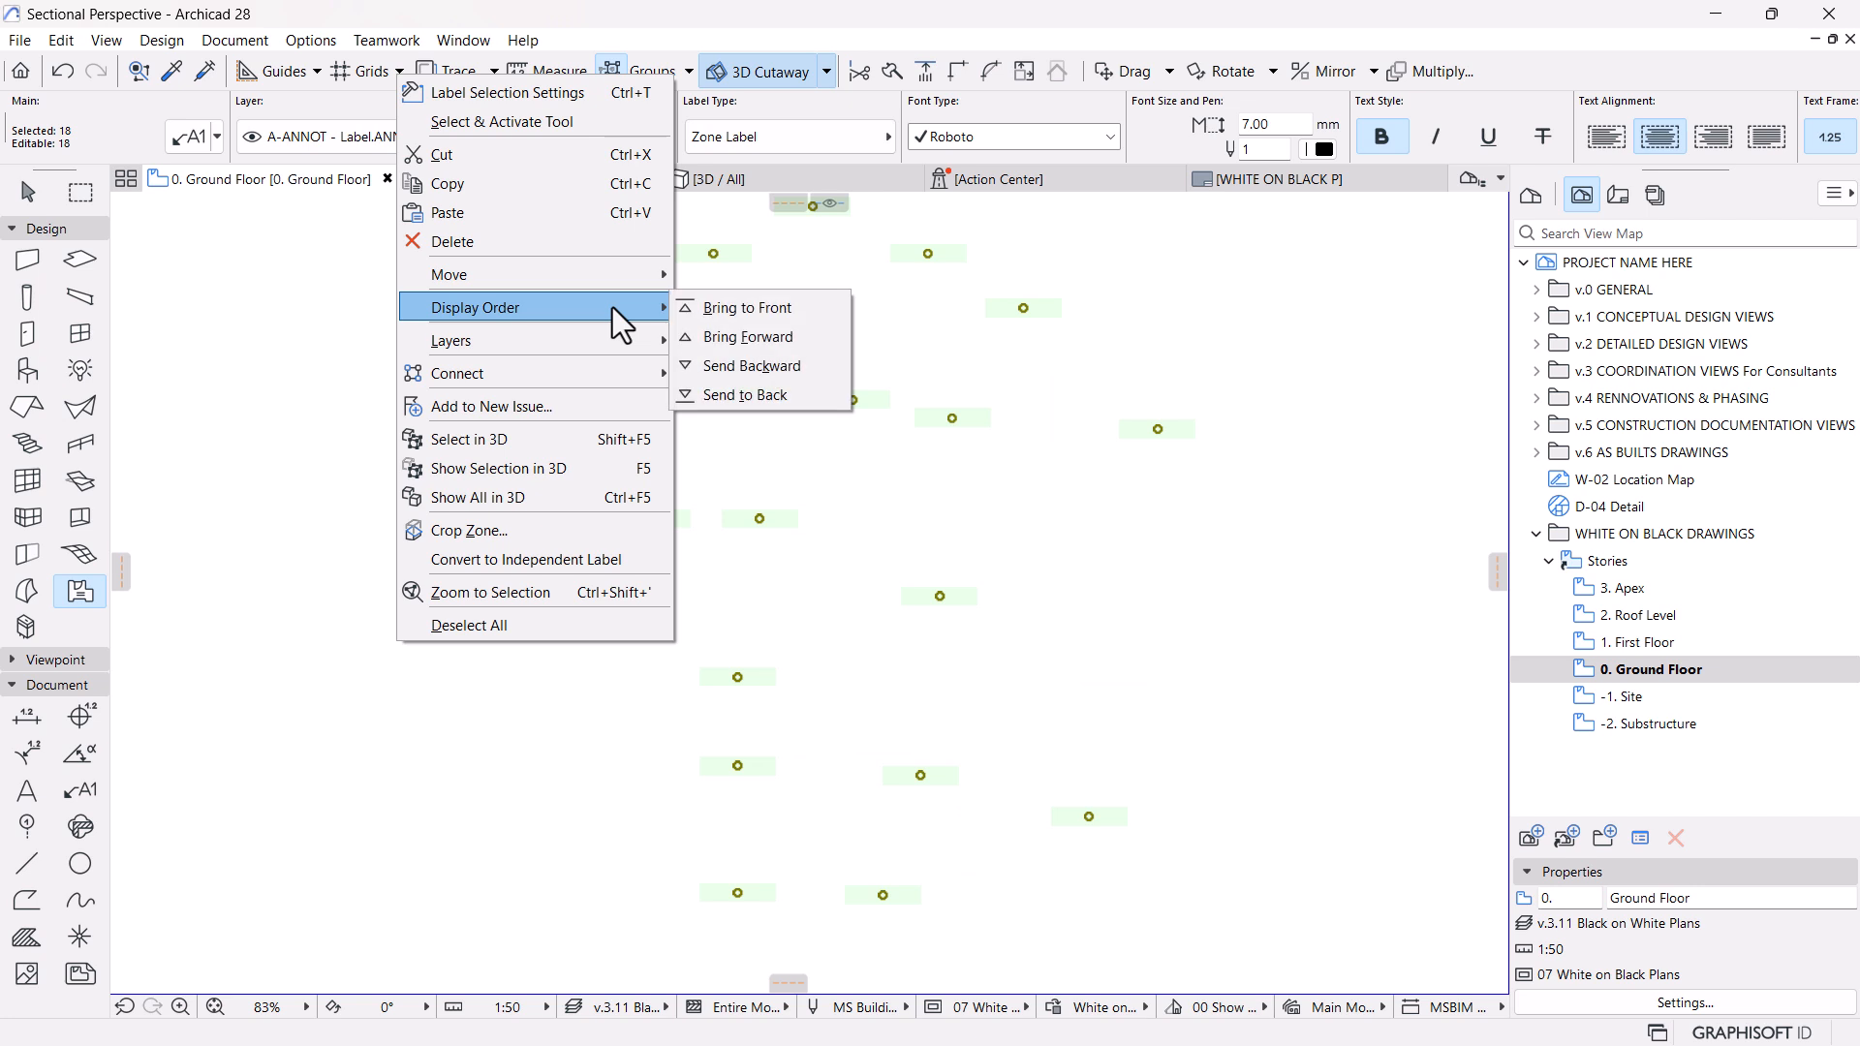
pyautogui.click(765, 318)
# Rotate the selected zone labels with a custom label orientation angle of 90°
pyautogui.click(194, 135)
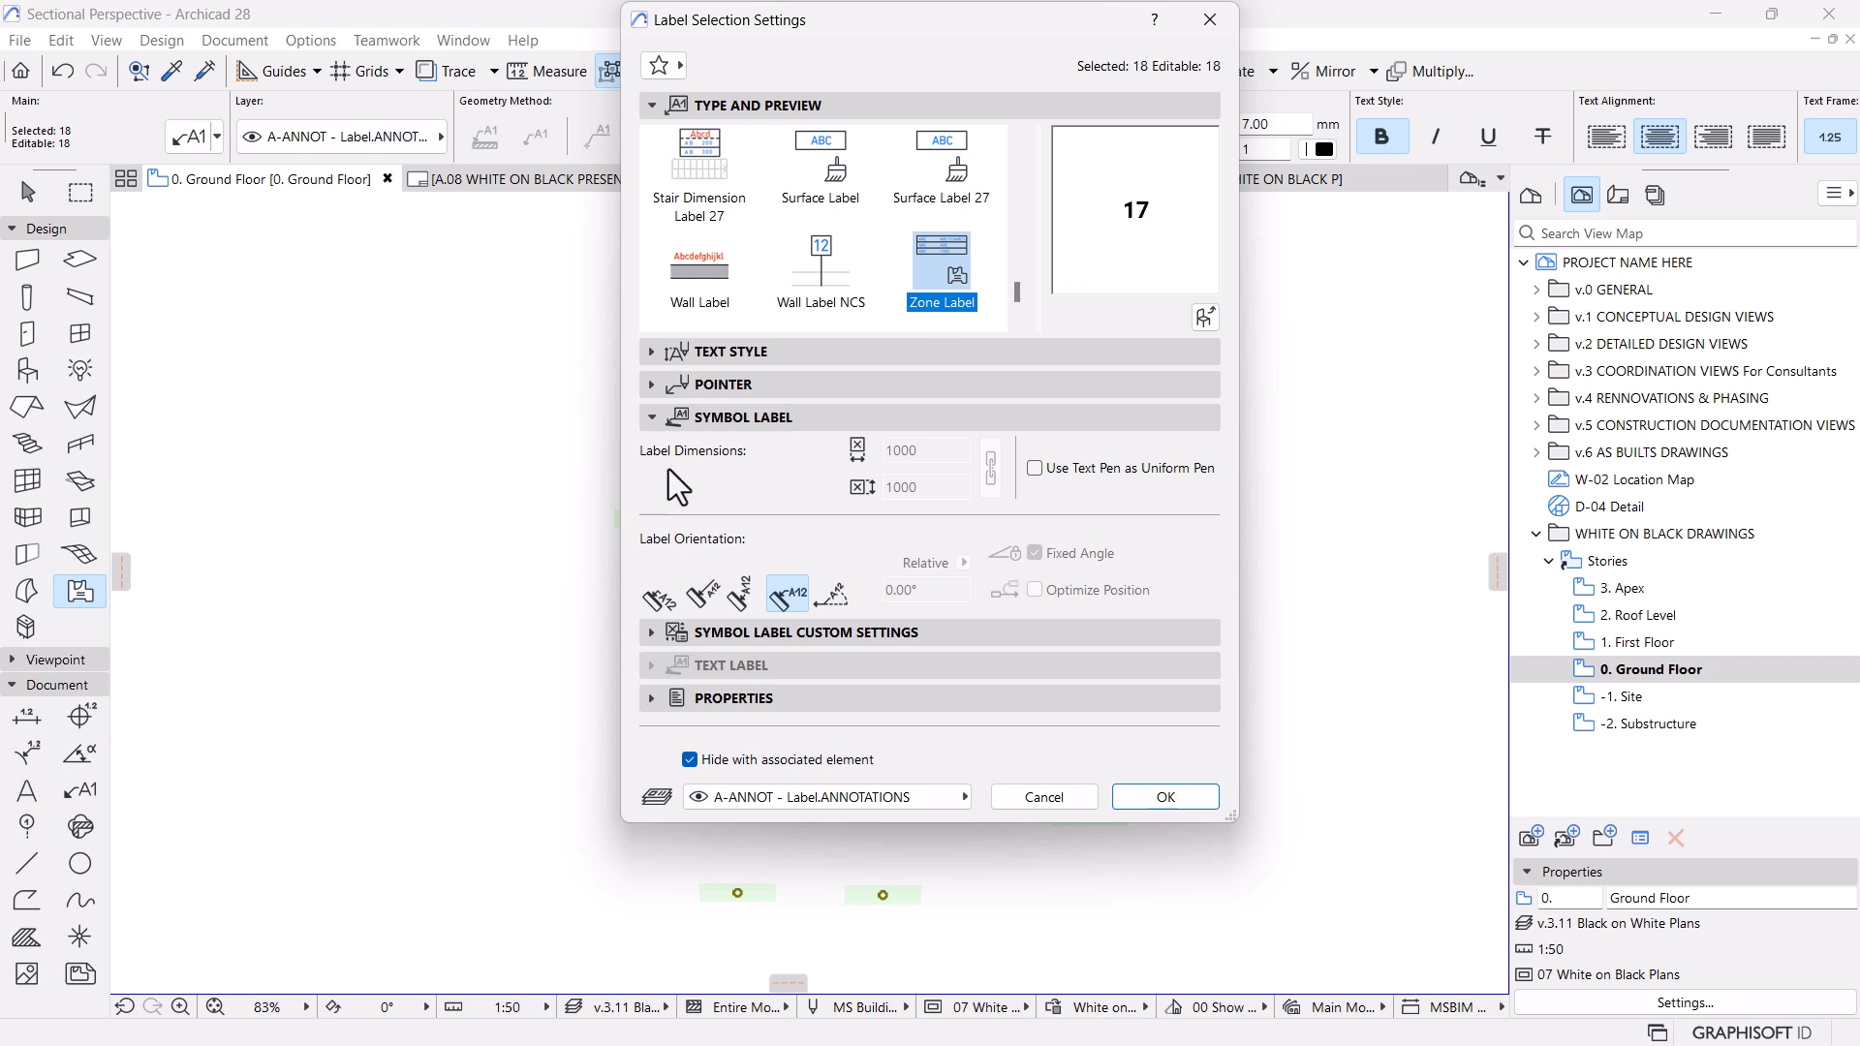
pyautogui.click(712, 356)
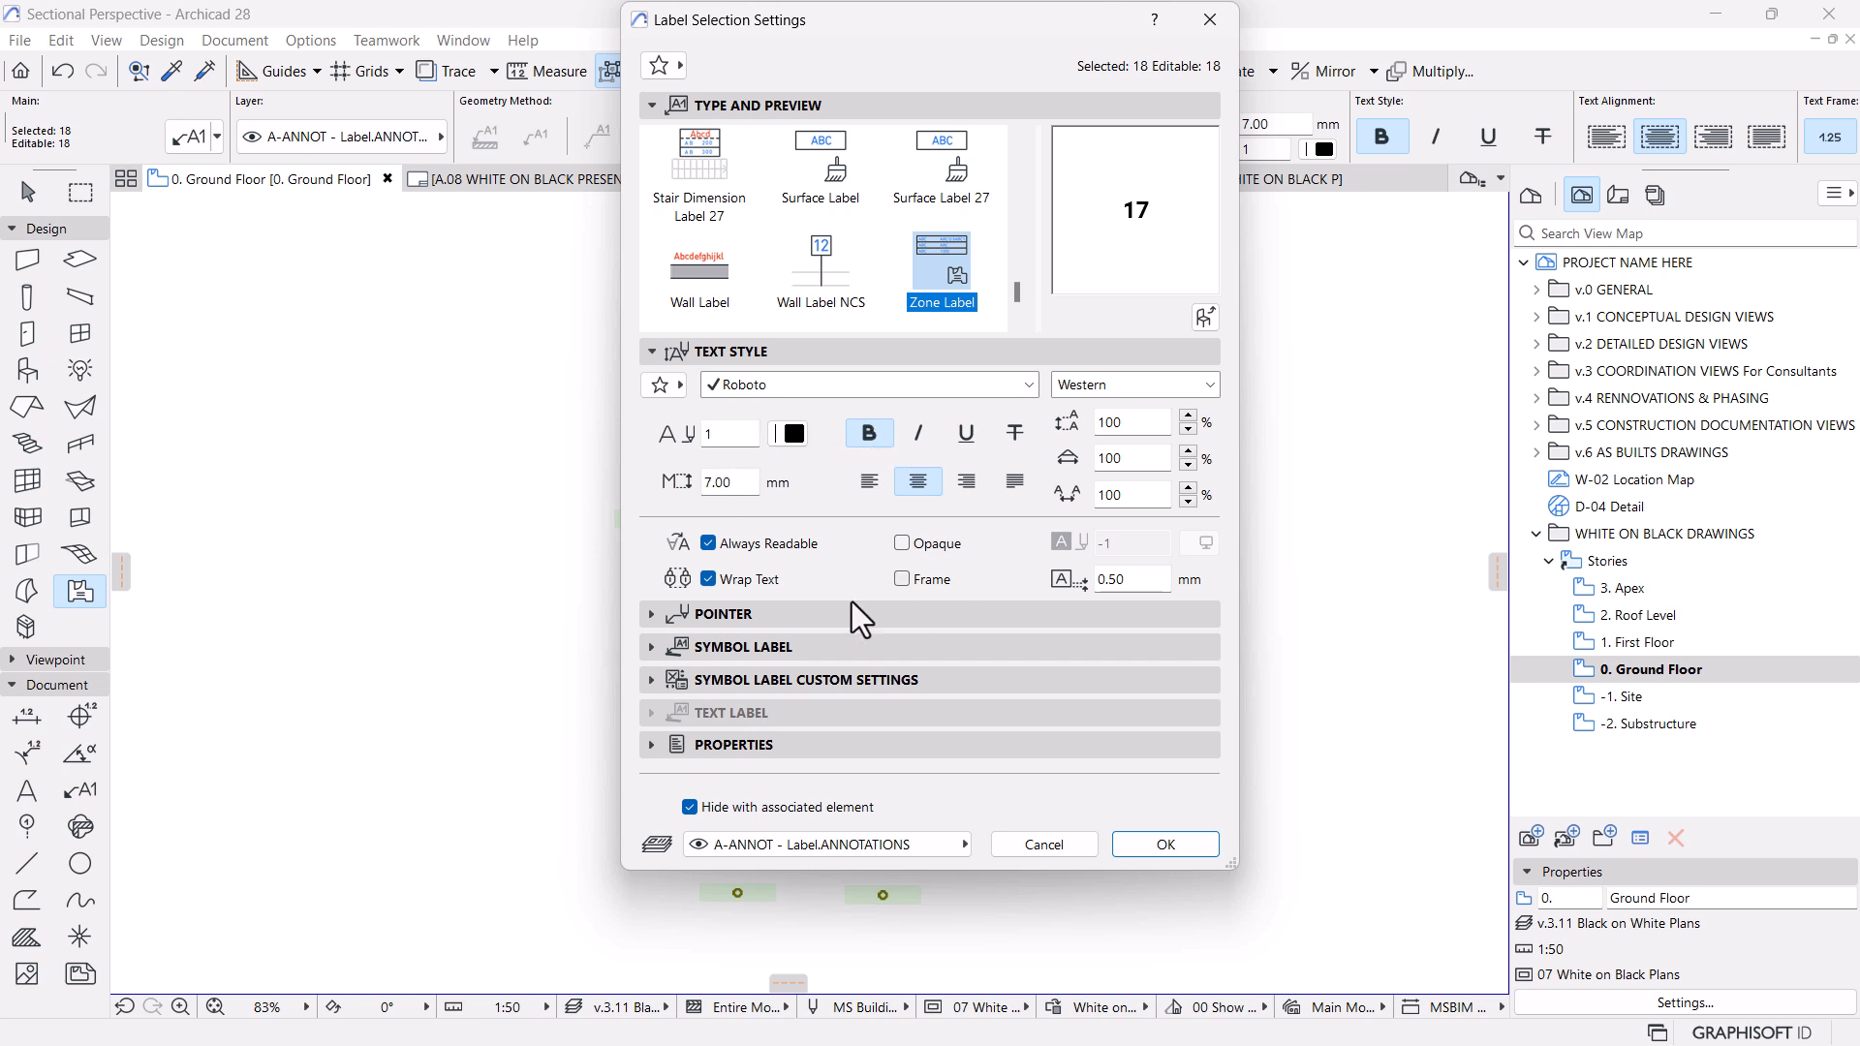
pyautogui.click(653, 649)
pyautogui.click(831, 594)
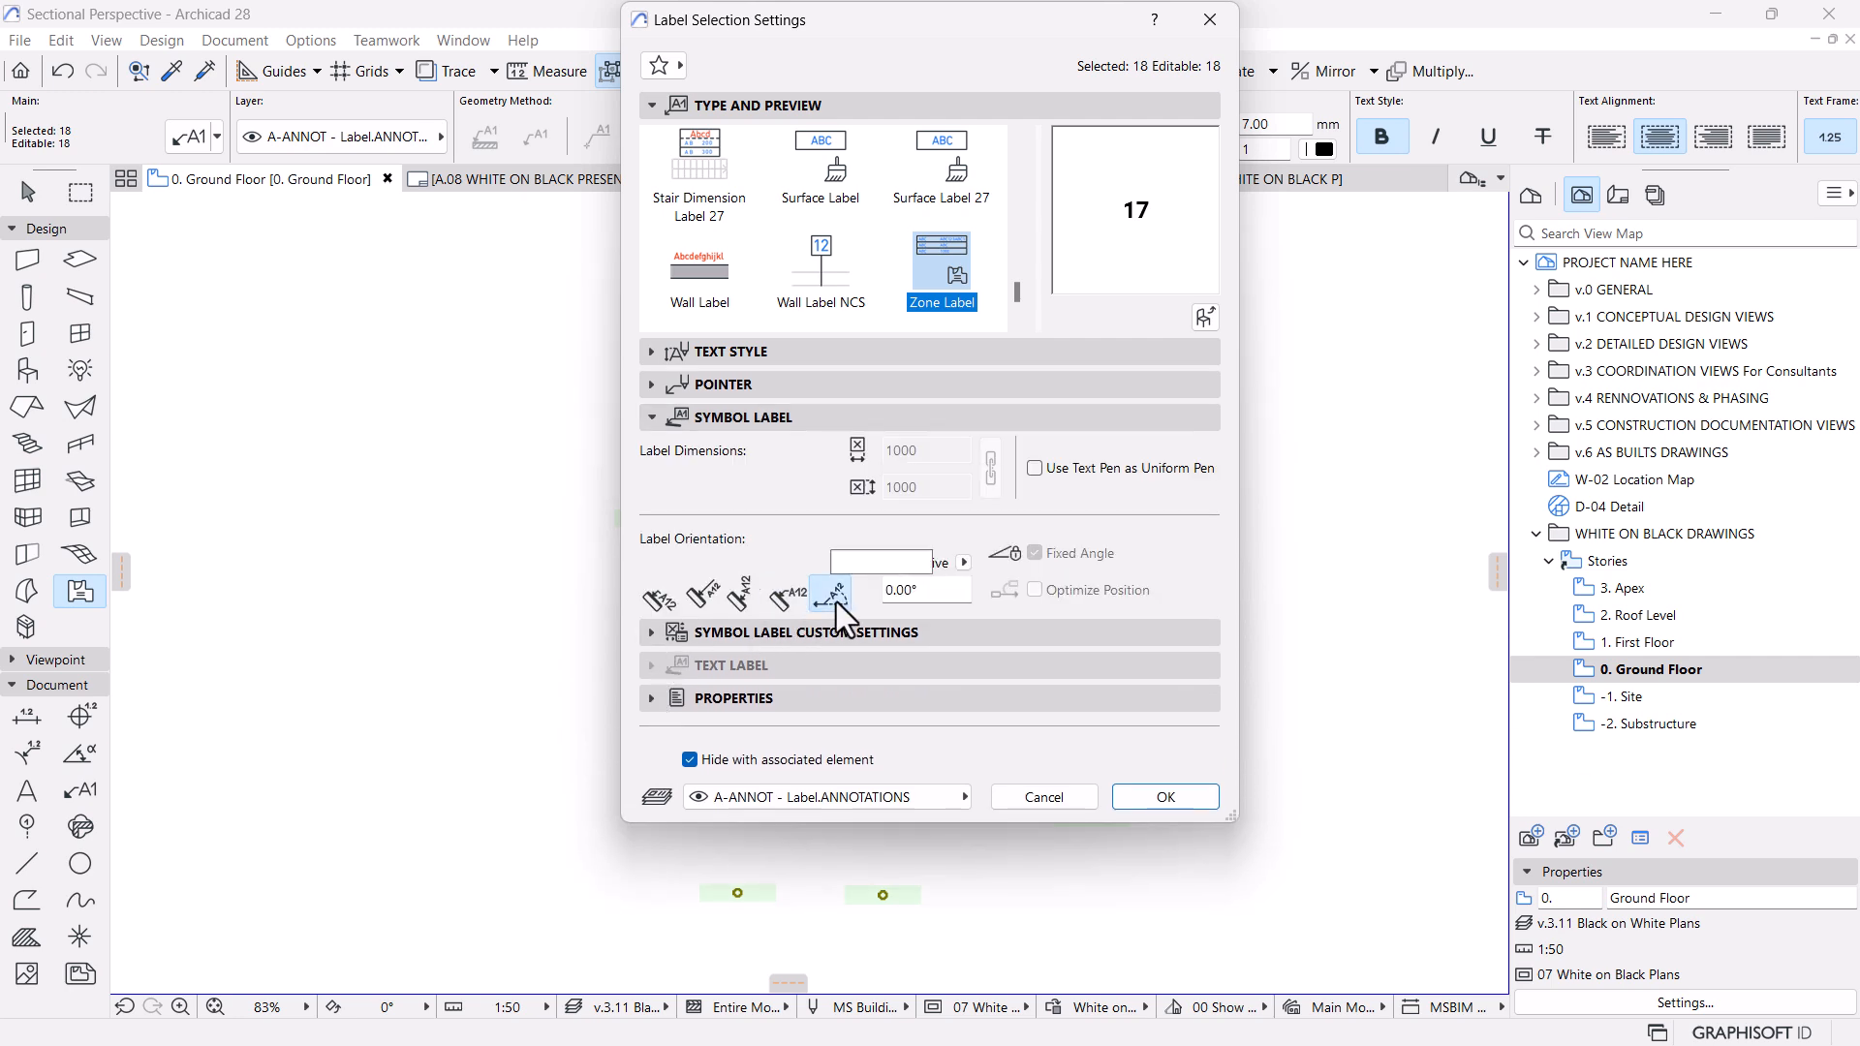
pyautogui.click(939, 589)
pyautogui.write('90')
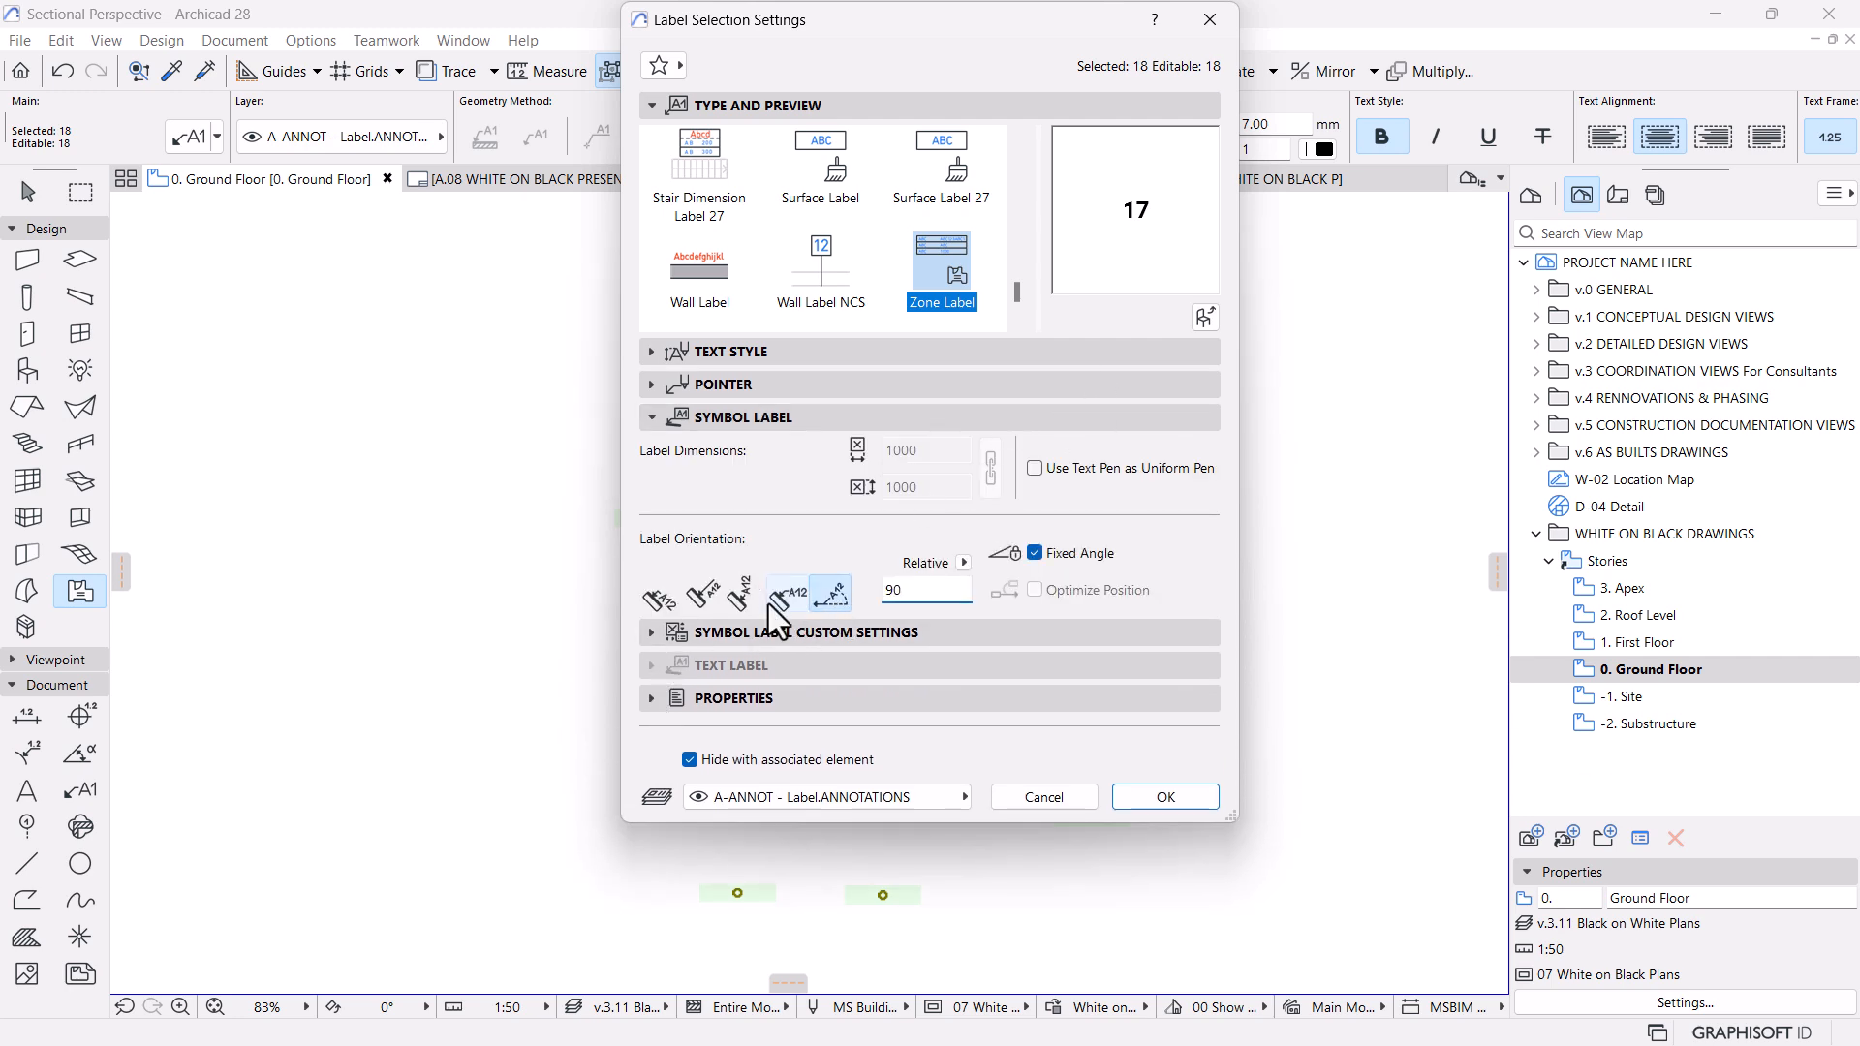
pyautogui.press('Return')
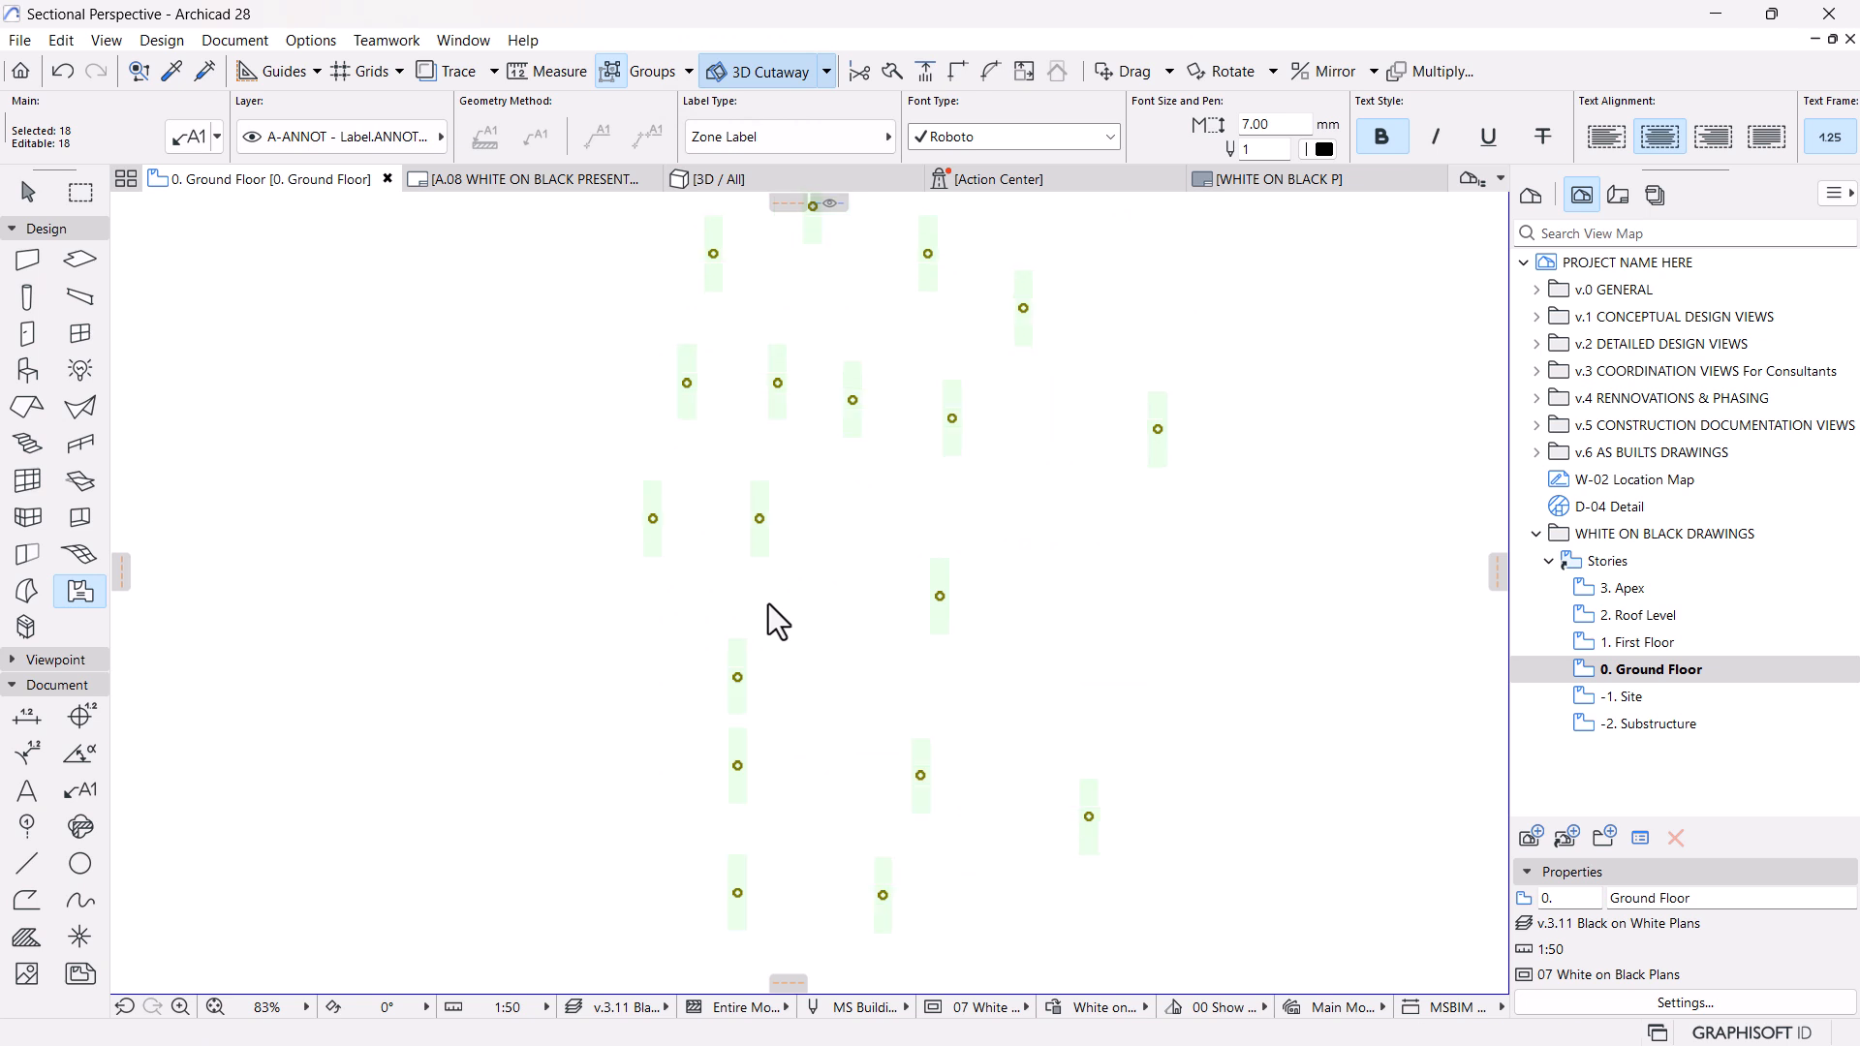
# Return to the A.08 layout, update the ground floor drawing and inspect its zone numbers
pyautogui.click(548, 184)
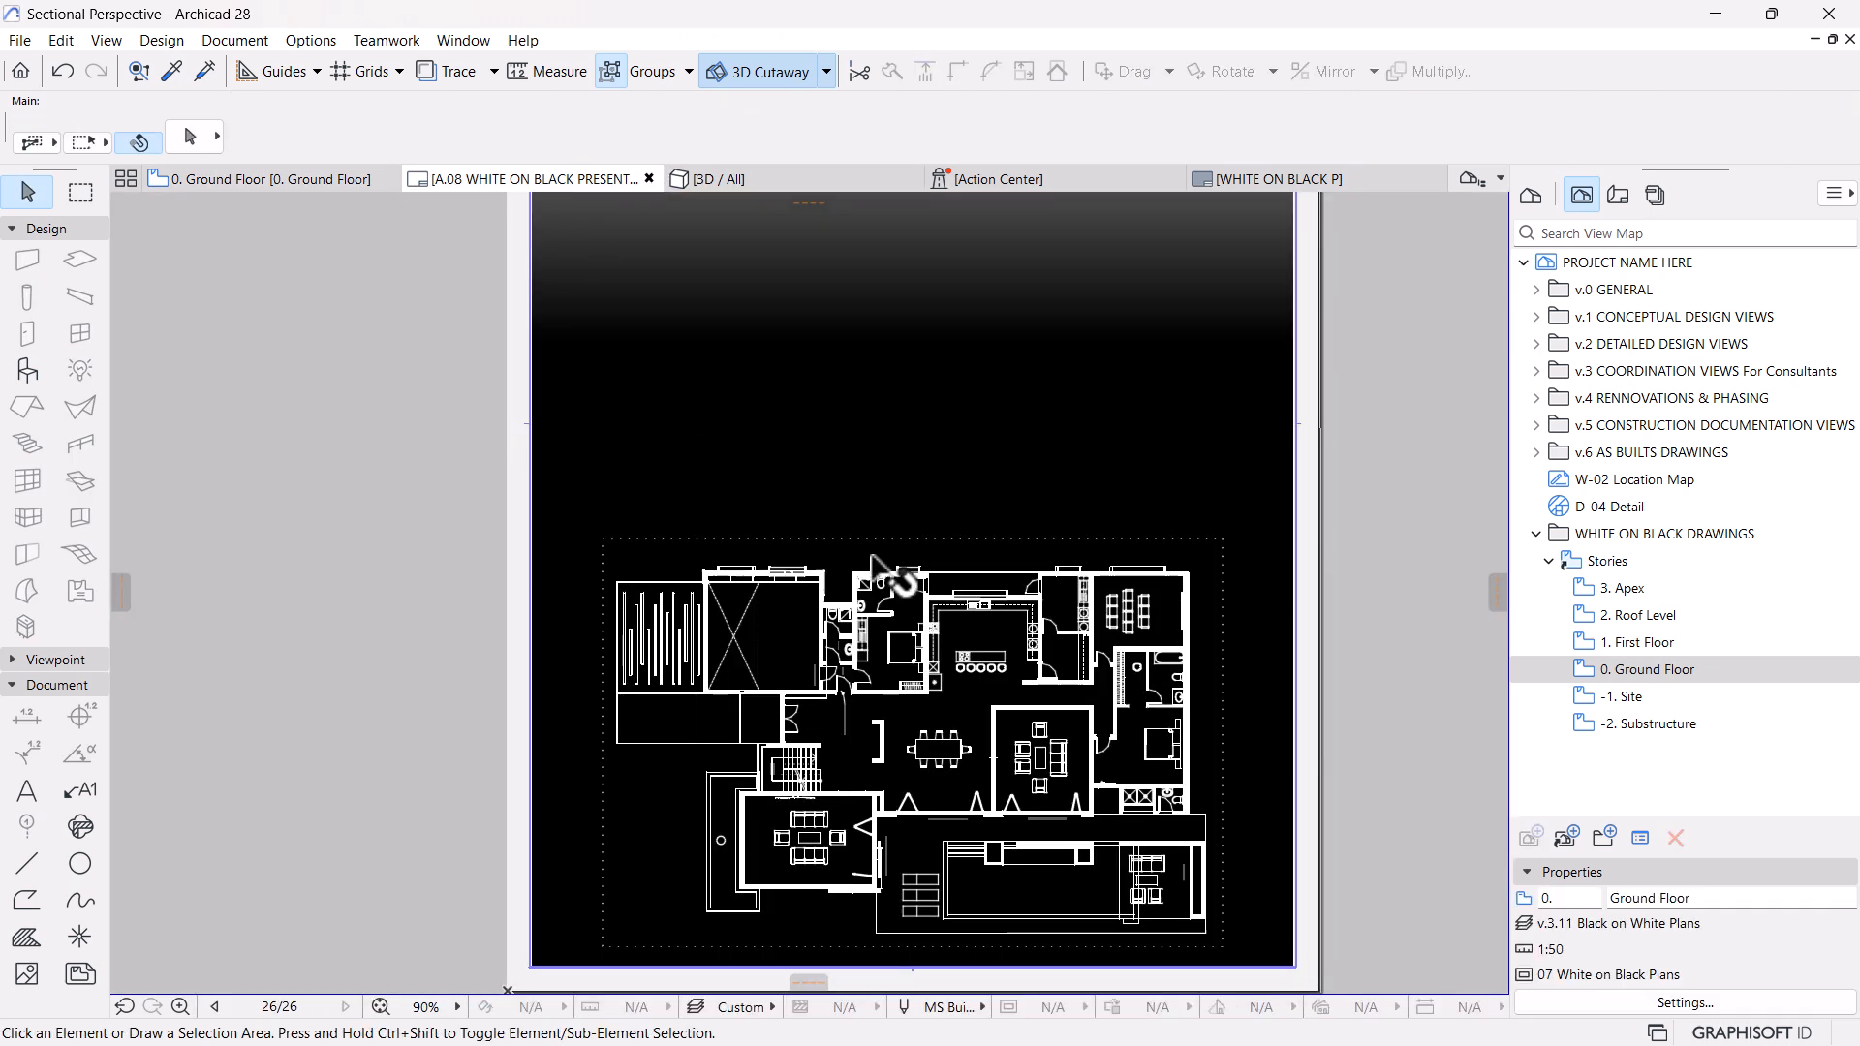
pyautogui.click(921, 661)
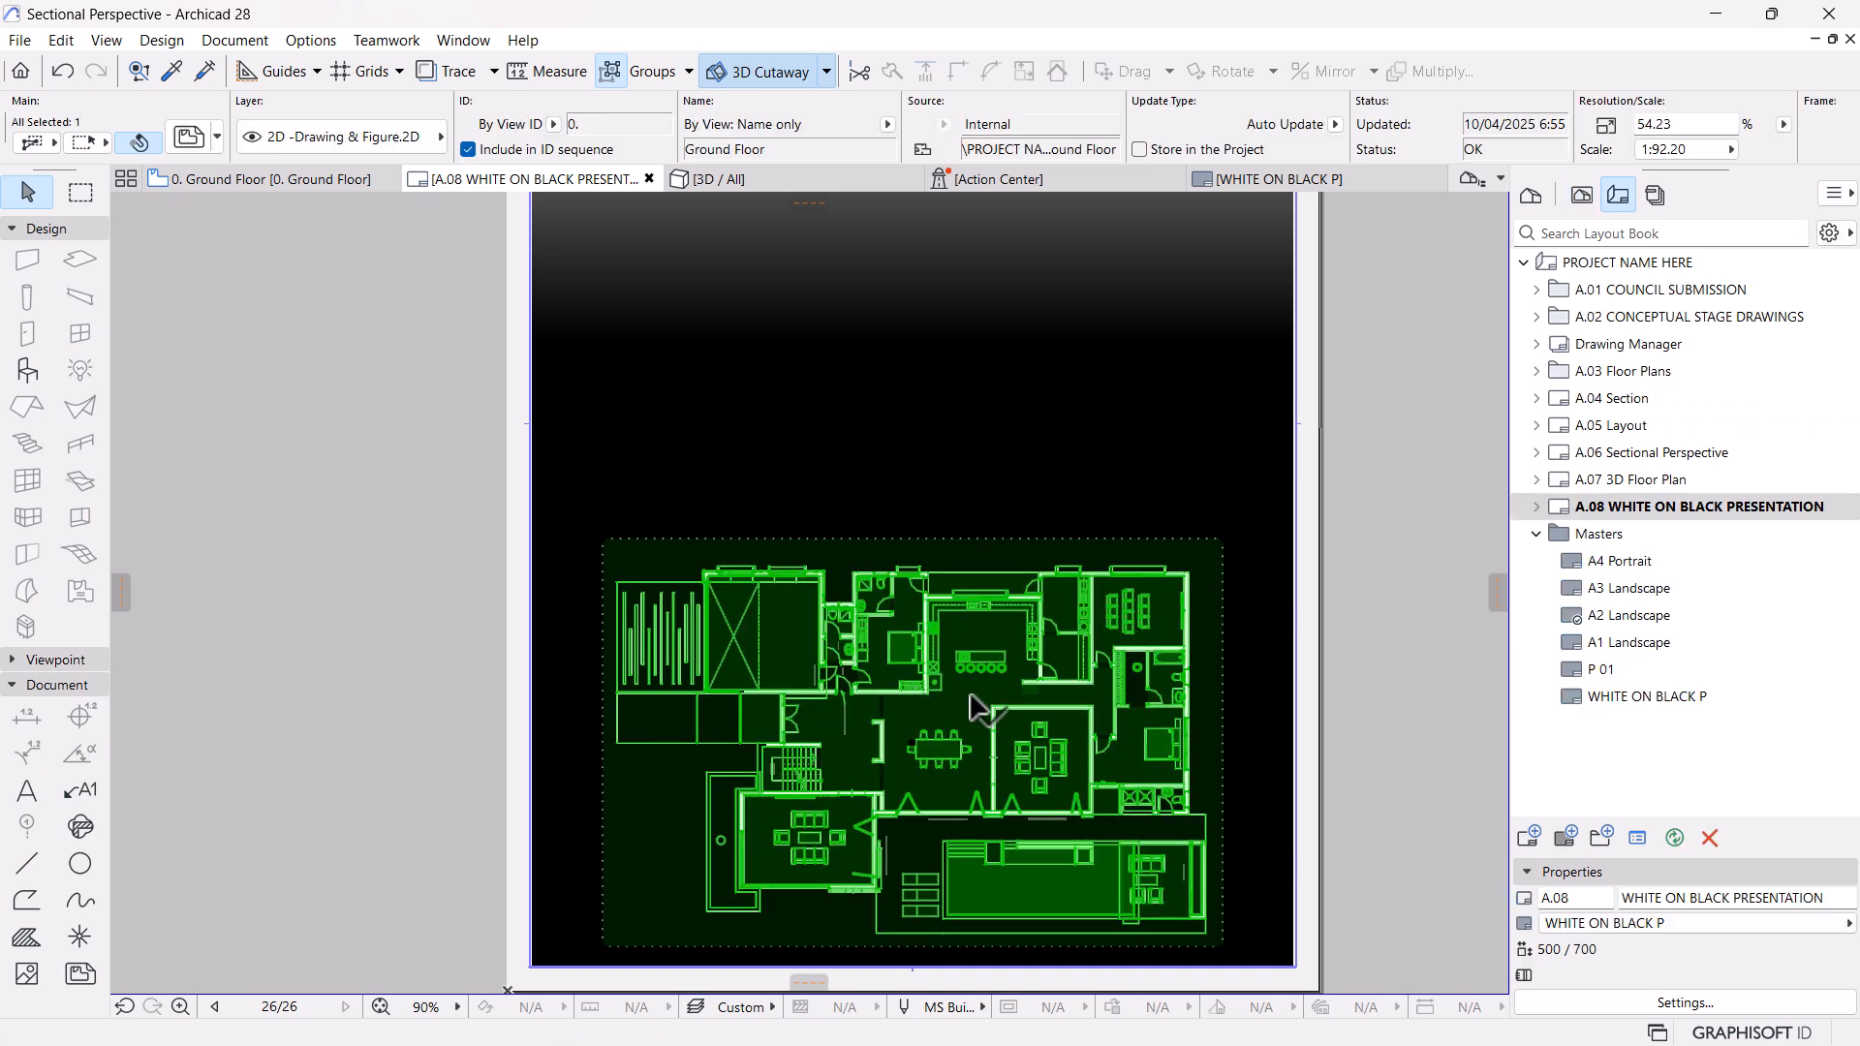
pyautogui.rightClick(973, 694)
pyautogui.click(1023, 213)
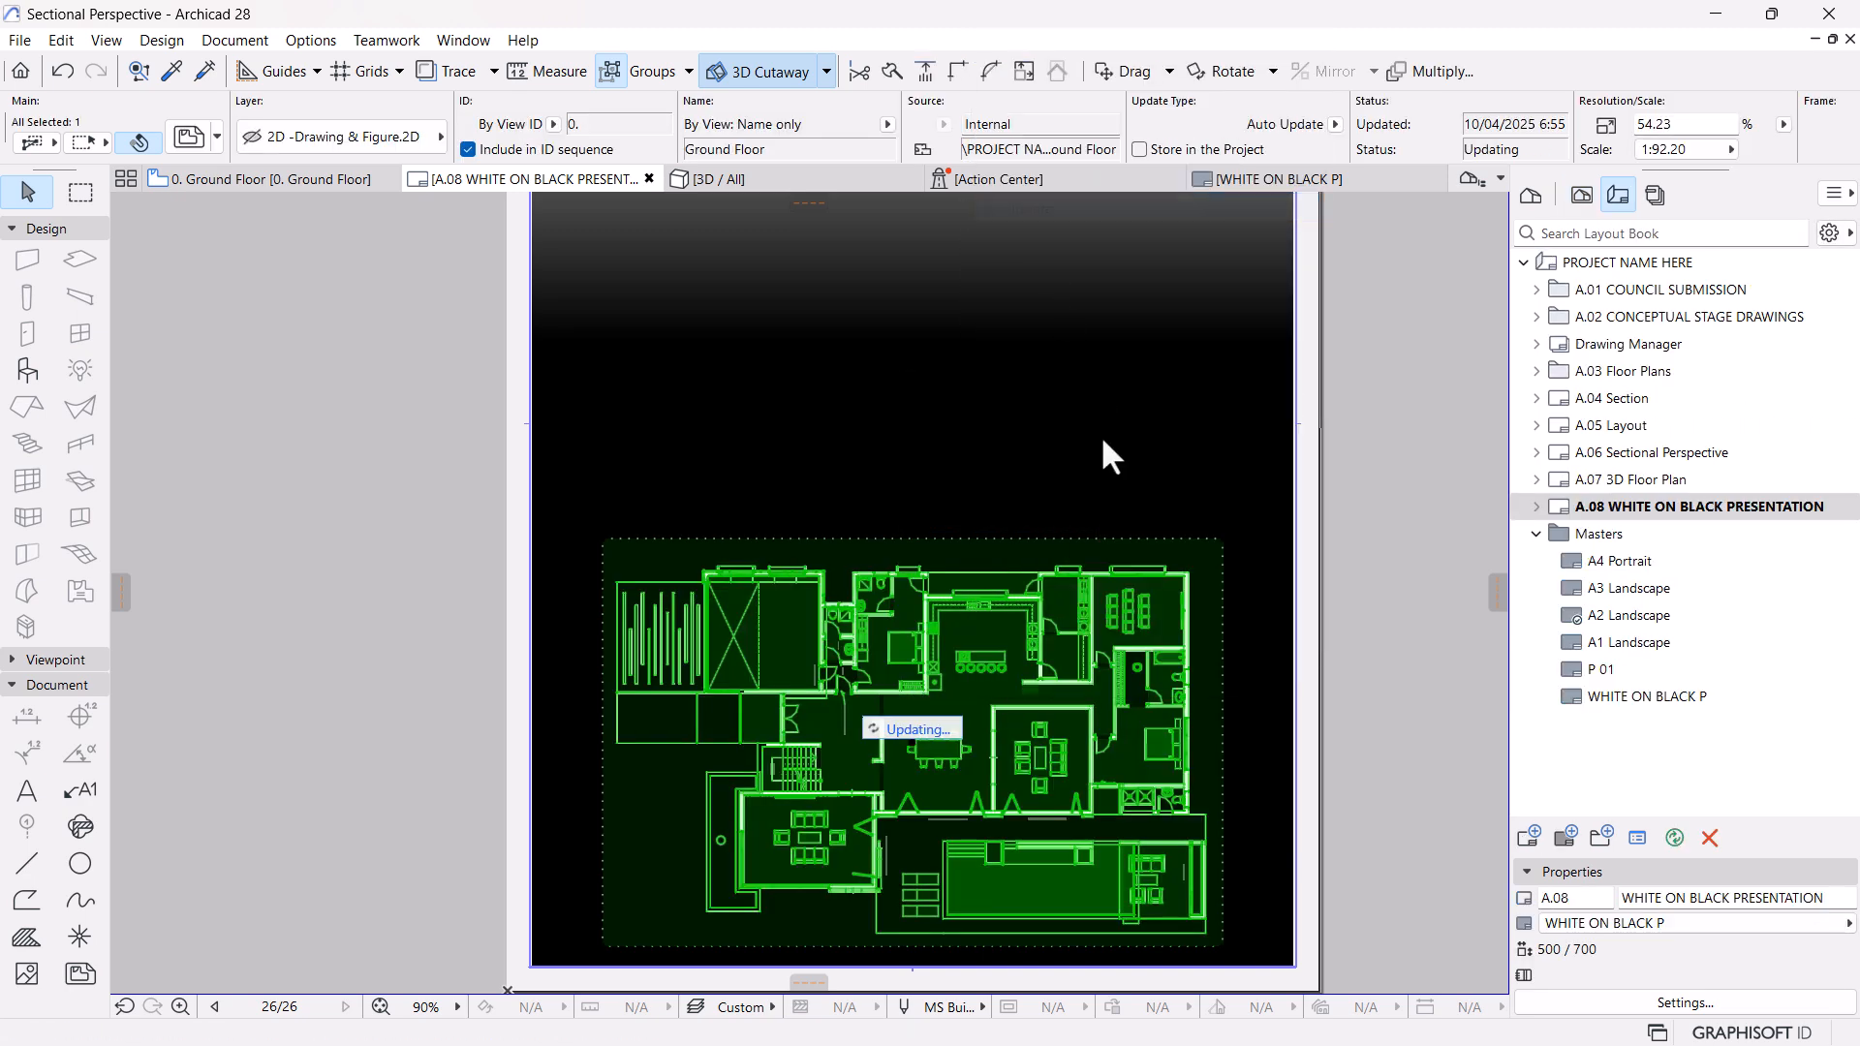
pyautogui.click(1341, 759)
pyautogui.moveTo(1105, 770); pyautogui.dragTo(1124, 675, button='middle')
pyautogui.scroll(1, 1083, 662)
pyautogui.scroll(2, 1086, 668)
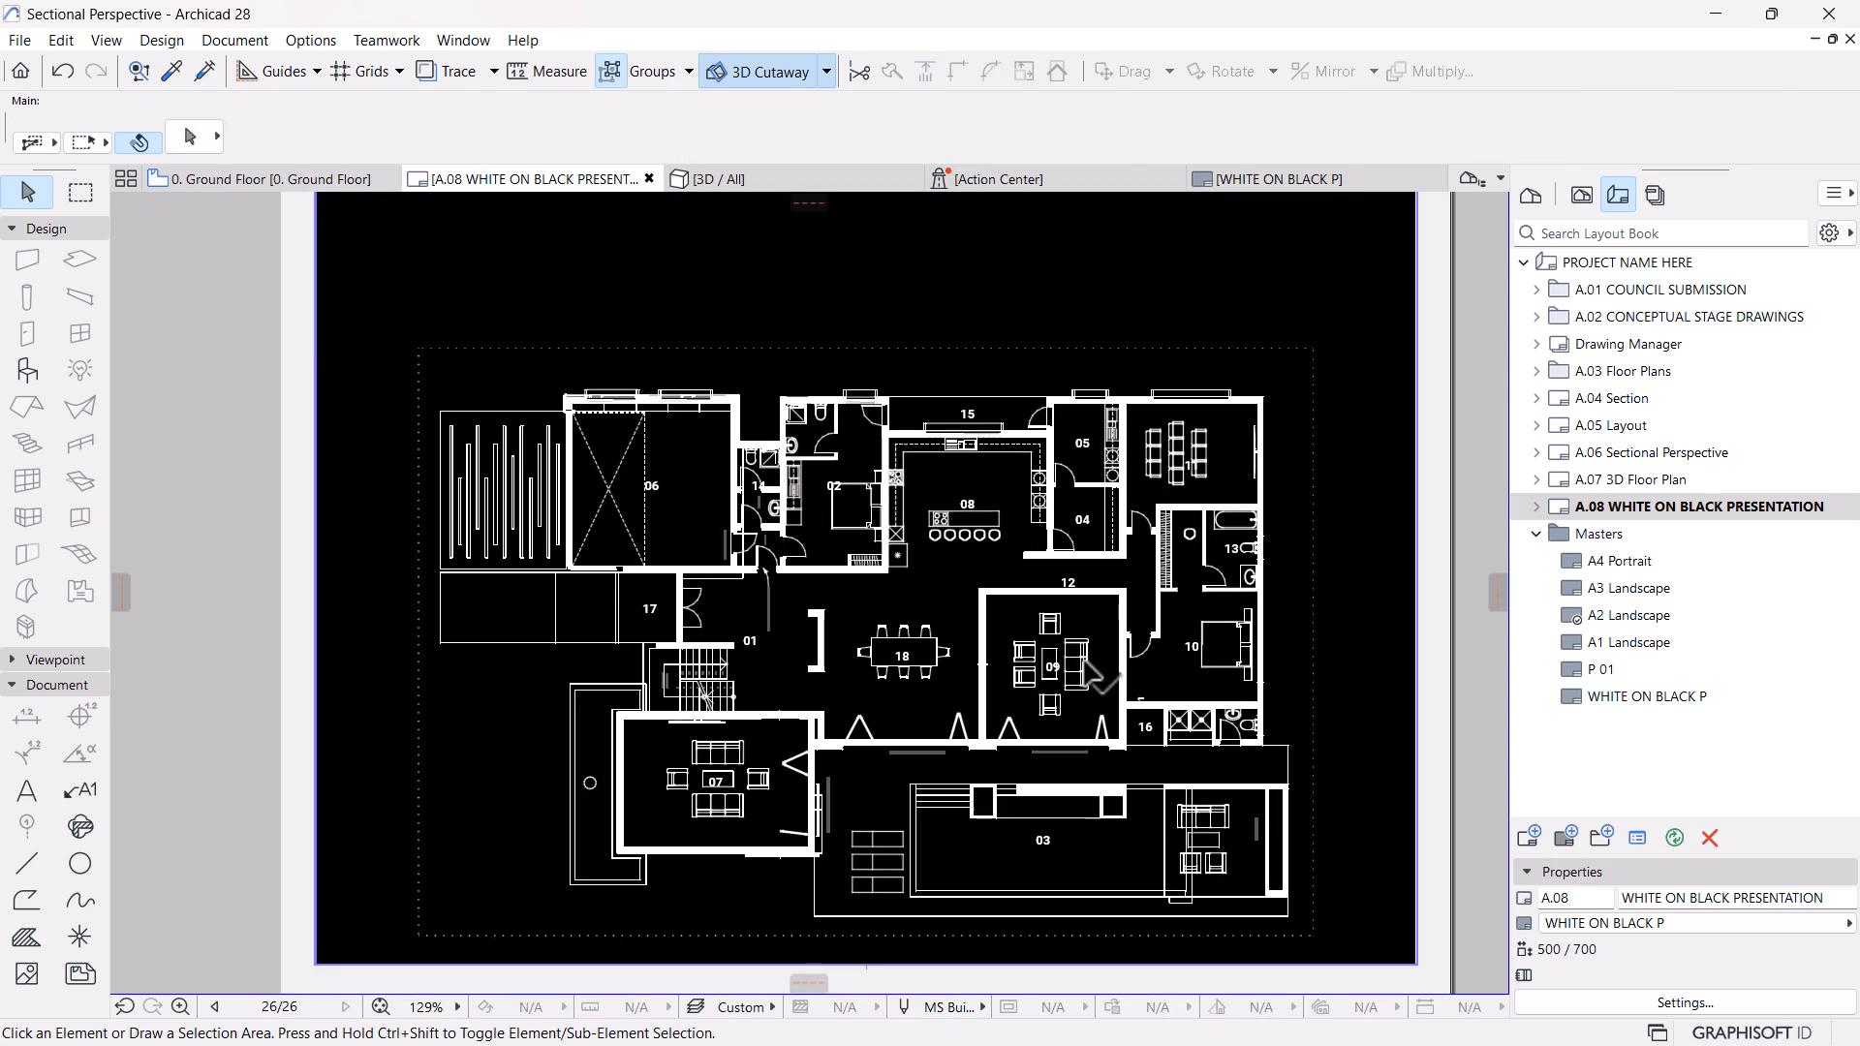
pyautogui.scroll(-4, 1090, 673)
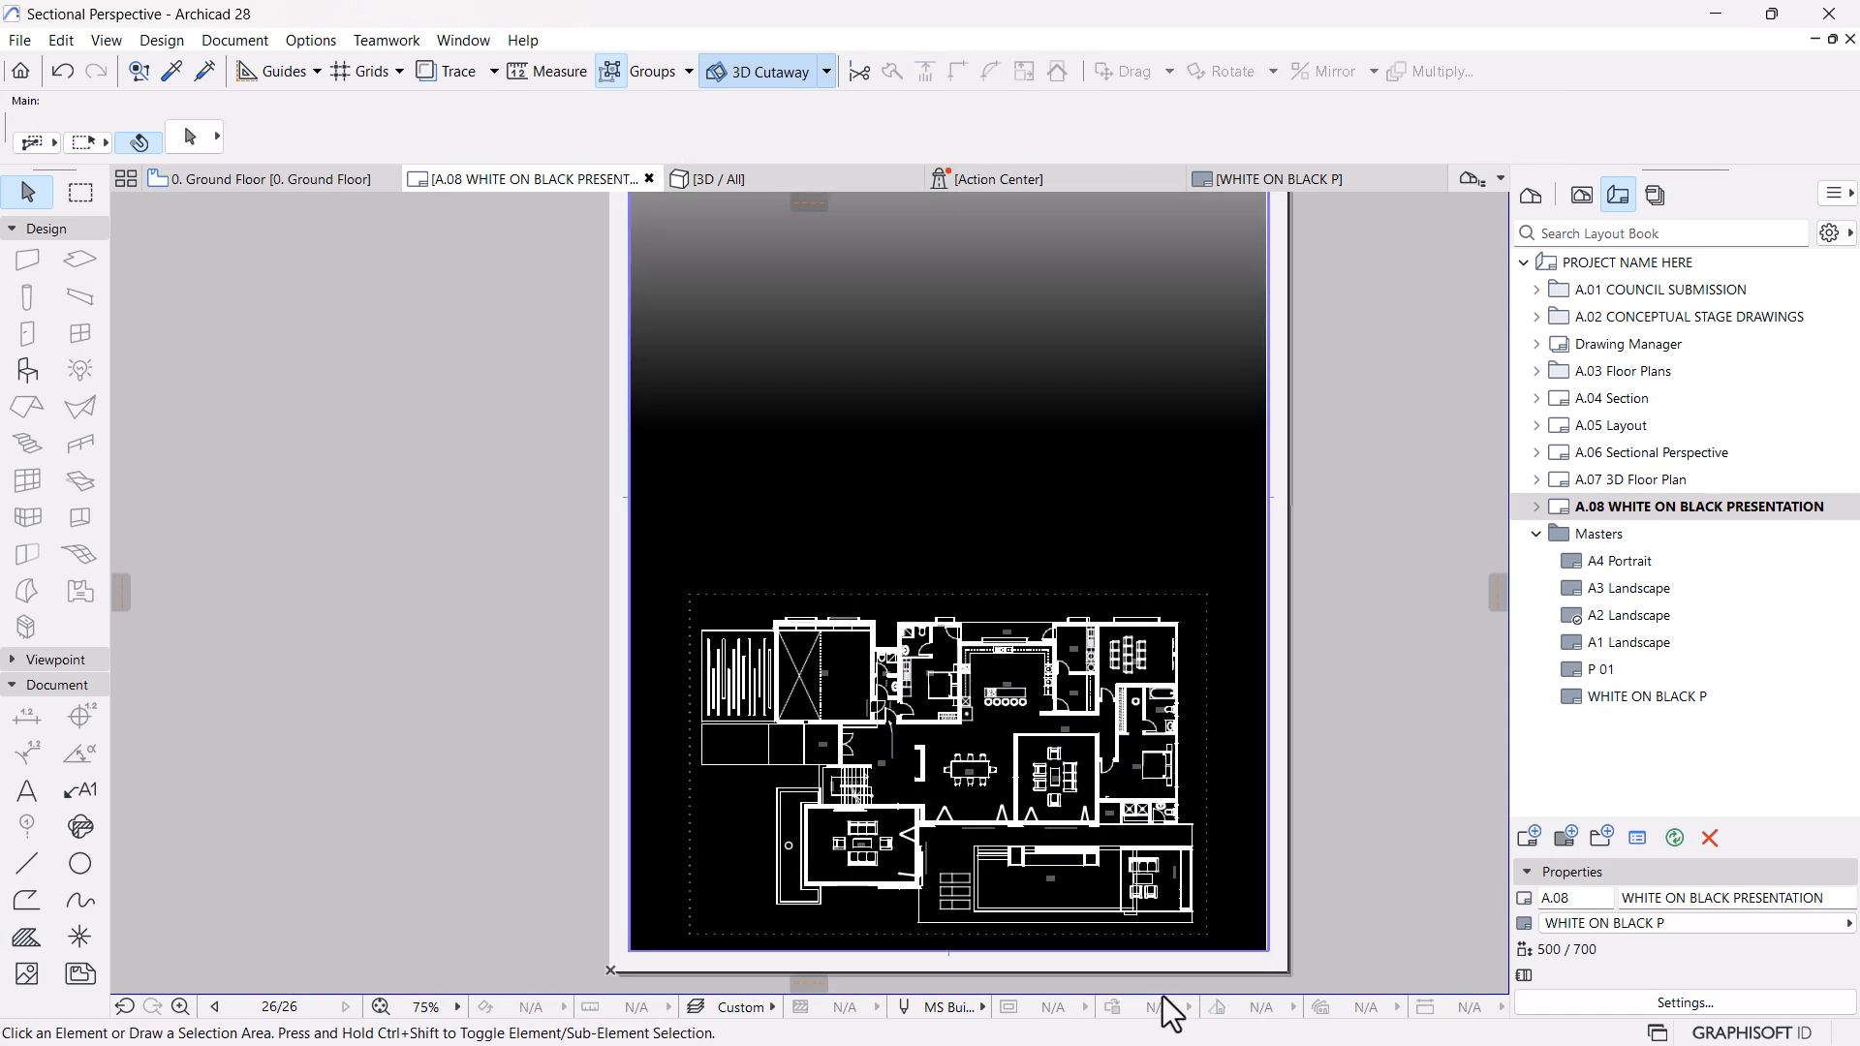
# Switch to Lumion, open the finished render's folder and open a.jpg for editing in the photo viewer
pyautogui.hotkey('ctrl', 'Escape')
pyautogui.click(1150, 1022)
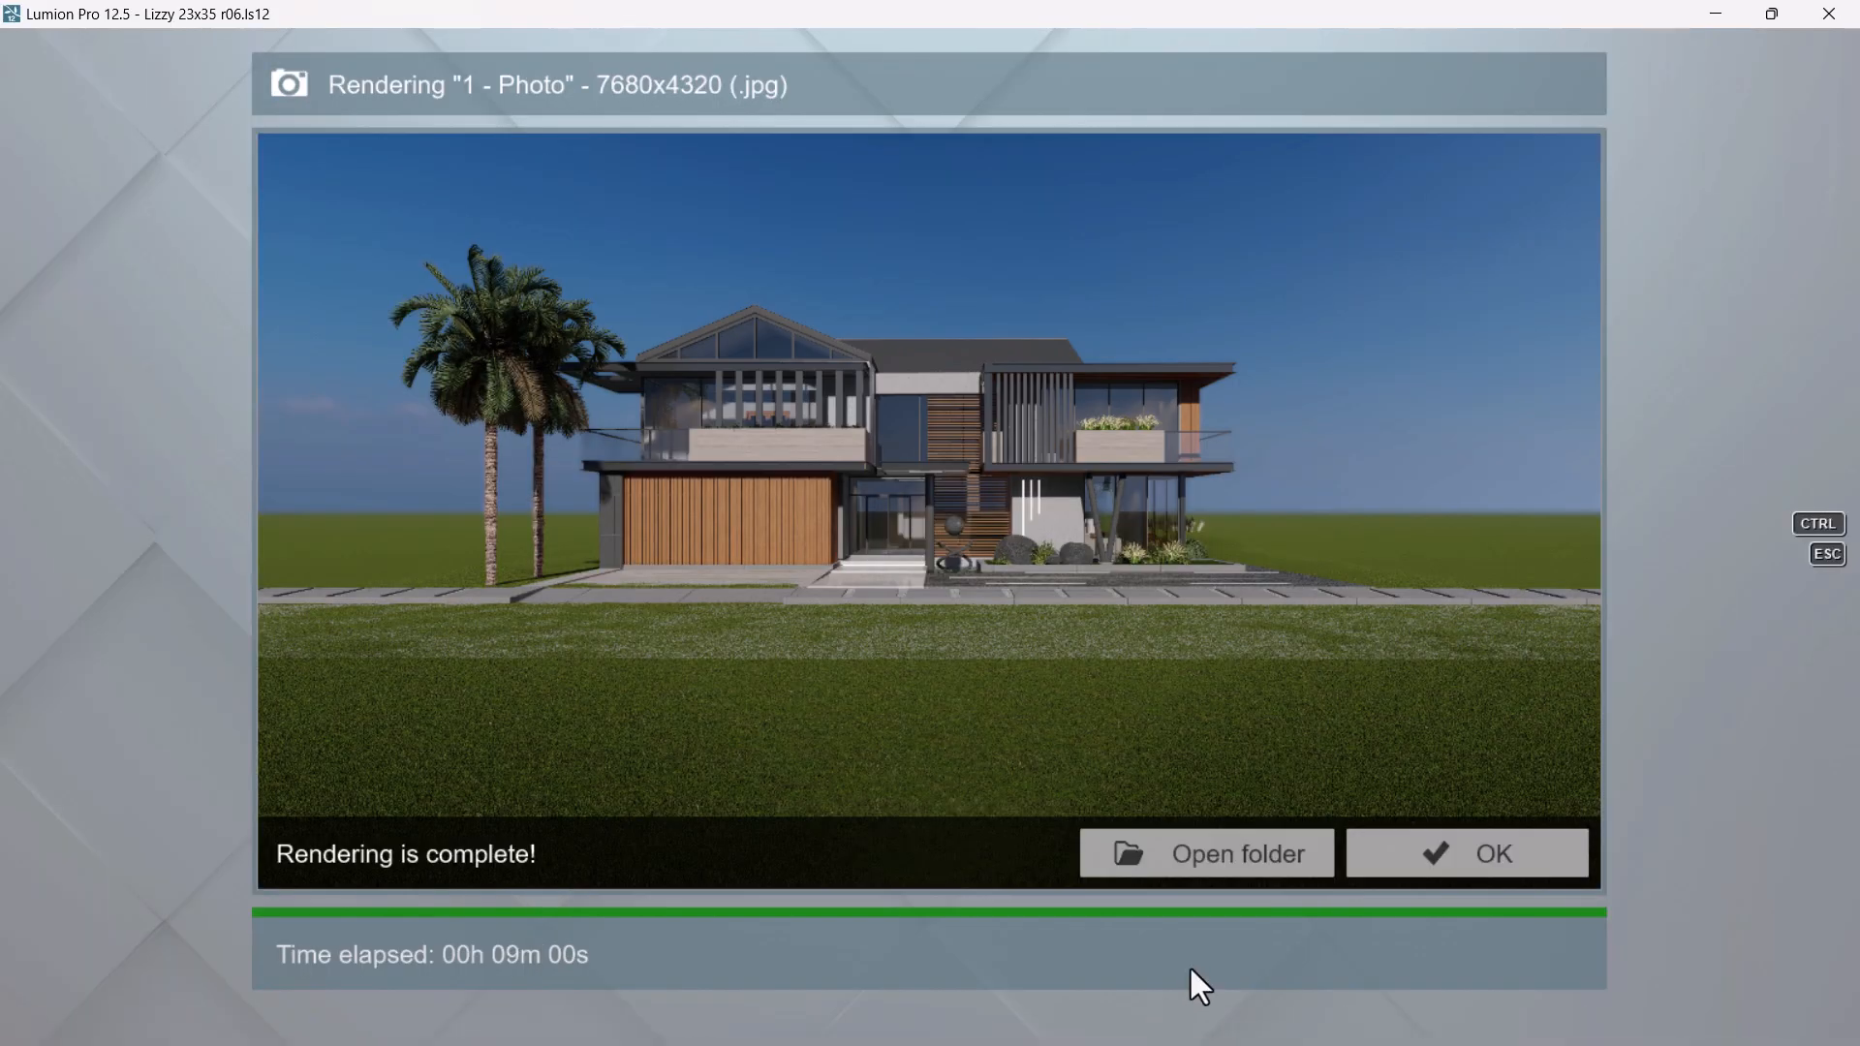
pyautogui.click(1224, 854)
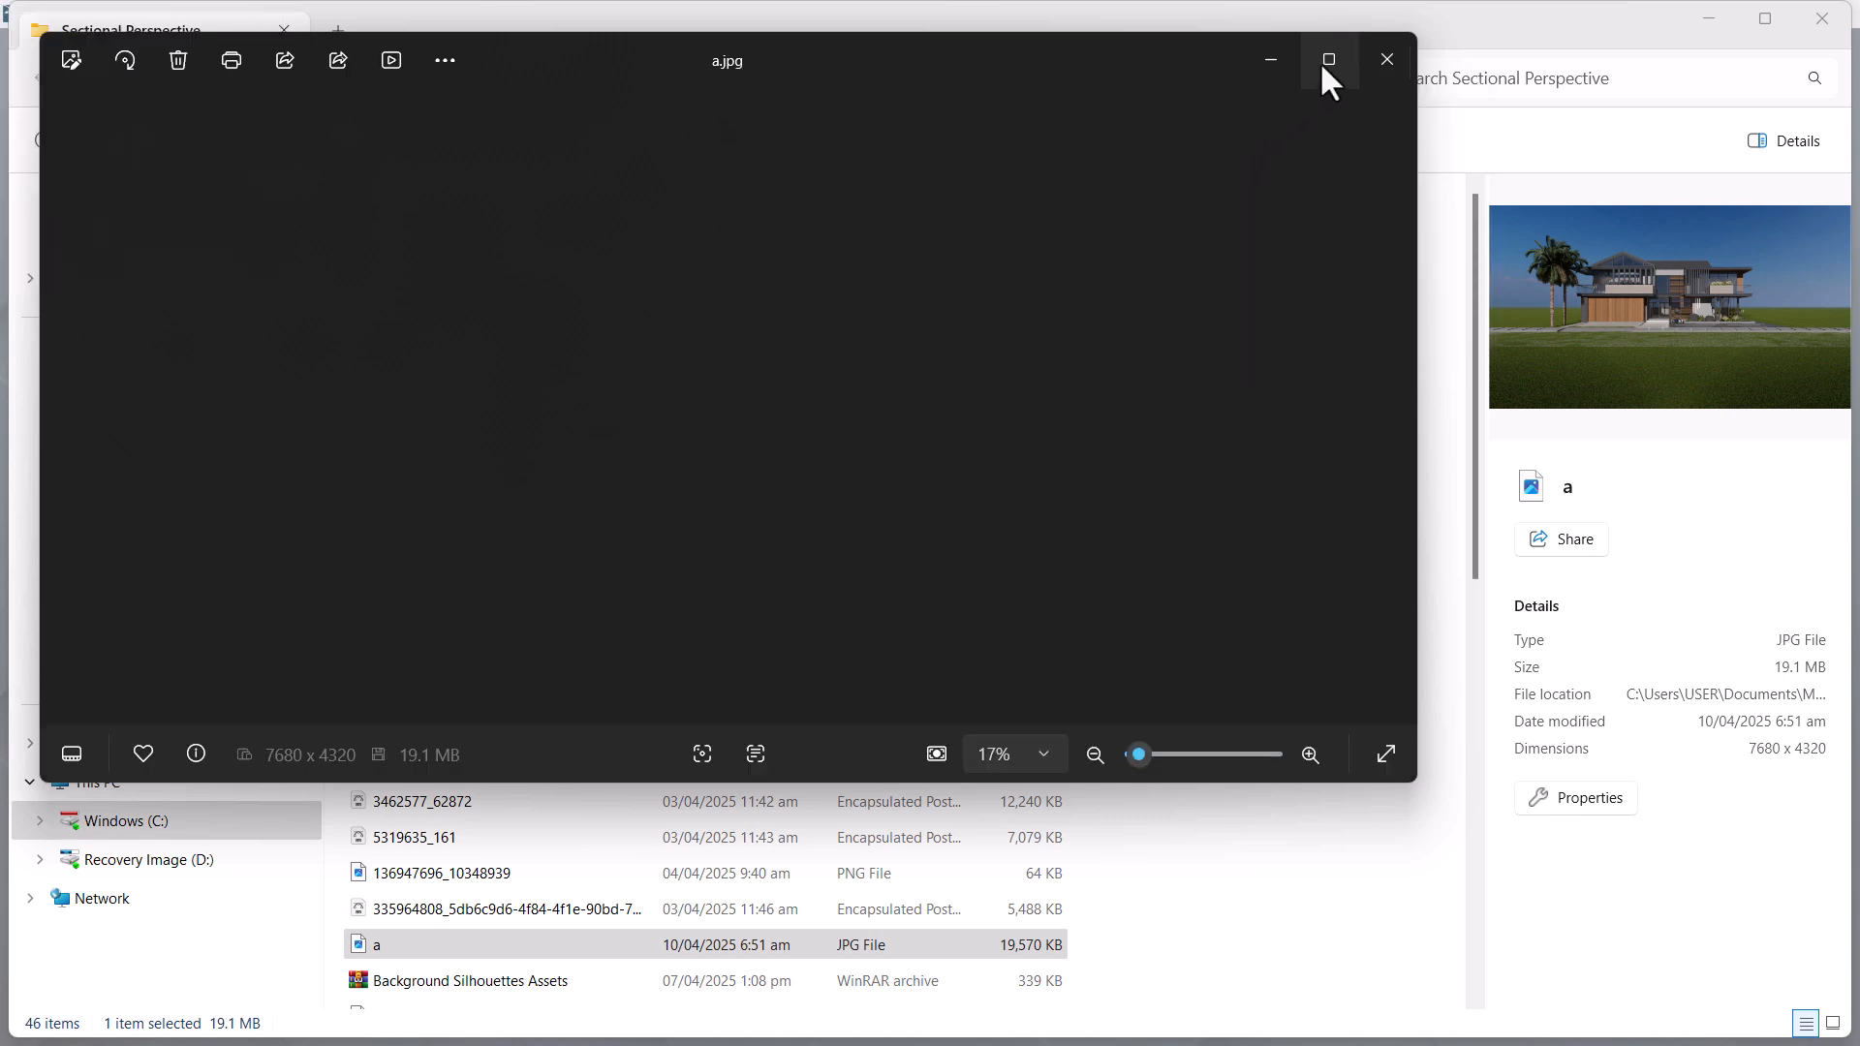
pyautogui.click(1325, 63)
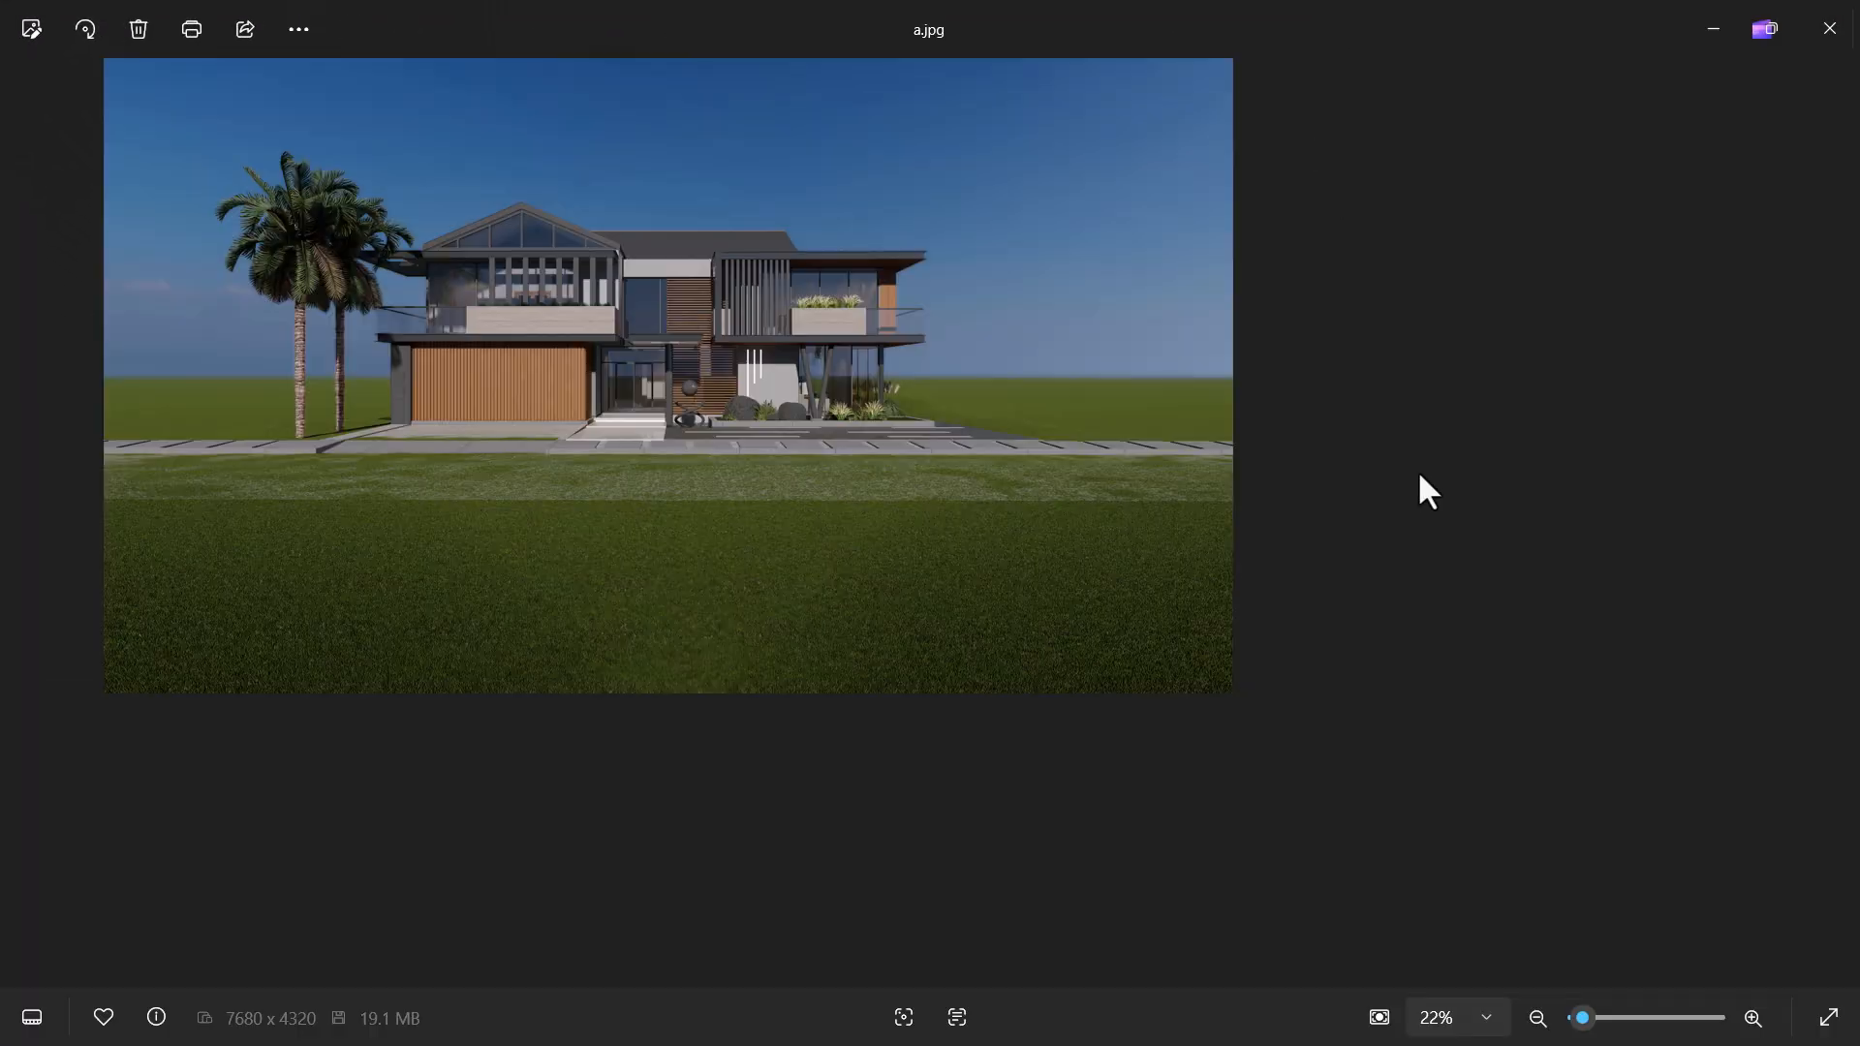
pyautogui.click(72, 31)
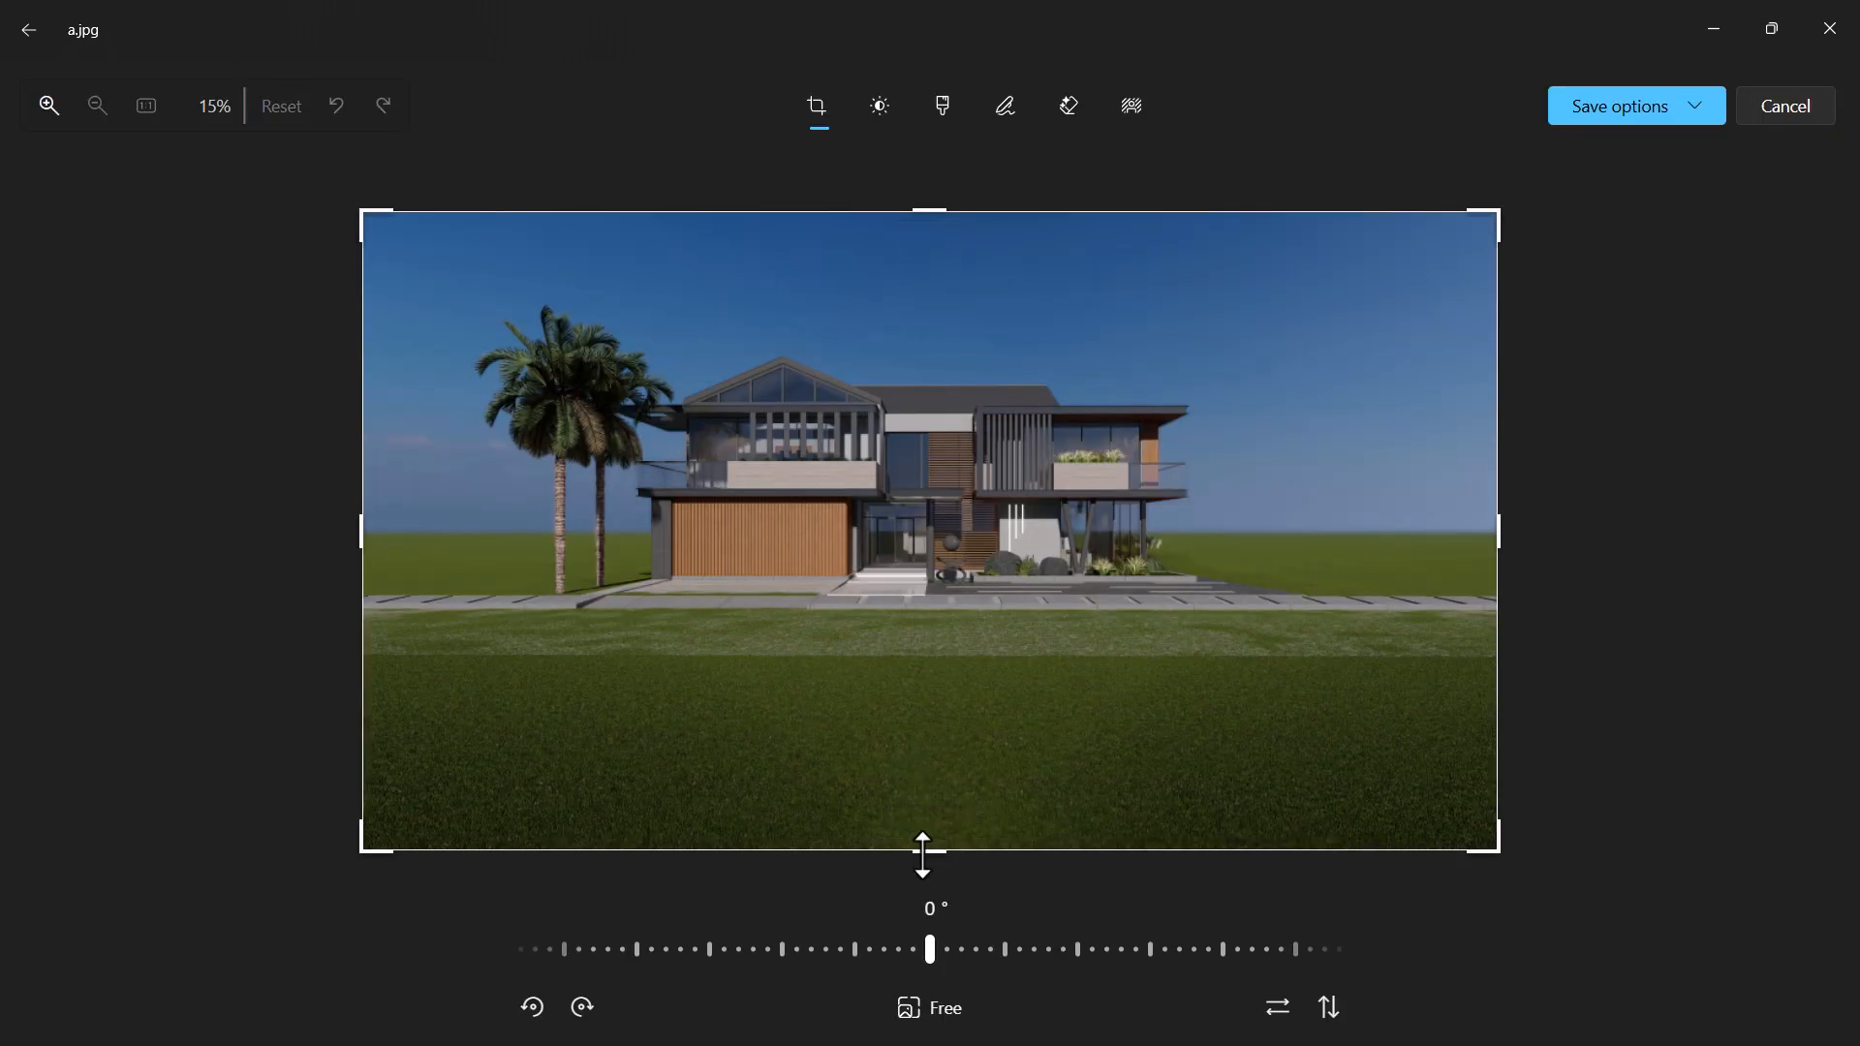
# Crop the foreground grass and both sides of the render around the house to about 4995 x 2679 pixels
pyautogui.moveTo(922, 852); pyautogui.dragTo(915, 613)
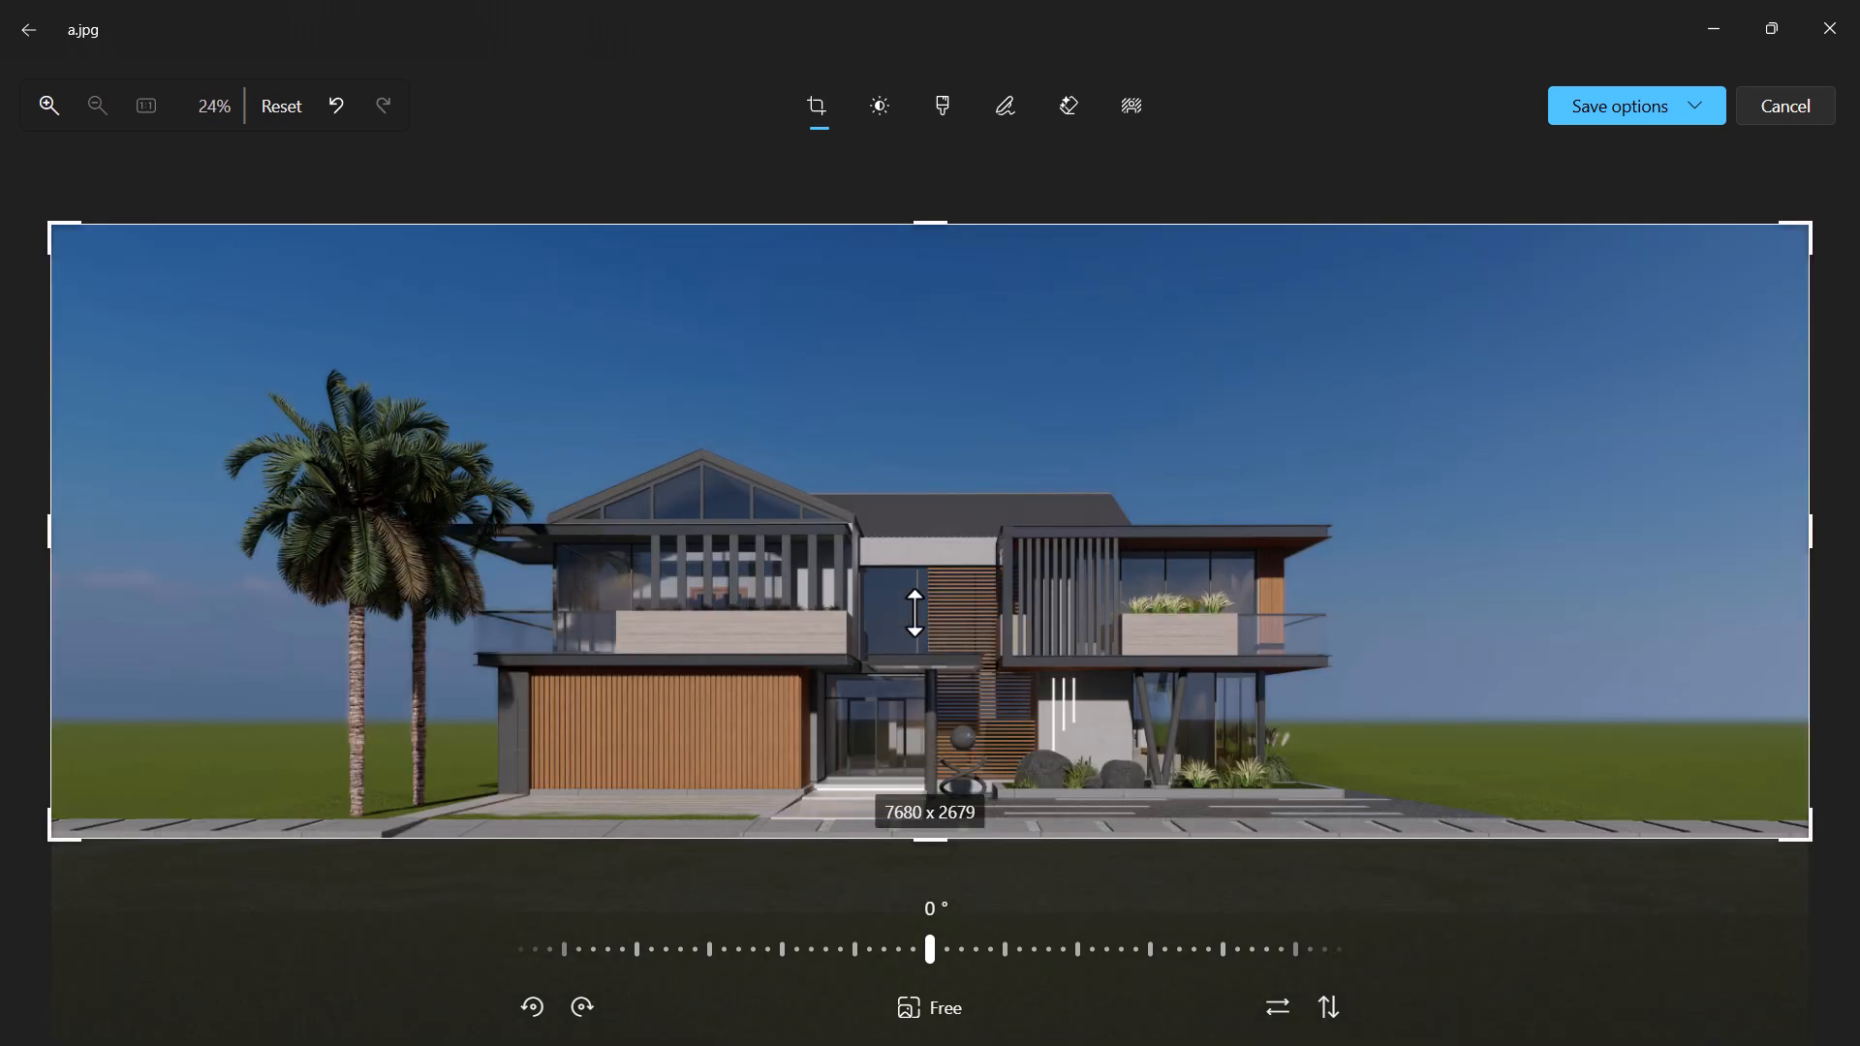
pyautogui.moveTo(1808, 533); pyautogui.dragTo(1461, 545)
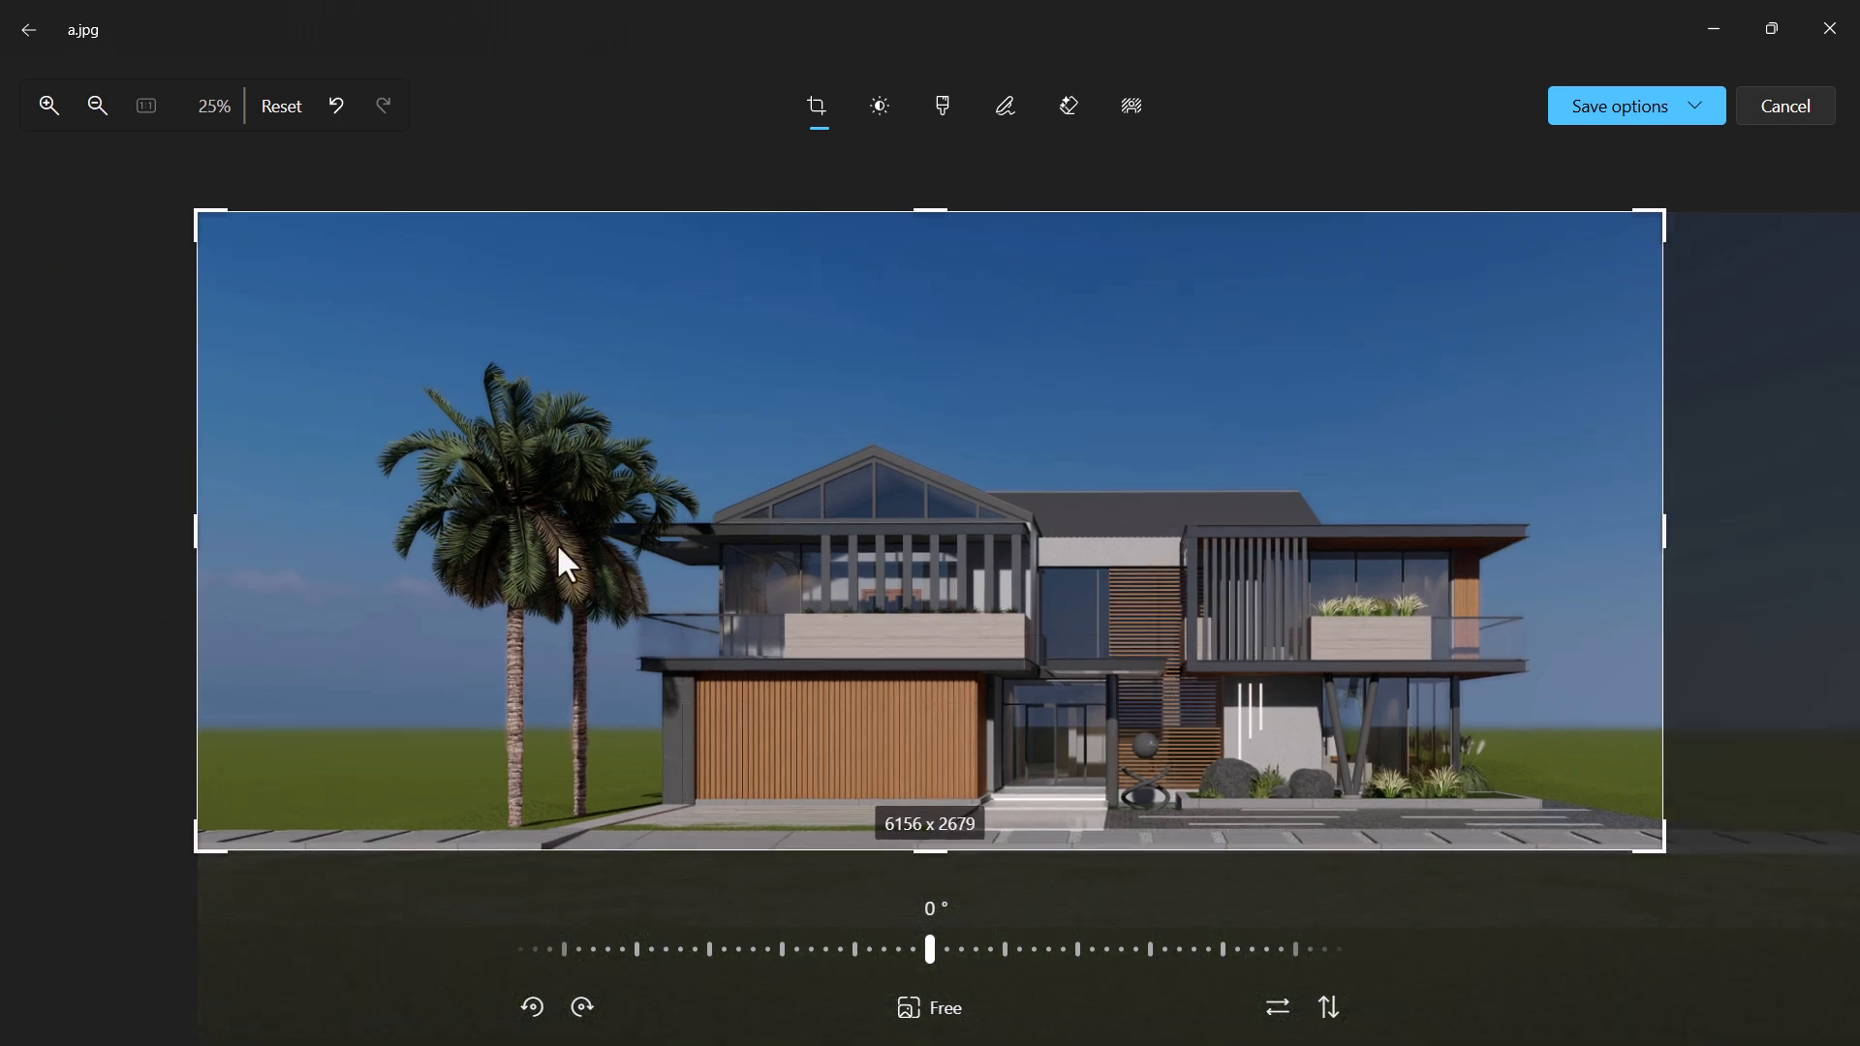
pyautogui.moveTo(194, 529); pyautogui.dragTo(452, 530)
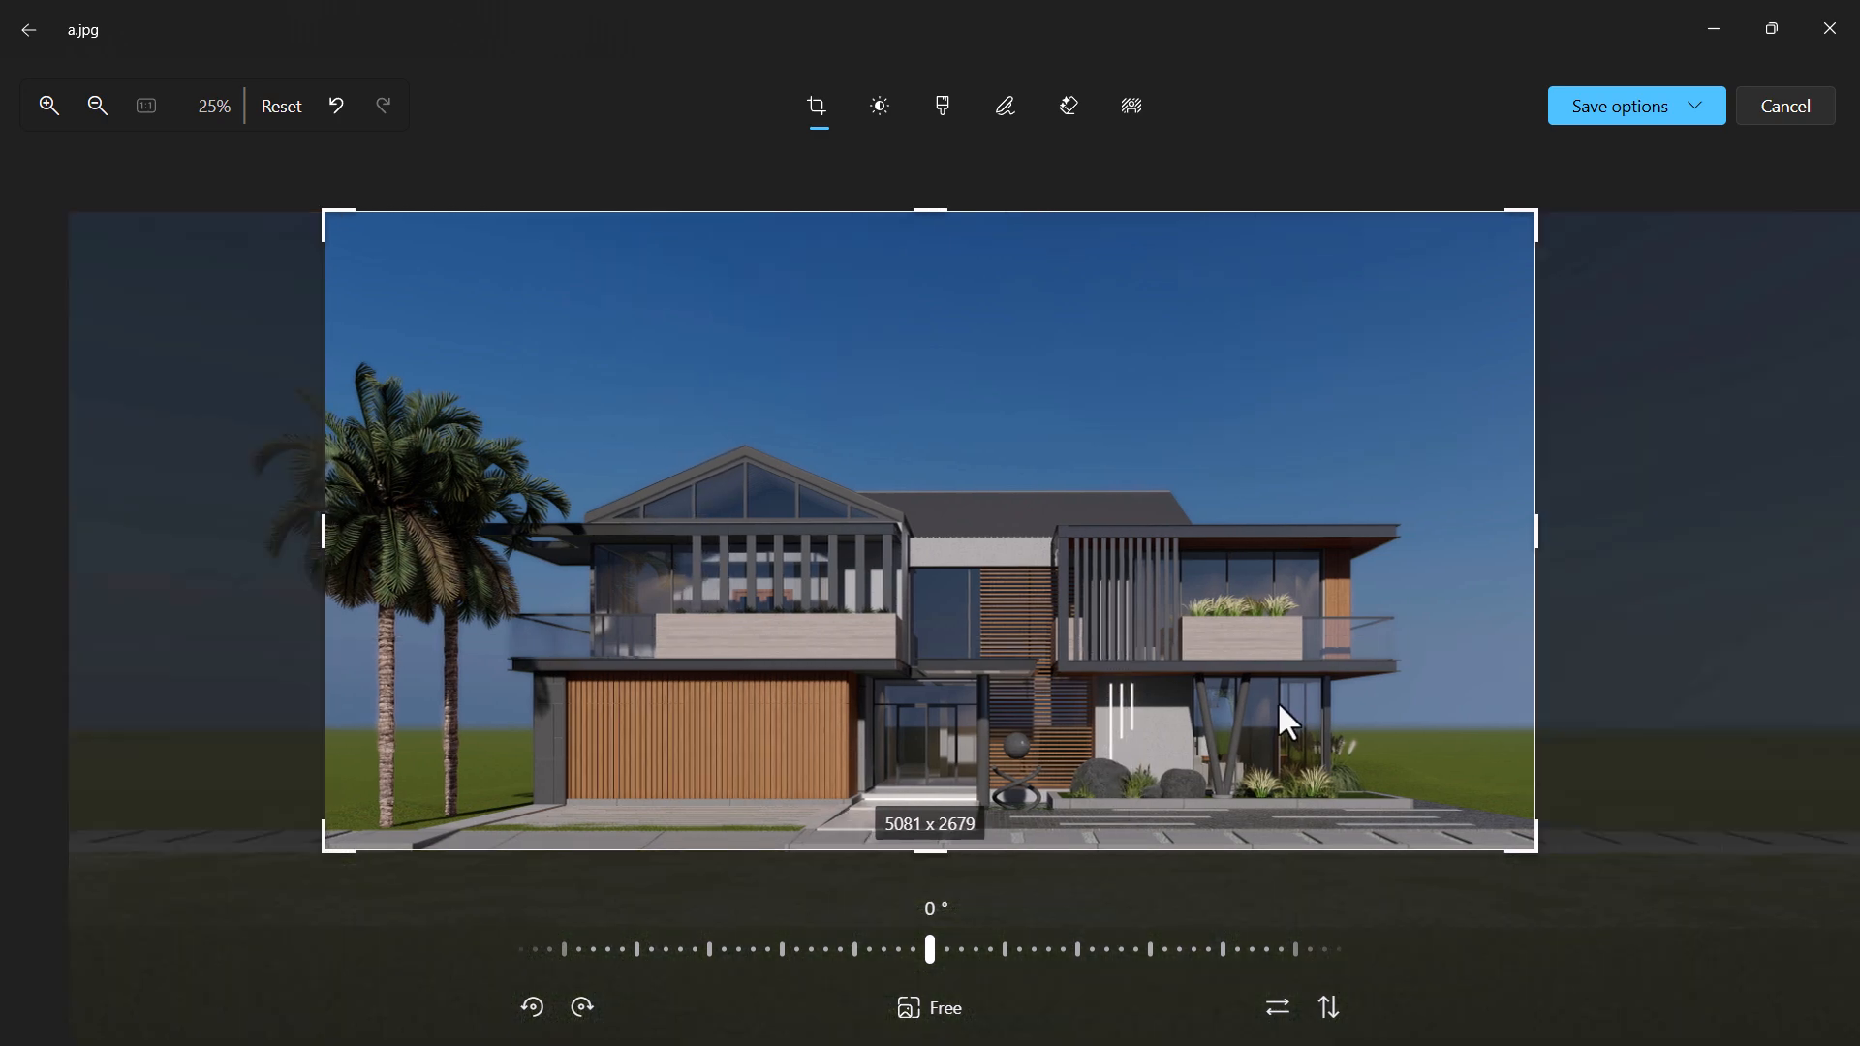
pyautogui.moveTo(1524, 538); pyautogui.dragTo(1512, 541)
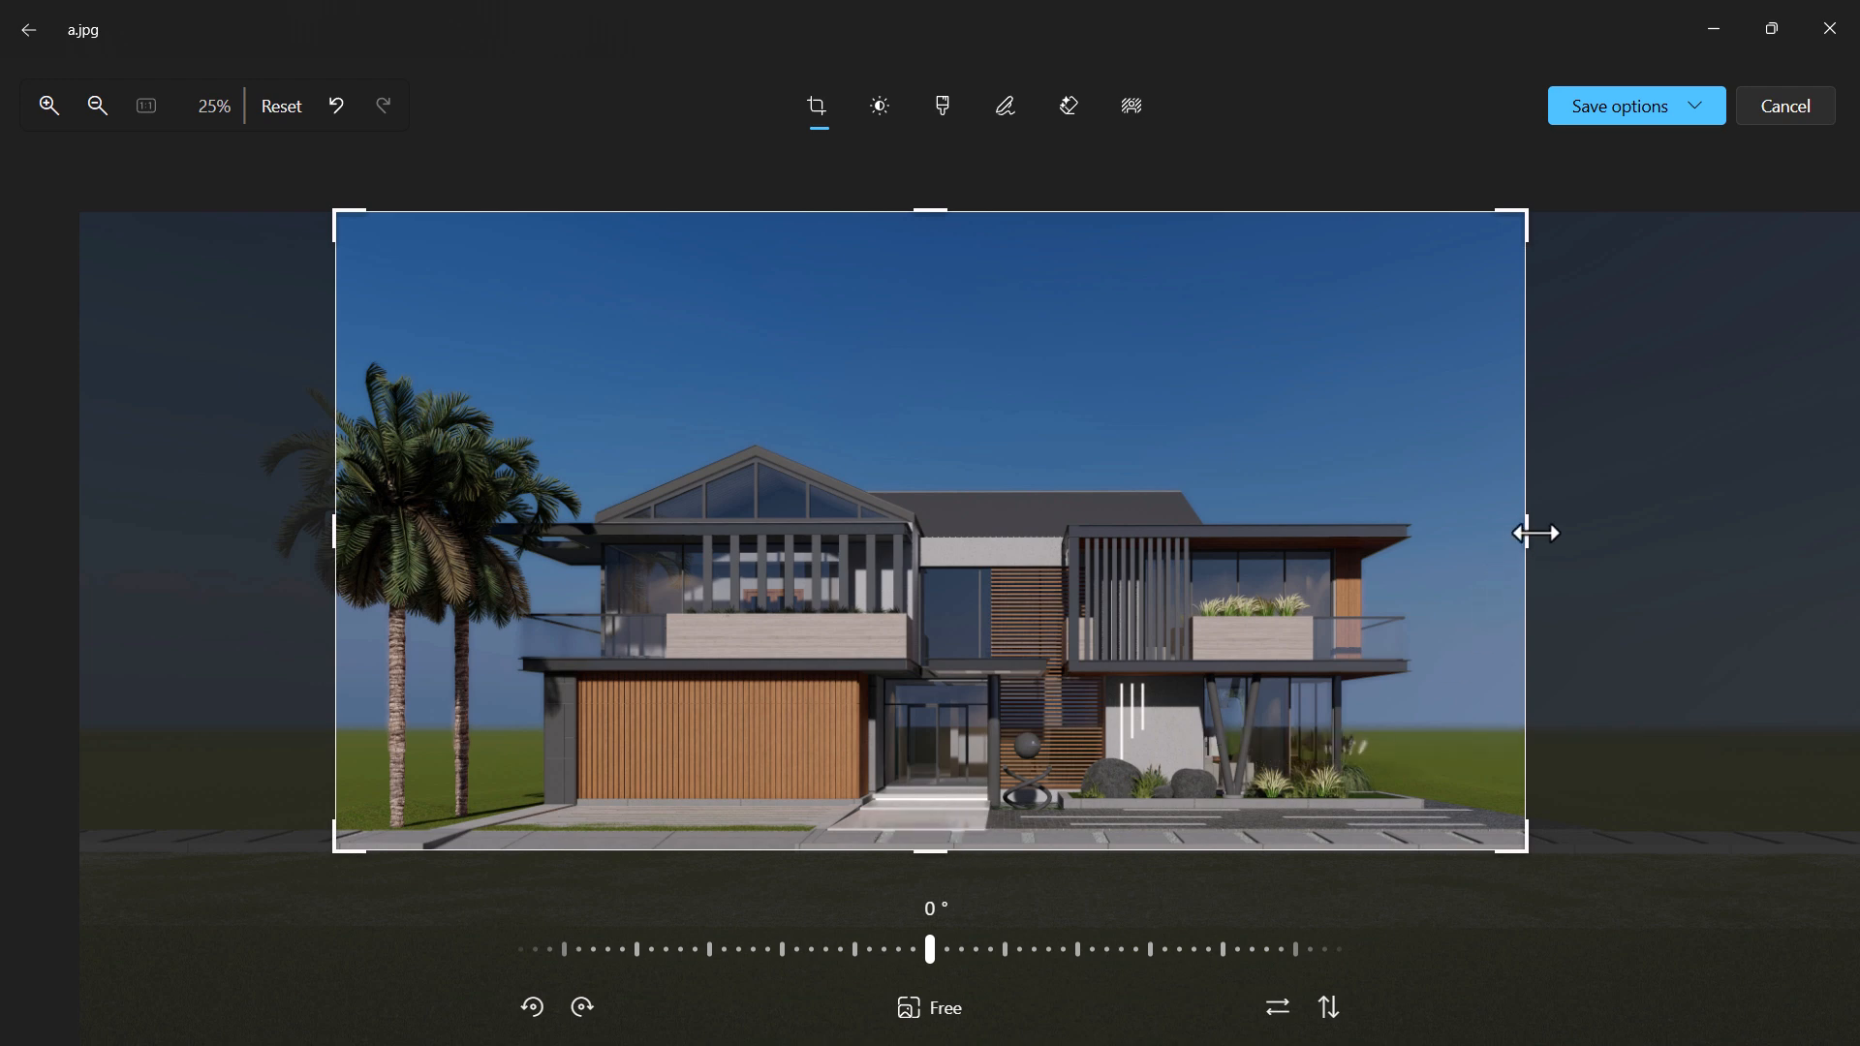
pyautogui.moveTo(1525, 532); pyautogui.dragTo(1524, 532)
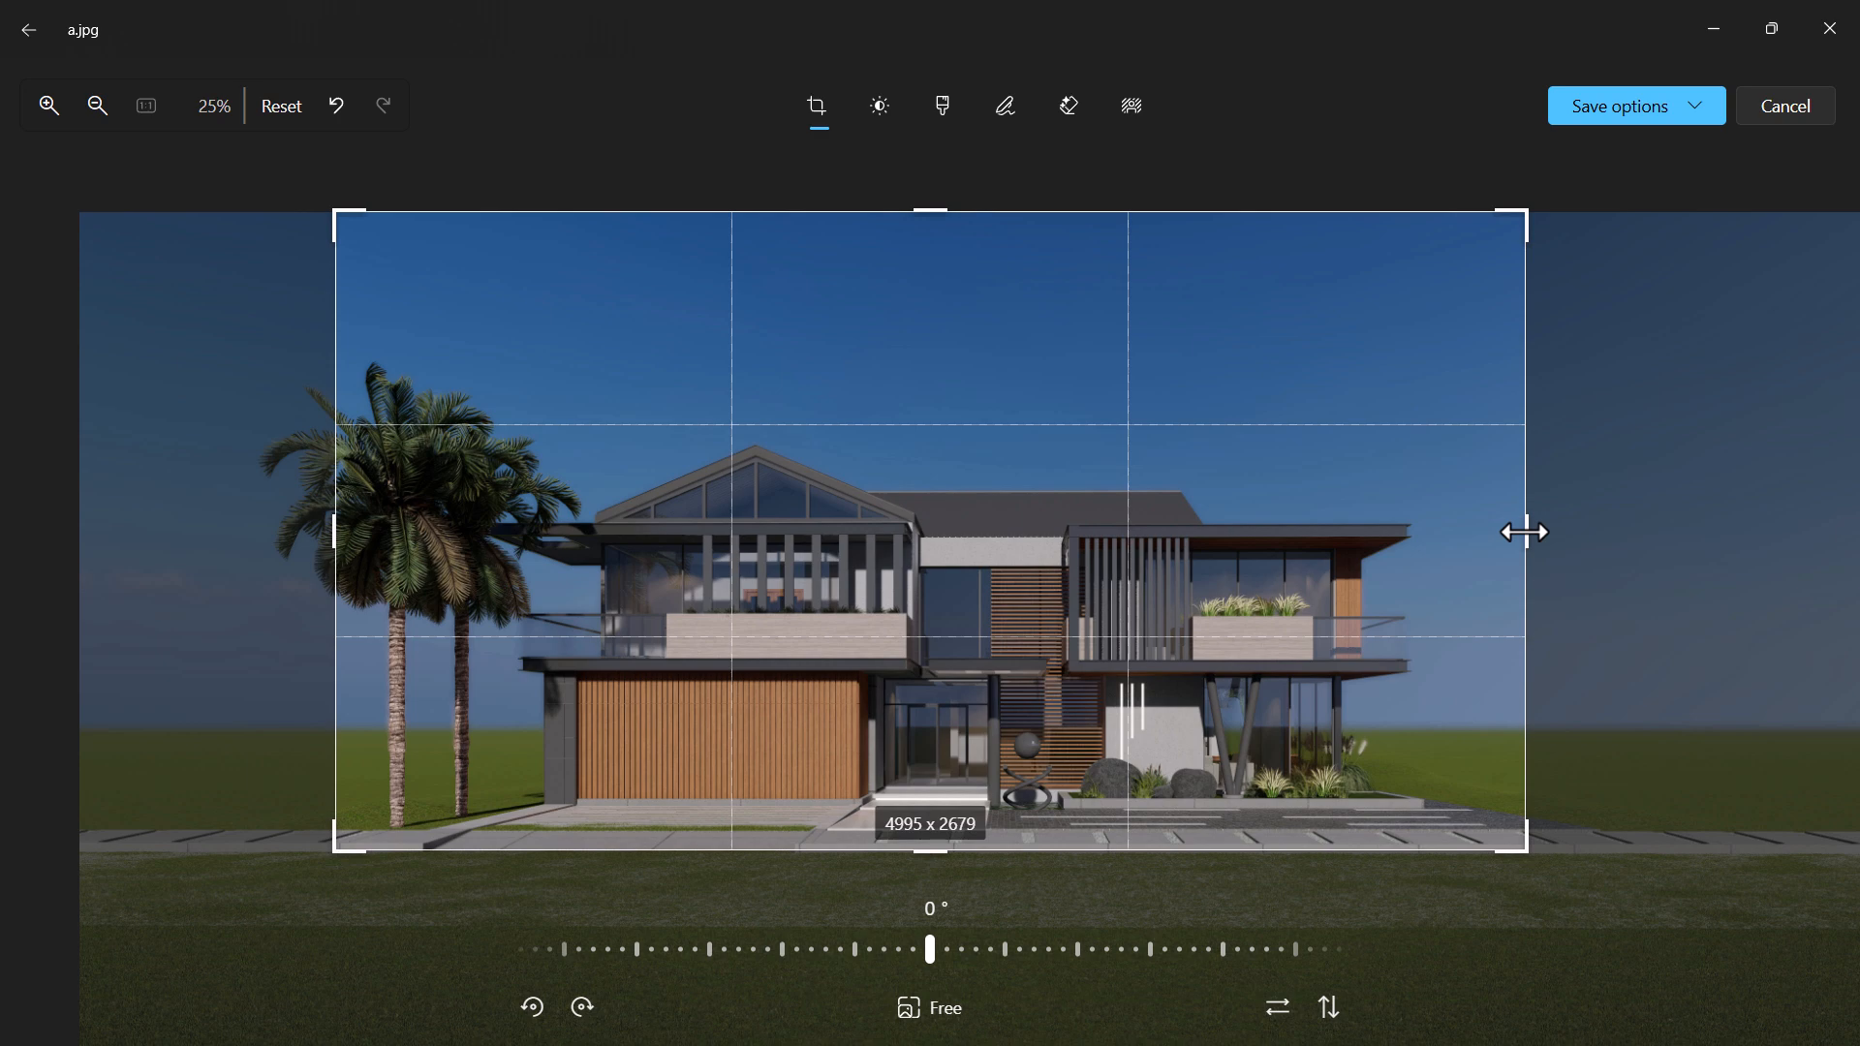
pyautogui.moveTo(1524, 532); pyautogui.dragTo(1524, 532)
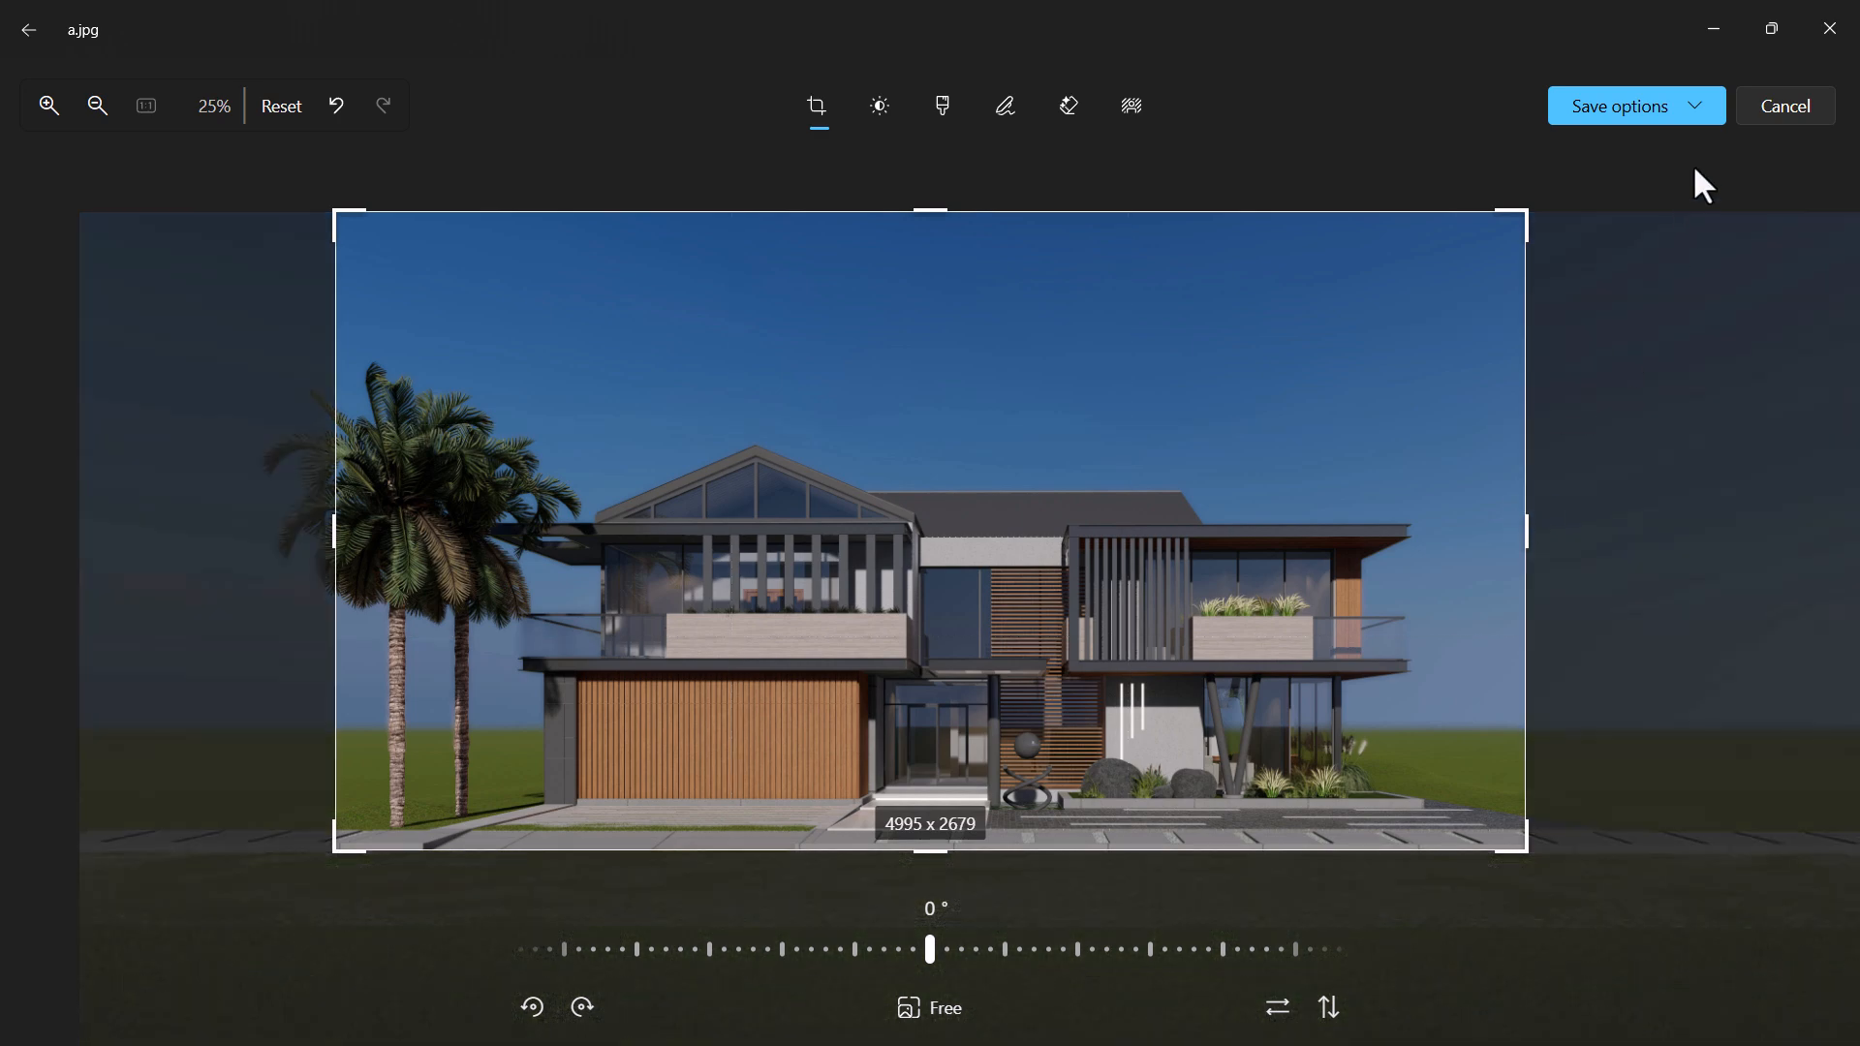
# Save the cropped render as a JPG copy named "a 1" in the Sectional Perspective folder
pyautogui.click(1694, 116)
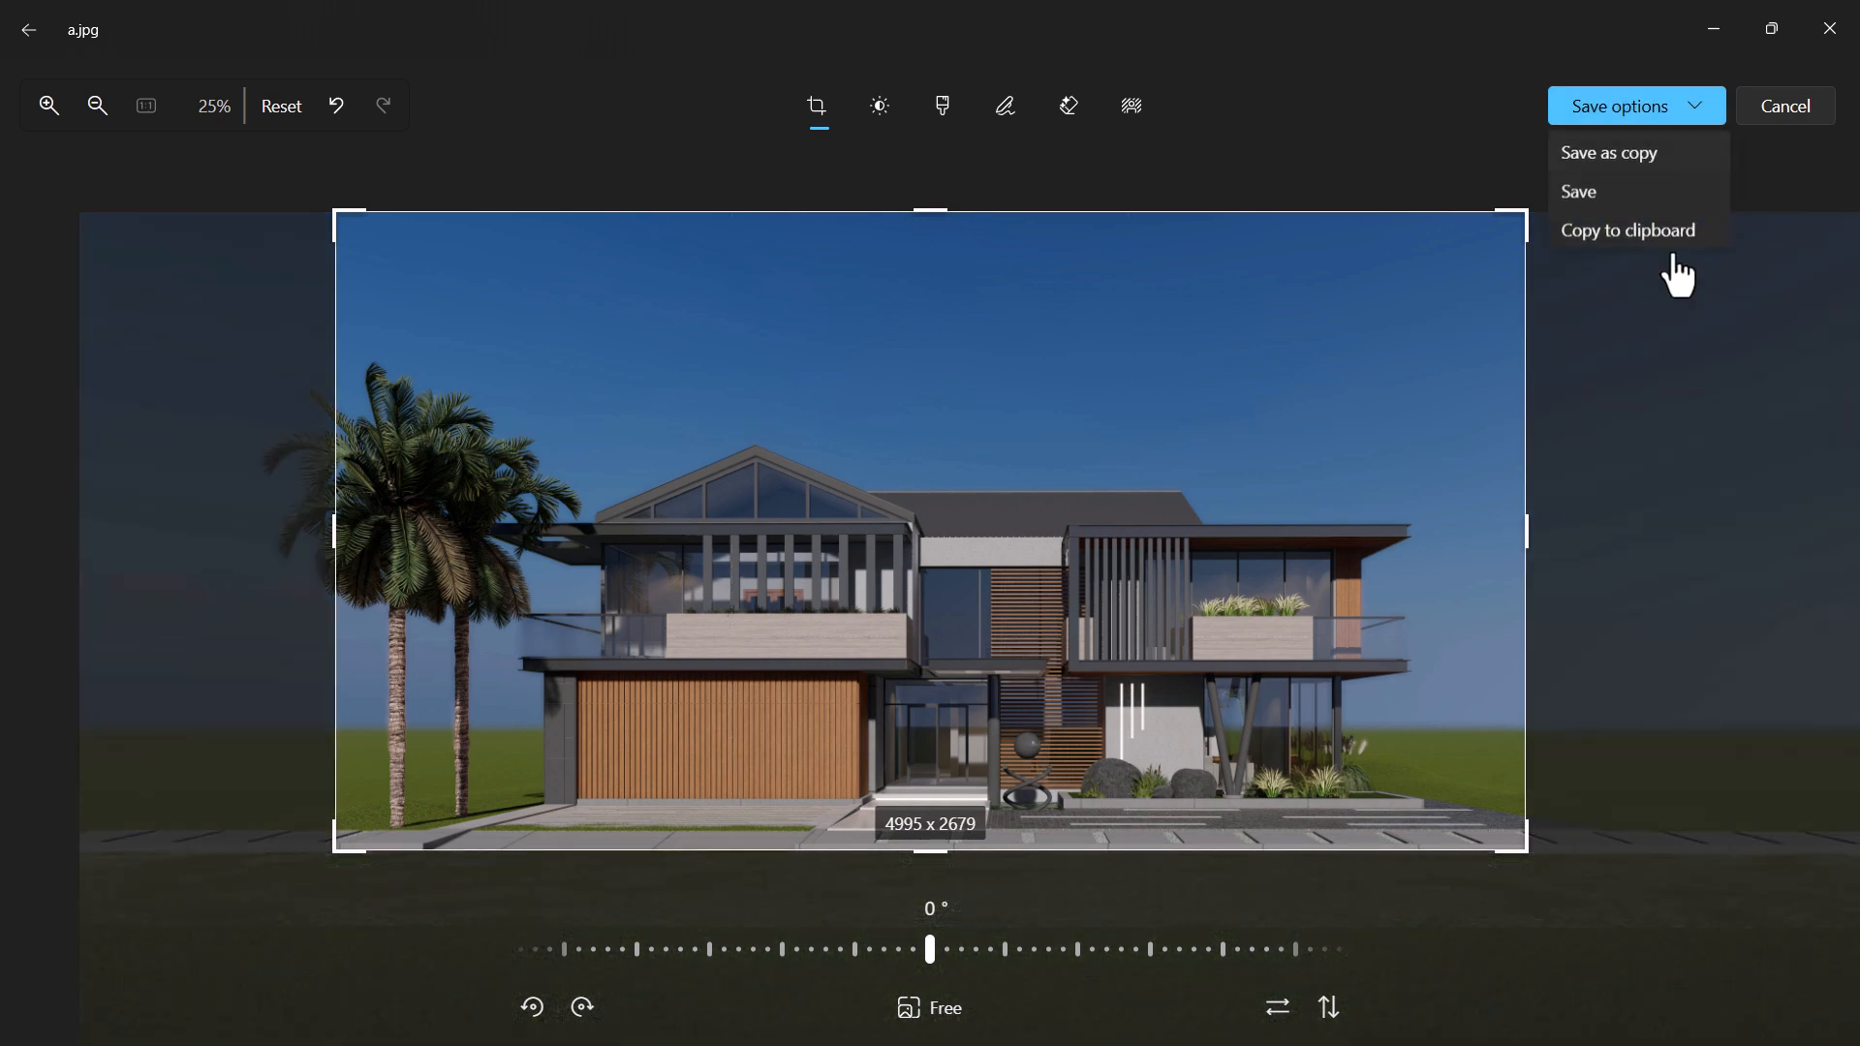
pyautogui.click(1632, 164)
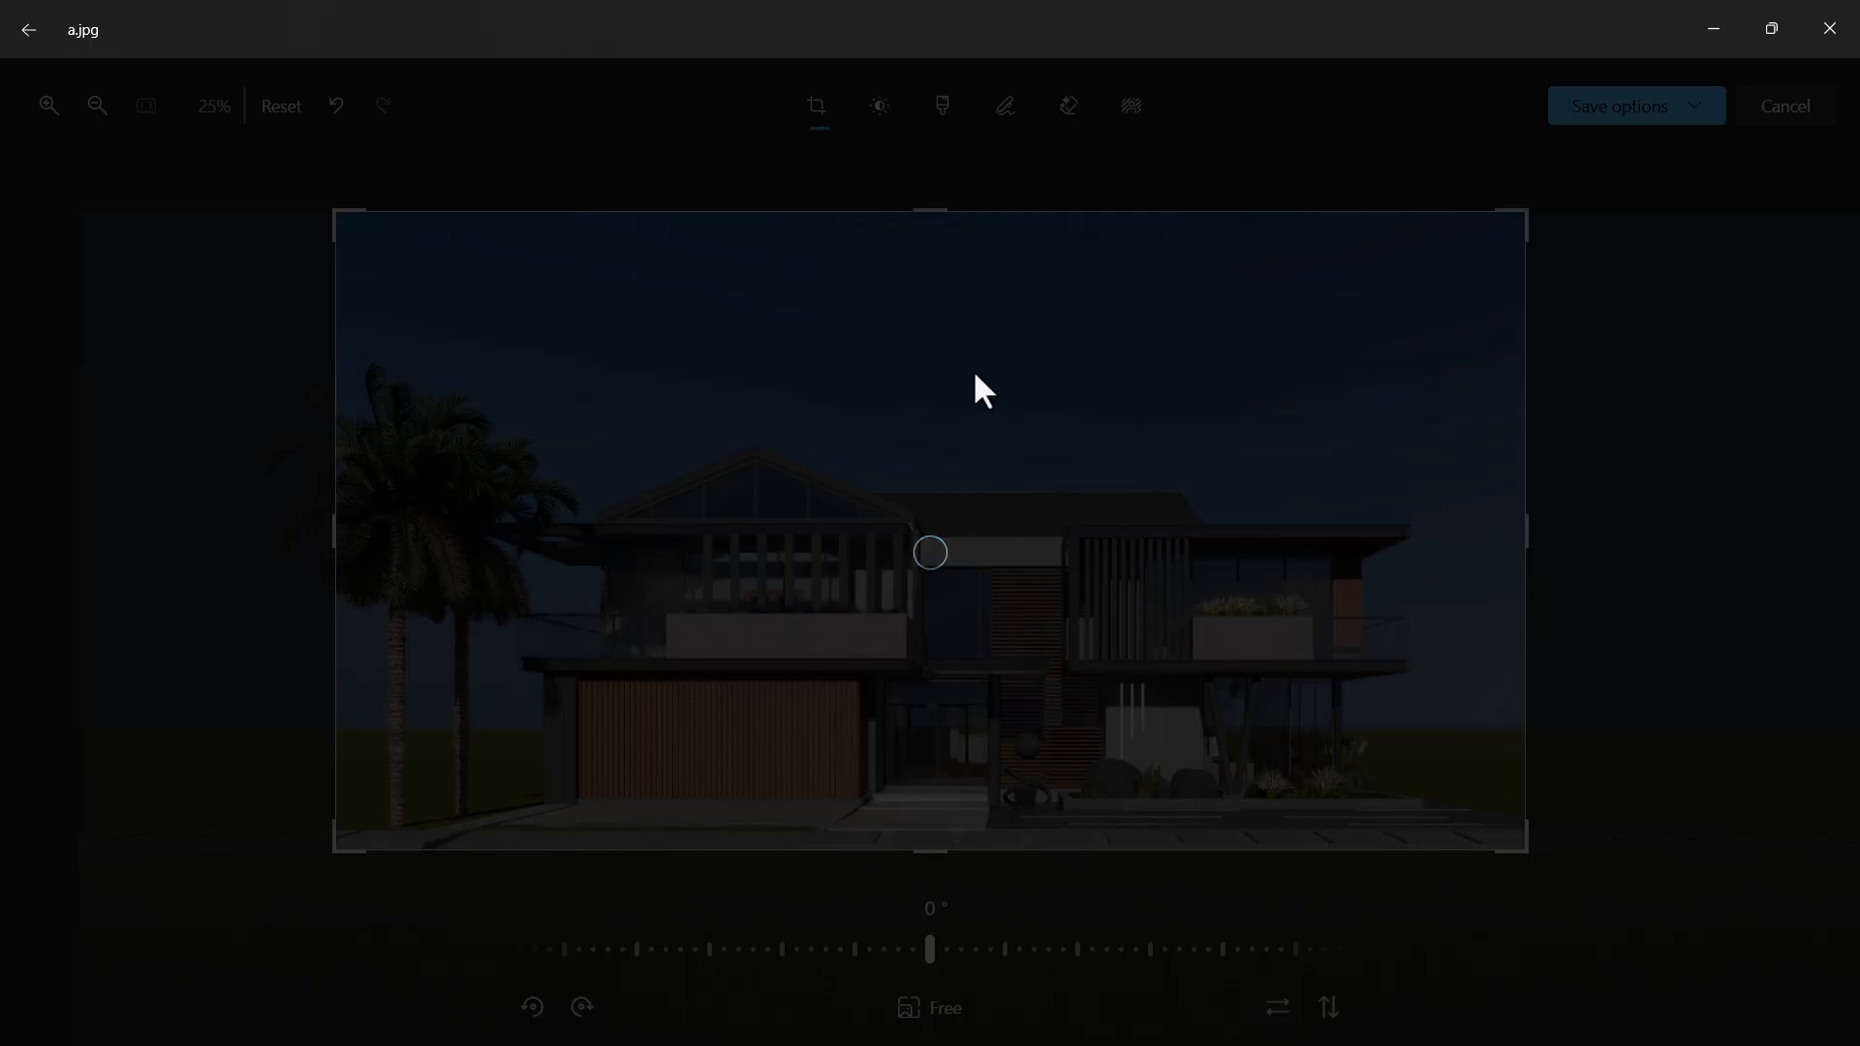
pyautogui.click(204, 405)
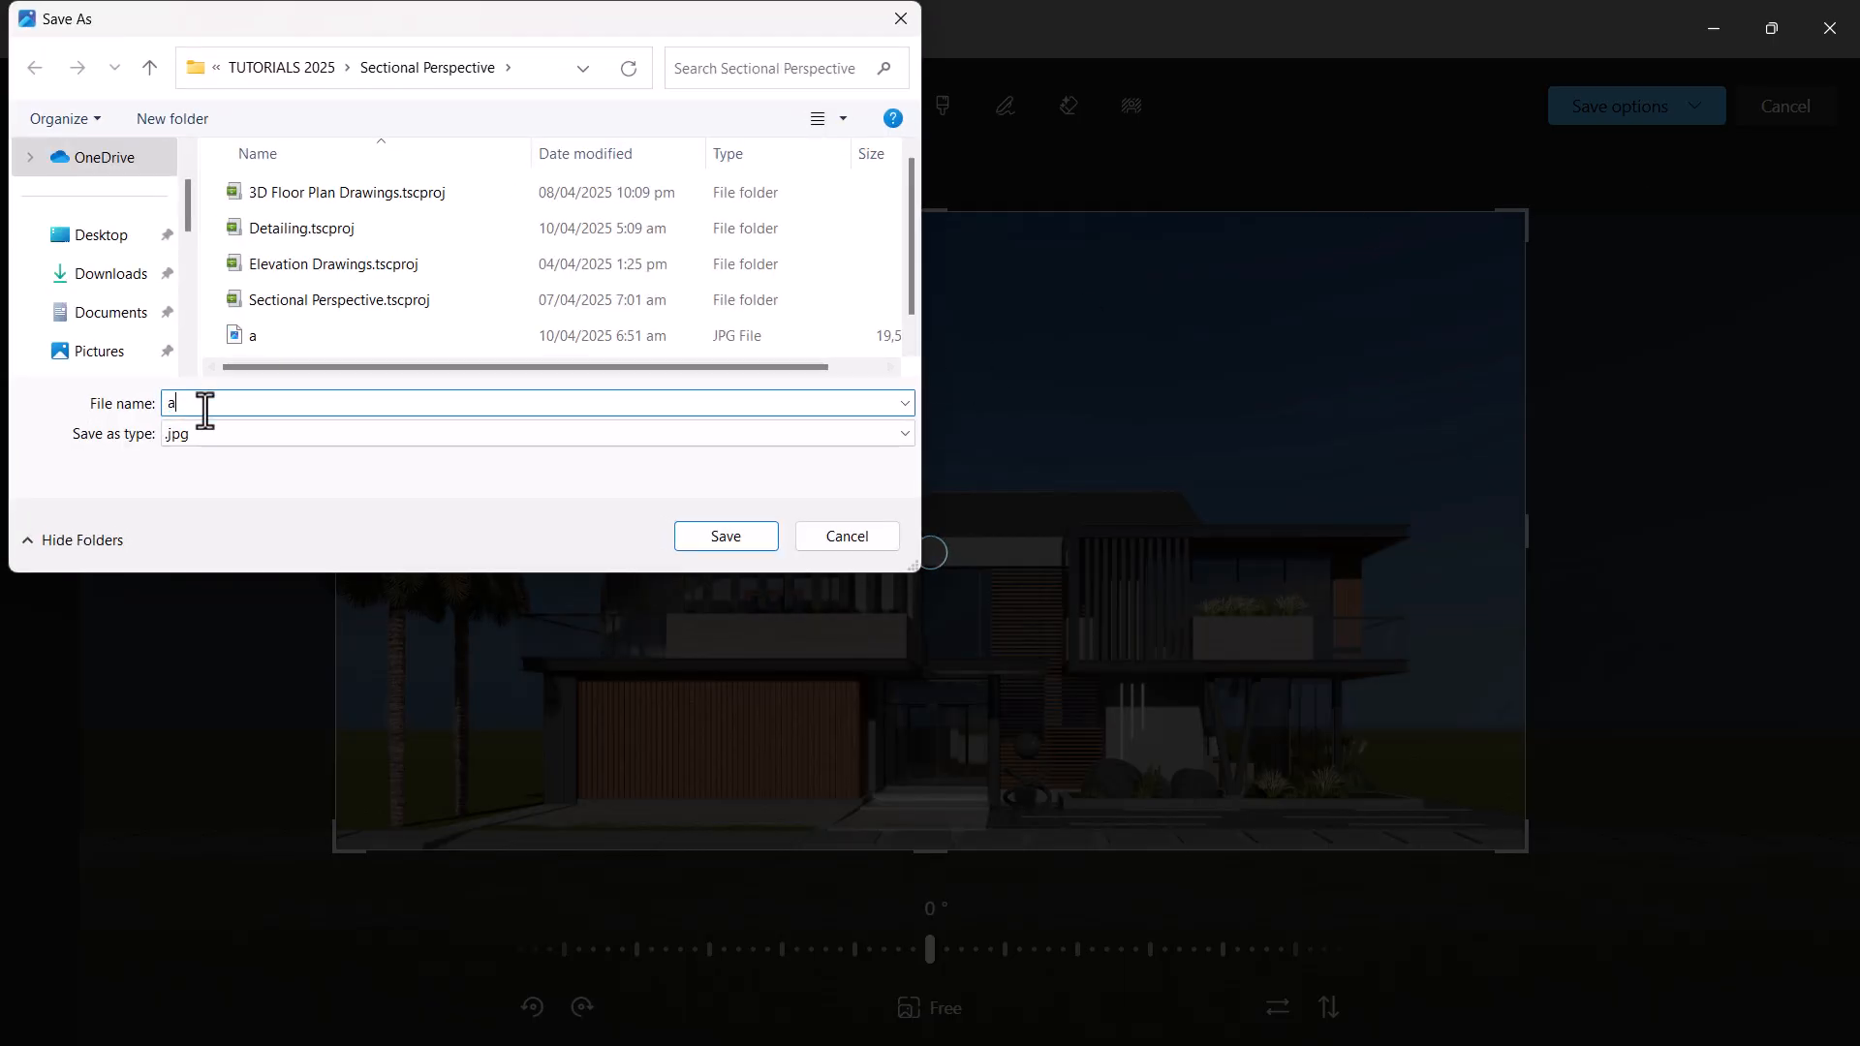
pyautogui.write('.1')
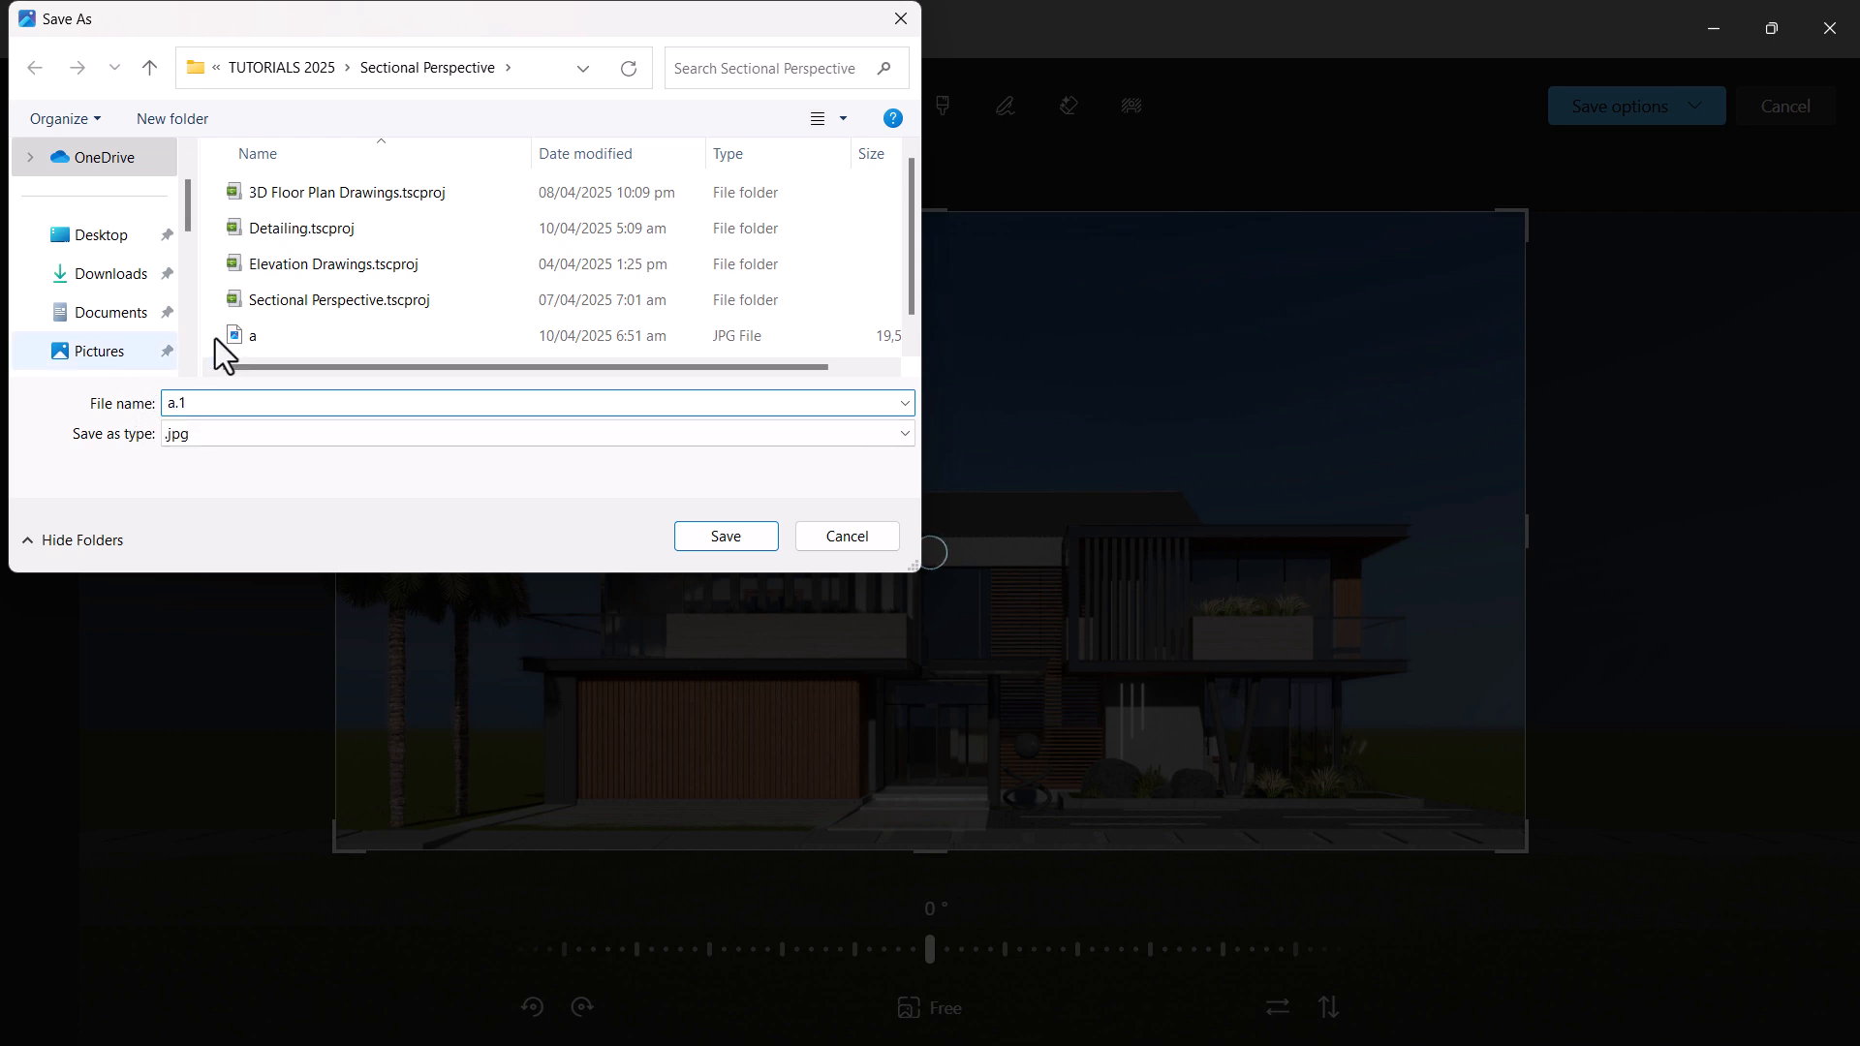
pyautogui.click(374, 334)
pyautogui.click(204, 405)
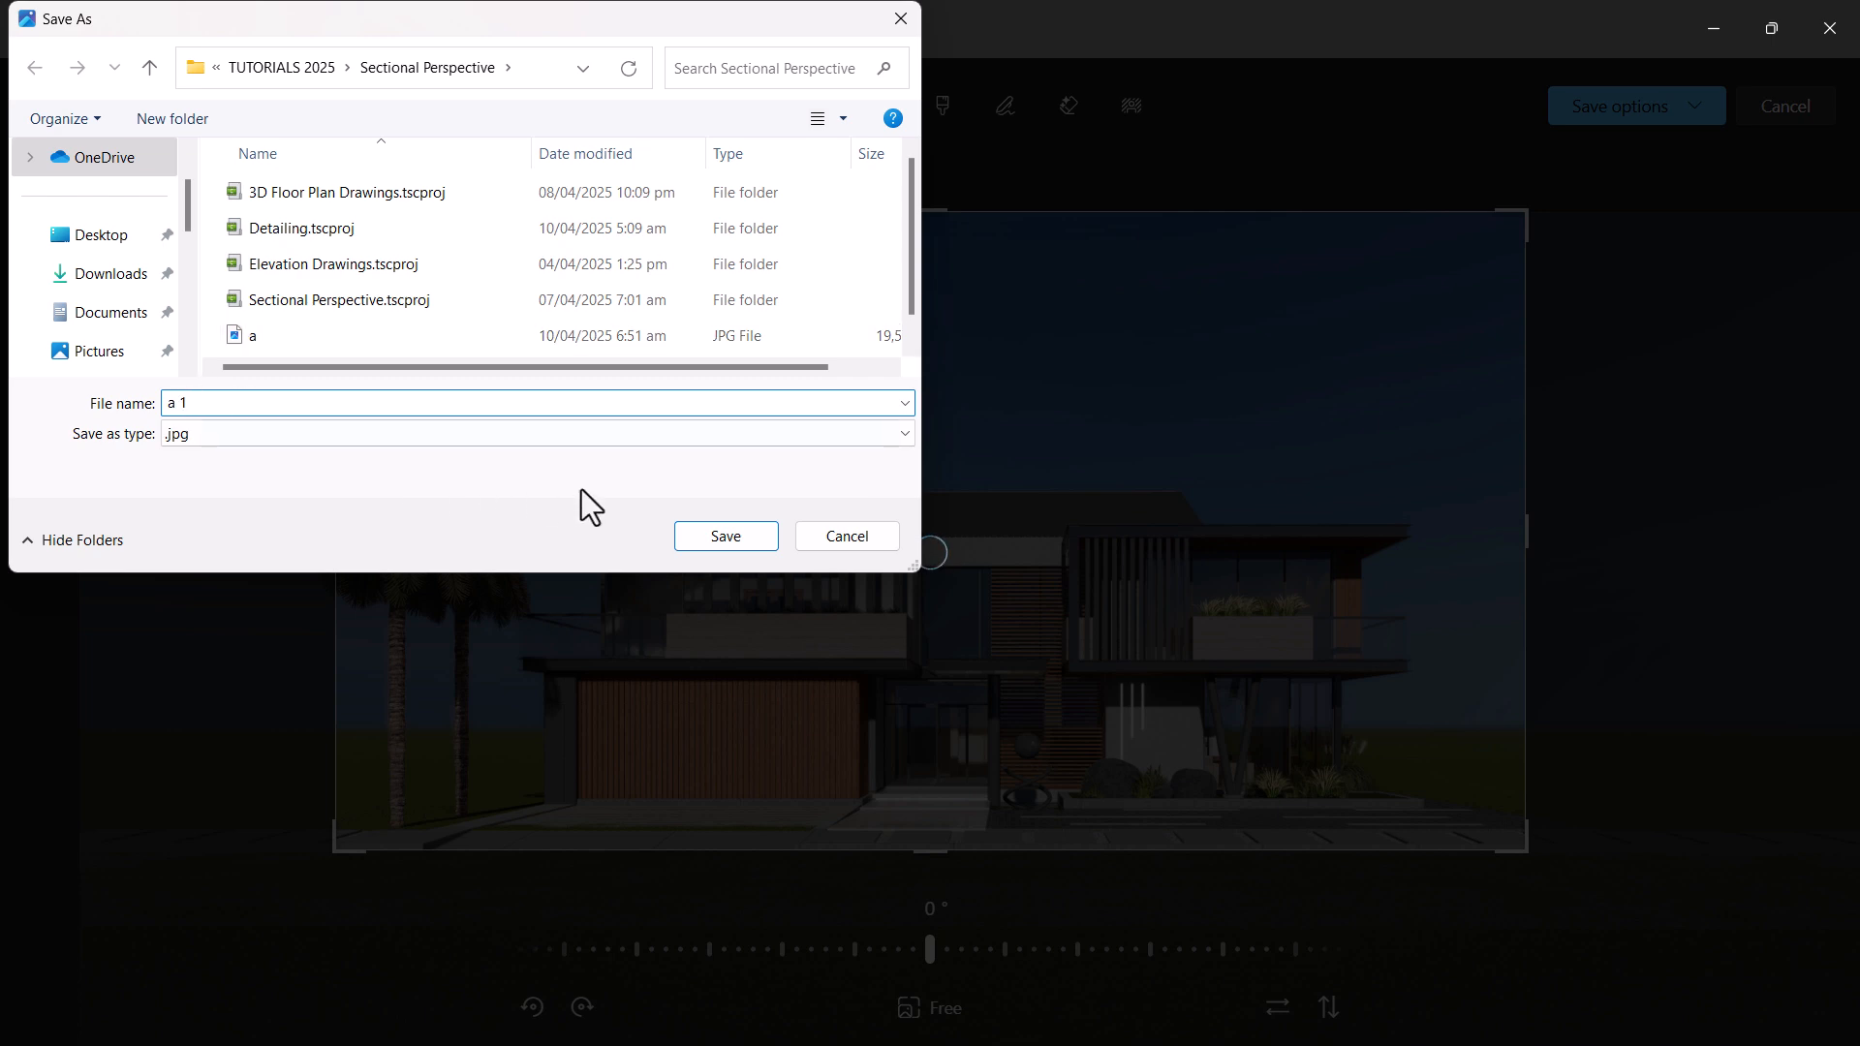
pyautogui.click(725, 534)
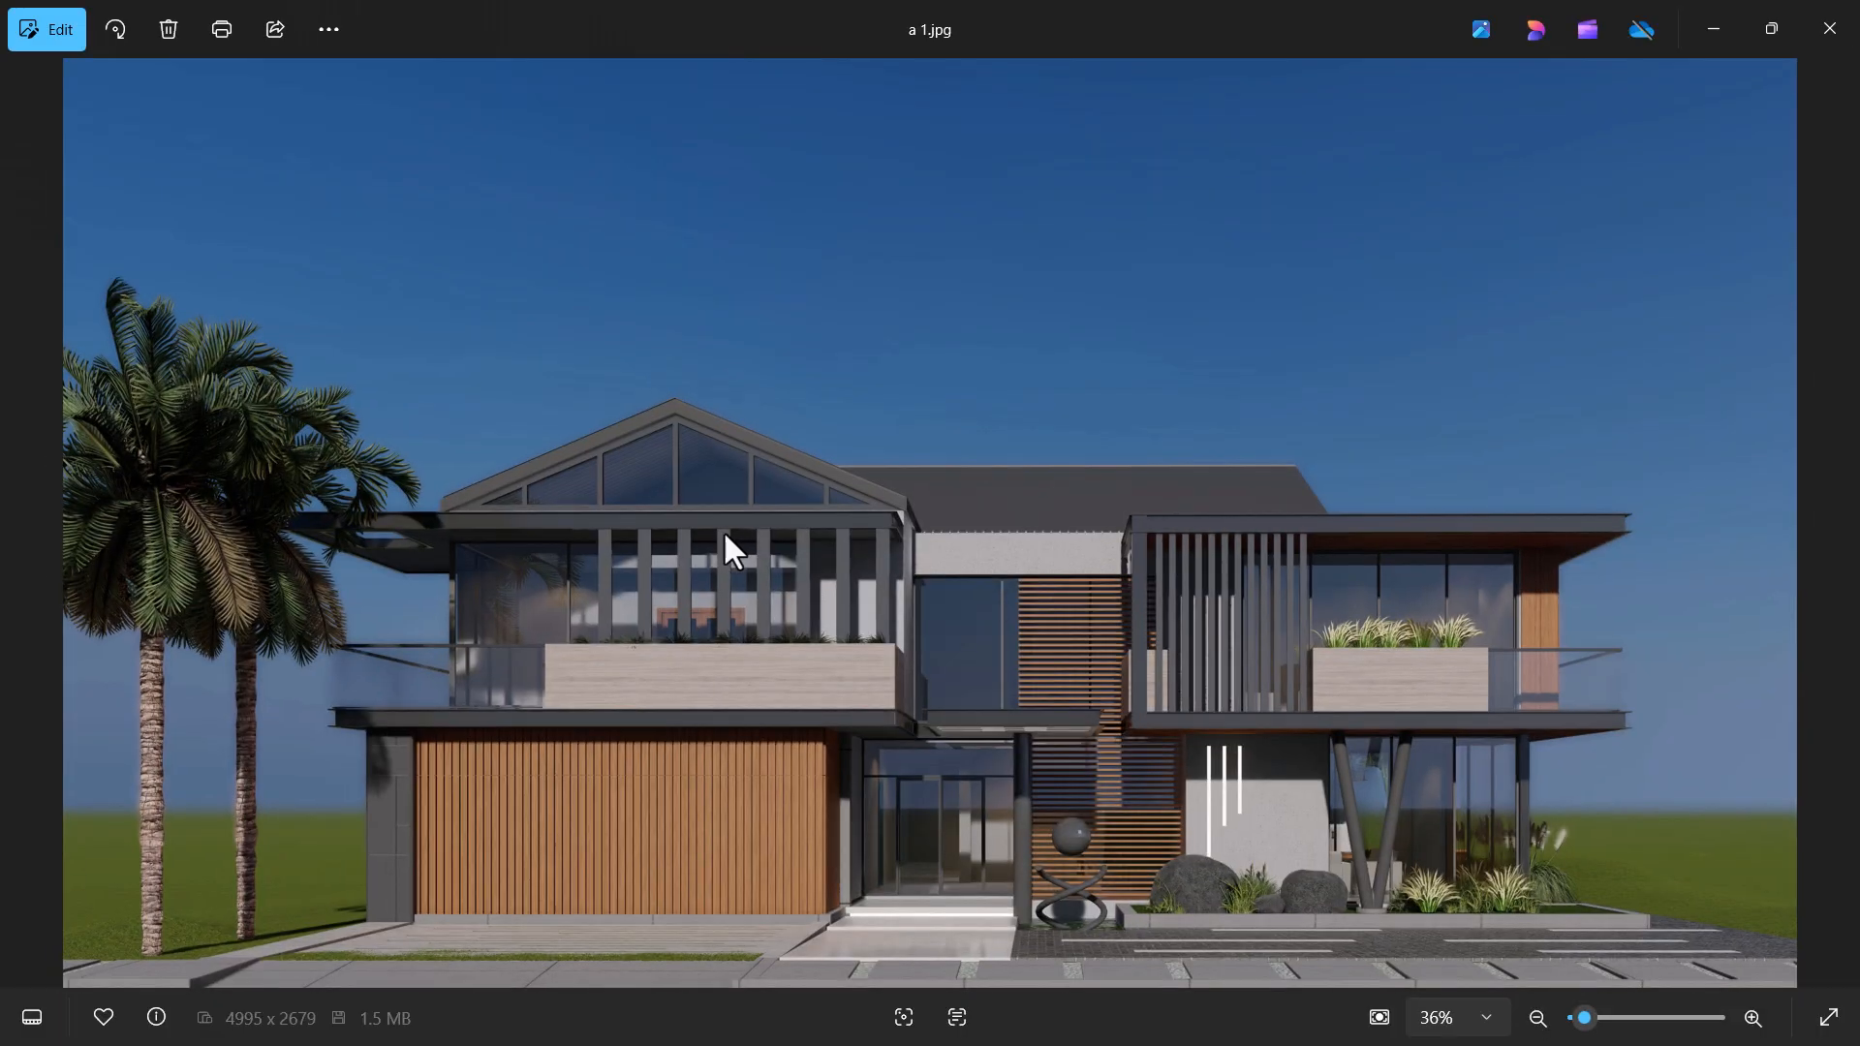
# Inspect the cropped render, close it and place the image file "a 1" on the A.08 layout in Archicad
pyautogui.scroll(2, 1264, 756)
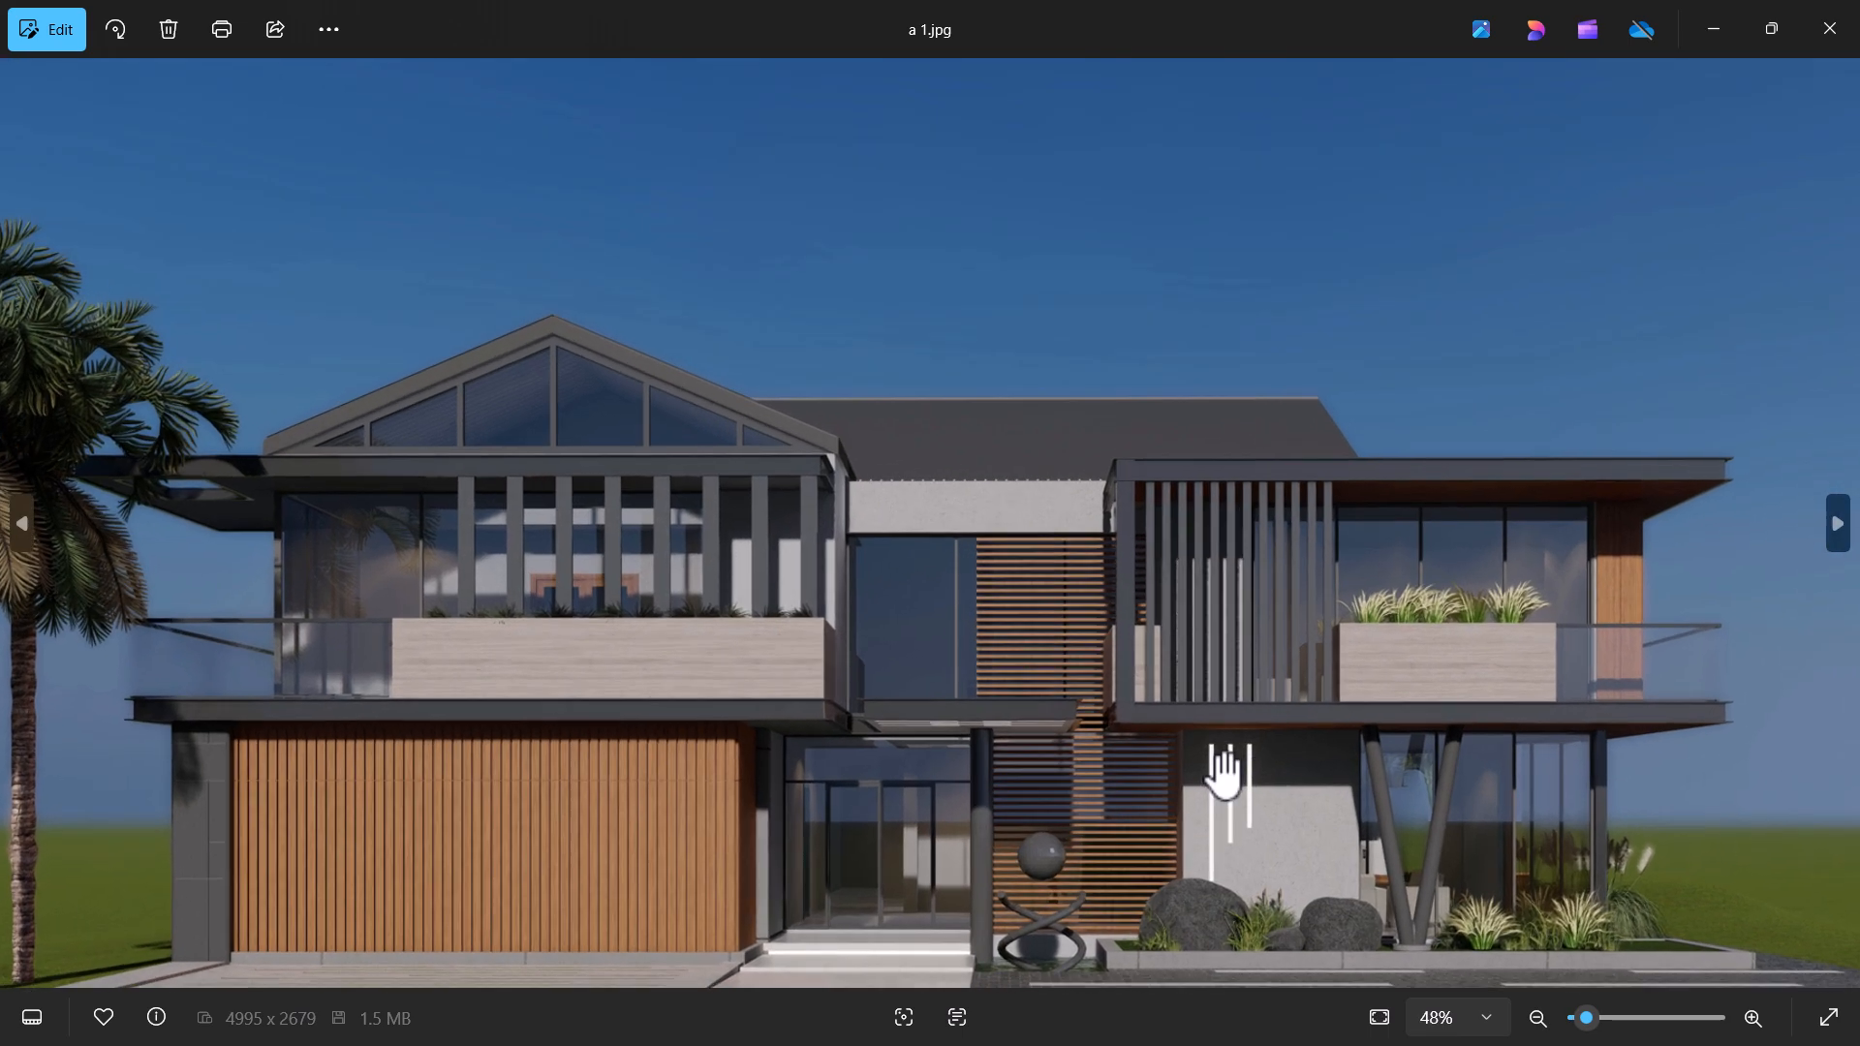
pyautogui.scroll(2, 1225, 772)
pyautogui.scroll(-3, 1774, 121)
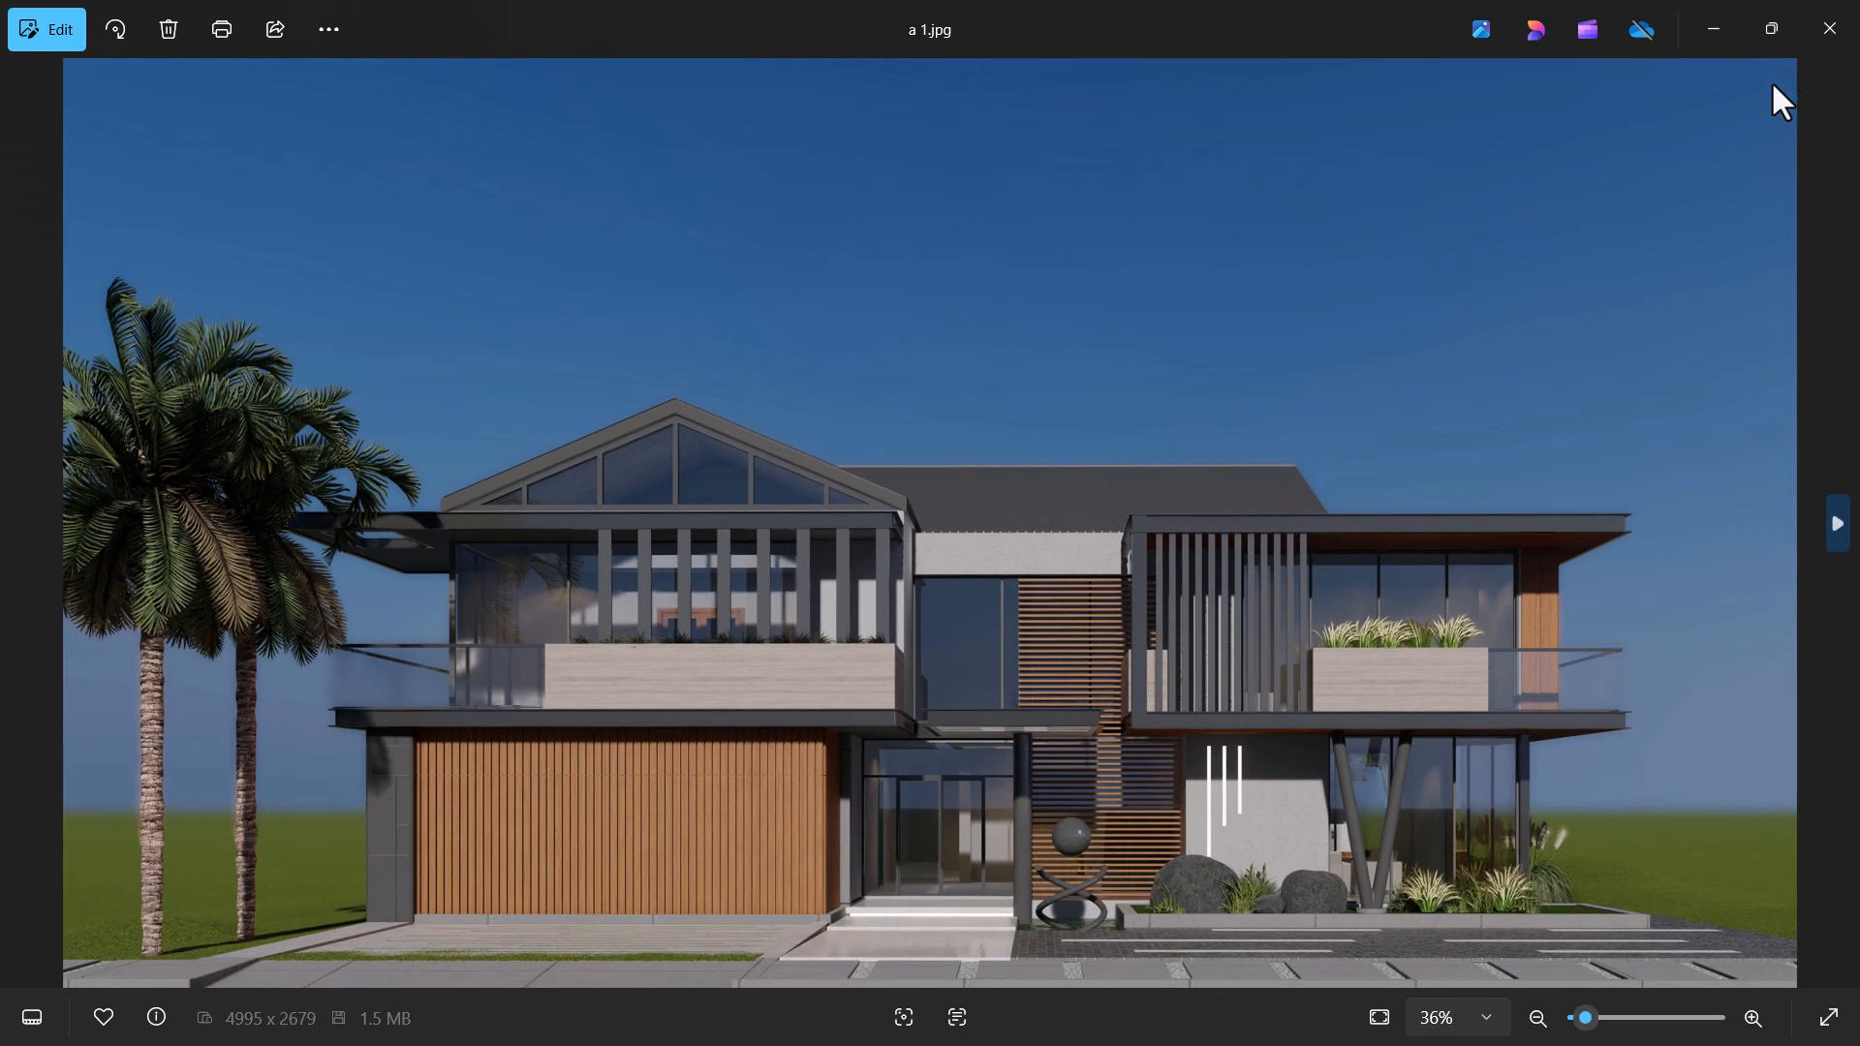
pyautogui.click(1829, 29)
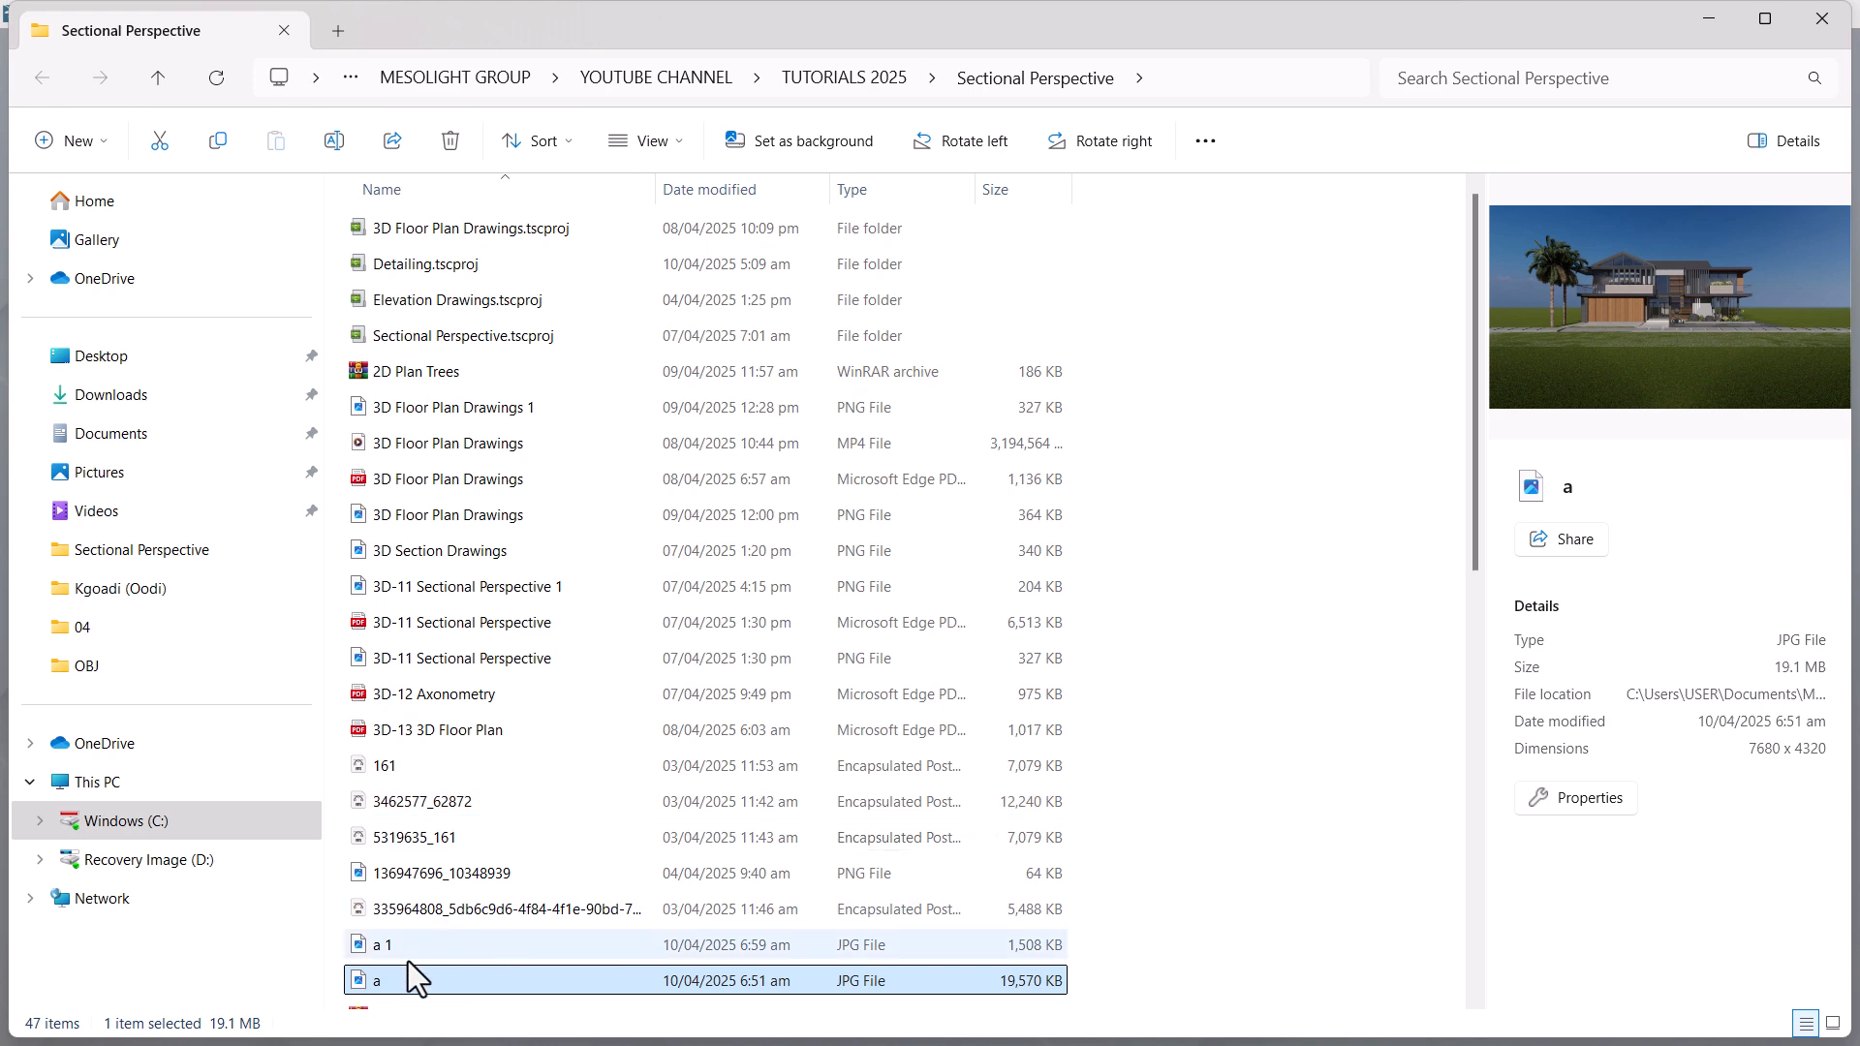
pyautogui.click(372, 950)
pyautogui.moveTo(381, 953); pyautogui.dragTo(955, 434)
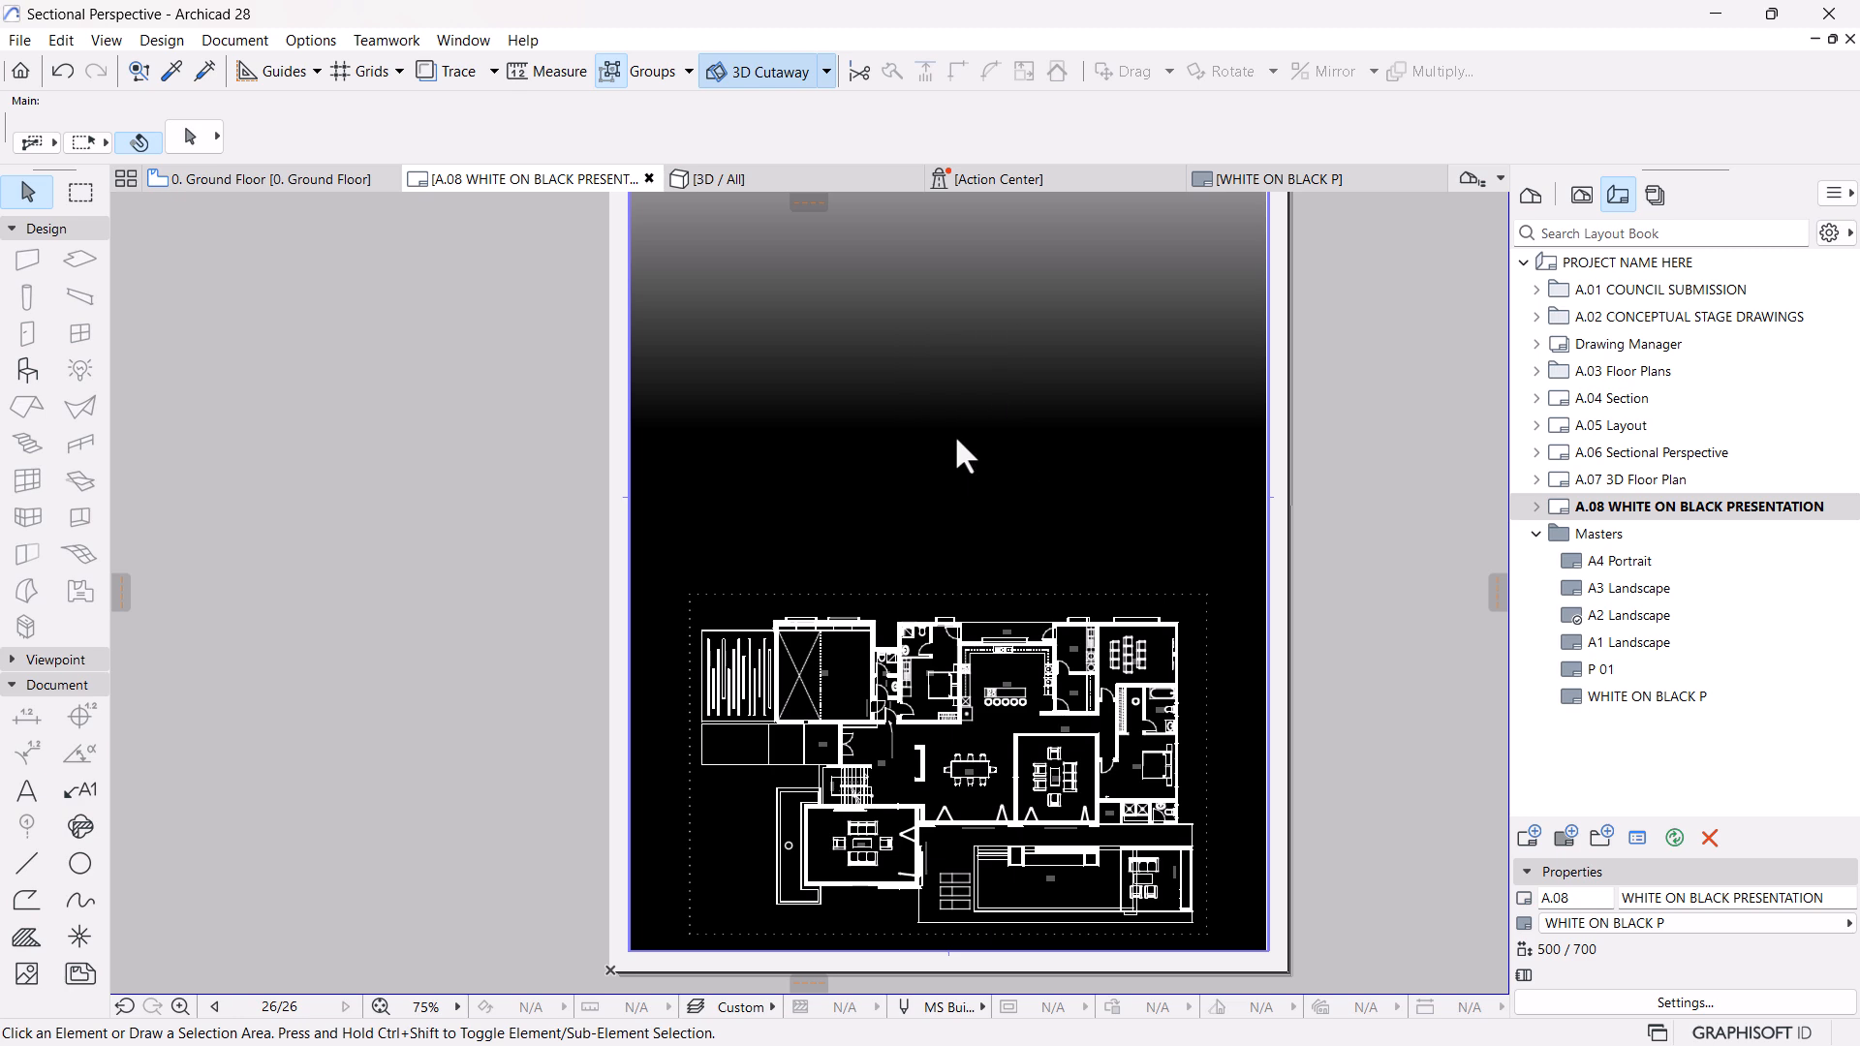
pyautogui.scroll(-5, 714, 532)
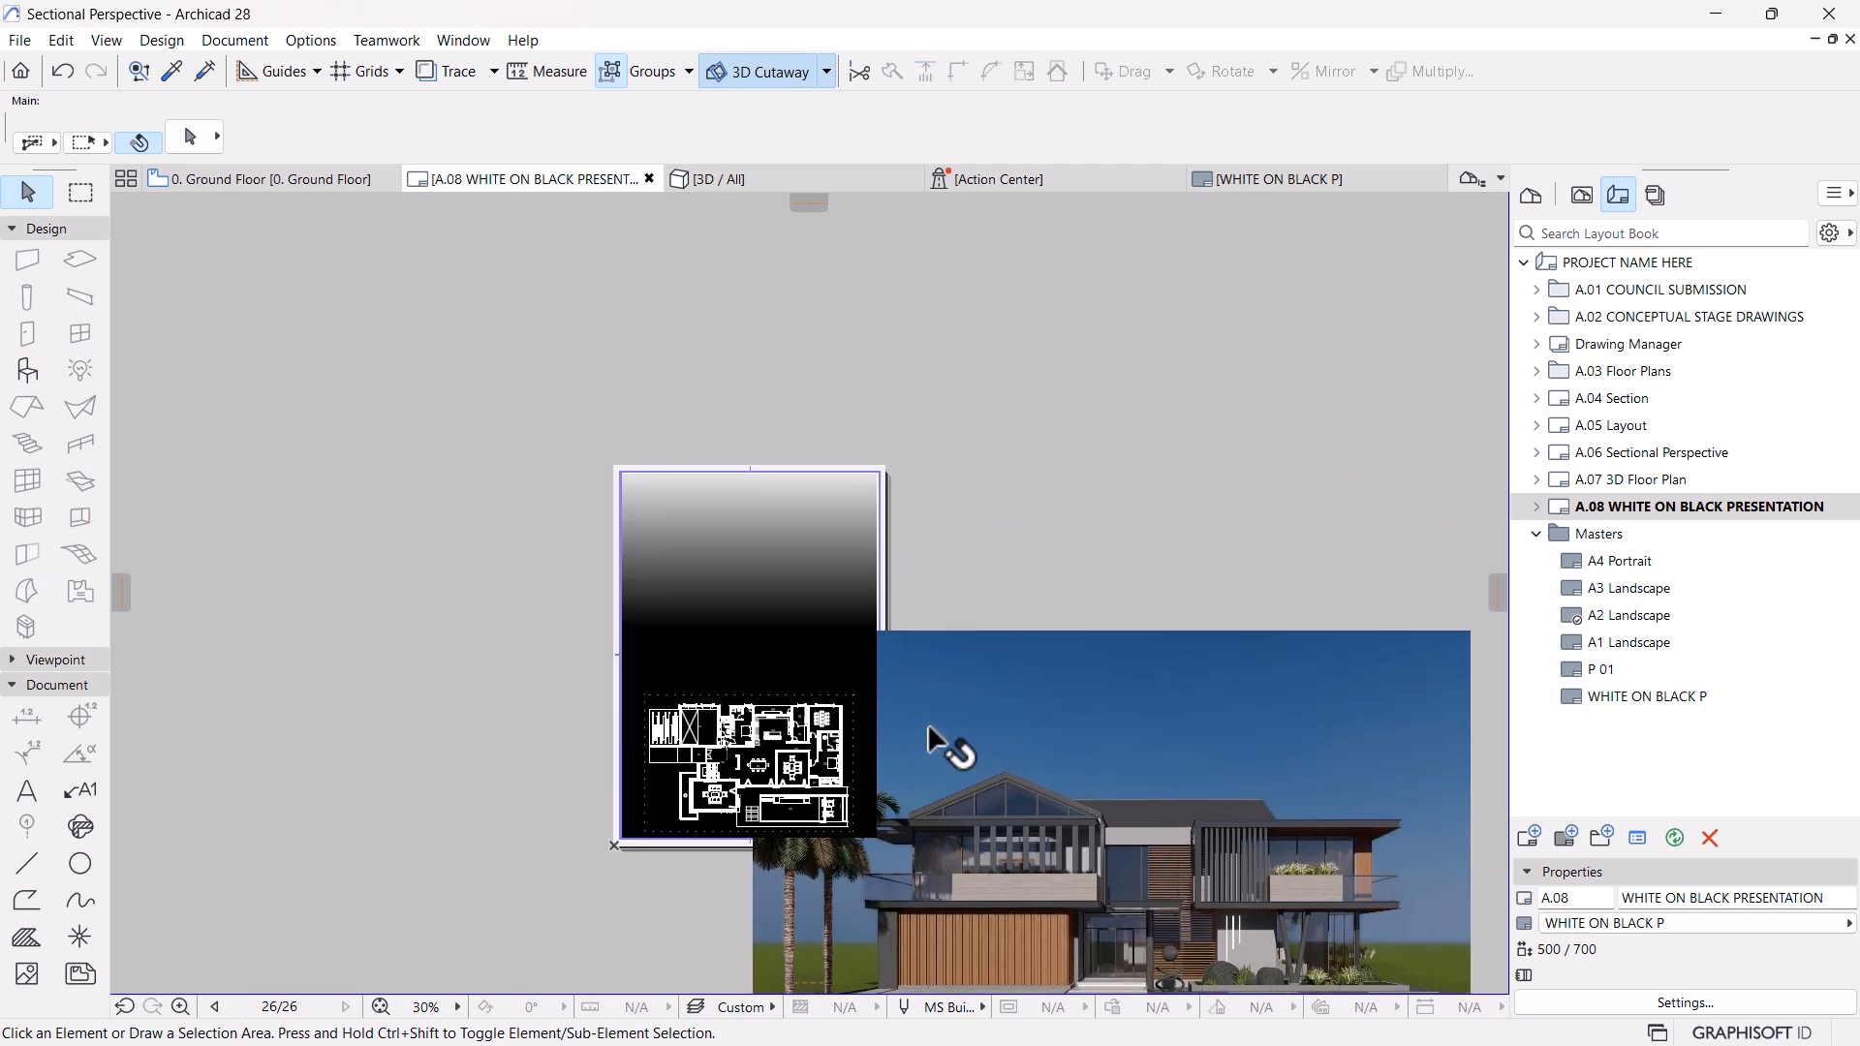
# Move the placed house image so its upper-left corner meets the upper-left corner of the layout's drawing area
pyautogui.click(927, 741)
pyautogui.hotkey('ctrl', 'd')
pyautogui.click(753, 631)
pyautogui.click(621, 473)
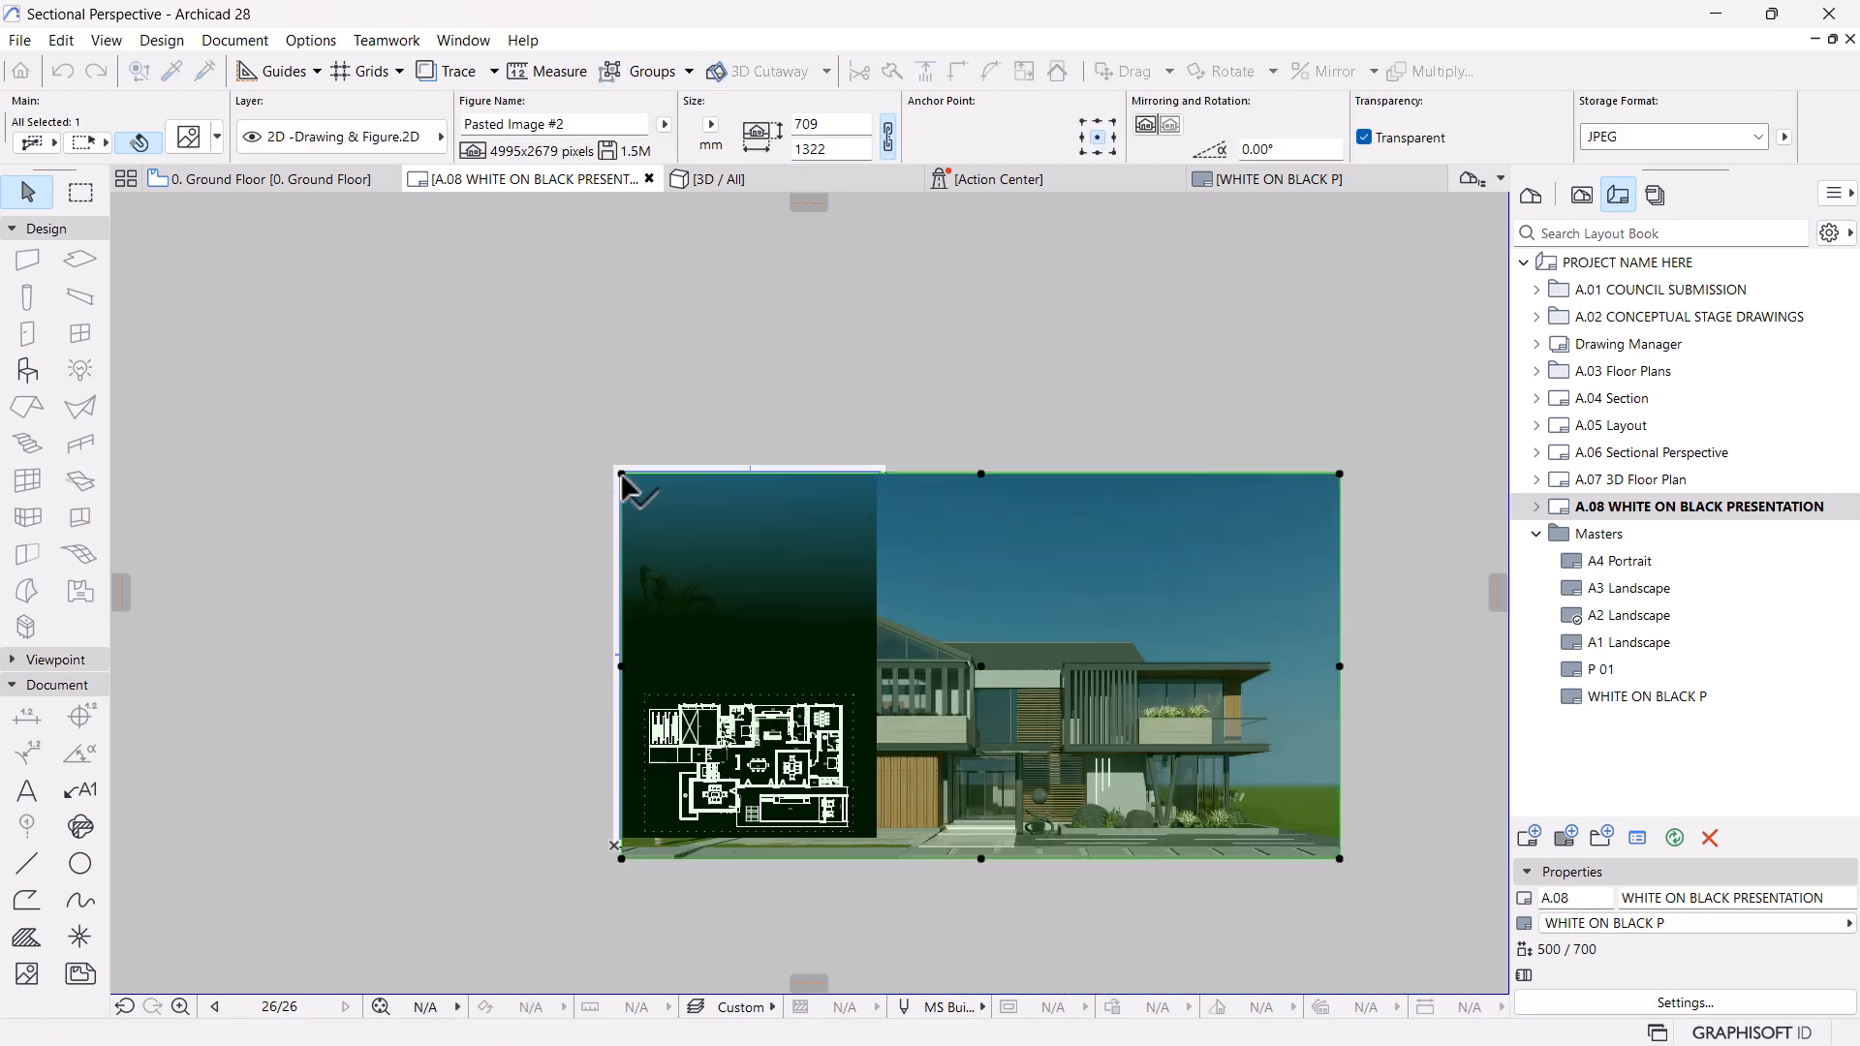
# Resize the house image from its upper-left corner so its width matches the layout's drawing area
pyautogui.hotkey('ctrl', 'k')
pyautogui.press('Return')
pyautogui.click(621, 474)
pyautogui.click(1340, 473)
pyautogui.scroll(5, 877, 456)
pyautogui.click(880, 523)
pyautogui.click(1071, 445)
# Examine how the linear gradient fill and the solid black fill blend the house image into the sheet around the floor plan
pyautogui.scroll(-5, 1071, 442)
pyautogui.moveTo(1033, 579); pyautogui.dragTo(1046, 449, button='middle')
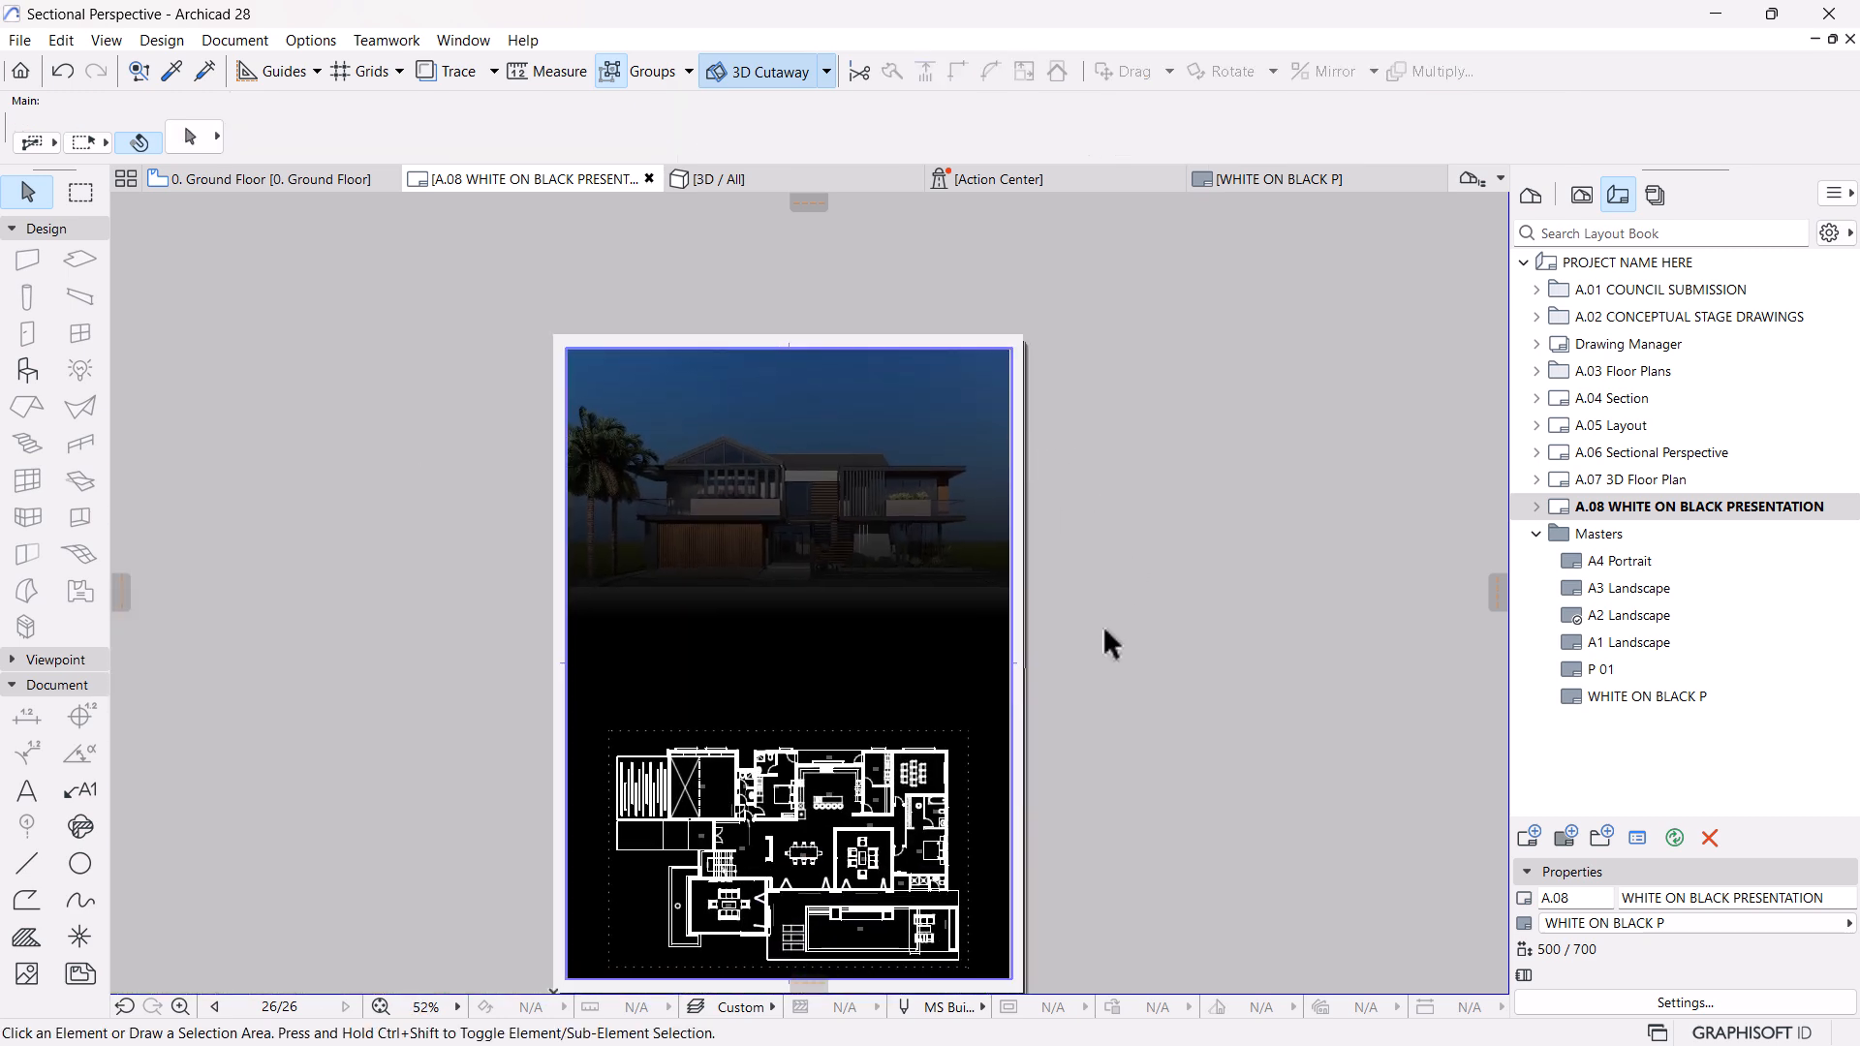
pyautogui.scroll(2, 828, 502)
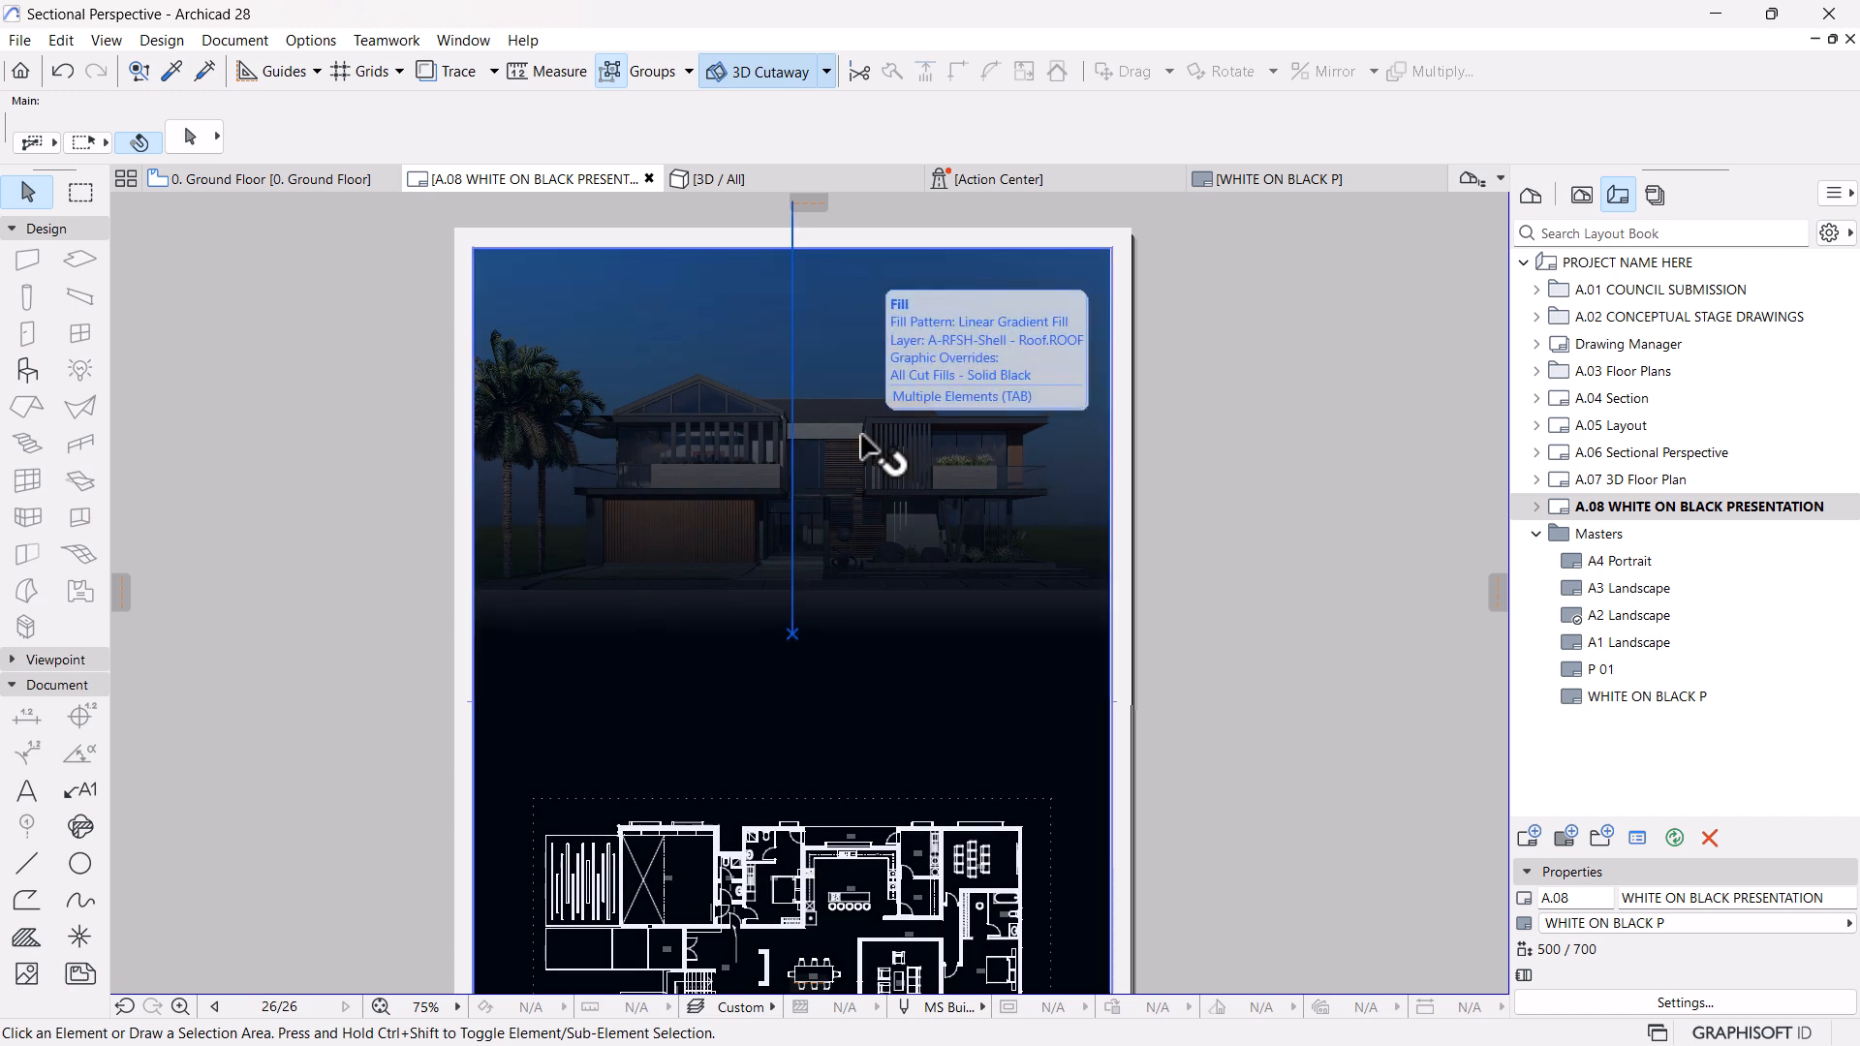
pyautogui.click(927, 362)
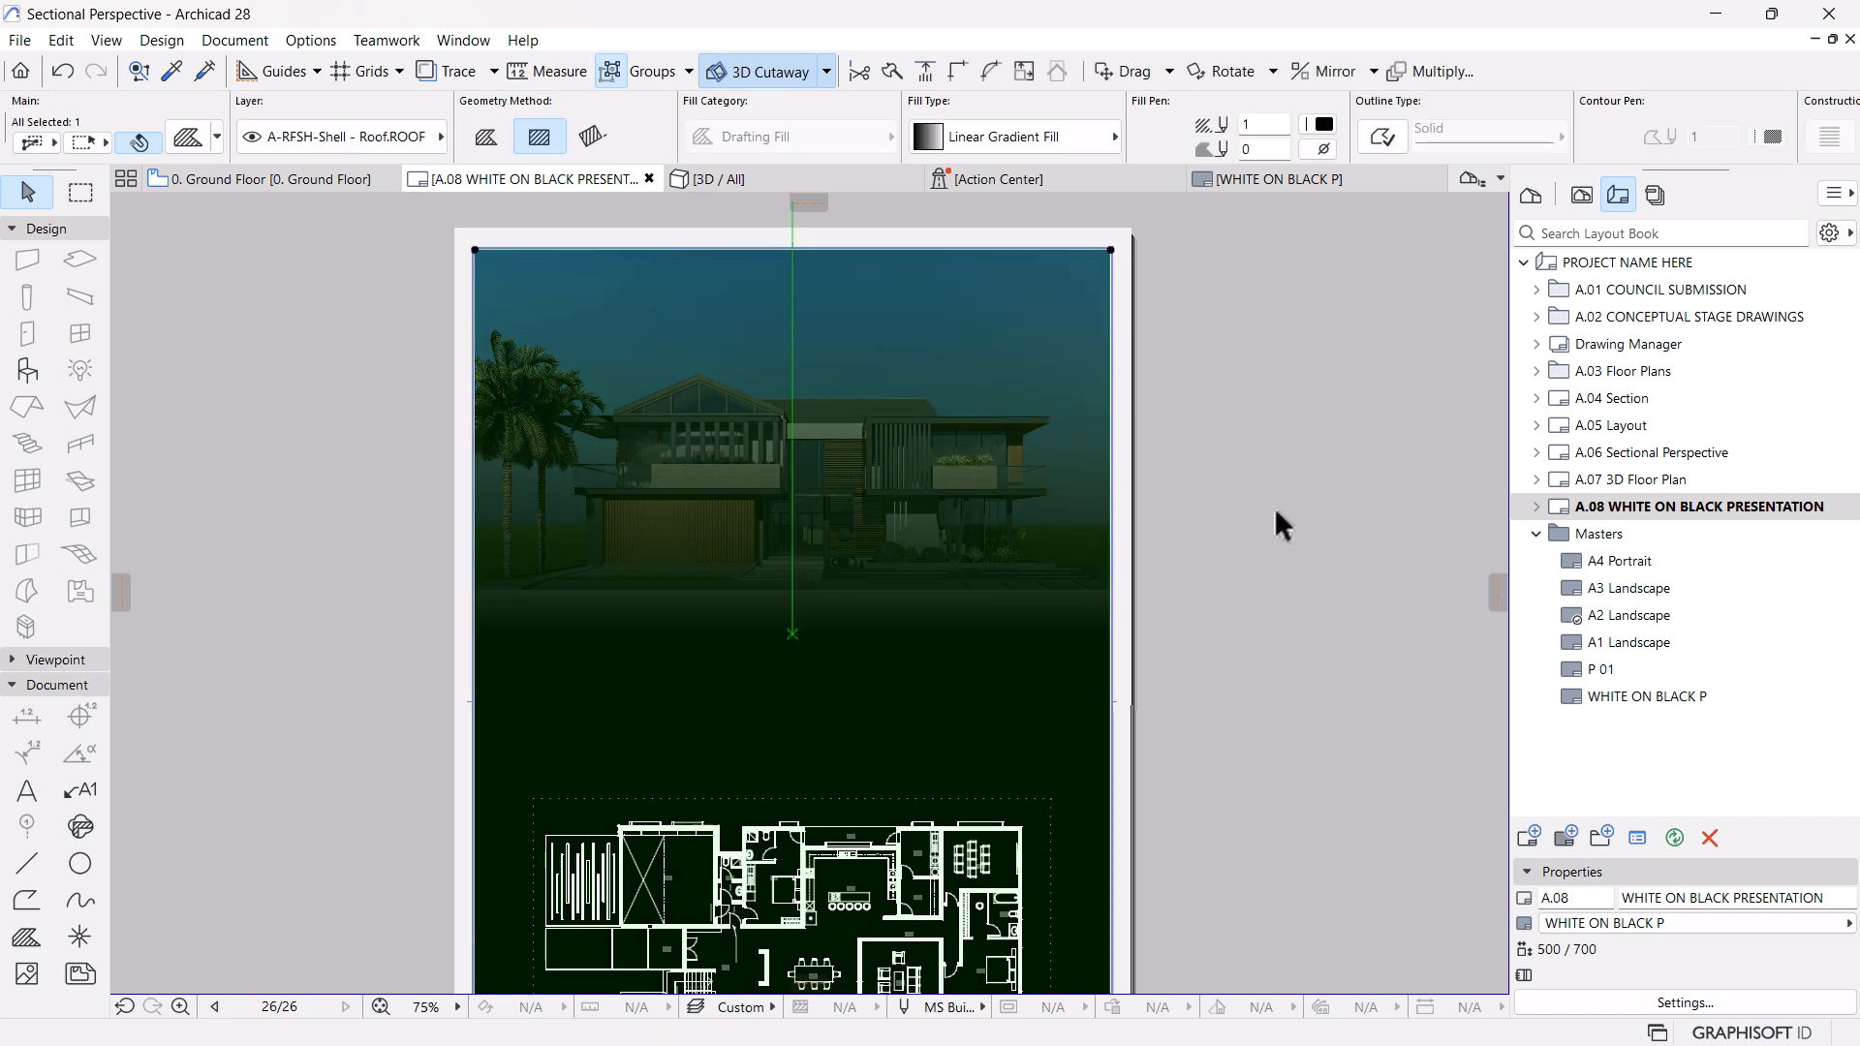
pyautogui.scroll(-3, 946, 377)
pyautogui.click(1161, 398)
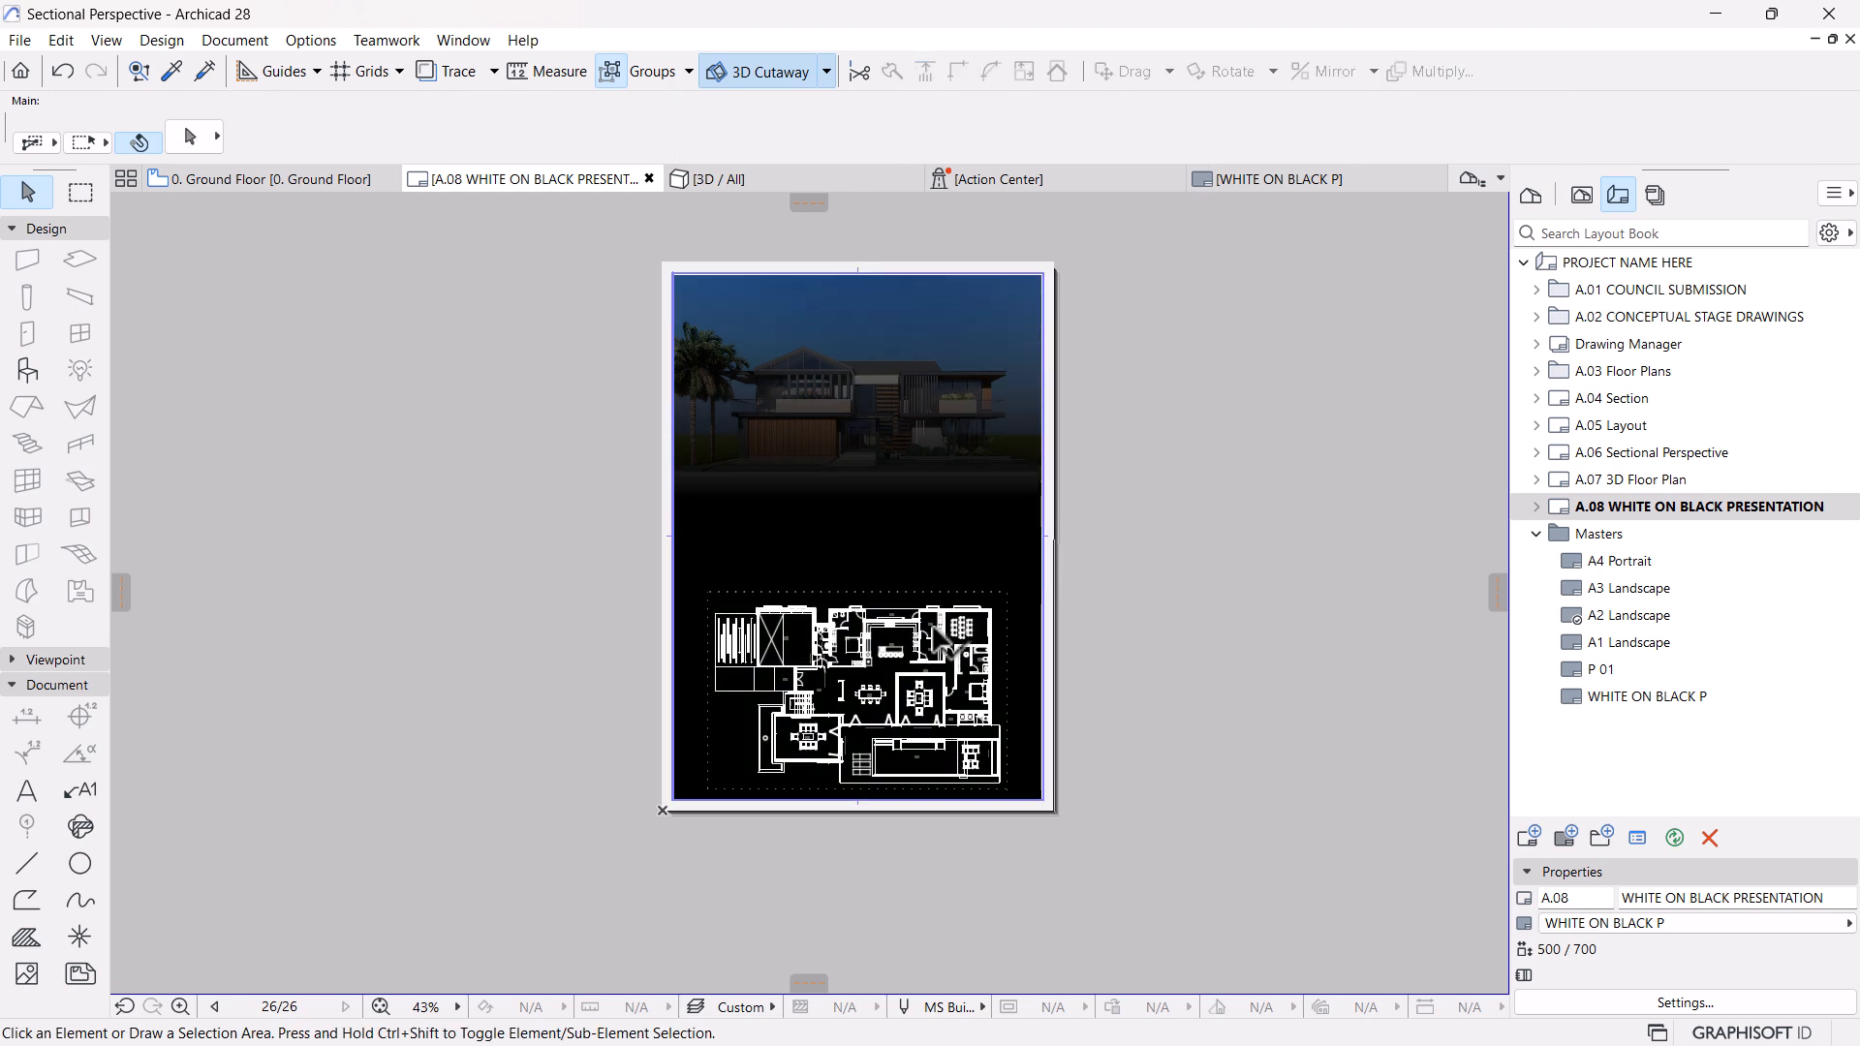
pyautogui.scroll(3, 877, 547)
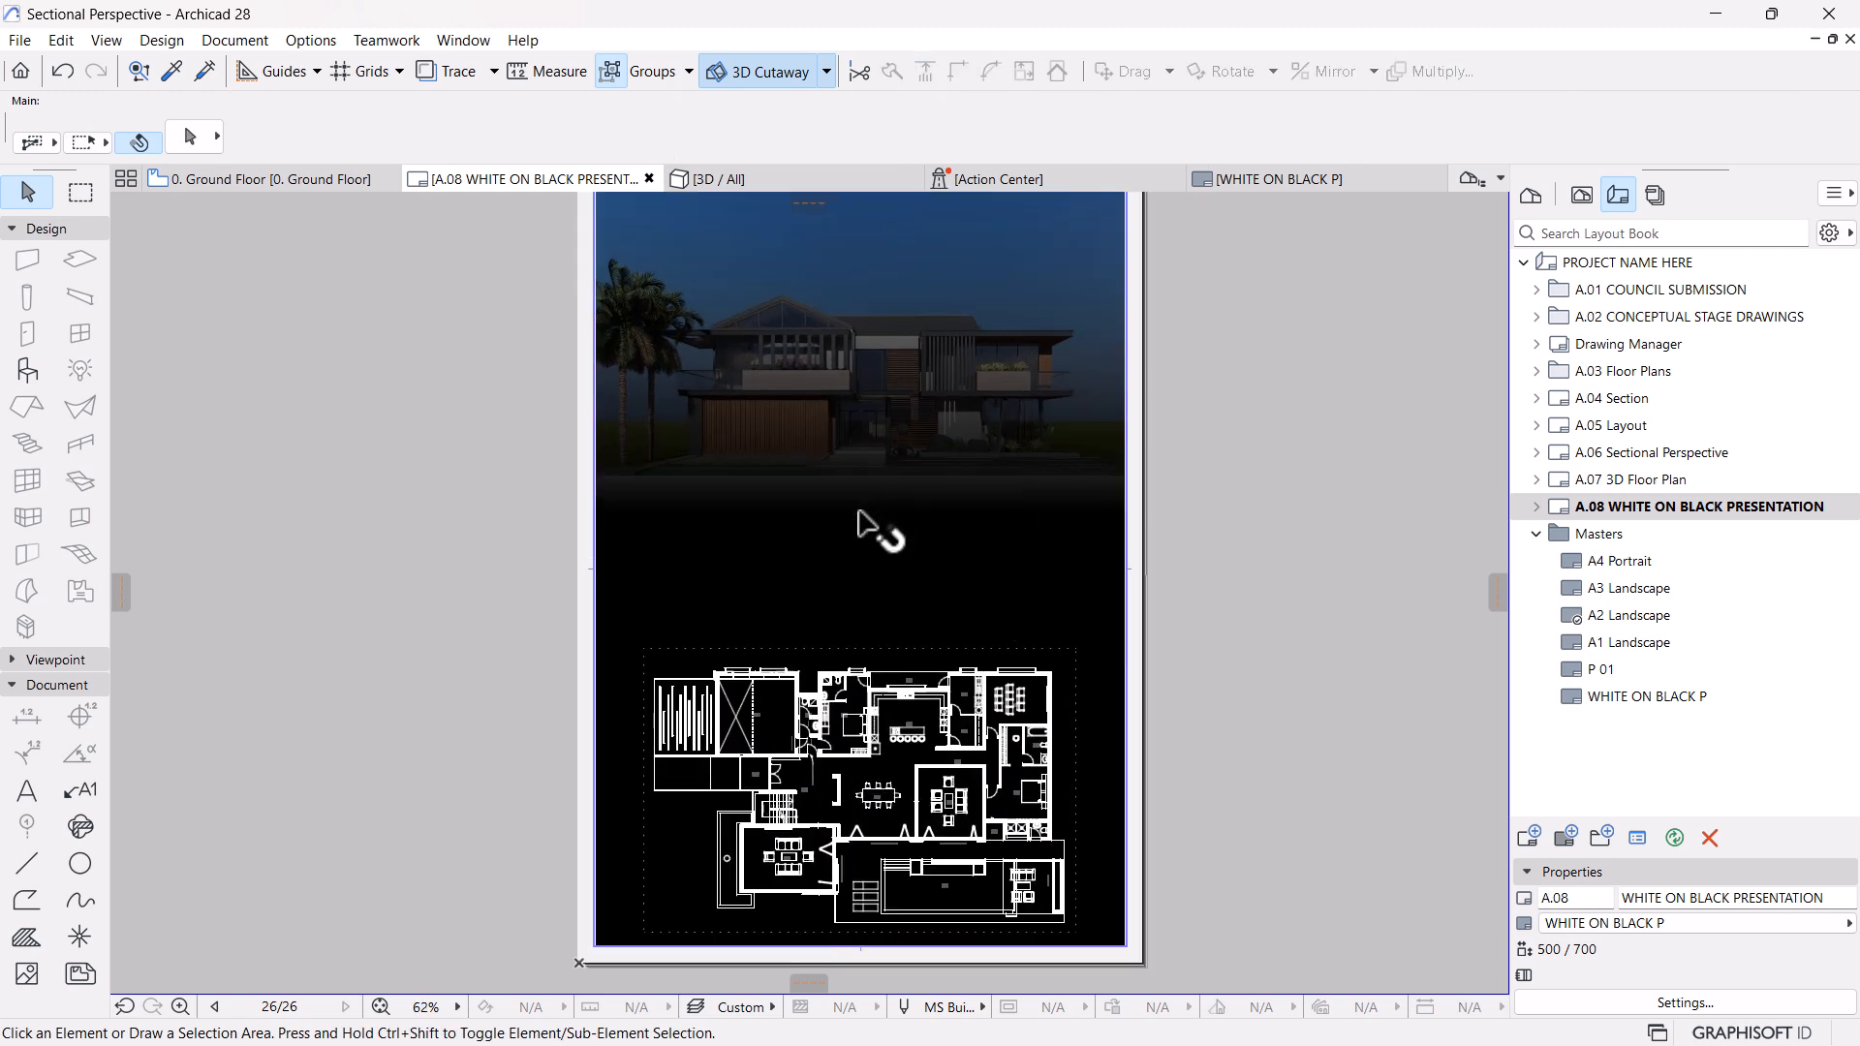
pyautogui.click(861, 514)
pyautogui.click(1217, 566)
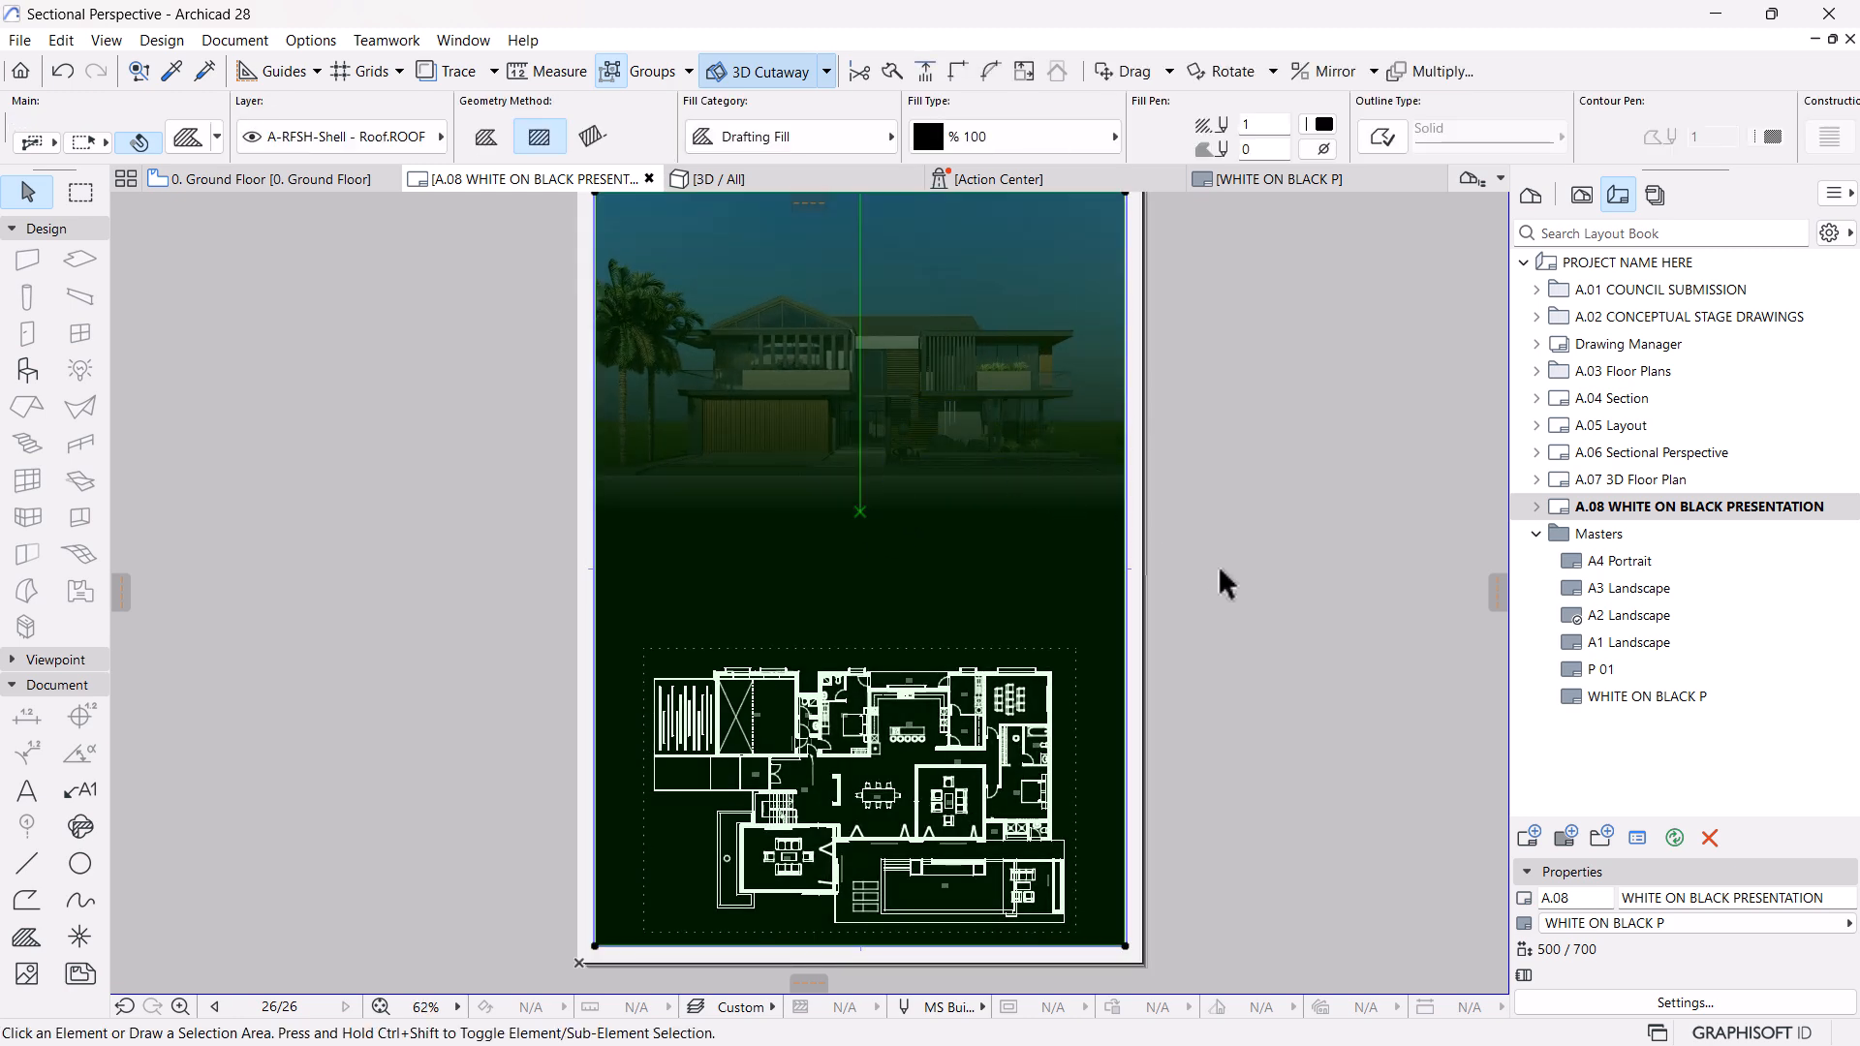
pyautogui.scroll(-1, 1150, 593)
pyautogui.scroll(1, 950, 416)
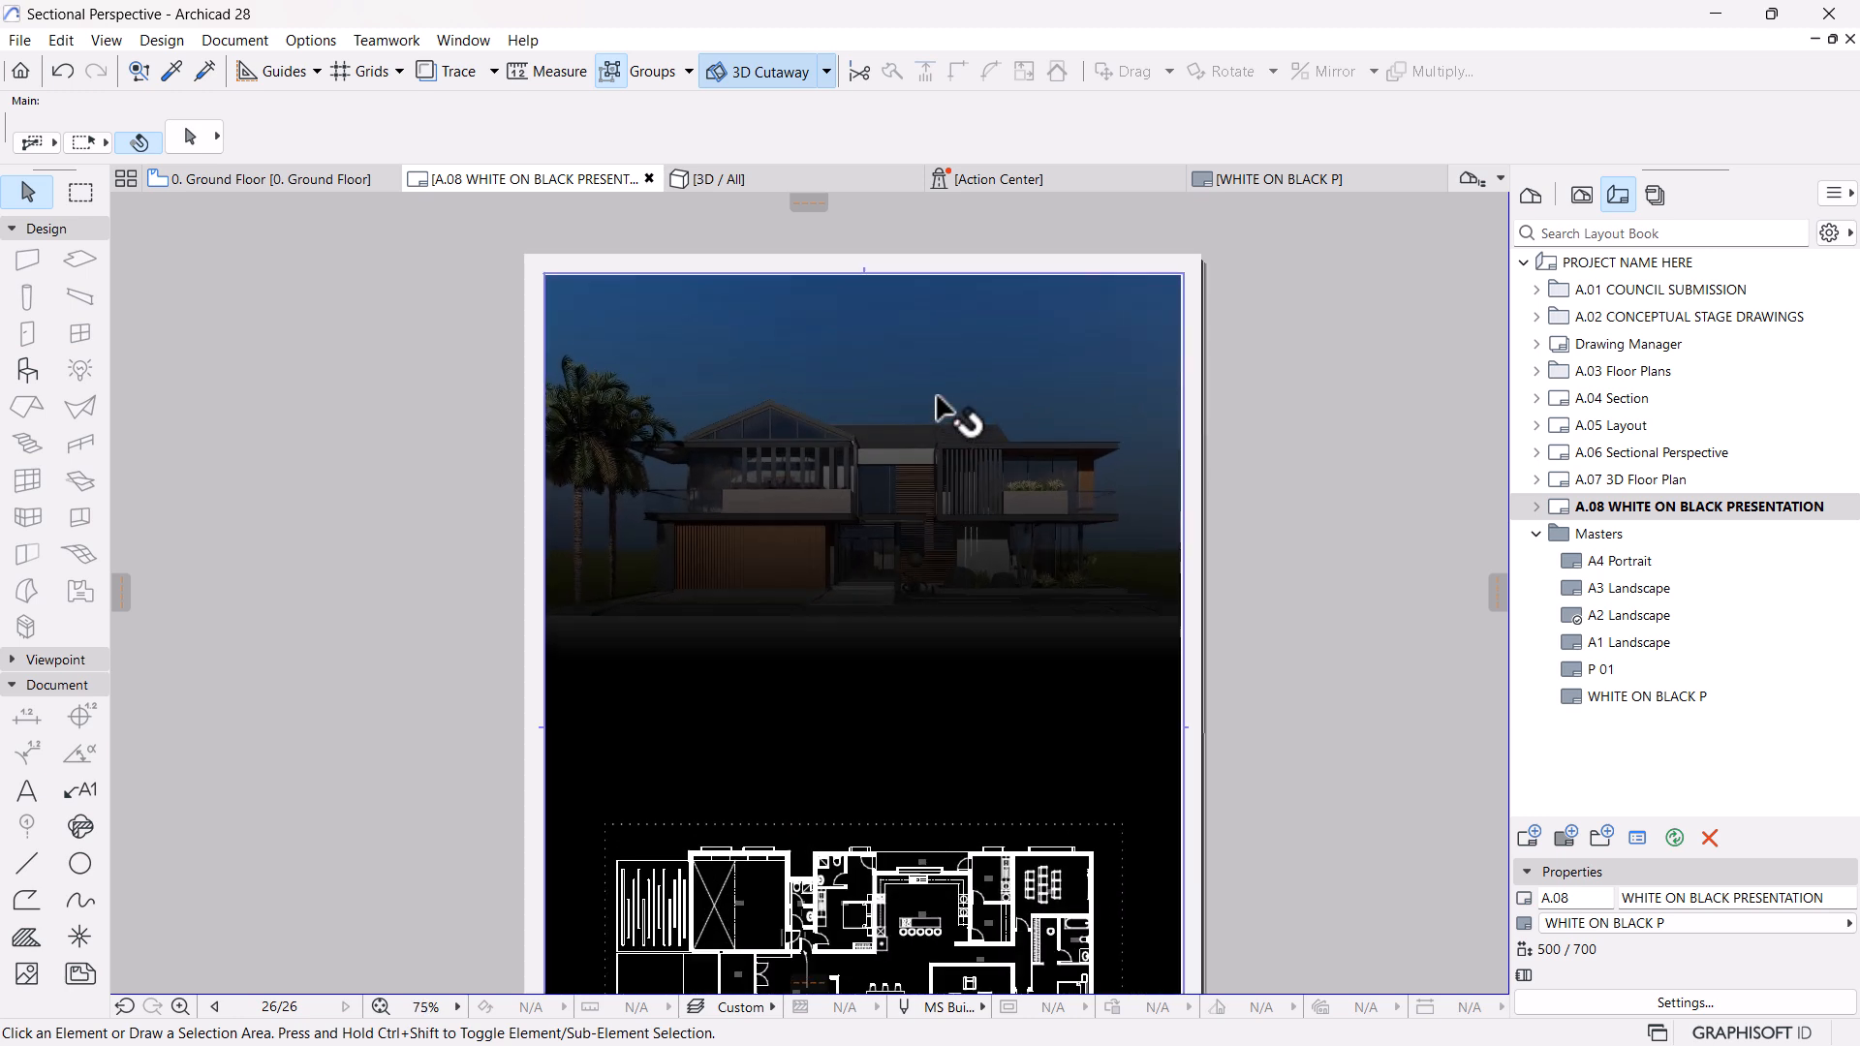
pyautogui.scroll(-1, 1013, 804)
pyautogui.moveTo(1017, 809); pyautogui.dragTo(1011, 682, button='middle')
pyautogui.scroll(2, 860, 756)
pyautogui.scroll(-1, 925, 498)
pyautogui.moveTo(923, 498); pyautogui.dragTo(916, 552, button='middle')
pyautogui.scroll(-1, 904, 511)
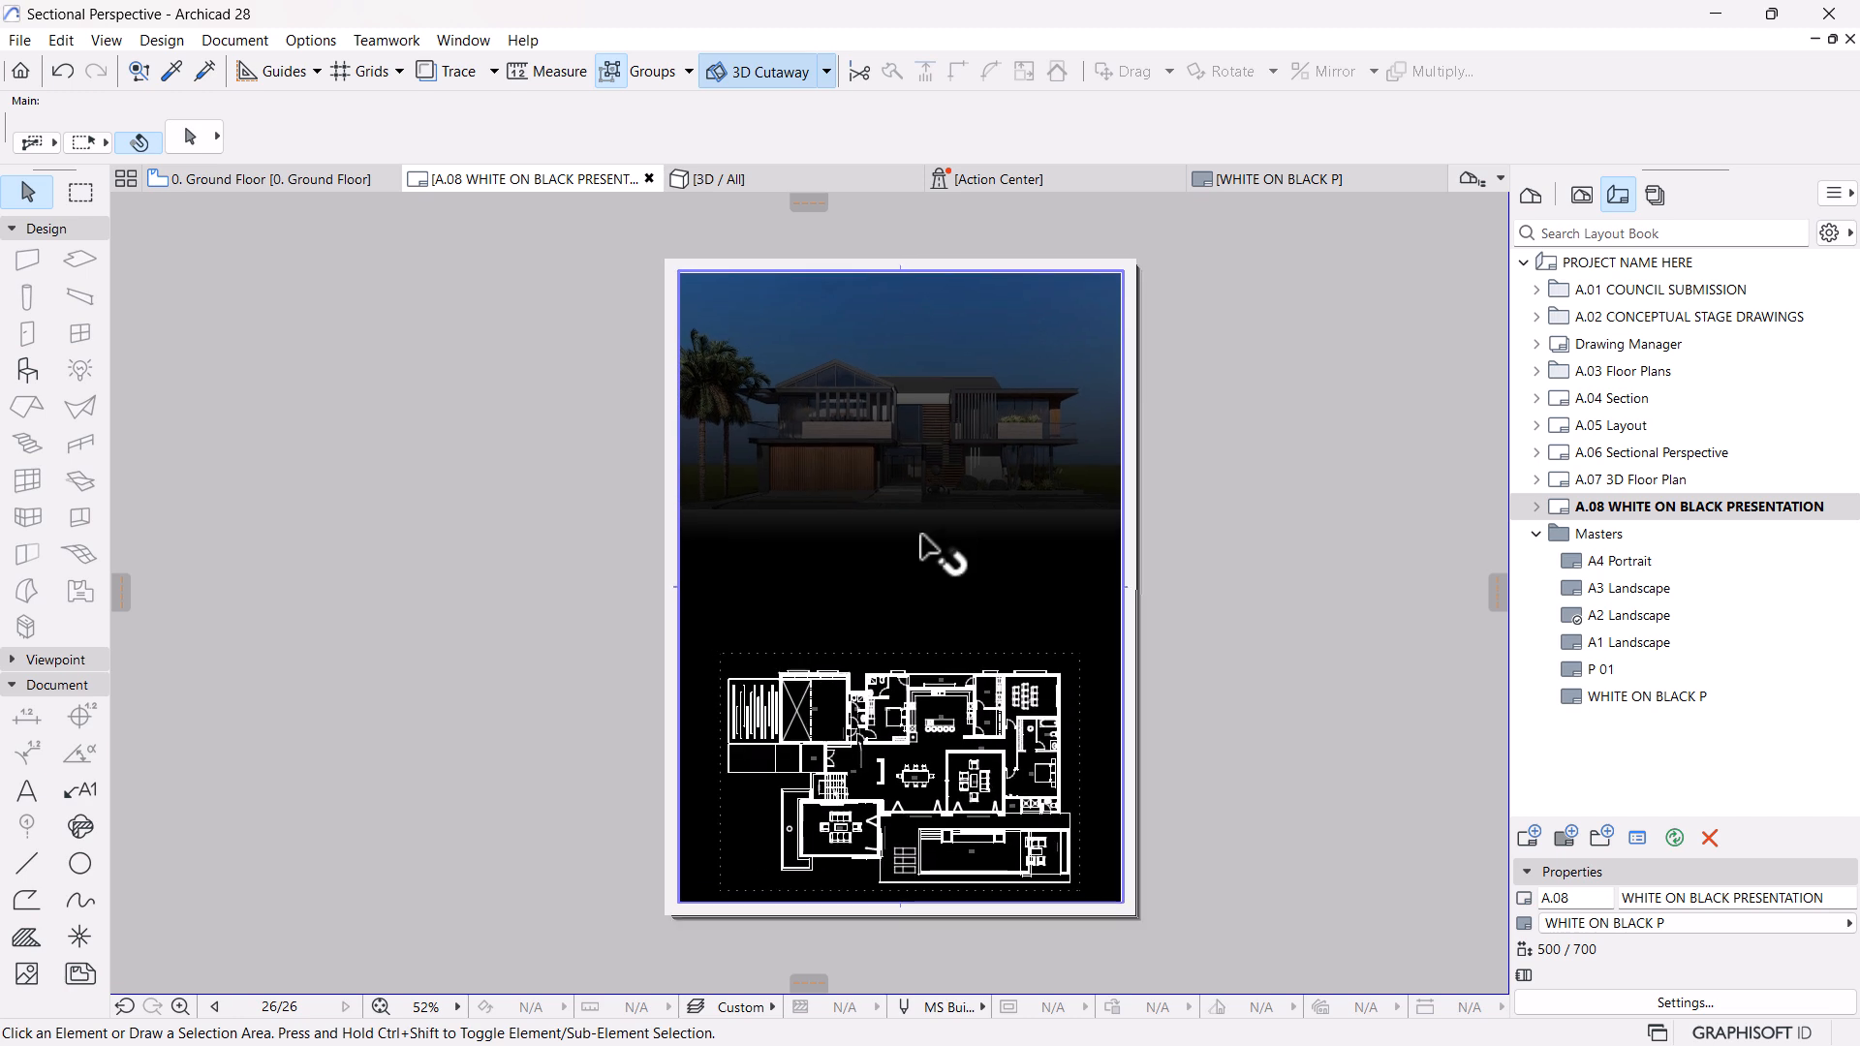
# Create a text block about 22 cm wide in the sky above the house, reading "Mesoligit Visual"
pyautogui.click(27, 794)
pyautogui.scroll(3, 853, 232)
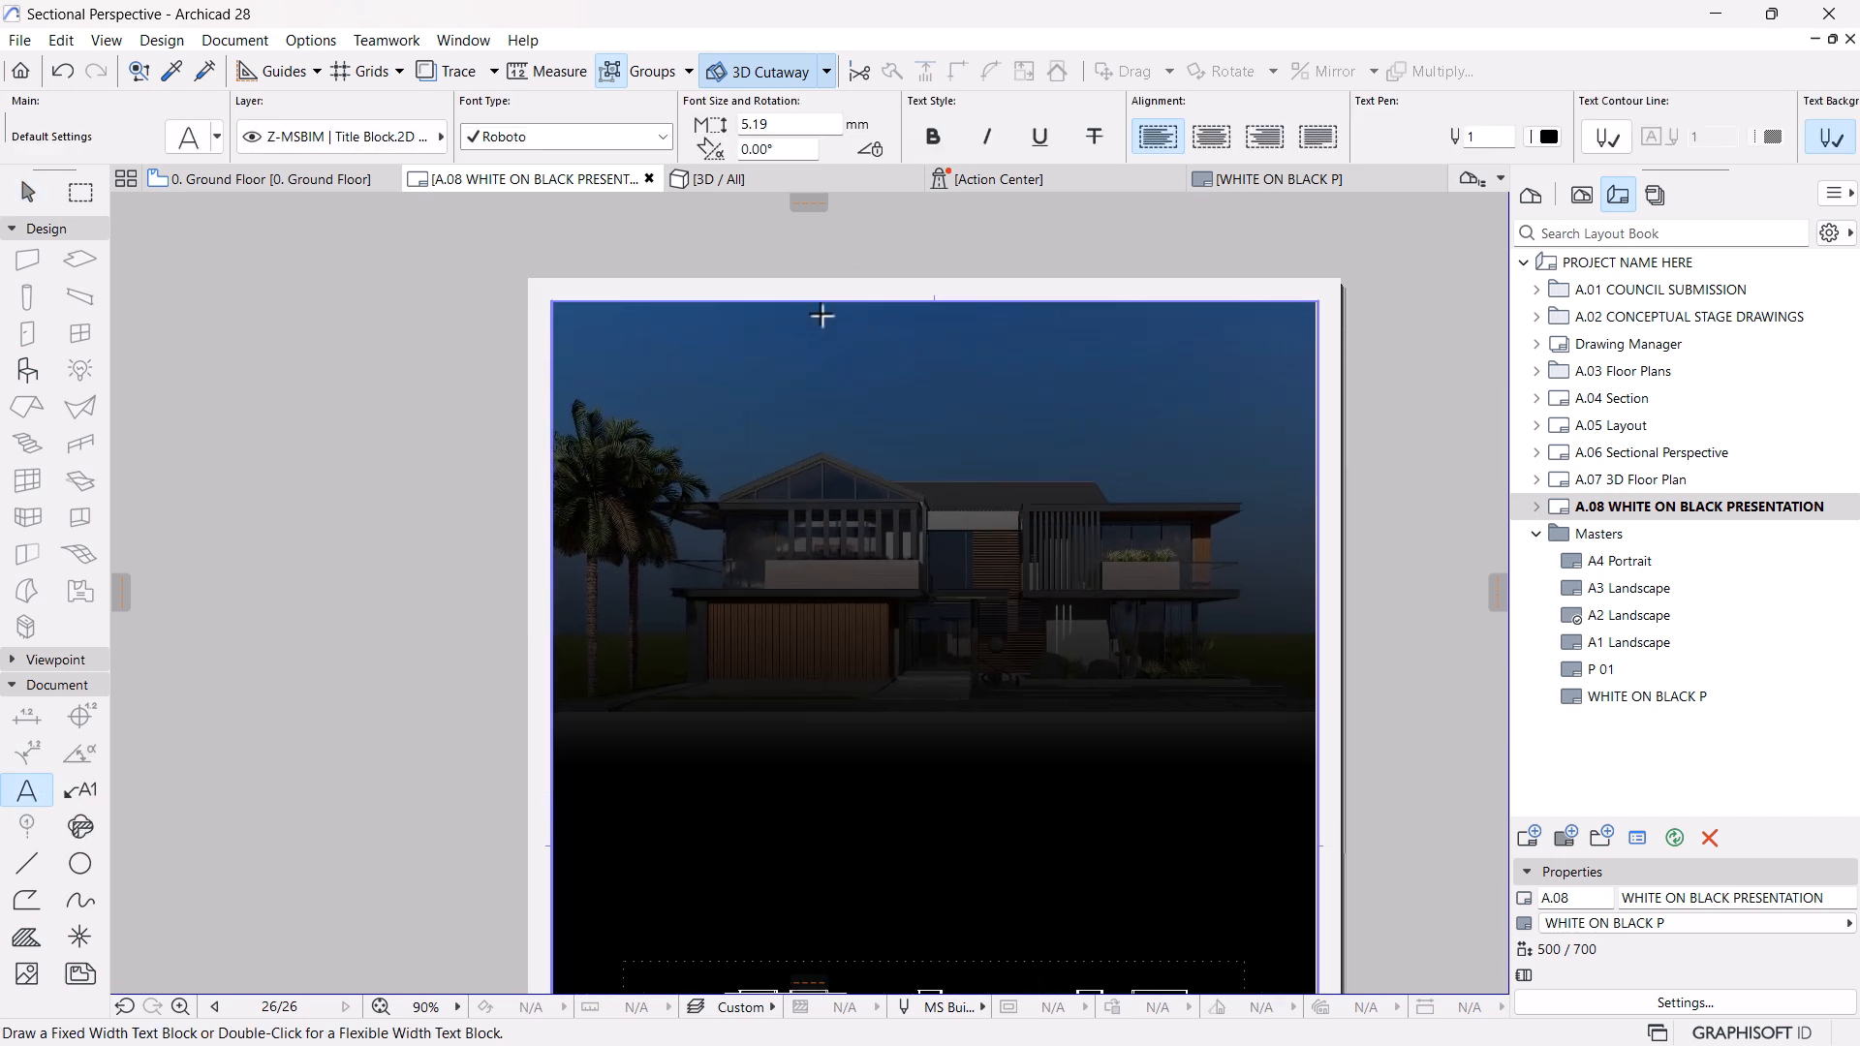
pyautogui.click(823, 316)
pyautogui.click(1175, 416)
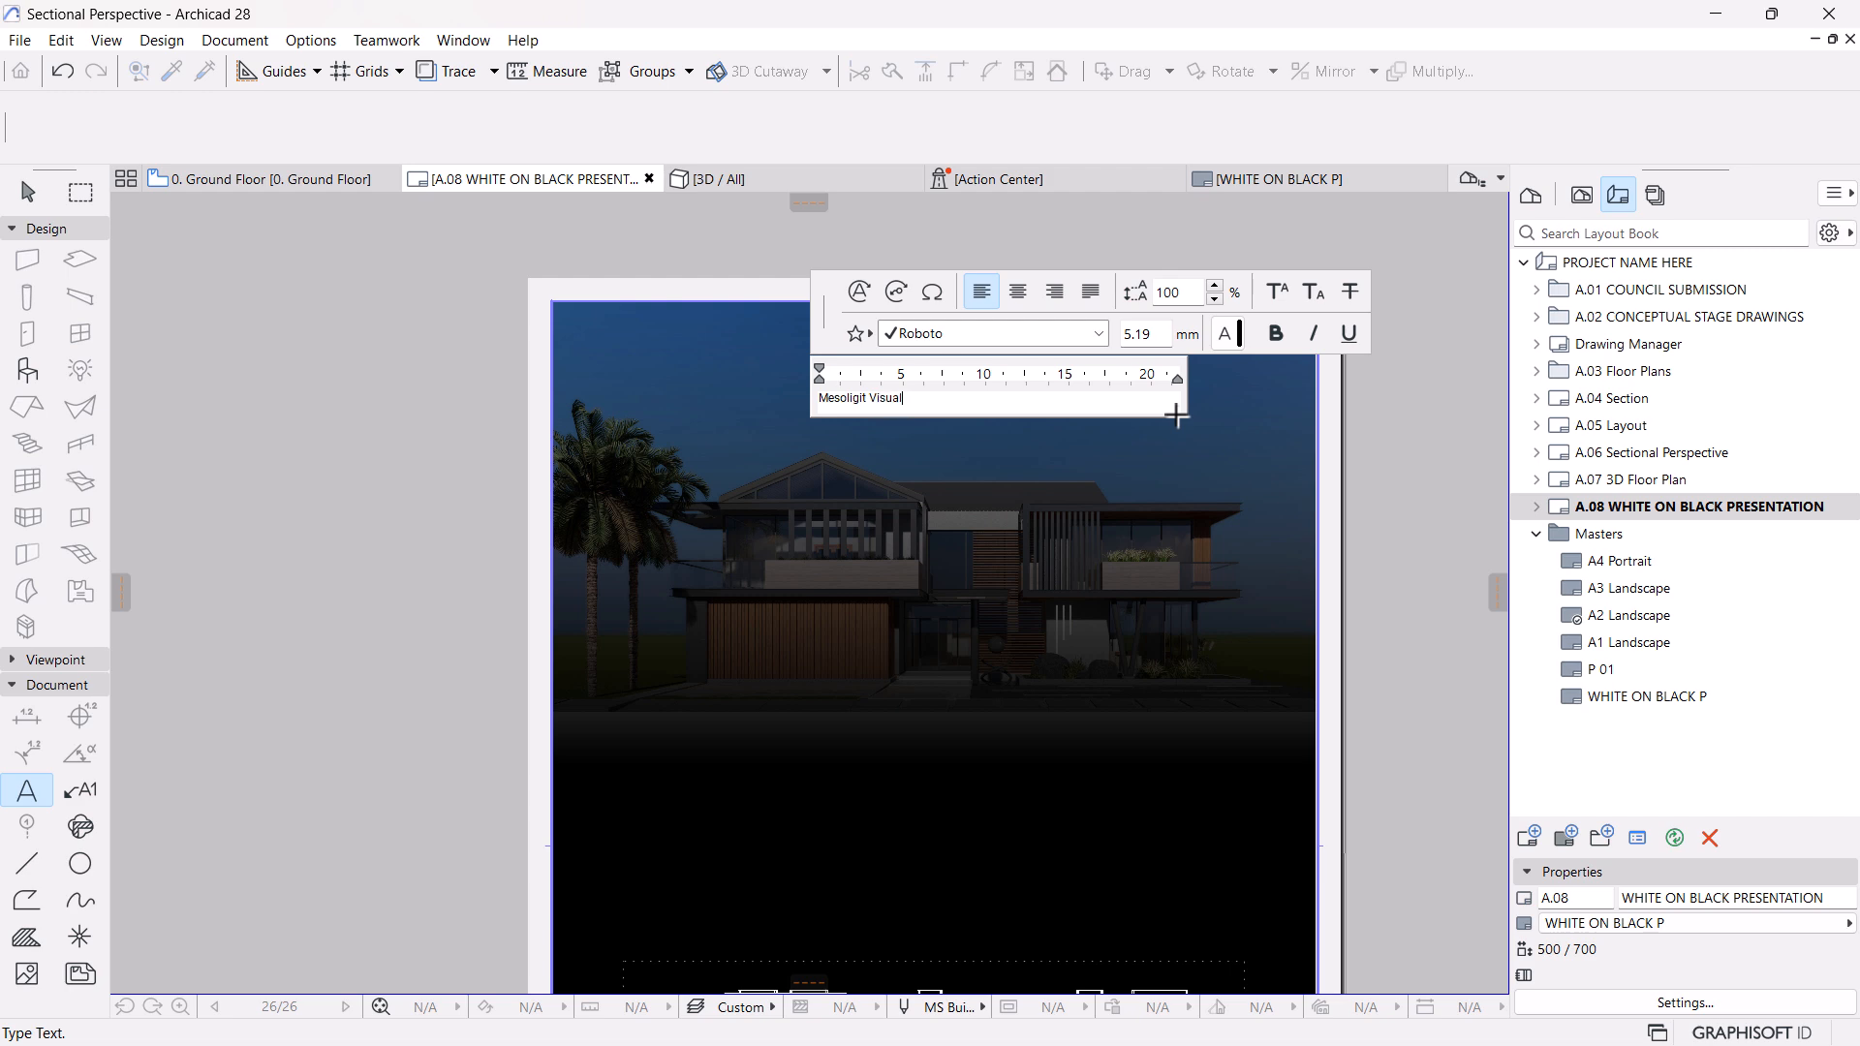
# Try bold formatting on the "Mesoligit Visual" text
pyautogui.moveTo(915, 397); pyautogui.dragTo(781, 402)
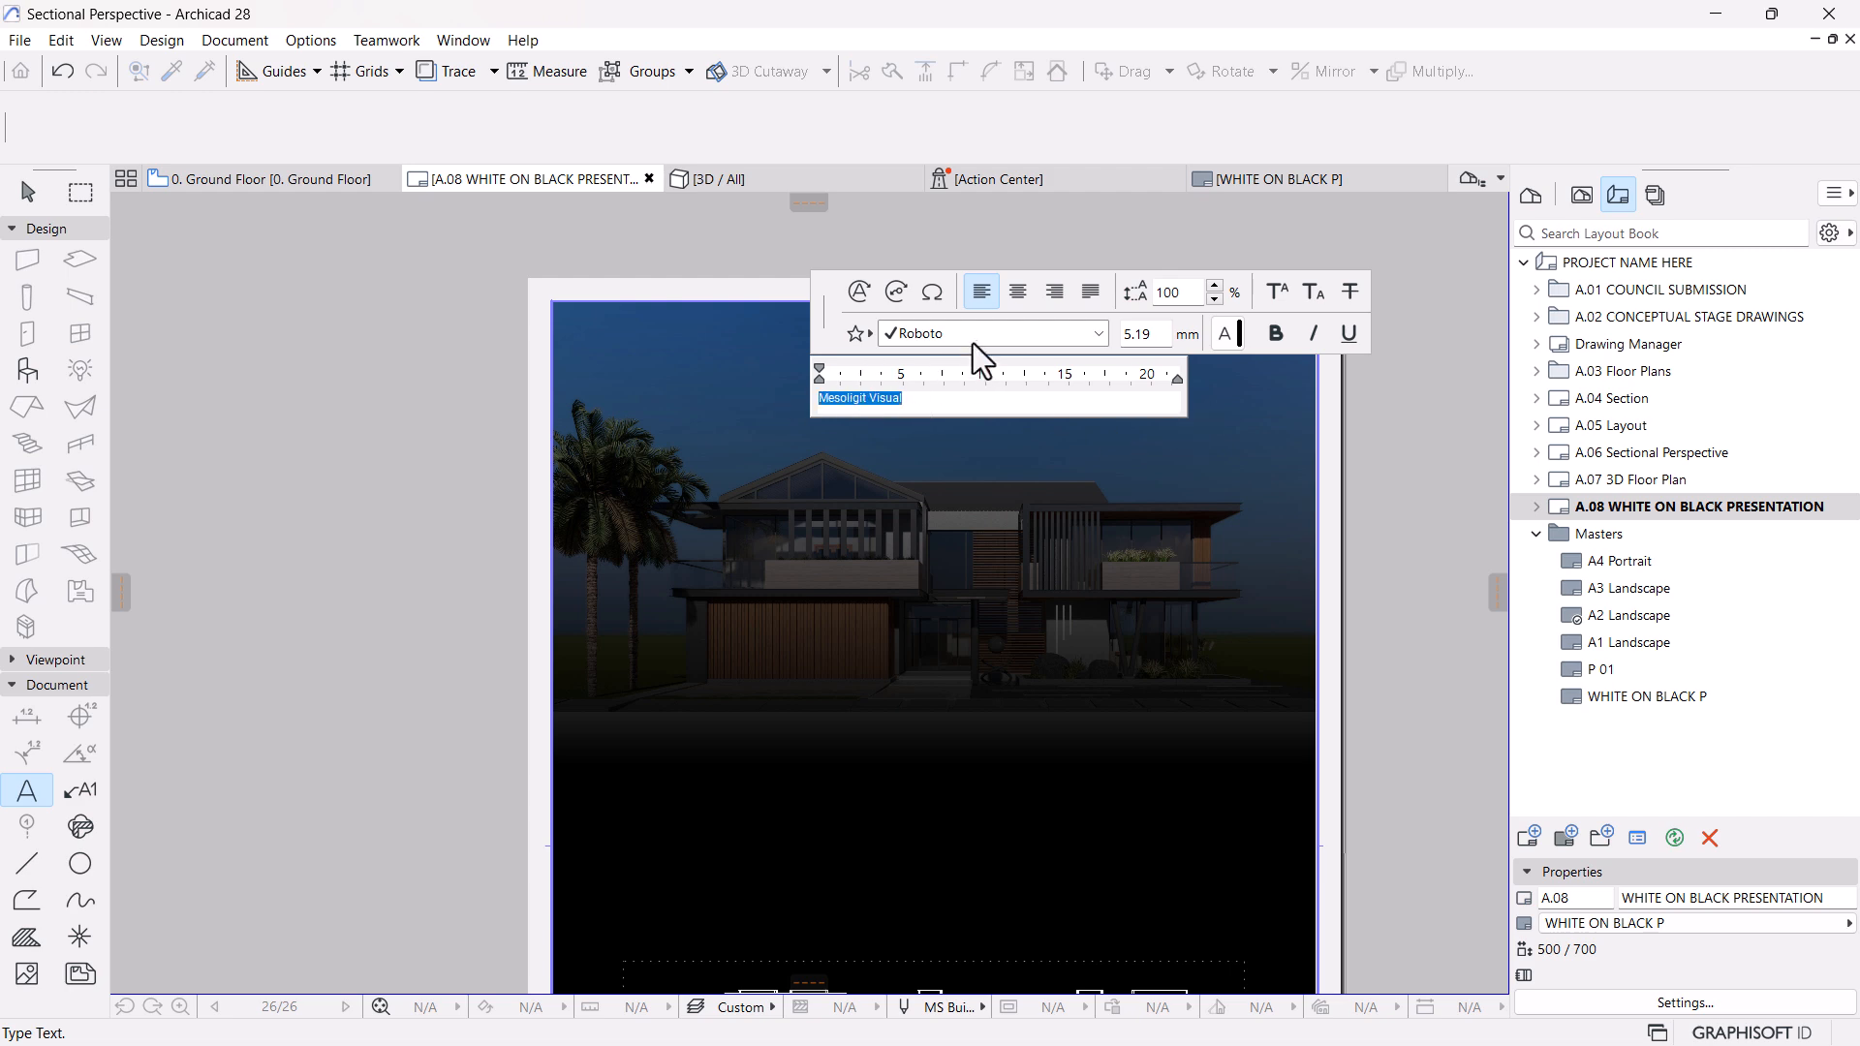
pyautogui.click(1275, 333)
pyautogui.click(914, 400)
pyautogui.moveTo(909, 399); pyautogui.dragTo(652, 397)
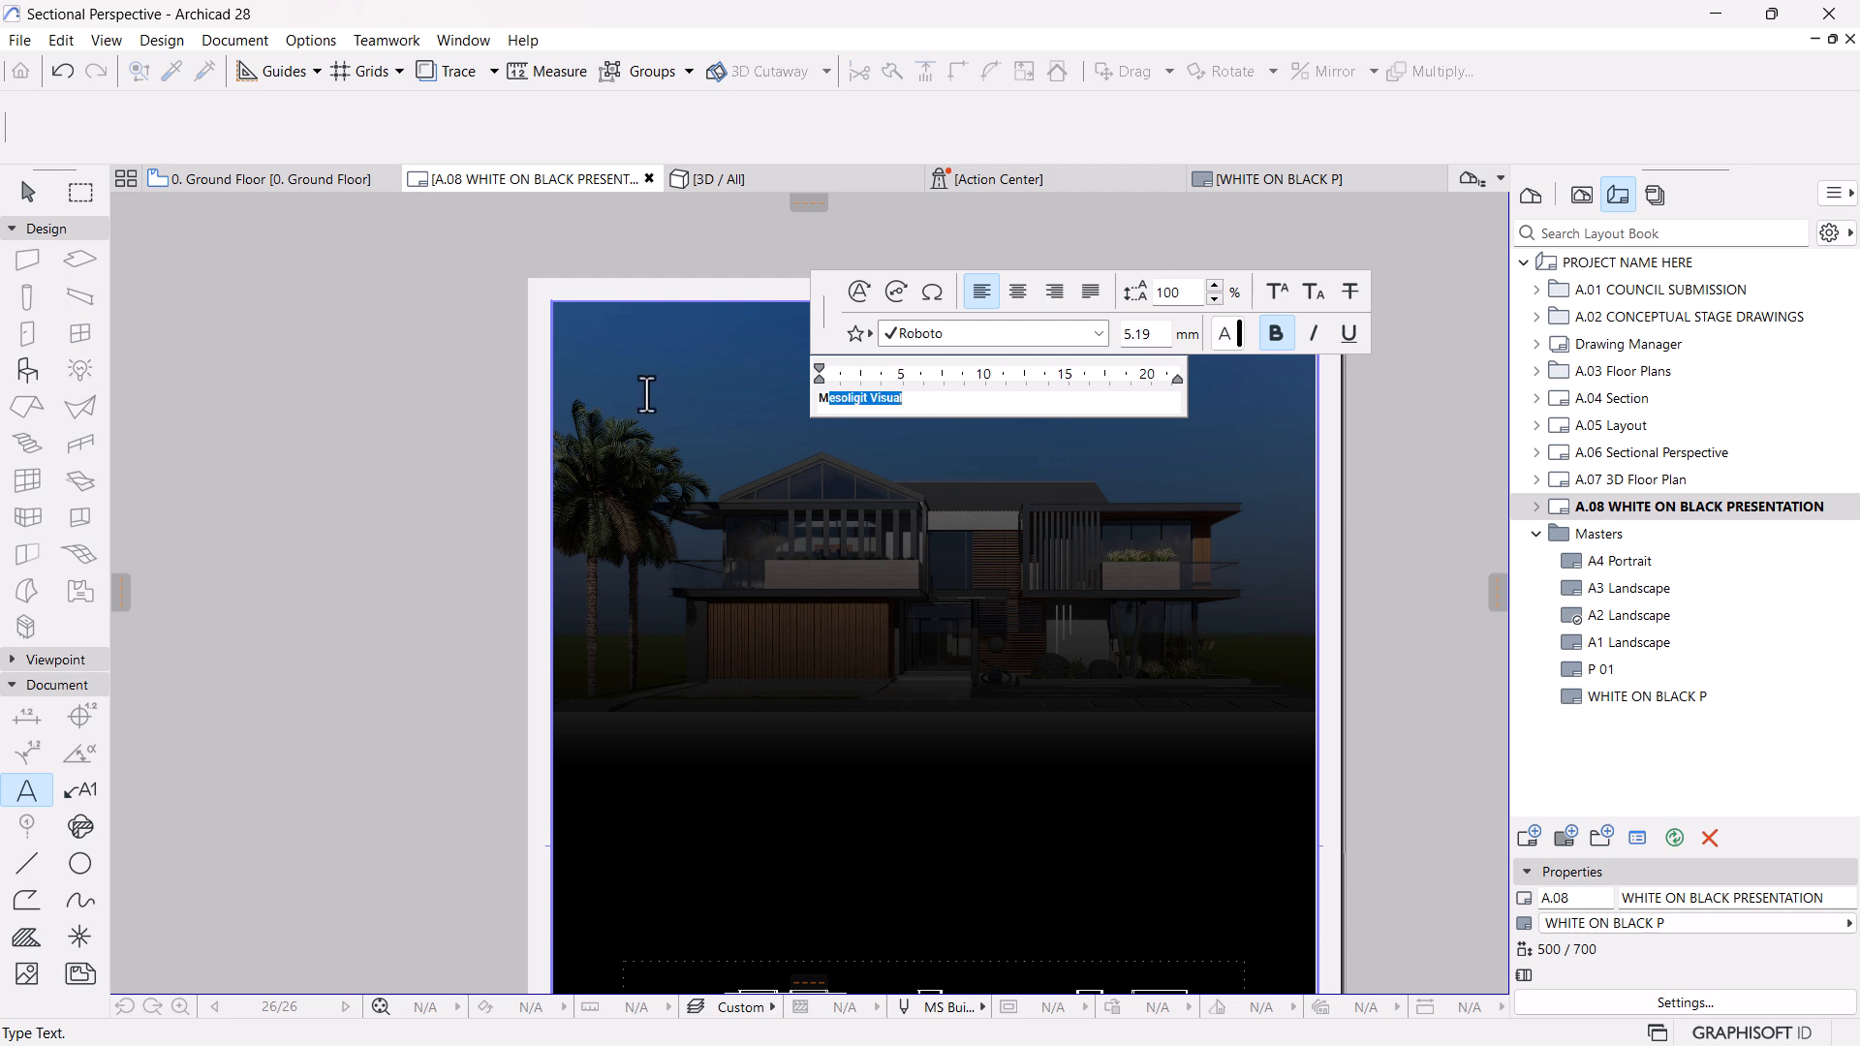
pyautogui.click(1275, 337)
pyautogui.click(923, 404)
# Set the text size of "Mesoligit Visual" to 8 mm
pyautogui.moveTo(930, 402); pyautogui.dragTo(763, 380)
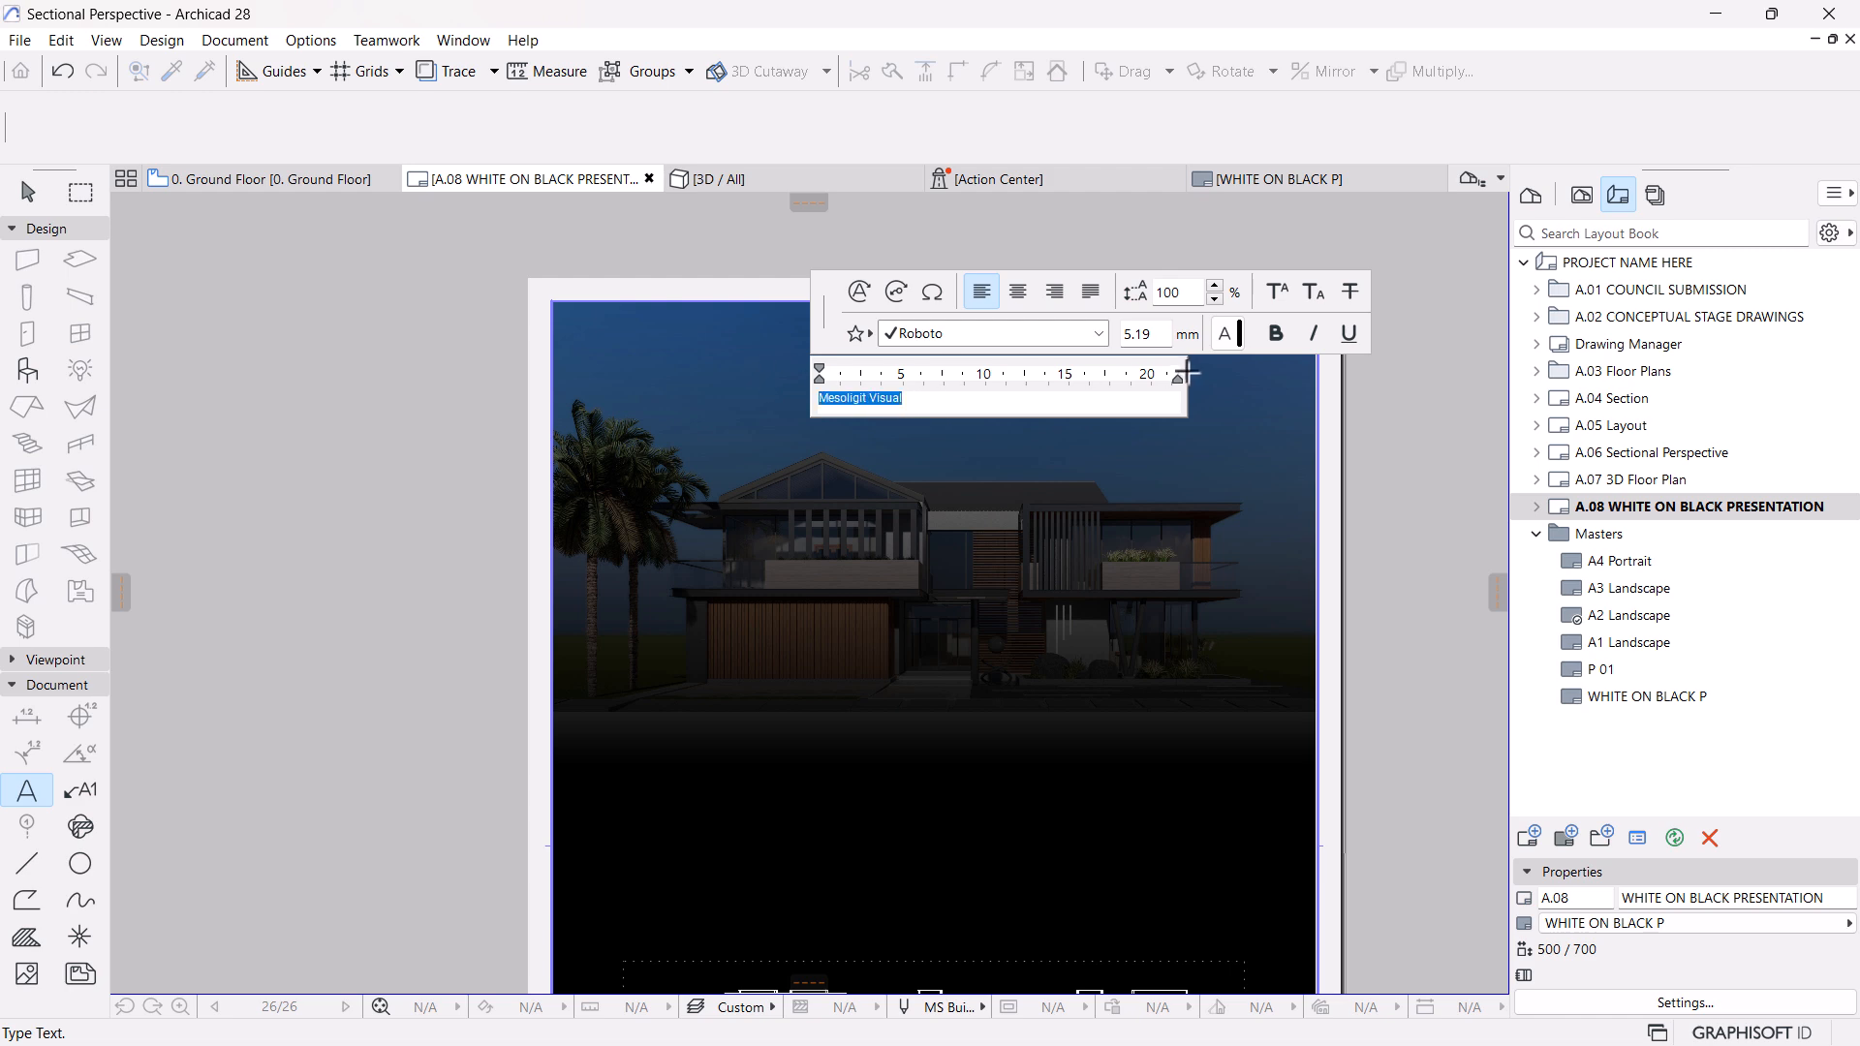
pyautogui.click(1148, 335)
pyautogui.write('8')
pyautogui.press('Return')
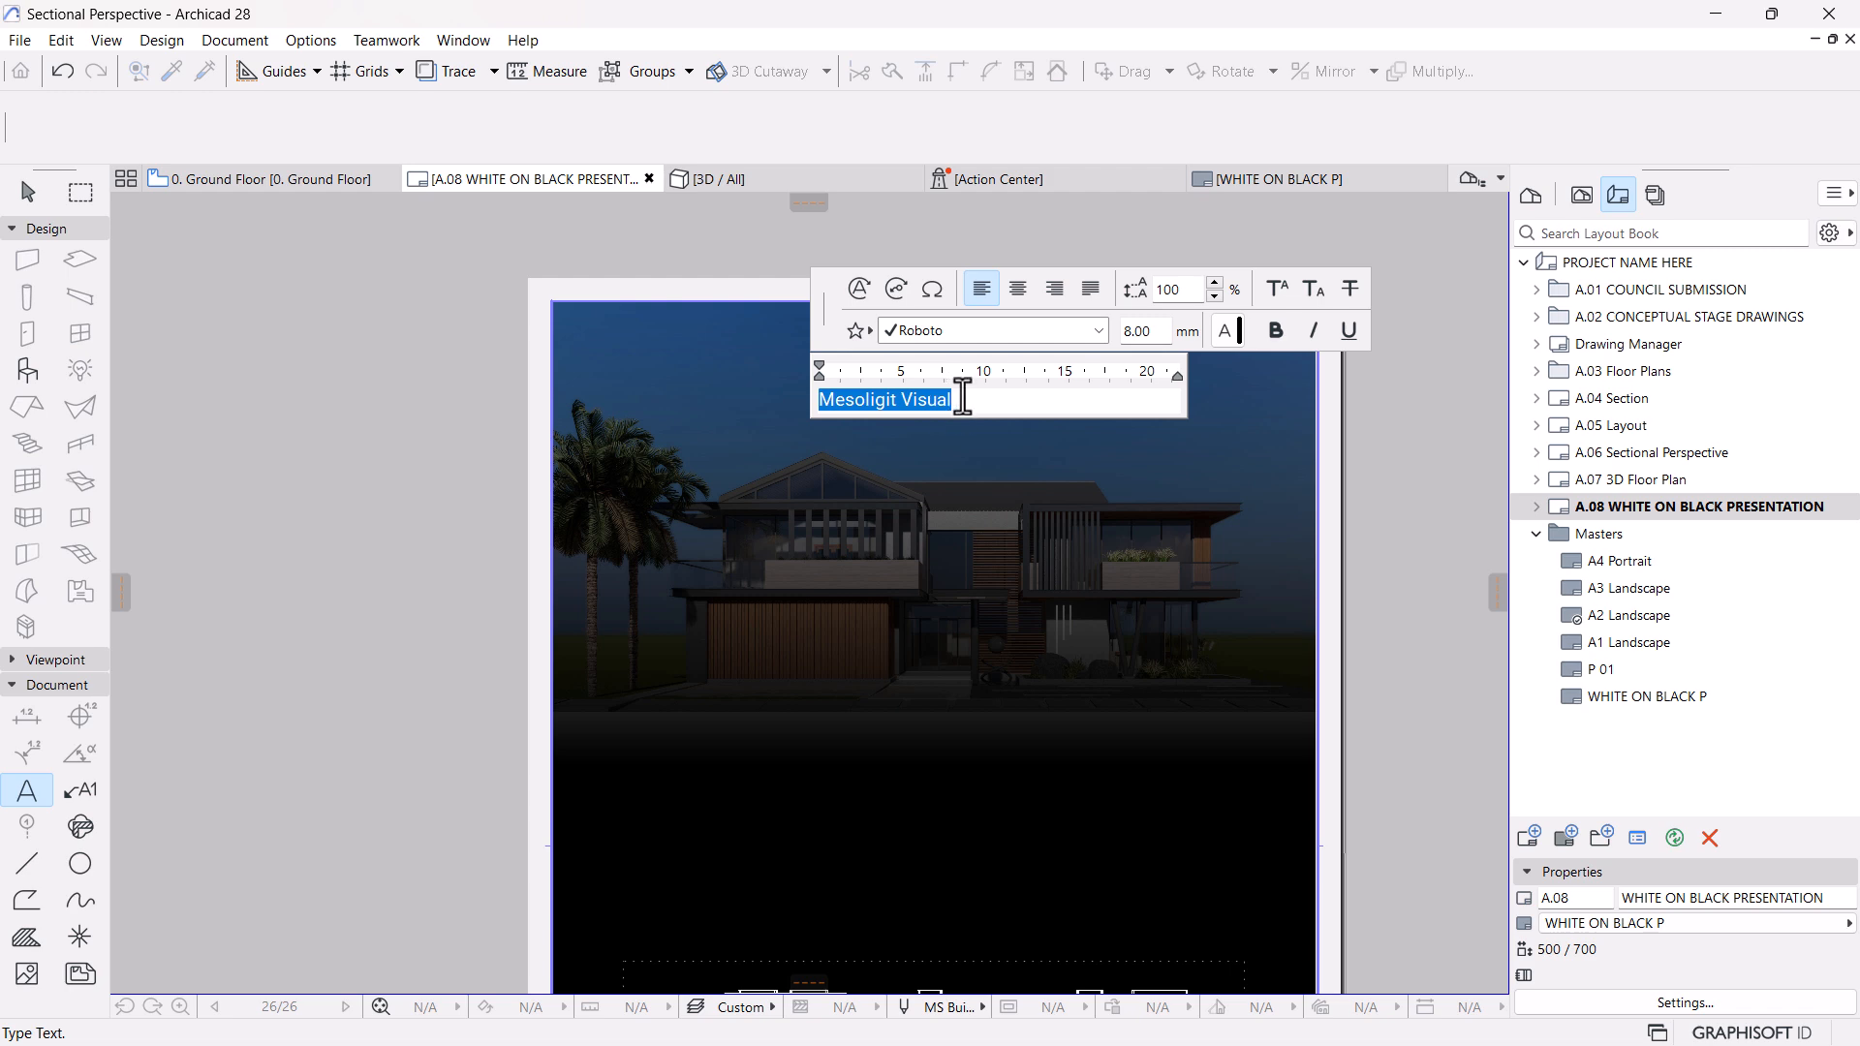
# Add a second line reading "Architecture" below "Mesoligit Visual" and set its font to Roboto Light
pyautogui.click(963, 399)
pyautogui.press('Return')
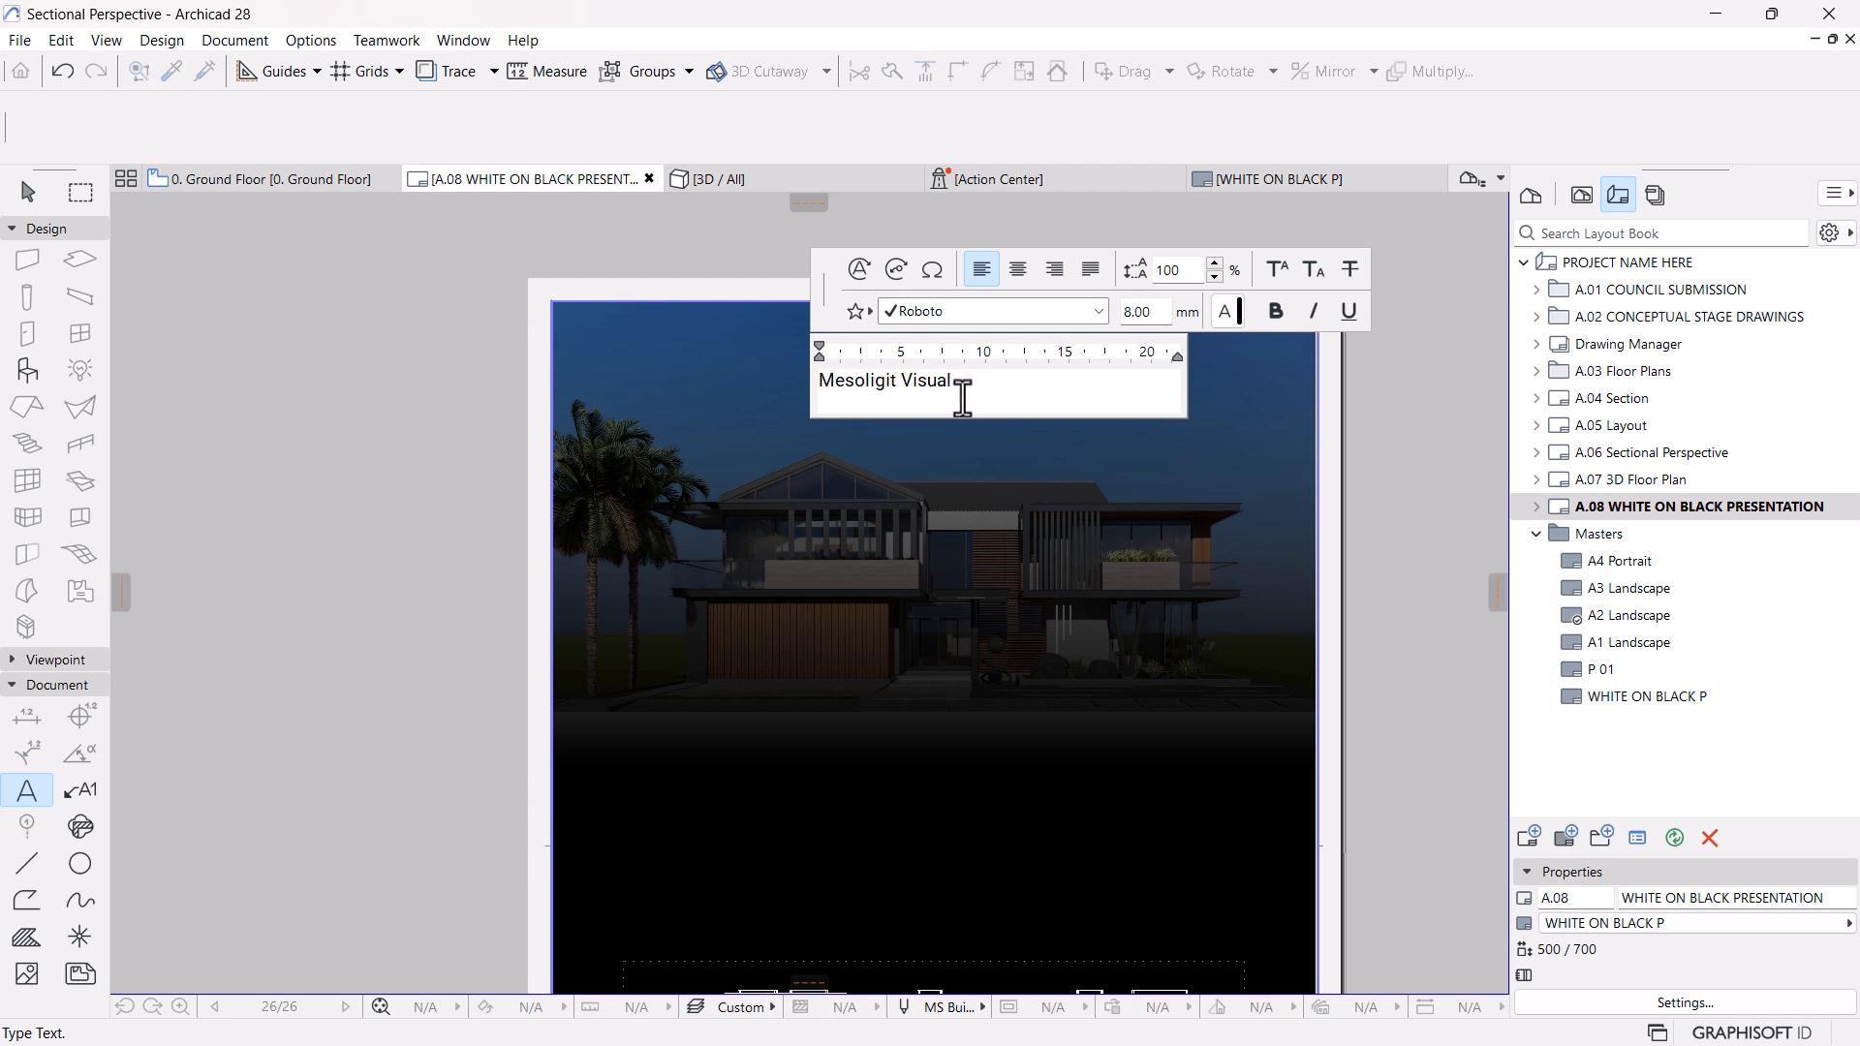
pyautogui.write('Architecture')
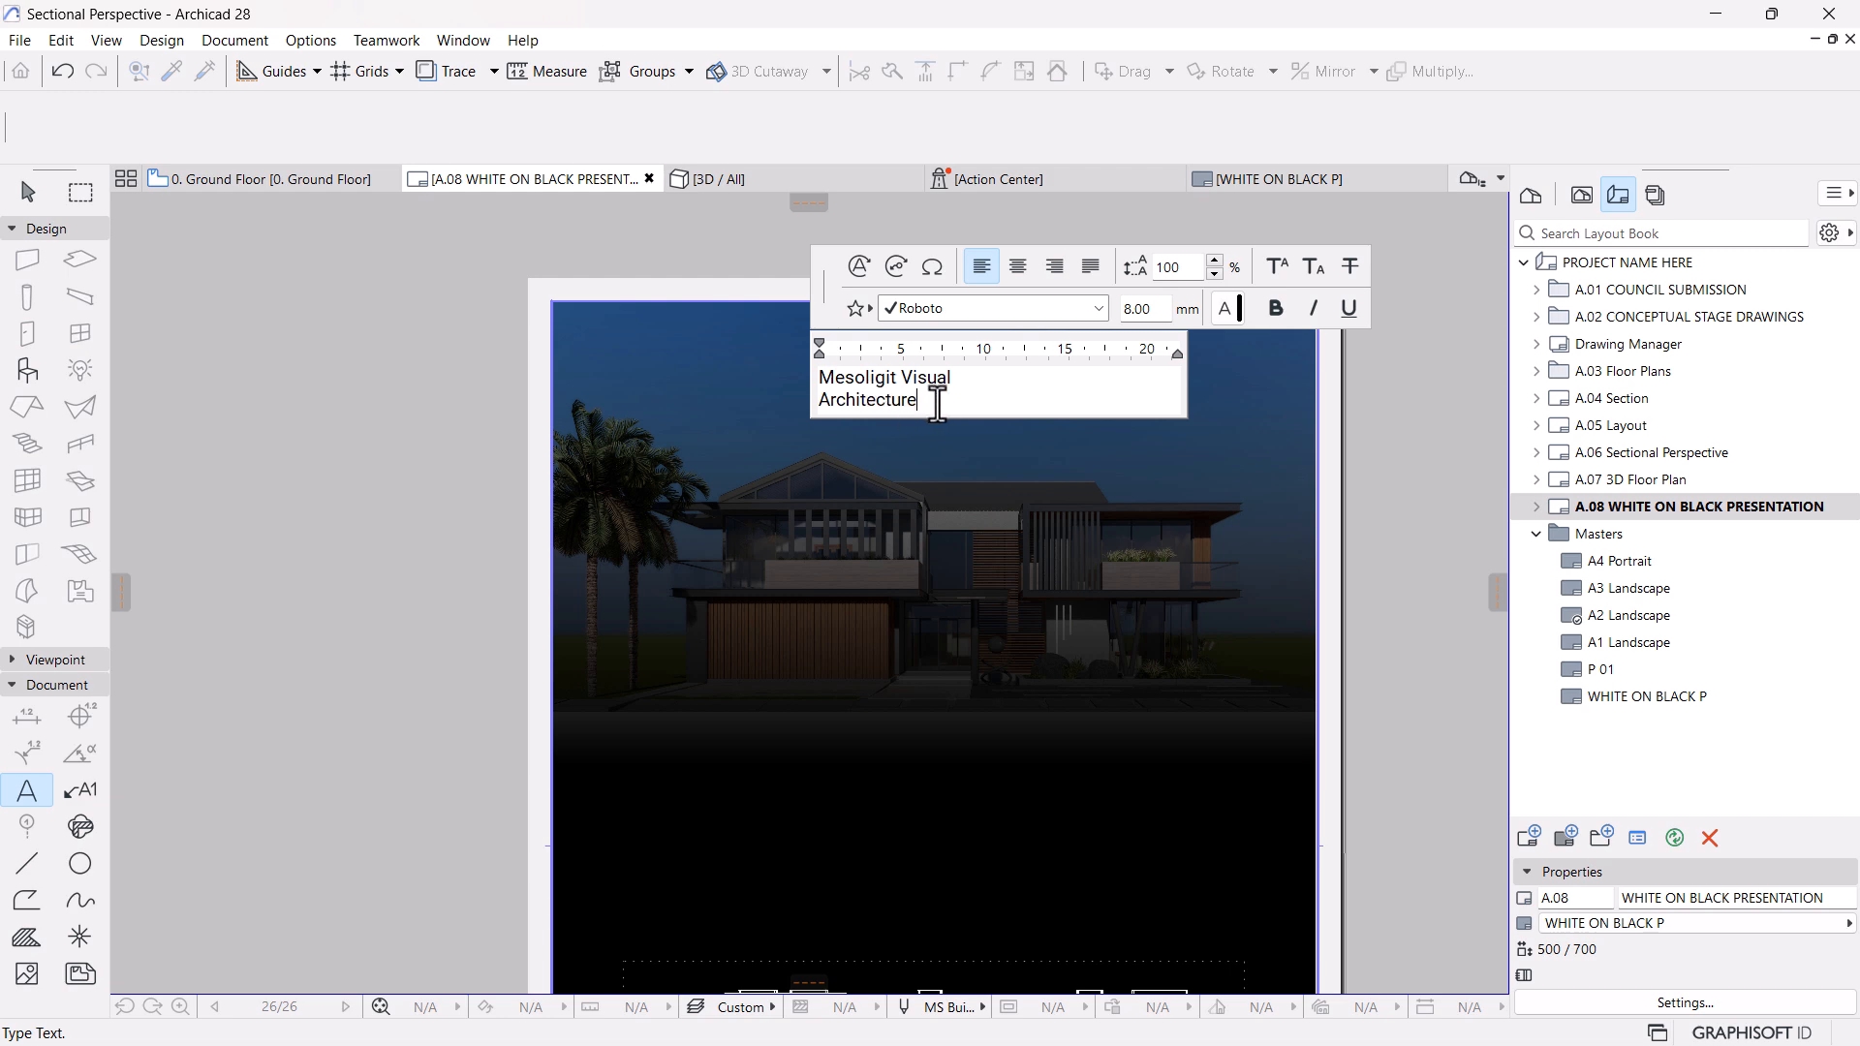
pyautogui.moveTo(937, 400); pyautogui.dragTo(819, 400)
pyautogui.click(1080, 308)
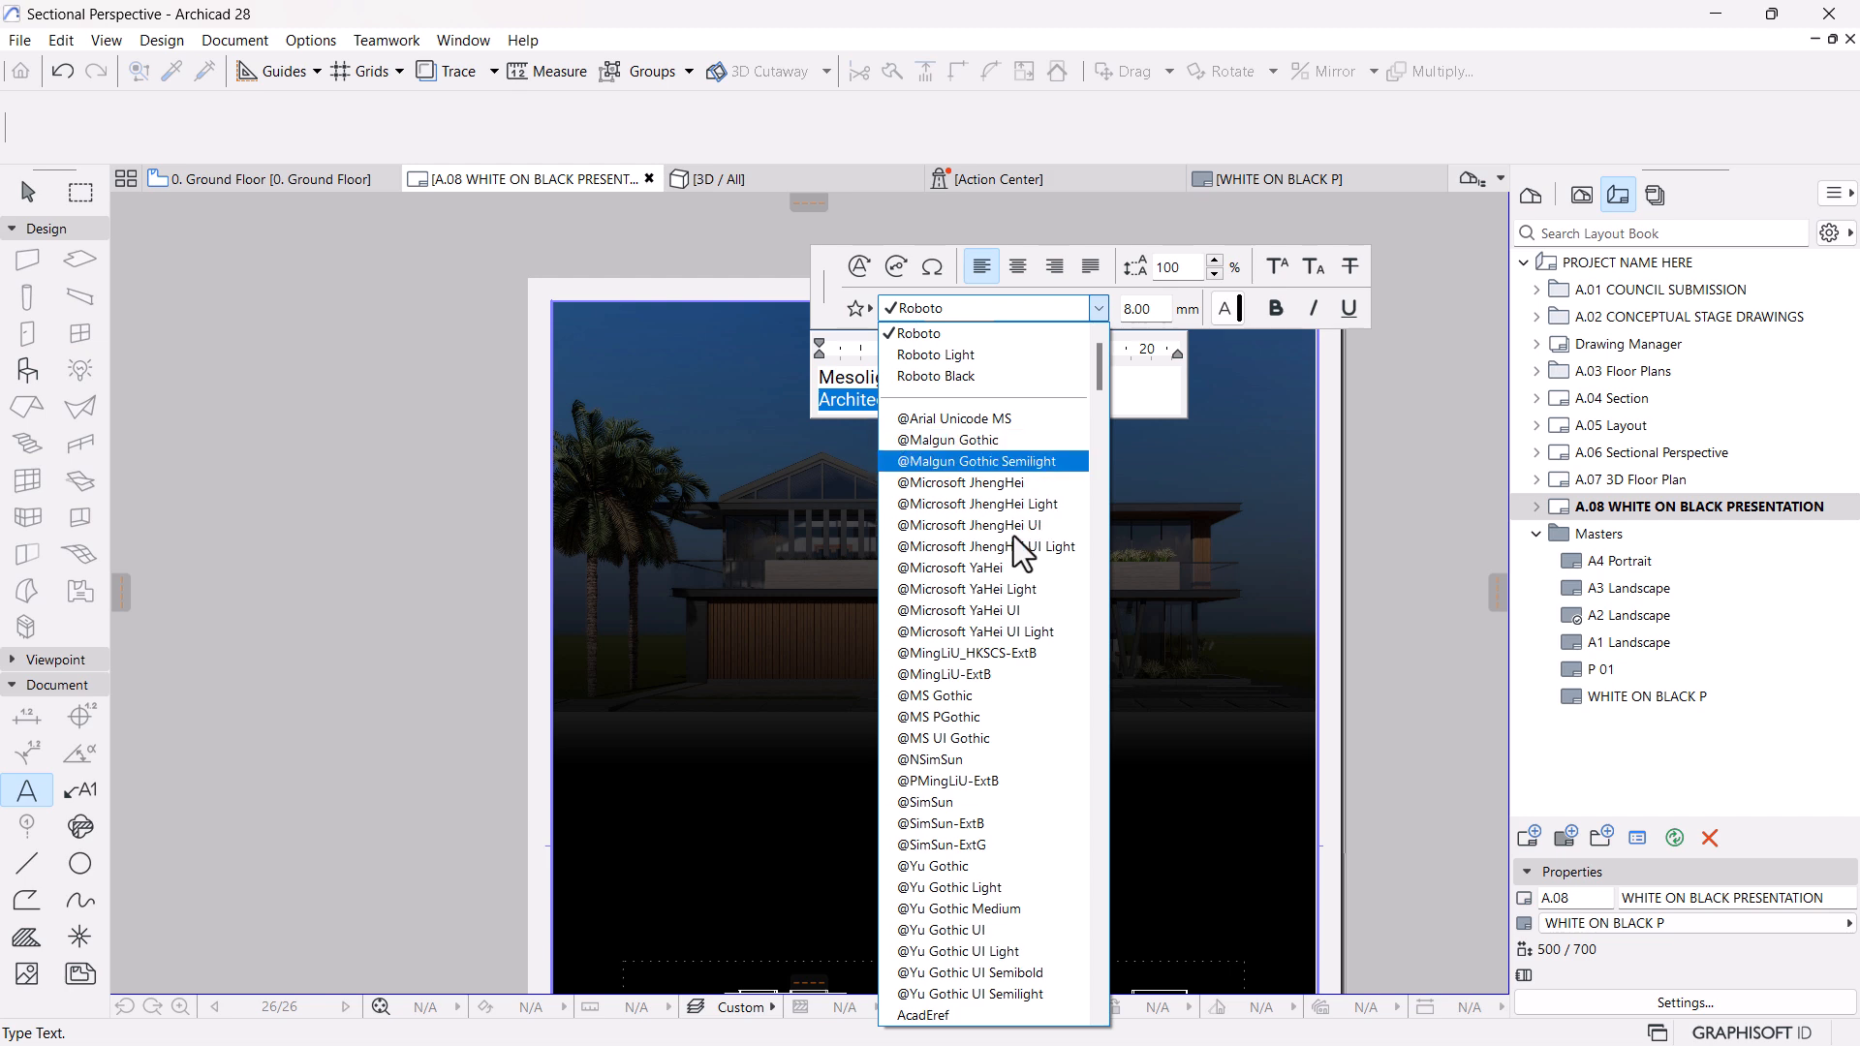
pyautogui.press('r')
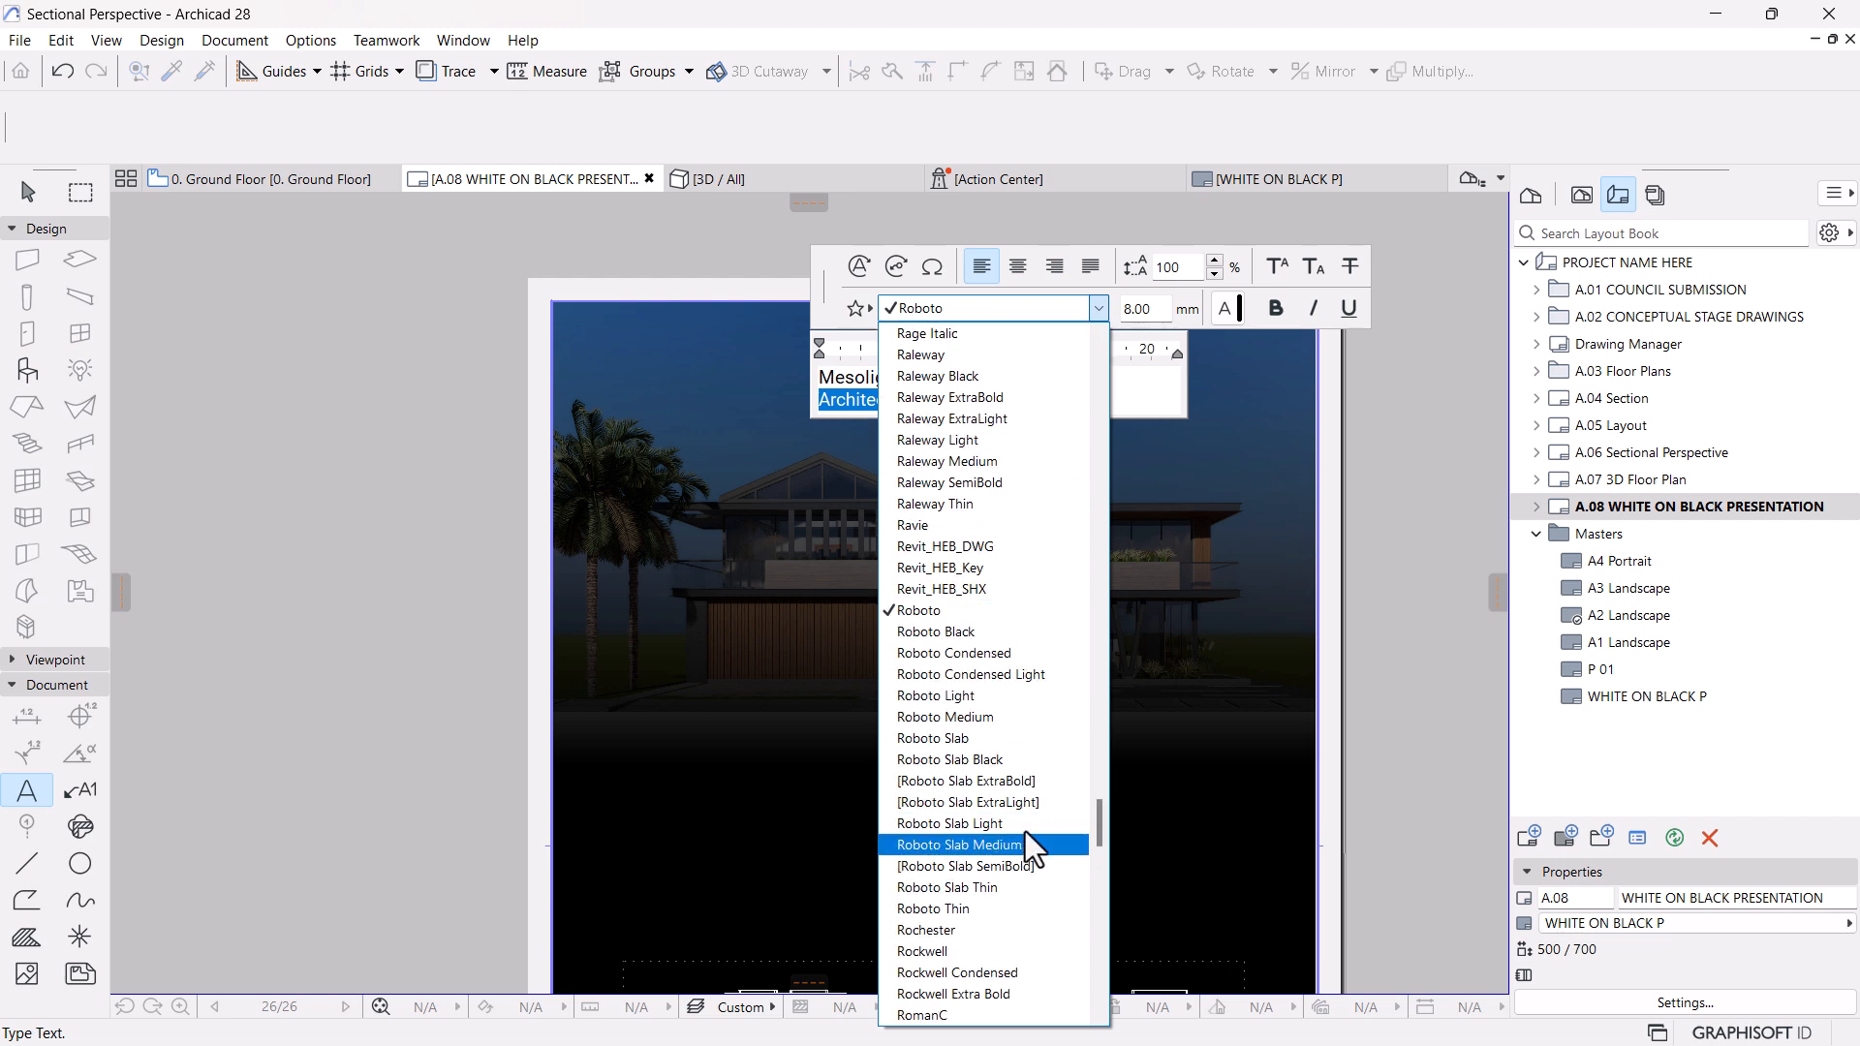
pyautogui.click(961, 702)
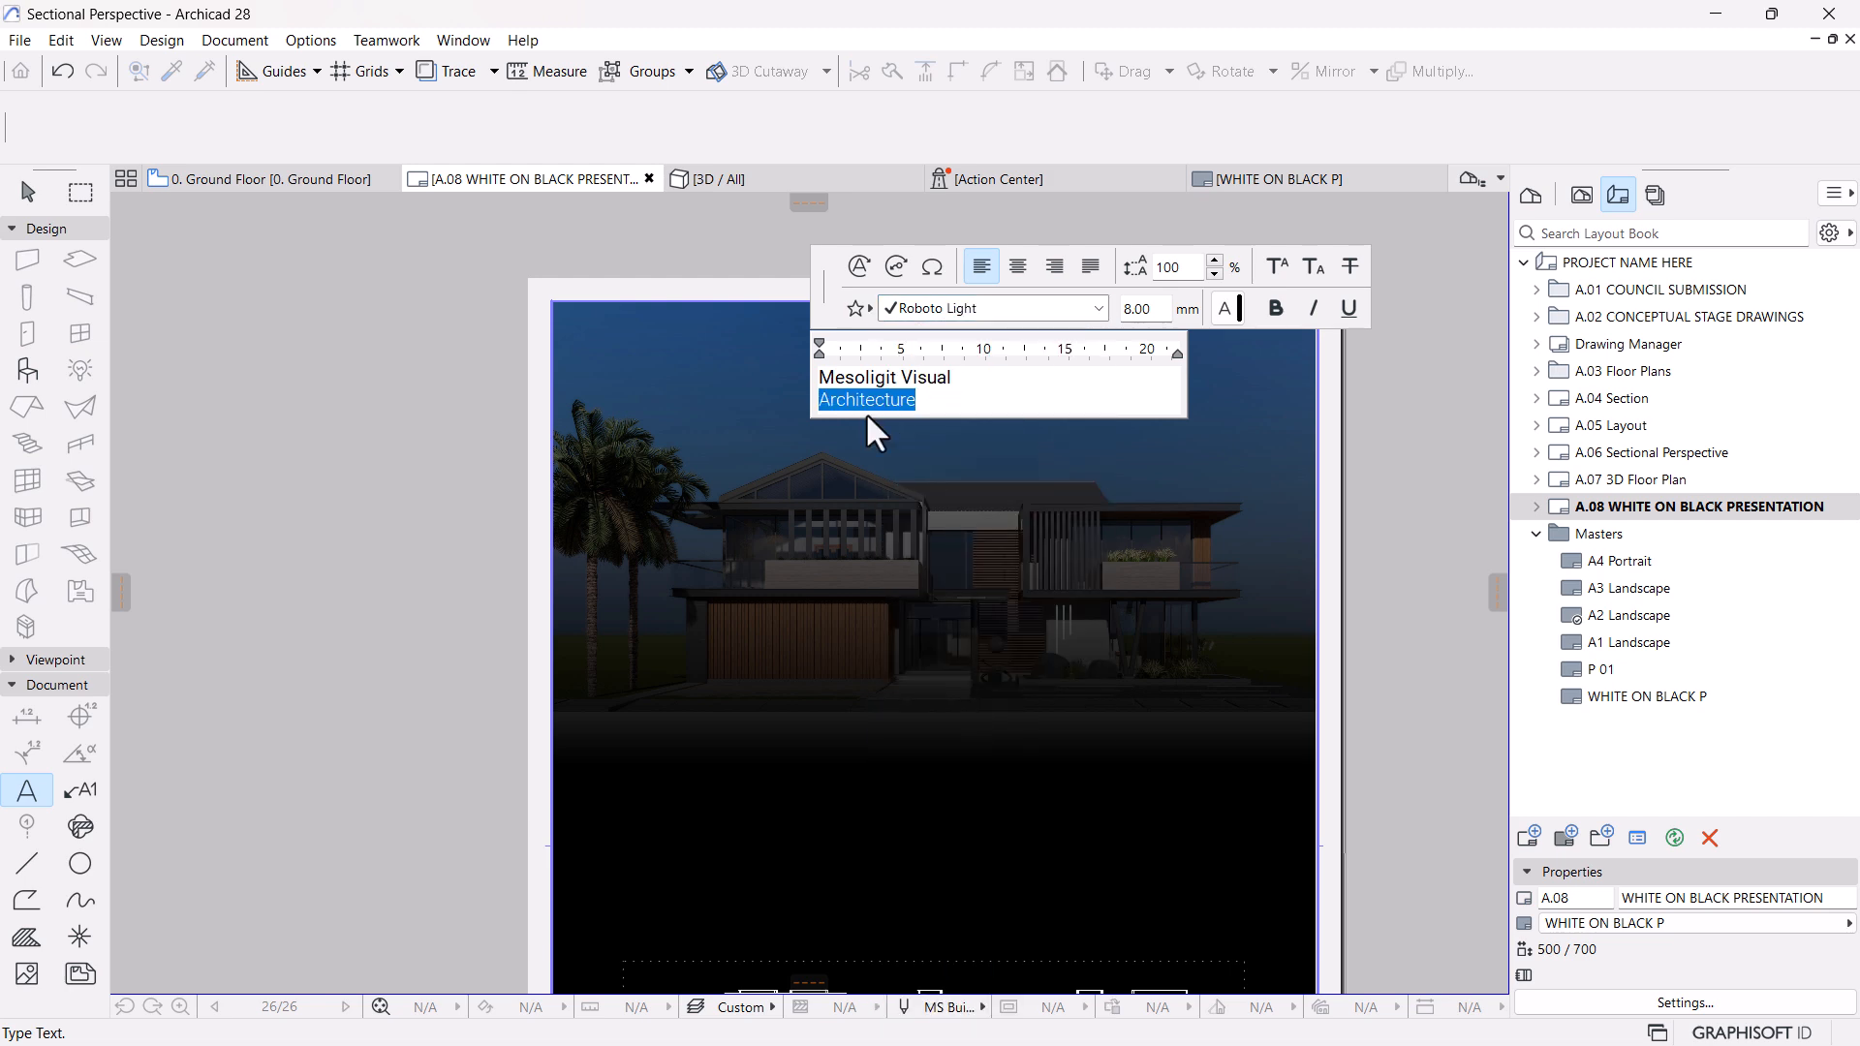
# Space out the word "Architecture" by inserting a space between each of its letters
pyautogui.click(830, 398)
pyautogui.click(844, 400)
pyautogui.click(867, 400)
pyautogui.click(884, 403)
pyautogui.click(903, 403)
pyautogui.click(917, 403)
pyautogui.click(933, 403)
pyautogui.click(954, 403)
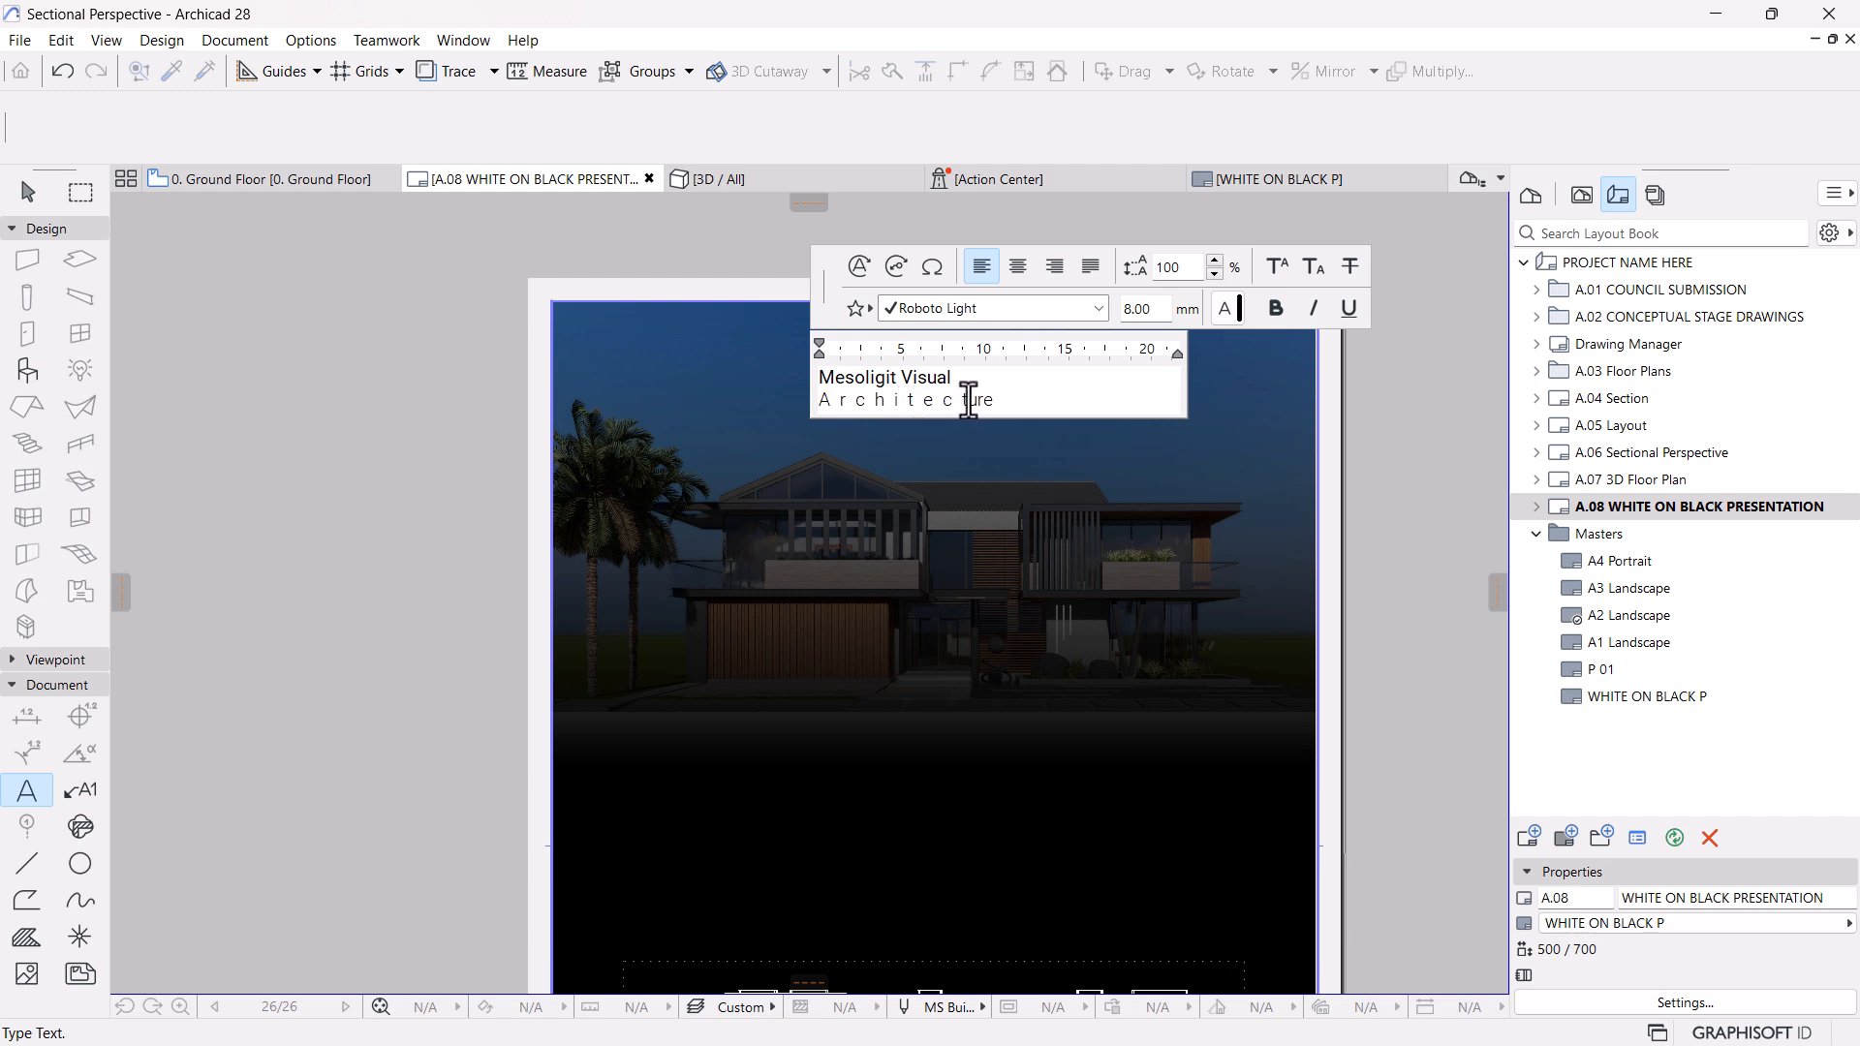
pyautogui.click(976, 403)
pyautogui.click(1008, 402)
# Set the text size of the spaced-out "Architecture" line to 5 mm and finish editing the text block
pyautogui.moveTo(1051, 401); pyautogui.dragTo(819, 407)
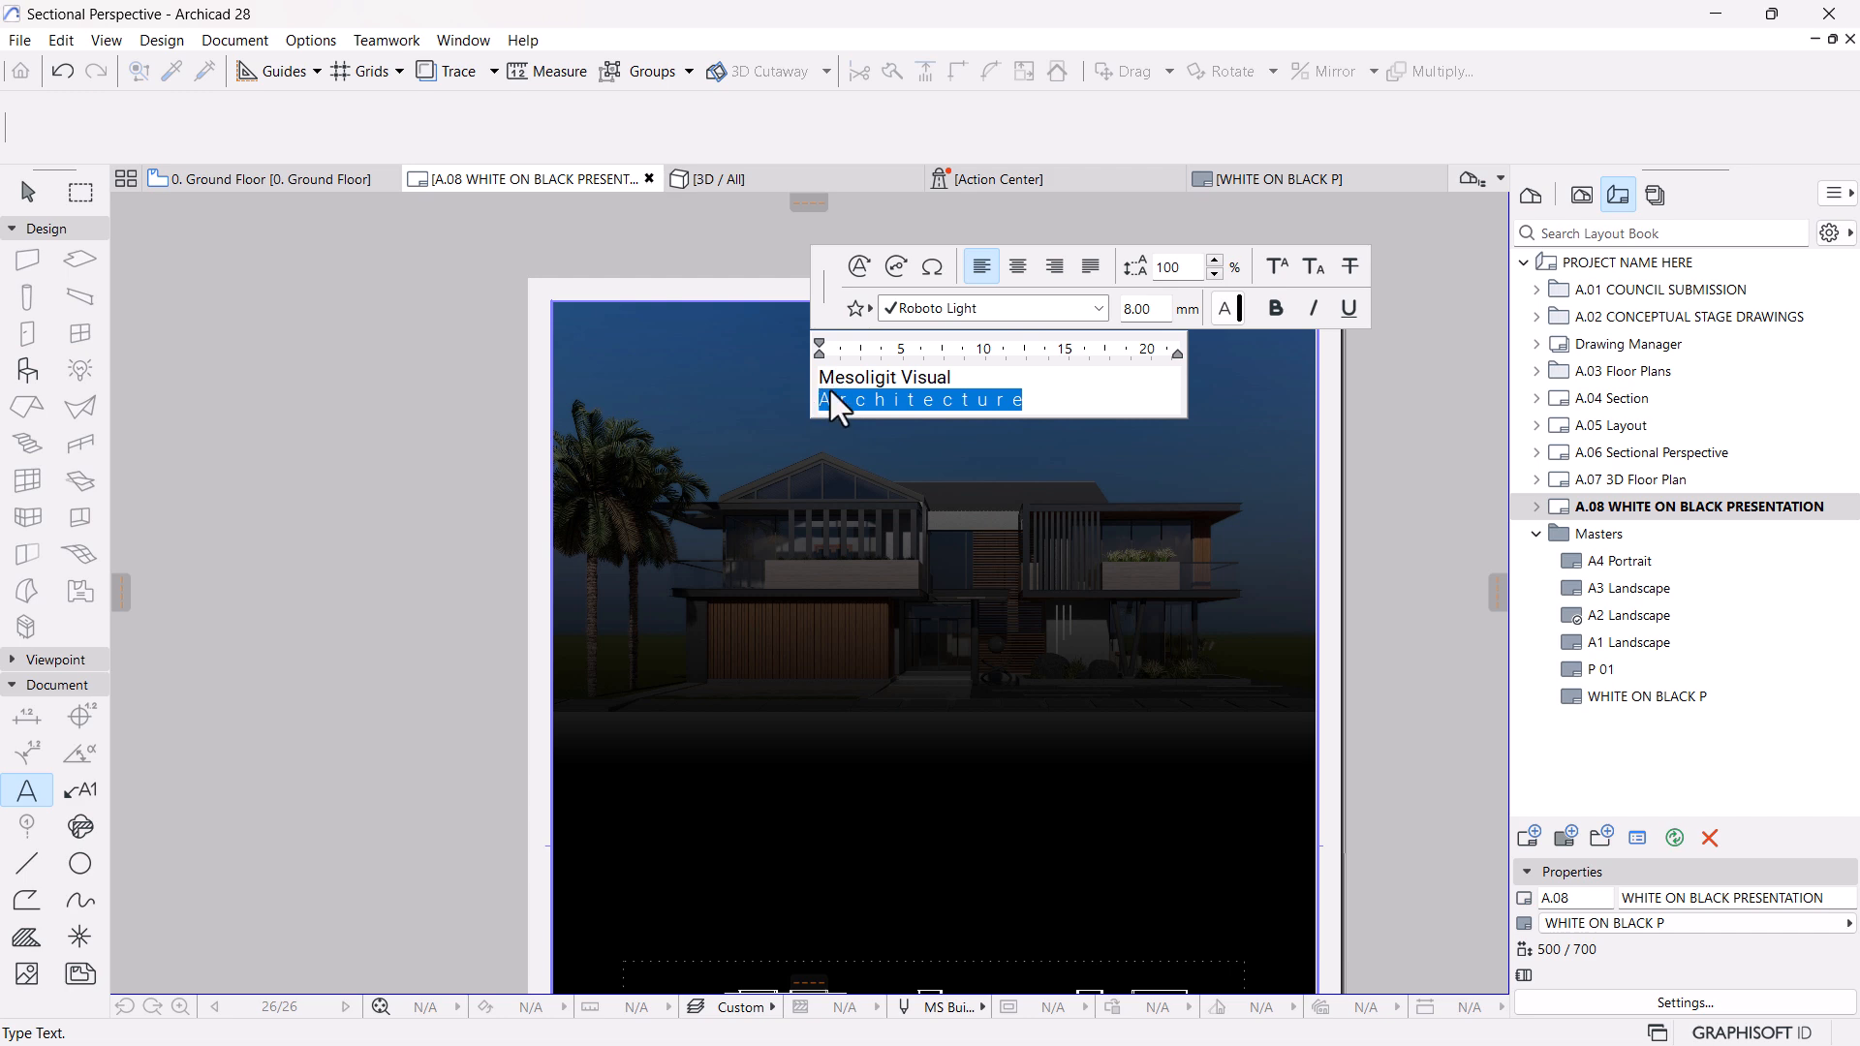
pyautogui.click(1143, 308)
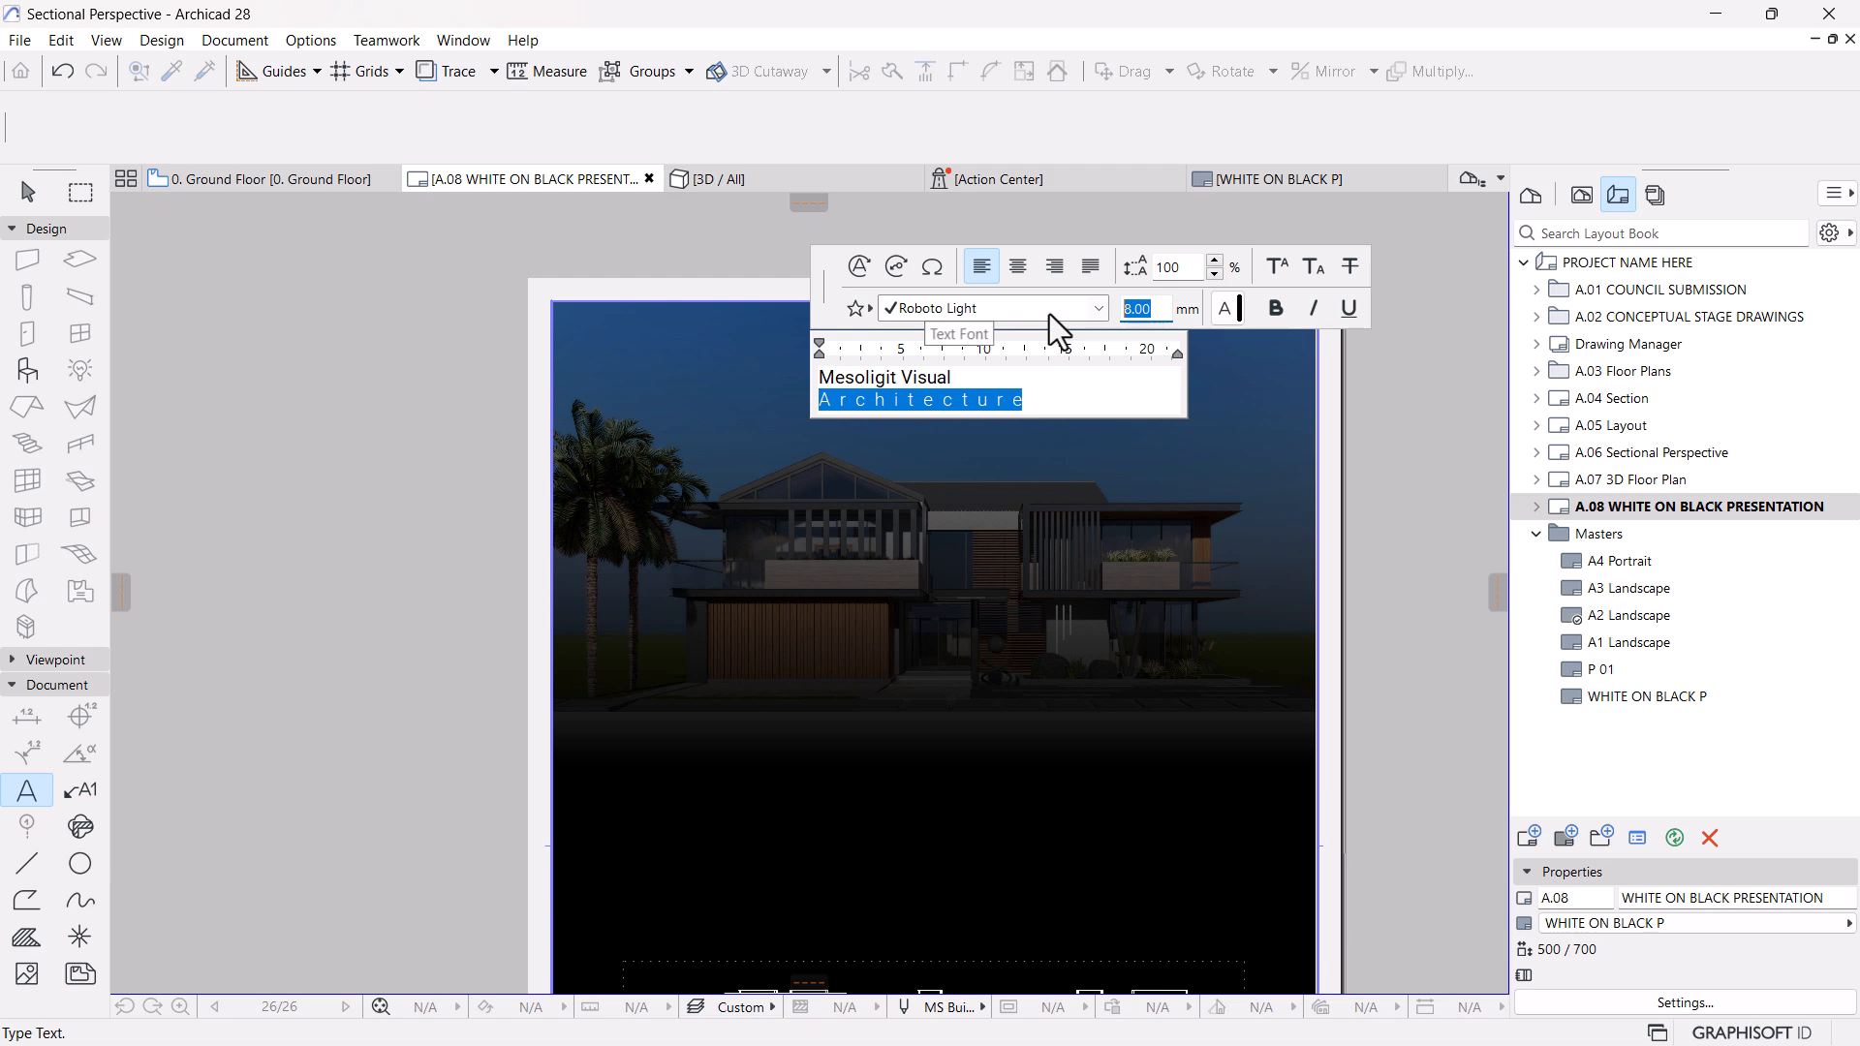
pyautogui.write('5')
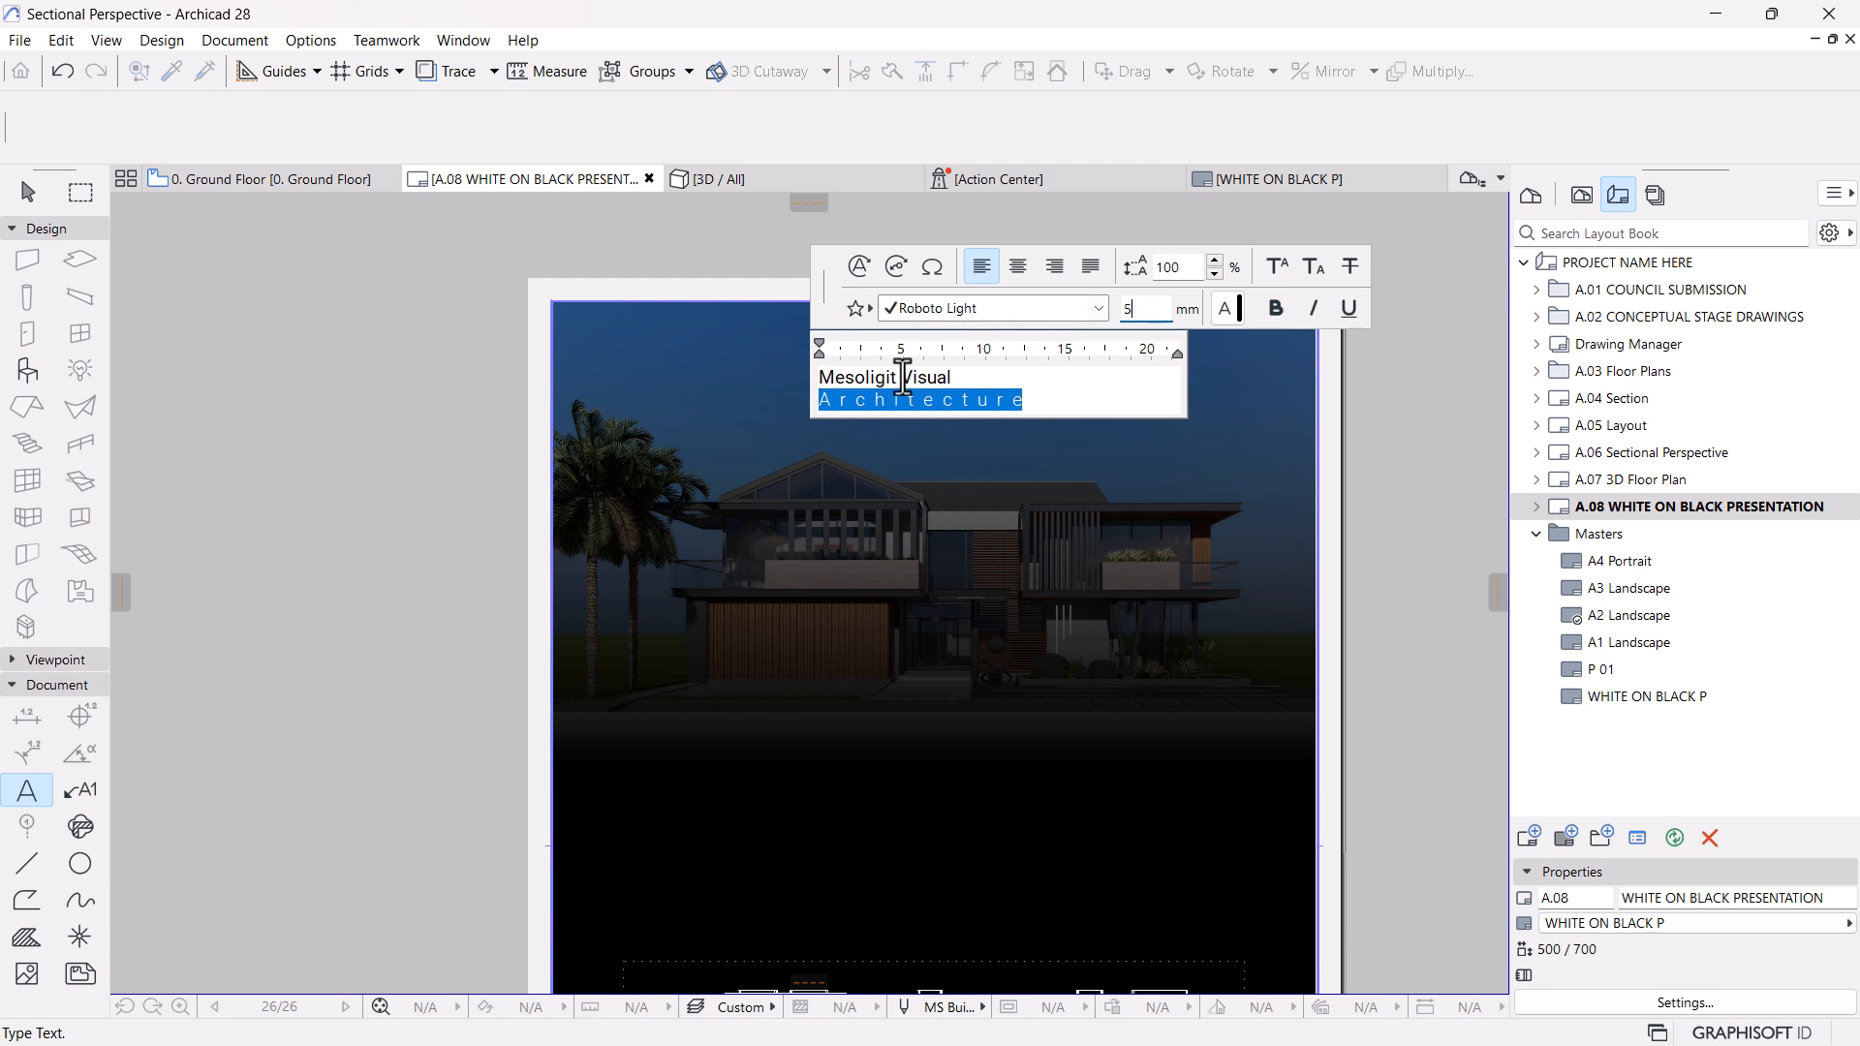
pyautogui.press('Return')
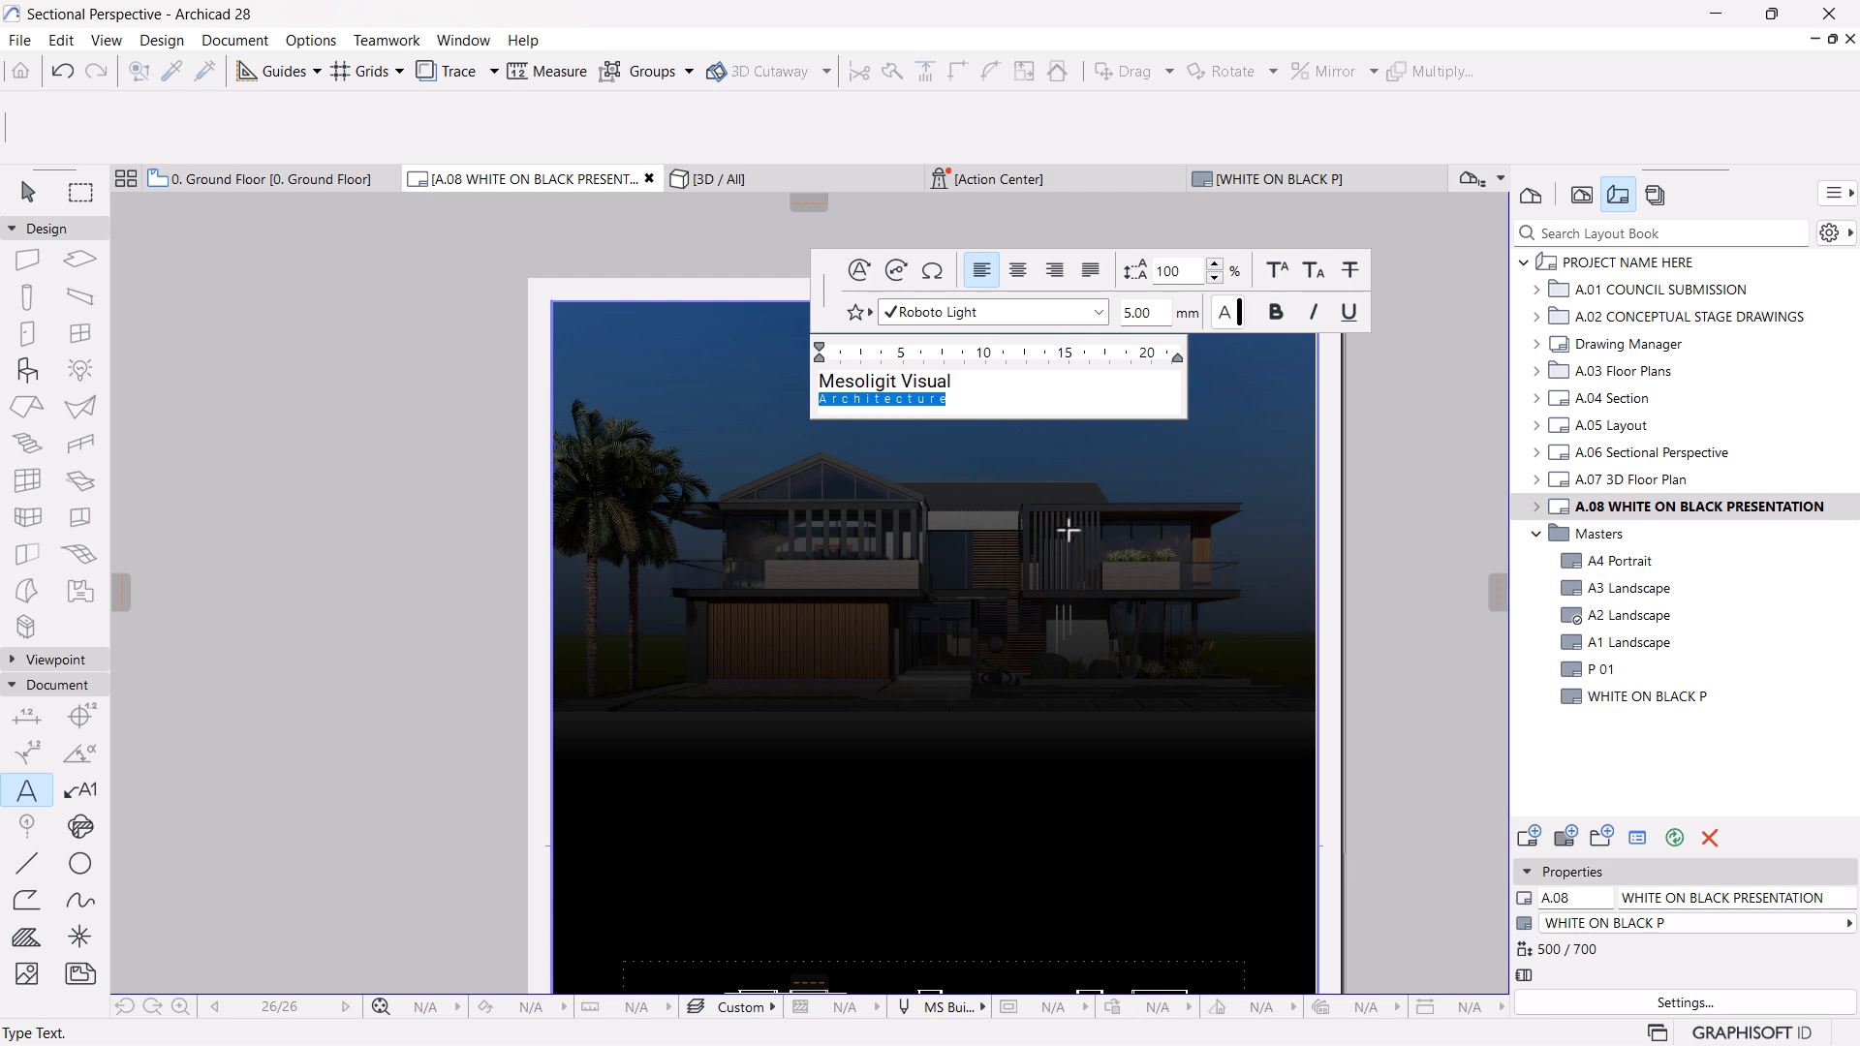
pyautogui.click(940, 557)
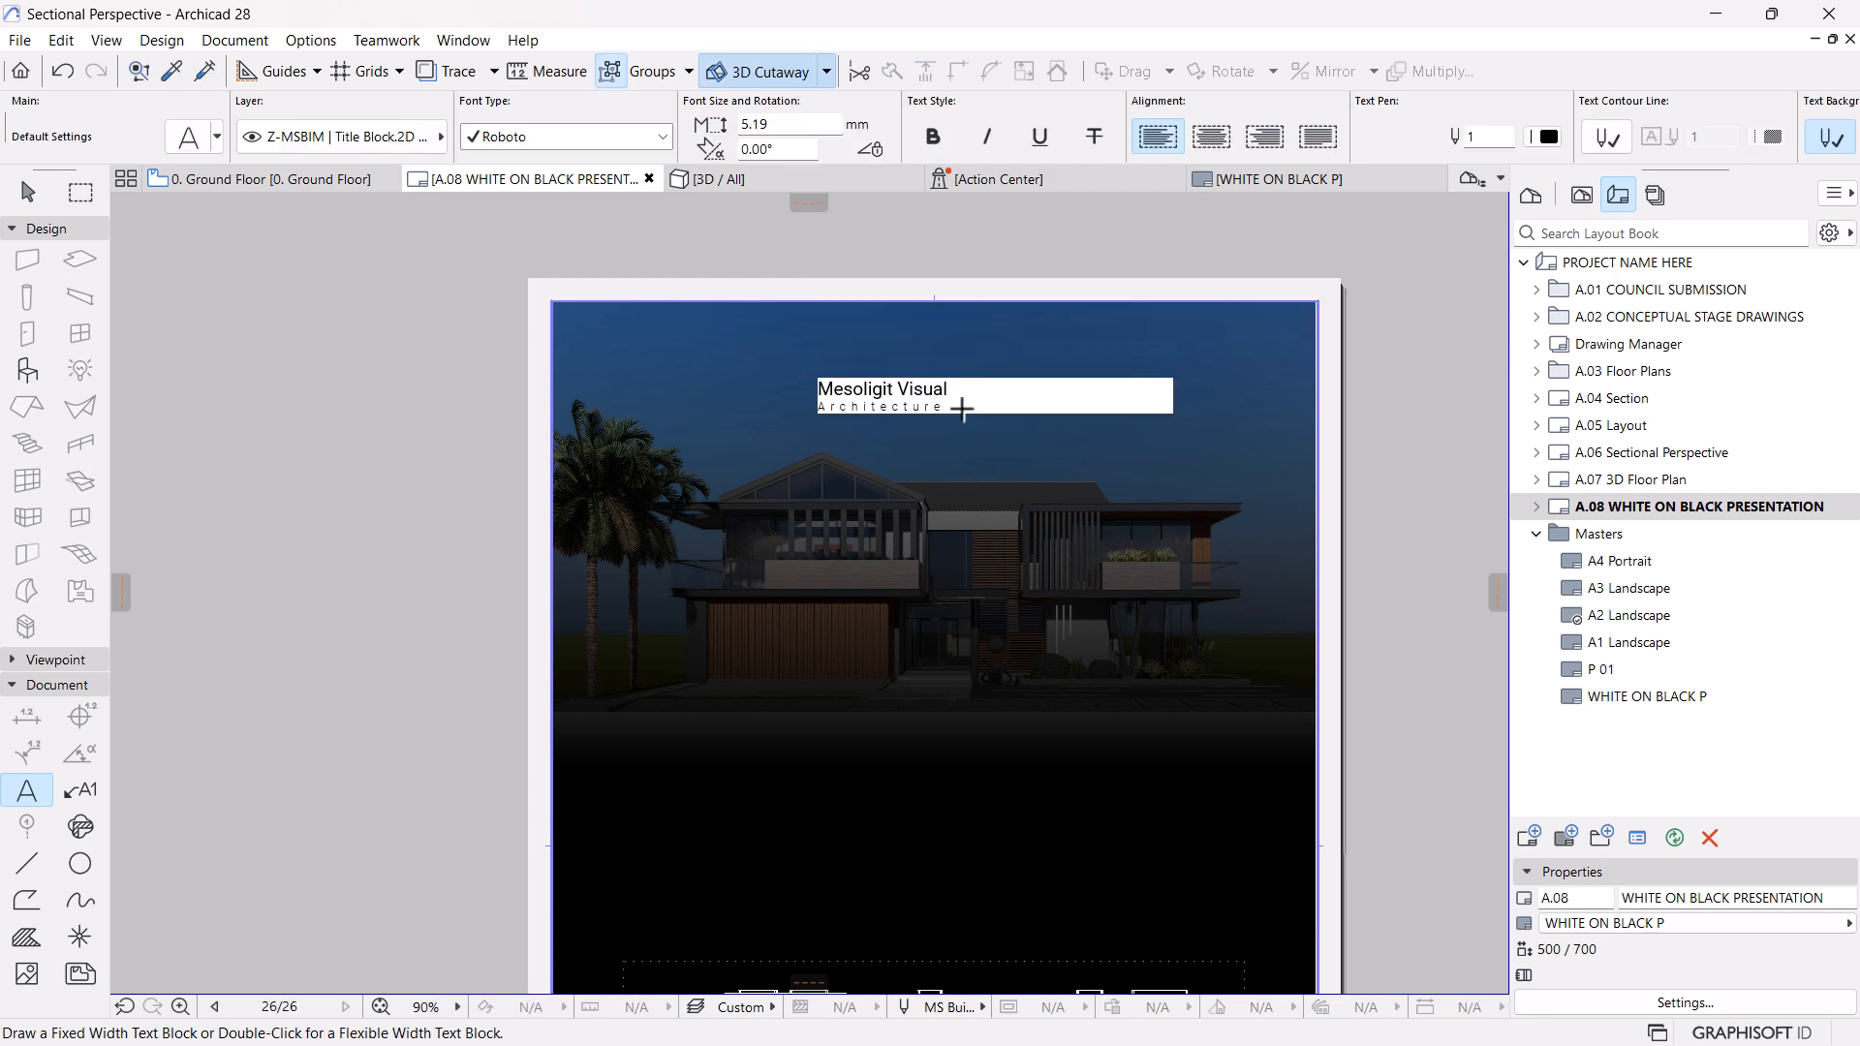
# Make the title text block's background fill transparent
pyautogui.press('Escape')
pyautogui.click(879, 398)
pyautogui.scroll(-4, 1167, 136)
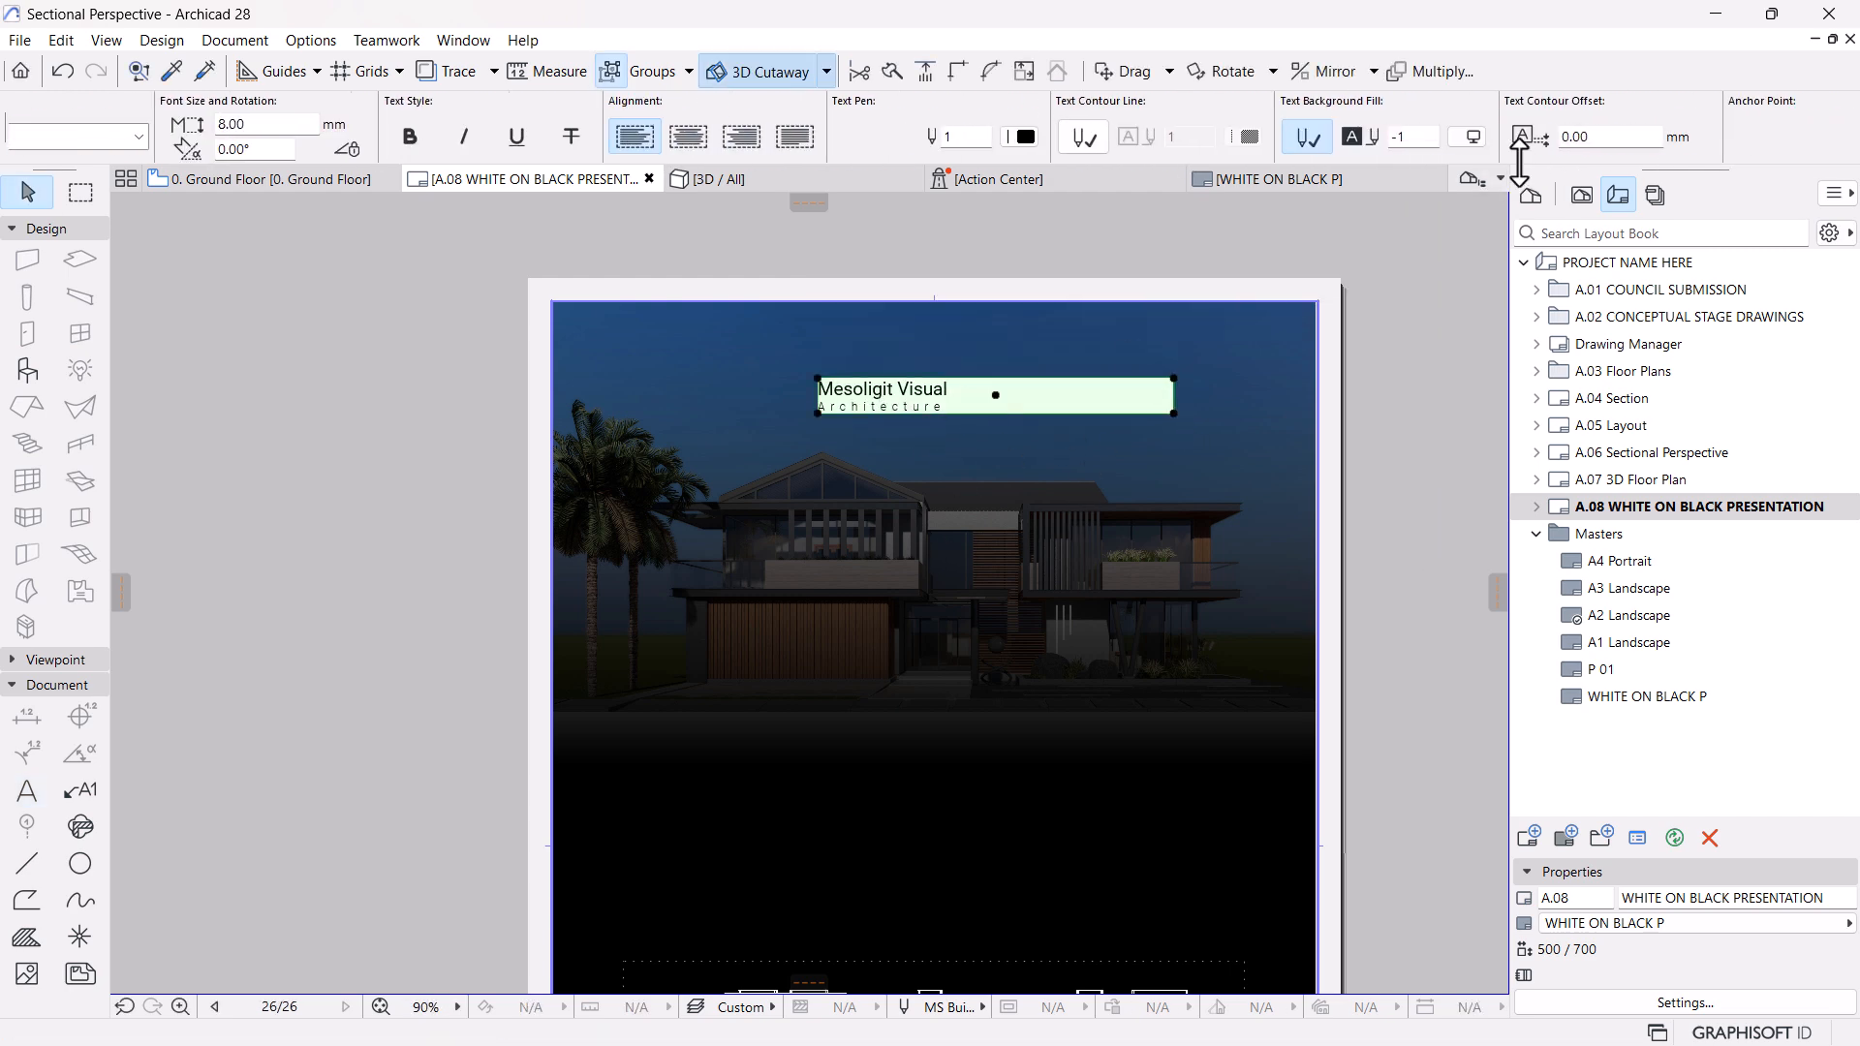
pyautogui.click(1473, 136)
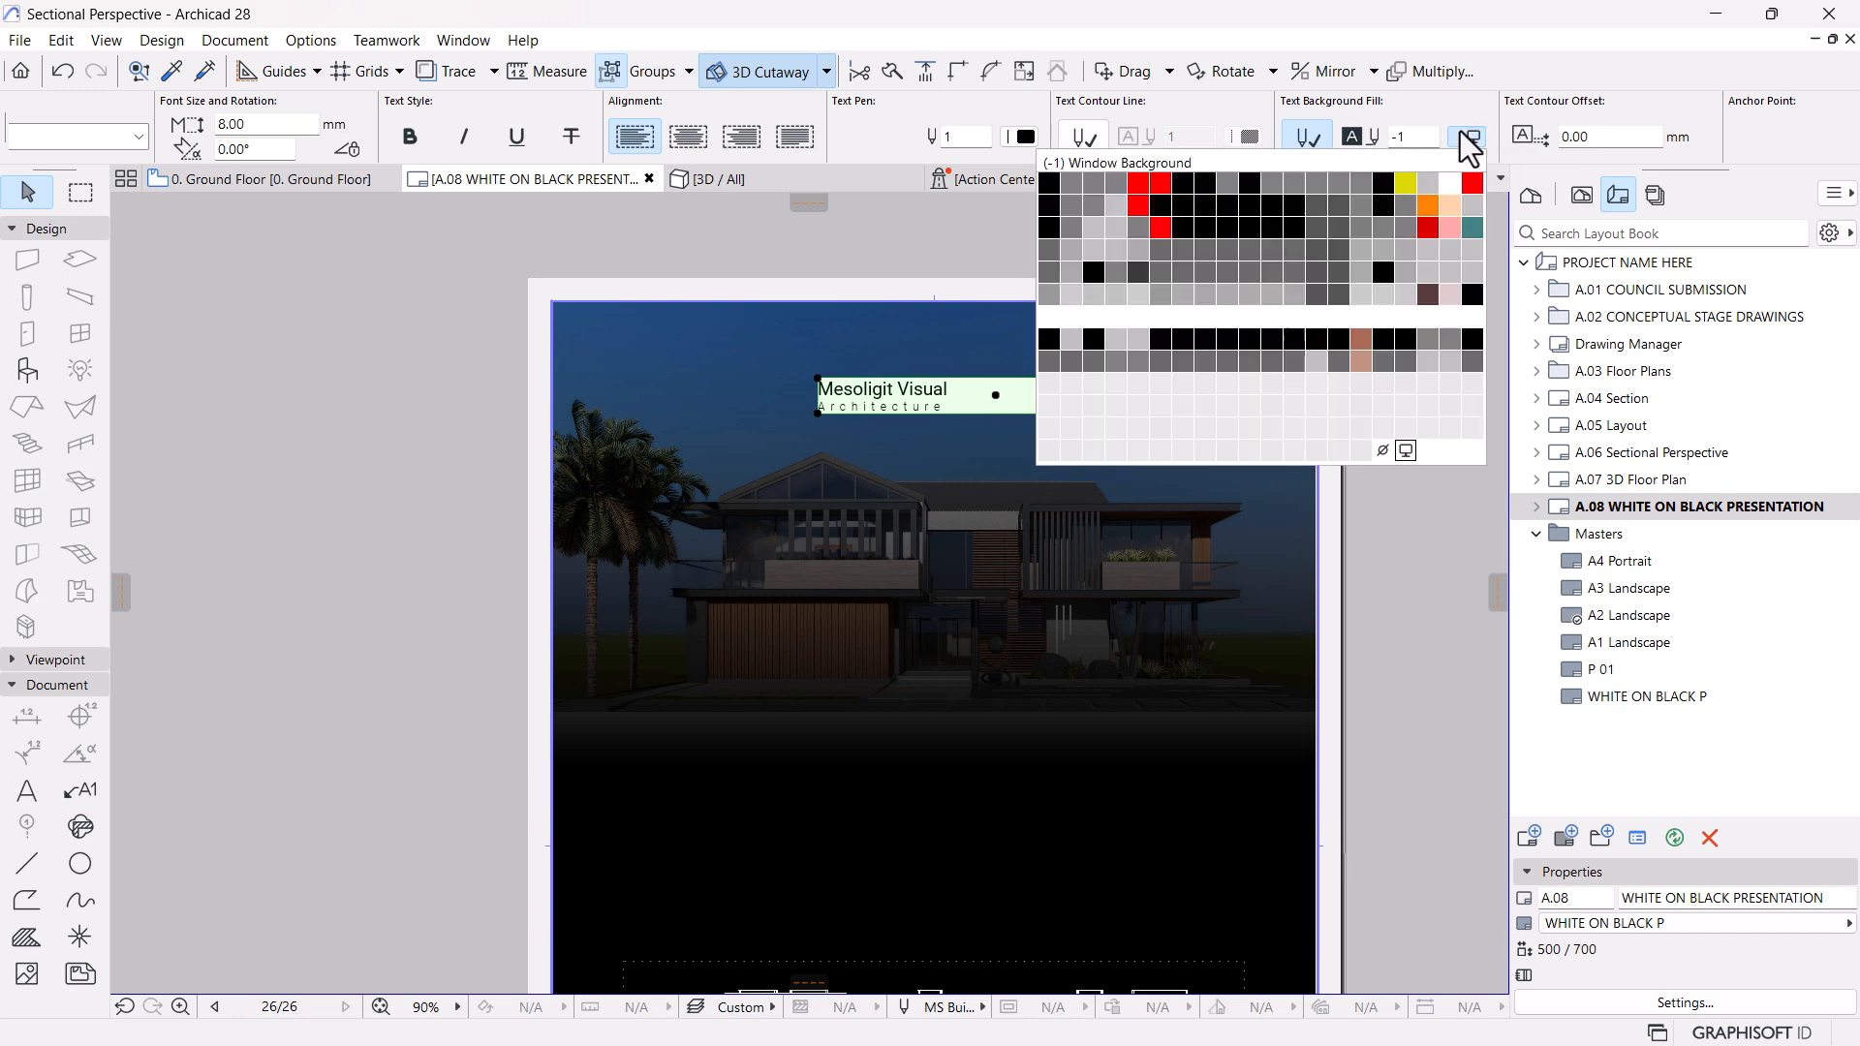
pyautogui.click(1383, 449)
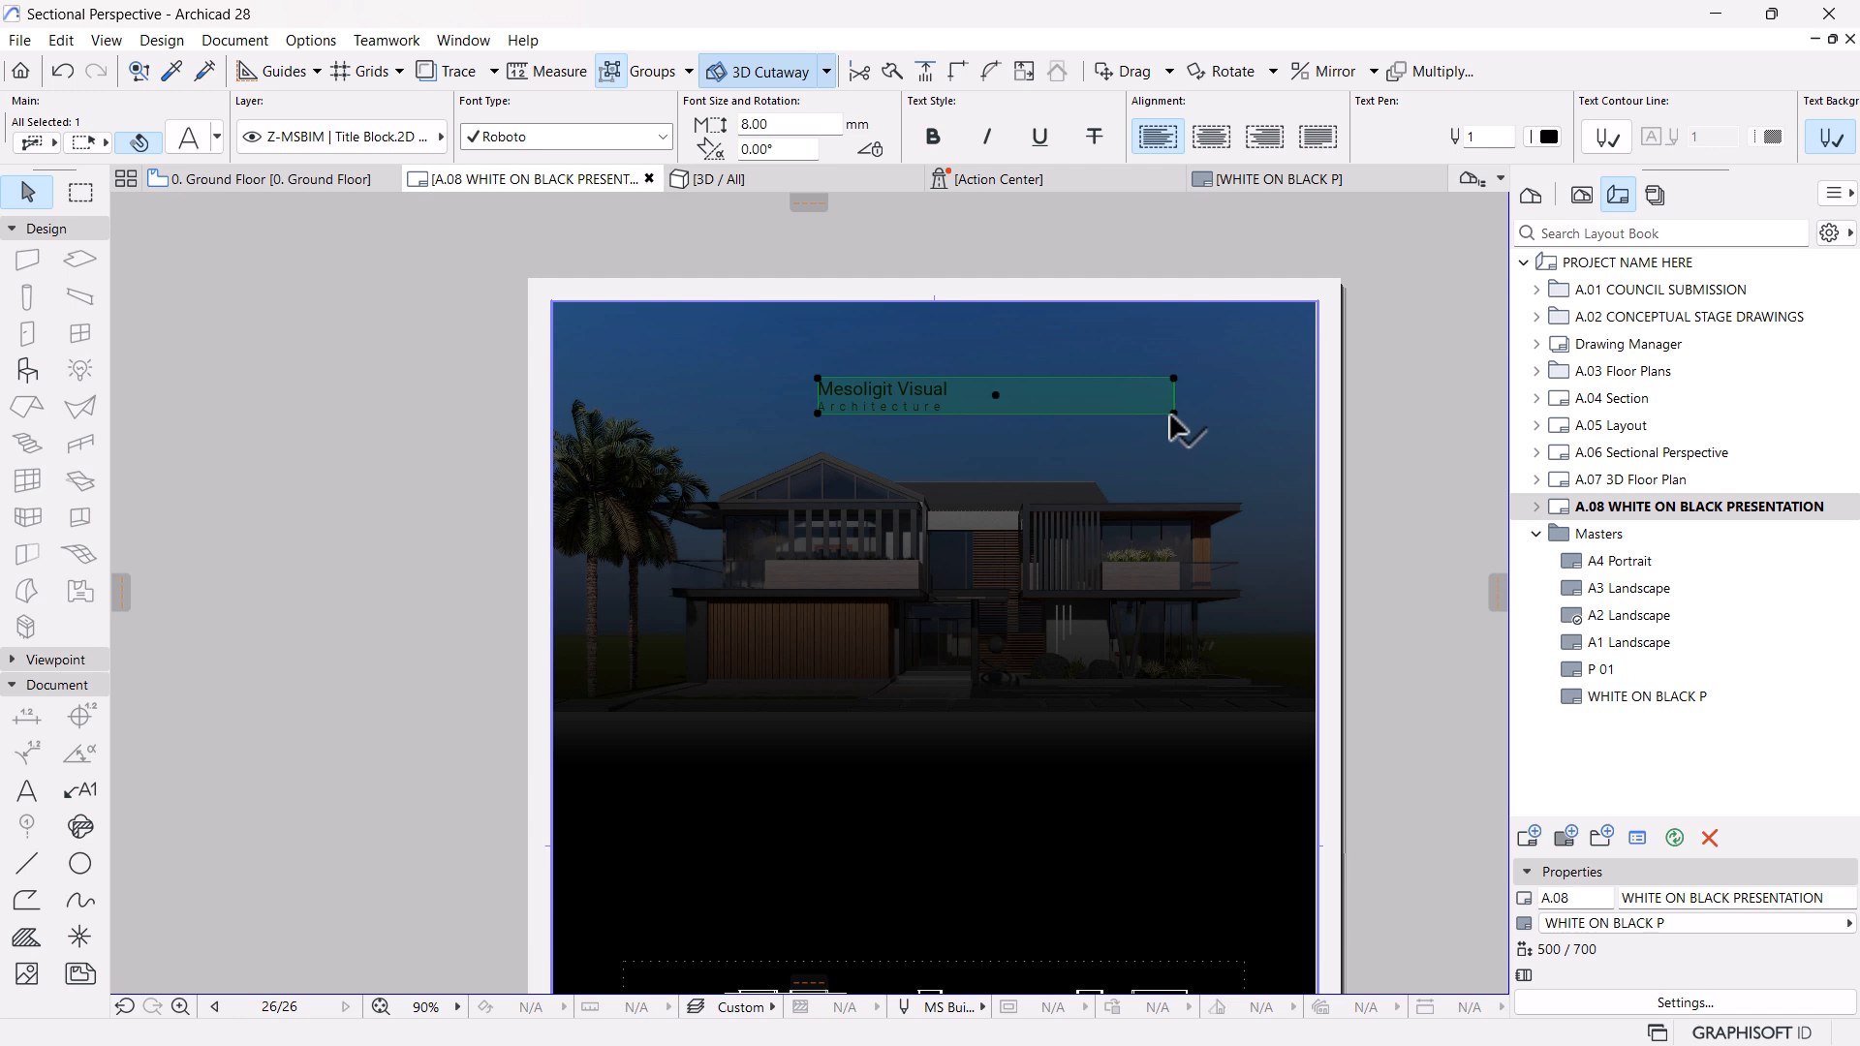
# Narrow the title text block to about 90 mm wide and move it horizontally to the layout's centre line
pyautogui.click(1174, 414)
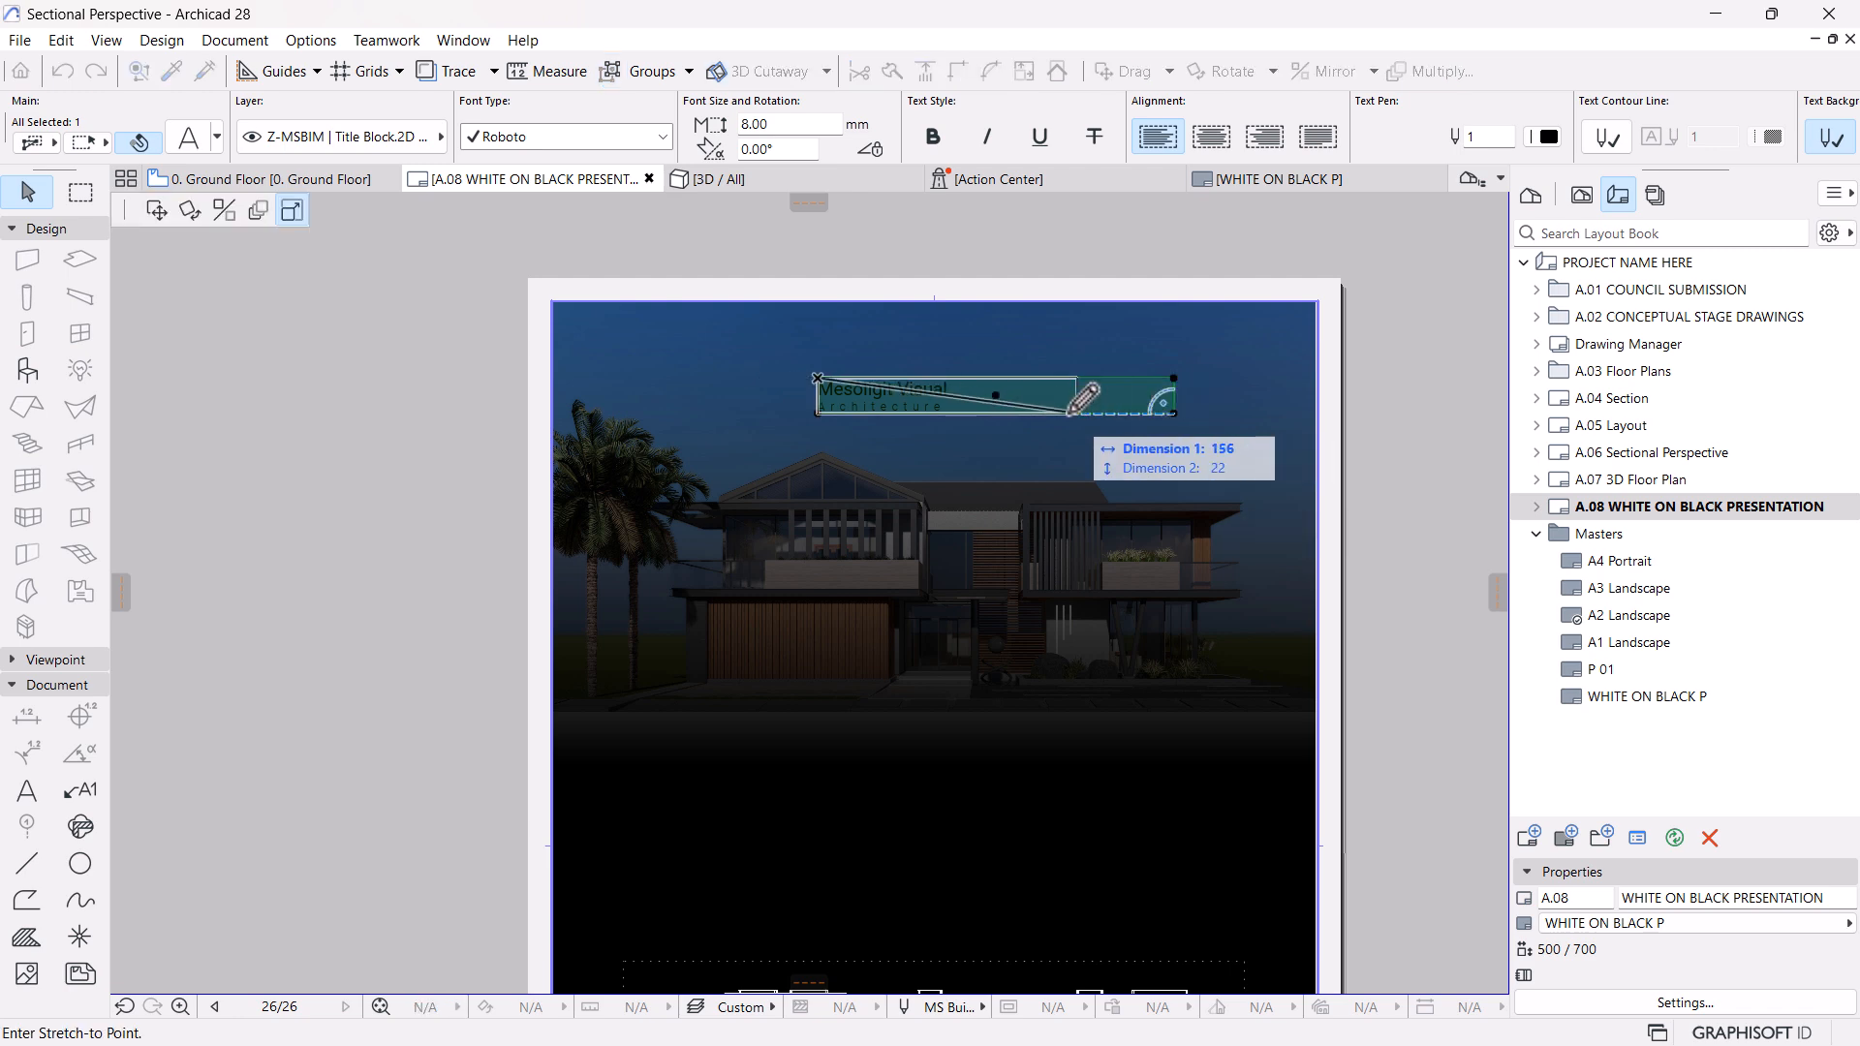
pyautogui.click(966, 414)
pyautogui.click(891, 396)
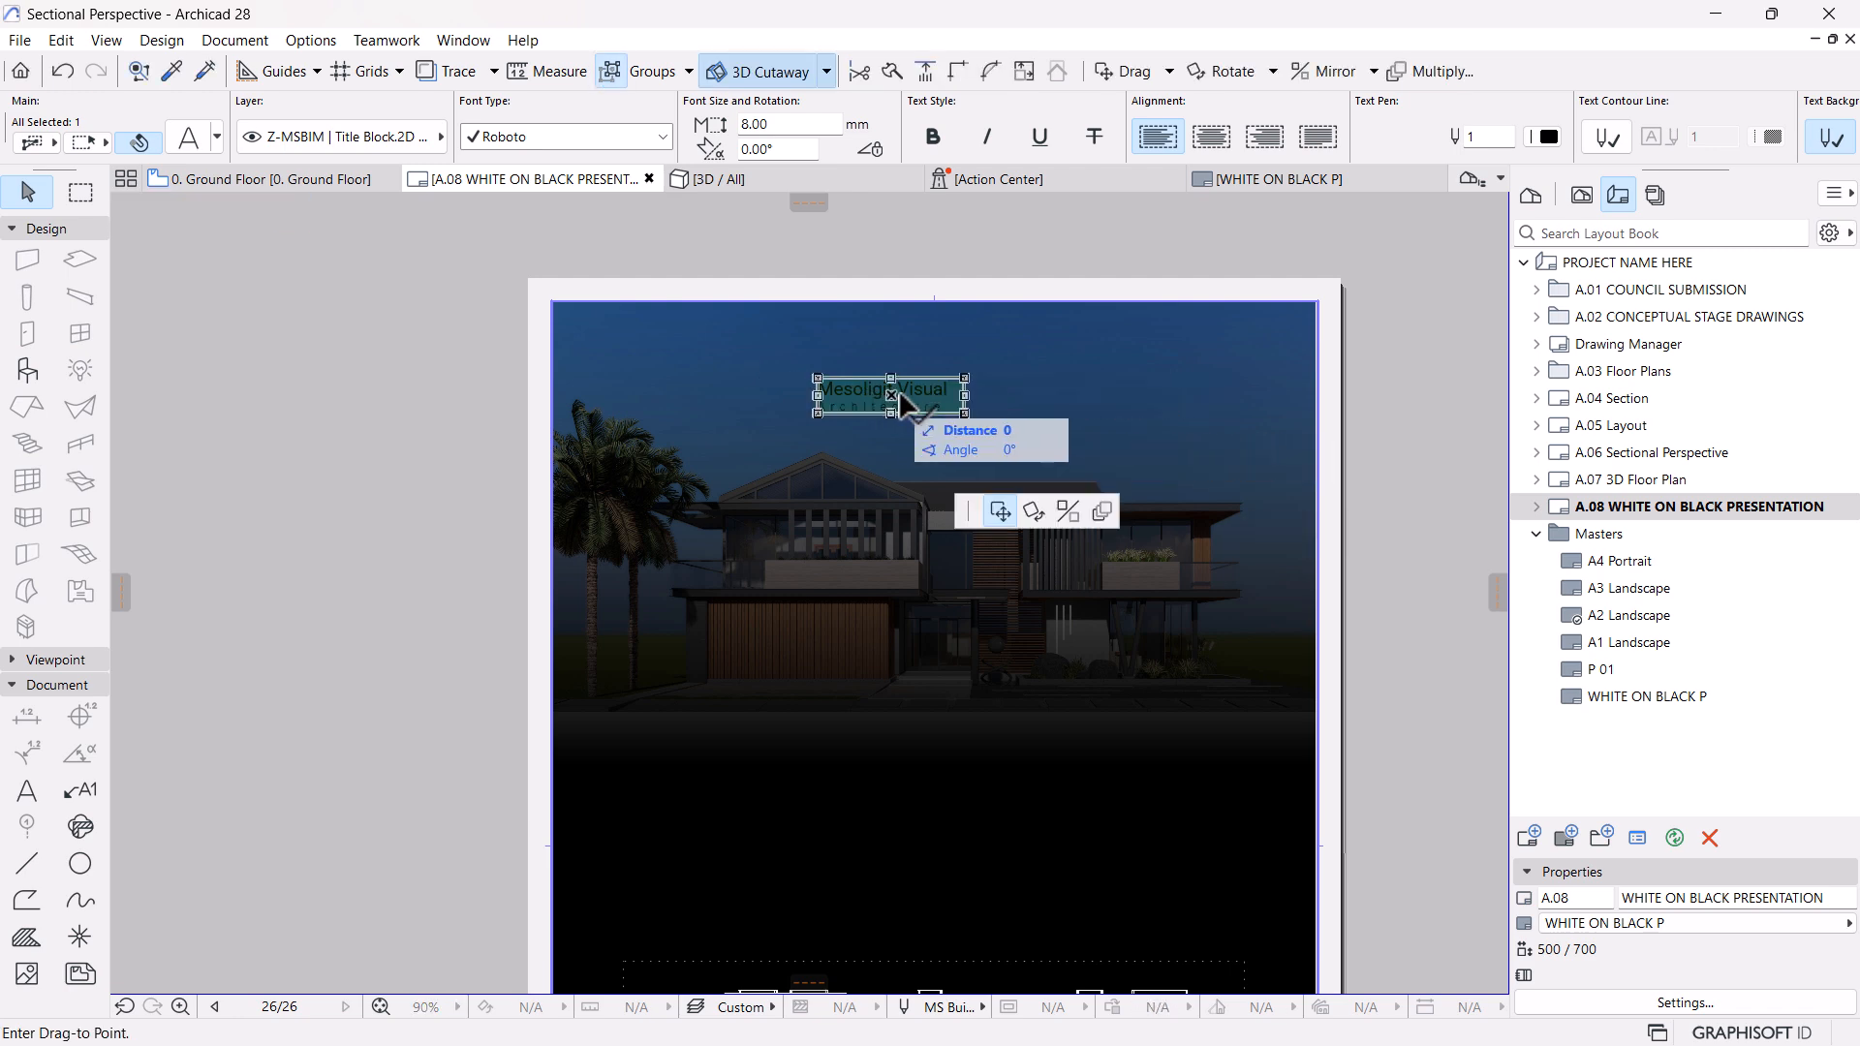
pyautogui.click(934, 396)
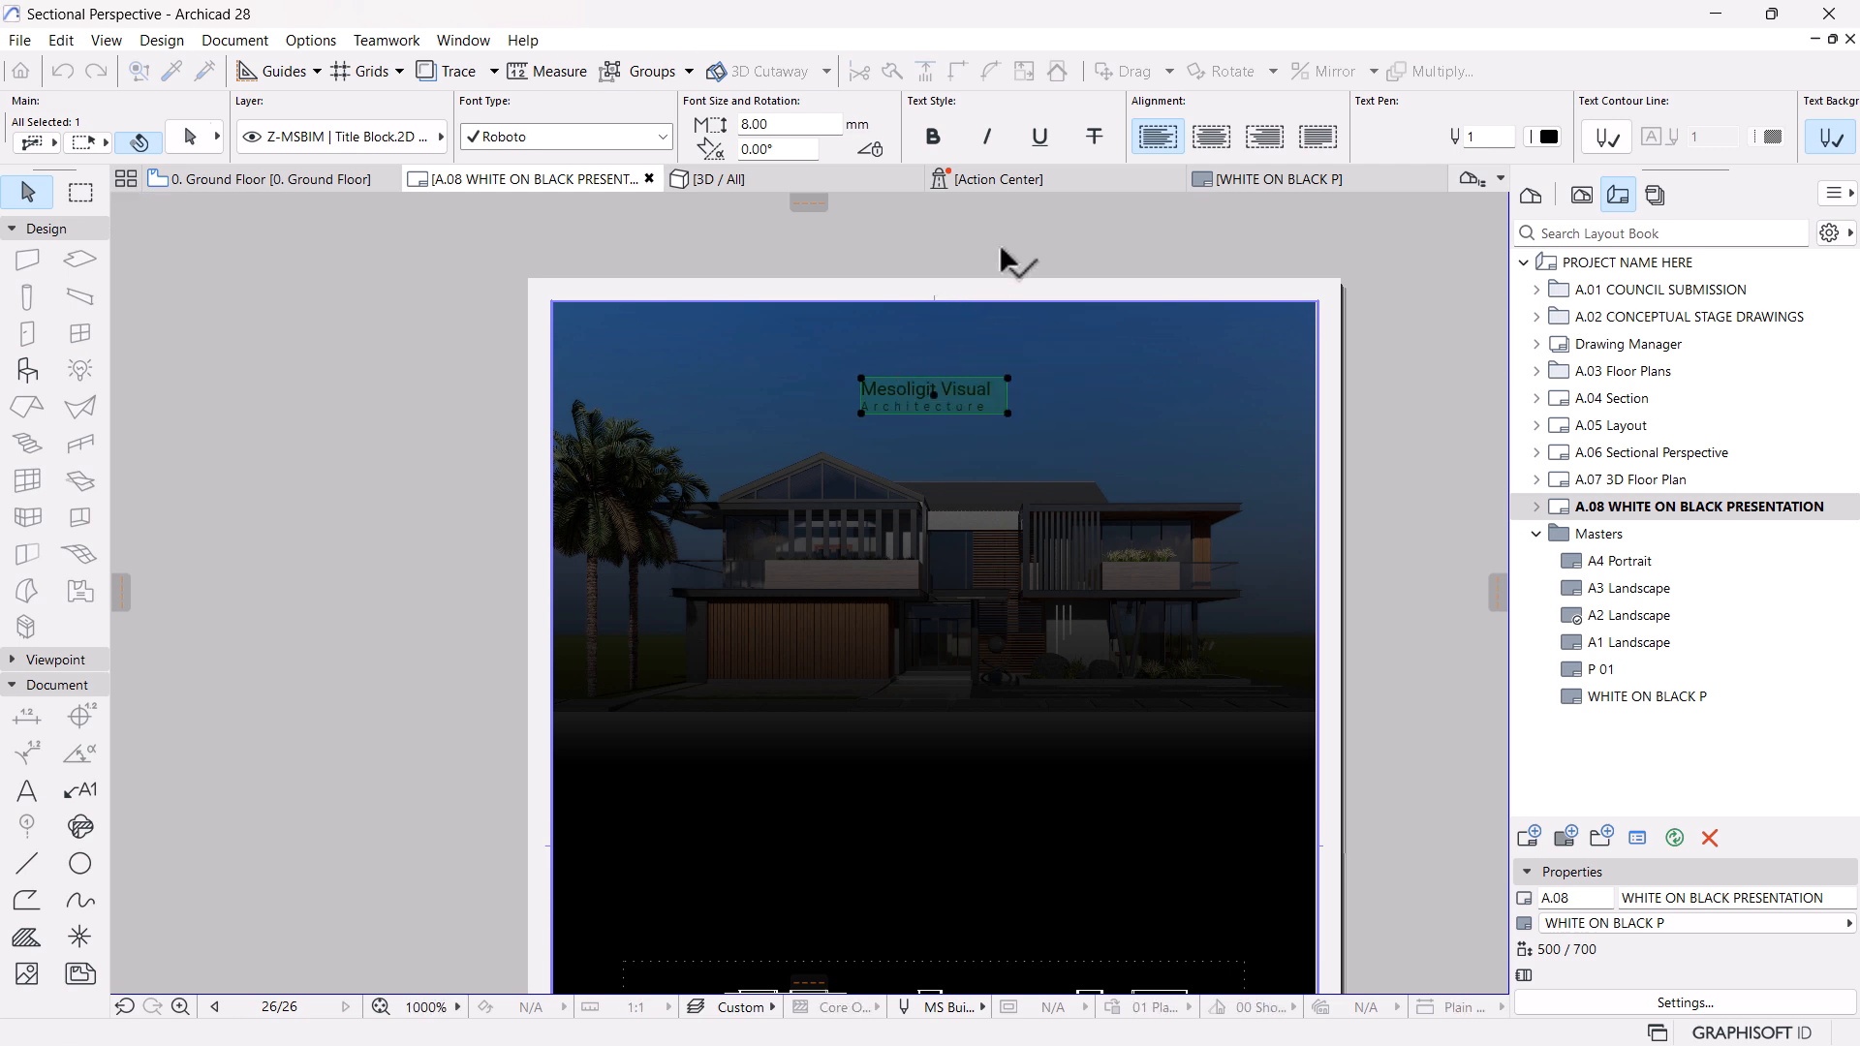
# Move the title text block about 17 mm straight up, nearer the layout's upper edge, and check its placement
pyautogui.hotkey('ctrl', 'd')
pyautogui.click(931, 392)
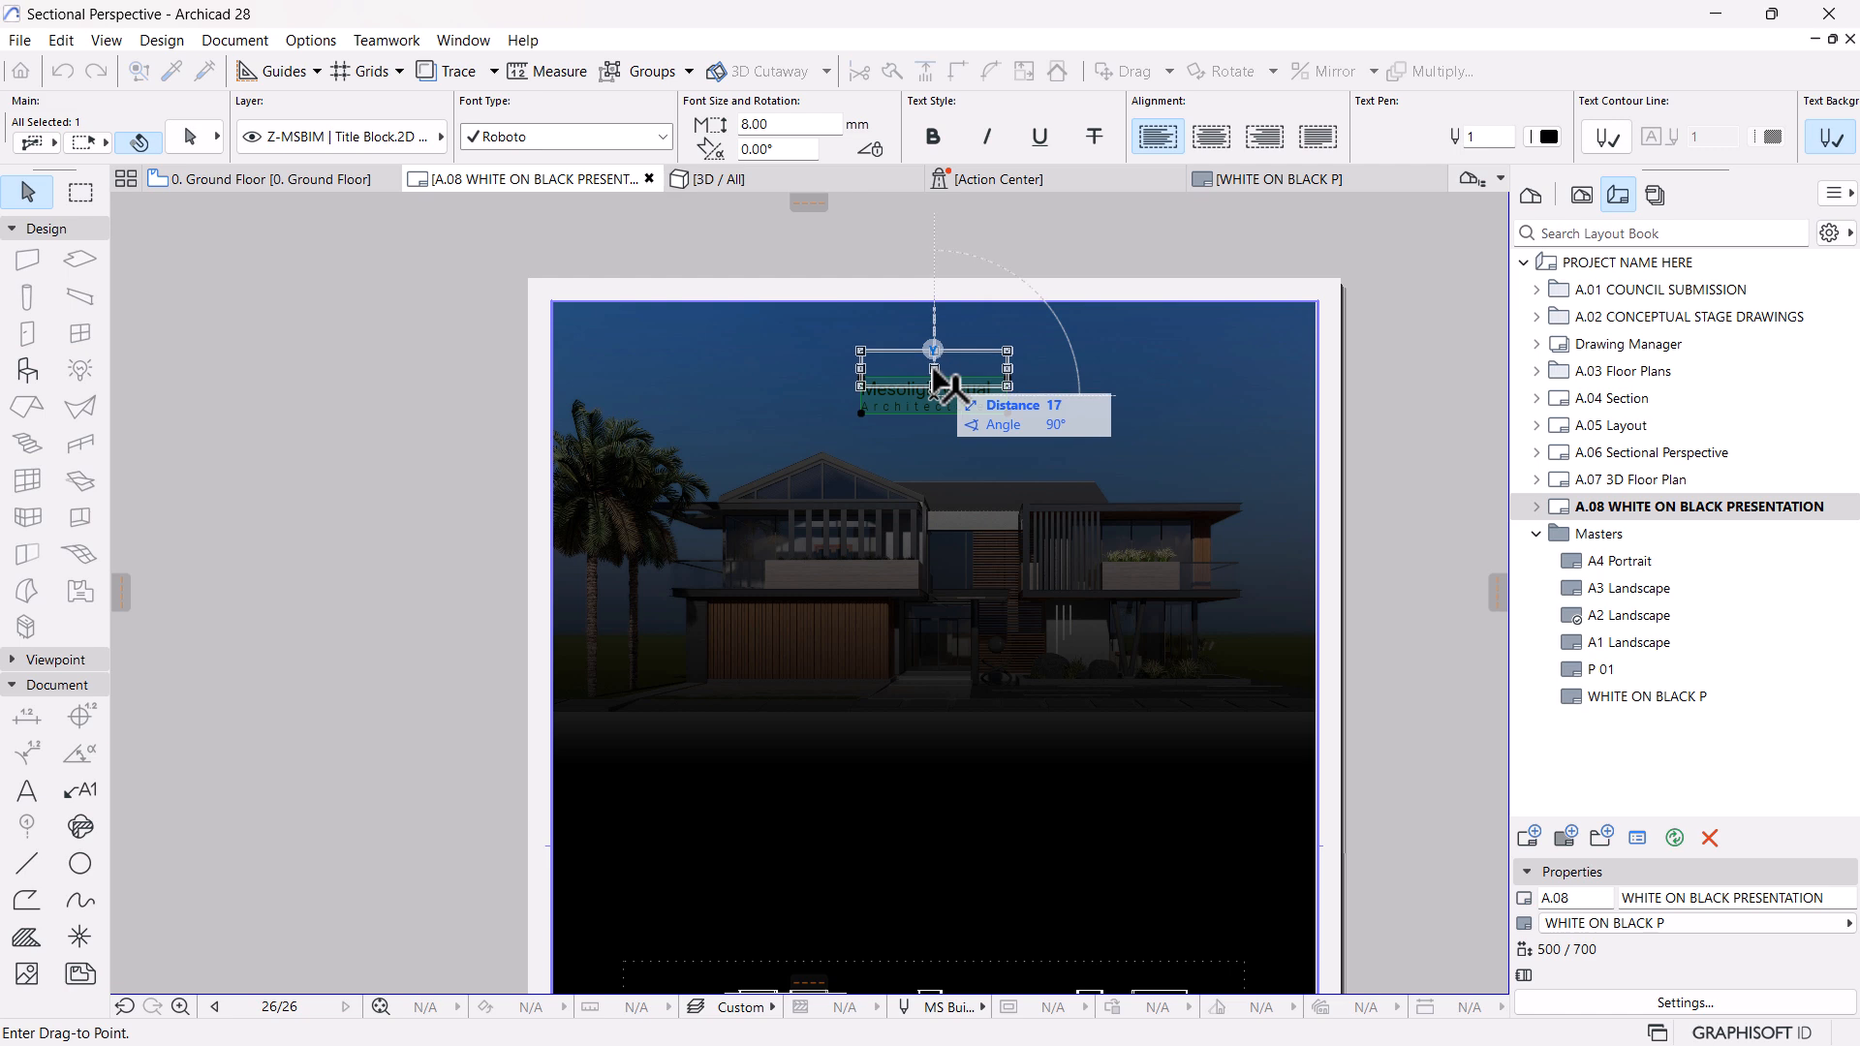
pyautogui.click(935, 381)
pyautogui.press('Escape')
pyautogui.scroll(-1, 1226, 557)
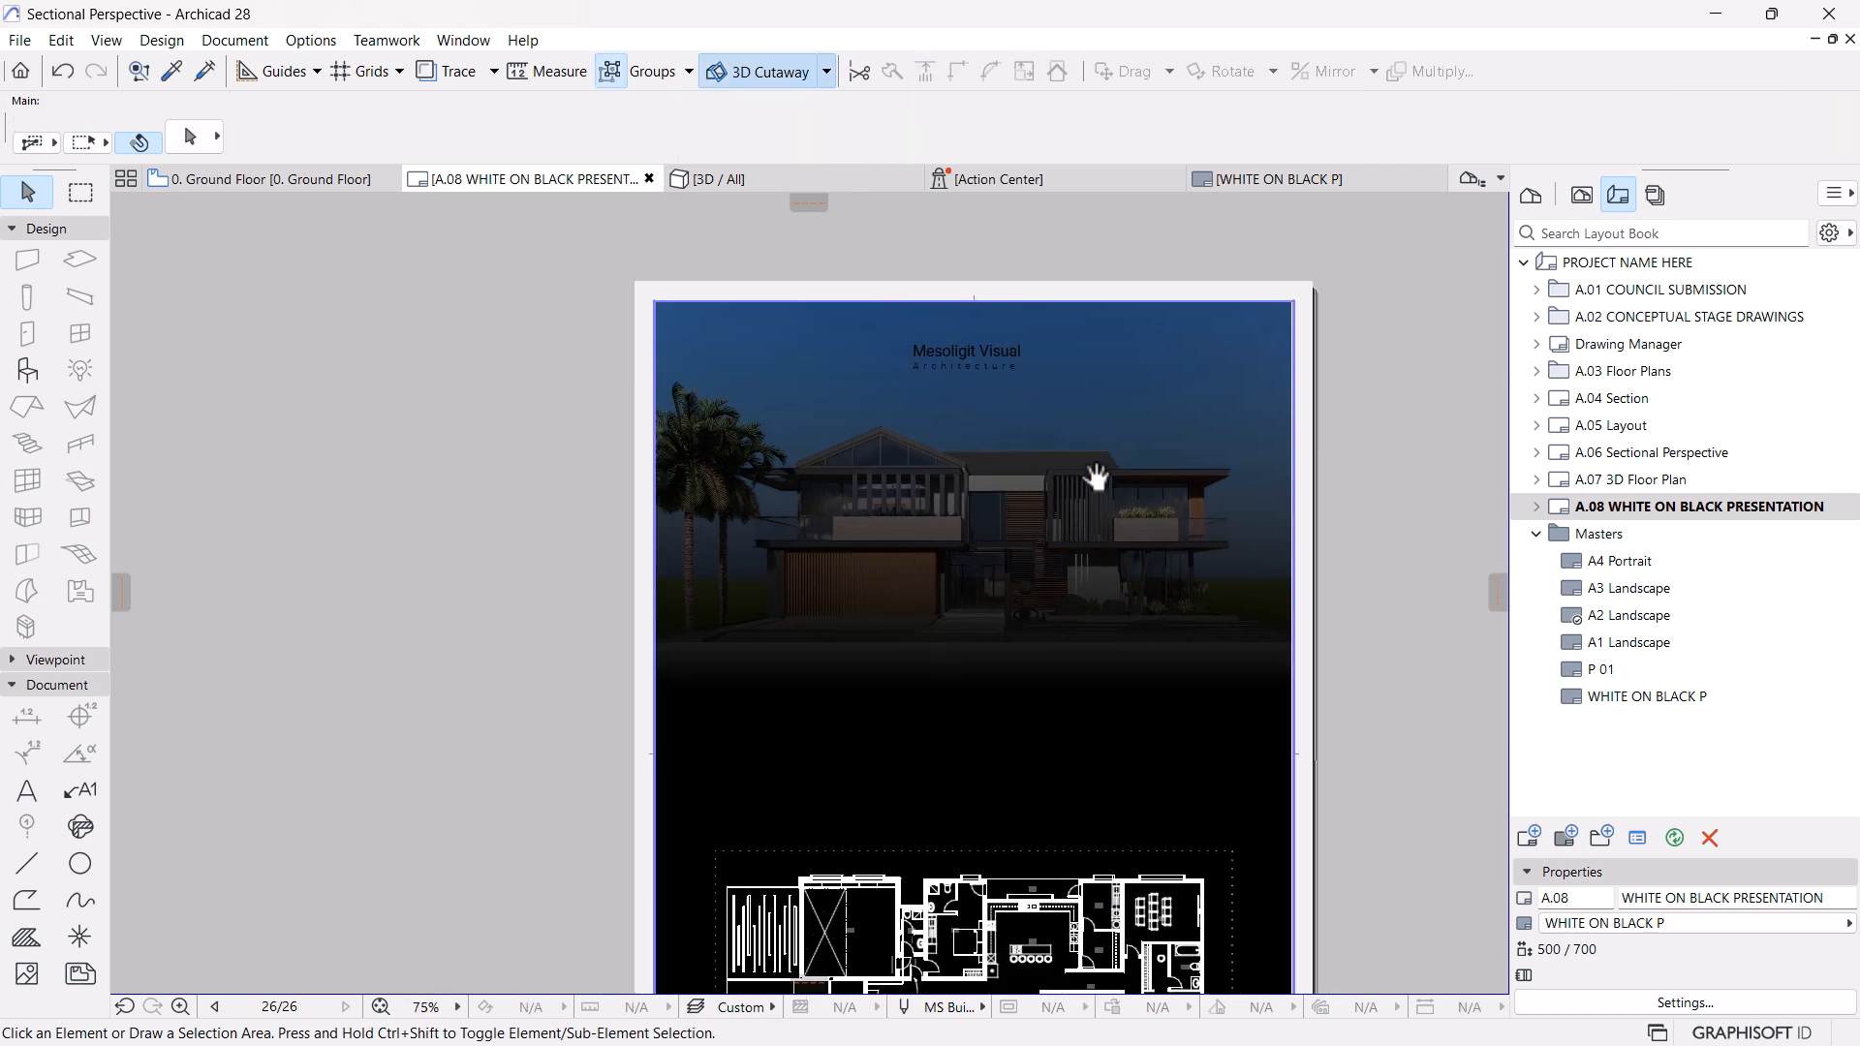
pyautogui.scroll(1, 974, 364)
pyautogui.scroll(-2, 964, 357)
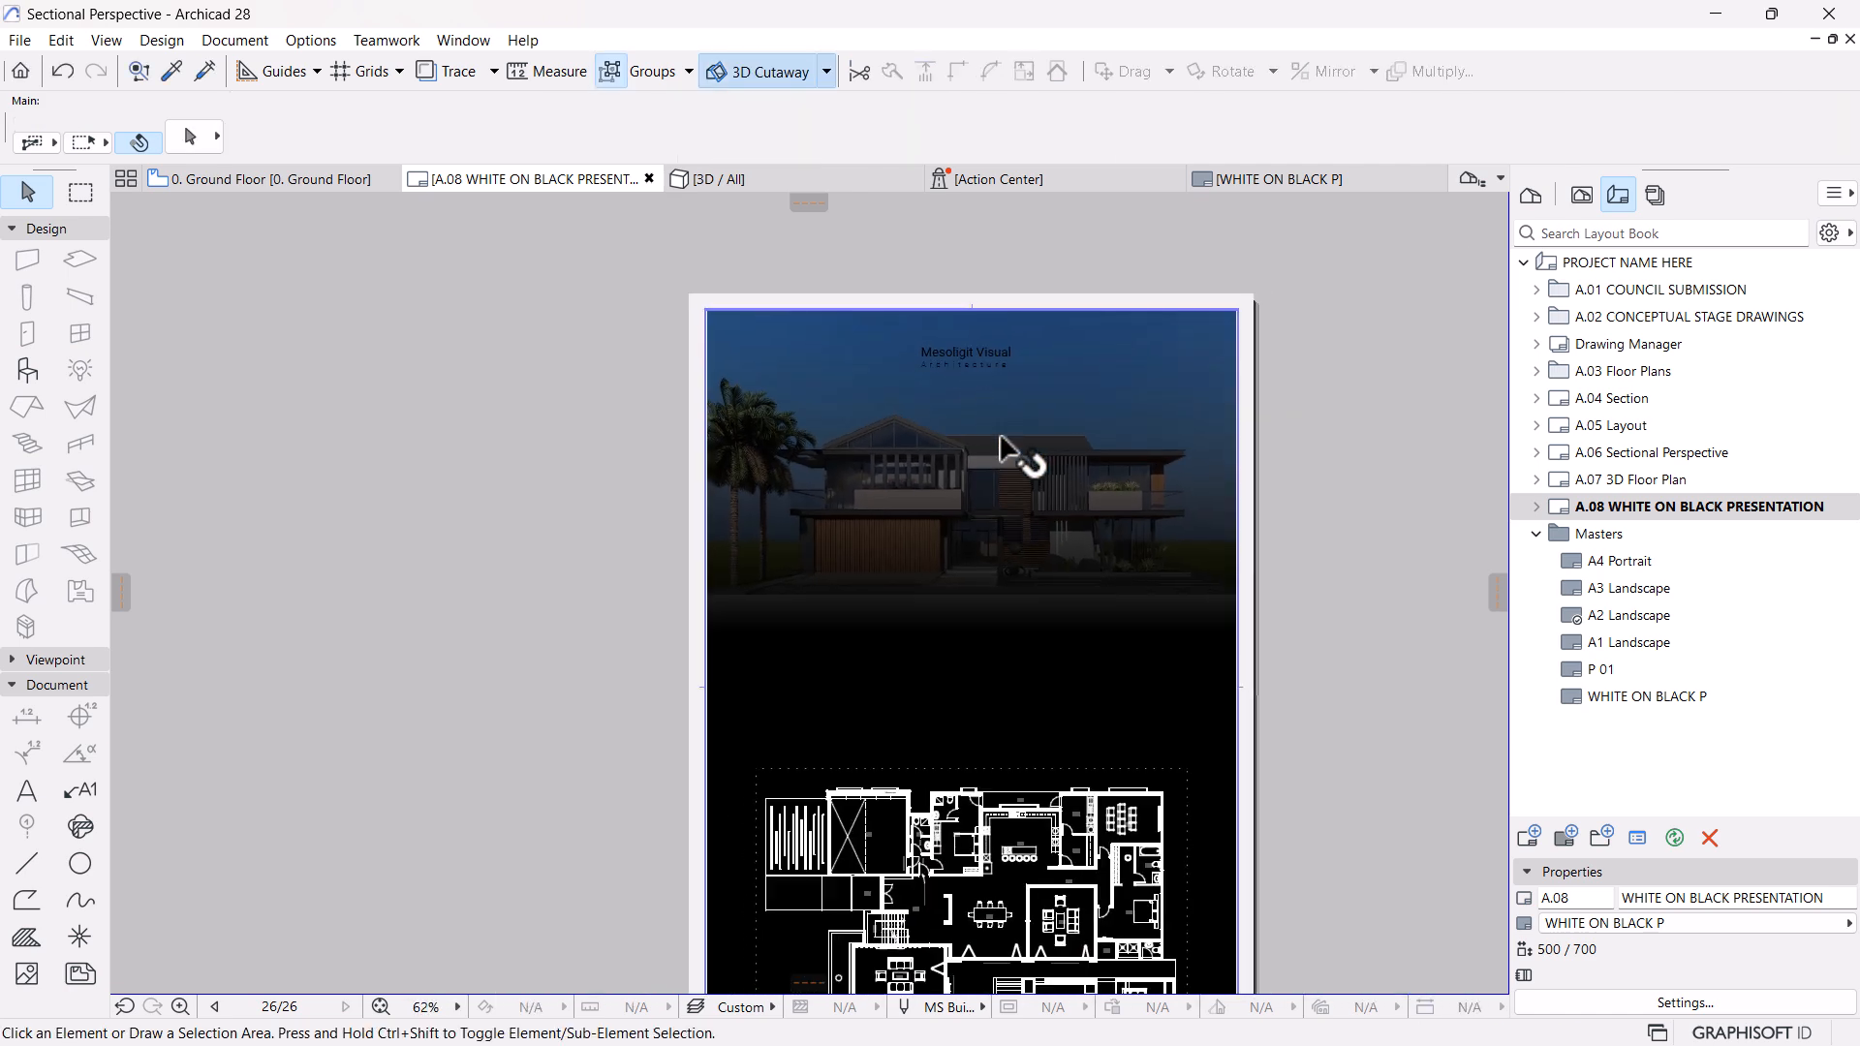
pyautogui.scroll(-1, 1003, 444)
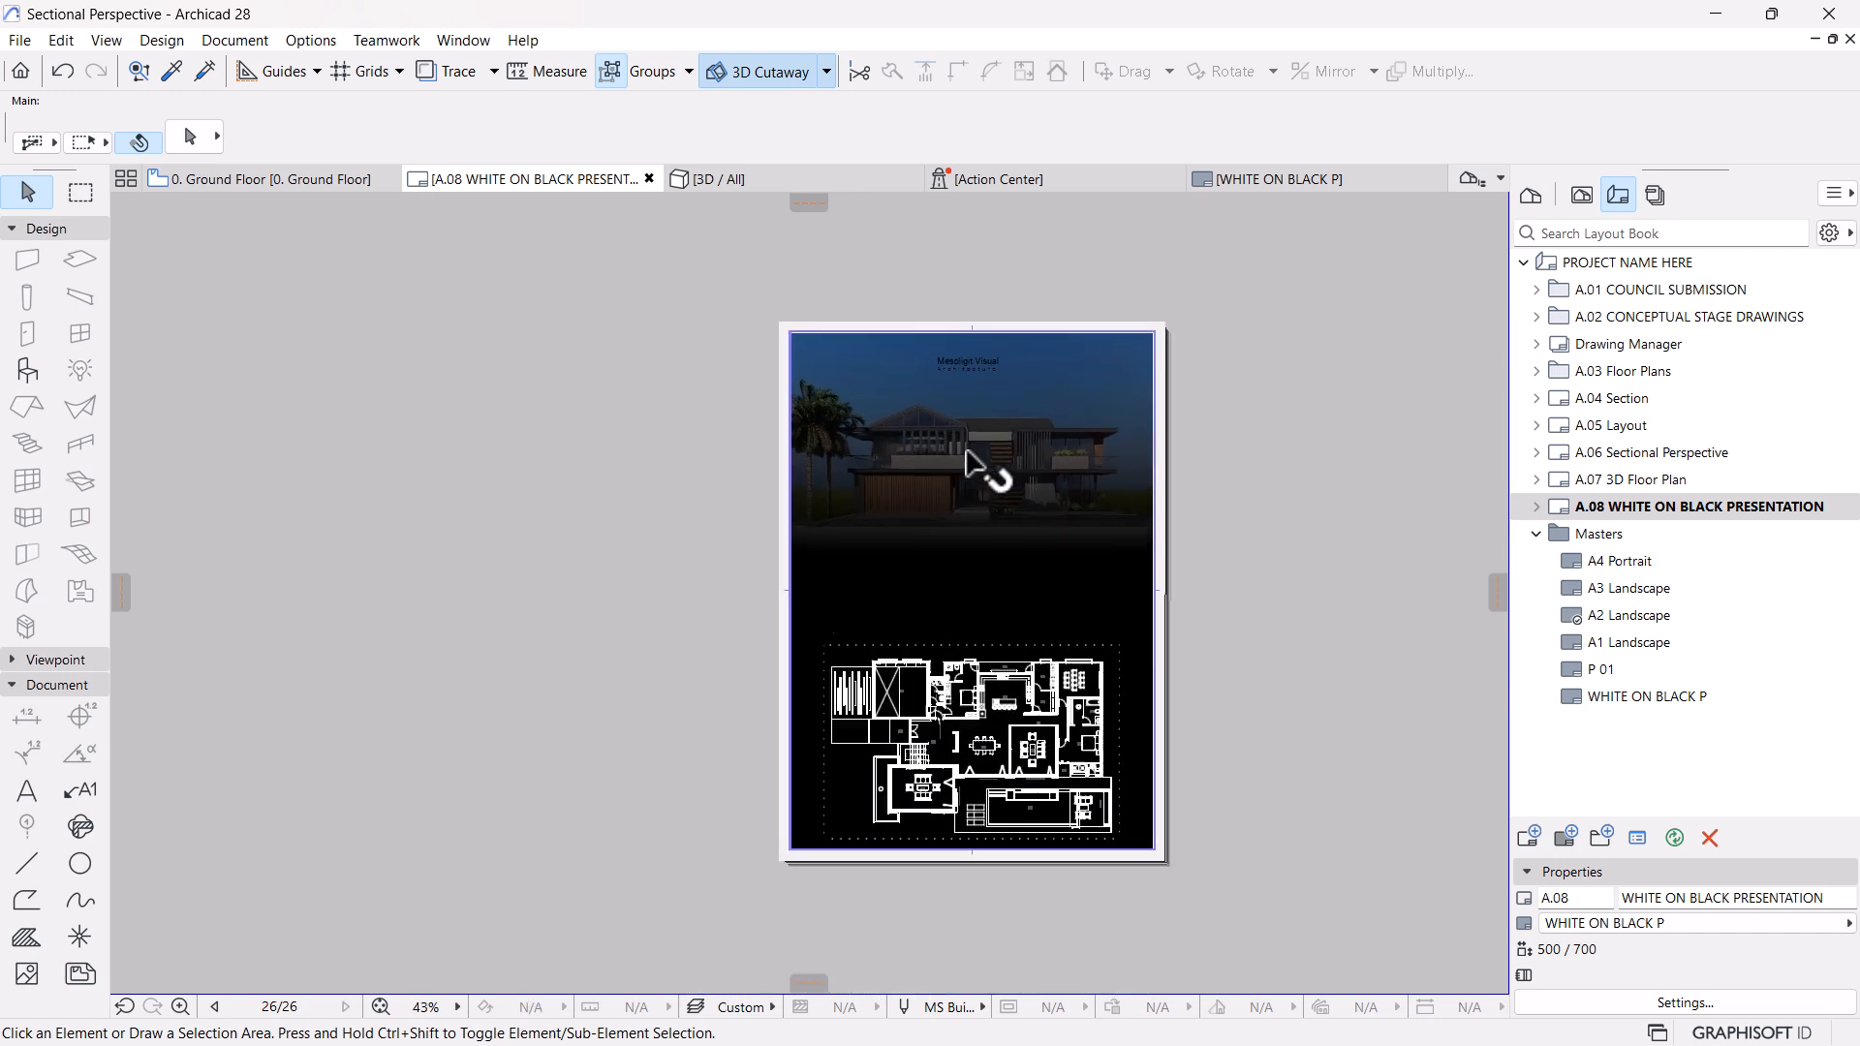
# Set the text pen of the title text block to white pen 121
pyautogui.click(972, 361)
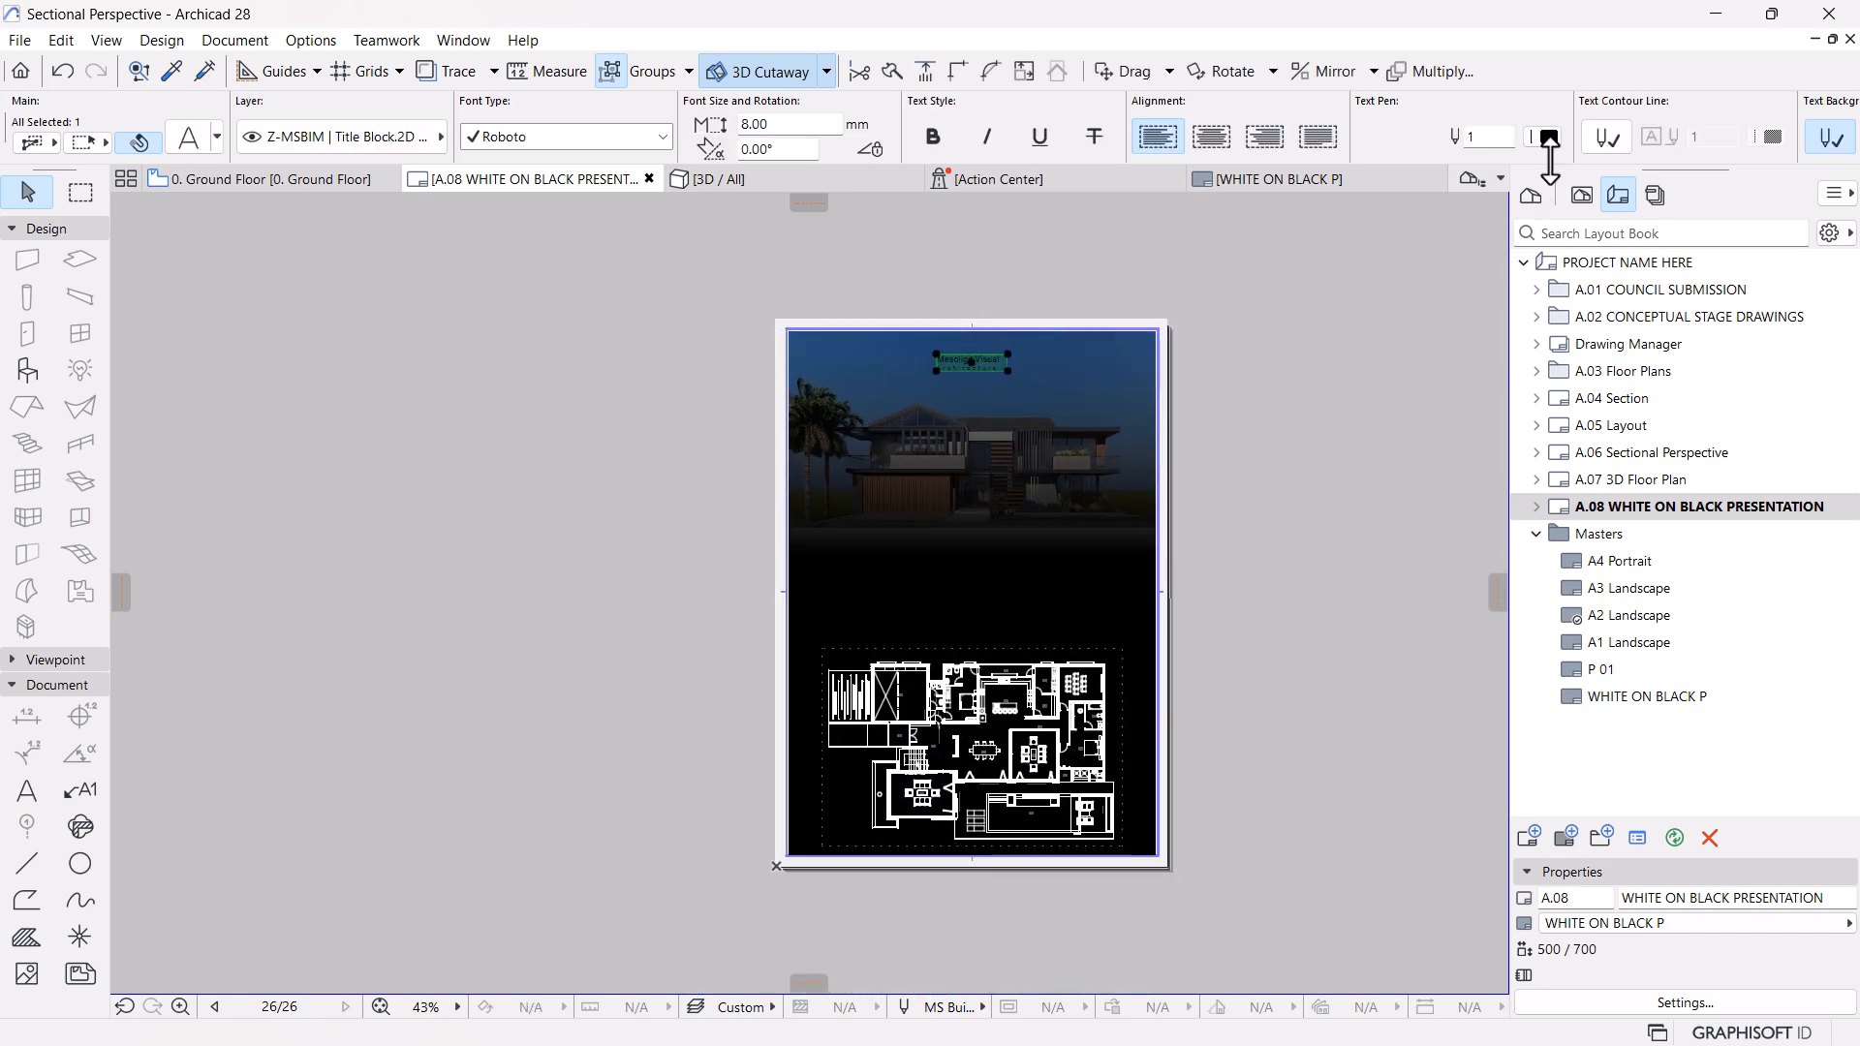
pyautogui.click(1544, 139)
pyautogui.click(1135, 333)
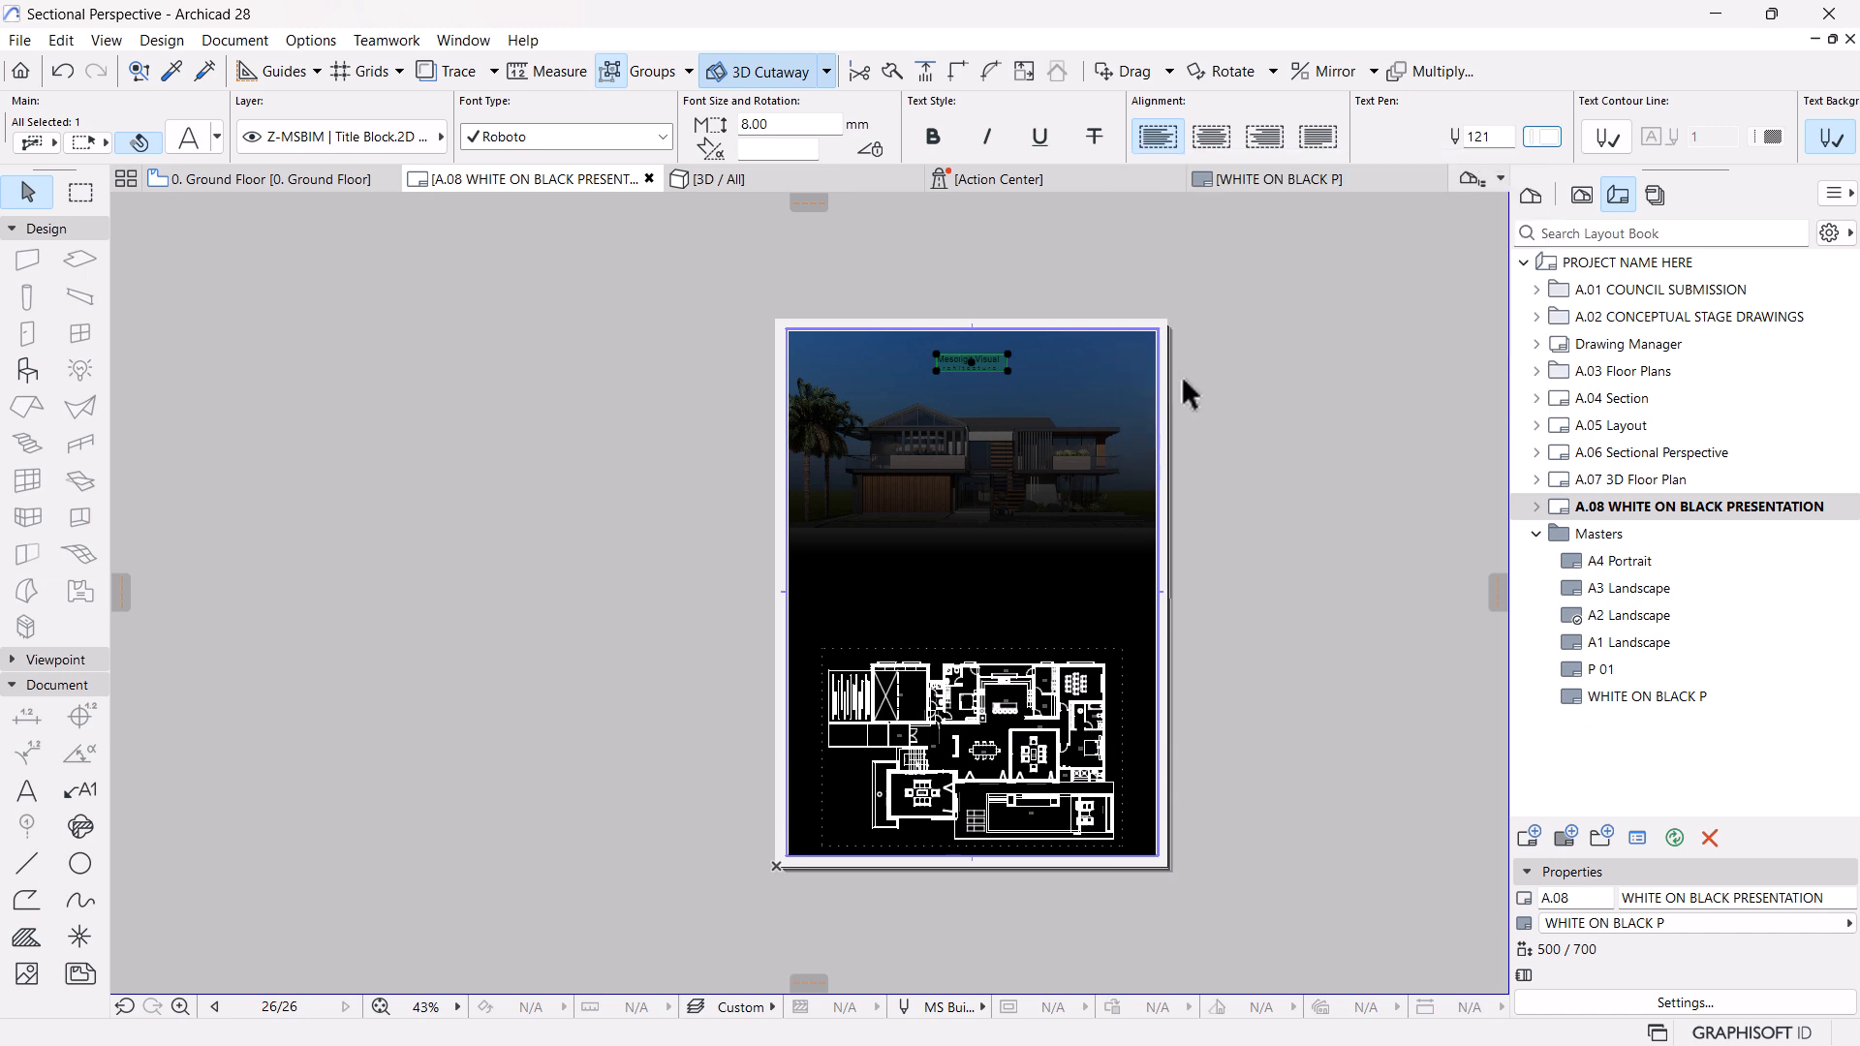
pyautogui.click(1263, 492)
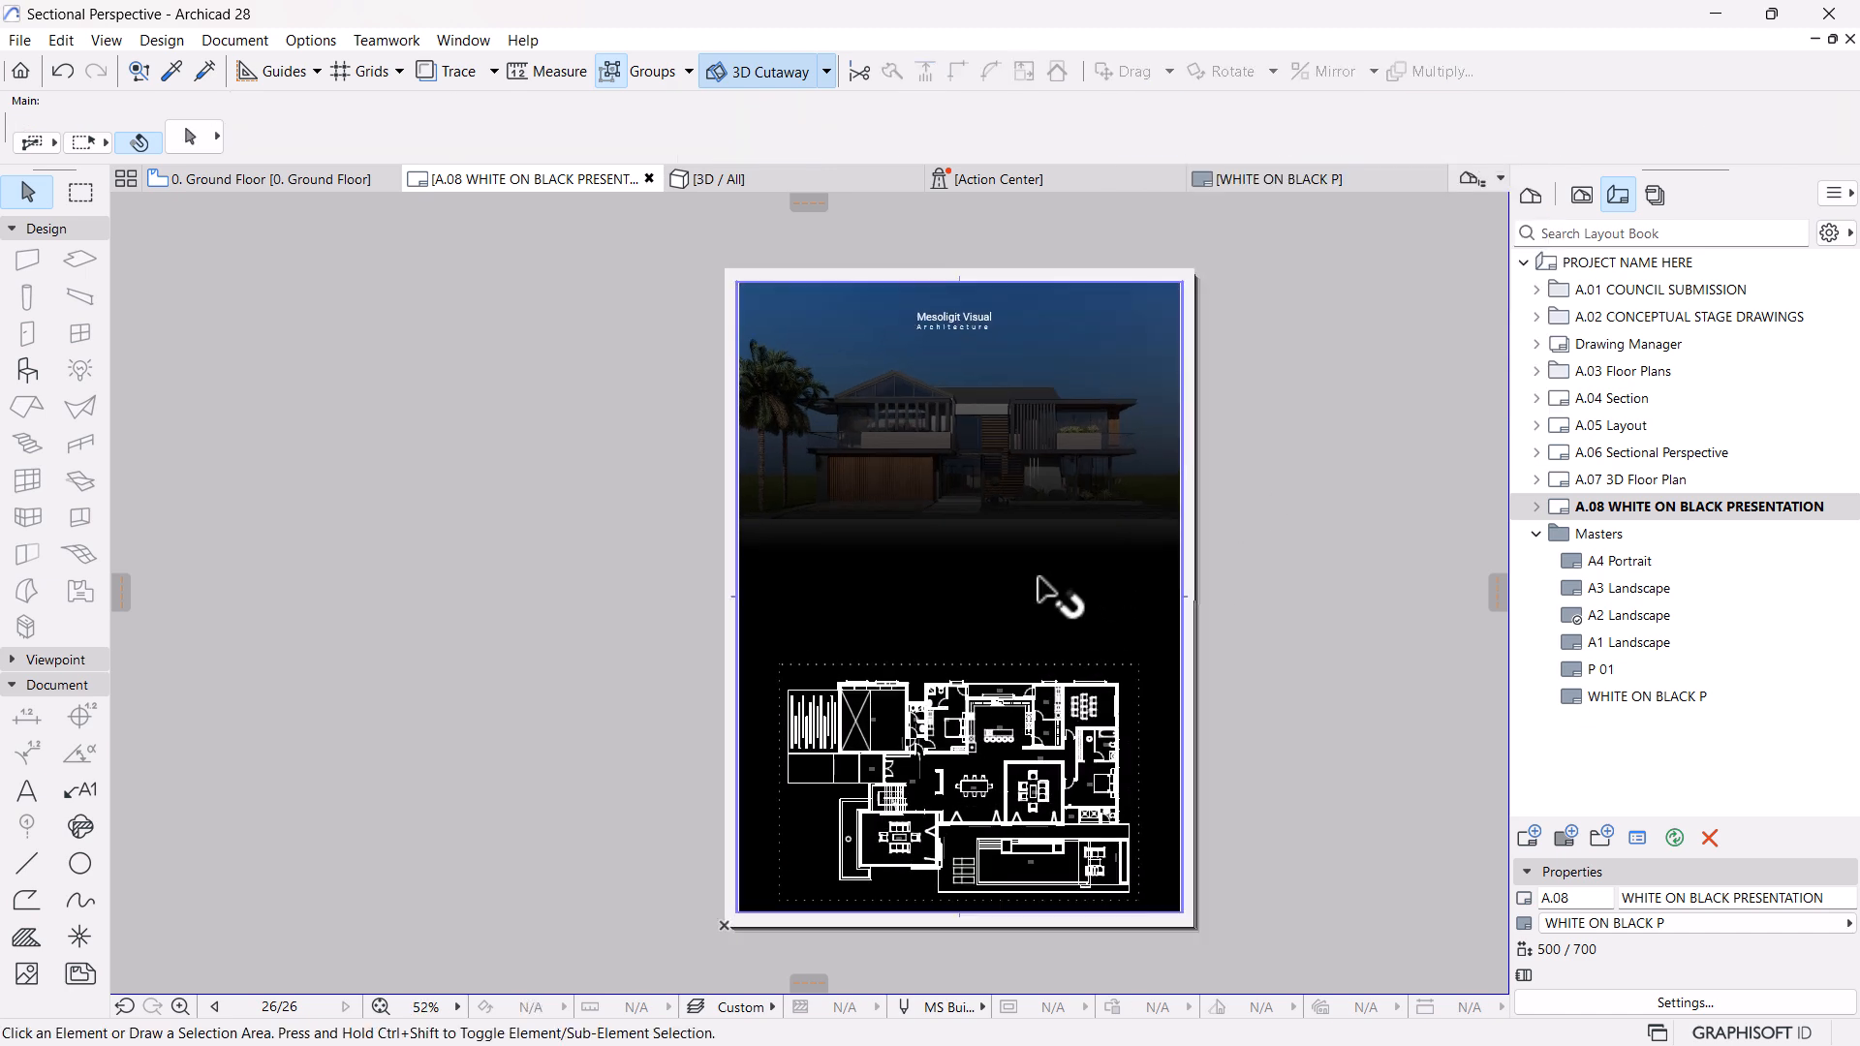
# Copy the title text block about 280 mm straight down, into the black area above the floor plan
pyautogui.scroll(-1, 1029, 599)
pyautogui.moveTo(1023, 612); pyautogui.dragTo(1021, 586, button='middle')
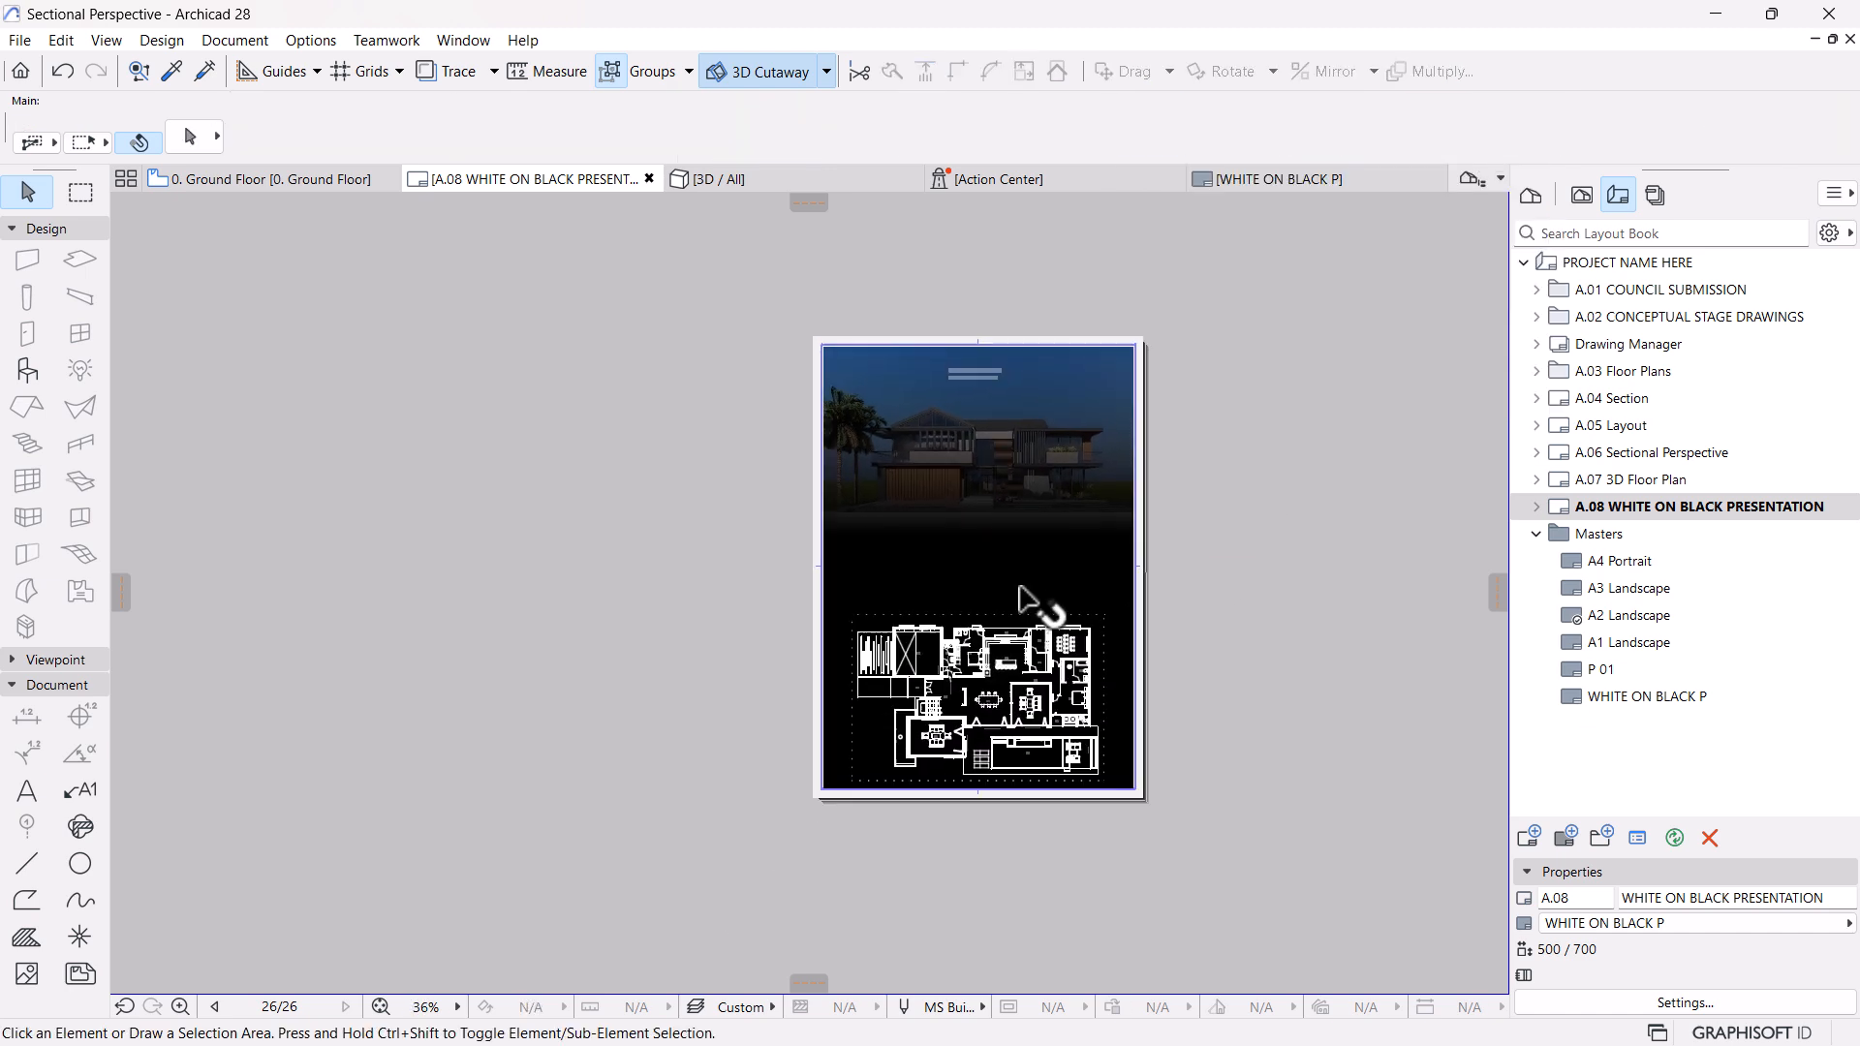
pyautogui.scroll(1, 1020, 586)
pyautogui.scroll(1, 1025, 605)
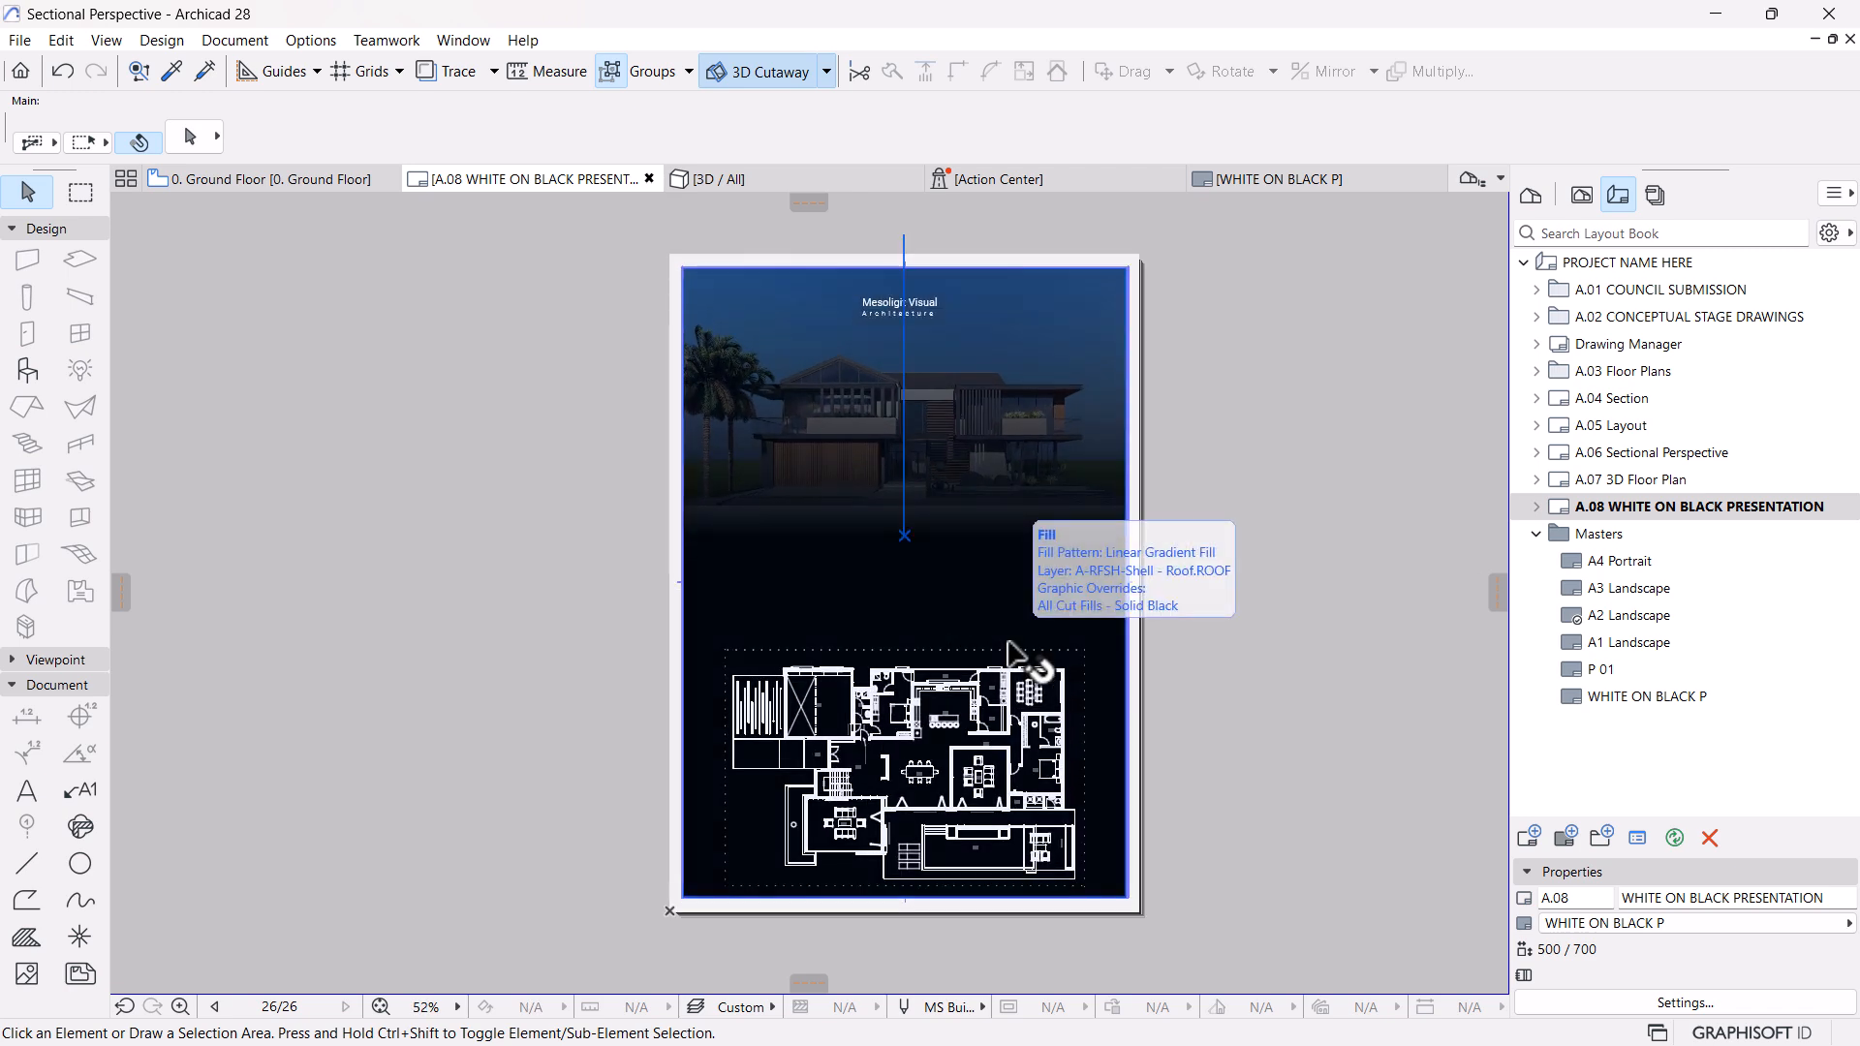
pyautogui.click(910, 308)
pyautogui.hotkey('ctrl', 'shift', 'd')
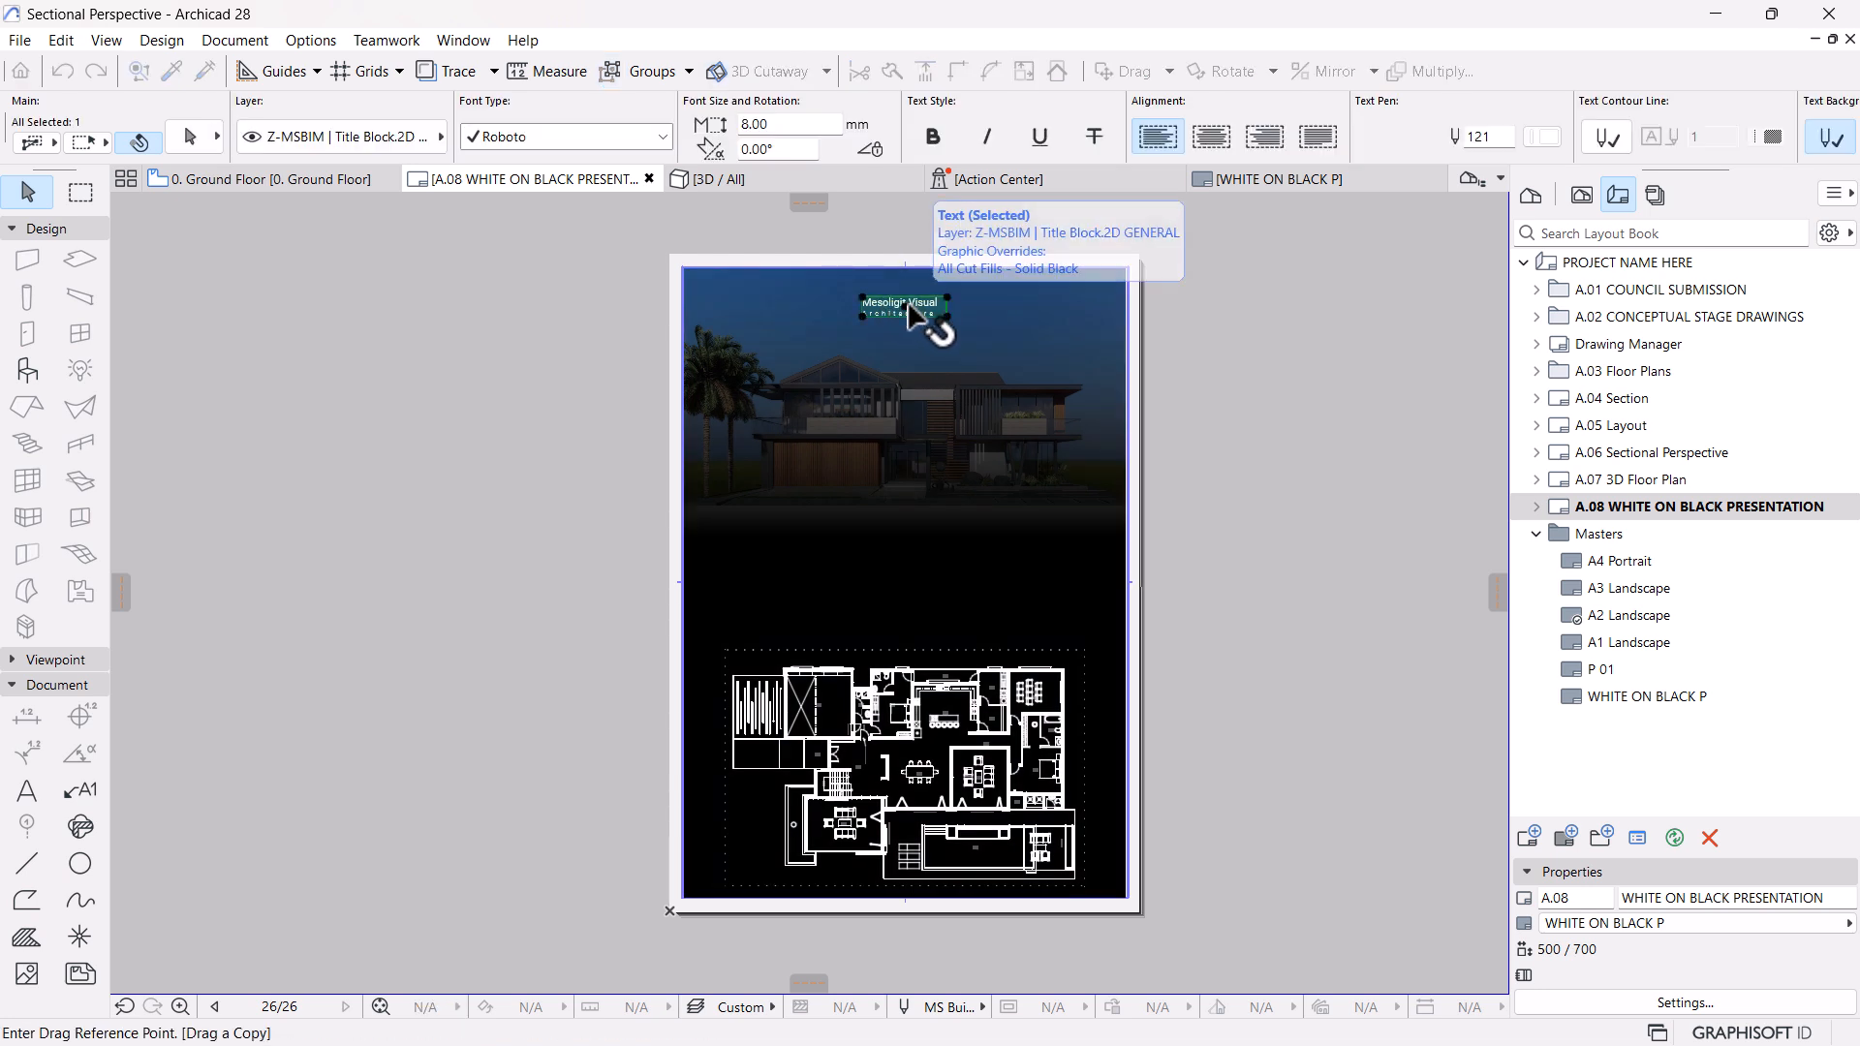
pyautogui.click(906, 308)
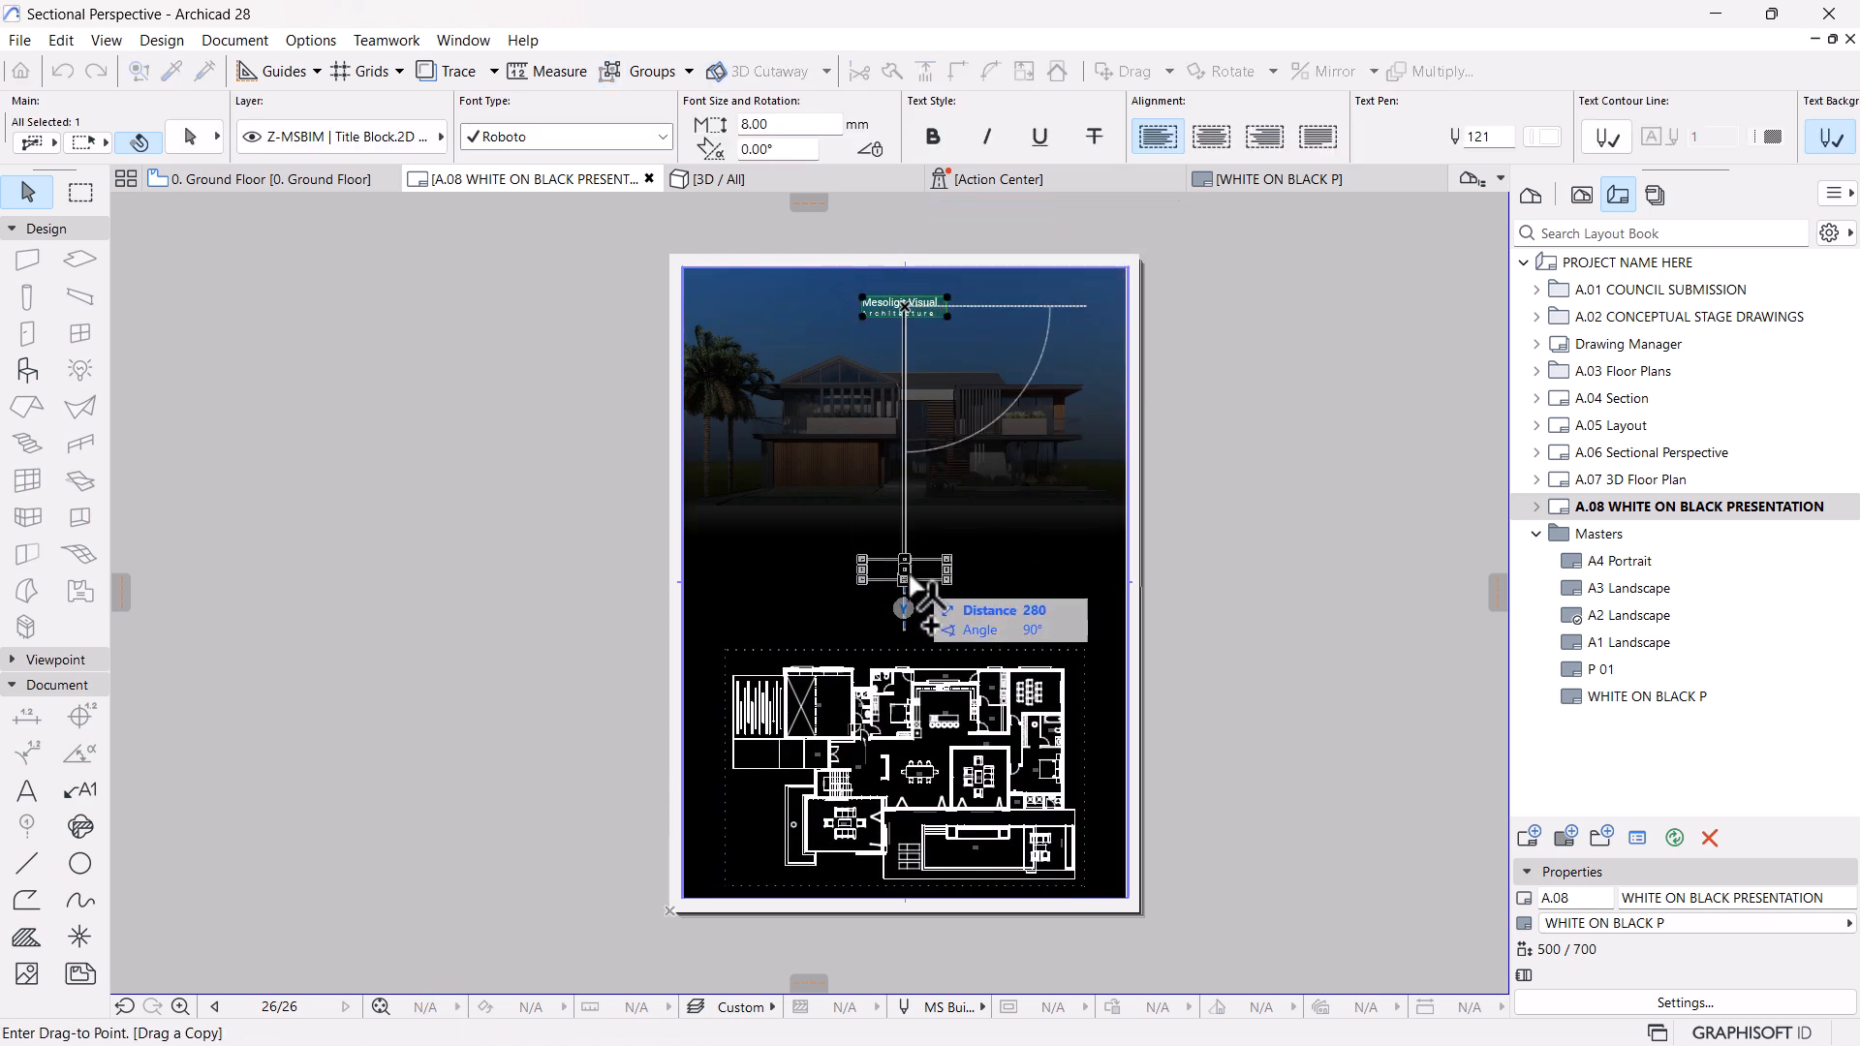
pyautogui.click(906, 585)
# Recolour both lines of the copied text block with light grey pen 63
pyautogui.scroll(5, 910, 586)
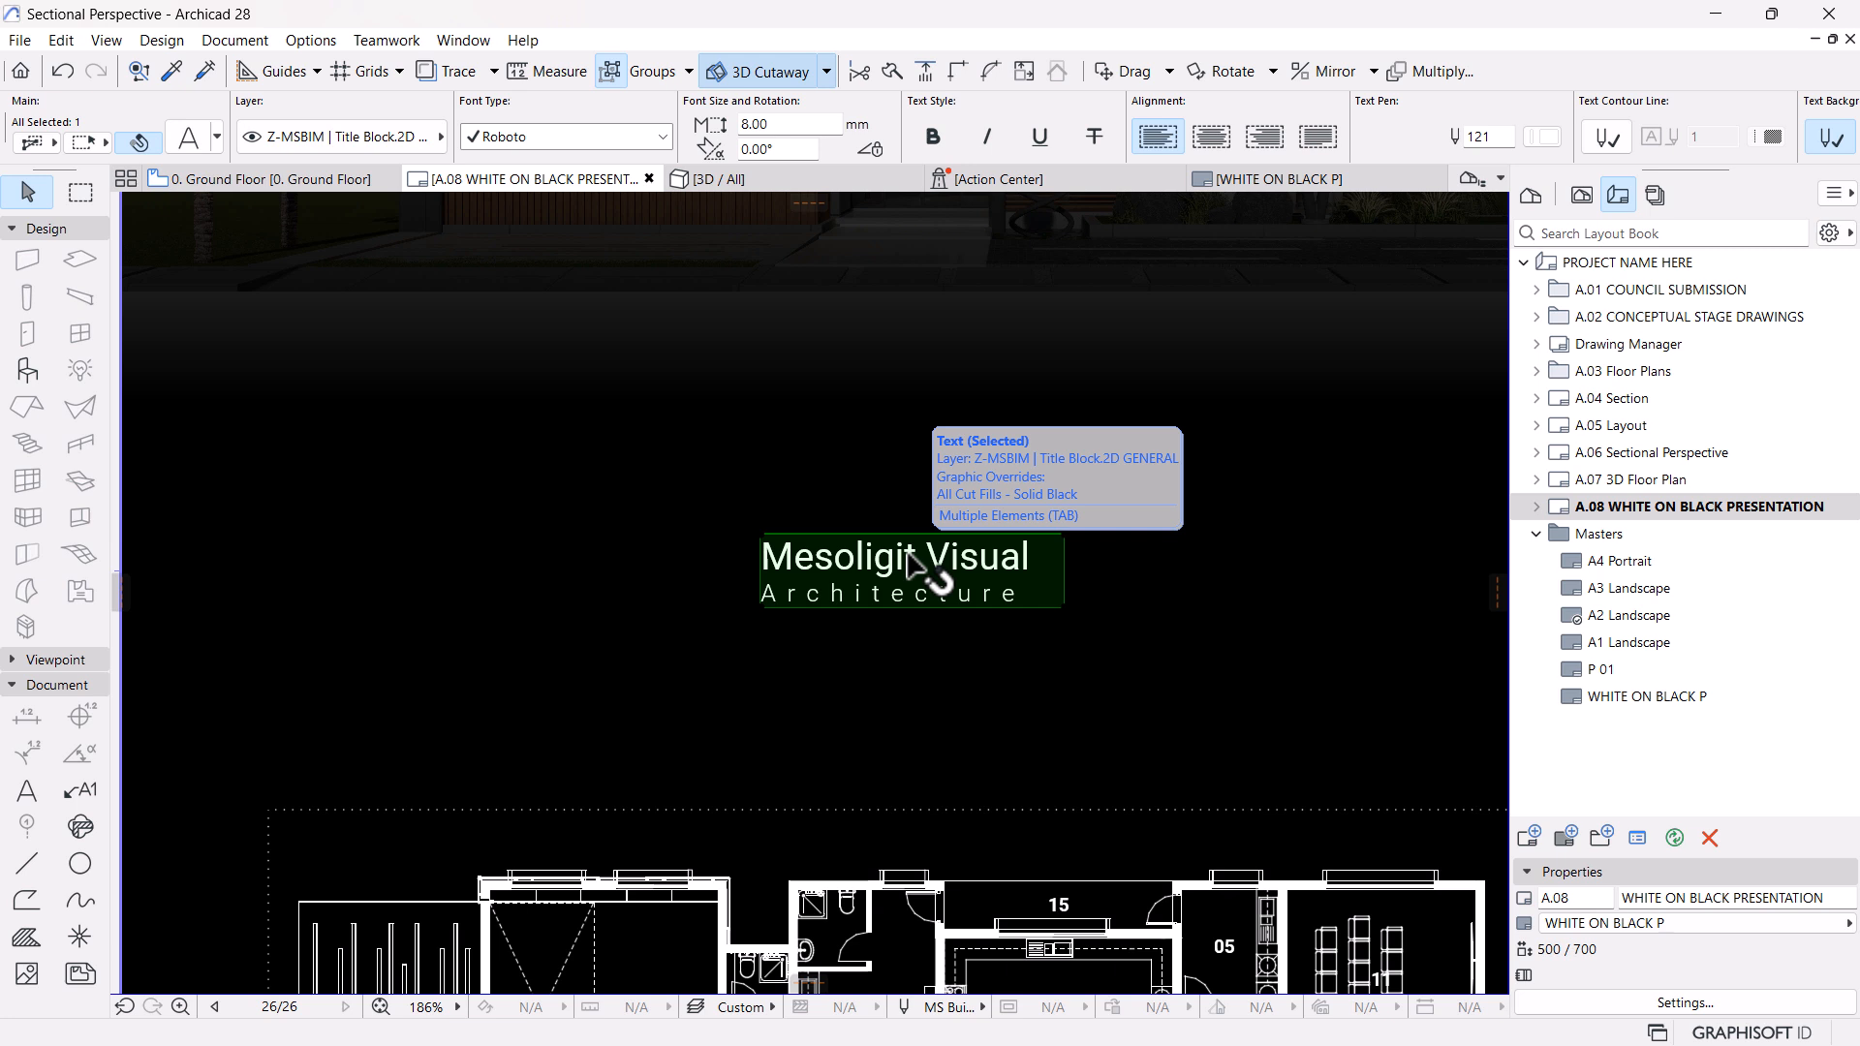
pyautogui.doubleClick(945, 577)
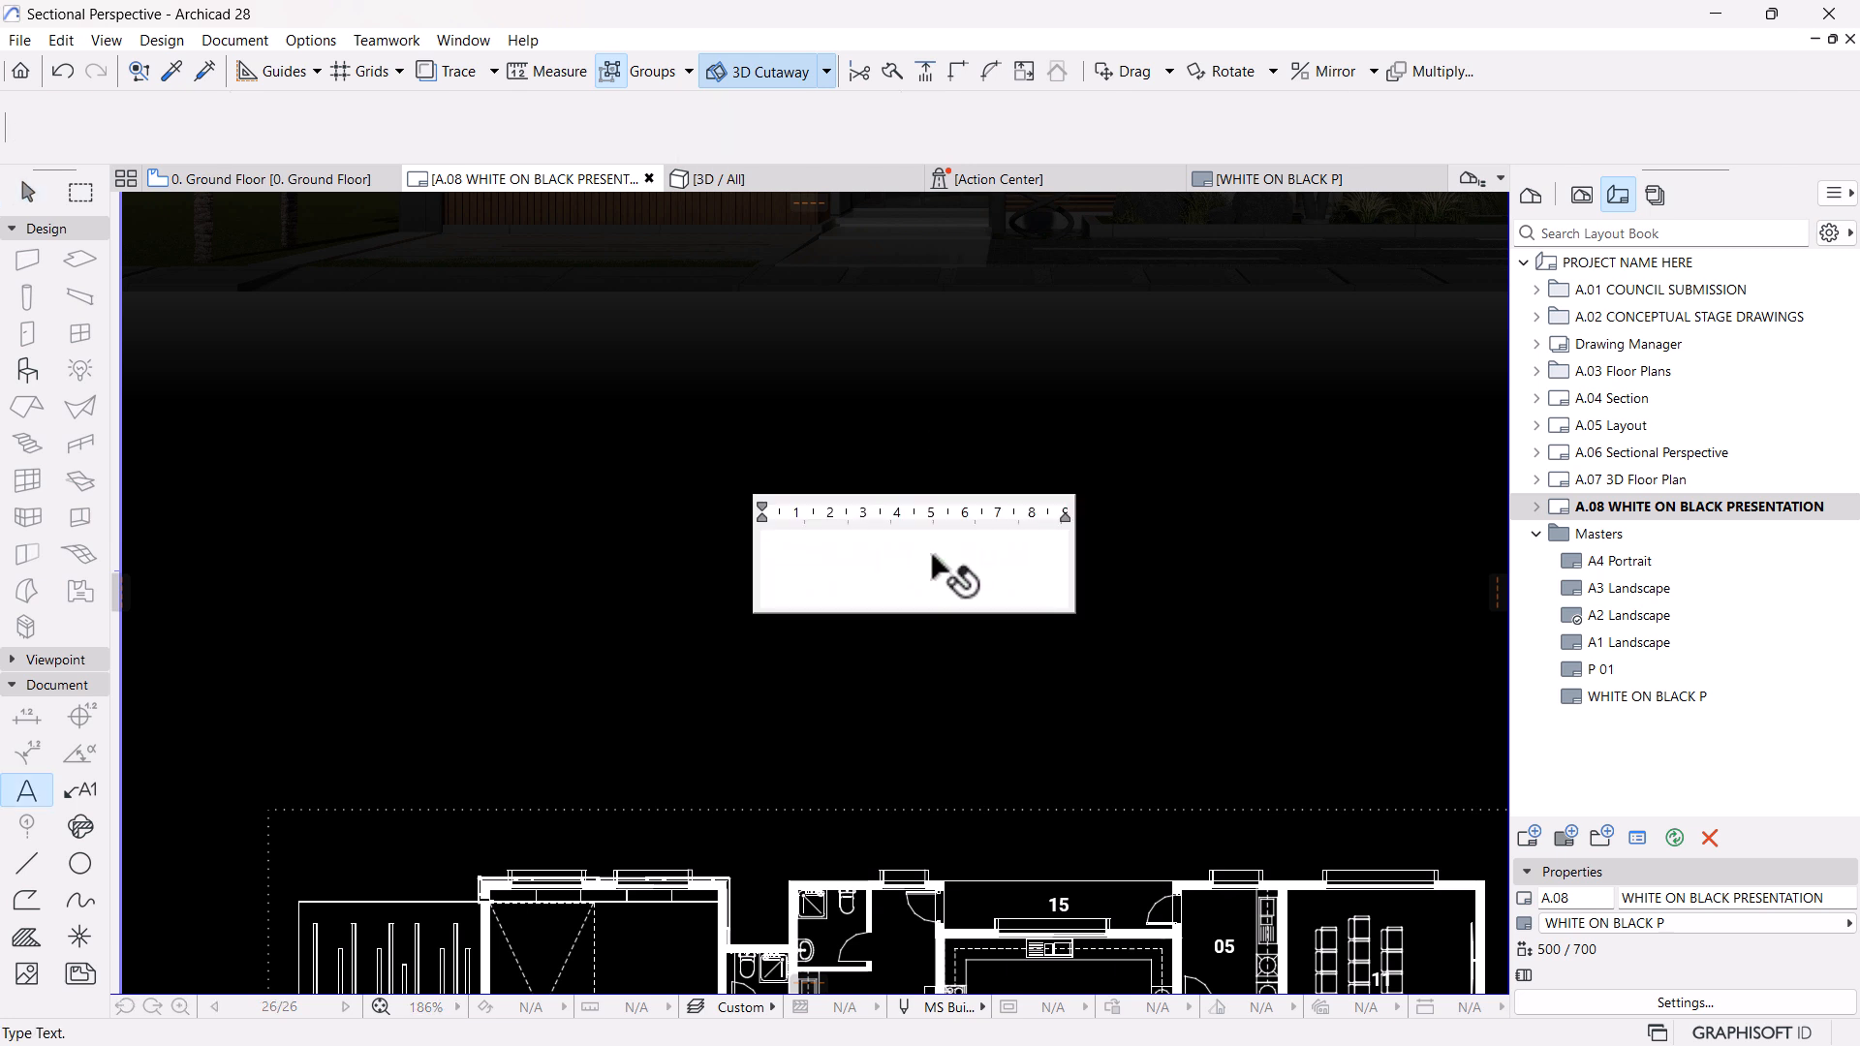
pyautogui.moveTo(1045, 601); pyautogui.dragTo(717, 525)
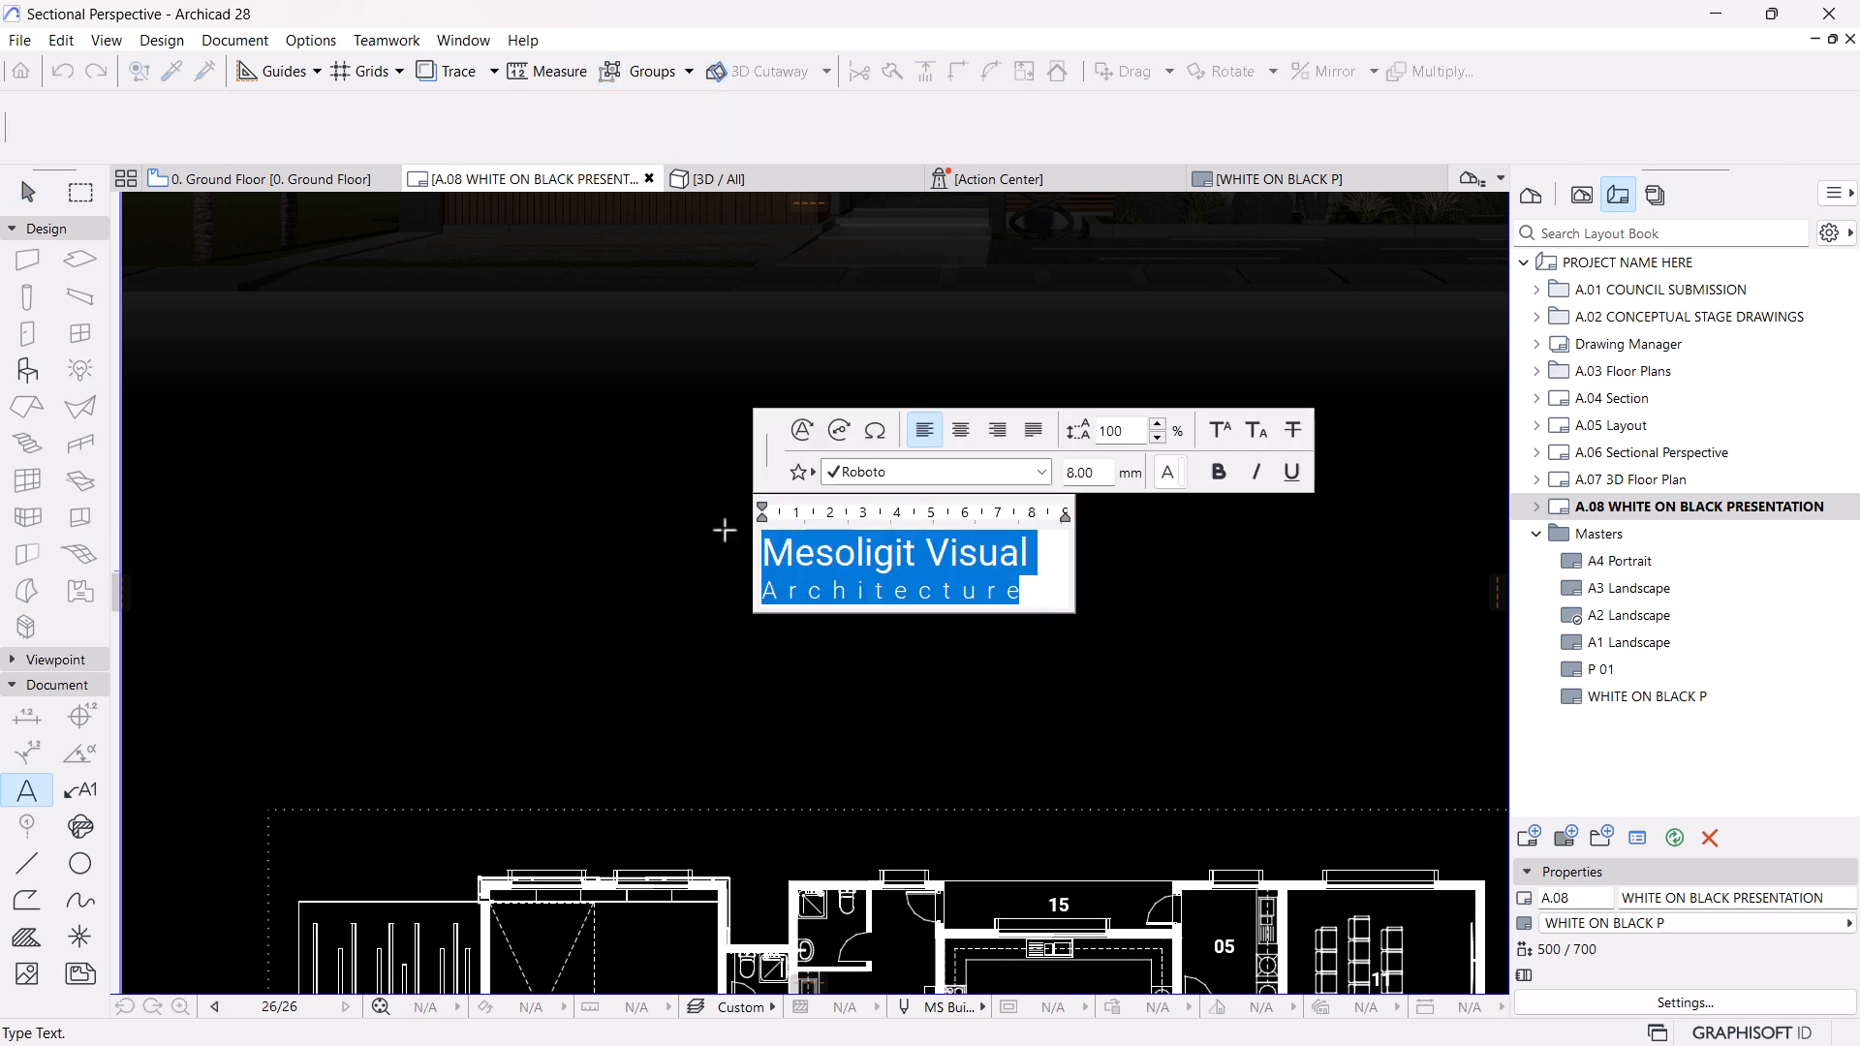
pyautogui.click(1166, 472)
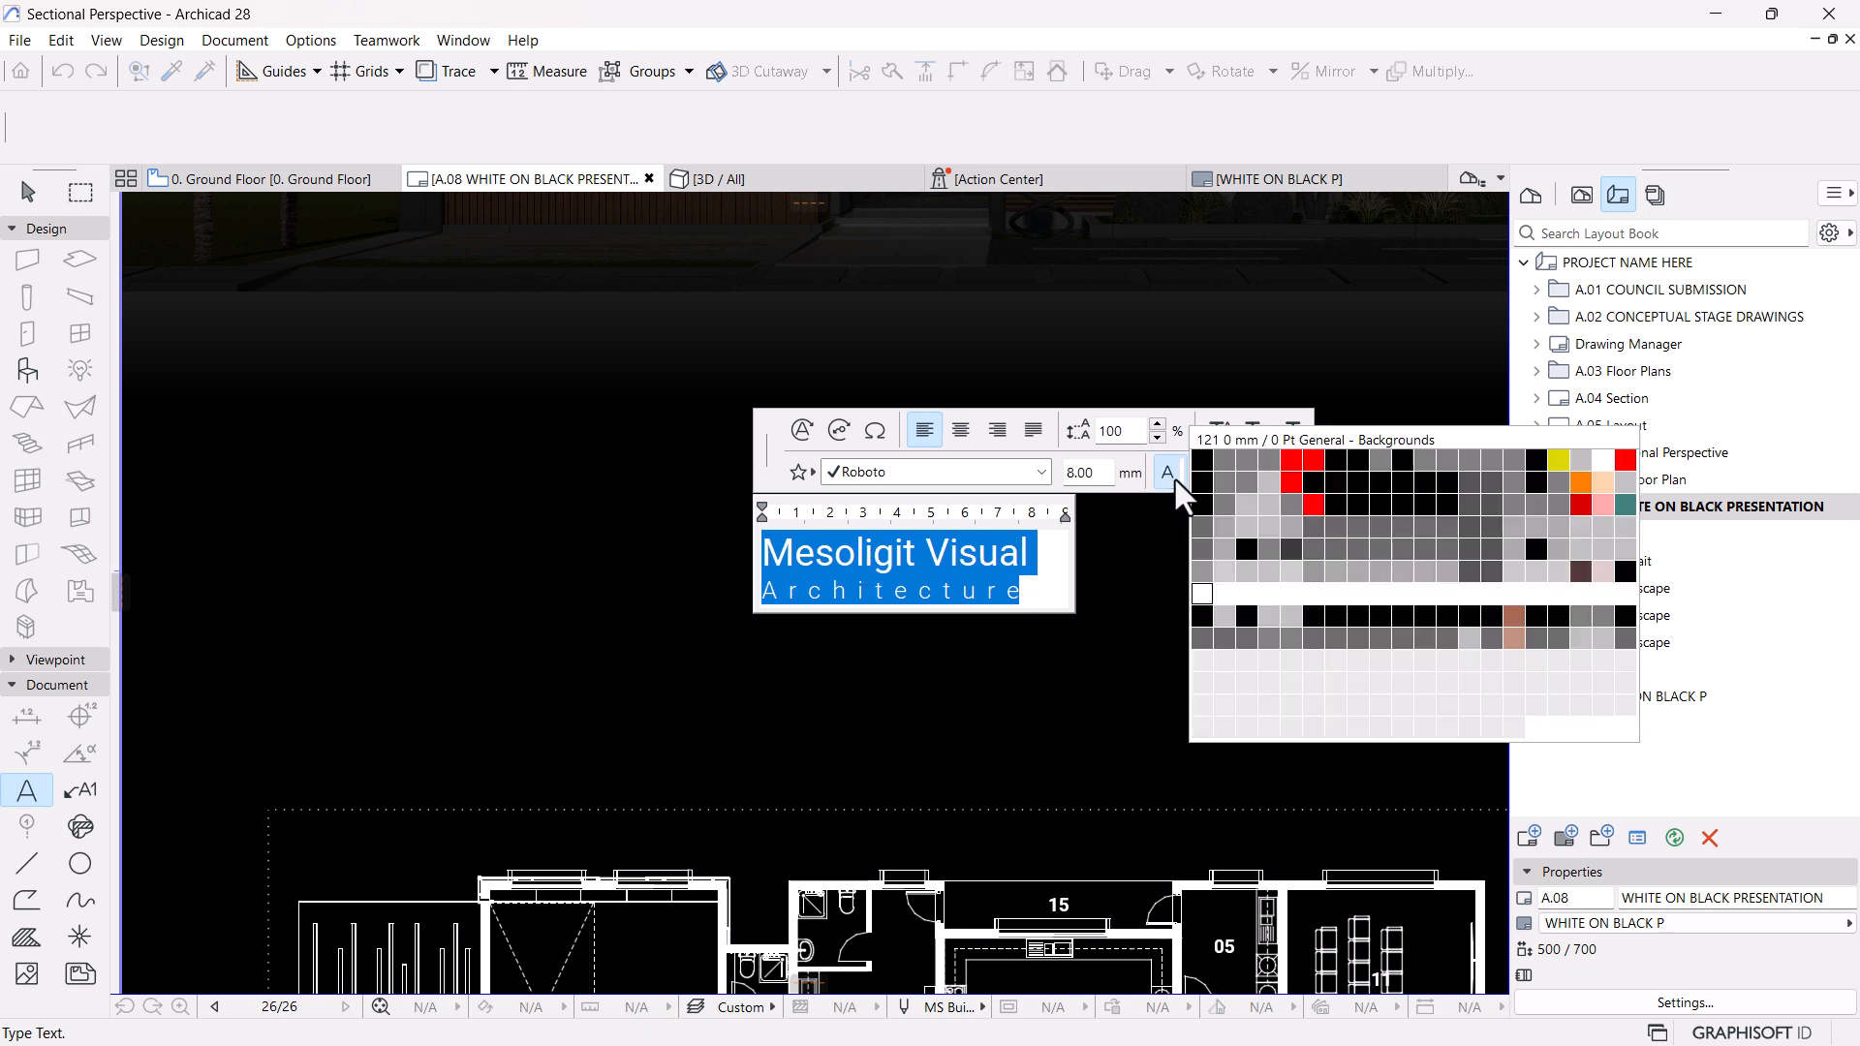
pyautogui.click(1246, 521)
pyautogui.click(1062, 587)
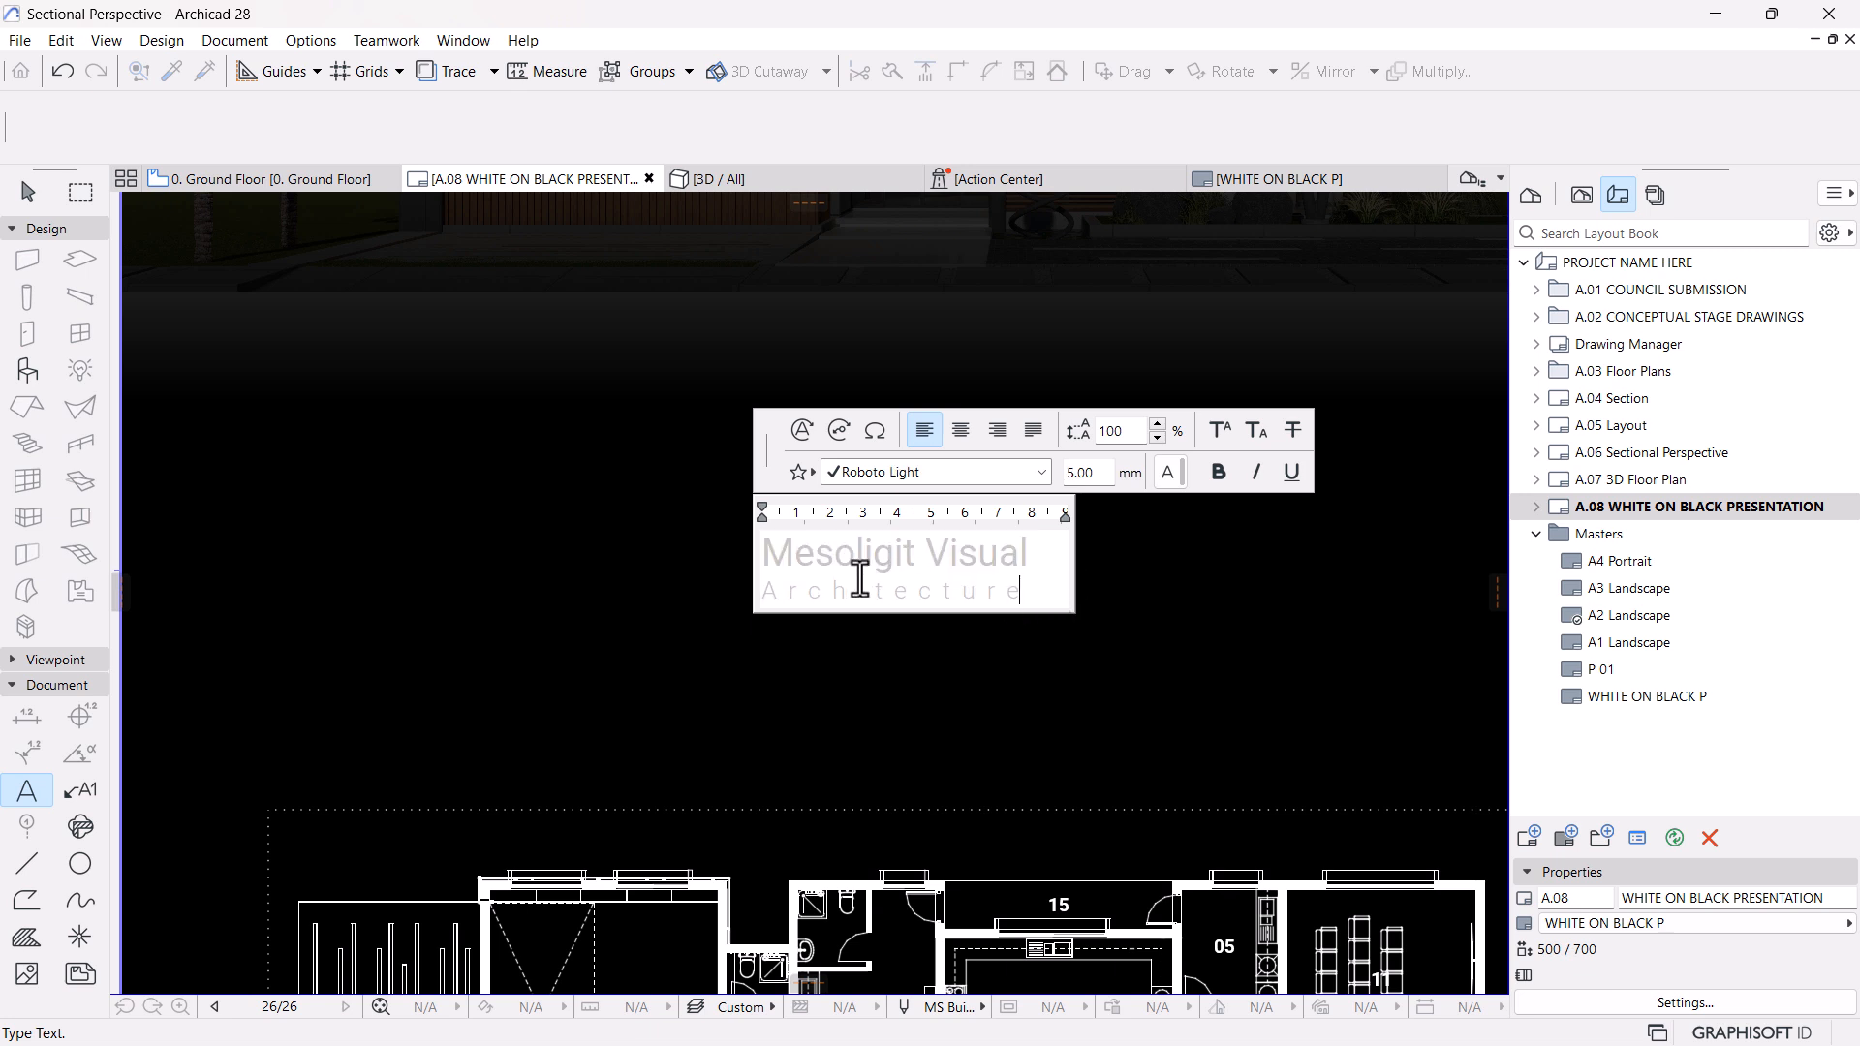
# Insert a new first line reading "TERRANO" above "Mesoligit Visual" in the copied text block
pyautogui.click(766, 547)
pyautogui.press('Return')
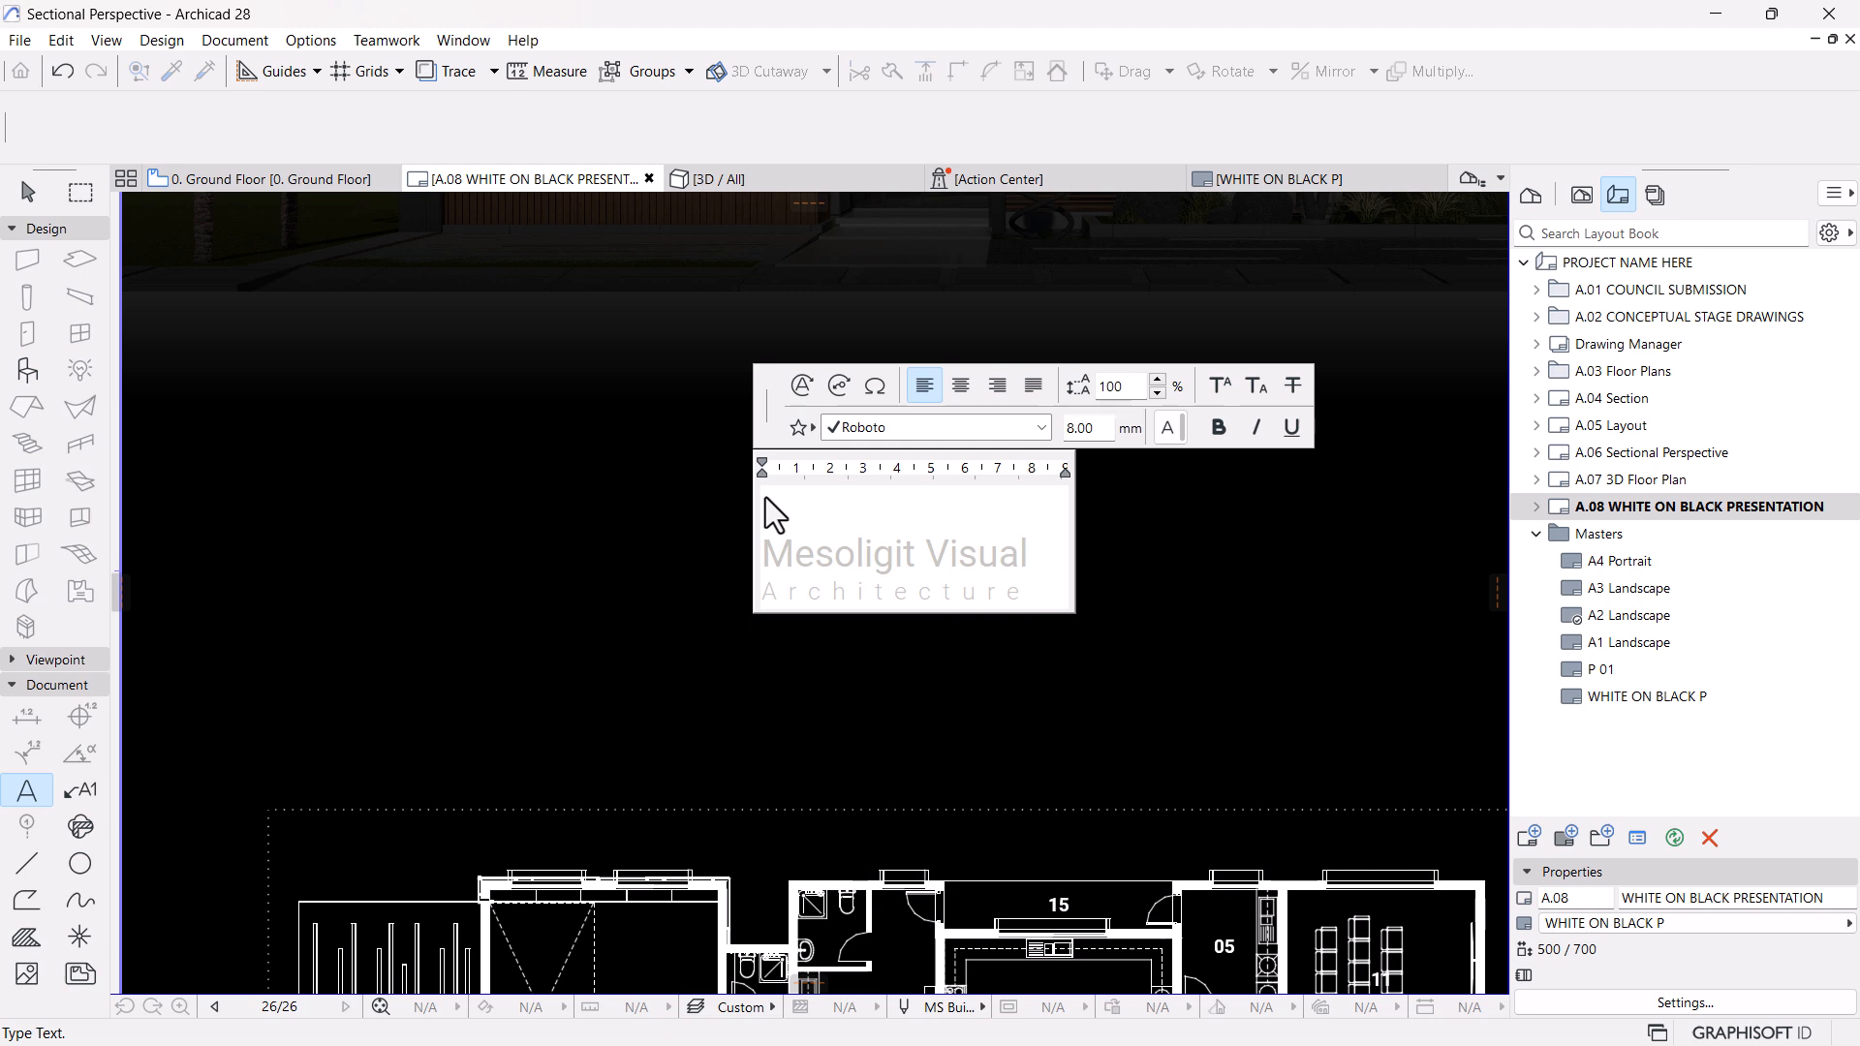
pyautogui.write('TERRANO')
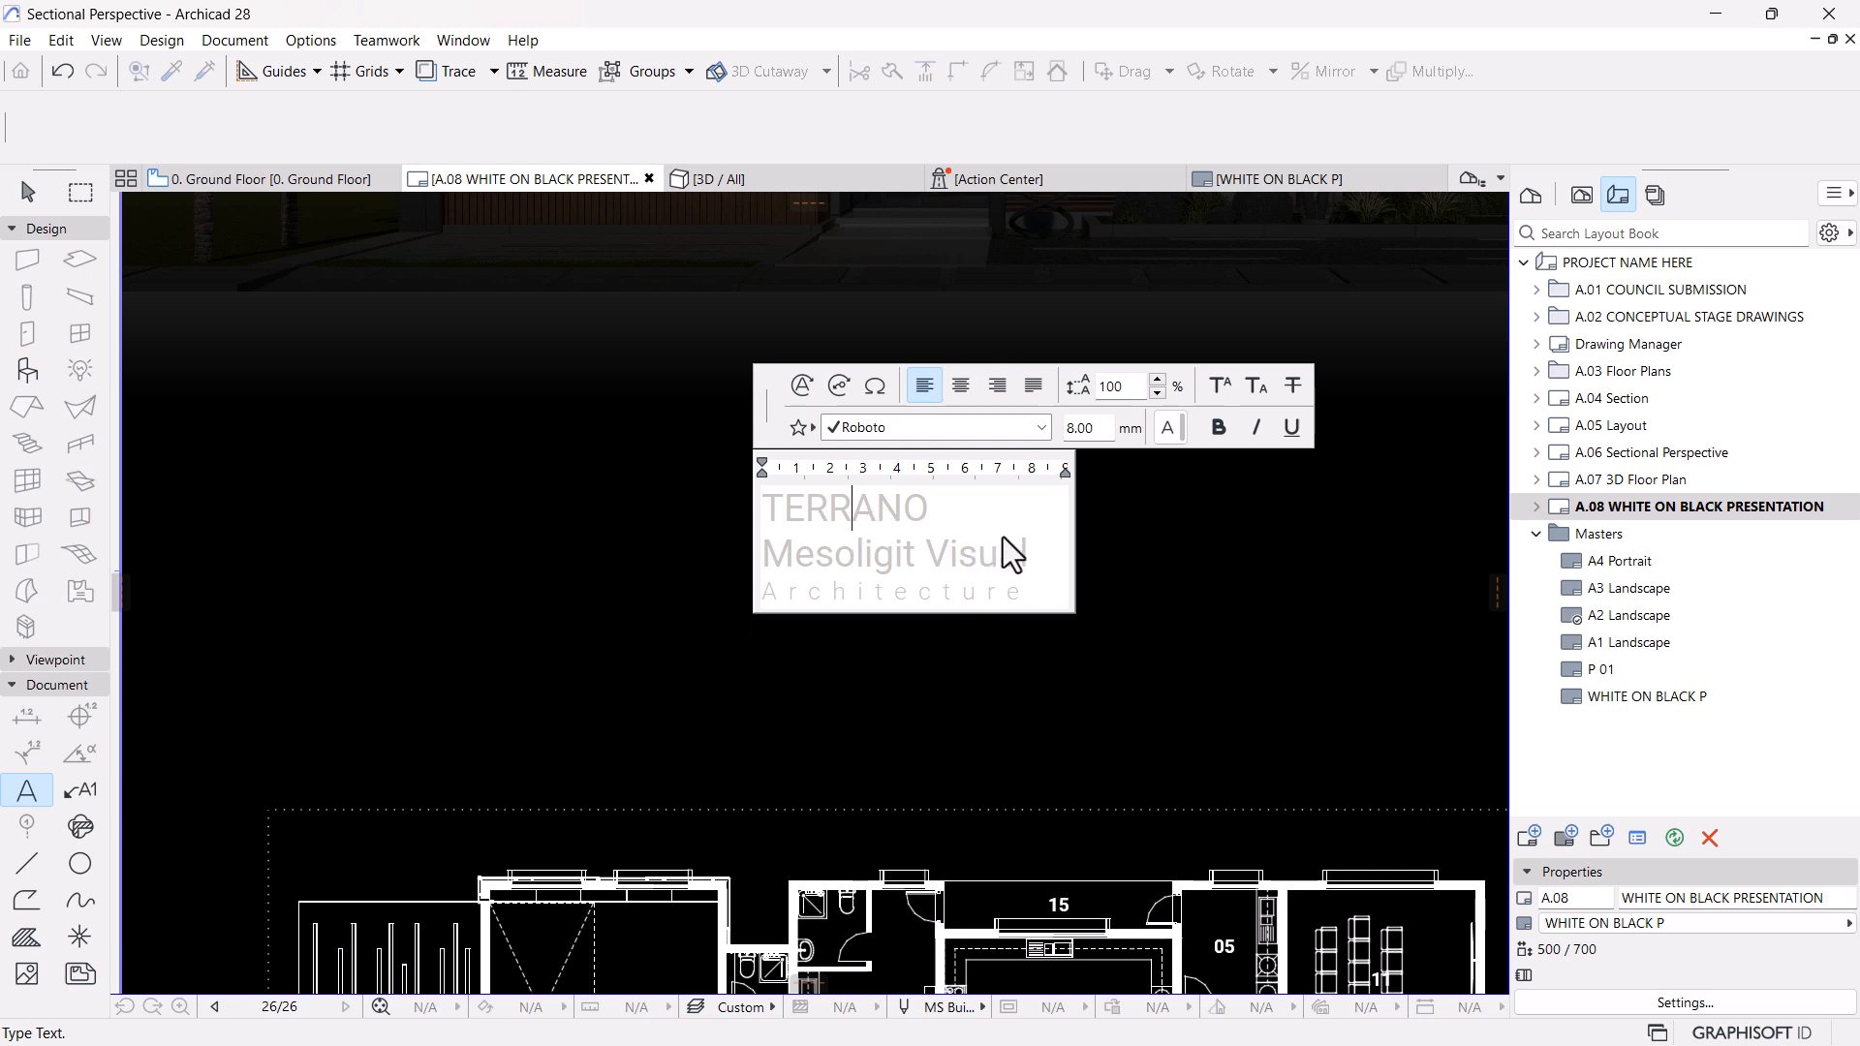
# Change the font of the "TERRANO" line to Roboto Light
pyautogui.moveTo(1037, 558); pyautogui.dragTo(736, 533)
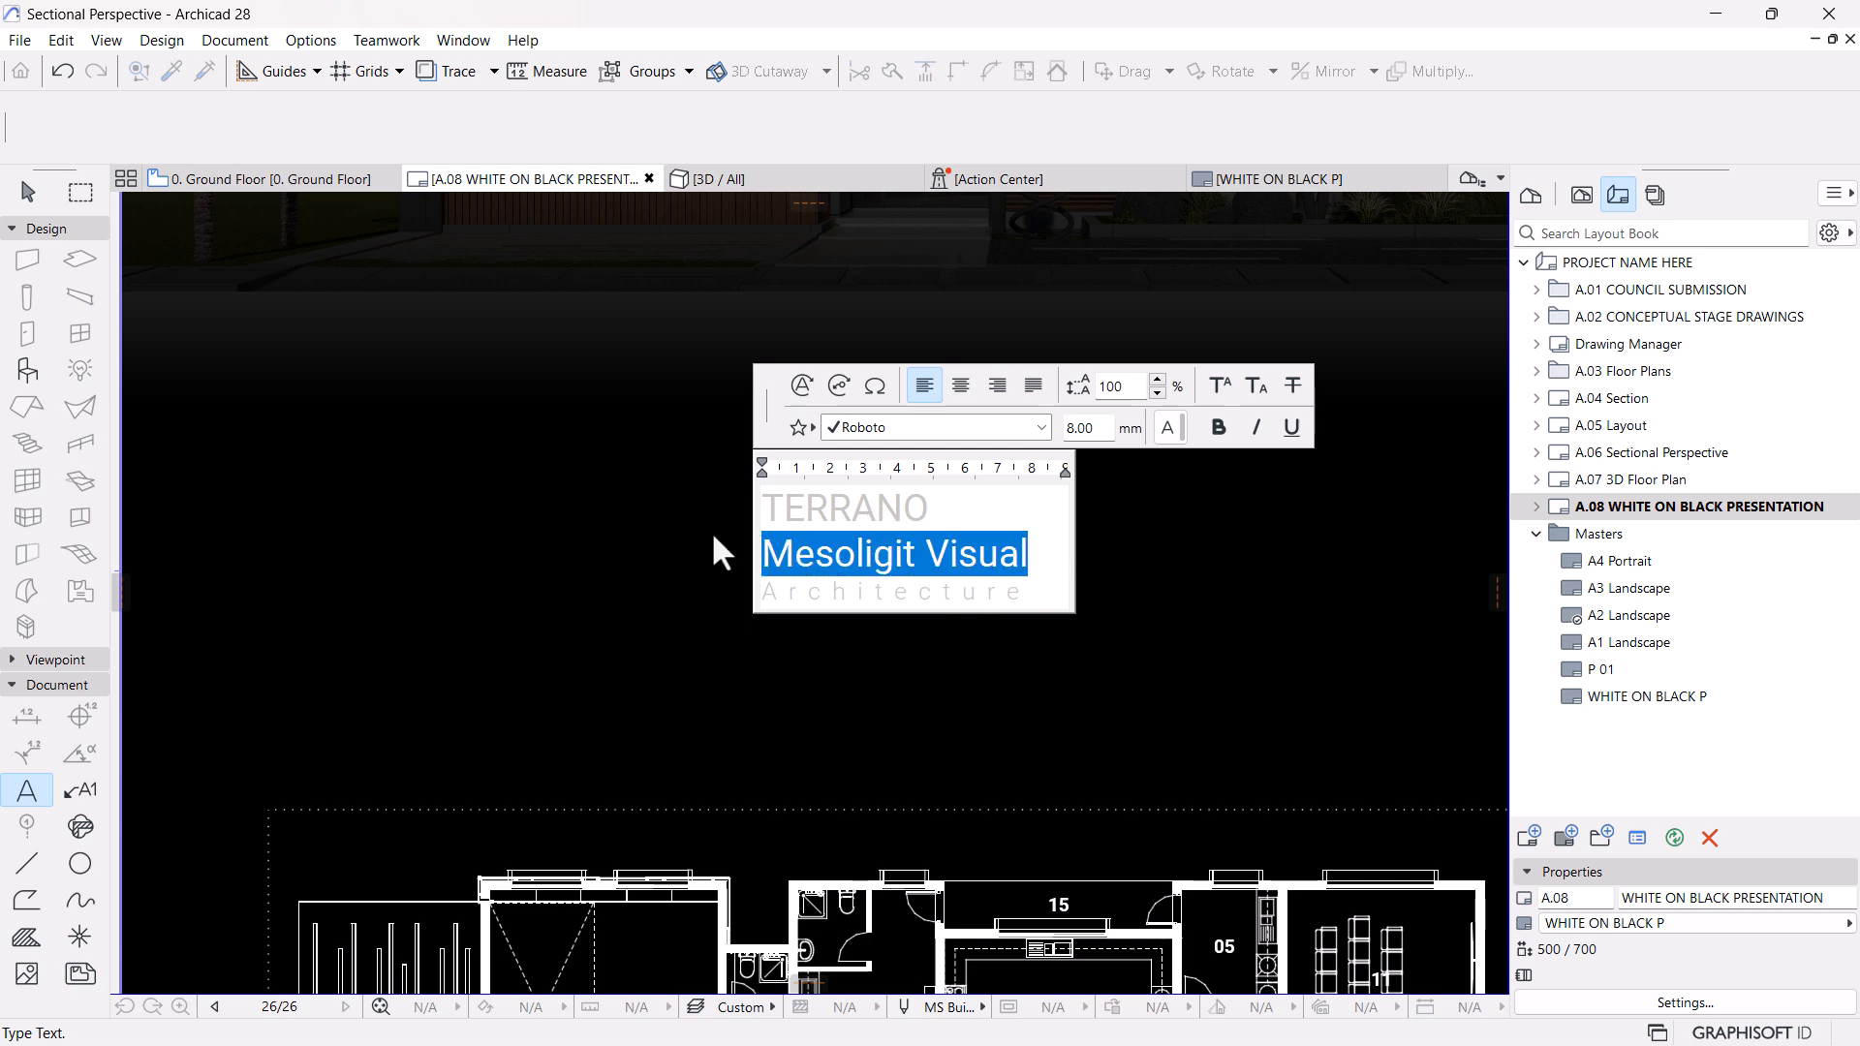
pyautogui.click(964, 523)
pyautogui.moveTo(965, 523); pyautogui.dragTo(677, 519)
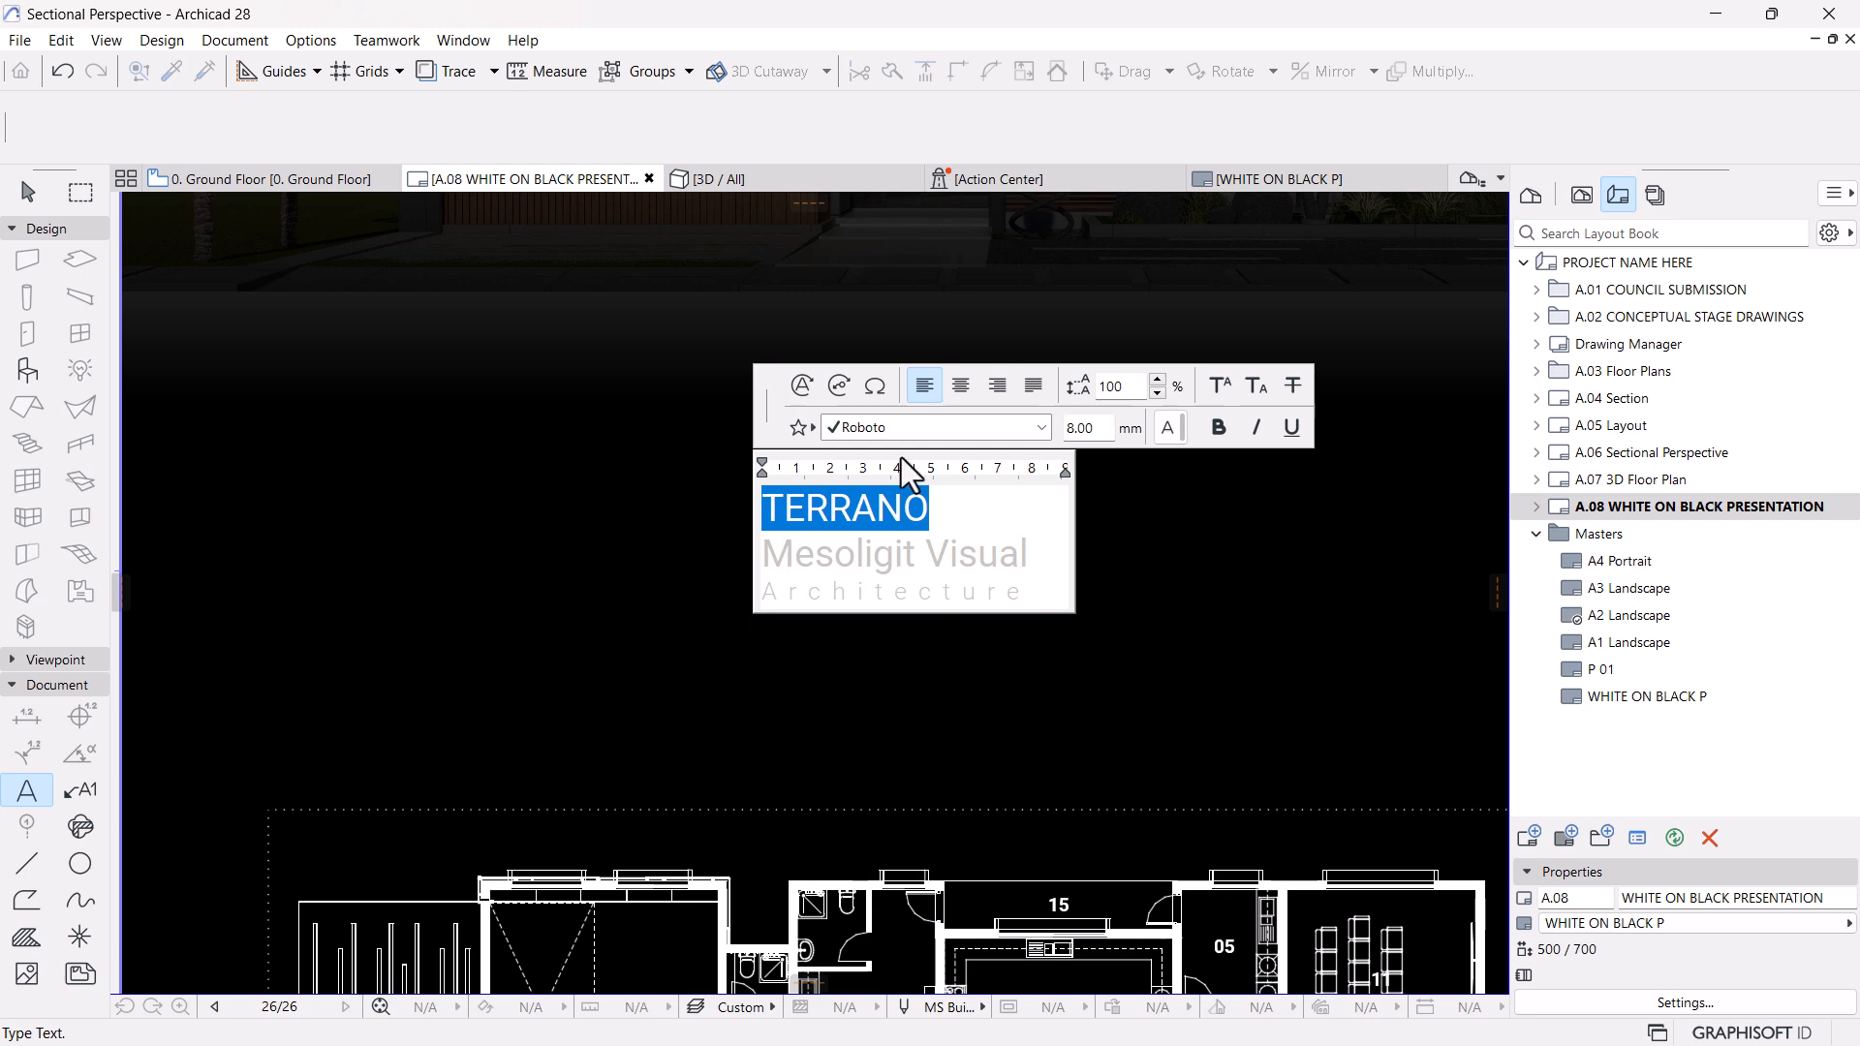
pyautogui.click(1025, 430)
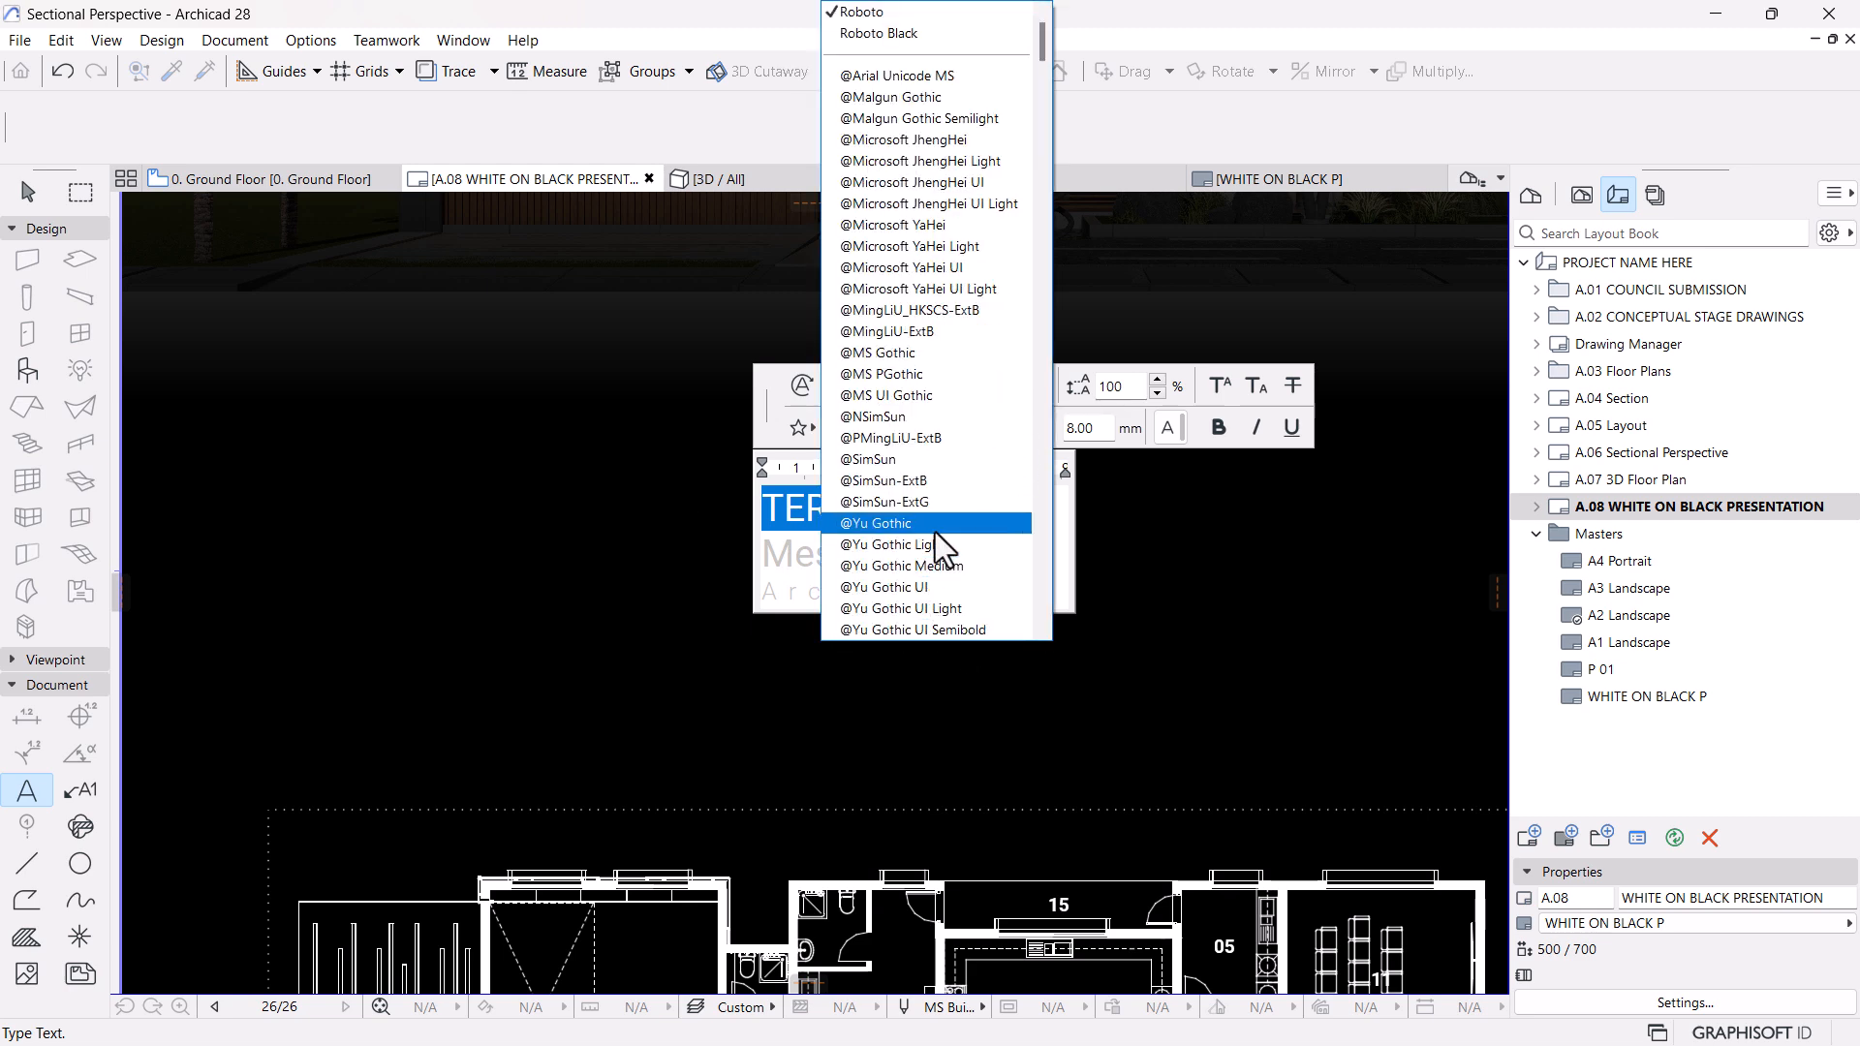
pyautogui.press('r')
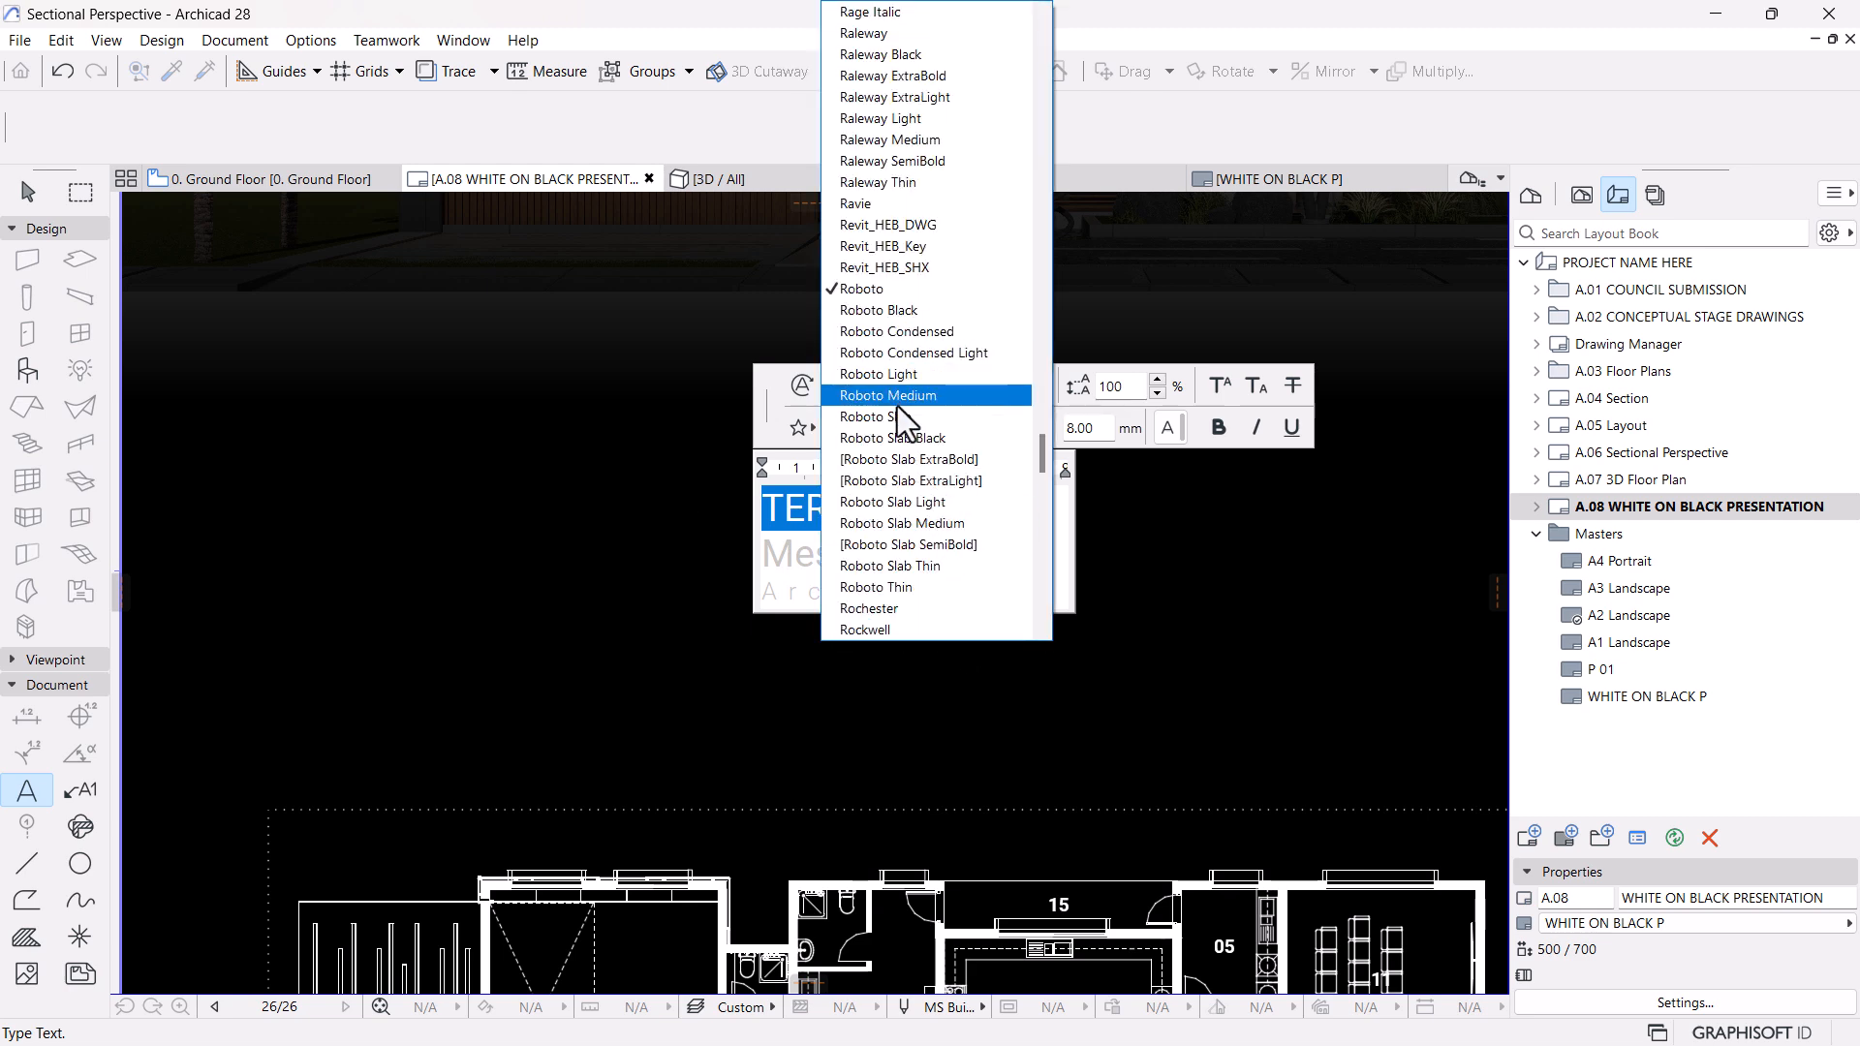
pyautogui.click(907, 375)
pyautogui.click(897, 516)
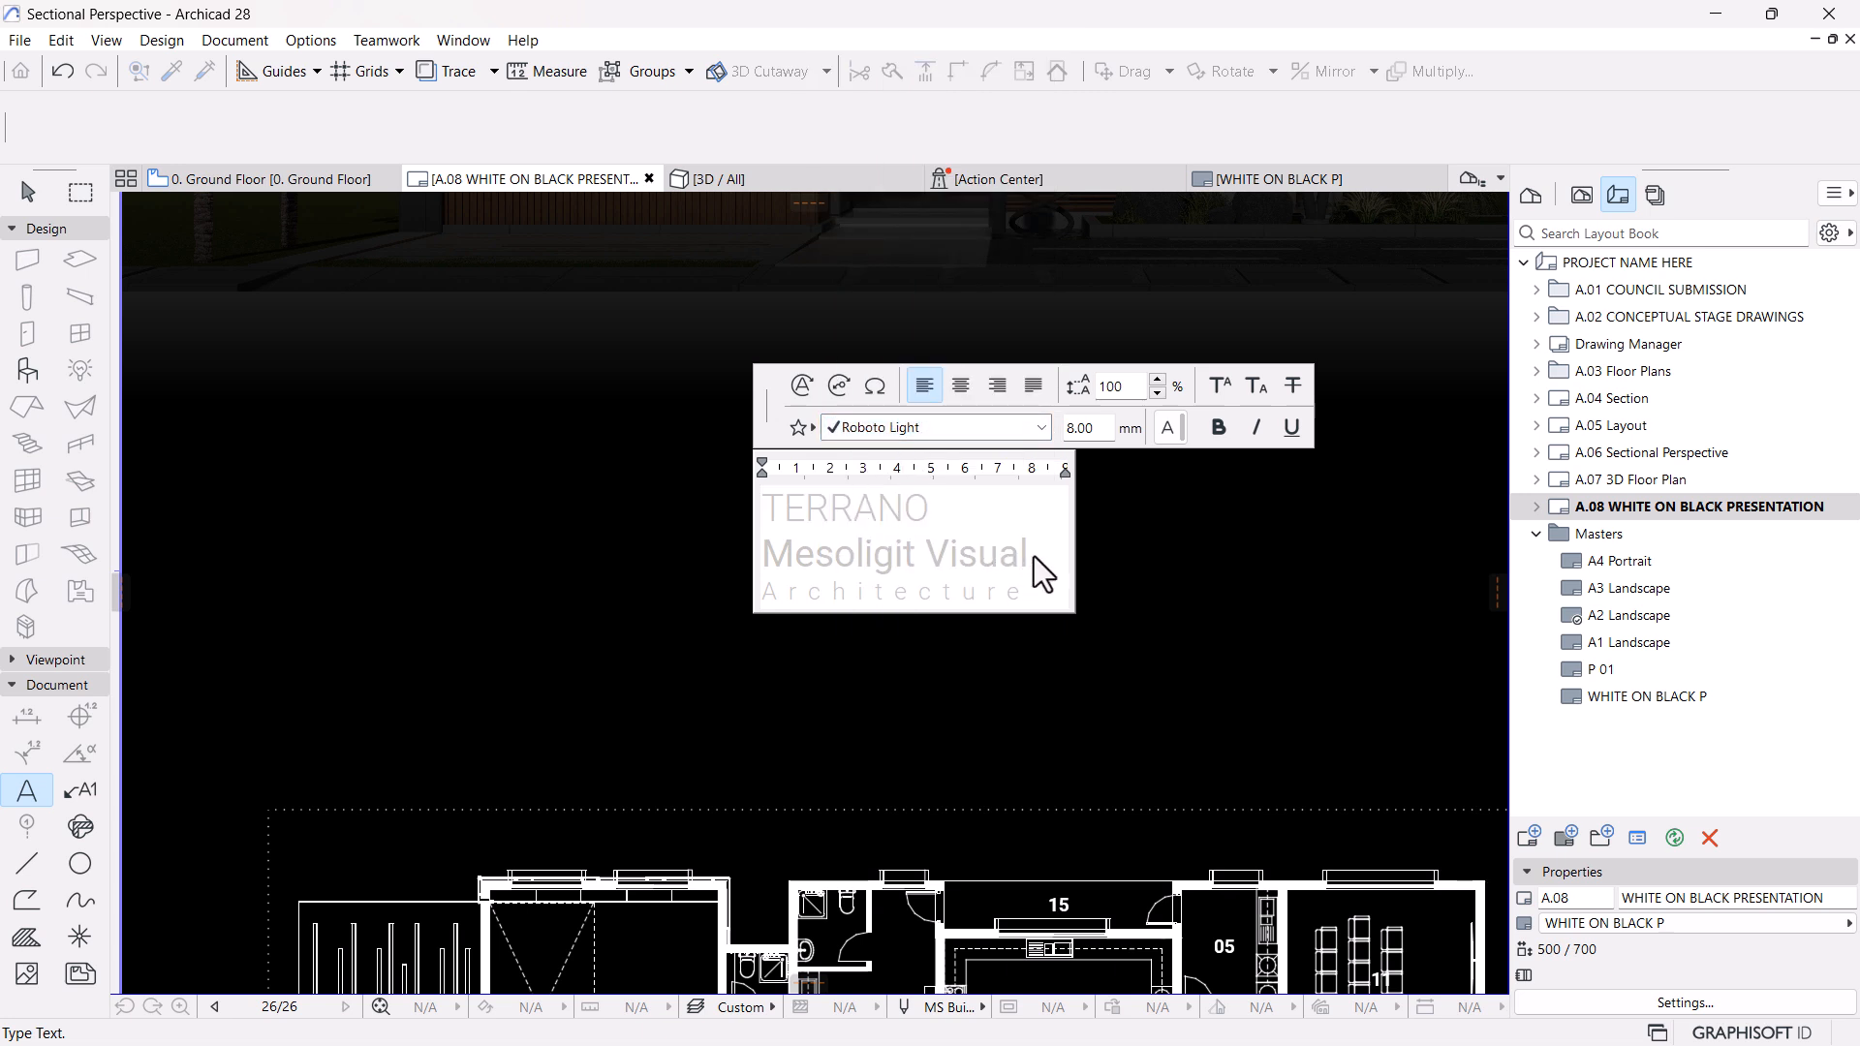
# Replace "Mesoligit Visual" in the copied text block with "25 X 35 METROS" in bold and finish editing
pyautogui.moveTo(1033, 557); pyautogui.dragTo(691, 549)
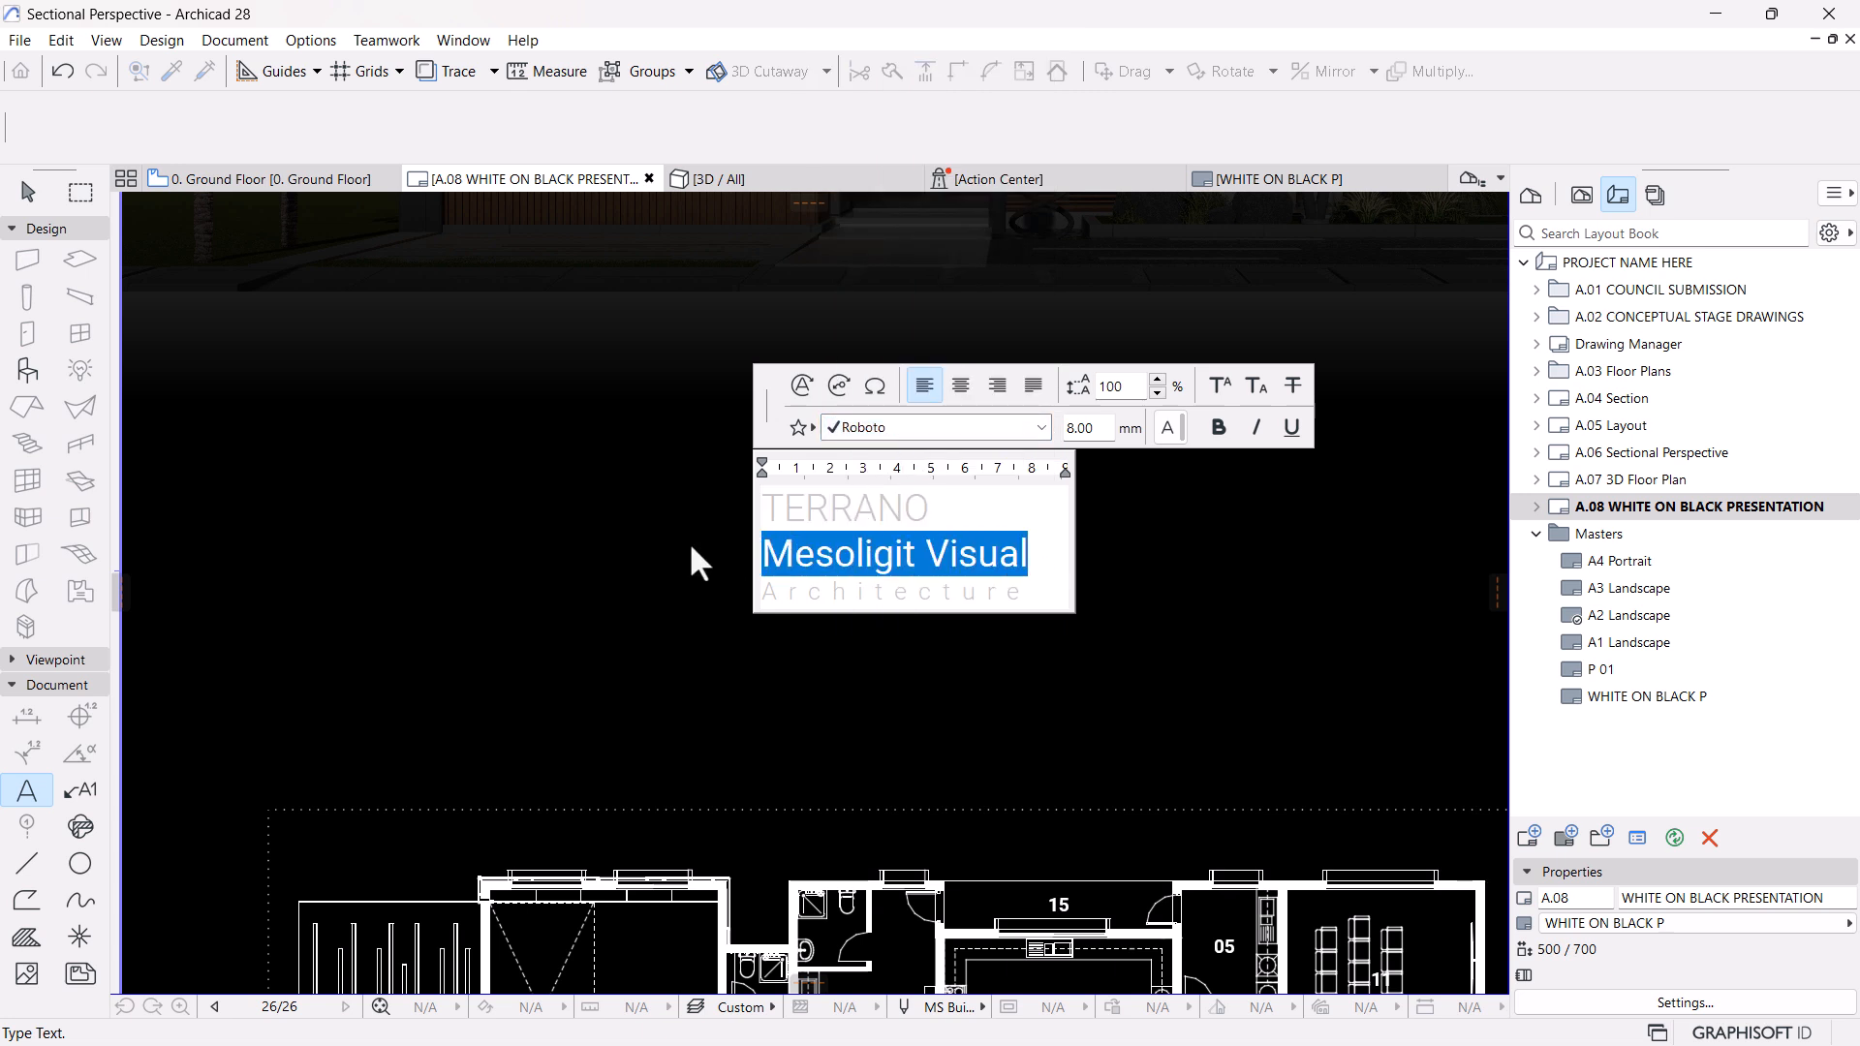
pyautogui.write('25')
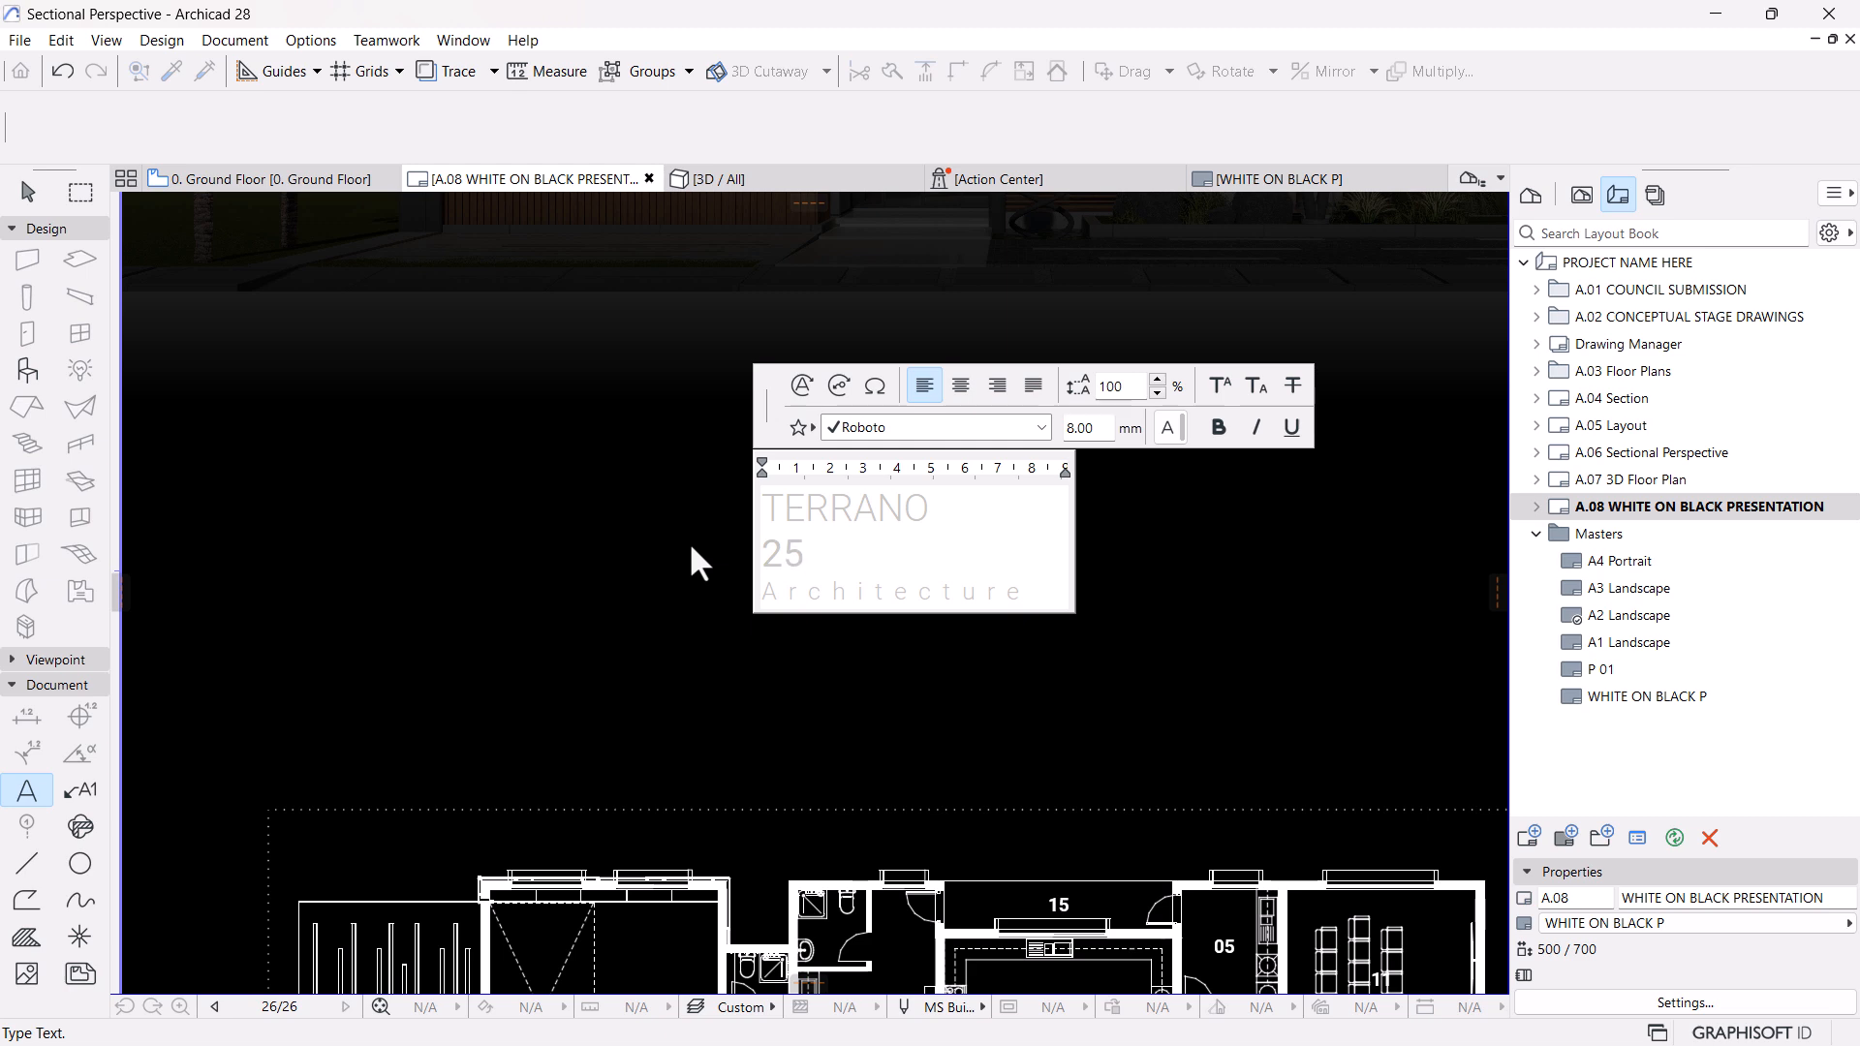
pyautogui.write(' X 35')
pyautogui.moveTo(765, 553); pyautogui.dragTo(892, 556)
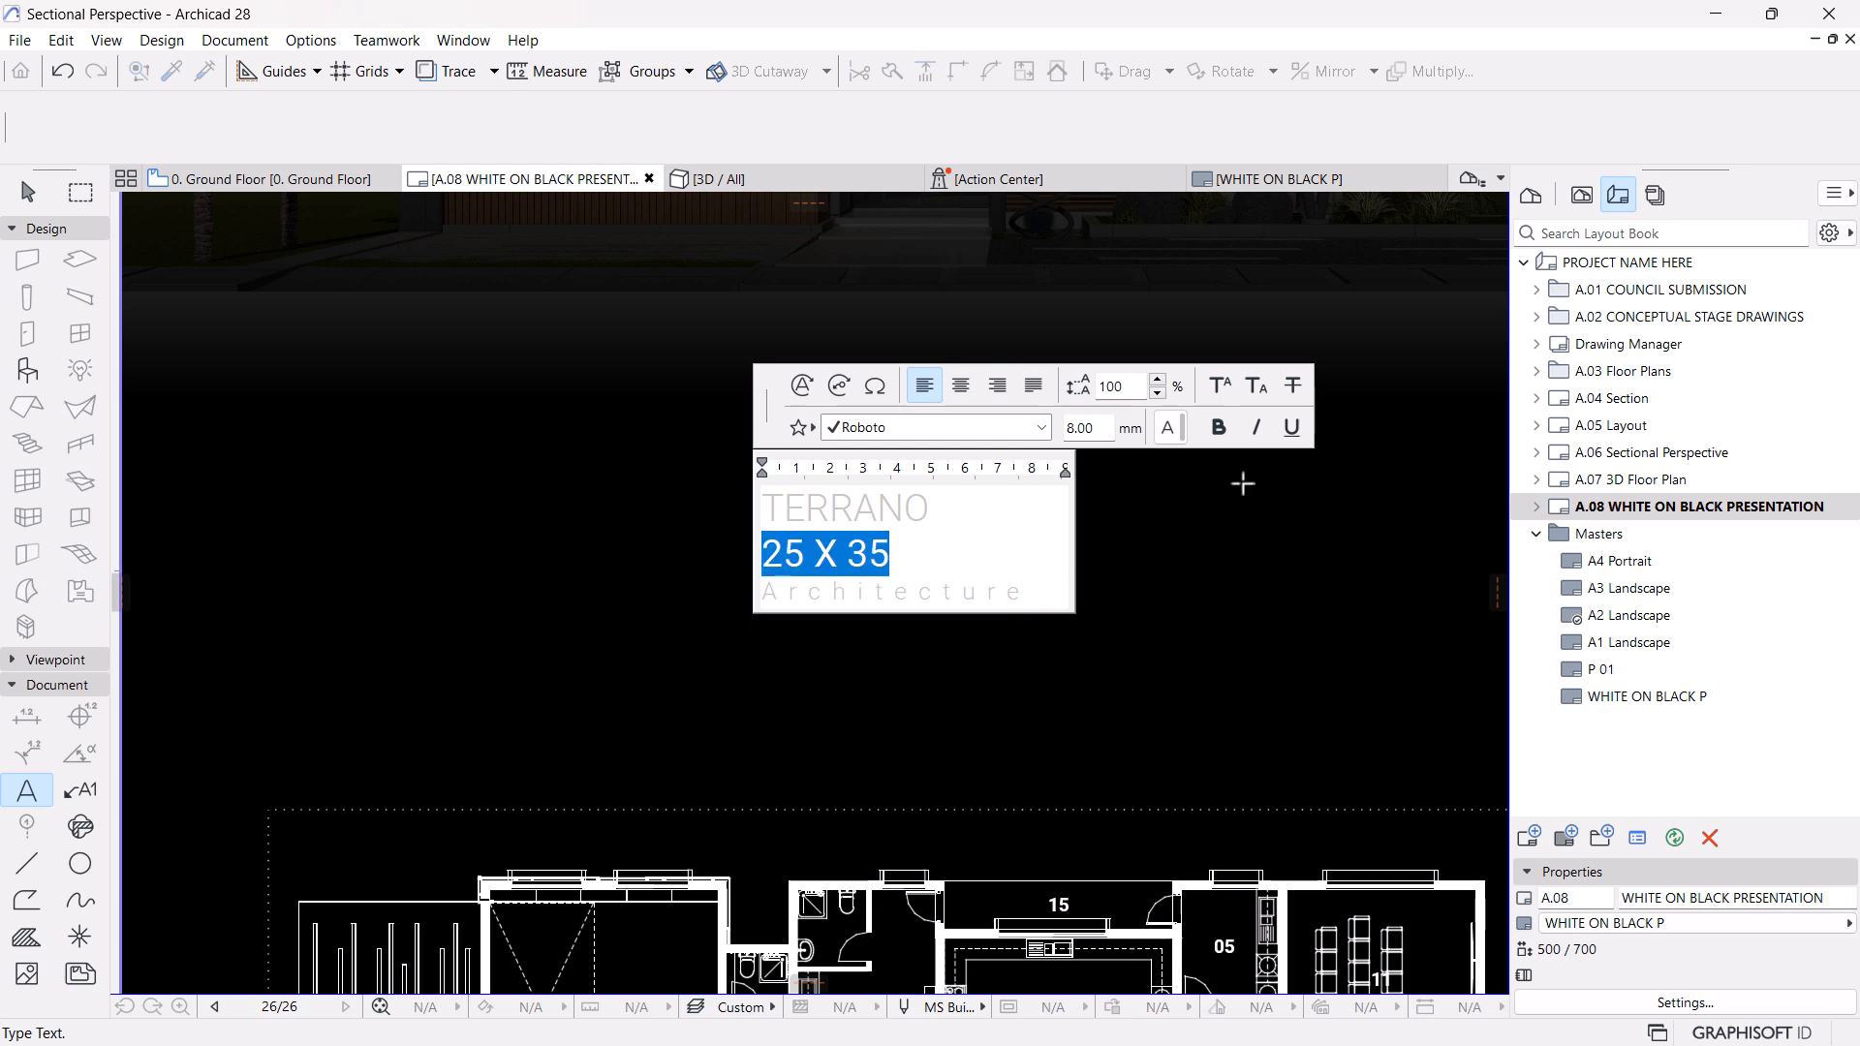
pyautogui.click(1215, 430)
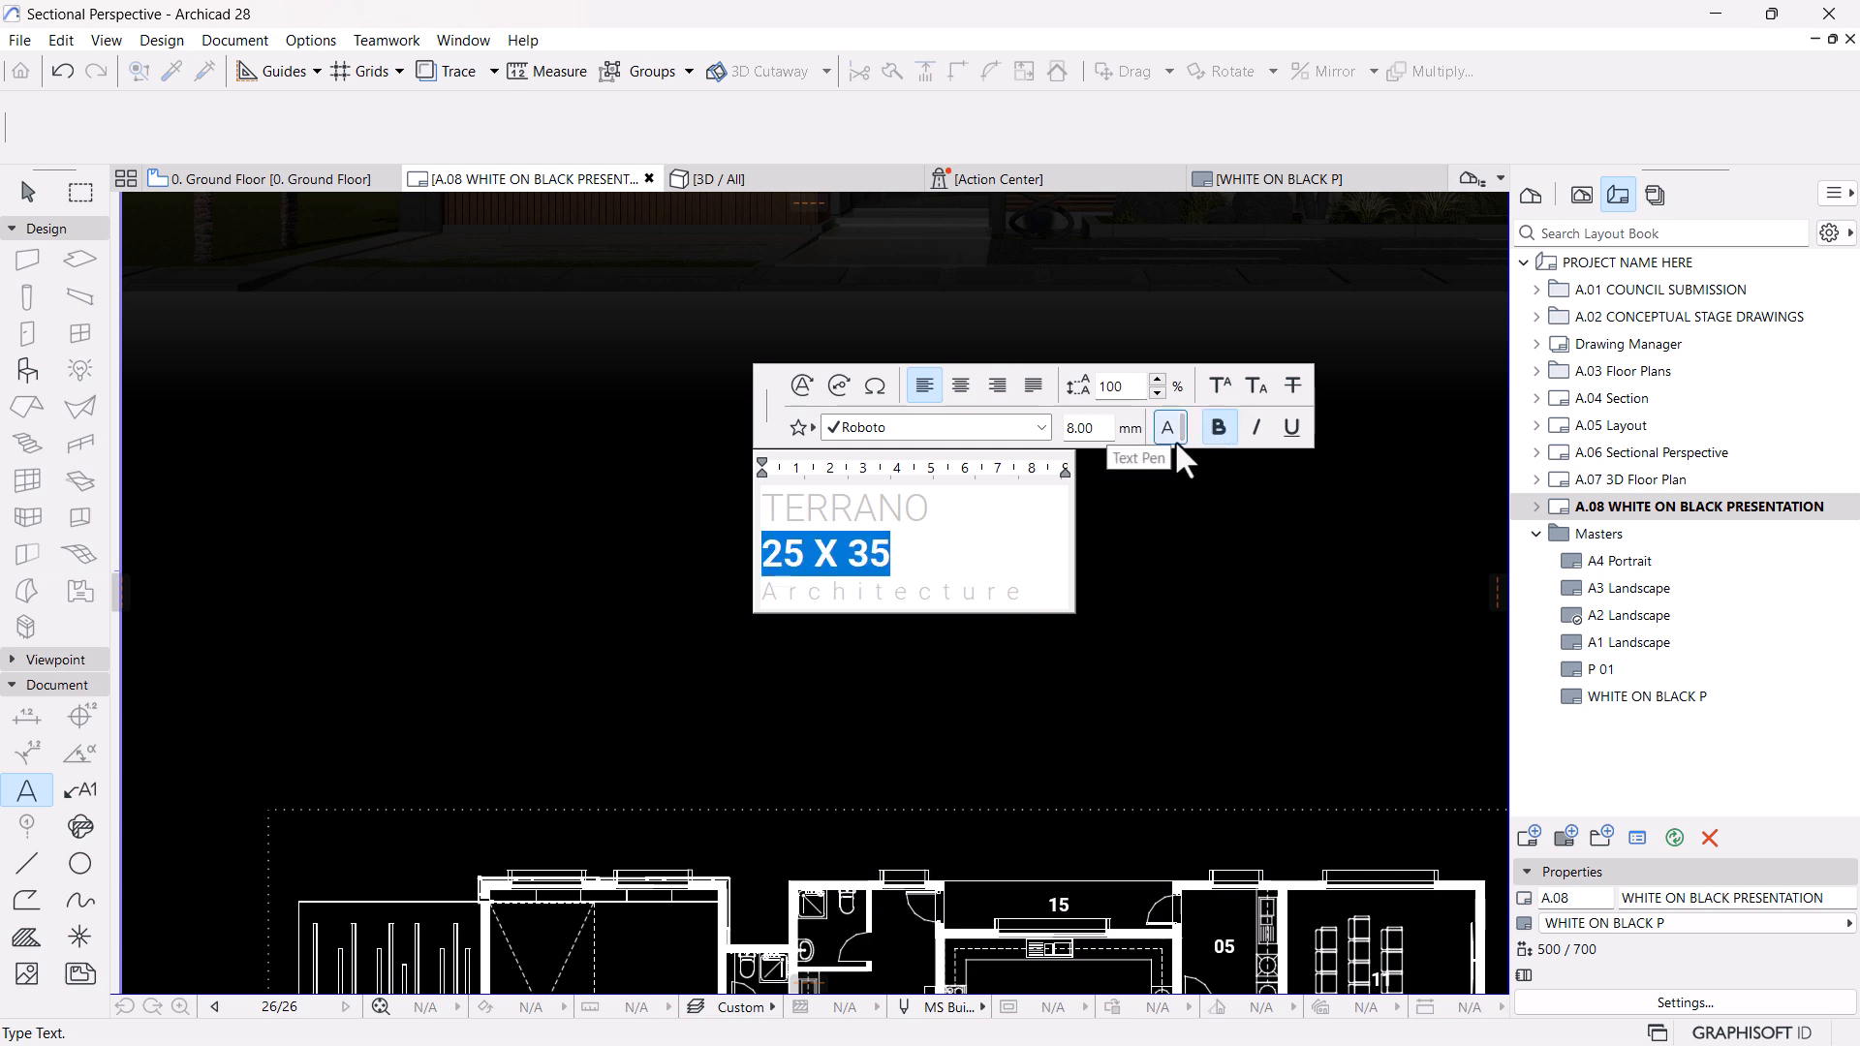
pyautogui.click(917, 553)
pyautogui.write('M')
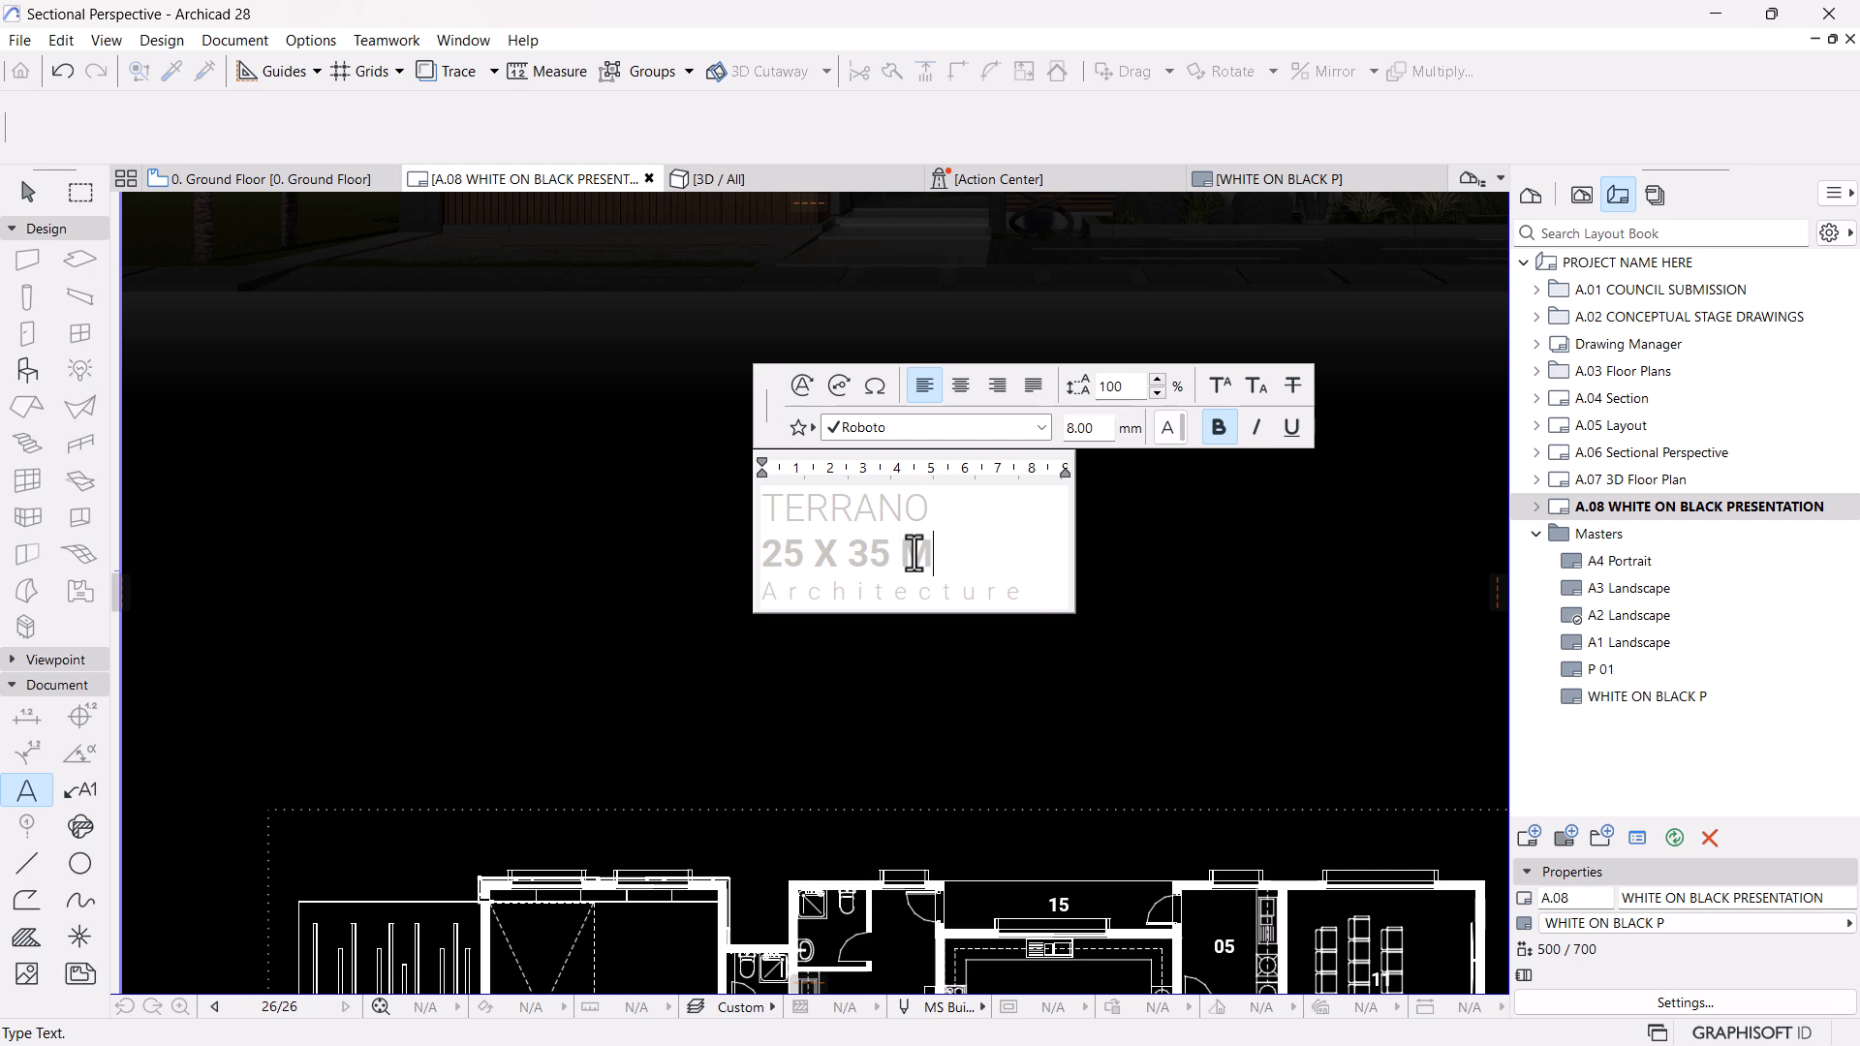
pyautogui.write('ETROS')
pyautogui.click(1025, 590)
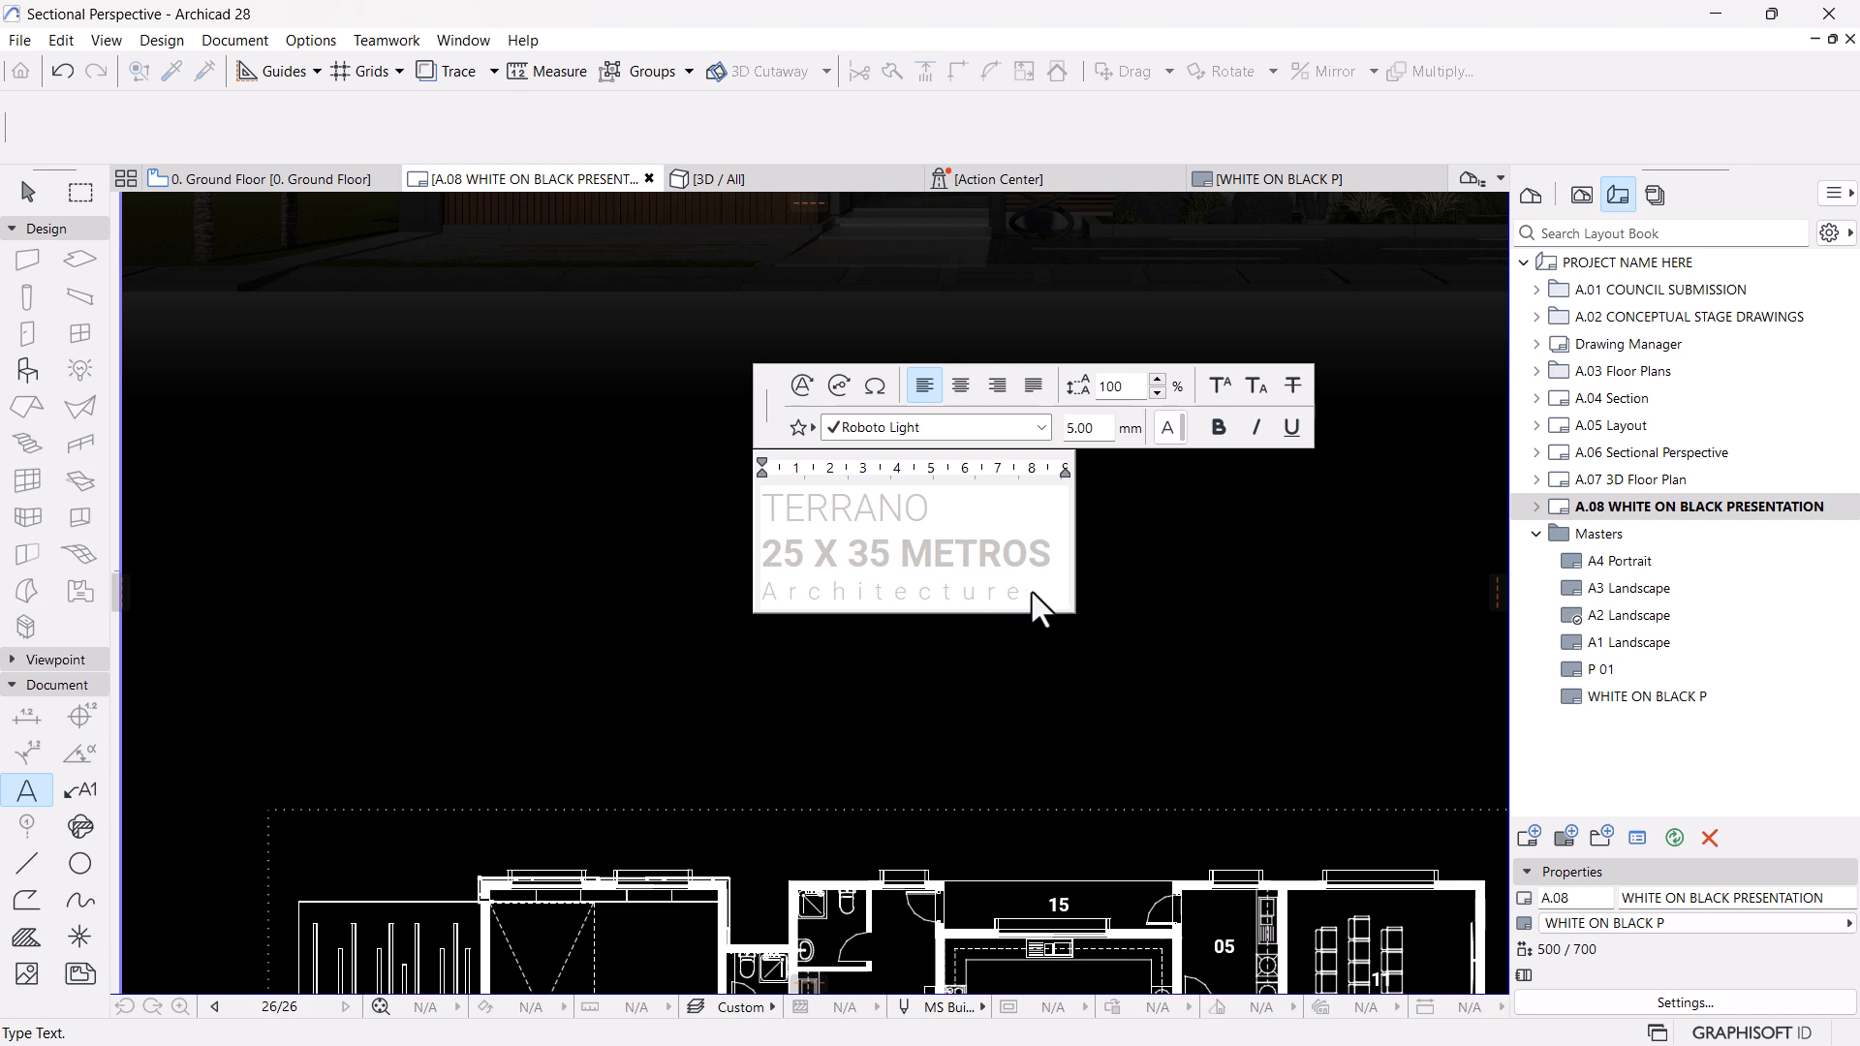
pyautogui.moveTo(1032, 591); pyautogui.dragTo(785, 591)
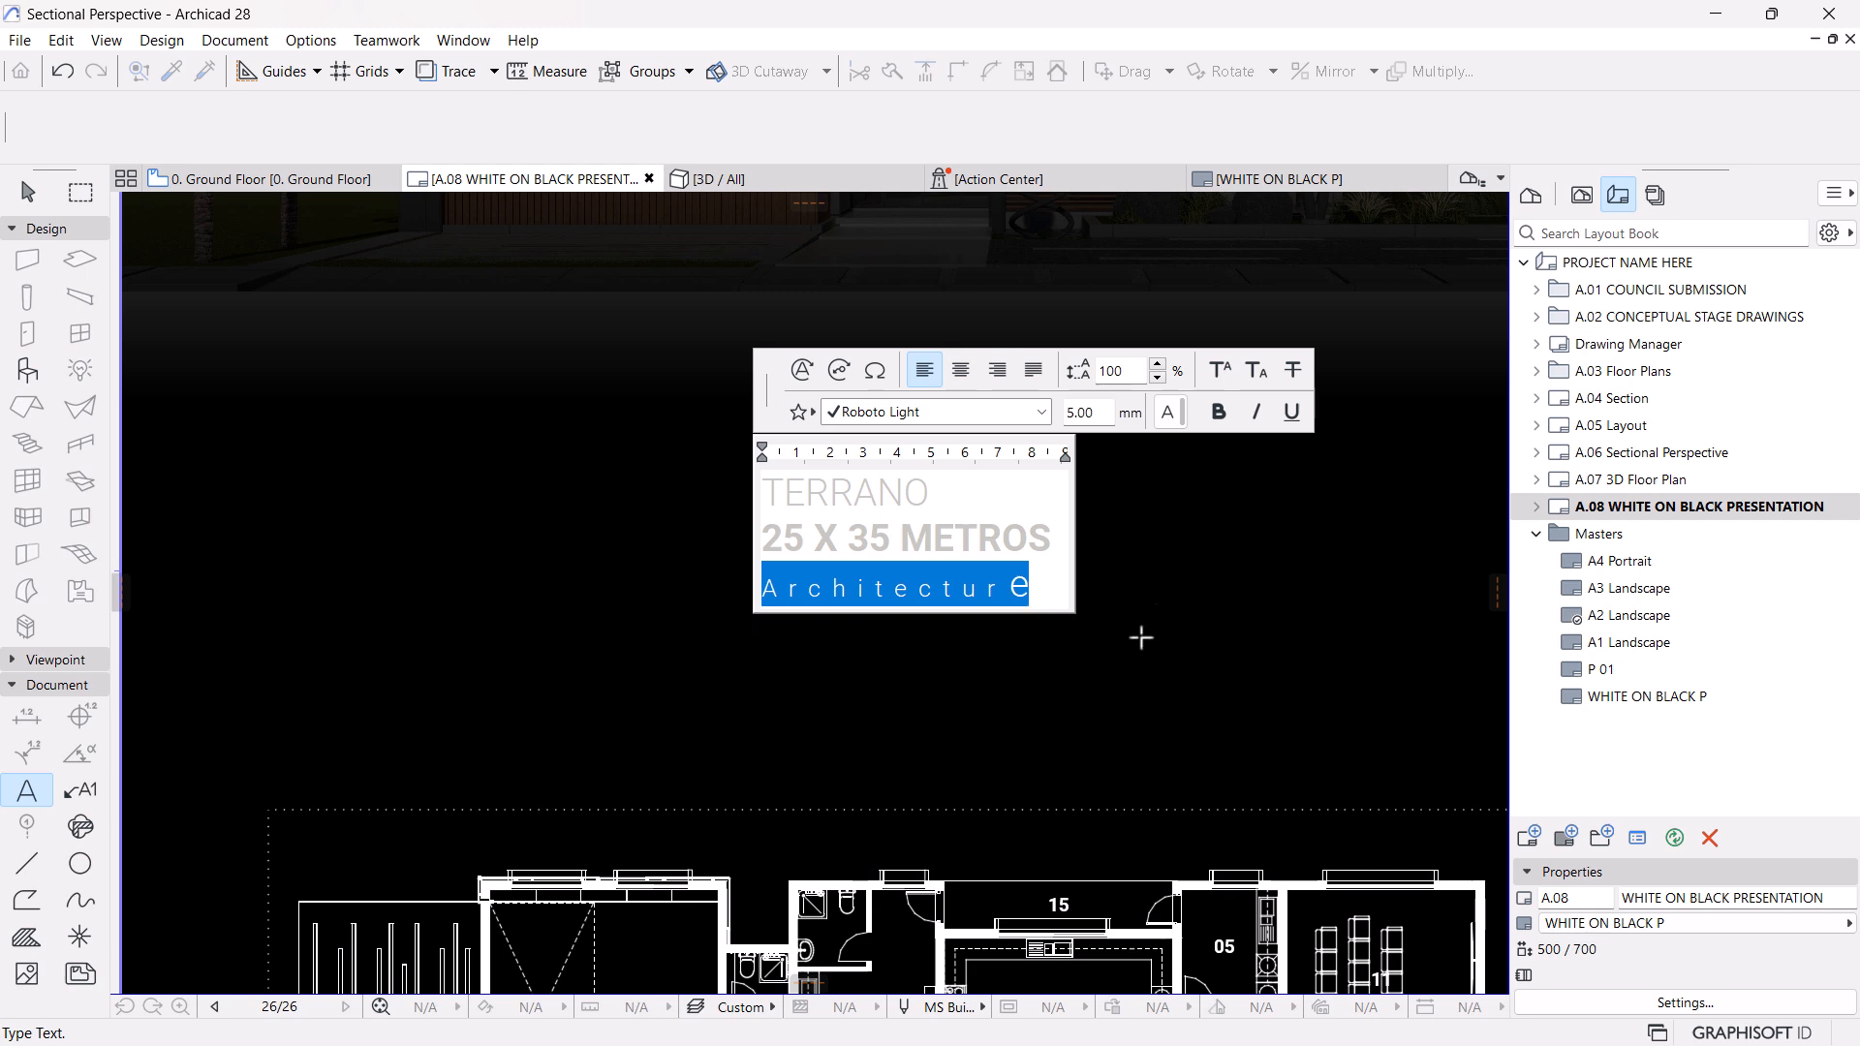
pyautogui.press('Escape')
# Replace the "Architecture" line under "25 X 35 METROS" with the first room legend entry, "01 Foyer"
pyautogui.scroll(-4, 1159, 611)
pyautogui.scroll(-2, 1136, 585)
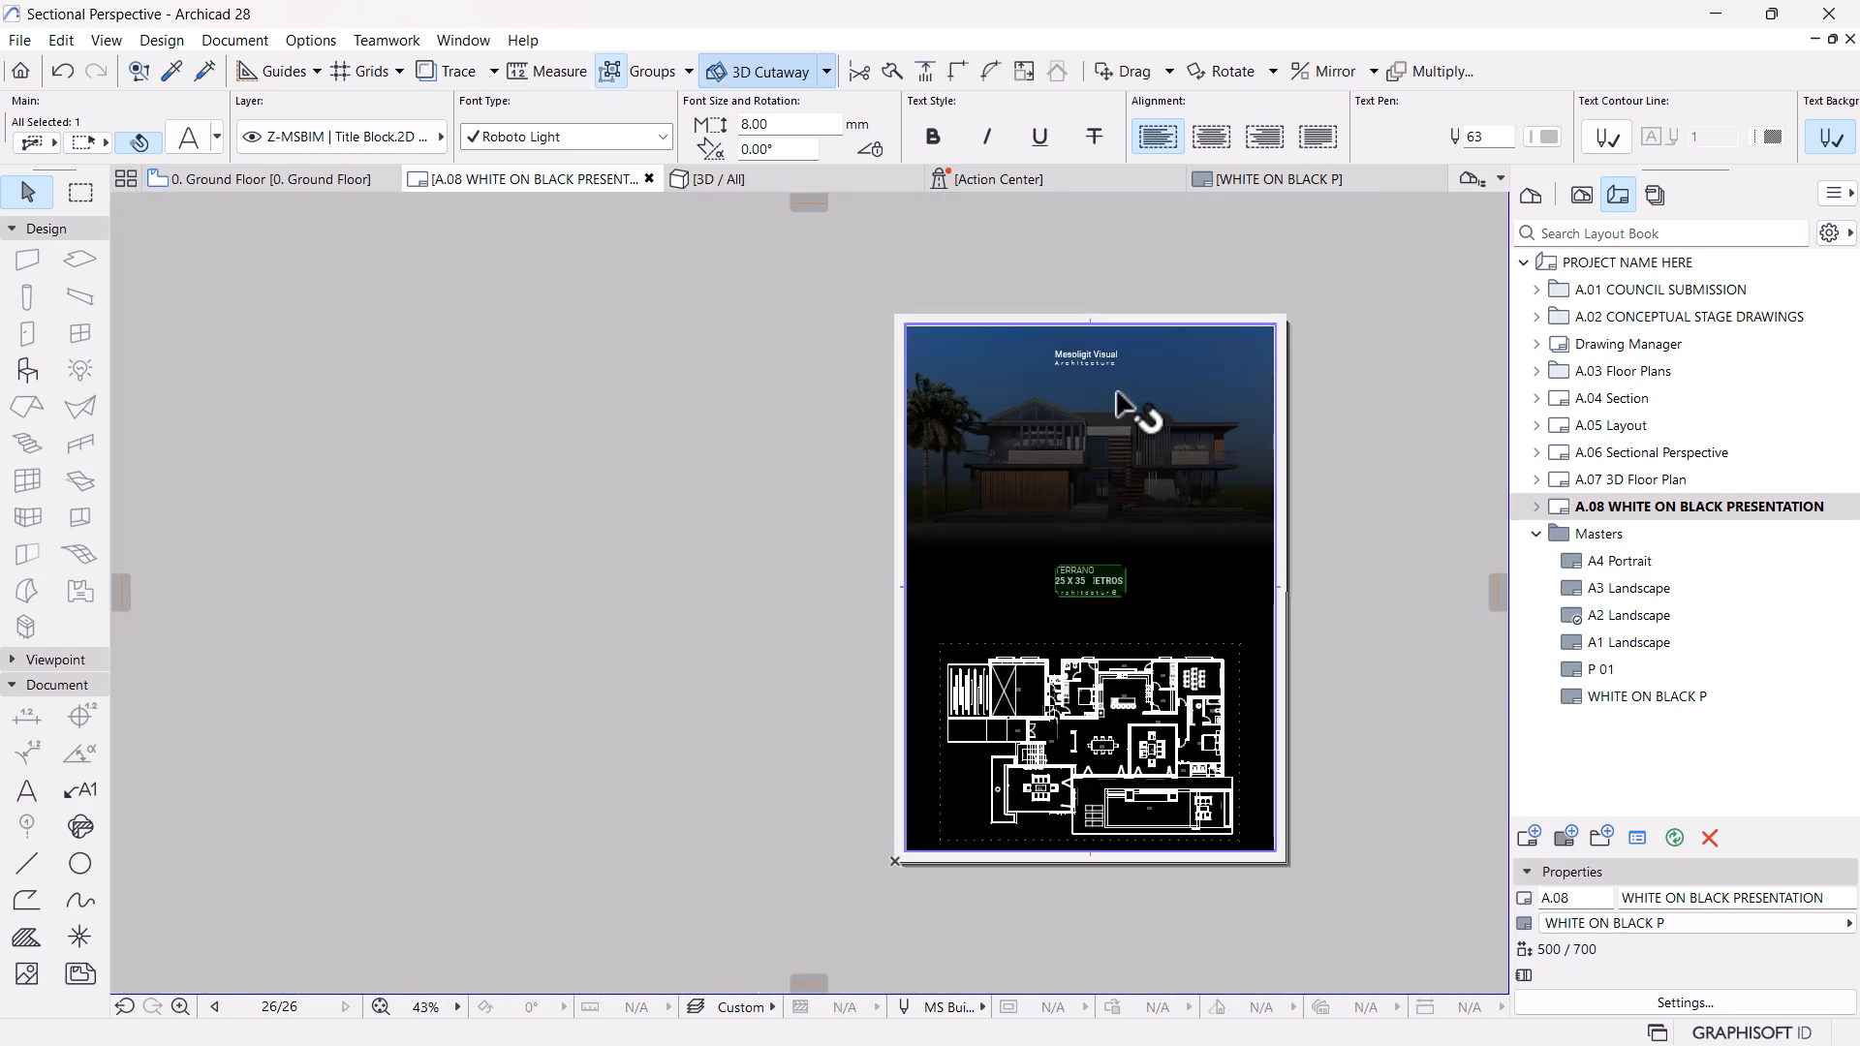
pyautogui.scroll(10, 1114, 378)
pyautogui.scroll(-6, 1080, 363)
pyautogui.moveTo(1064, 576); pyautogui.dragTo(1030, 436, button='middle')
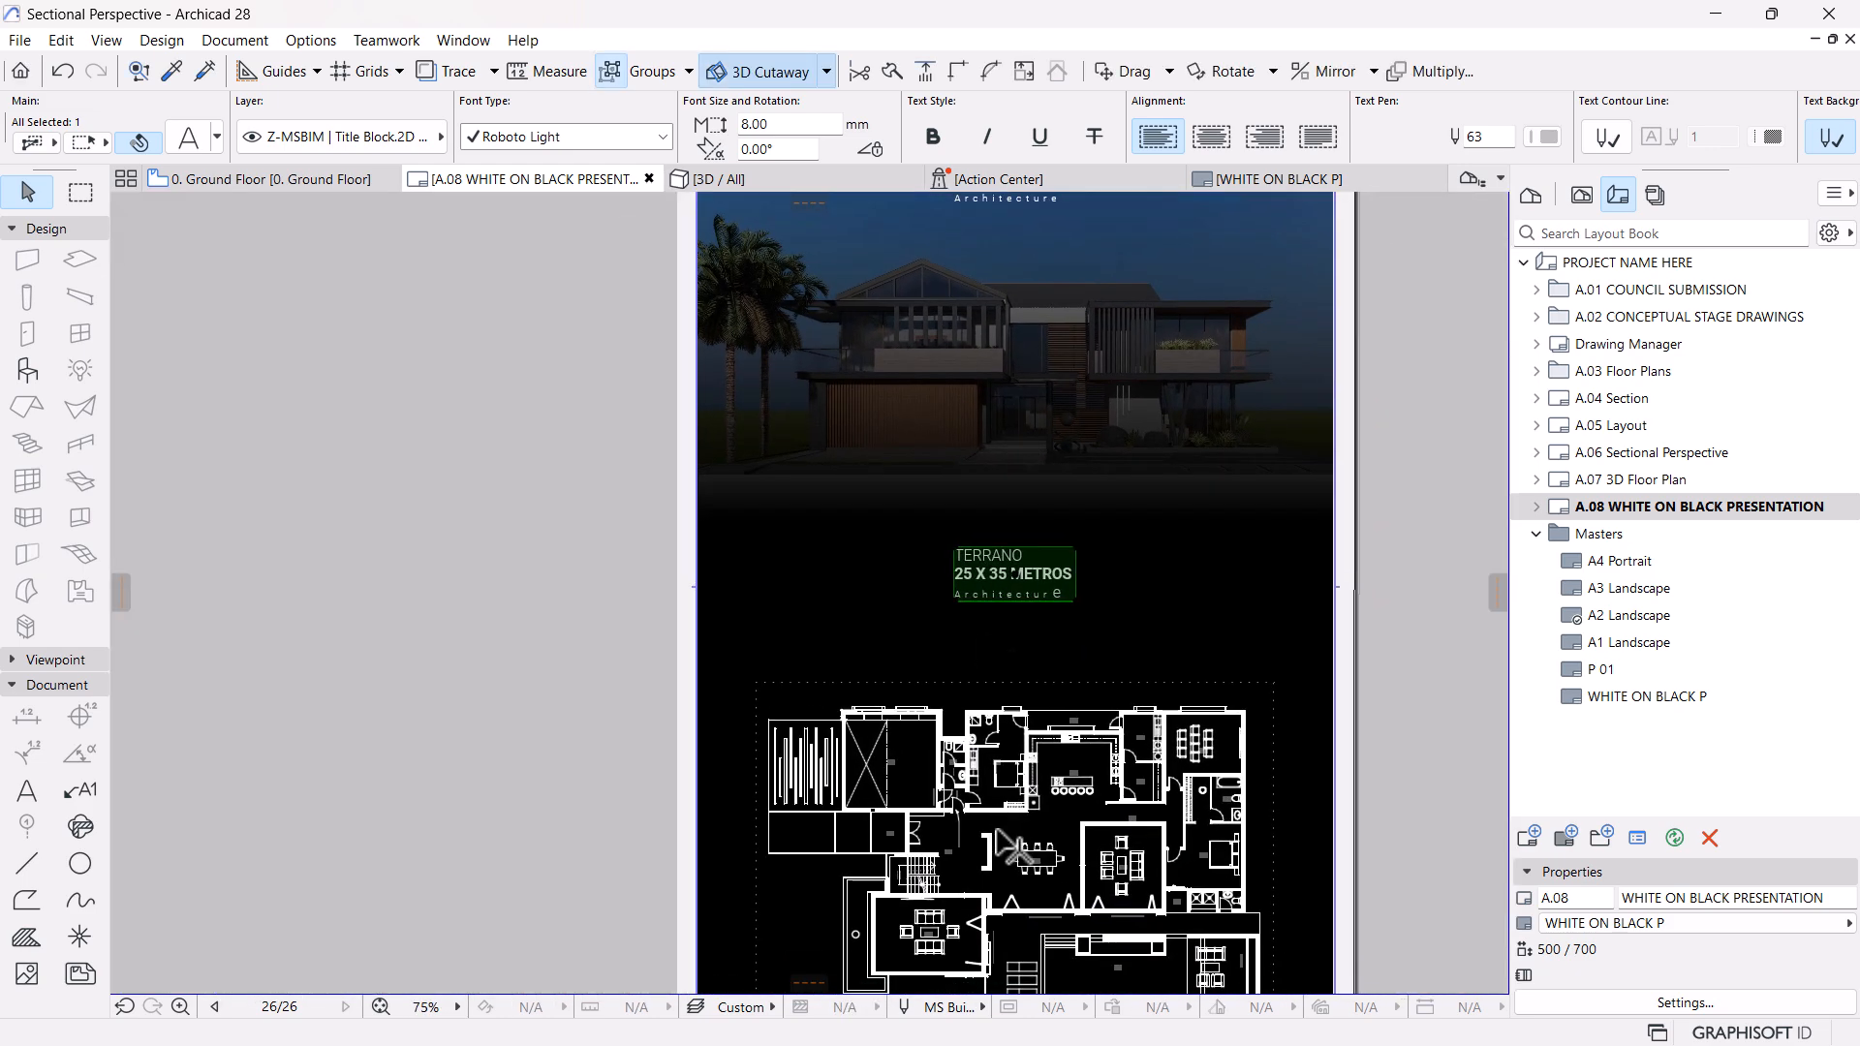
pyautogui.moveTo(999, 833); pyautogui.dragTo(959, 610, button='middle')
pyautogui.scroll(3, 988, 652)
pyautogui.moveTo(1029, 514); pyautogui.dragTo(983, 636, button='middle')
pyautogui.doubleClick(944, 300)
pyautogui.moveTo(1003, 298); pyautogui.dragTo(706, 297)
pyautogui.write('01')
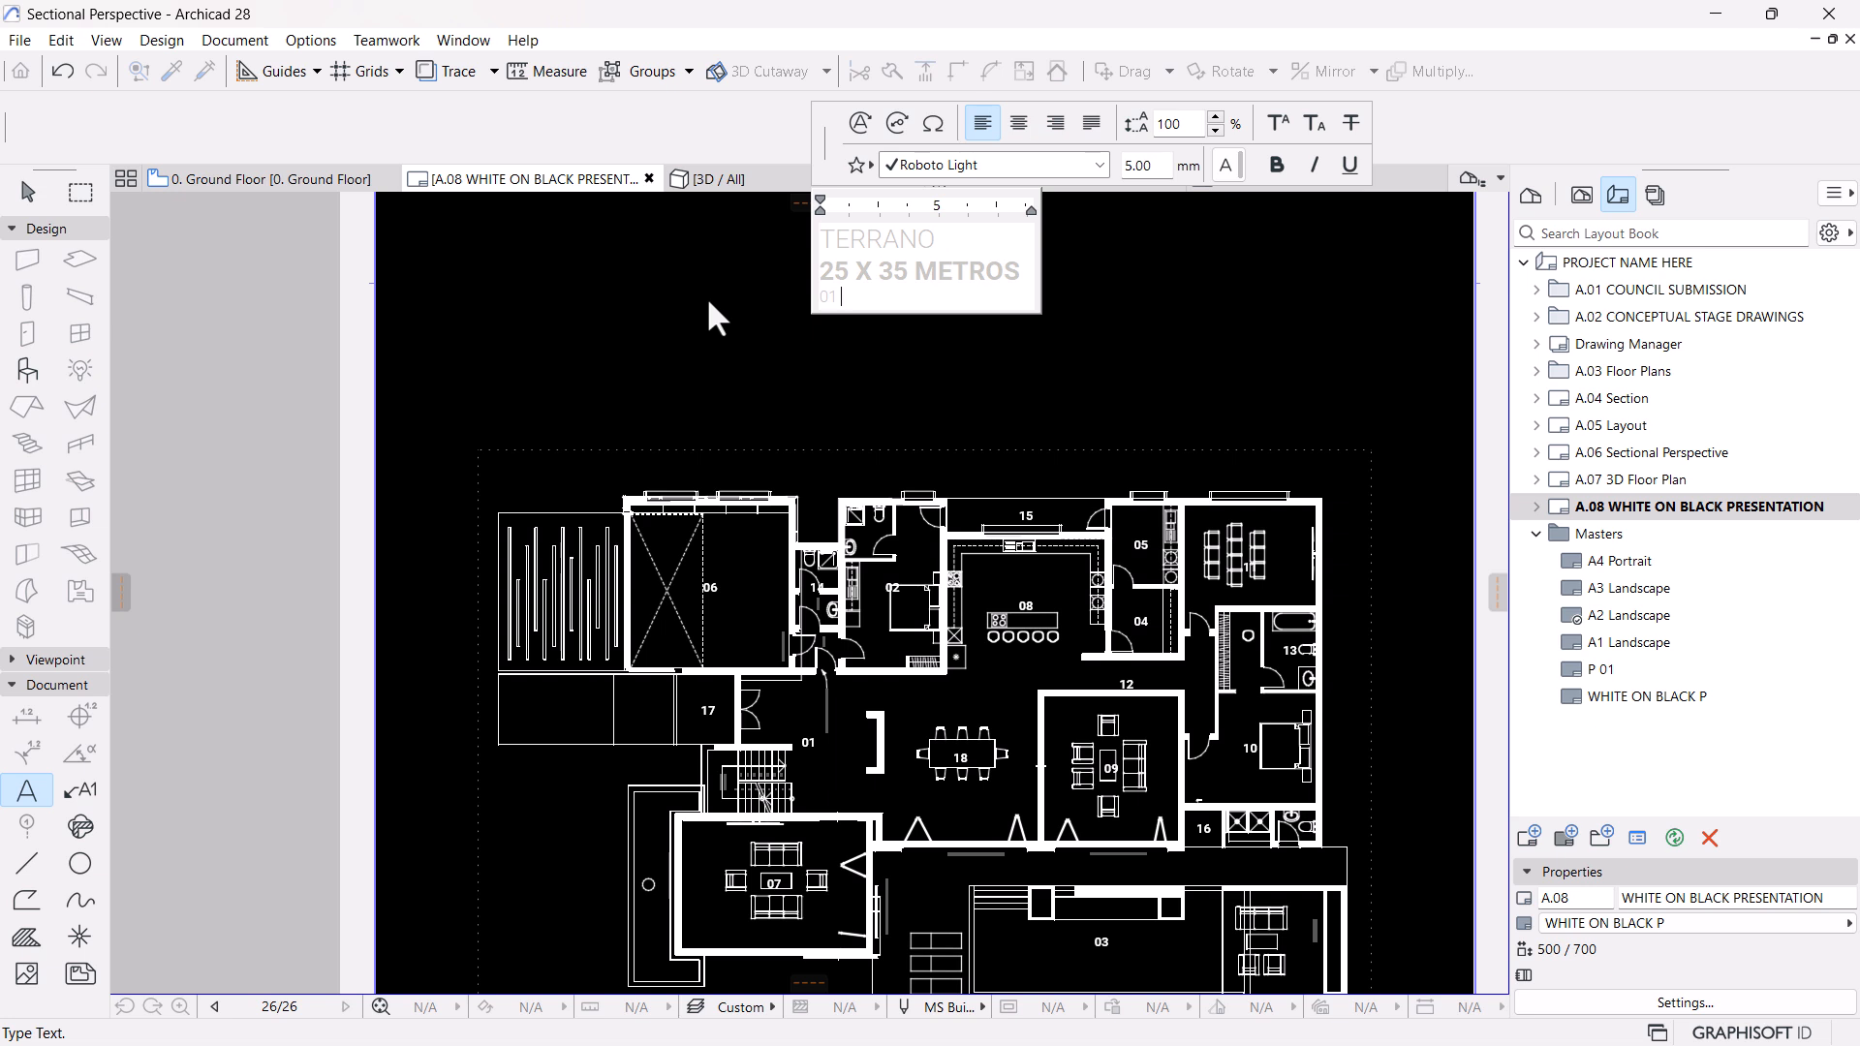
pyautogui.write(' fOYER')
pyautogui.press('BackSpace')
pyautogui.press('BackSpace')
pyautogui.press('BackSpace')
pyautogui.press('BackSpace')
pyautogui.press('BackSpace')
pyautogui.press('BackSpace')
pyautogui.write('Foyer /')
# Continue the room legend with "/ 02 Starr room / 03 Pool"
pyautogui.write('02 Starr room / 03 Pool')
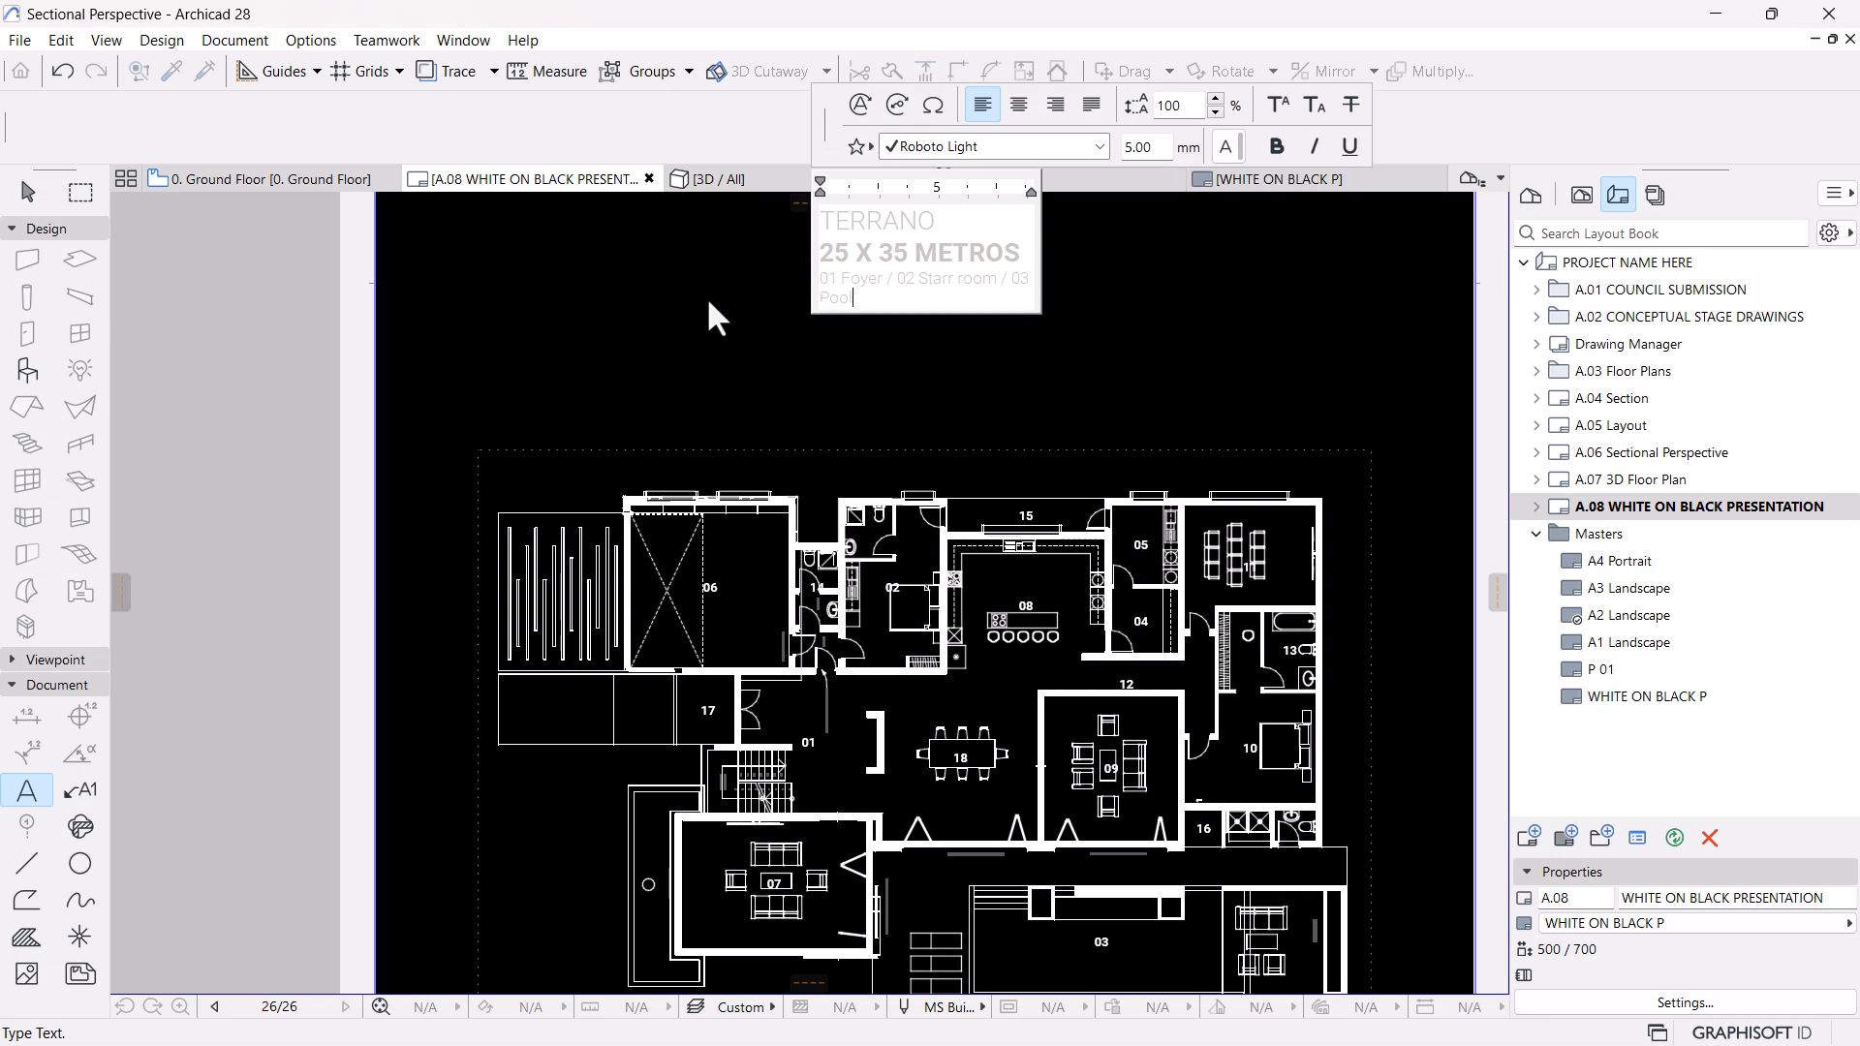
pyautogui.write(' / 04 L')
# Append "/ 04 Scullery / 05 Laundry" to the room legend
pyautogui.press('BackSpace')
pyautogui.write('Scullery / 05 Laundery')
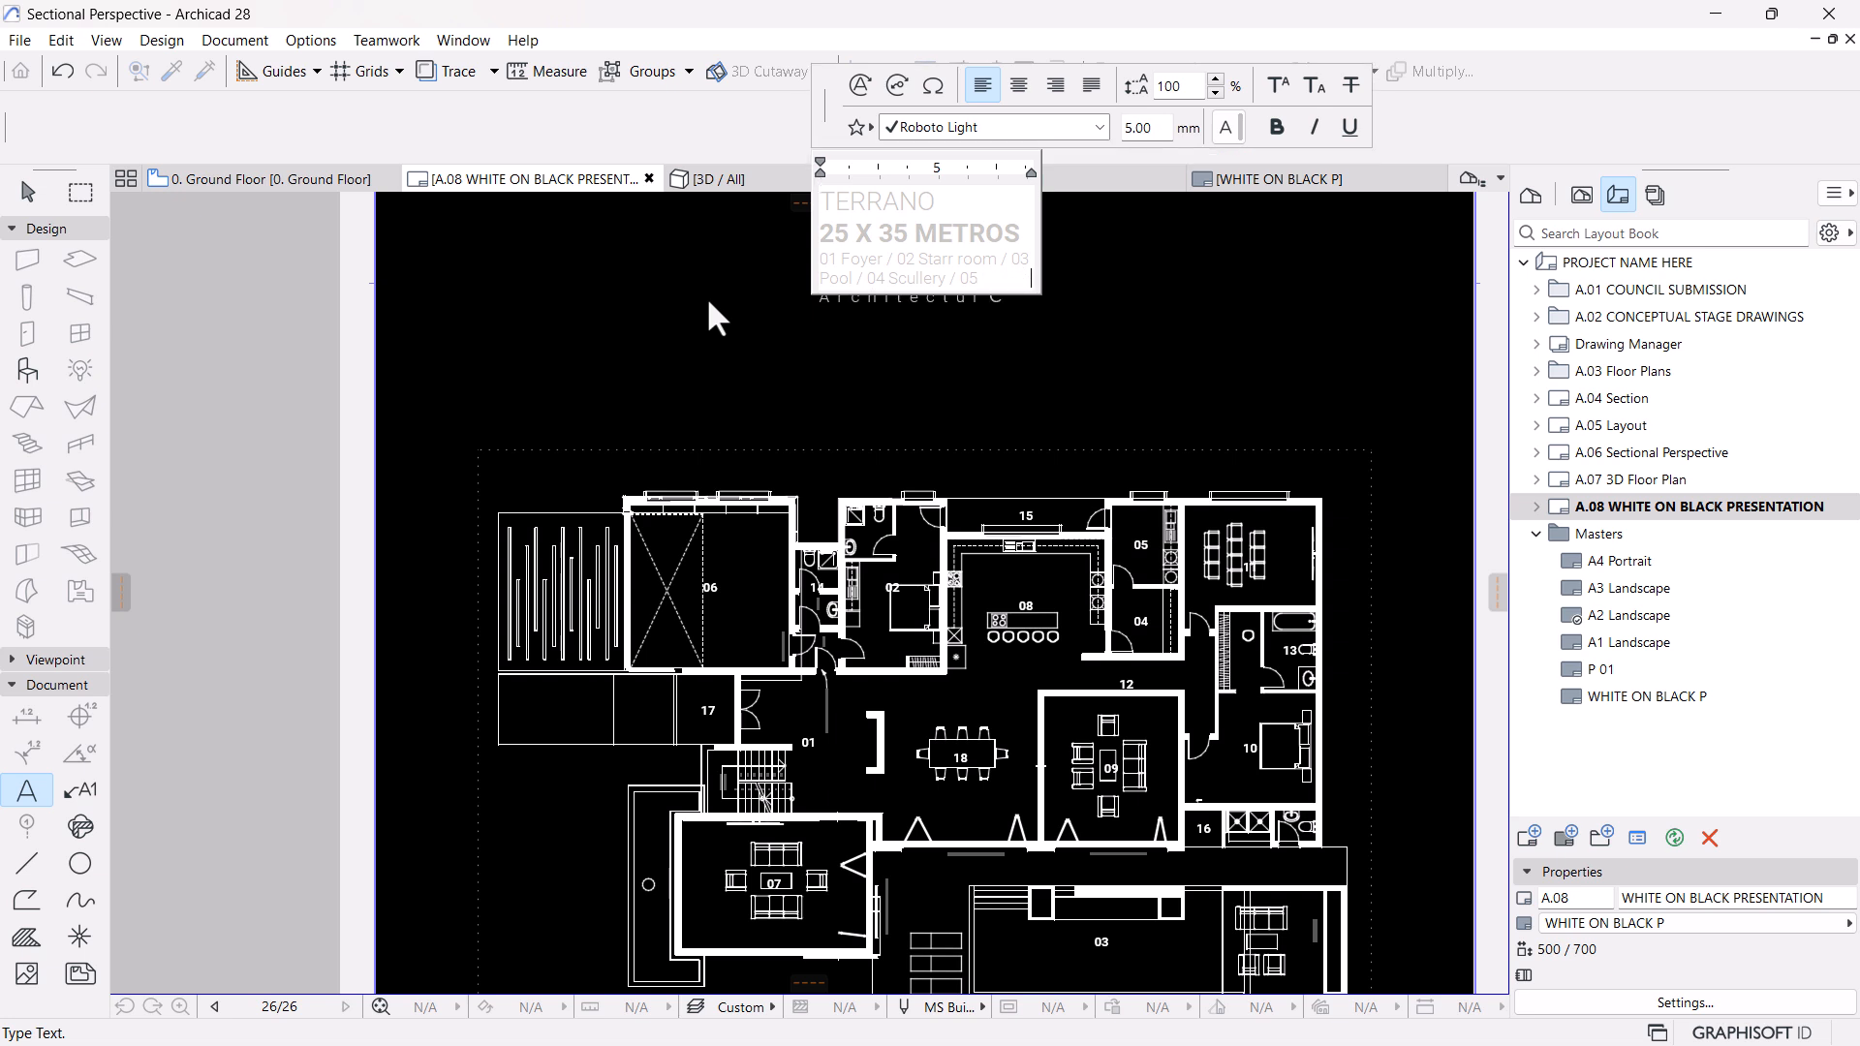
pyautogui.write(' / 0')
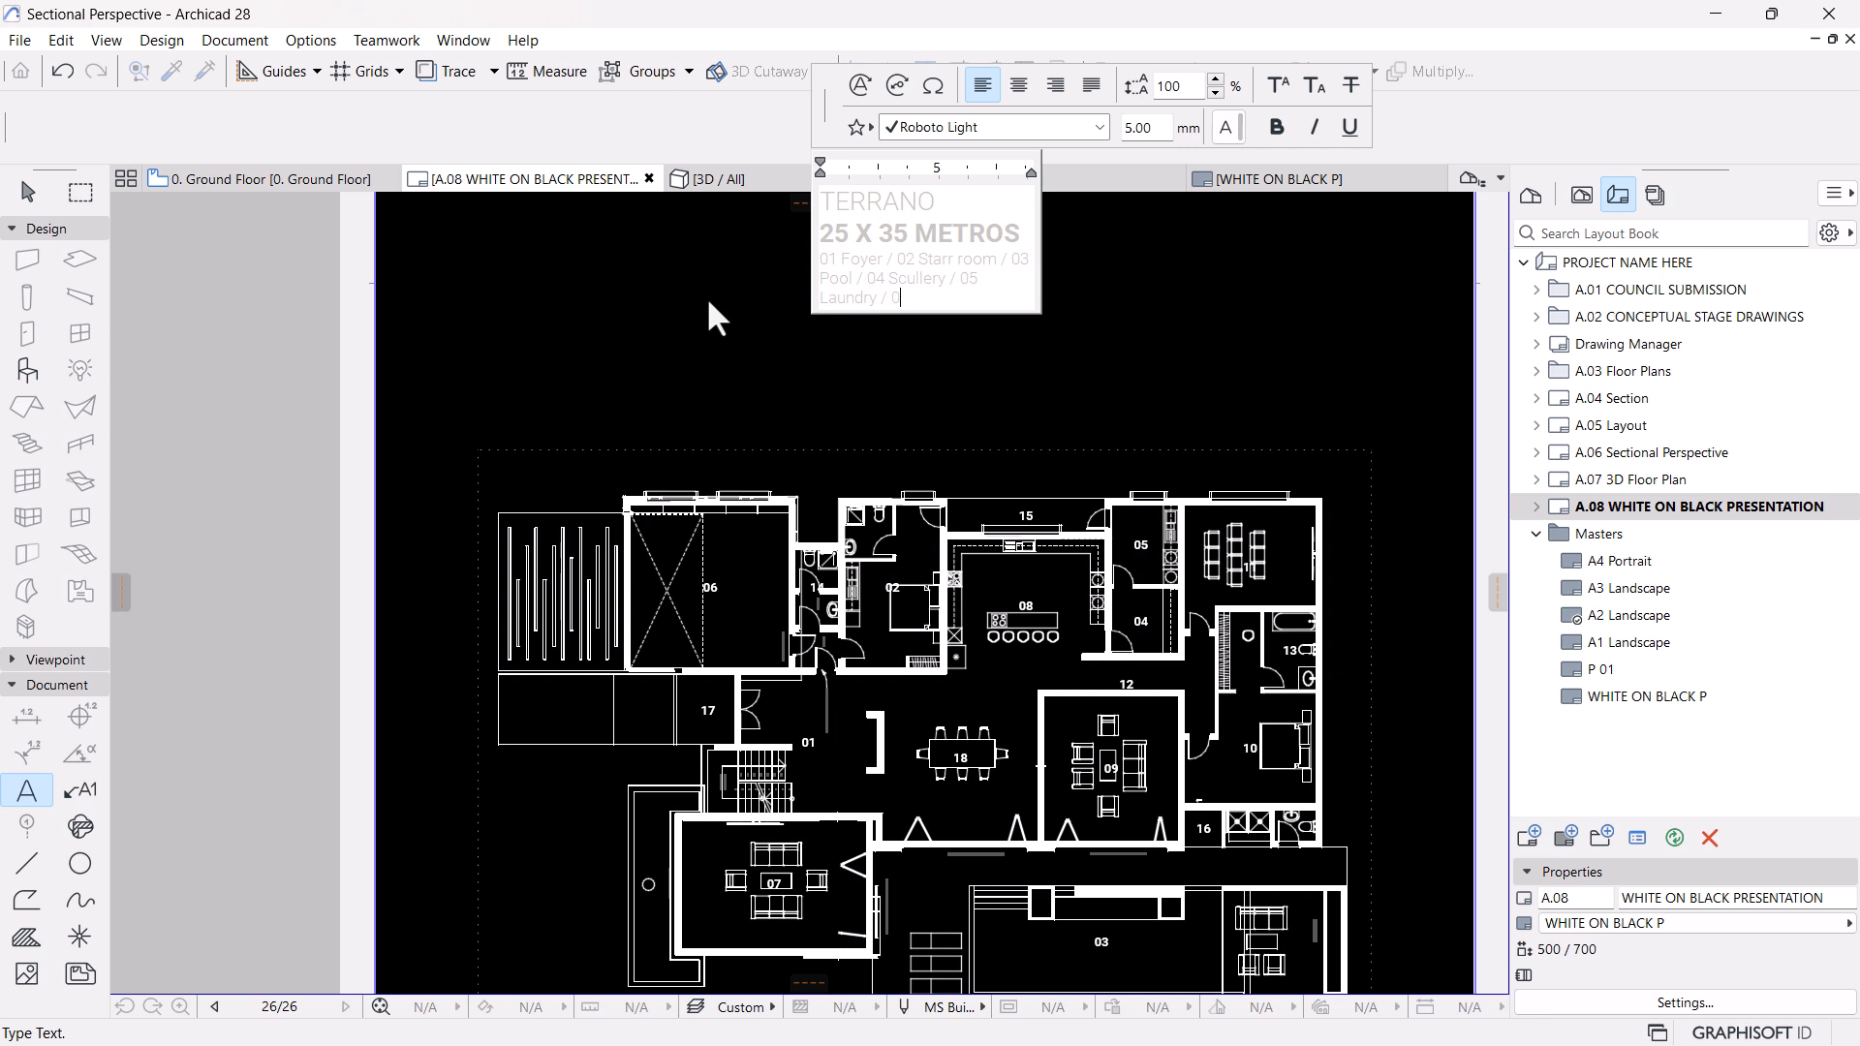
pyautogui.write('6 Garage / 07')
# Append "/ 06 Garage / 07 Family Lounge" to the room legend
pyautogui.write('Fam')
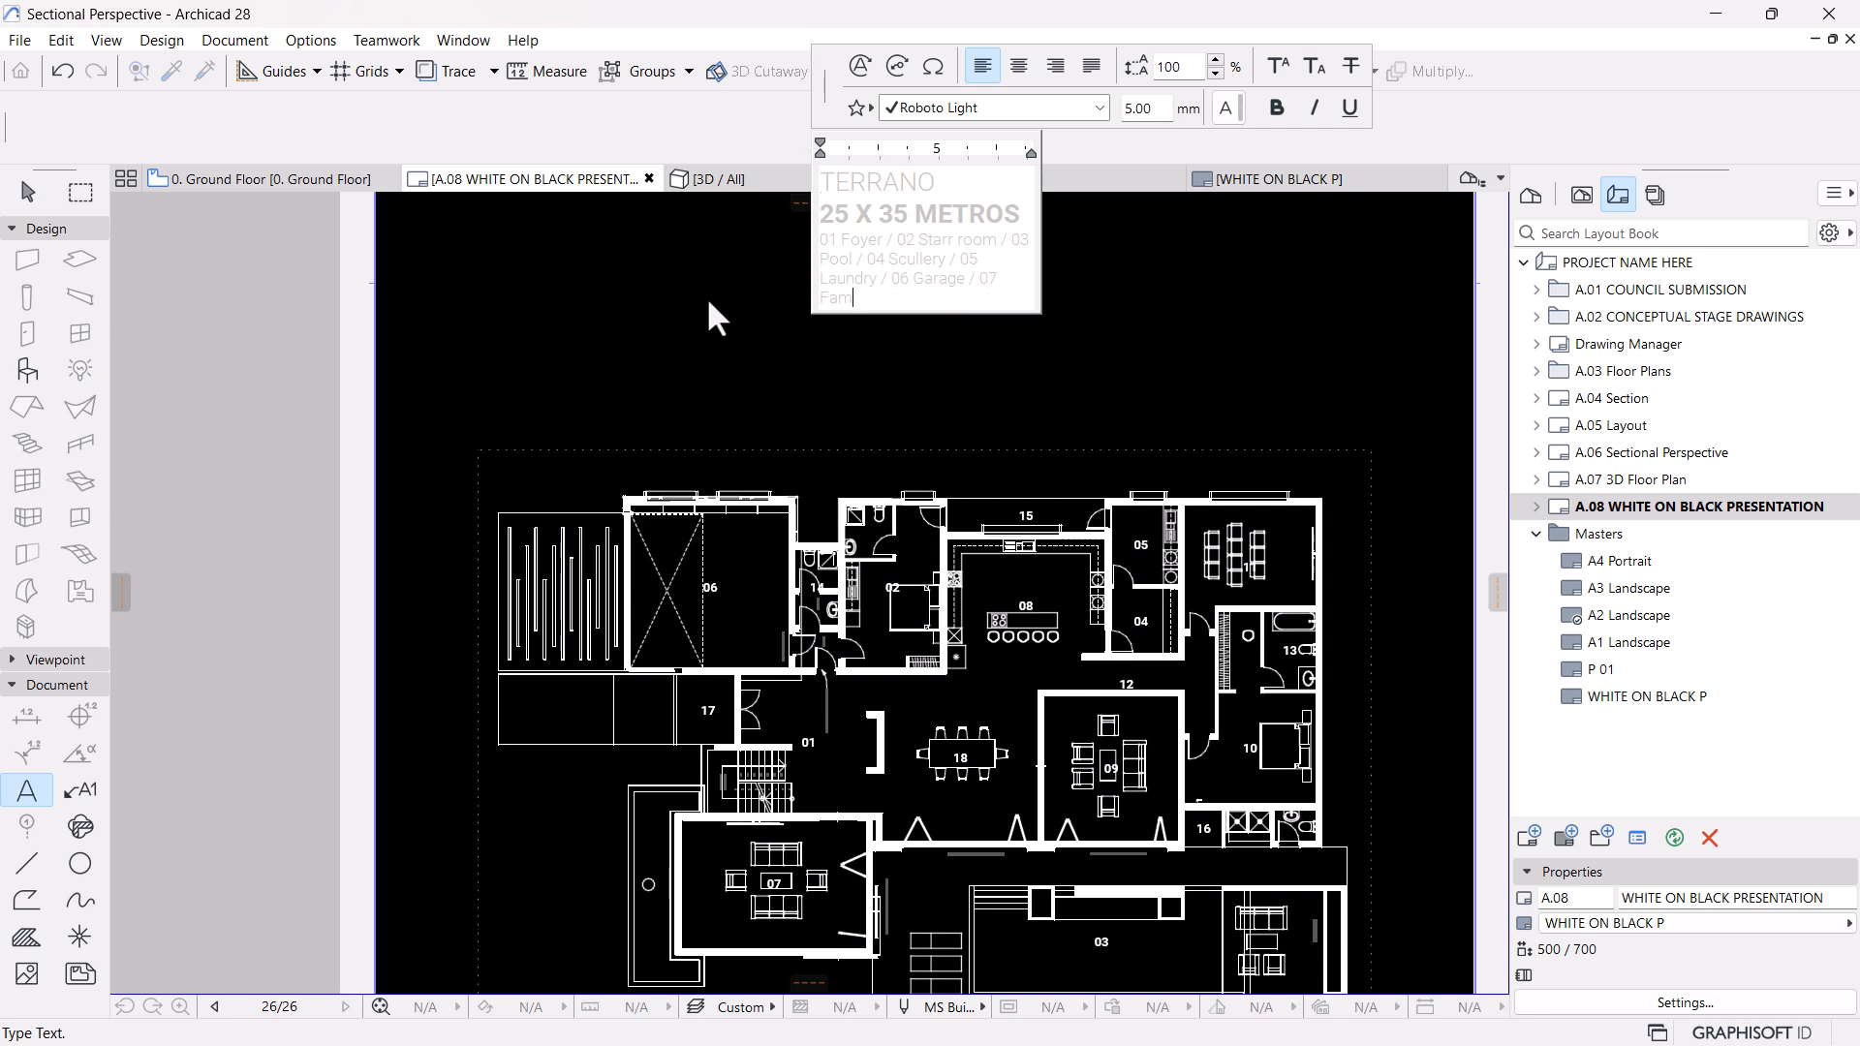
pyautogui.write('ily Lounge / 08 Kitchen')
# Extend the room legend with "/ 08 Kitchen / 09 Family Lounge"
pyautogui.write('/ 09')
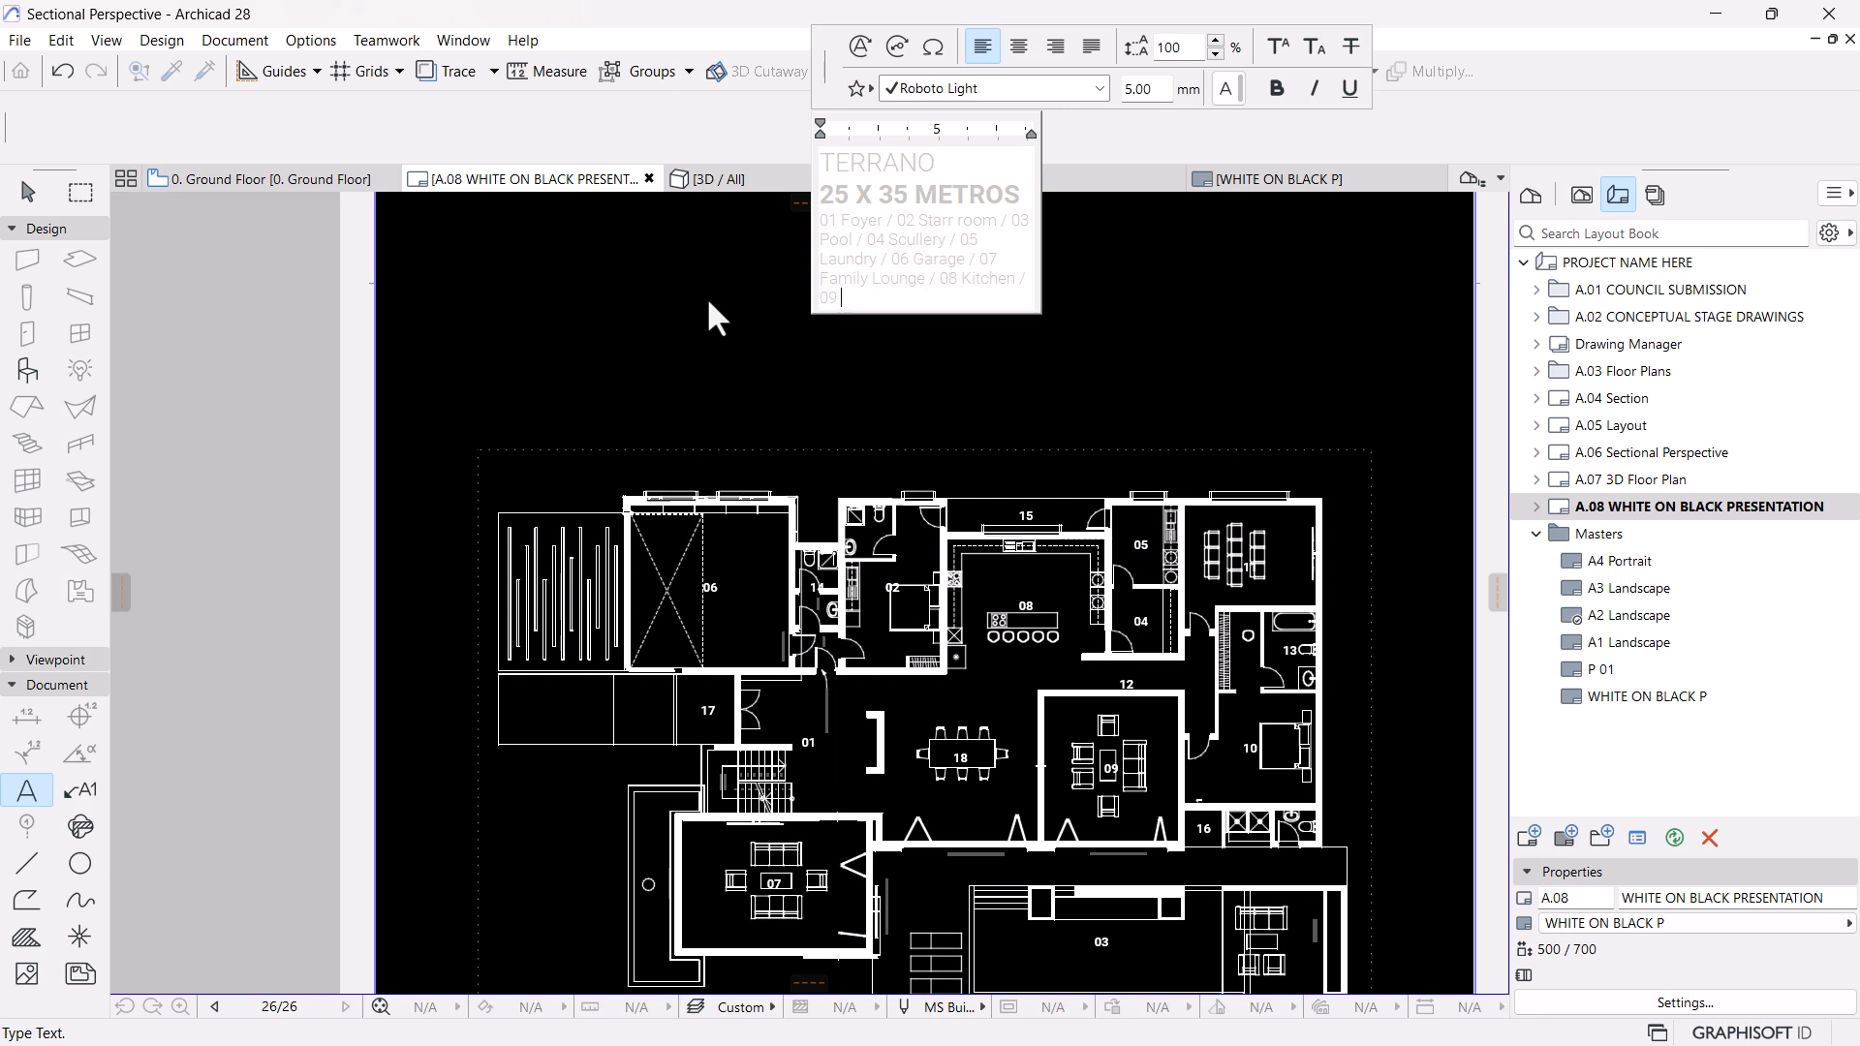
pyautogui.write(' Fa')
pyautogui.write('mily')
pyautogui.press('BackSpace')
pyautogui.press('BackSpace')
pyautogui.press('BackSpace')
pyautogui.press('BackSpace')
pyautogui.press('BackSpace')
pyautogui.write('amily L')
pyautogui.write('ounge')
pyautogui.write('TV')
# Change room 07 in the legend to "TV Lounge" and extend the list with "09 Family Lounge / 10 Guest Room"
pyautogui.write('est br')
pyautogui.press('BackSpace')
pyautogui.press('BackSpace')
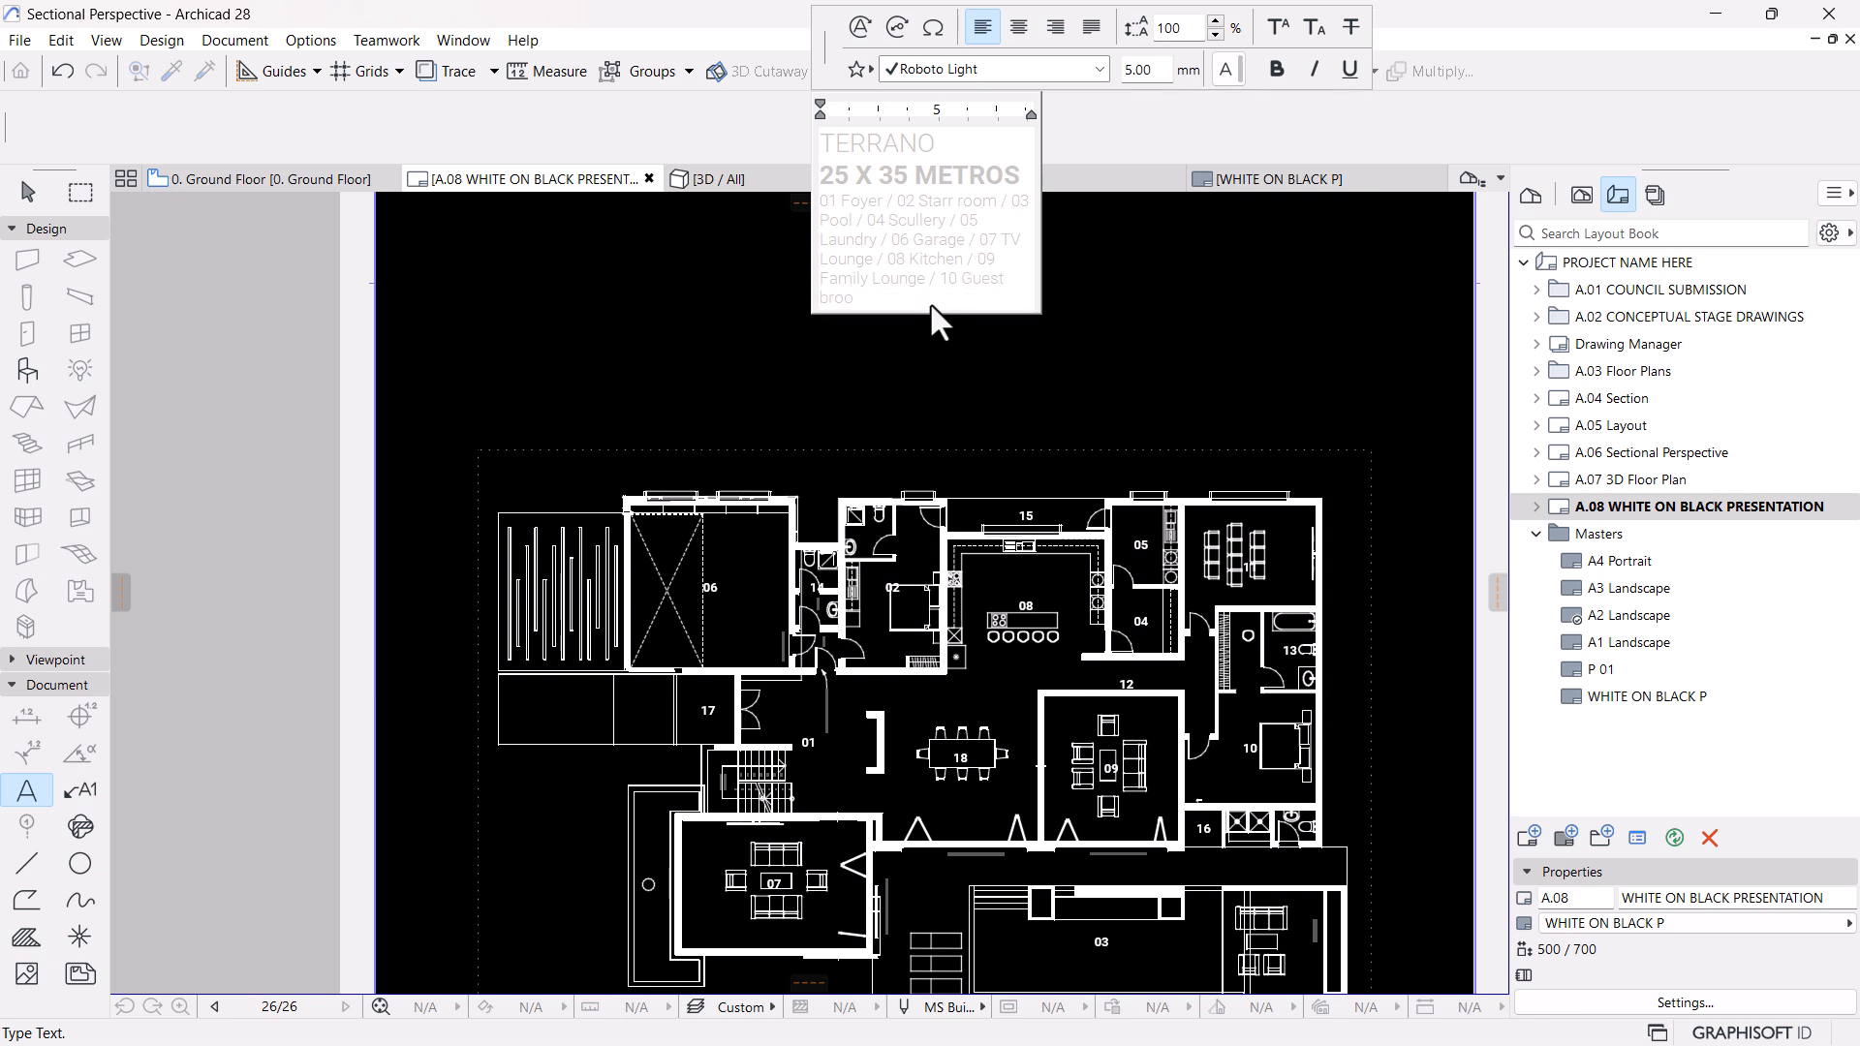
pyautogui.write('Room')
# Finish the room legend with "/ 11 Cinema / 14 Poweder Room / 17 Enrance" and close the text block
pyautogui.write('14')
pyautogui.press('BackSpace')
pyautogui.press('BackSpace')
pyautogui.write('4 Poweder R')
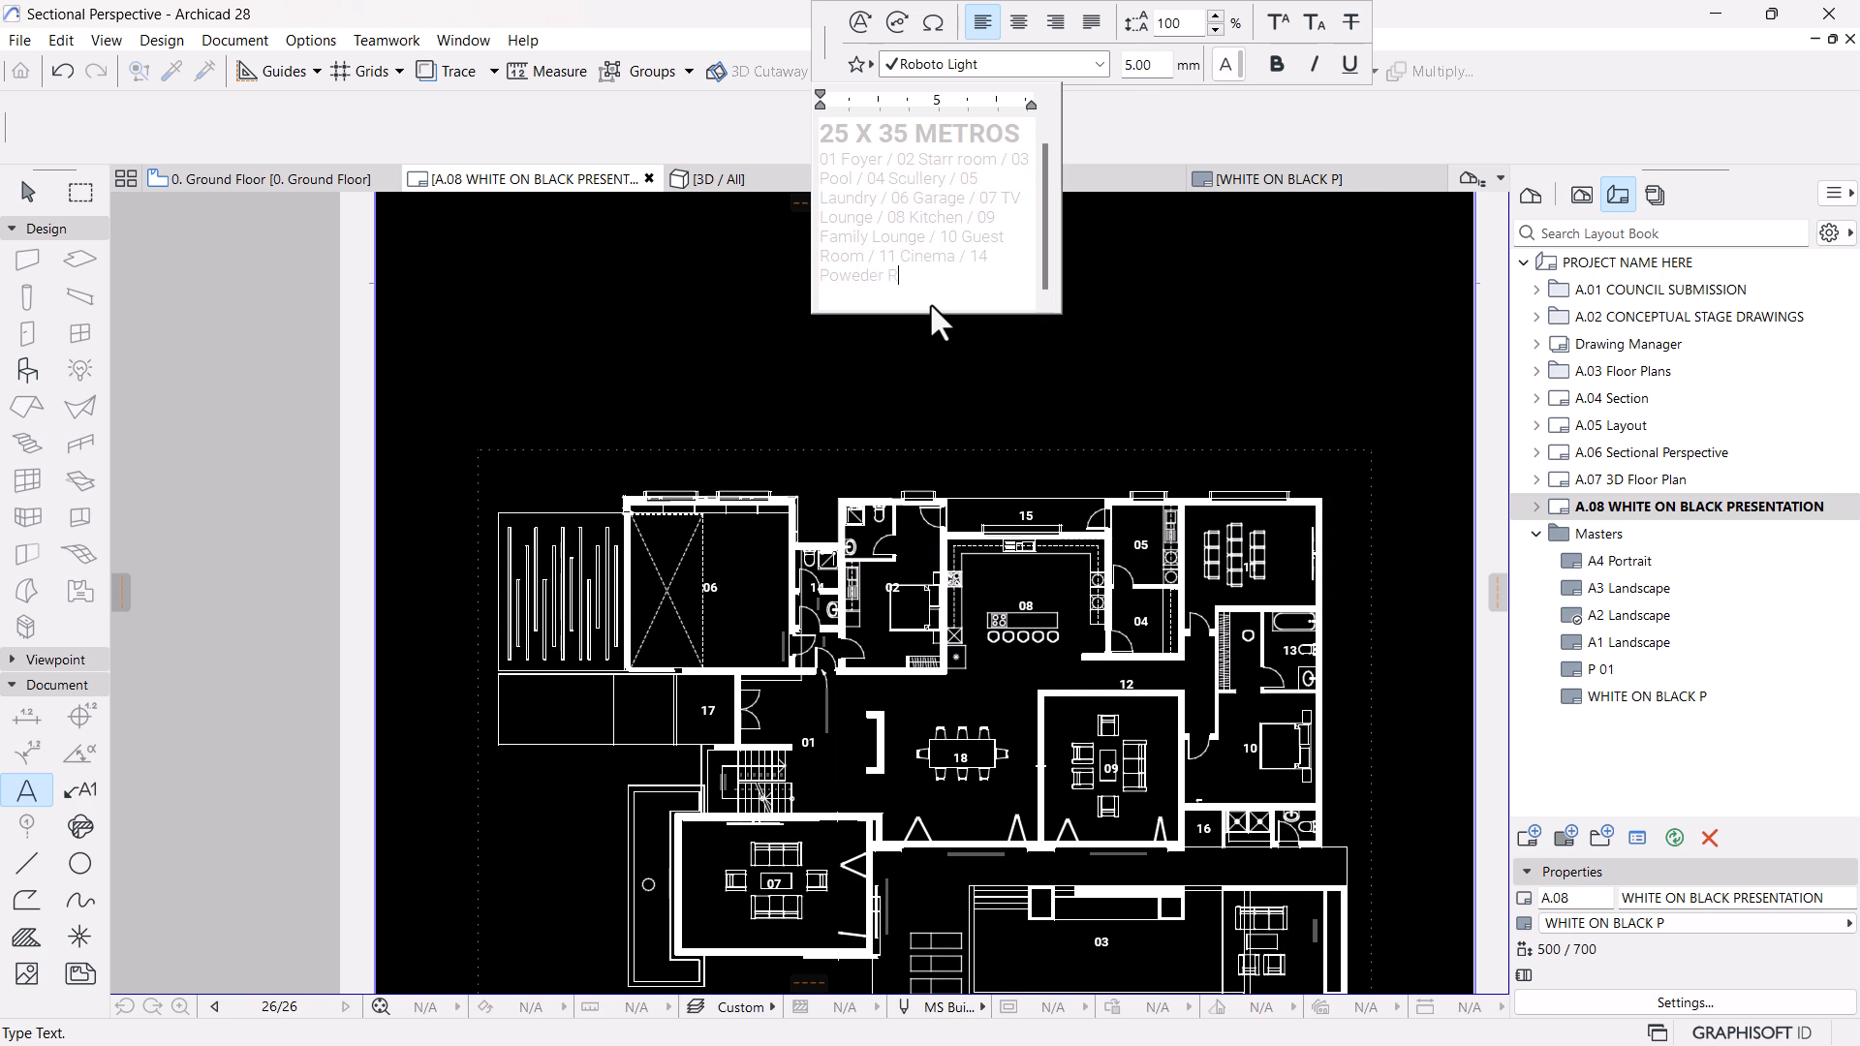
pyautogui.write('oom / 17 En')
pyautogui.write('rance')
pyautogui.click(1139, 358)
# Move the room legend slightly down and stretch its text block wider so the room list wraps onto three lines
pyautogui.scroll(-4, 979, 436)
pyautogui.scroll(3, 969, 476)
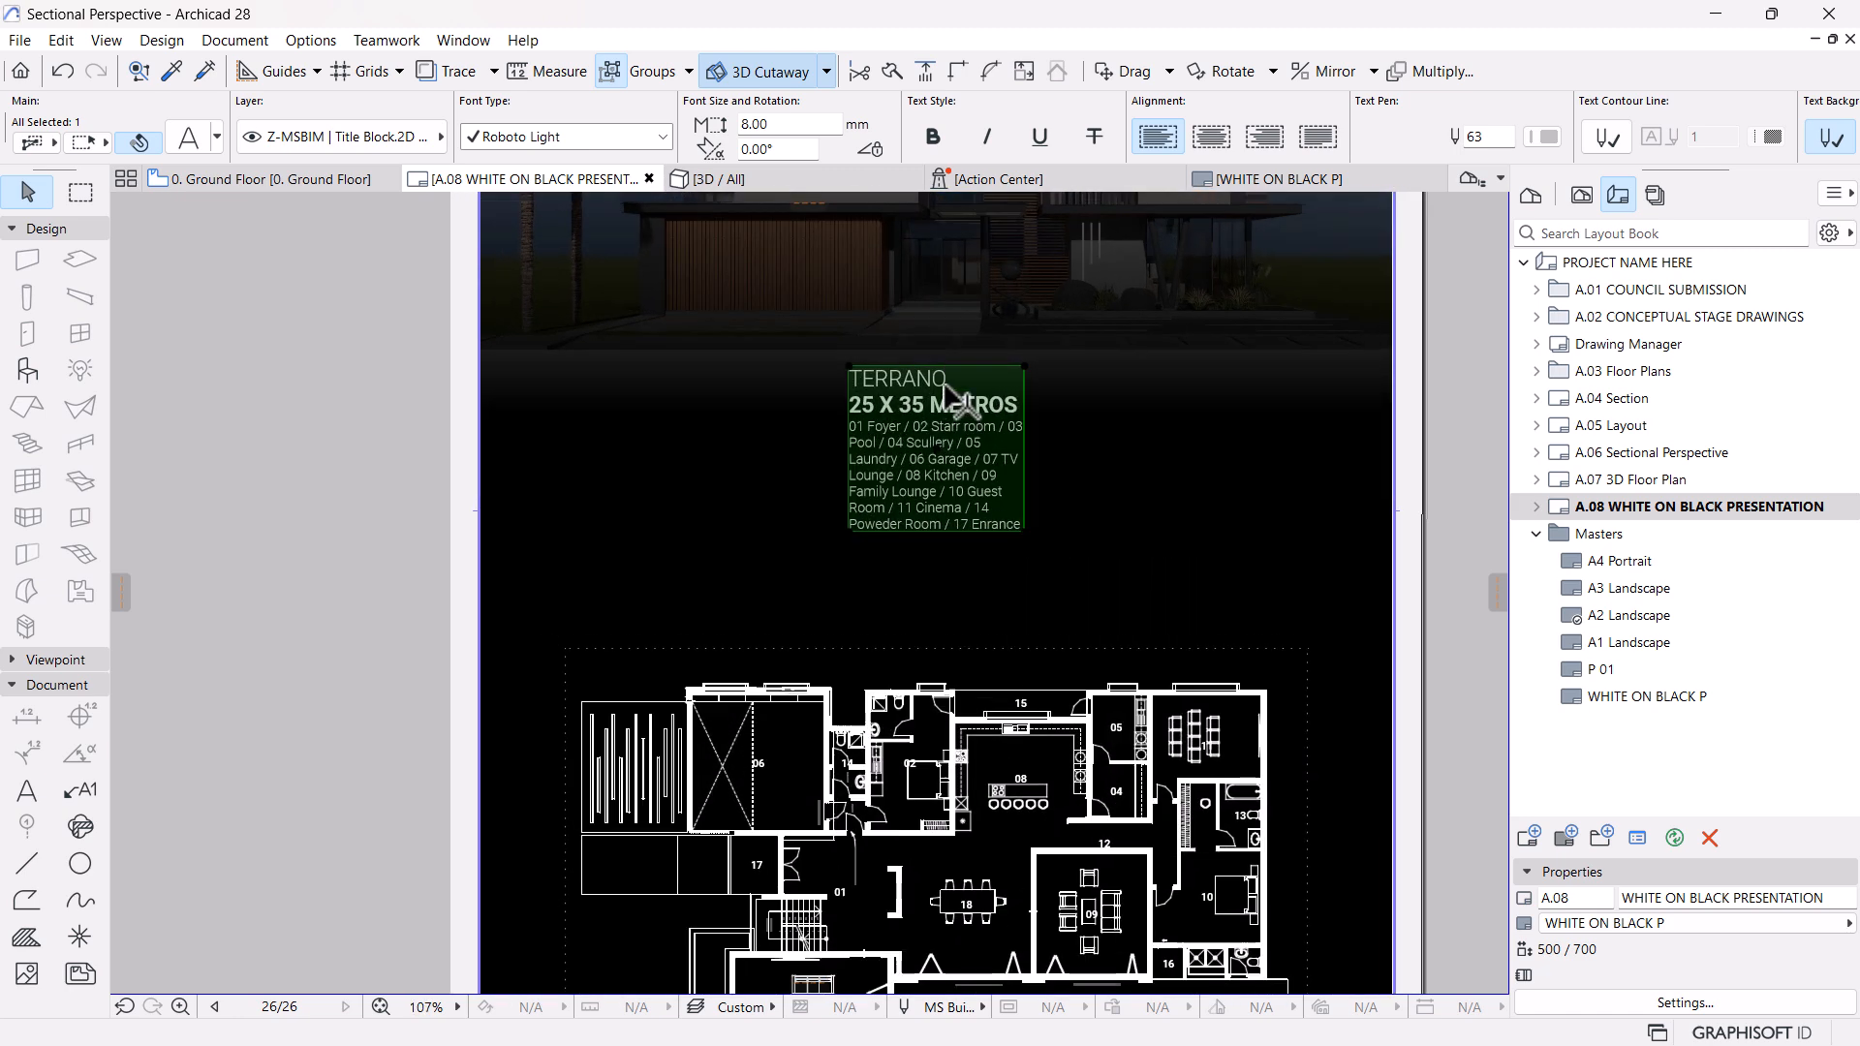
pyautogui.click(936, 485)
pyautogui.click(936, 534)
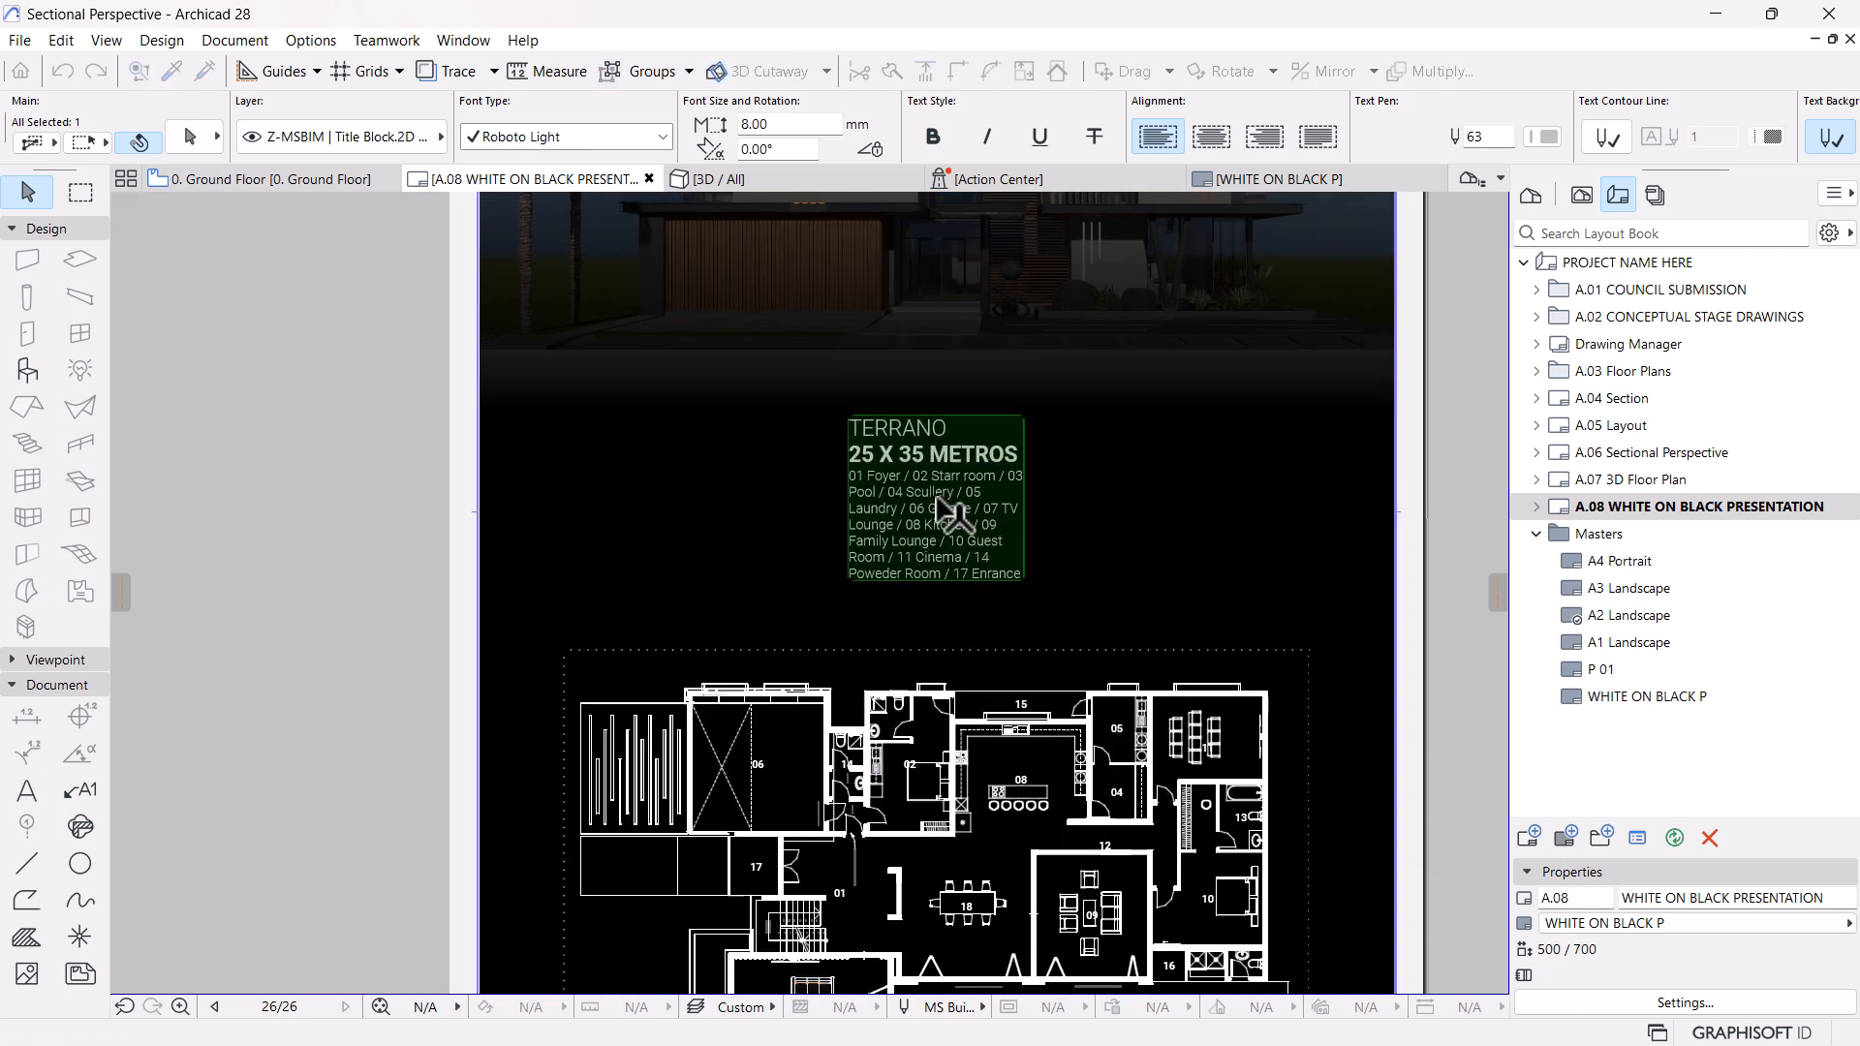
pyautogui.click(1025, 576)
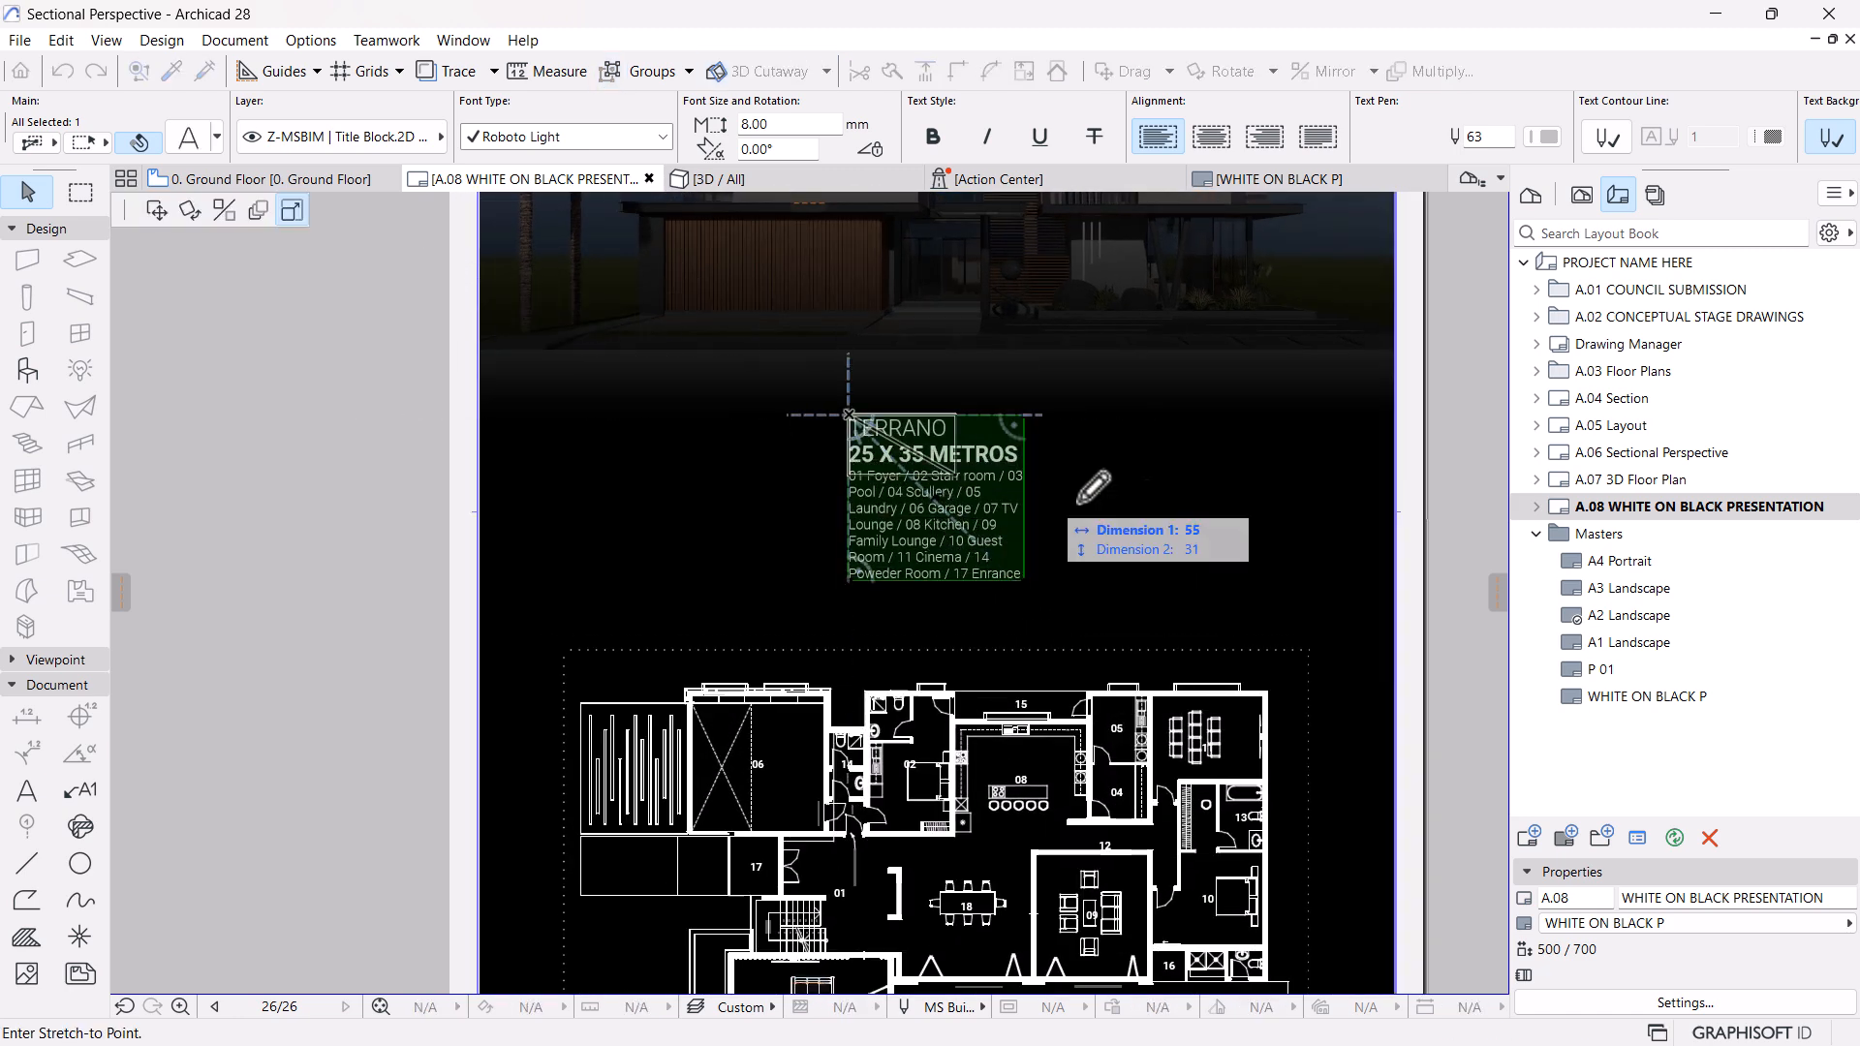
pyautogui.click(1254, 515)
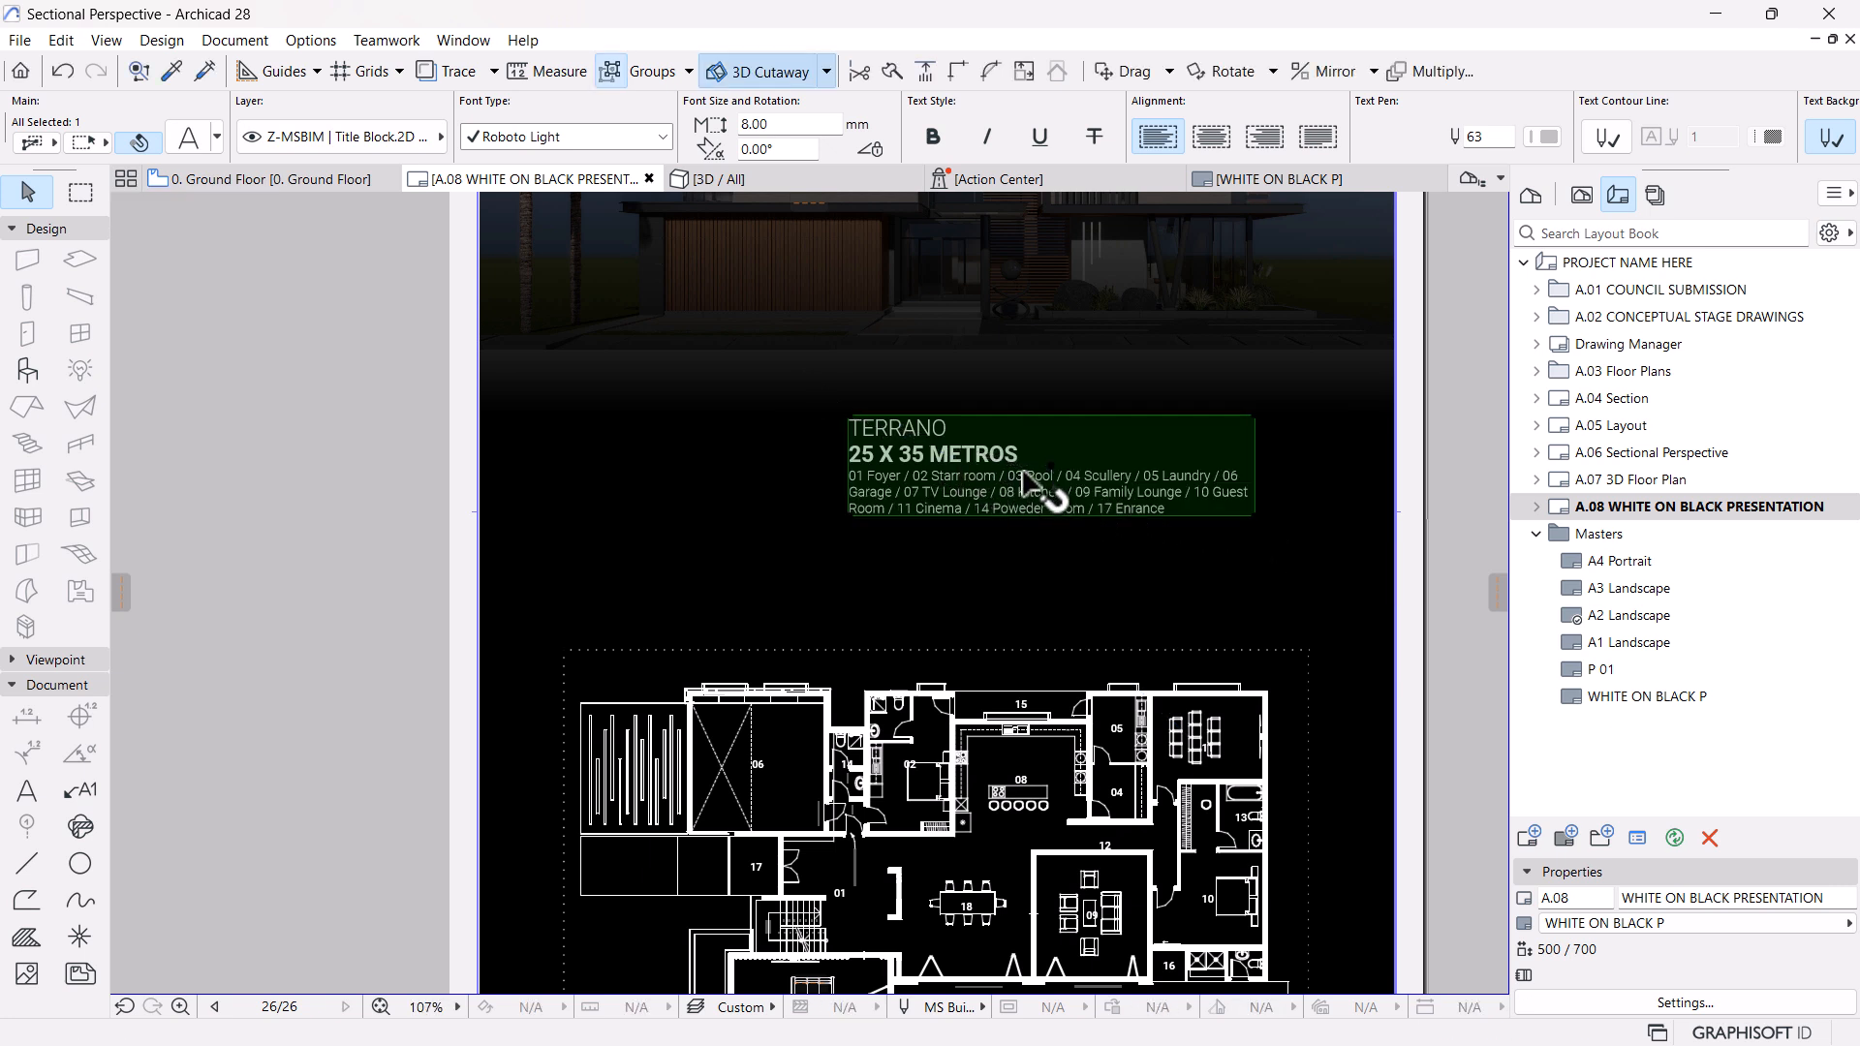
# Centre-align the legend text and move the block onto the sheet's vertical centreline, a little closer to the floor plan
pyautogui.click(1219, 141)
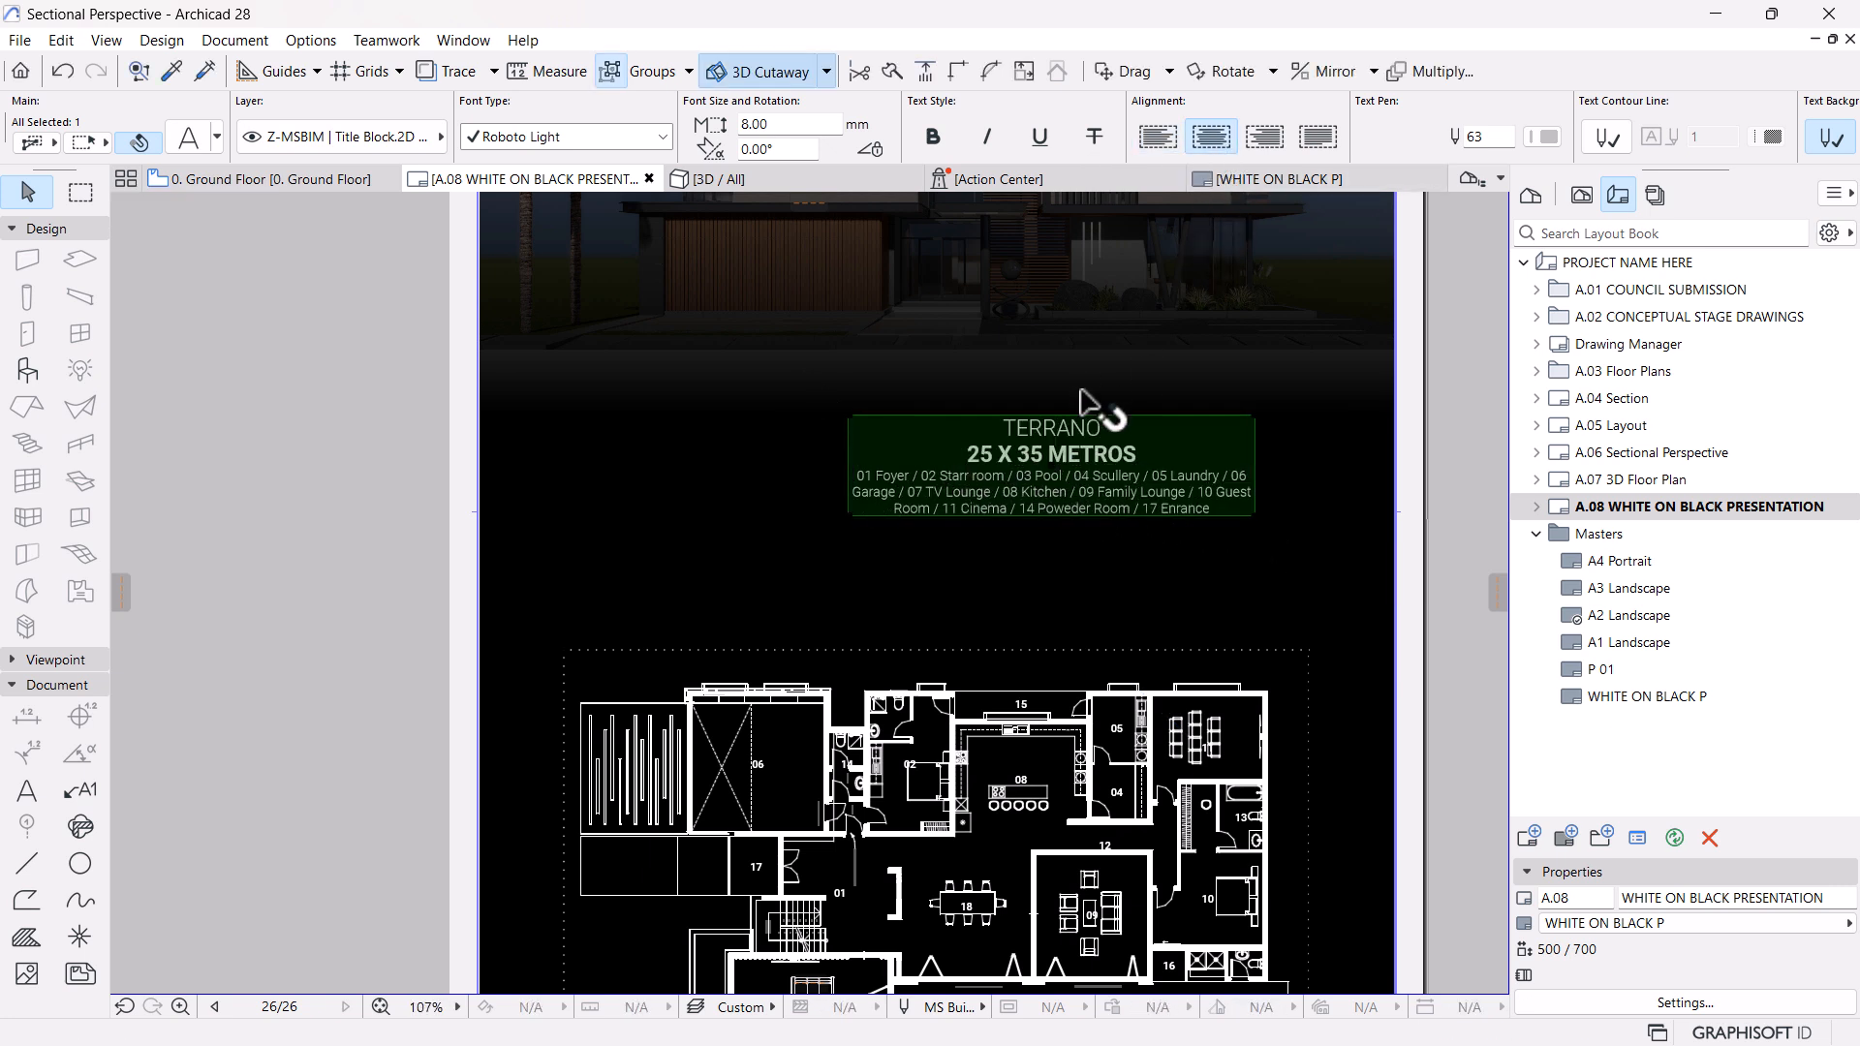
pyautogui.click(1052, 466)
pyautogui.scroll(-3, 1003, 463)
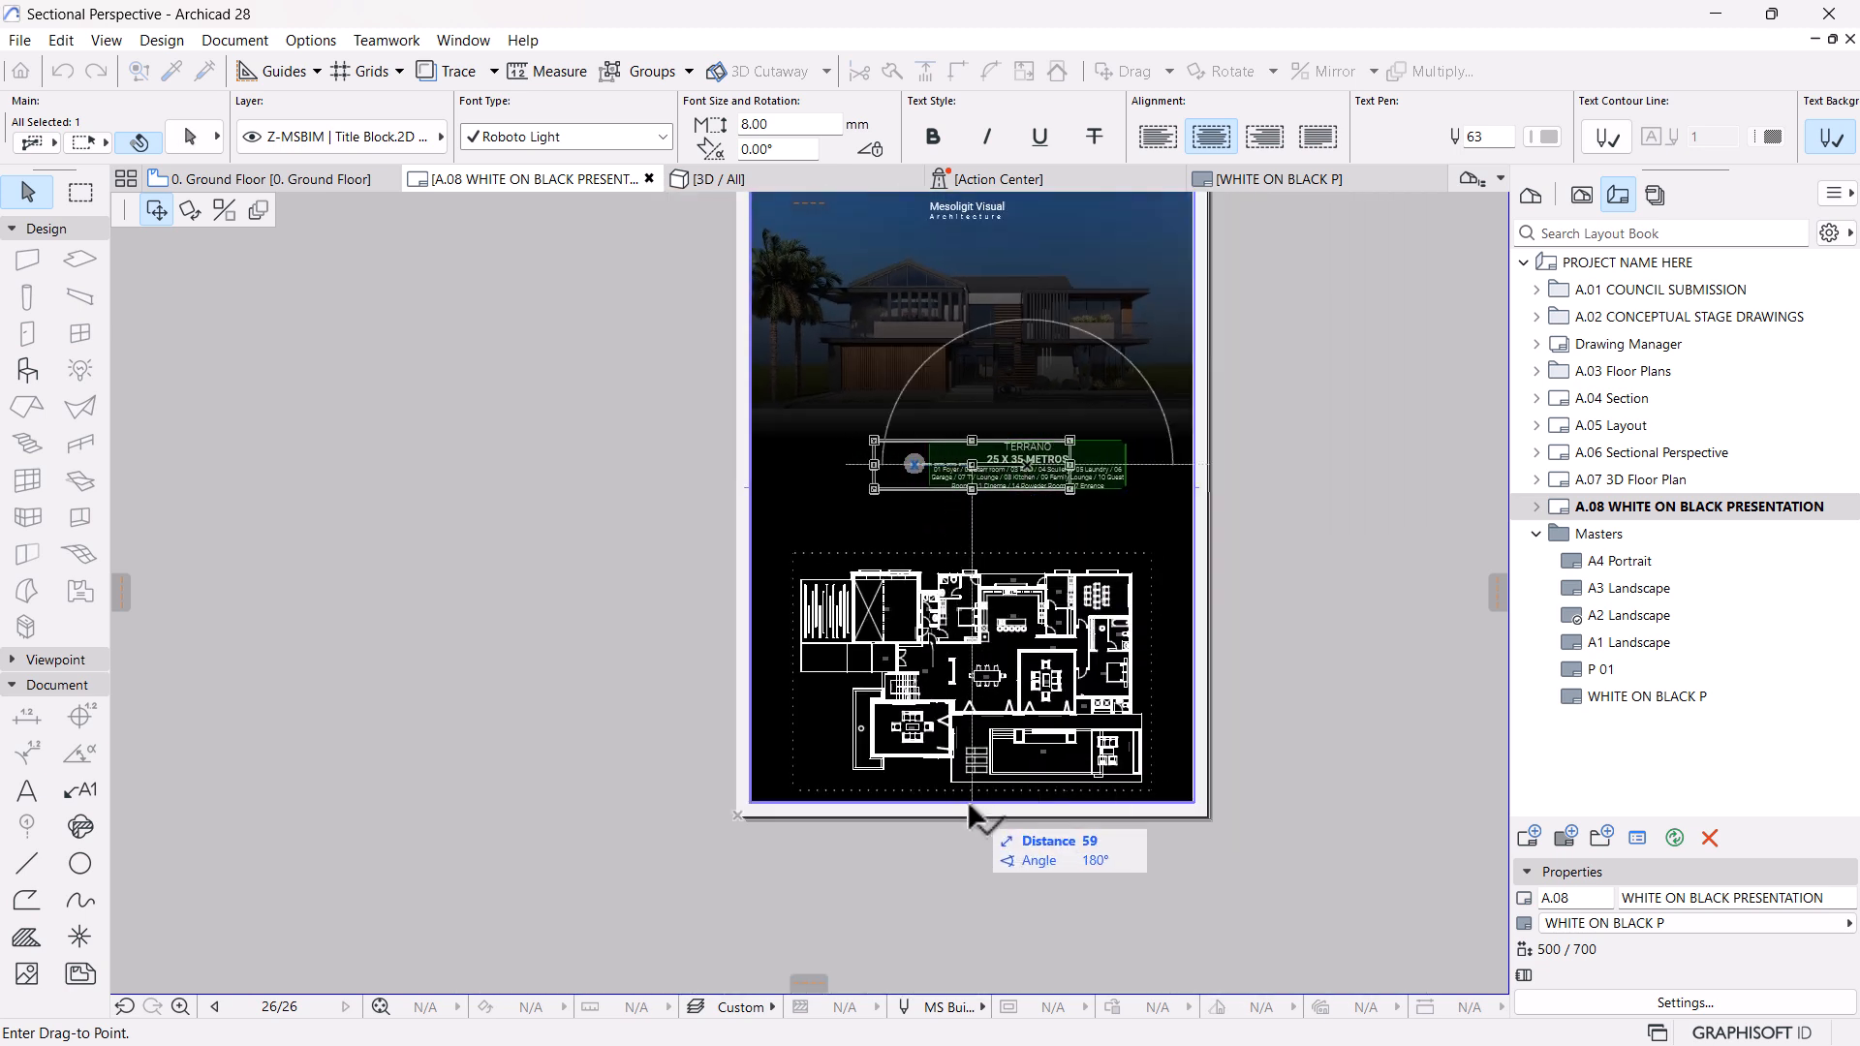
pyautogui.click(968, 800)
pyautogui.scroll(2, 954, 465)
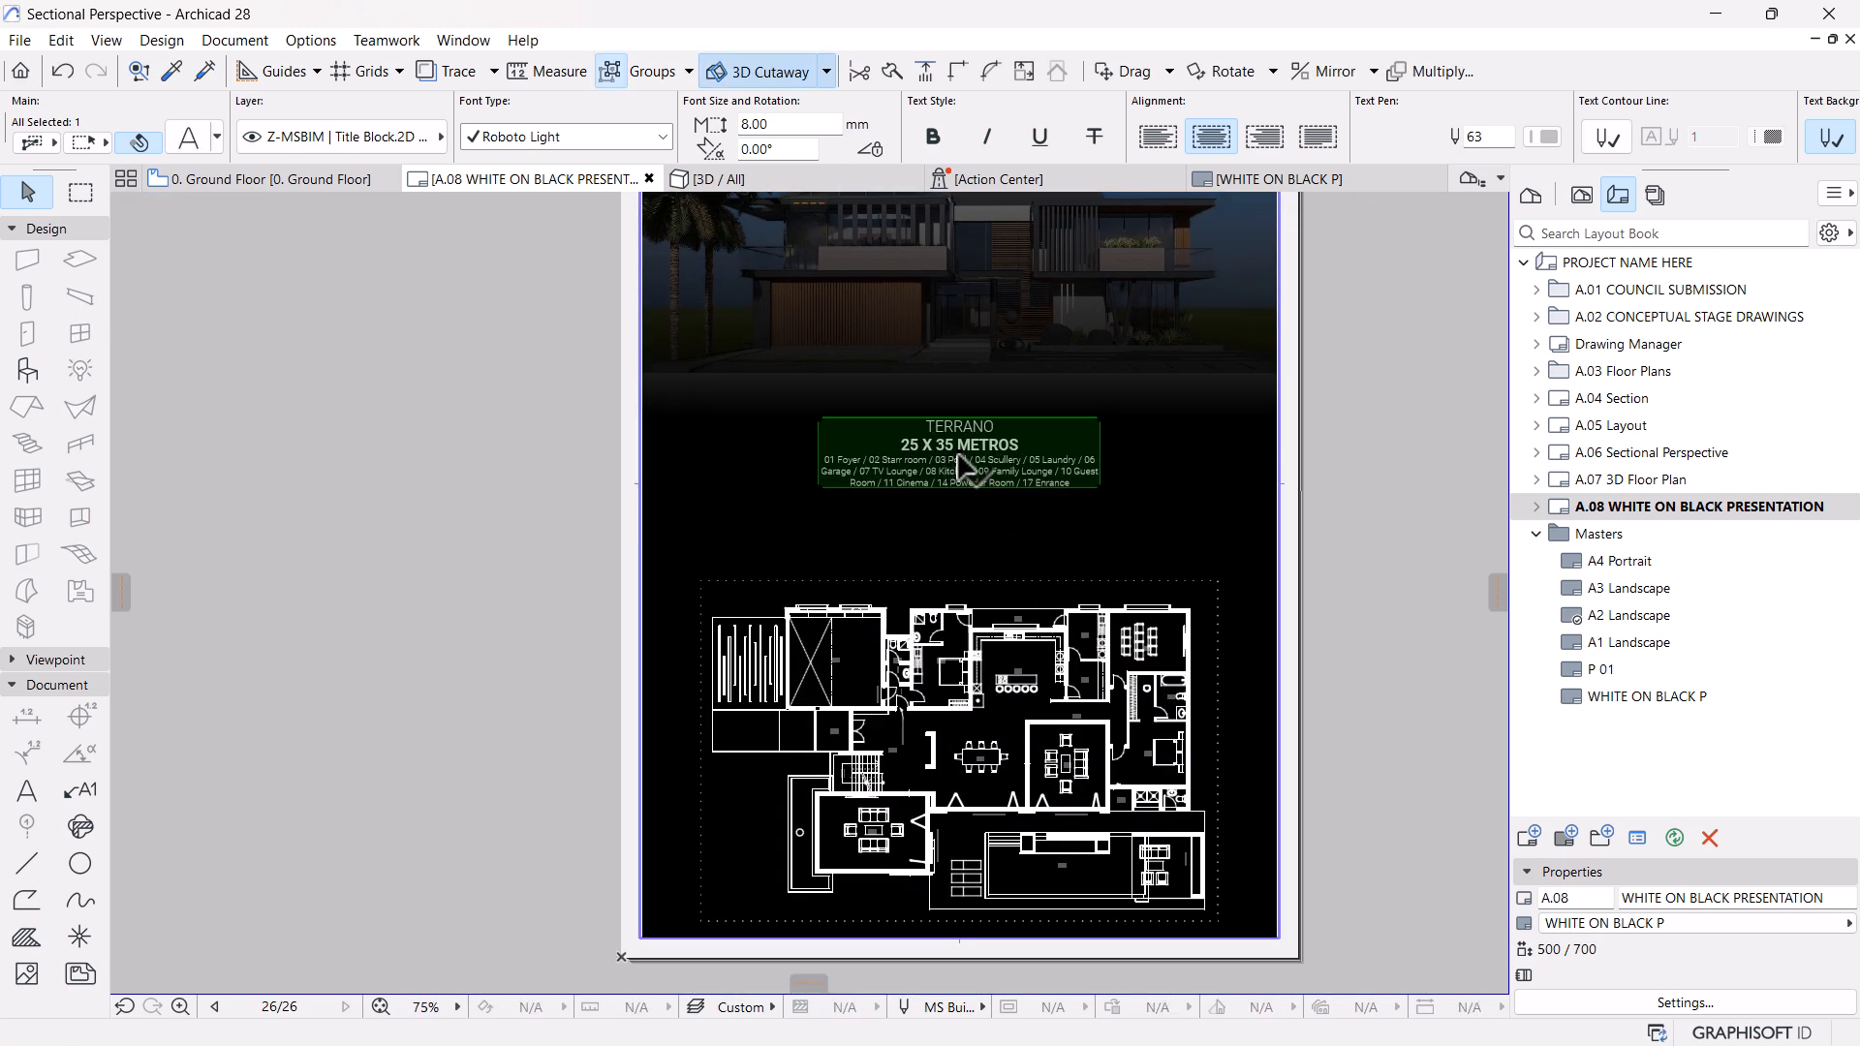
pyautogui.click(960, 453)
pyautogui.click(960, 488)
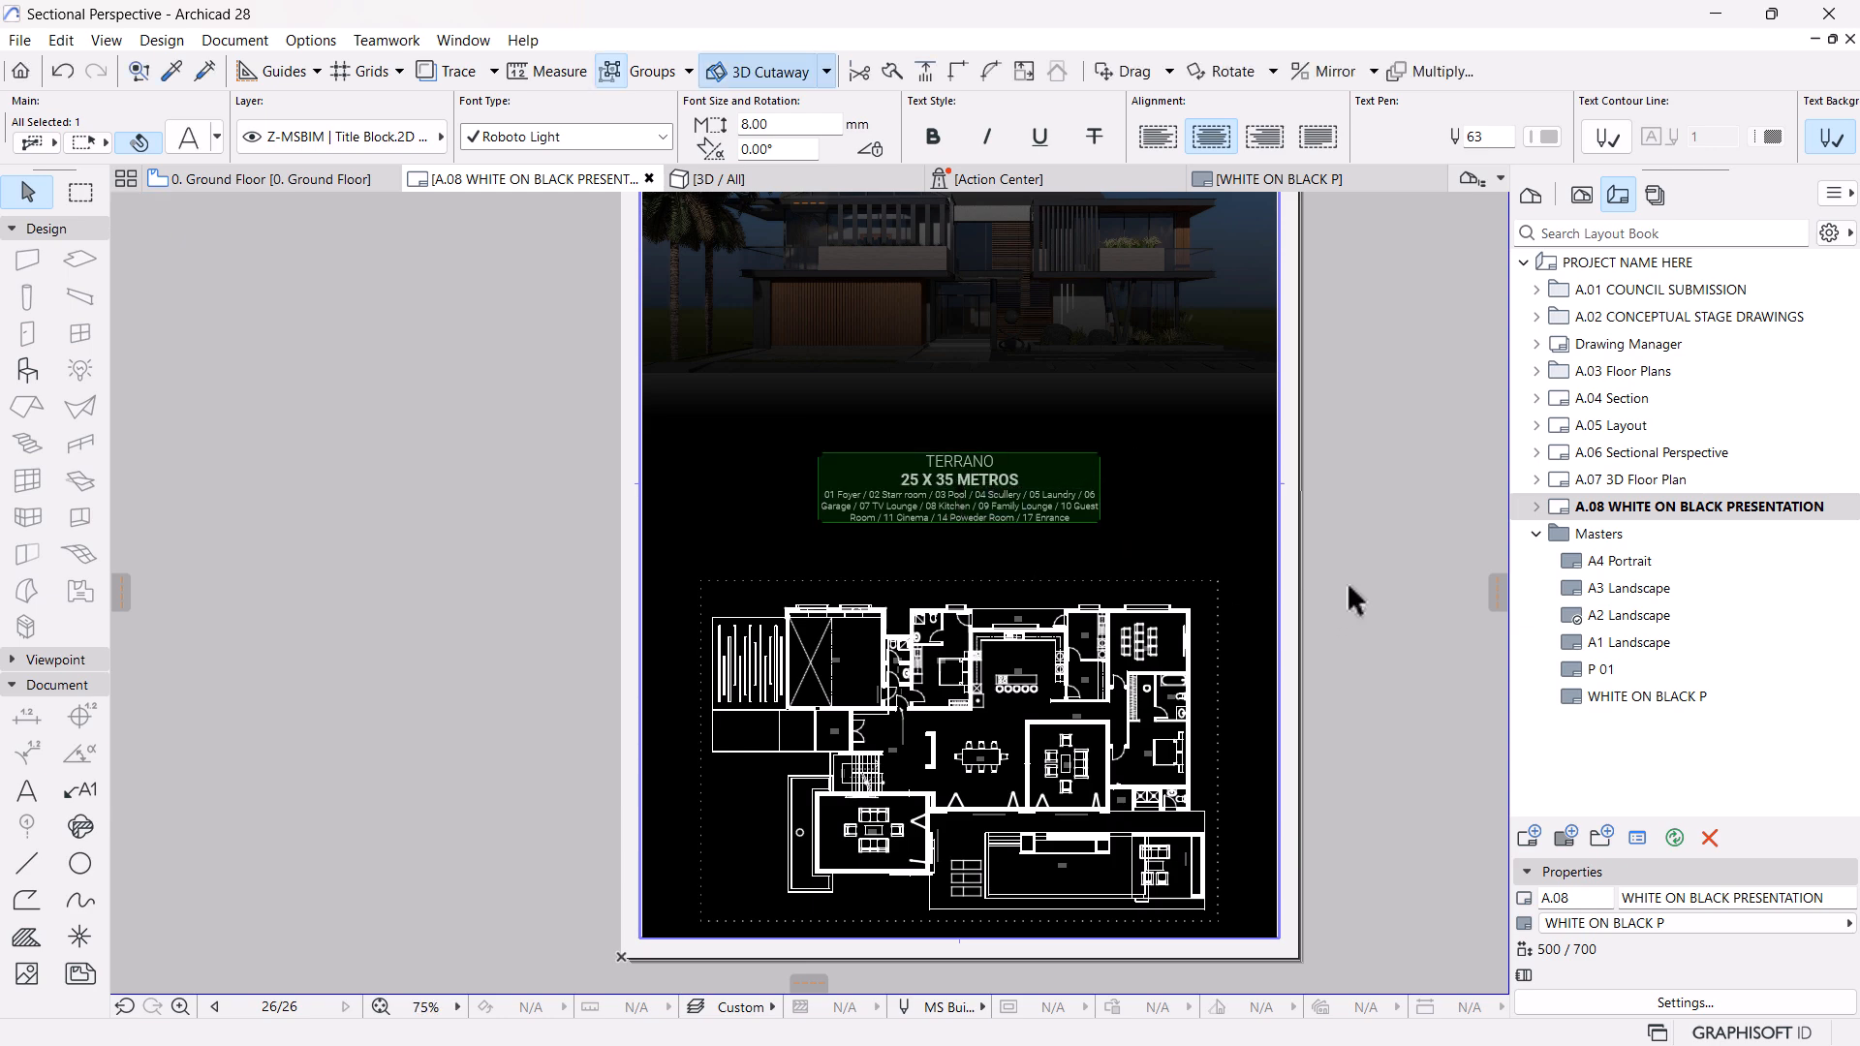
pyautogui.click(1347, 582)
# Examine the sheet's overall composition, the room legend and the floor plan's line work at different scales
pyautogui.scroll(-2, 1095, 596)
pyautogui.scroll(4, 1022, 336)
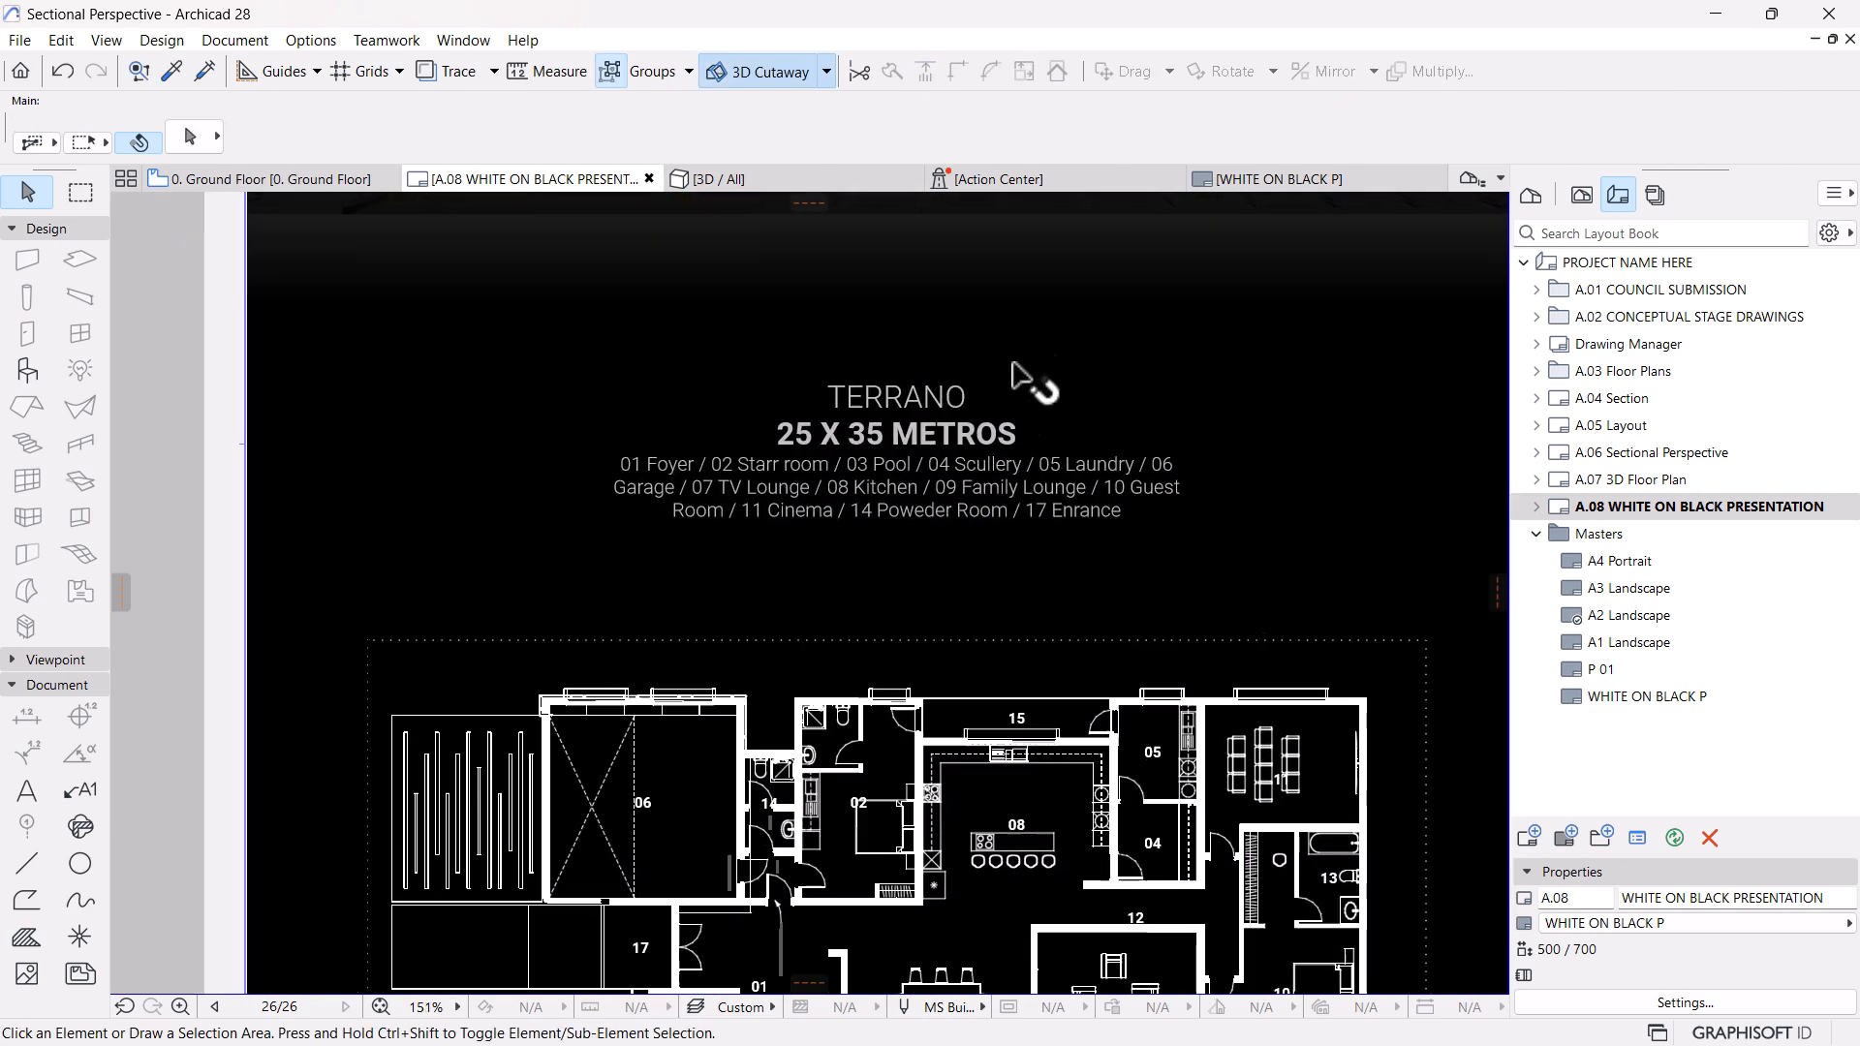
pyautogui.scroll(-6, 1018, 414)
pyautogui.moveTo(1012, 491); pyautogui.dragTo(1003, 607, button='middle')
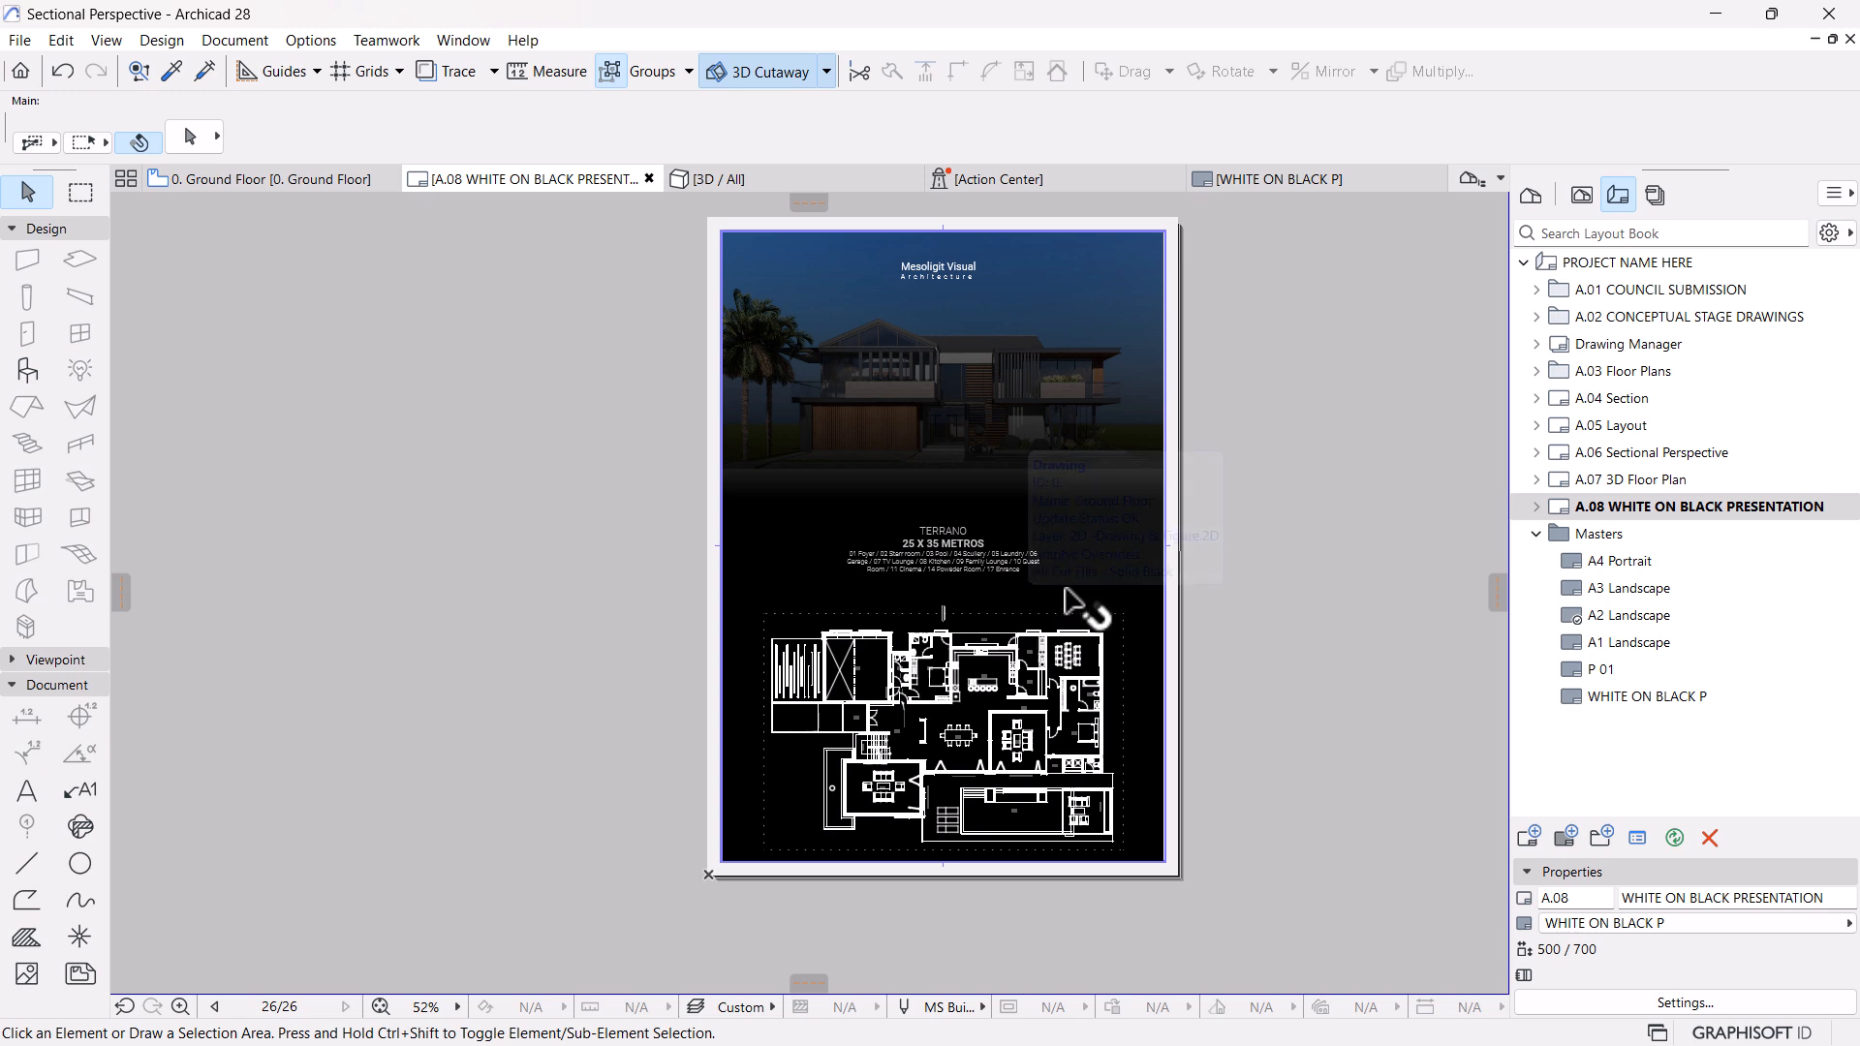
pyautogui.scroll(1, 1095, 578)
pyautogui.scroll(-2, 1095, 578)
pyautogui.scroll(2, 1114, 581)
pyautogui.scroll(2, 1092, 619)
pyautogui.scroll(-2, 1221, 543)
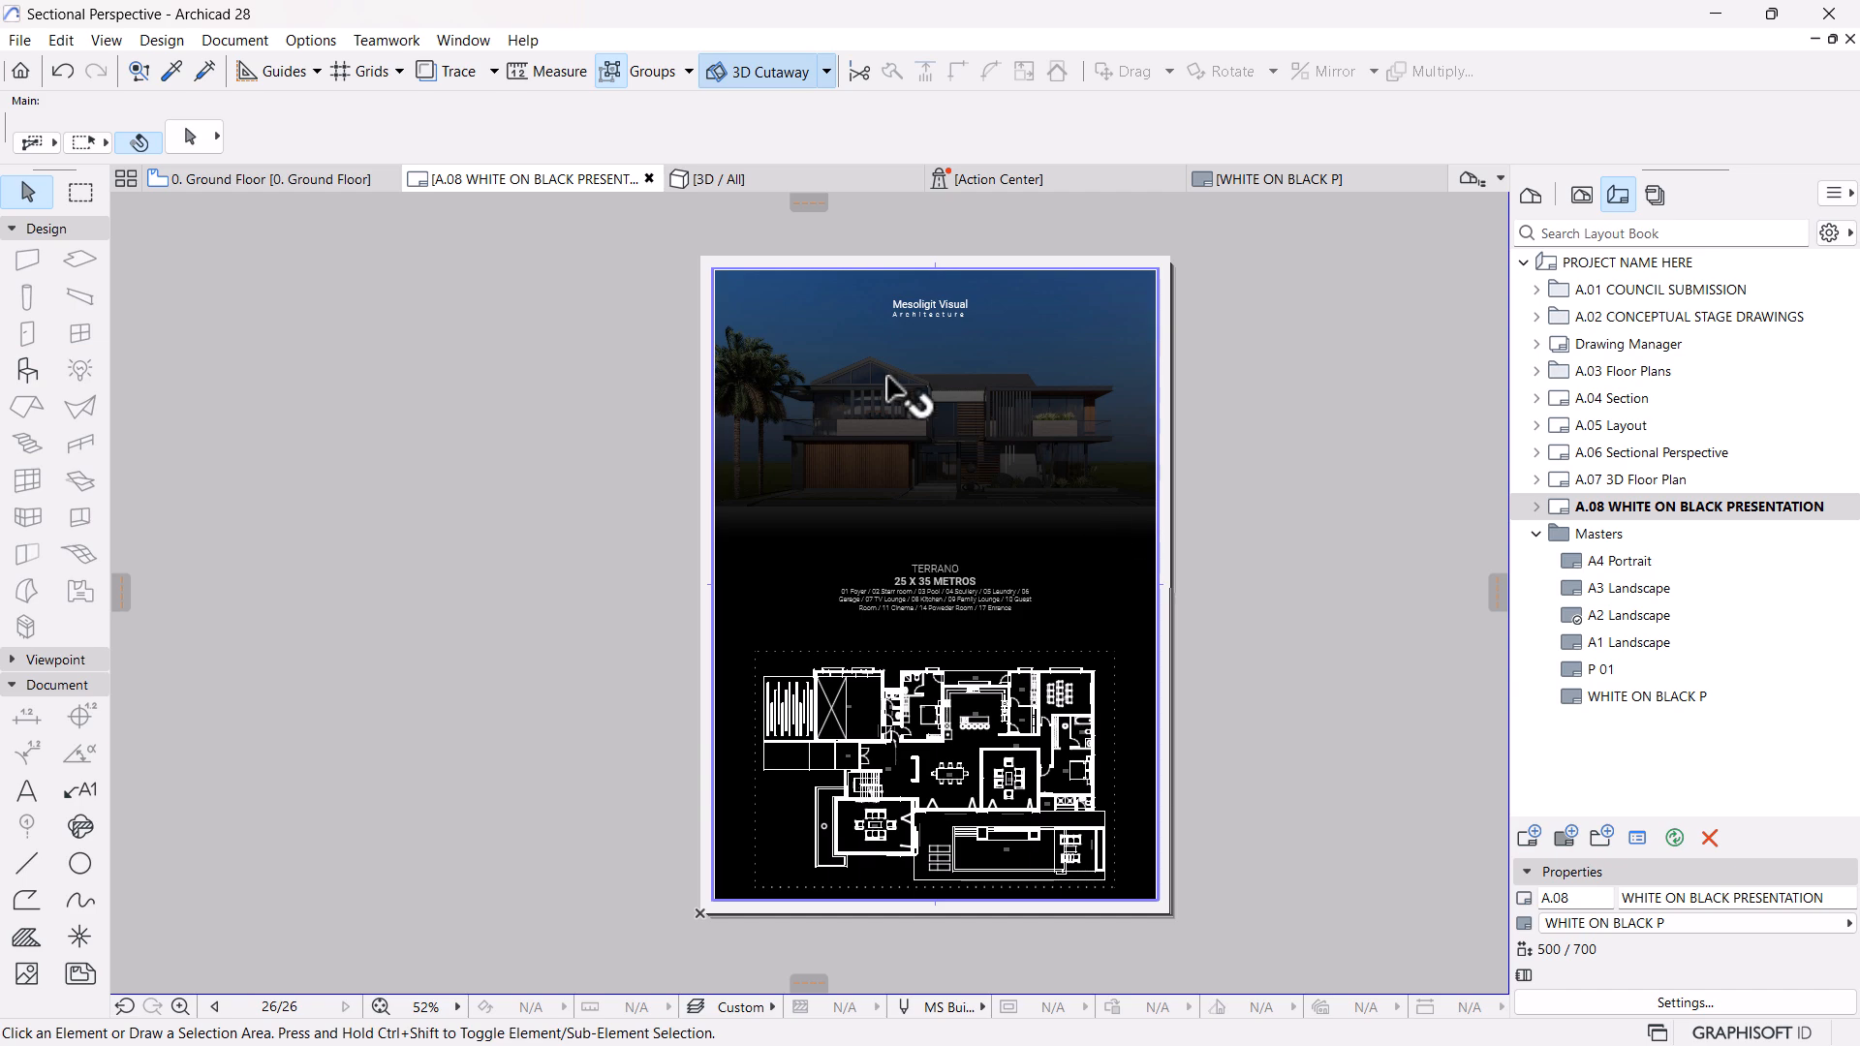
pyautogui.scroll(4, 988, 857)
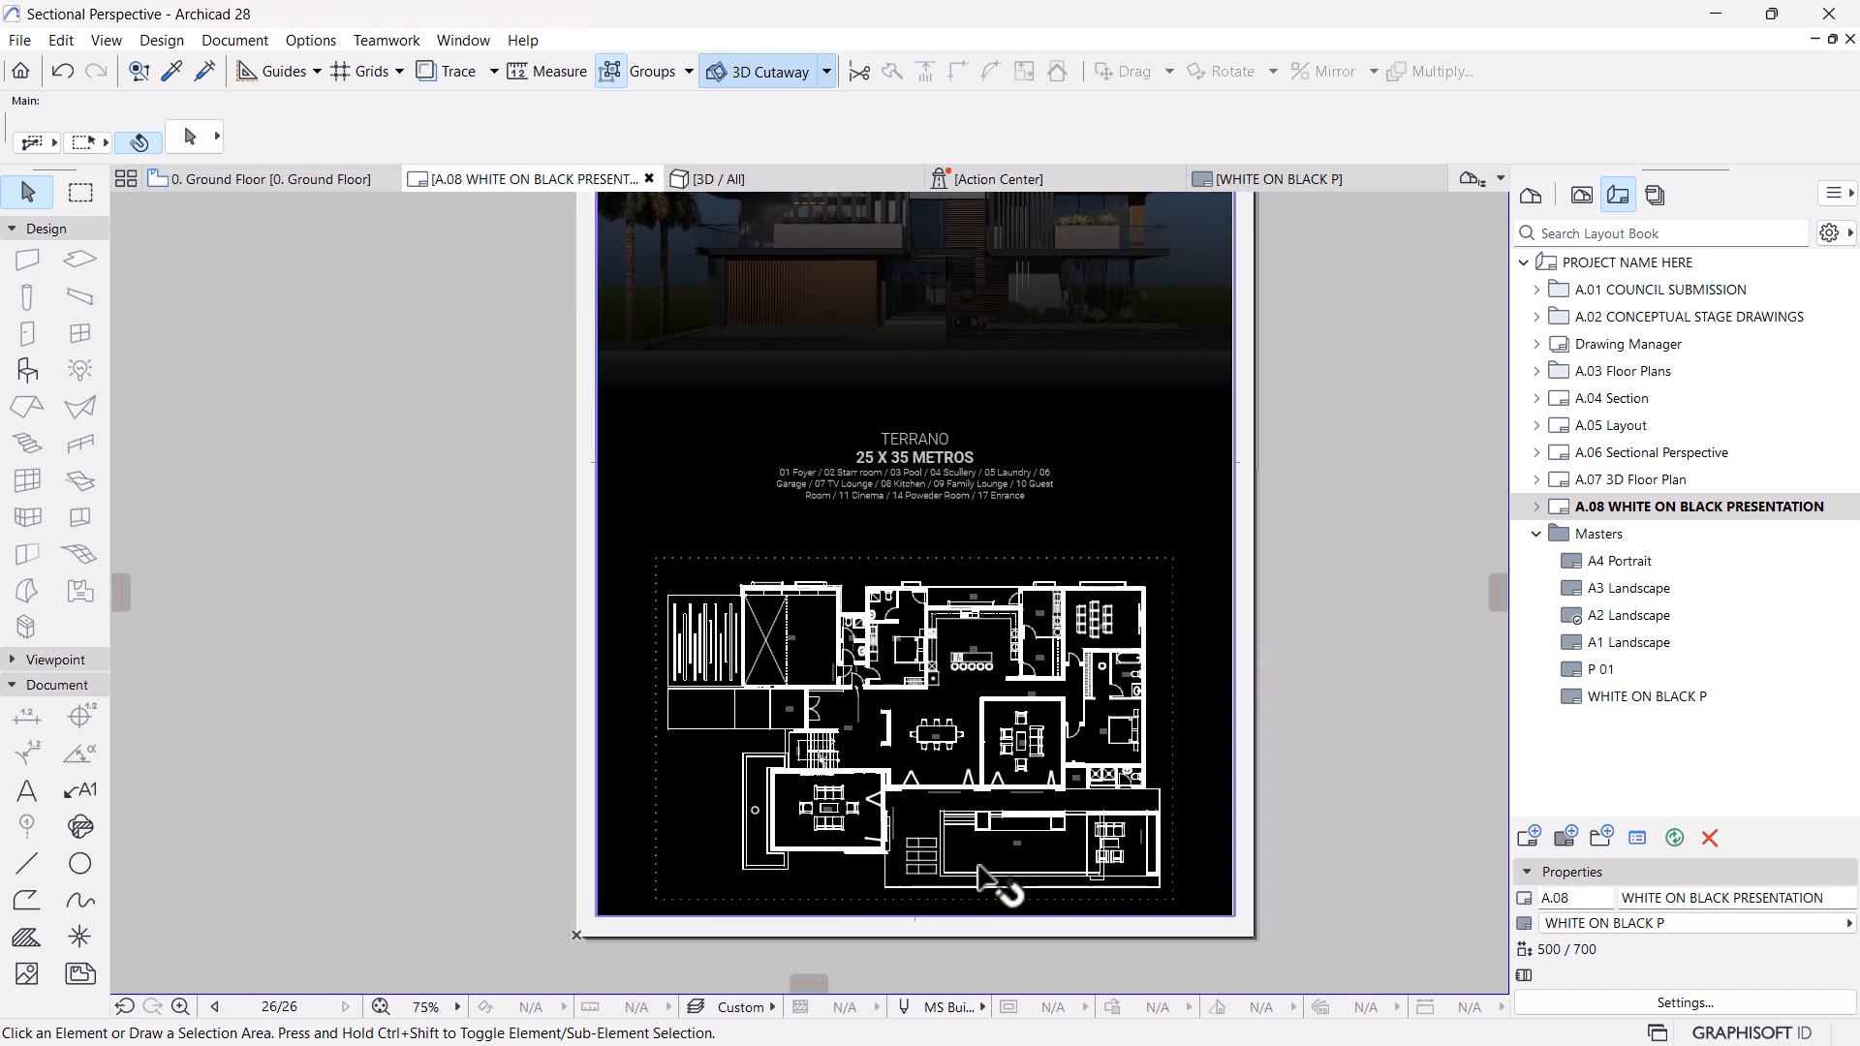
pyautogui.scroll(8, 984, 867)
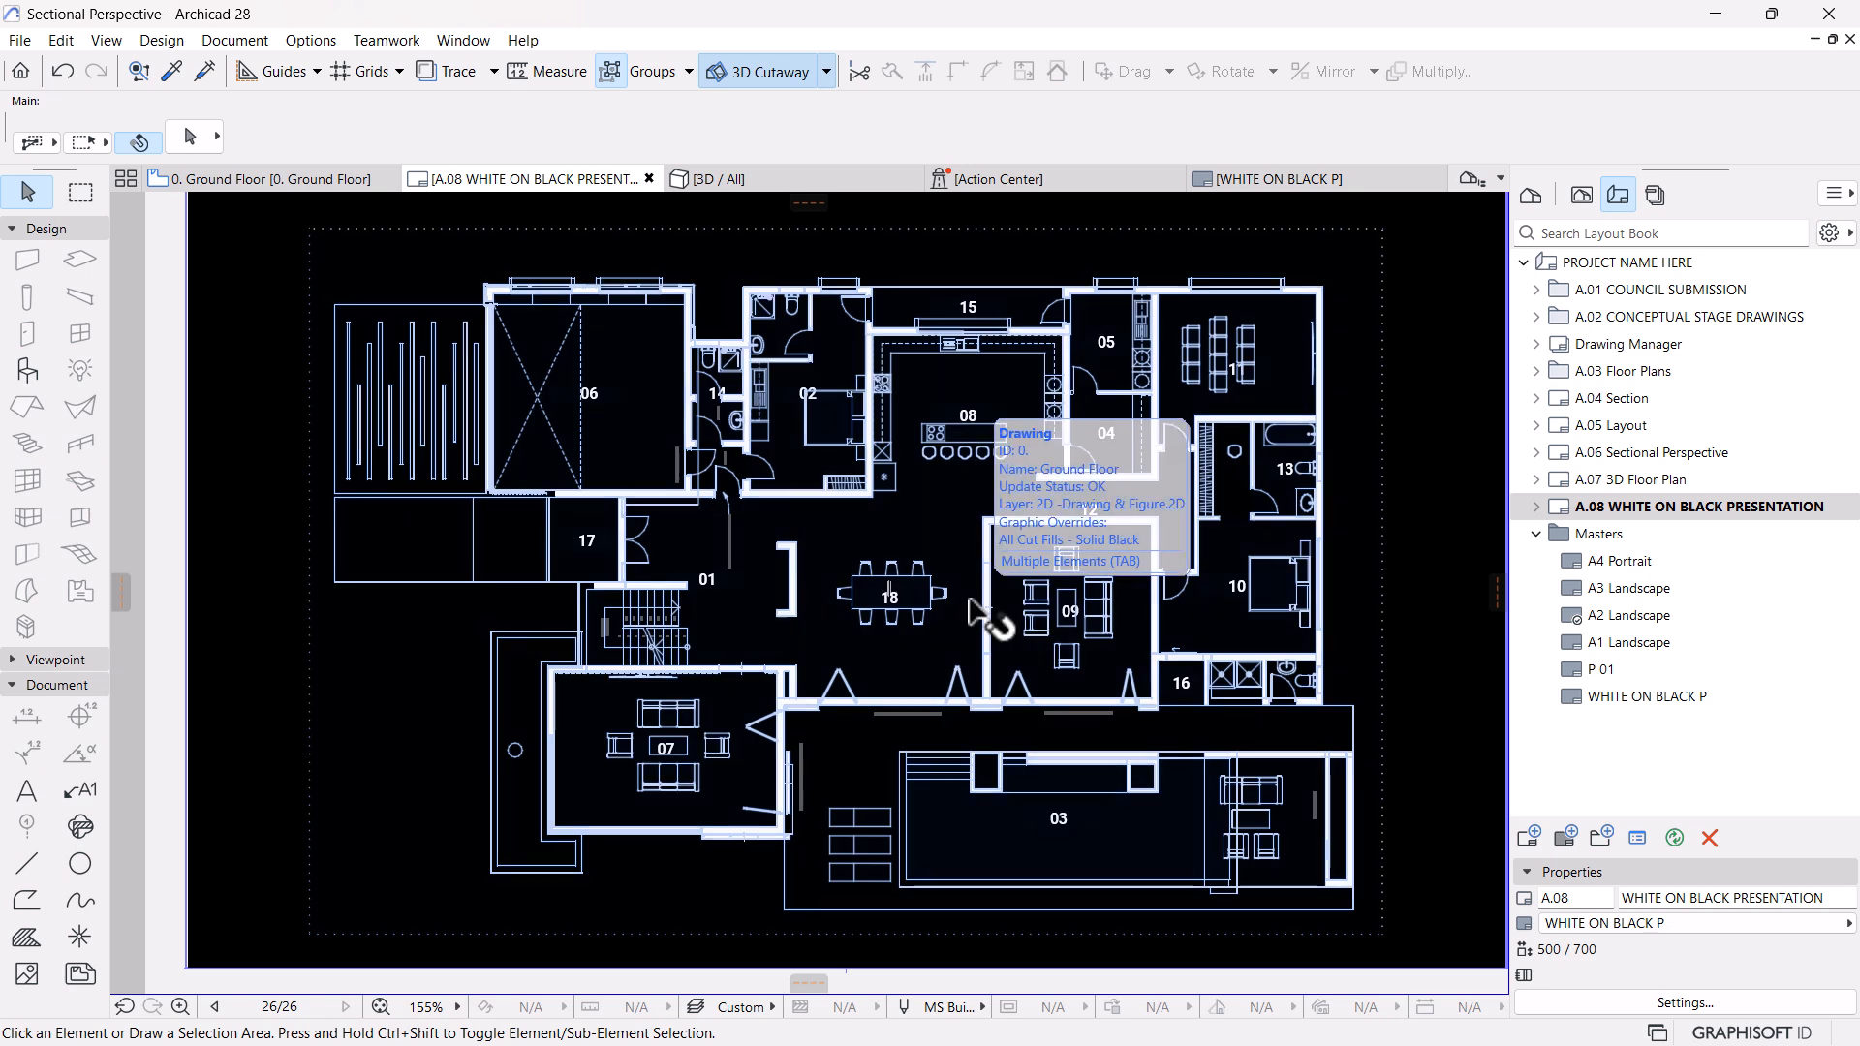
pyautogui.scroll(-3, 972, 606)
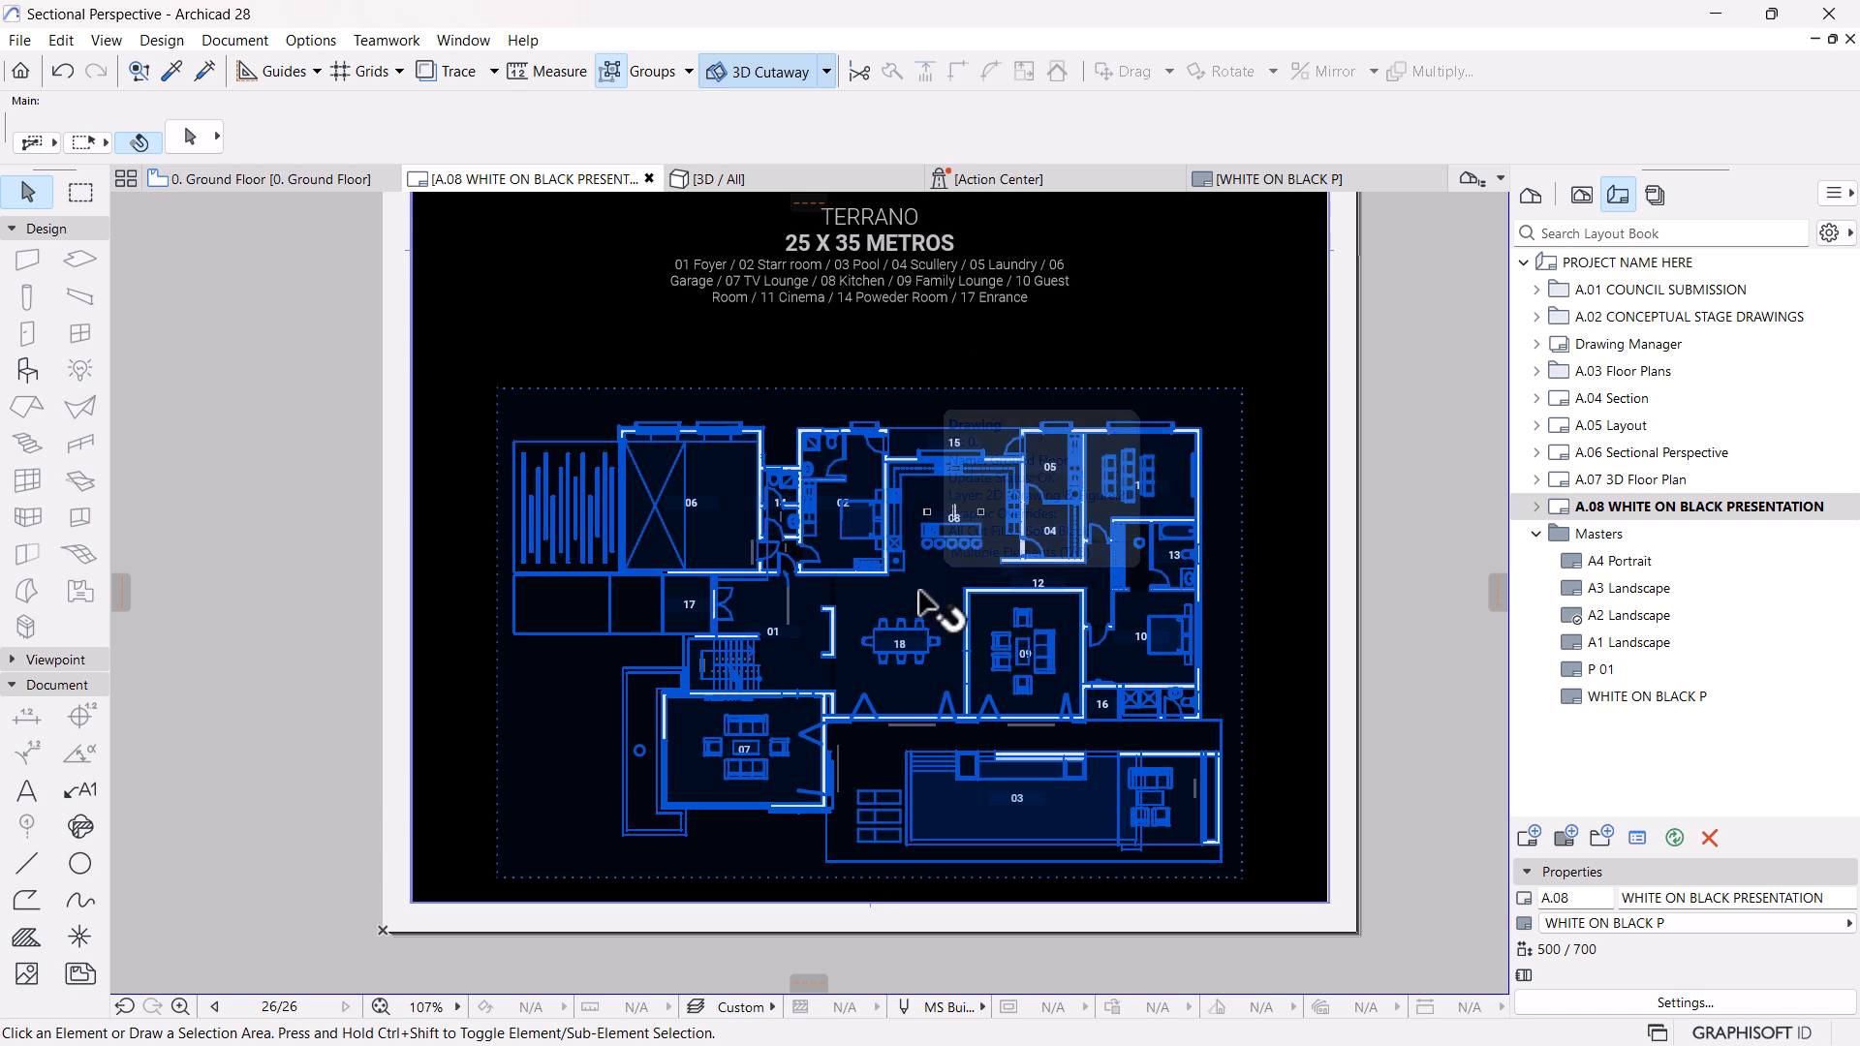
pyautogui.scroll(-4, 901, 613)
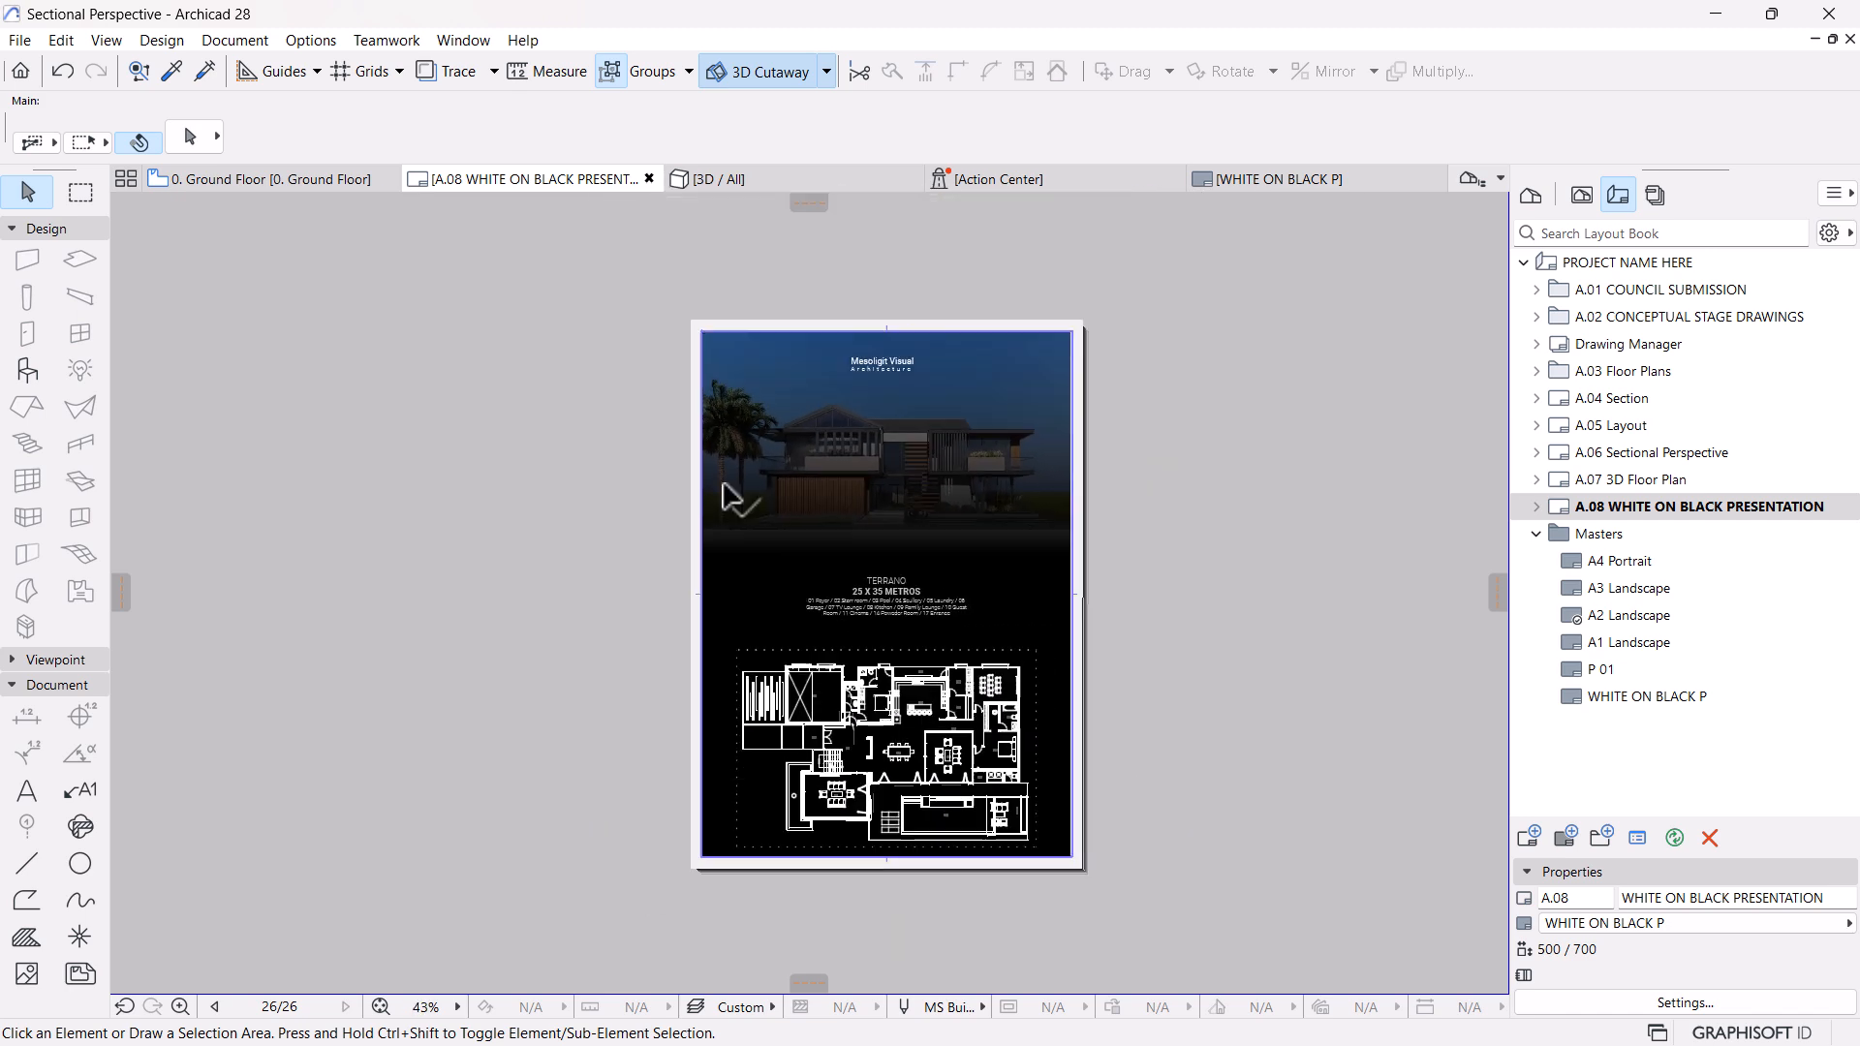
# Save the sheet as a PDF over the existing P 01 file, with Open file after save enabled
pyautogui.click(20, 39)
pyautogui.click(72, 254)
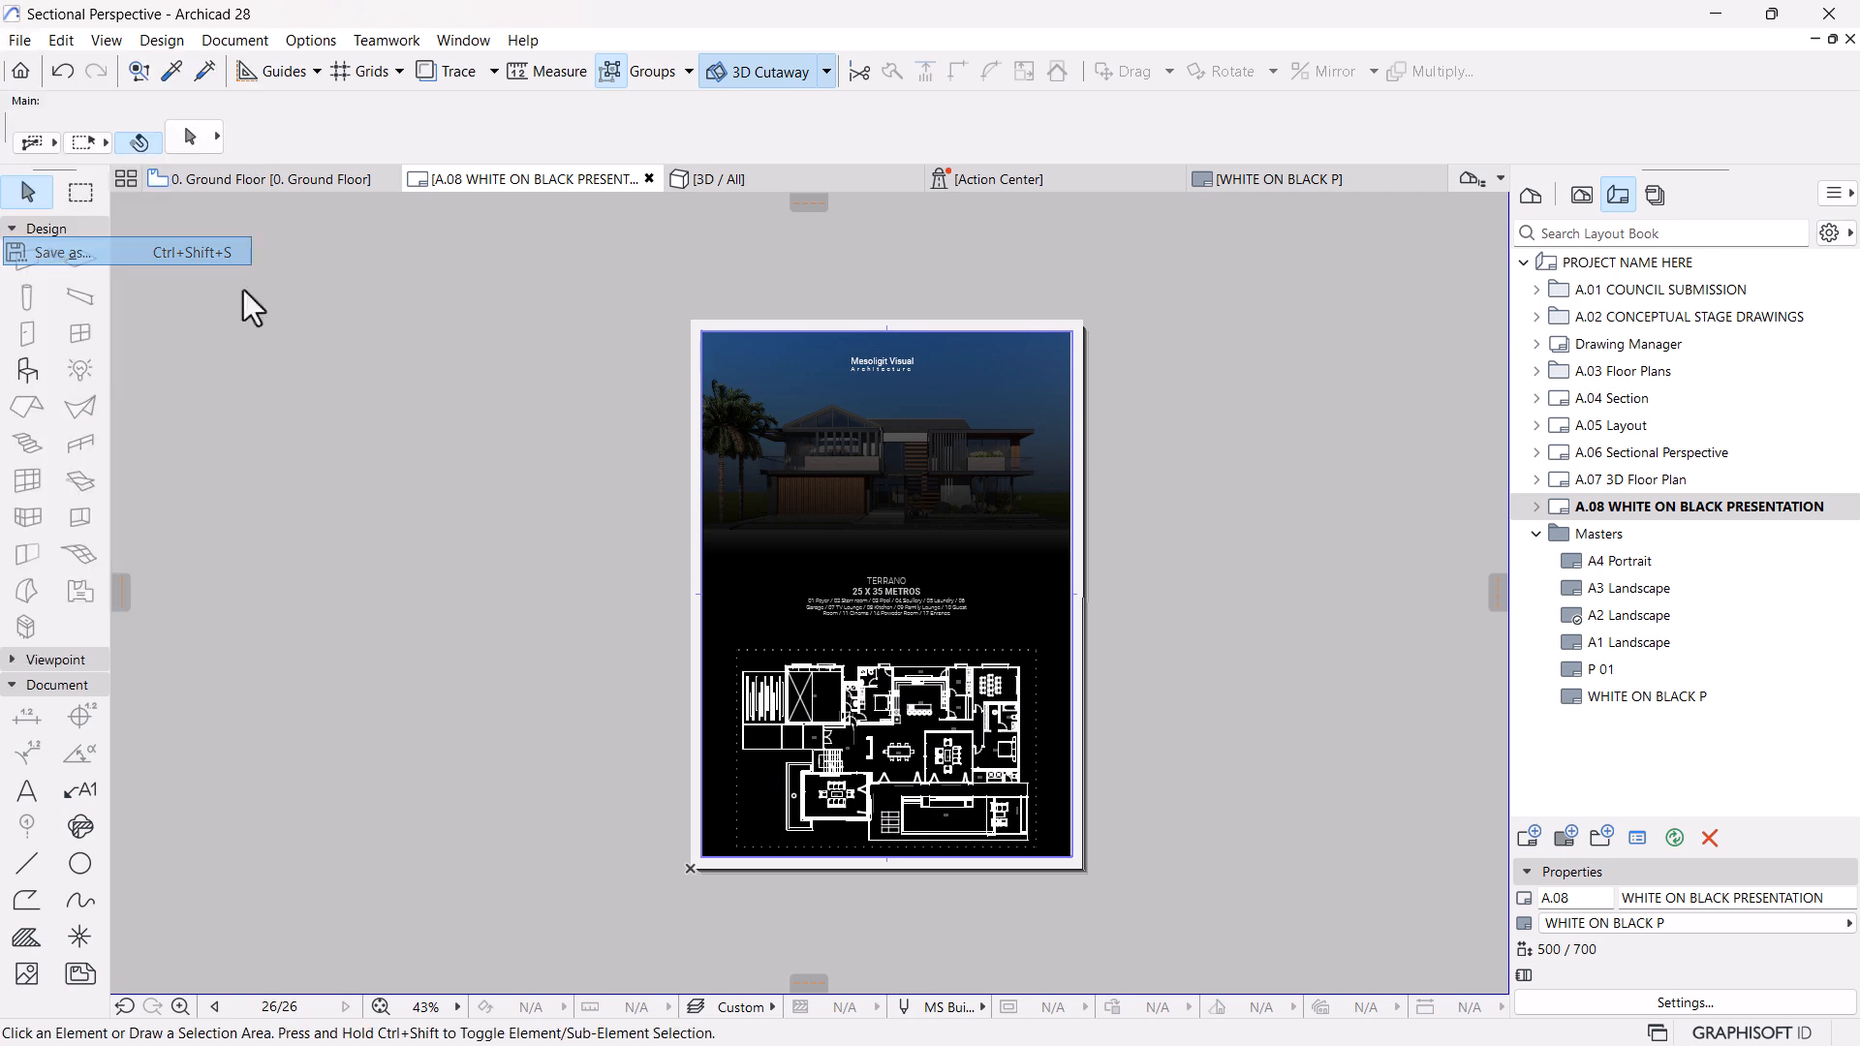
pyautogui.click(301, 600)
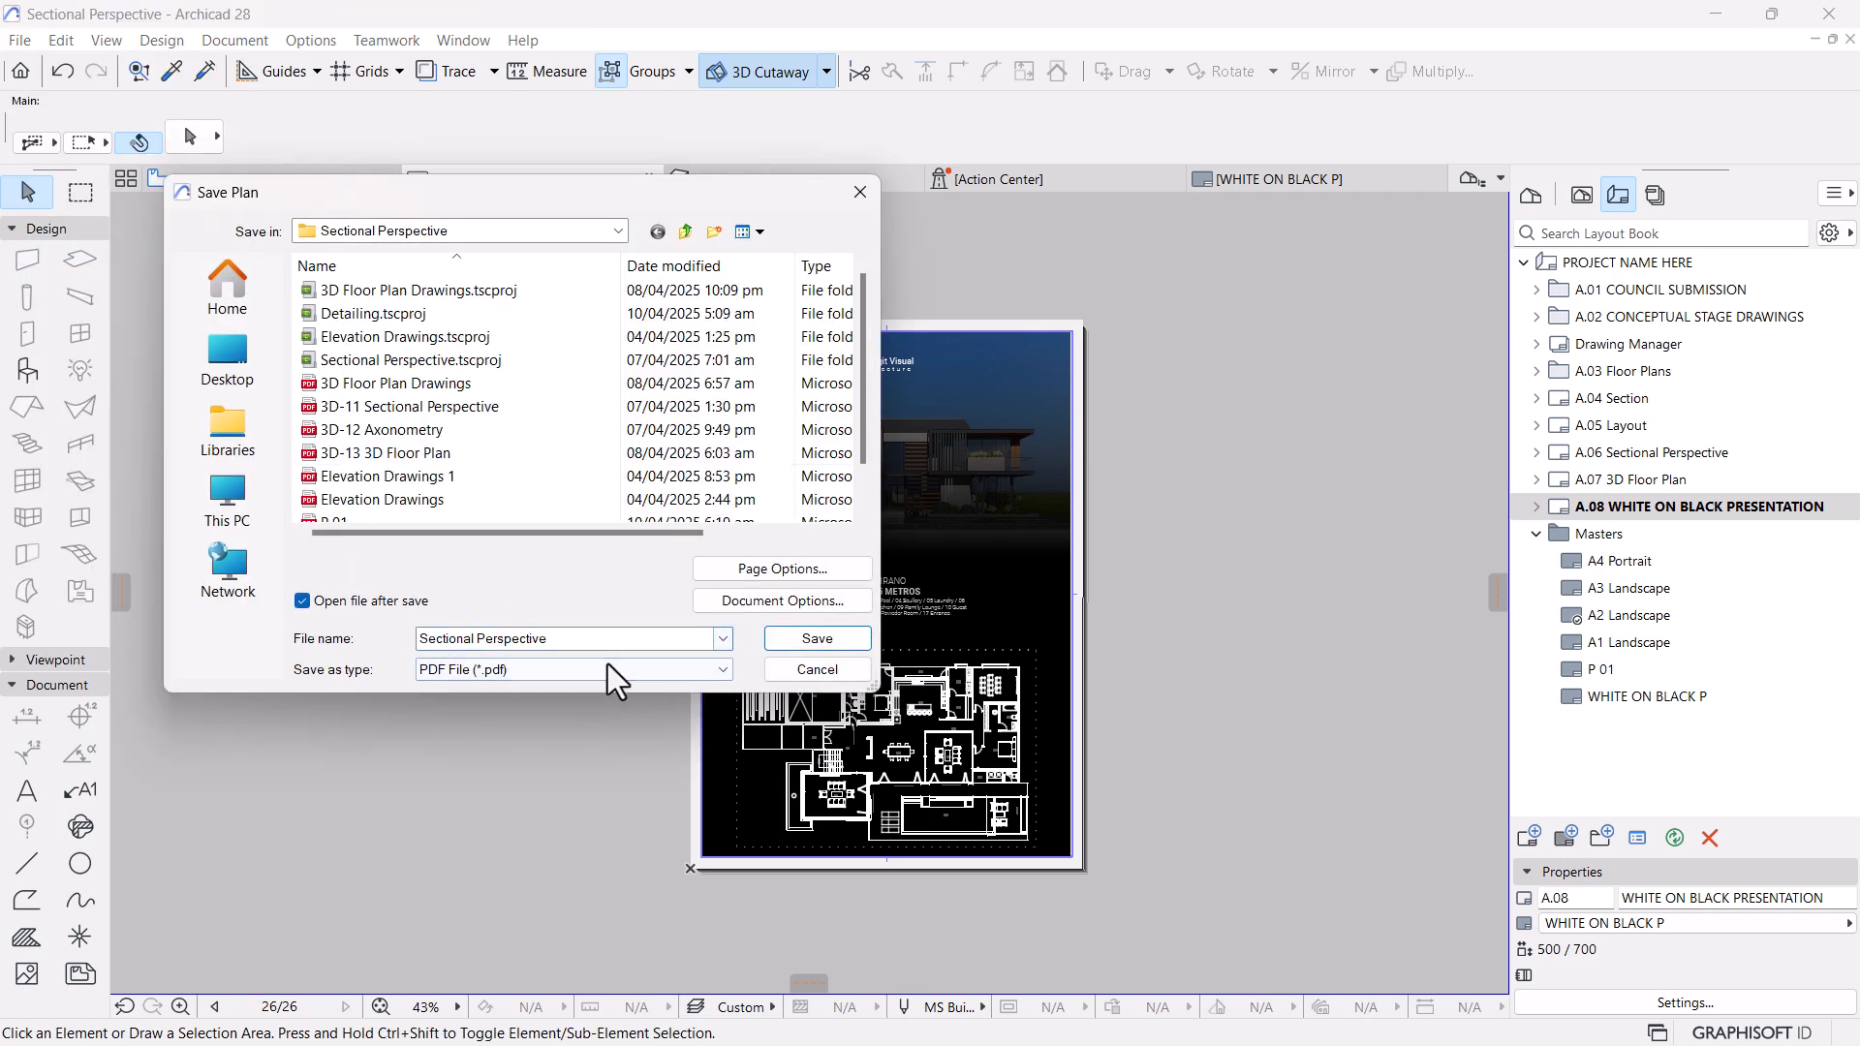
pyautogui.scroll(-1, 407, 450)
pyautogui.click(346, 476)
pyautogui.click(790, 638)
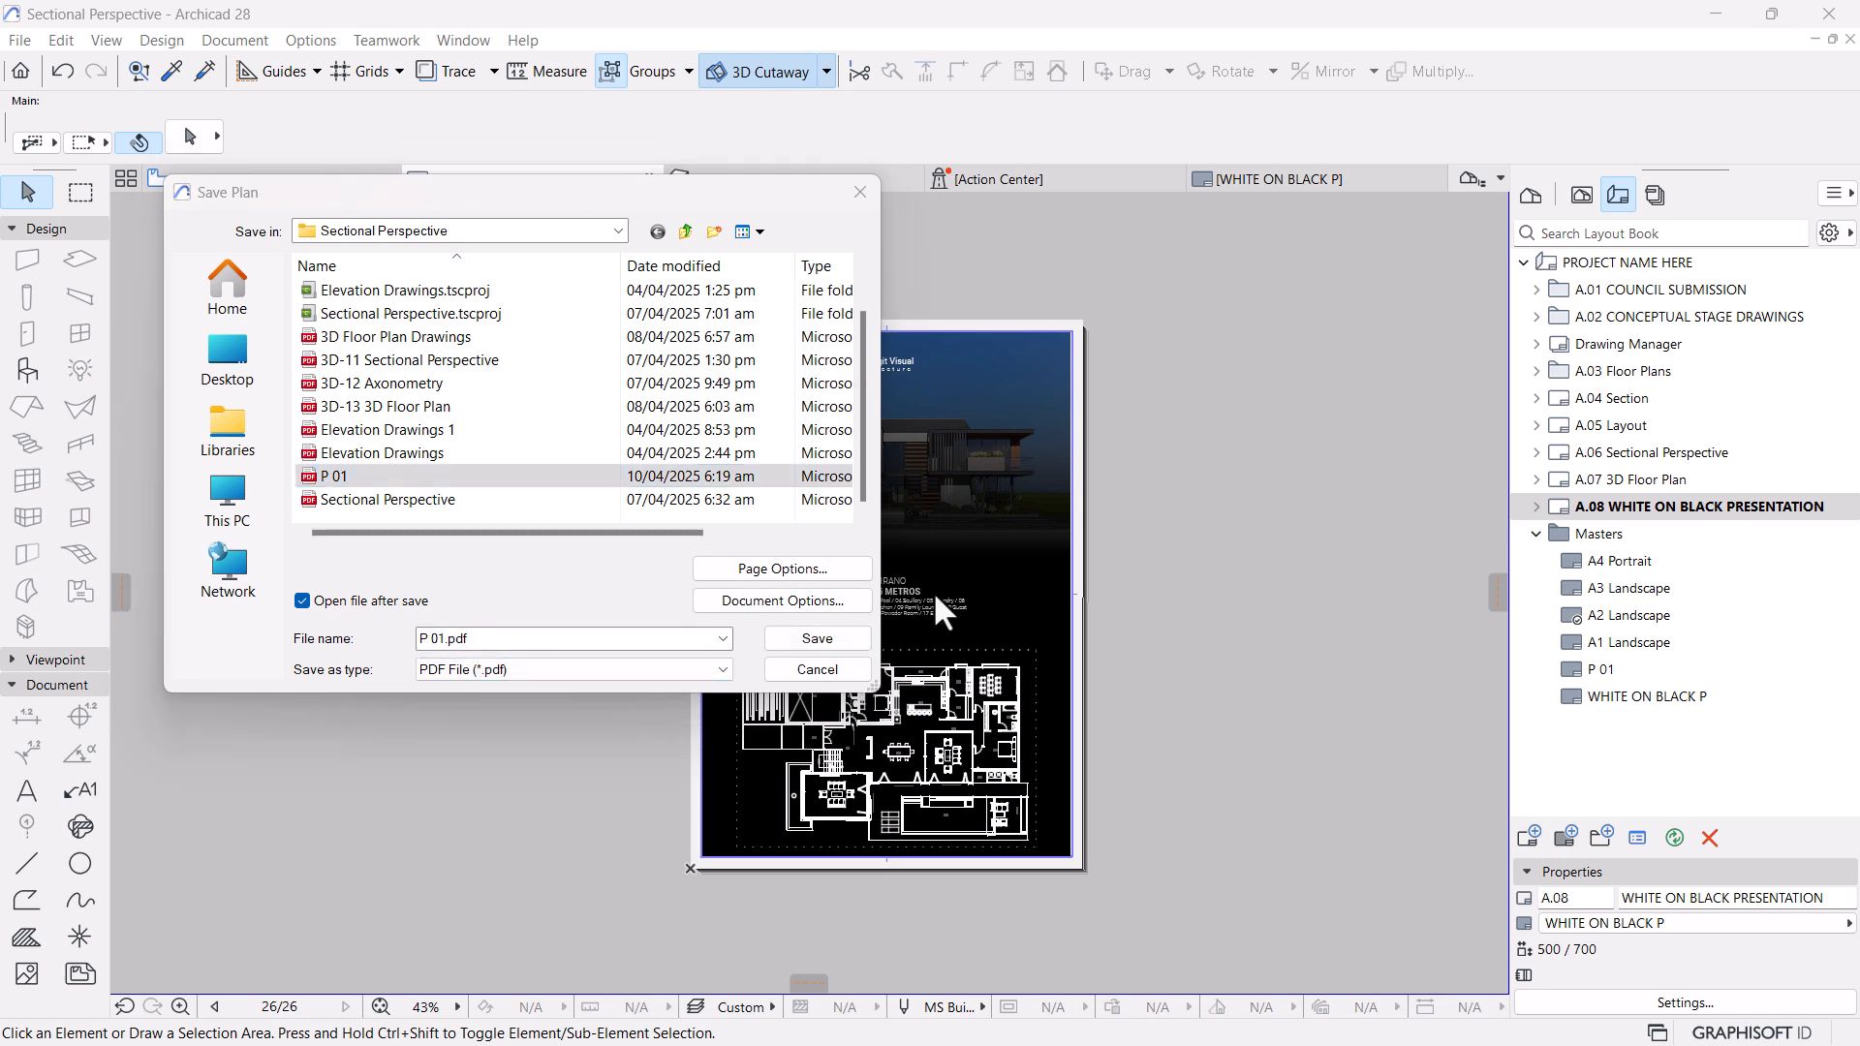
pyautogui.click(971, 541)
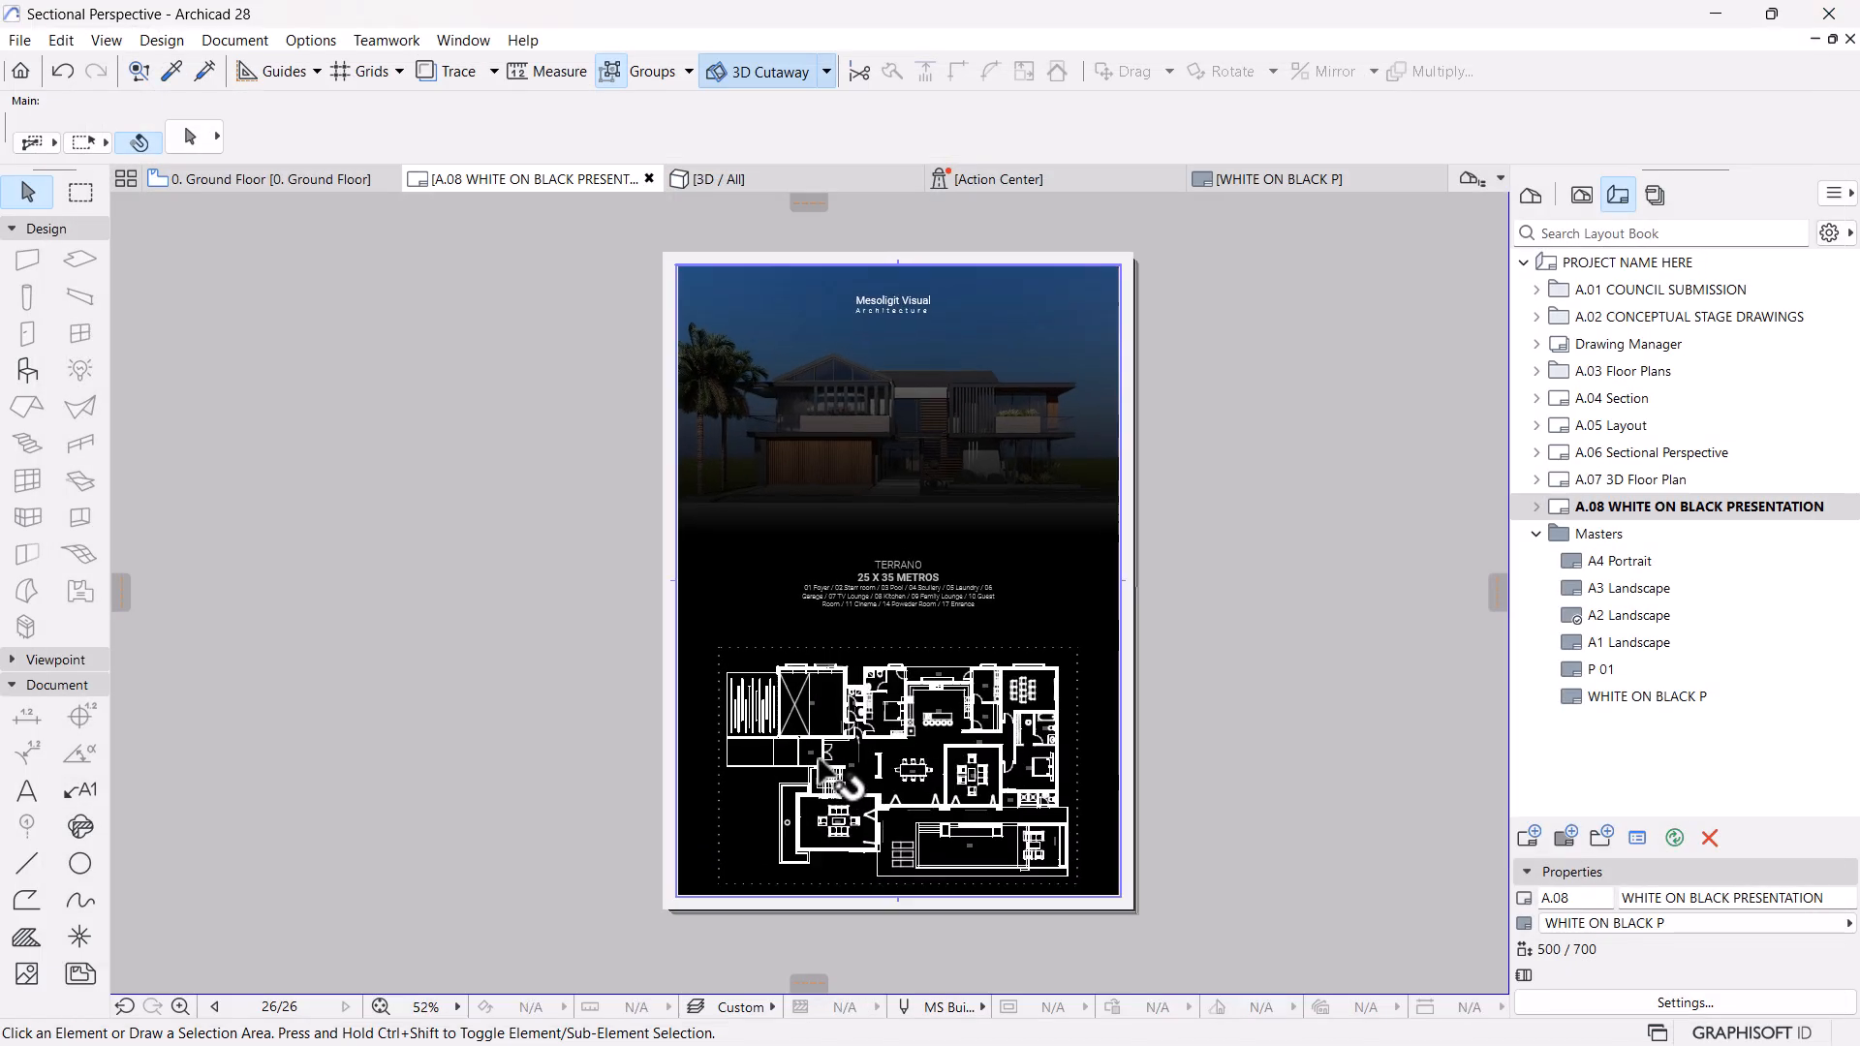
pyautogui.scroll(2, 872, 756)
# On the Ground Floor plan, override the line pen of the "Furniture on Black" rule in White on Black Plans with pen 102
pyautogui.click(312, 178)
pyautogui.scroll(-3, 1053, 705)
pyautogui.click(1051, 1008)
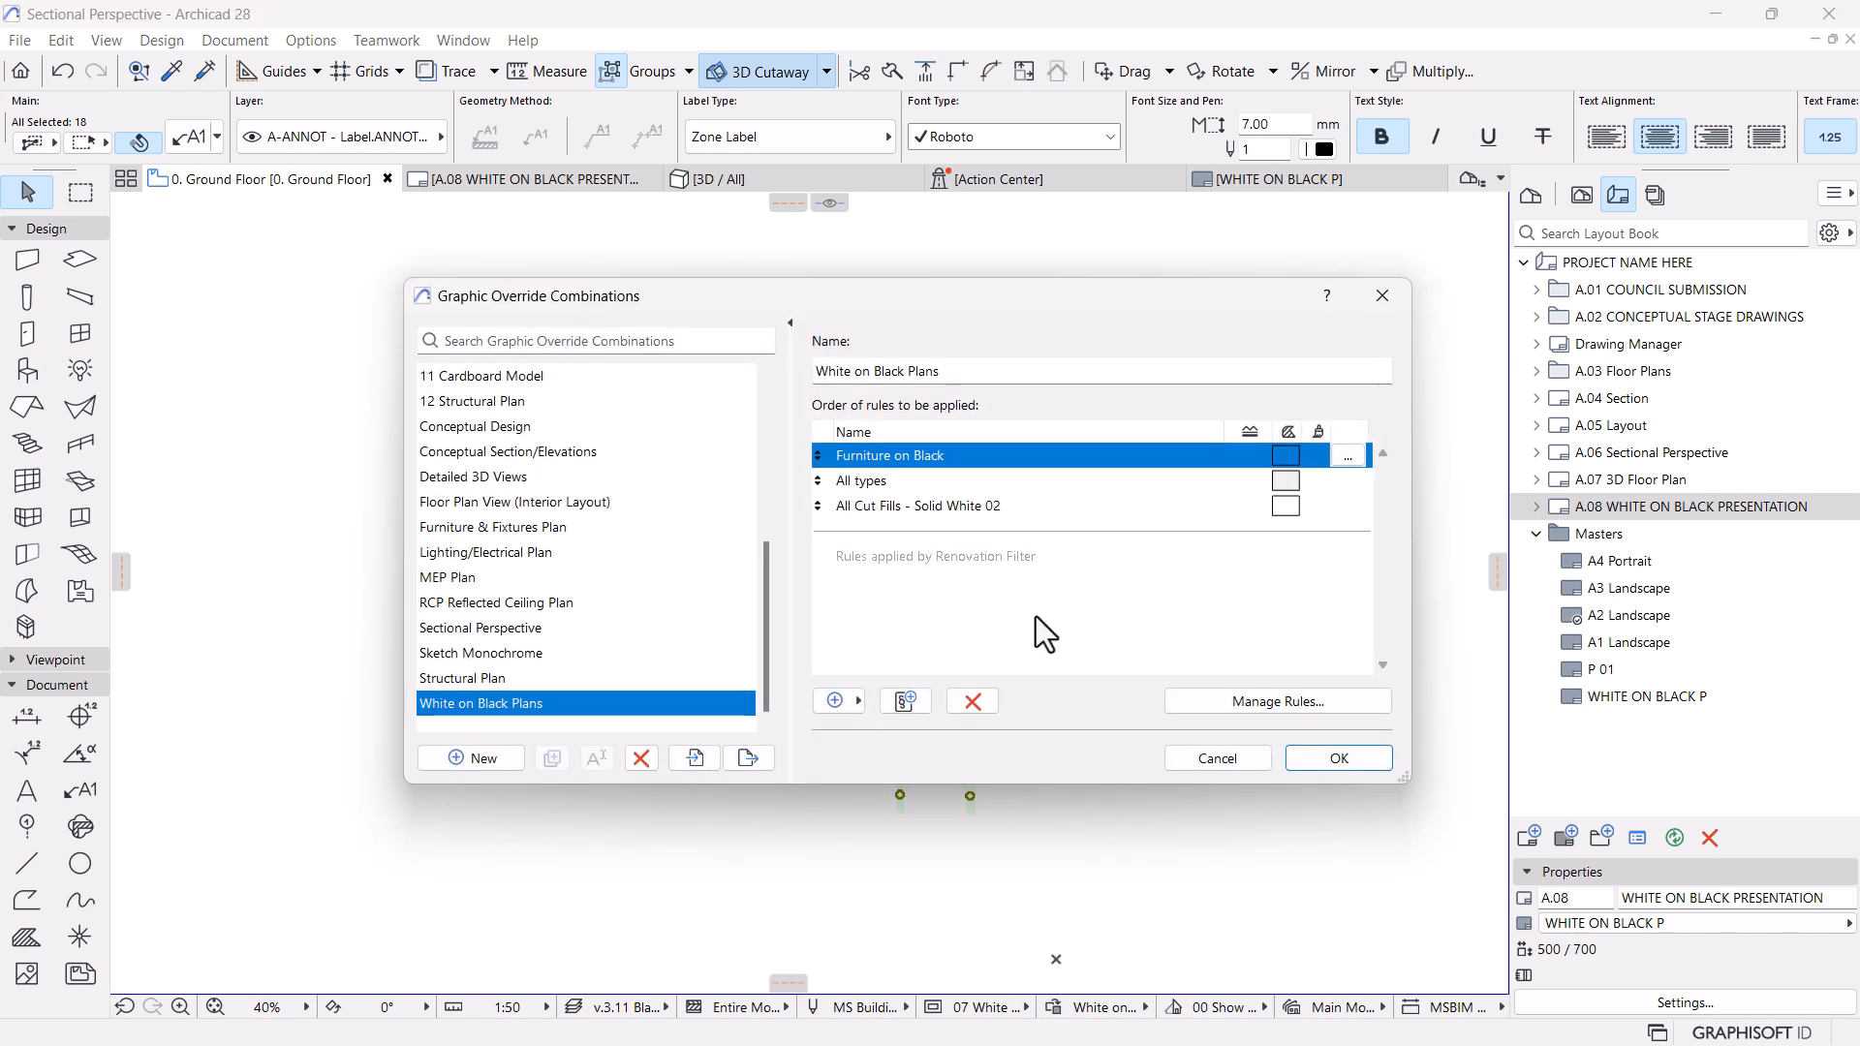
pyautogui.click(1344, 455)
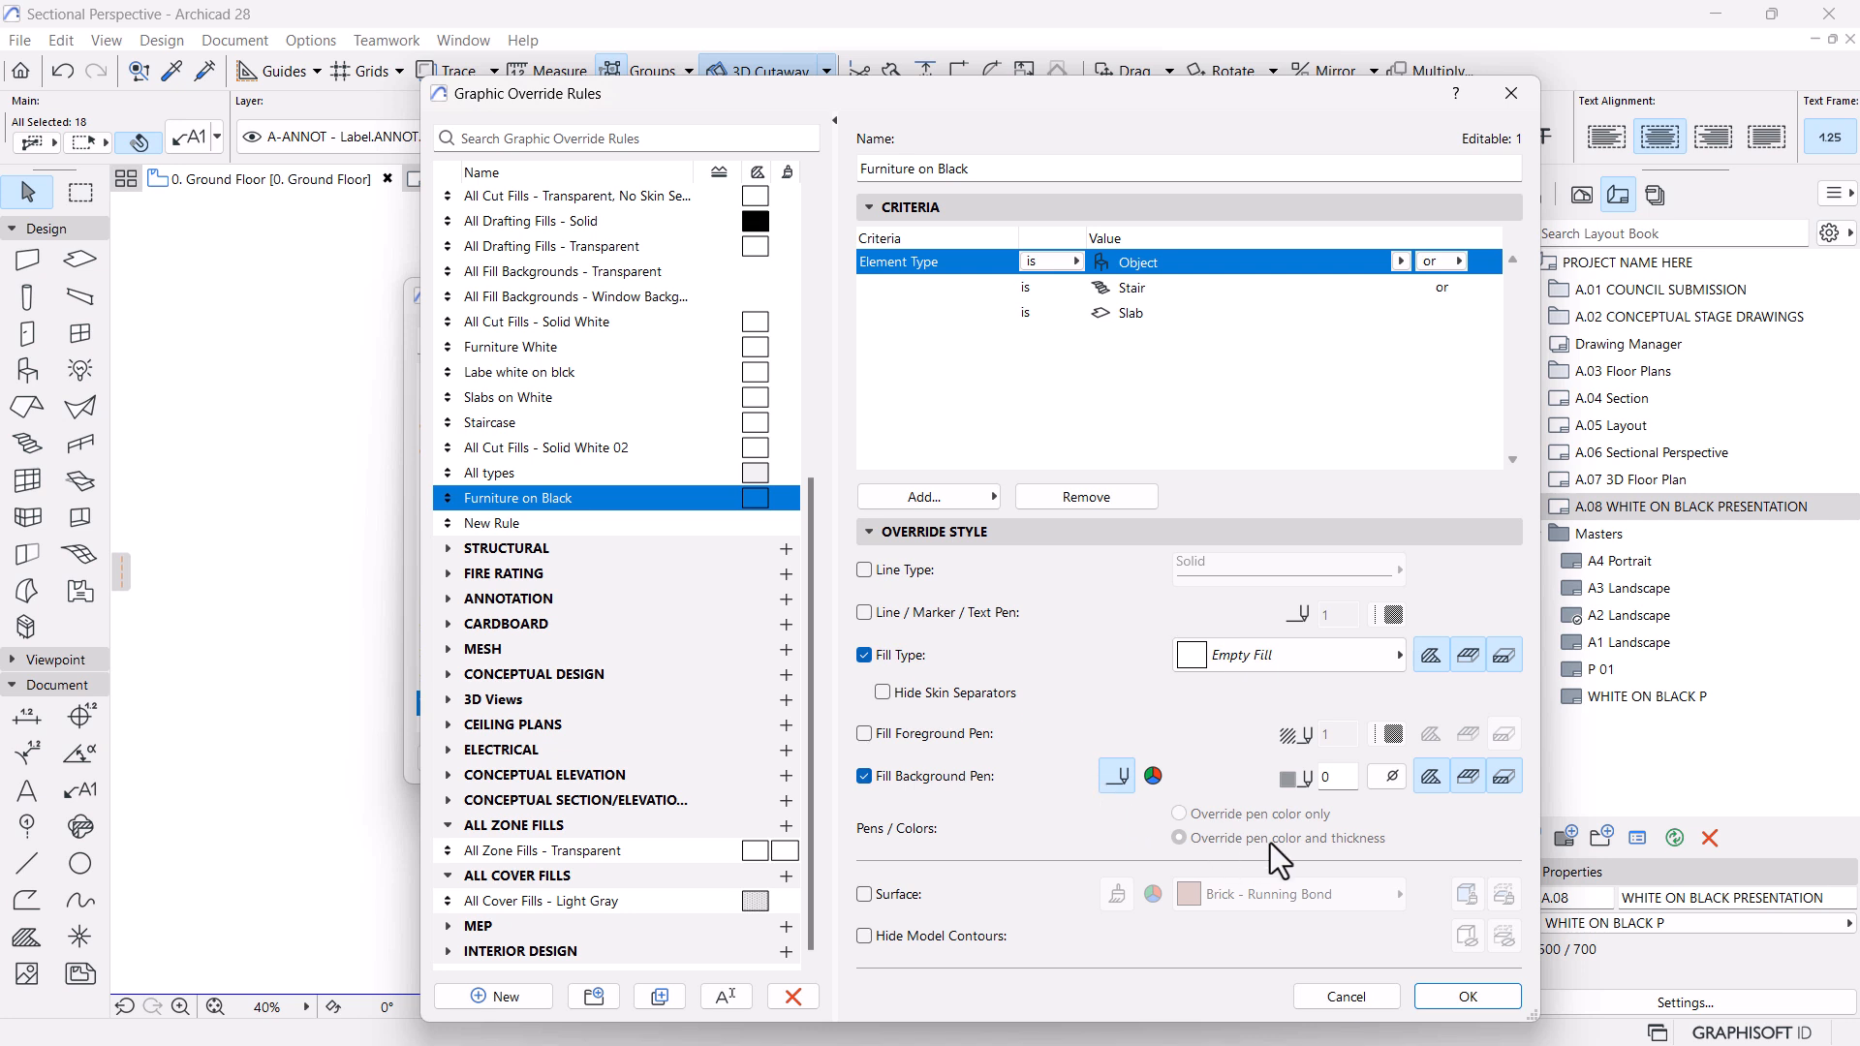
pyautogui.click(898, 620)
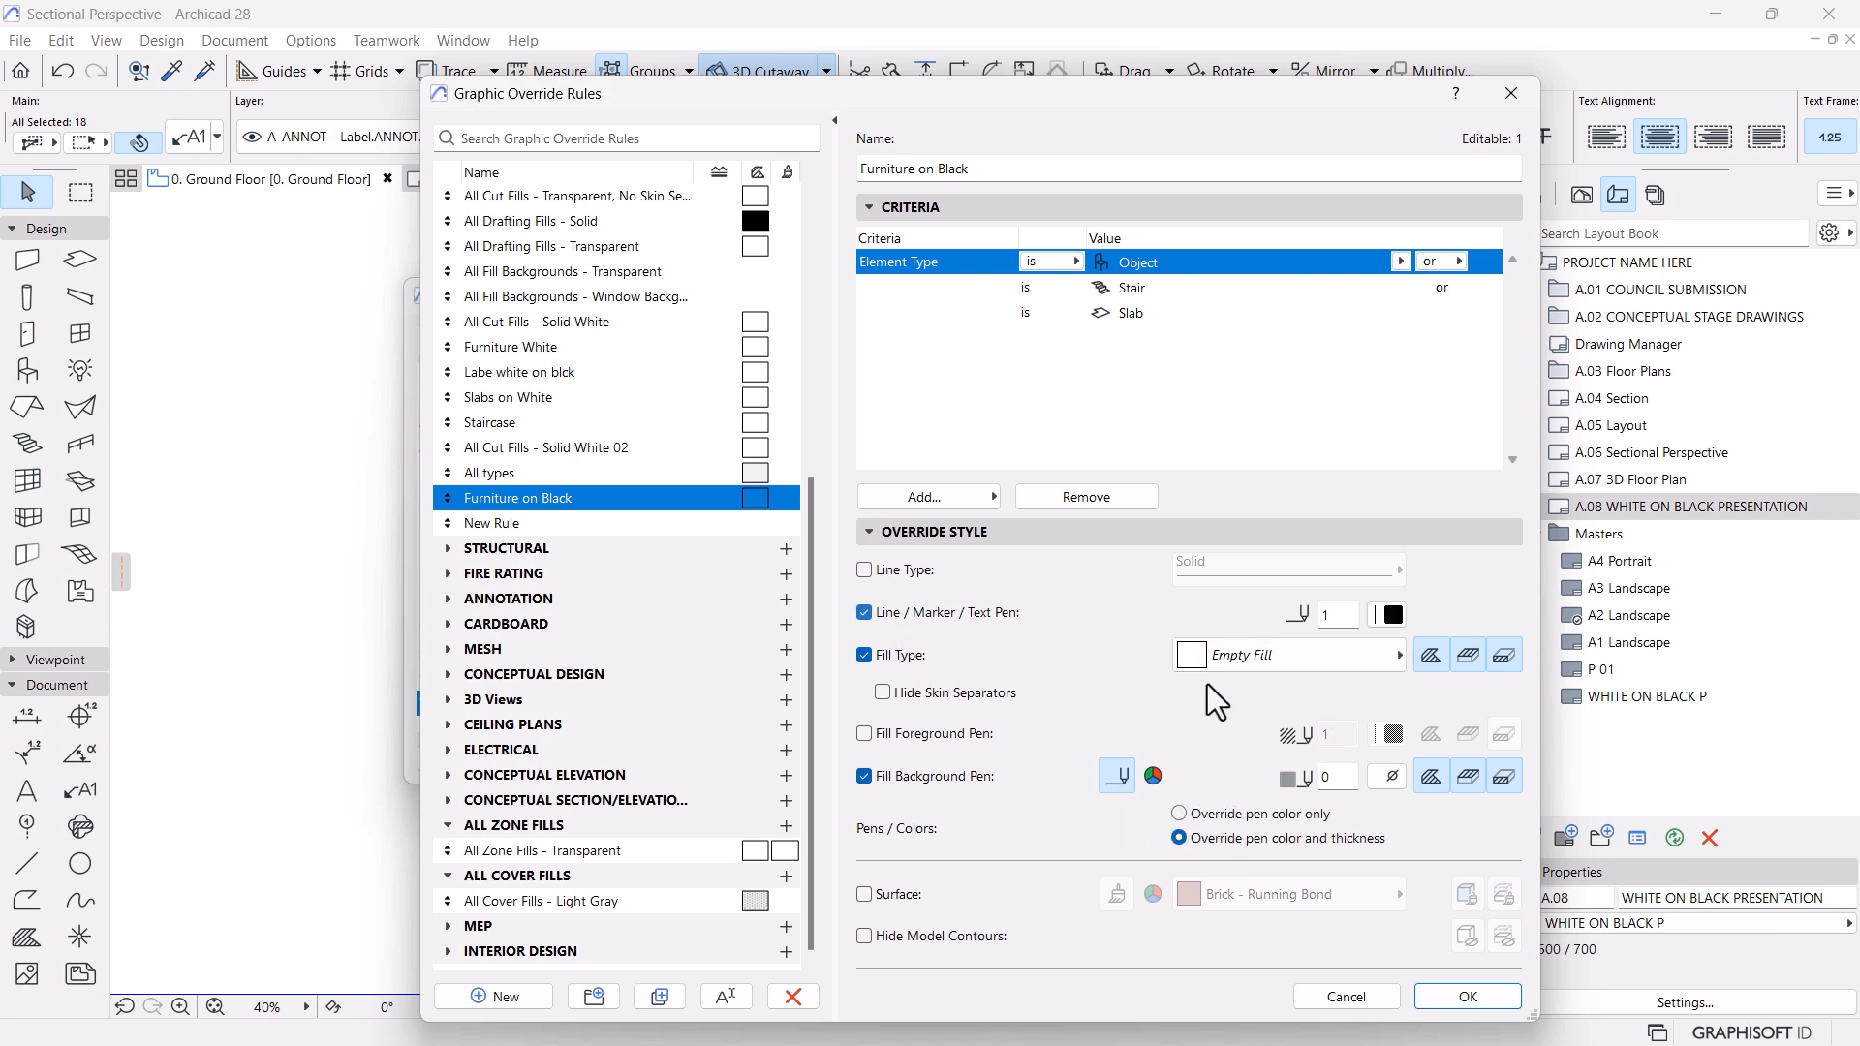
pyautogui.click(1393, 618)
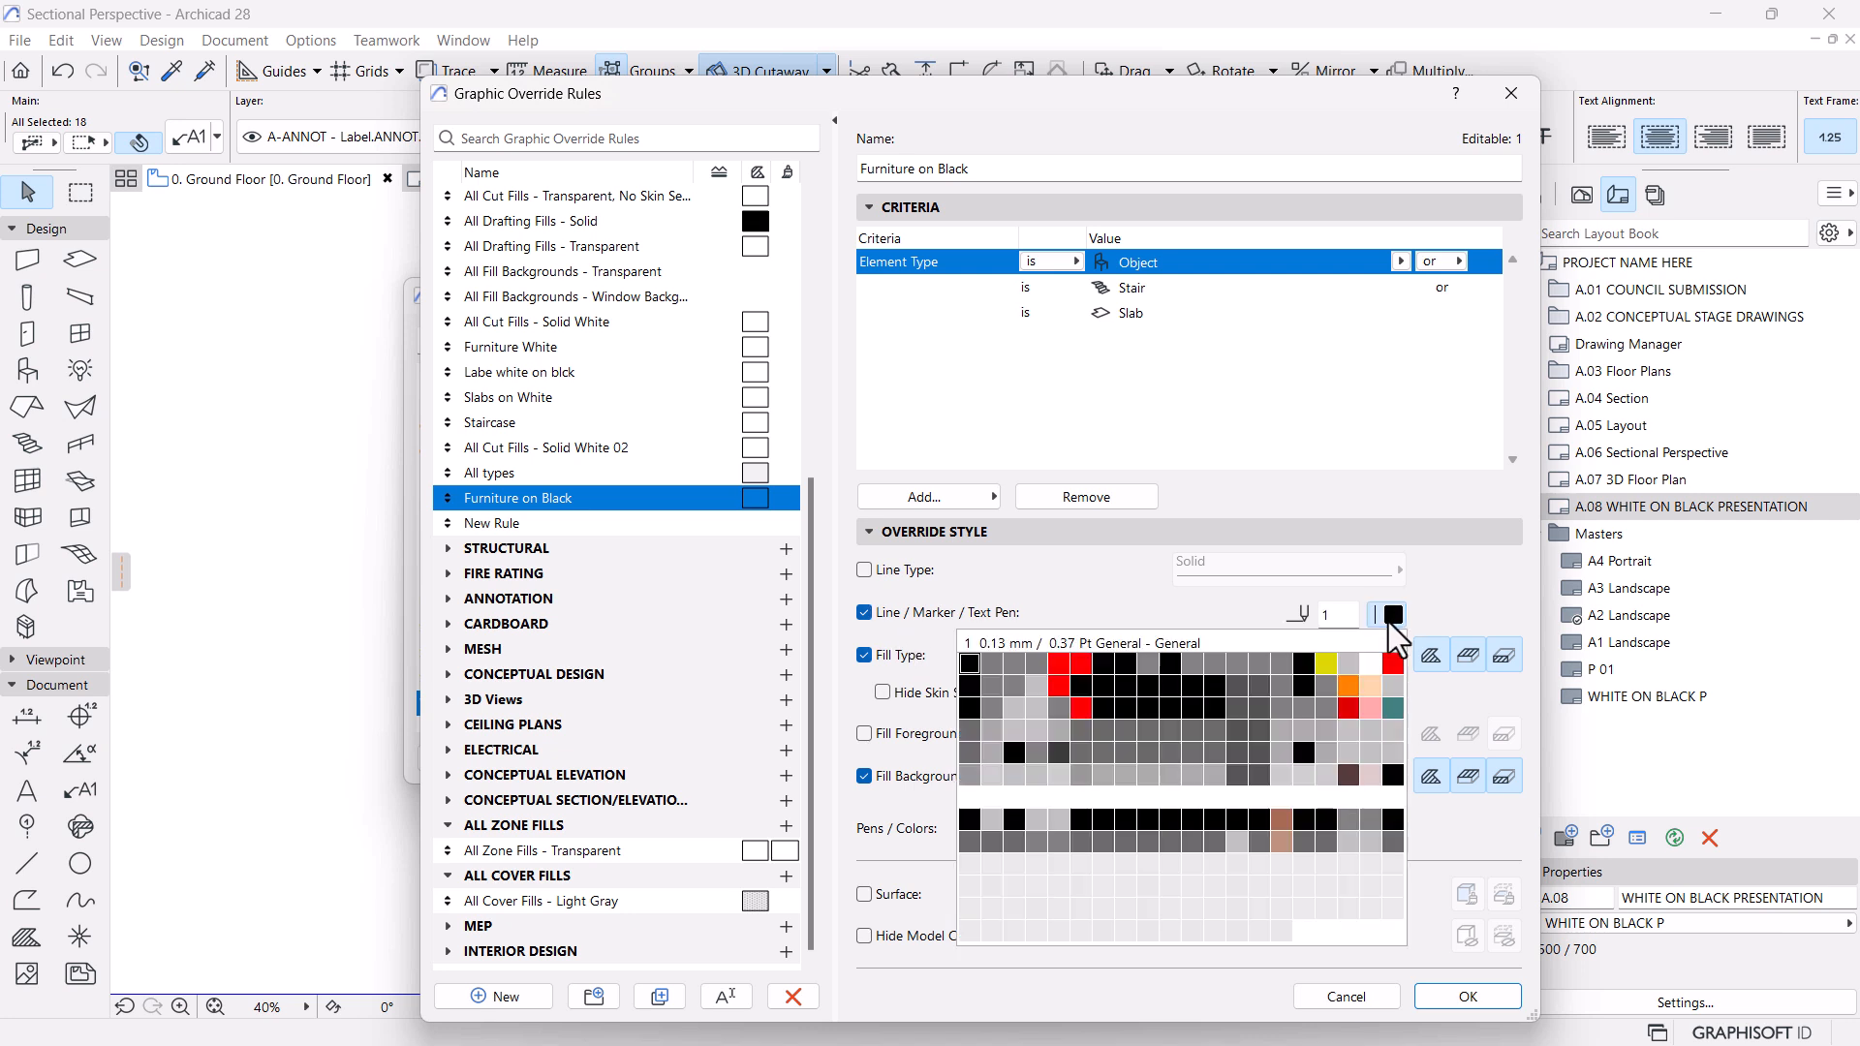
pyautogui.click(991, 775)
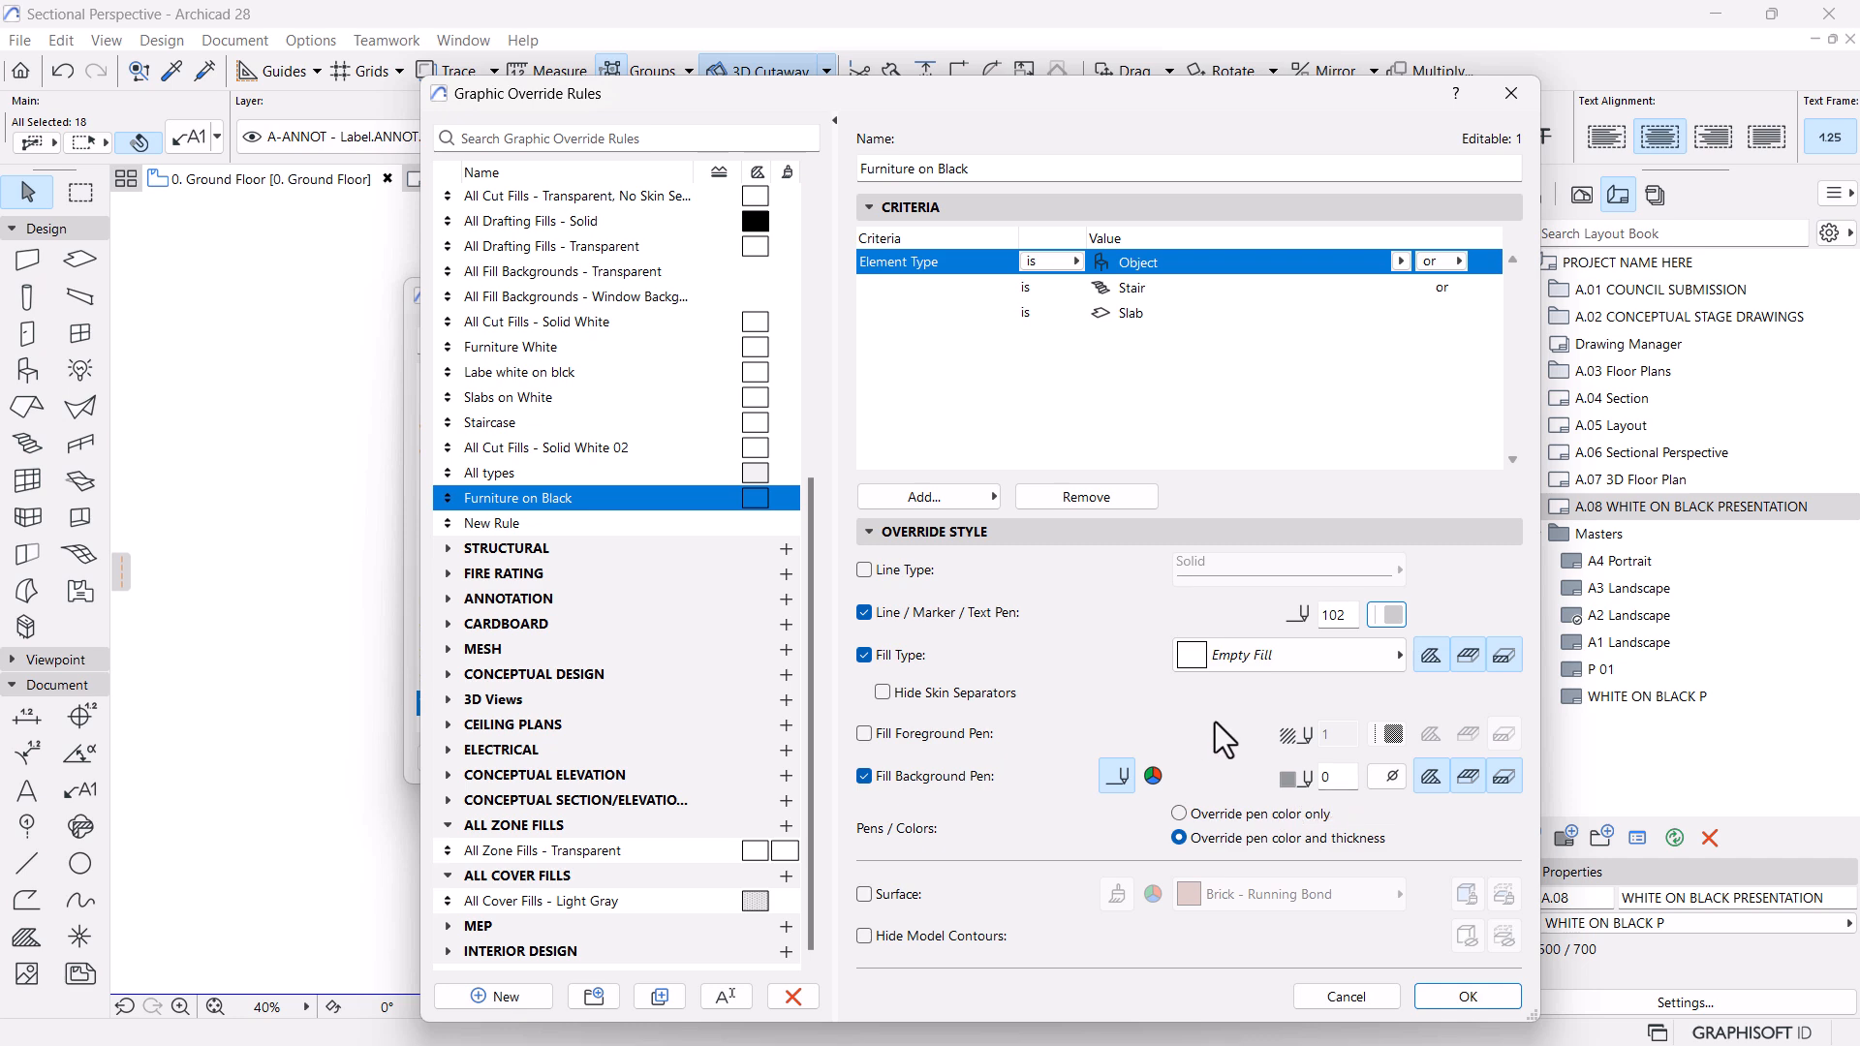
pyautogui.click(1468, 997)
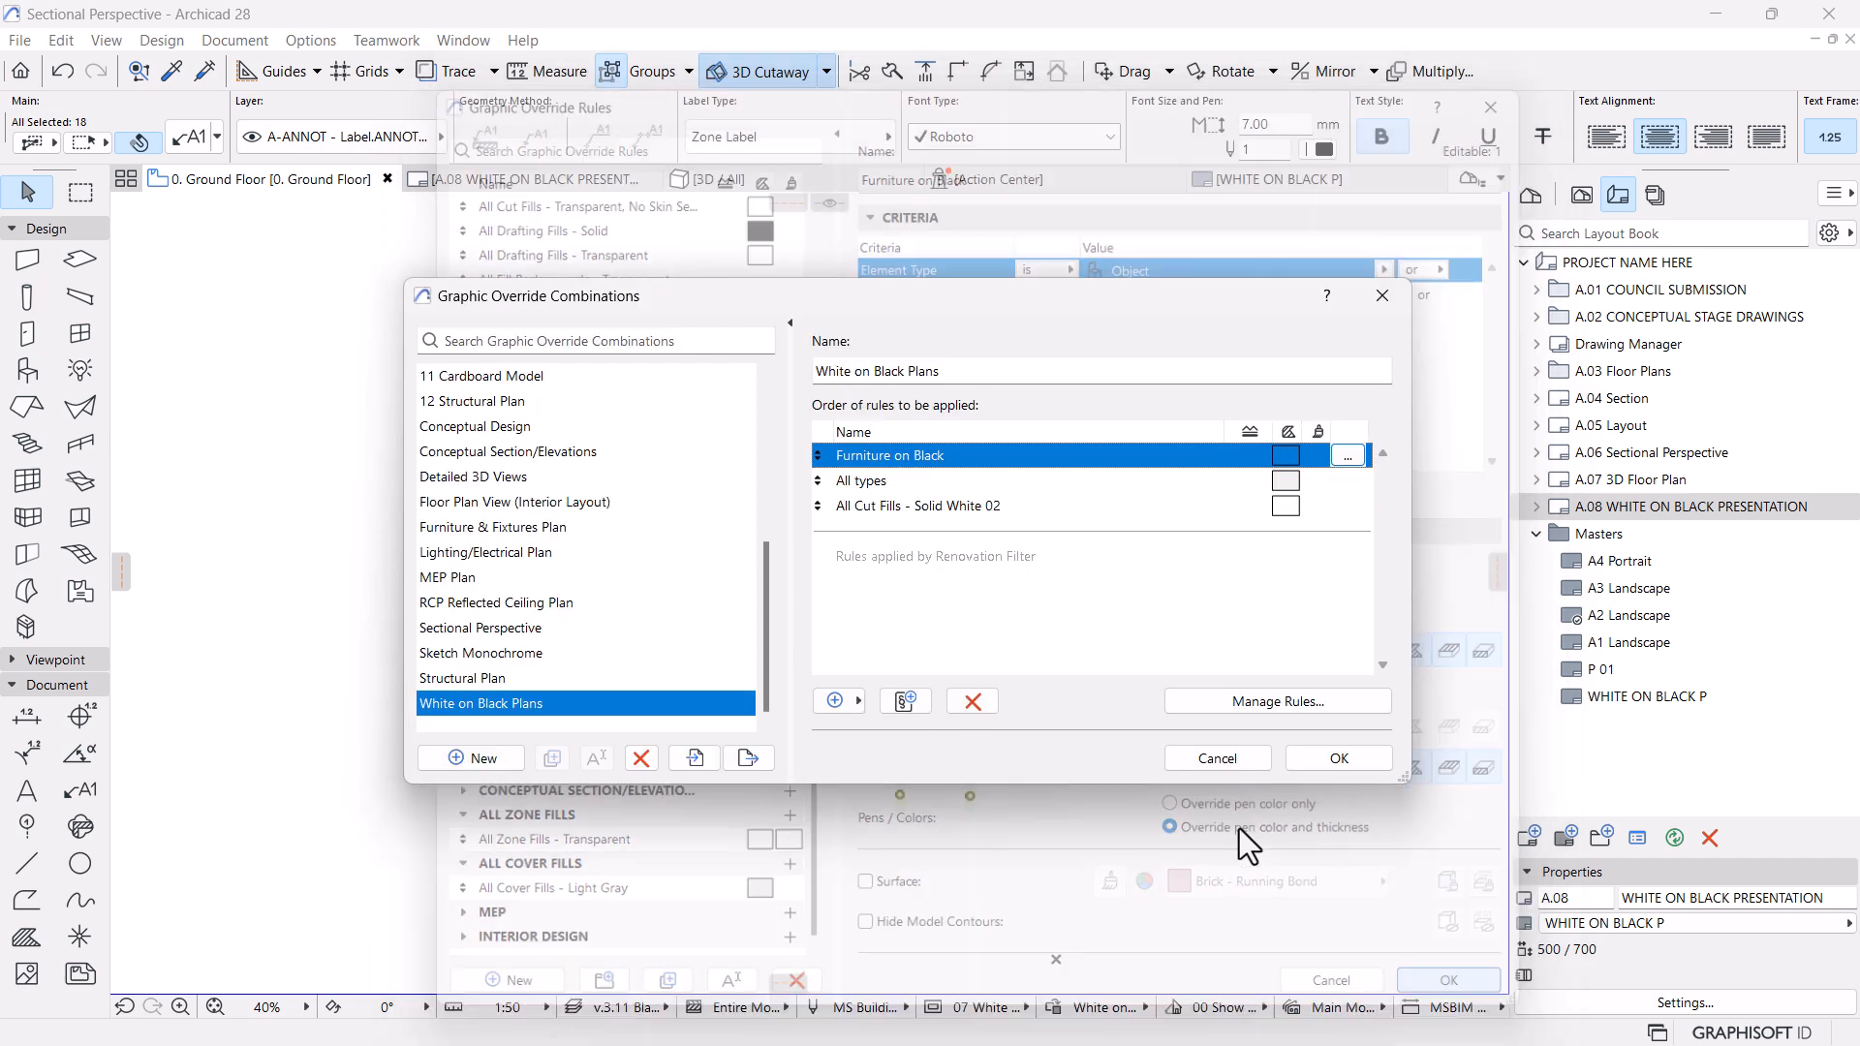
pyautogui.click(1343, 759)
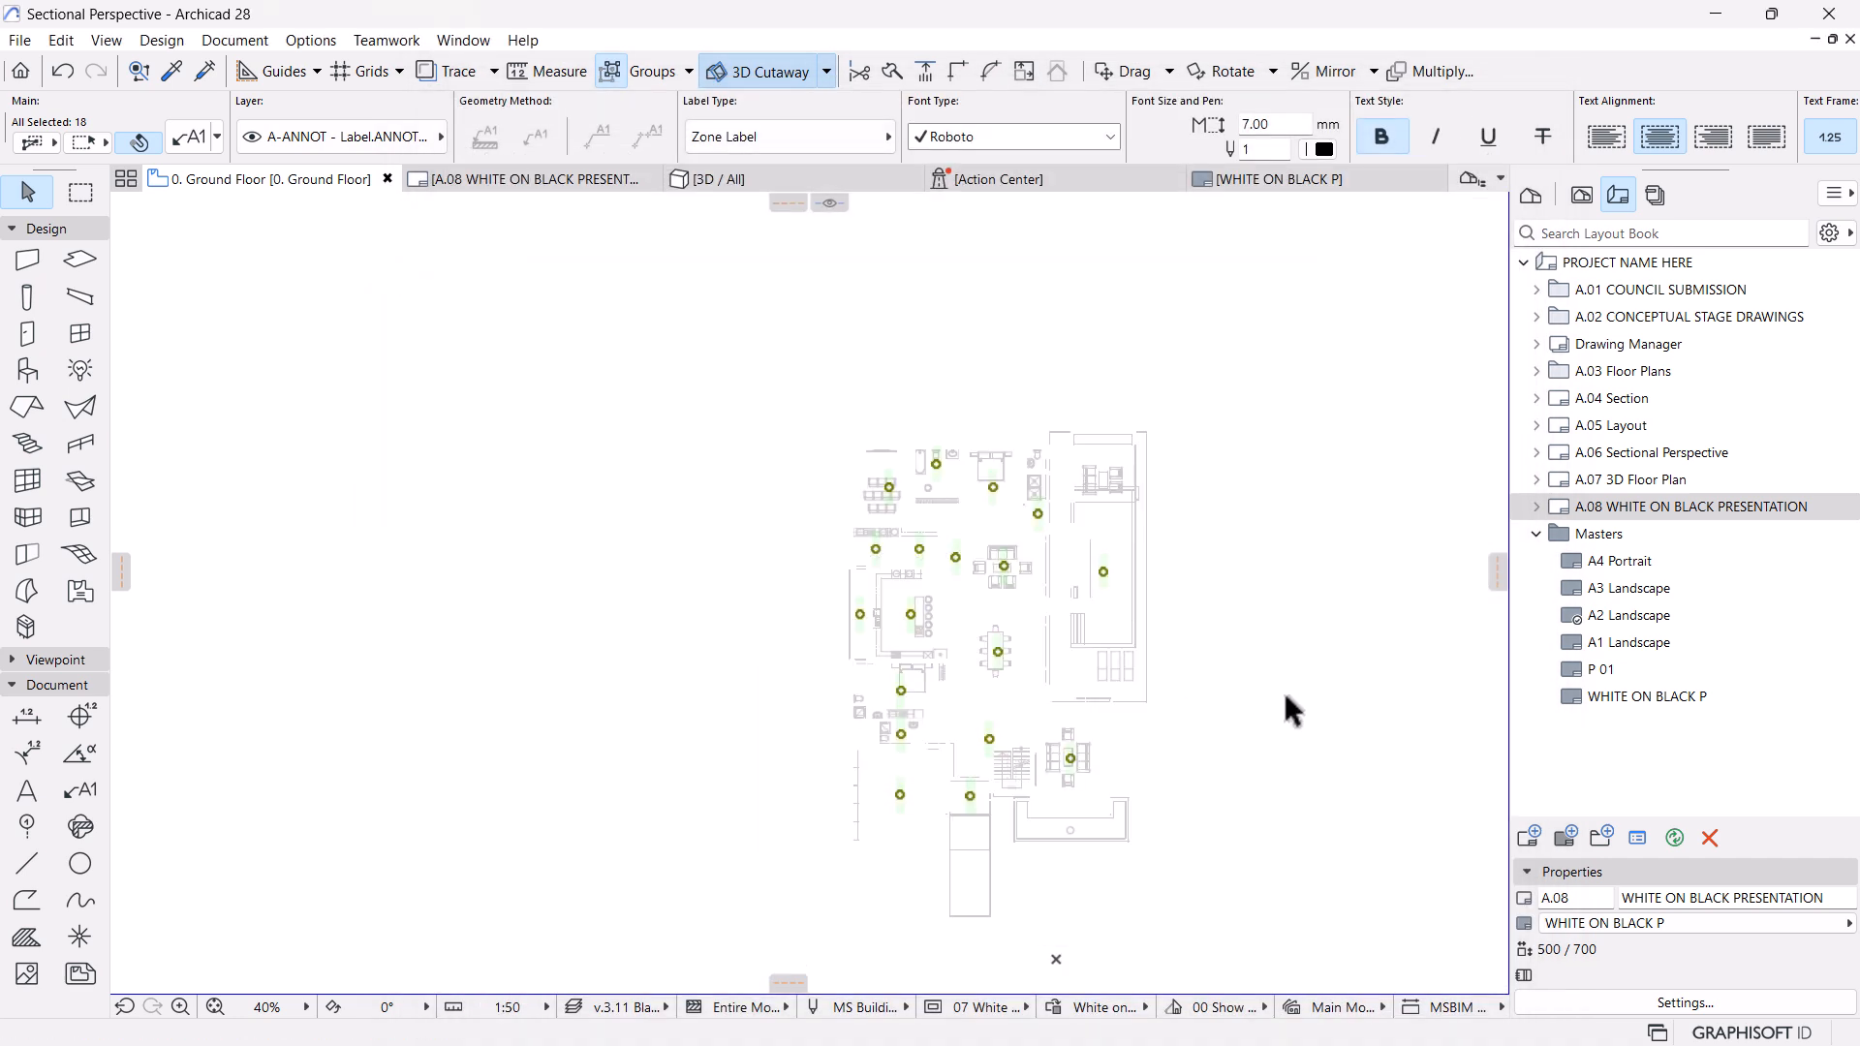
pyautogui.press('Escape')
pyautogui.scroll(3, 1266, 719)
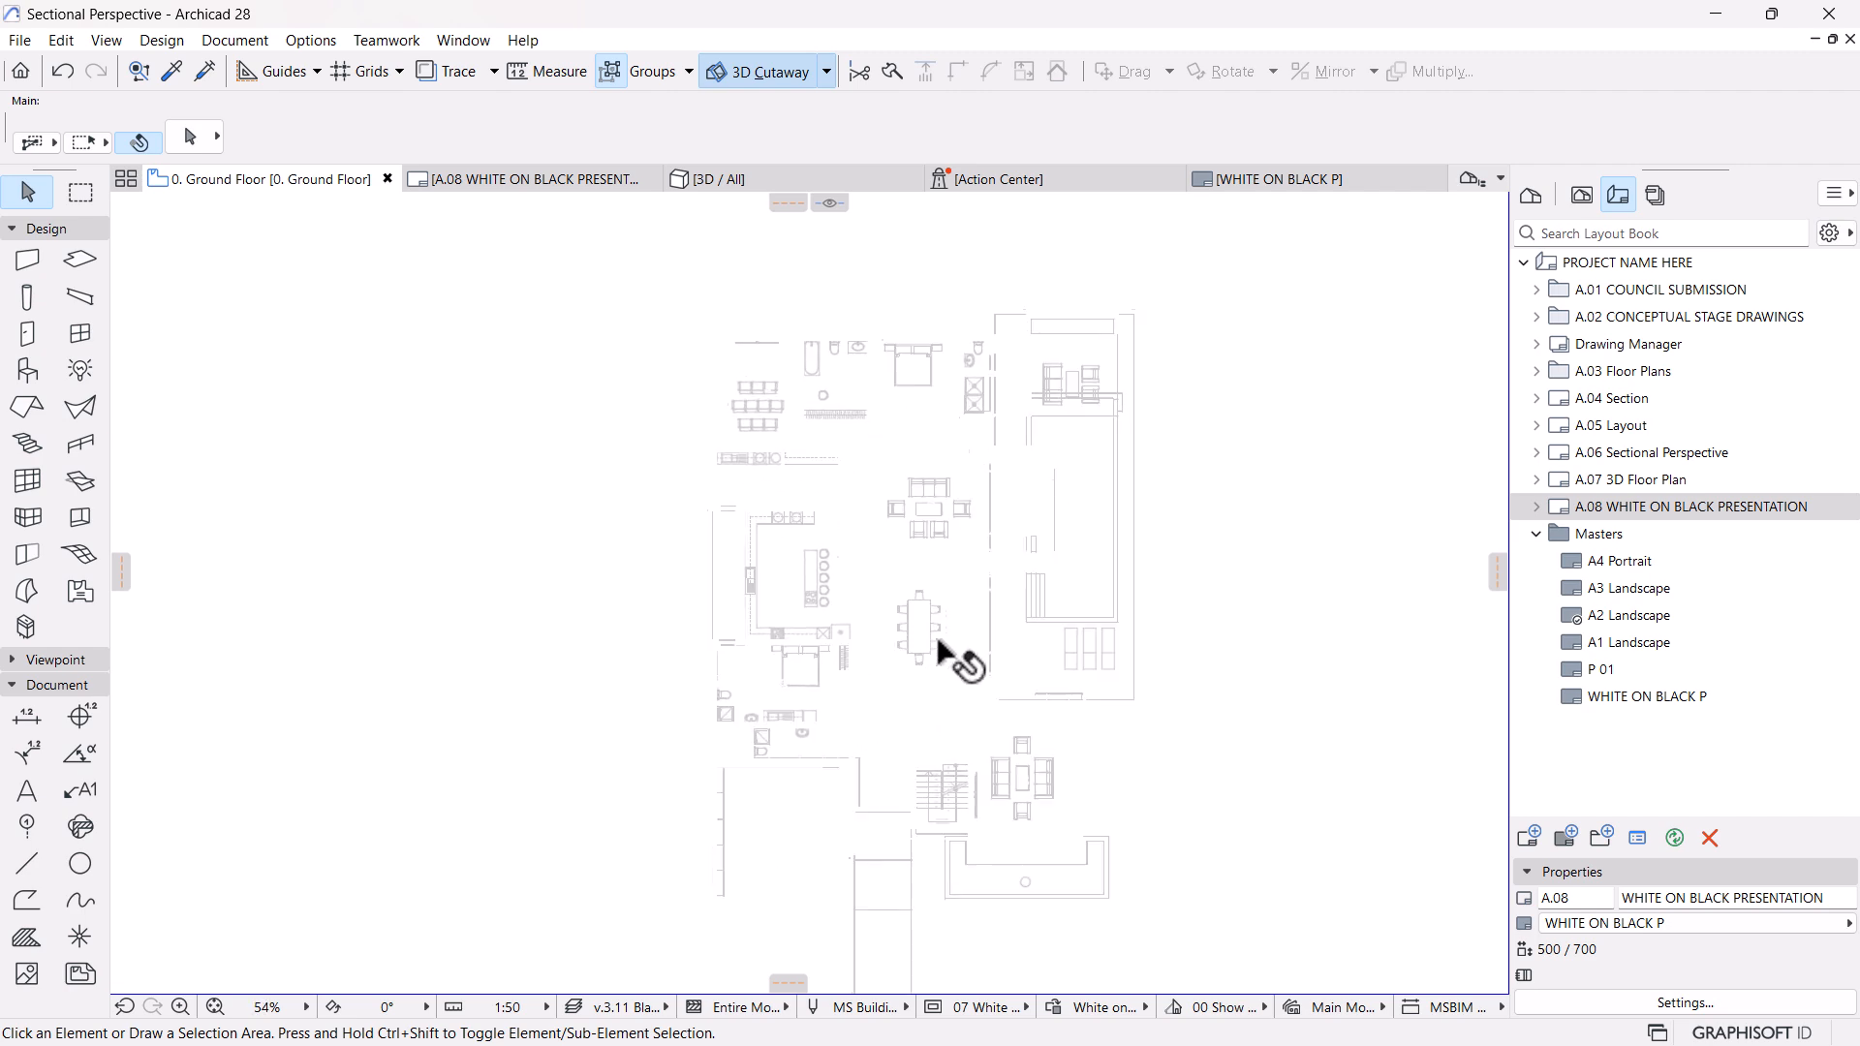
# Return to the A.08 WHITE ON BLACK PRESENTATION layout and check how the updated floor plan's furniture lines look
pyautogui.click(578, 185)
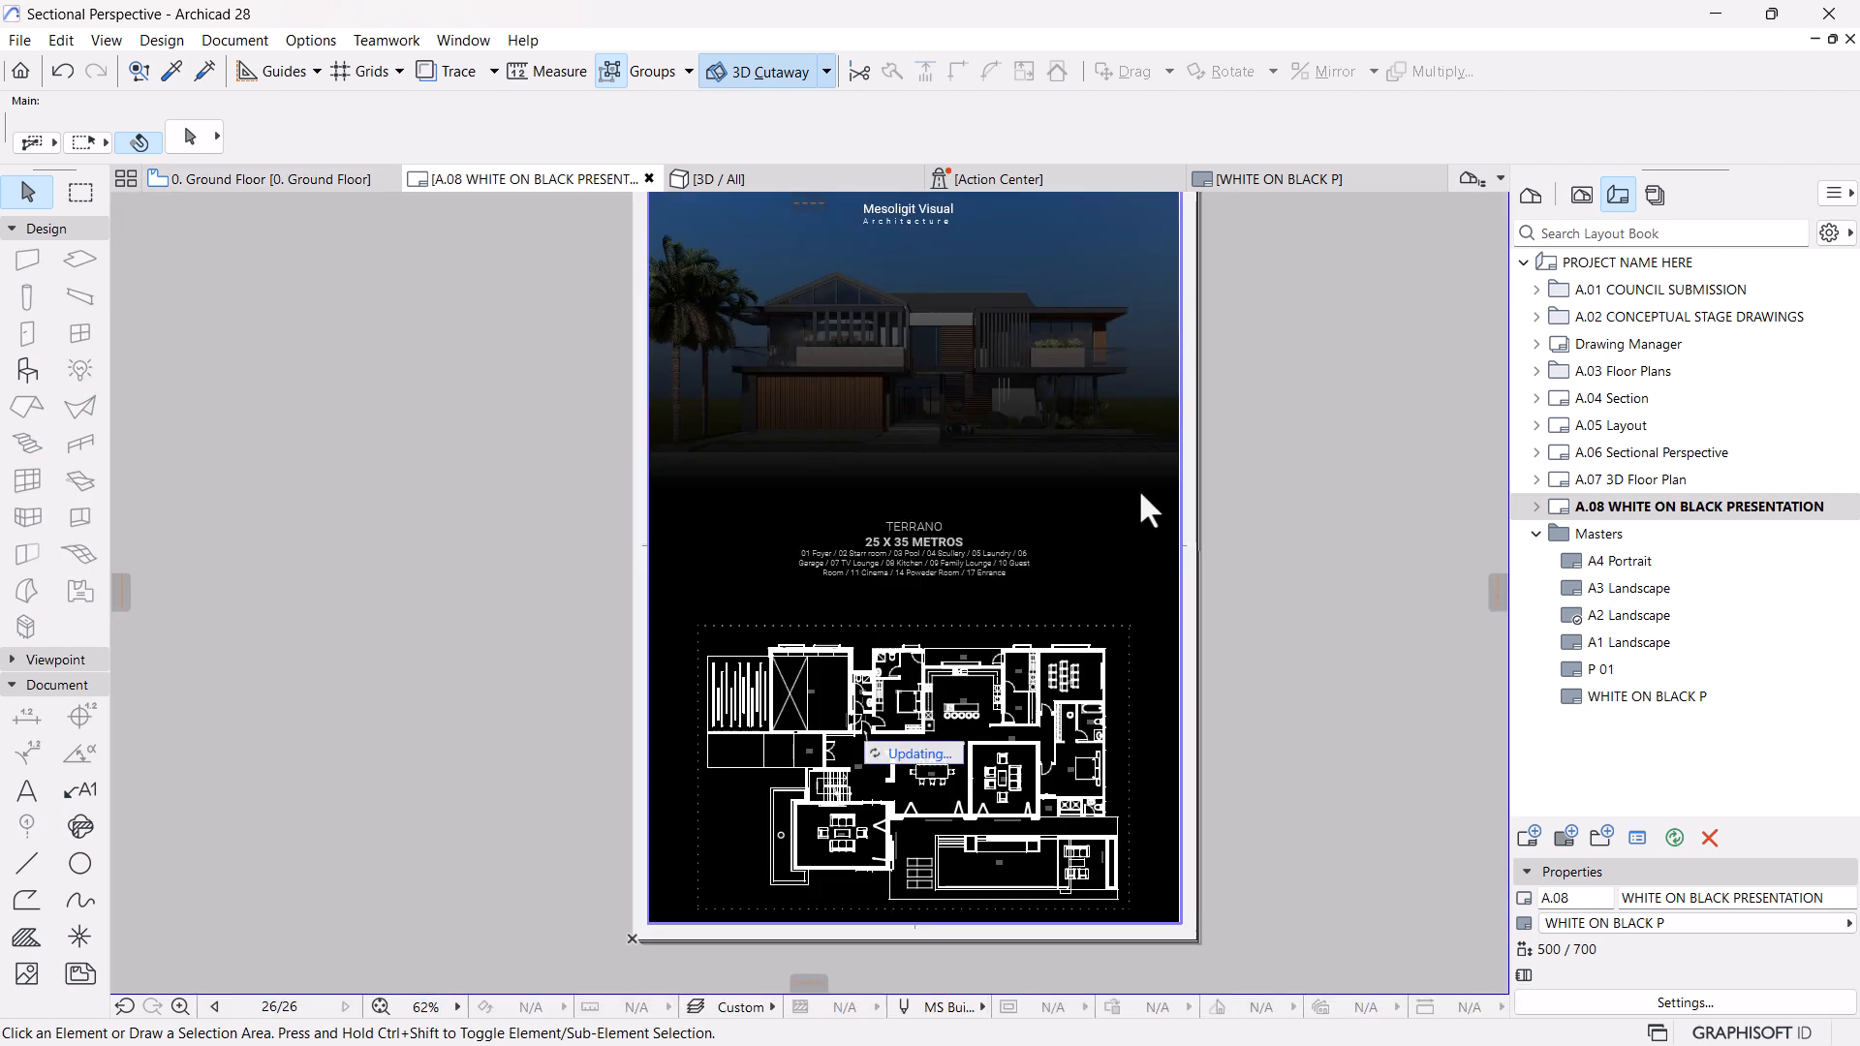
pyautogui.scroll(1, 944, 866)
pyautogui.scroll(-5, 989, 741)
pyautogui.moveTo(949, 715); pyautogui.dragTo(949, 753, button='middle')
pyautogui.scroll(2, 947, 709)
pyautogui.scroll(2, 1051, 647)
pyautogui.scroll(-4, 761, 577)
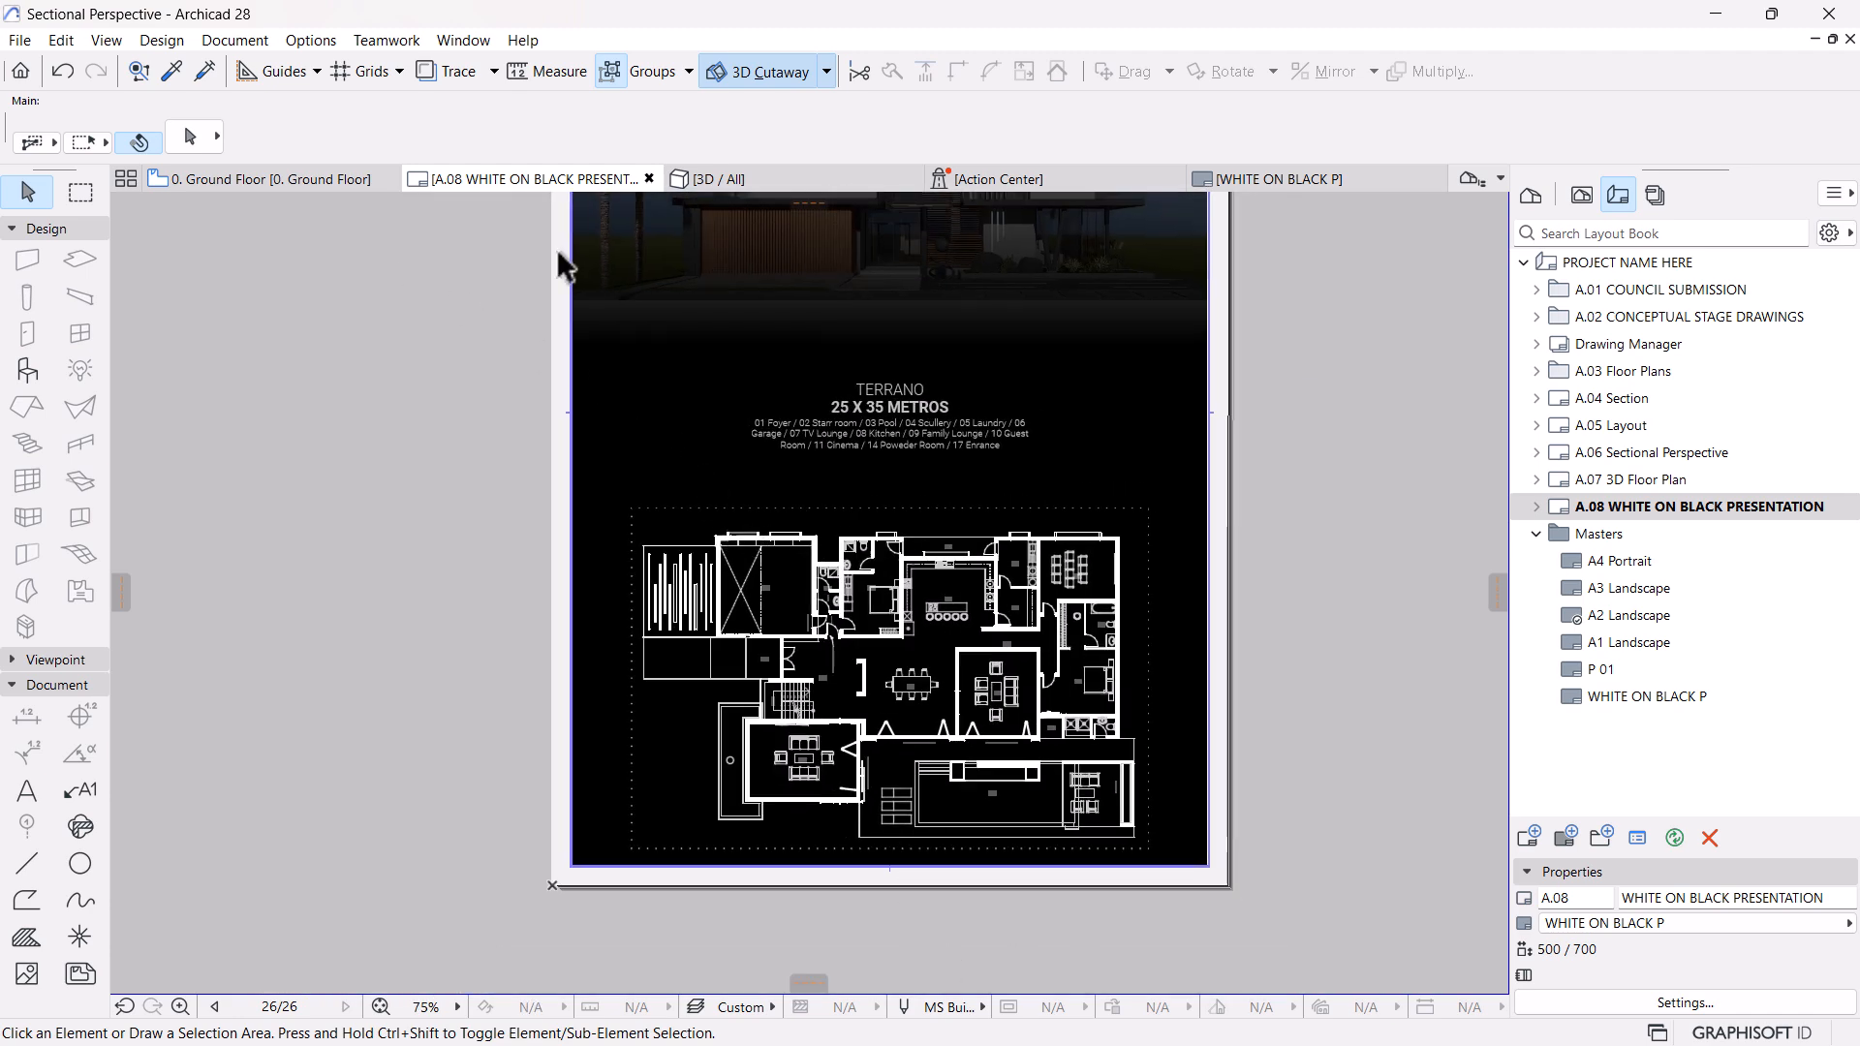
# On the Ground Floor plan, set the line pen of the "Furniture on Black" override rule to 161
pyautogui.click(304, 176)
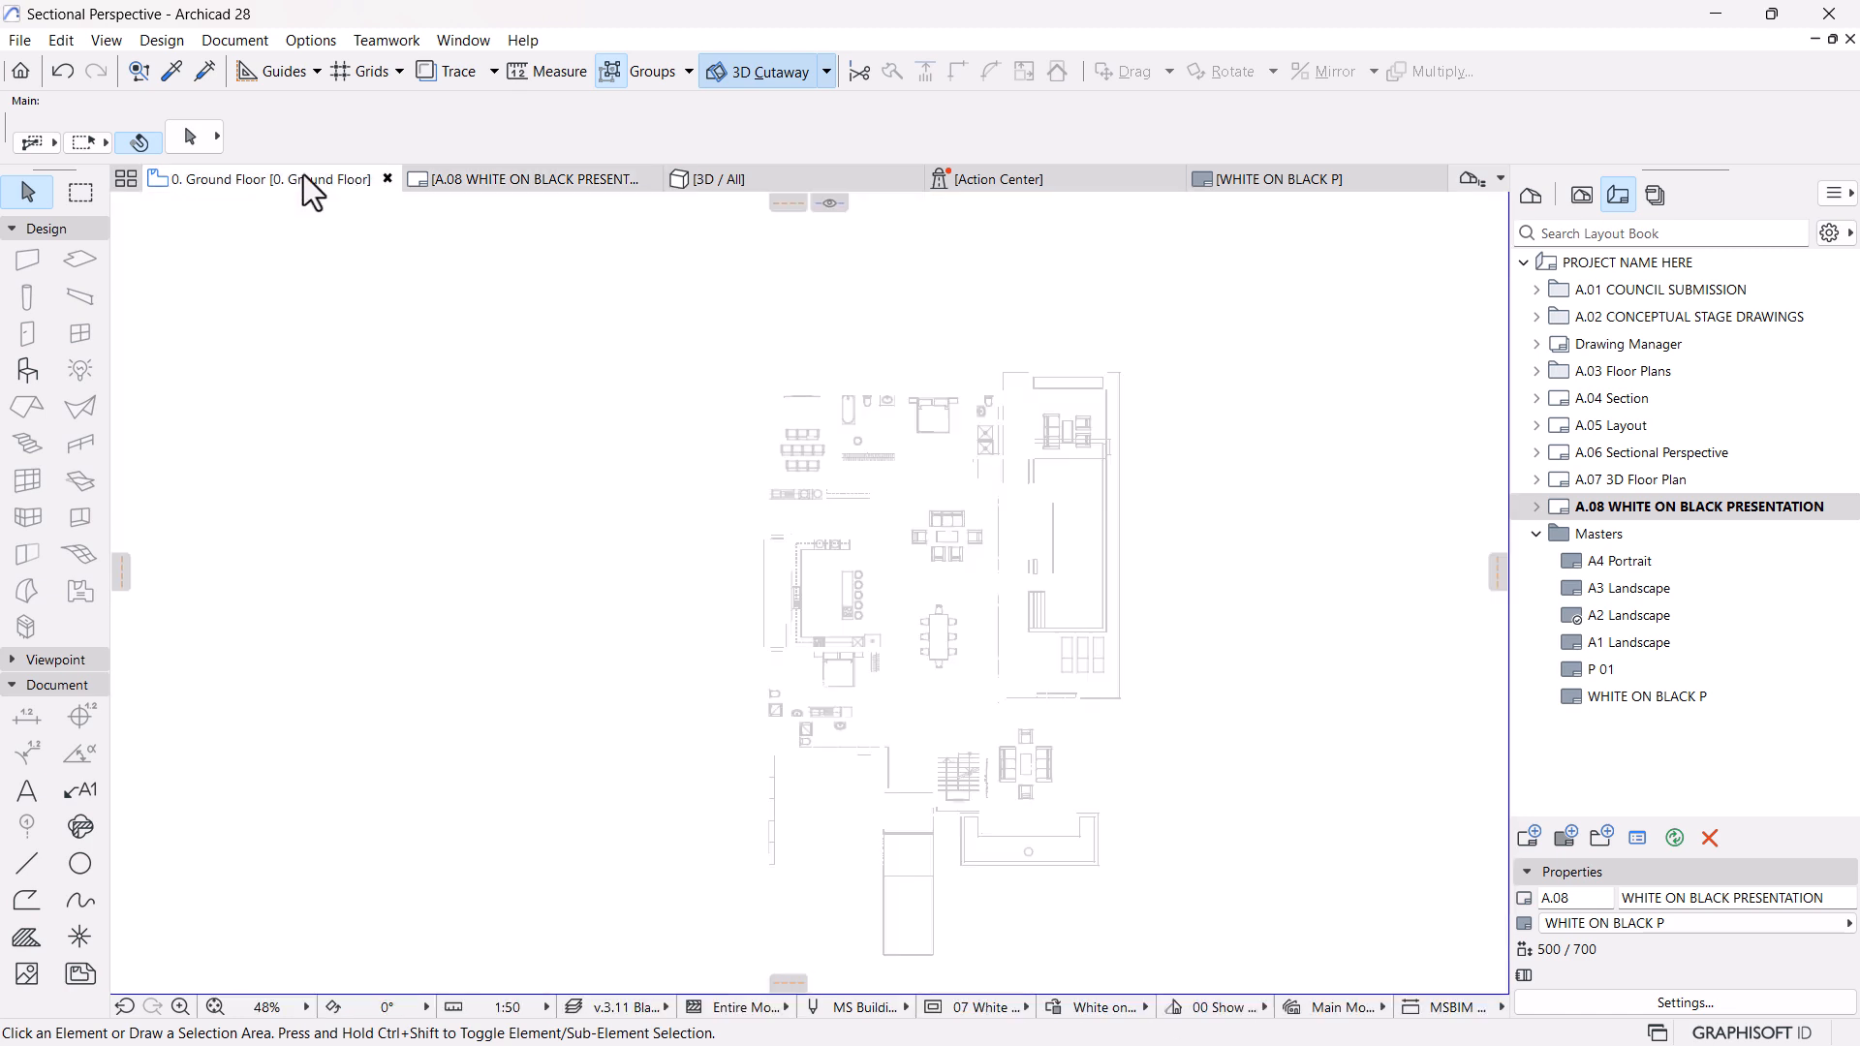
pyautogui.click(1058, 1011)
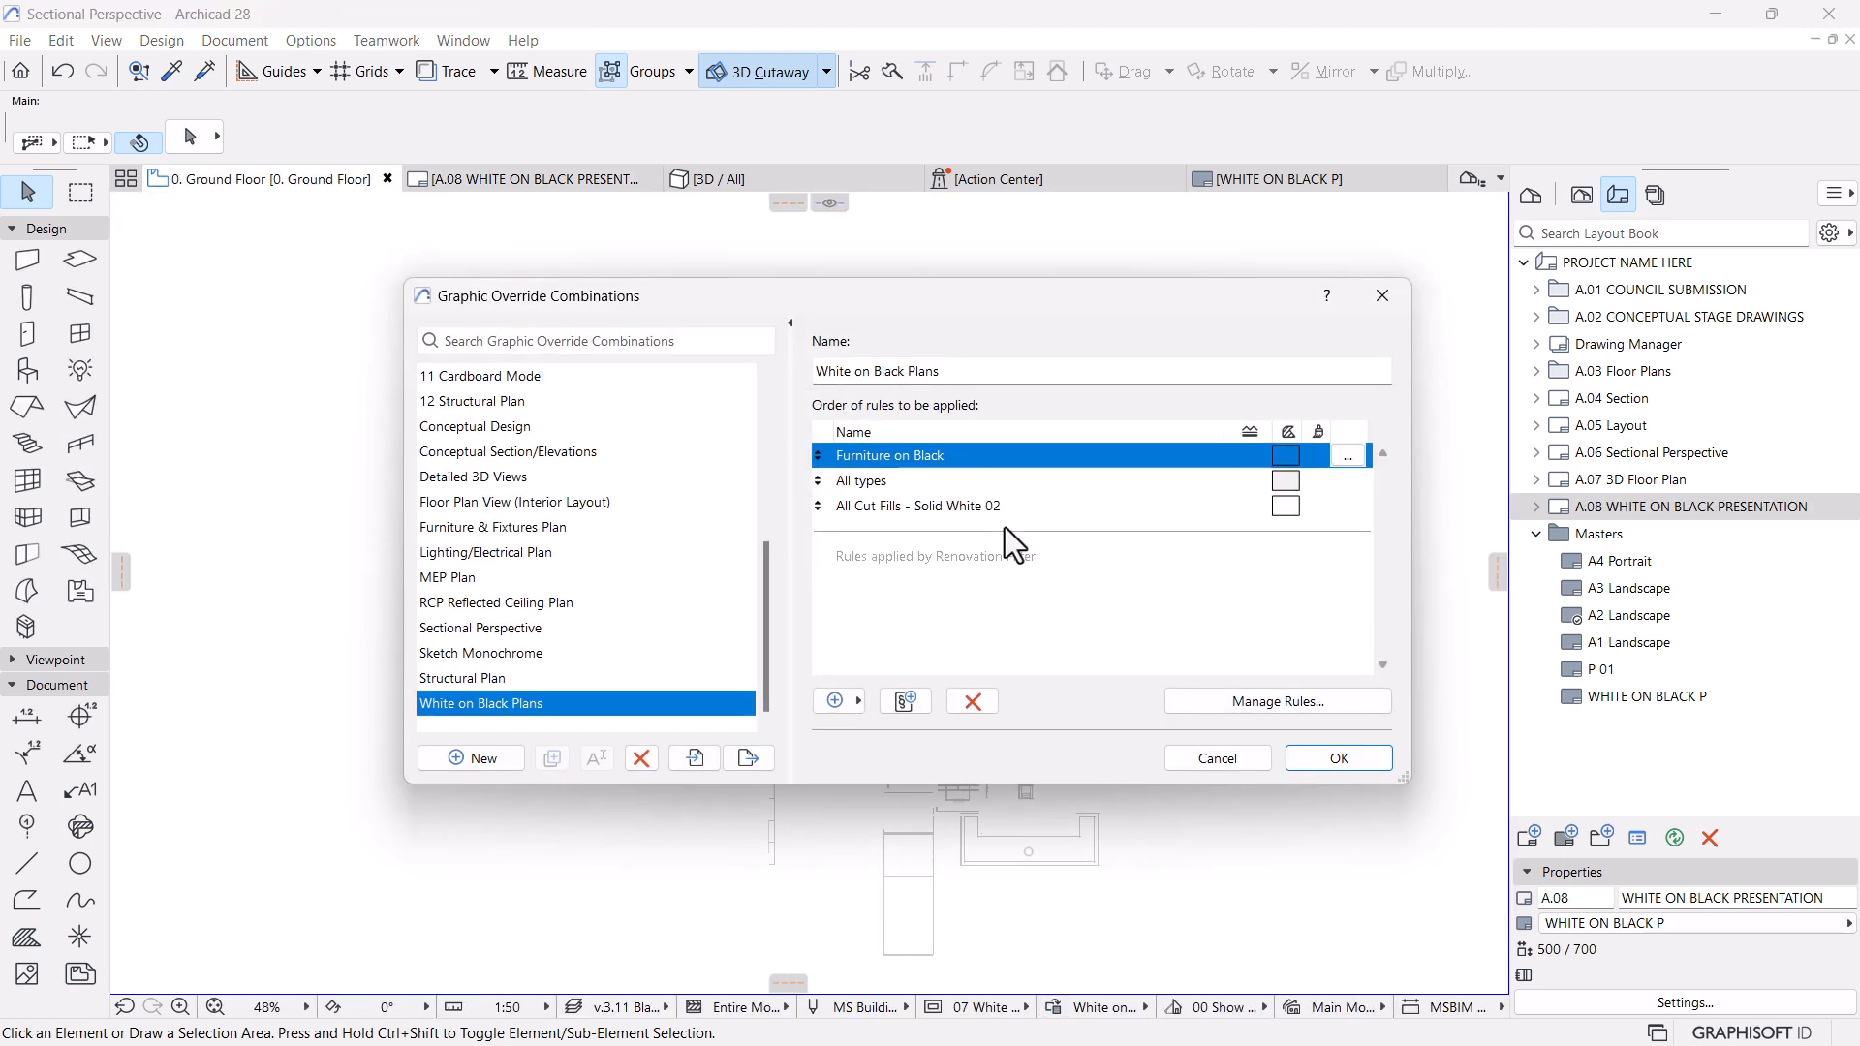
pyautogui.click(1347, 455)
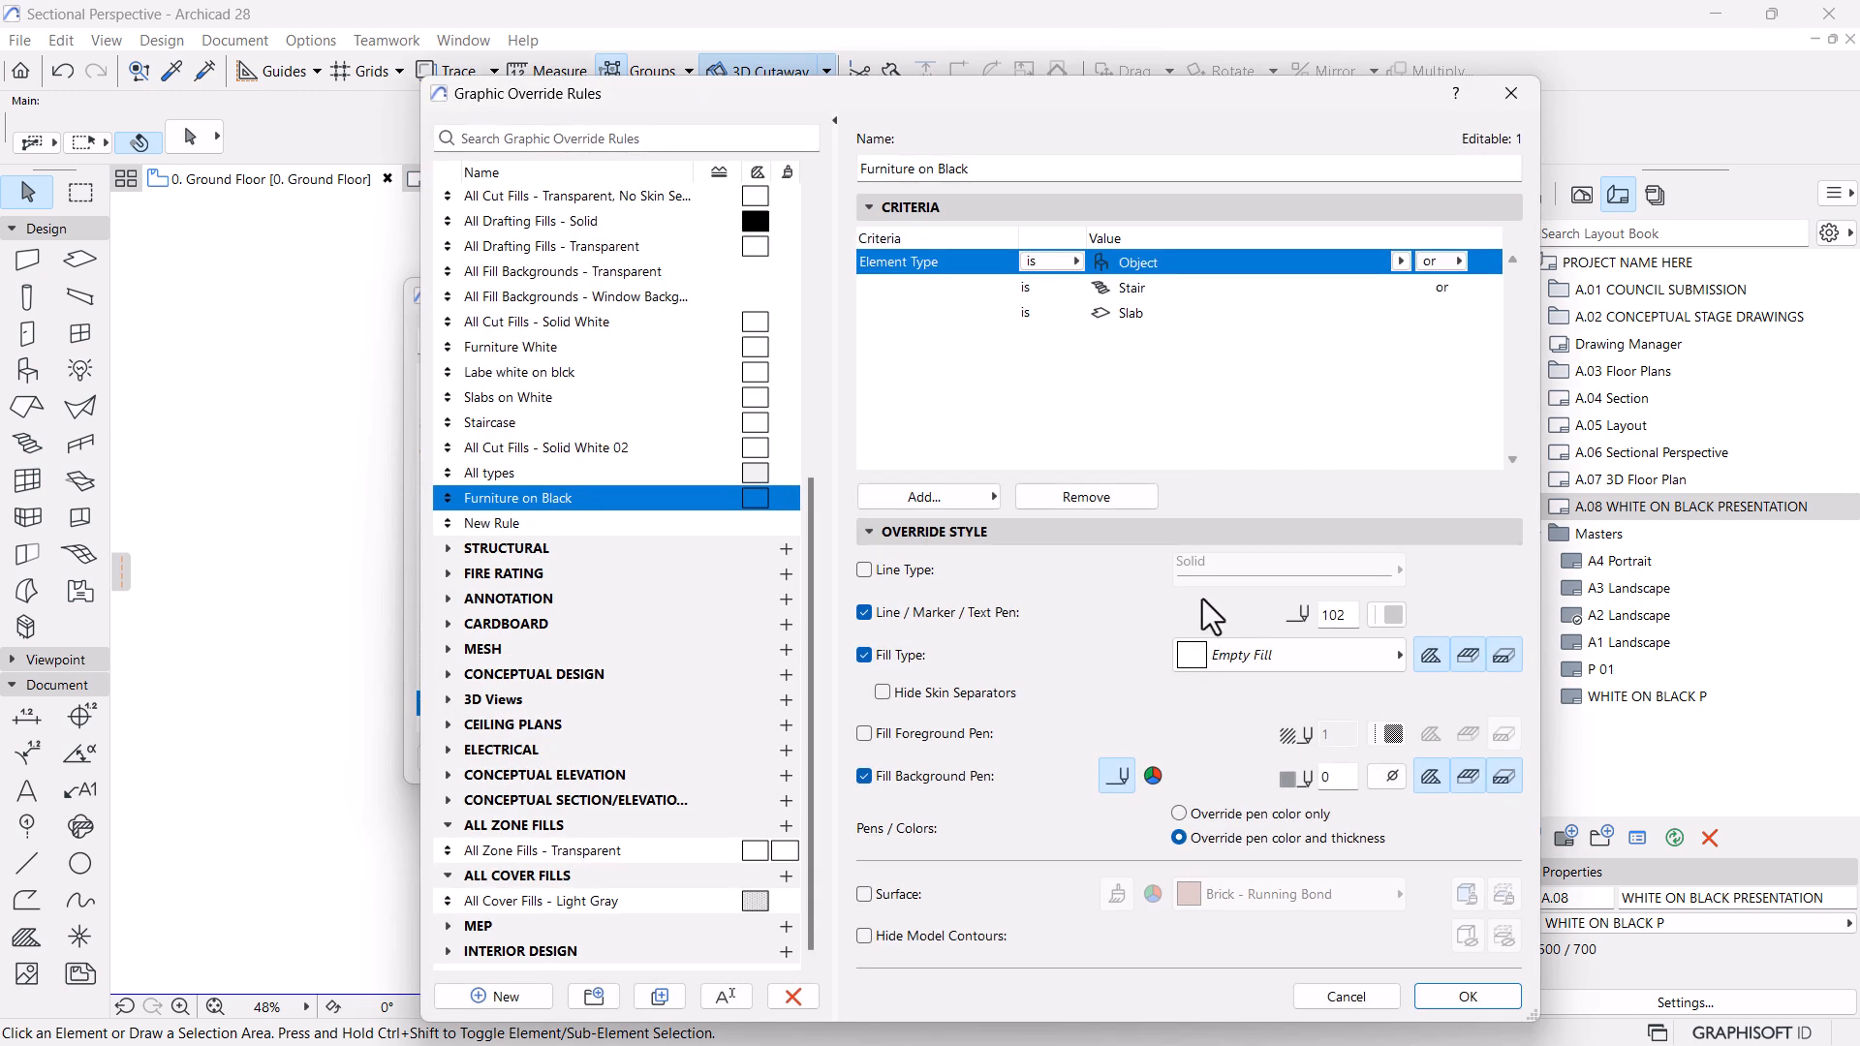
pyautogui.click(1392, 616)
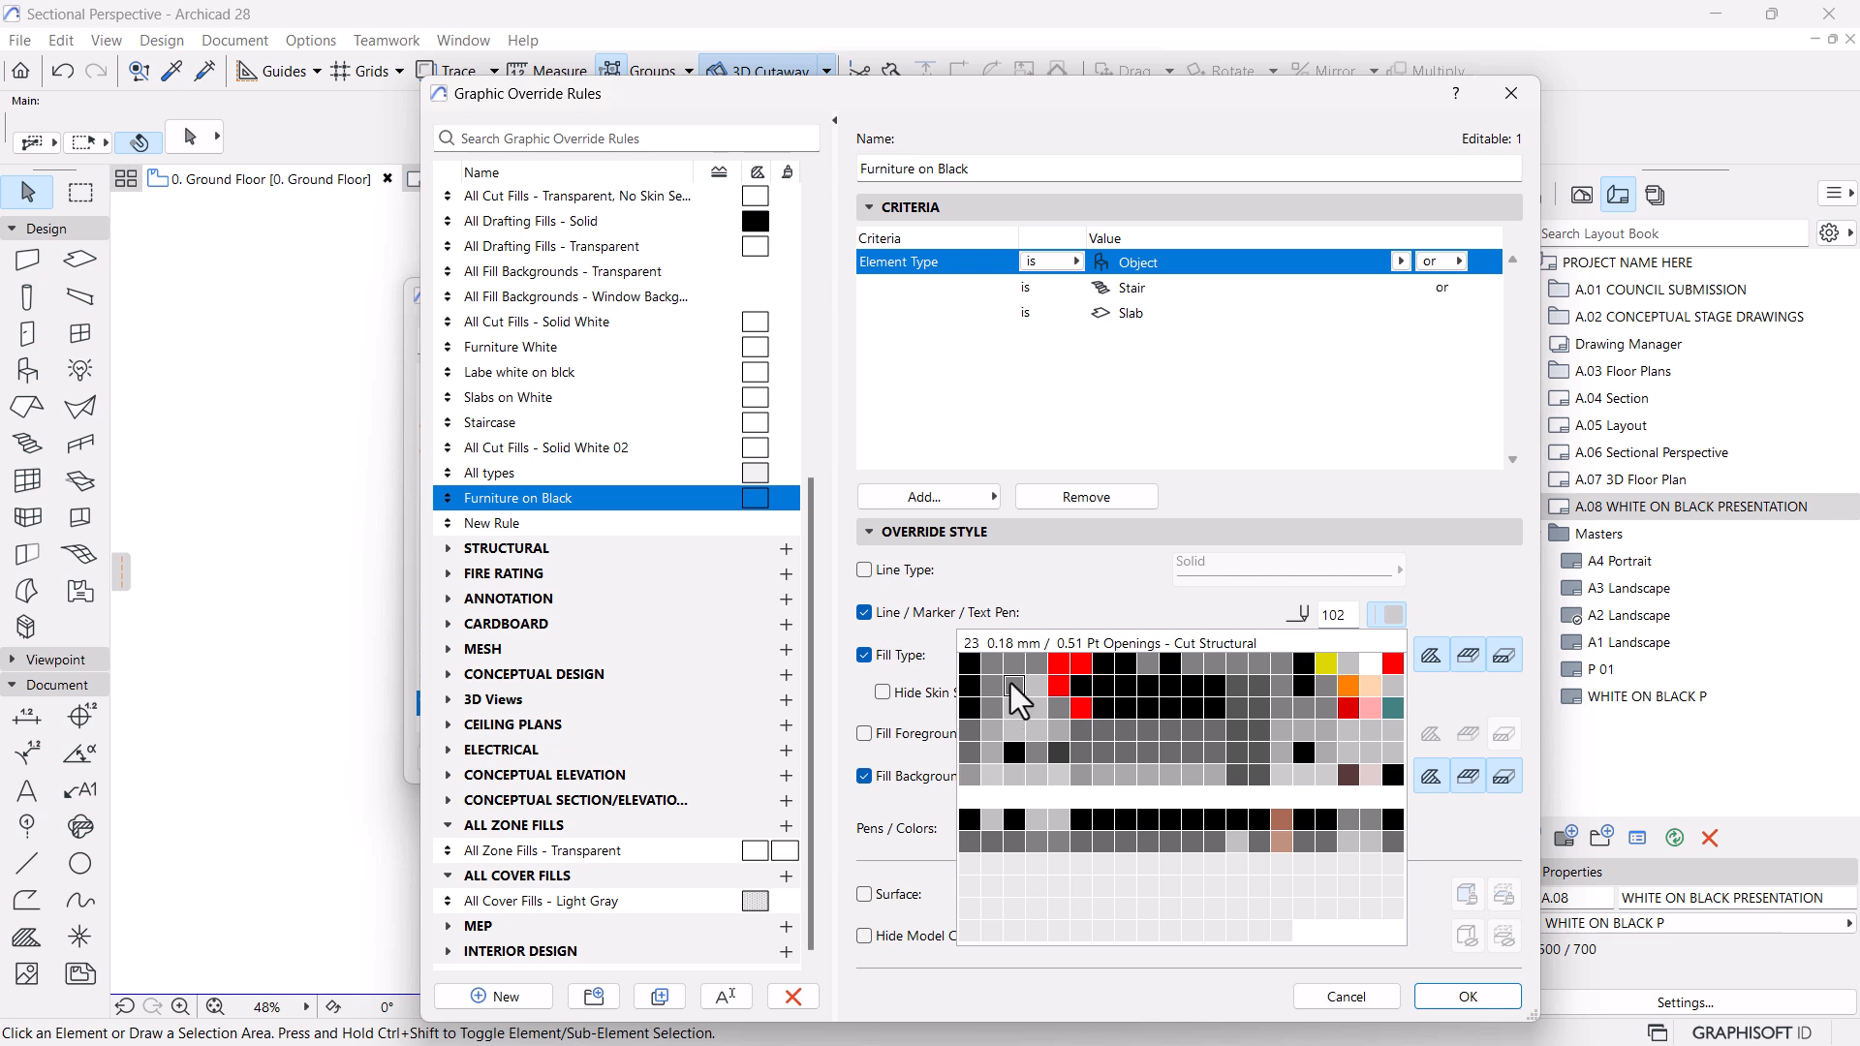
pyautogui.click(969, 841)
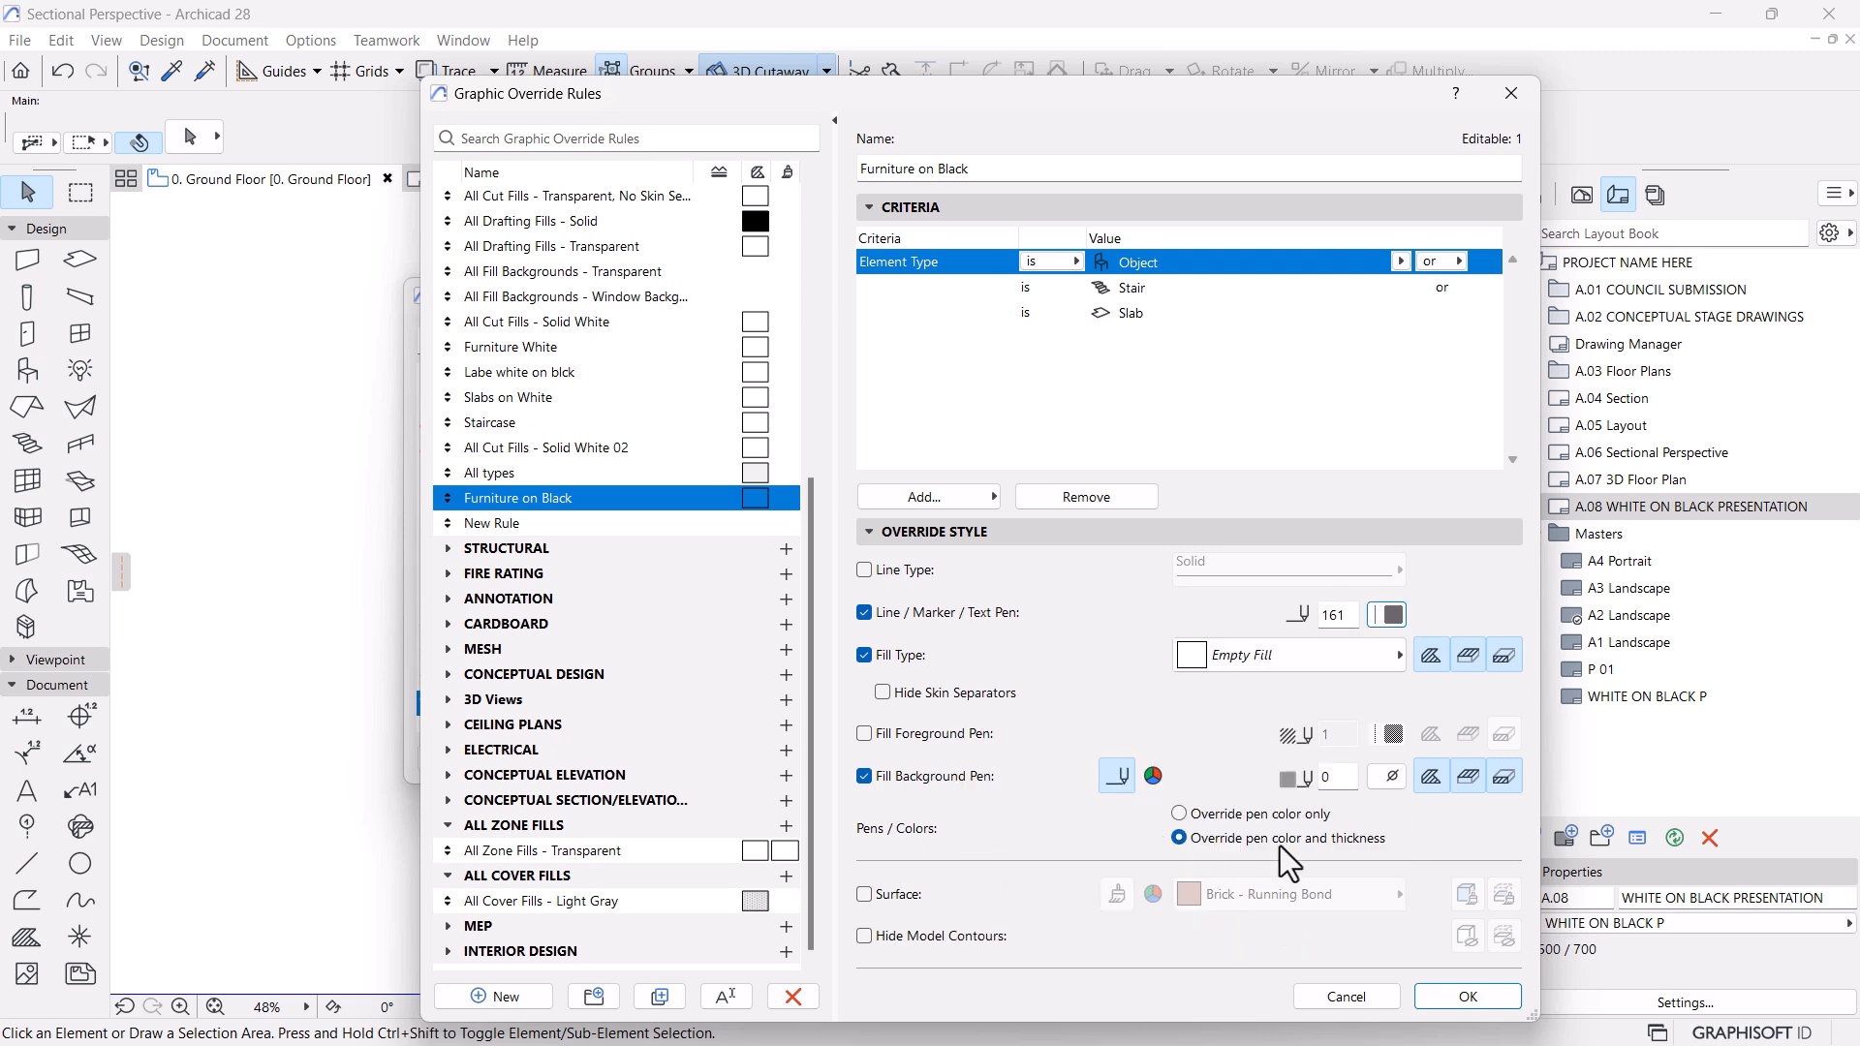
pyautogui.click(1437, 996)
pyautogui.click(1352, 766)
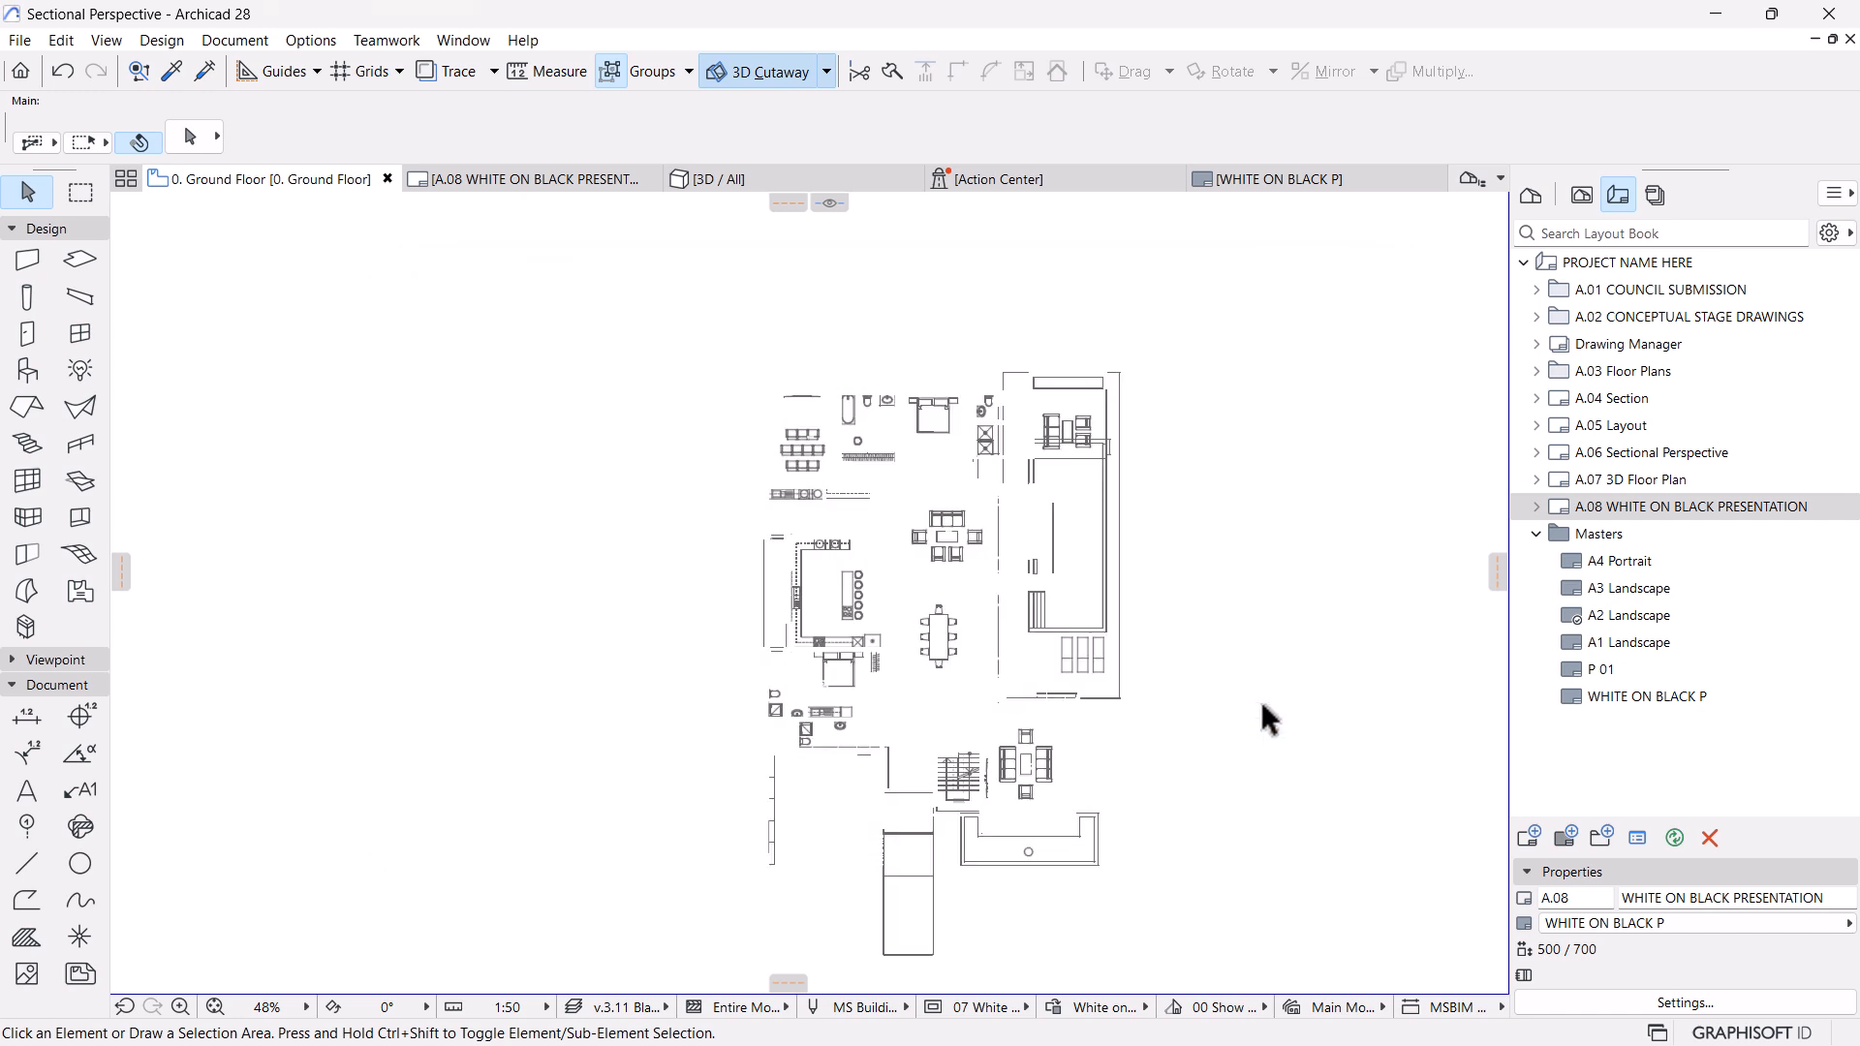
# Return to the A.08 WHITE ON BLACK PRESENTATION layout and examine the furniture, garage and striped paving line work up close
pyautogui.click(545, 180)
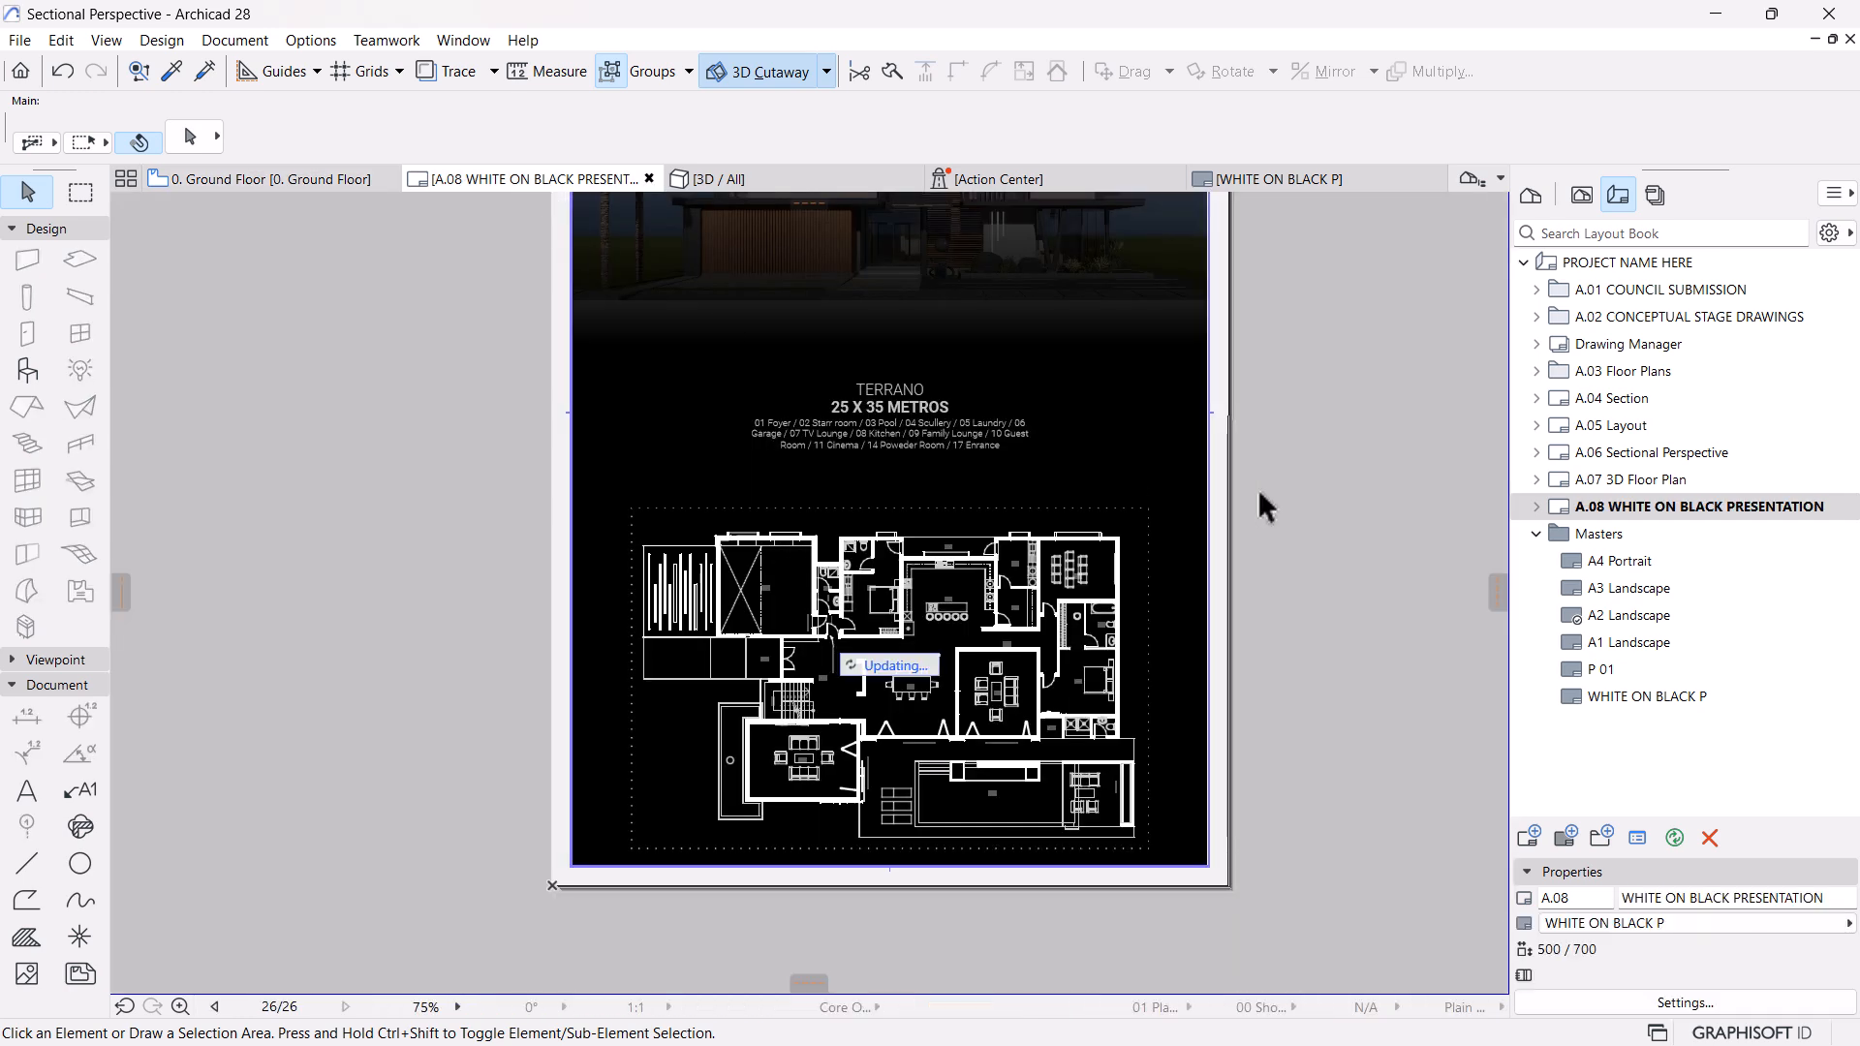
pyautogui.scroll(-2, 944, 567)
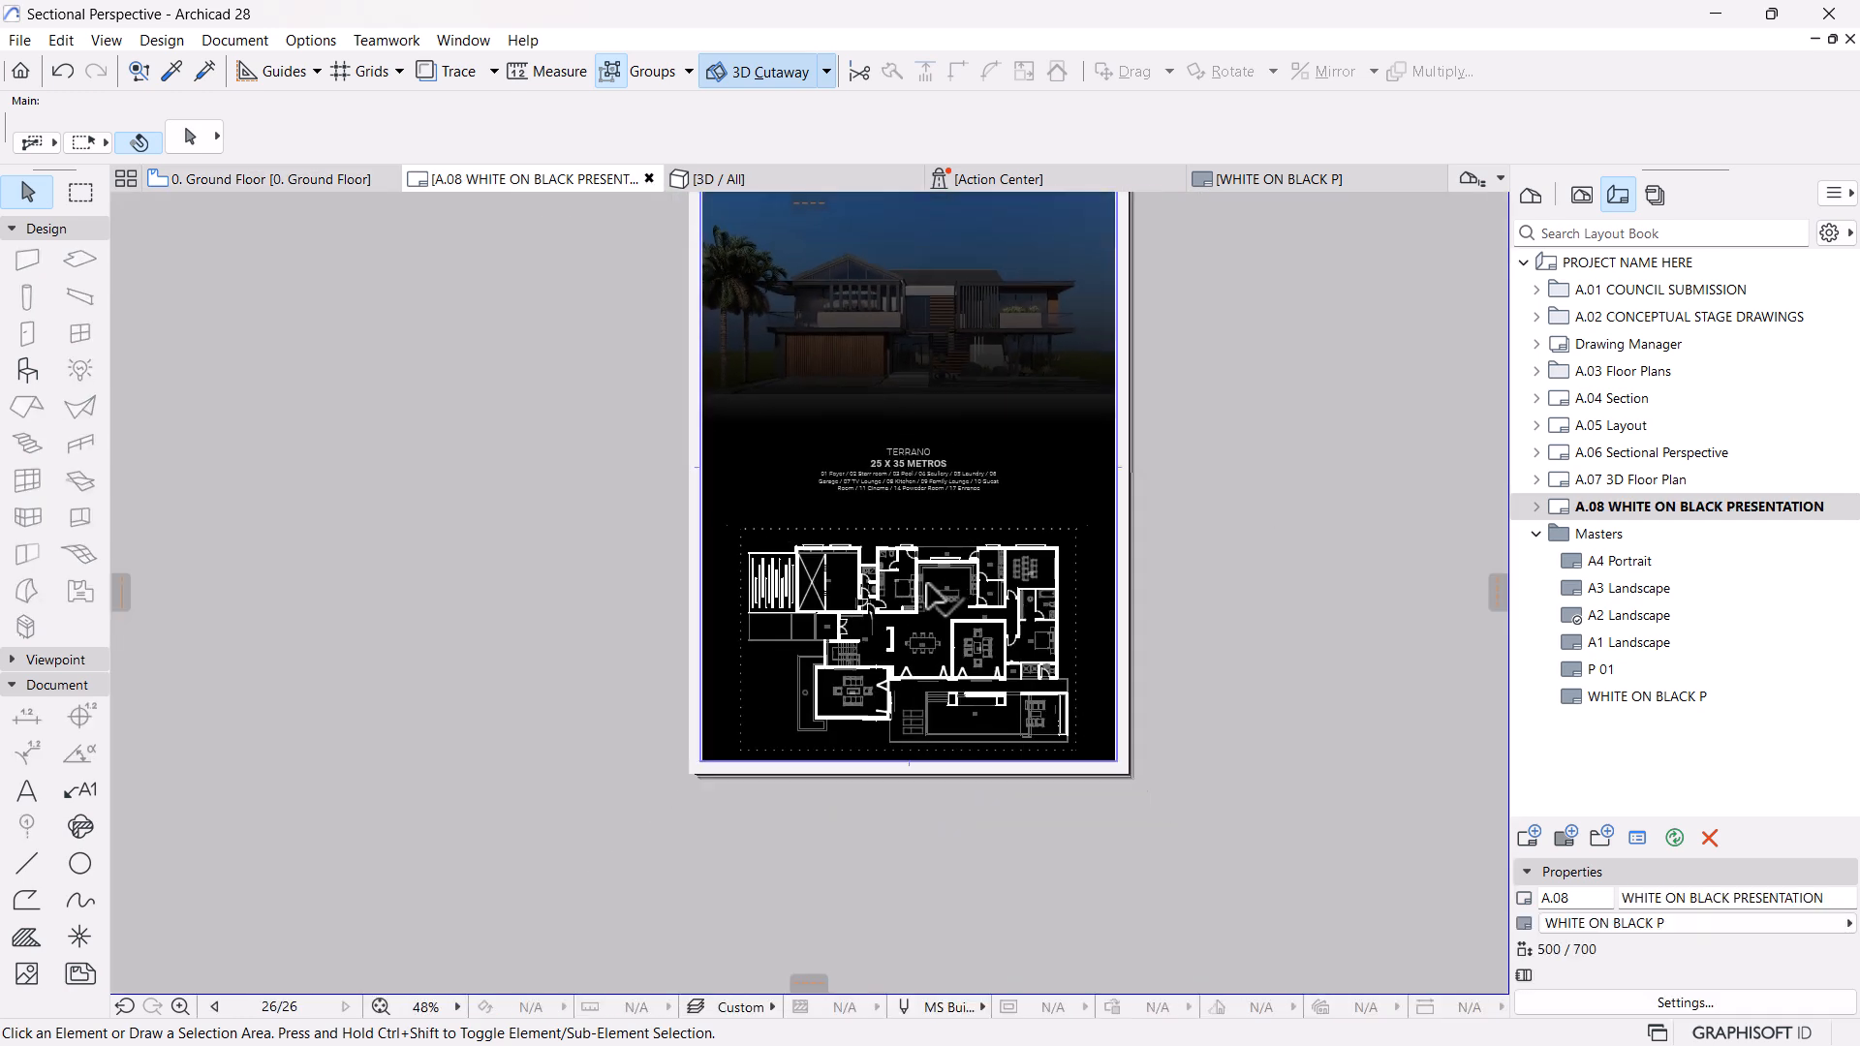
pyautogui.scroll(4, 933, 590)
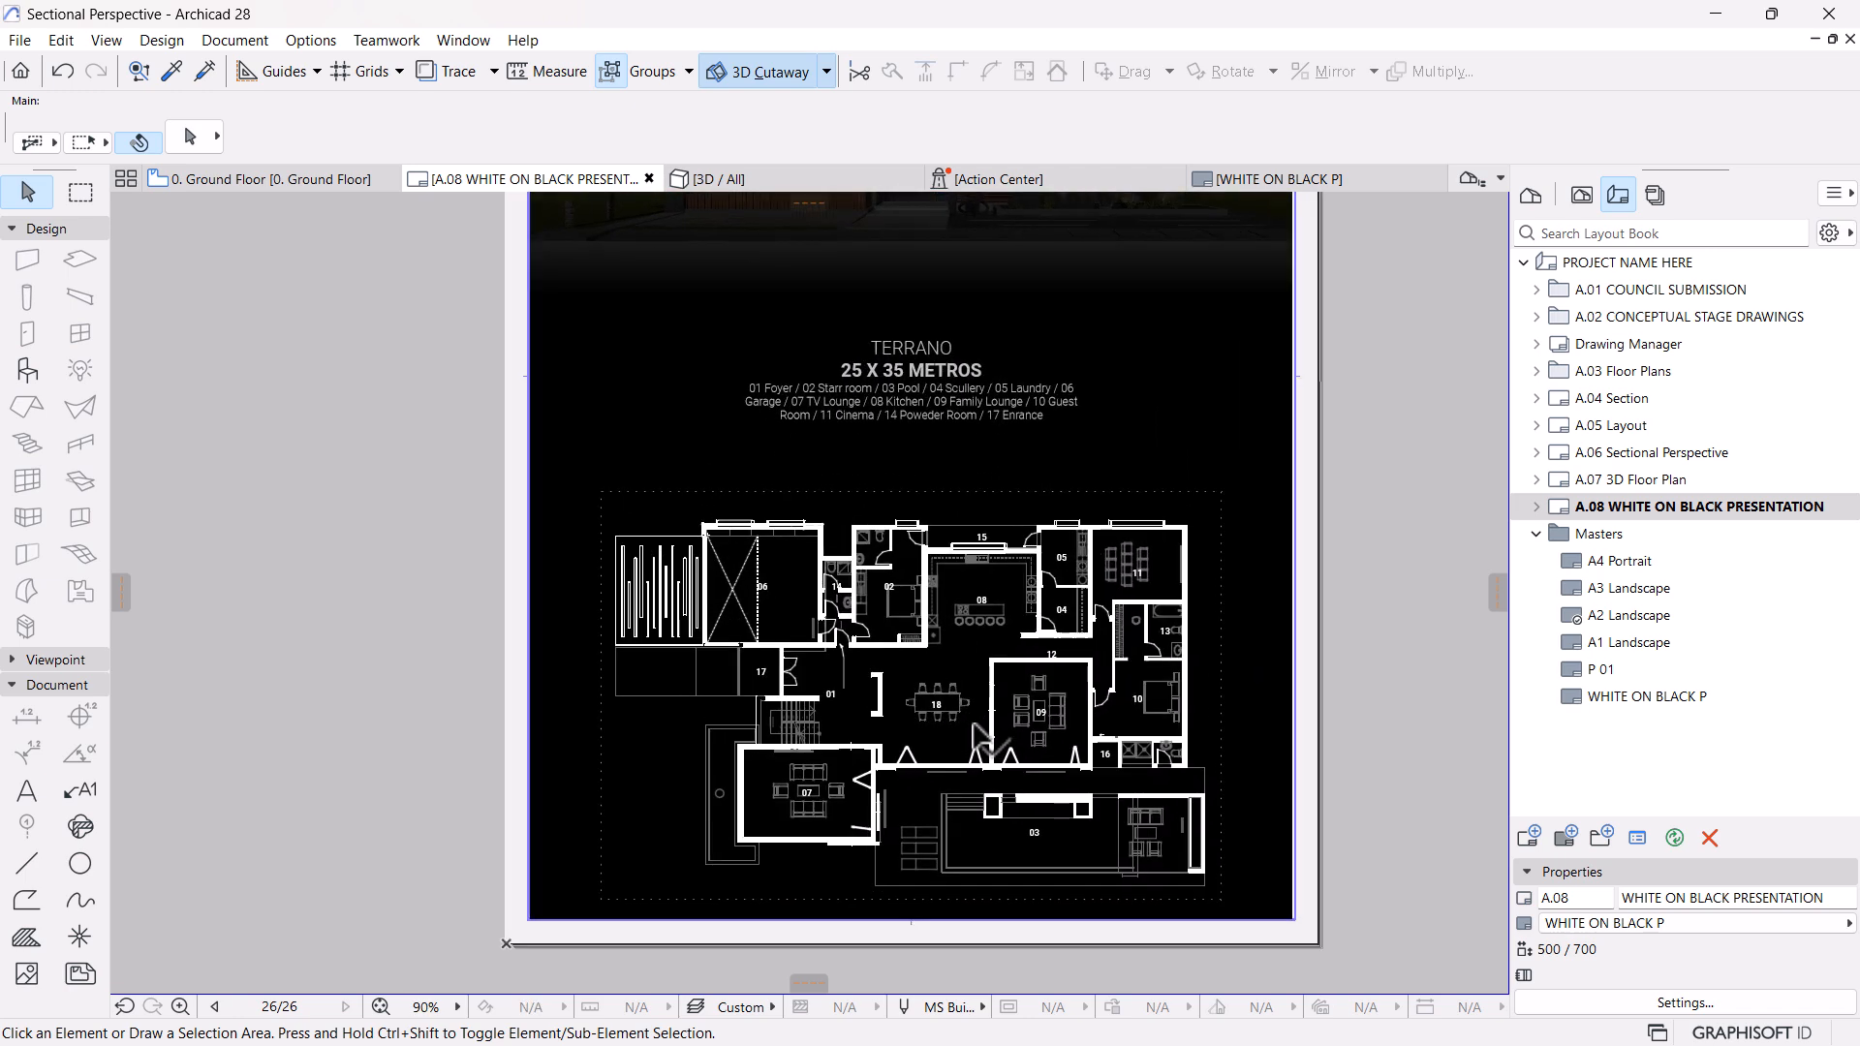
pyautogui.scroll(1, 984, 746)
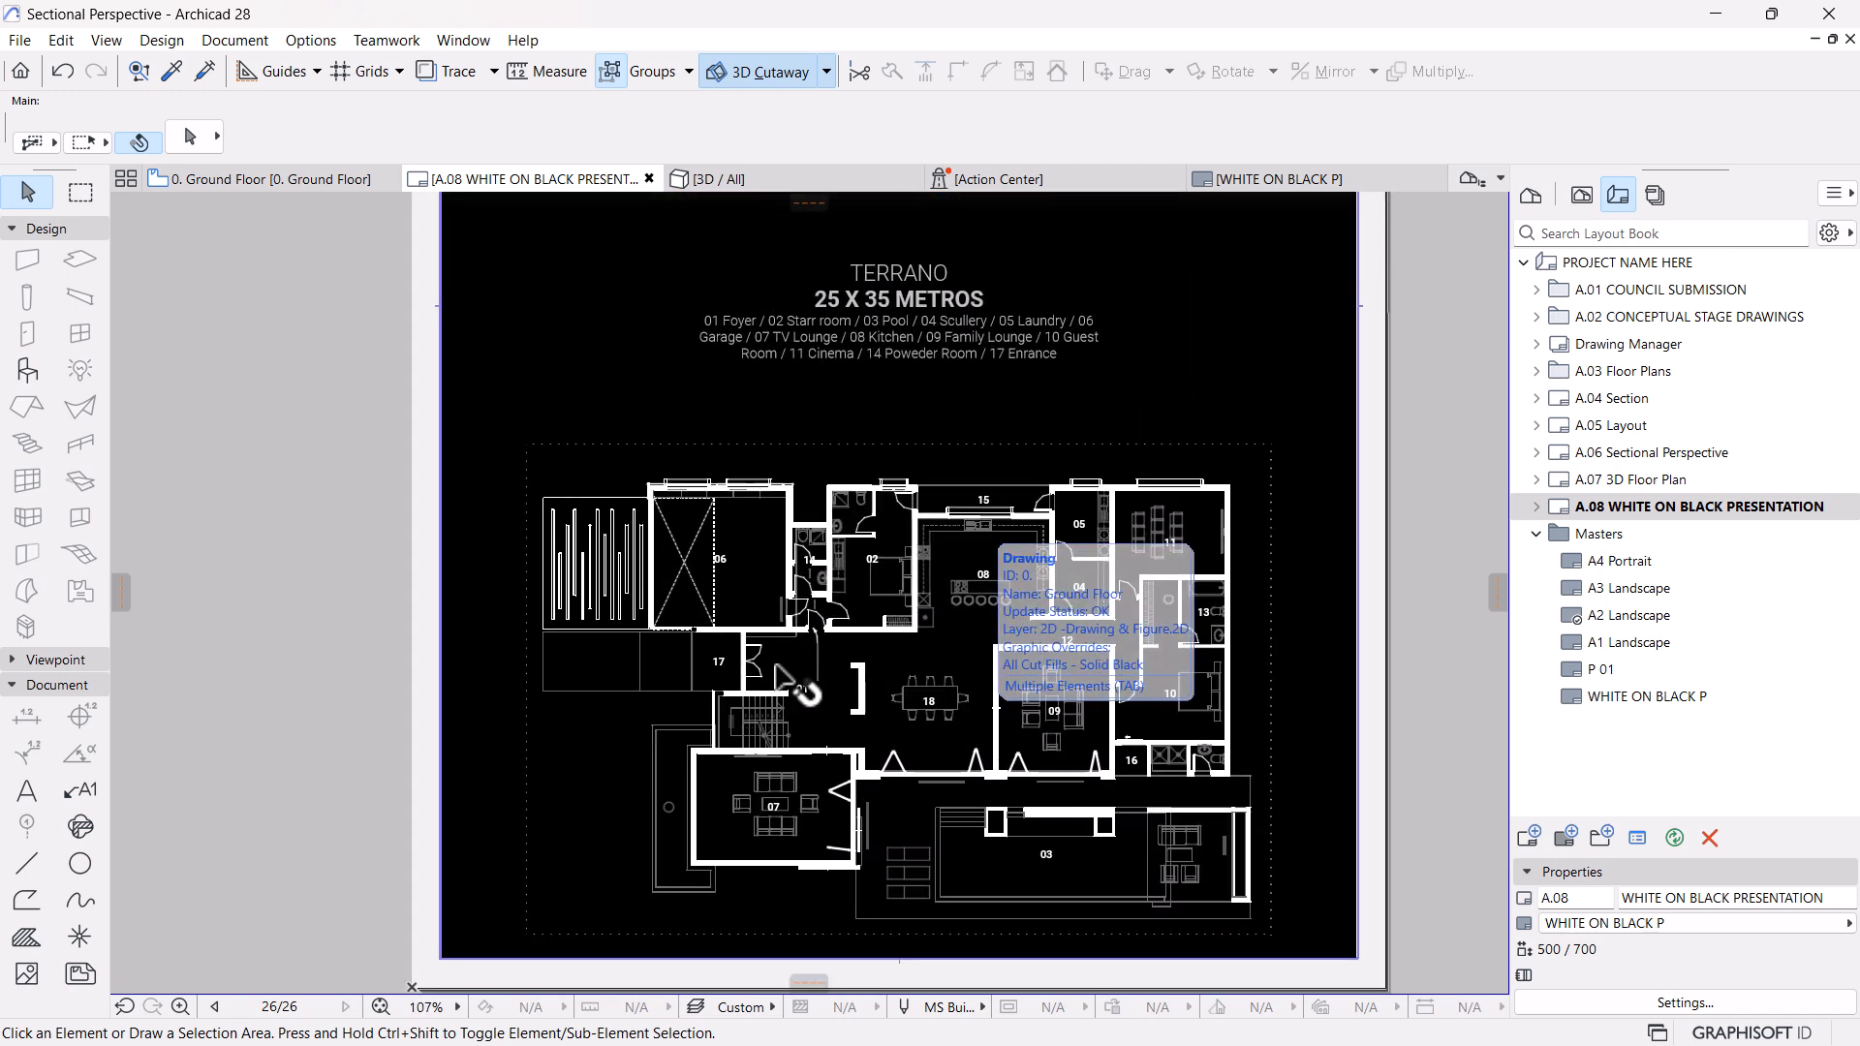
pyautogui.scroll(6, 606, 586)
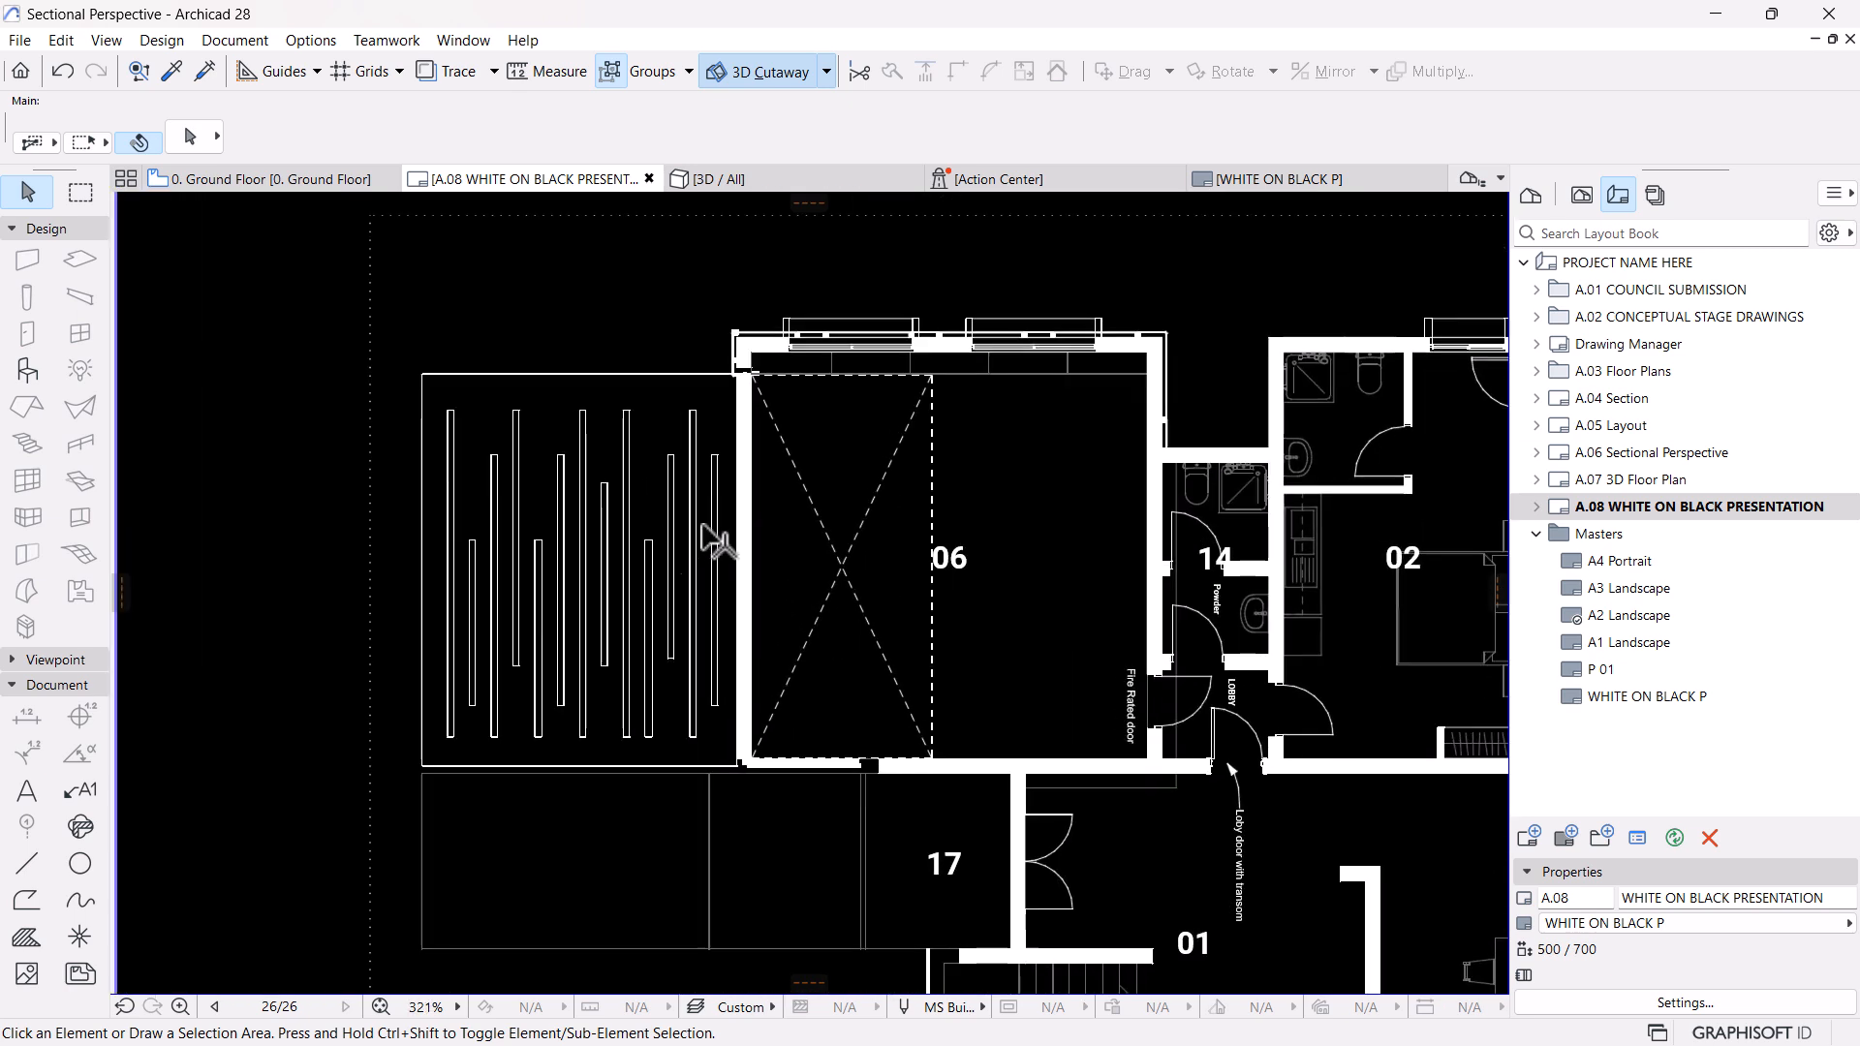
pyautogui.scroll(-4, 624, 524)
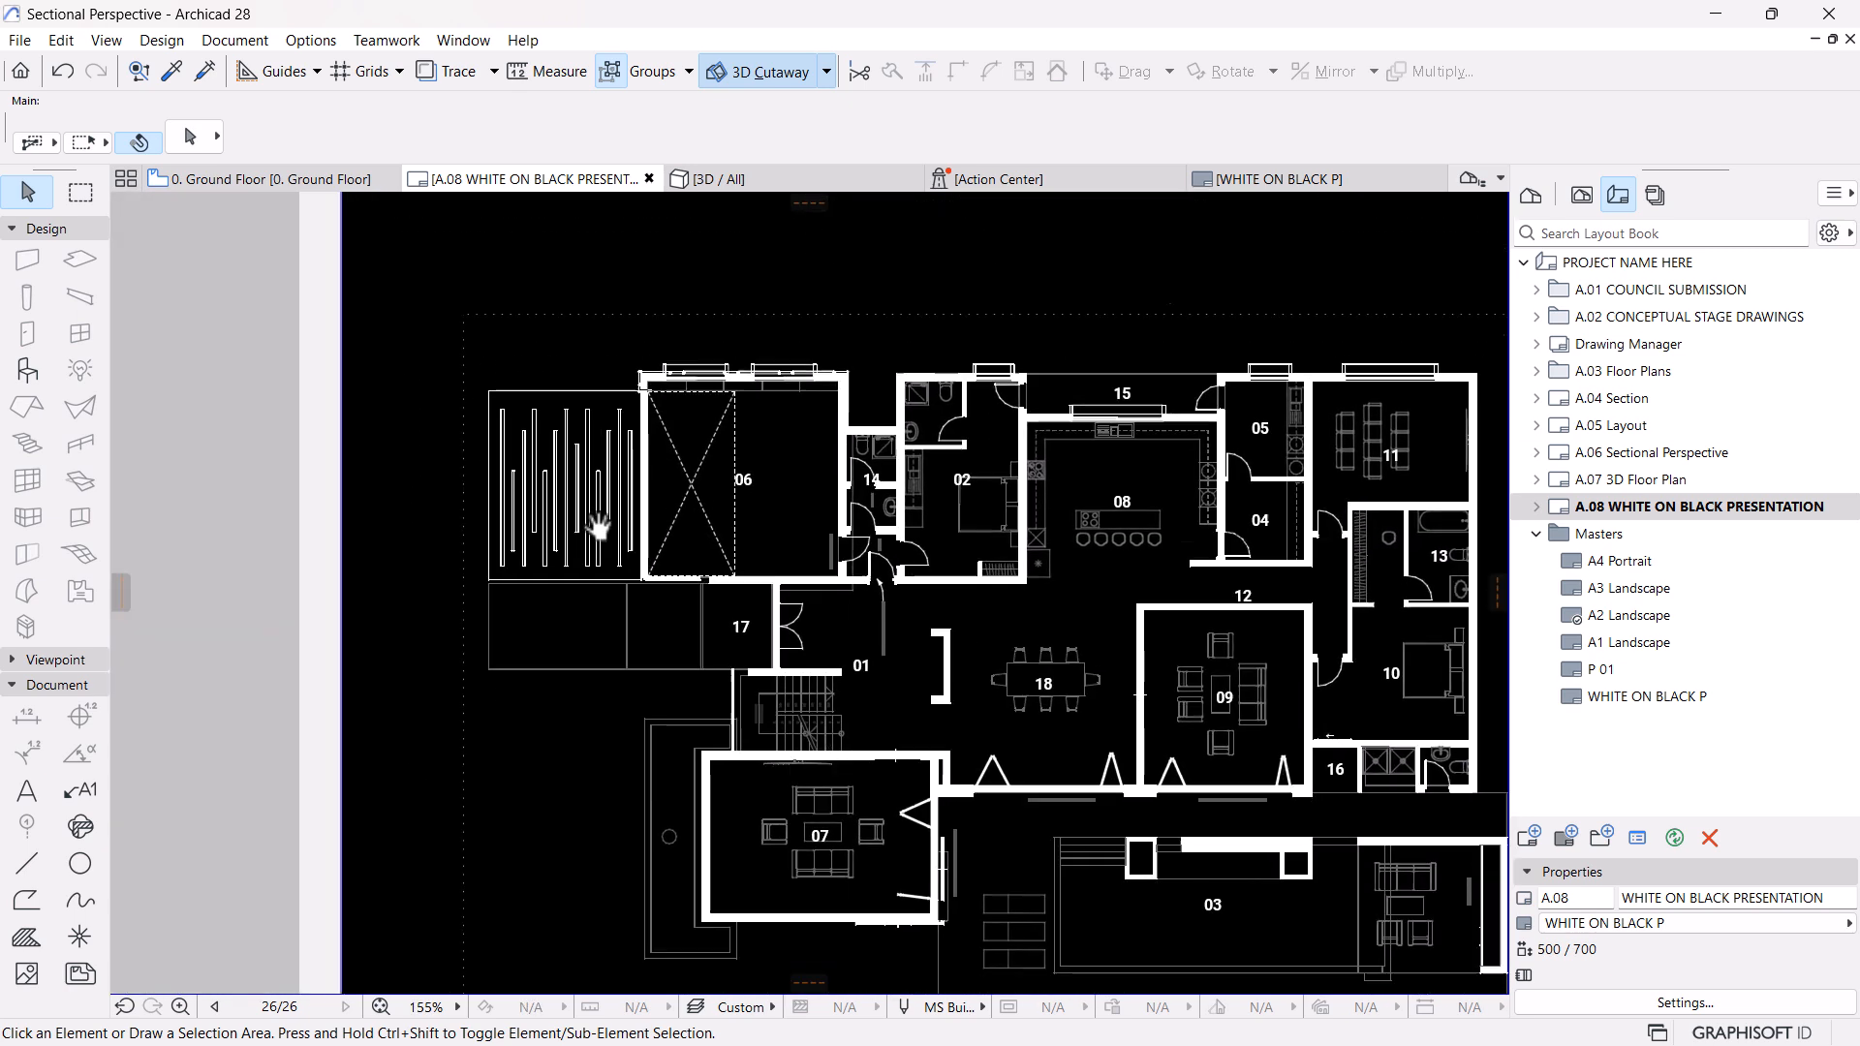
pyautogui.moveTo(1272, 551); pyautogui.dragTo(1128, 504, button='middle')
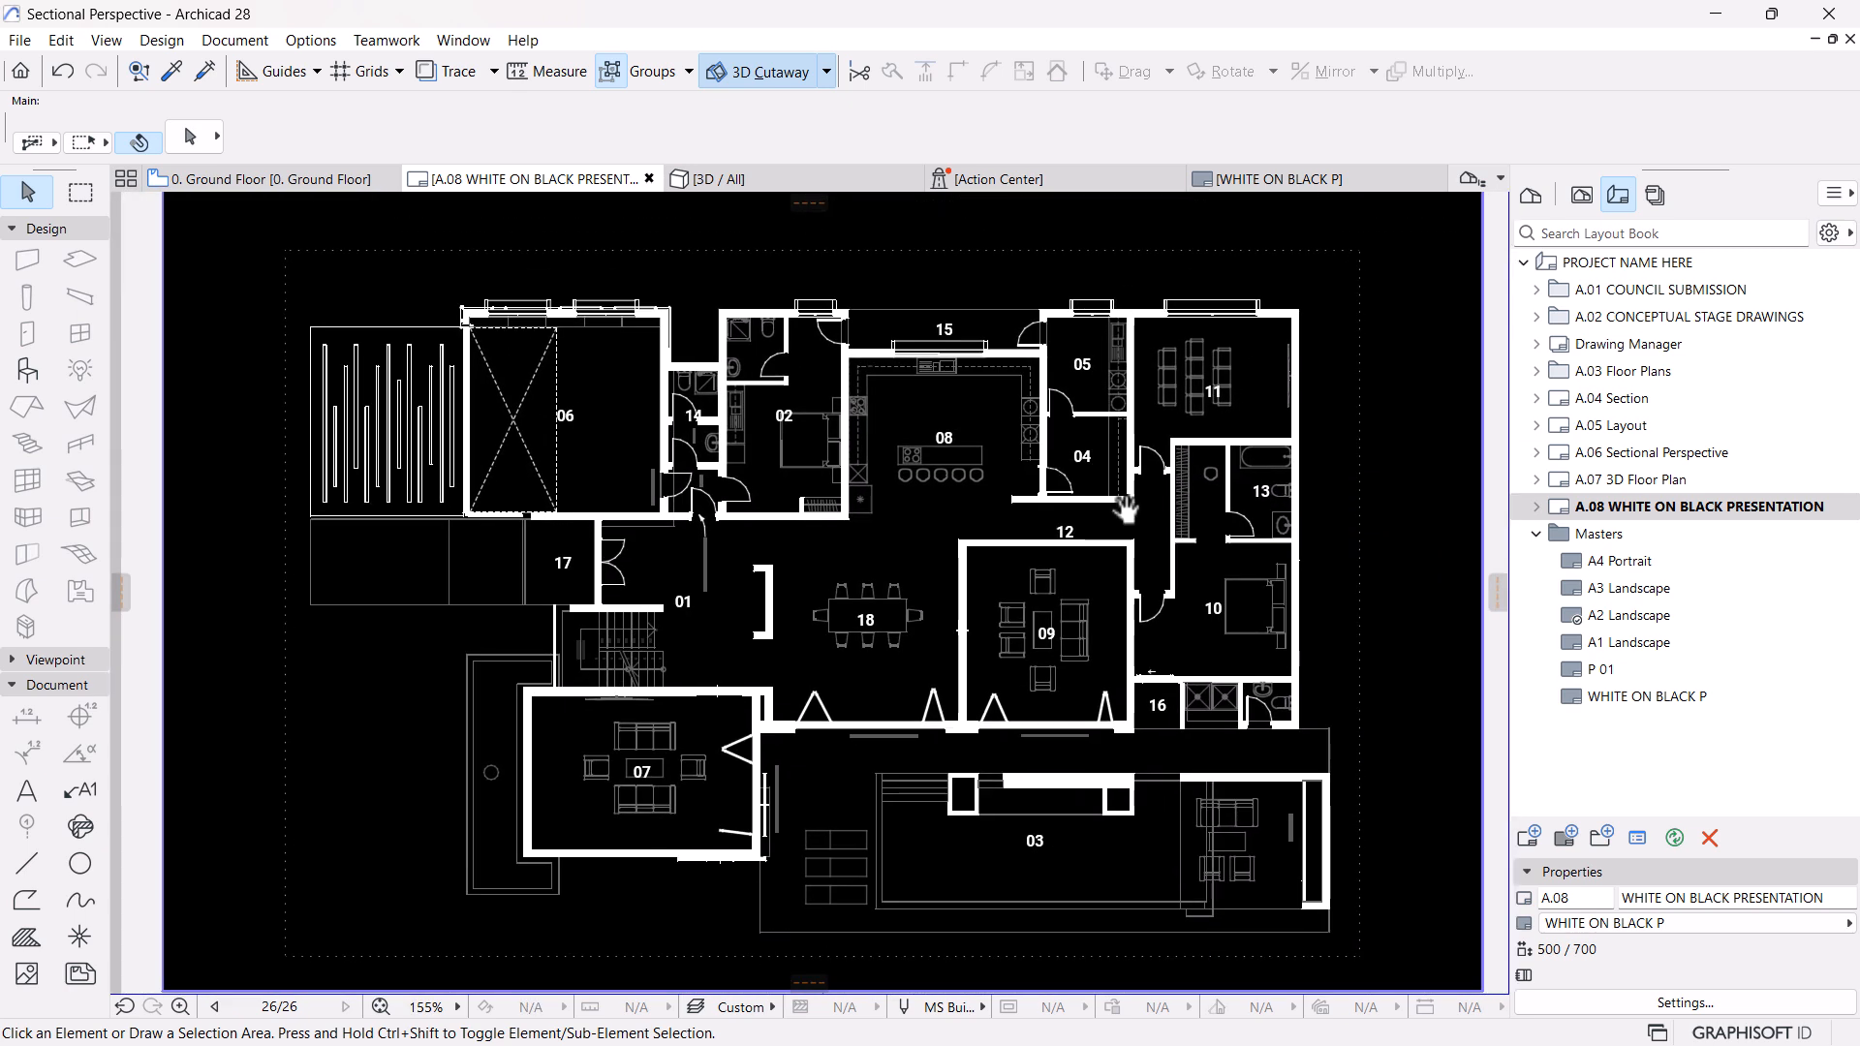
pyautogui.scroll(1, 494, 358)
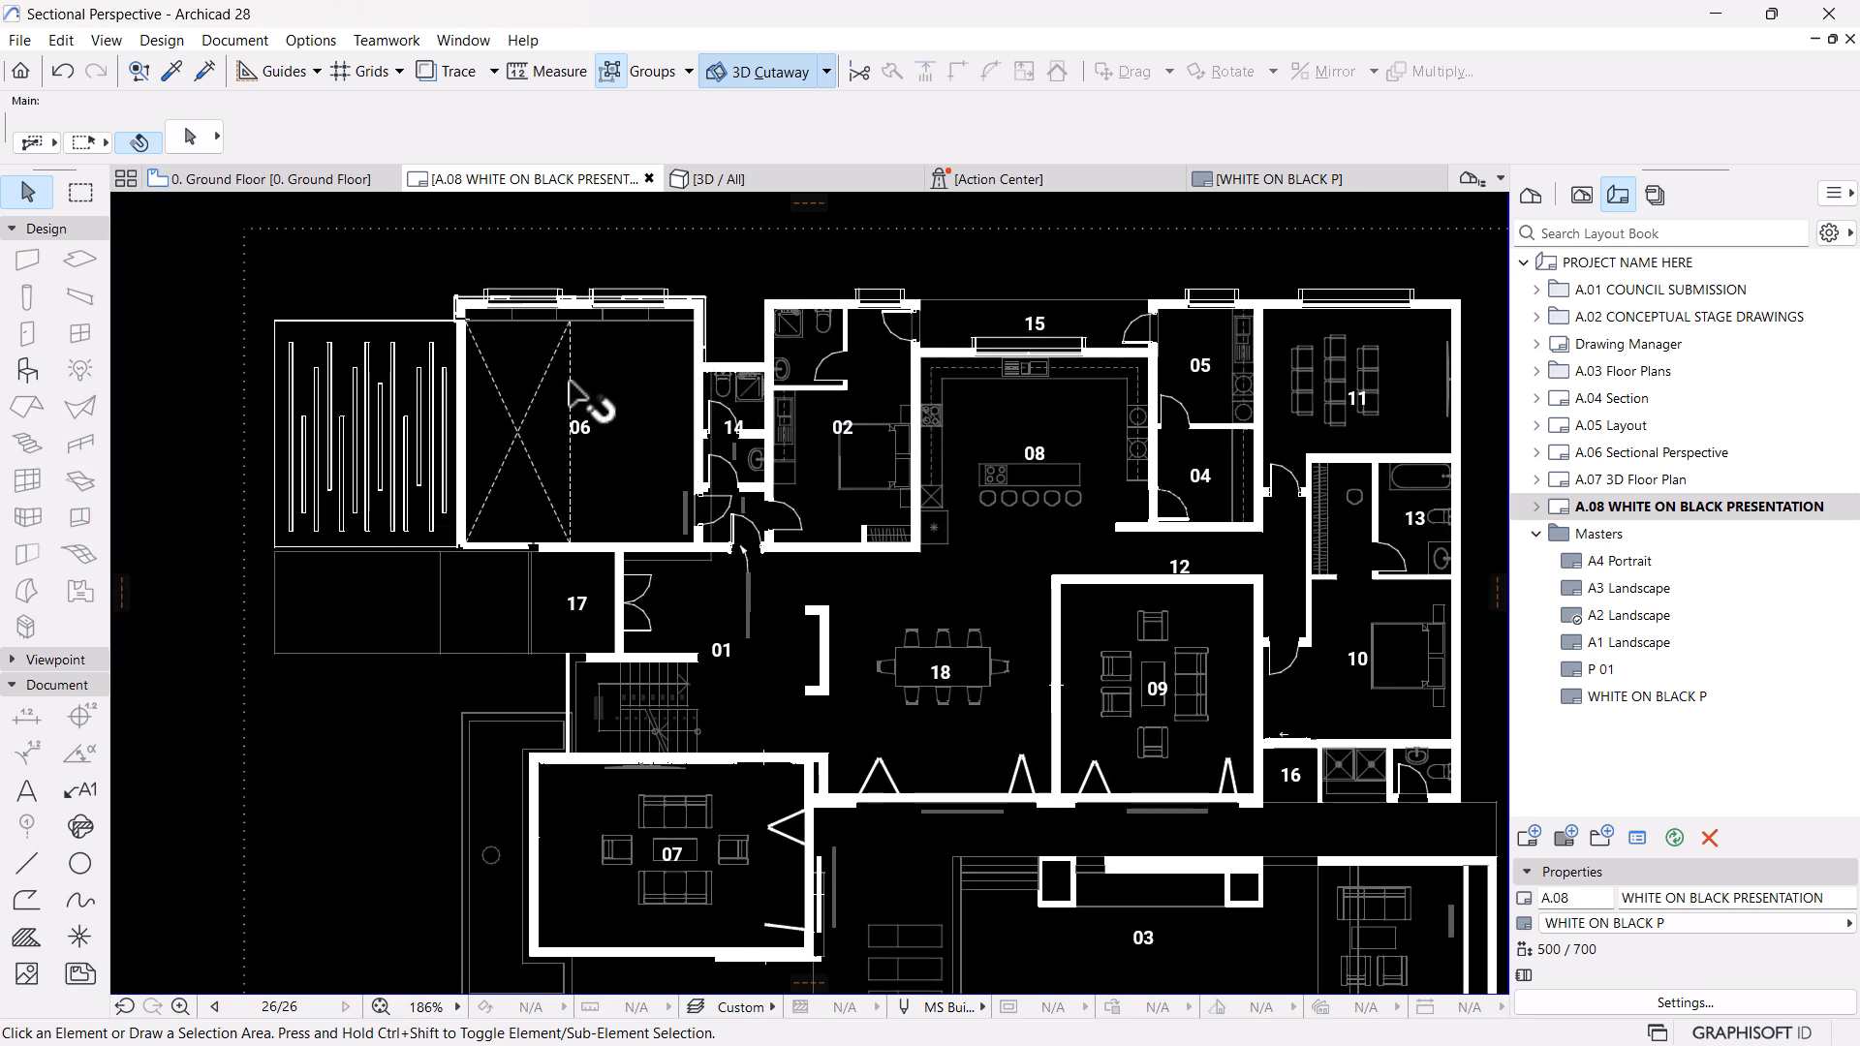
pyautogui.moveTo(518, 397); pyautogui.dragTo(713, 424, button='middle')
pyautogui.scroll(1, 712, 456)
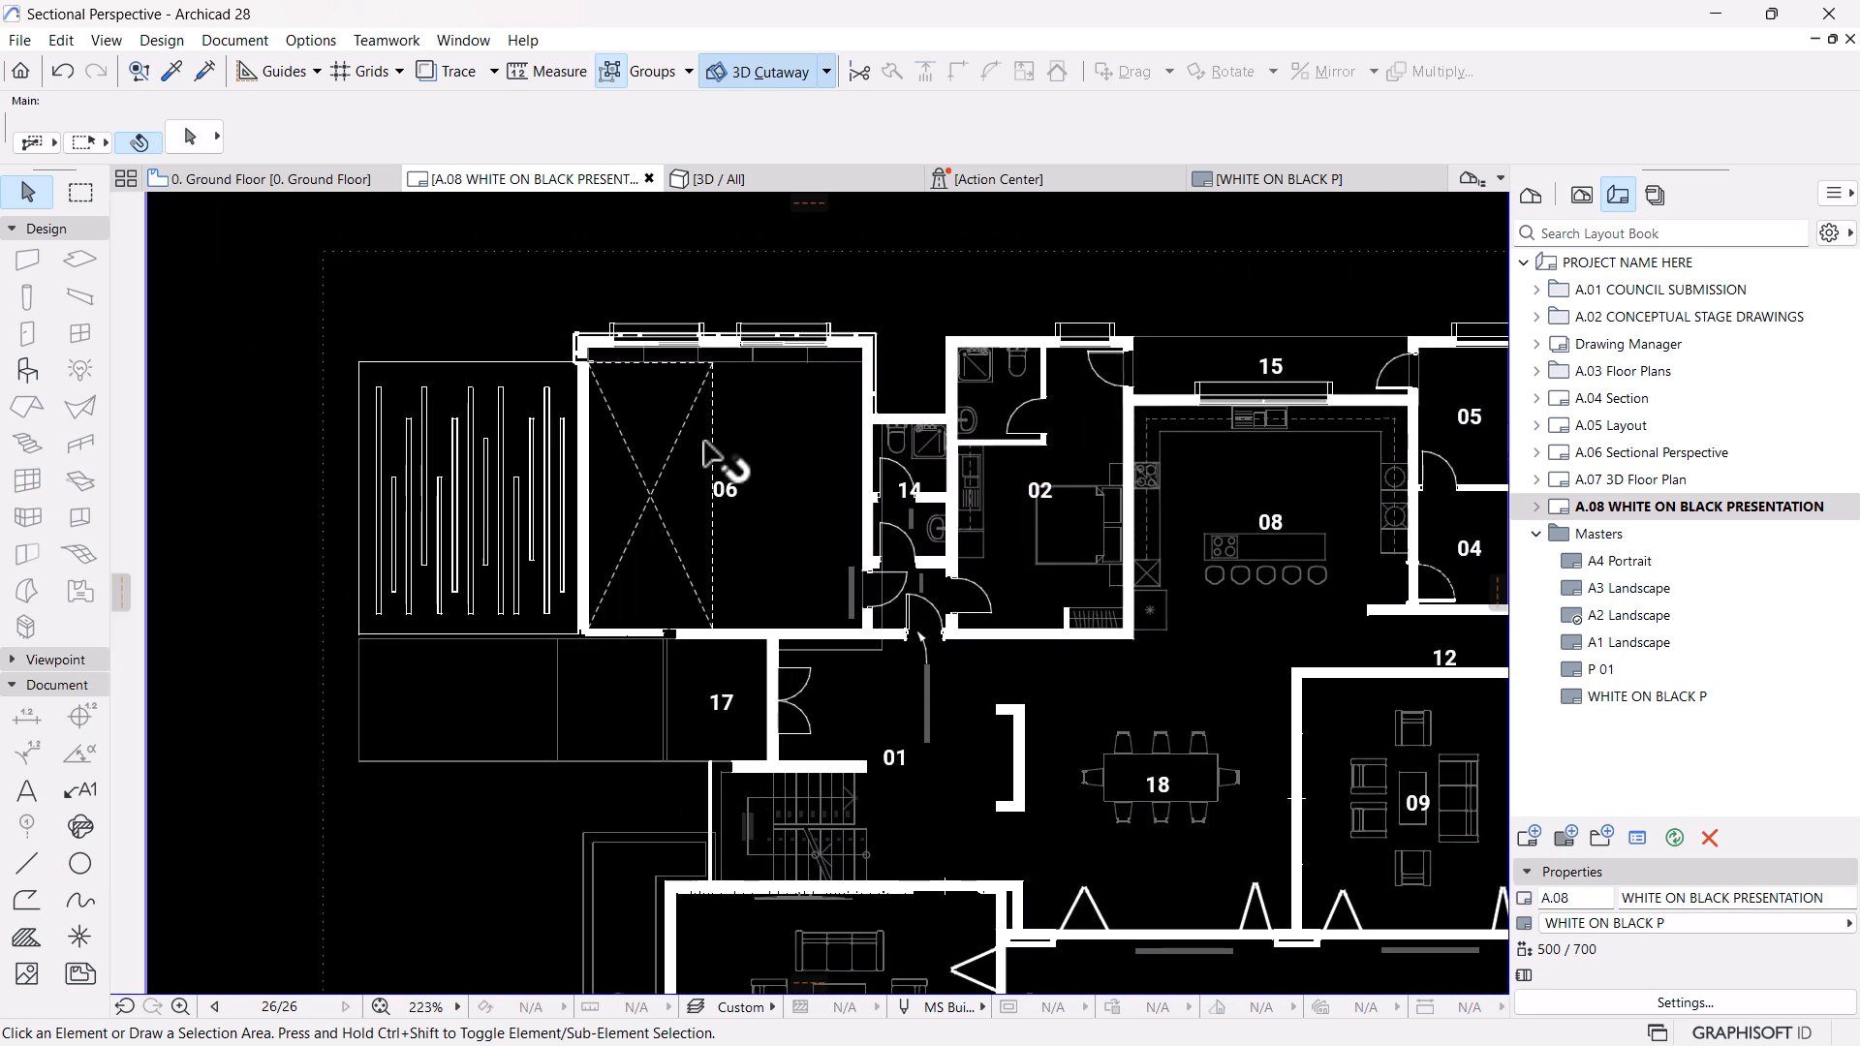
pyautogui.scroll(1, 726, 352)
pyautogui.scroll(-3, 831, 436)
# On the Ground Floor plan, select the striped site elements outside the garage to identify their element type
pyautogui.click(288, 182)
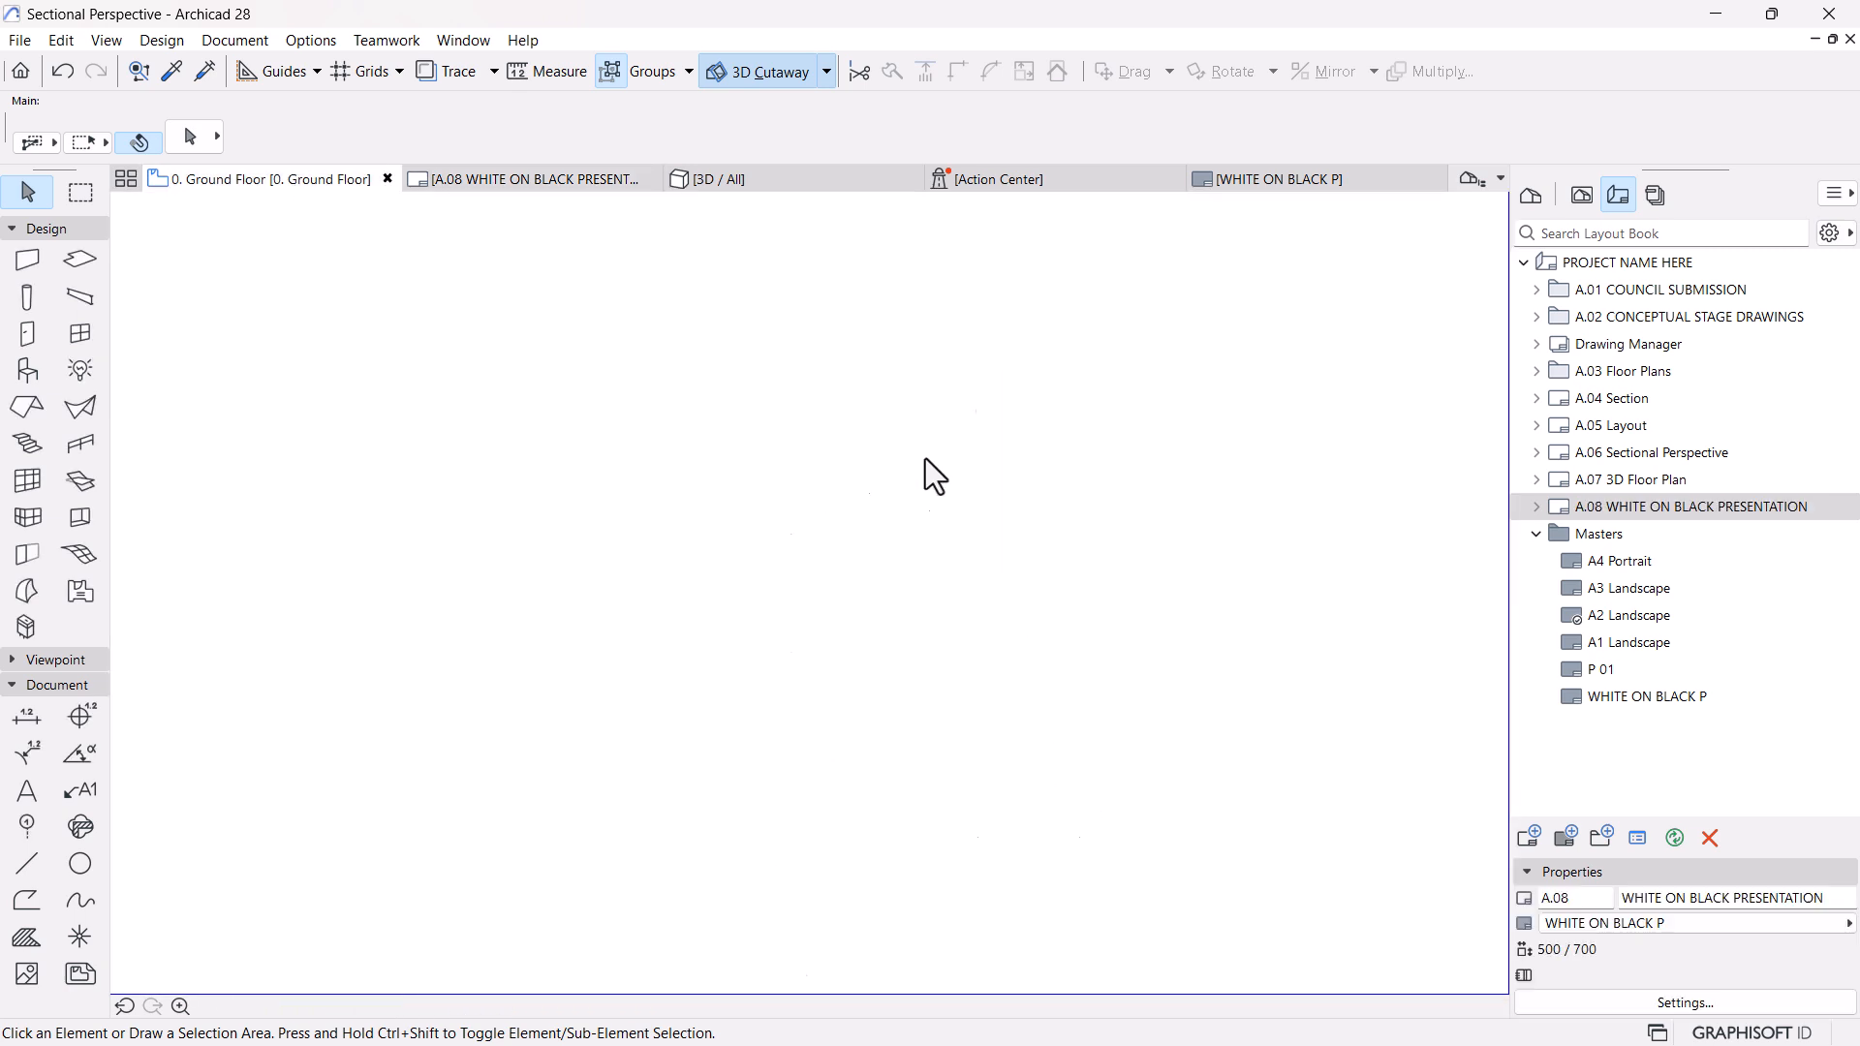
pyautogui.moveTo(884, 695); pyautogui.dragTo(899, 554, button='middle')
pyautogui.scroll(3, 872, 802)
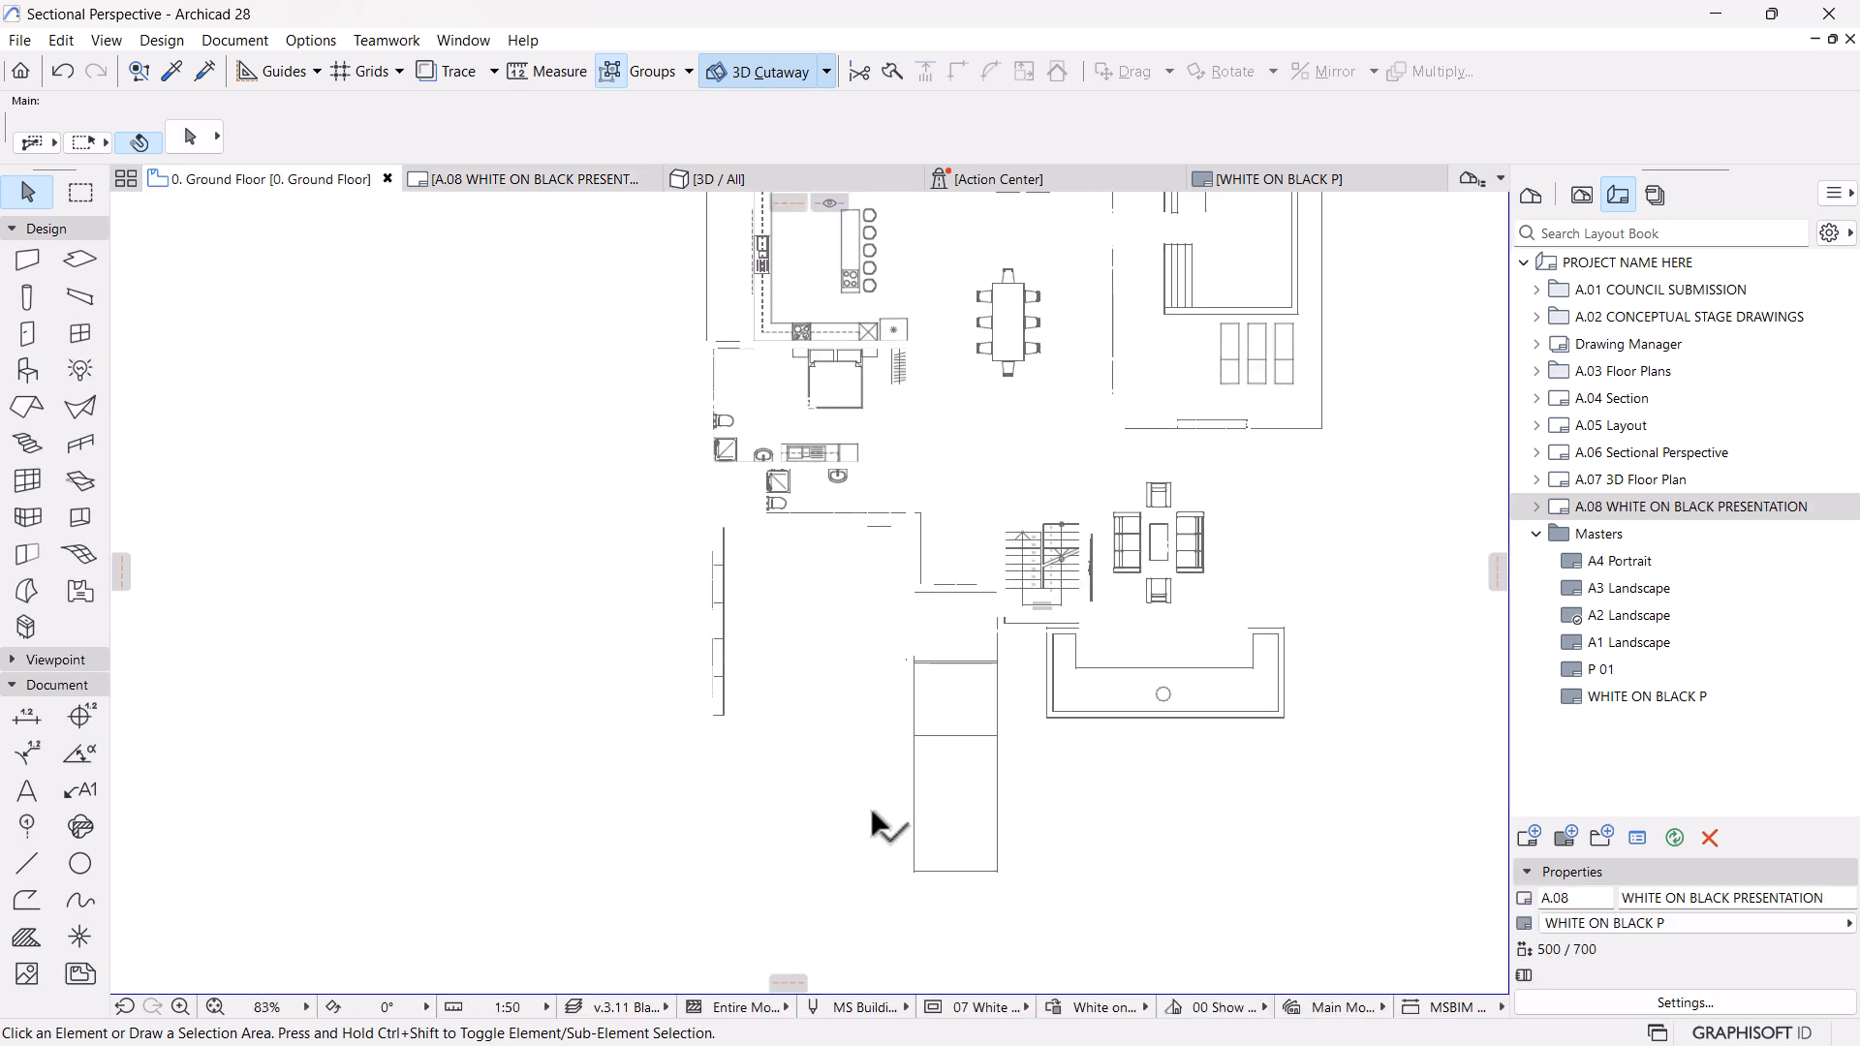
pyautogui.scroll(-2, 982, 837)
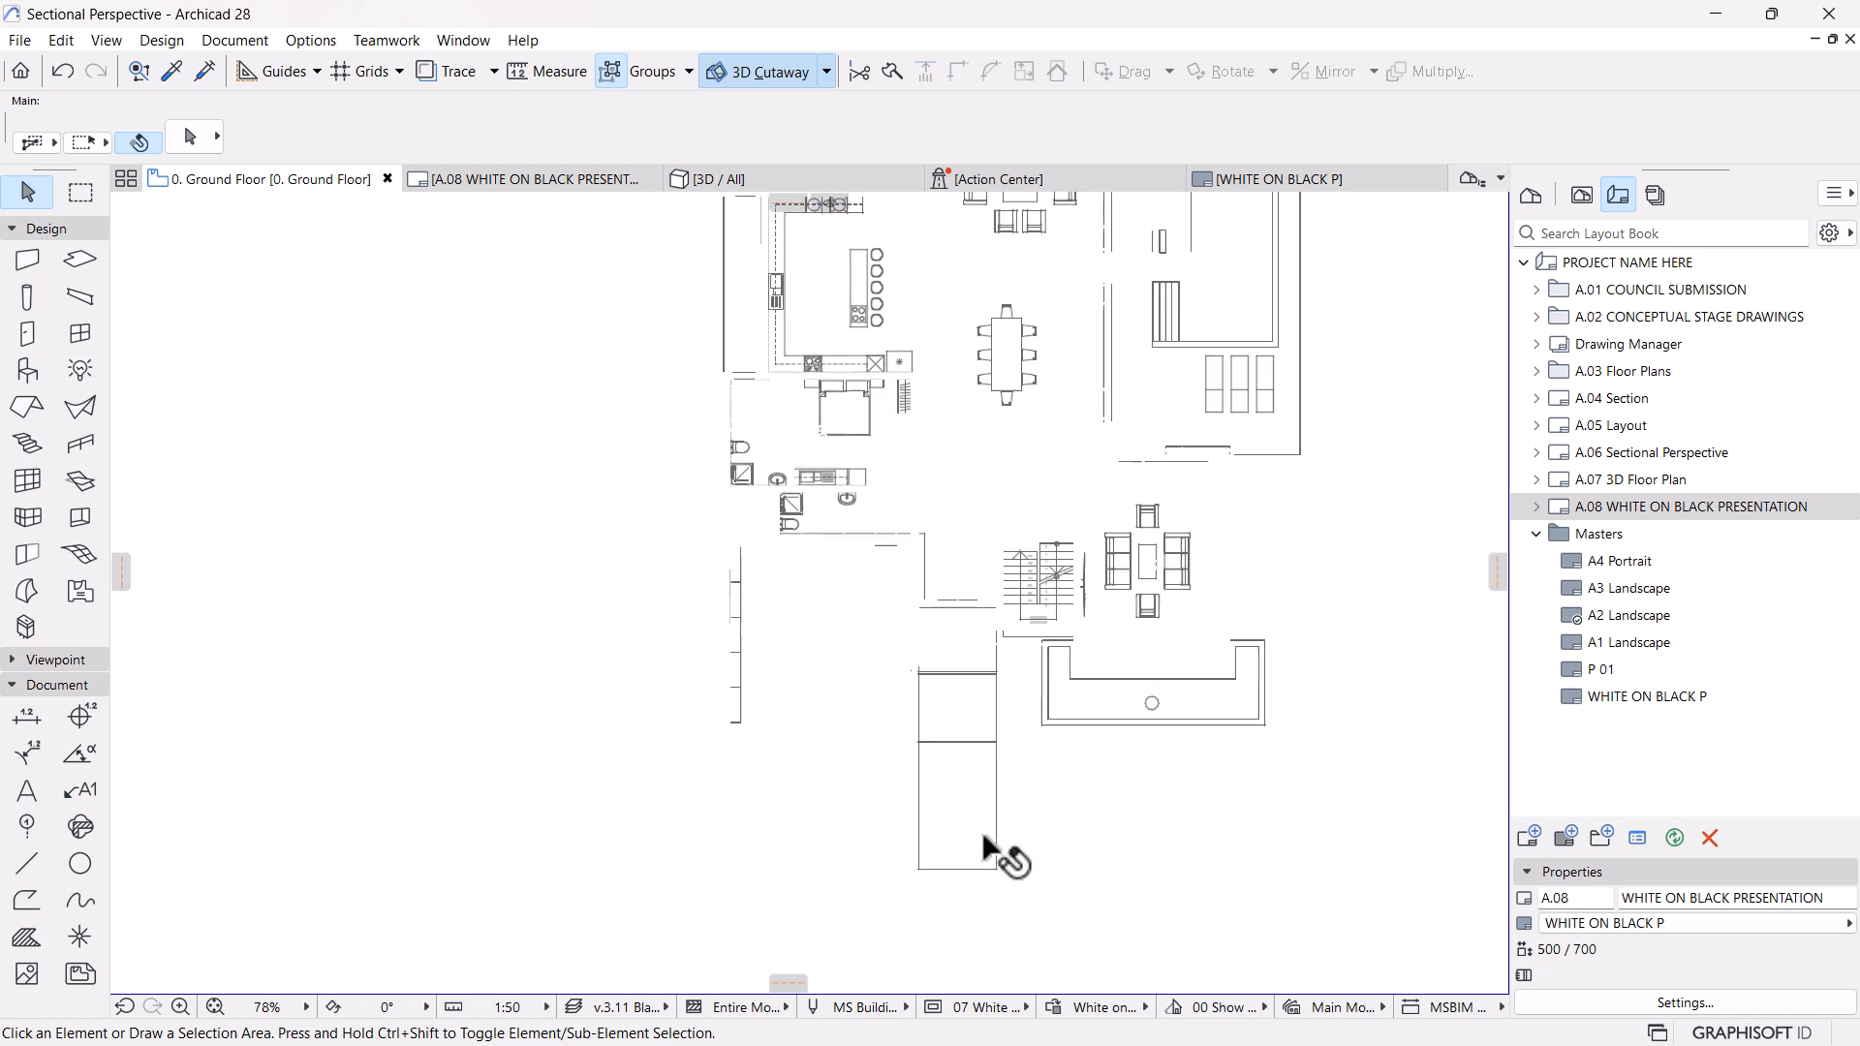
pyautogui.click(879, 850)
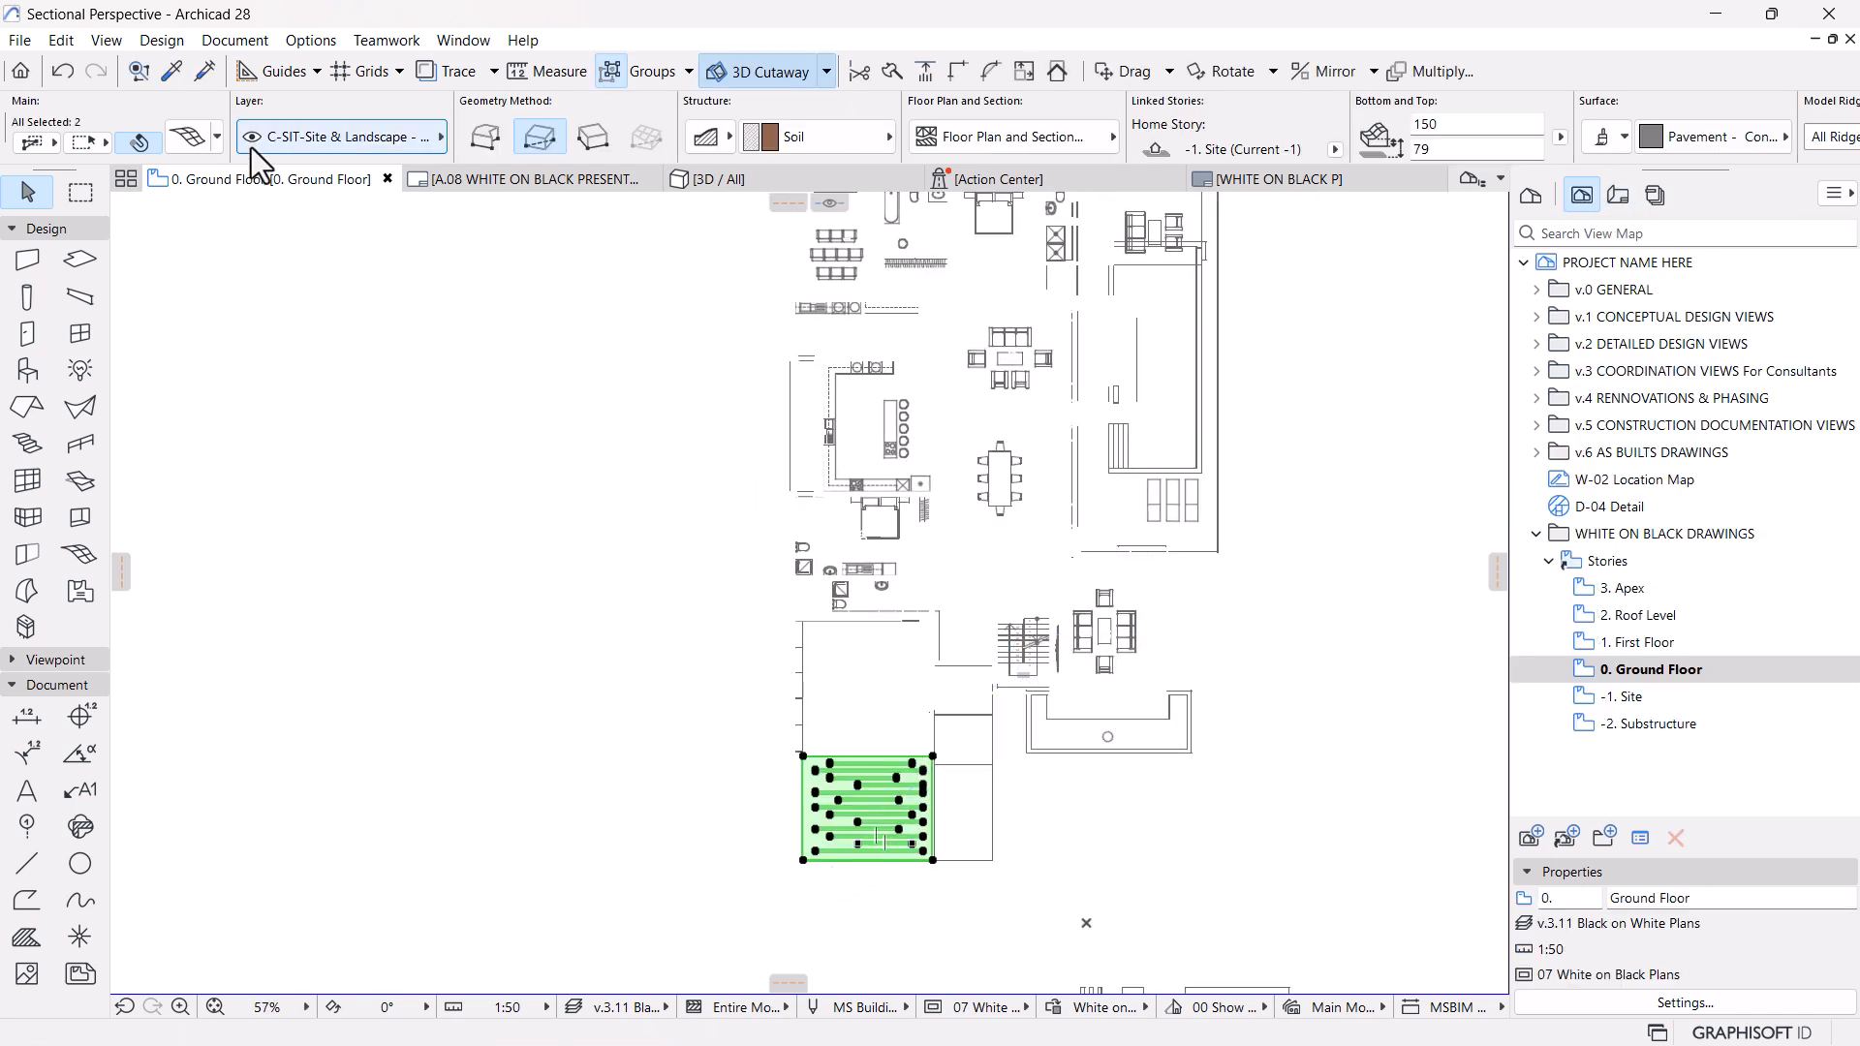
# Add Mesh as another element type in the "Furniture on Black" override rule's criteria, and clear the selection
pyautogui.click(1043, 1007)
pyautogui.click(1066, 913)
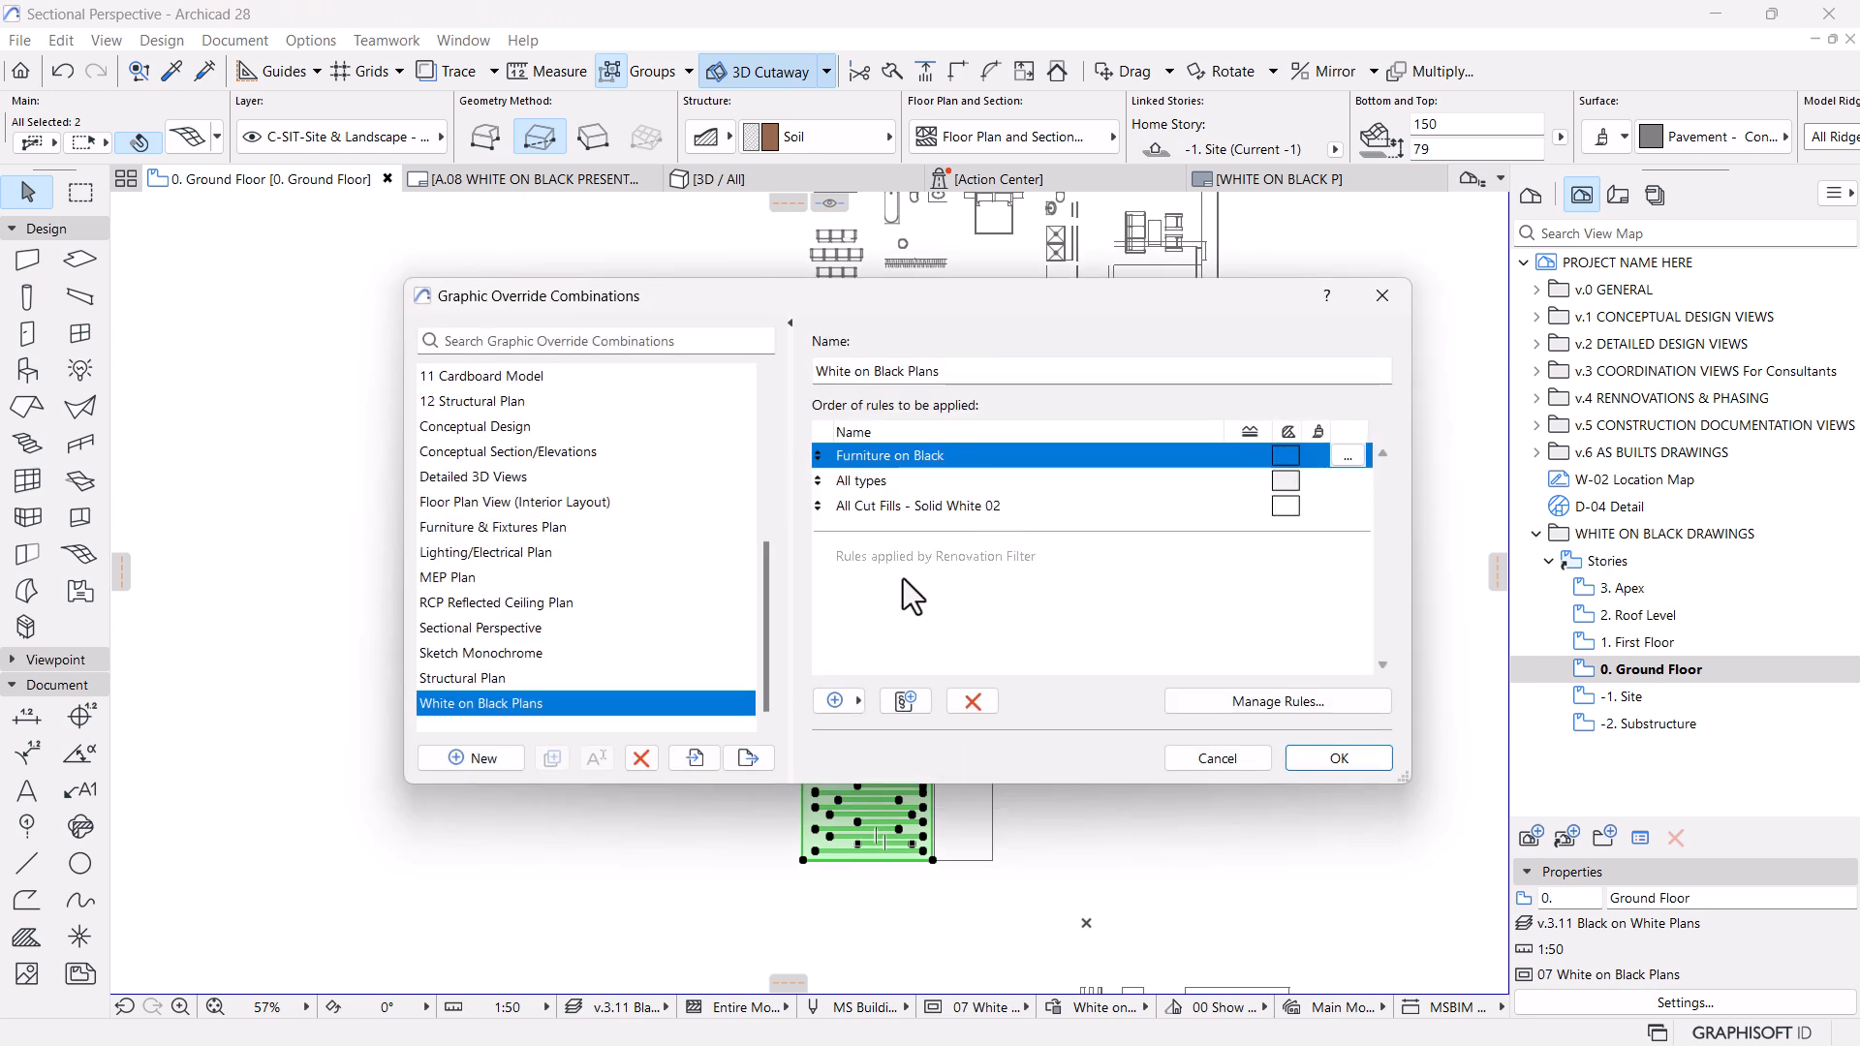
pyautogui.click(1347, 457)
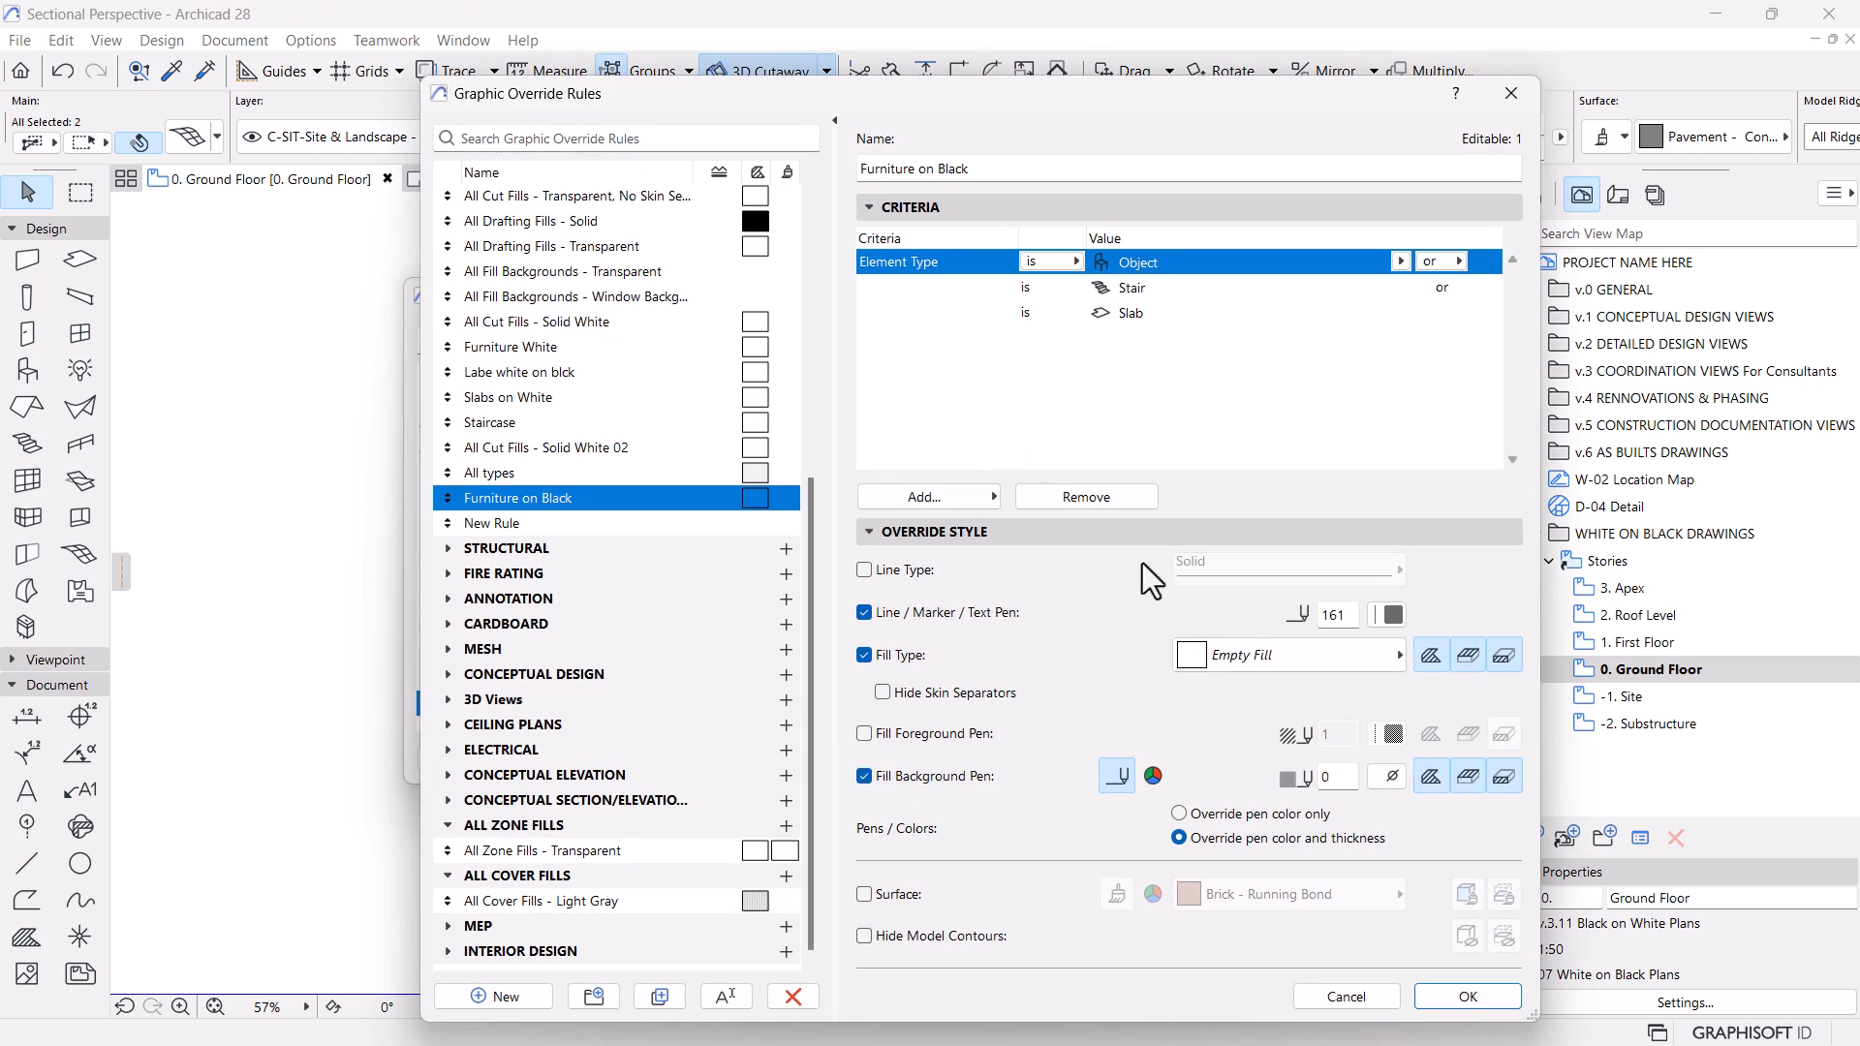
pyautogui.click(949, 501)
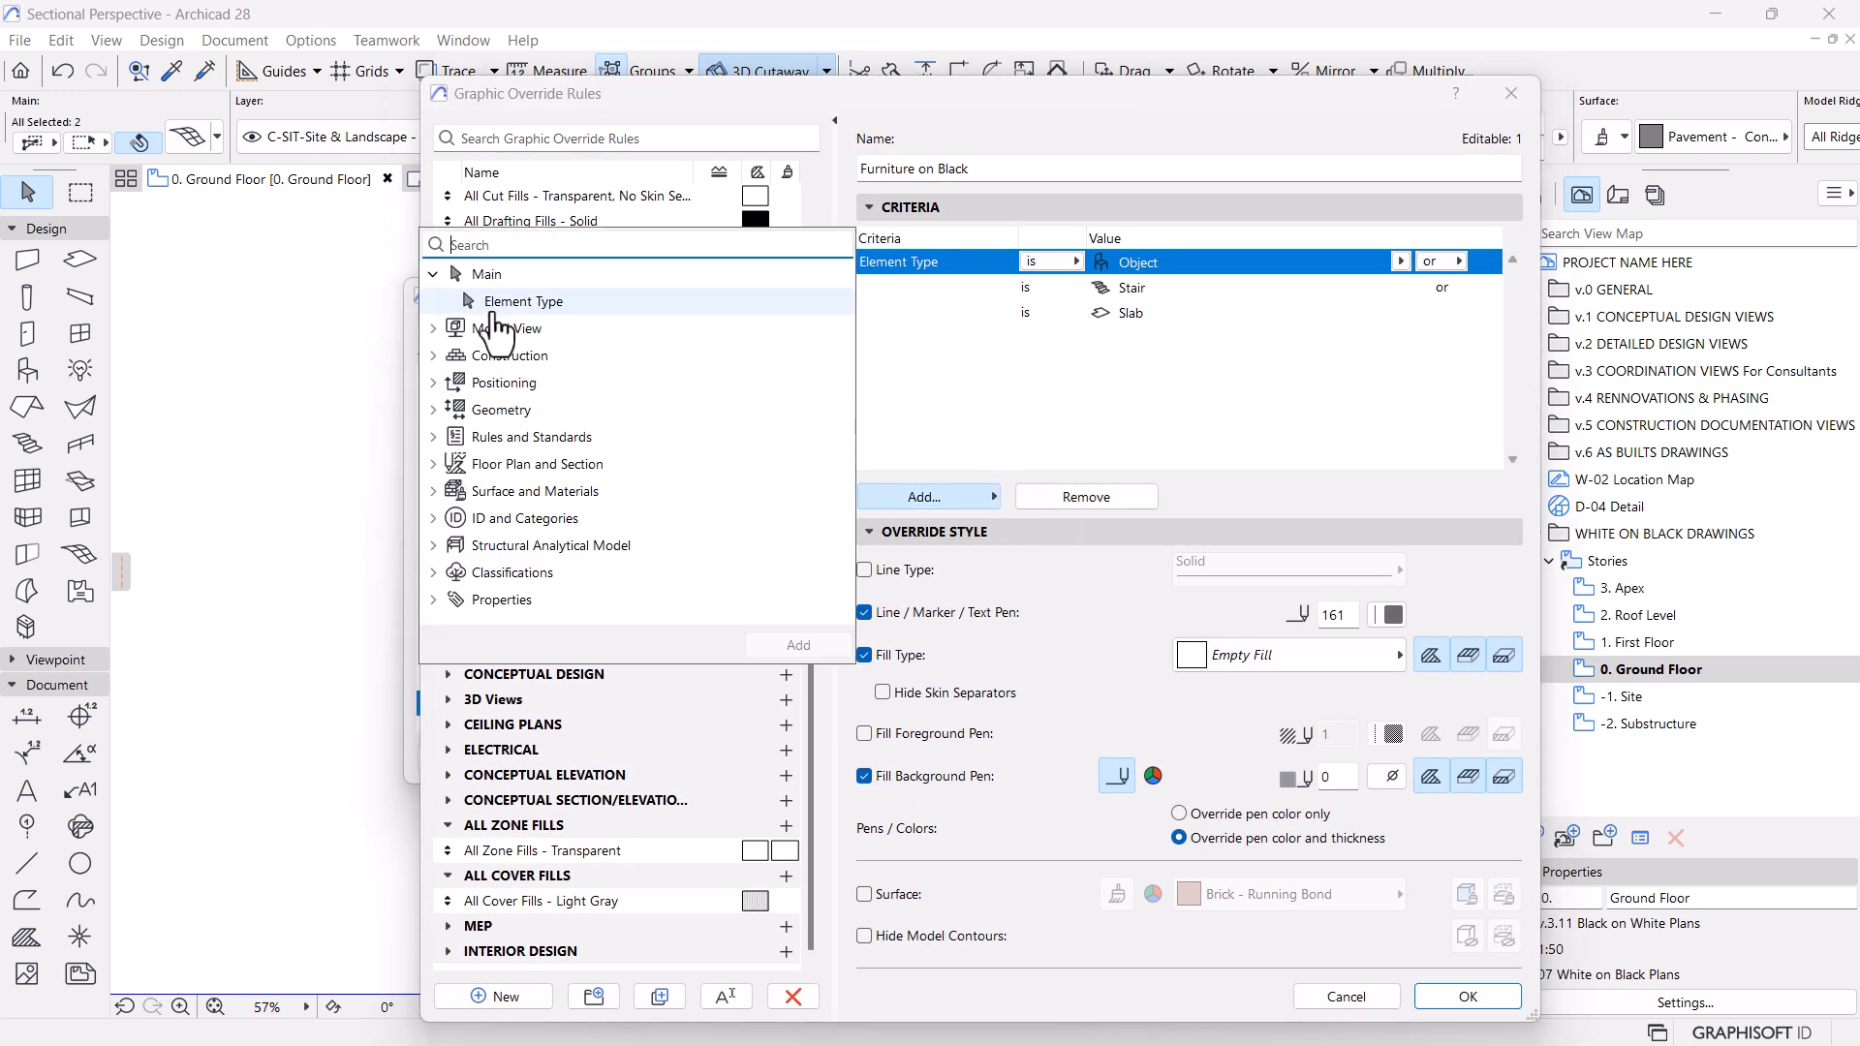
pyautogui.click(798, 645)
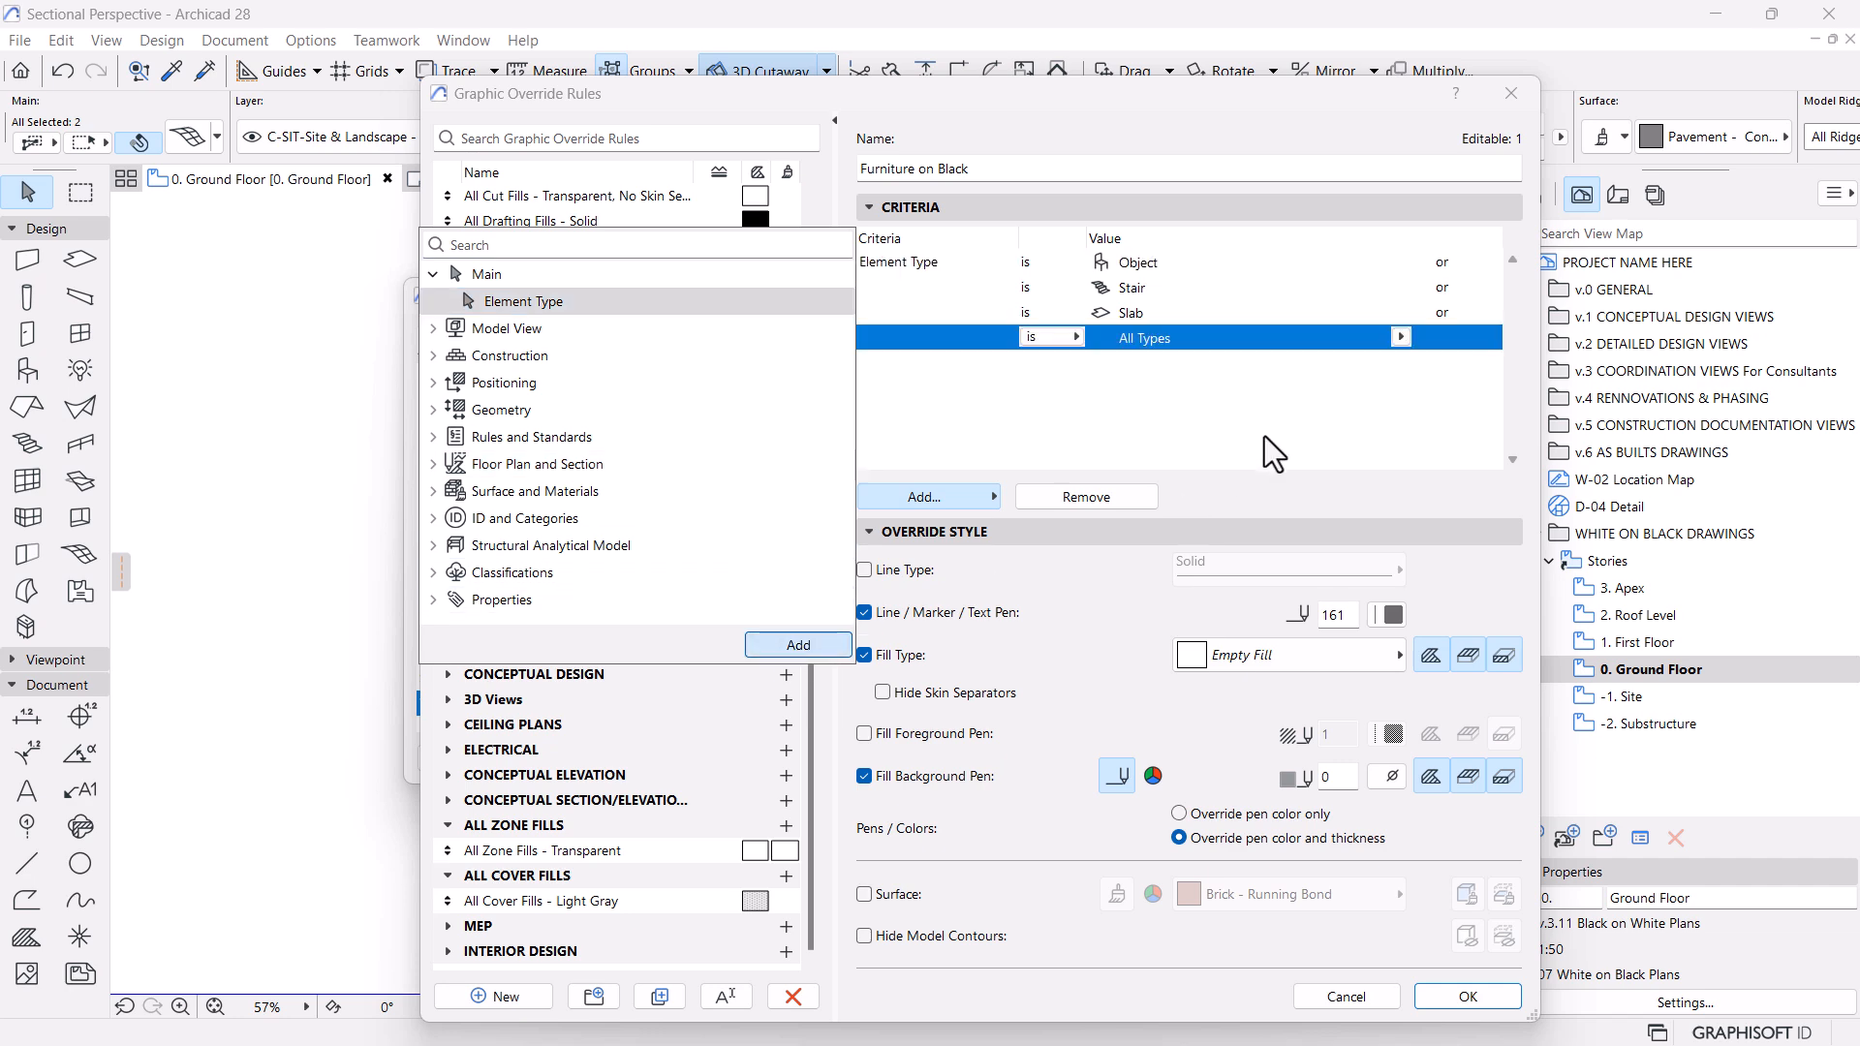
pyautogui.click(1400, 339)
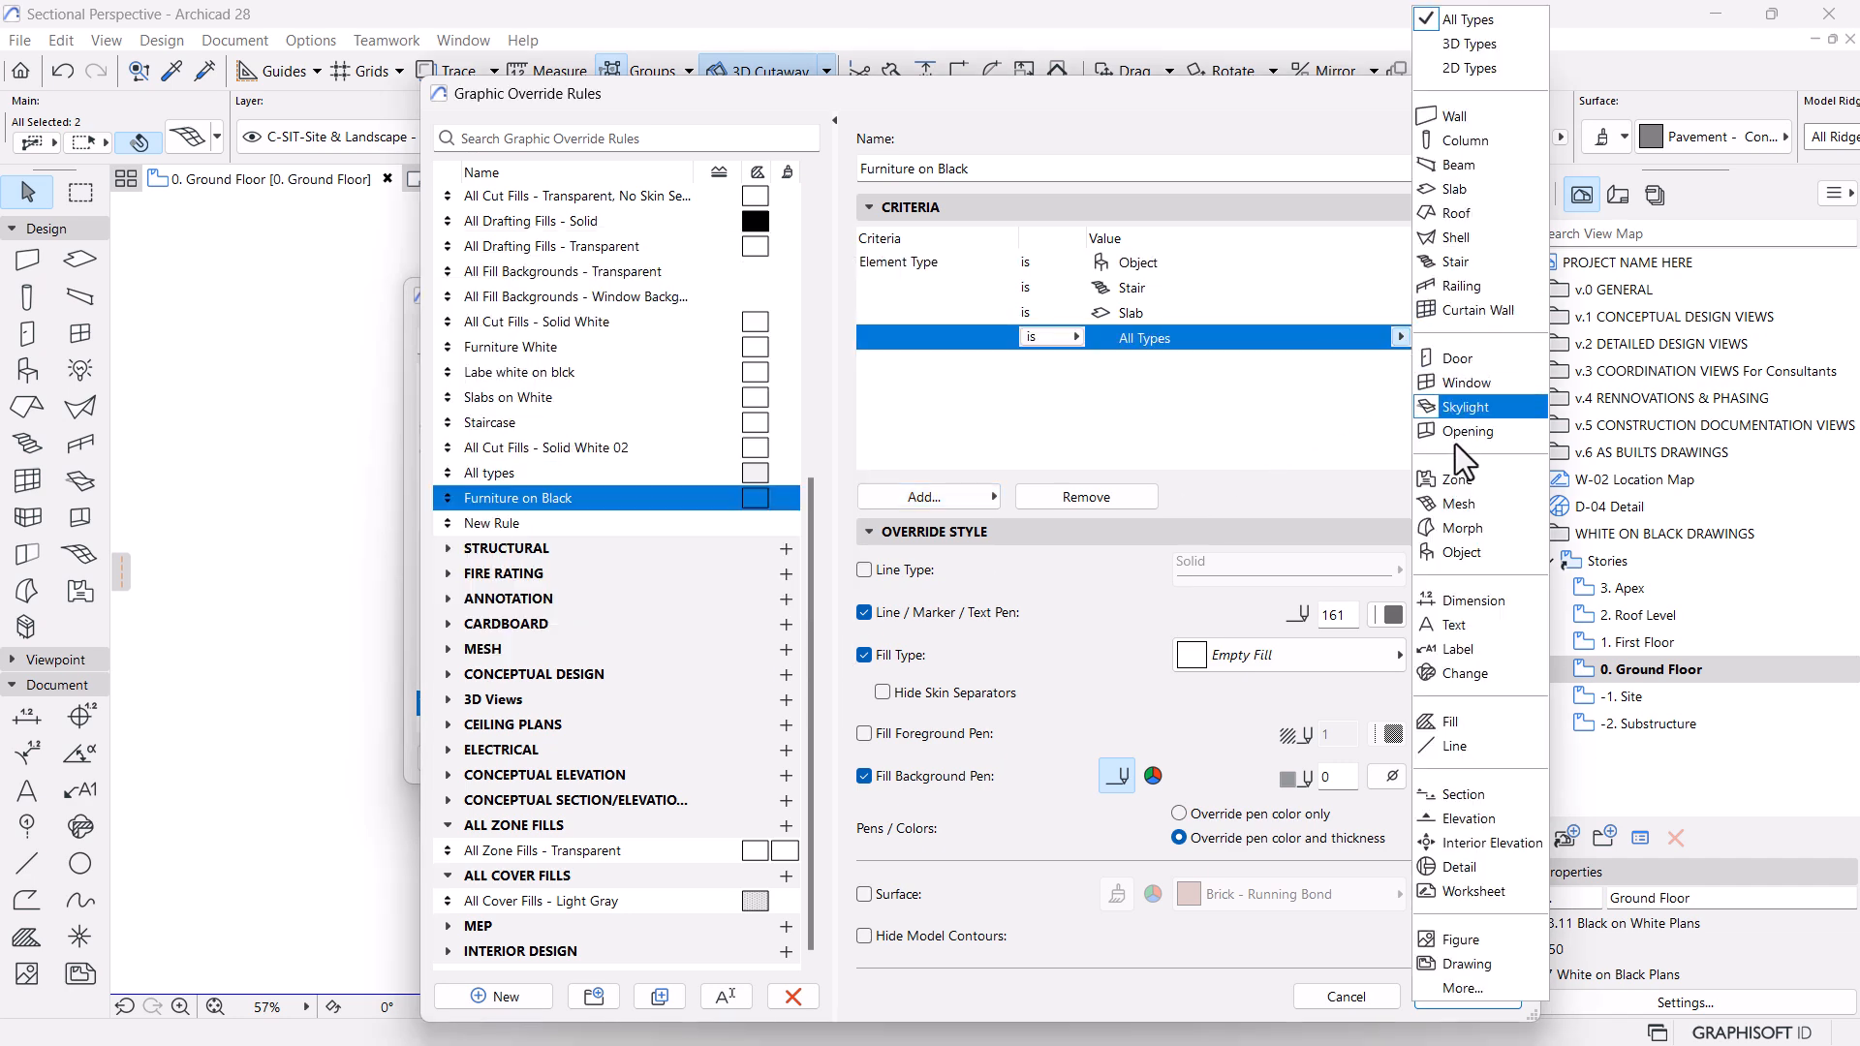
pyautogui.click(1457, 502)
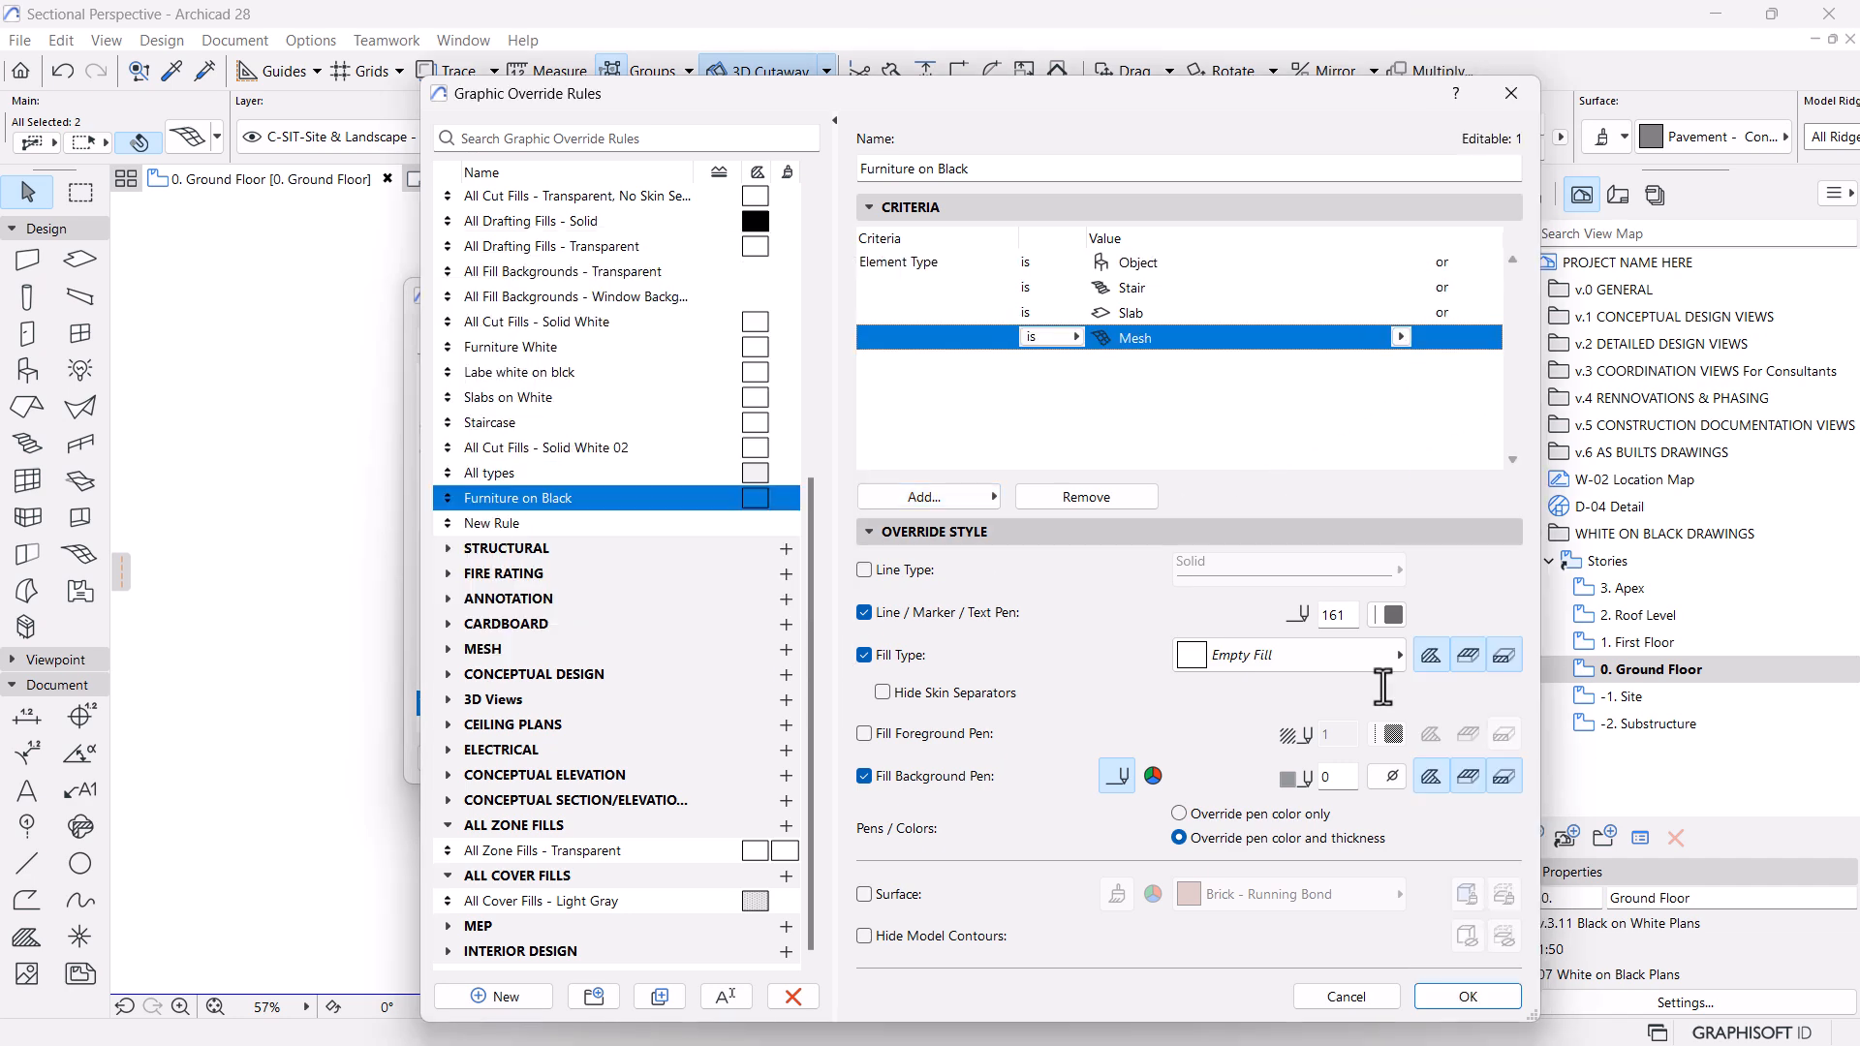
pyautogui.click(1453, 993)
pyautogui.click(1338, 758)
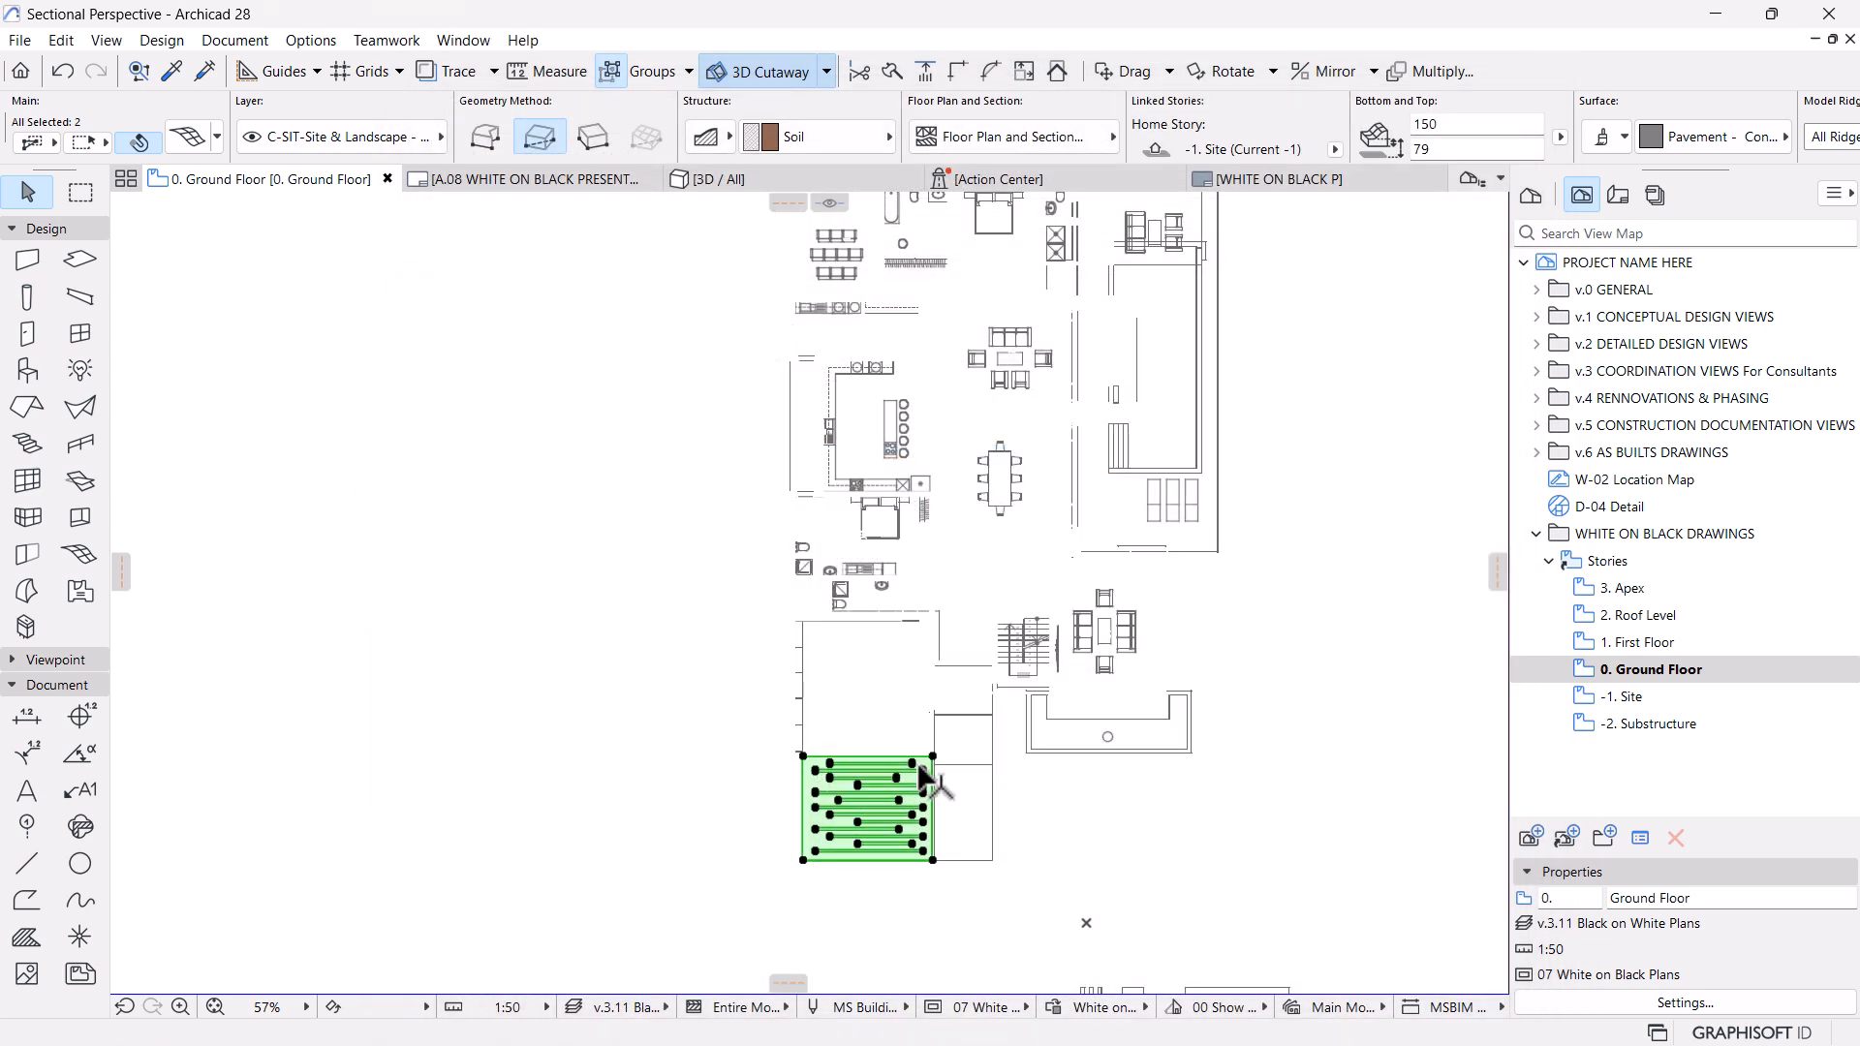
pyautogui.click(1170, 853)
pyautogui.scroll(3, 858, 678)
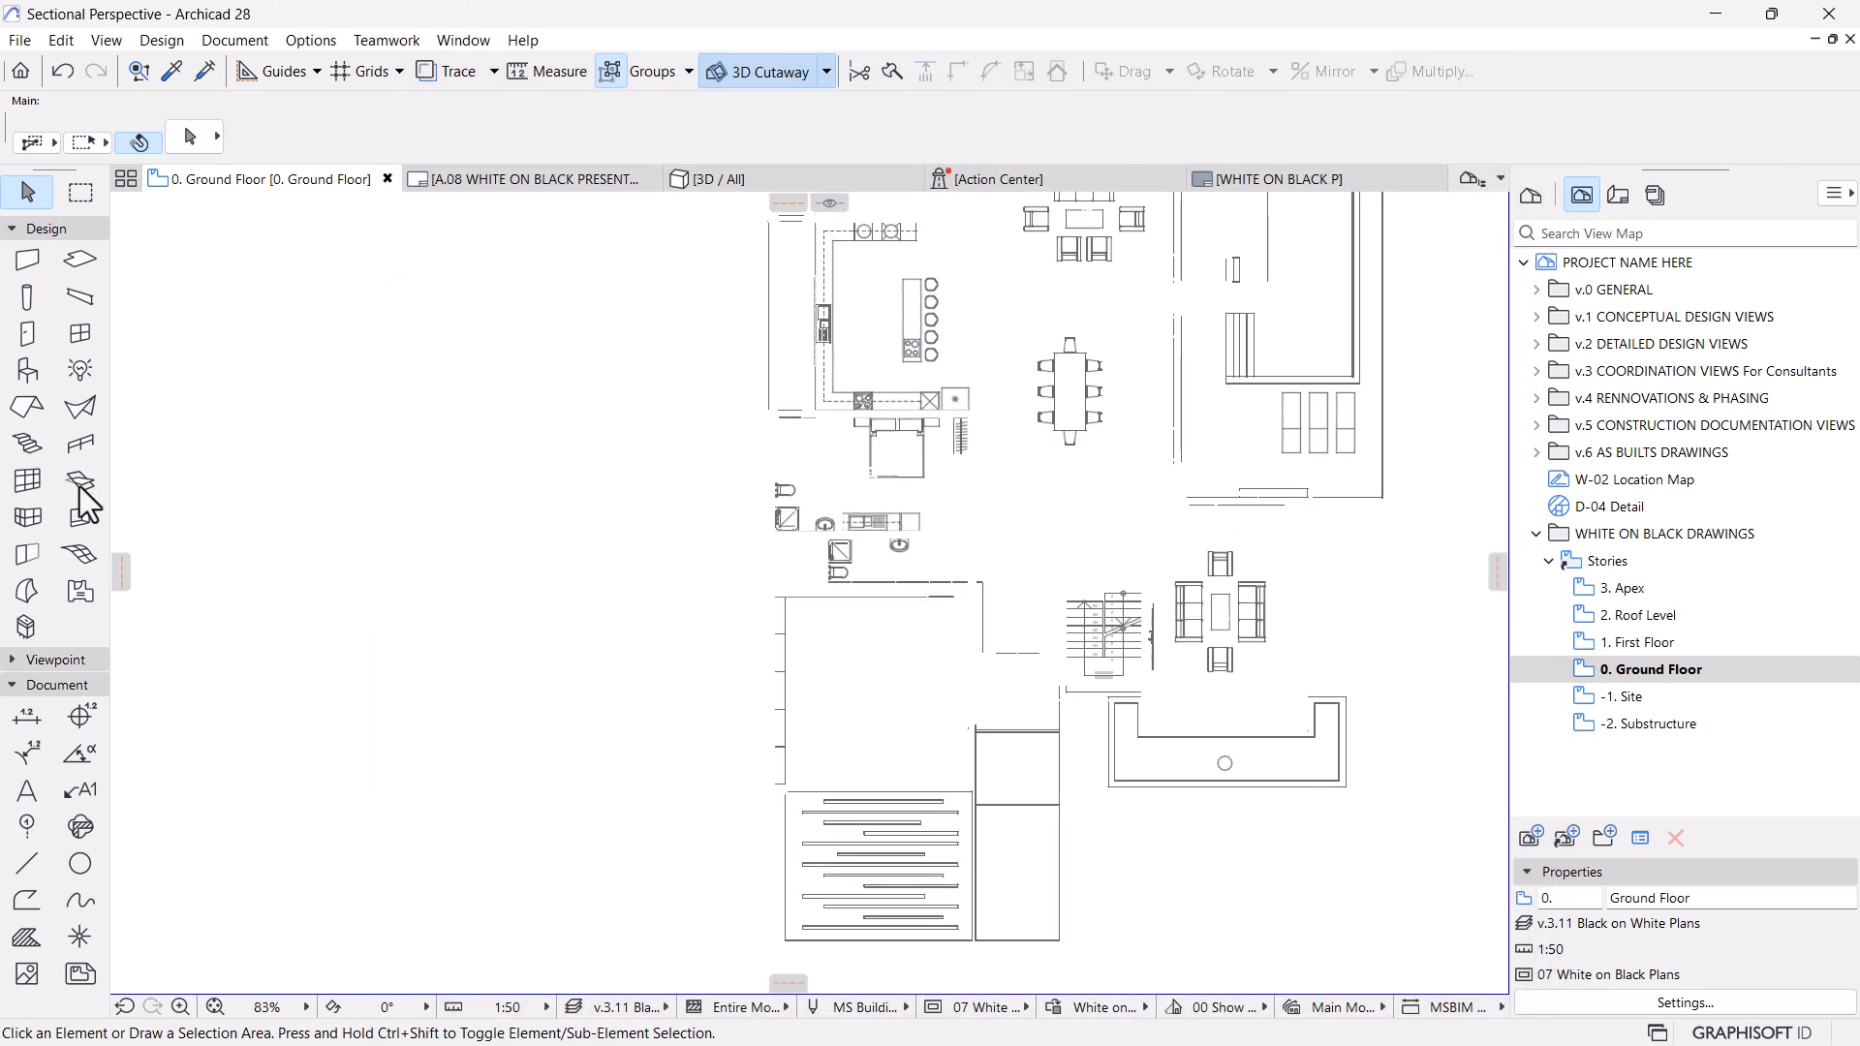
# Place a Car Symbol object with symbol style Style 4 in the garage on the Ground Floor plan
pyautogui.click(35, 369)
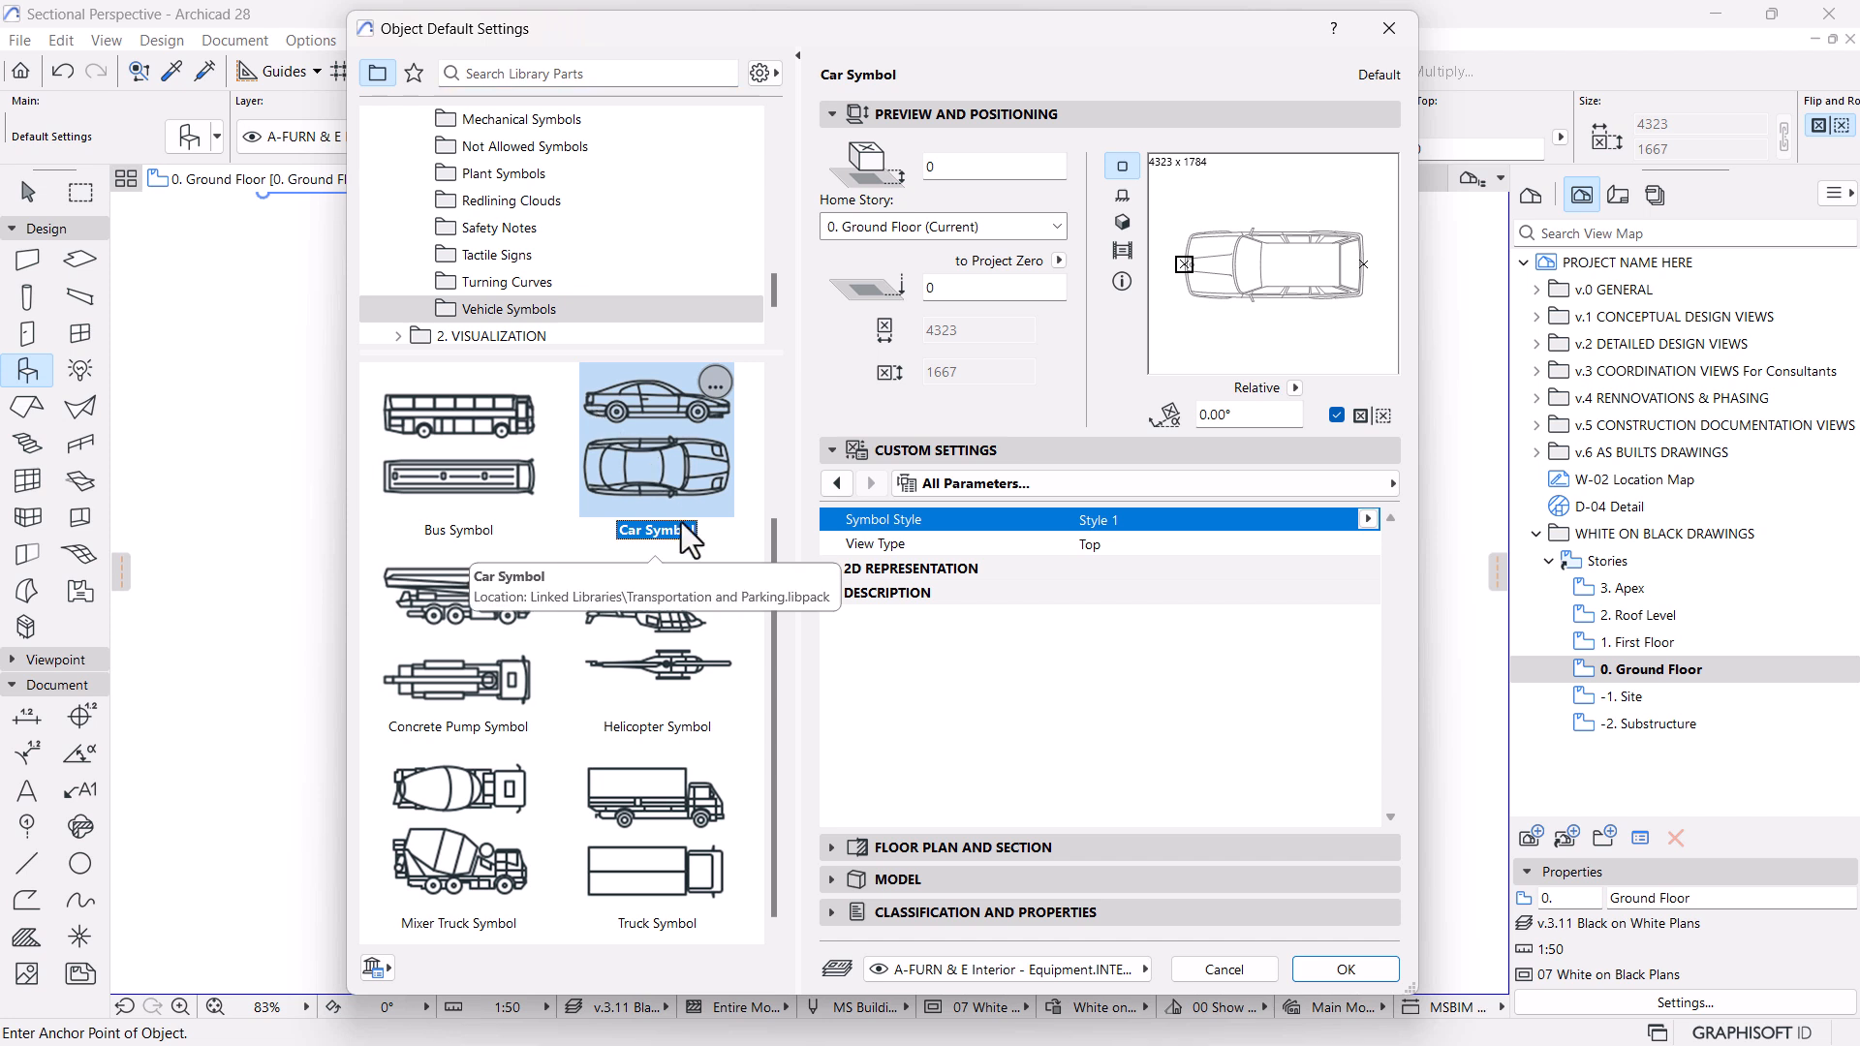
pyautogui.click(1369, 519)
pyautogui.click(1425, 546)
pyautogui.click(1426, 591)
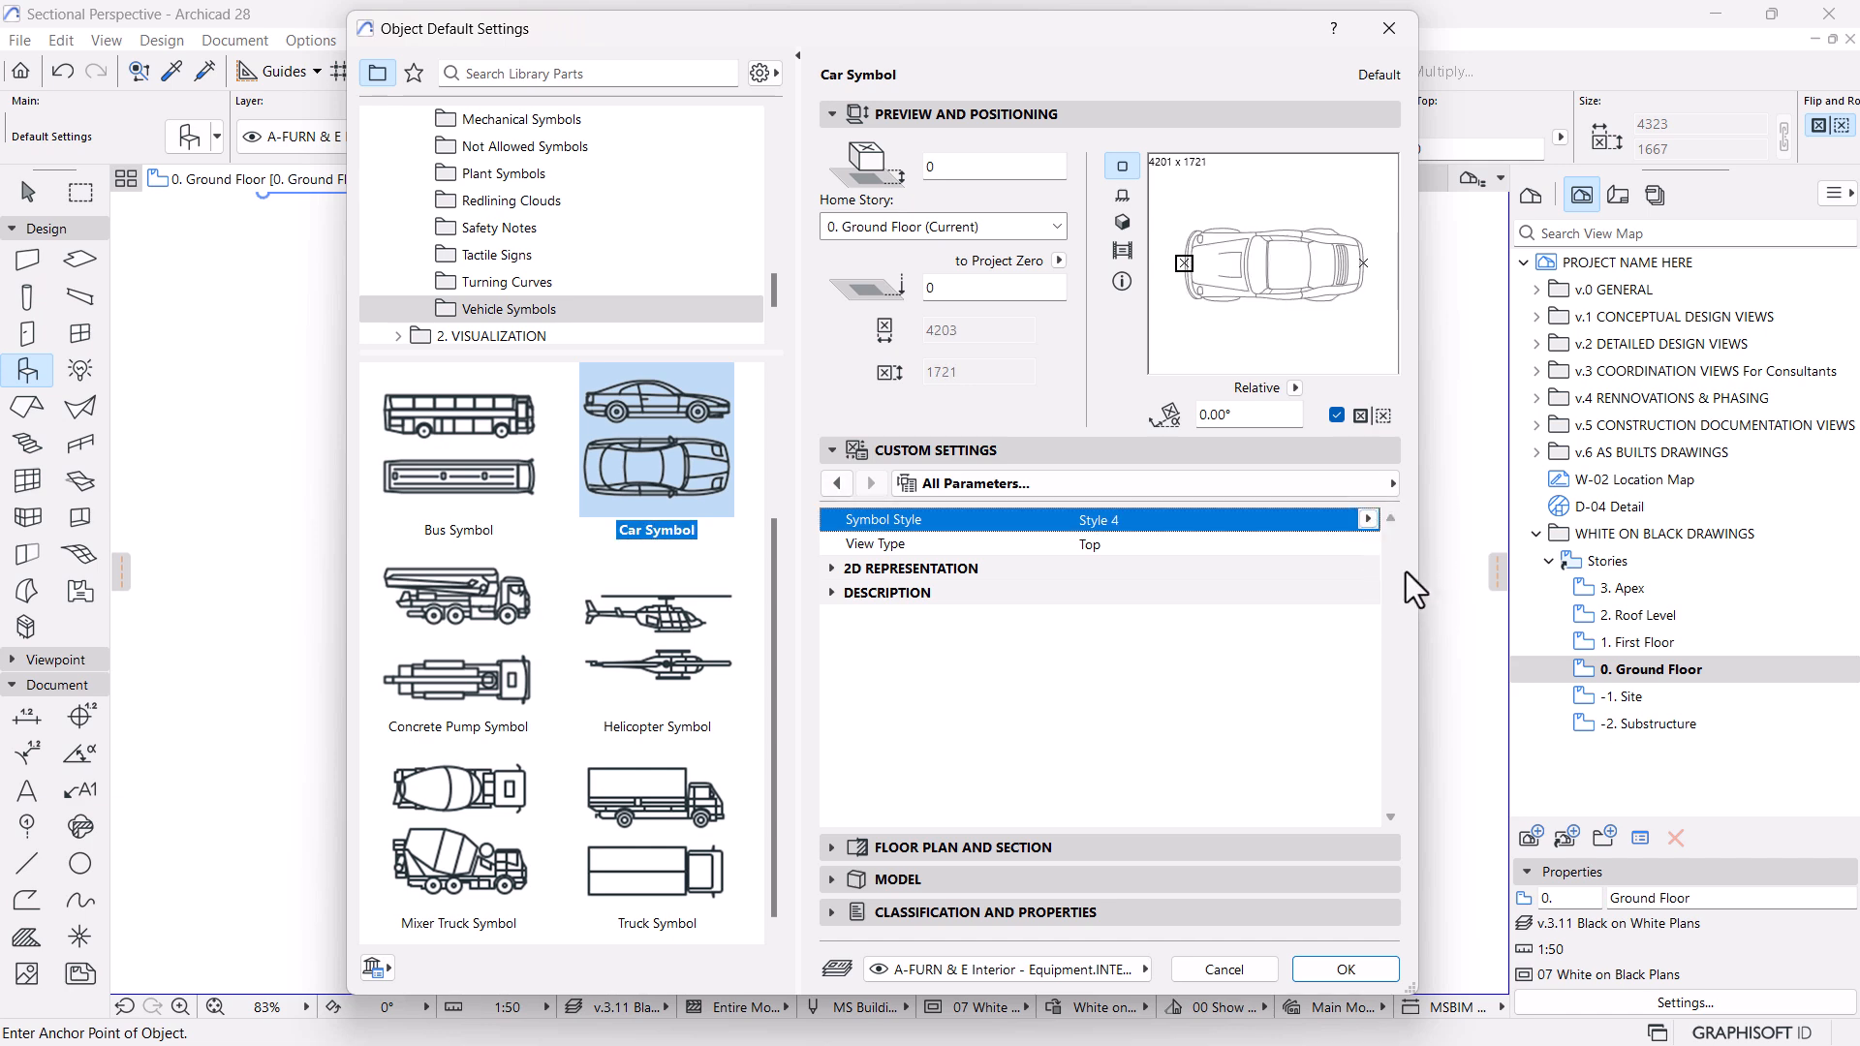
pyautogui.click(1361, 975)
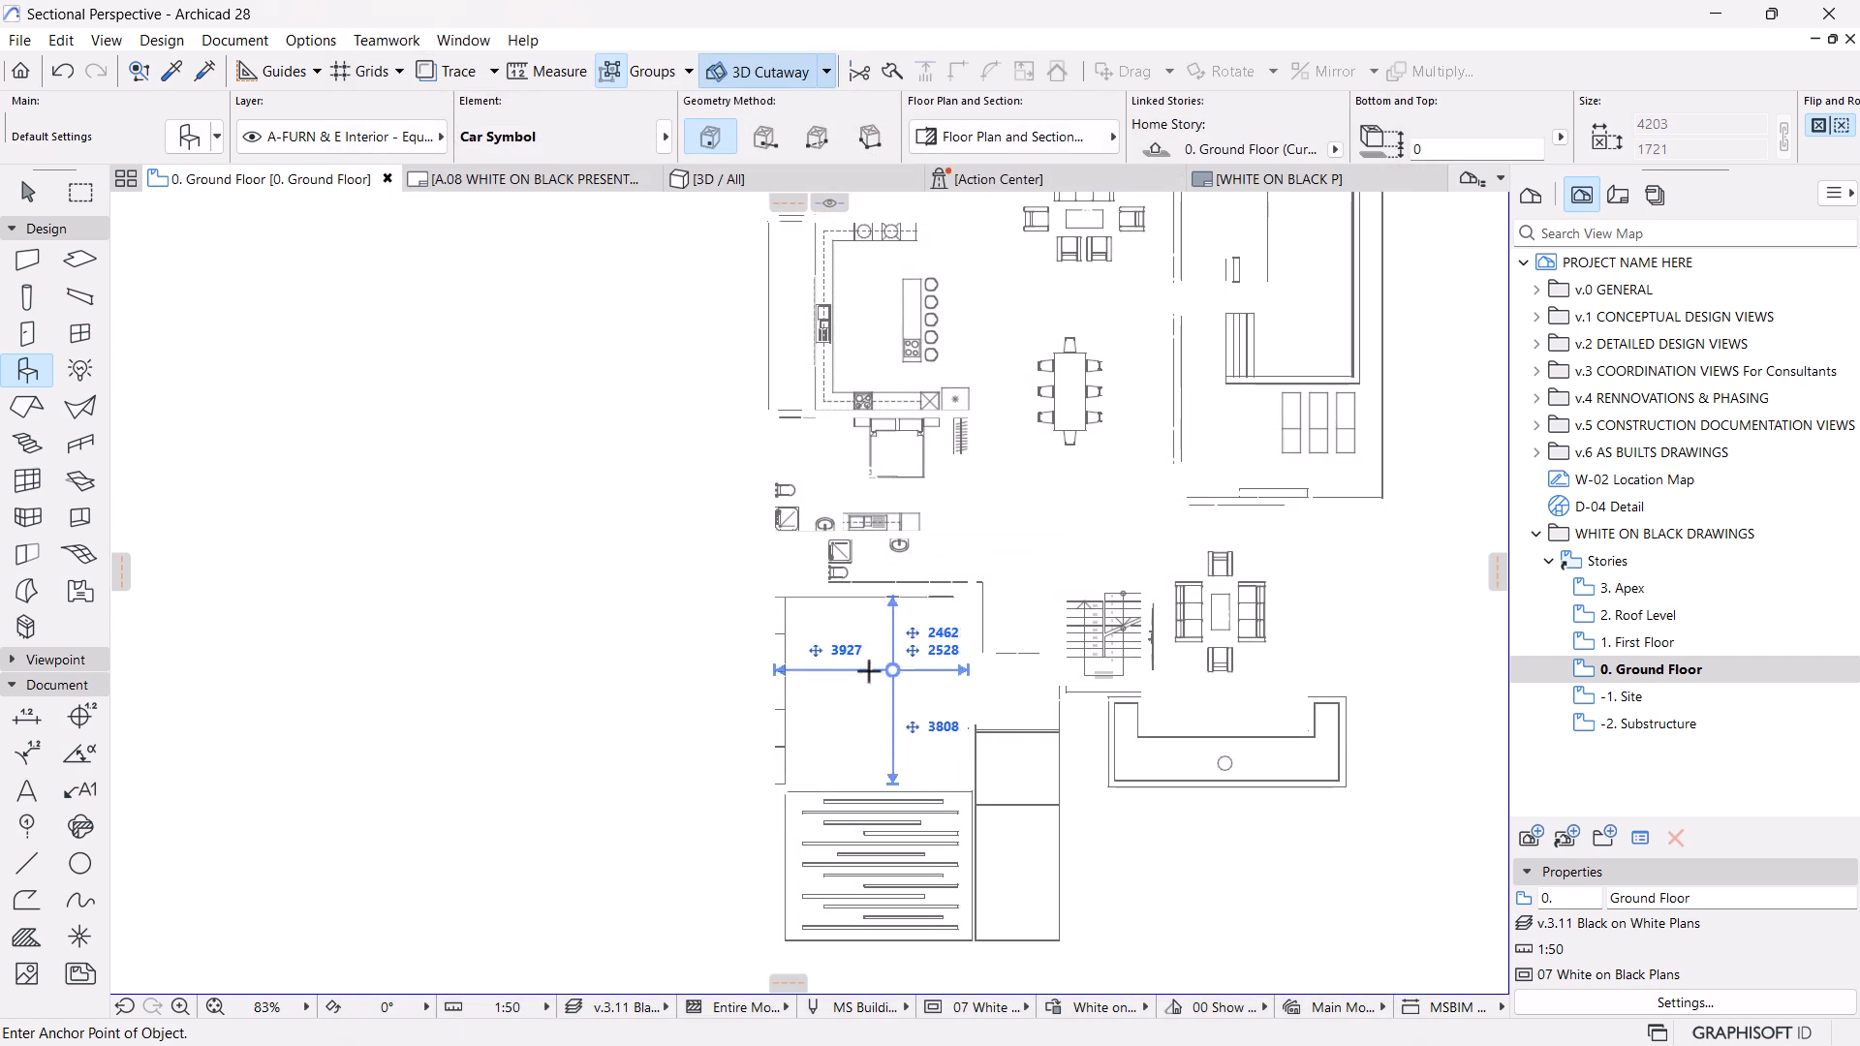
pyautogui.scroll(3, 932, 694)
pyautogui.press('Escape')
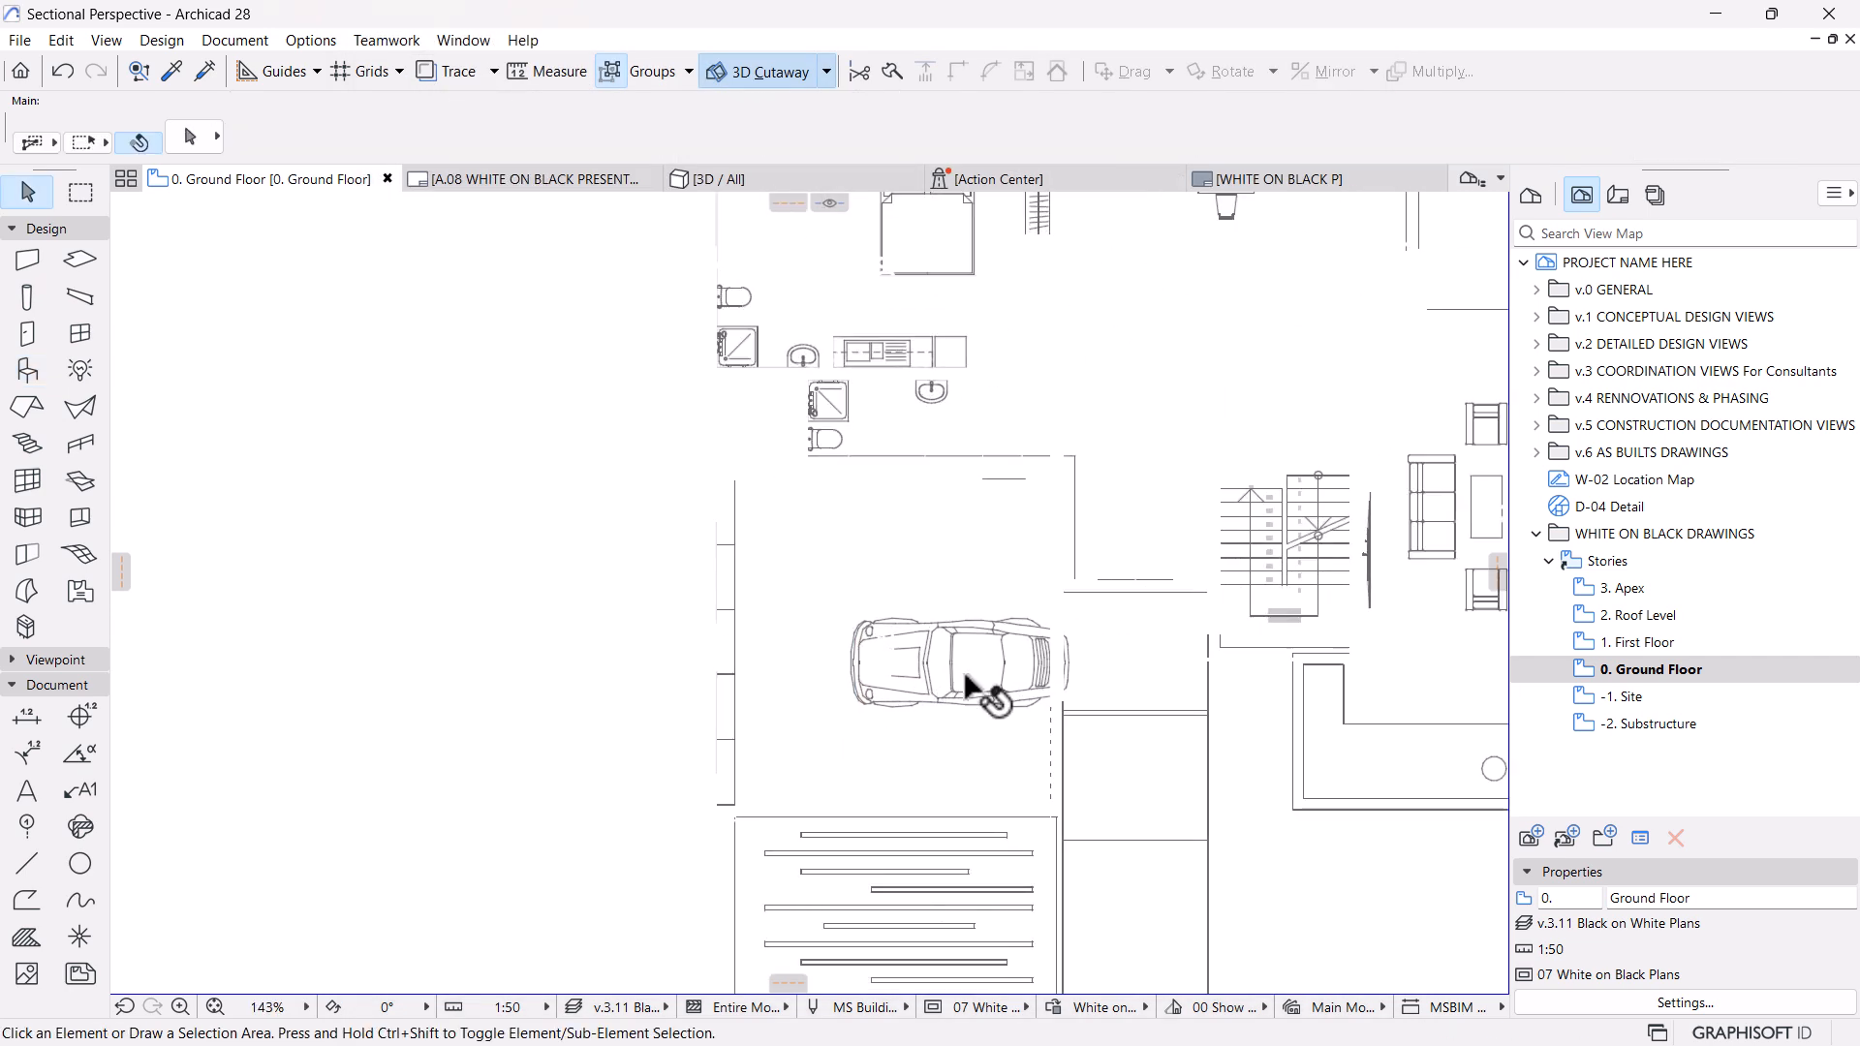
# Rotate the car 90°, move it to one side of the garage and place a copy beside it
pyautogui.click(964, 670)
pyautogui.hotkey('ctrl', 'e')
pyautogui.click(982, 659)
pyautogui.click(490, 669)
pyautogui.click(939, 392)
pyautogui.moveTo(975, 632); pyautogui.dragTo(825, 647)
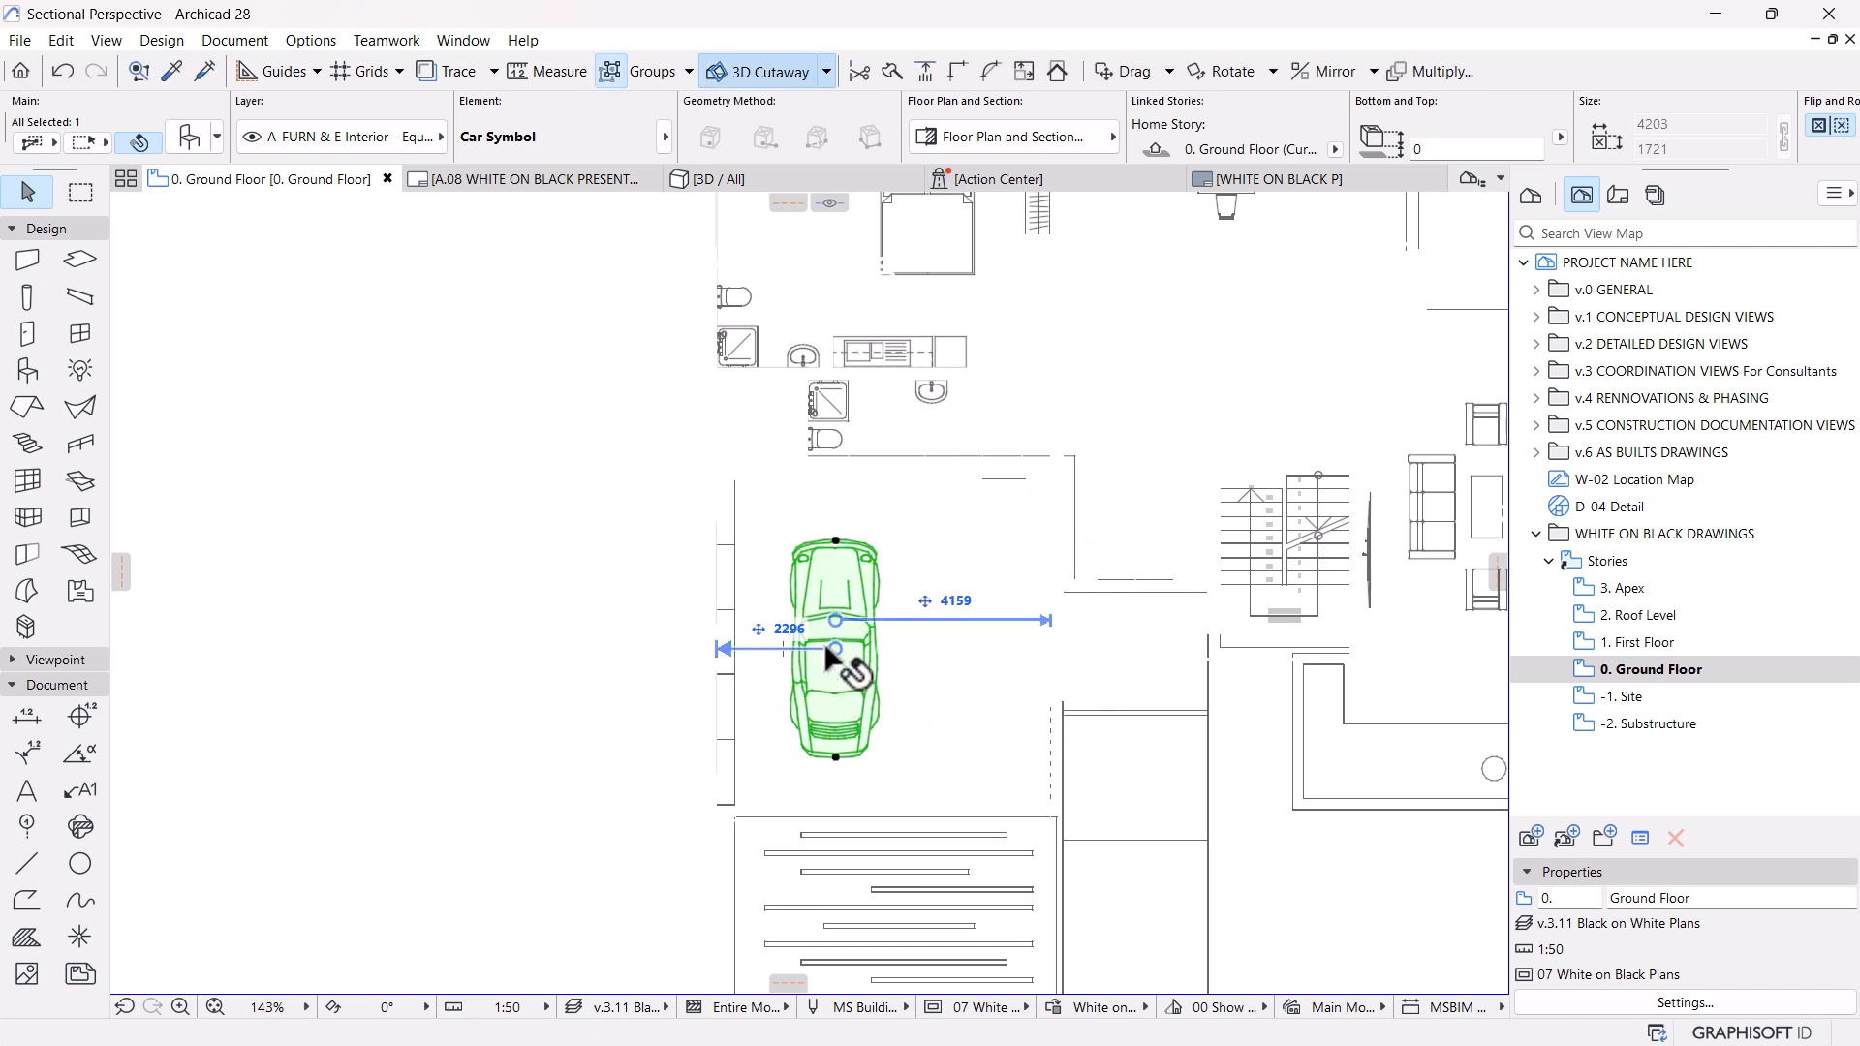
pyautogui.keyDown('ctrl'); pyautogui.moveTo(836, 756); pyautogui.dragTo(964, 757); pyautogui.keyUp('ctrl')
# Return to the A.08 WHITE ON BLACK PRESENTATION layout and check the two cars and the whole sheet
pyautogui.click(535, 184)
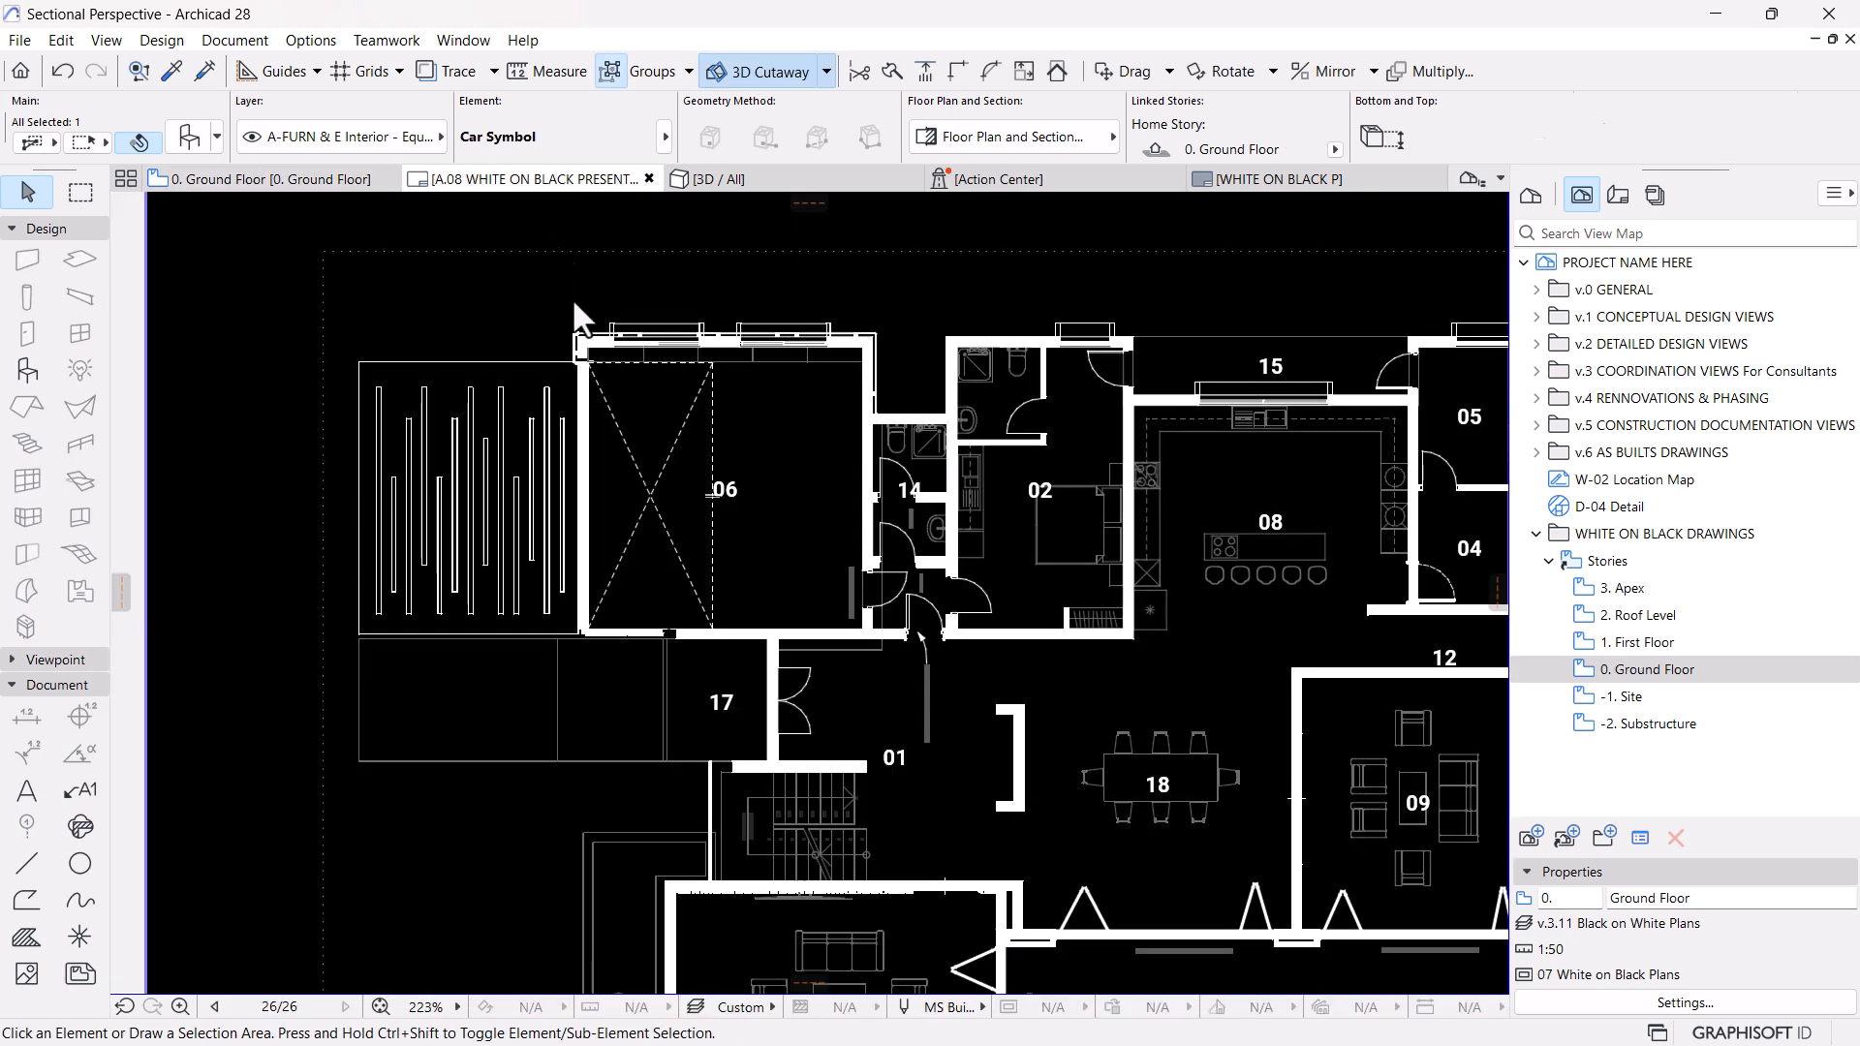
pyautogui.scroll(-3, 945, 741)
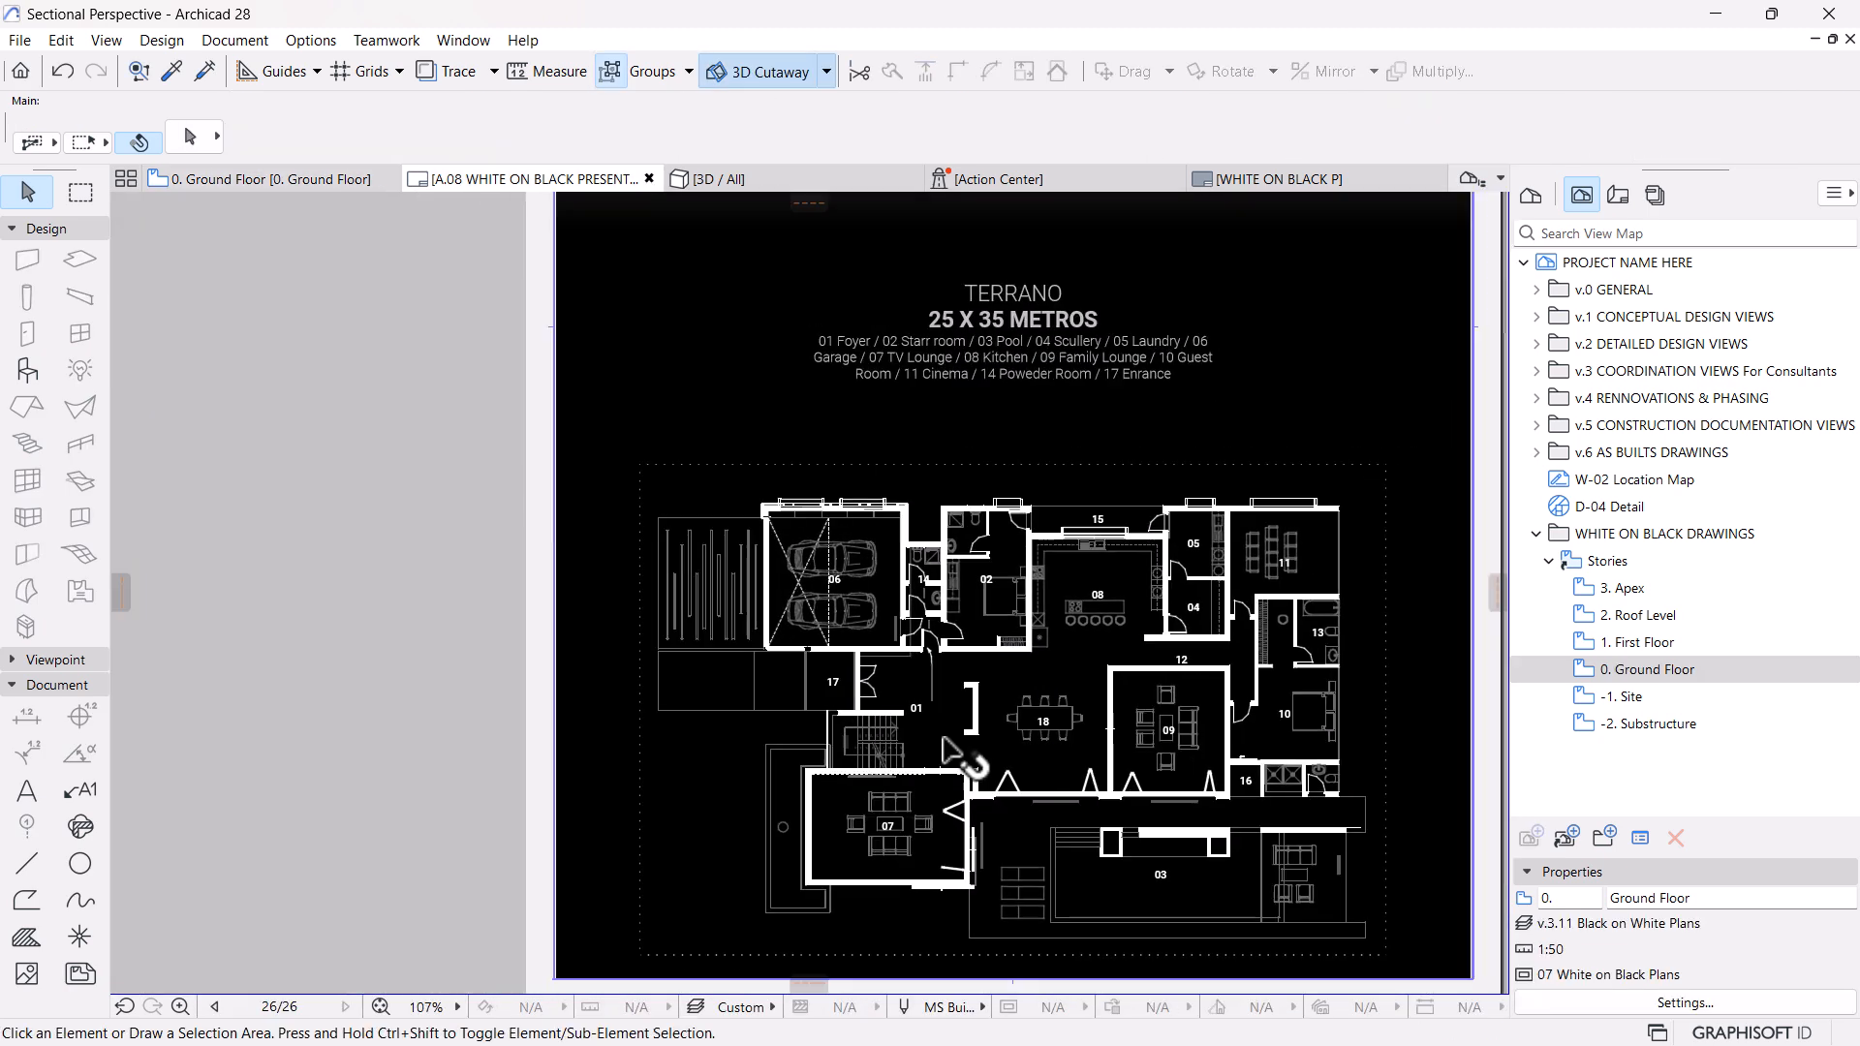
pyautogui.moveTo(942, 770); pyautogui.dragTo(808, 725, button='middle')
pyautogui.scroll(-3, 1357, 828)
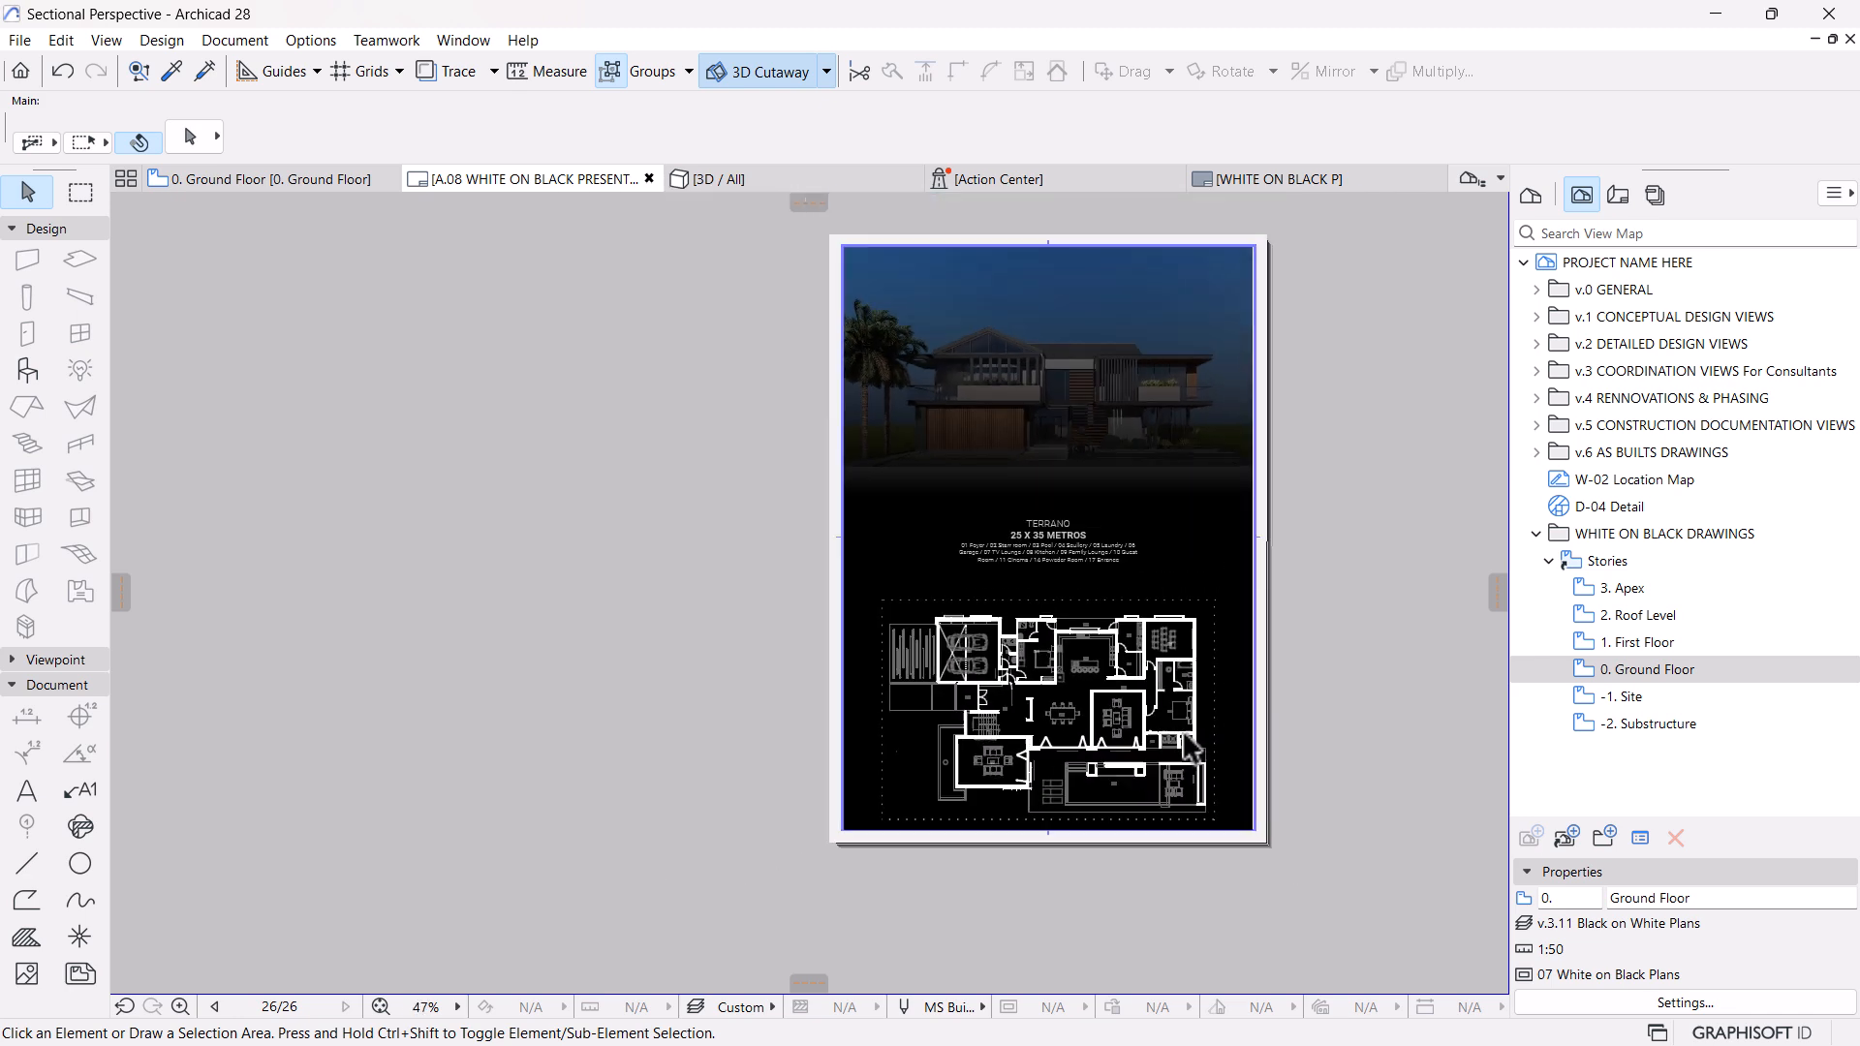
# Save the updated sheet as a PDF, replacing the existing P 01 file, with Open file after save enabled
pyautogui.click(19, 43)
pyautogui.click(102, 301)
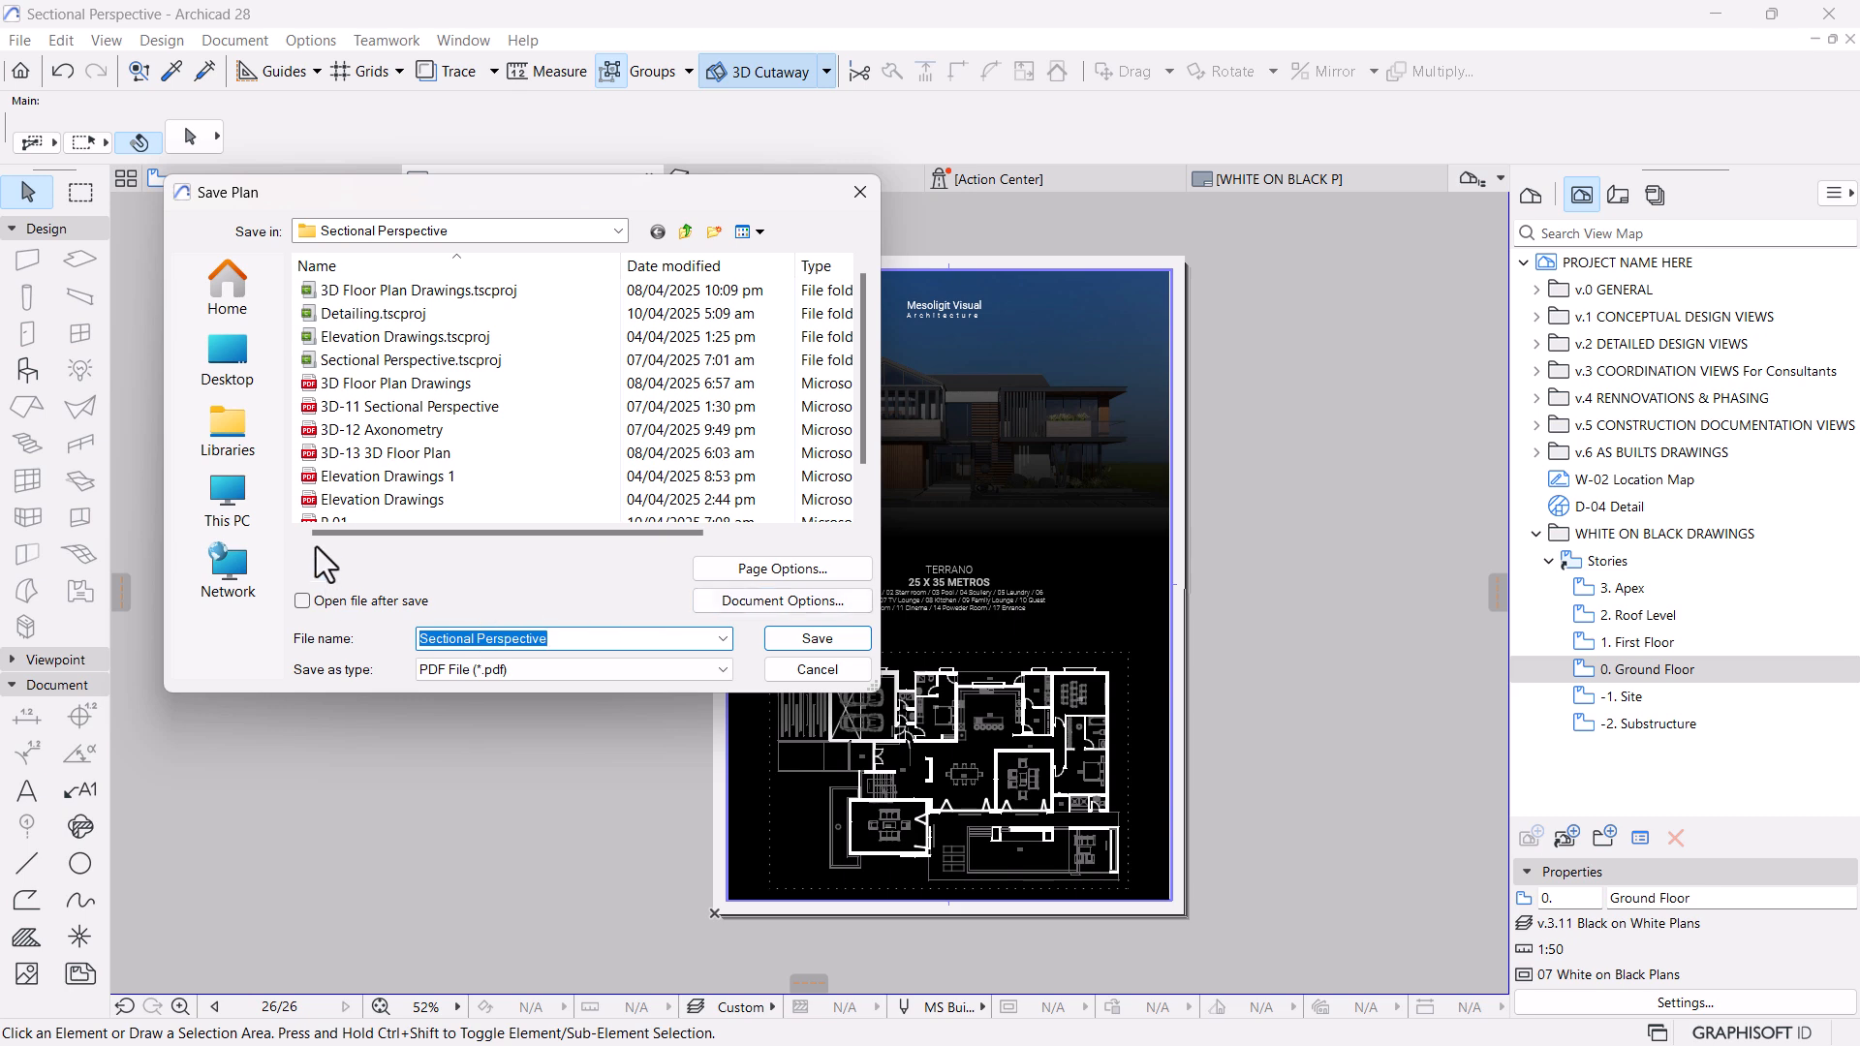
pyautogui.click(318, 602)
pyautogui.scroll(-1, 317, 512)
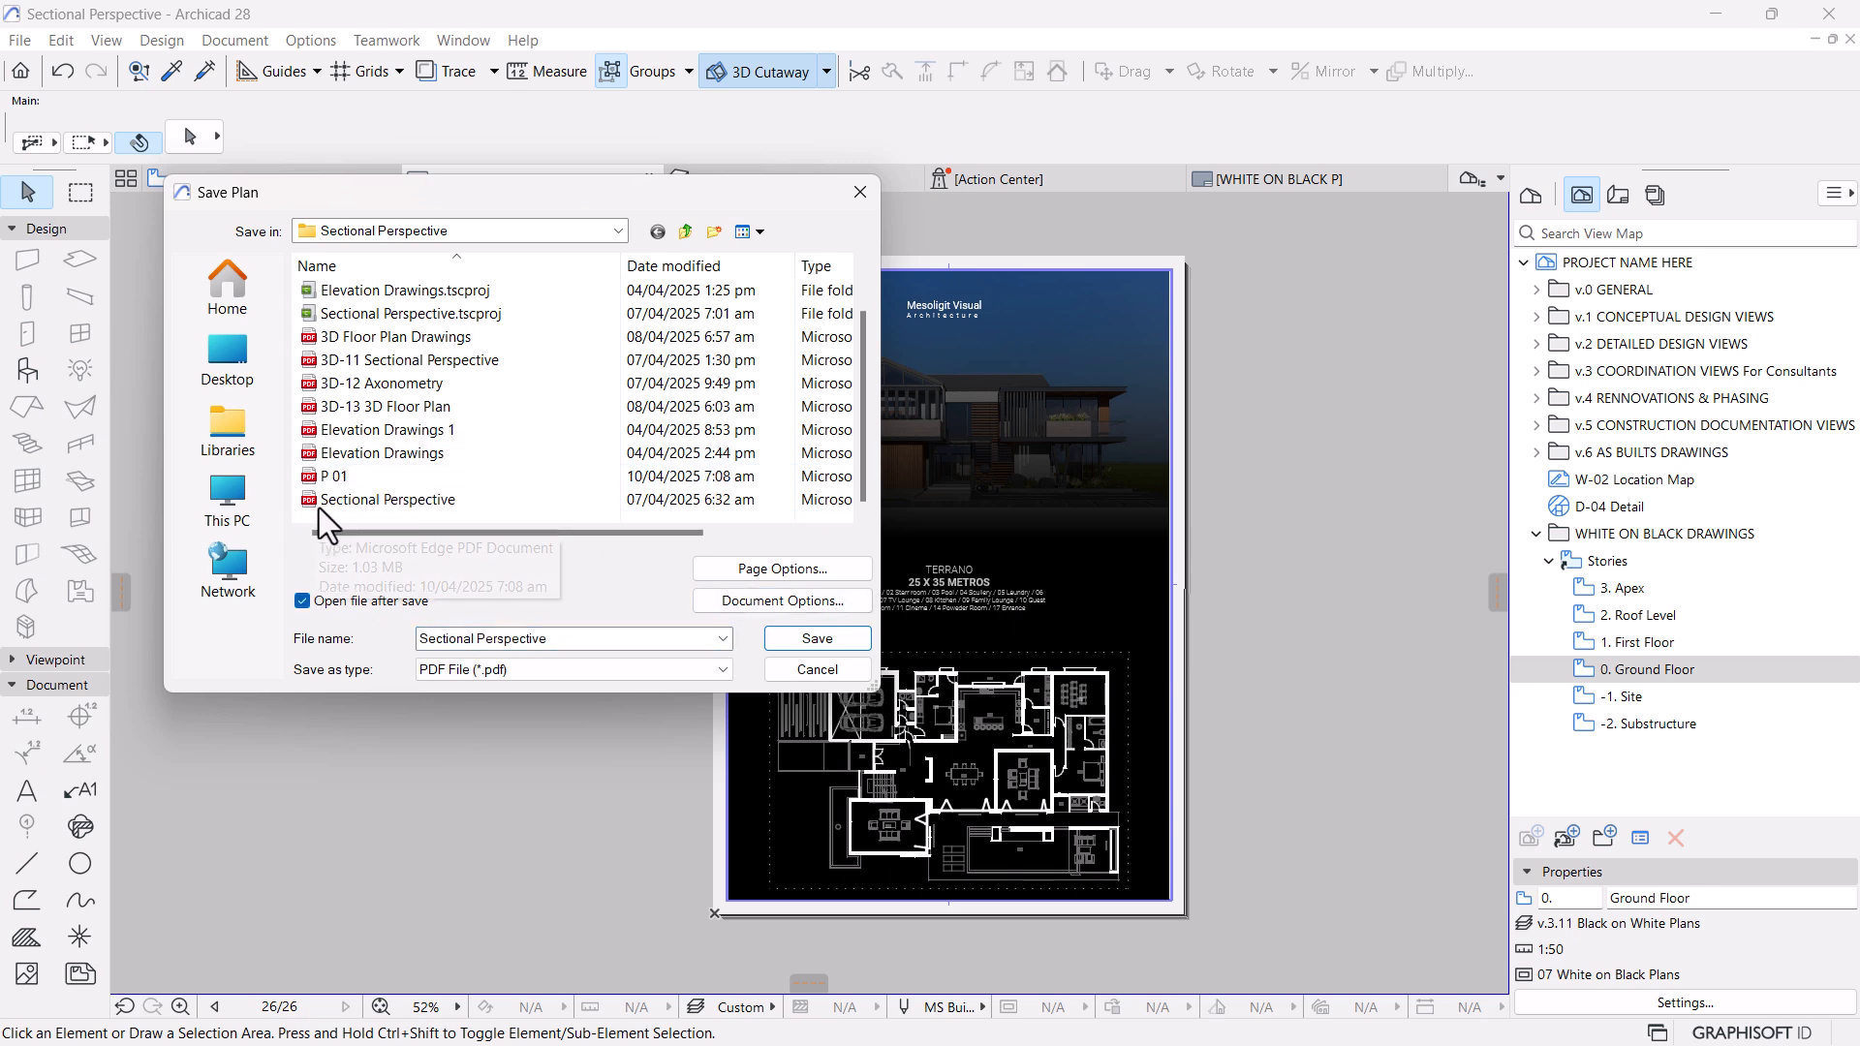
pyautogui.click(324, 477)
pyautogui.click(817, 639)
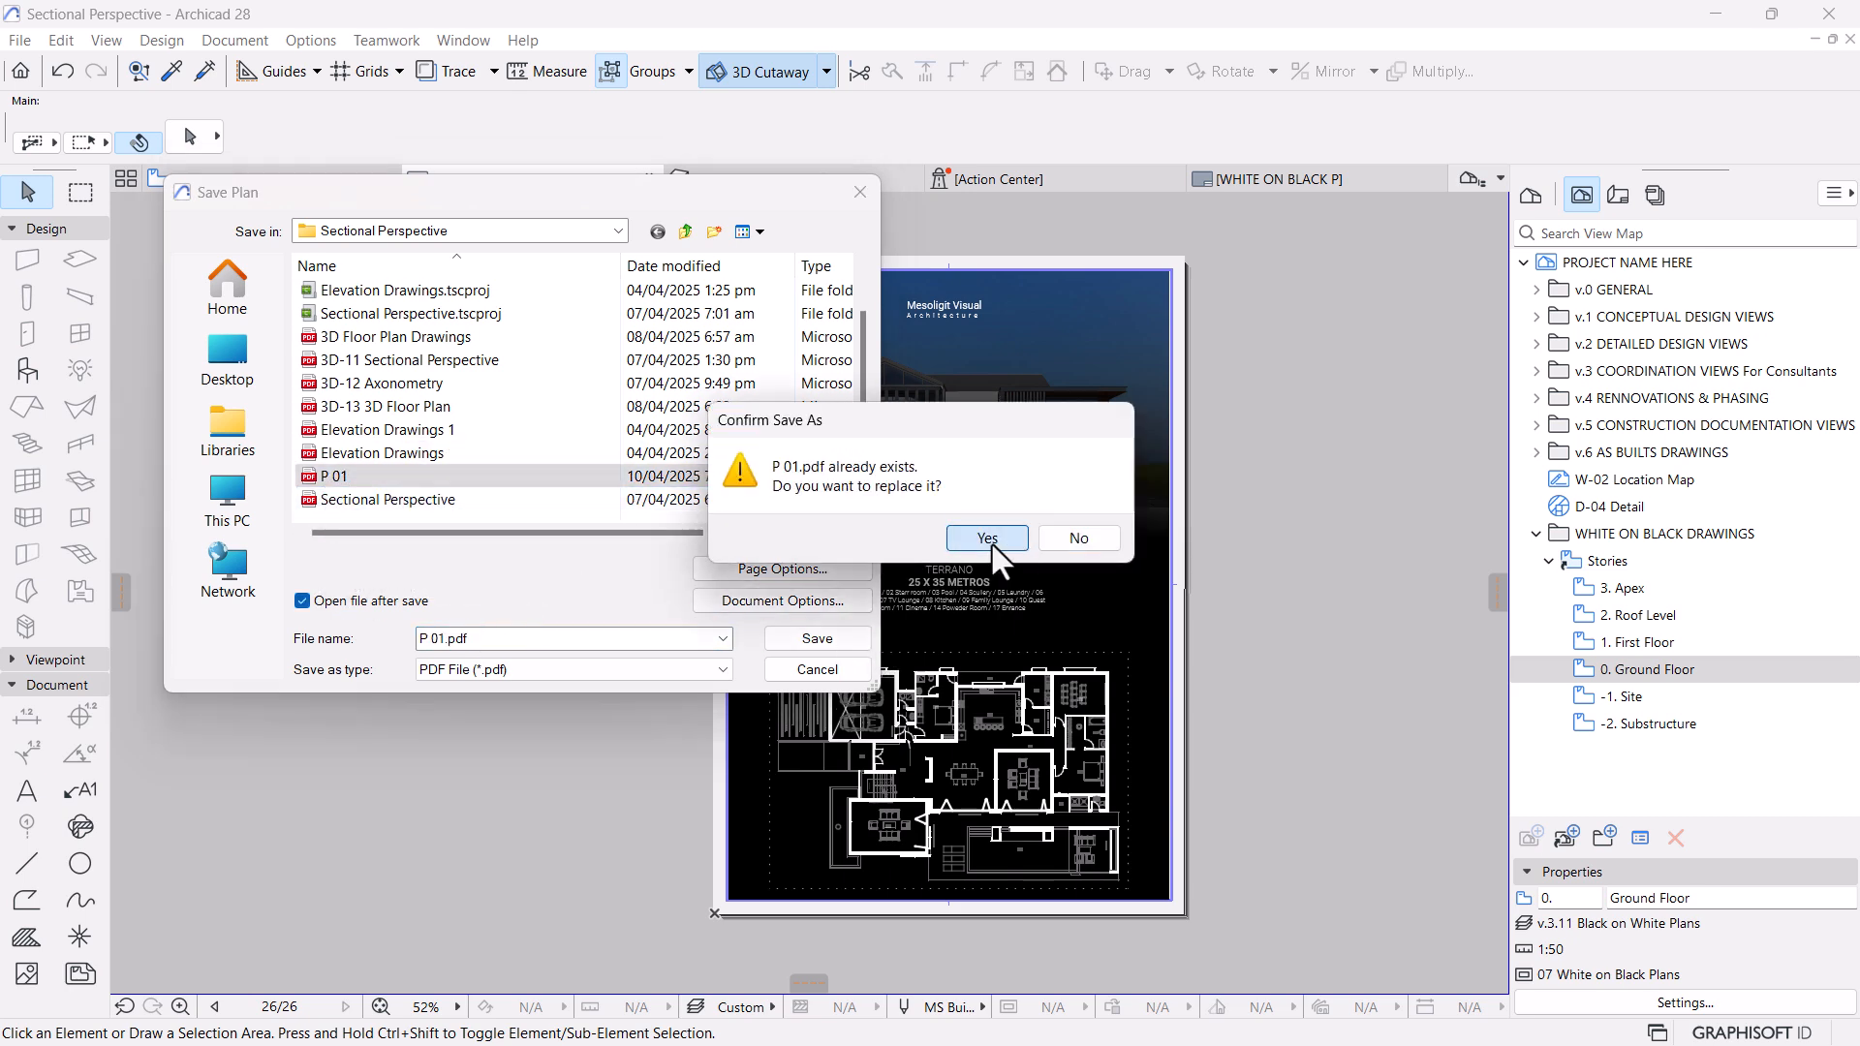
pyautogui.click(988, 539)
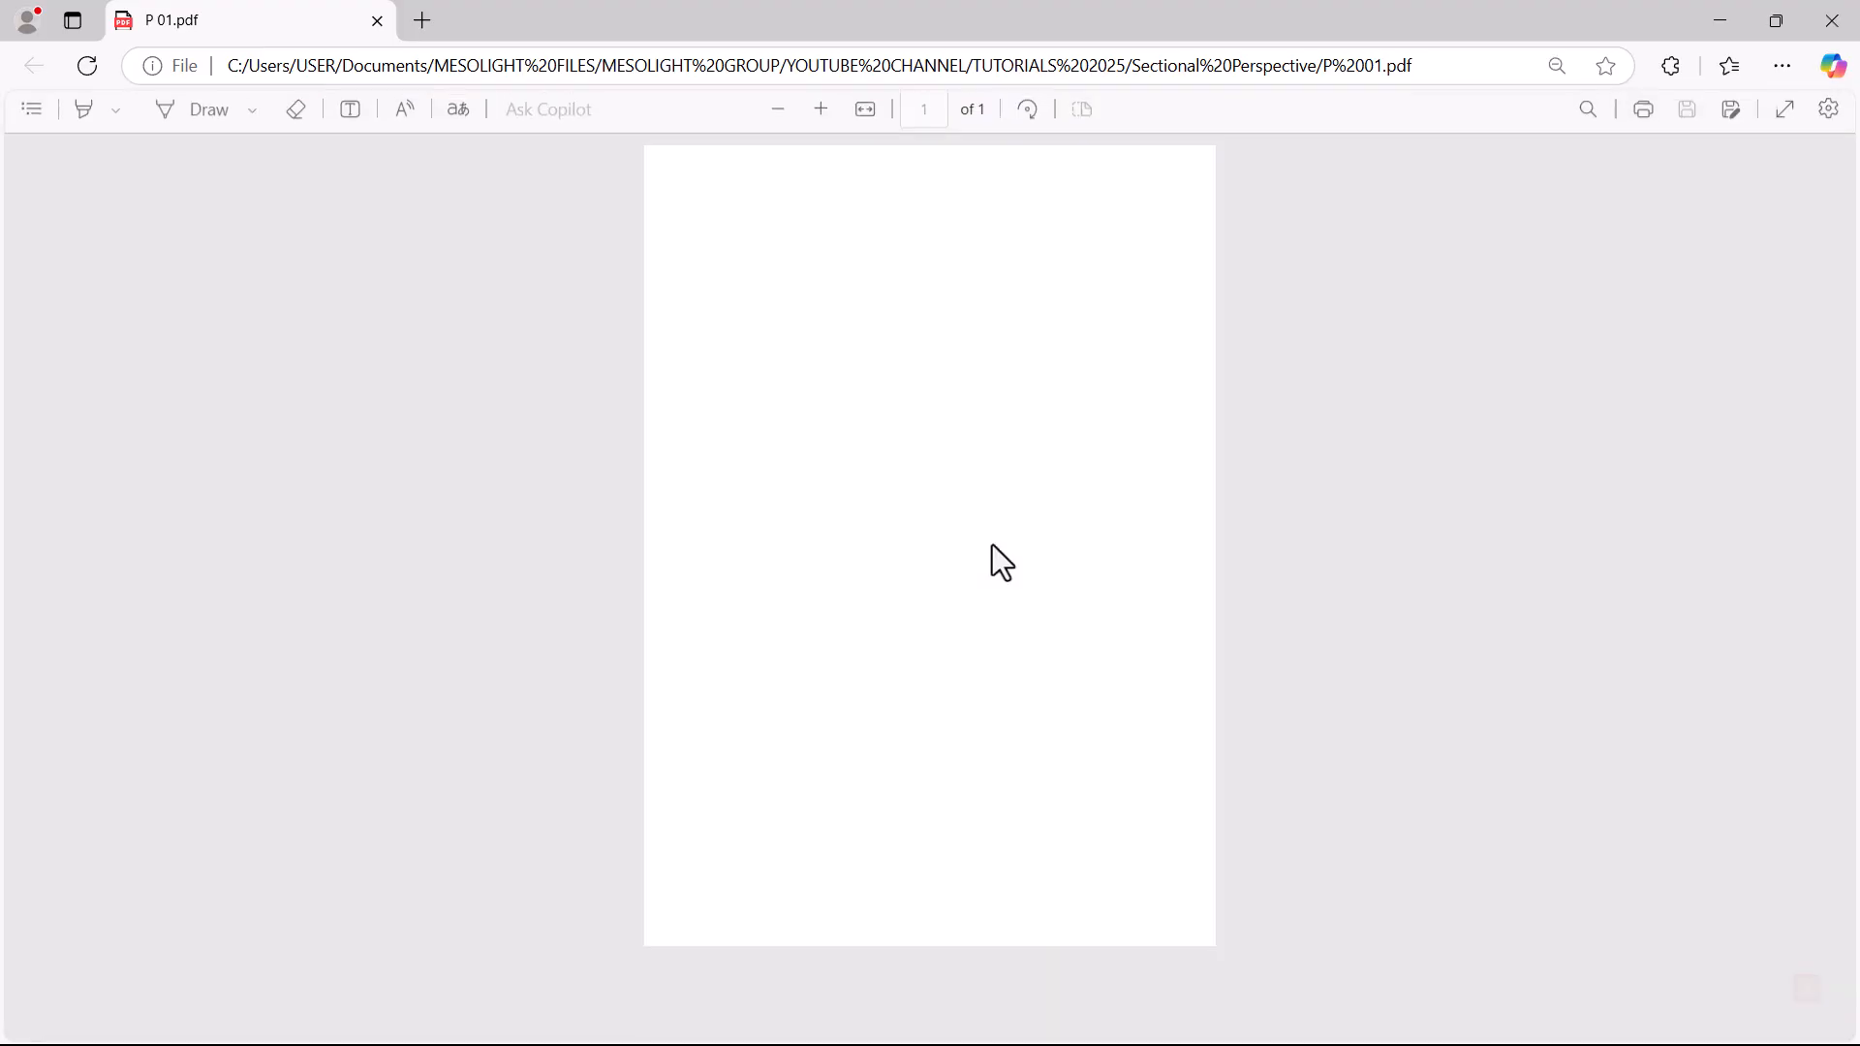